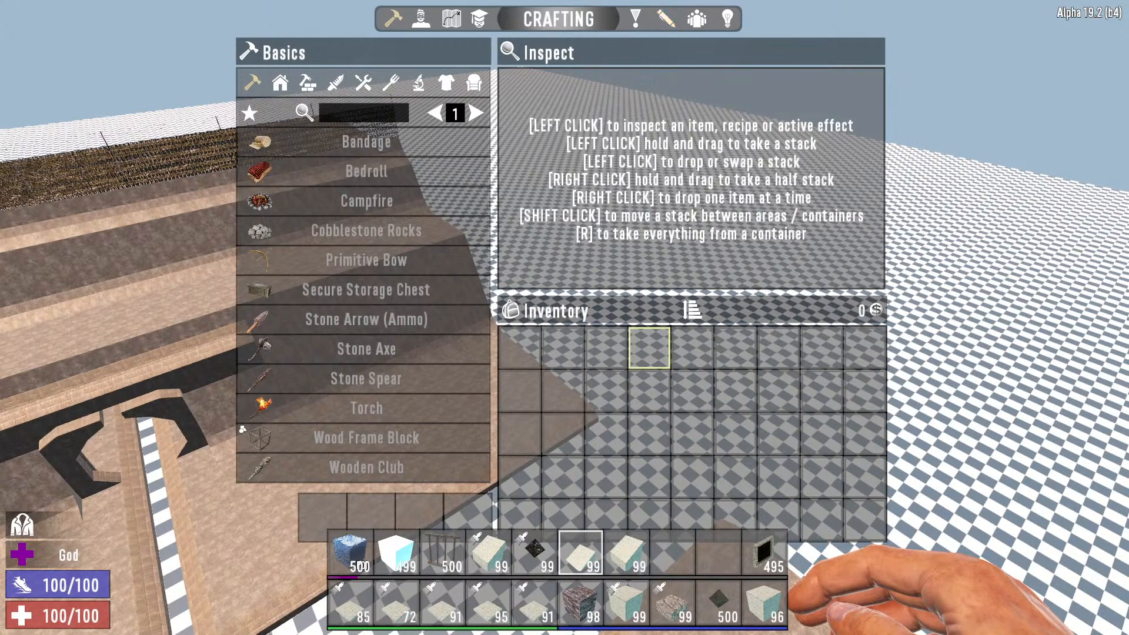
Examine the open sewer test prefab's terraced walls, arched outlets and stairways along both sides of the channel
{"action": "key", "text": "Tab"}
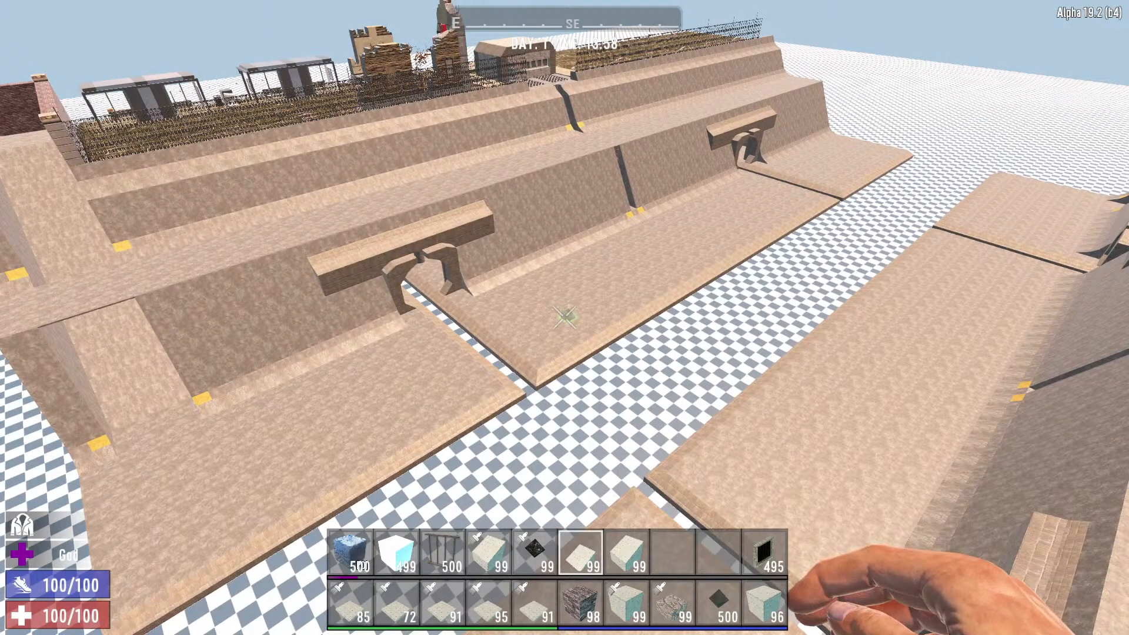
{"action": "key", "text": "space"}
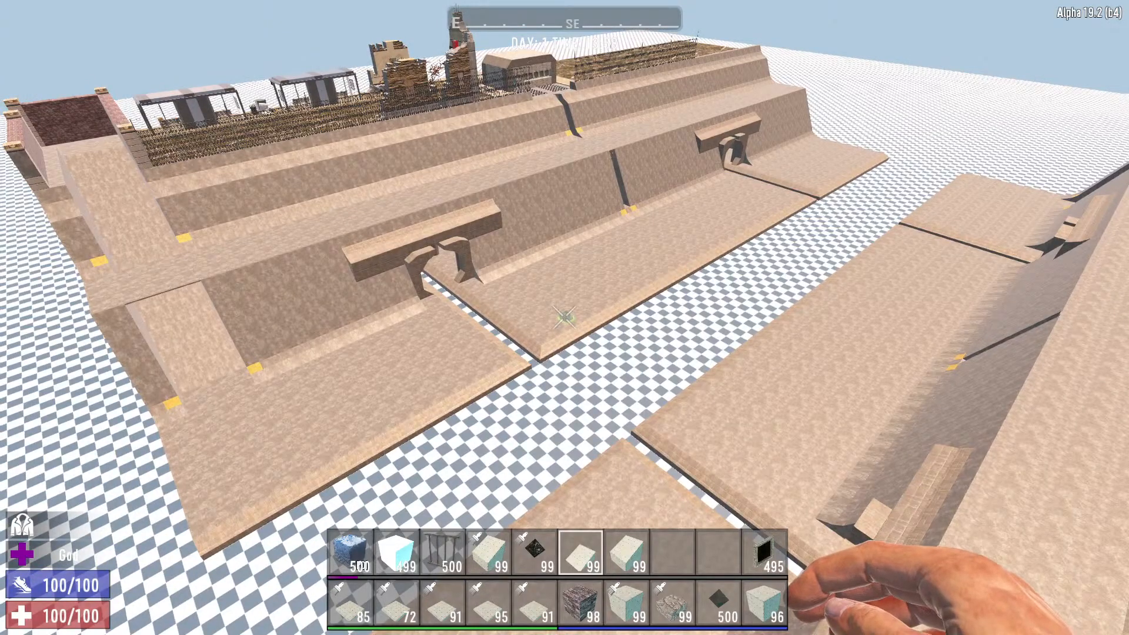
{"action": "key", "text": "s"}
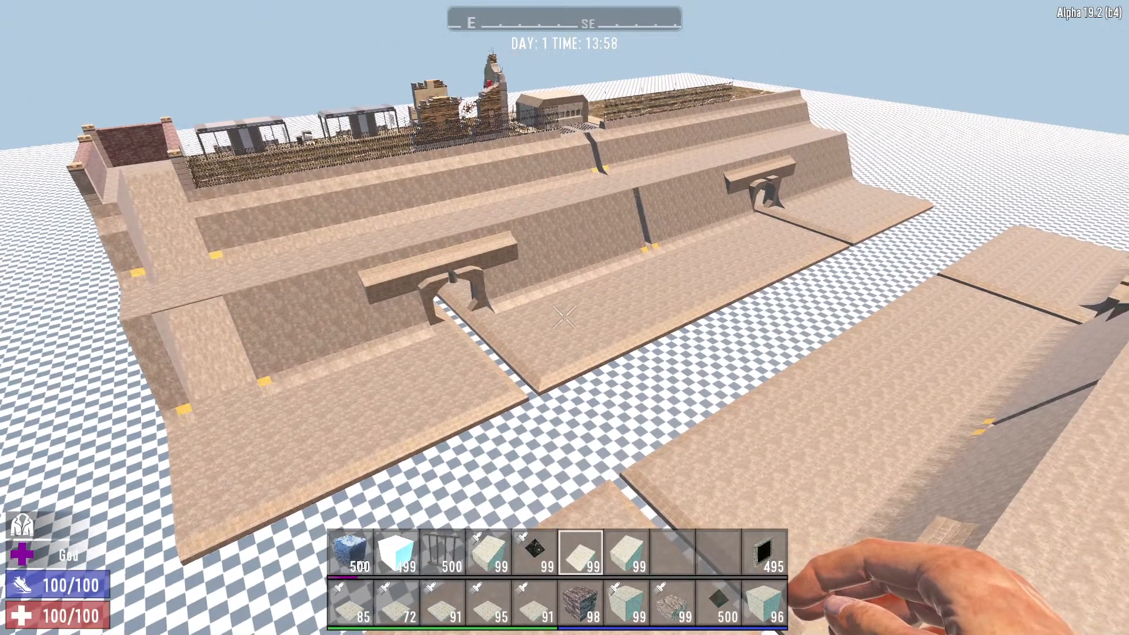
{"action": "key", "text": "w"}
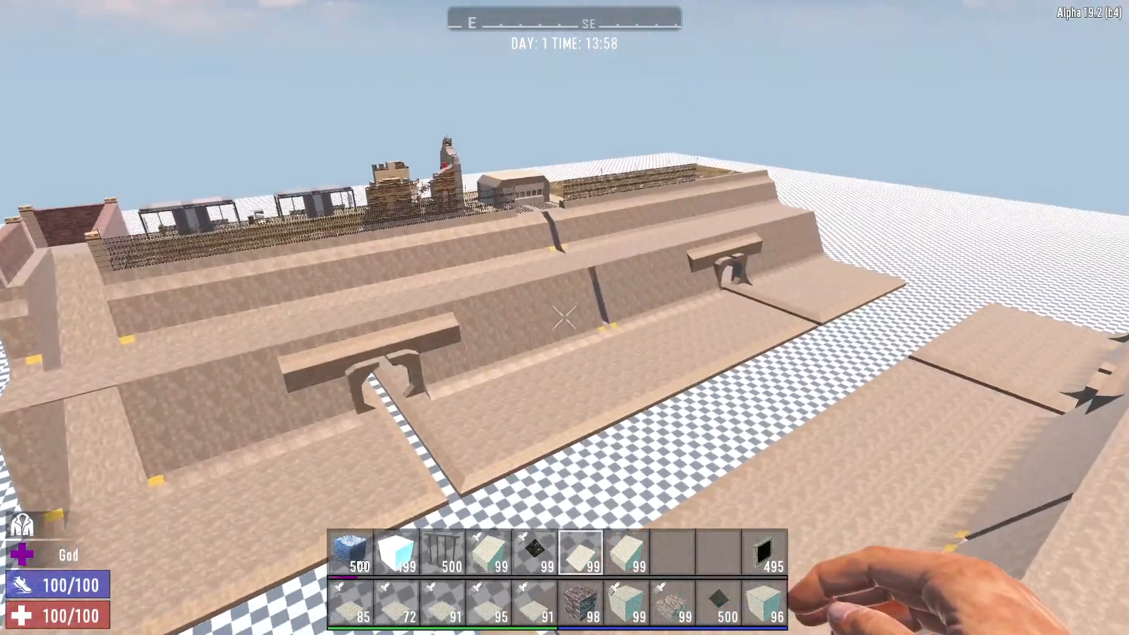
{"action": "key", "text": "w"}
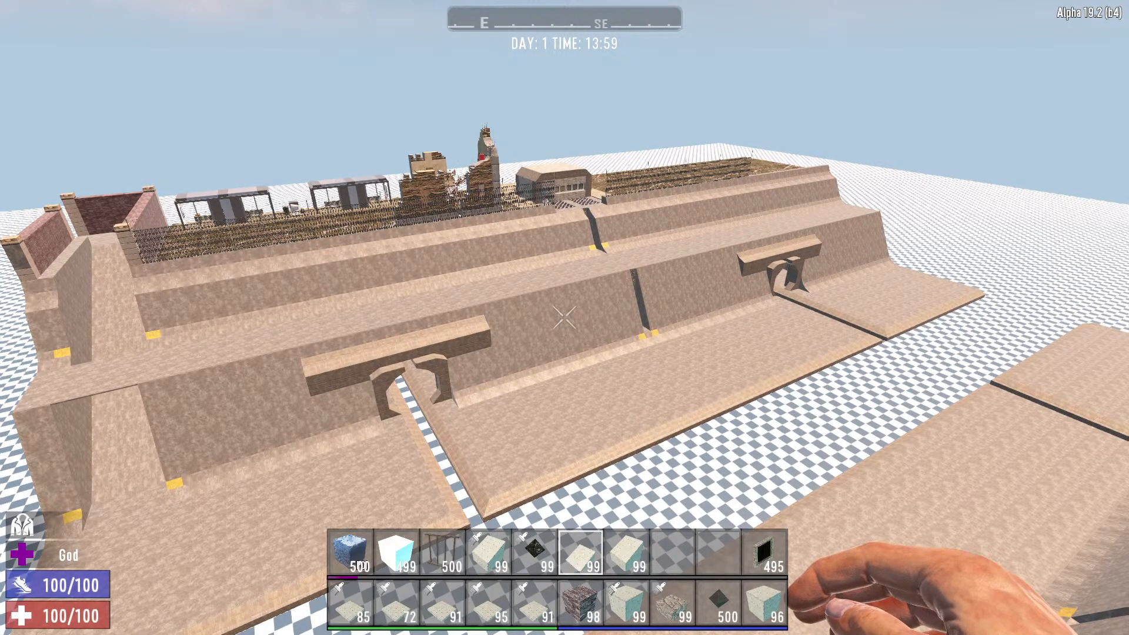
{"action": "key", "text": "w"}
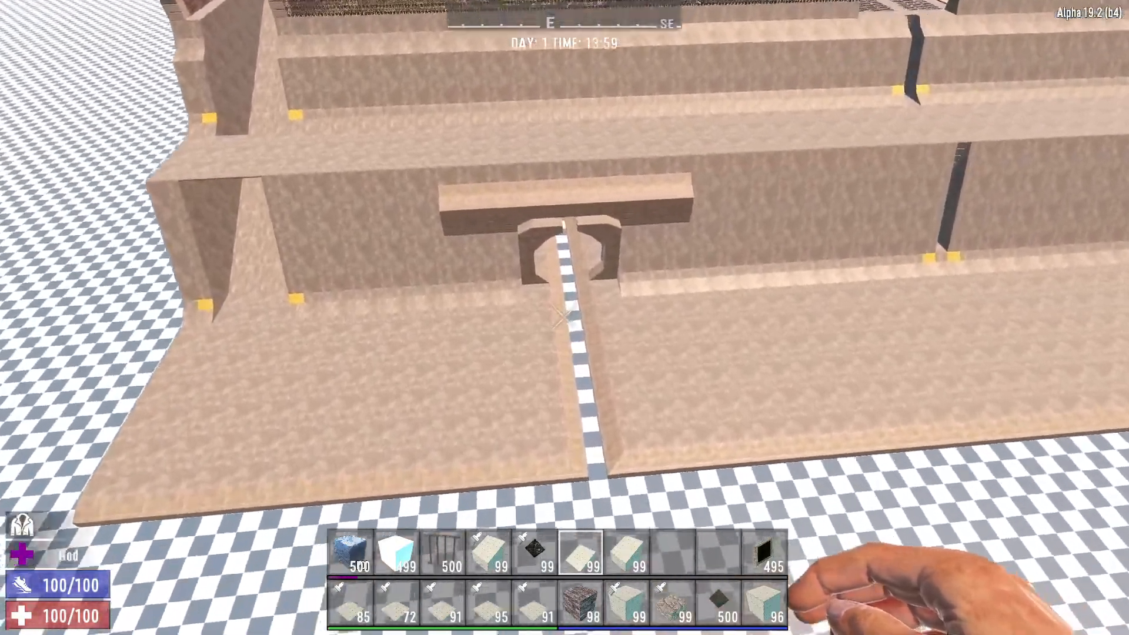
{"action": "key", "text": "w"}
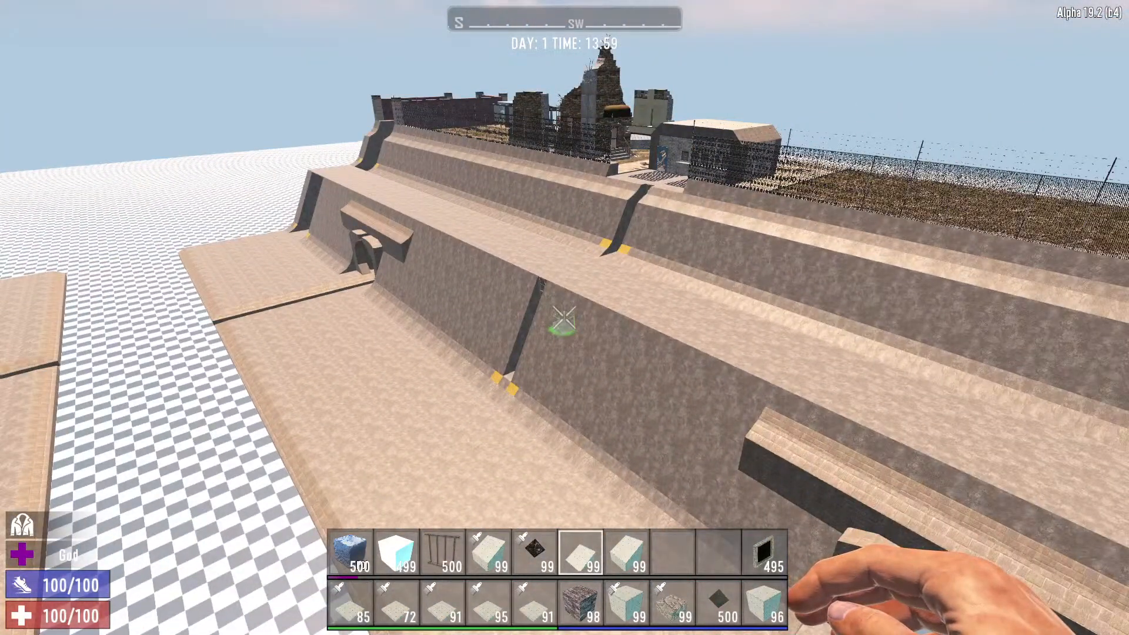
{"action": "key", "text": "w"}
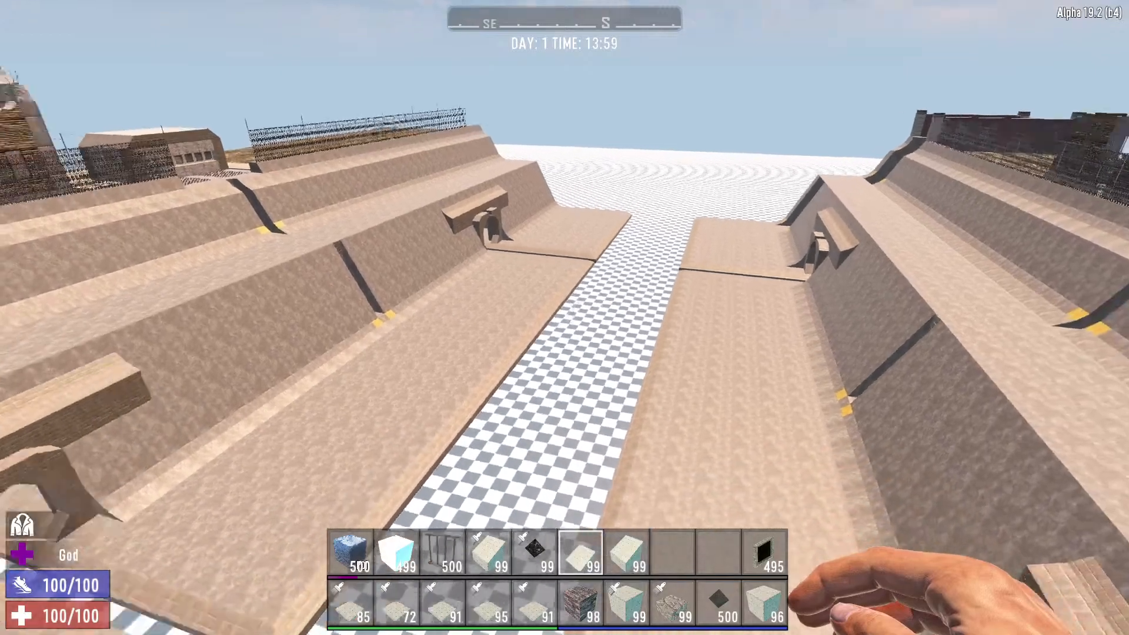
{"action": "key", "text": "space"}
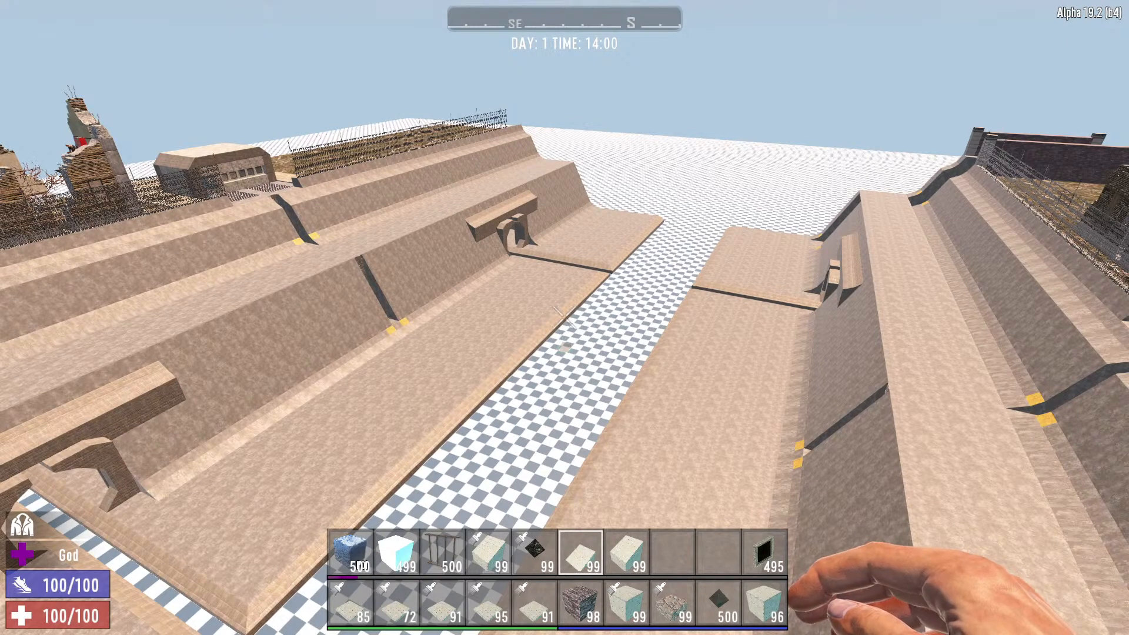
{"action": "key", "text": "w"}
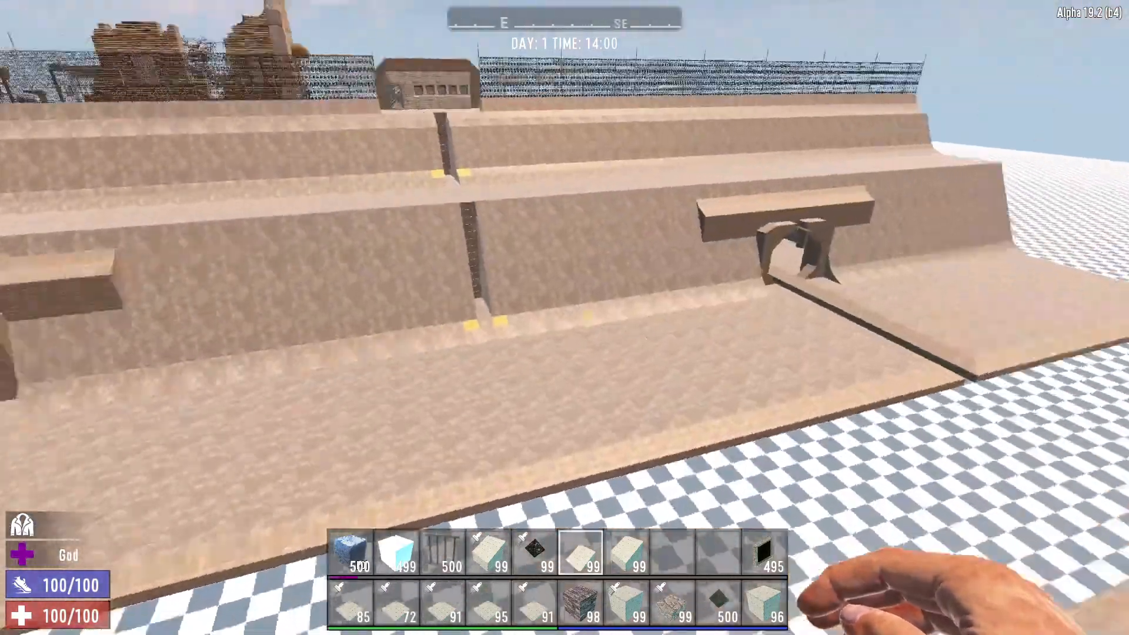
{"action": "key", "text": "s"}
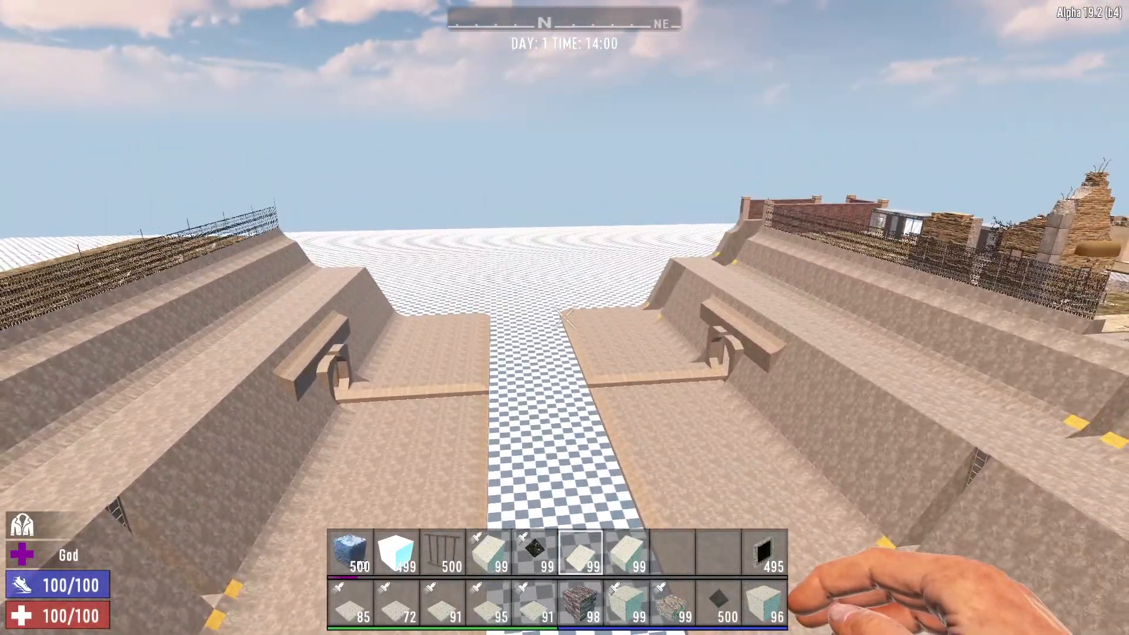
{"action": "key", "text": "s"}
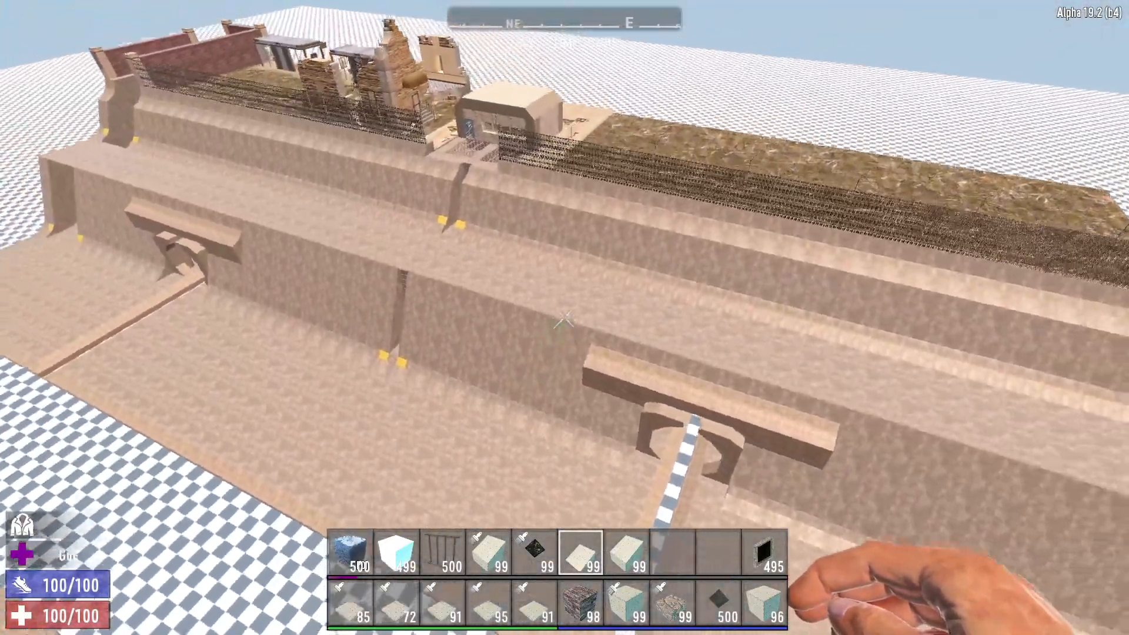
{"action": "key", "text": "s"}
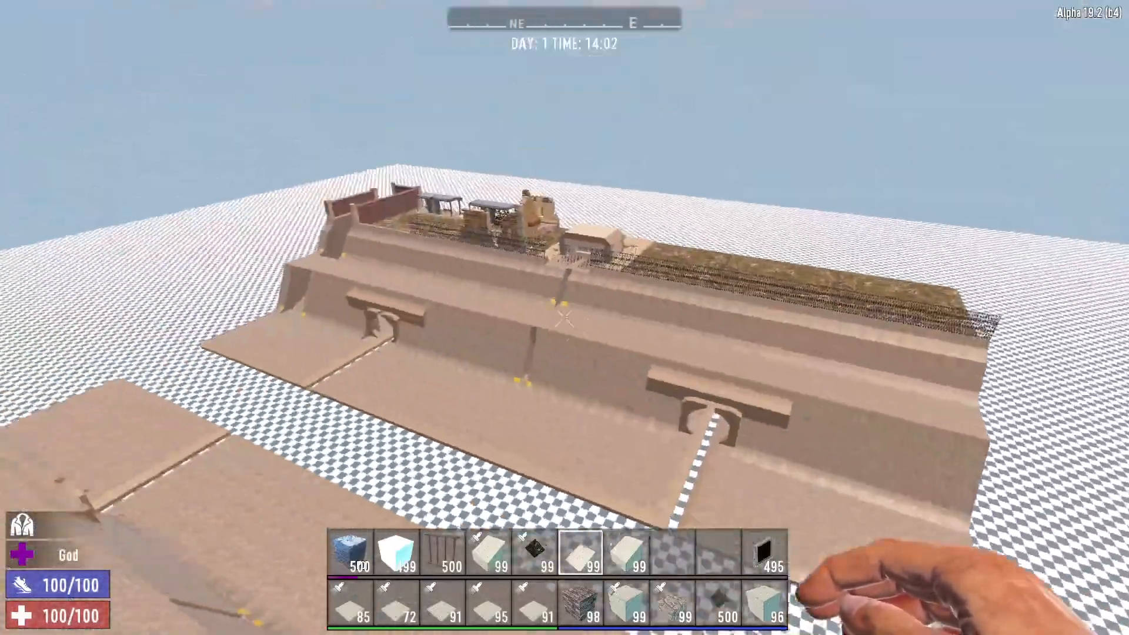
Survey the open sewer test prefab from above, checking the channel's open end and the outer edges of both embankments
{"action": "key", "text": "w"}
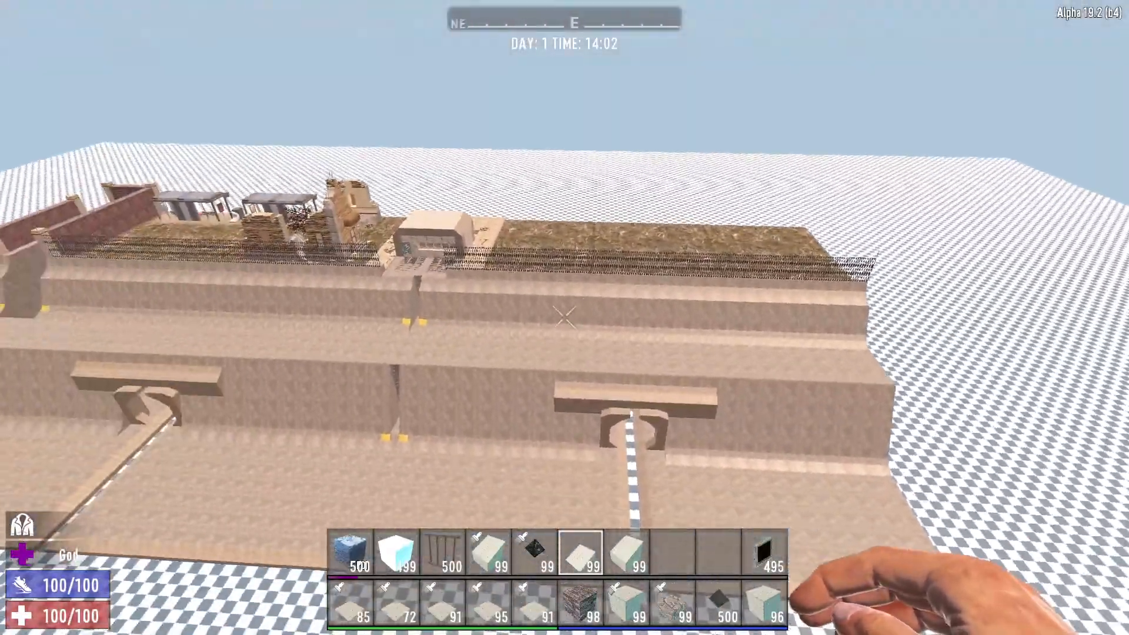
{"action": "key", "text": "w"}
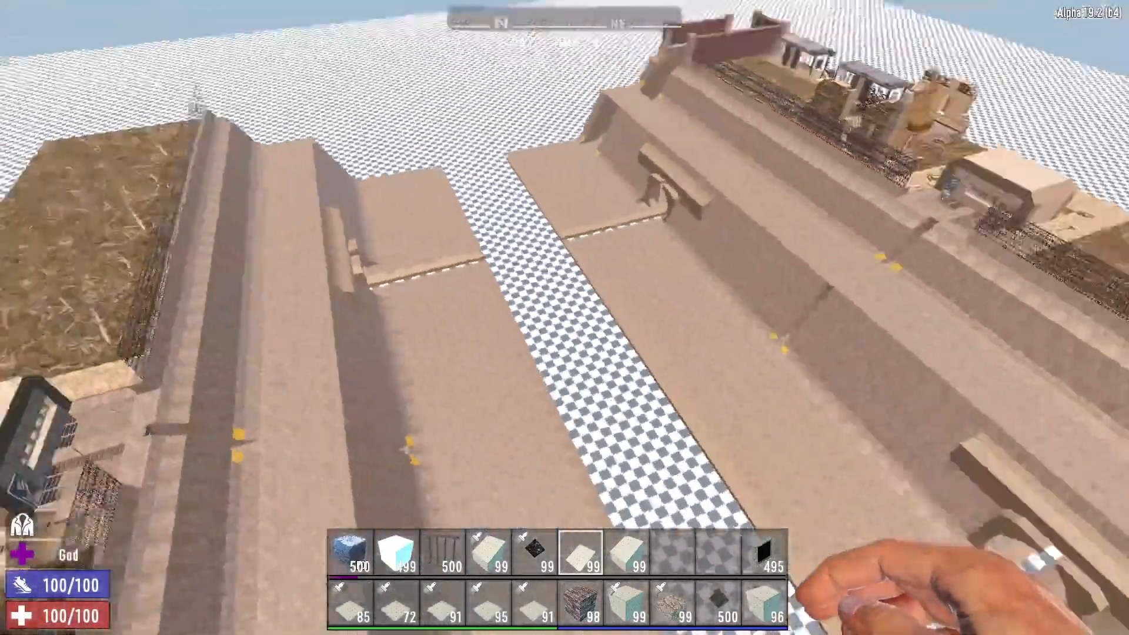
{"action": "key", "text": "w"}
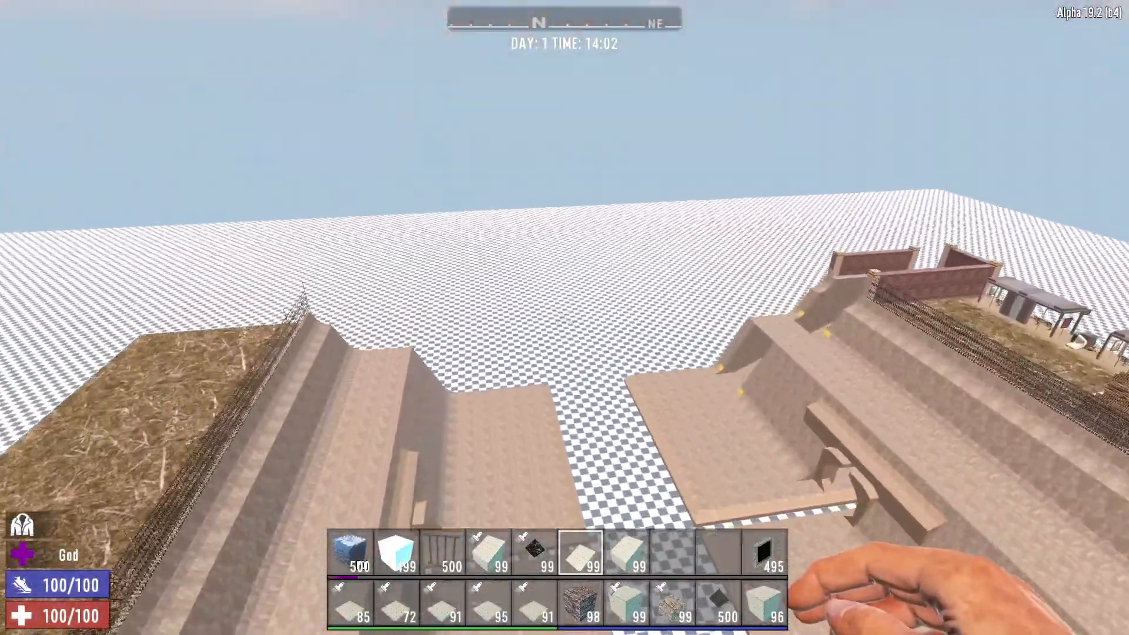
{"action": "key", "text": "w"}
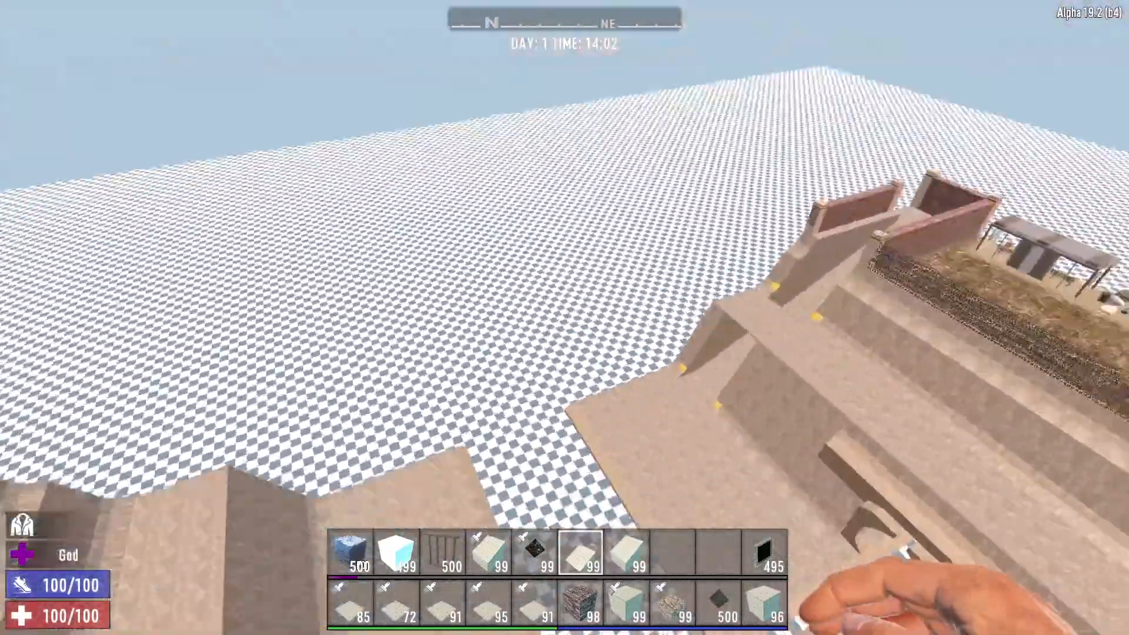
{"action": "key", "text": "w"}
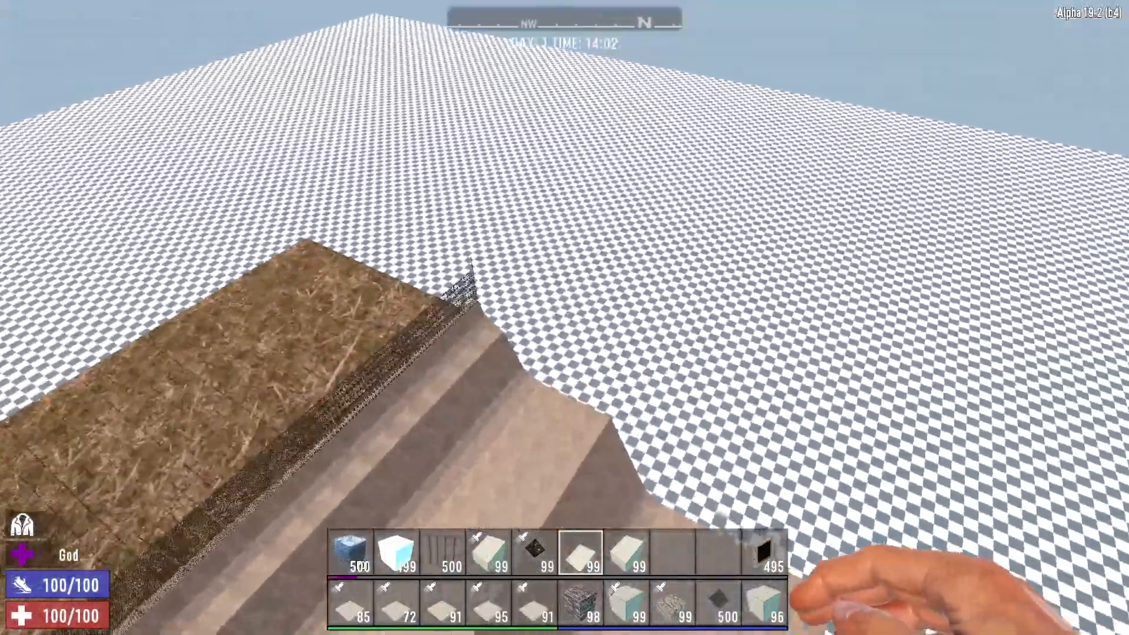
{"action": "key", "text": "w"}
{"action": "key", "text": "w"}
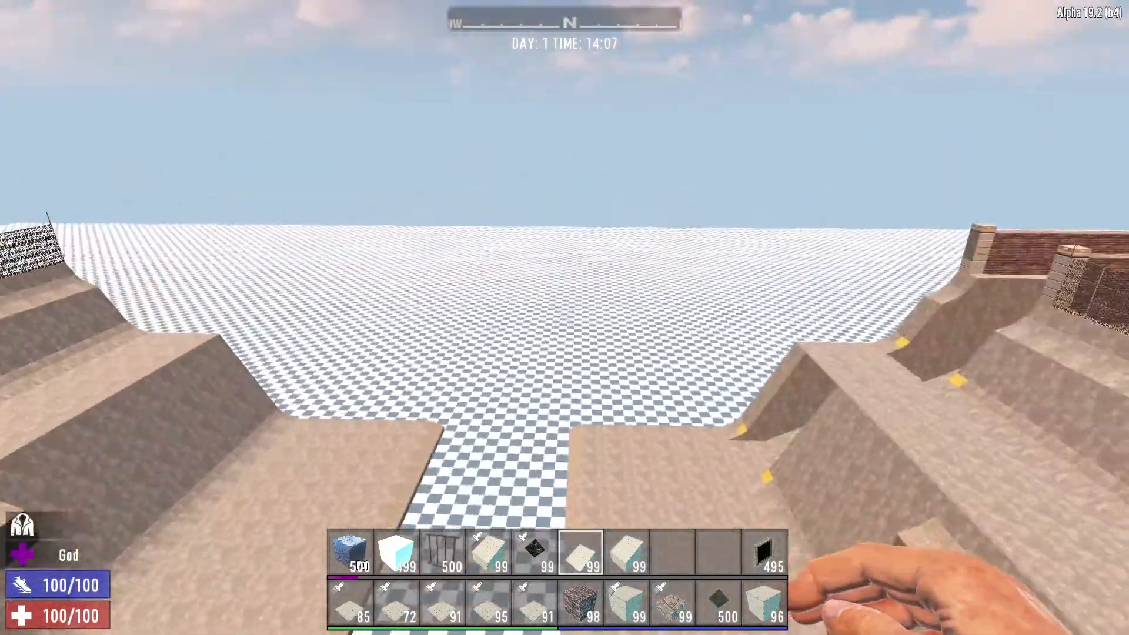
{"action": "key", "text": "w"}
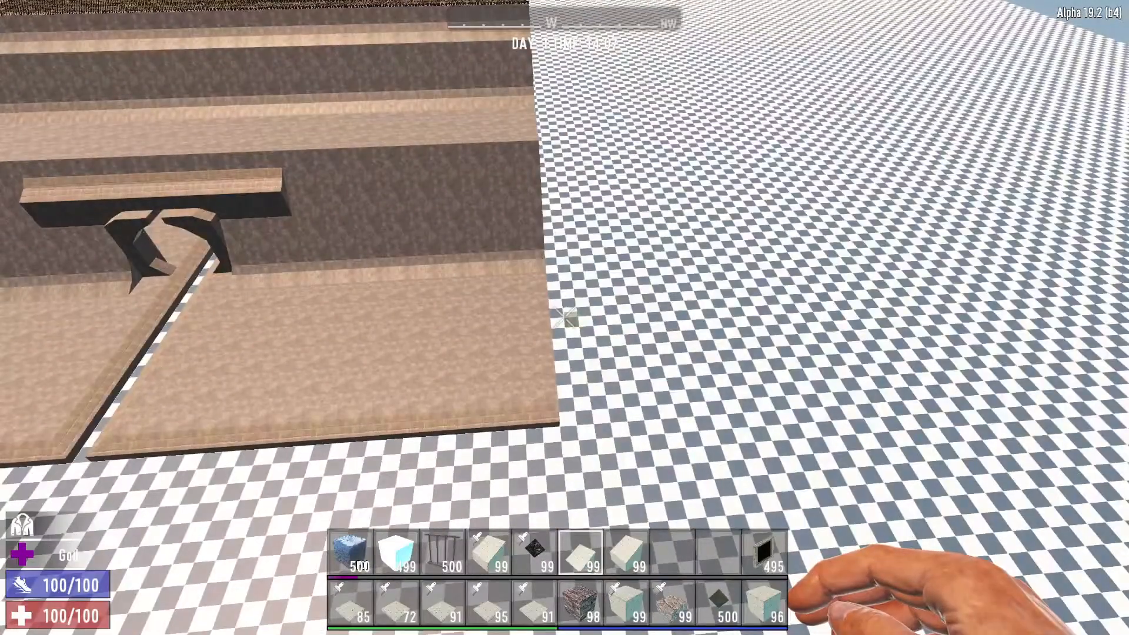
{"action": "key", "text": "s"}
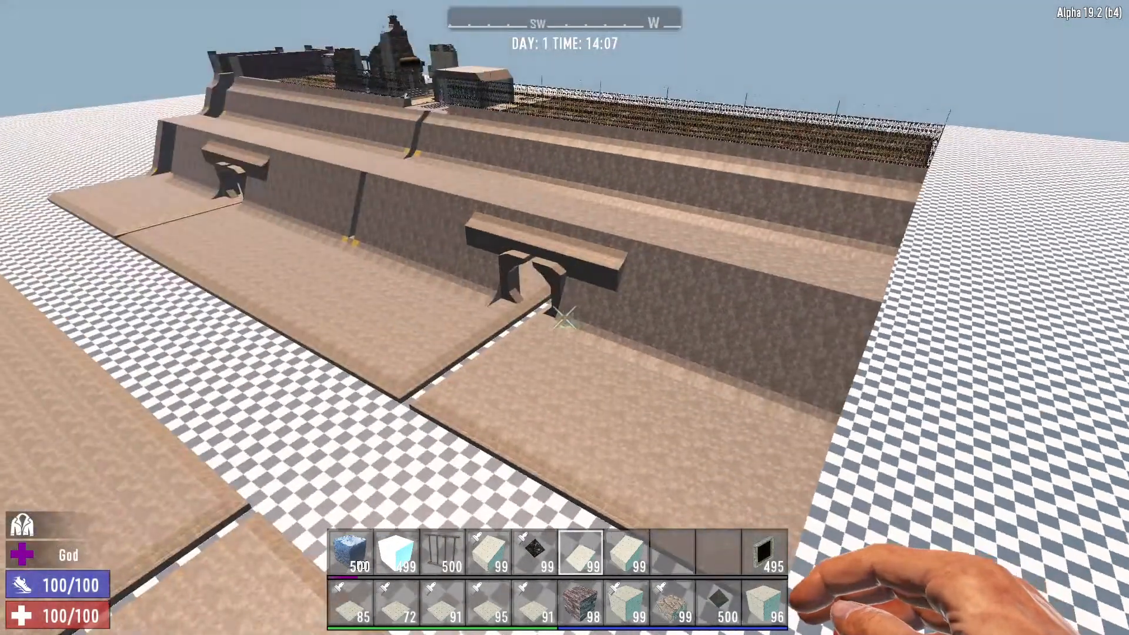
Load the x_custom_opensewer_corner01 prefab from the Open Sewer group and return to the world view
{"action": "key", "text": "Escape"}
{"action": "scroll", "coordinate": [1010, 120], "scroll_direction": "down", "scroll_amount": 1}
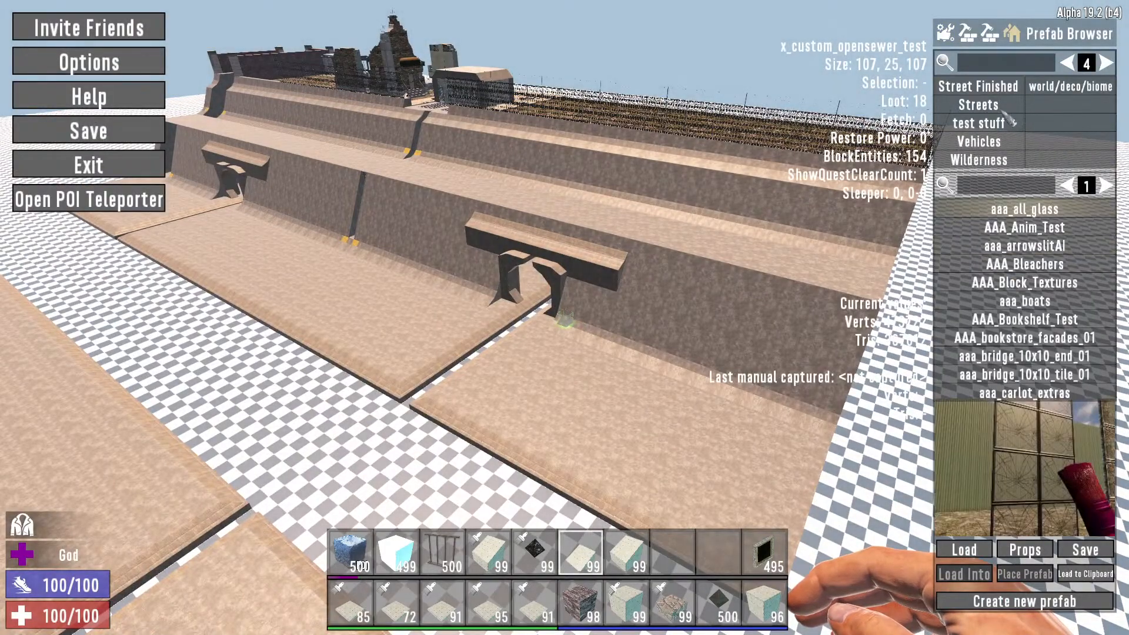
{"action": "scroll", "coordinate": [1011, 125], "scroll_direction": "up", "scroll_amount": 1}
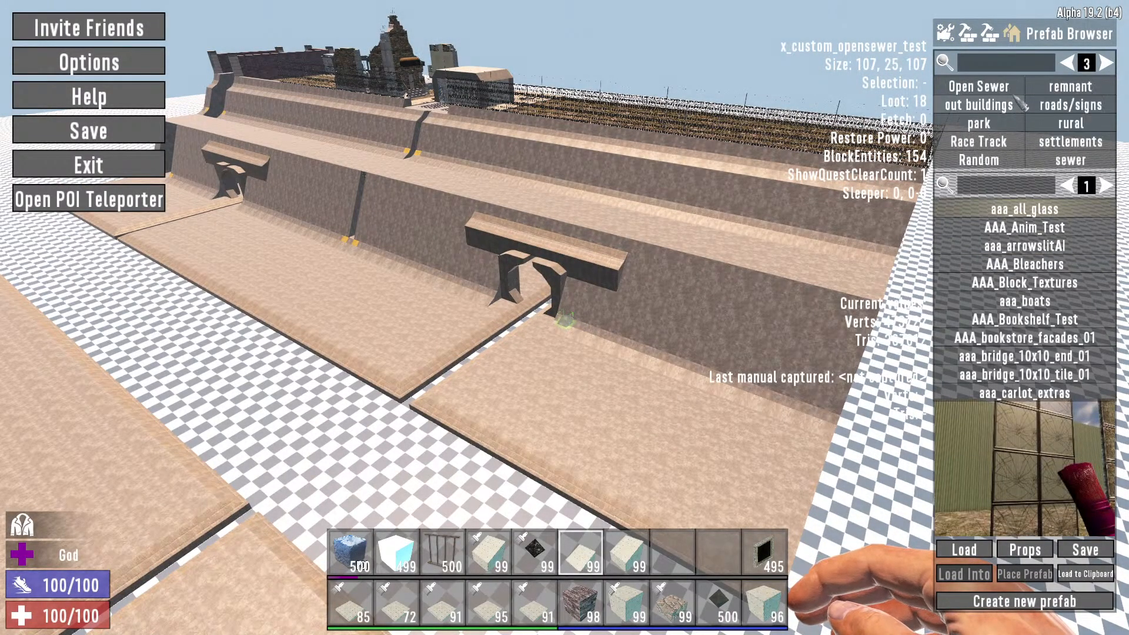
{"action": "left_click", "coordinate": [1008, 92]}
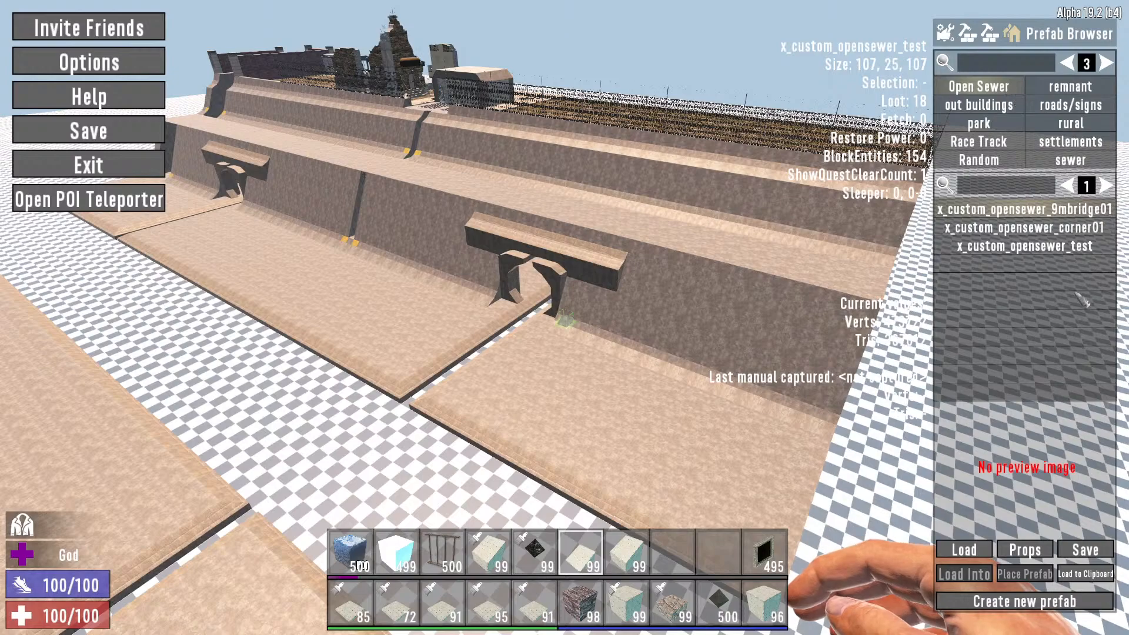
{"action": "left_click", "coordinate": [1035, 247]}
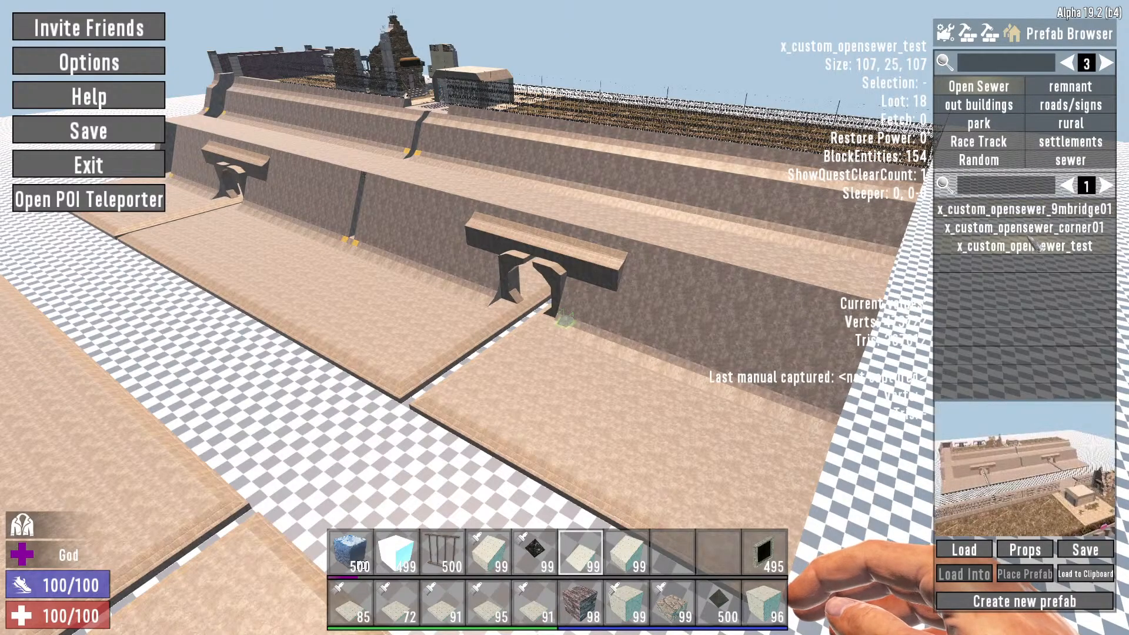
{"action": "left_click", "coordinate": [1065, 233]}
{"action": "left_click", "coordinate": [965, 550]}
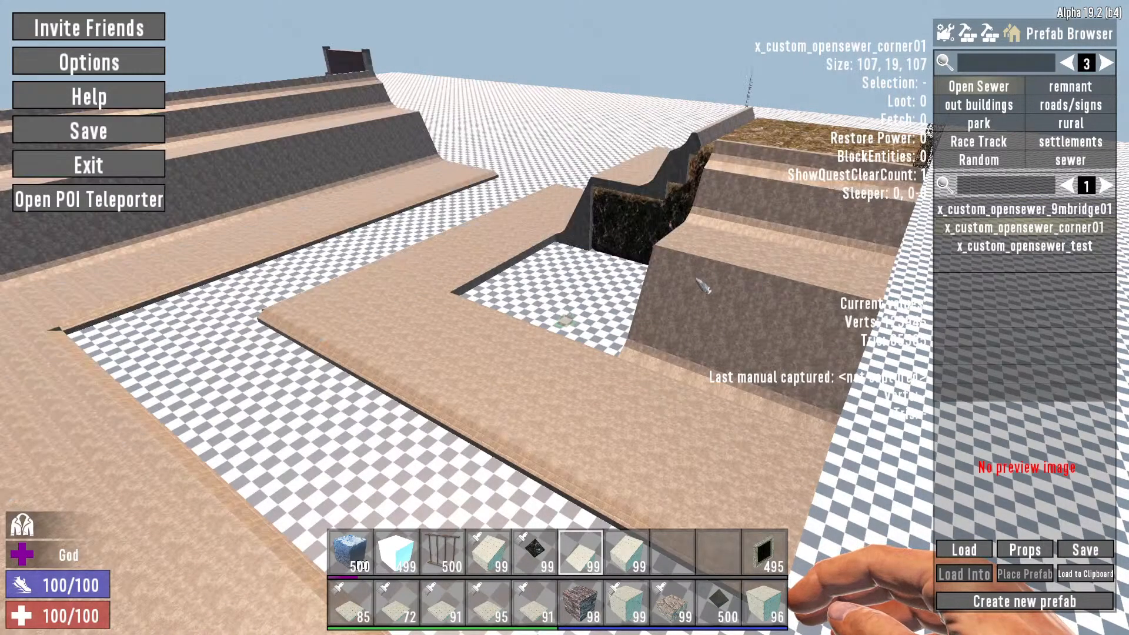
{"action": "key", "text": "Escape"}
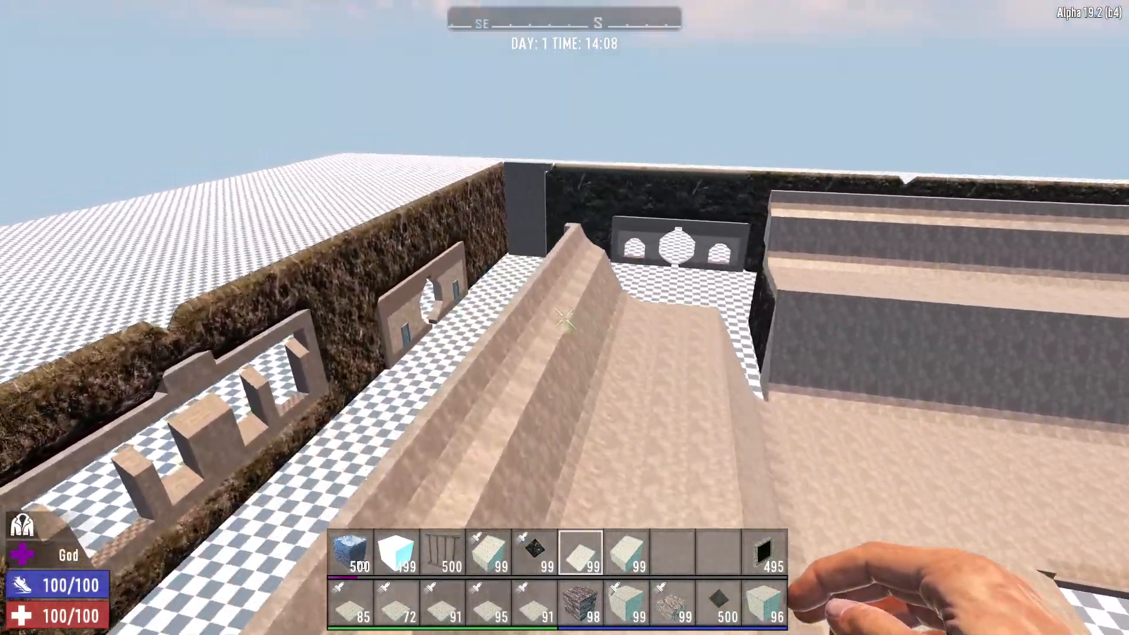
Examine the open sewer corner prefab's channel layout from above, then the hollow area and wall openings behind its embankments
{"action": "key", "text": "s"}
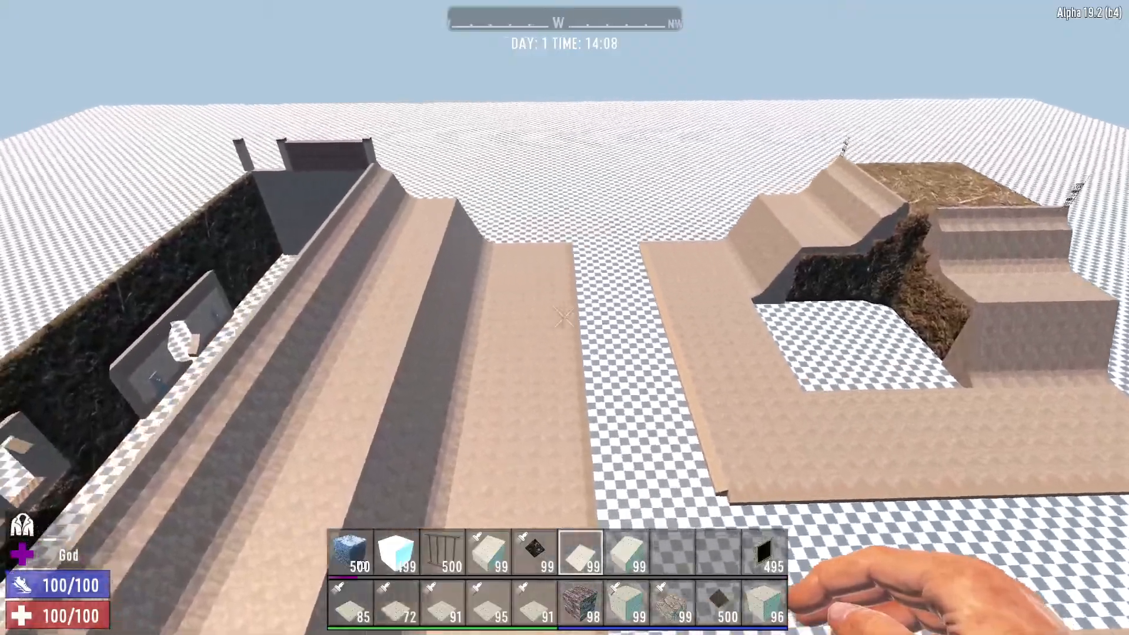
{"action": "key", "text": "a"}
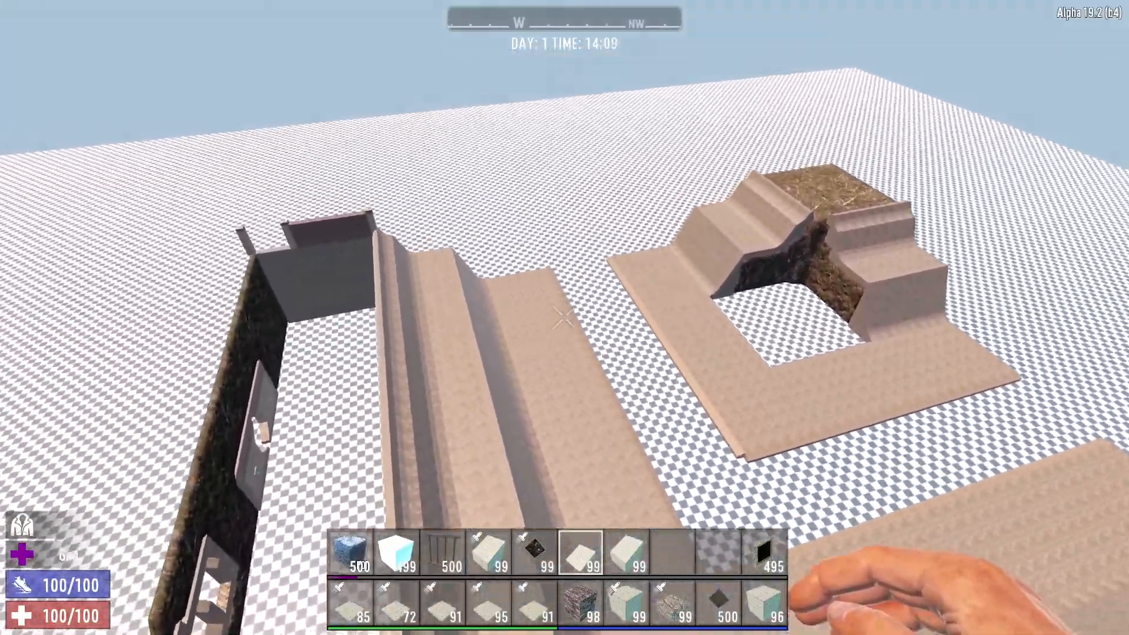
{"action": "key", "text": "w"}
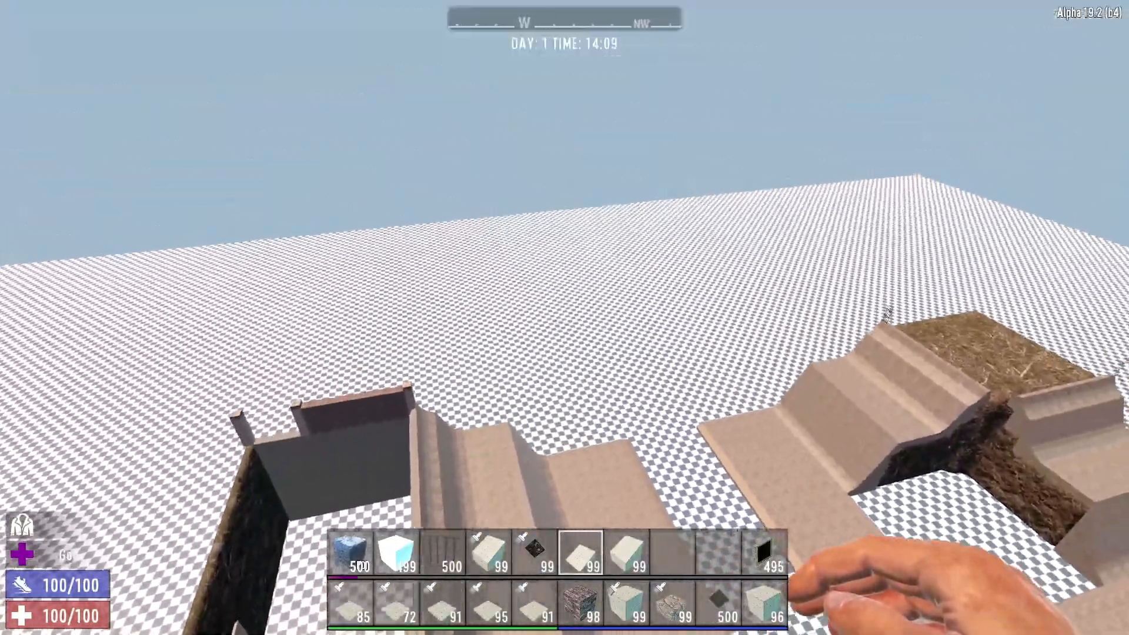
{"action": "key", "text": "s"}
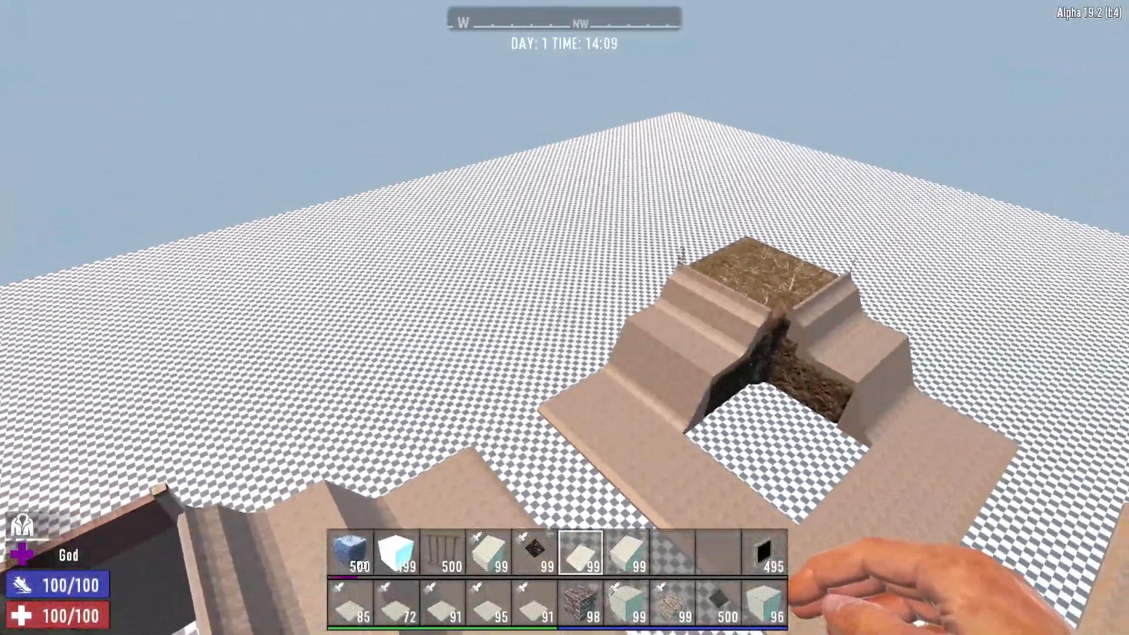
{"action": "mouse_move", "coordinate": [564, 317]}
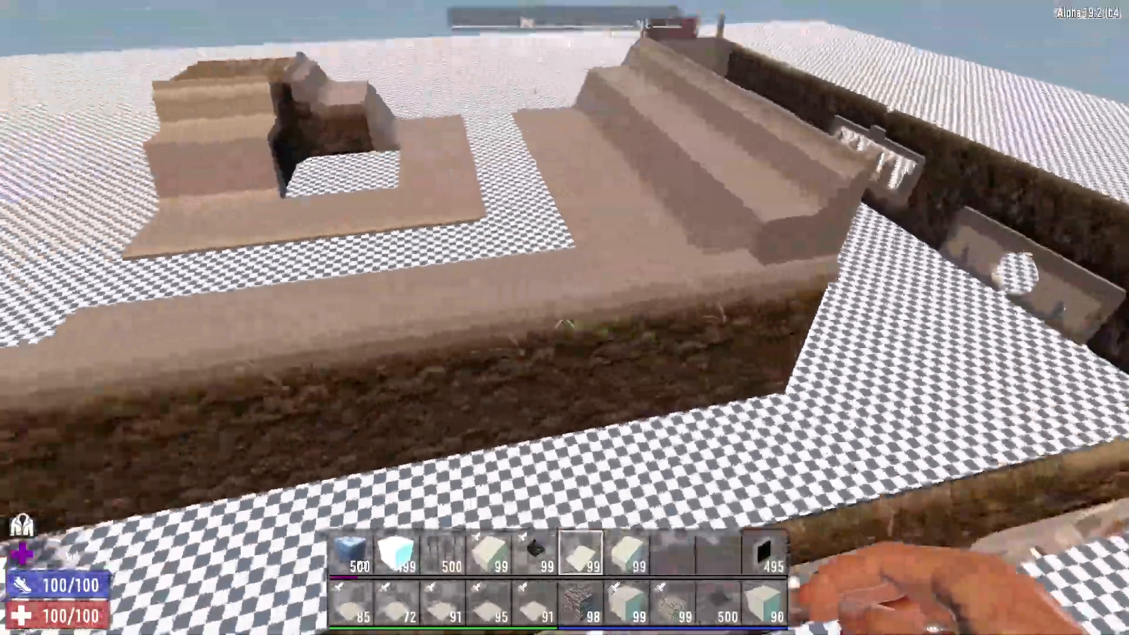
{"action": "key", "text": "s"}
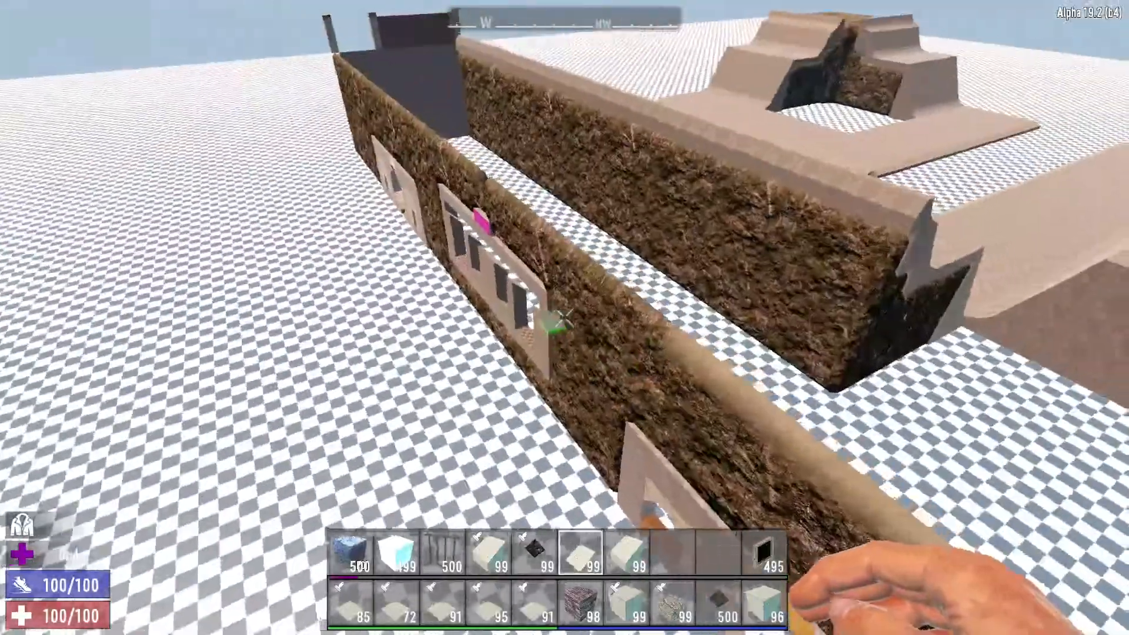
{"action": "key", "text": "s"}
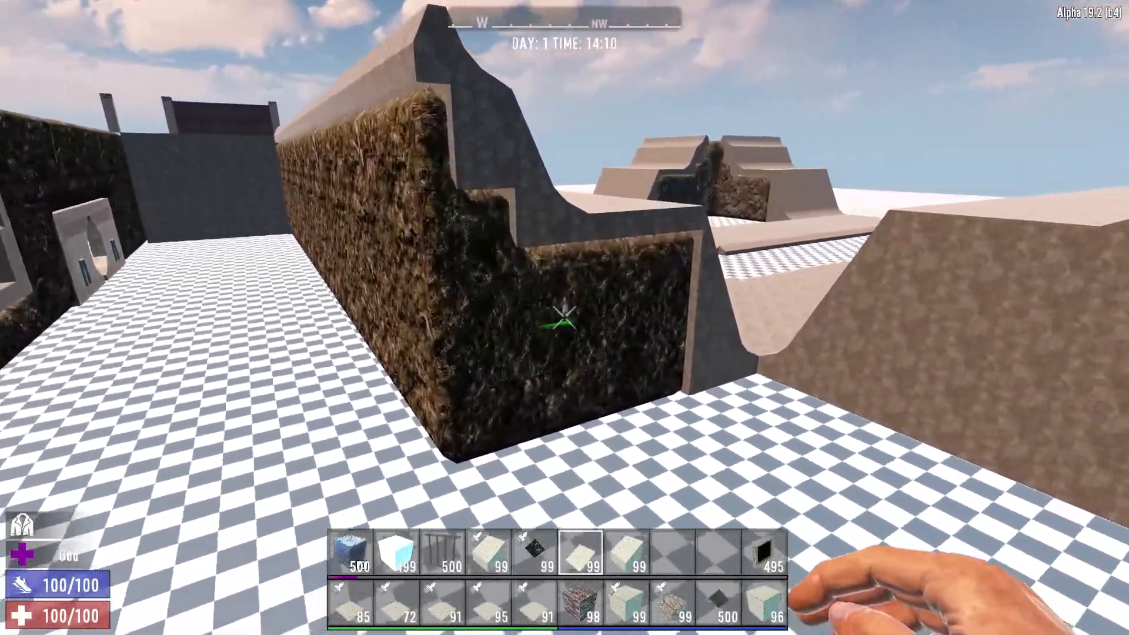
{"action": "key", "text": "w"}
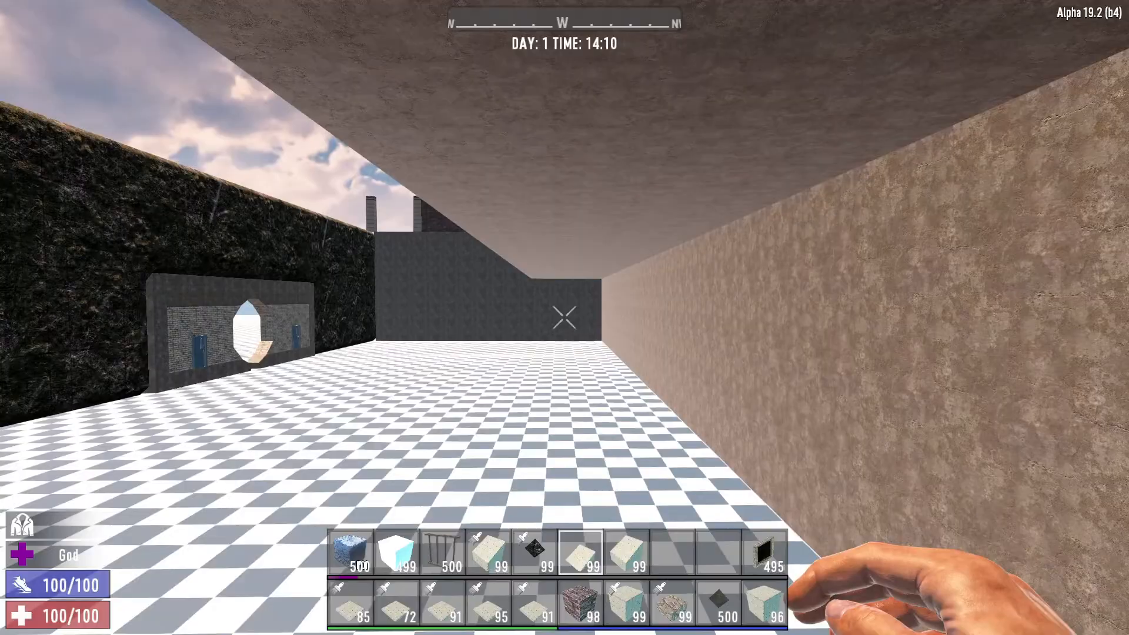
Examine the corner prefab's outer walls, hollow embankment cross-section and wall openings, and survey the whole channel corner from above
{"action": "key", "text": "w"}
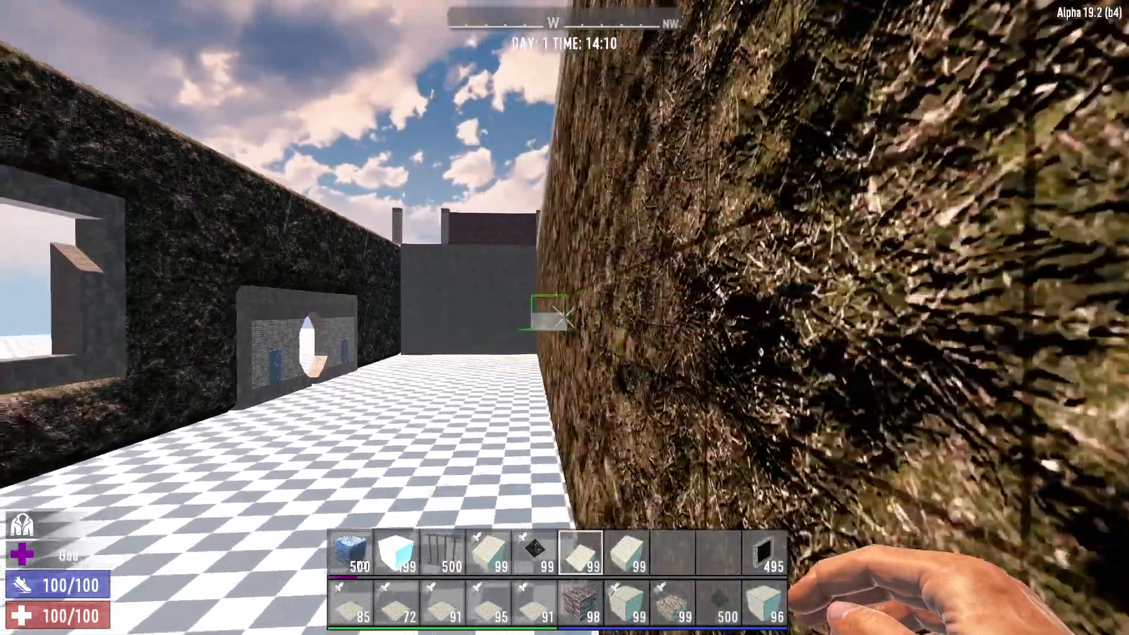
{"action": "key", "text": "space"}
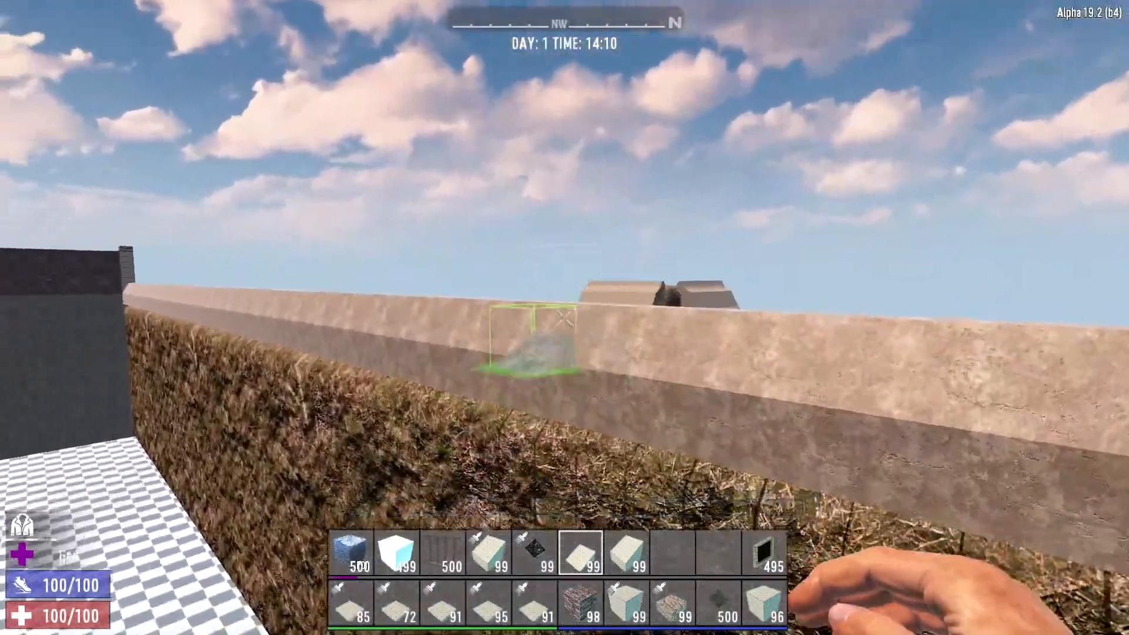
{"action": "key", "text": "w"}
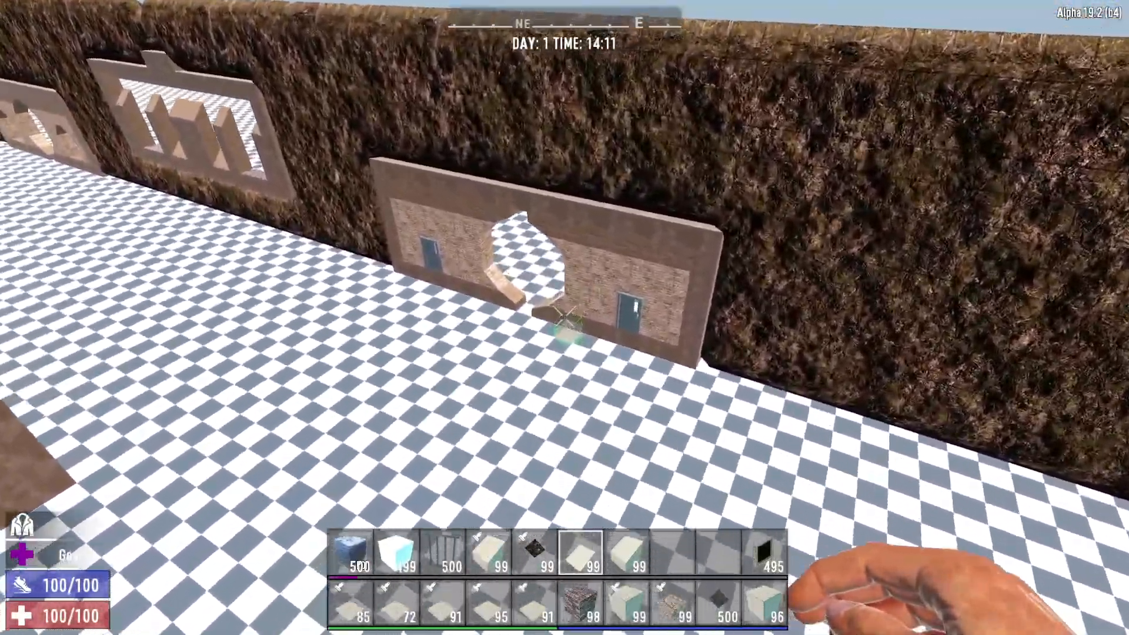
{"action": "key", "text": "space"}
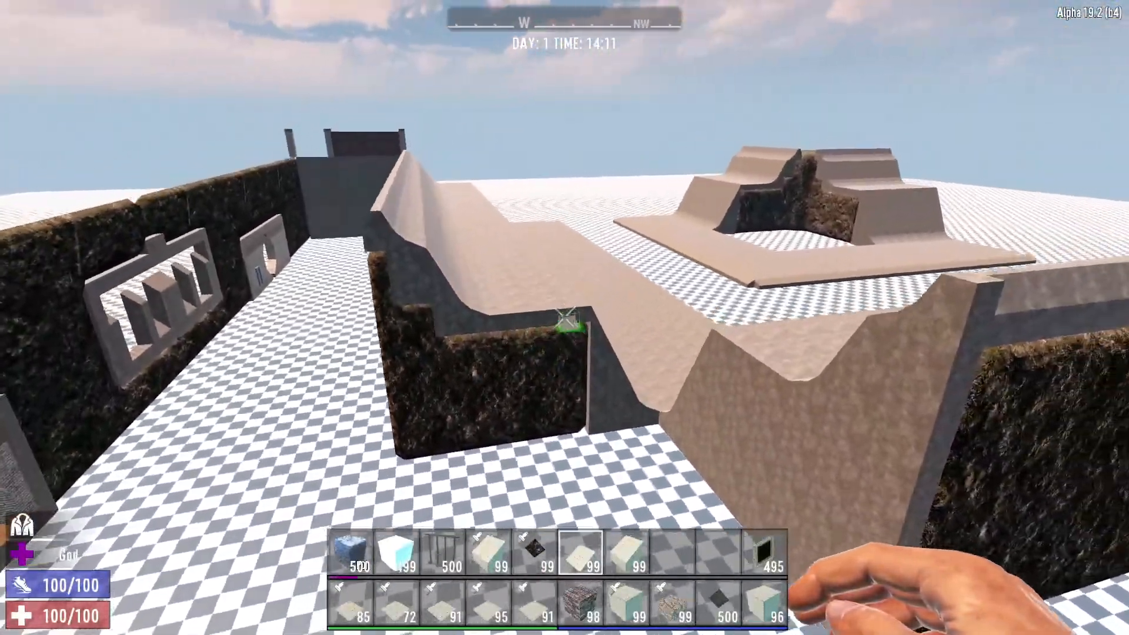
{"action": "key", "text": "w"}
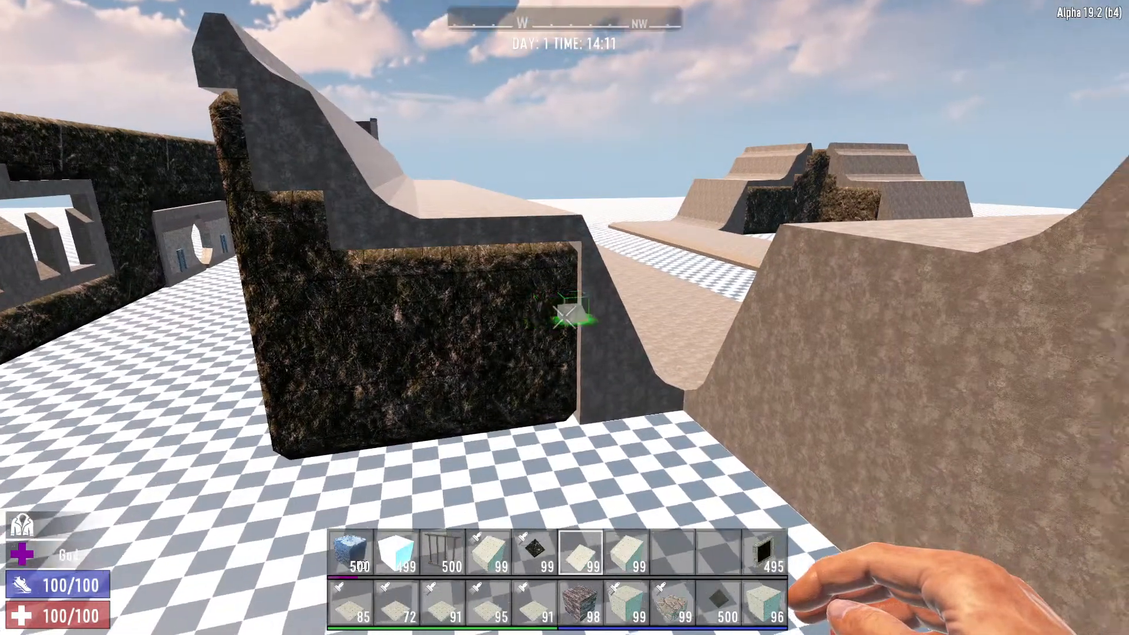
{"action": "key", "text": "w"}
{"action": "key", "text": "space"}
{"action": "key", "text": "space"}
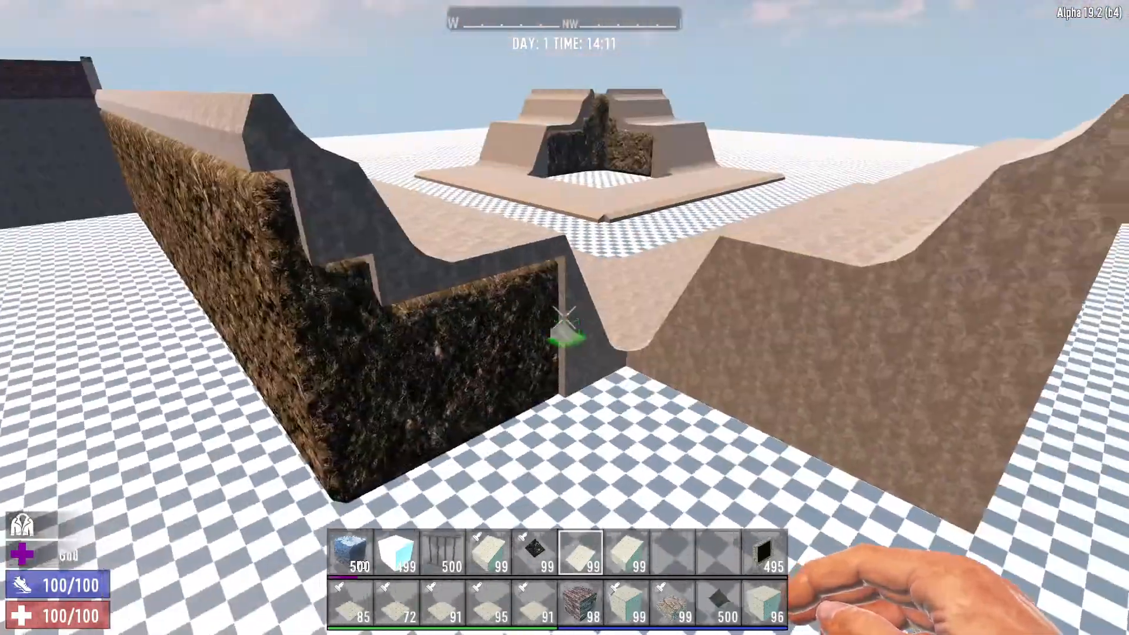
{"action": "key", "text": "space"}
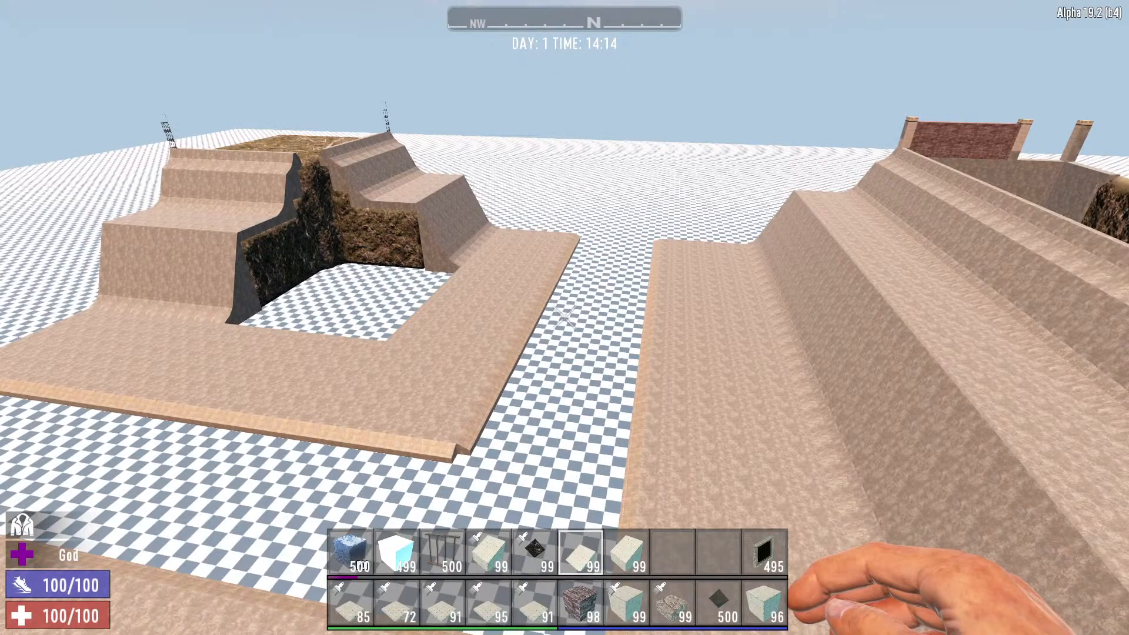
Load the x_custom_opensewer_9mbridge01 prefab from the Open Sewer group and return to the world view
{"action": "key", "text": "Escape"}
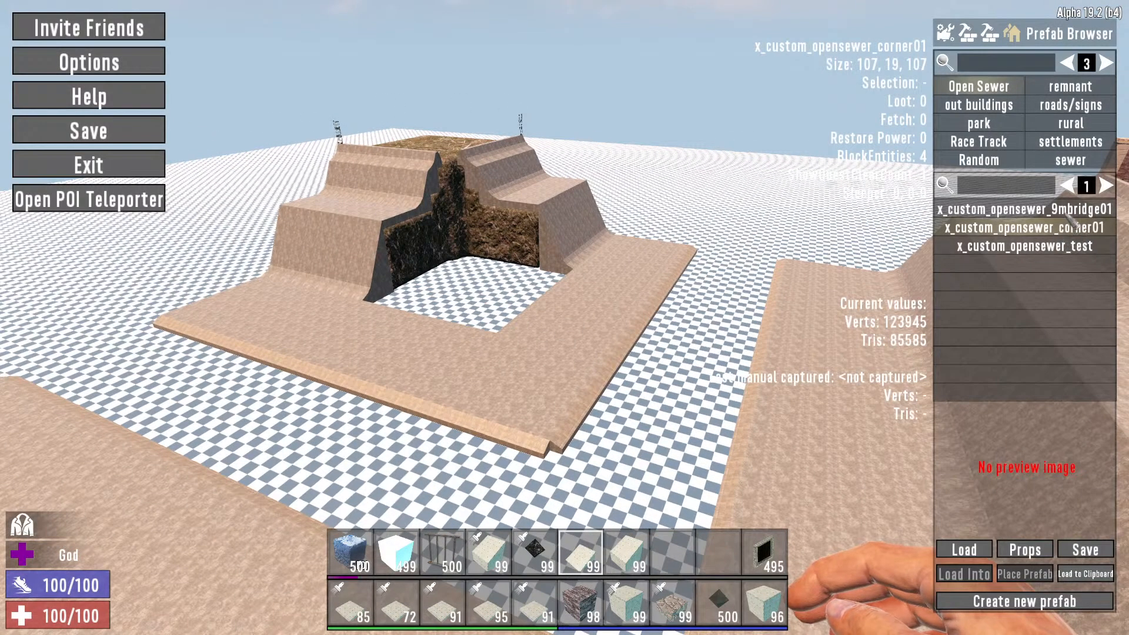
{"action": "double_click", "coordinate": [1024, 209]}
{"action": "key", "text": "Escape"}
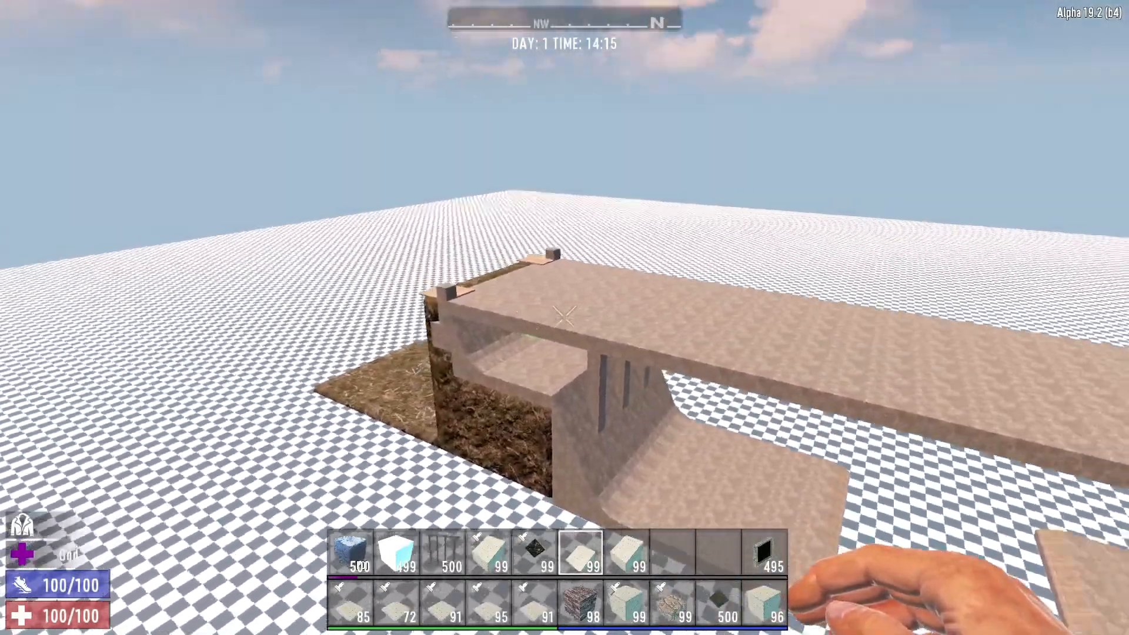
Examine the 9 m bridge prefab's embankment cross-section, supporting pillars, deck and both ends
{"action": "key", "text": "w"}
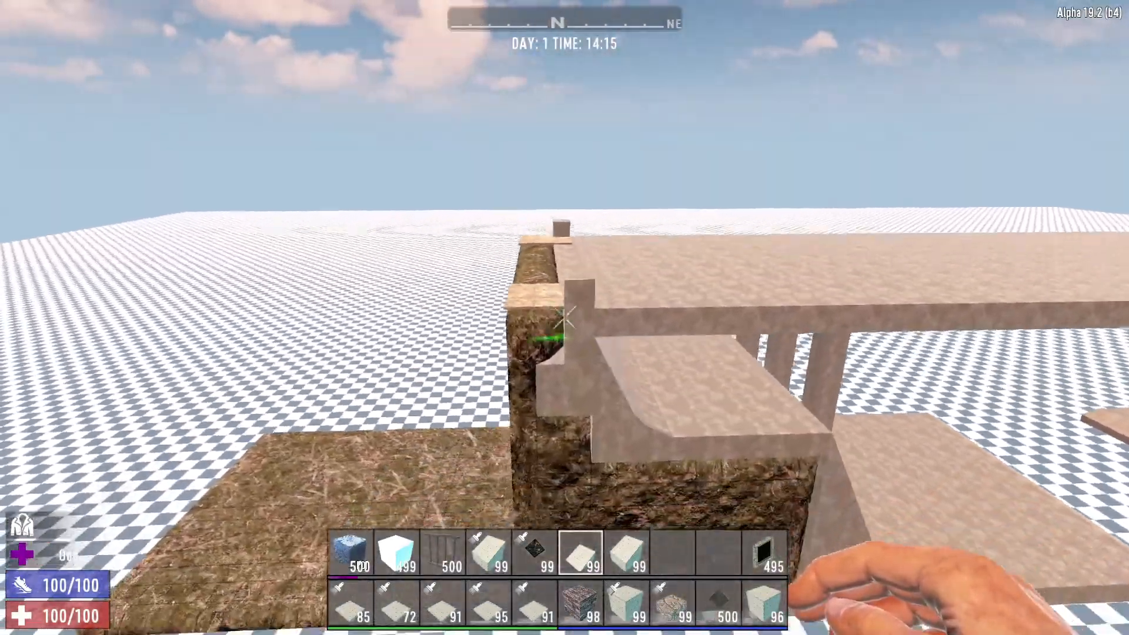
{"action": "key", "text": "w"}
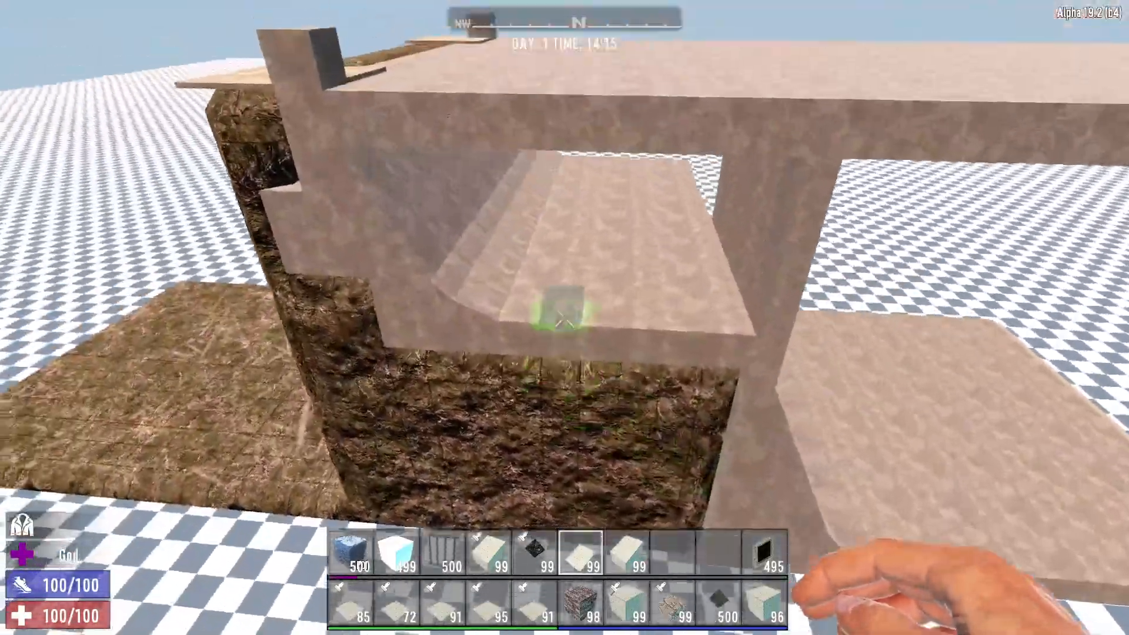
{"action": "key", "text": "s"}
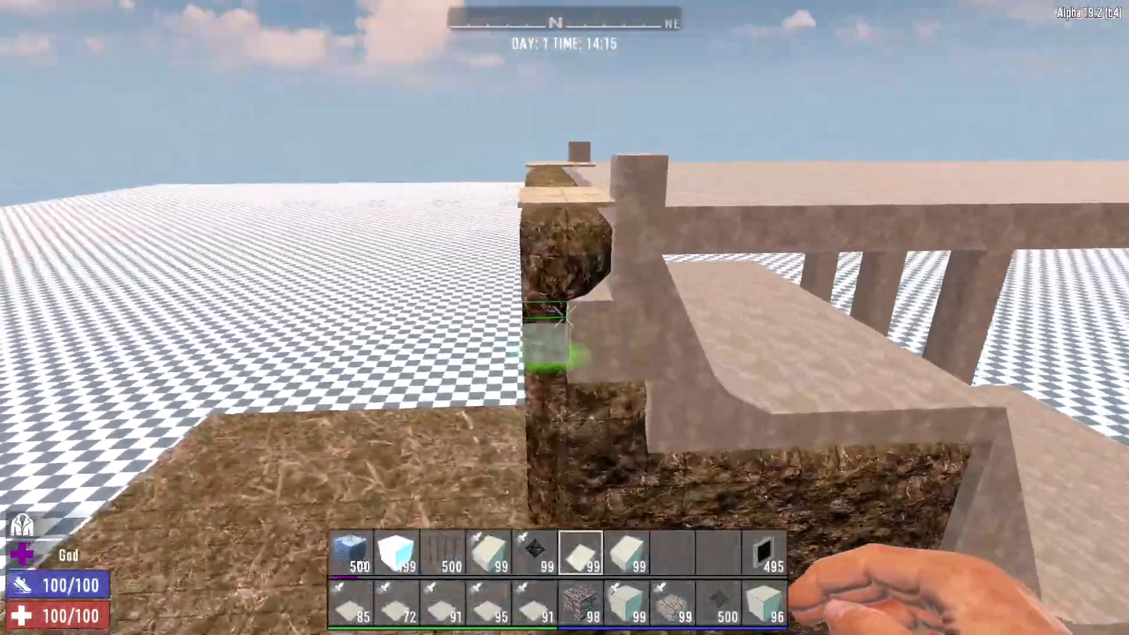
{"action": "key", "text": "space"}
{"action": "key", "text": "w"}
{"action": "key", "text": "s"}
{"action": "key", "text": "w"}
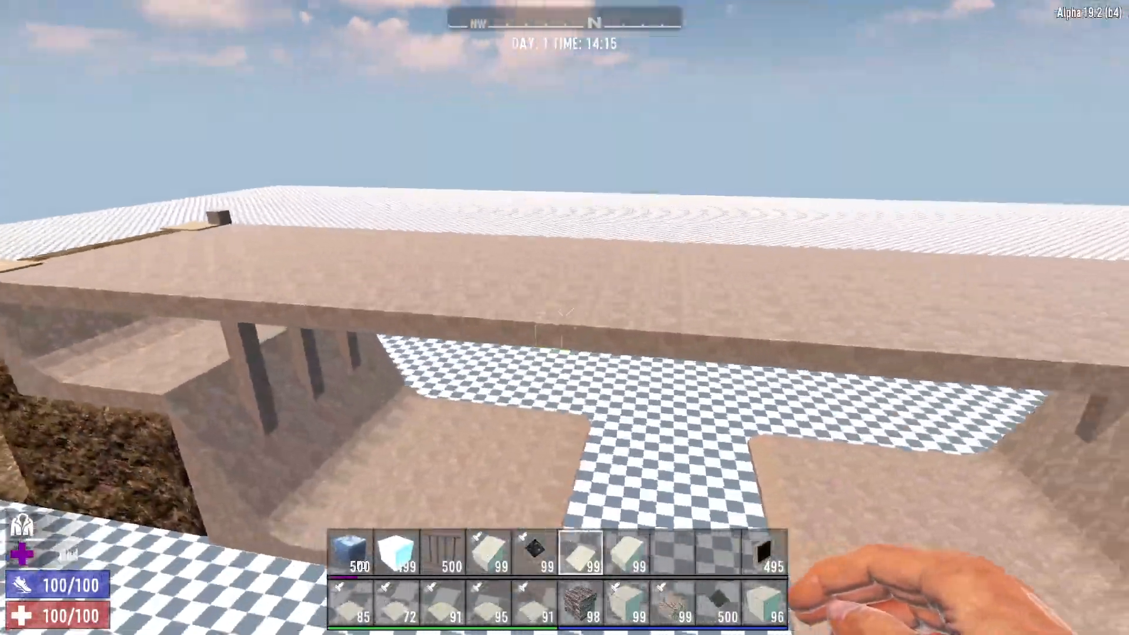
{"action": "key", "text": "w"}
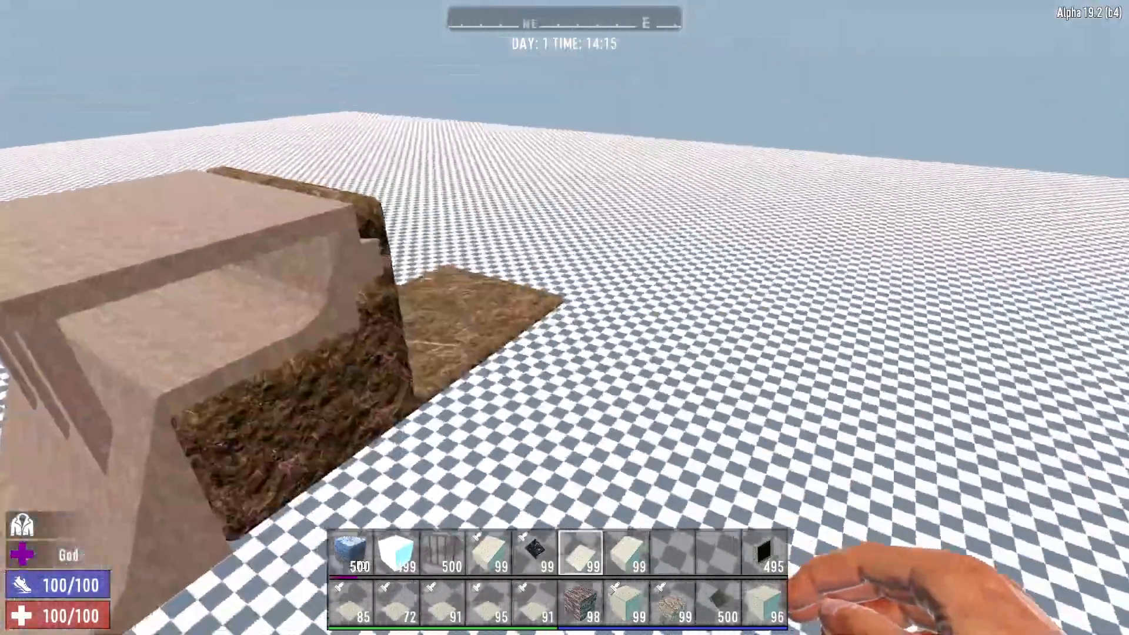
{"action": "key", "text": "w"}
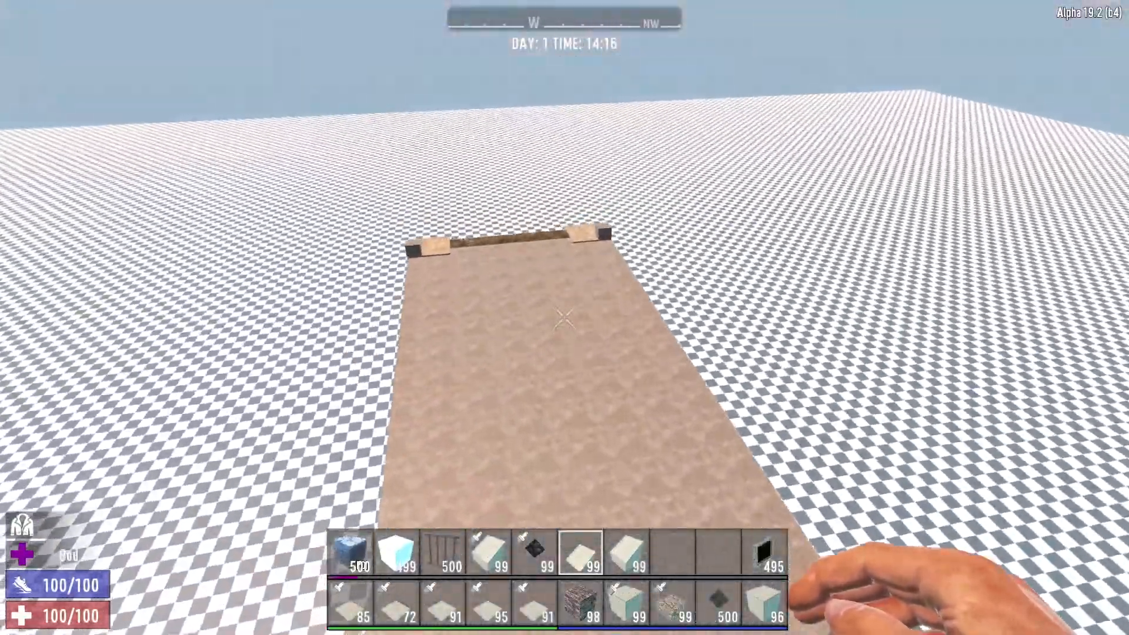
Select a single block on the checkered ground beside the bridge's earth-covered end as the insertion point
{"action": "key", "text": "w"}
{"action": "key", "text": "w"}
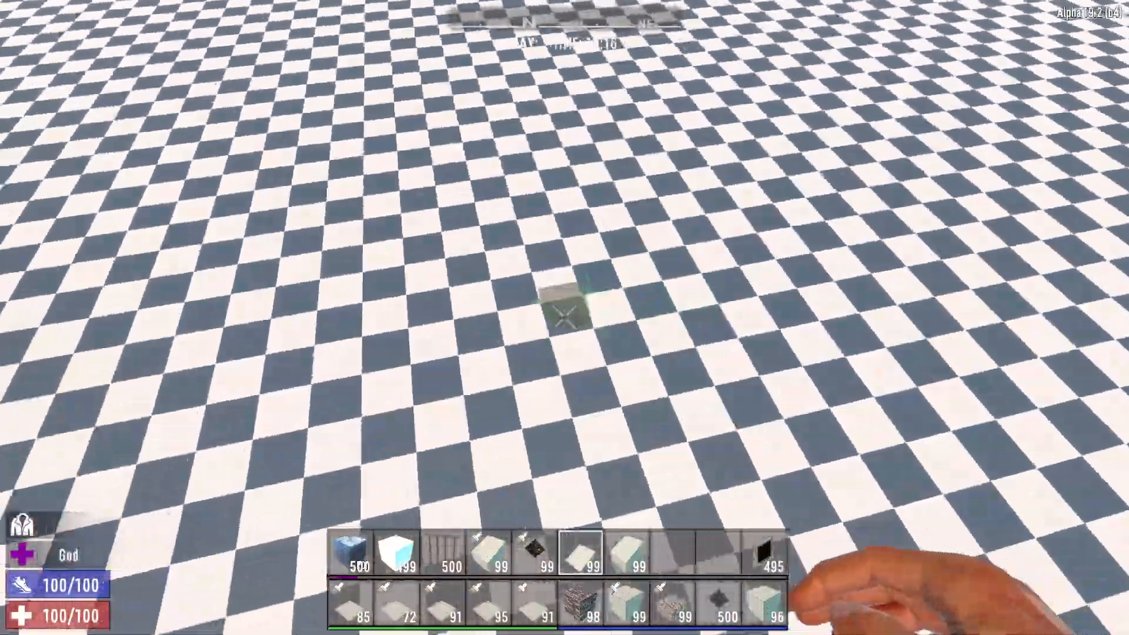
{"action": "key", "text": "w"}
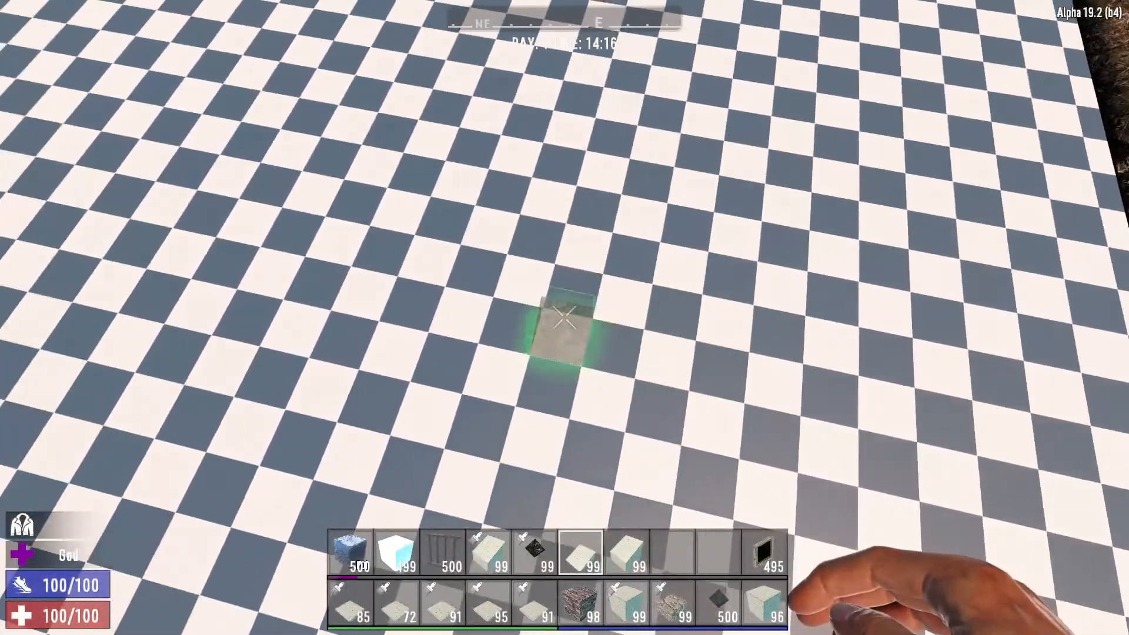
{"action": "key", "text": "w"}
{"action": "right_click", "coordinate": [564, 318]}
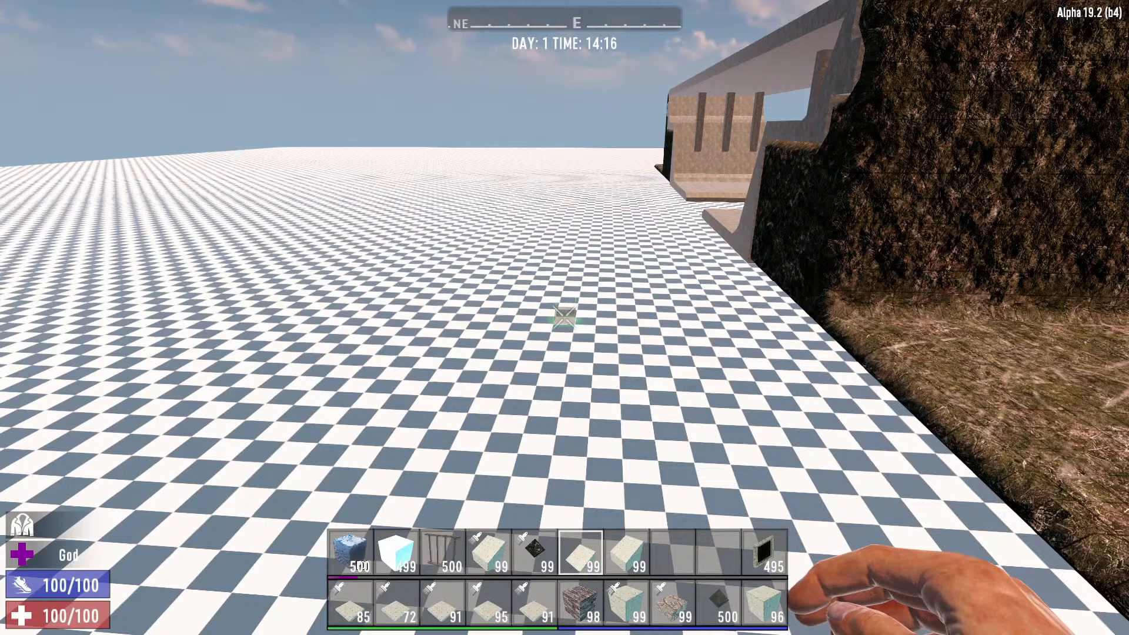
Load the x_custom_street9m_sewer_107m_worn01 prefab from the Street Finished group into the world beside the bridge
{"action": "key", "text": "Escape"}
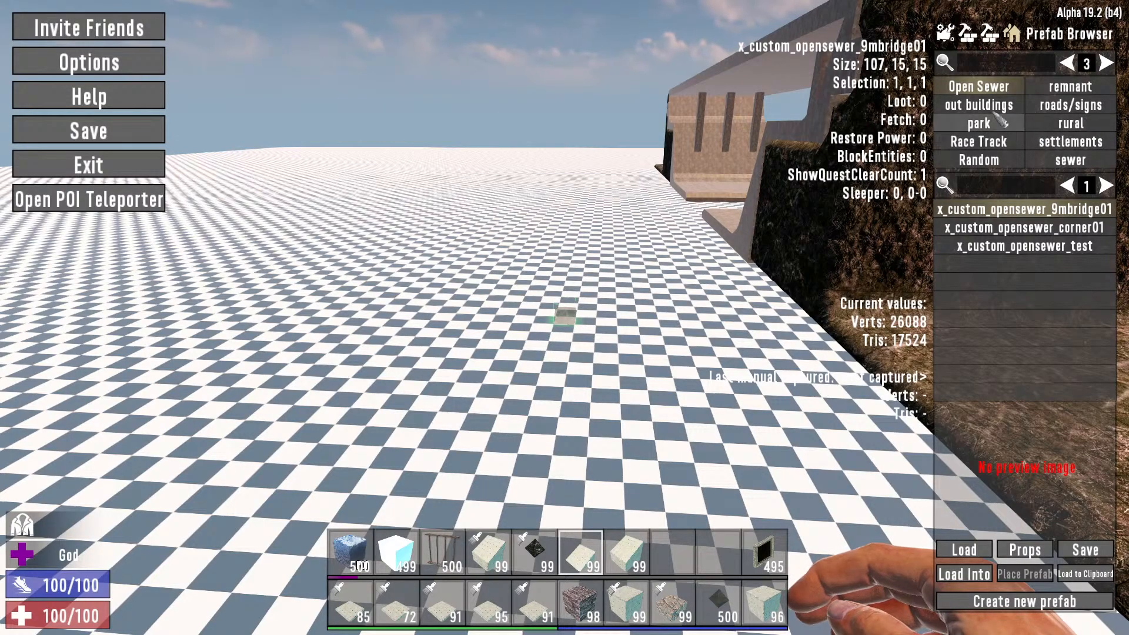
{"action": "scroll", "coordinate": [1063, 156], "scroll_direction": "down", "scroll_amount": 1}
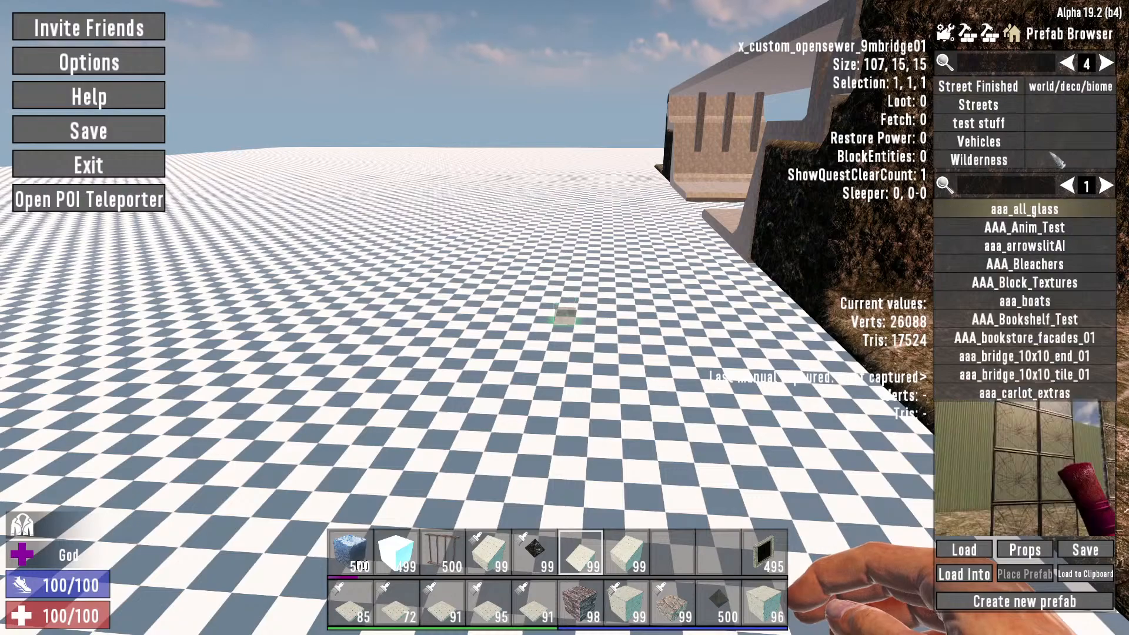
{"action": "left_click", "coordinate": [988, 89]}
{"action": "scroll", "coordinate": [1034, 294], "scroll_direction": "down", "scroll_amount": 1}
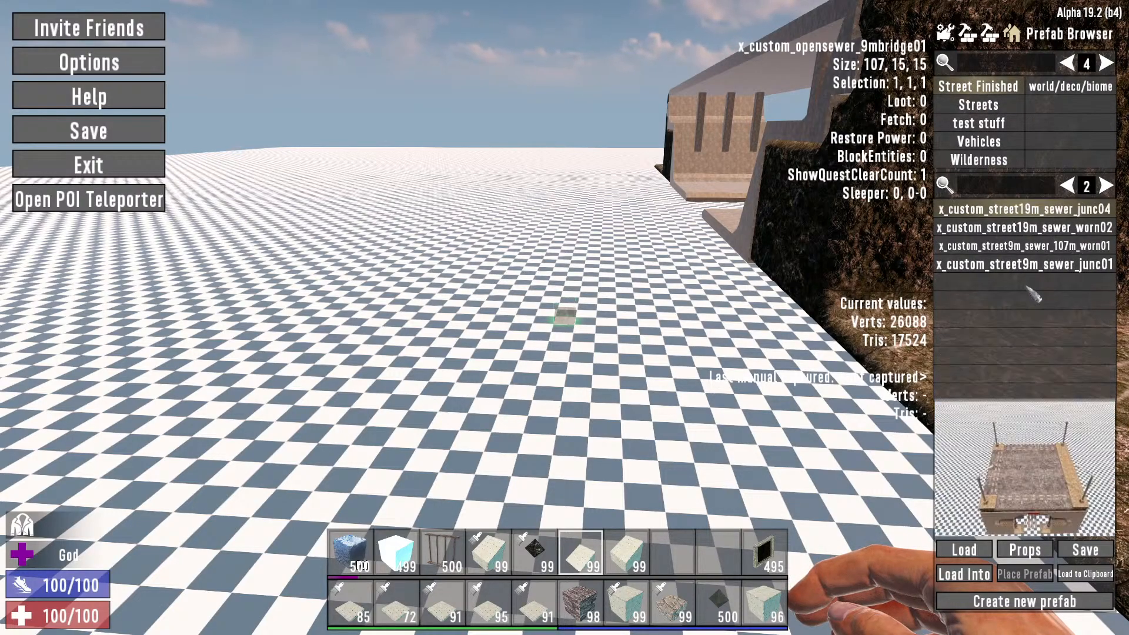
{"action": "left_click", "coordinate": [1068, 250]}
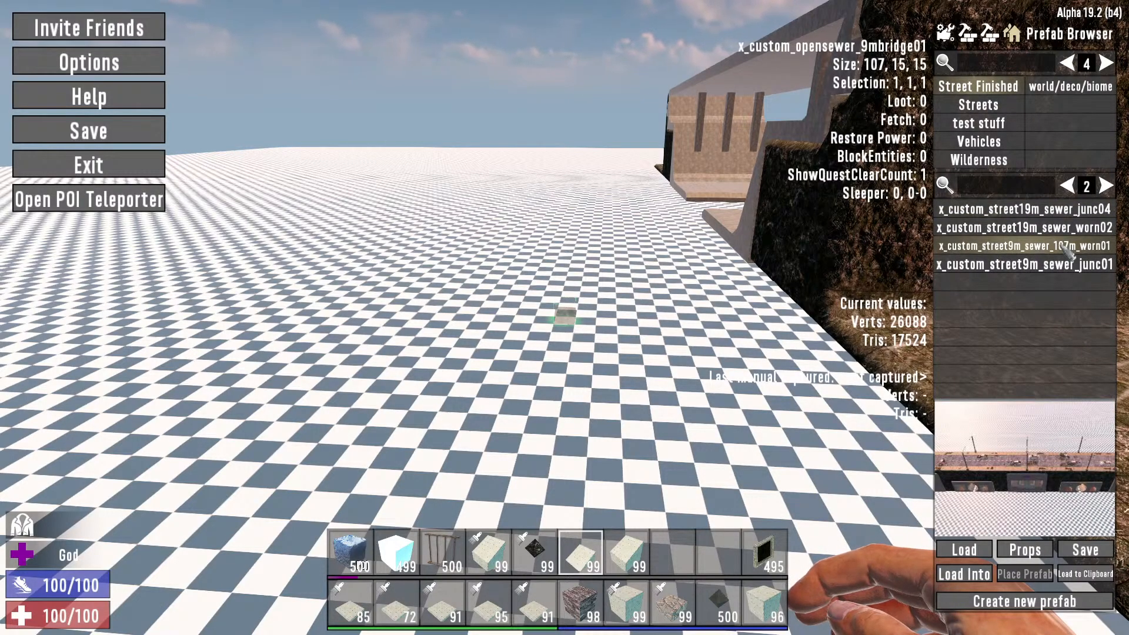
{"action": "left_click", "coordinate": [1010, 577]}
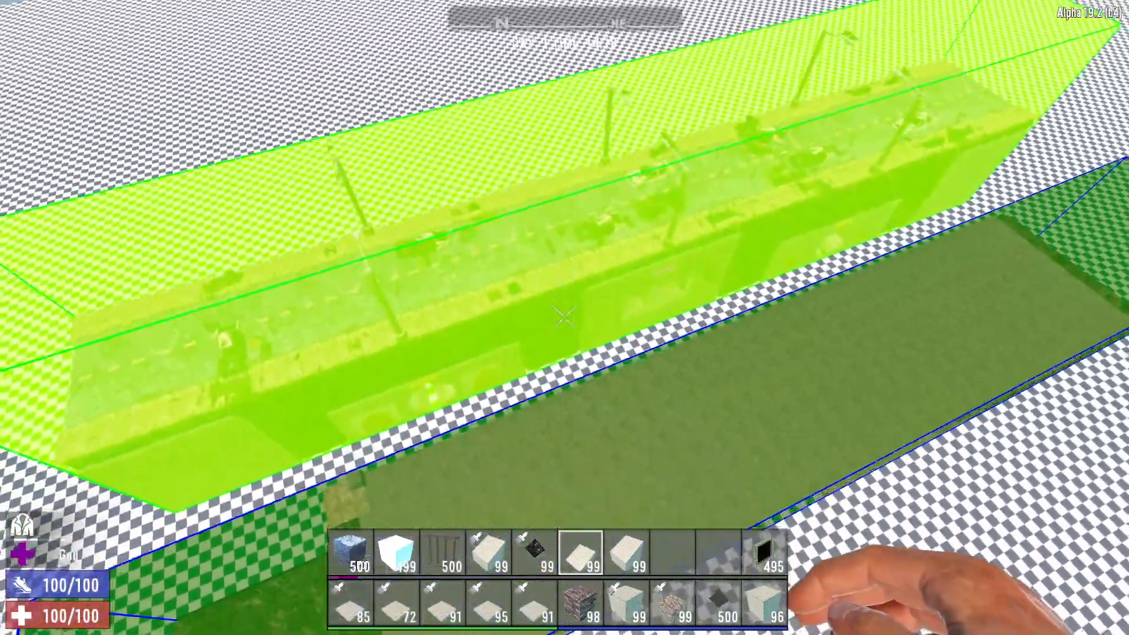
Hide the prefab bounds and return to a view of the street piece and bridge together
{"action": "key", "text": "Escape"}
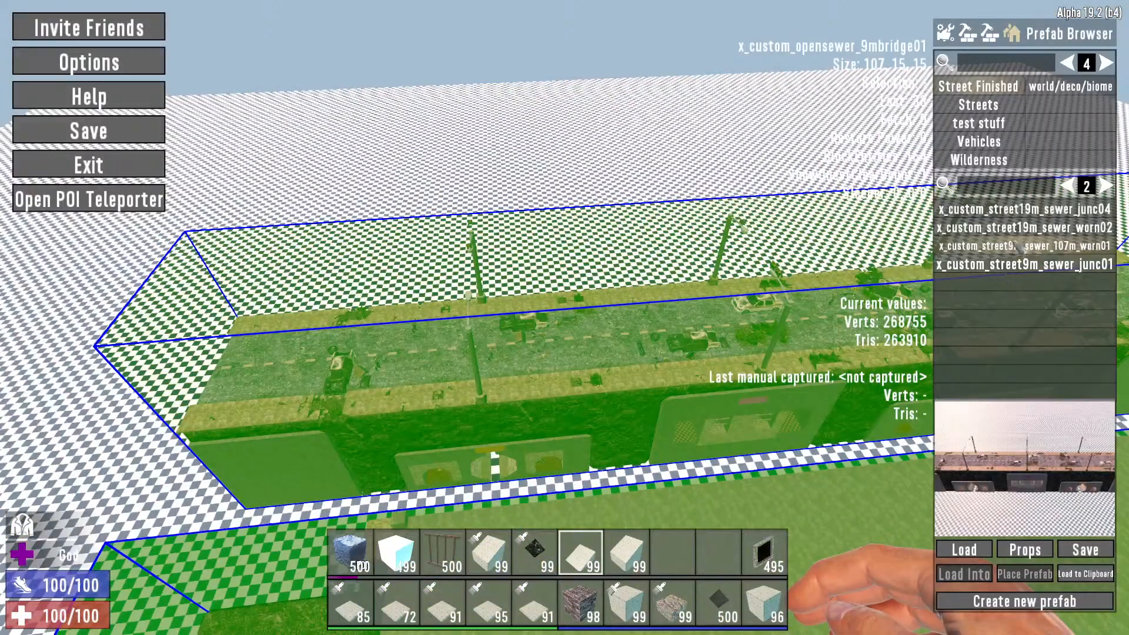
{"action": "left_click", "coordinate": [1001, 31]}
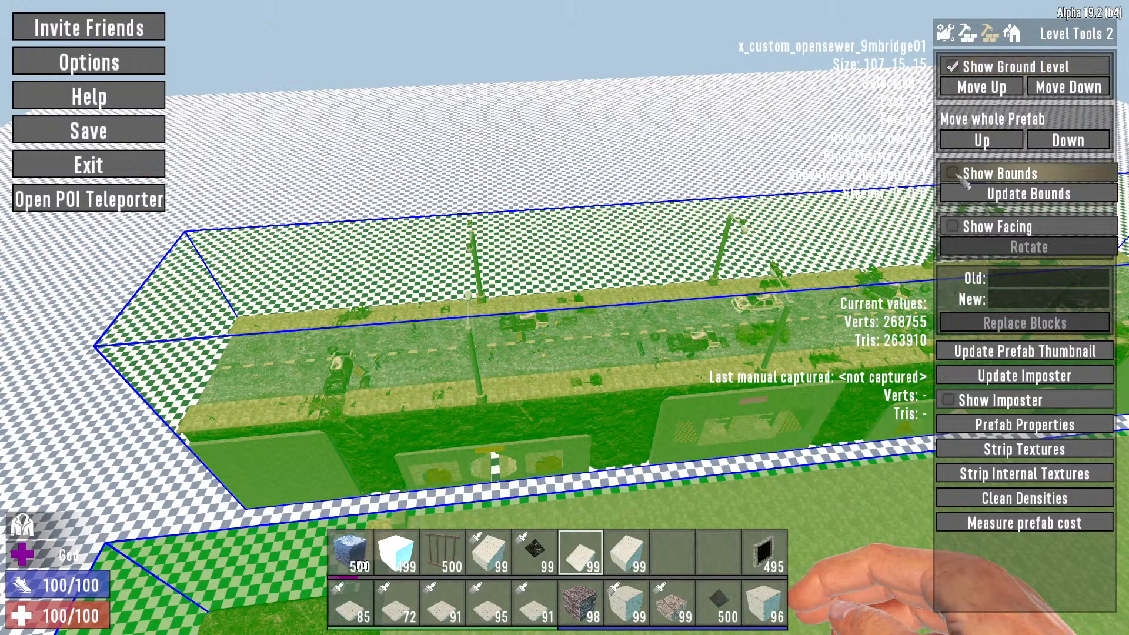
{"action": "left_click", "coordinate": [963, 178]}
{"action": "key", "text": "Escape"}
{"action": "key", "text": "s"}
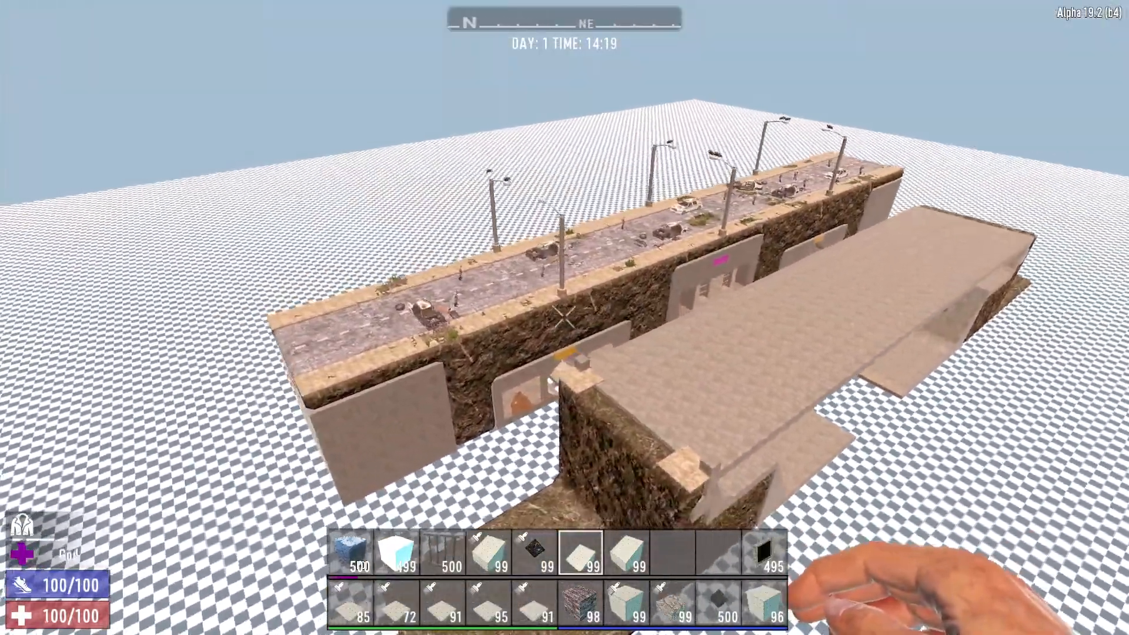
Compare the worn street sewer piece with the bridge, checking the street's brick sewer rooms and both decks from the end, above and side
{"action": "mouse_move", "coordinate": [564, 317]}
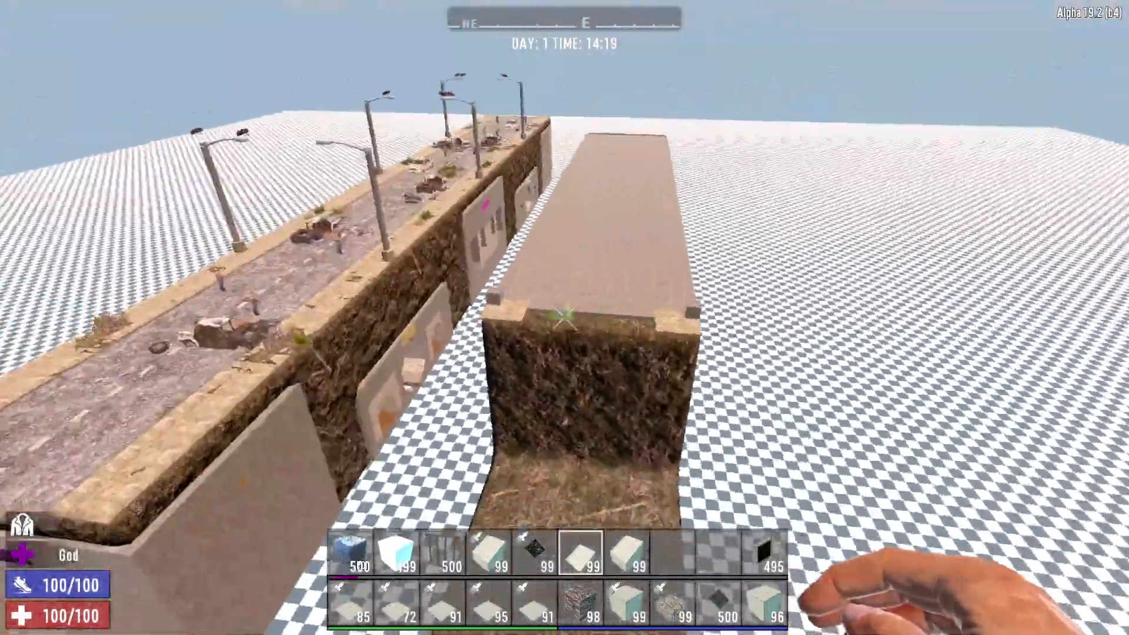
{"action": "key", "text": "s"}
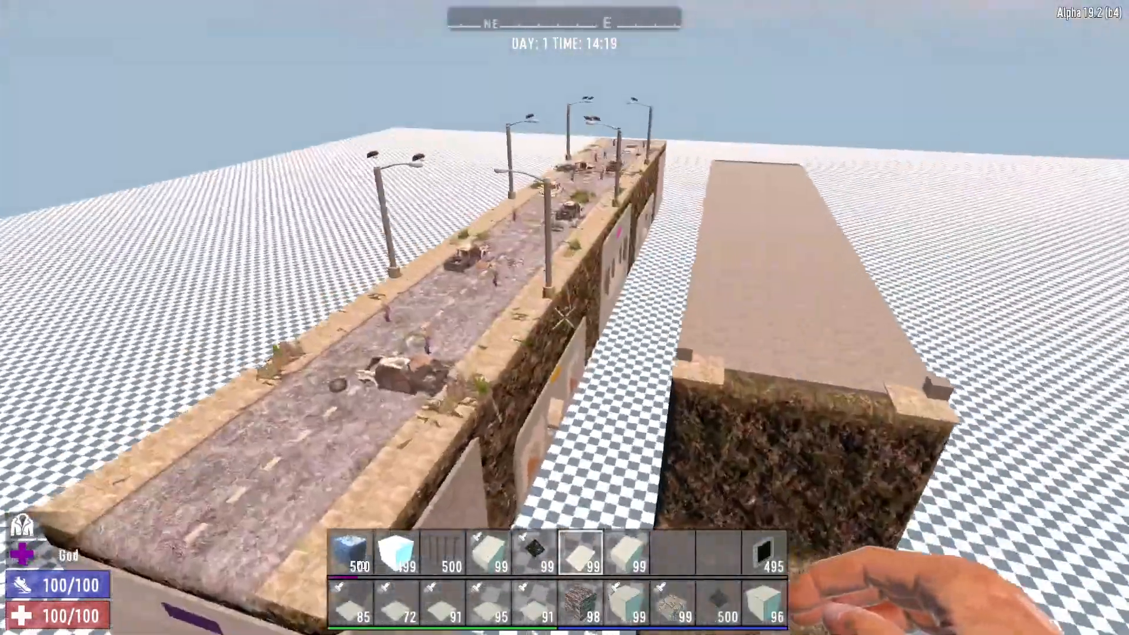
{"action": "key", "text": "a"}
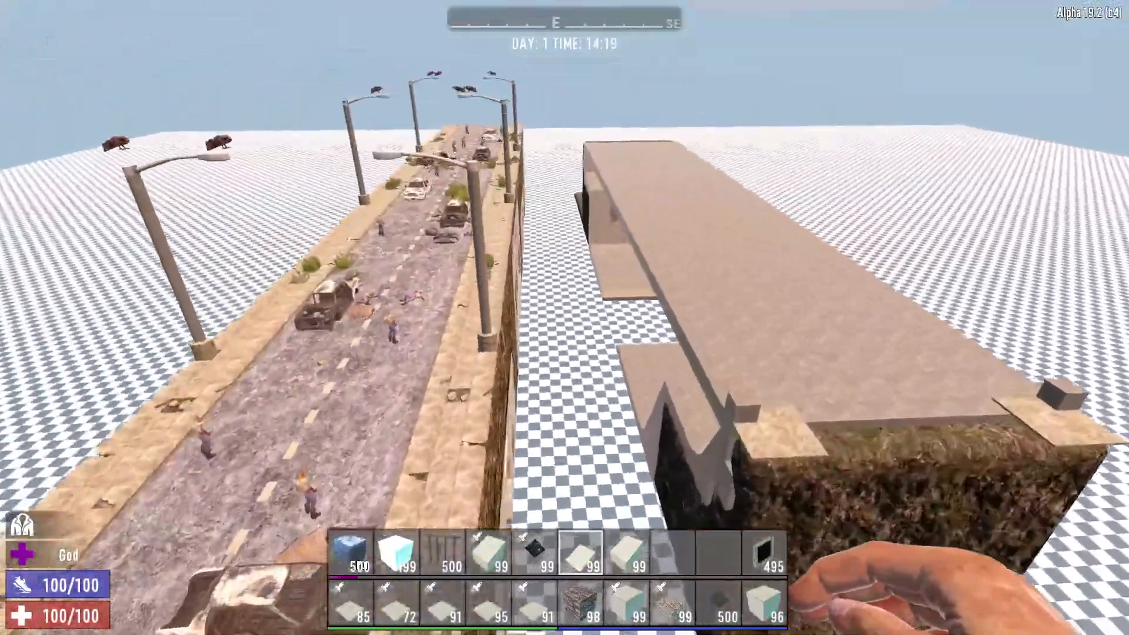
{"action": "key", "text": "w"}
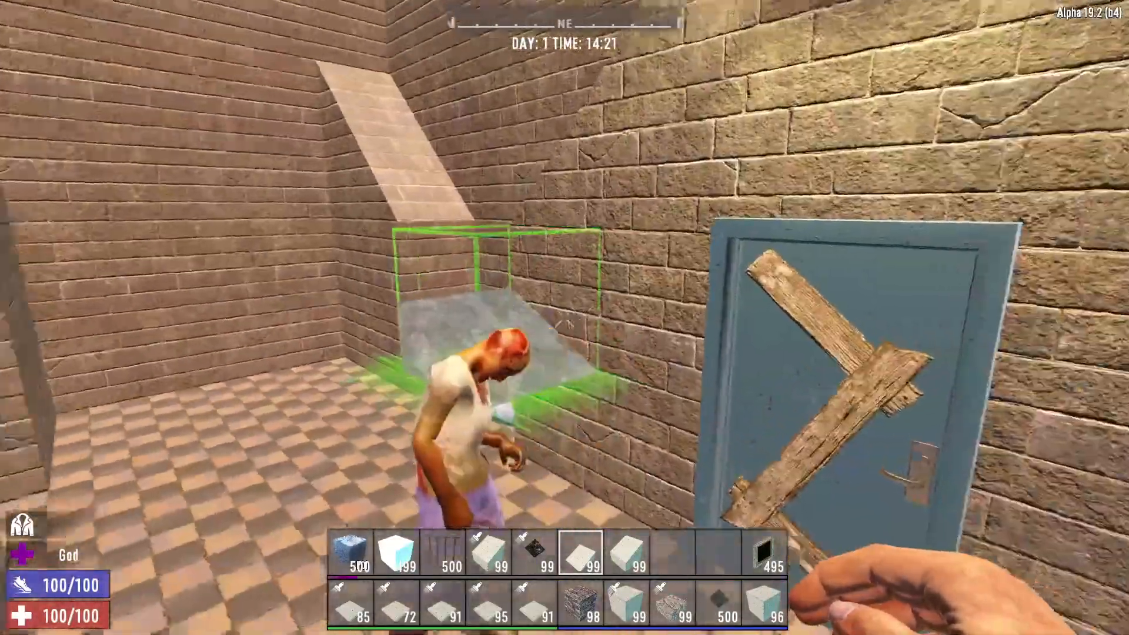
{"action": "key", "text": "w"}
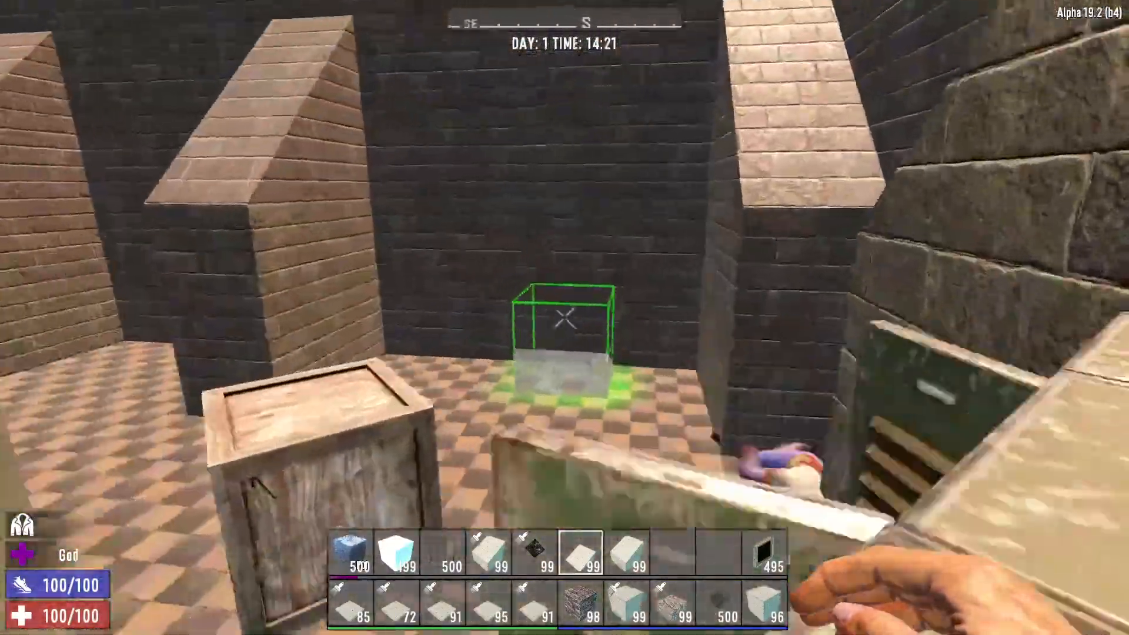
{"action": "key", "text": "w"}
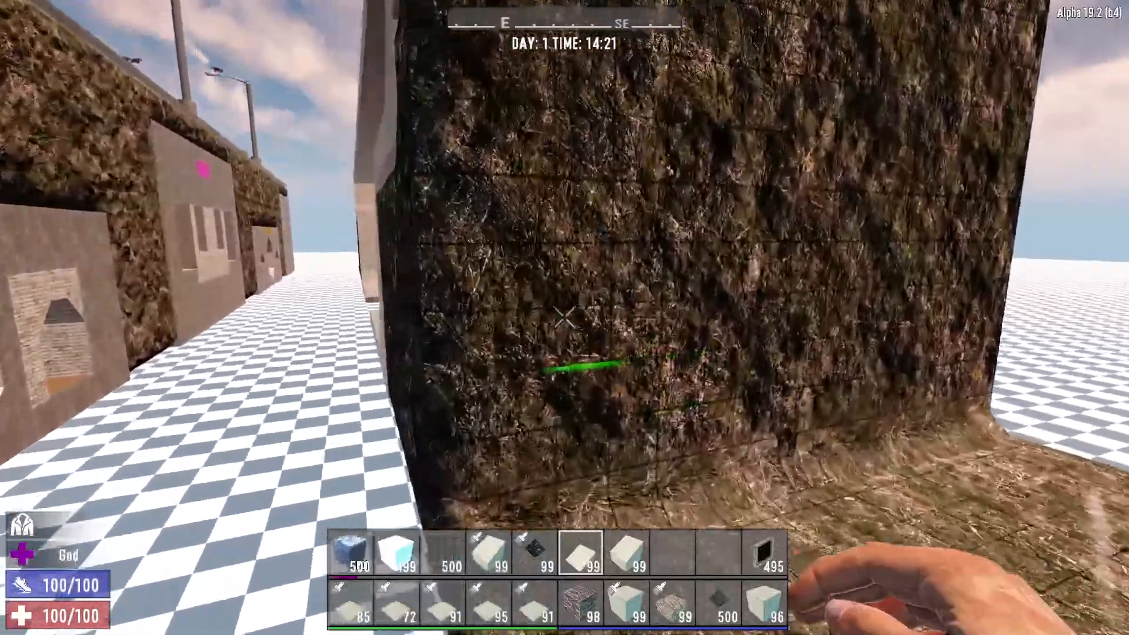
{"action": "key", "text": "space"}
{"action": "key", "text": "w"}
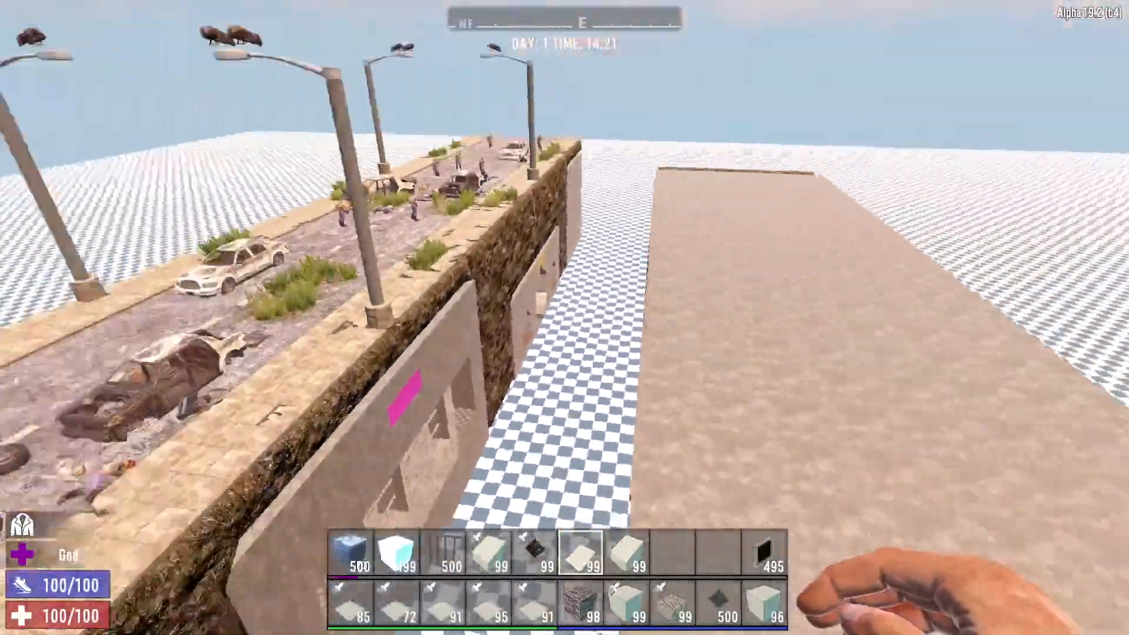
{"action": "key", "text": "s"}
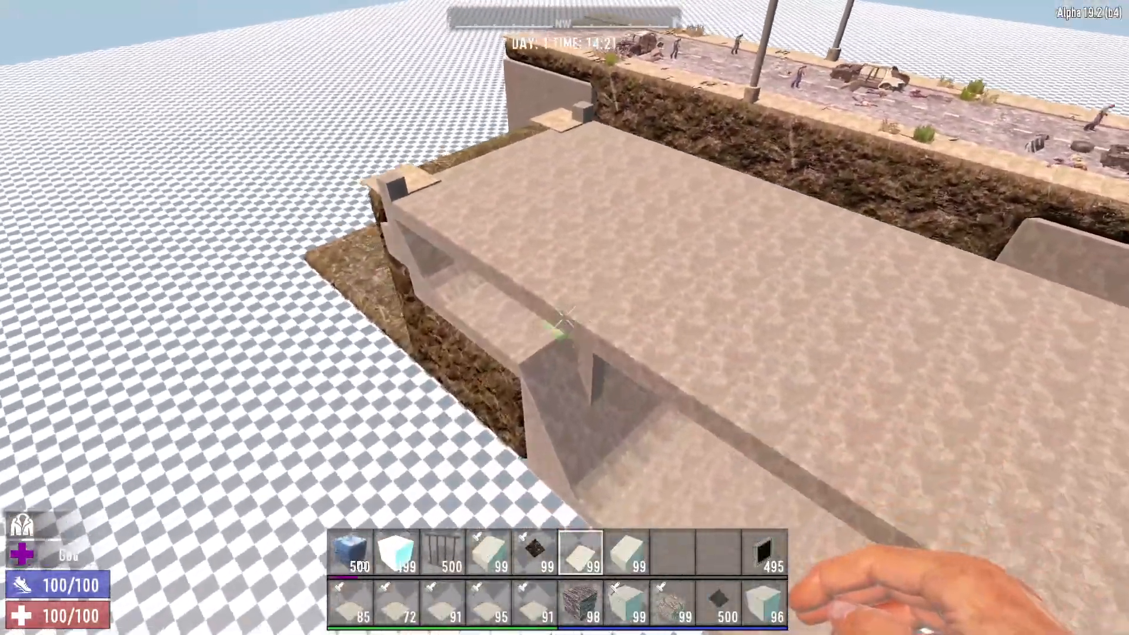
{"action": "key", "text": "s"}
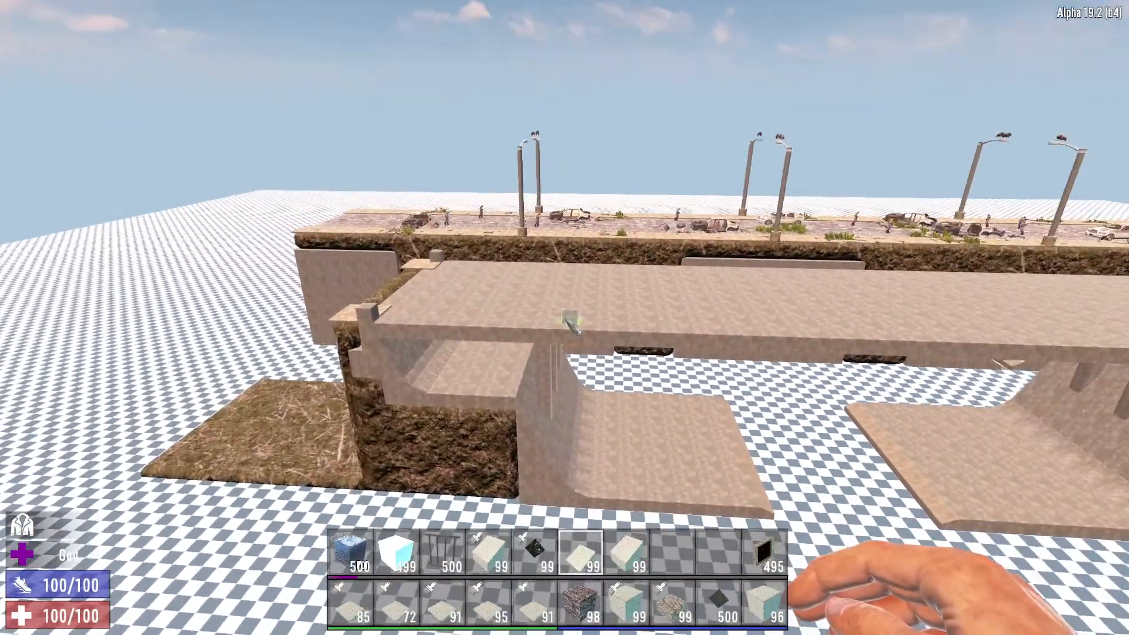
Leave the prefab test world and load the existing world Project Slaanhatten in the world editor
{"action": "key", "text": "Escape"}
{"action": "left_click", "coordinate": [144, 163]}
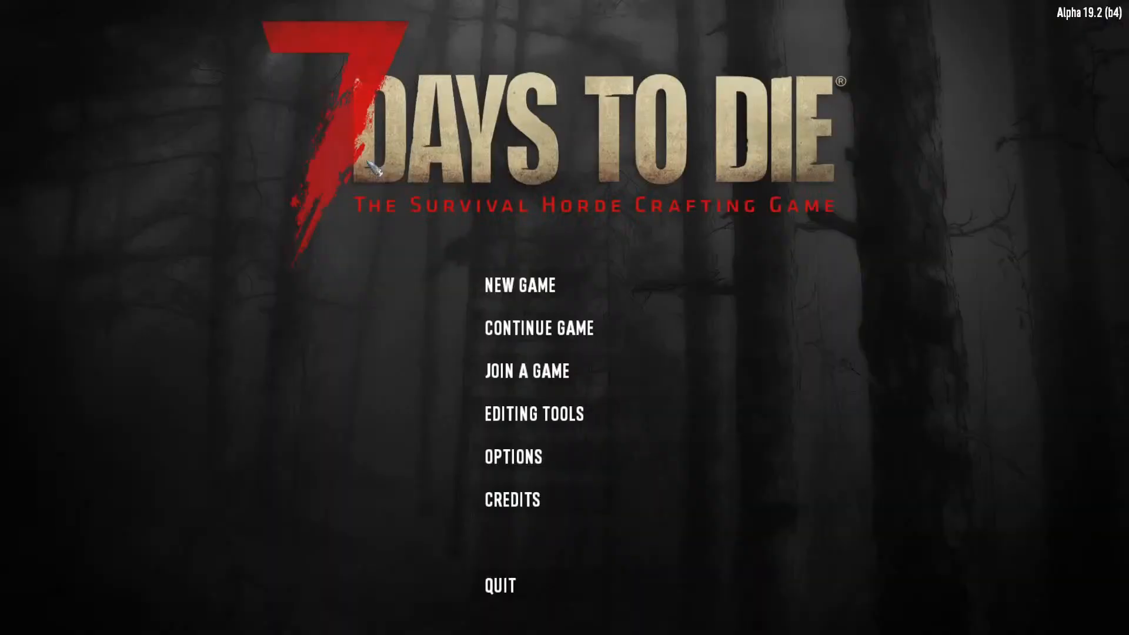
{"action": "left_click", "coordinate": [537, 424]}
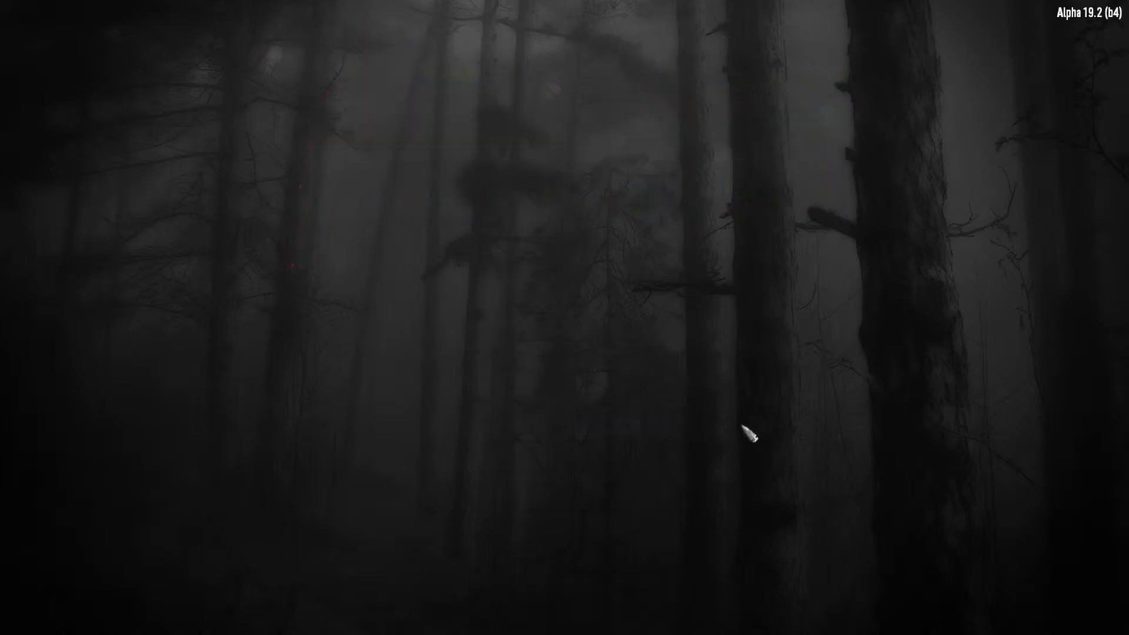
{"action": "left_click", "coordinate": [513, 379]}
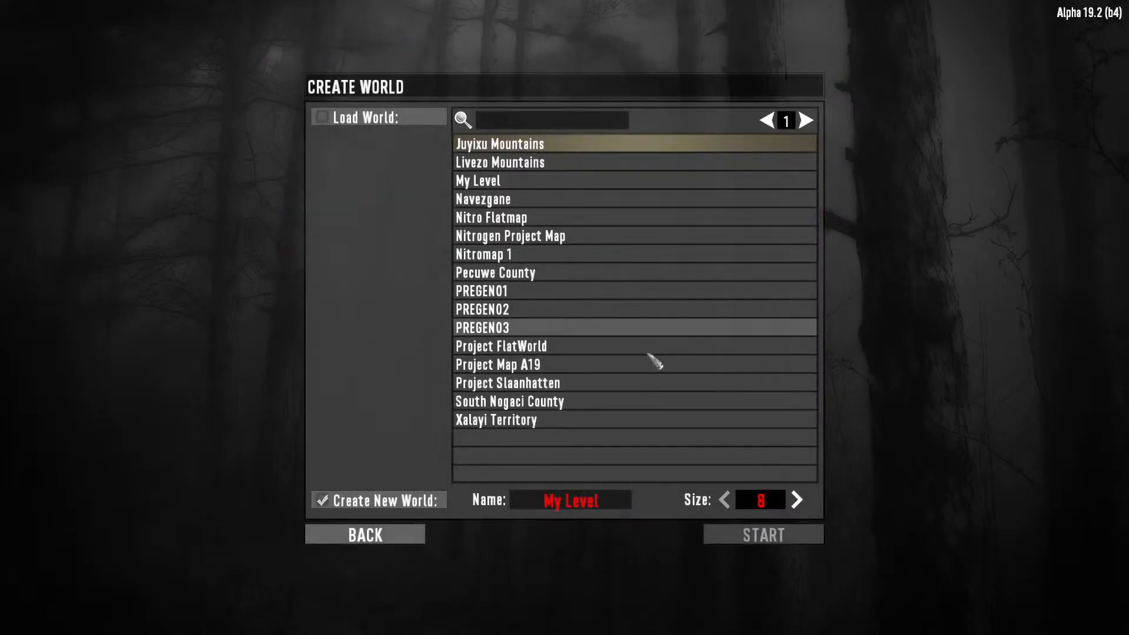
{"action": "left_click", "coordinate": [544, 387]}
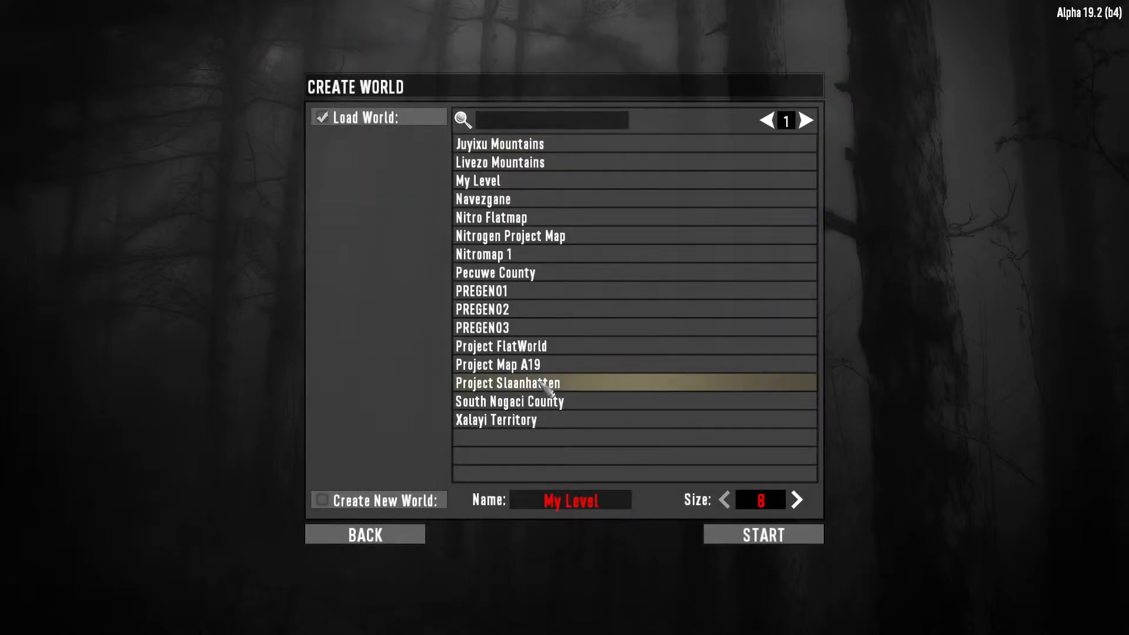
{"action": "left_click", "coordinate": [774, 542]}
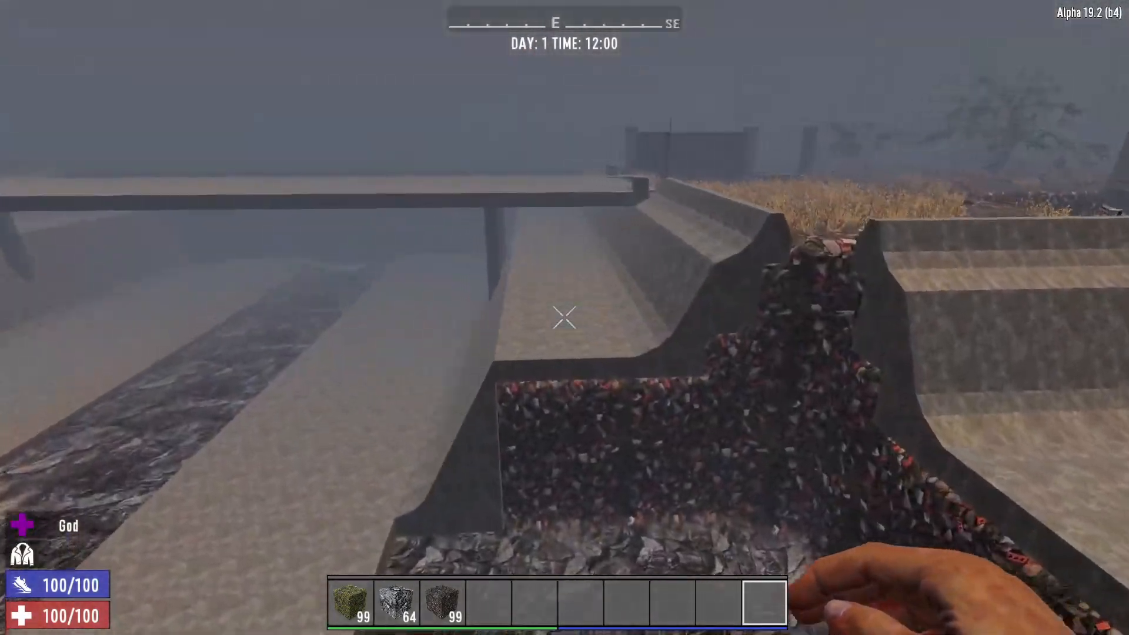
Inspect the placed open sewer channels and corner piece around the bridge from above and along the channel
{"action": "key", "text": "q"}
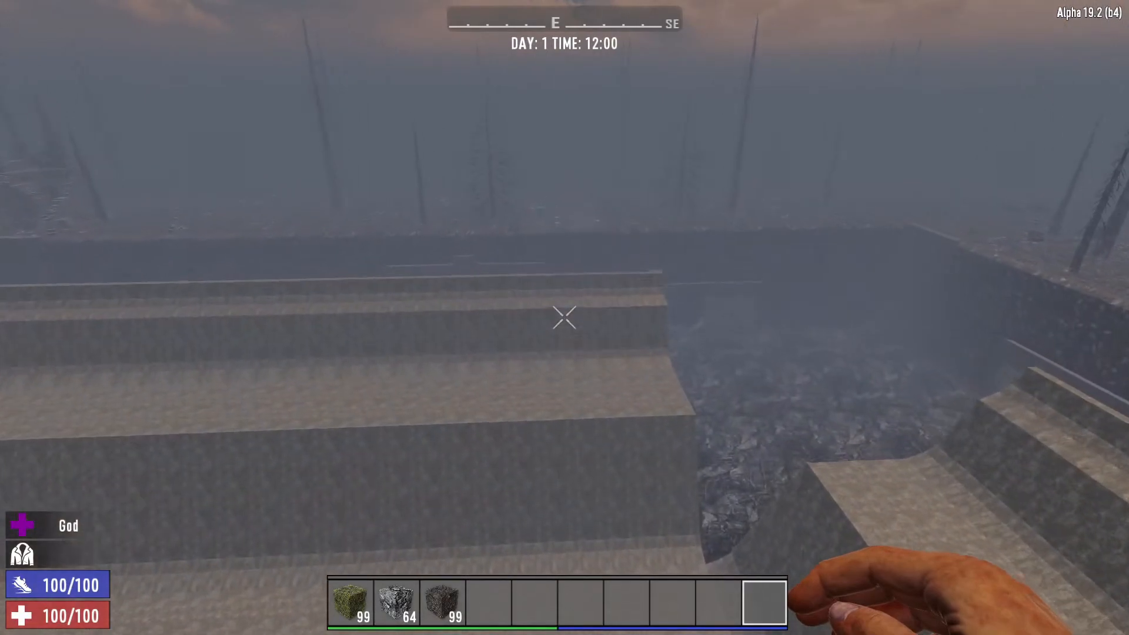
{"action": "key", "text": "w"}
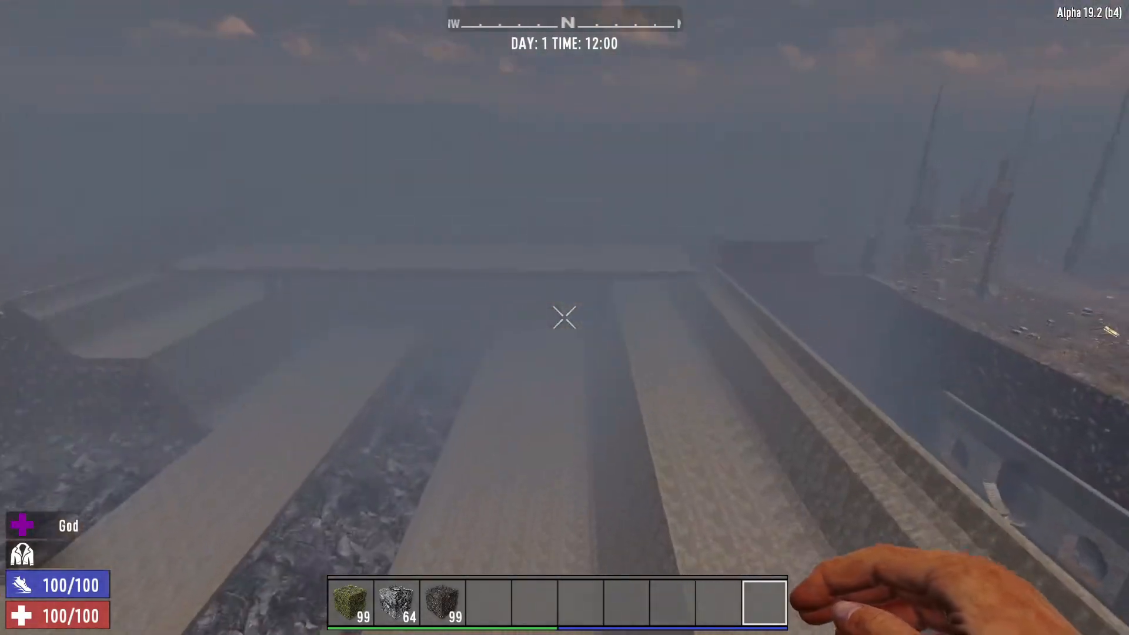
{"action": "left_click", "coordinate": [565, 318]}
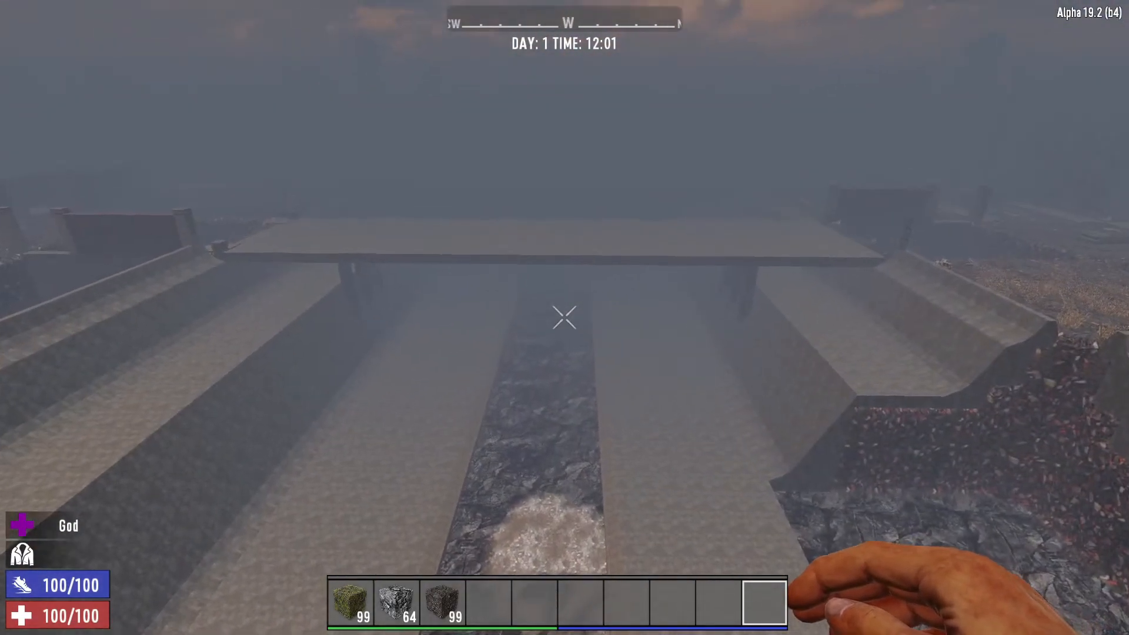
{"action": "key", "text": "w"}
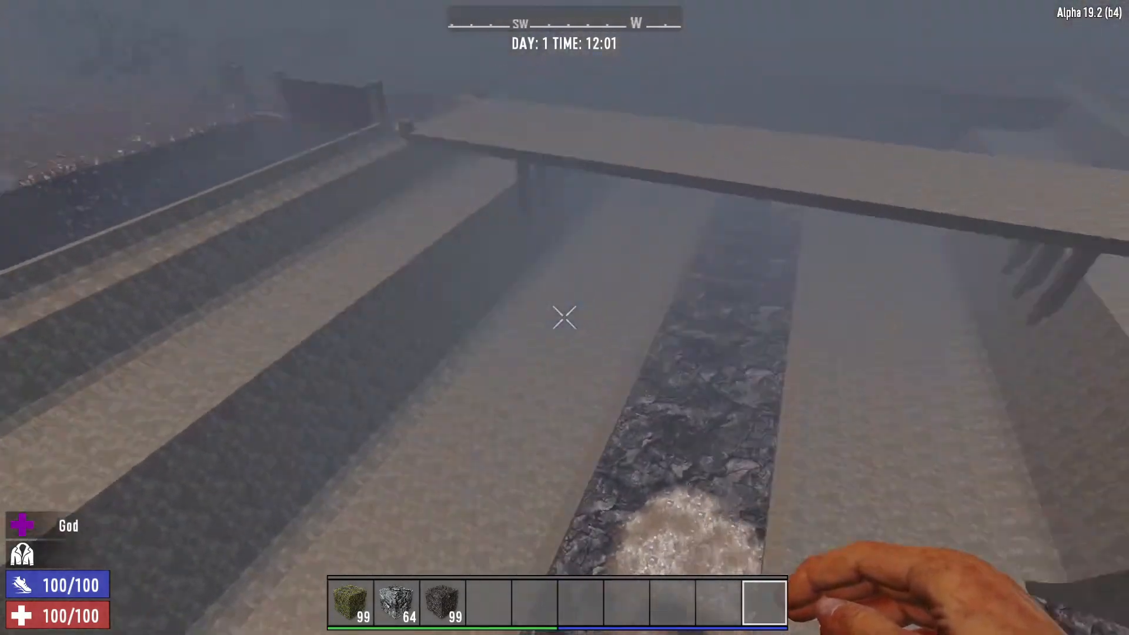
{"action": "key", "text": "s"}
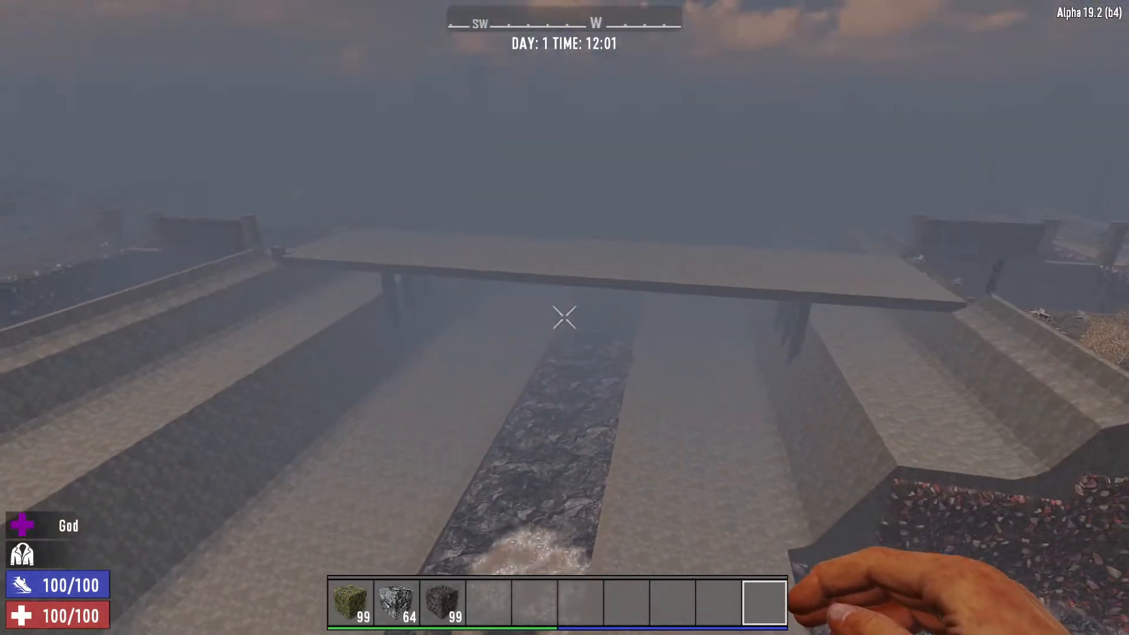
{"action": "key", "text": "s"}
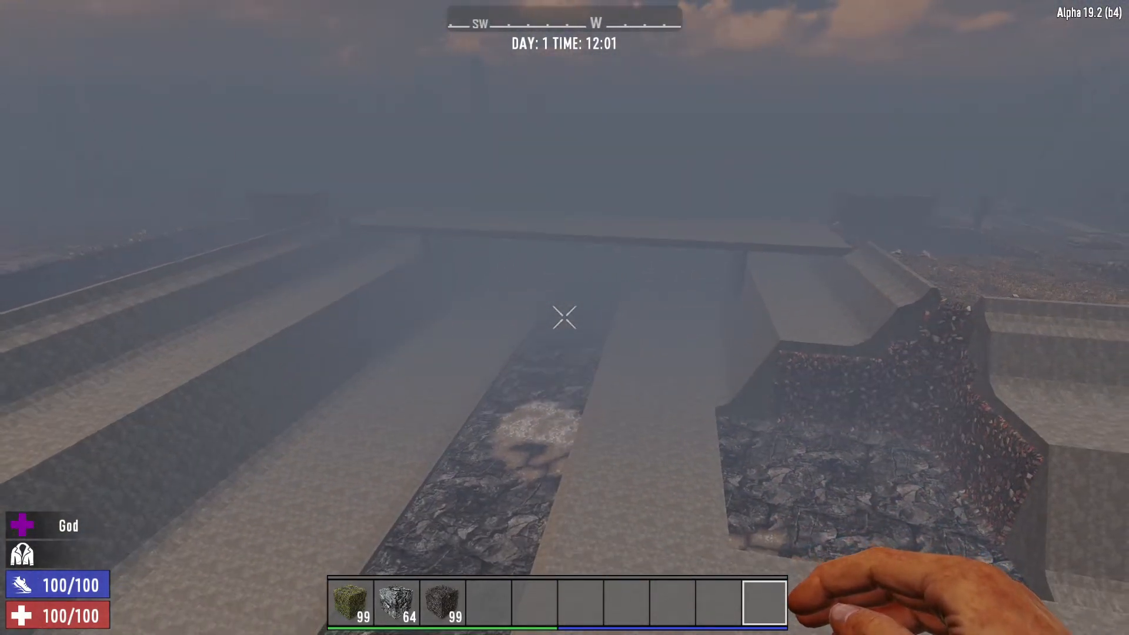
{"action": "key", "text": "w"}
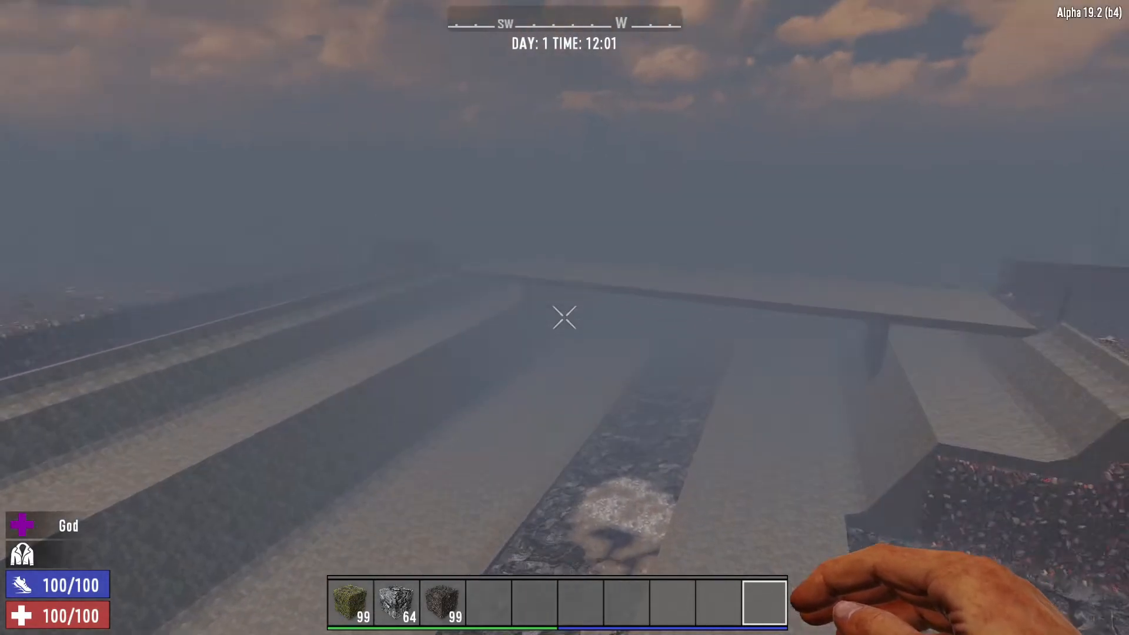
{"action": "key", "text": "w"}
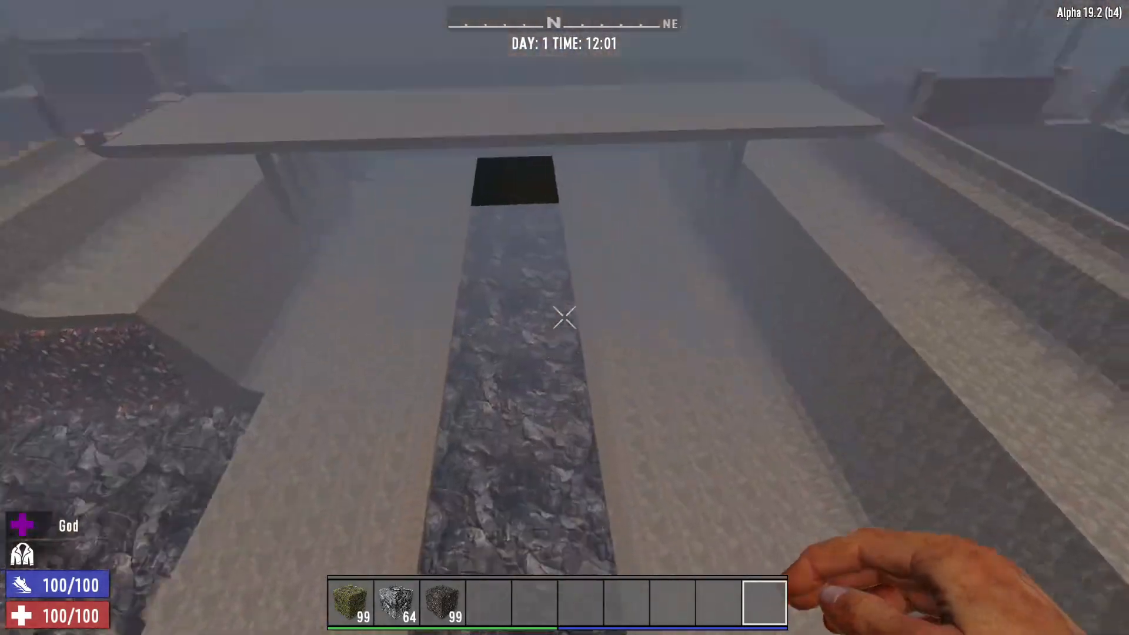
Examine the bridge deck and its supports, and the open sewer channel continuing north beyond it
{"action": "key", "text": "w"}
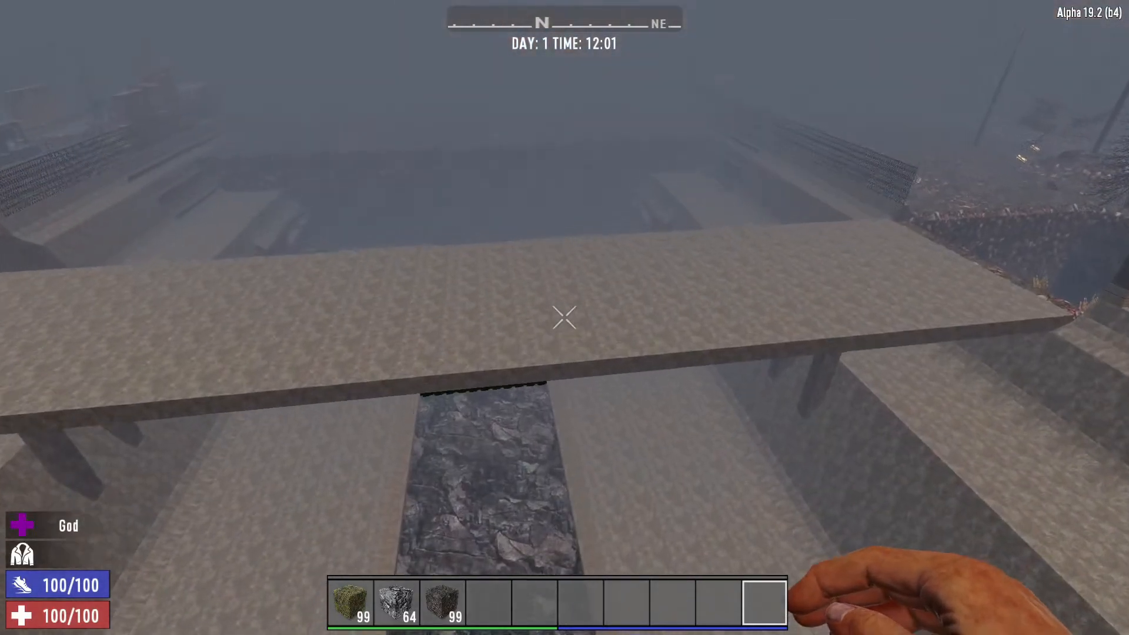
{"action": "key", "text": "w"}
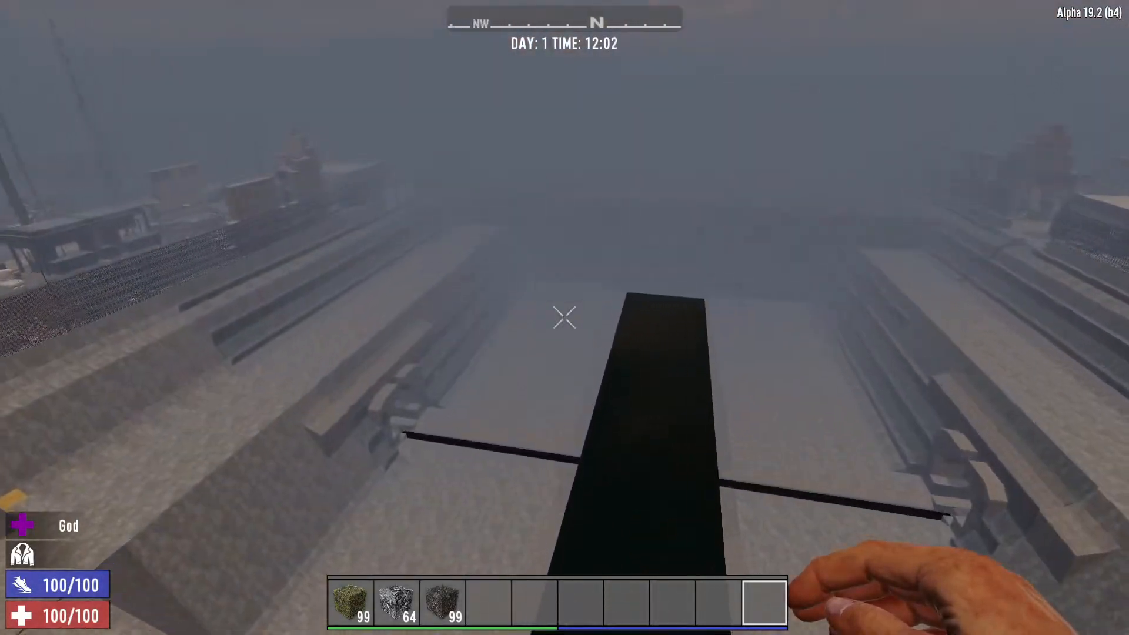
{"action": "key", "text": "w"}
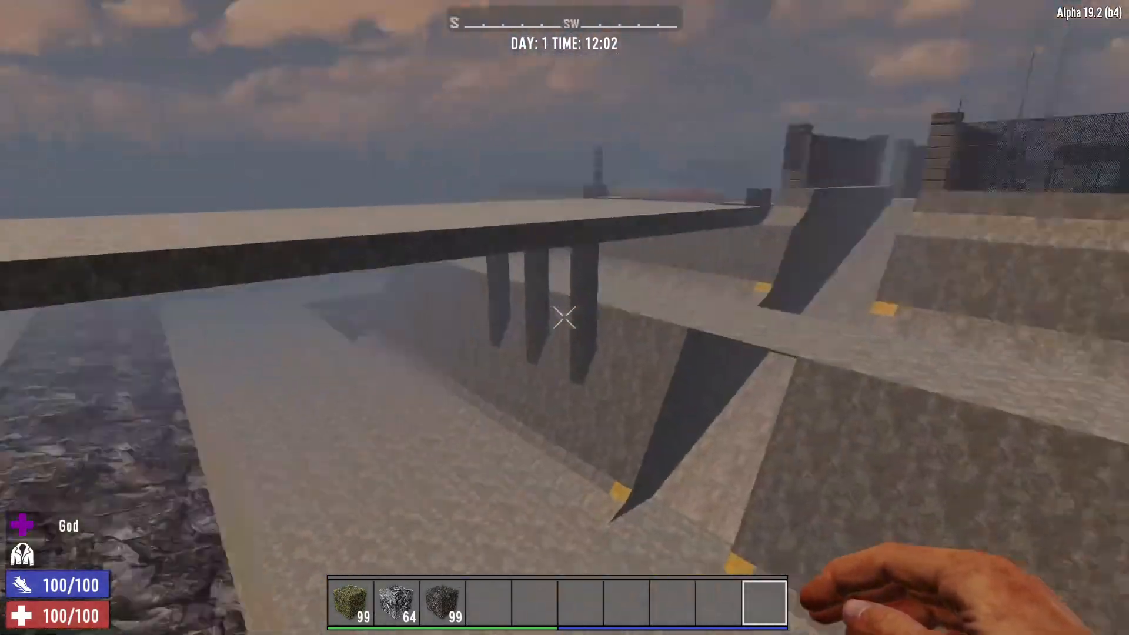
{"action": "key", "text": "w"}
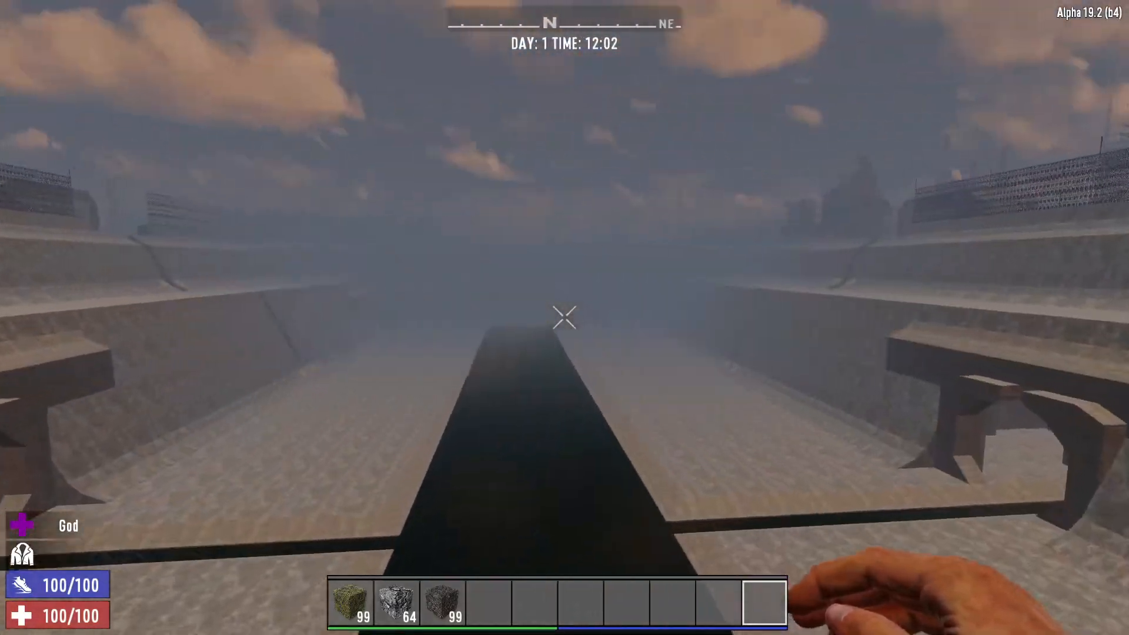
Survey the island's street grid and prefab outlines on the zoomed-out map, from its western end to the eastern streets
{"action": "key", "text": "m"}
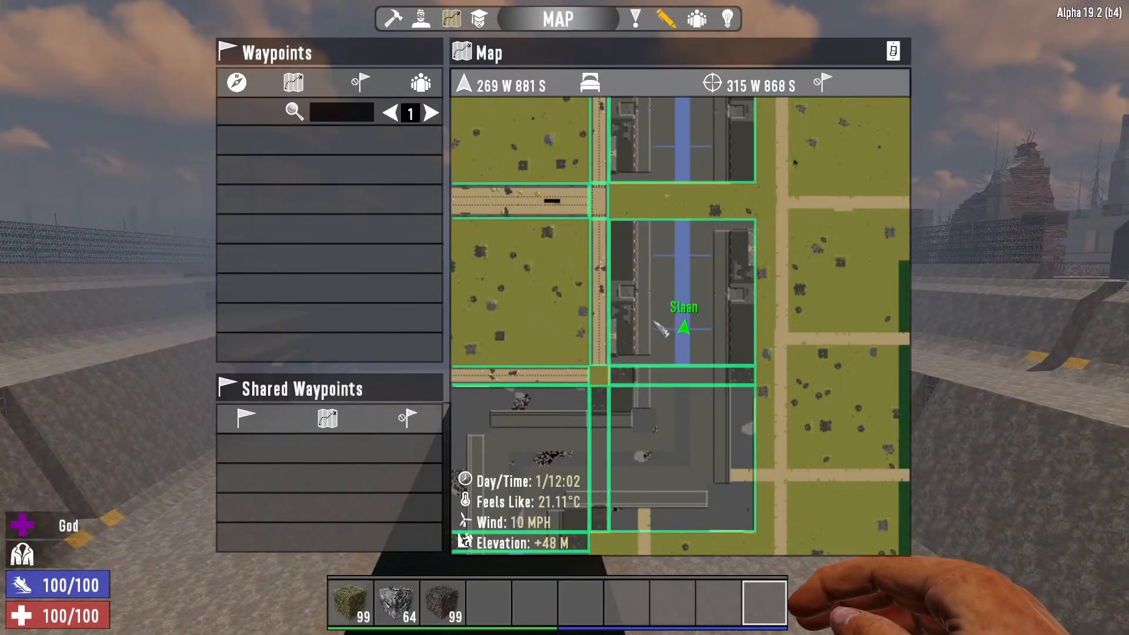
{"action": "scroll", "coordinate": [649, 297], "scroll_direction": "down", "scroll_amount": 3}
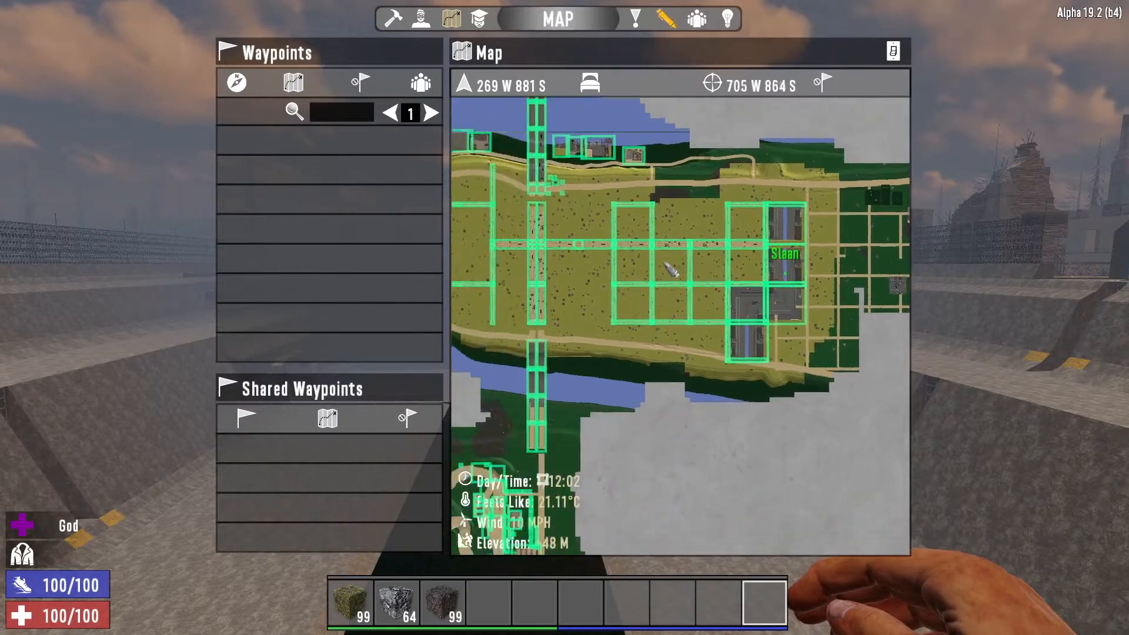
{"action": "left_click_drag", "start_coordinate": [671, 298], "coordinate": [770, 348]}
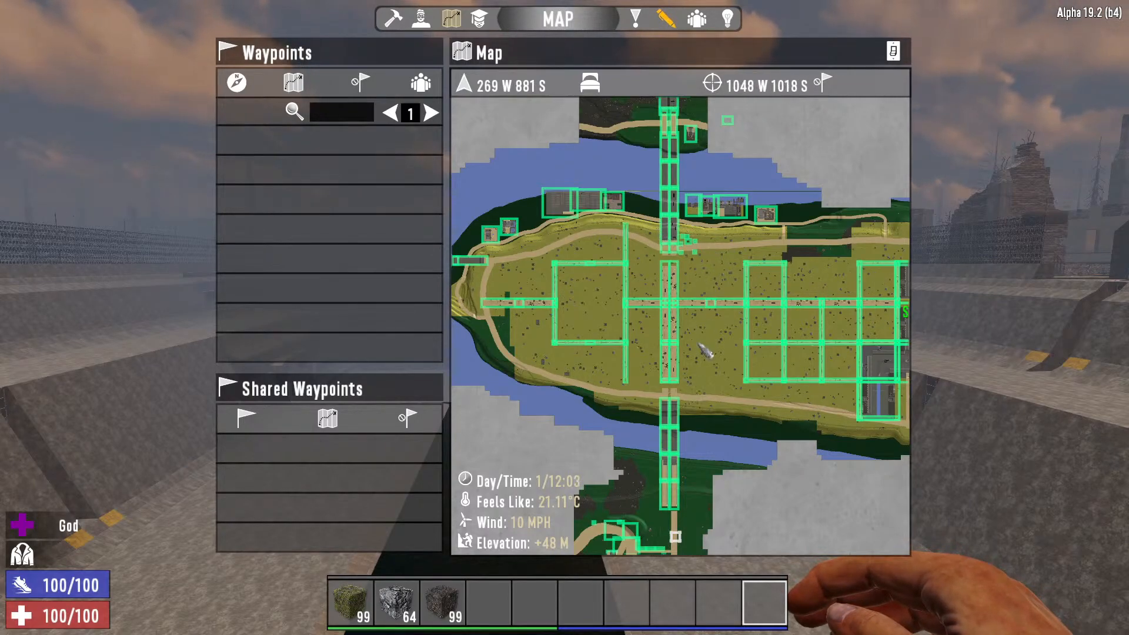
{"action": "left_click_drag", "start_coordinate": [797, 374], "coordinate": [601, 172]}
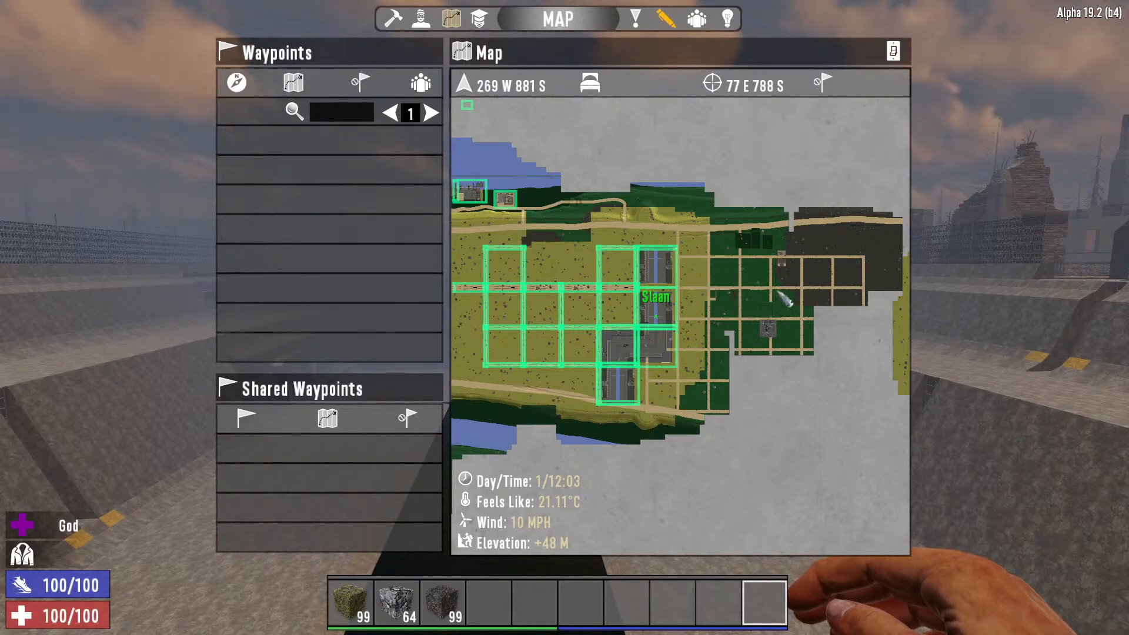
{"action": "key", "text": "m"}
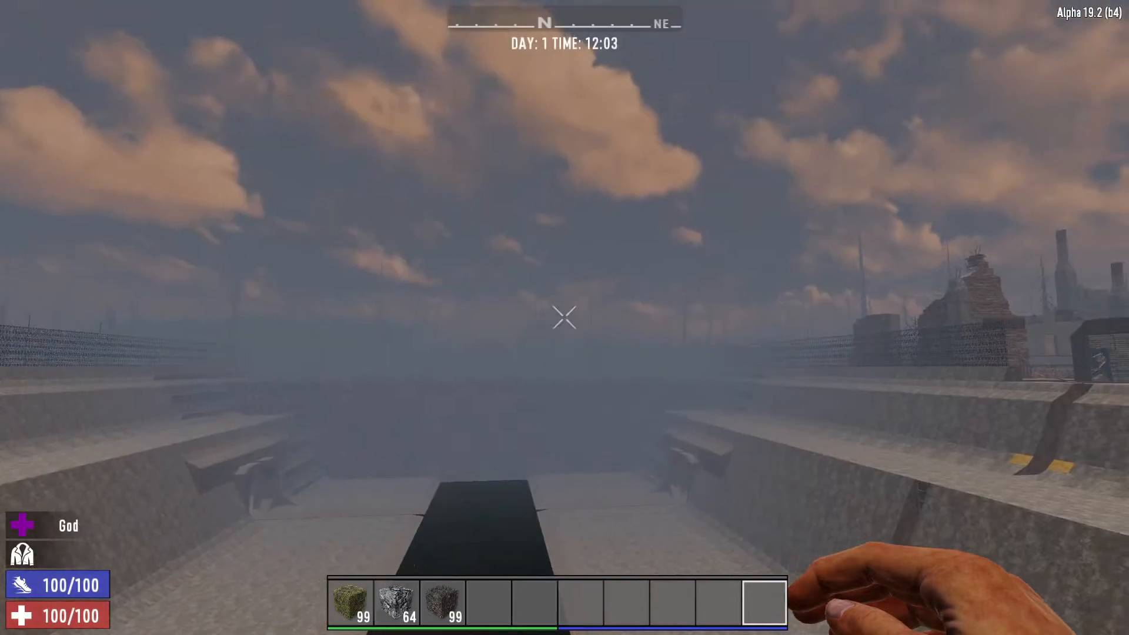
Follow the sewer channel north across the earth gap, checking the street intersection and the next sewer section
{"action": "key", "text": "w"}
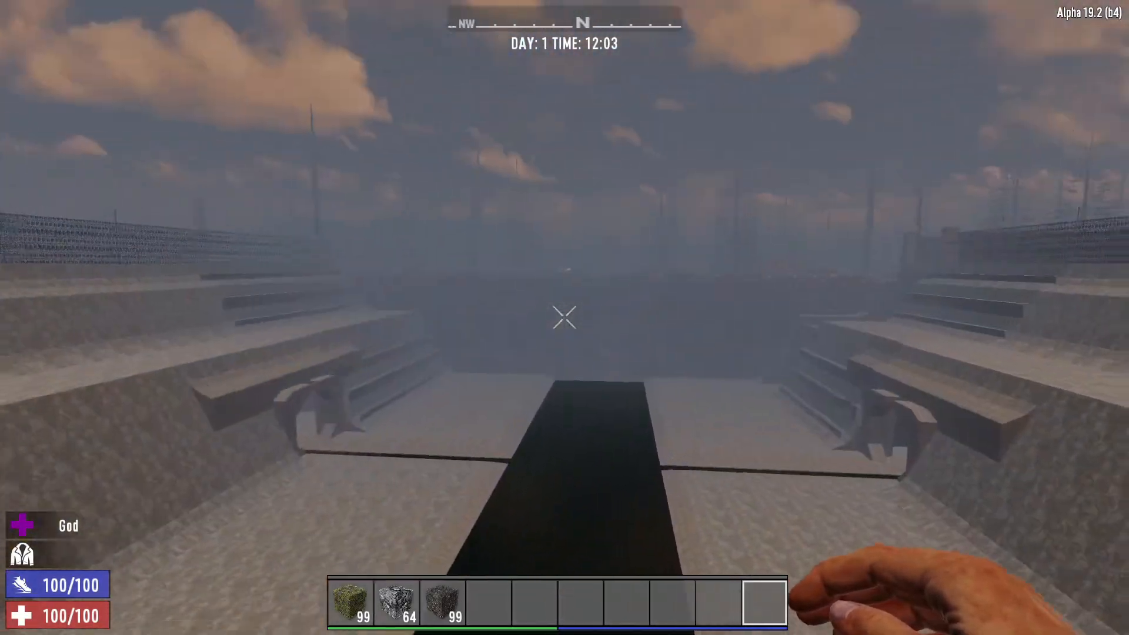
{"action": "key", "text": "w"}
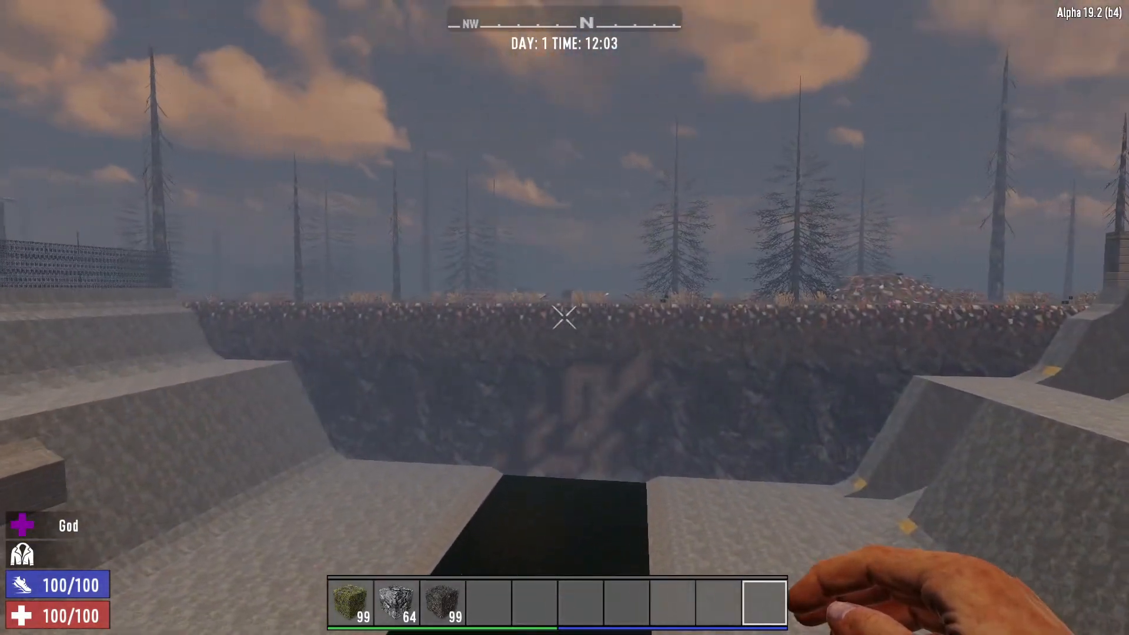
{"action": "key", "text": "w"}
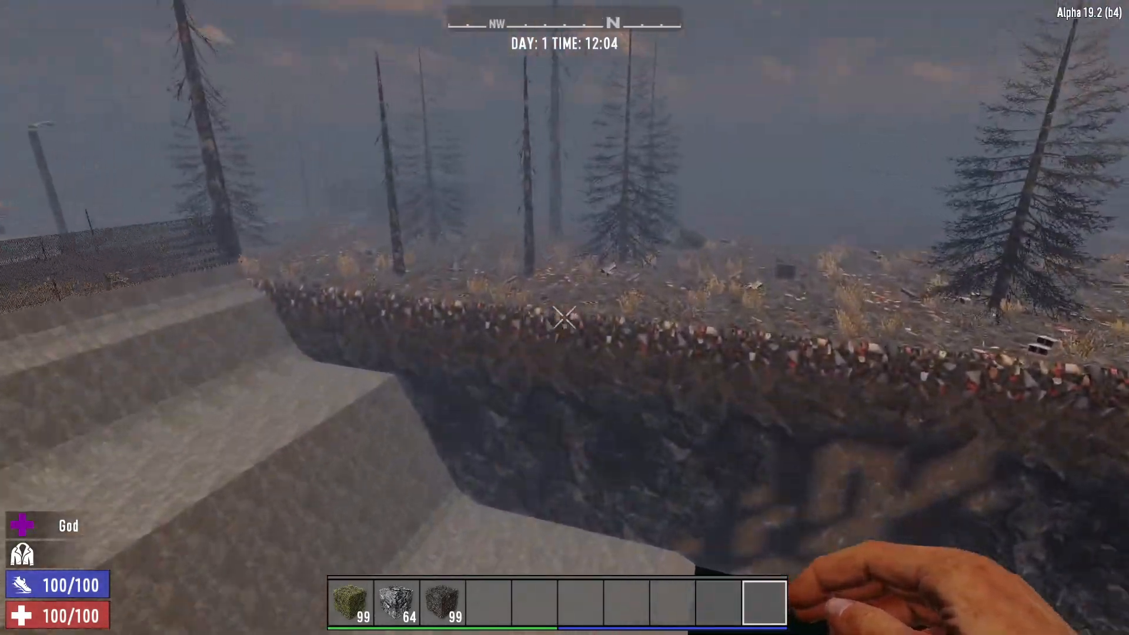
{"action": "key", "text": "w"}
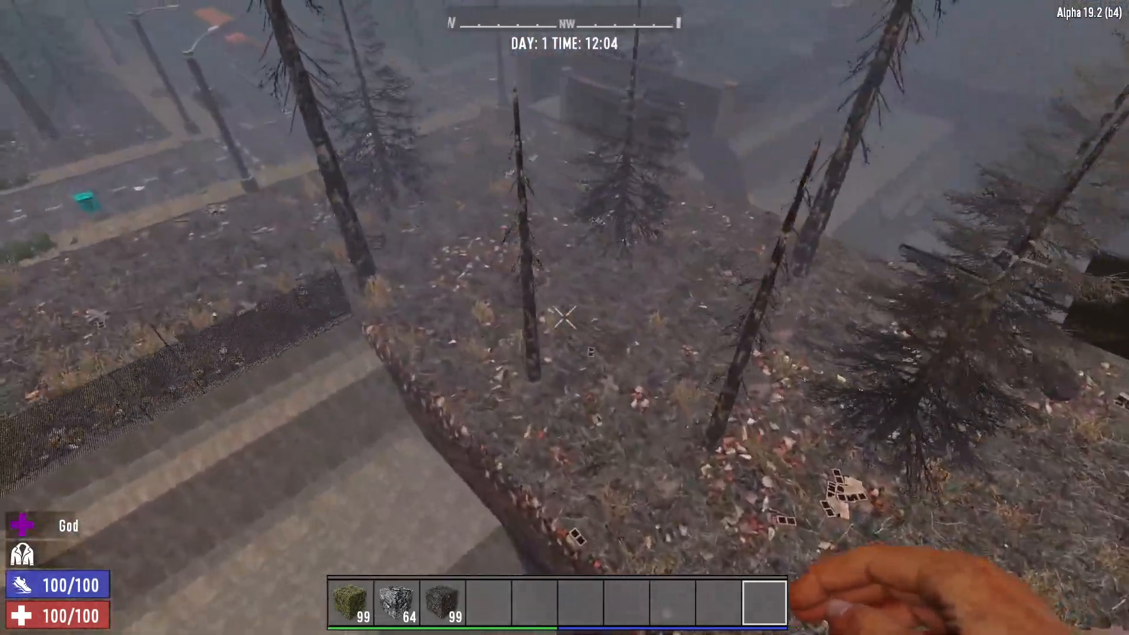
{"action": "key", "text": "w"}
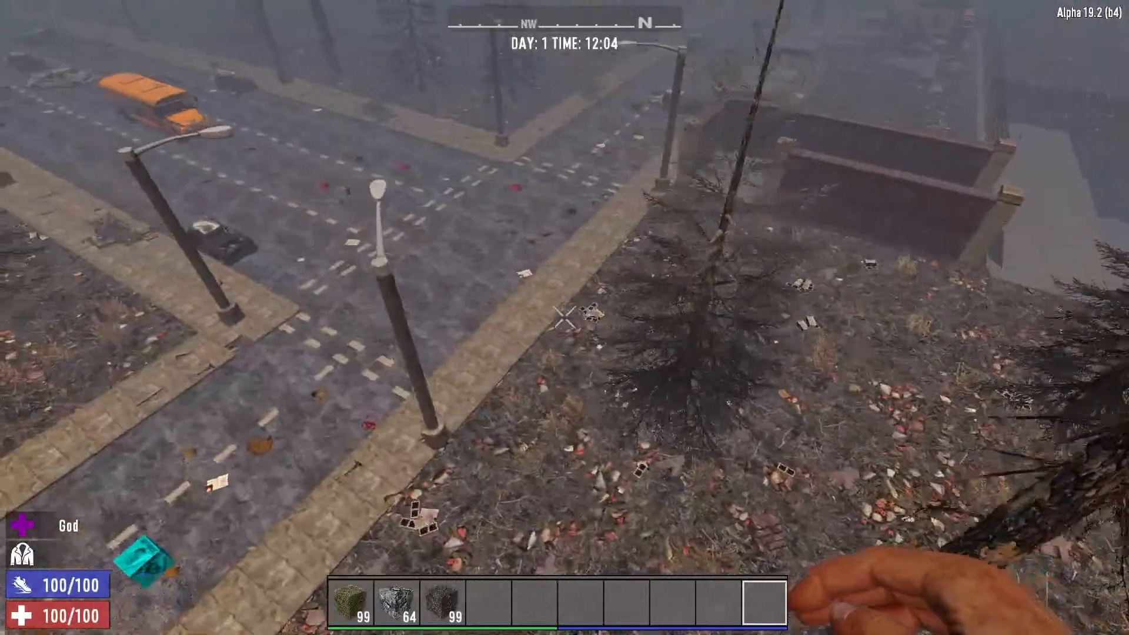
{"action": "key", "text": "w"}
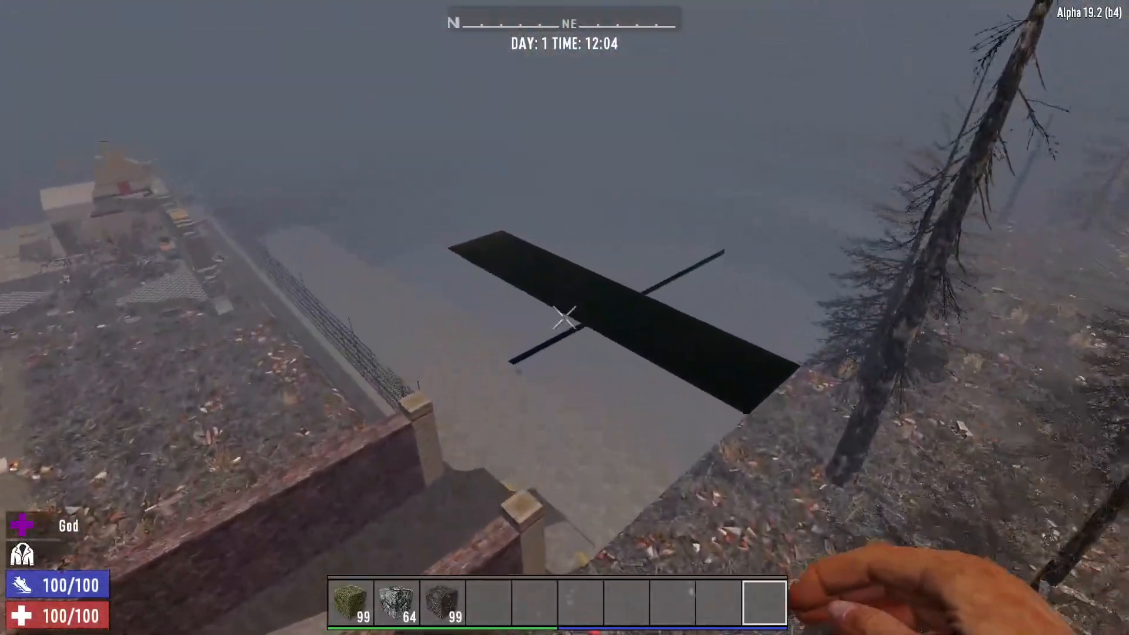
Examine the sewer lots, the riverside prefabs on the north shore and the western bridge on the map
{"action": "key", "text": "m"}
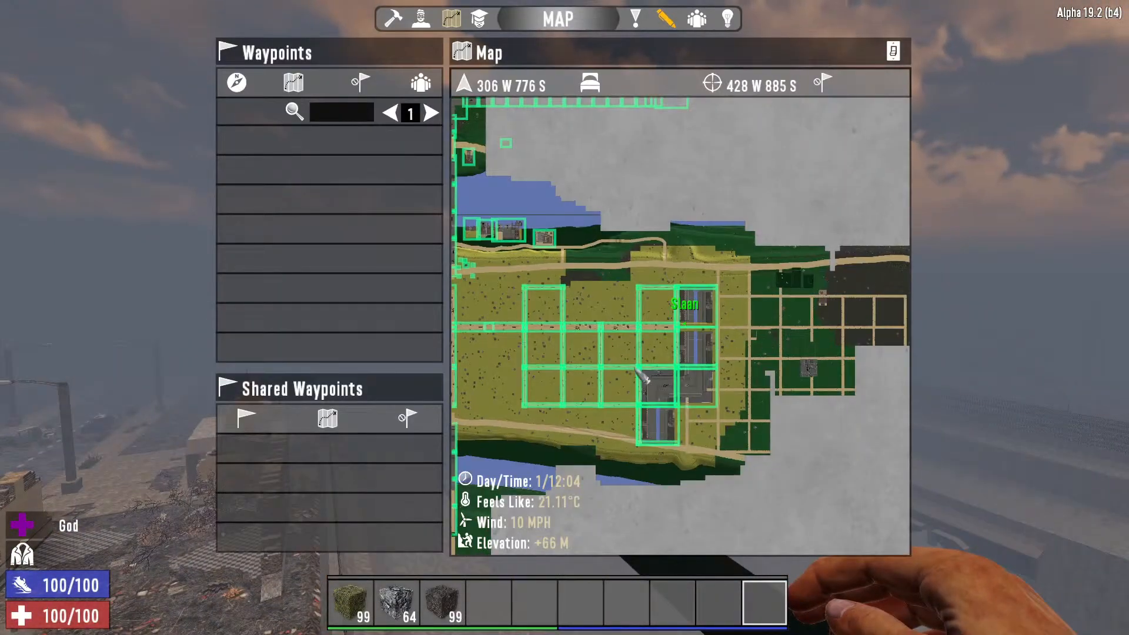
{"action": "scroll", "coordinate": [689, 326], "scroll_direction": "up", "scroll_amount": 2}
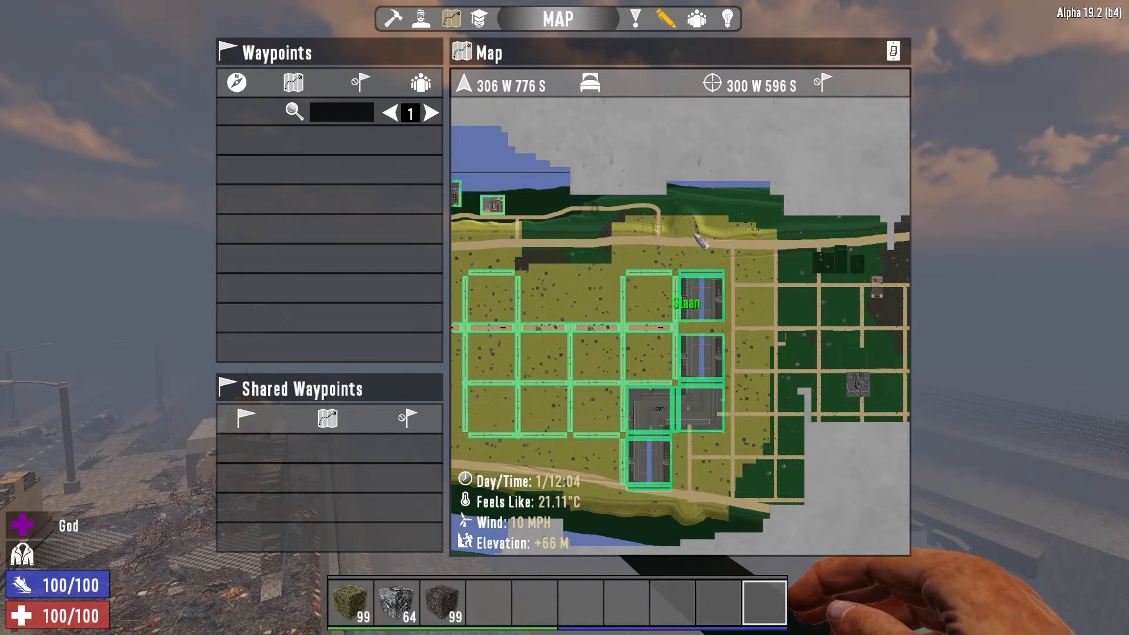
{"action": "left_click_drag", "start_coordinate": [722, 252], "coordinate": [796, 317]}
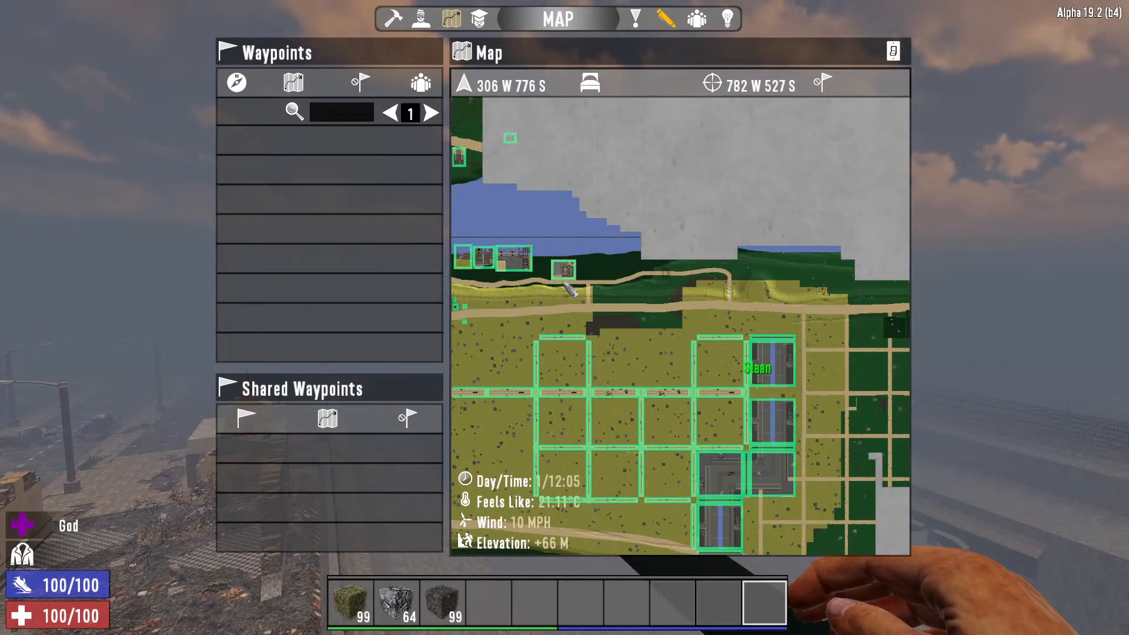
{"action": "left_click_drag", "start_coordinate": [564, 288], "coordinate": [854, 259]}
{"action": "left_click_drag", "start_coordinate": [558, 252], "coordinate": [829, 234]}
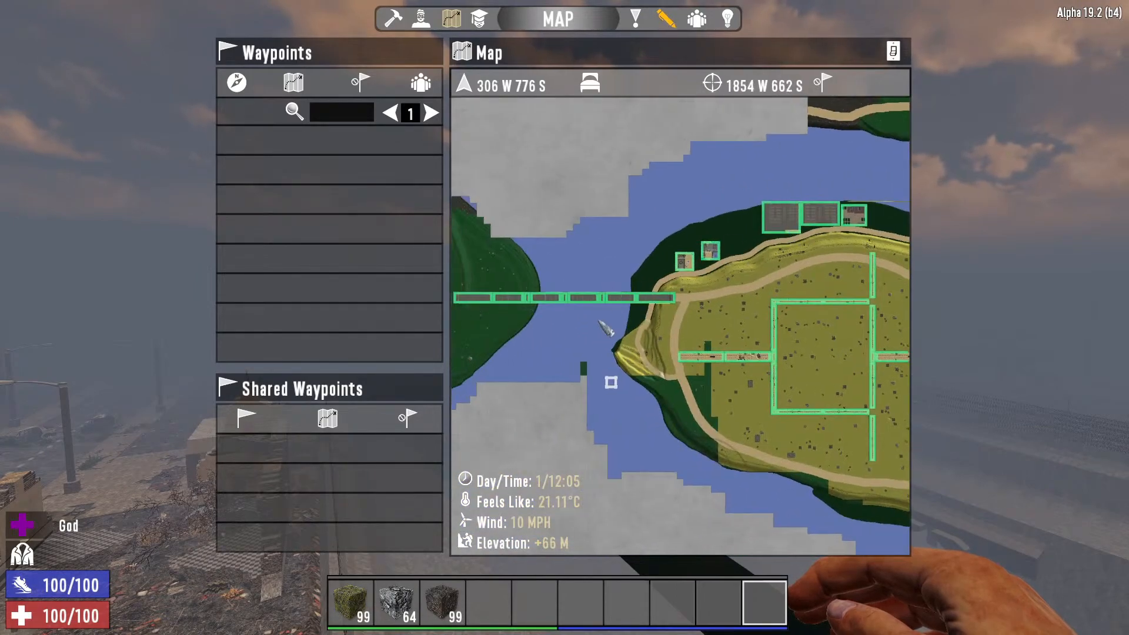
{"action": "left_click_drag", "start_coordinate": [741, 476], "coordinate": [701, 267]}
{"action": "scroll", "coordinate": [702, 267], "scroll_direction": "down", "scroll_amount": 1}
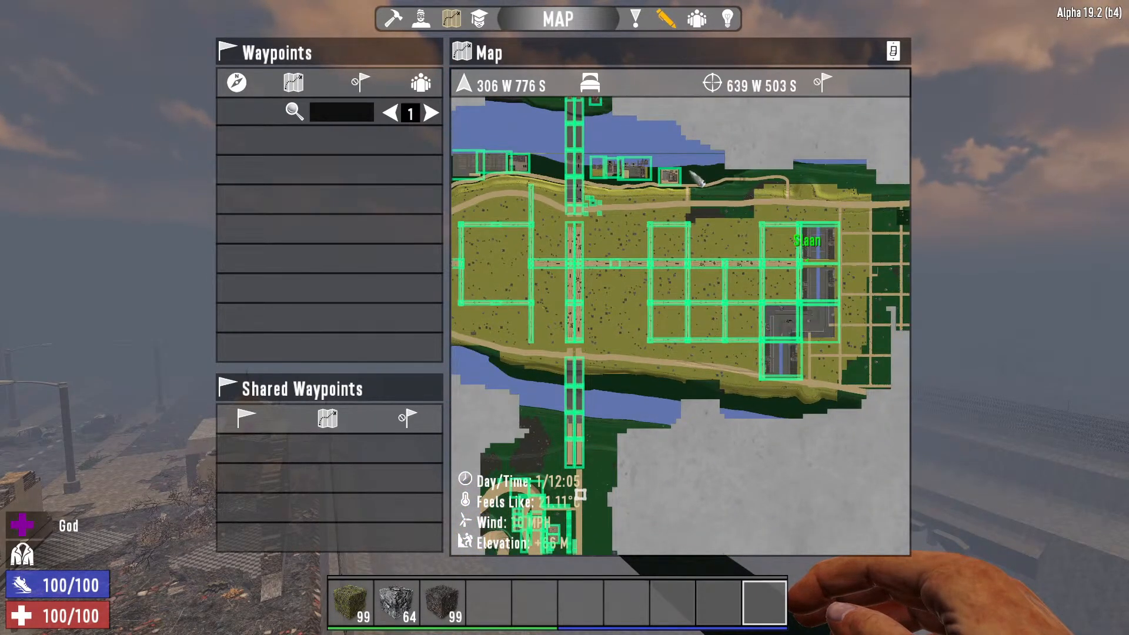
{"action": "key", "text": "Escape"}
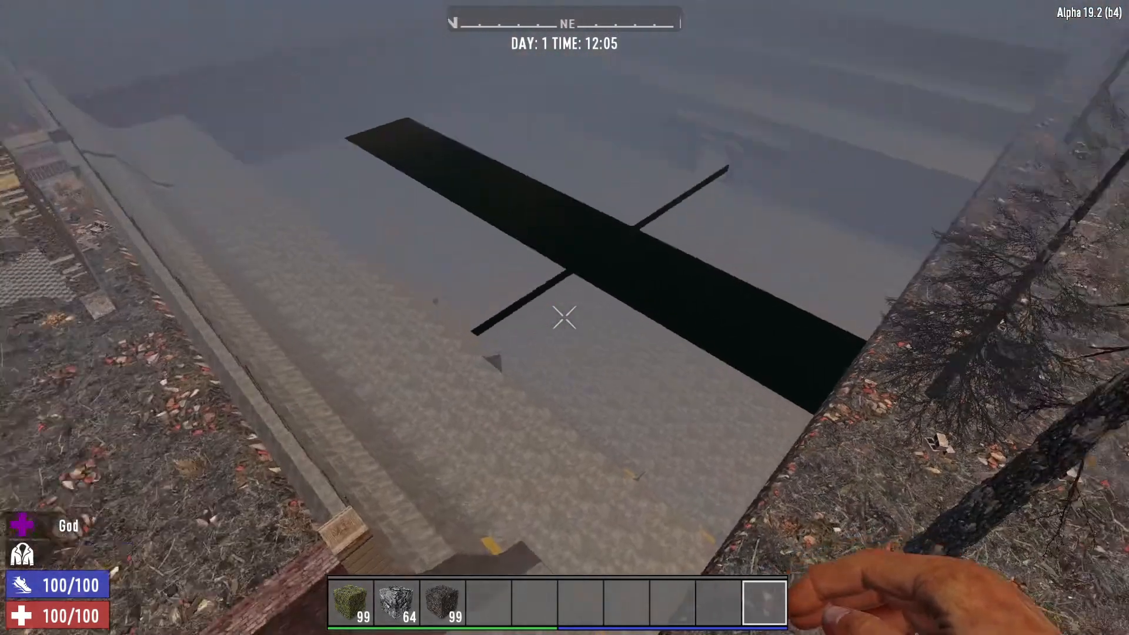
Inspect the open sewer channel's west bank, the ruined buildings above it and the adjoining street with its wrecked cars
{"action": "key", "text": "w"}
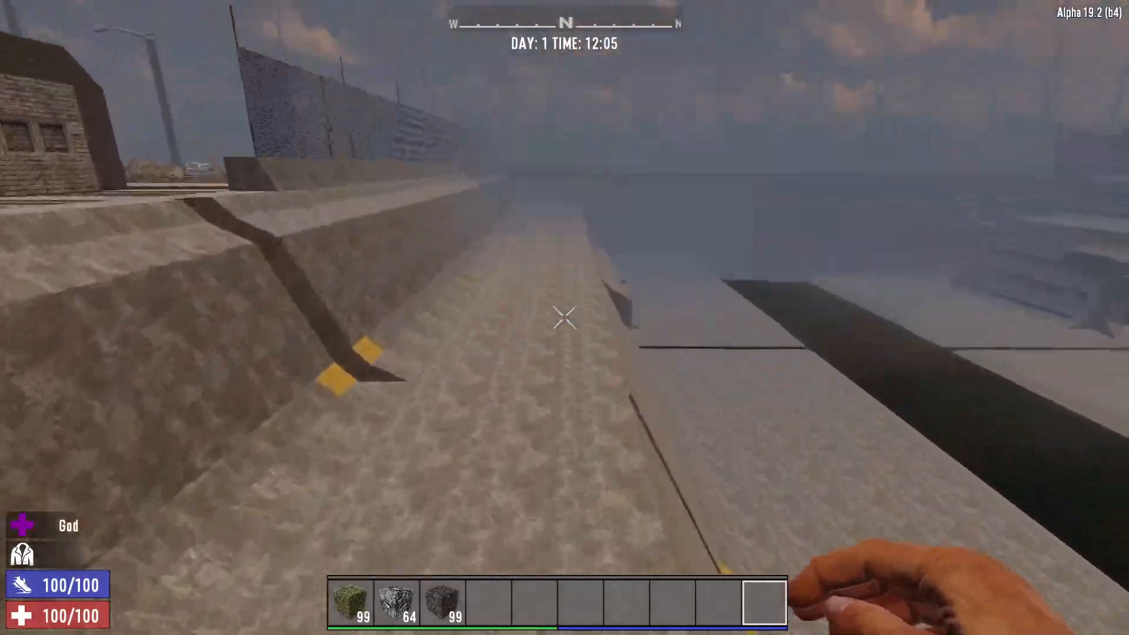
{"action": "key", "text": "space"}
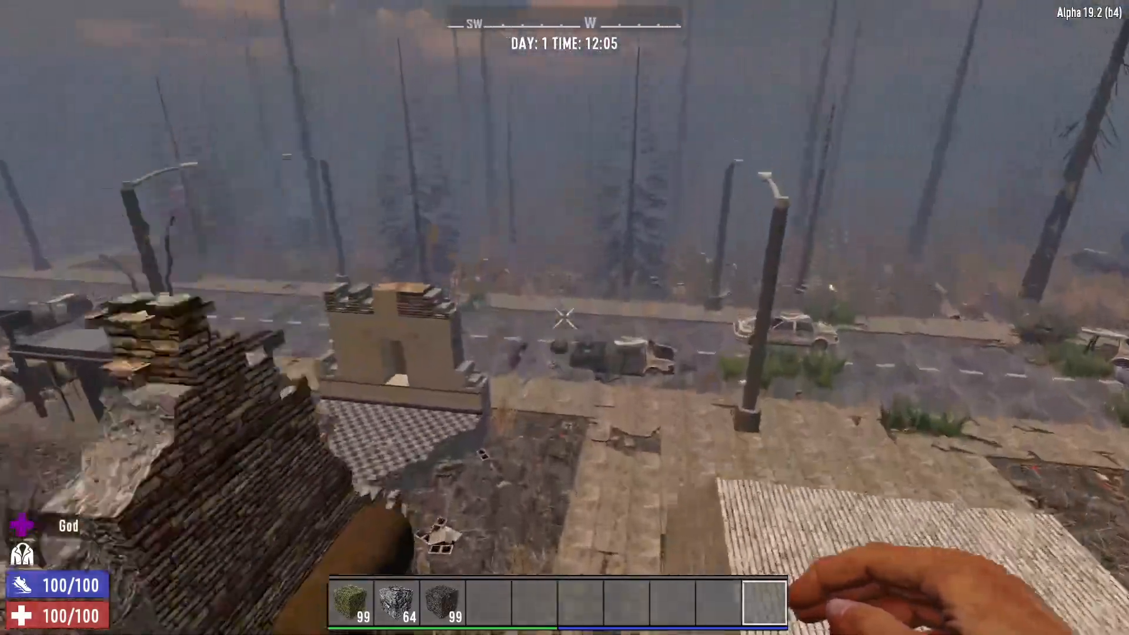
{"action": "key", "text": "w"}
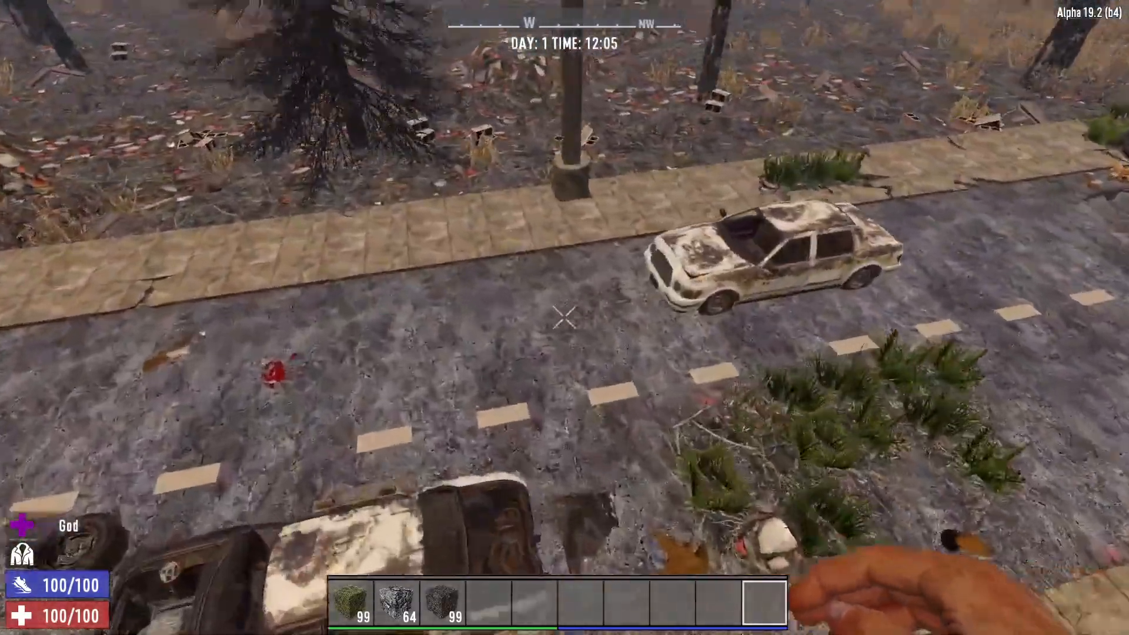
{"action": "key", "text": "w"}
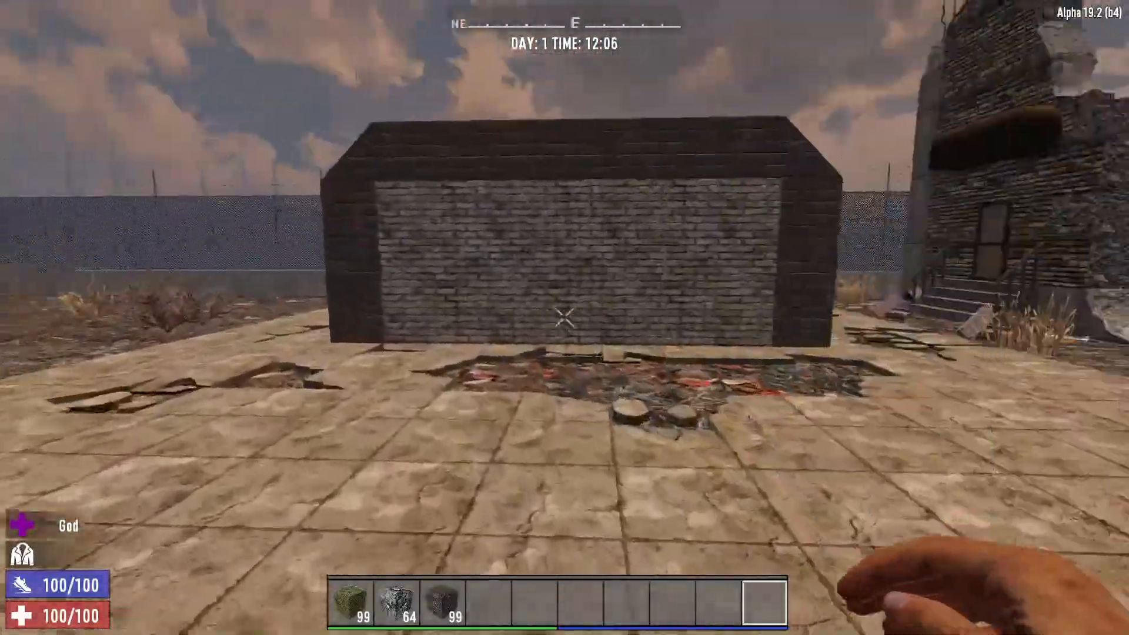
Enter the brick access building beside the sewer and descend its metal stairs to the checkered-floor underground room
{"action": "key", "text": "w"}
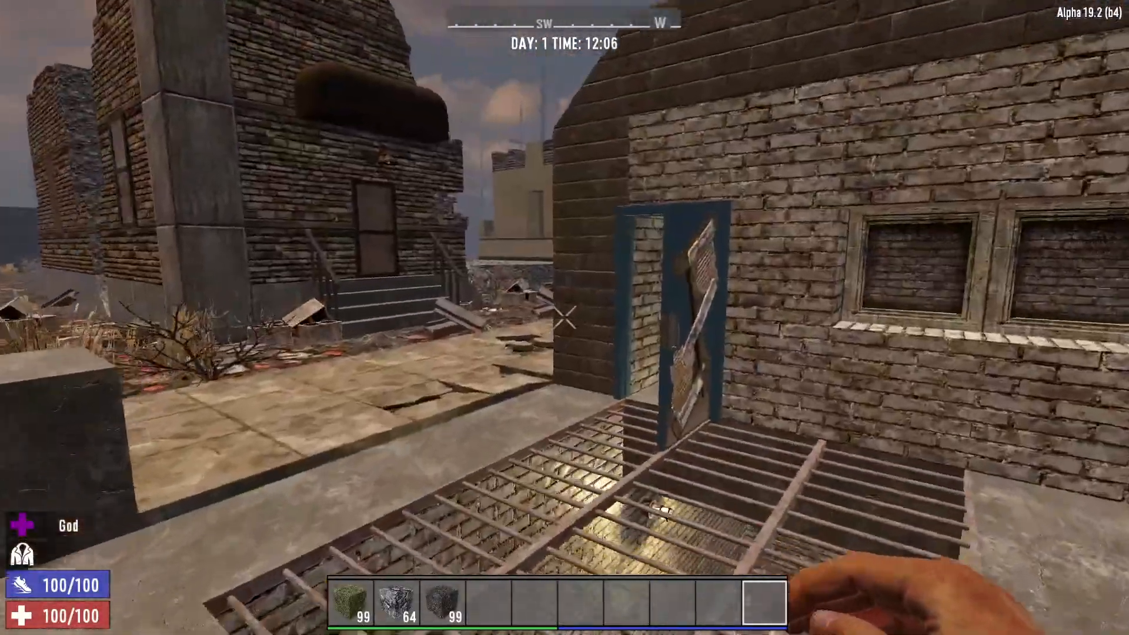
{"action": "key", "text": "w"}
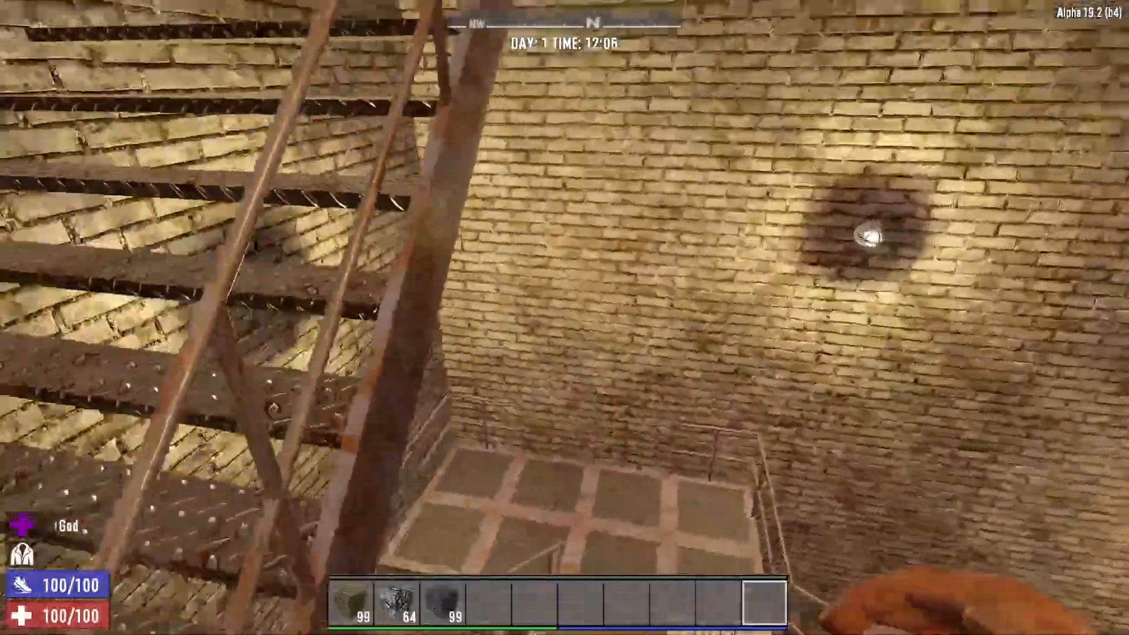
{"action": "key", "text": "w"}
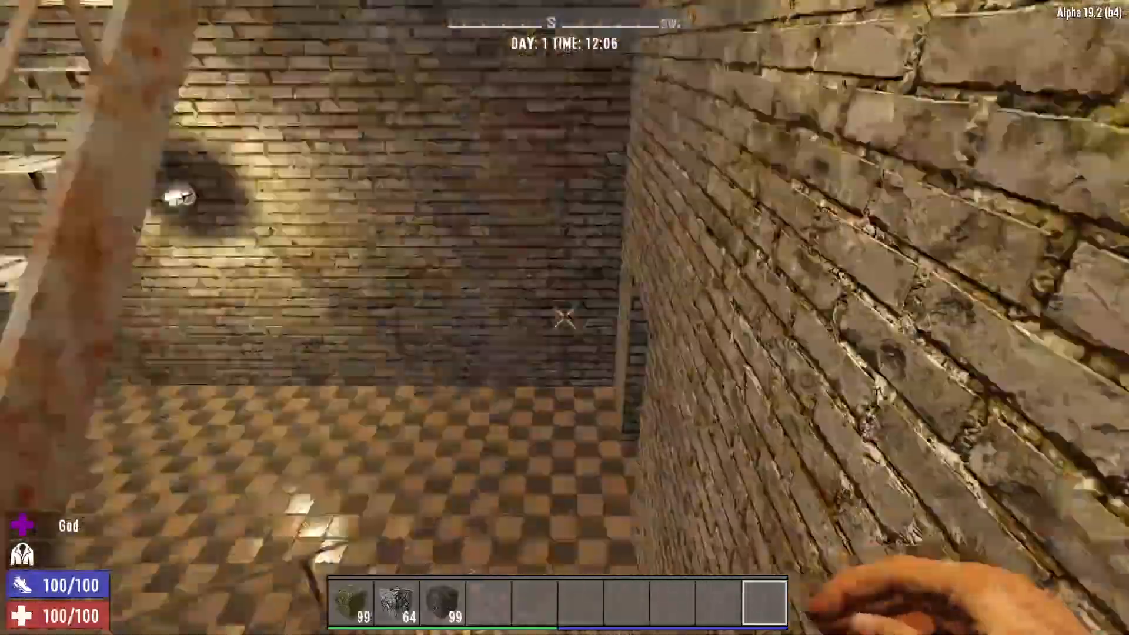
{"action": "key", "text": "w"}
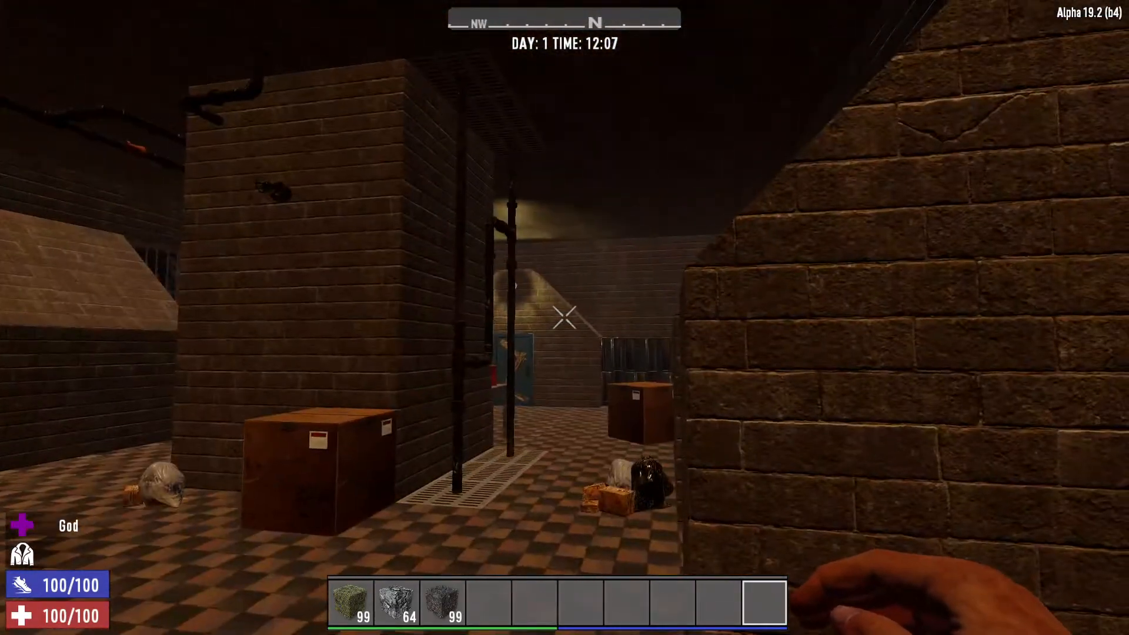
Check on the zoomed-in map where the underground room lies relative to the street and the sewer lot
{"action": "key", "text": "m"}
{"action": "scroll", "coordinate": [681, 312], "scroll_direction": "up", "scroll_amount": 4}
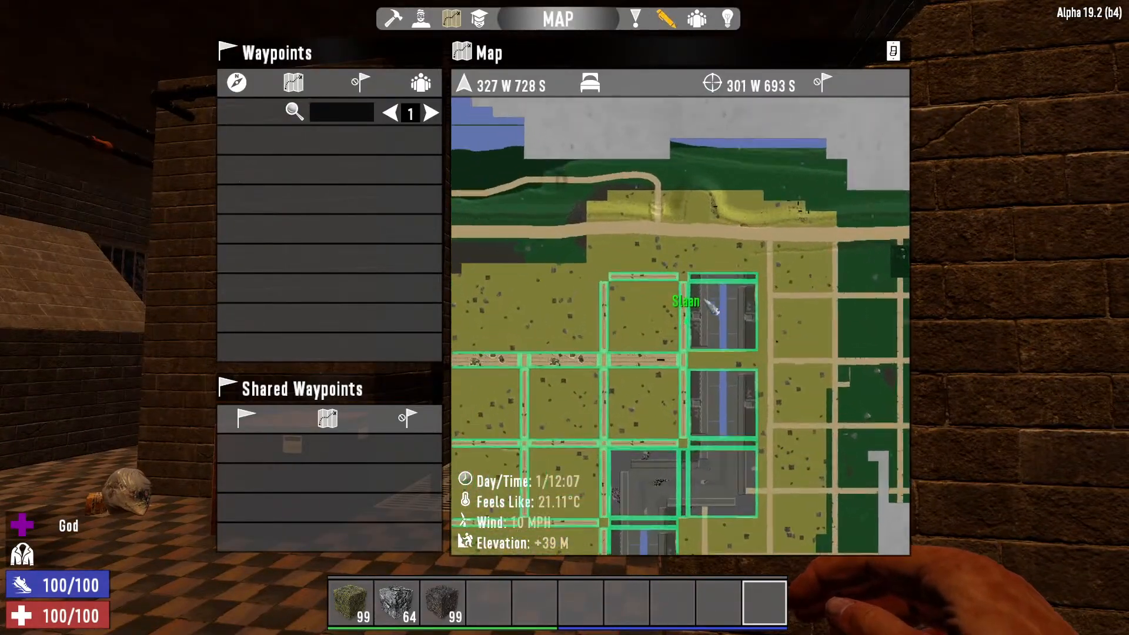
{"action": "scroll", "coordinate": [709, 304], "scroll_direction": "up", "scroll_amount": 2}
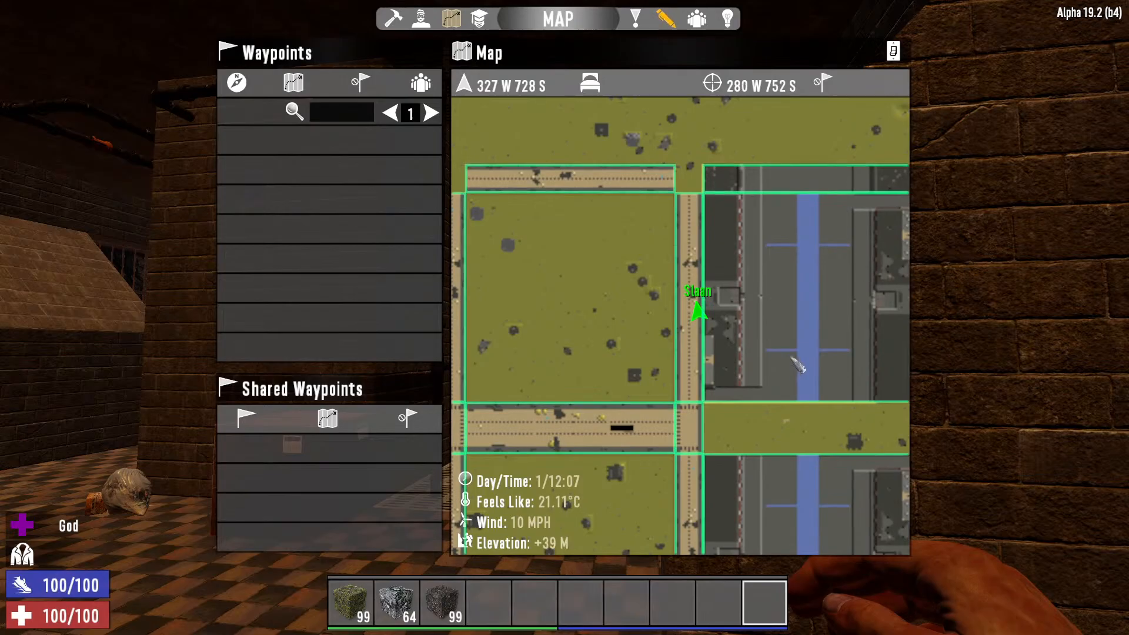
{"action": "key", "text": "m"}
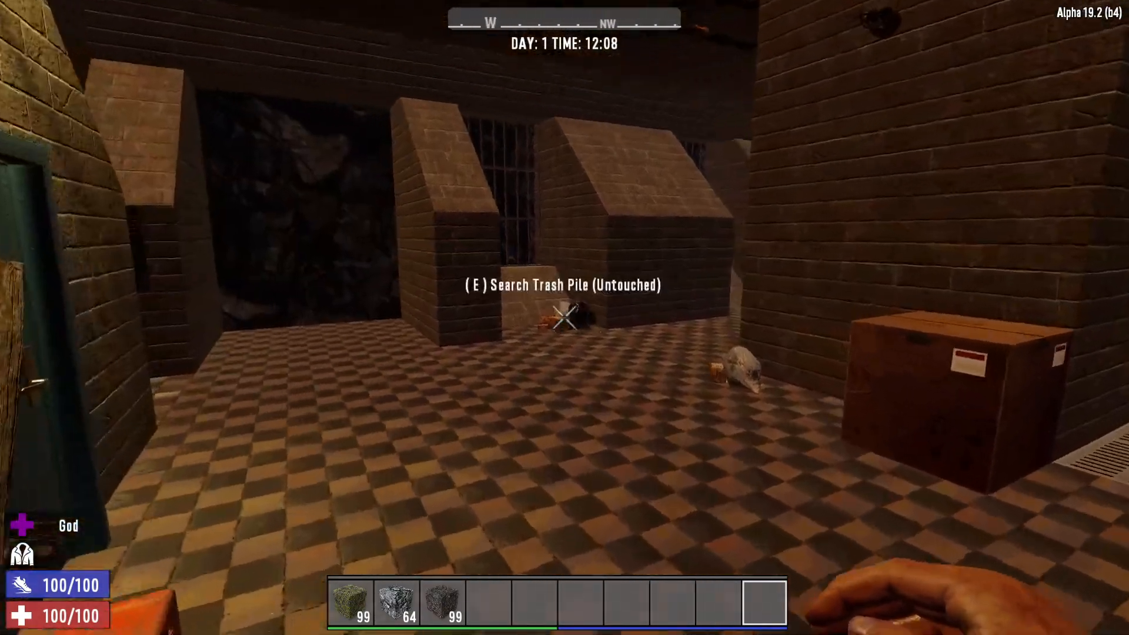
Explore the underground room, open its boarded door and follow the drainage tunnel to the pillared hall
{"action": "key", "text": "w"}
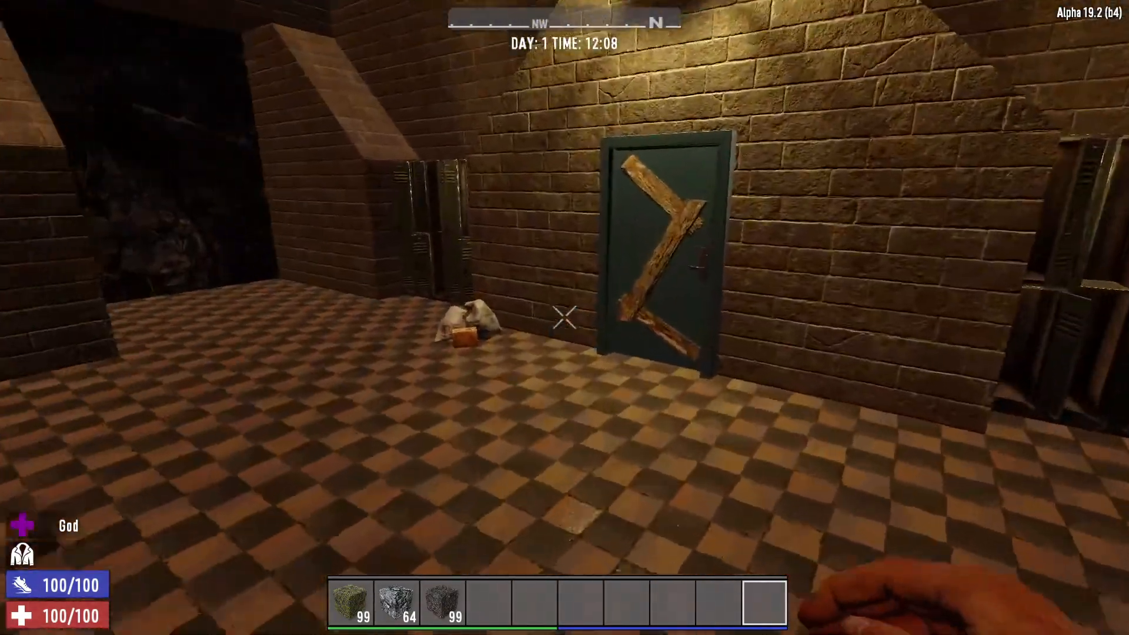
{"action": "key", "text": "e"}
{"action": "key", "text": "w"}
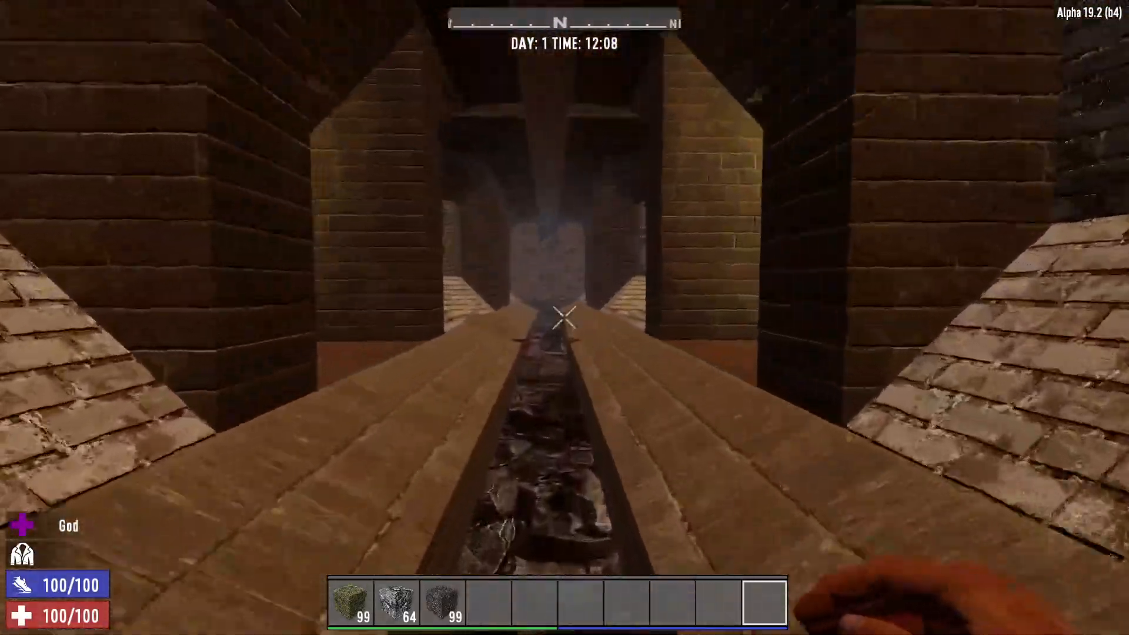
{"action": "key", "text": "w"}
{"action": "key", "text": "w"}
{"action": "key", "text": "e"}
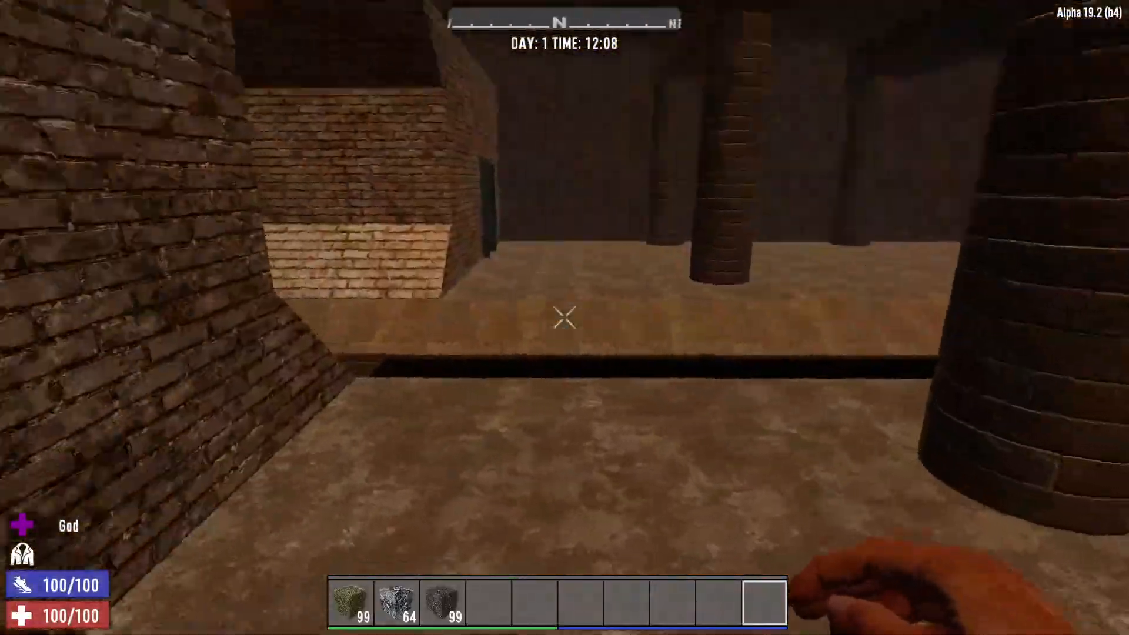
Examine the brick side passages and the junction where the drainage channels of the underground tunnels meet
{"action": "key", "text": "w"}
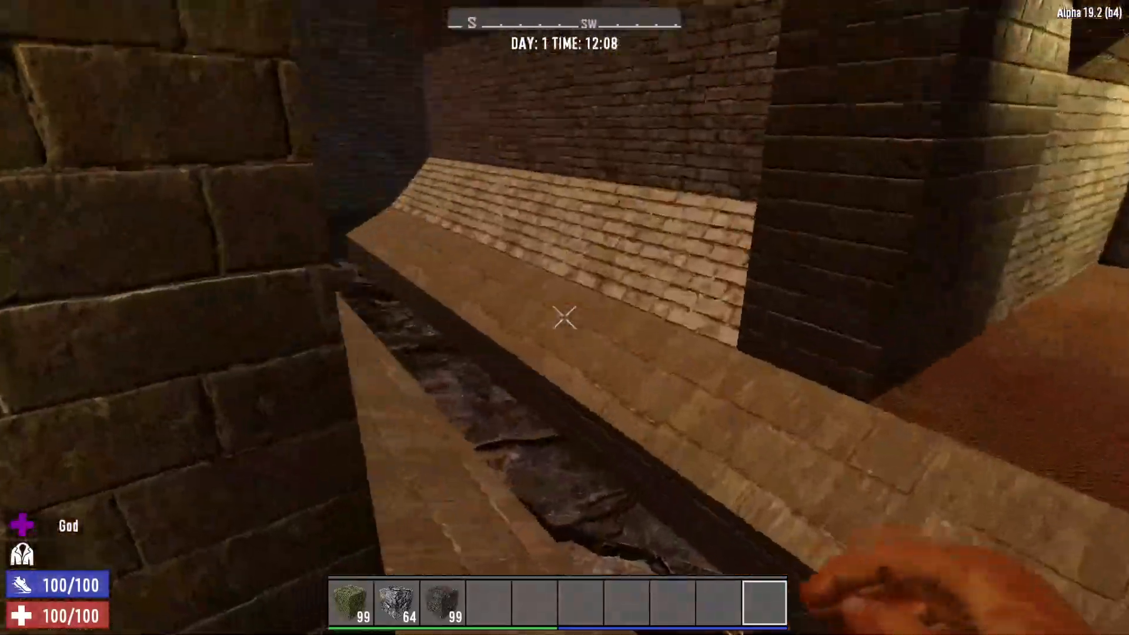
{"action": "key", "text": "w"}
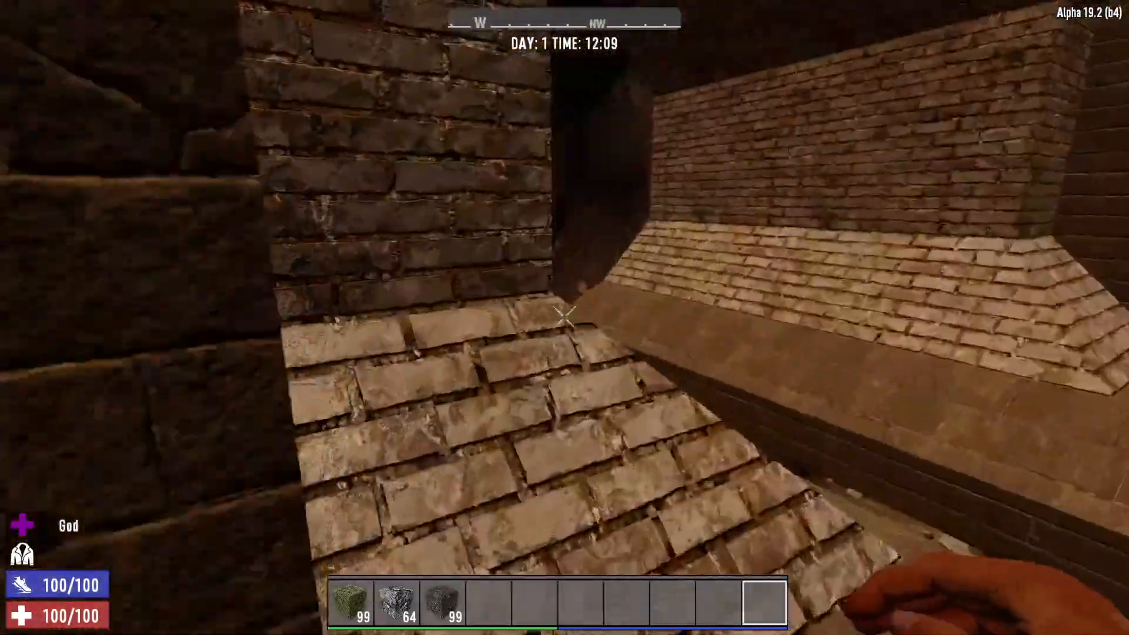
{"action": "key", "text": "w"}
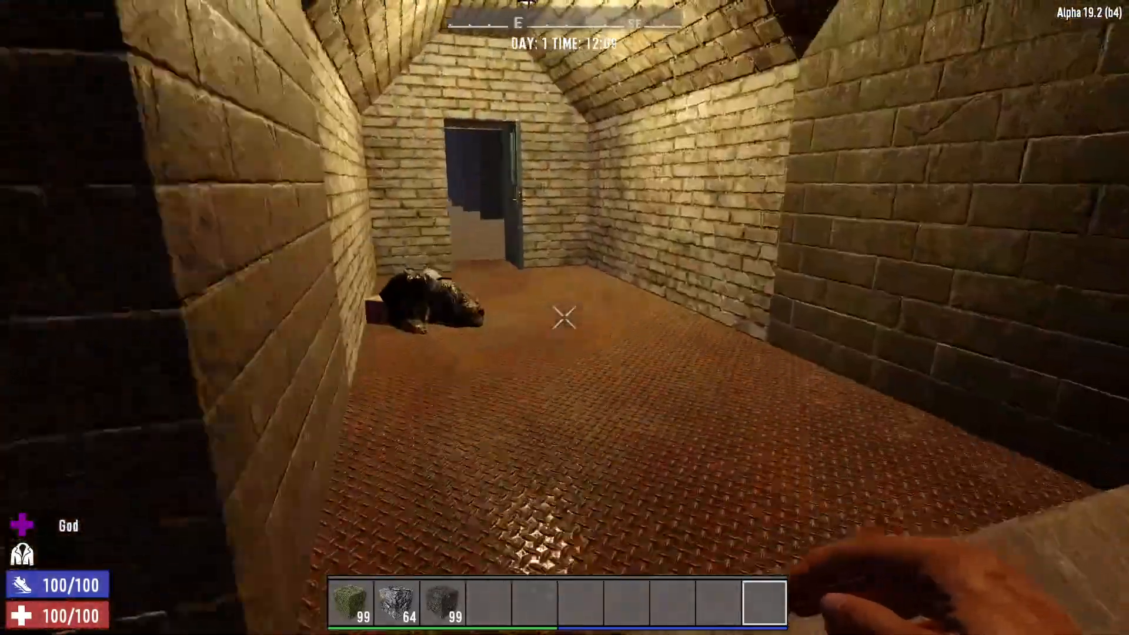
{"action": "key", "text": "w"}
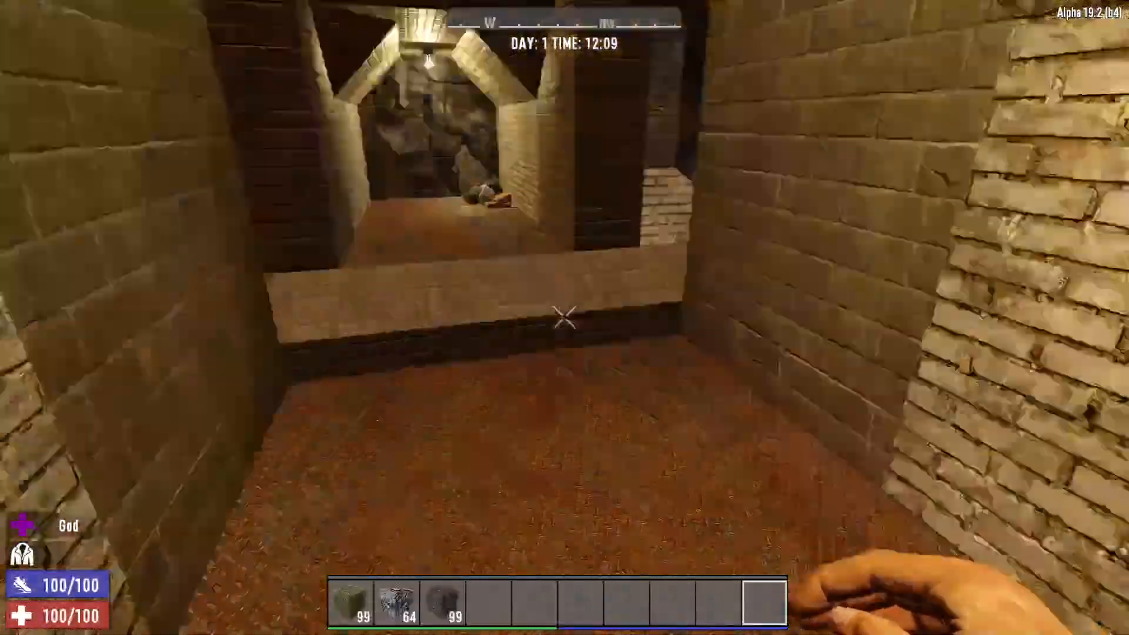
{"action": "key", "text": "w"}
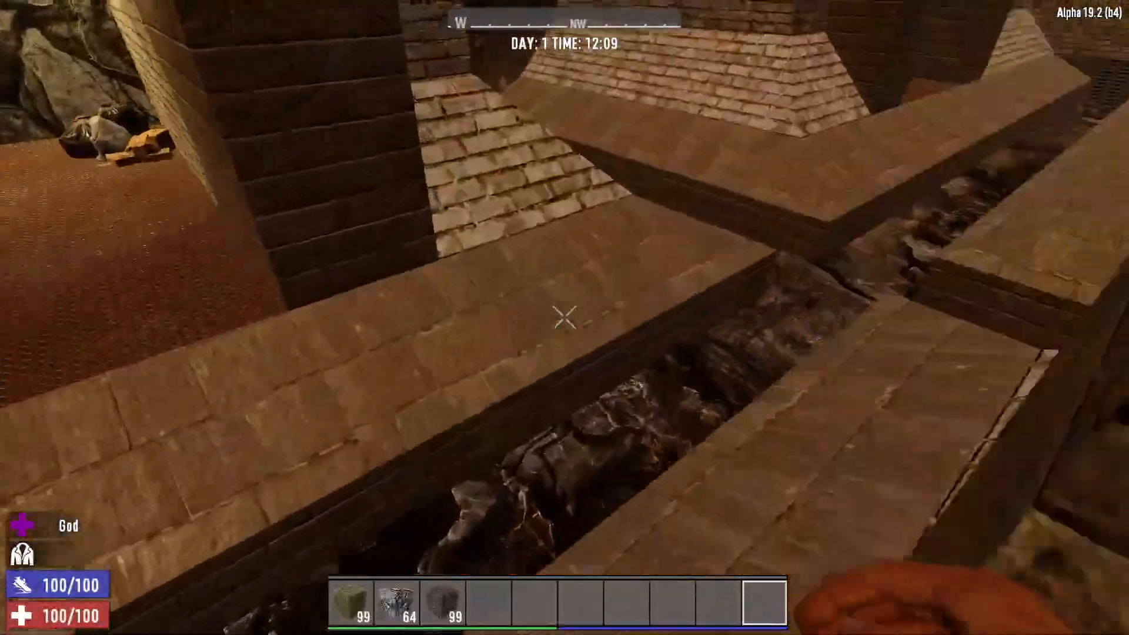
{"action": "key", "text": "w"}
{"action": "key", "text": "w"}
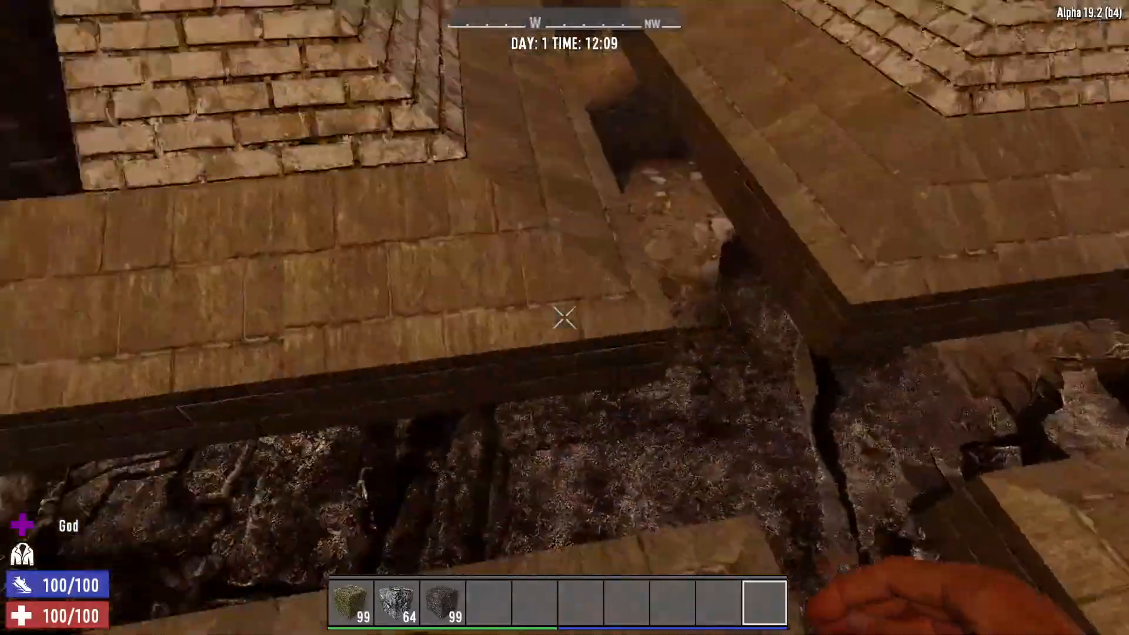
Walk through the pillared hall along its central channel, examining the columns and side walls up to the opening
{"action": "key", "text": "w"}
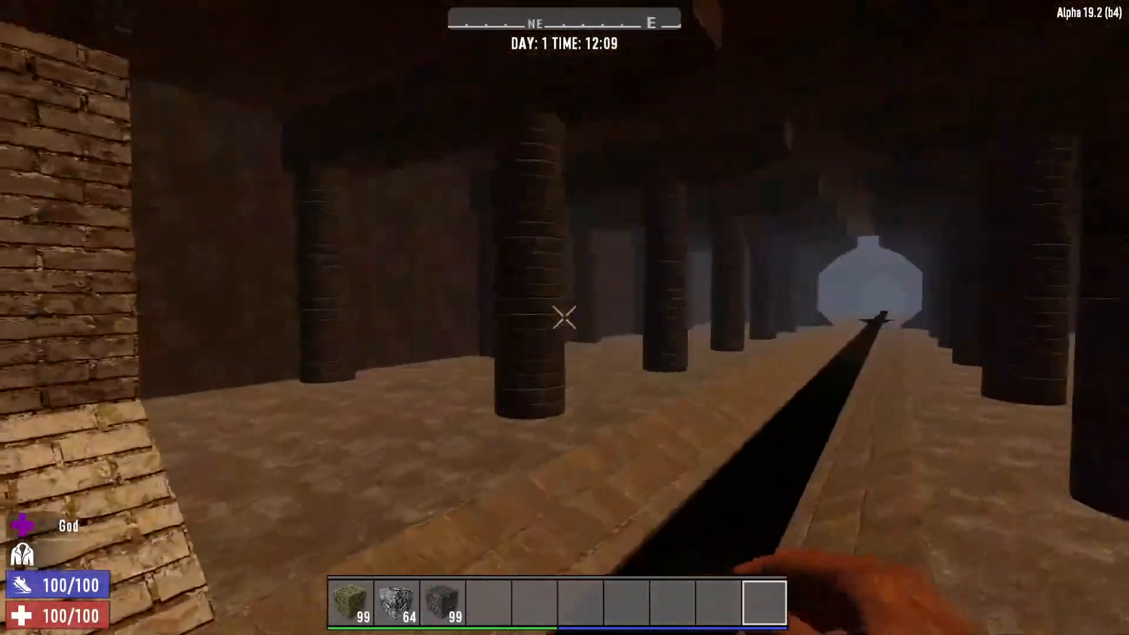
{"action": "key", "text": "w"}
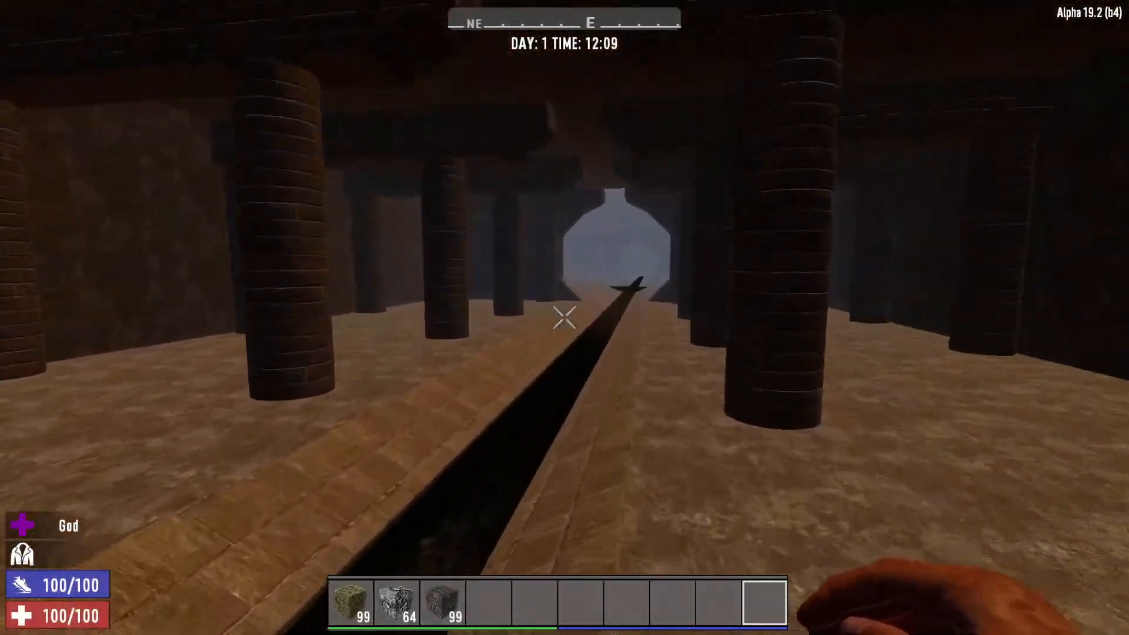
{"action": "key", "text": "w"}
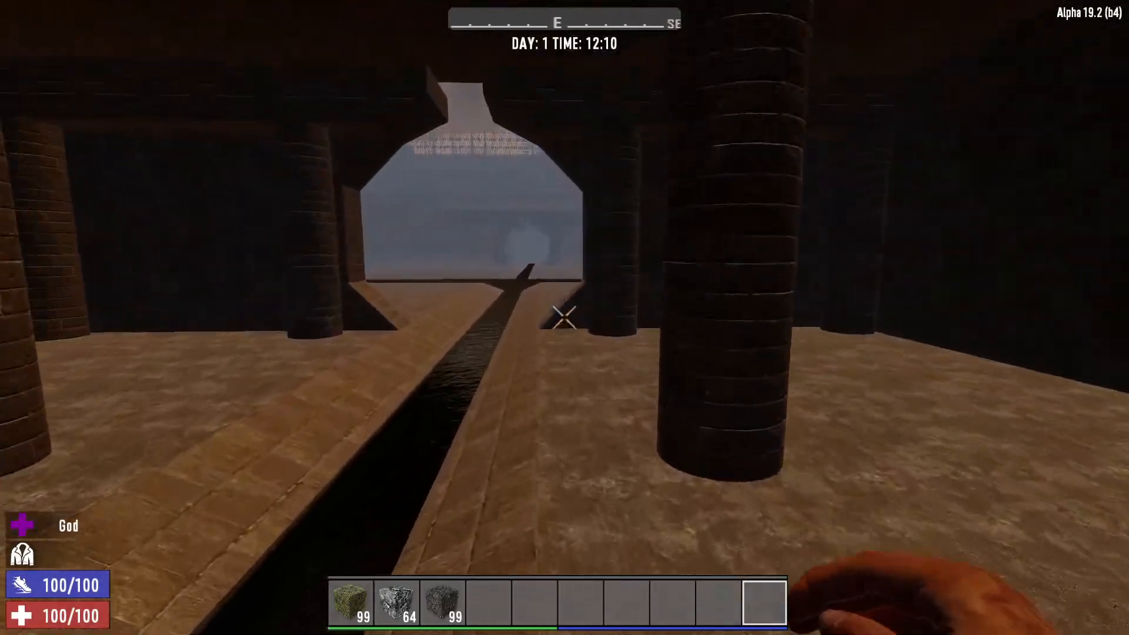
{"action": "key", "text": "w"}
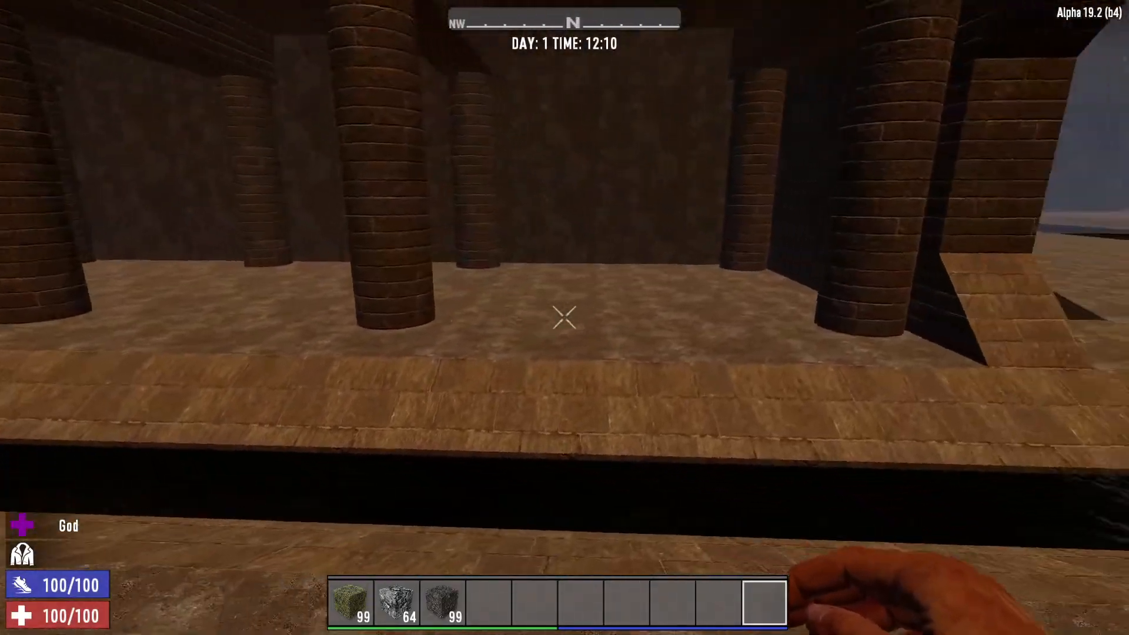
{"action": "key", "text": "w"}
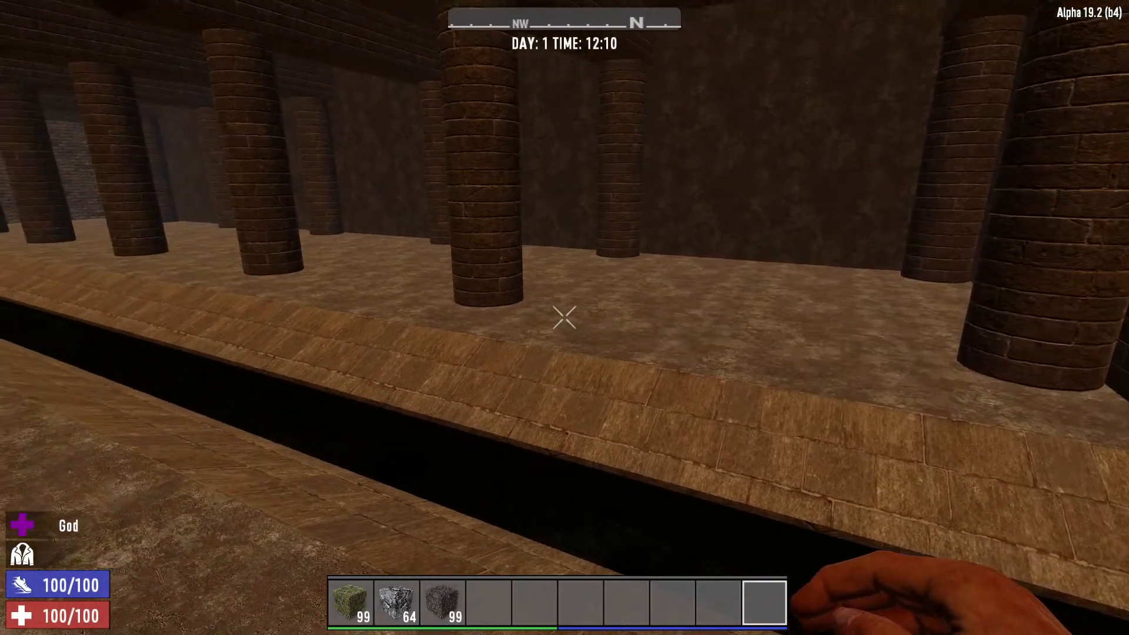
{"action": "key", "text": "w"}
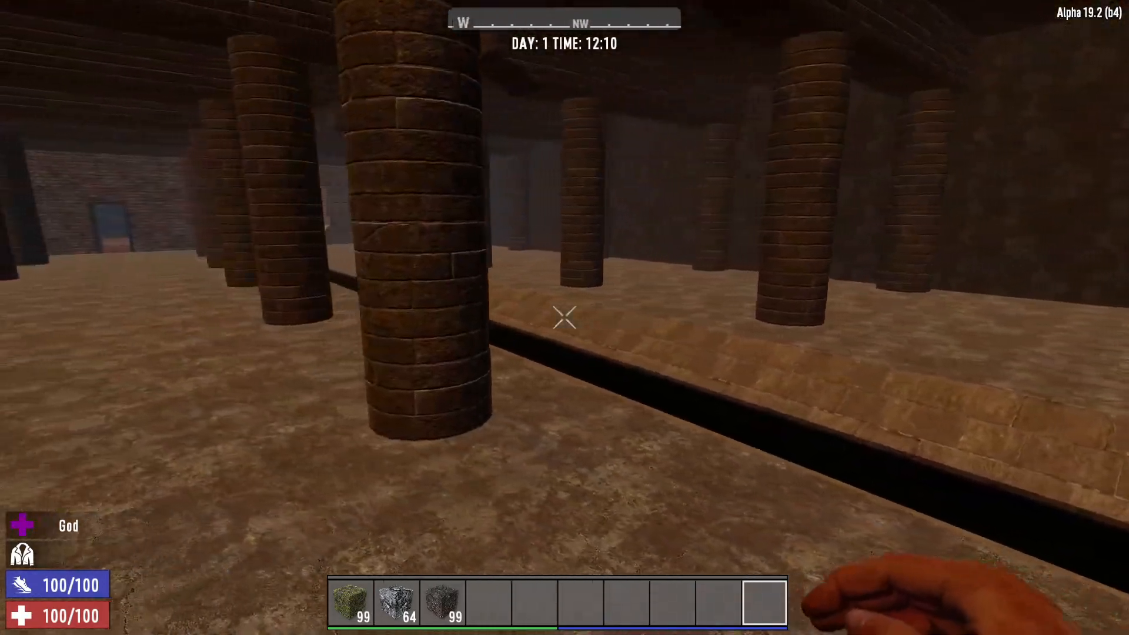
{"action": "key", "text": "w"}
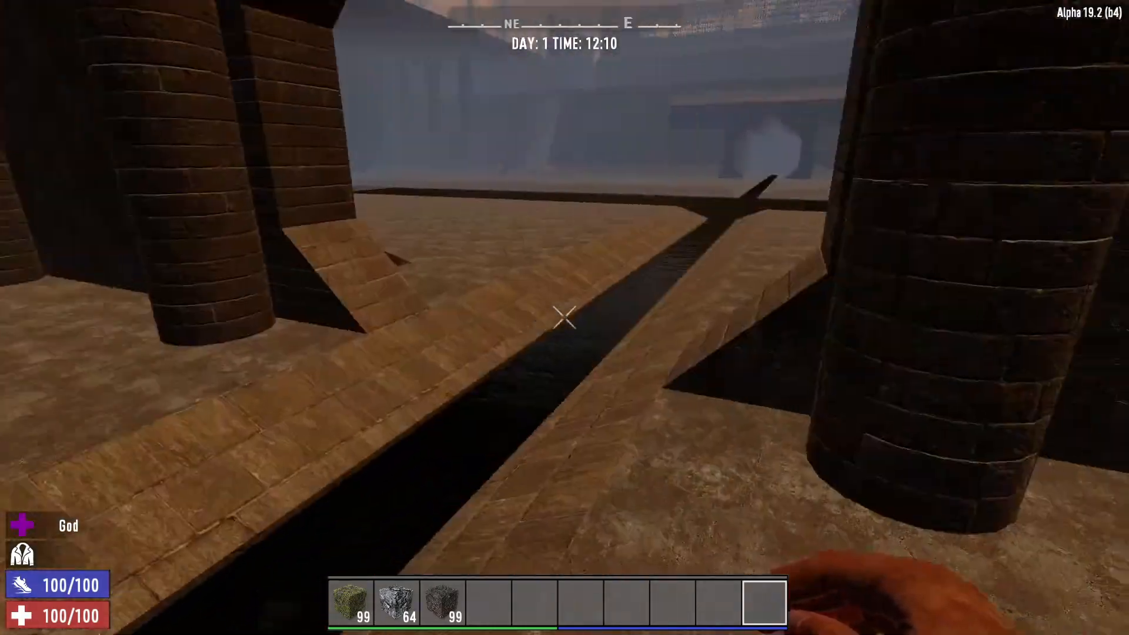
Inspect the hall's mouth from the open sewer bed, and check the hall's position within the lot on the map
{"action": "key", "text": "w"}
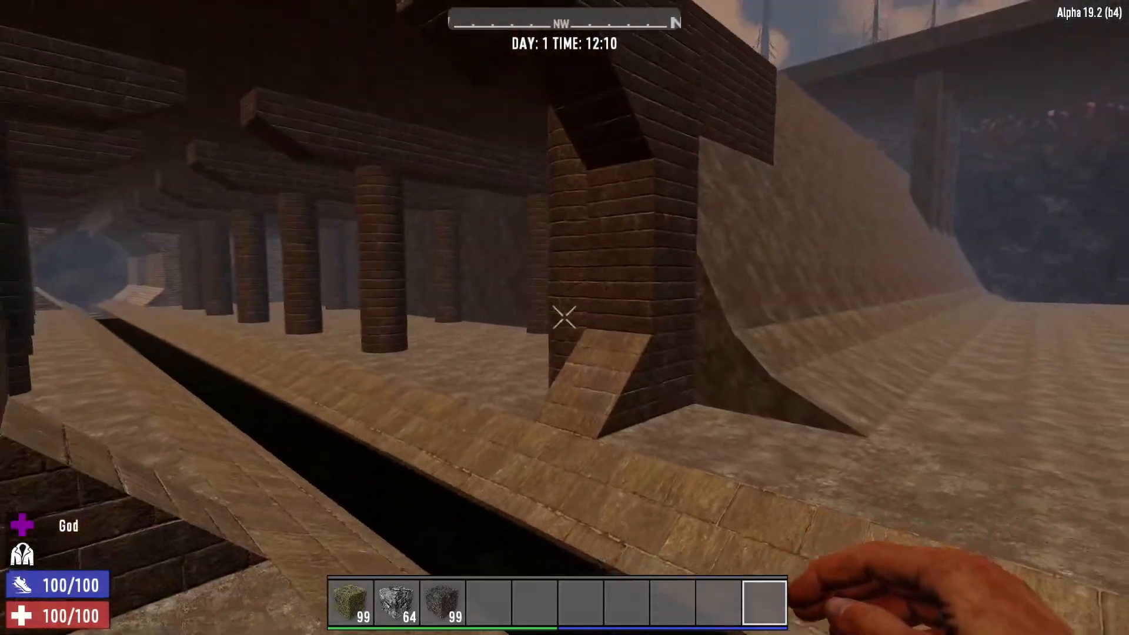
{"action": "key", "text": "w"}
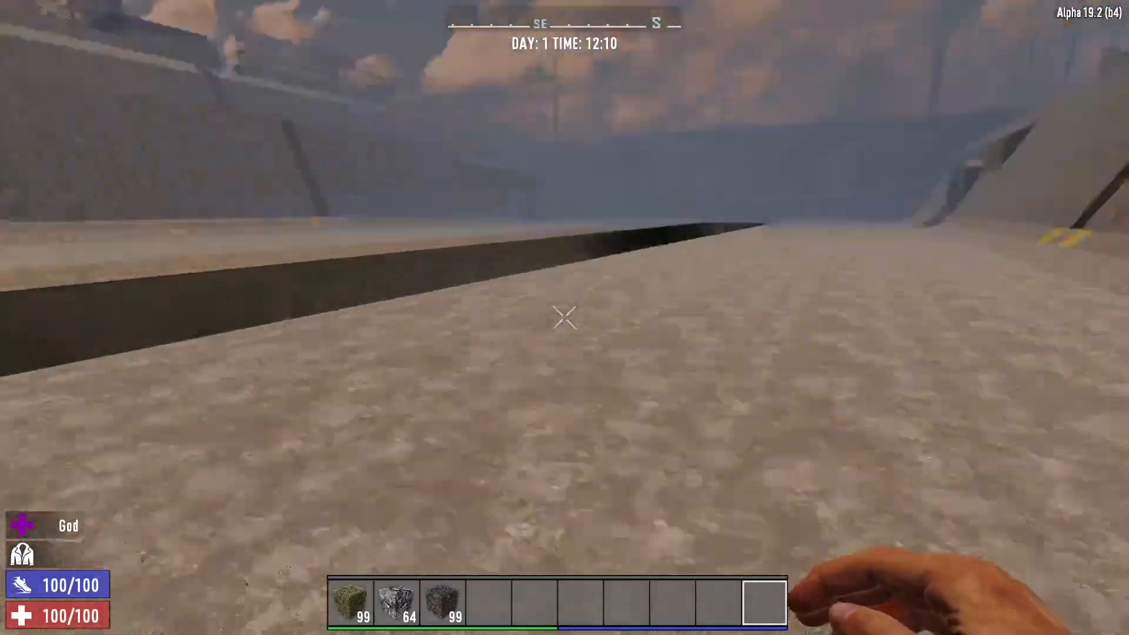
{"action": "key", "text": "w"}
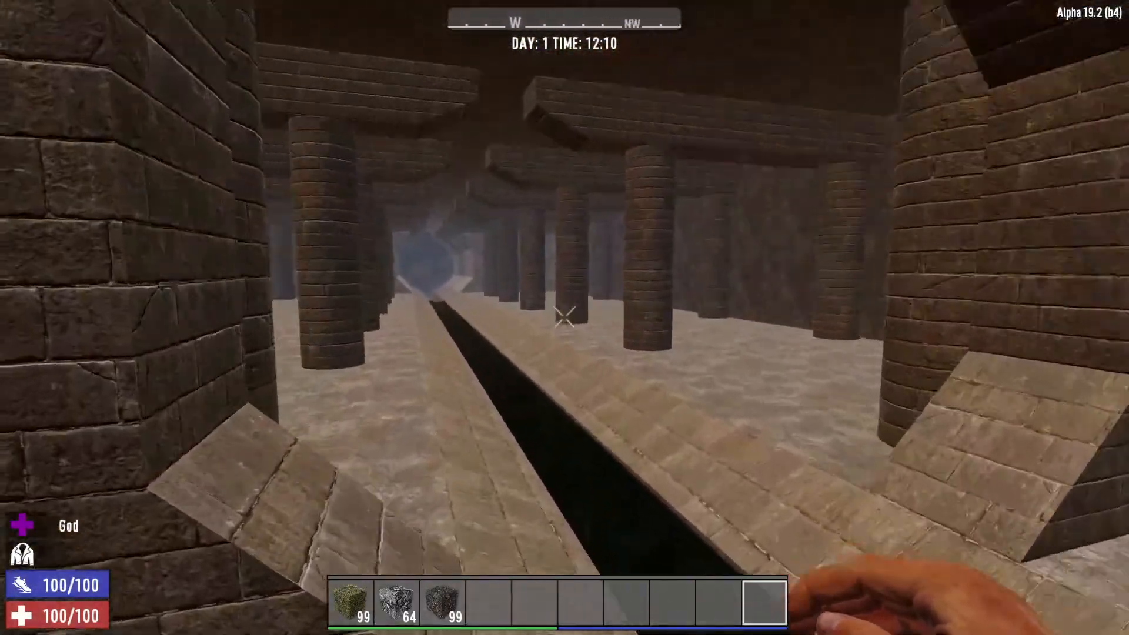
{"action": "key", "text": "w"}
{"action": "key", "text": "m"}
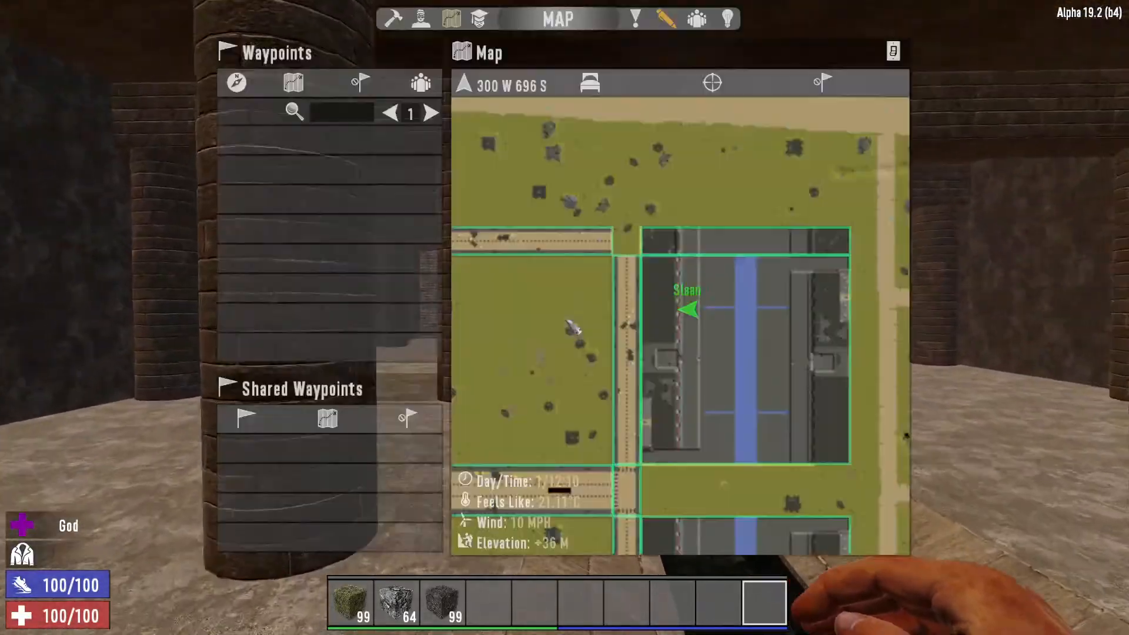
{"action": "key", "text": "m"}
Compare the view from the hall's mouth onto the open sewer with the hall's western wall, doors and tunnel entrance
{"action": "key", "text": "w"}
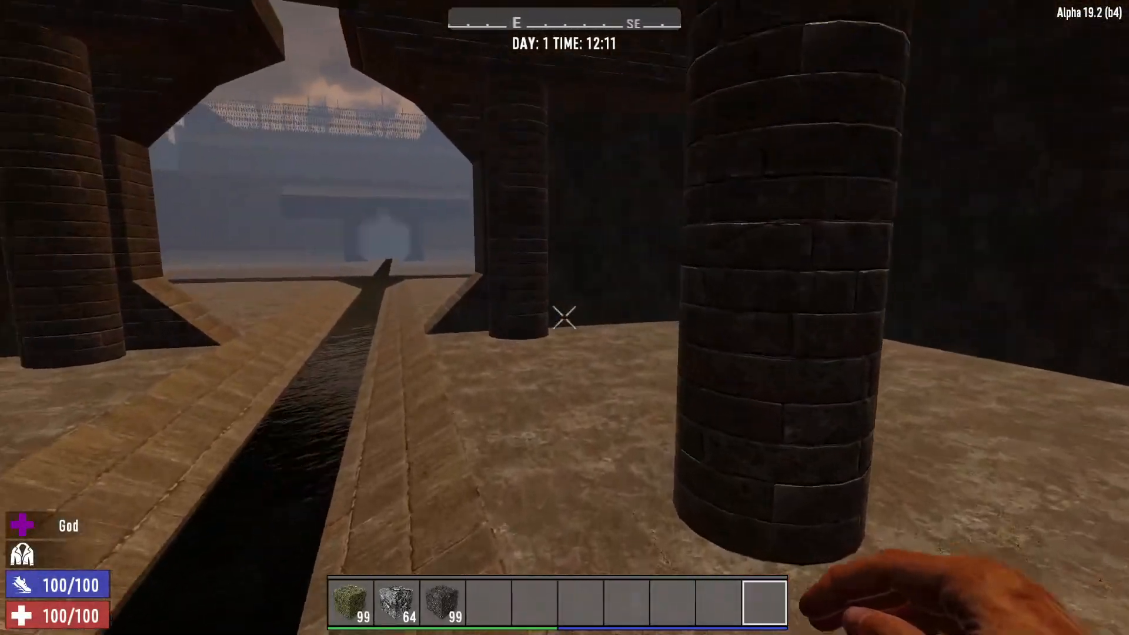
{"action": "key", "text": "w"}
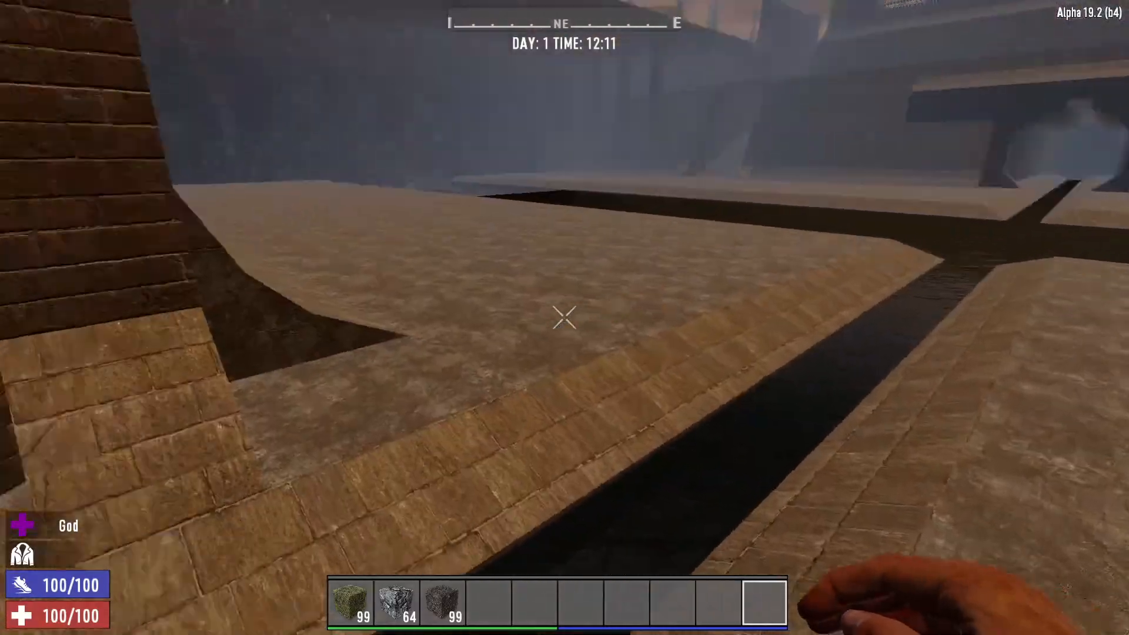
{"action": "key", "text": "w"}
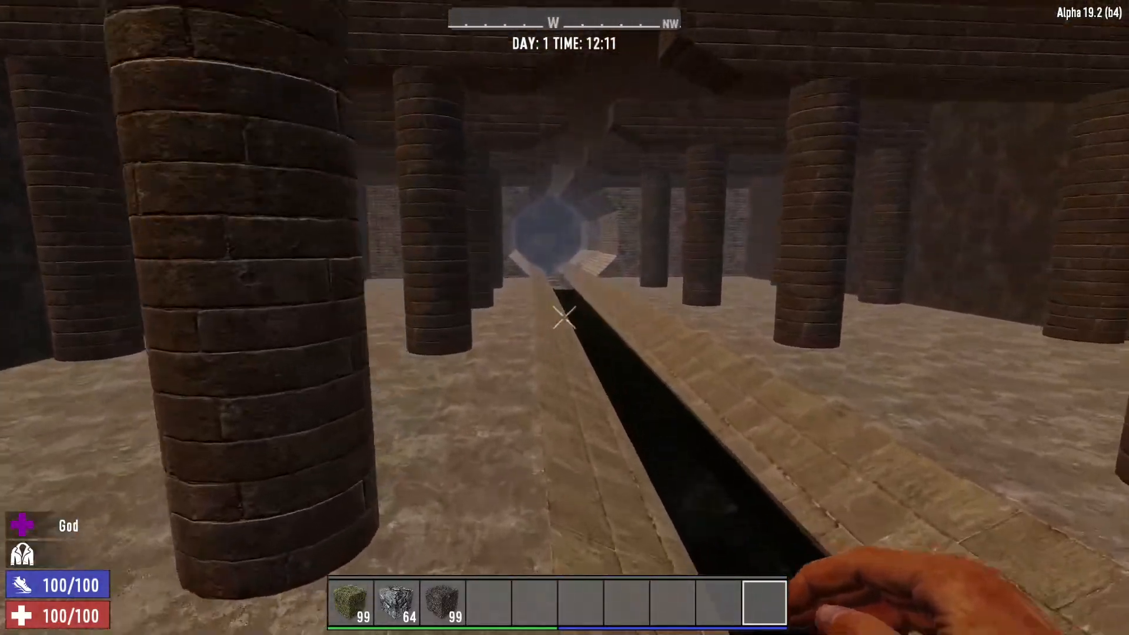
{"action": "key", "text": "w"}
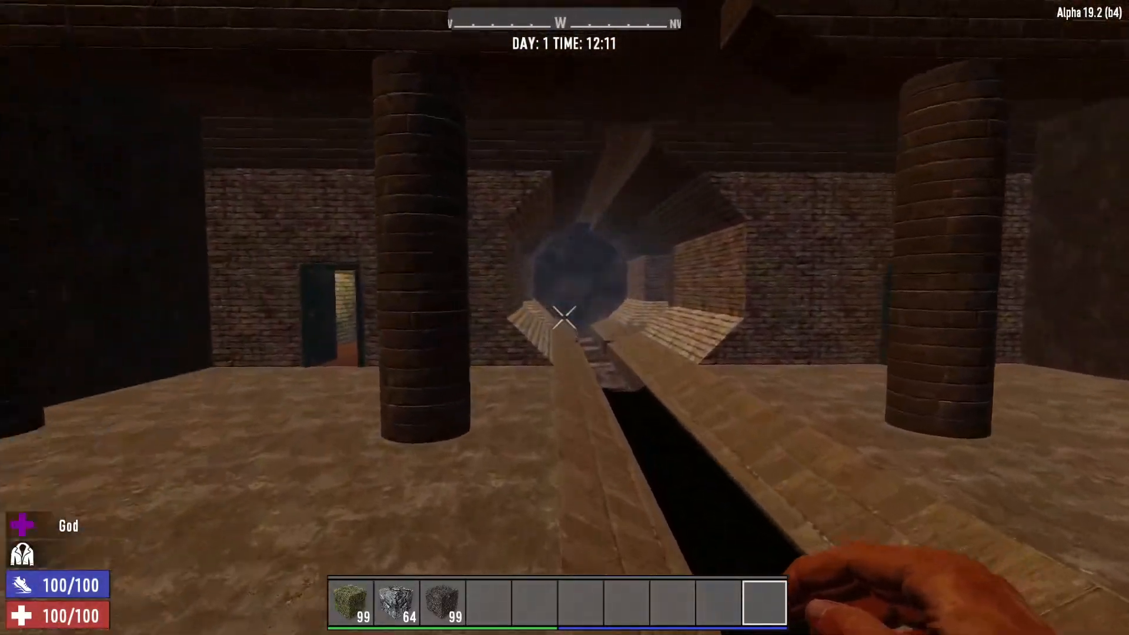
Follow the tunnel past the channel junction to the ladder at its northern end and enter the room behind the door above
{"action": "key", "text": "w"}
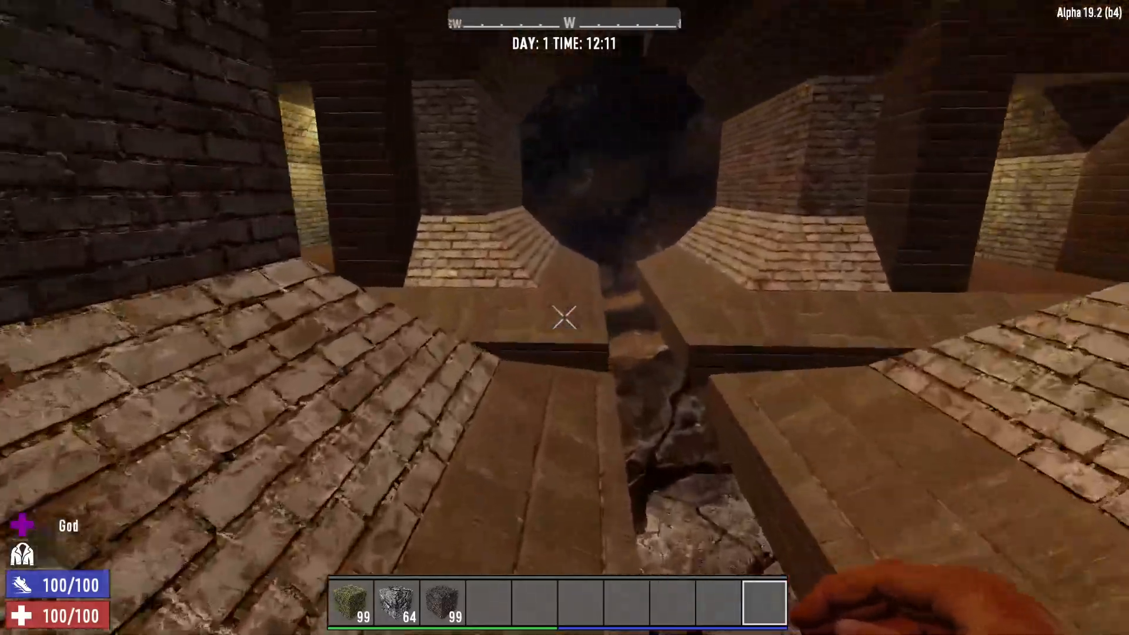
{"action": "key", "text": "w"}
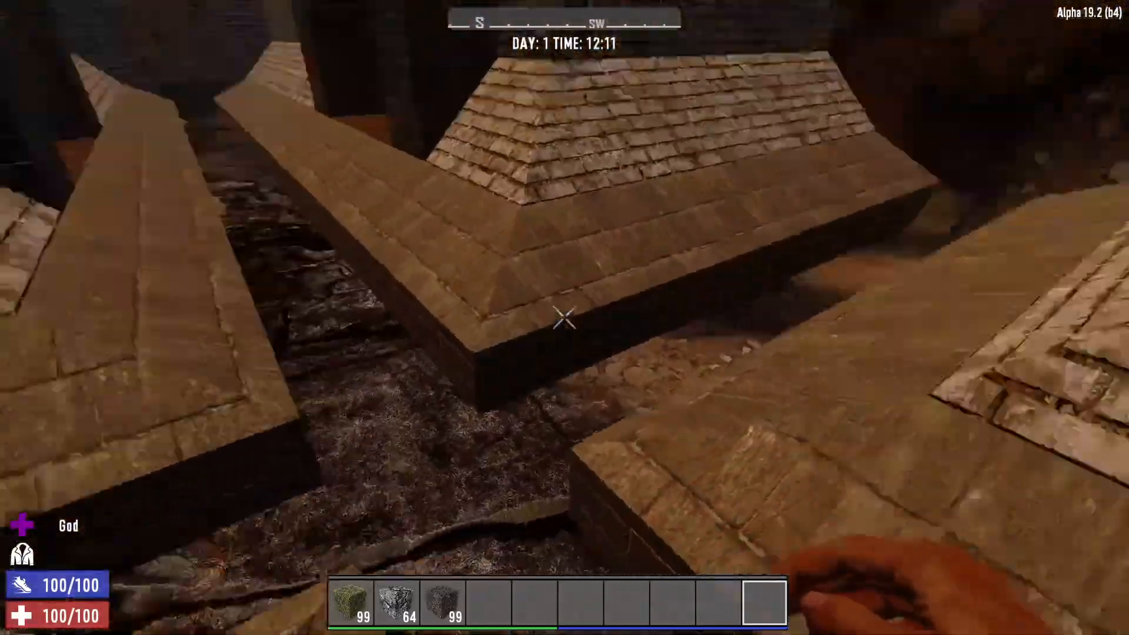
{"action": "key", "text": "w"}
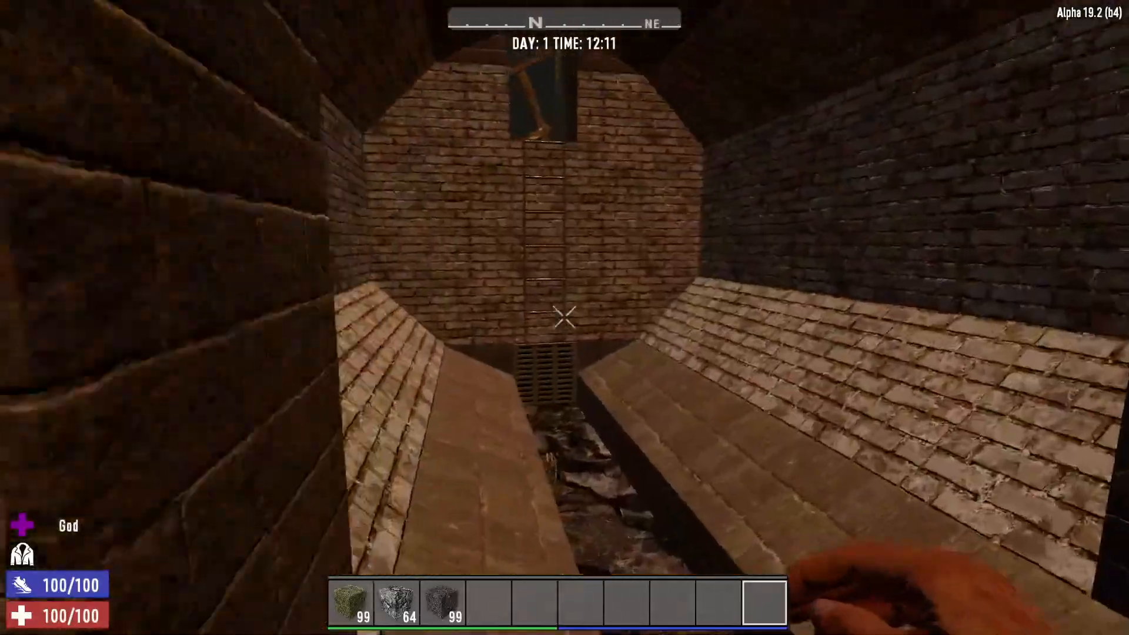
{"action": "key", "text": "w"}
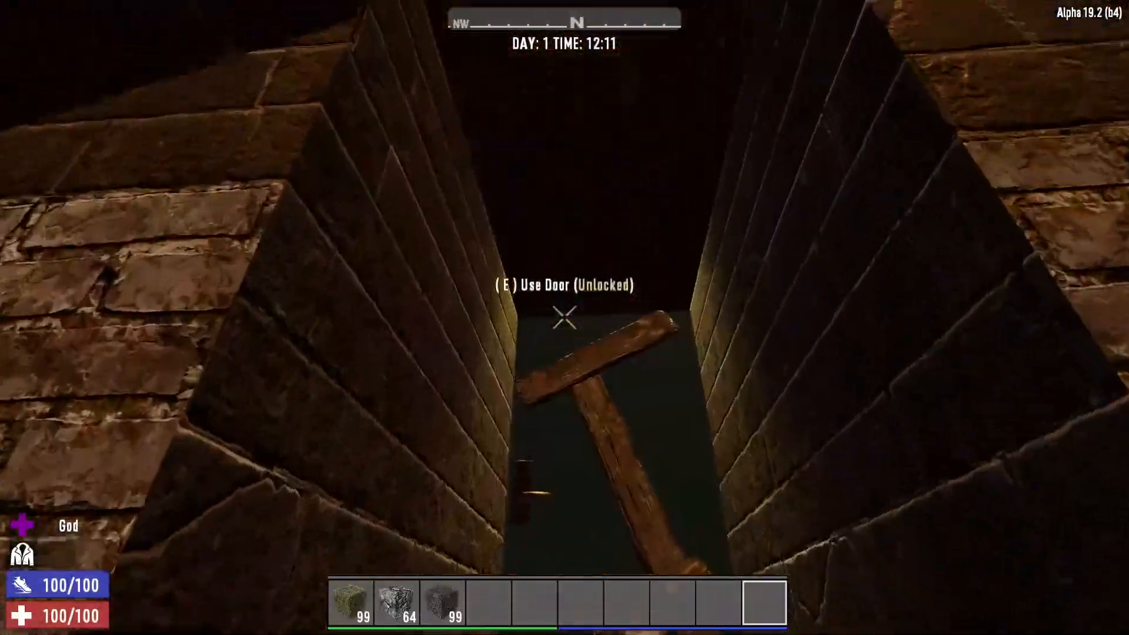
{"action": "key", "text": "e"}
{"action": "key", "text": "w"}
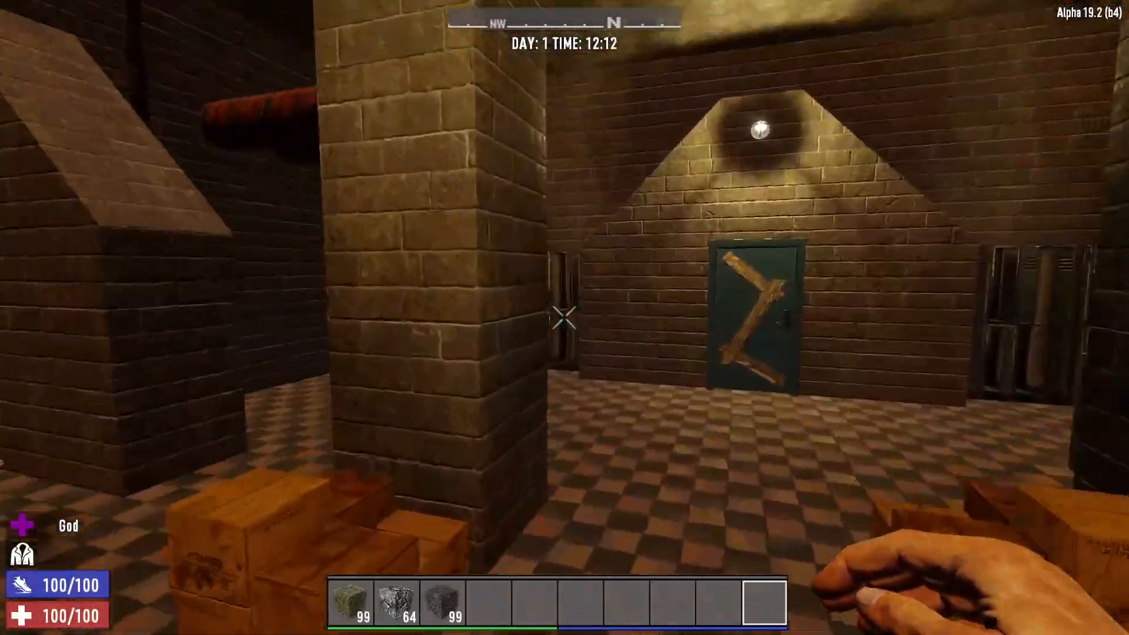
Examine the storage room's crates, columns and side areas, and return to the doorway overlooking the tunnel
{"action": "key", "text": "m"}
{"action": "key", "text": "m"}
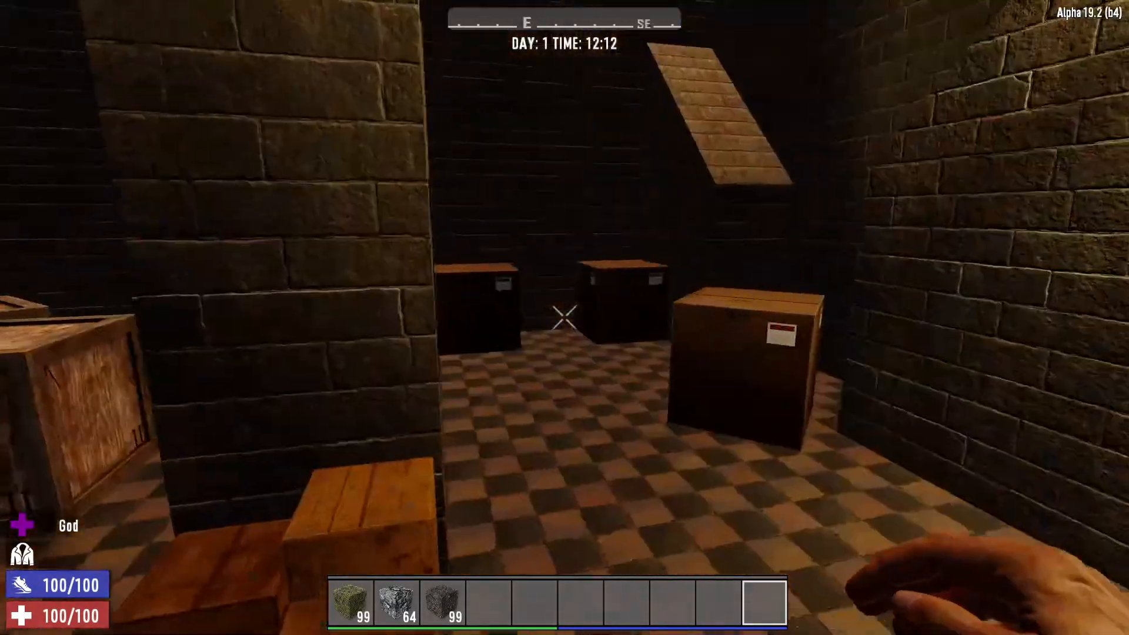
{"action": "key", "text": "w"}
{"action": "key", "text": "w"}
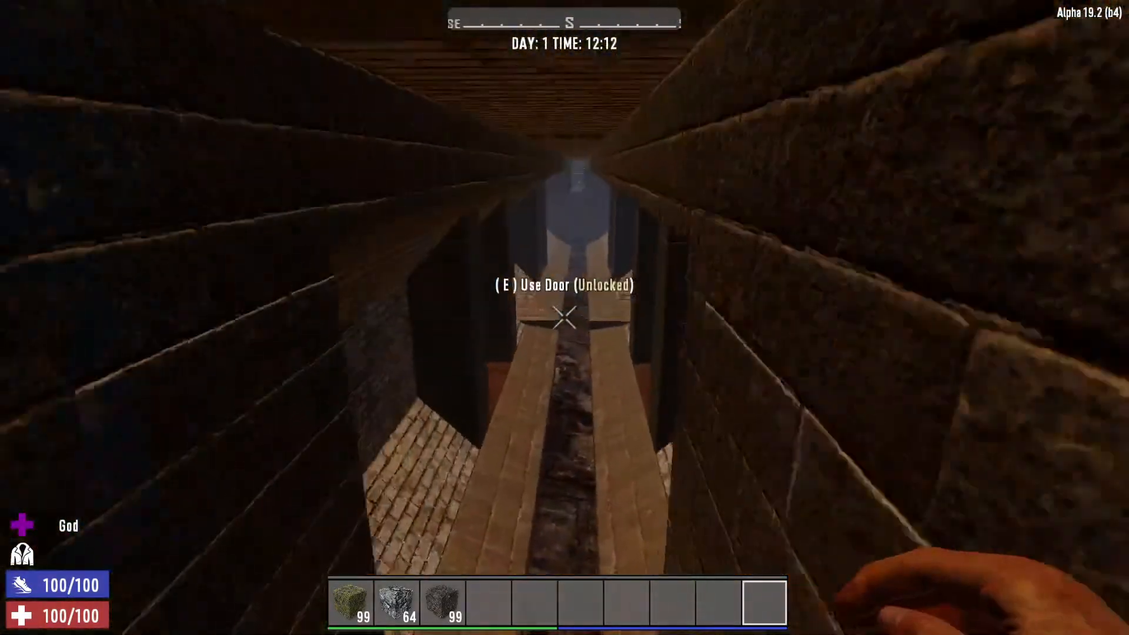
Check the tunnel's position under the street on the map, including the neighbouring sewer lot to the south
{"action": "key", "text": "m"}
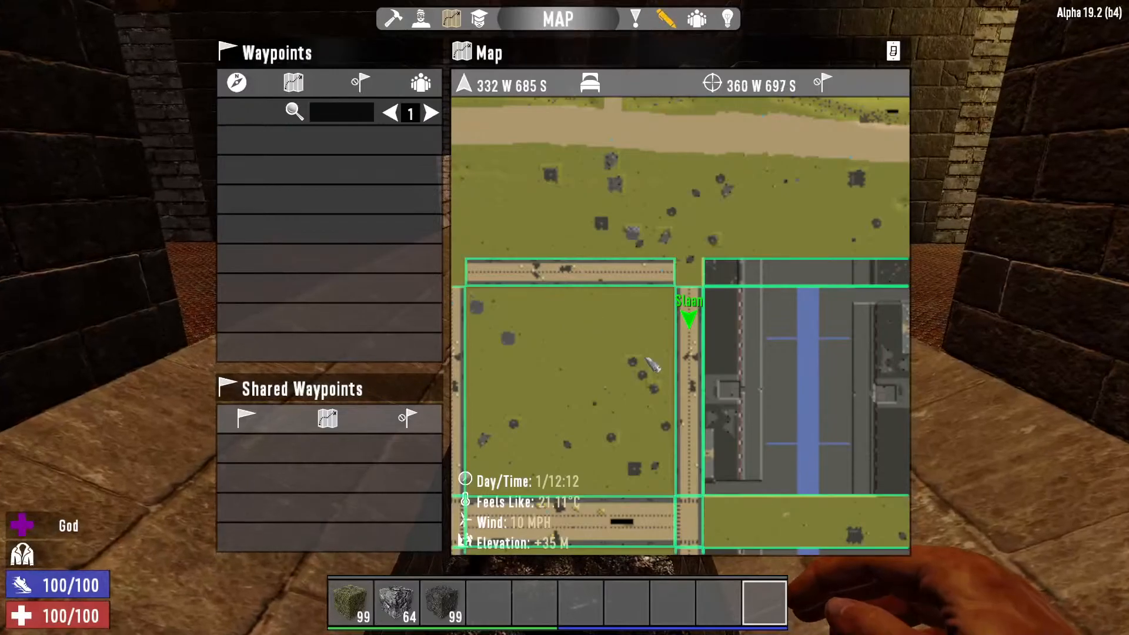
{"action": "left_click_drag", "start_coordinate": [720, 270], "coordinate": [709, 288]}
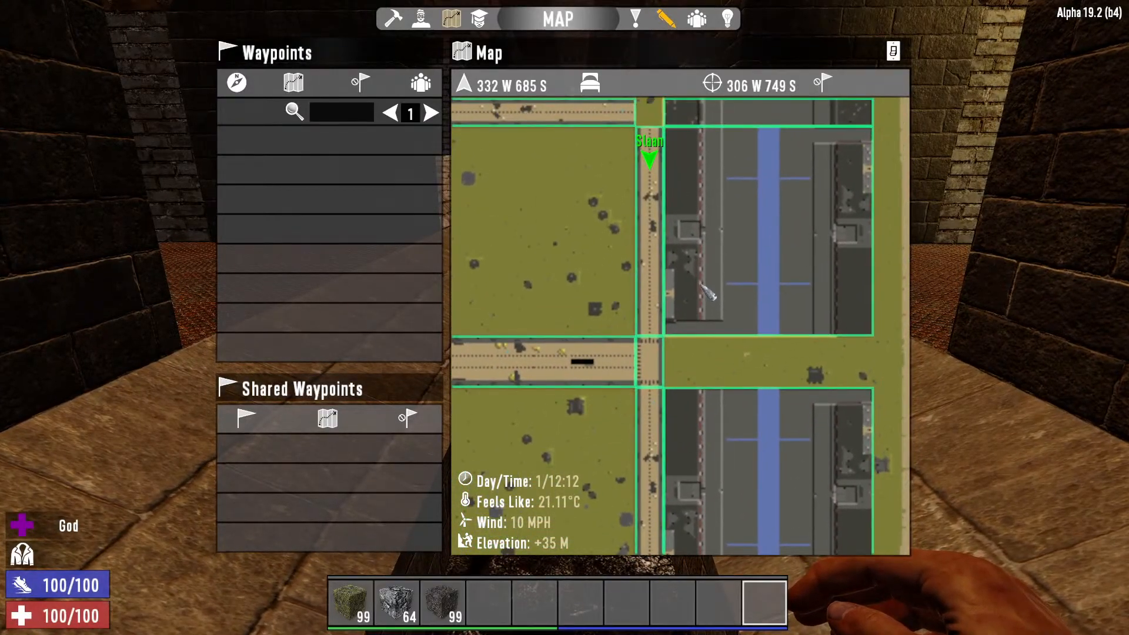
{"action": "key", "text": "m"}
{"action": "key", "text": "w"}
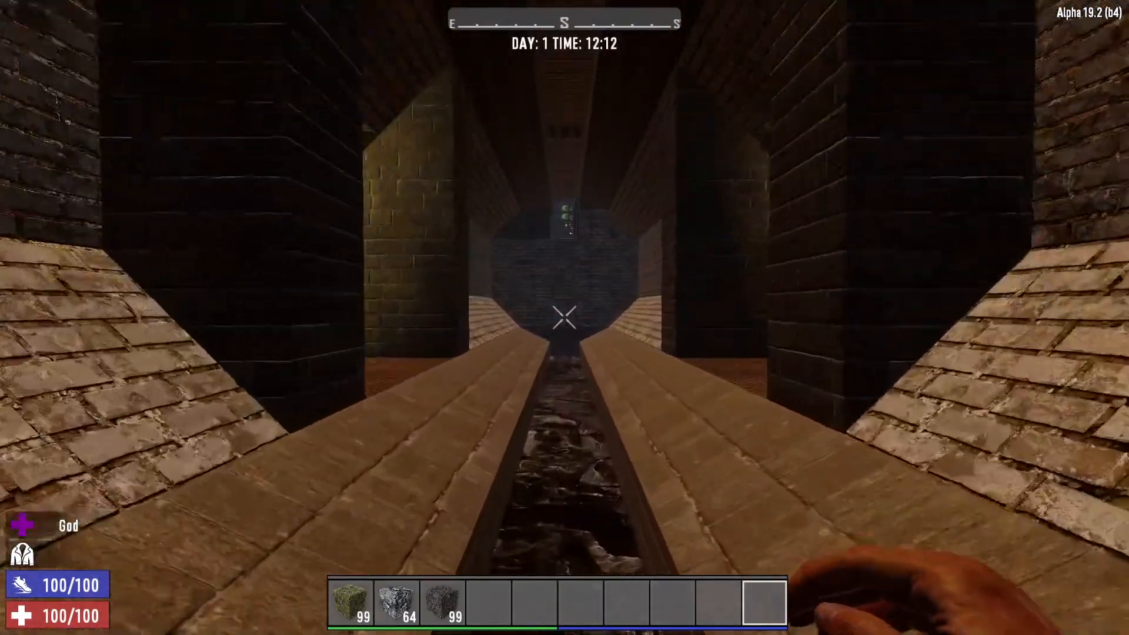
Inspect the side room with the control monitors and workbench, and go through its boarded door to overlook the tunnel
{"action": "key", "text": "w"}
{"action": "key", "text": "w"}
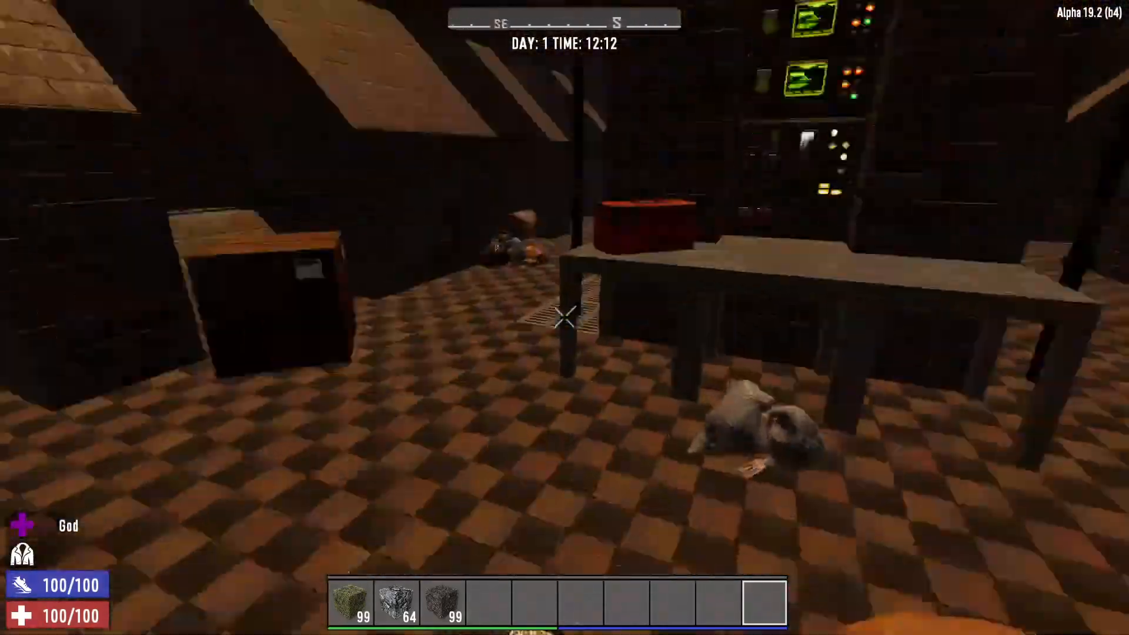
{"action": "key", "text": "w"}
{"action": "key", "text": "w"}
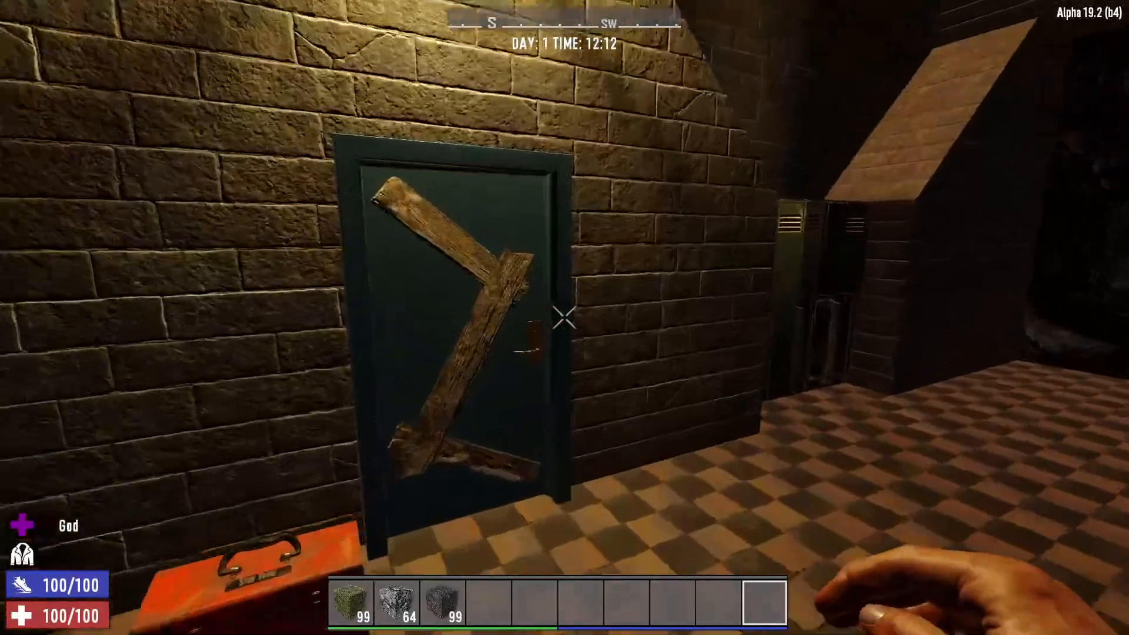
{"action": "key", "text": "e"}
{"action": "key", "text": "w"}
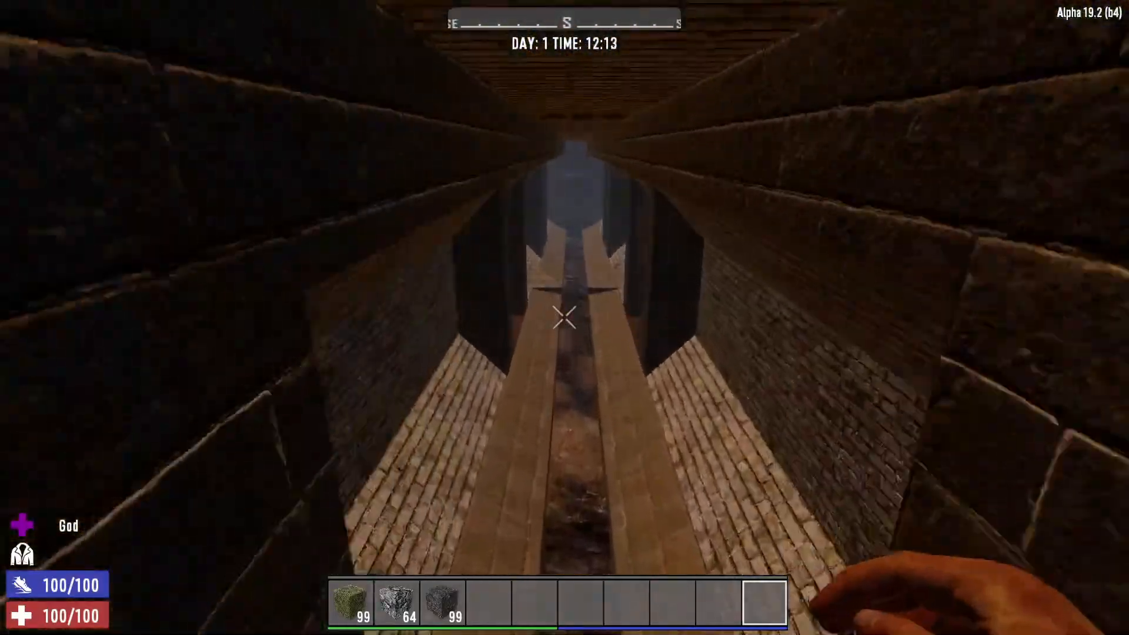
Walk from the tunnel junction through the pillared hall along its channel, eastward out onto the open sewer bed
{"action": "key", "text": "w"}
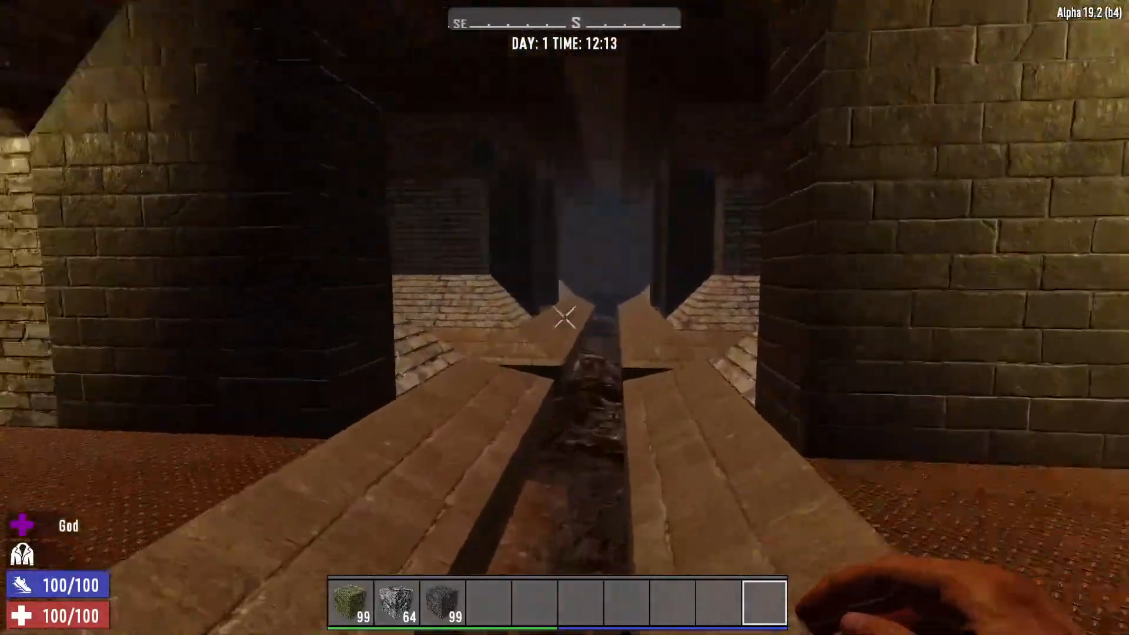
{"action": "key", "text": "w"}
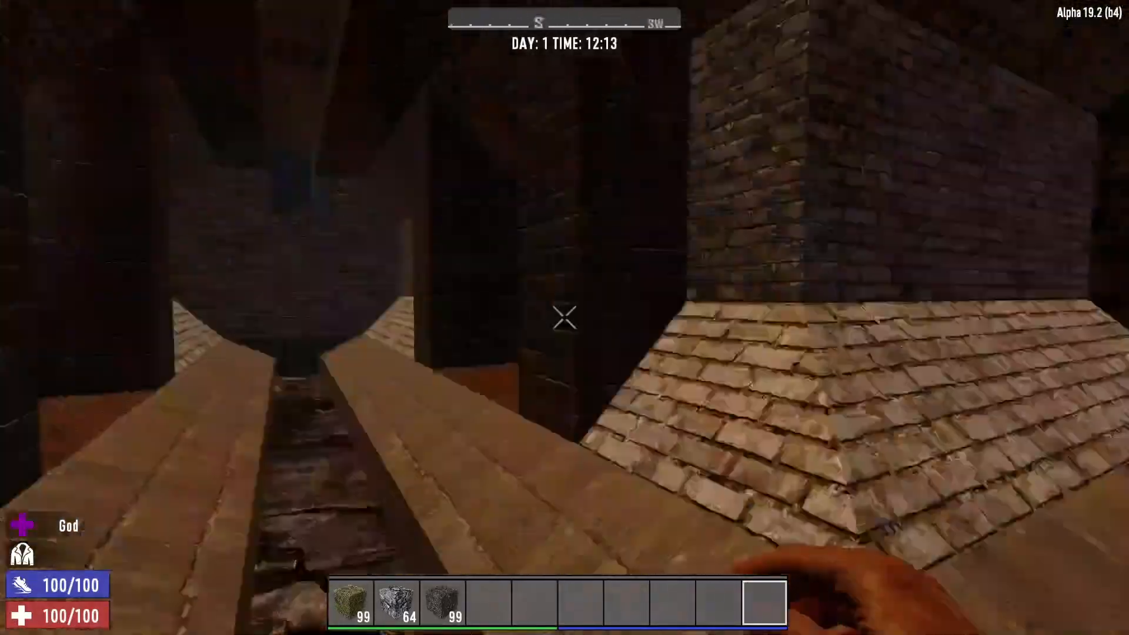
{"action": "key", "text": "w"}
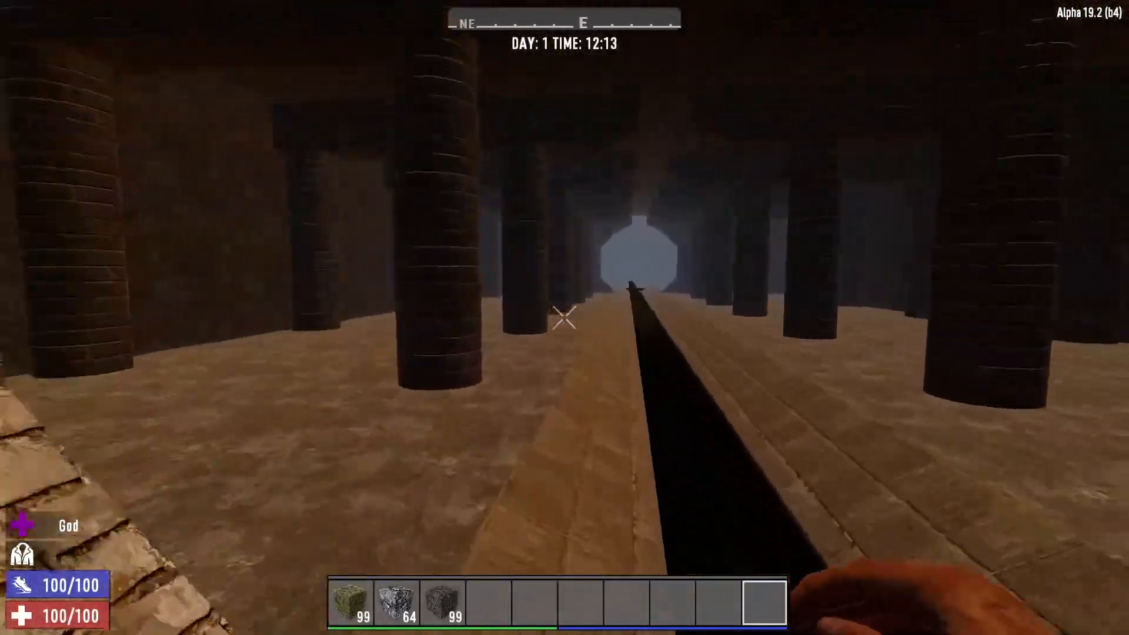
{"action": "key", "text": "w"}
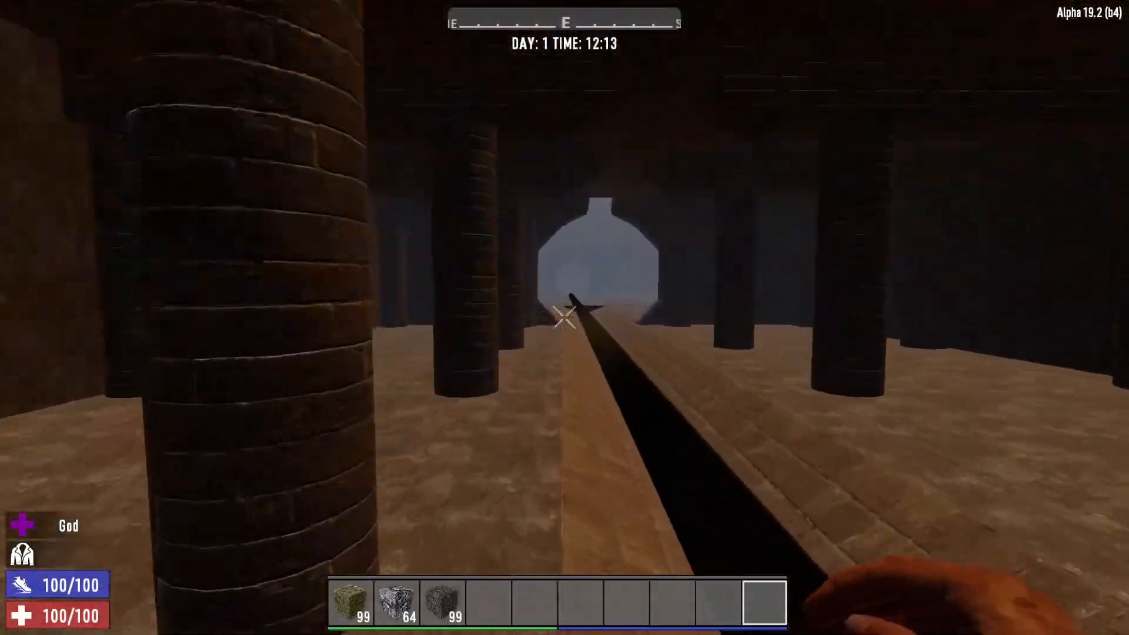
{"action": "key", "text": "w"}
{"action": "key", "text": "w"}
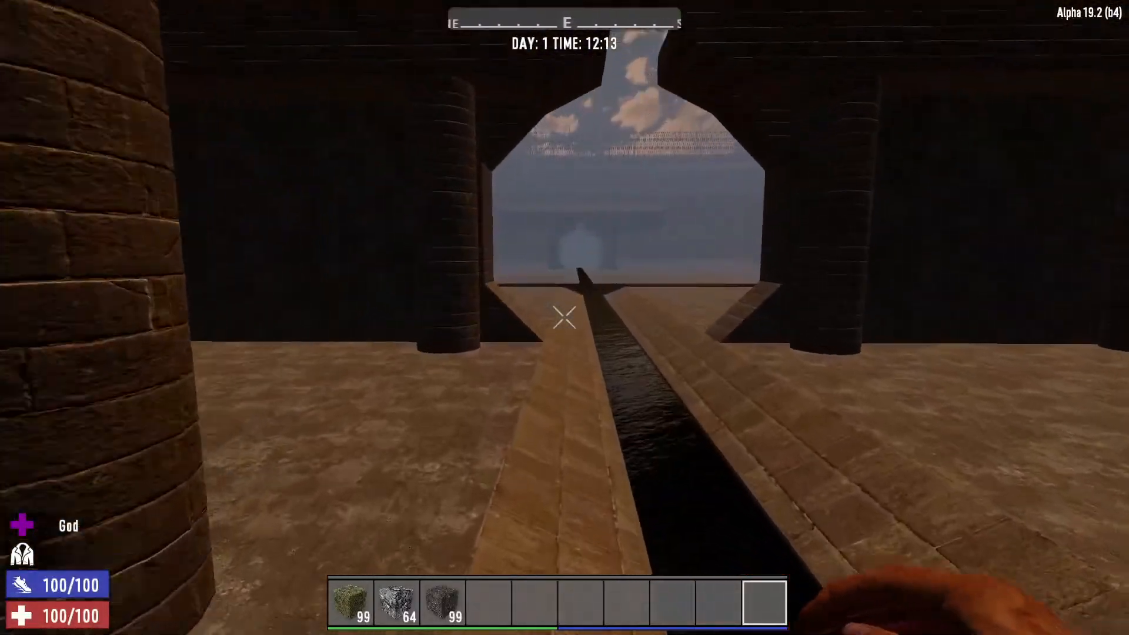
{"action": "key", "text": "w"}
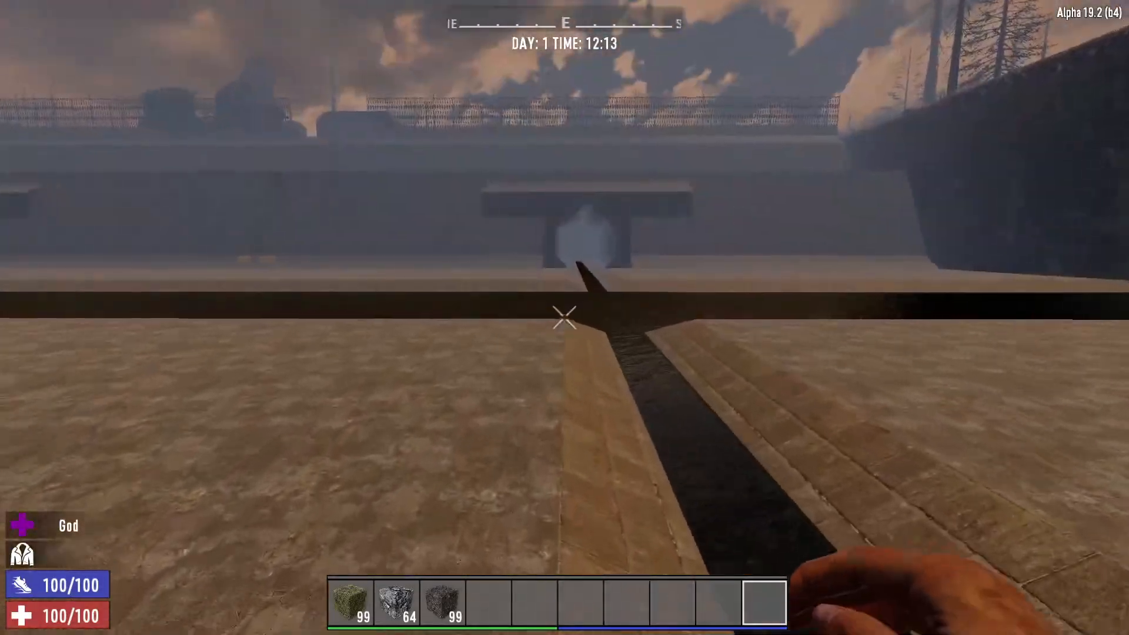
Inspect the open sewer's water channel, its stone edging and the corners where the side channel joins it
{"action": "key", "text": "w"}
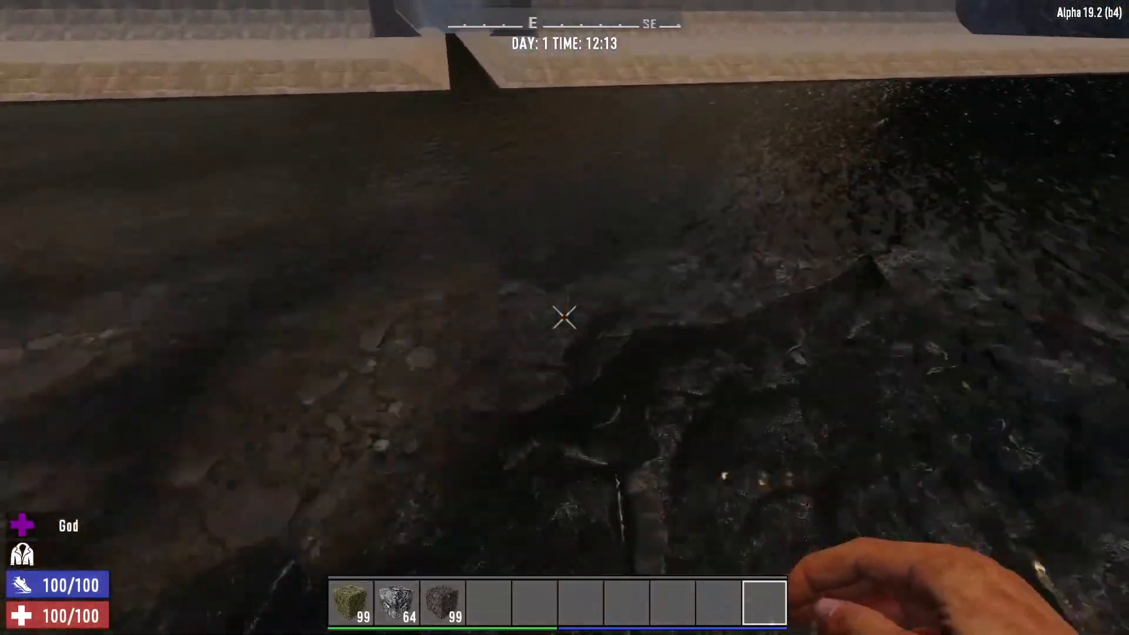
{"action": "key", "text": "w"}
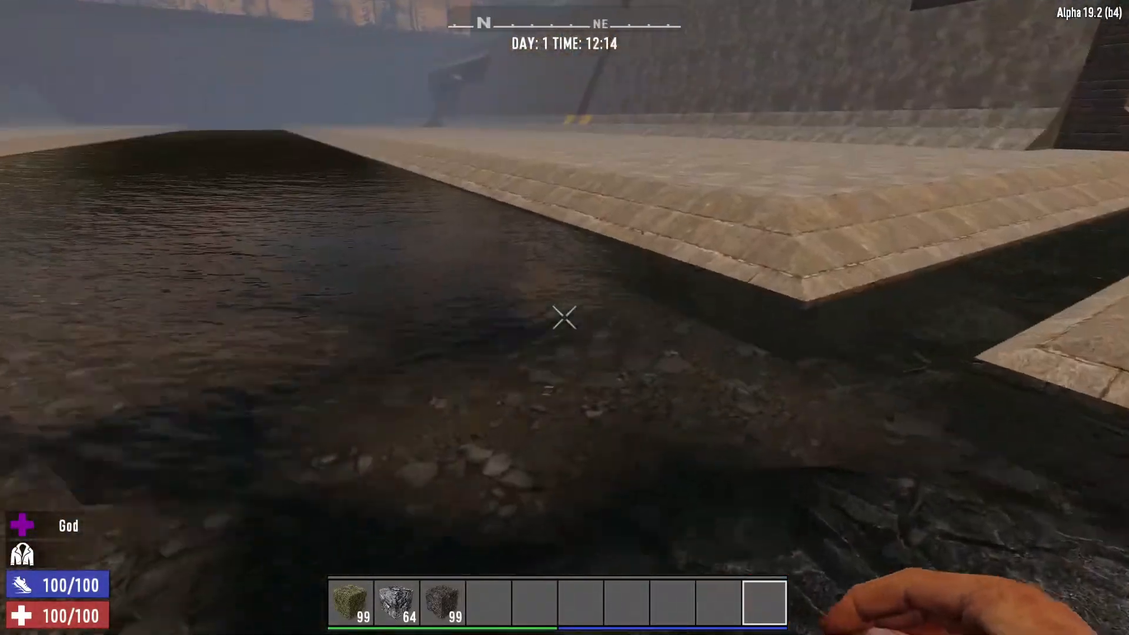
{"action": "key", "text": "w"}
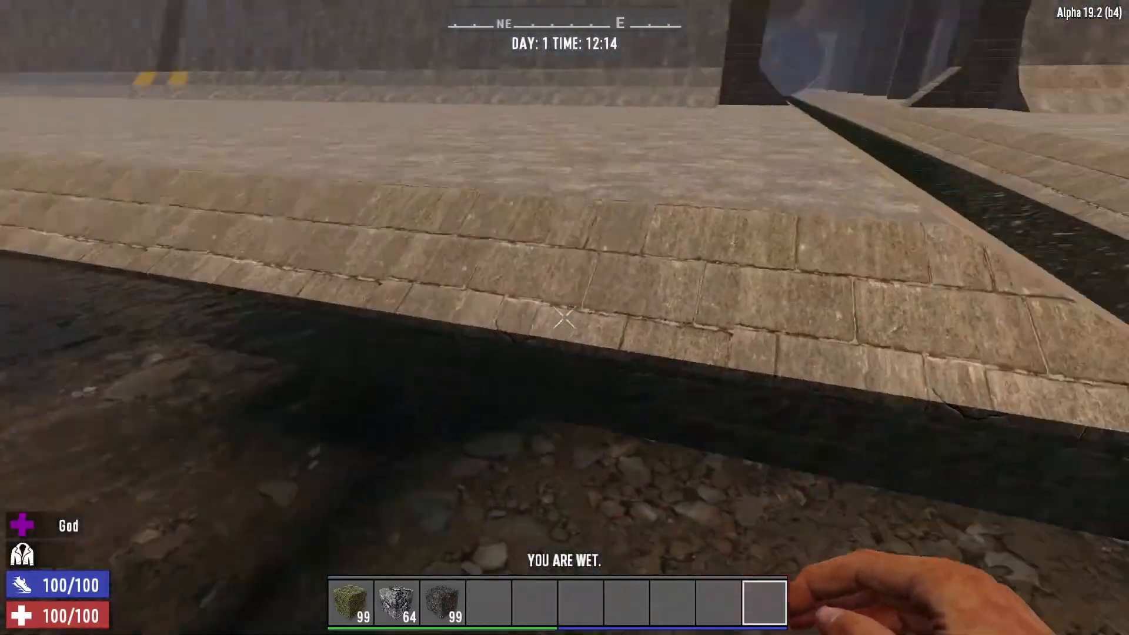
{"action": "key", "text": "w"}
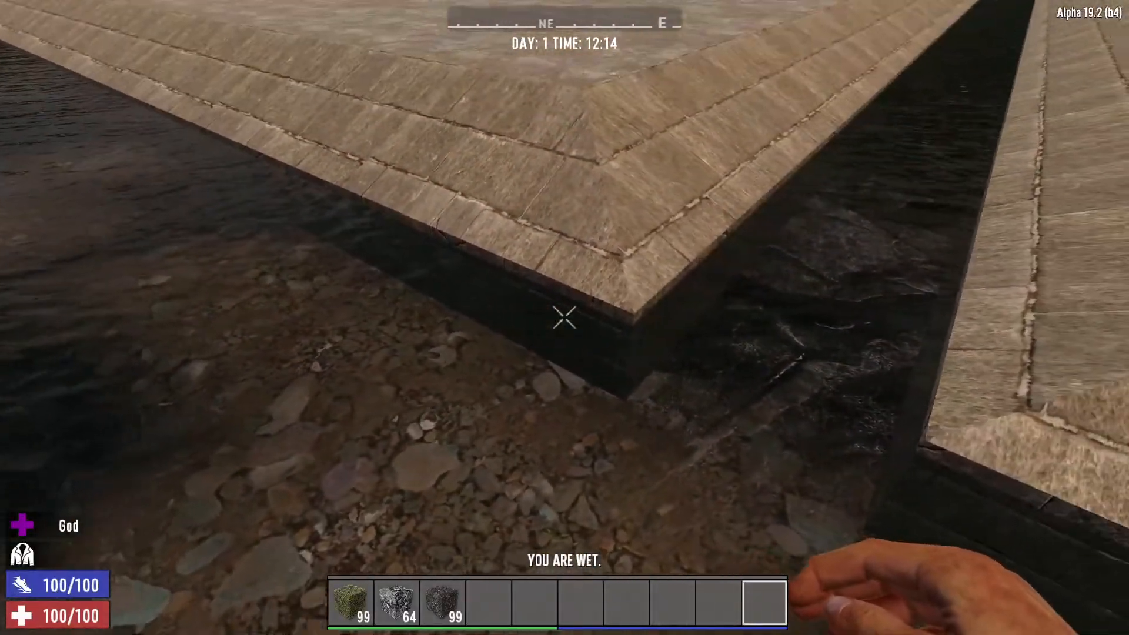
{"action": "key", "text": "w"}
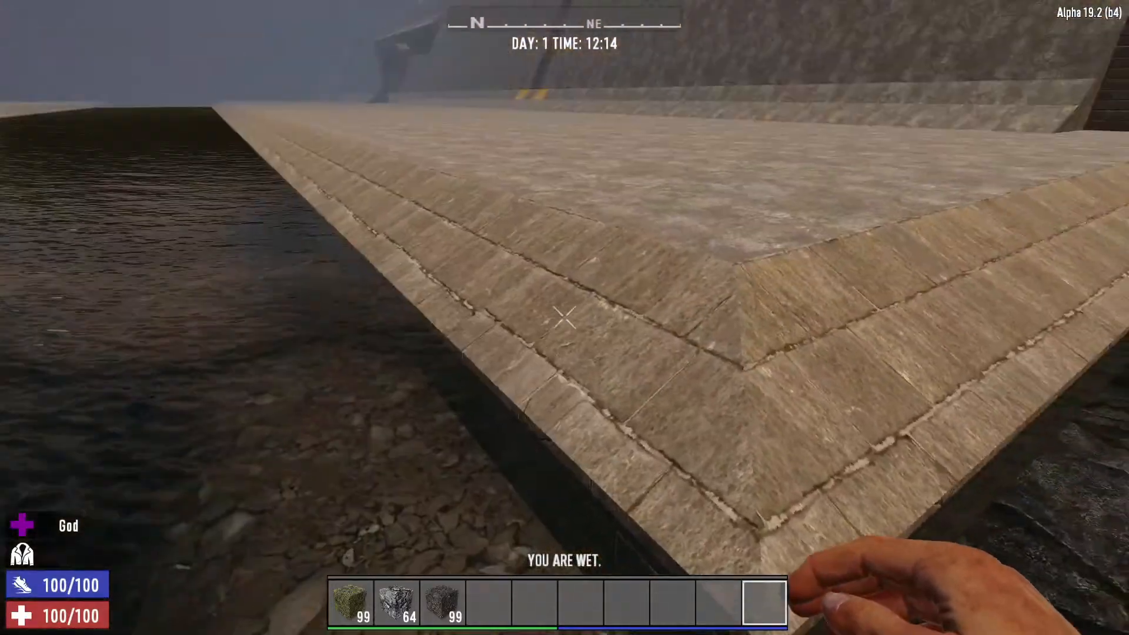
{"action": "key", "text": "w"}
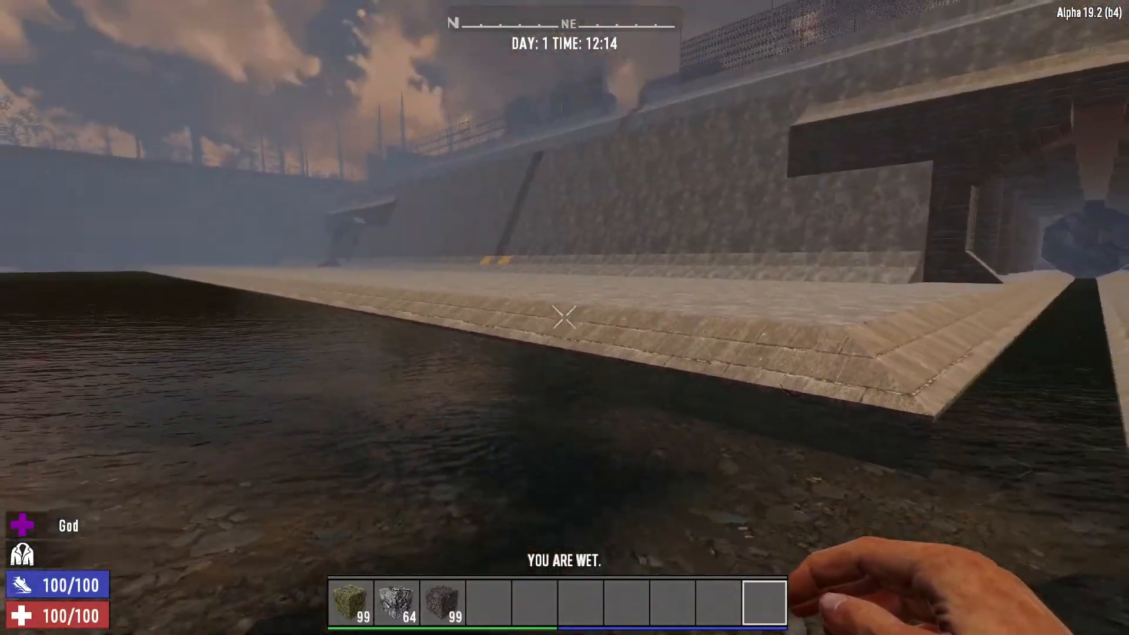
{"action": "key", "text": "w"}
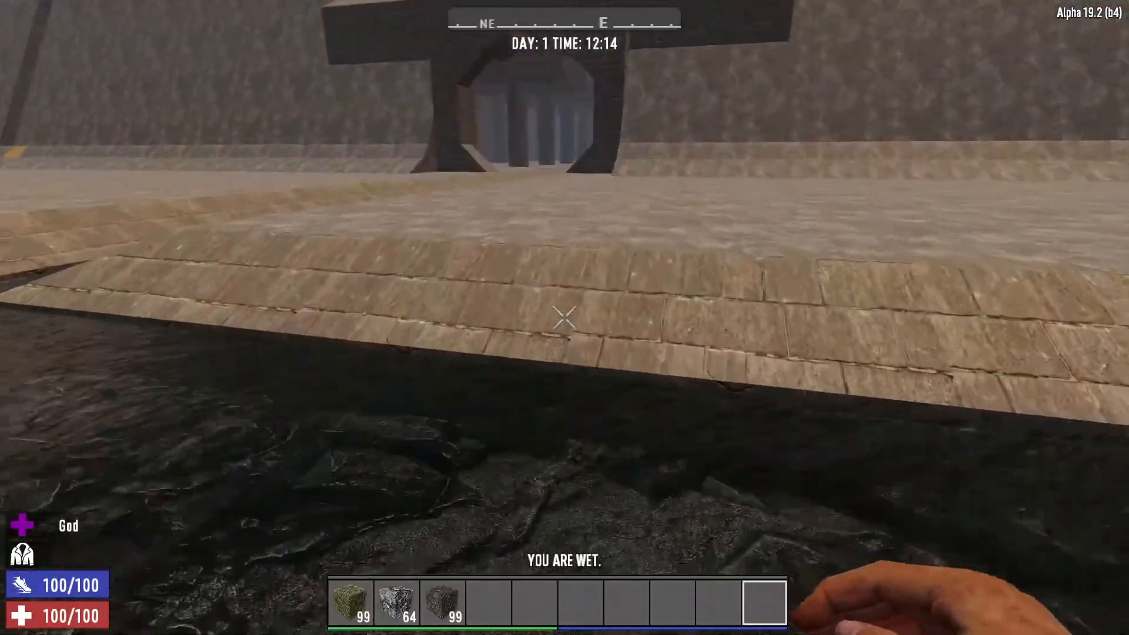
{"action": "key", "text": "w"}
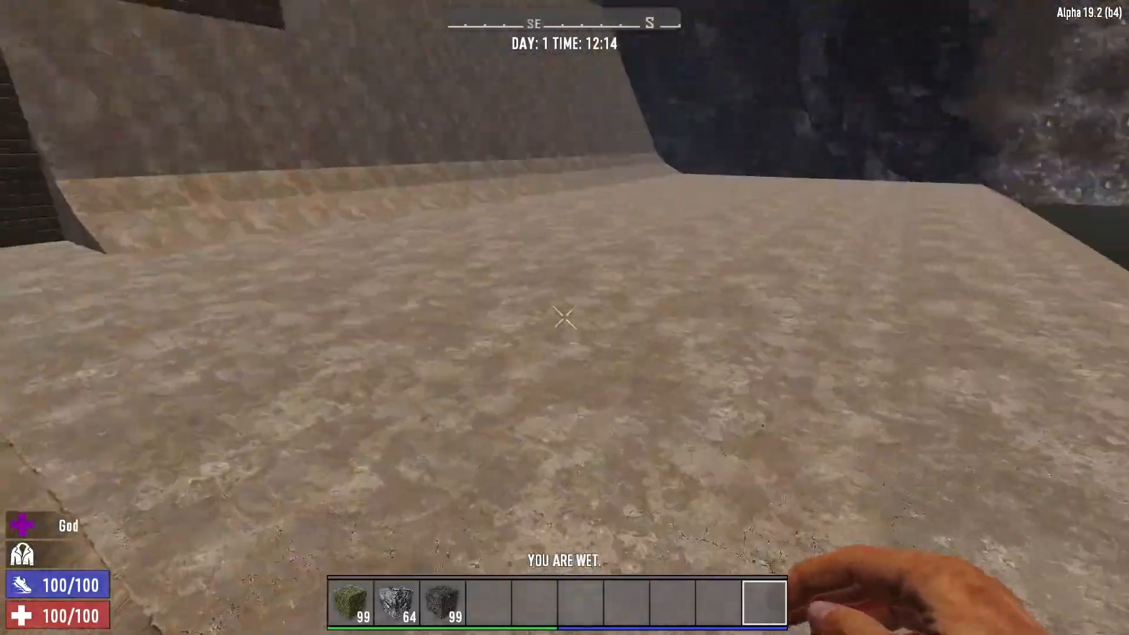
Examine the western bank's tunnel mouth, ladders and sloped wall from across the water channel
{"action": "key", "text": "w"}
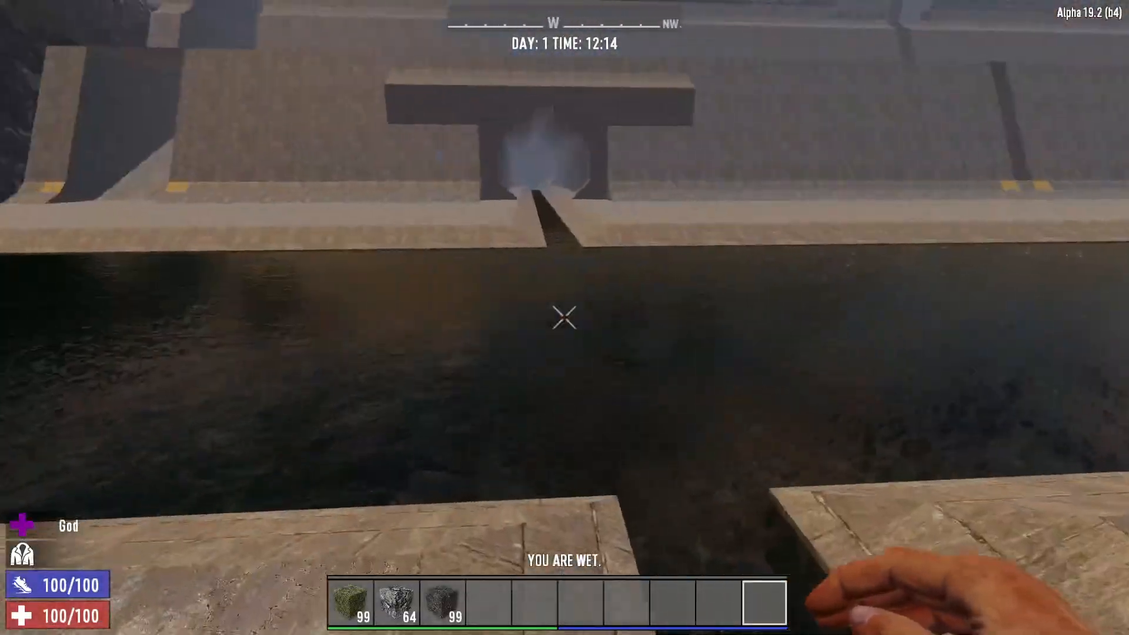
{"action": "key", "text": "w"}
{"action": "key", "text": "w"}
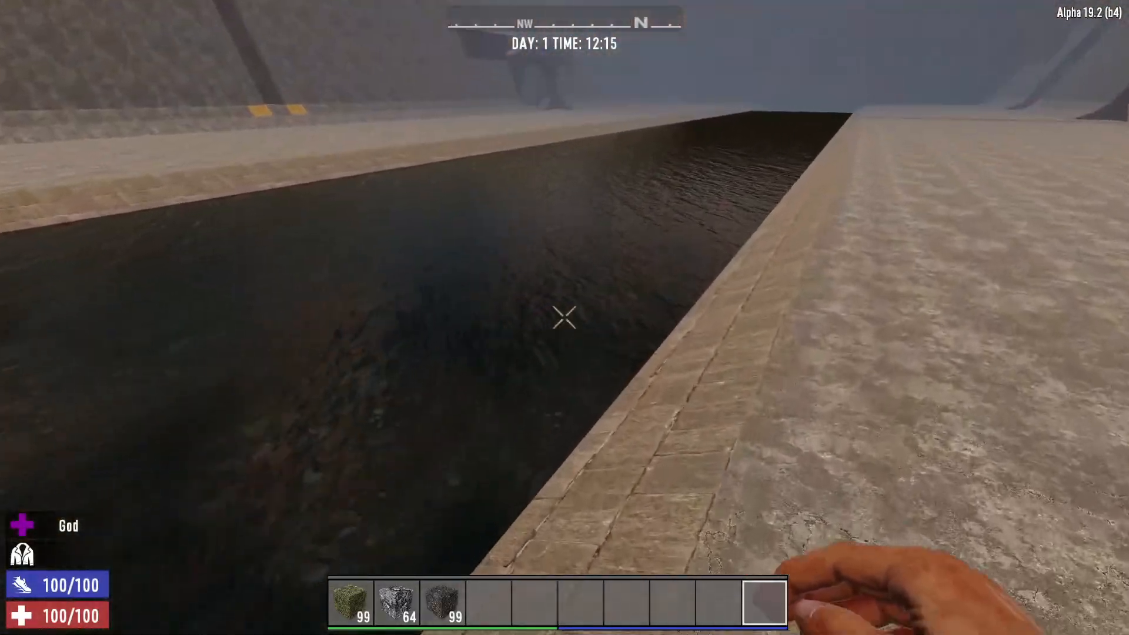
{"action": "key", "text": "w"}
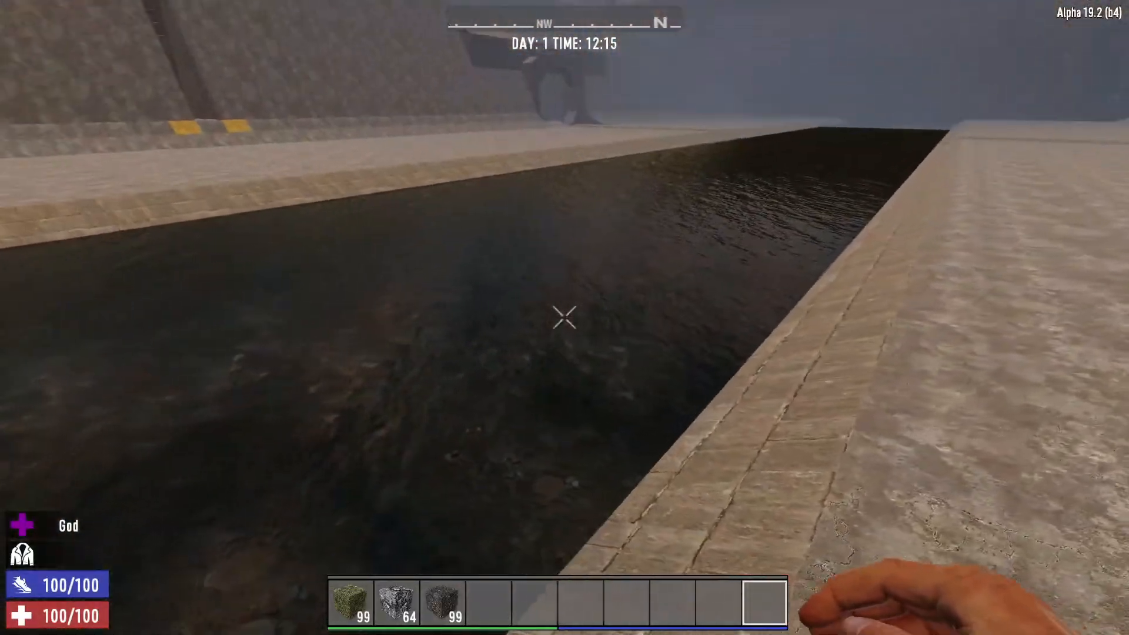
{"action": "key", "text": "w"}
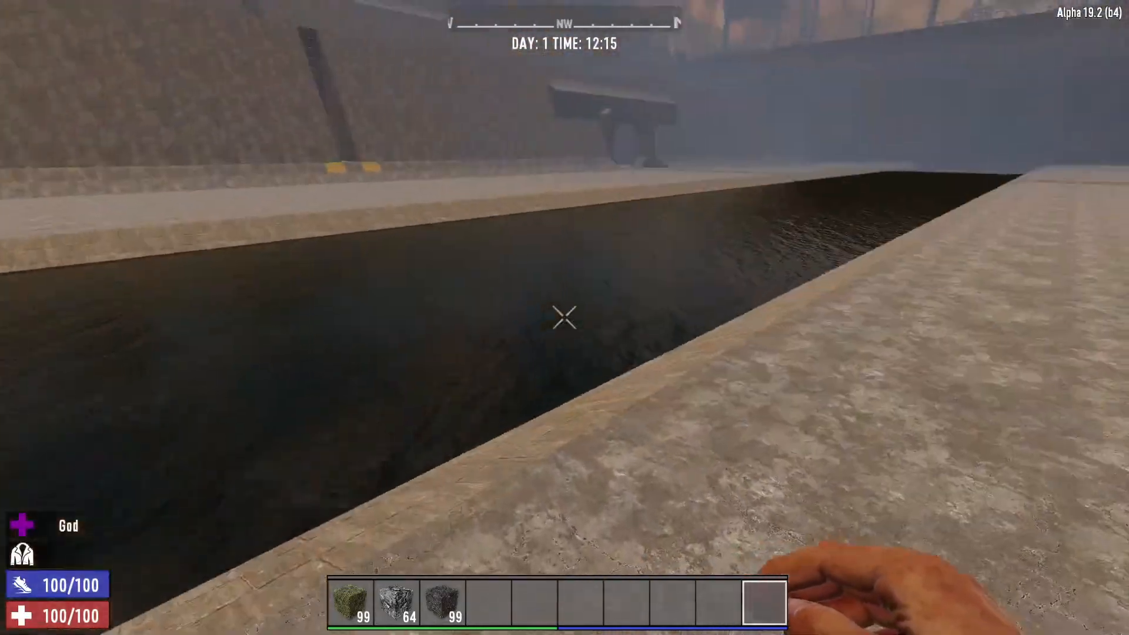
{"action": "key", "text": "w"}
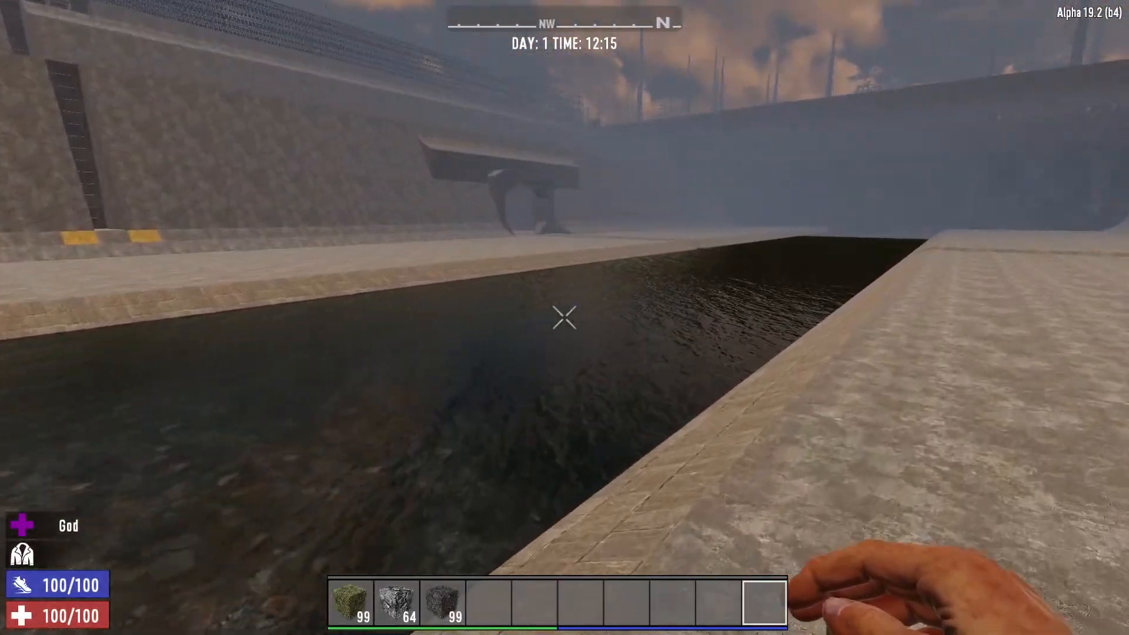
Follow the sewer bed north to the bridge and earth wall, and inspect the gap between the brick wall's pillars above
{"action": "key", "text": "w"}
{"action": "key", "text": "w"}
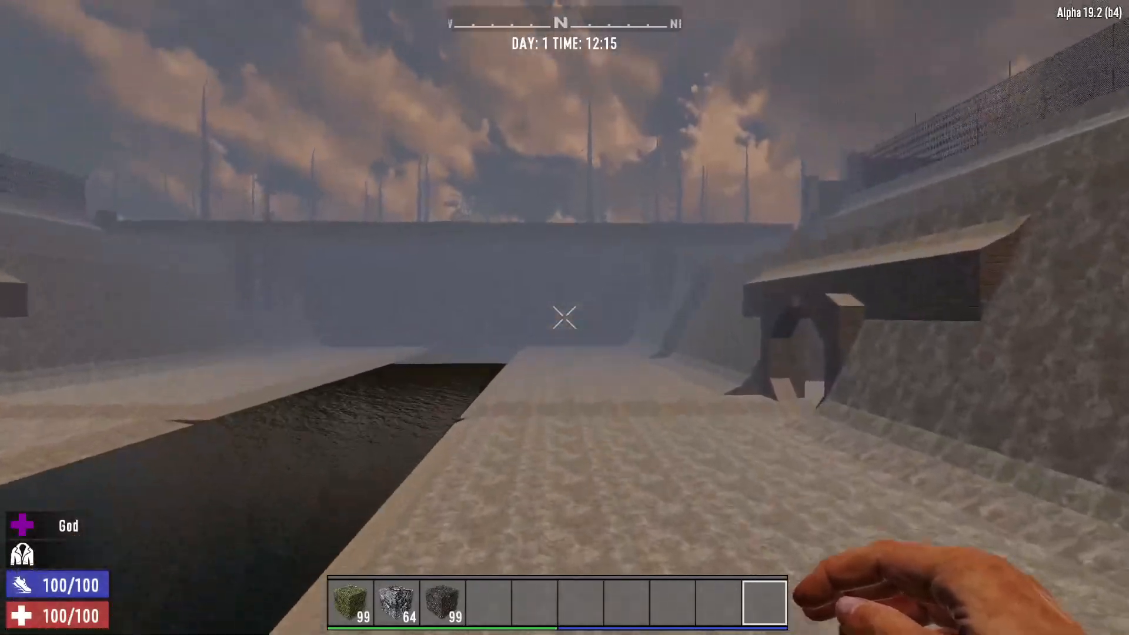
{"action": "key", "text": "w"}
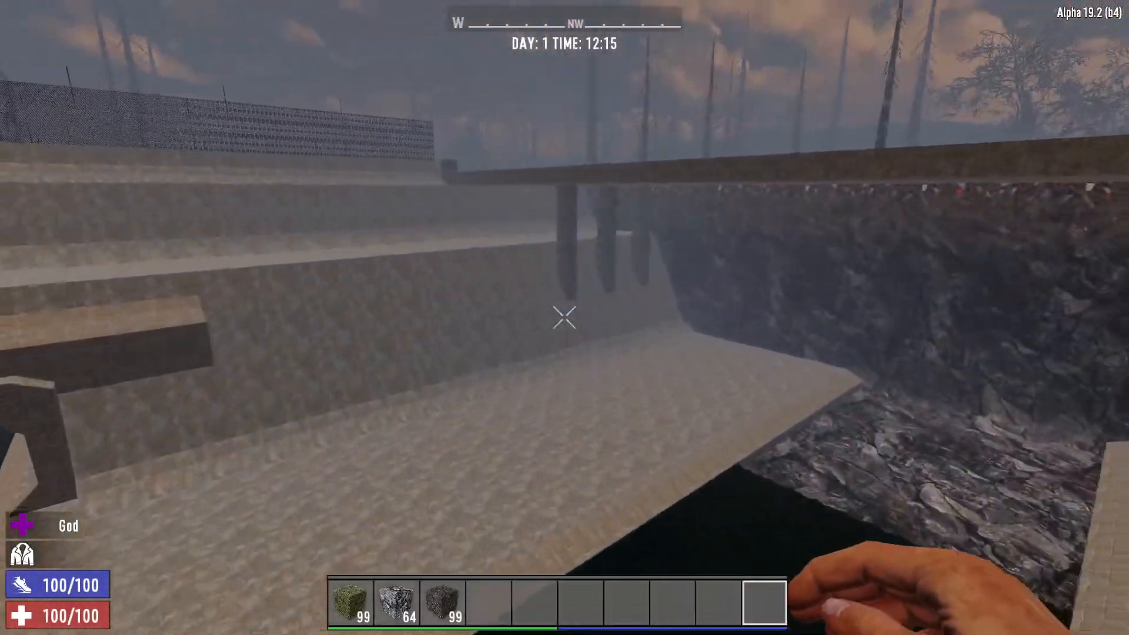
{"action": "key", "text": "w"}
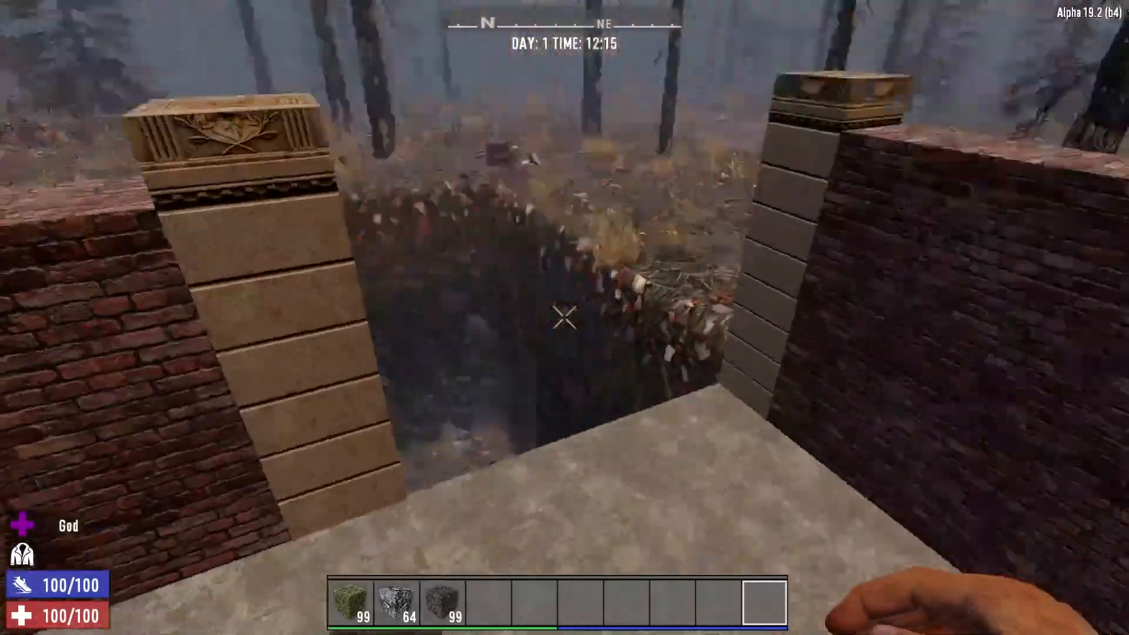
Inspect the earth pit behind the brick wall's gap and the edge where it meets the bridge deck
{"action": "key", "text": "w"}
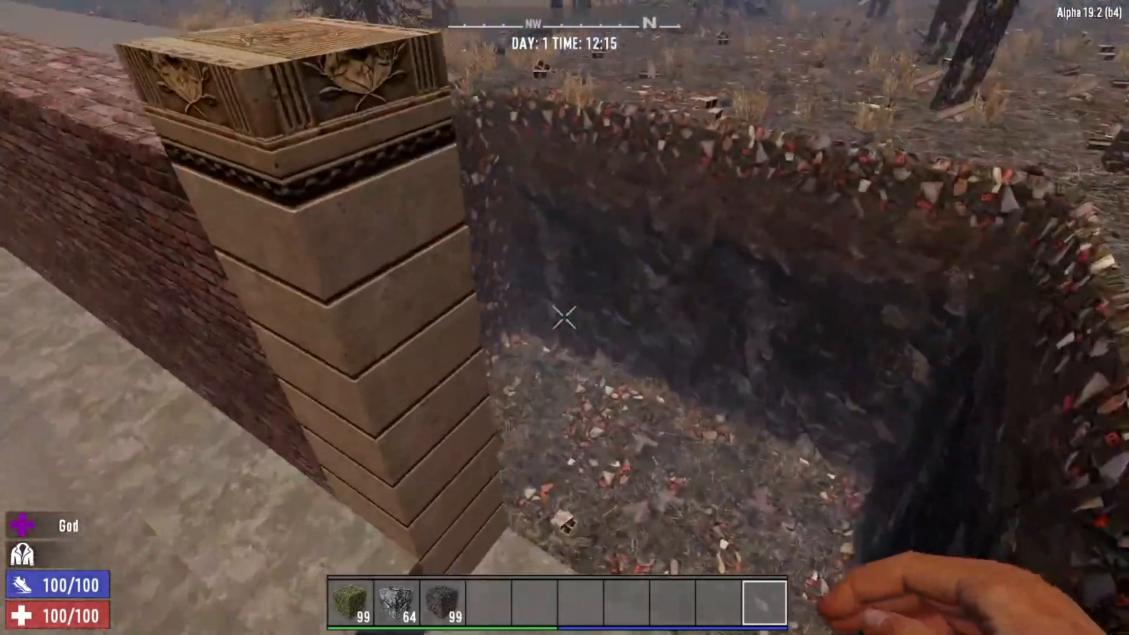
{"action": "key", "text": "w"}
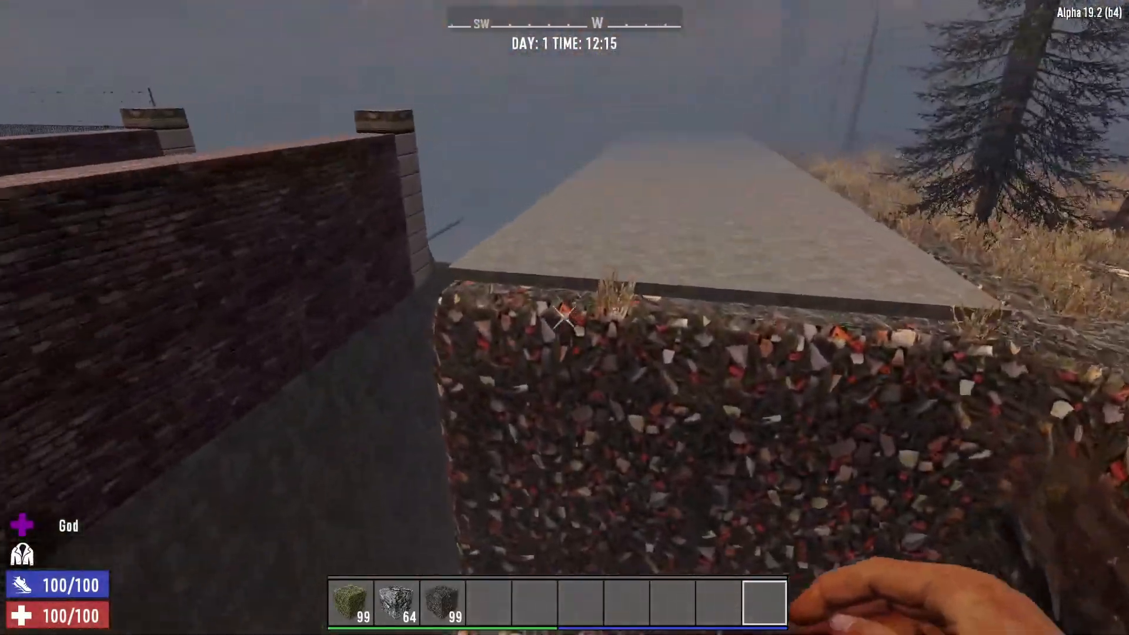
{"action": "key", "text": "w"}
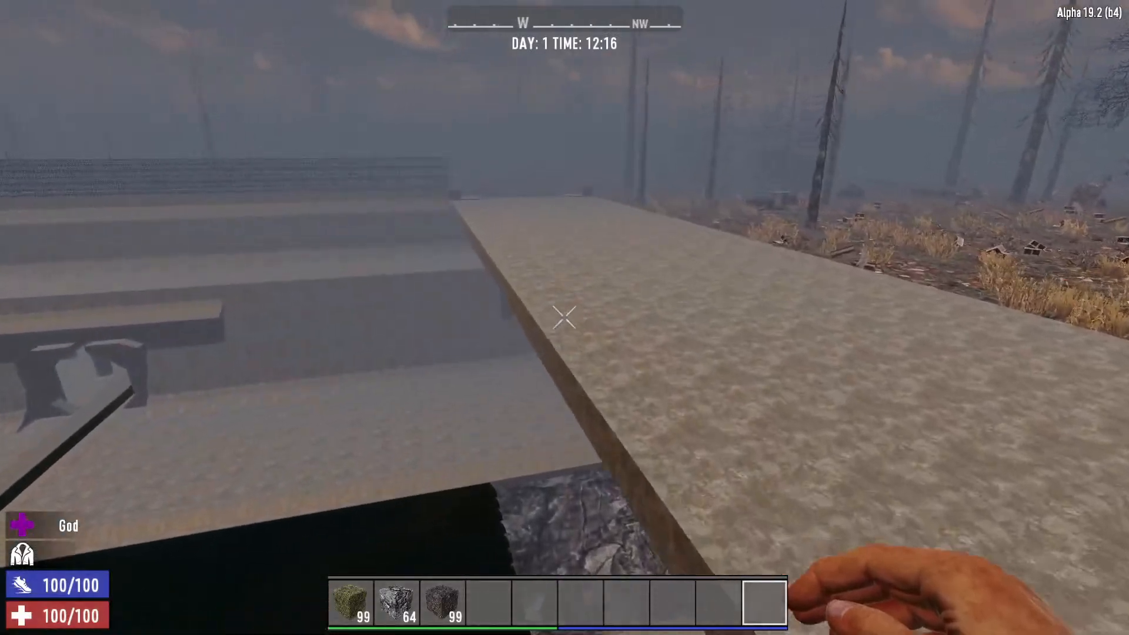
Trace the sewer tiles on the map from the northern bridge down to the southern end, comparing them with the surrounding streets
{"action": "scroll", "coordinate": [708, 254], "scroll_direction": "down", "scroll_amount": 3}
{"action": "left_click_drag", "start_coordinate": [736, 329], "coordinate": [753, 259]}
{"action": "scroll", "coordinate": [765, 269], "scroll_direction": "up", "scroll_amount": 3}
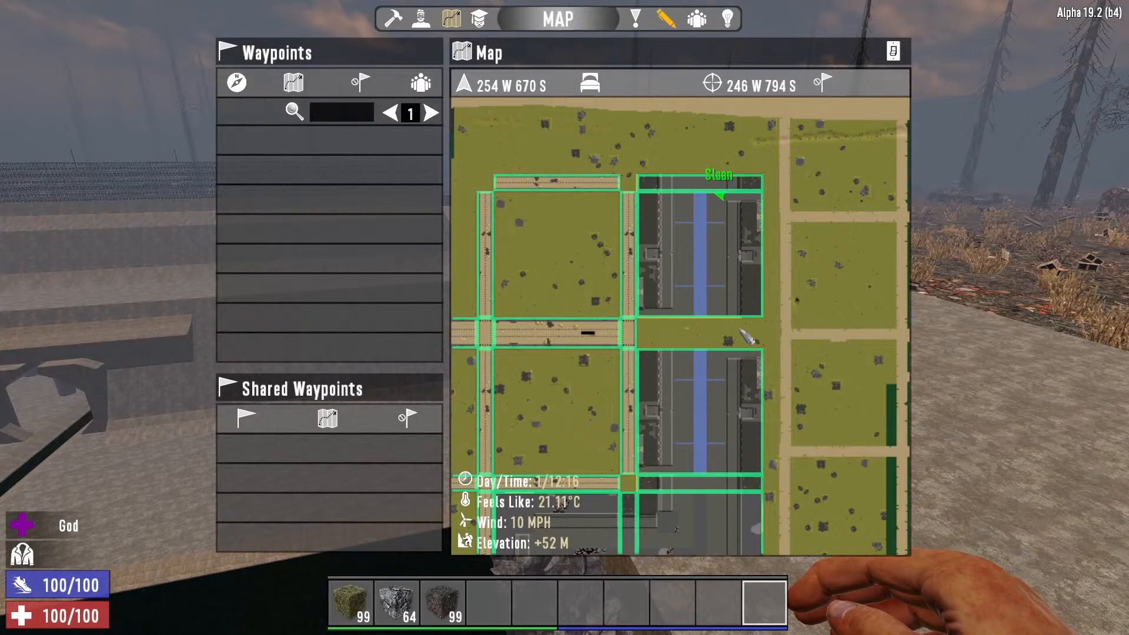
{"action": "left_click_drag", "start_coordinate": [709, 329], "coordinate": [980, 132]}
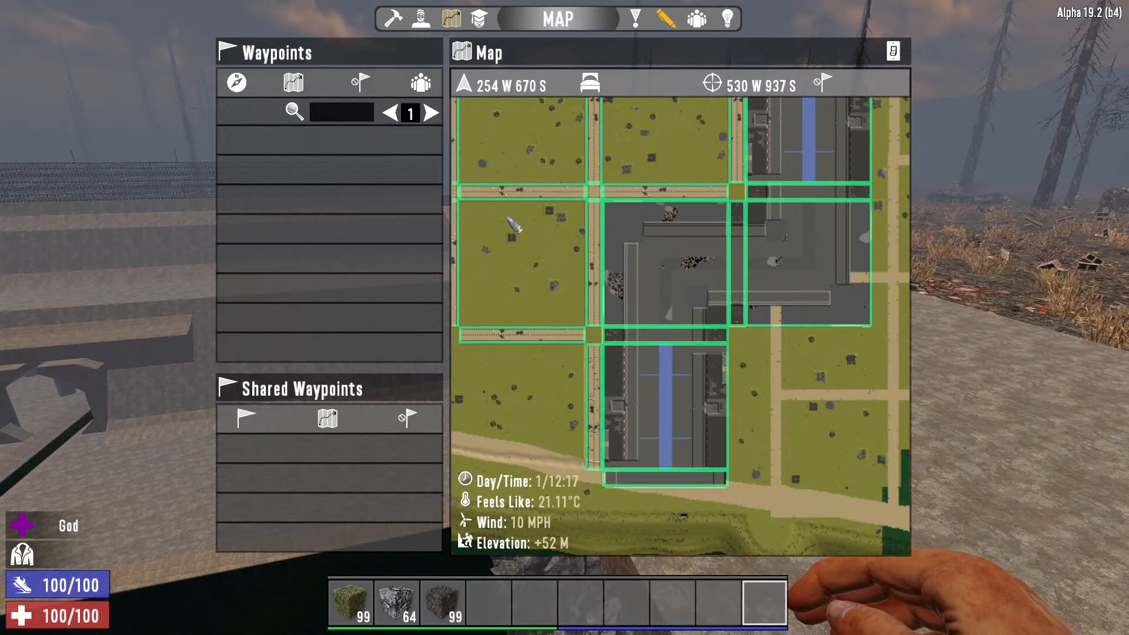
{"action": "key", "text": "m"}
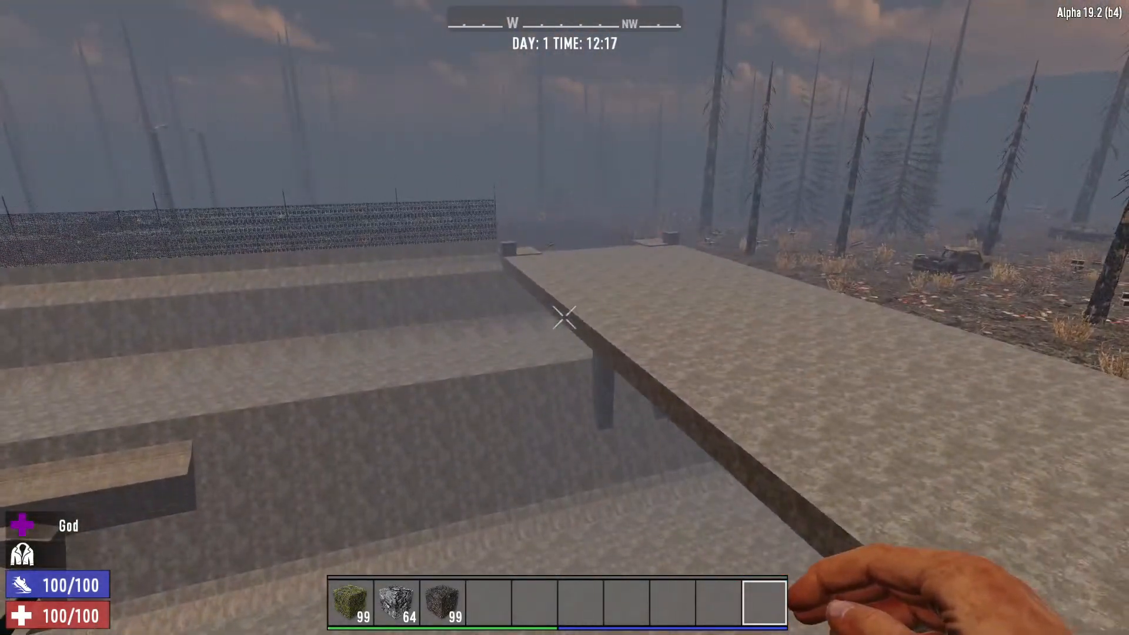
Examine on the map how the sewer tiles line up with the custom street grid, the northern main road and the eastern roads
{"action": "key", "text": "m"}
{"action": "scroll", "coordinate": [724, 318], "scroll_direction": "down", "scroll_amount": 2}
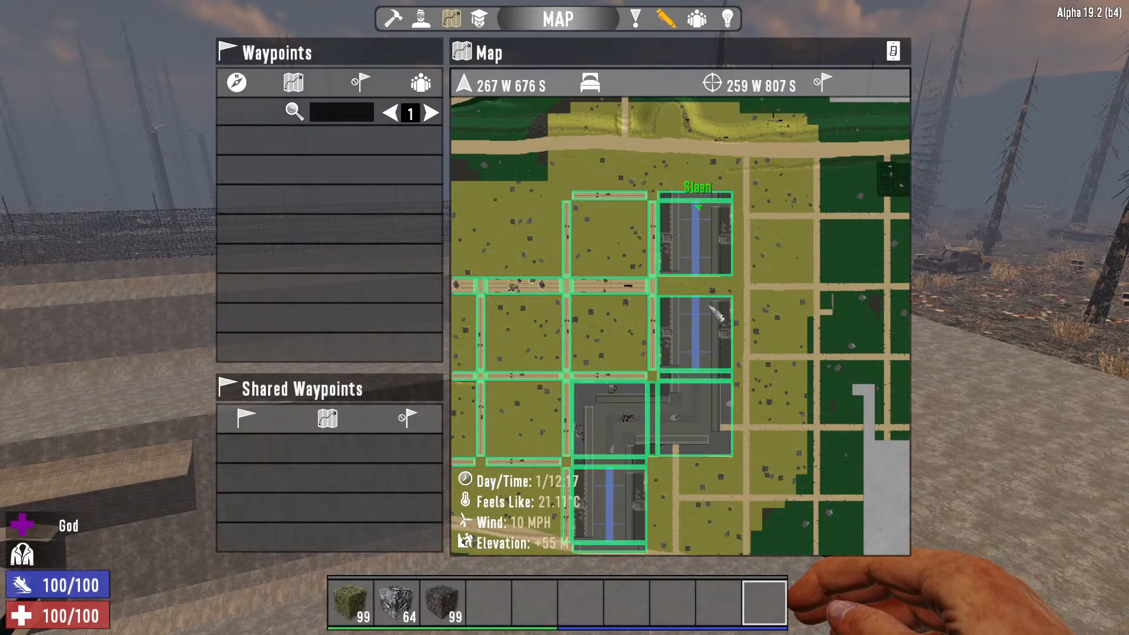
{"action": "left_click_drag", "start_coordinate": [756, 436], "coordinate": [712, 276]}
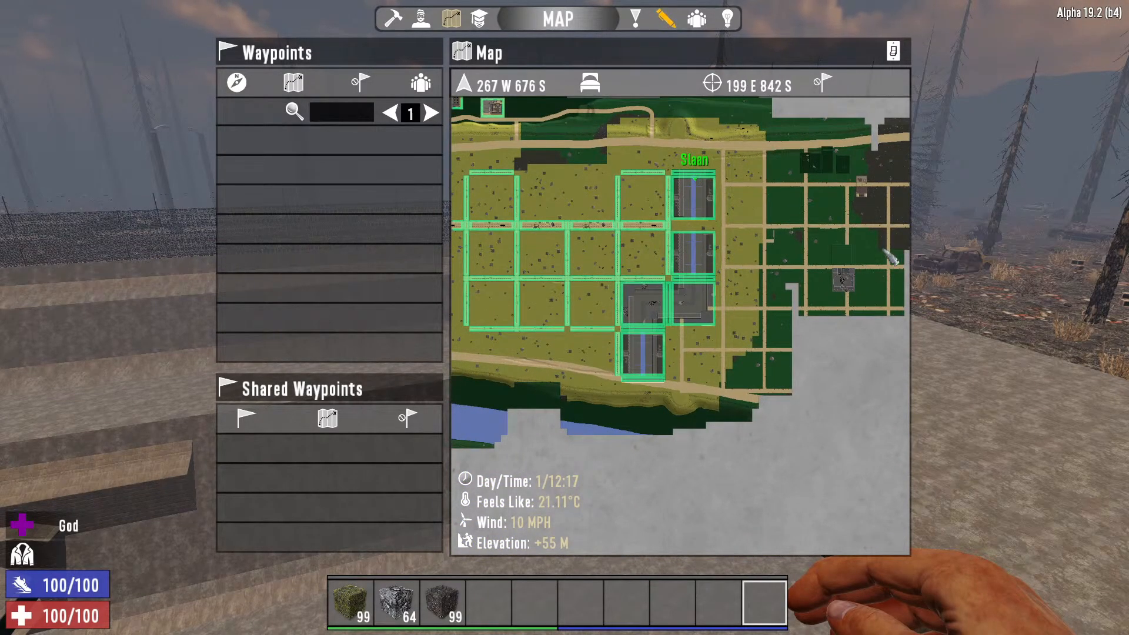
{"action": "left_click_drag", "start_coordinate": [456, 261], "coordinate": [646, 262]}
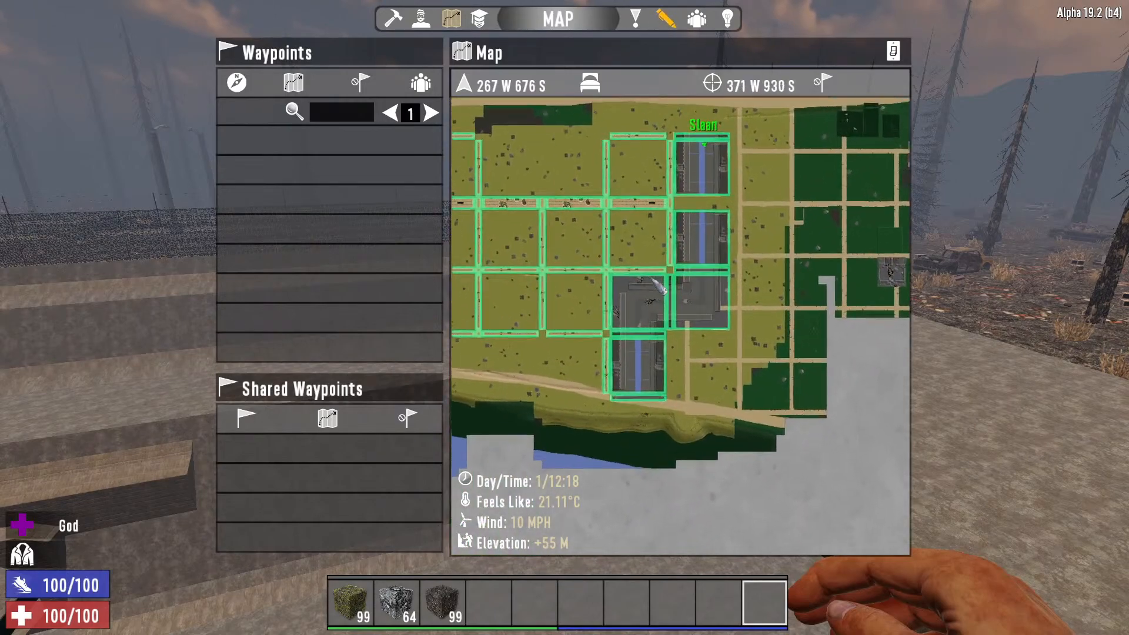
{"action": "scroll", "coordinate": [735, 270], "scroll_direction": "up", "scroll_amount": 2}
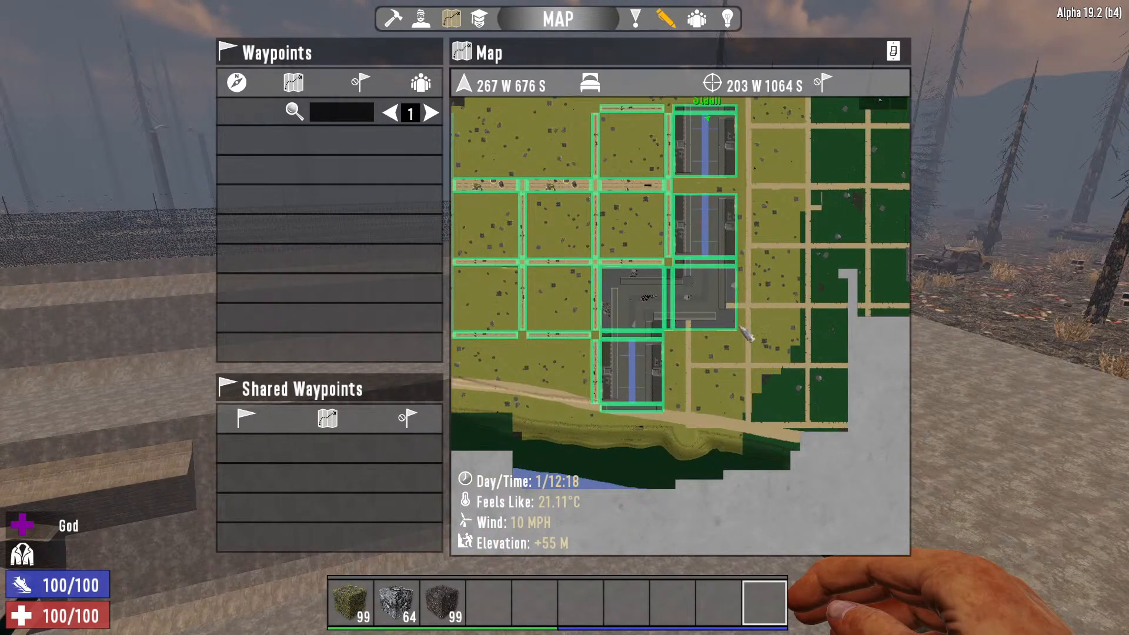
{"action": "scroll", "coordinate": [680, 291], "scroll_direction": "down", "scroll_amount": 2}
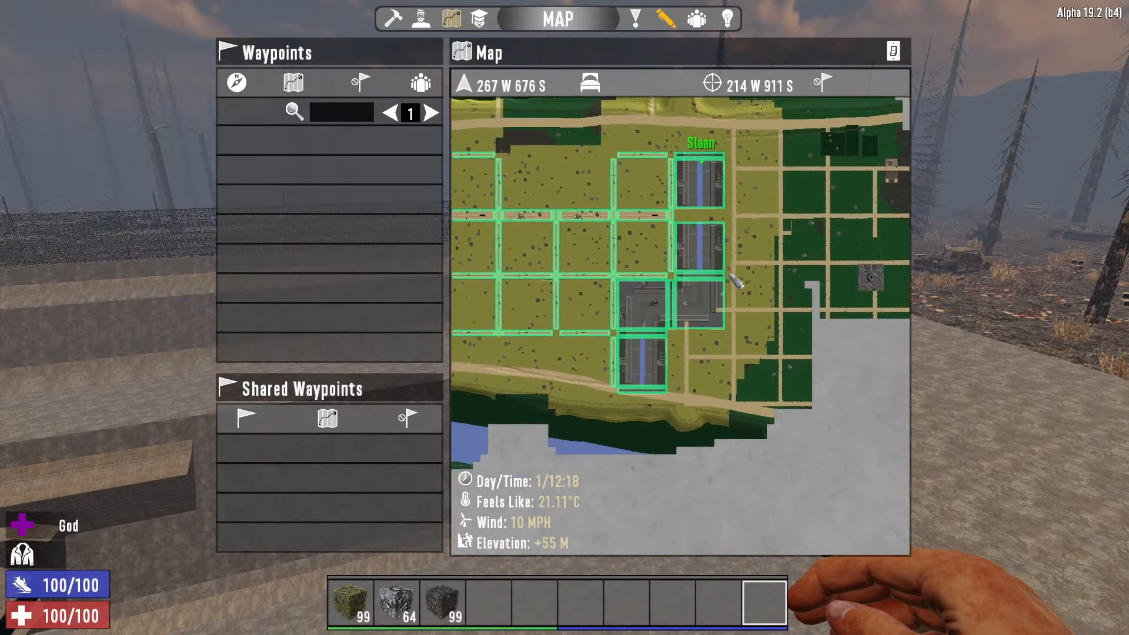
{"action": "scroll", "coordinate": [734, 286], "scroll_direction": "down", "scroll_amount": 1}
{"action": "scroll", "coordinate": [717, 291], "scroll_direction": "up", "scroll_amount": 1}
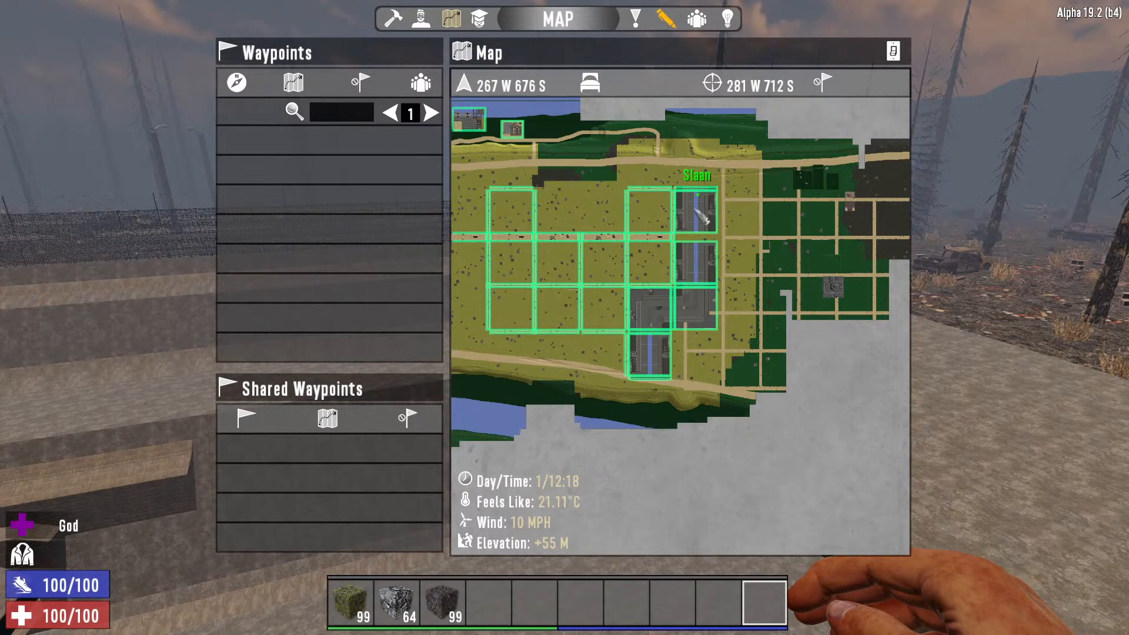
{"action": "left_click_drag", "start_coordinate": [705, 181], "coordinate": [693, 200]}
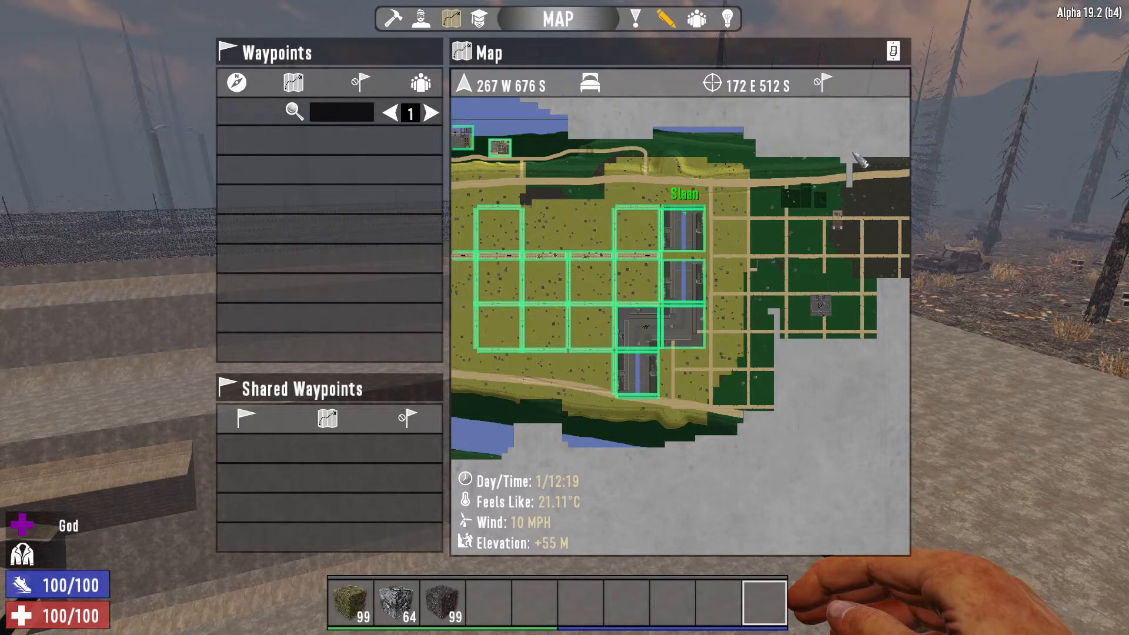
{"action": "key", "text": "m"}
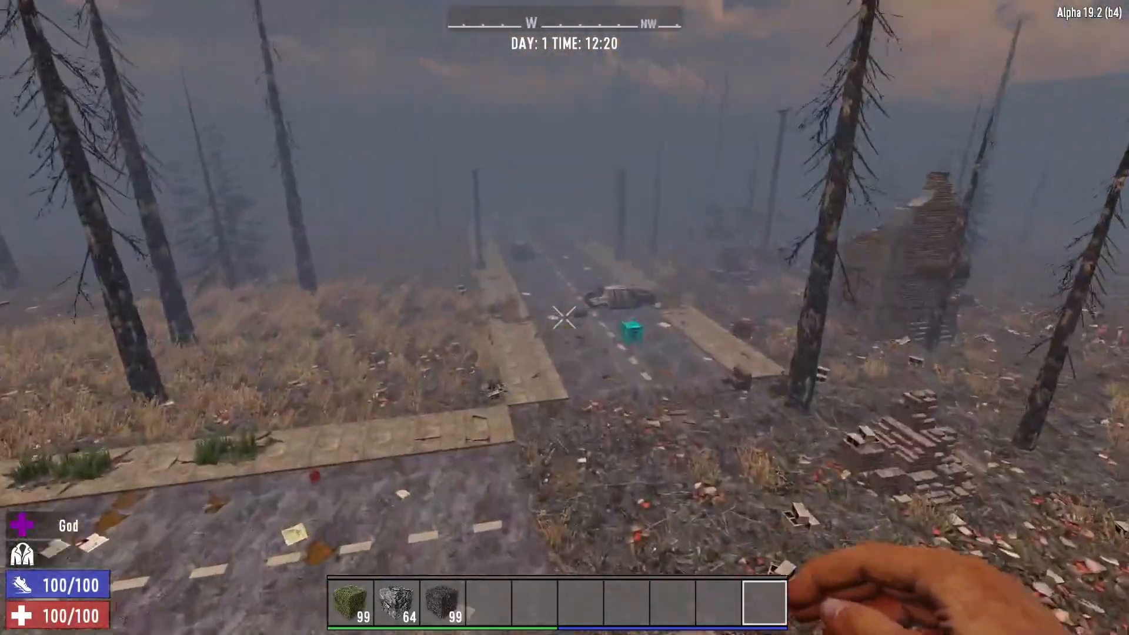
Fly west along the street, drop into the underground sewer beneath it, and rise back above the road
{"action": "key", "text": "w"}
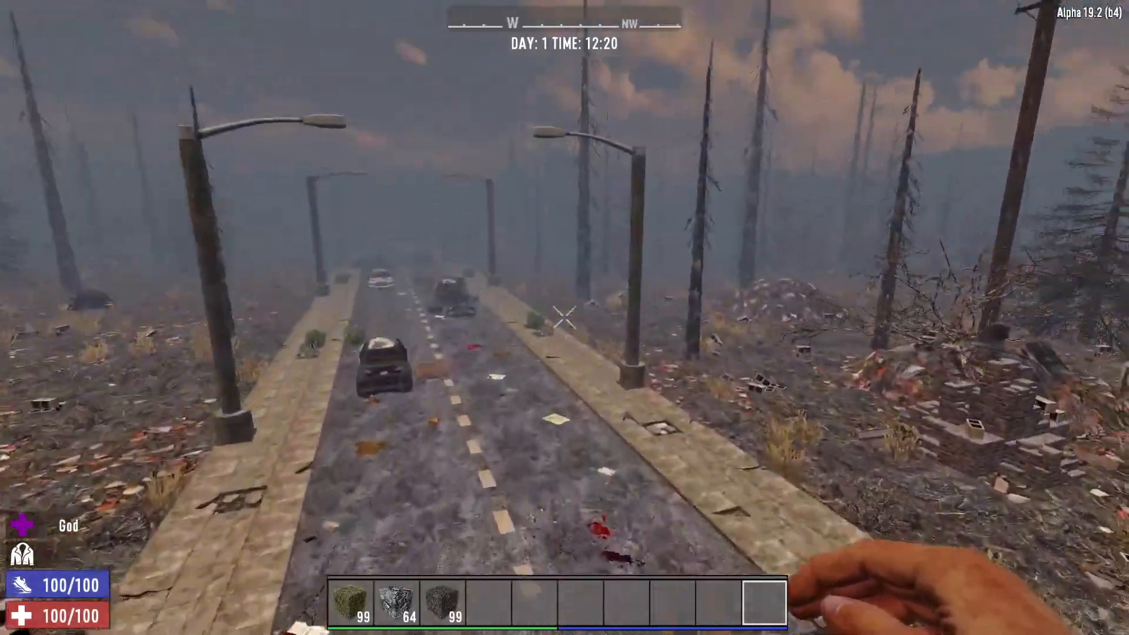
{"action": "key", "text": "w"}
{"action": "key", "text": "c"}
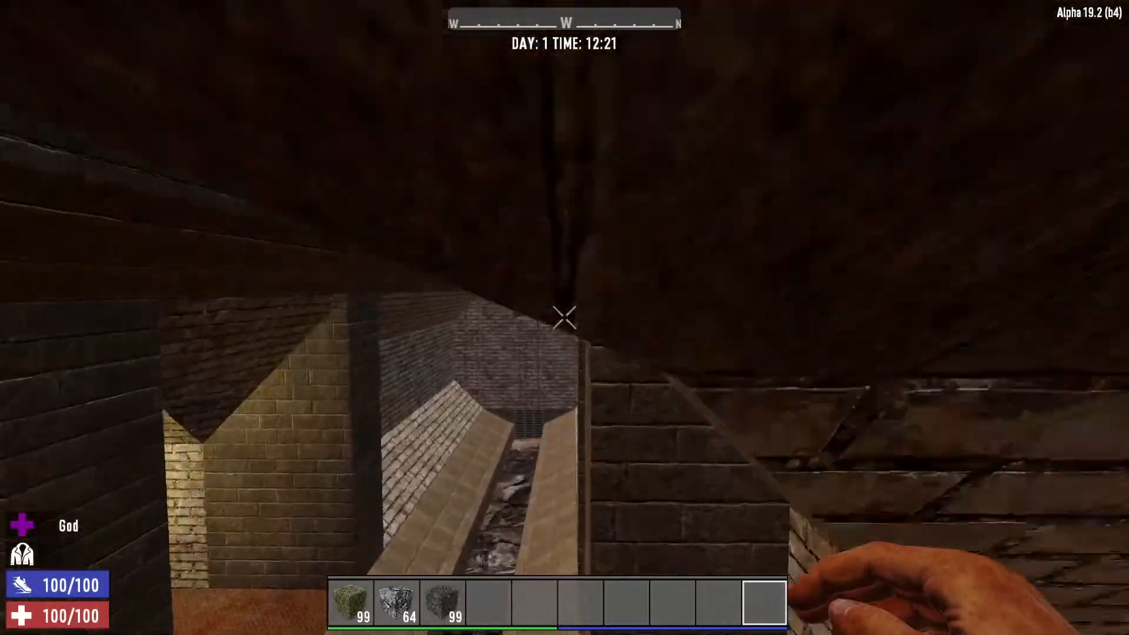
{"action": "key", "text": "space"}
{"action": "key", "text": "space"}
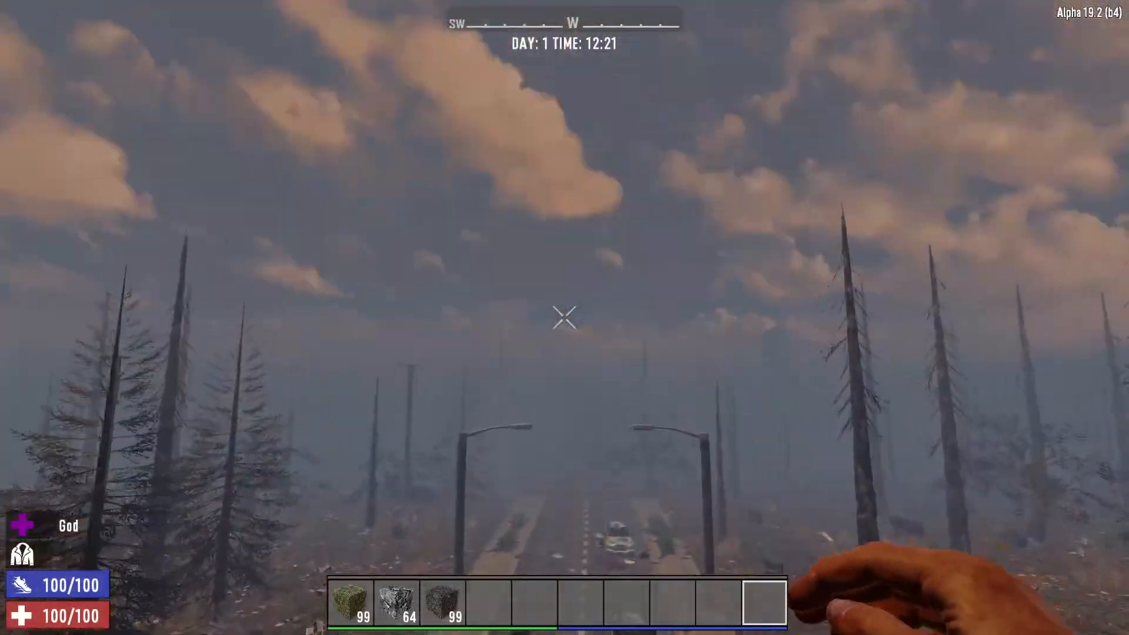
{"action": "key", "text": "c"}
Review on the map the street blocks west of the sewer tiles, out to the north-south bridge road
{"action": "key", "text": "m"}
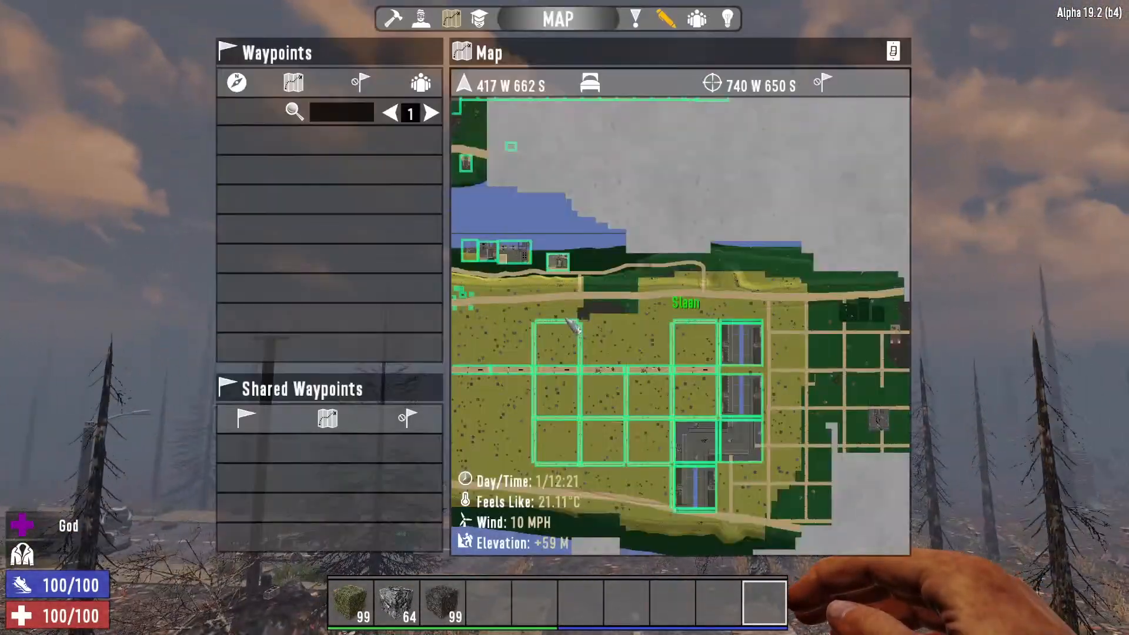
{"action": "scroll", "coordinate": [719, 360], "scroll_direction": "down", "scroll_amount": 3}
{"action": "scroll", "coordinate": [637, 264], "scroll_direction": "up", "scroll_amount": 3}
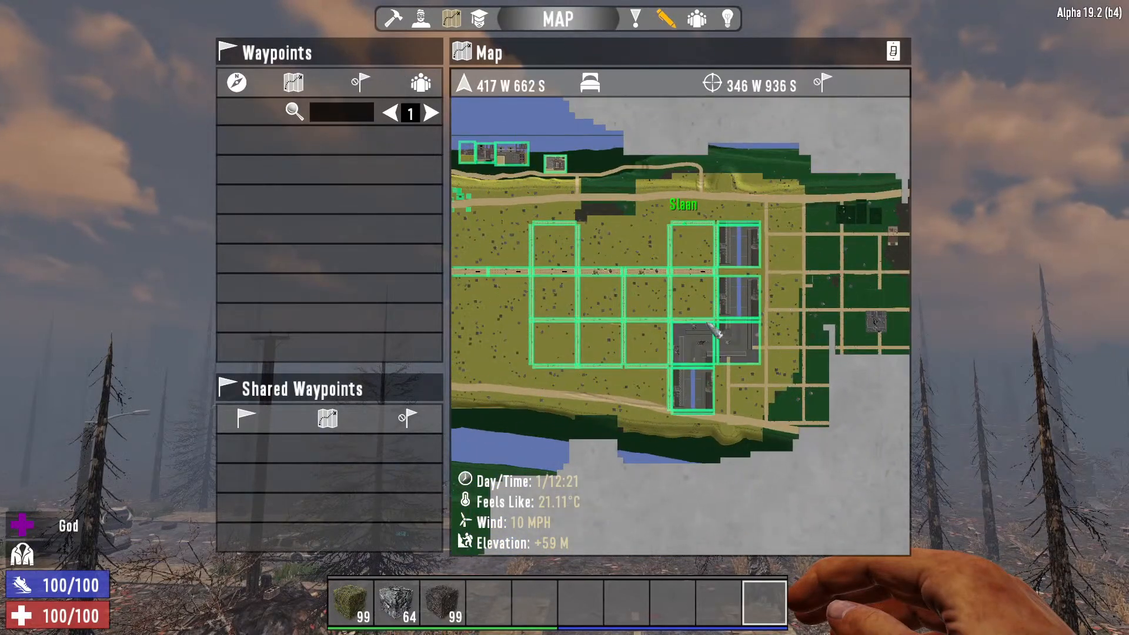
{"action": "scroll", "coordinate": [622, 343], "scroll_direction": "down", "scroll_amount": 2}
{"action": "scroll", "coordinate": [681, 294], "scroll_direction": "up", "scroll_amount": 2}
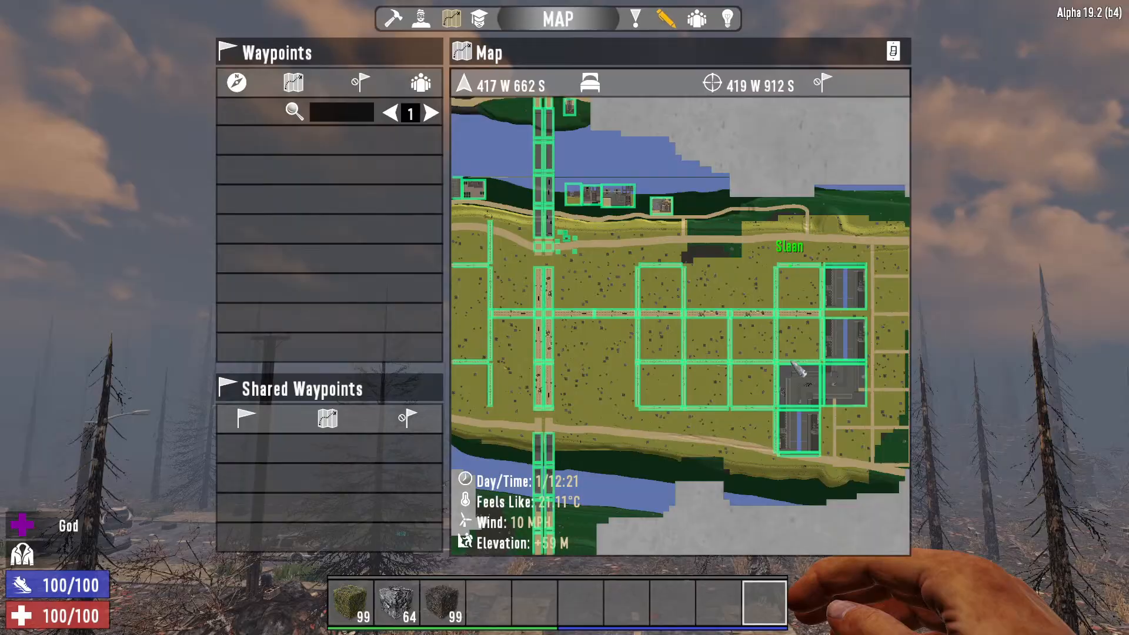
{"action": "key", "text": "m"}
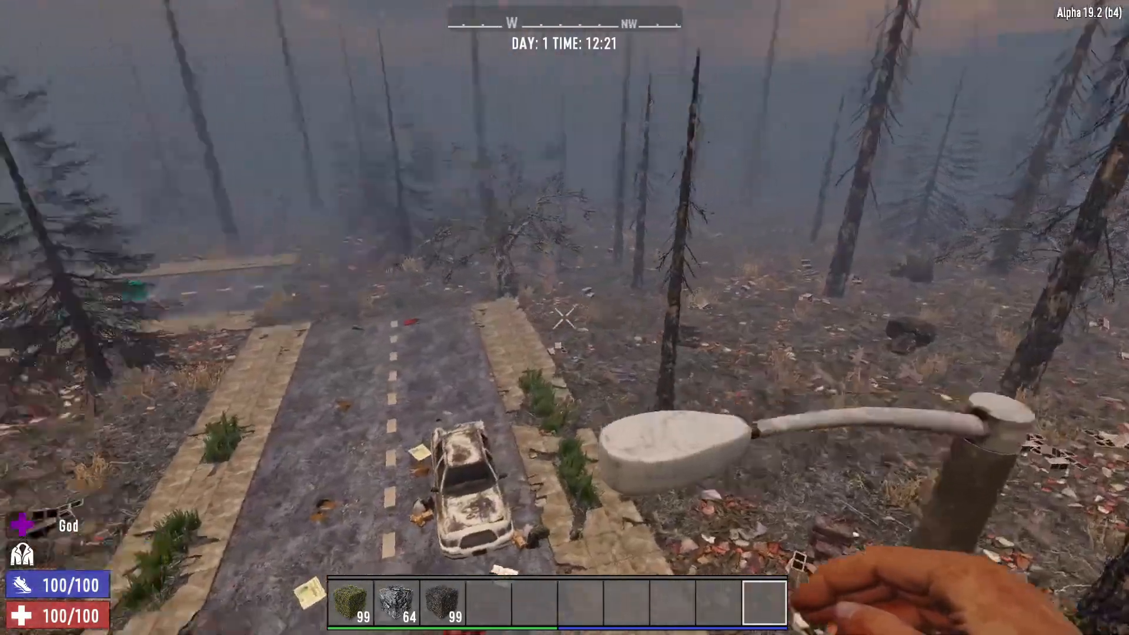
Inspect the side street's open northern end with its cyan marker block, and follow the street south to the large intersection
{"action": "key", "text": "w"}
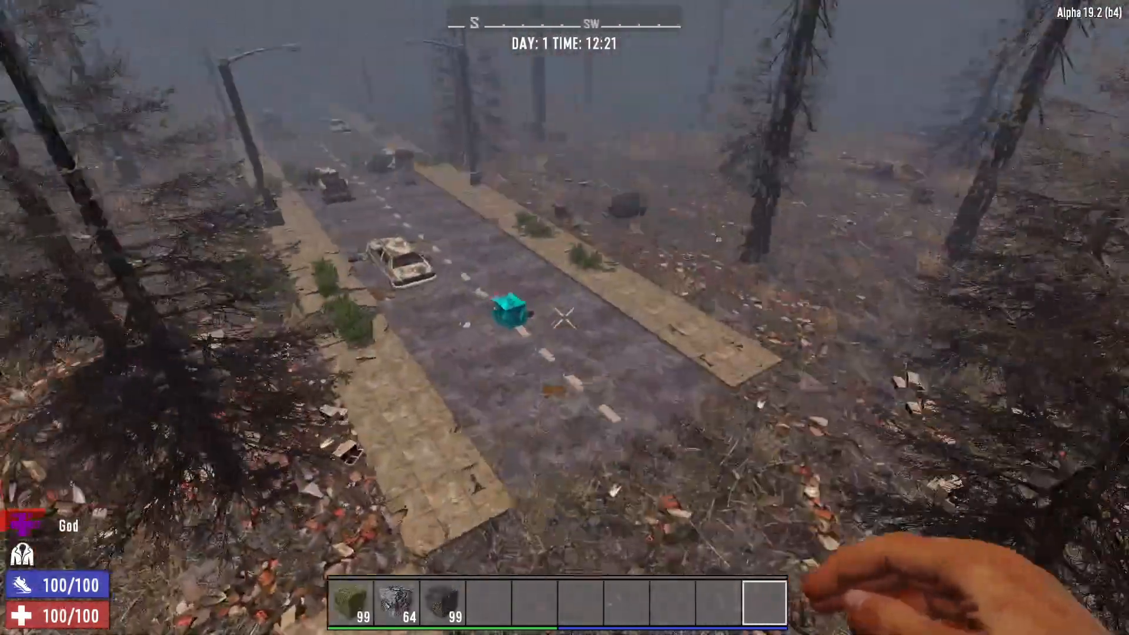
{"action": "key", "text": "w"}
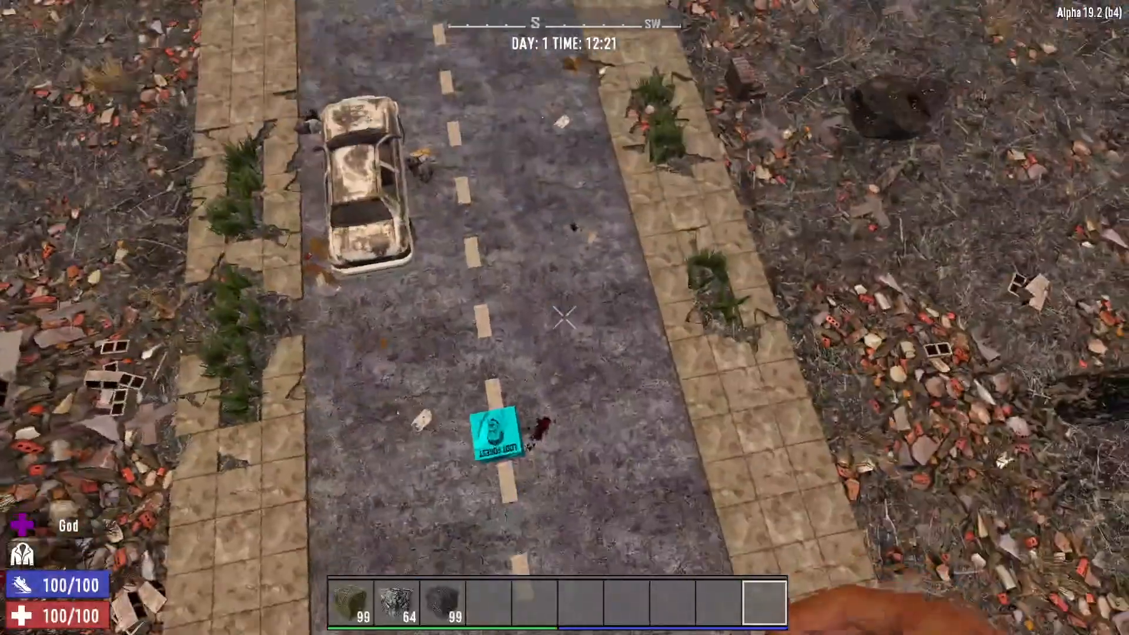
{"action": "key", "text": "space"}
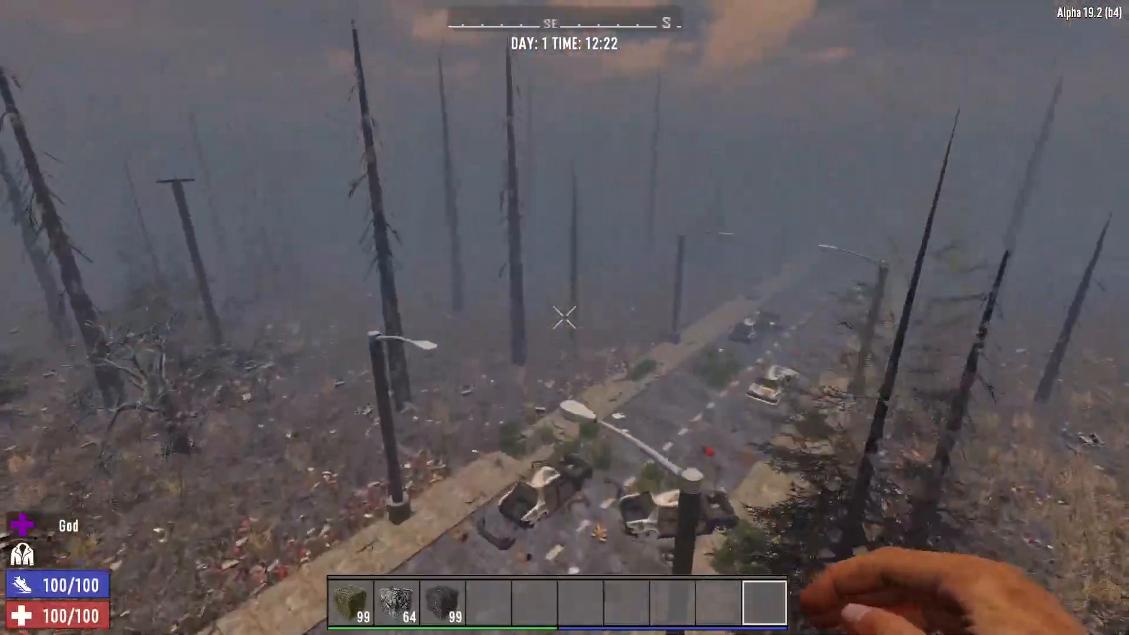
{"action": "key", "text": "w"}
{"action": "key", "text": "w"}
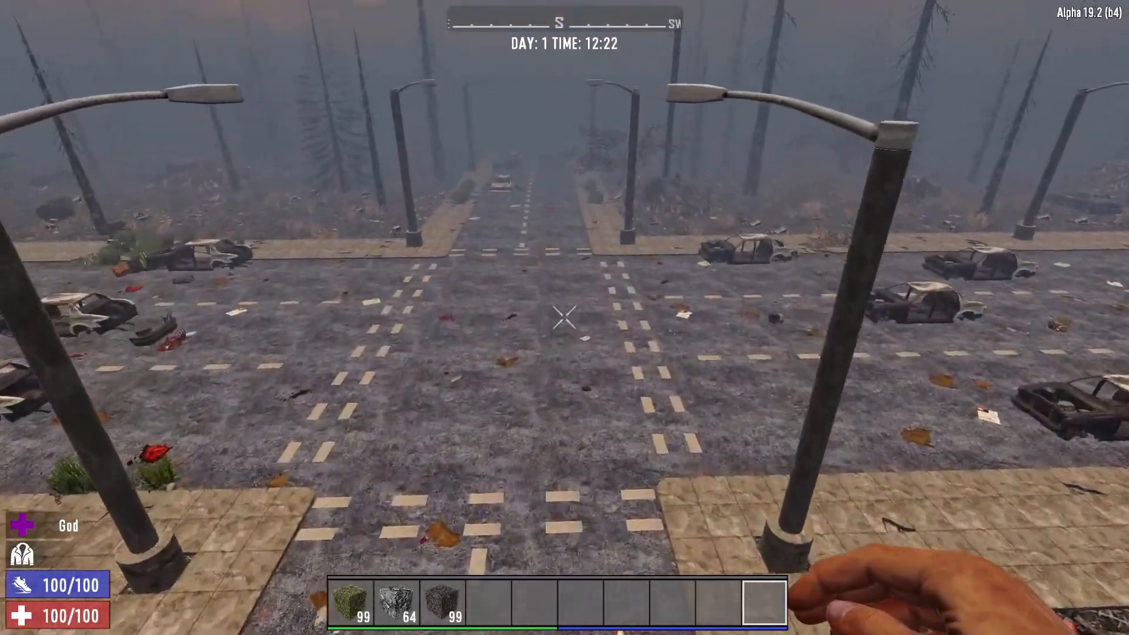
{"action": "left_click", "coordinate": [564, 317]}
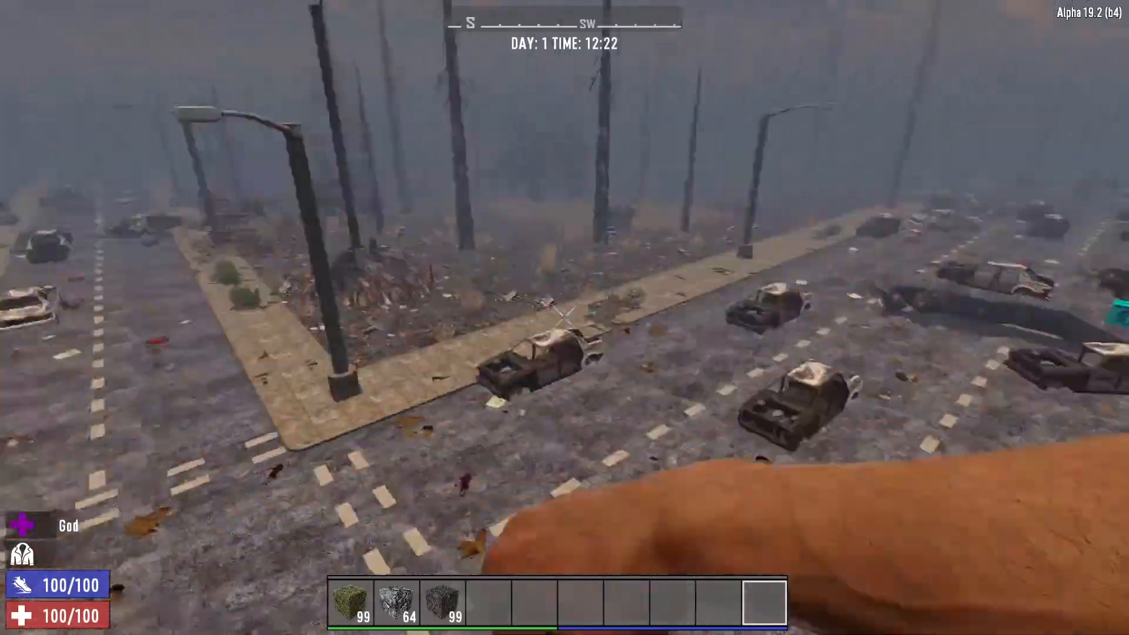
Inspect the tiled walkways, pipes and pillars of the underground sewer beneath the main road, and return to the intersection above
{"action": "key", "text": "w"}
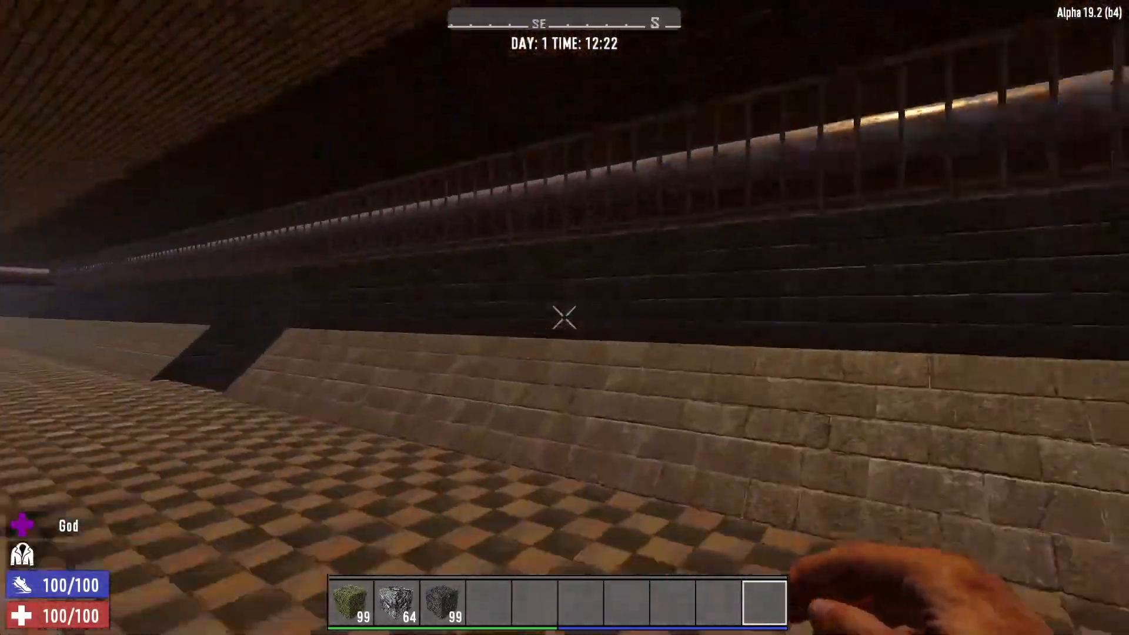
{"action": "key", "text": "w"}
{"action": "key", "text": "space"}
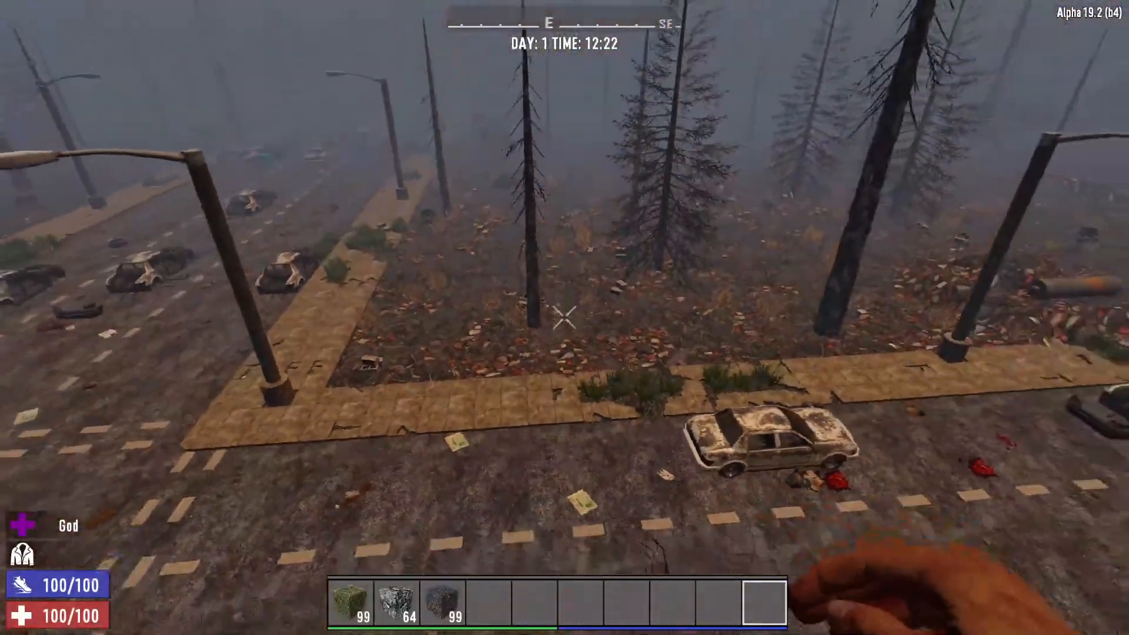
{"action": "key", "text": "w"}
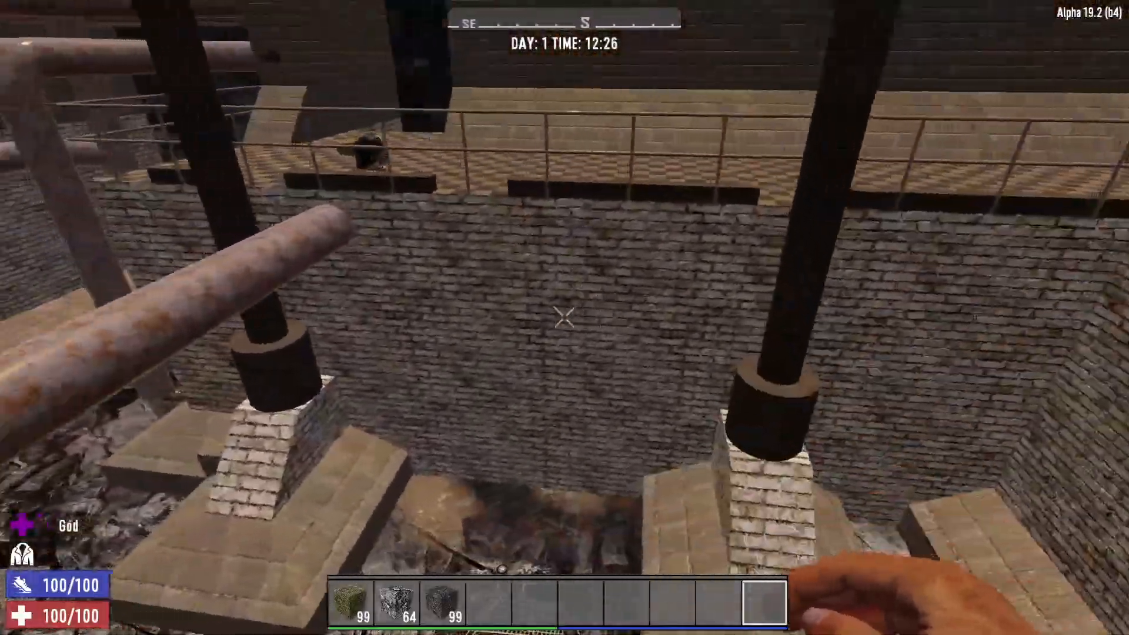
{"action": "key", "text": "w"}
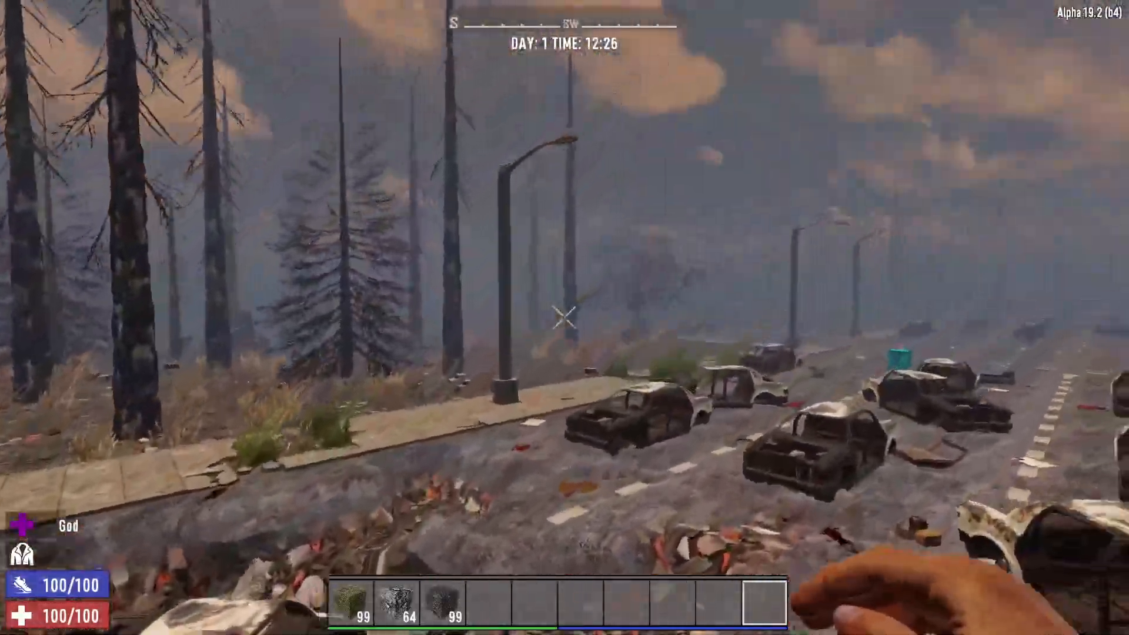
{"action": "mouse_move", "coordinate": [564, 317]}
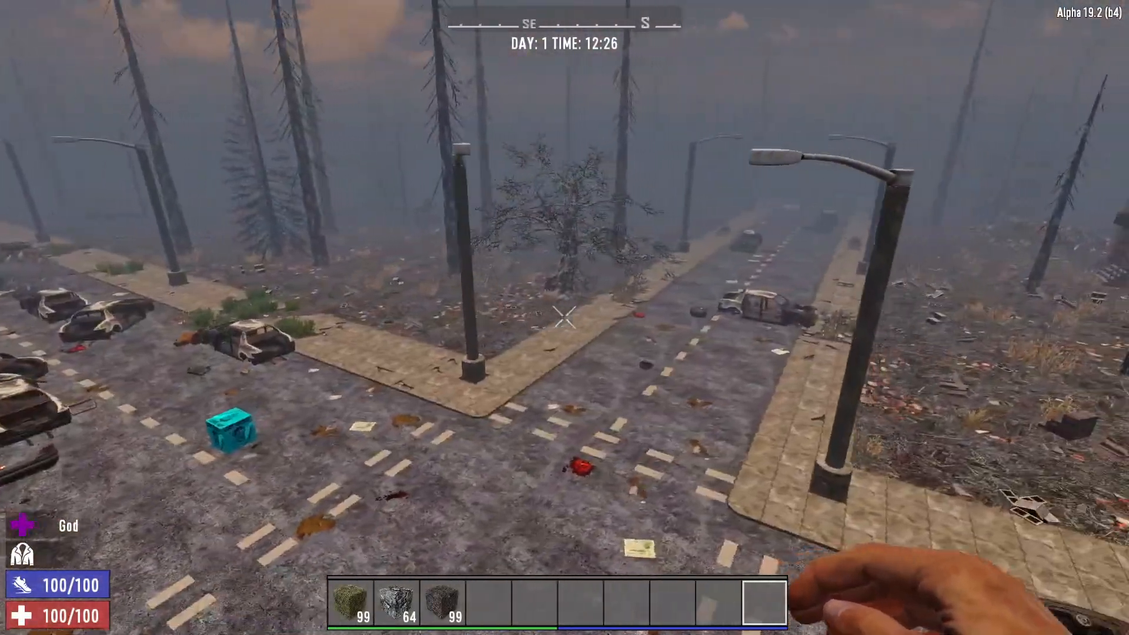
Compare the position of the intersection with the sewer tiles and the street grid on the map
{"action": "key", "text": "m"}
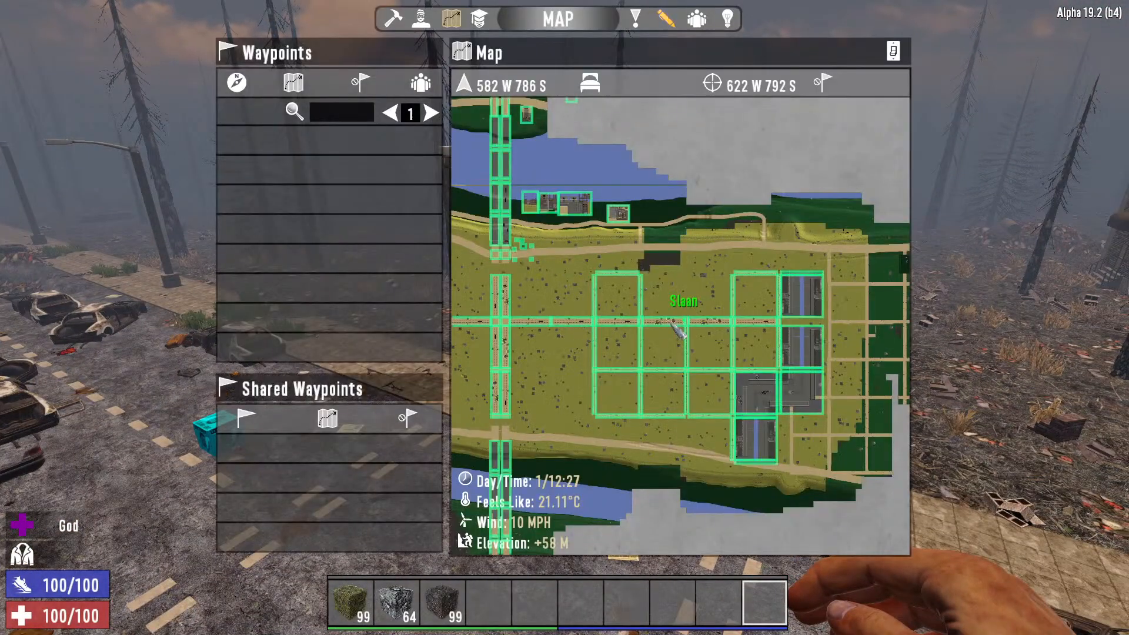
{"action": "scroll", "coordinate": [573, 262], "scroll_direction": "down", "scroll_amount": 2}
{"action": "left_click_drag", "start_coordinate": [834, 385], "coordinate": [927, 453]}
{"action": "scroll", "coordinate": [681, 317], "scroll_direction": "up", "scroll_amount": 4}
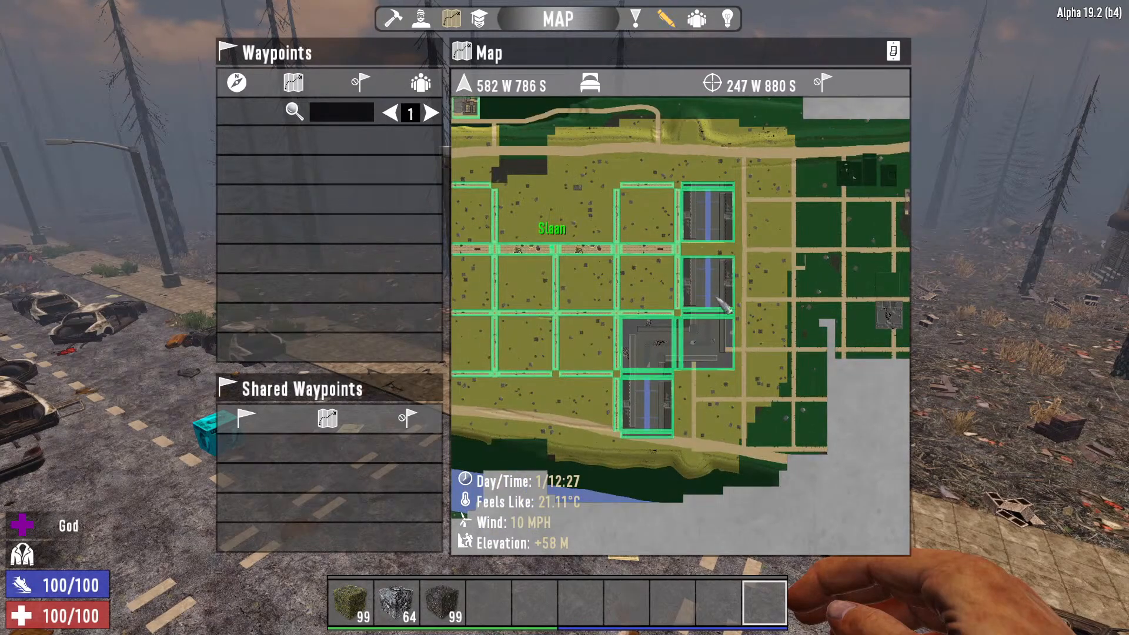
{"action": "key", "text": "m"}
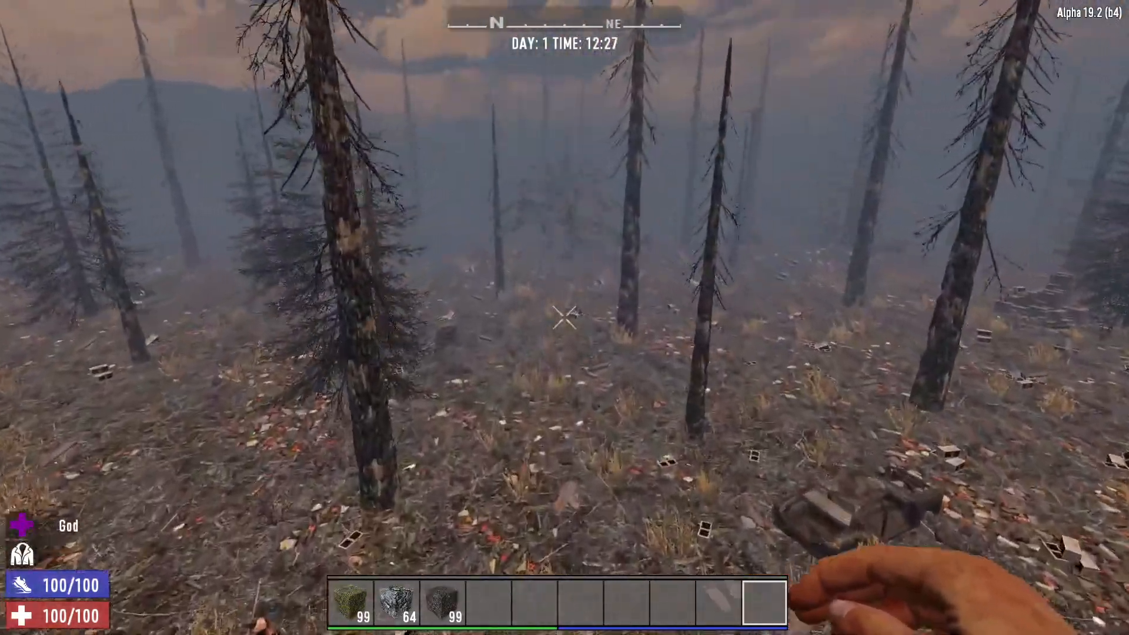
Check the sewer tiles against the street grid on the map, and inspect where the open sewer channel ends at the dirt wall
{"action": "key", "text": "m"}
{"action": "left_click_drag", "start_coordinate": [725, 310], "coordinate": [620, 371]}
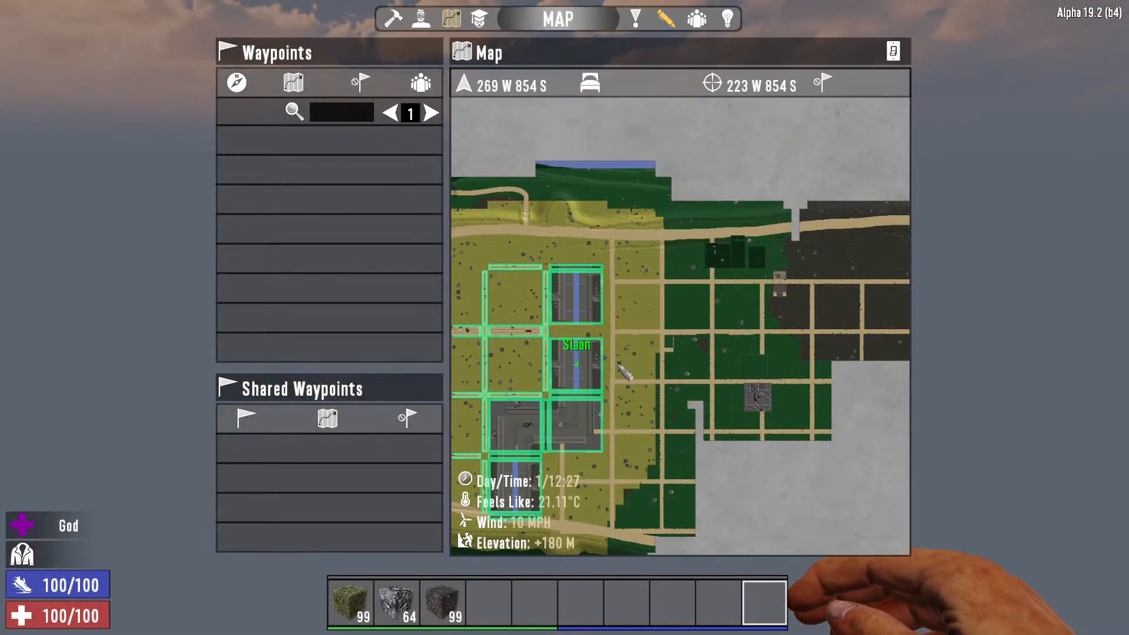
{"action": "key", "text": "m"}
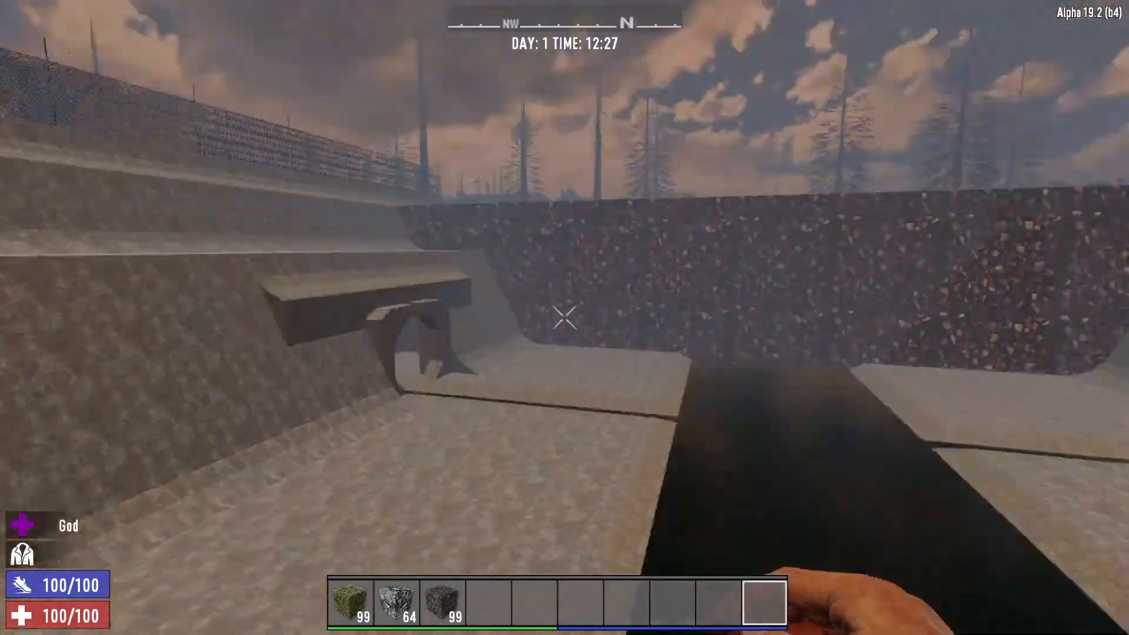
{"action": "key", "text": "space"}
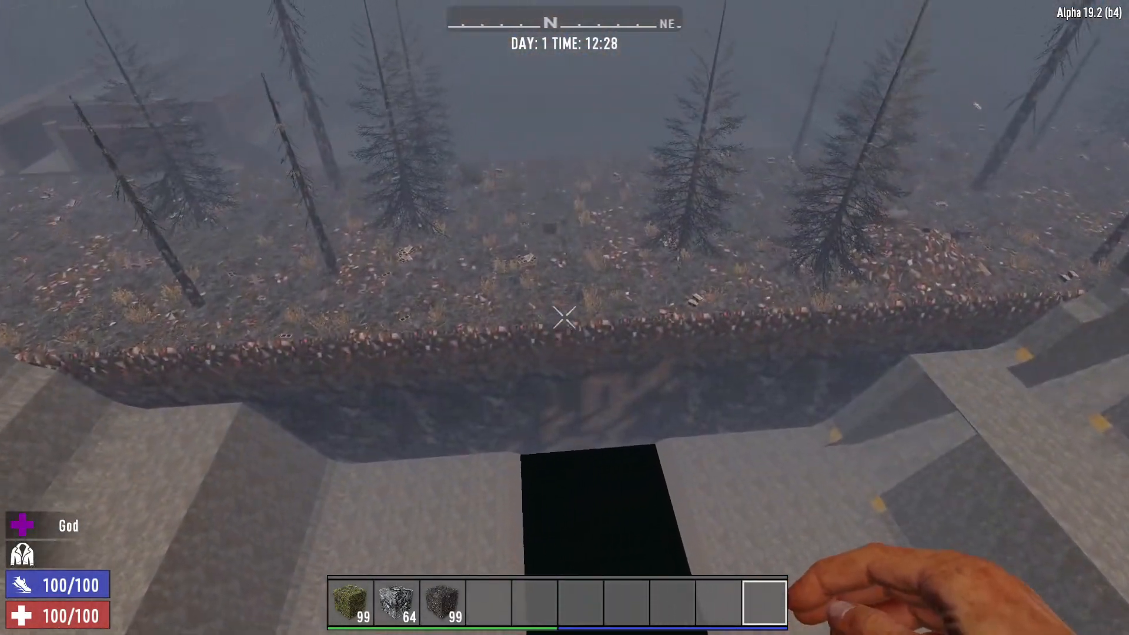
Review on the map the area north of the sewer tiles, the north-south bridge road to the west and the southern shore
{"action": "key", "text": "m"}
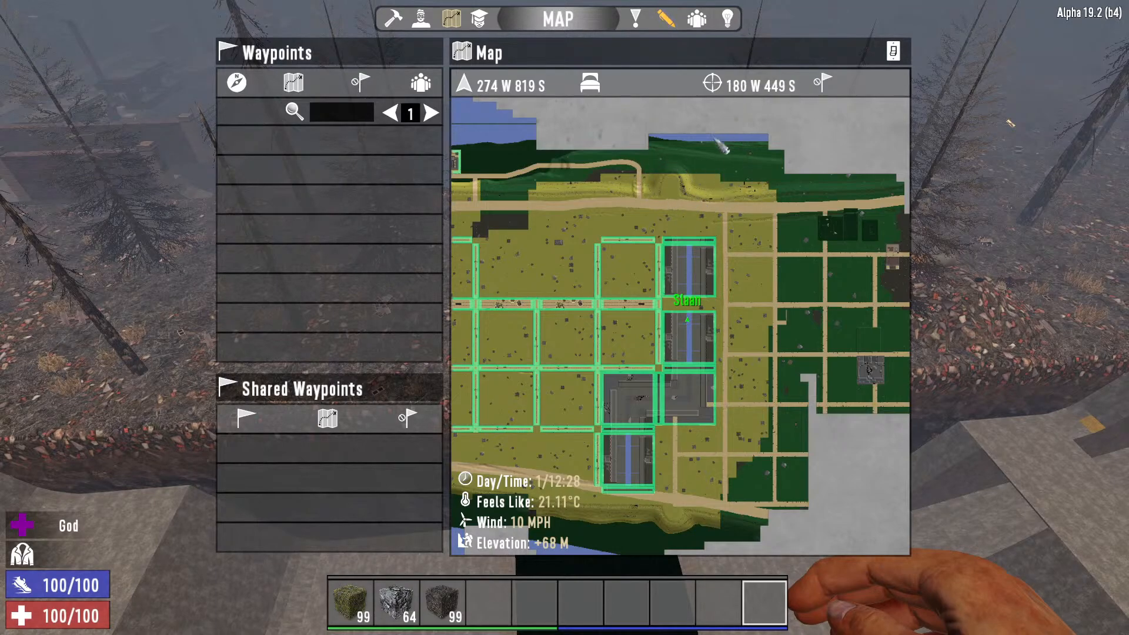
{"action": "left_click_drag", "start_coordinate": [682, 235], "coordinate": [690, 347]}
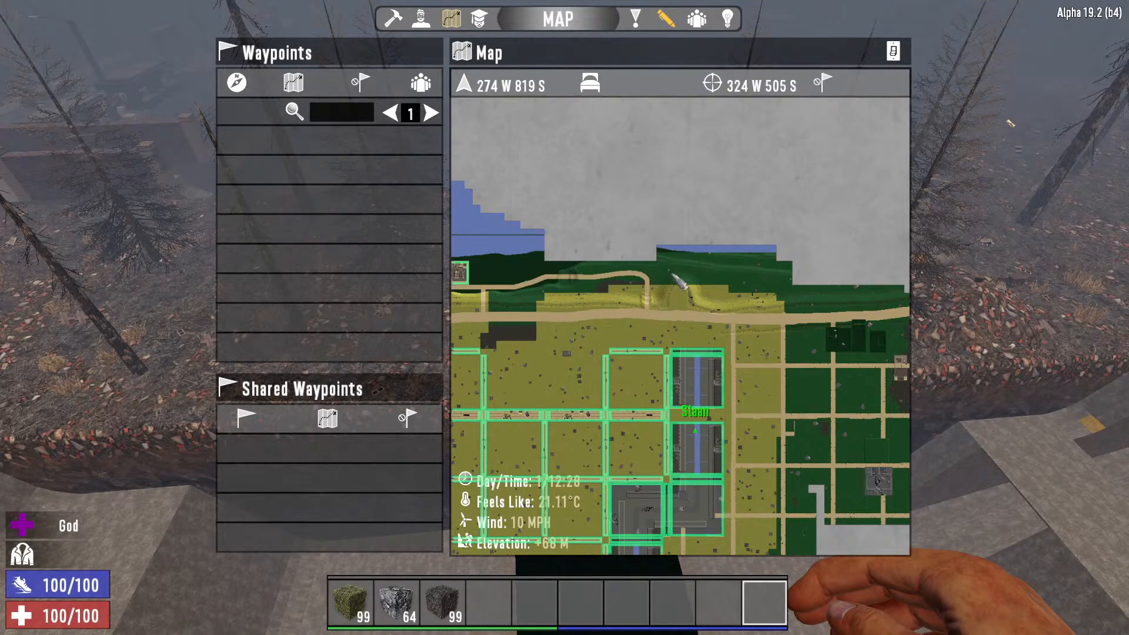
{"action": "left_click_drag", "start_coordinate": [759, 419], "coordinate": [828, 199]}
{"action": "left_click_drag", "start_coordinate": [630, 290], "coordinate": [760, 280]}
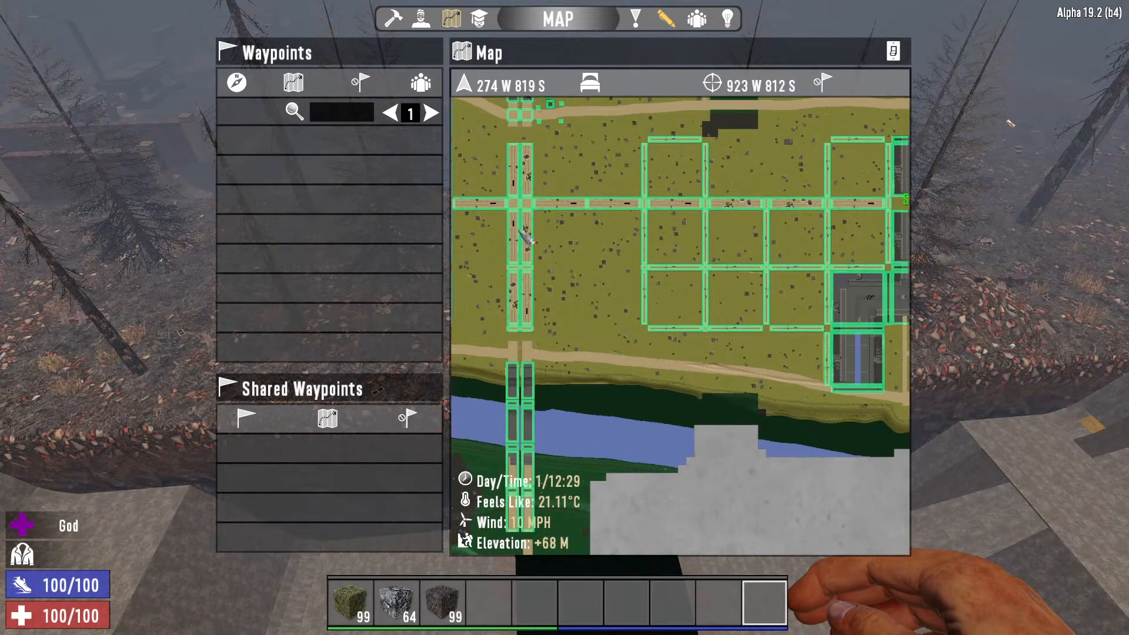
{"action": "scroll", "coordinate": [840, 305], "scroll_direction": "down", "scroll_amount": 3}
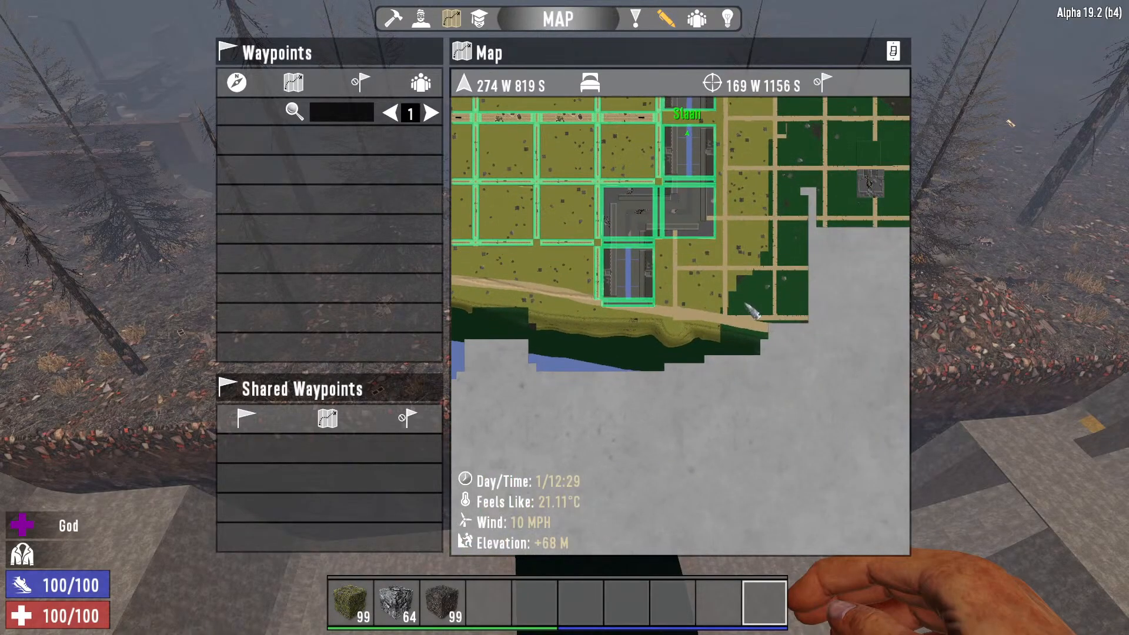
{"action": "key", "text": "m"}
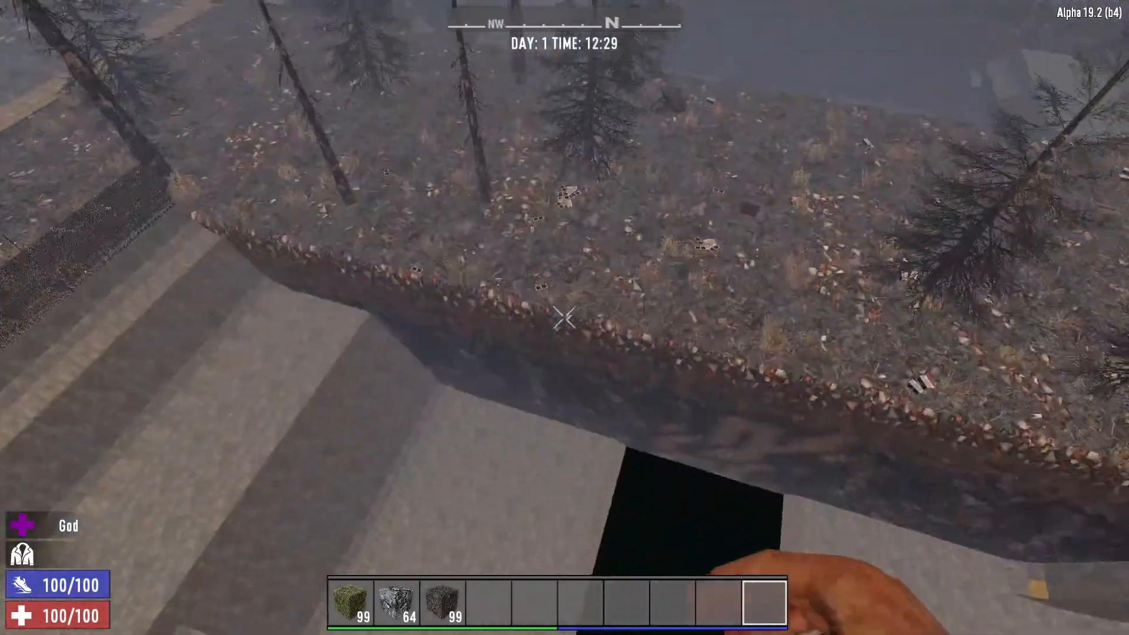
Fly across the gap to the northern sewer tile, and examine the prefab outlines and road grid on the map without overlay
{"action": "key", "text": "w"}
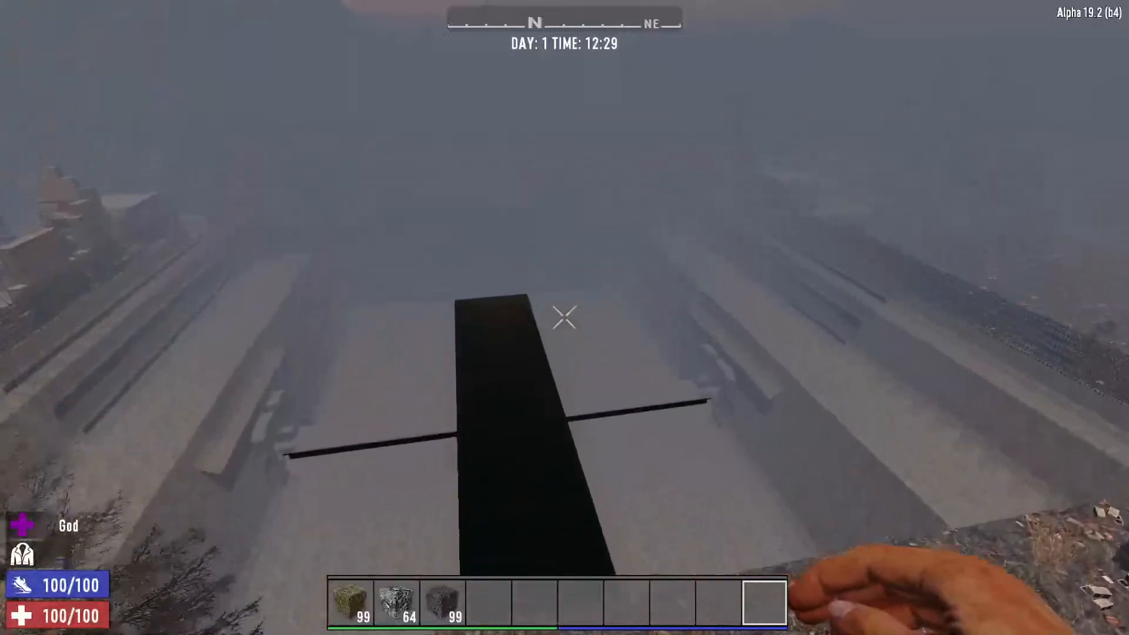
{"action": "key", "text": "m"}
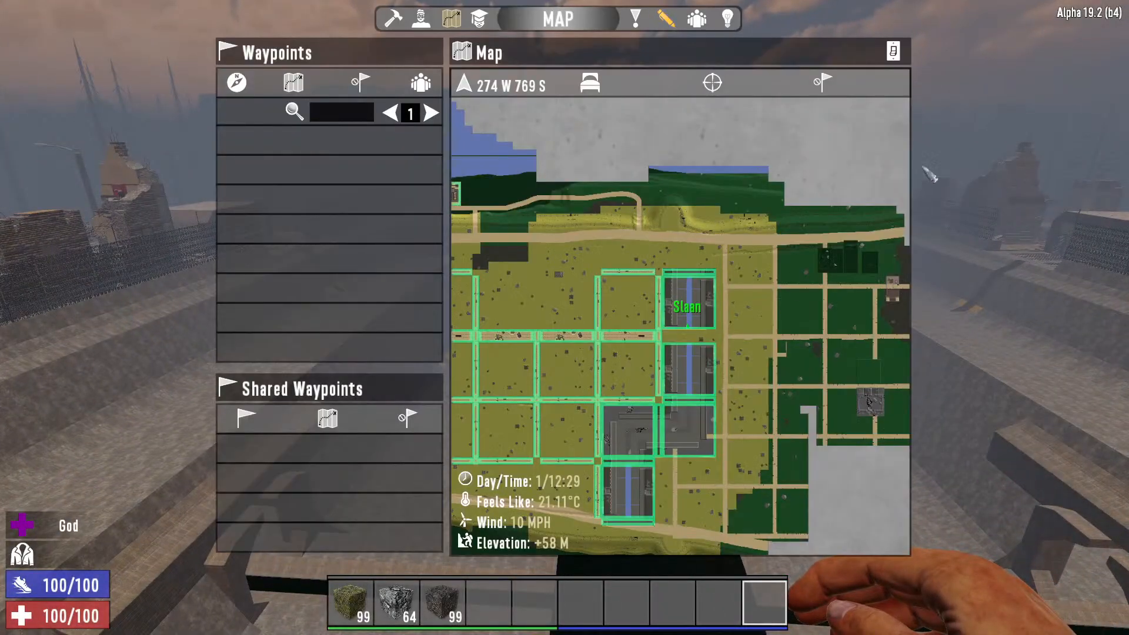
{"action": "scroll", "coordinate": [874, 315], "scroll_direction": "up", "scroll_amount": 3}
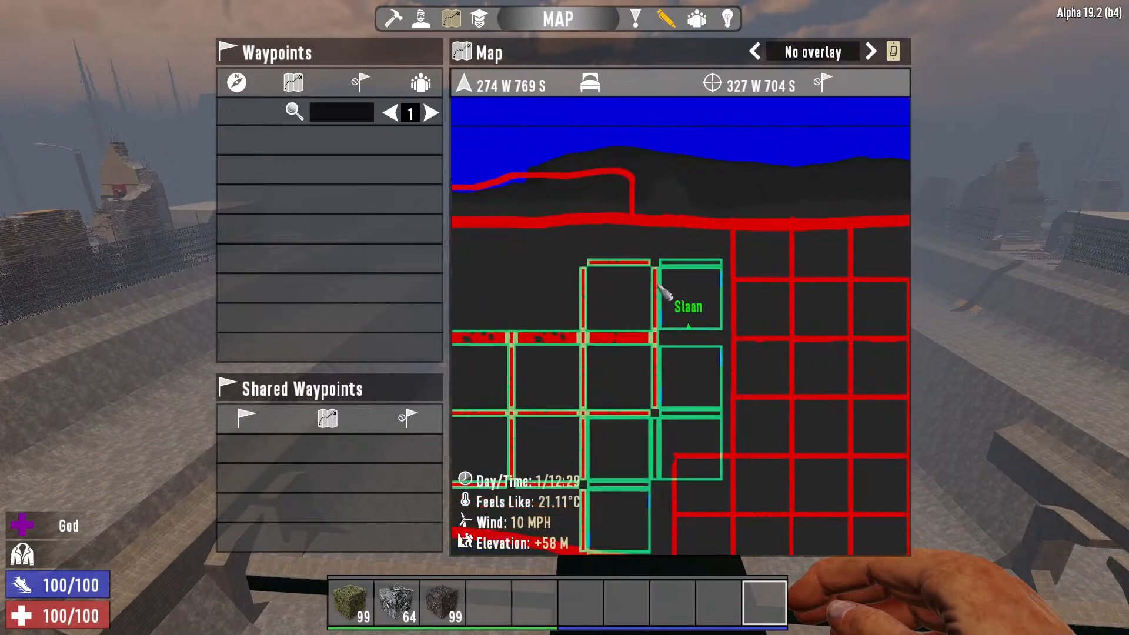
{"action": "left_click_drag", "start_coordinate": [756, 194], "coordinate": [788, 373]}
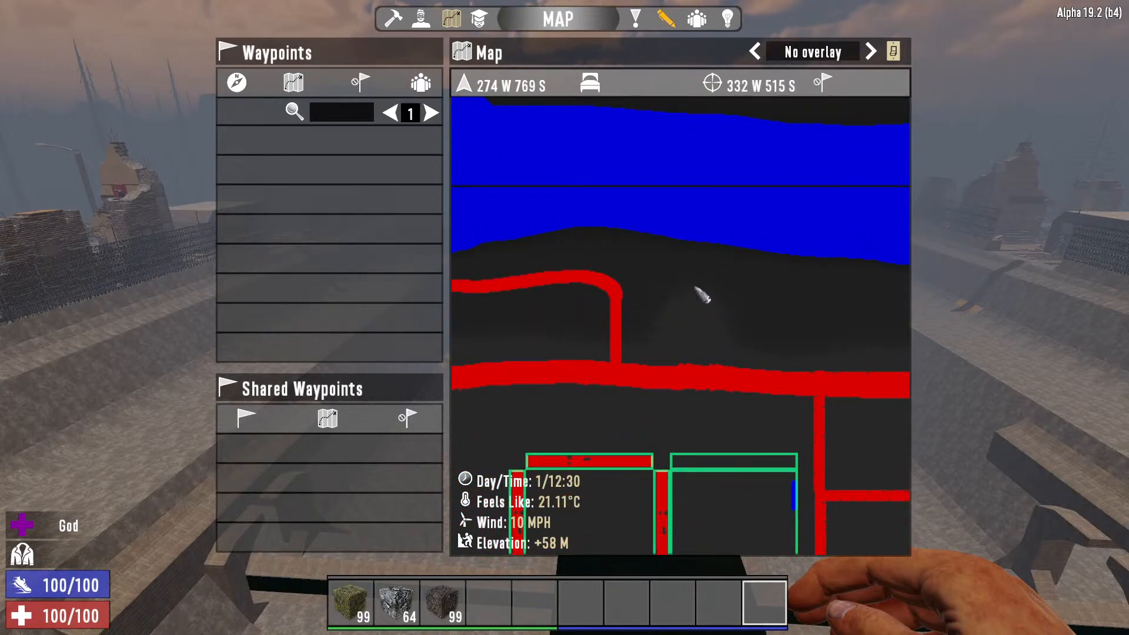
{"action": "left_click_drag", "start_coordinate": [747, 383], "coordinate": [724, 282]}
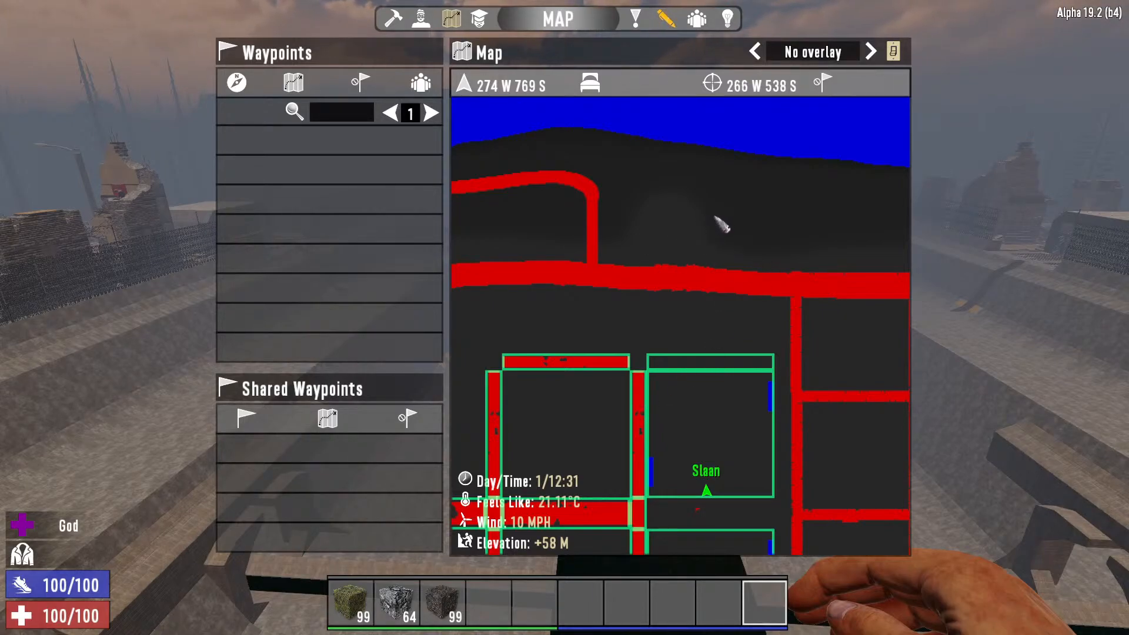
{"action": "left_click_drag", "start_coordinate": [720, 529], "coordinate": [724, 214]}
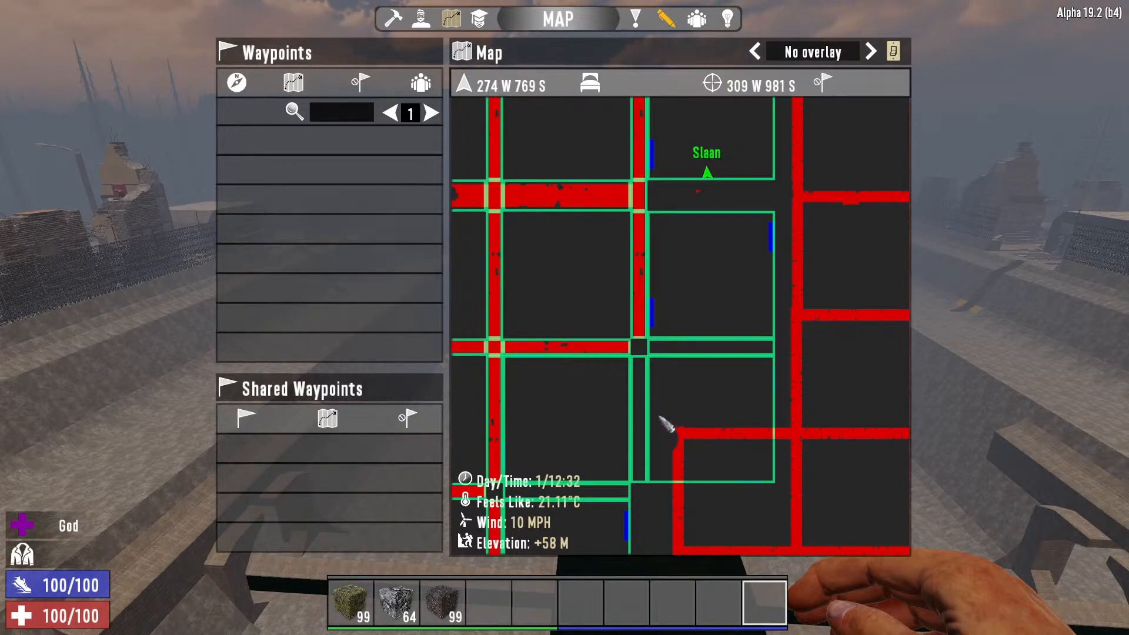
{"action": "left_click_drag", "start_coordinate": [700, 436], "coordinate": [694, 298]}
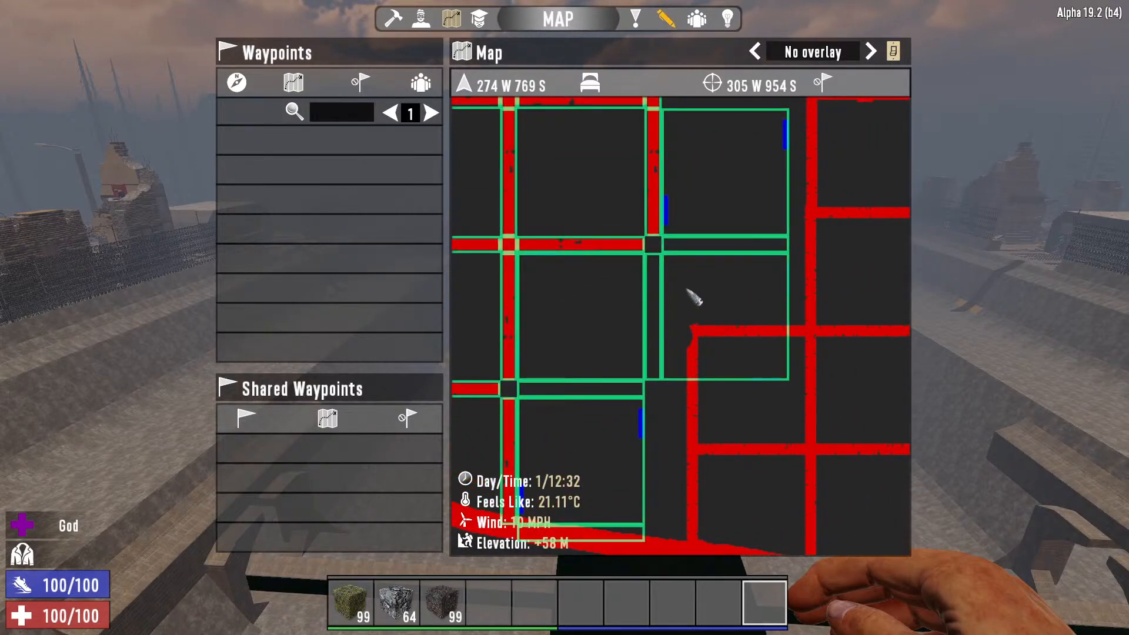
{"action": "key", "text": "m"}
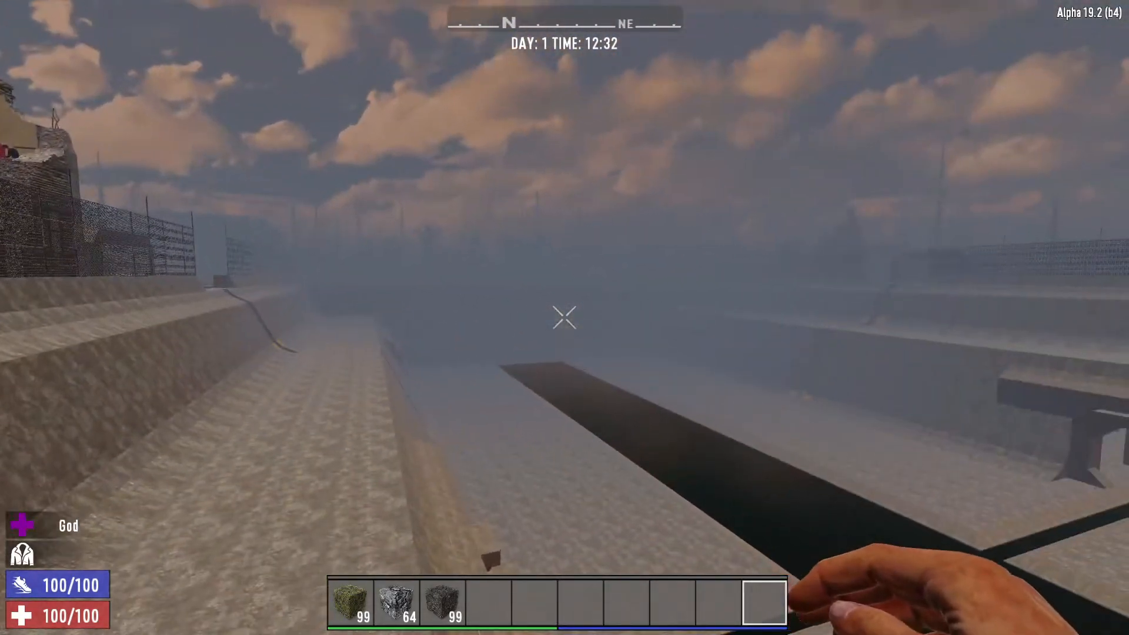
Inspect the northern sewer tile from above, and cross the earth gap southward to the ladders and ledges of the neighbouring channel
{"action": "key", "text": "space"}
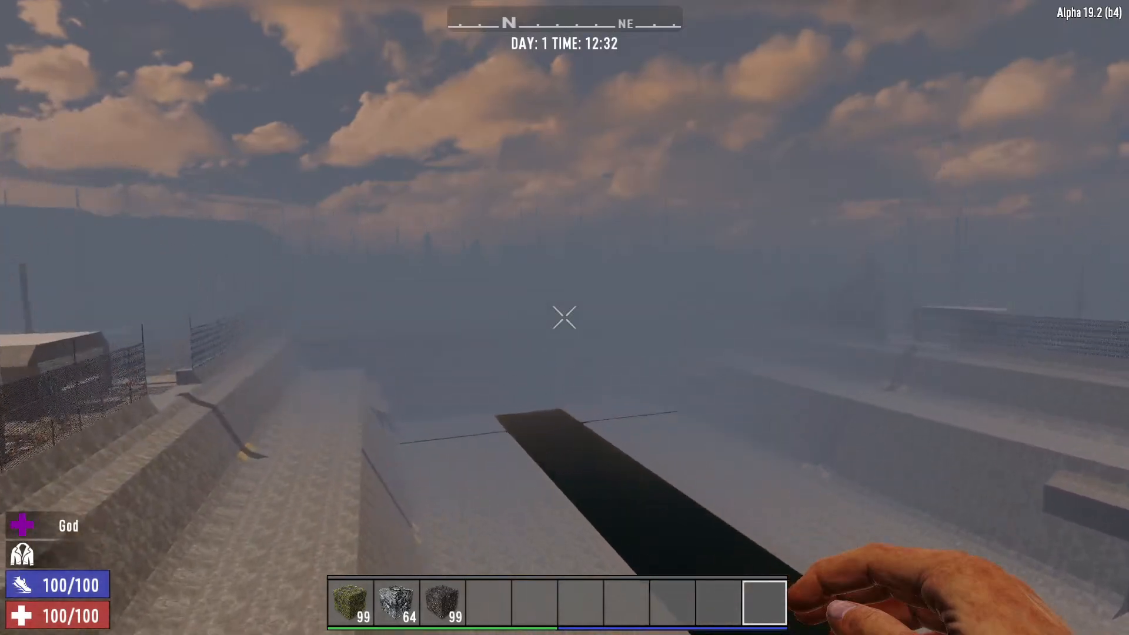
{"action": "key", "text": "c"}
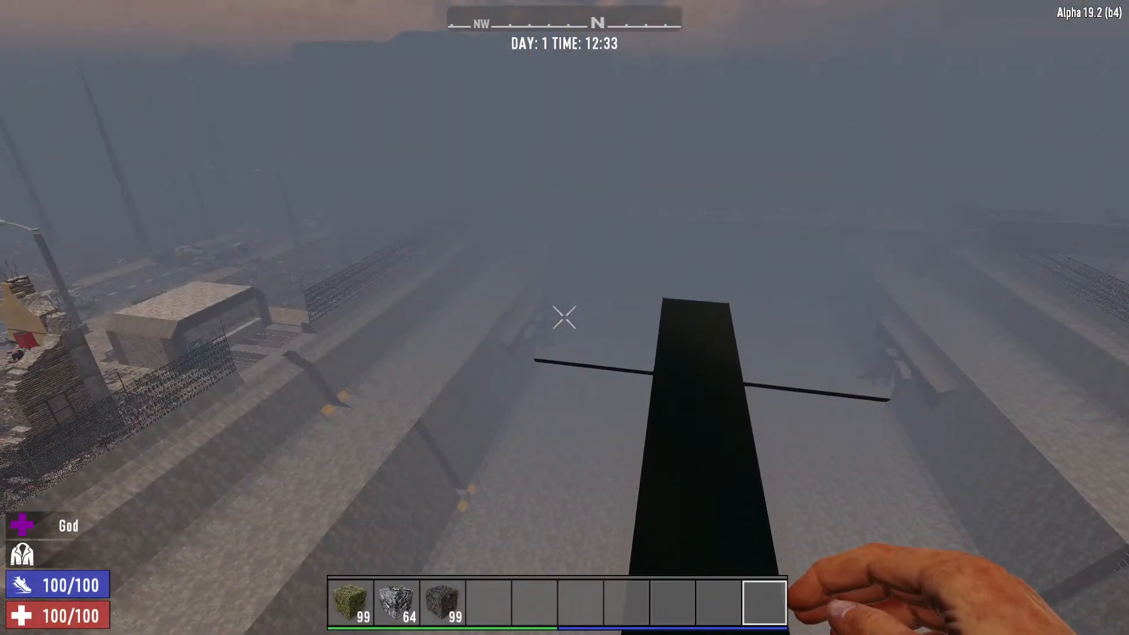
{"action": "key", "text": "Escape"}
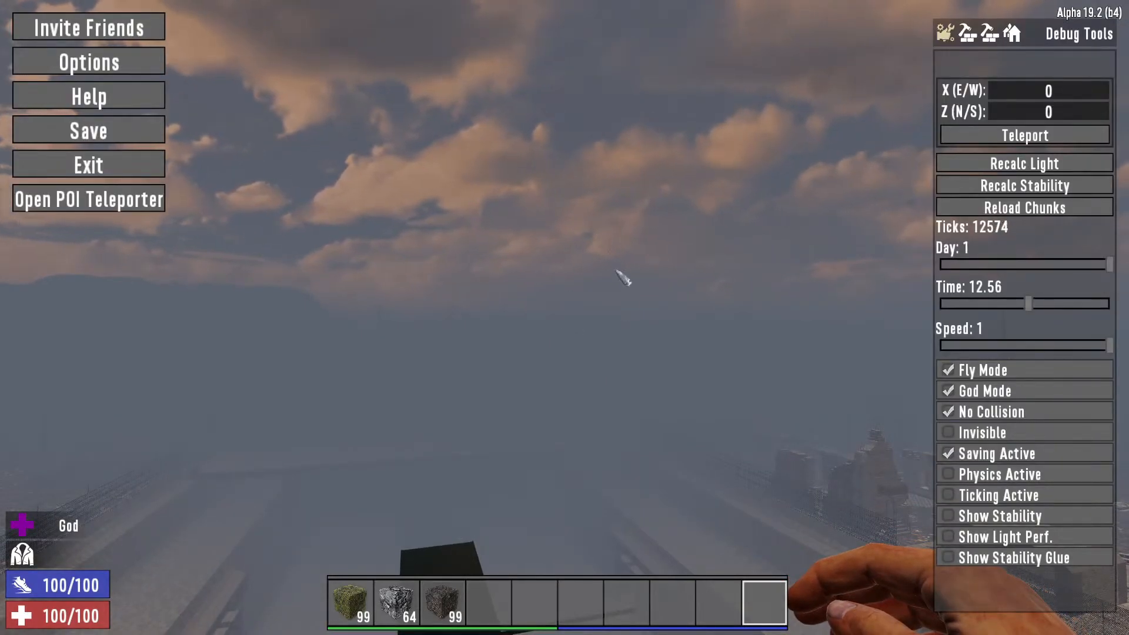
{"action": "key", "text": "Escape"}
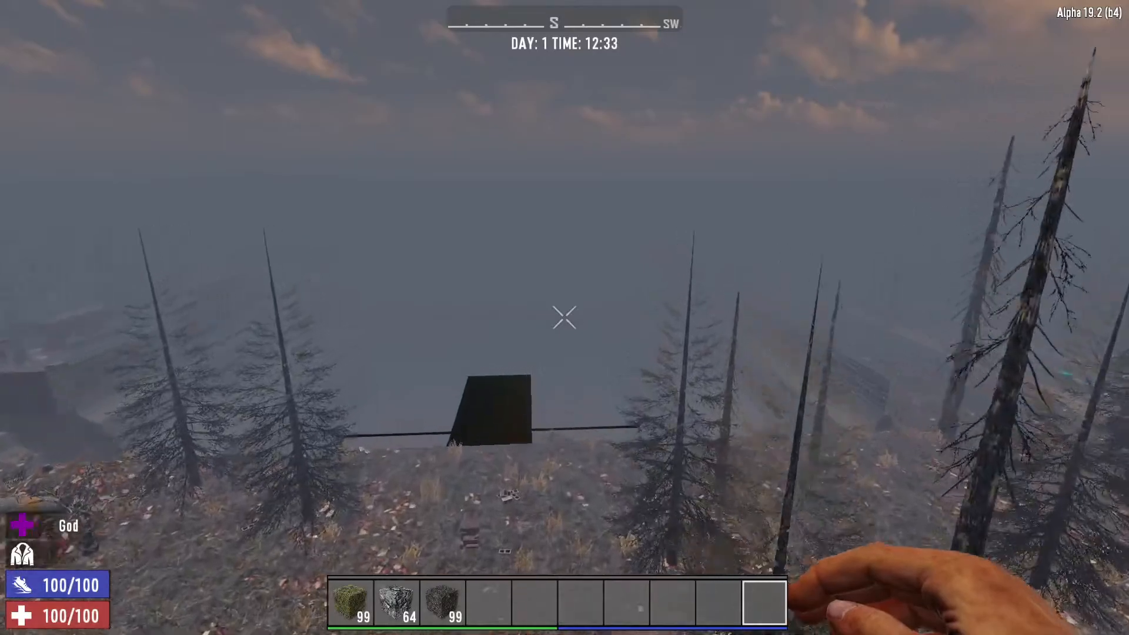
{"action": "key", "text": "w"}
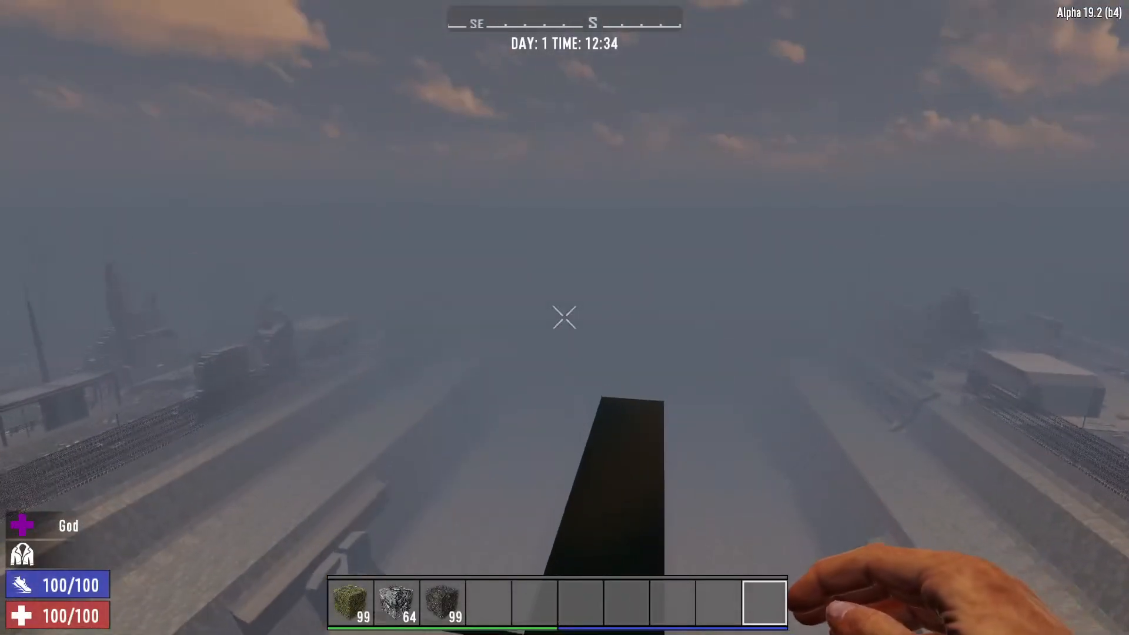
{"action": "key", "text": "c"}
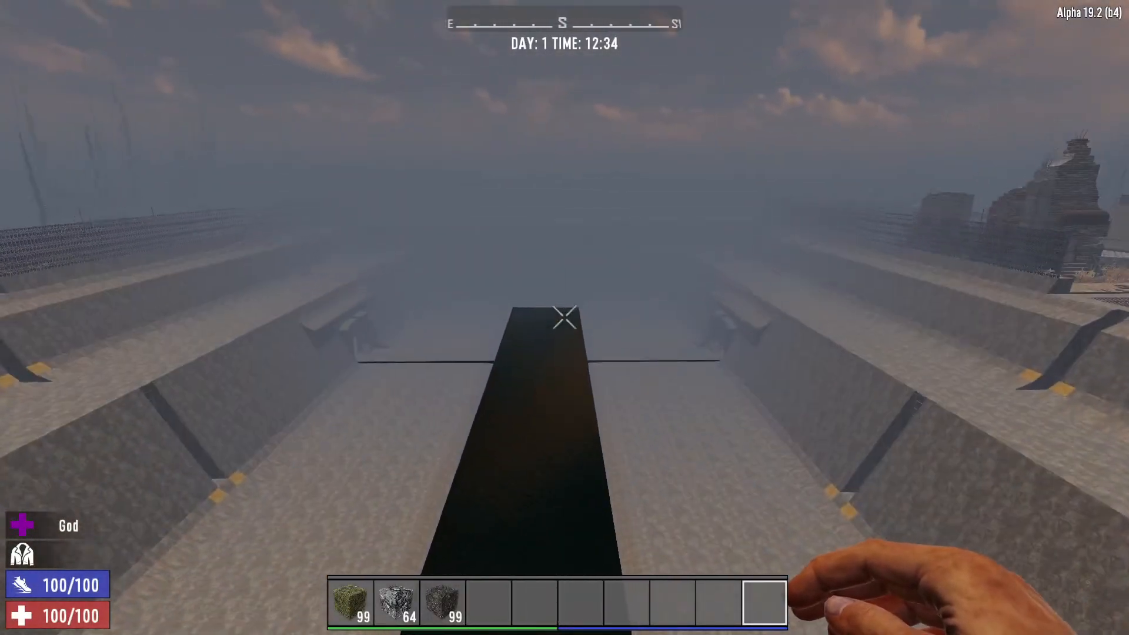
{"action": "key", "text": "space"}
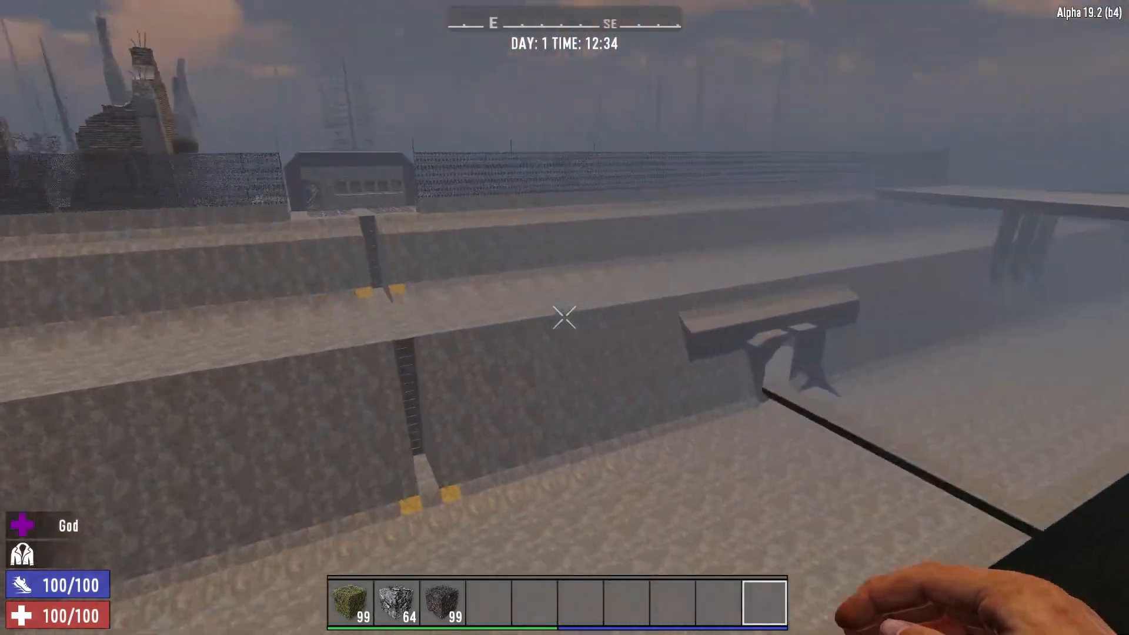
Compare the sewer tile outlines with the red street grid to the east on the map
{"action": "key", "text": "m"}
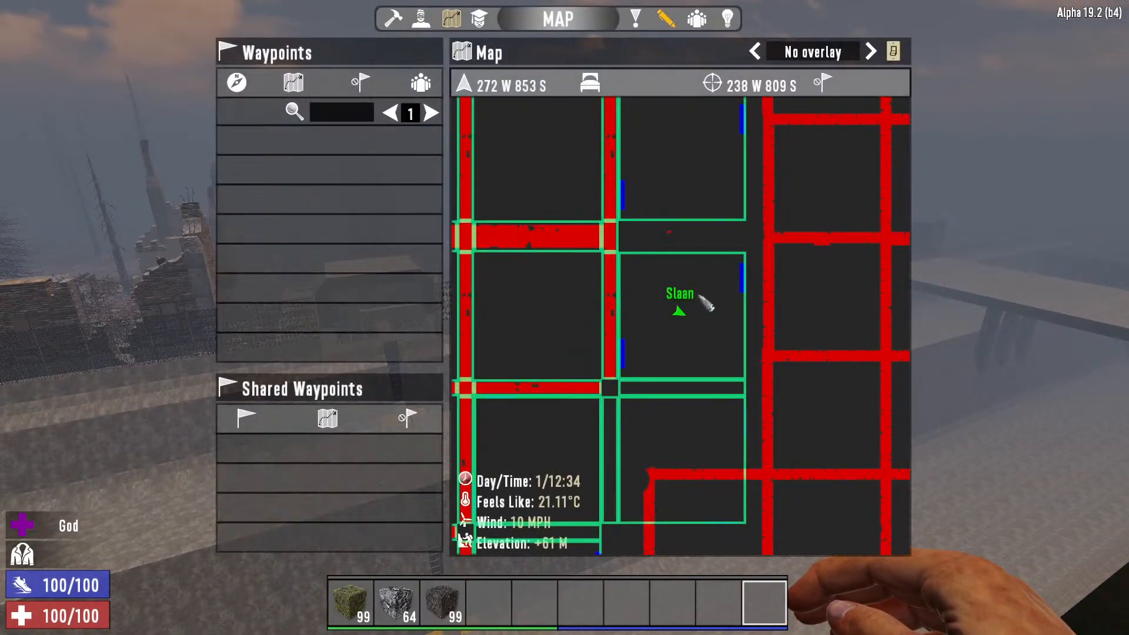
{"action": "scroll", "coordinate": [704, 306], "scroll_direction": "down", "scroll_amount": 2}
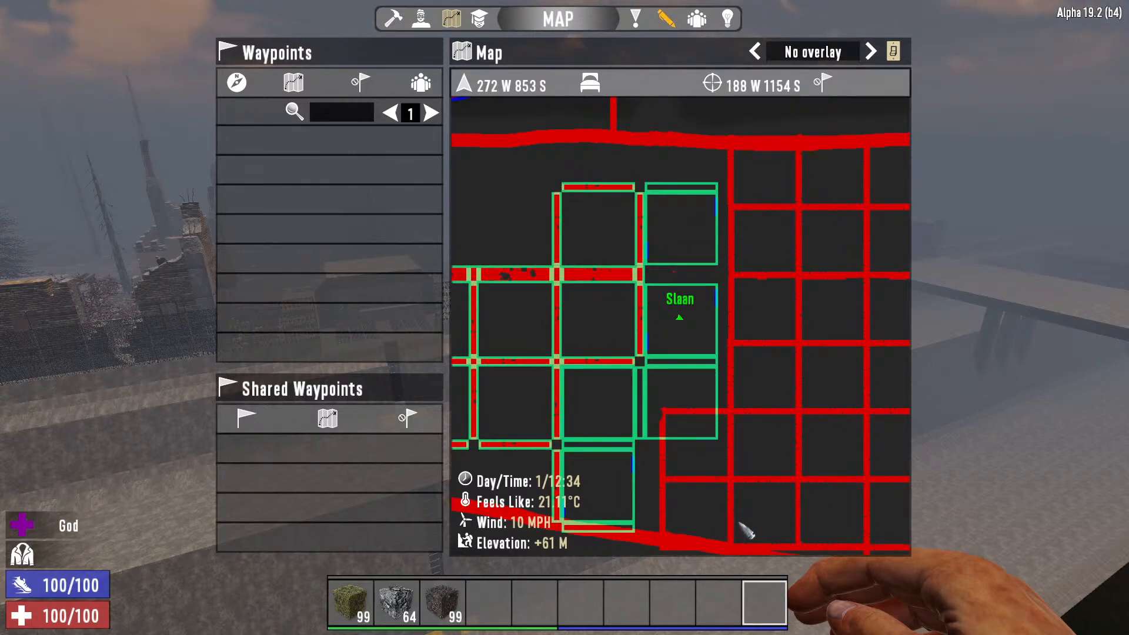
{"action": "left_click_drag", "start_coordinate": [713, 214], "coordinate": [716, 274]}
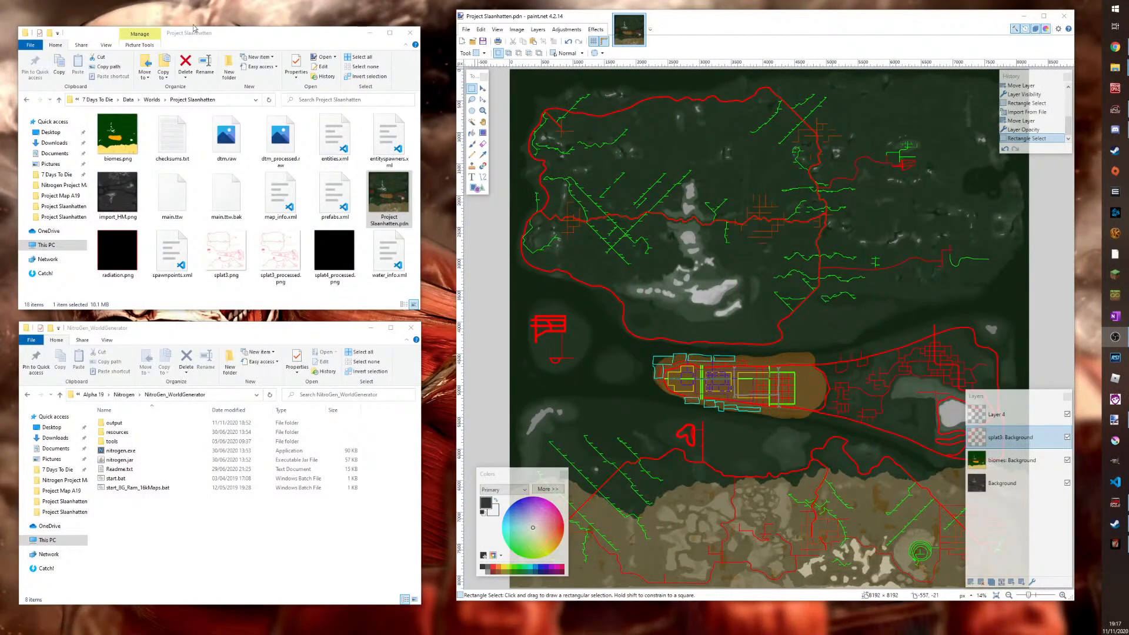
Switch to the world folder and paint.net, reposition both windows, and raise the Layers window over the Project Slaanhatten image
{"action": "left_click_drag", "start_coordinate": [223, 28], "coordinate": [223, 24]}
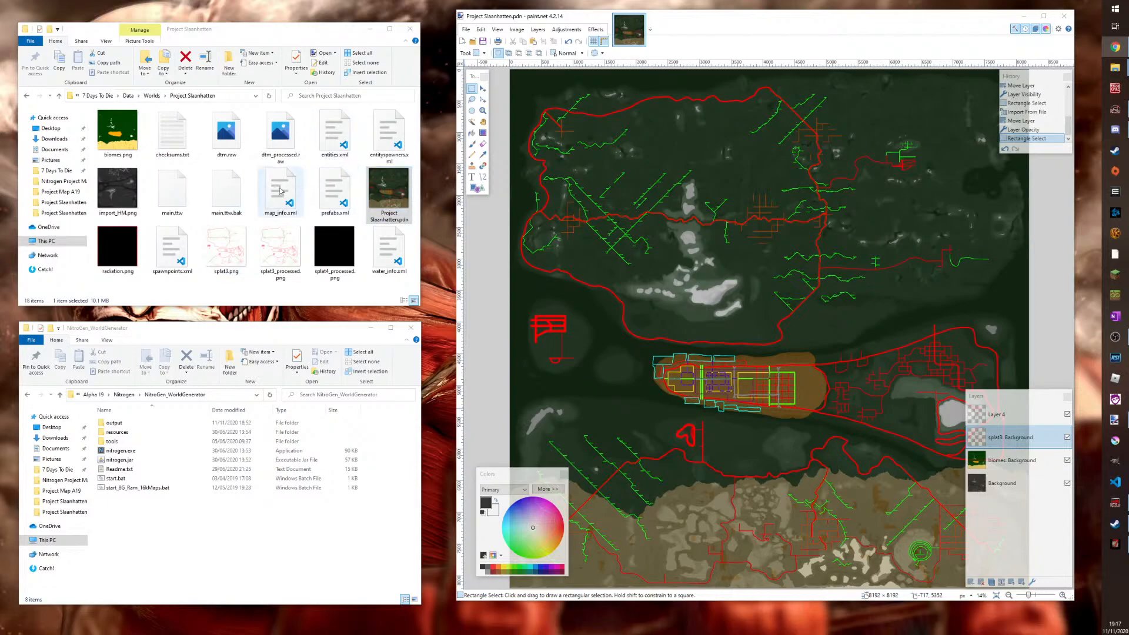
{"action": "left_click_drag", "start_coordinate": [734, 16], "coordinate": [735, 23]}
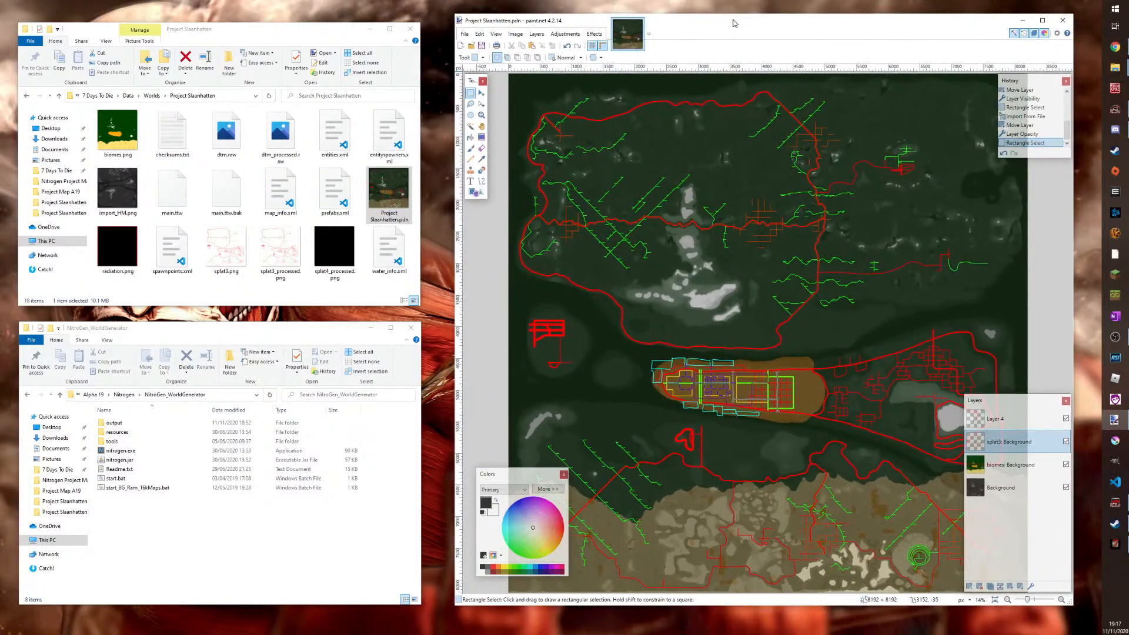
{"action": "mouse_move", "coordinate": [1019, 405]}
{"action": "left_mouse_down"}
{"action": "mouse_move", "coordinate": [1006, 366]}
{"action": "mouse_move", "coordinate": [1014, 385]}
{"action": "left_mouse_up"}
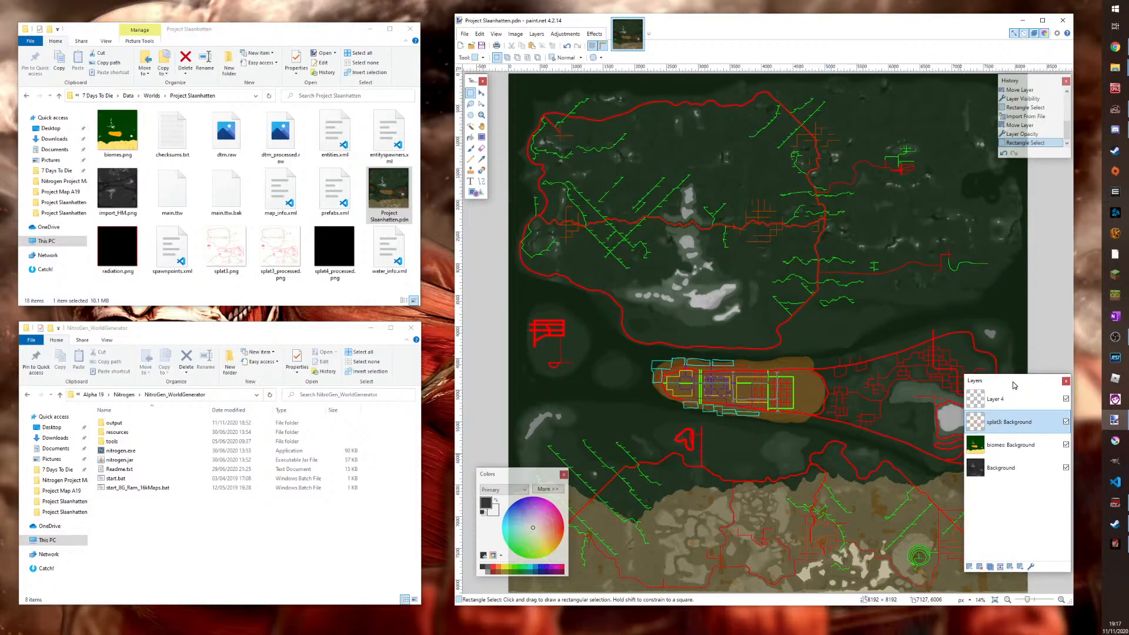
Point out dtm.raw, import_HM.png and splat3.png in the world folder, and relate them to the layers of the paint.net map
{"action": "left_click", "coordinate": [224, 133]}
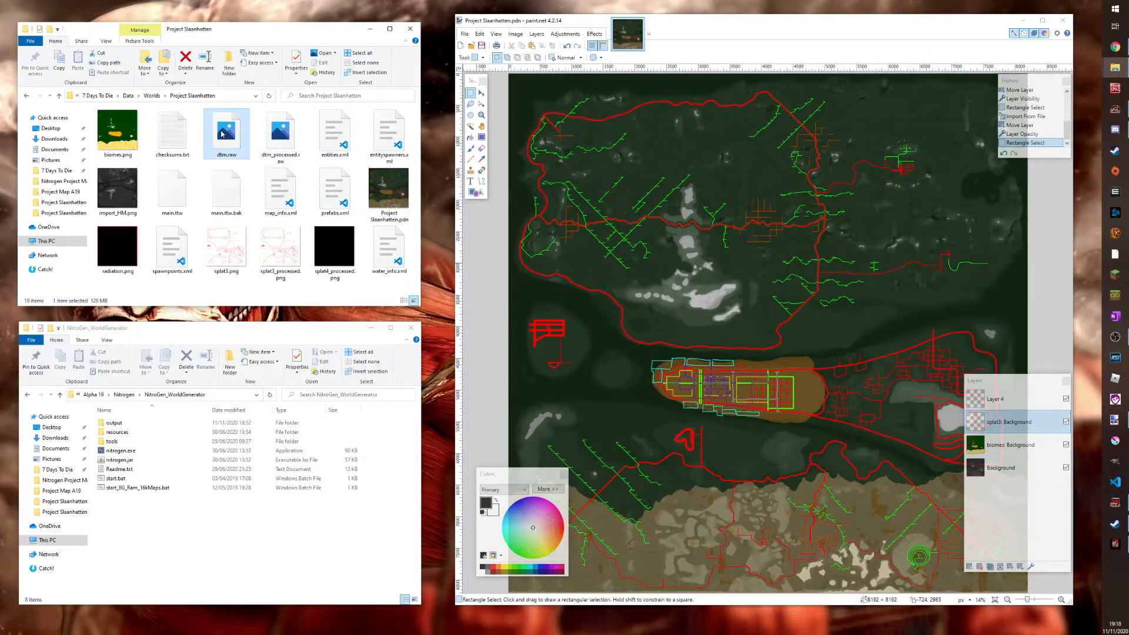
{"action": "left_click", "coordinate": [118, 185]}
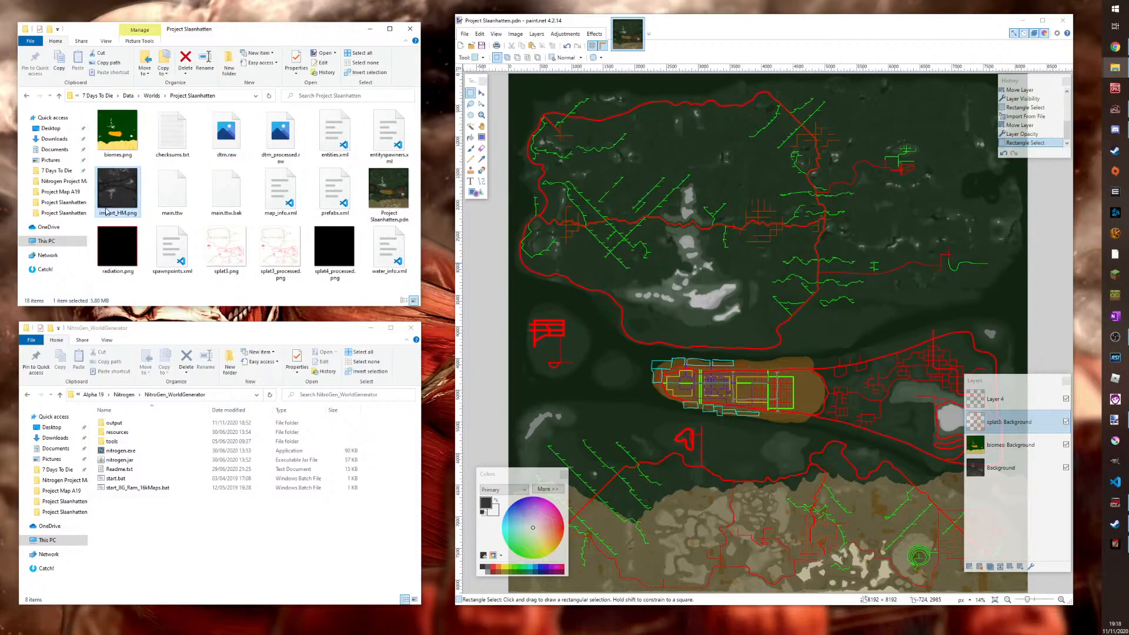
{"action": "mouse_move", "coordinate": [107, 216]}
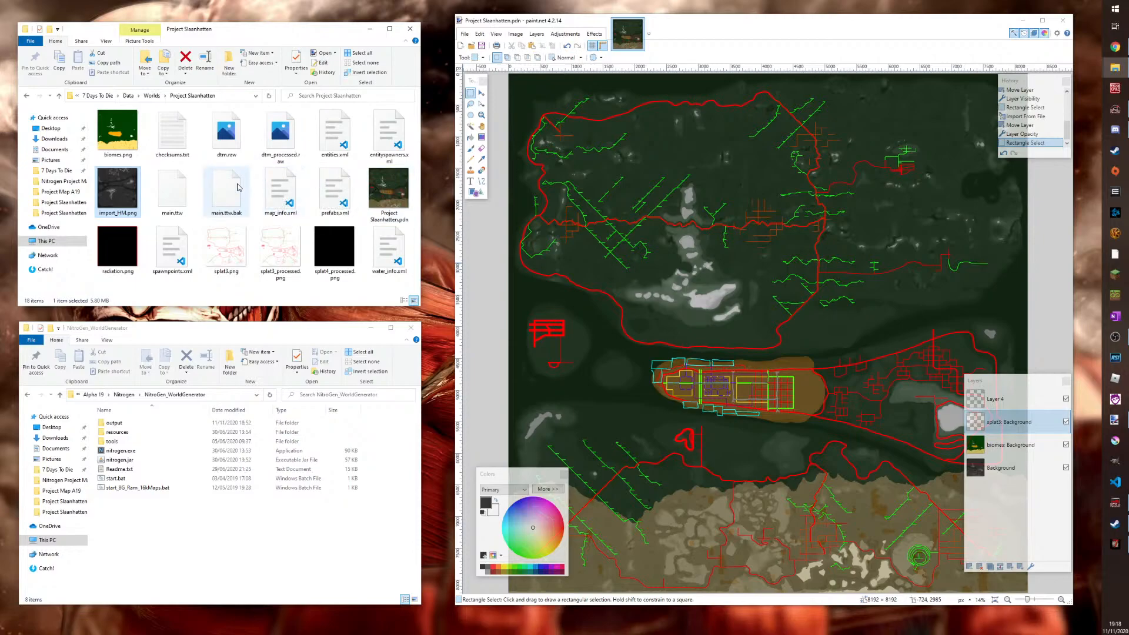
{"action": "mouse_move", "coordinate": [117, 191]}
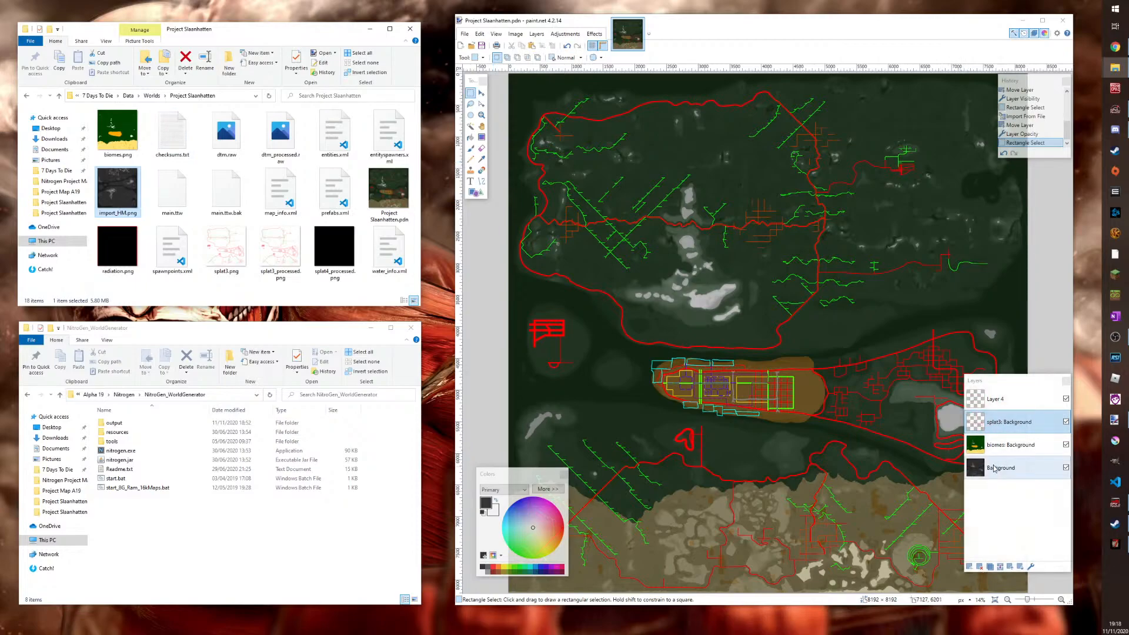
{"action": "left_click", "coordinate": [1007, 445]}
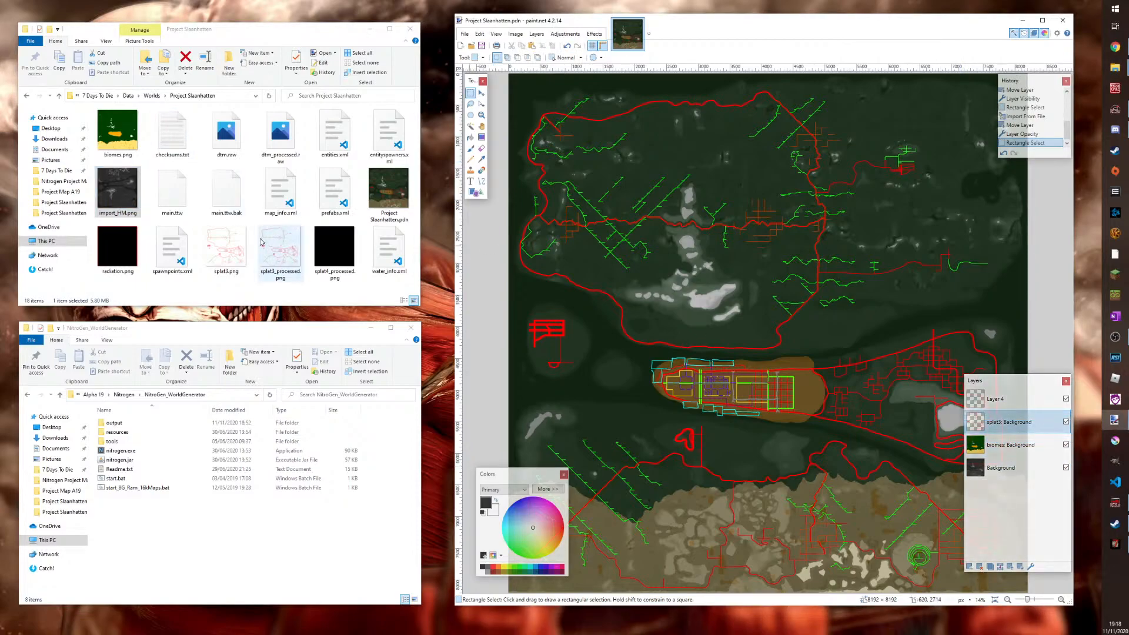
{"action": "left_click", "coordinate": [239, 257]}
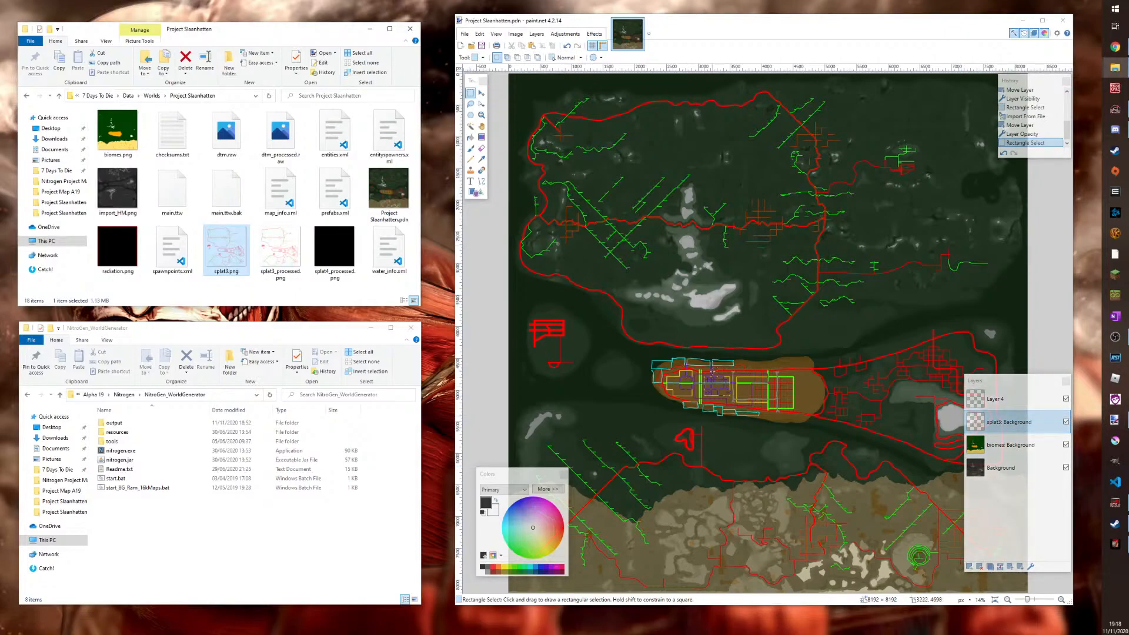
Toggle the visibility of Layer 4 off and on to compare the map with and without its prefab outlines
{"action": "left_click", "coordinate": [1067, 399]}
{"action": "left_click", "coordinate": [1067, 399]}
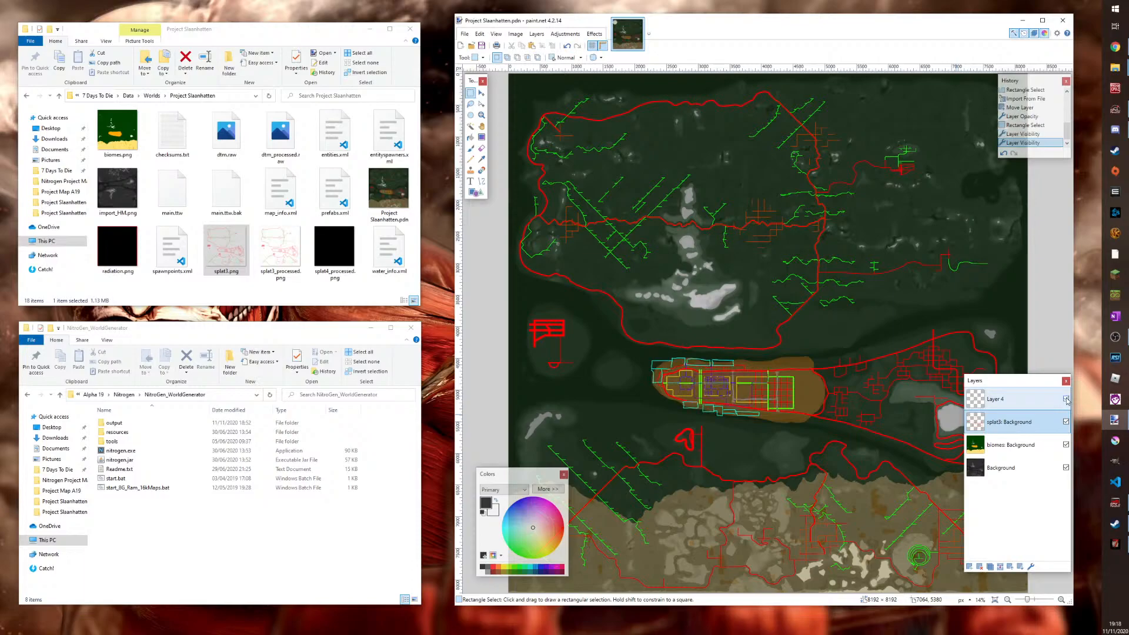
{"action": "left_click", "coordinate": [1066, 399]}
{"action": "left_click", "coordinate": [1066, 399]}
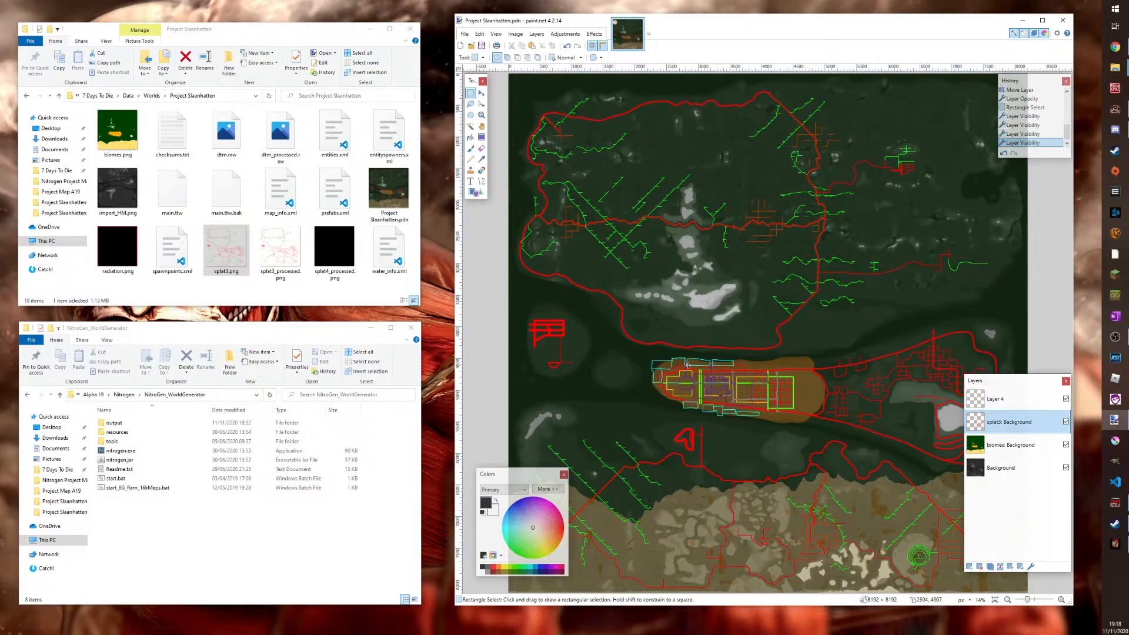
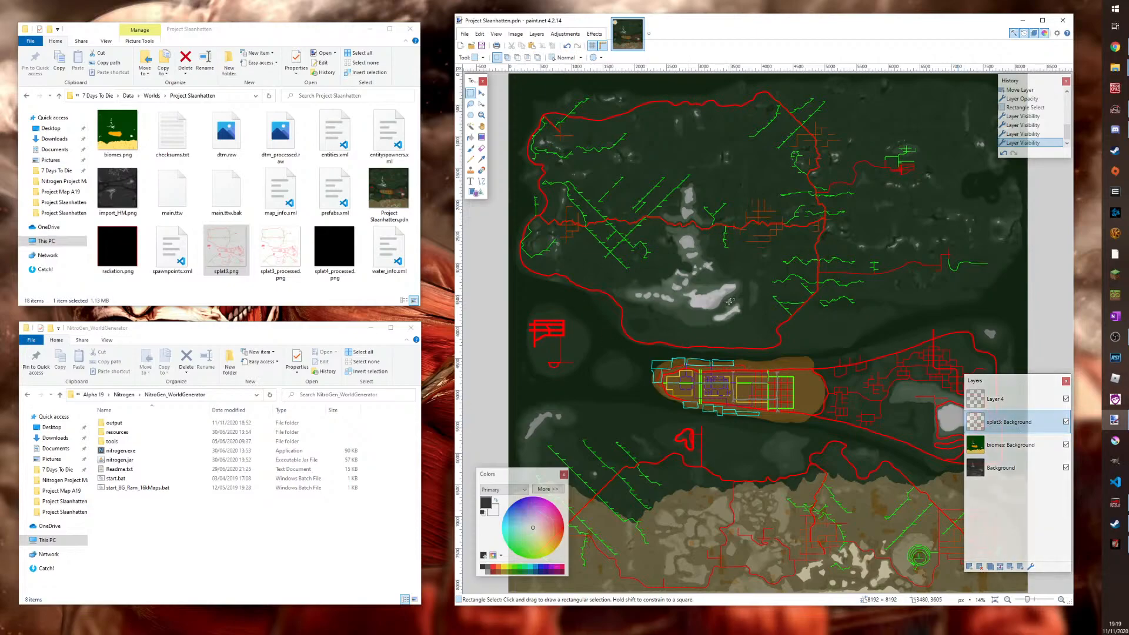
Select the Background layer, maximize the image window, hide Layer 4 and the biomes layer, and move the Colors window off the map
{"action": "left_click", "coordinate": [1002, 473]}
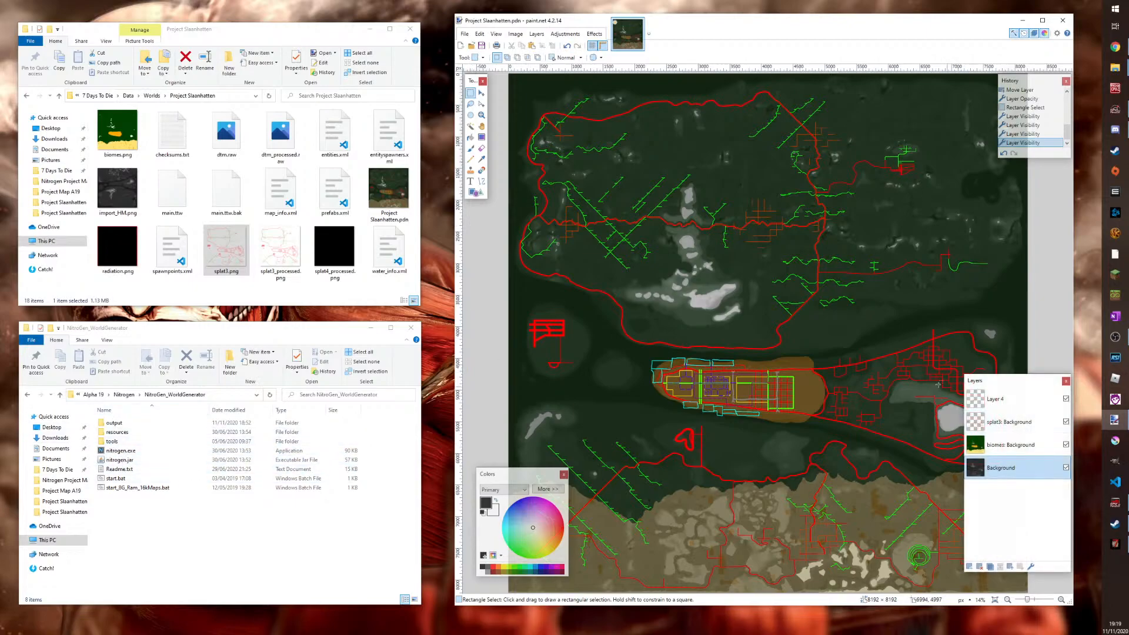
{"action": "double_click", "coordinate": [951, 22]}
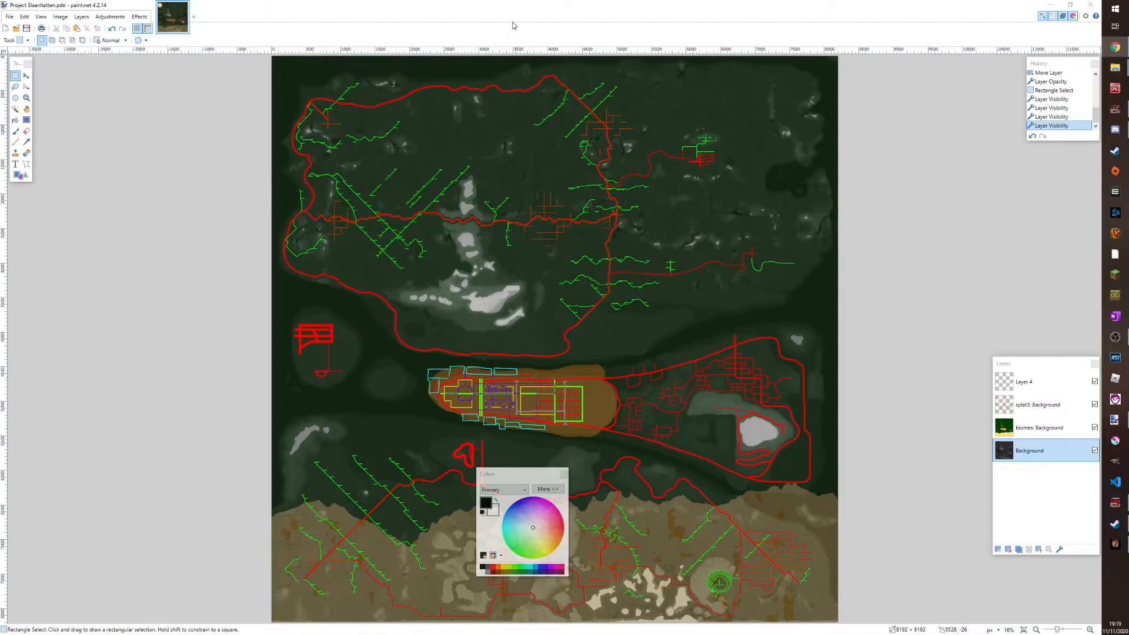
{"action": "left_click", "coordinate": [1095, 381]}
{"action": "left_click_drag", "start_coordinate": [519, 475], "coordinate": [178, 504]}
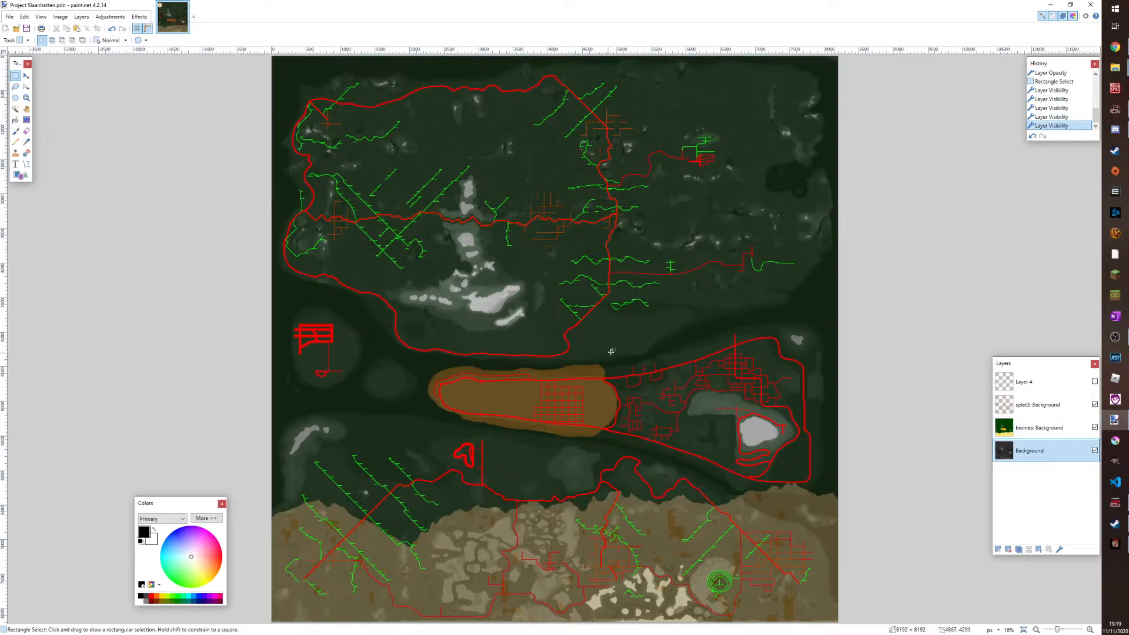
{"action": "left_click", "coordinate": [1095, 428]}
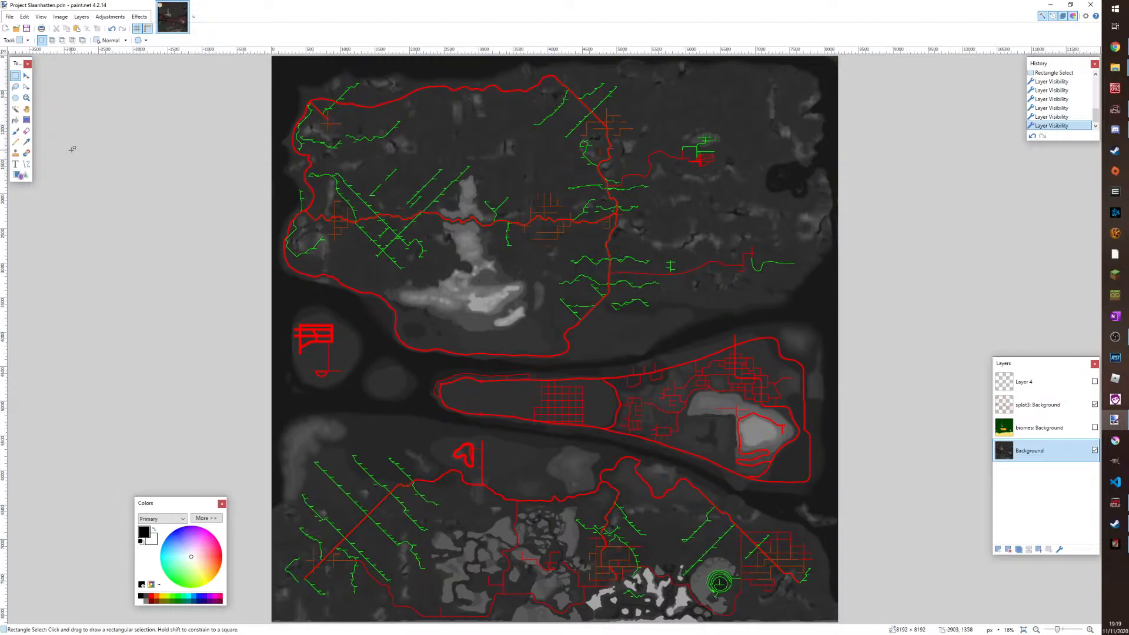
Magnify the red street grid between the two main roads to 150% with the Zoom tool
{"action": "left_click", "coordinate": [25, 98]}
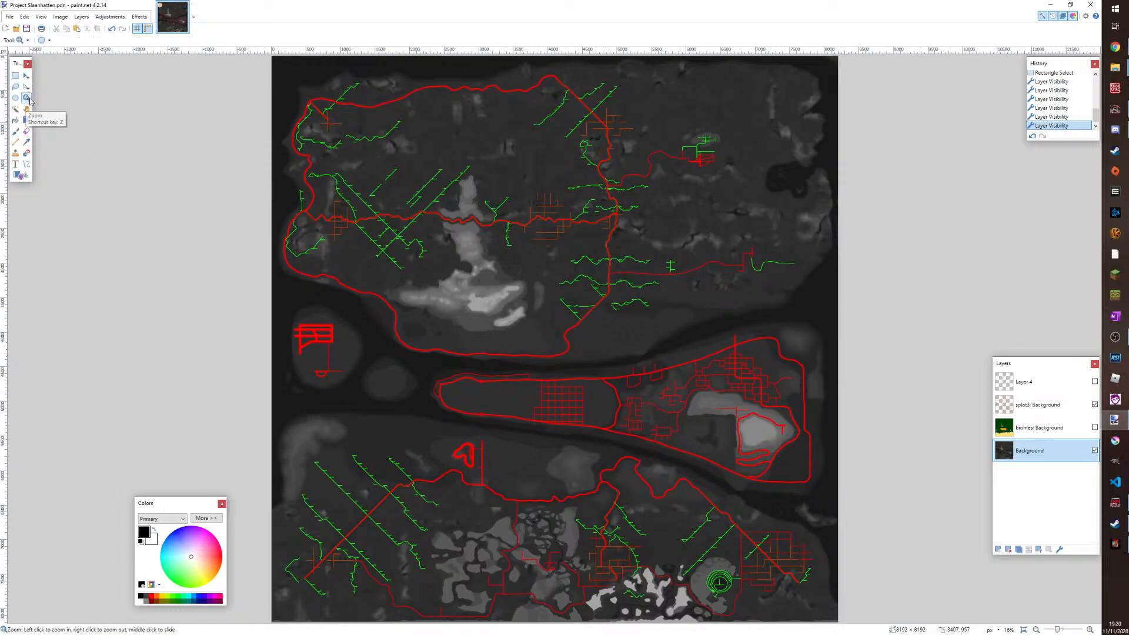
{"action": "left_click", "coordinate": [605, 409]}
{"action": "left_click", "coordinate": [606, 473]}
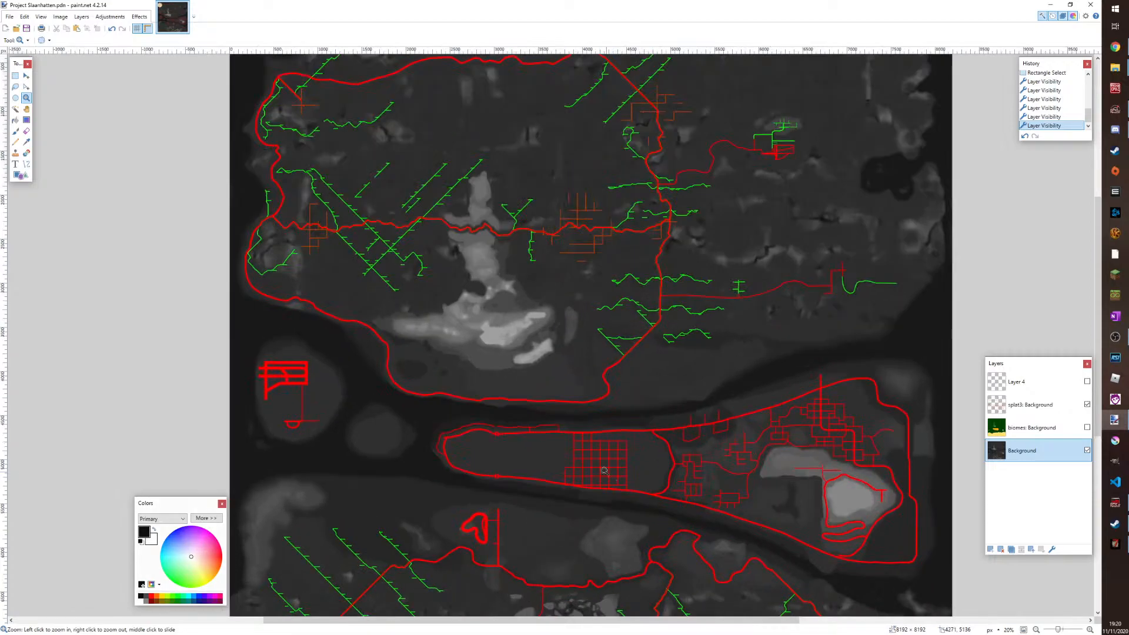
{"action": "left_click", "coordinate": [607, 472]}
{"action": "left_click", "coordinate": [584, 469]}
{"action": "left_click", "coordinate": [583, 474]}
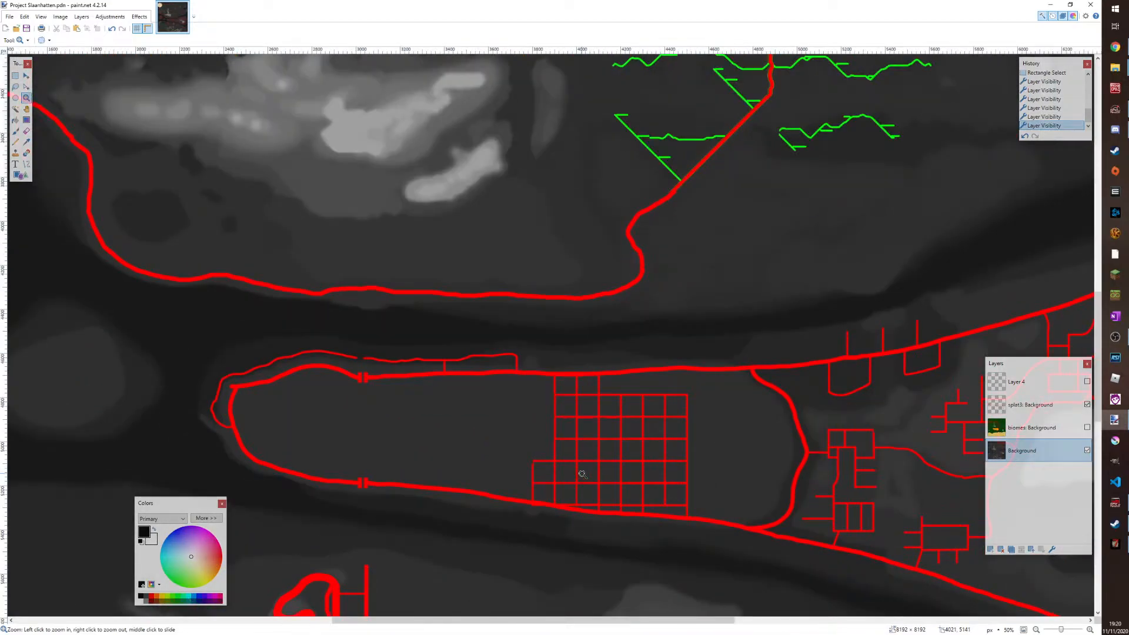
{"action": "left_click", "coordinate": [547, 437]}
{"action": "left_click", "coordinate": [548, 435]}
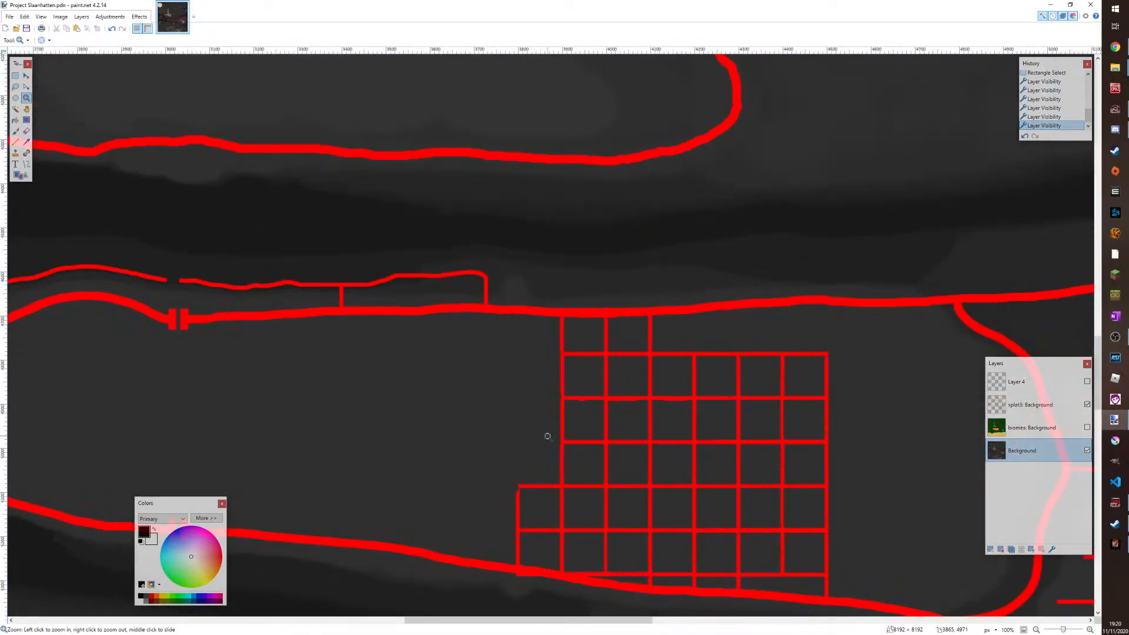
{"action": "left_click", "coordinate": [547, 436]}
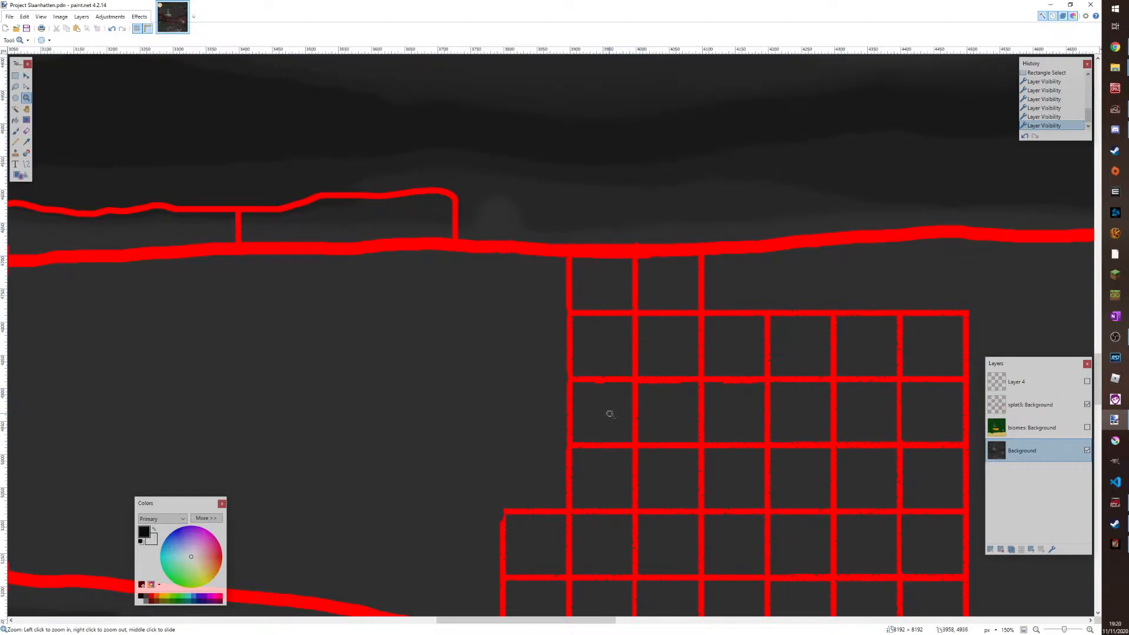
Examine the height map shading of the flat city ground and the dark channels north and south of the street grid
{"action": "scroll", "coordinate": [285, 398], "scroll_direction": "down", "scroll_amount": 4}
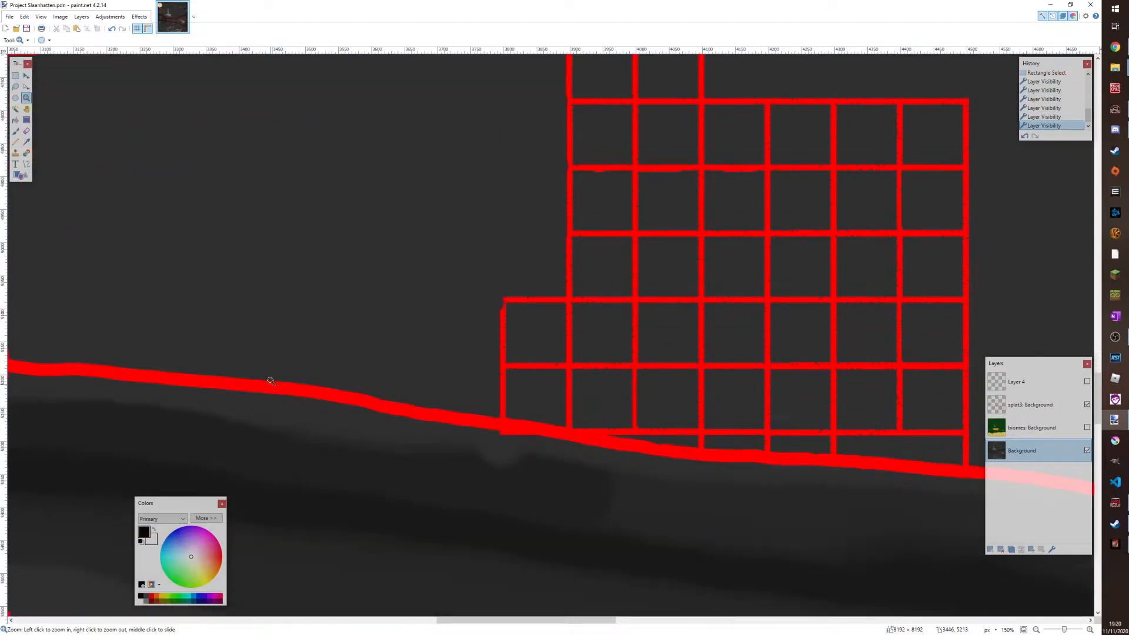
{"action": "scroll", "coordinate": [239, 331], "scroll_direction": "up", "scroll_amount": 3}
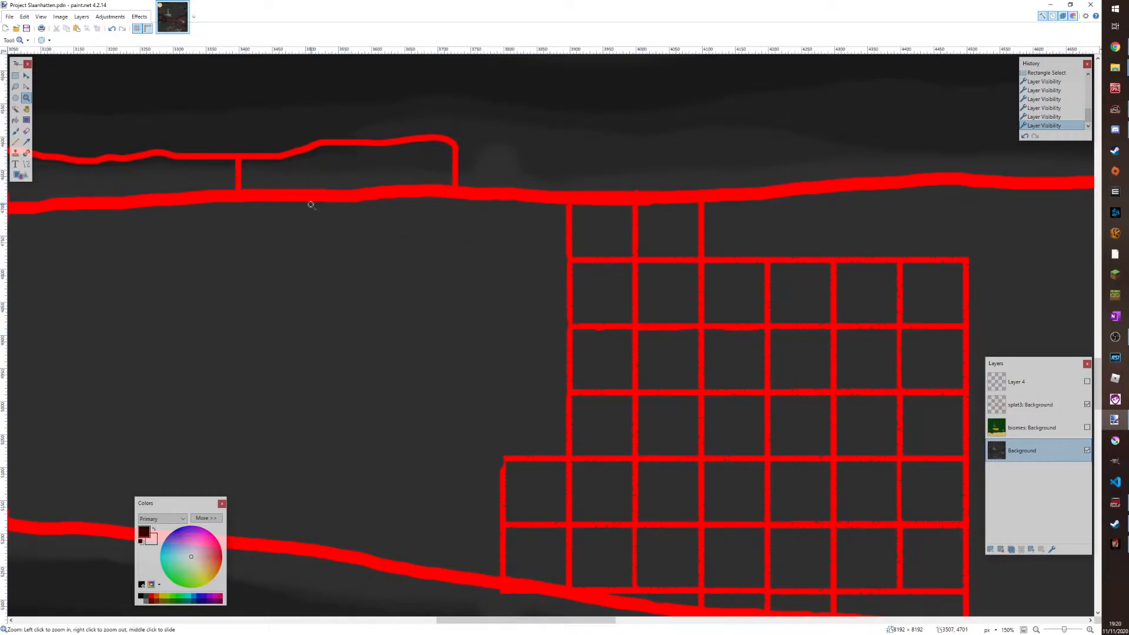
{"action": "scroll", "coordinate": [478, 381], "scroll_direction": "down", "scroll_amount": 6}
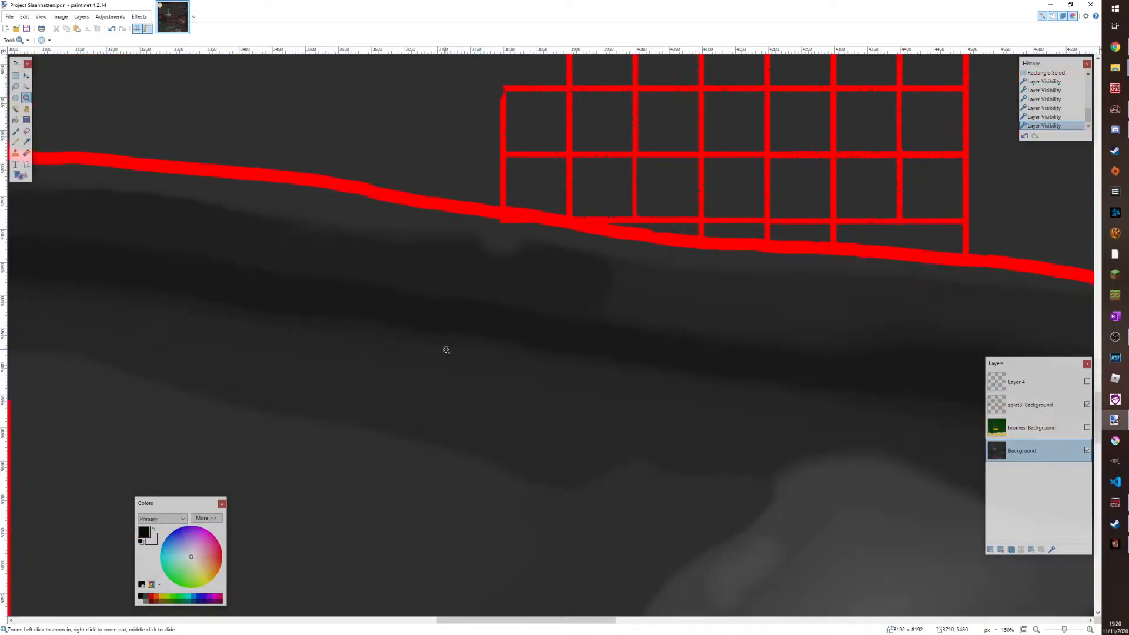
{"action": "scroll", "coordinate": [444, 348], "scroll_direction": "up", "scroll_amount": 4}
{"action": "scroll", "coordinate": [567, 357], "scroll_direction": "up", "scroll_amount": 4}
{"action": "scroll", "coordinate": [519, 374], "scroll_direction": "down", "scroll_amount": 3}
{"action": "scroll", "coordinate": [487, 363], "scroll_direction": "up", "scroll_amount": 3}
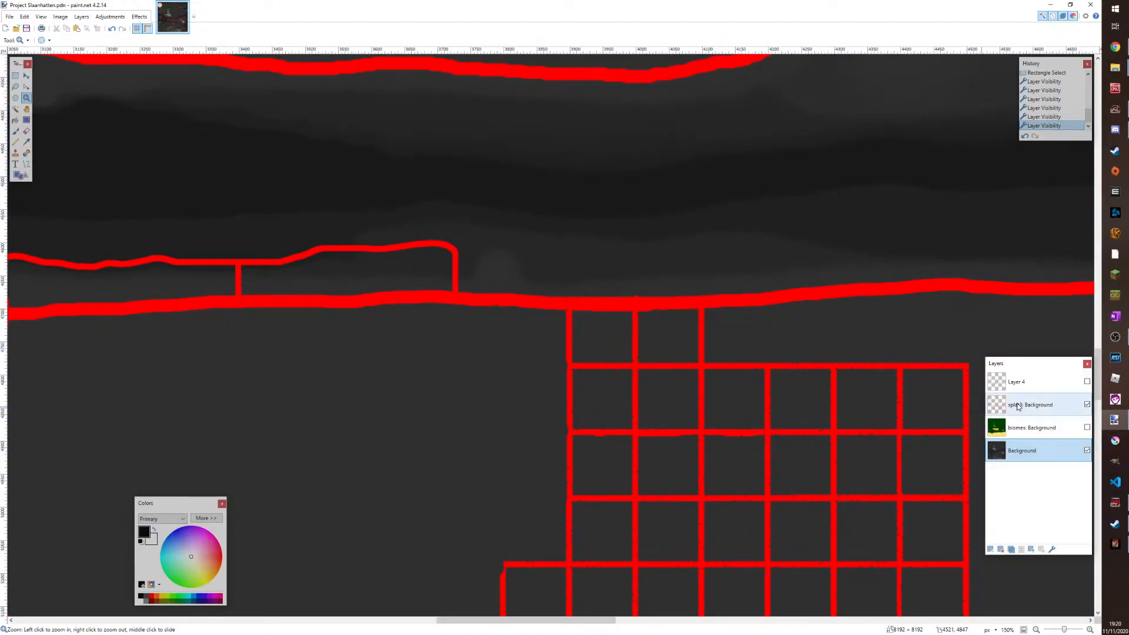
Select the splat3 layer, toggle it off and on to expose the height map beneath, and reselect the Background layer
{"action": "left_click", "coordinate": [1018, 406]}
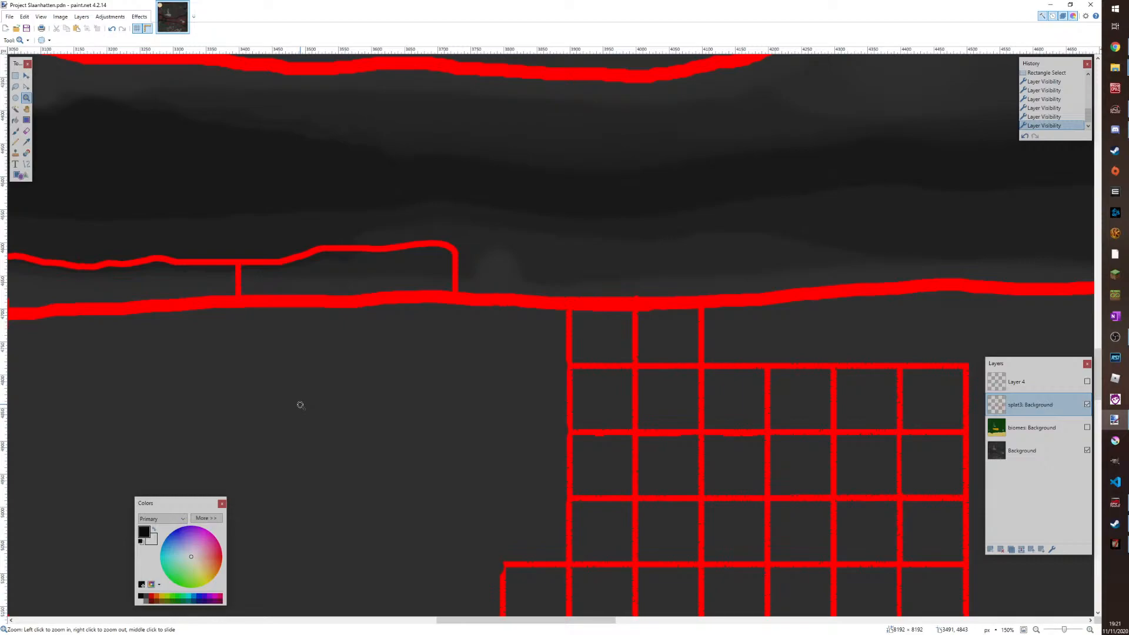
{"action": "left_click", "coordinate": [1088, 405]}
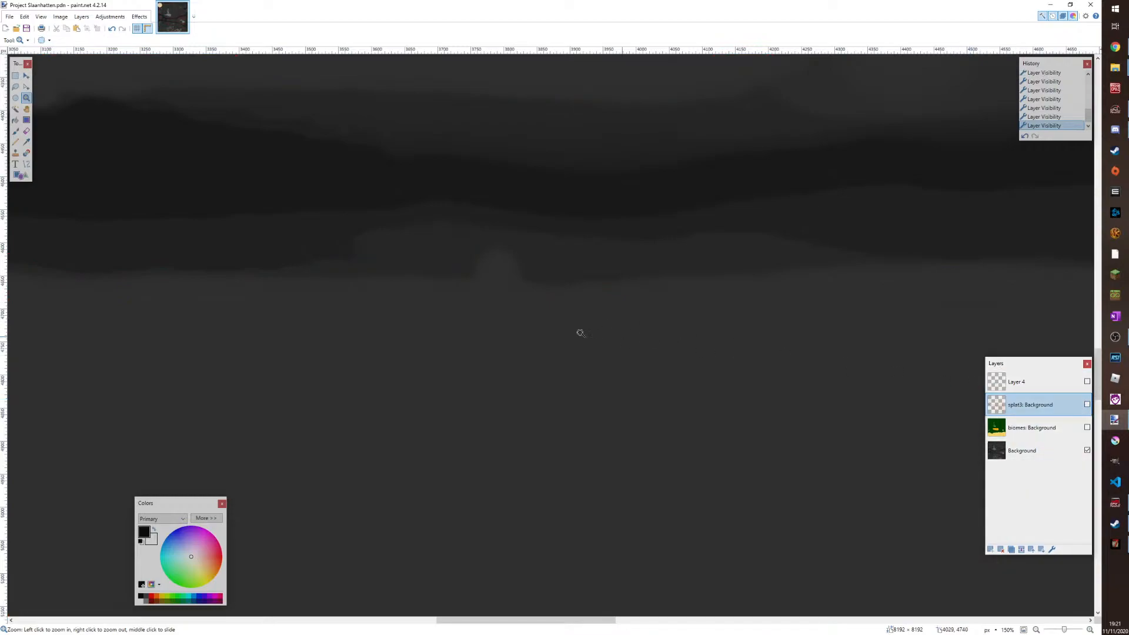
{"action": "left_click", "coordinate": [1087, 404]}
{"action": "left_click", "coordinate": [1032, 453]}
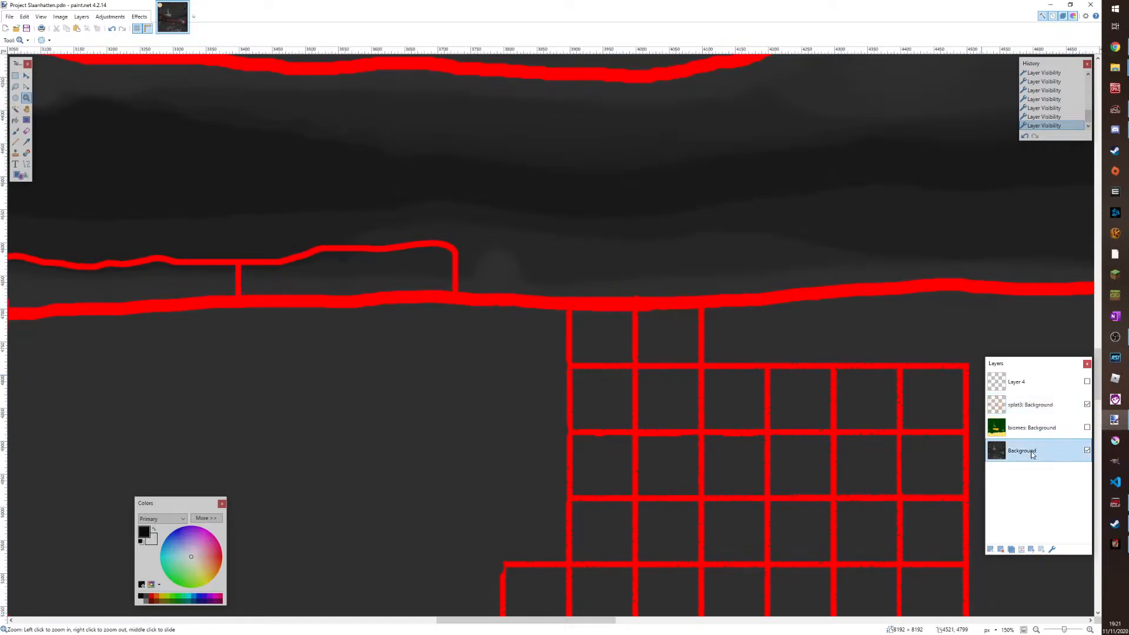
Review the Background height map around both edges of the street grid, and restore the maximized image window
{"action": "scroll", "coordinate": [567, 243], "scroll_direction": "down", "scroll_amount": 3}
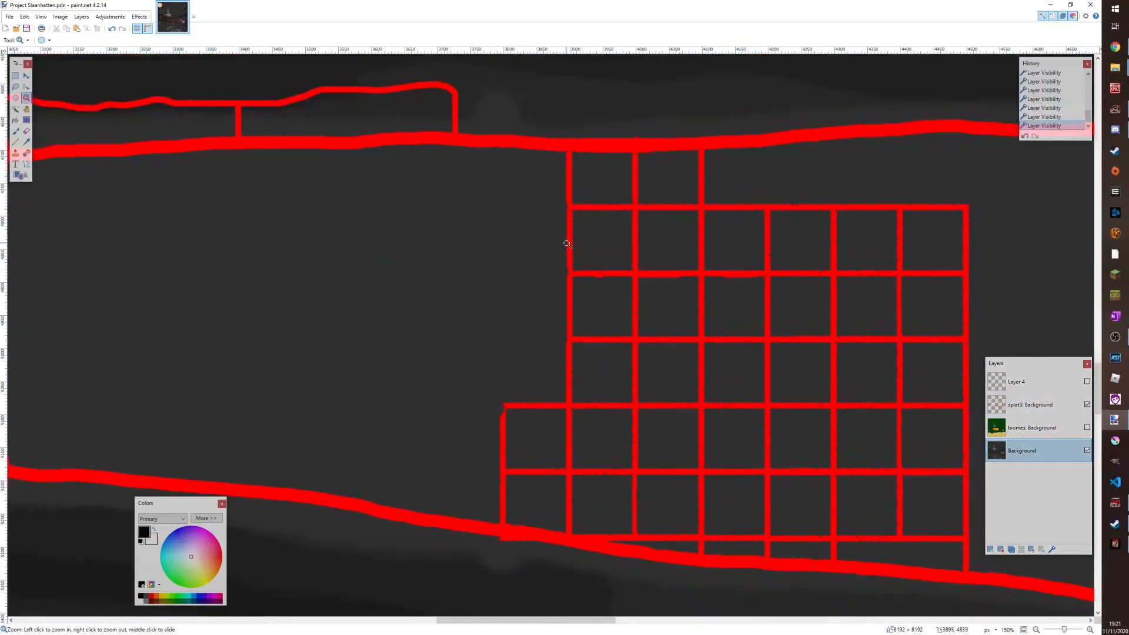
{"action": "scroll", "coordinate": [561, 245], "scroll_direction": "up", "scroll_amount": 5}
{"action": "scroll", "coordinate": [565, 291], "scroll_direction": "down", "scroll_amount": 2}
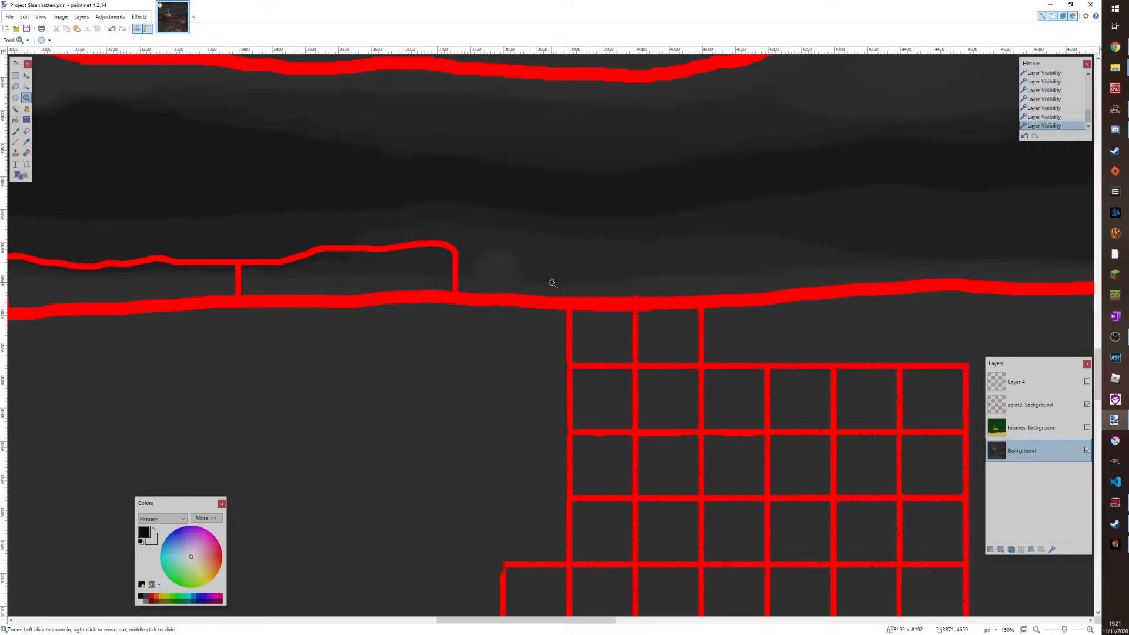
{"action": "left_click", "coordinate": [1070, 5]}
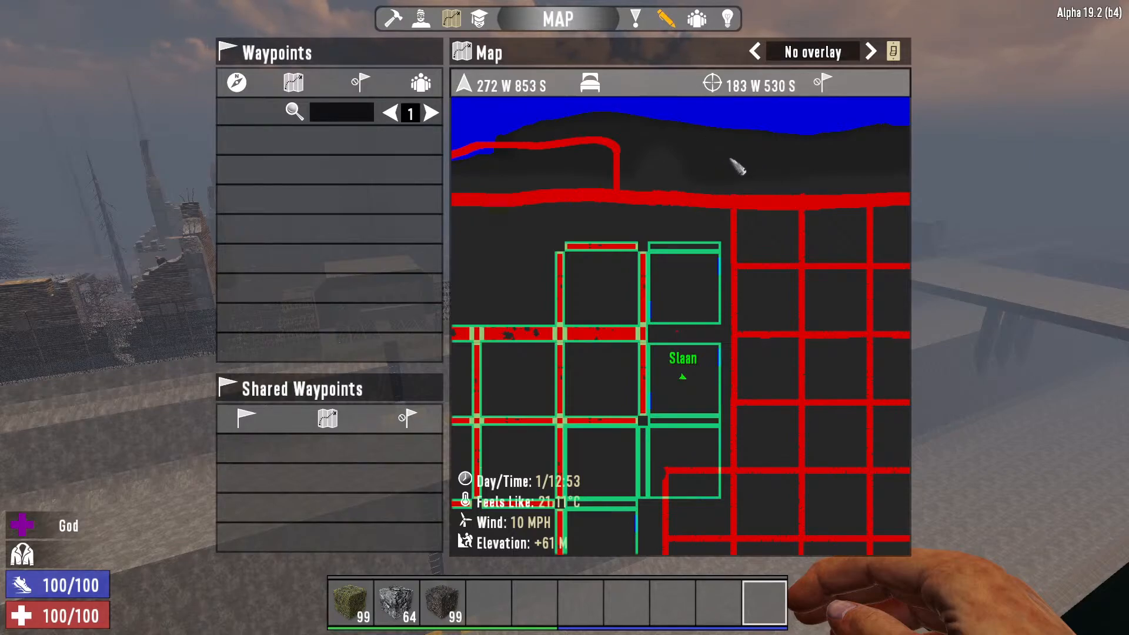
Switch to 7 Days To Die and teleport from the sewer tile to the shore area north of the main road using the map
{"action": "key", "text": "Escape"}
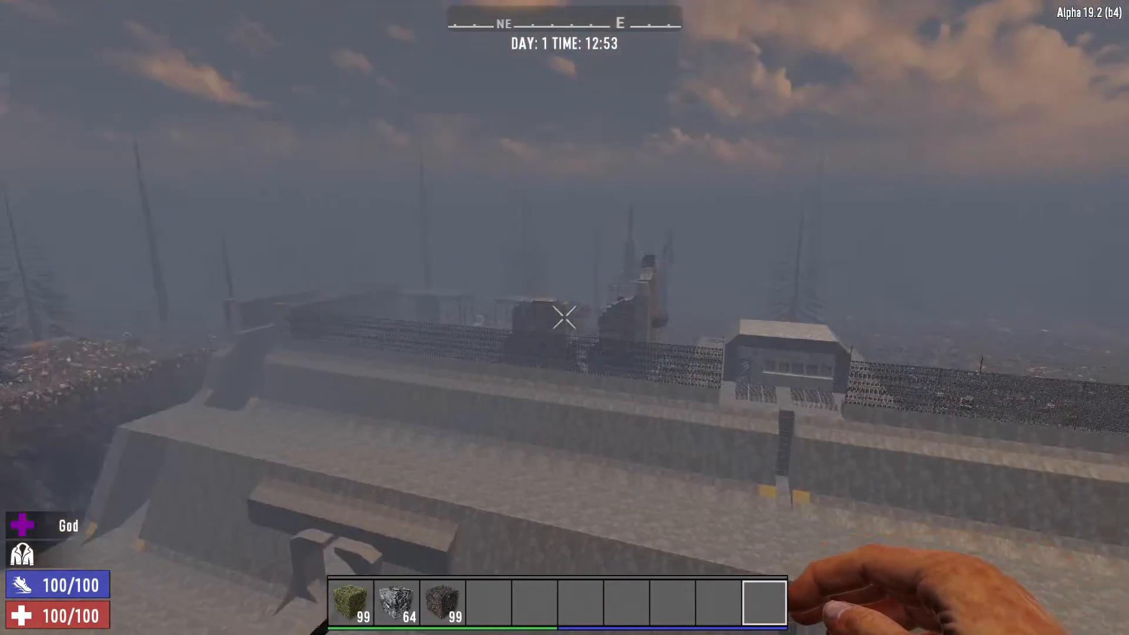
{"action": "key", "text": "m"}
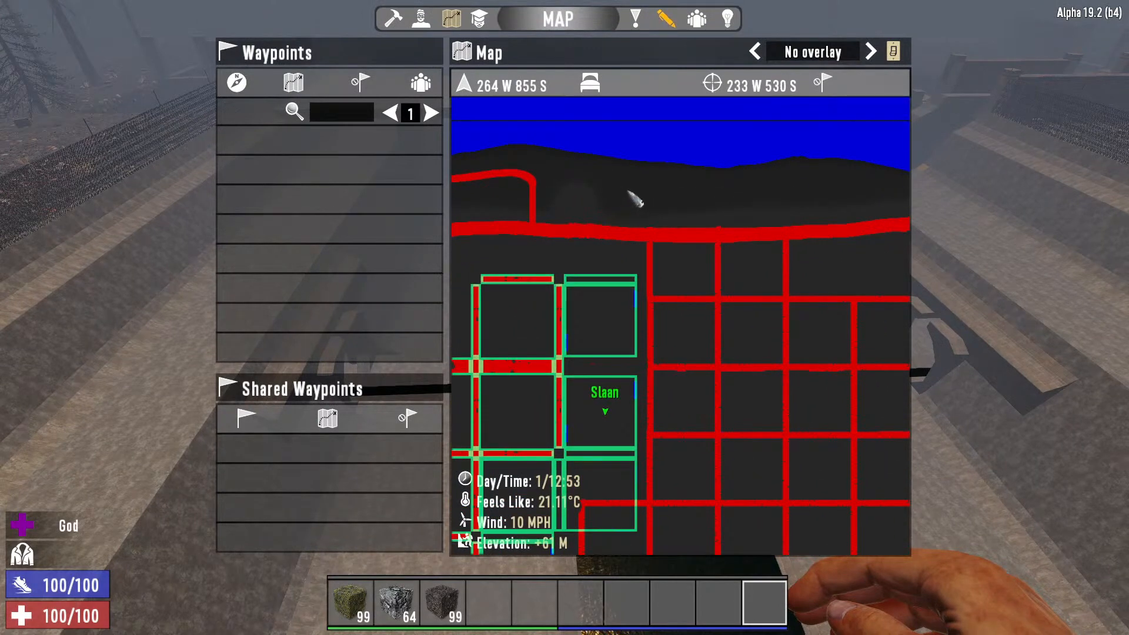
{"action": "right_click", "coordinate": [635, 197]}
{"action": "key", "text": "Escape"}
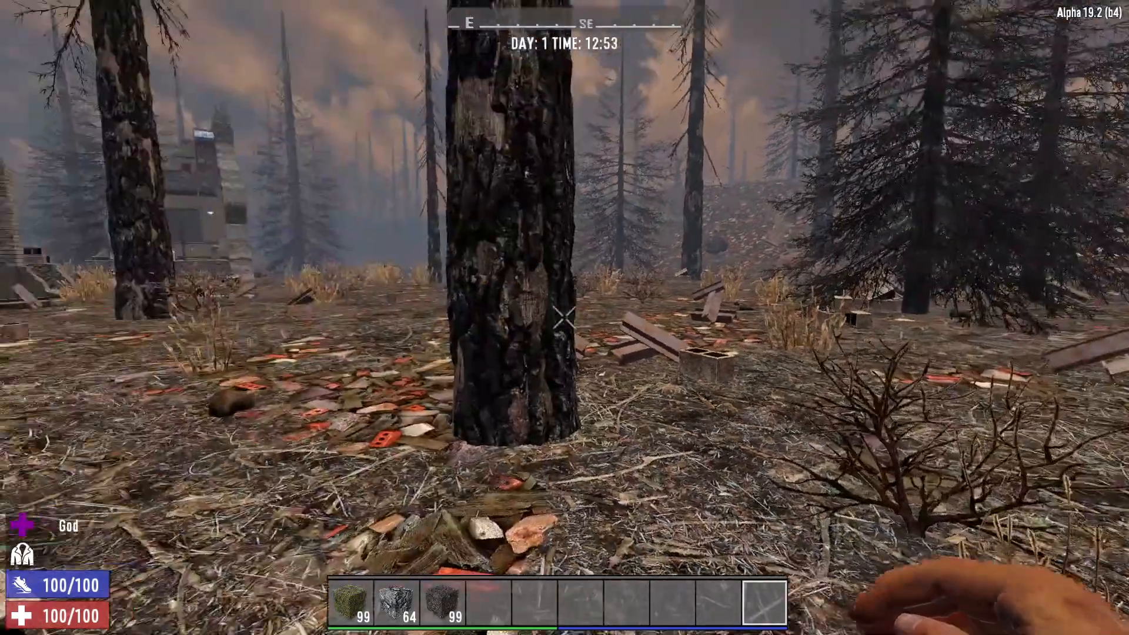
Fly beneath the terrain toward the sewer channel's cross-section, and turn on the debug information overlay
{"action": "key", "text": "w"}
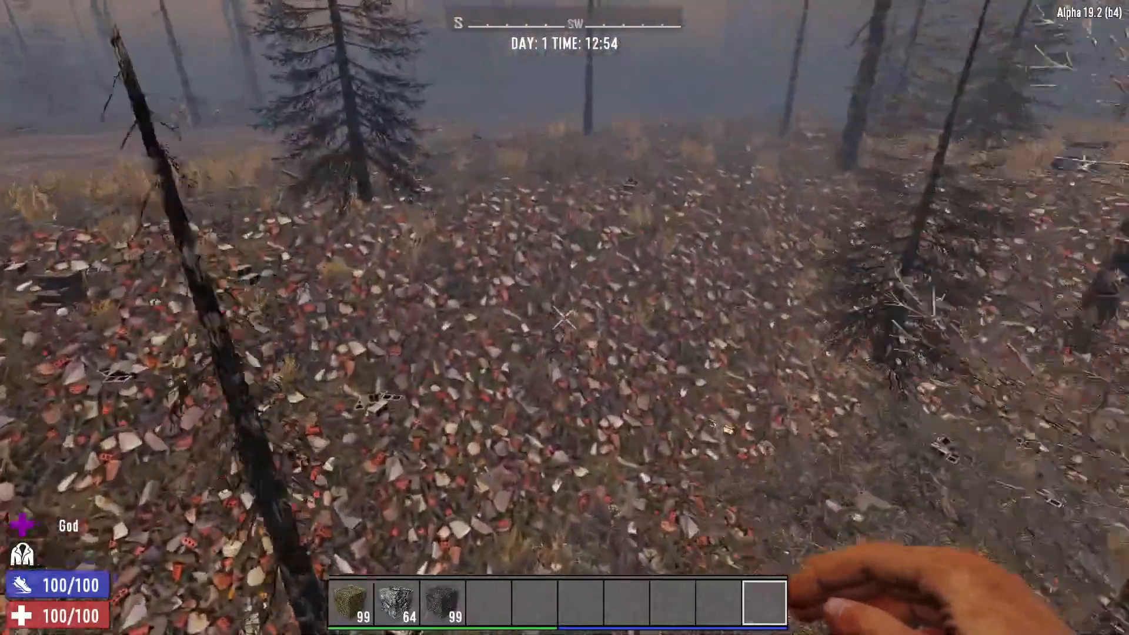
{"action": "key", "text": "s"}
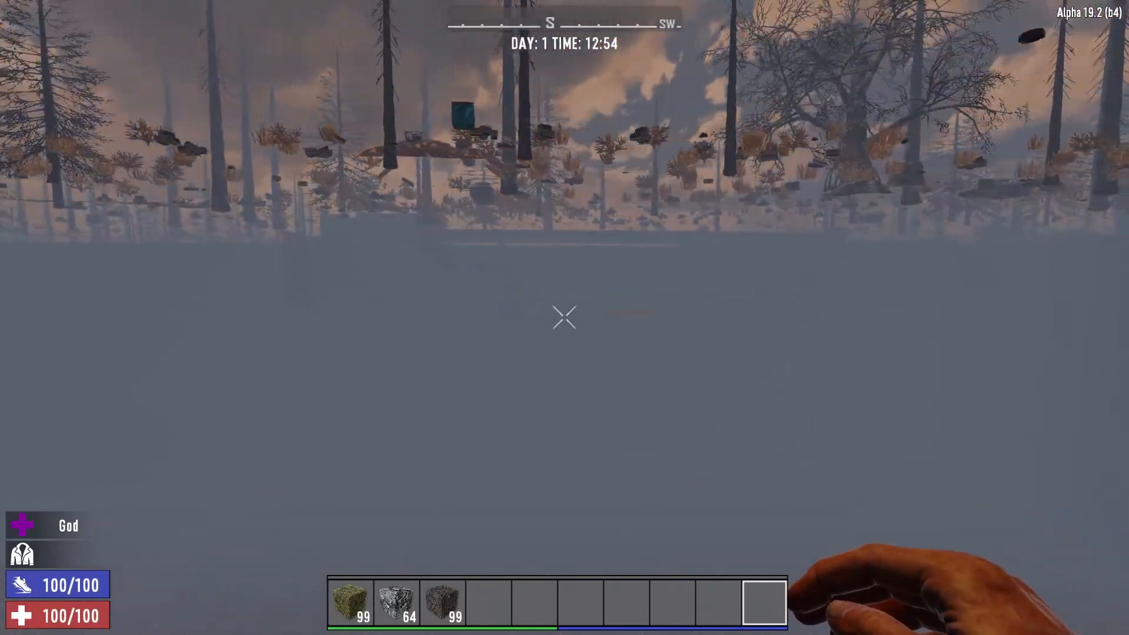
{"action": "key", "text": "s"}
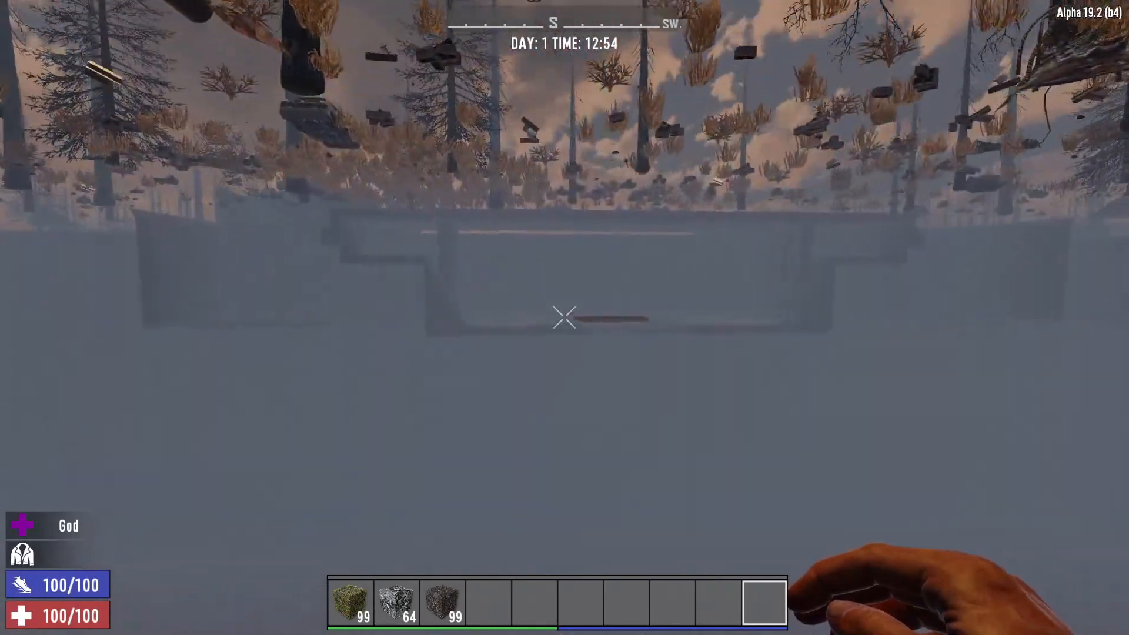
{"action": "key", "text": "F3"}
{"action": "key", "text": "w"}
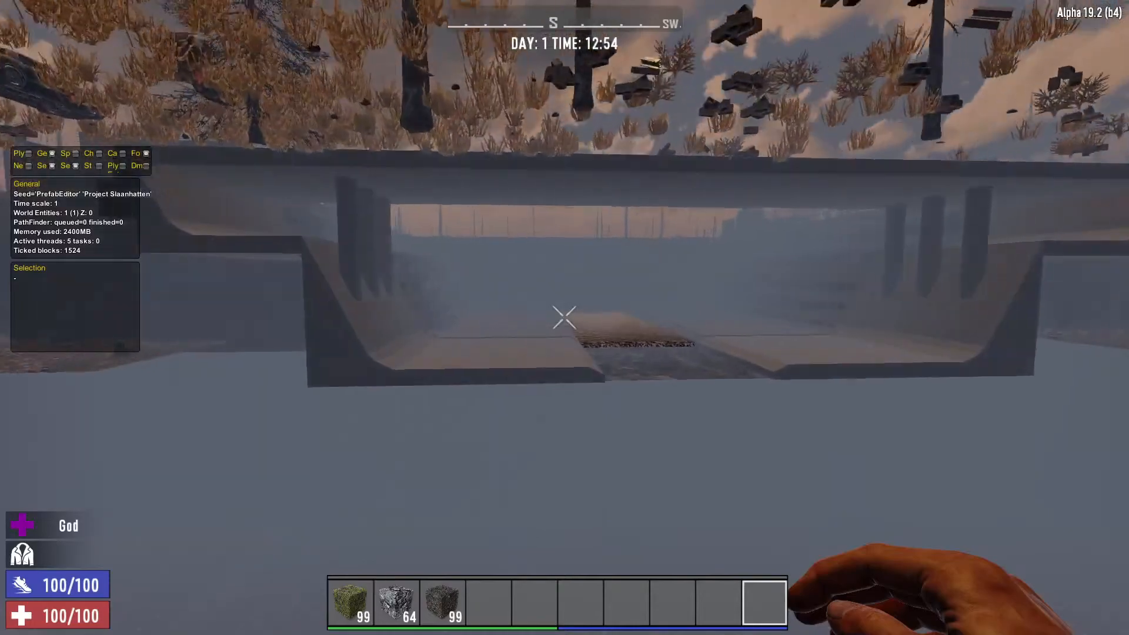
Move to the bare shoreline, equip the block in the third slot, and check the focused ground block's position and height
{"action": "key", "text": "w"}
{"action": "key", "text": "3"}
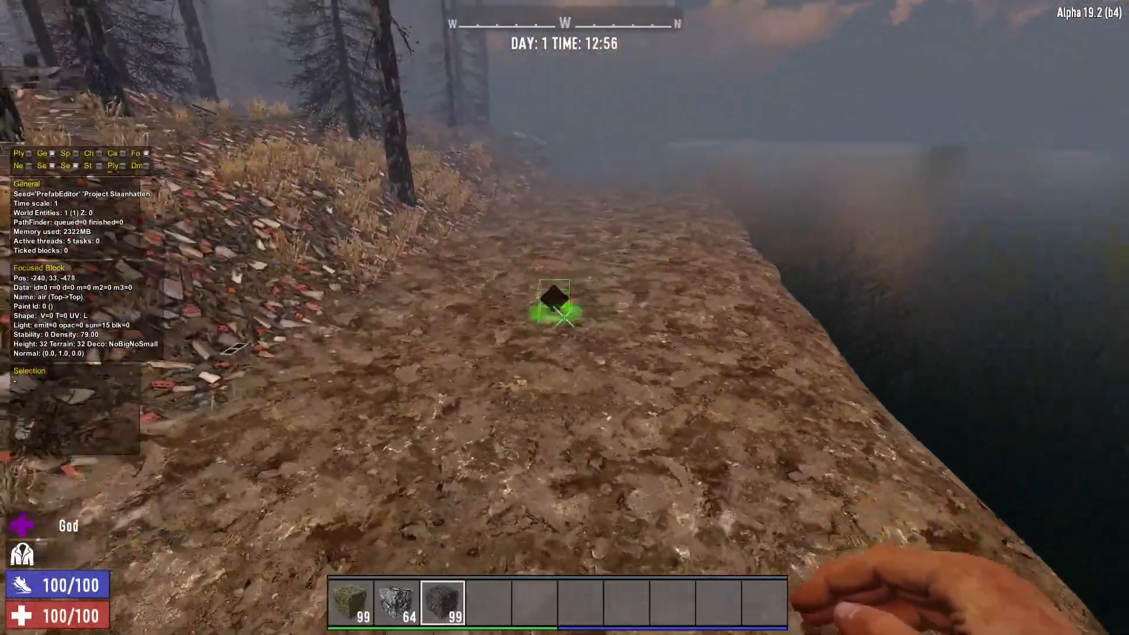
{"action": "key", "text": "w"}
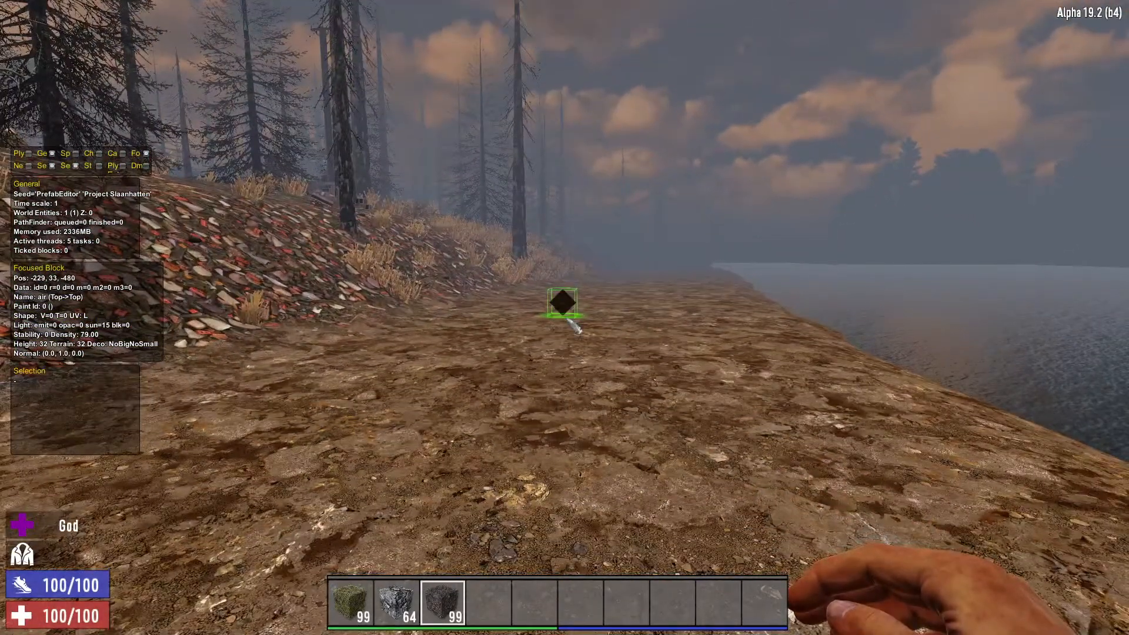
Switch back to paint.net, magnify the shoreline to 200%, and move east to the pale spot north of the street grid
{"action": "key", "text": "Escape"}
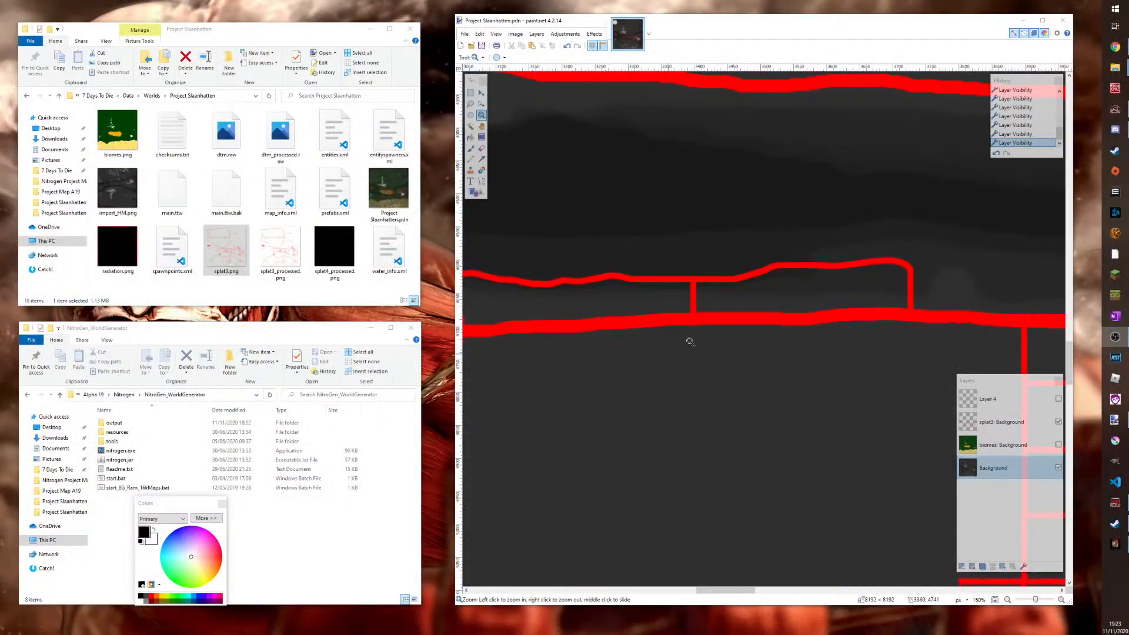
{"action": "scroll", "coordinate": [991, 247], "scroll_direction": "up", "scroll_amount": 3}
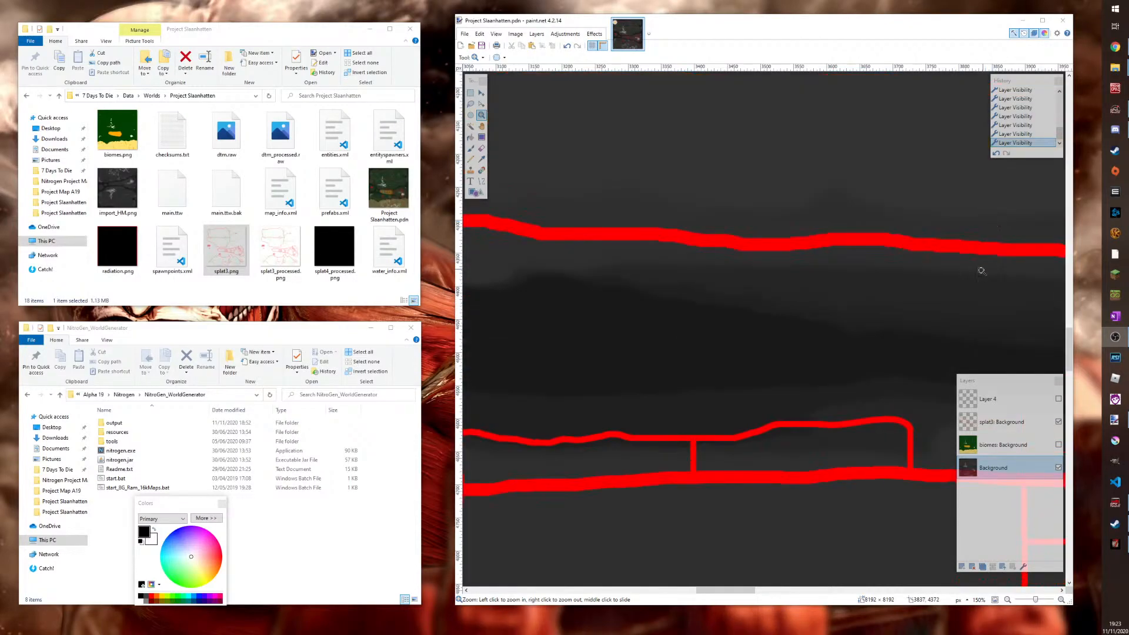
{"action": "scroll", "coordinate": [976, 282], "scroll_direction": "down", "scroll_amount": 1}
{"action": "left_click", "coordinate": [951, 355]}
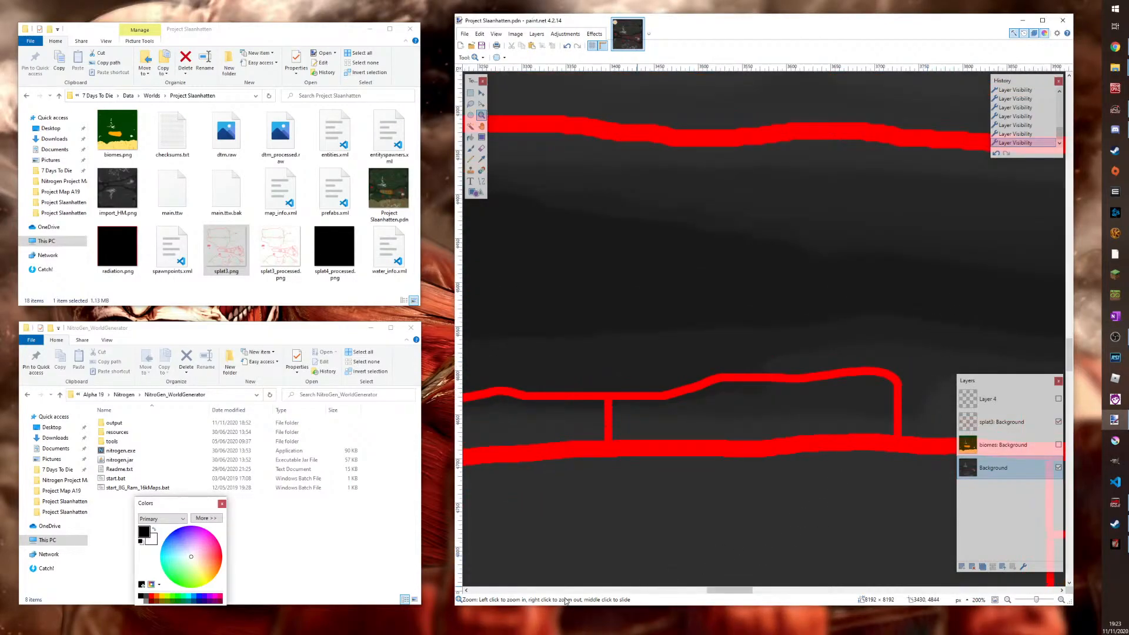
{"action": "left_click_drag", "start_coordinate": [727, 595], "coordinate": [754, 596]}
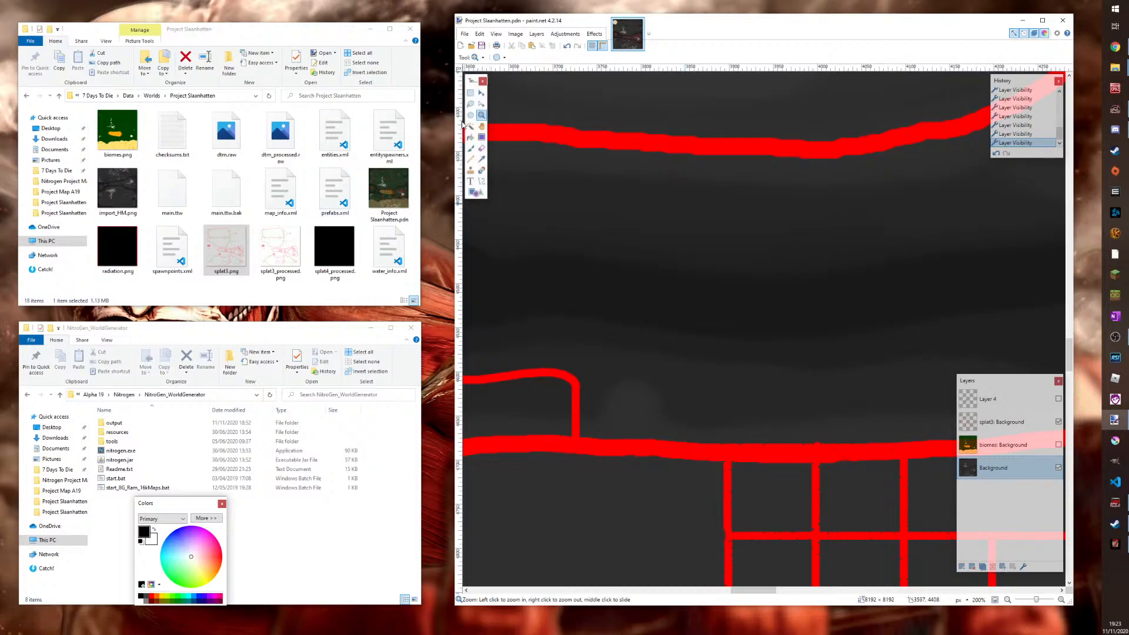
Expand the colour window, move it onto the canvas, and sample the dark height map shade 202020 north of the main road
{"action": "left_click", "coordinate": [483, 161]}
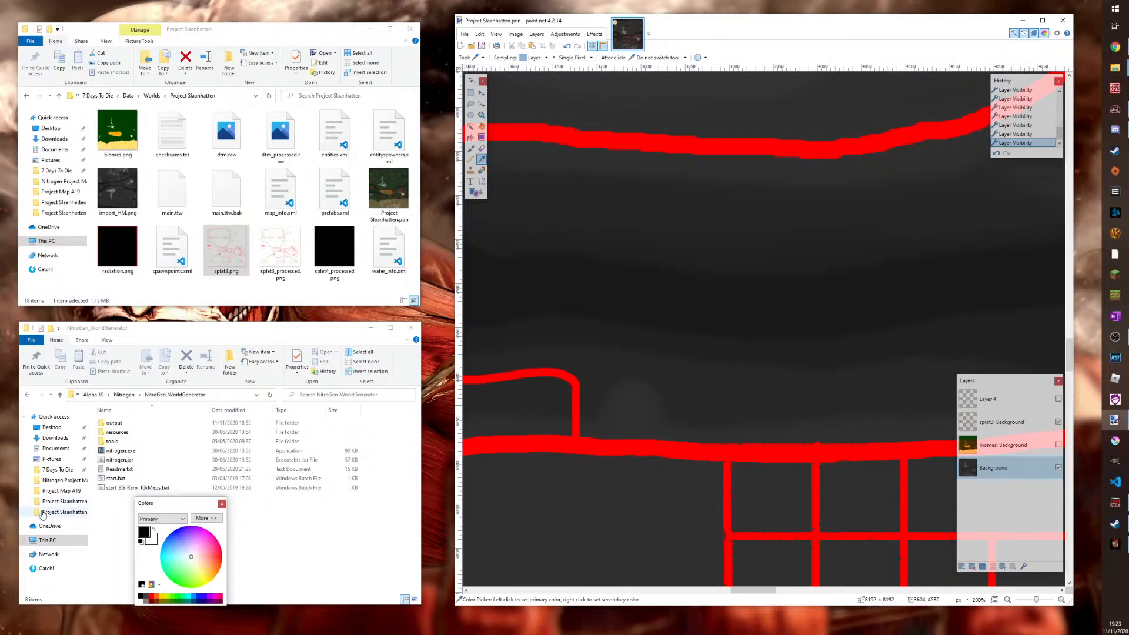
{"action": "left_click", "coordinate": [206, 519]}
{"action": "mouse_move", "coordinate": [184, 500]}
{"action": "left_mouse_down"}
{"action": "mouse_move", "coordinate": [441, 413]}
{"action": "mouse_move", "coordinate": [519, 456]}
{"action": "left_mouse_up"}
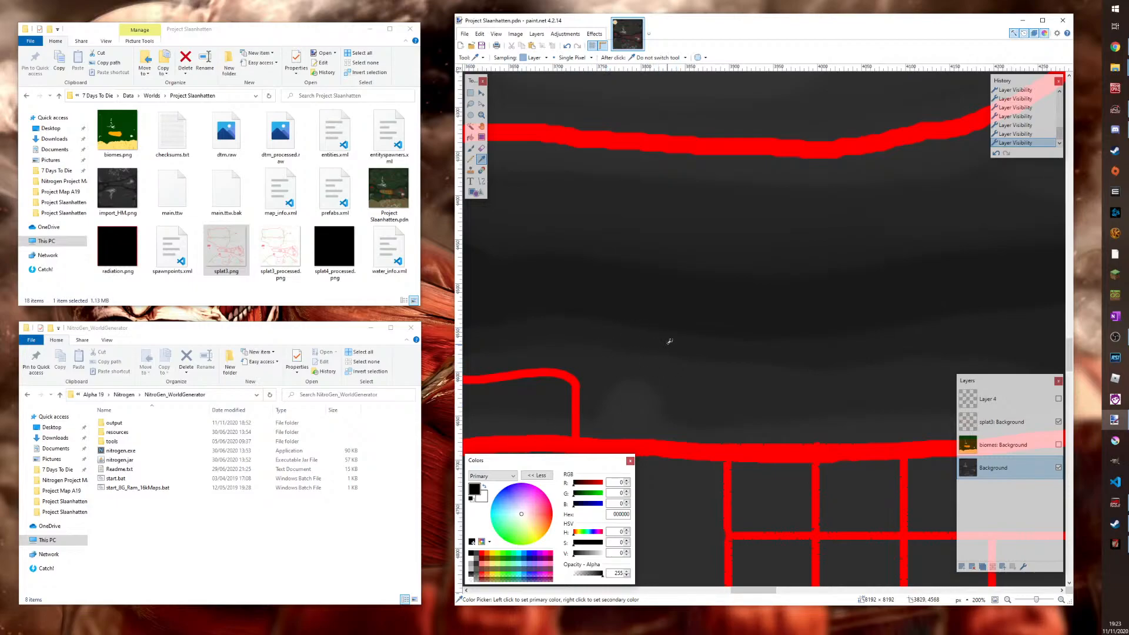
{"action": "left_click", "coordinate": [669, 342]}
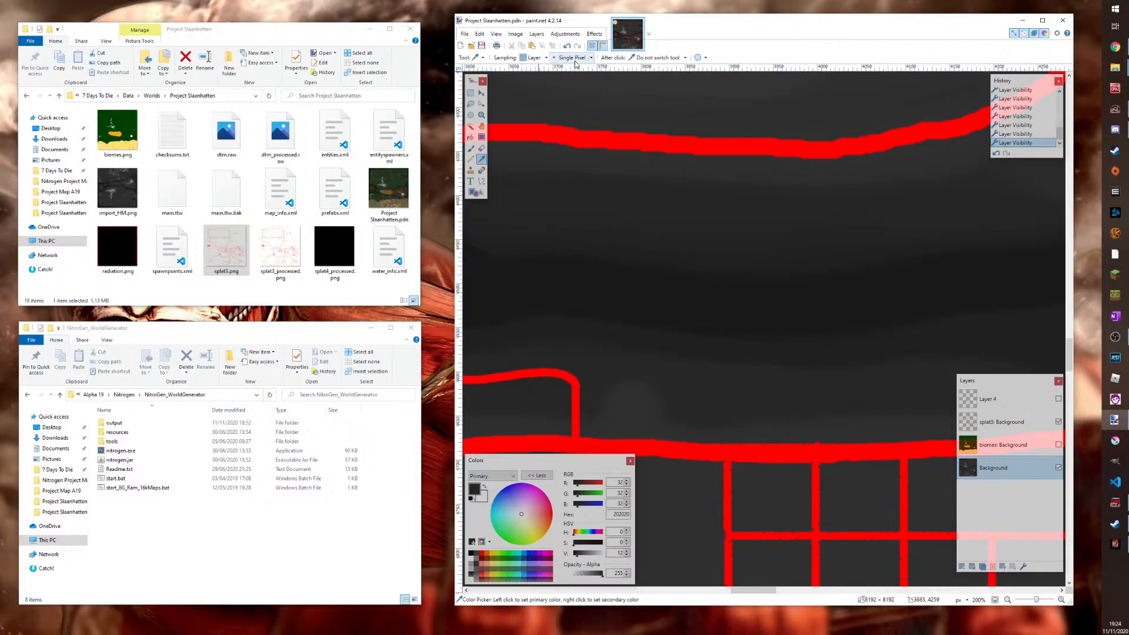
Set up the Paintbrush with a hardness of 40% and a brush width of 85
{"action": "left_click", "coordinate": [470, 150]}
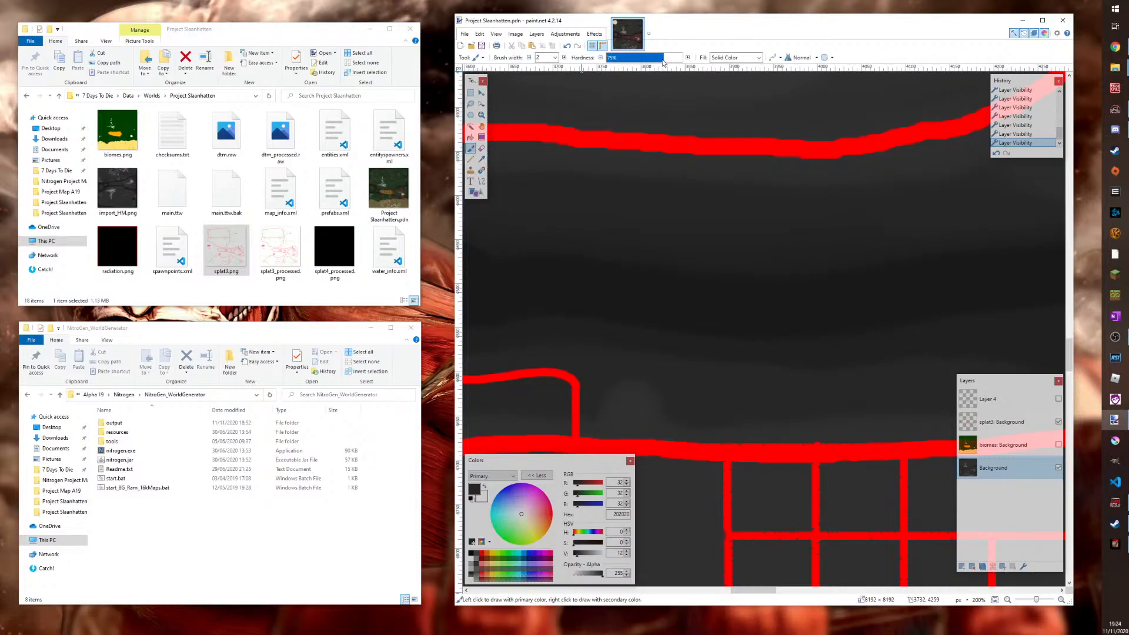
{"action": "left_click_drag", "start_coordinate": [664, 62], "coordinate": [682, 59]}
{"action": "scroll", "coordinate": [659, 362], "scroll_direction": "down", "scroll_amount": 4}
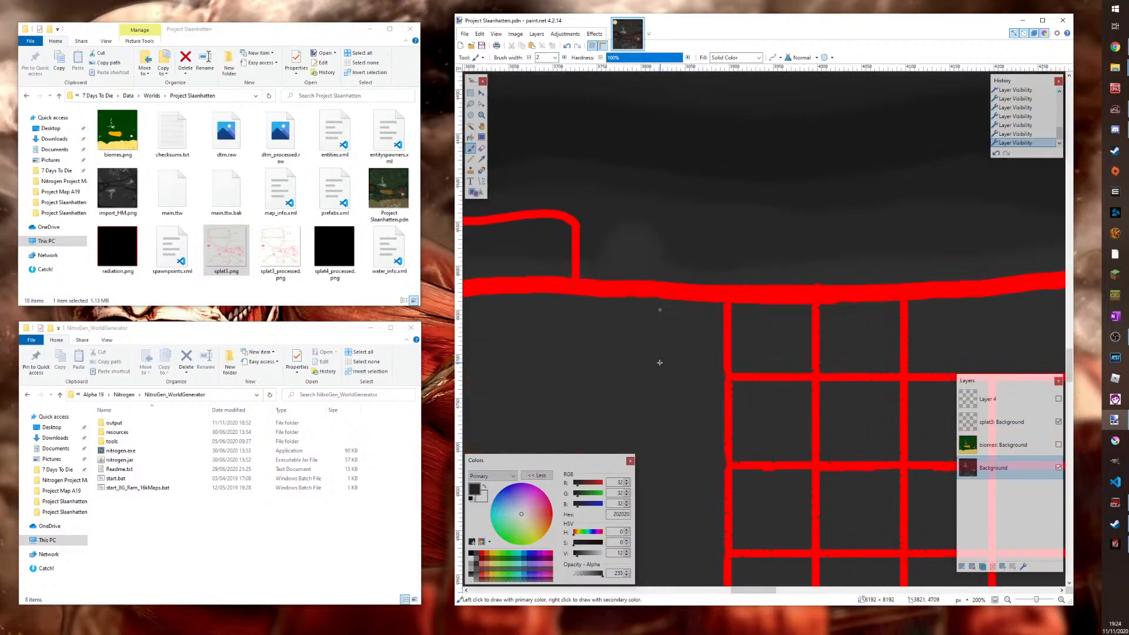
{"action": "scroll", "coordinate": [662, 353], "scroll_direction": "up", "scroll_amount": 2}
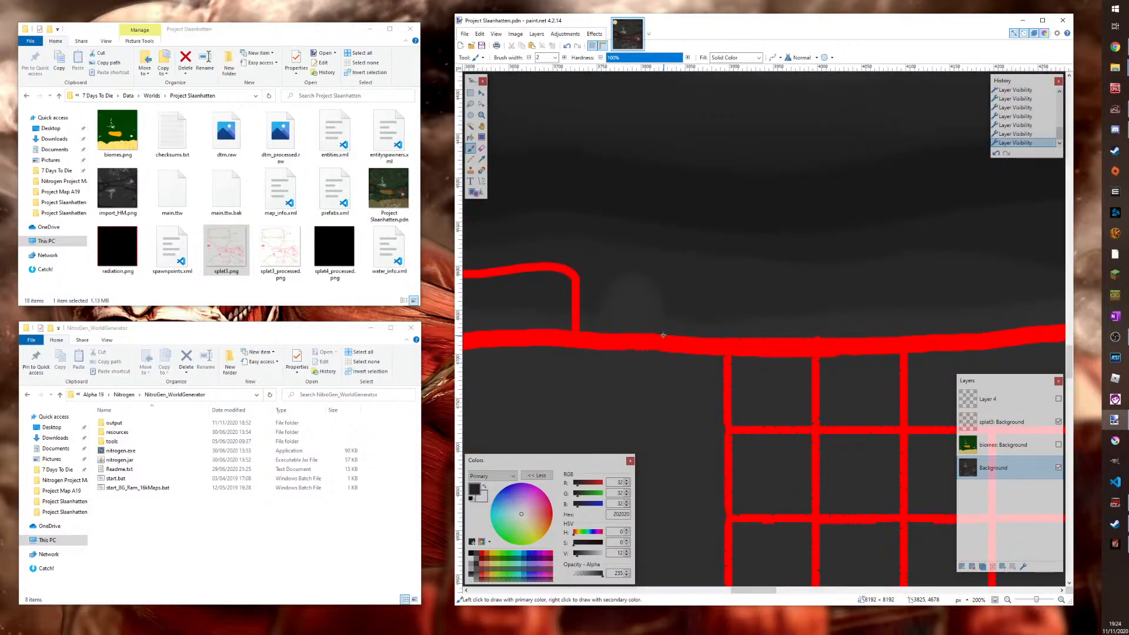
{"action": "left_click_drag", "start_coordinate": [664, 57], "coordinate": [637, 62]}
{"action": "left_click", "coordinate": [555, 58]}
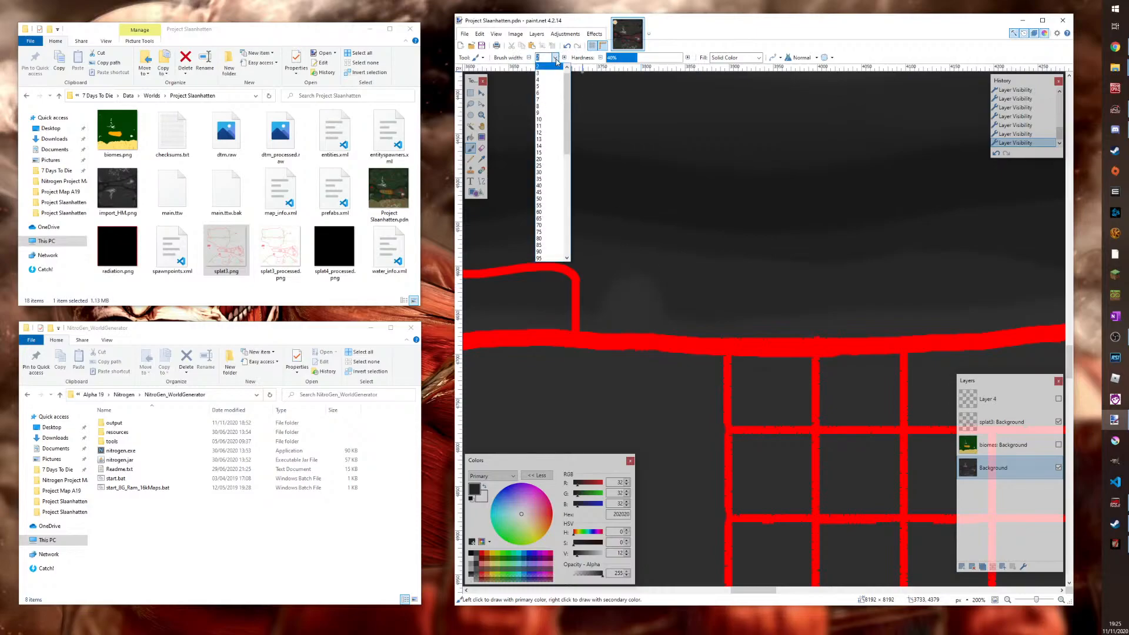
{"action": "left_click", "coordinate": [540, 244]}
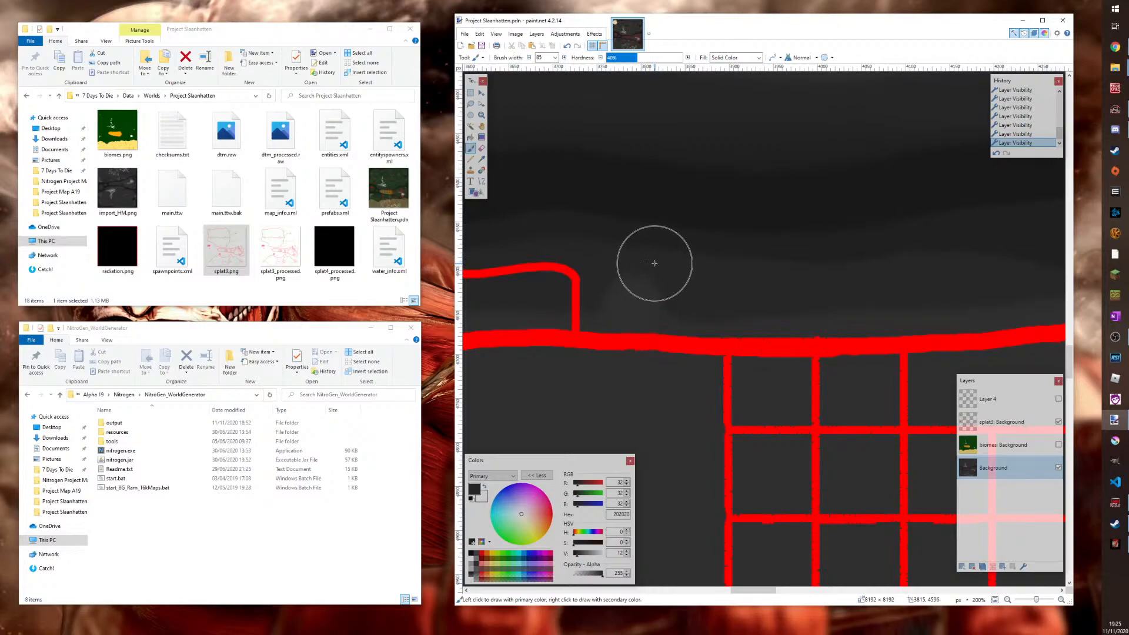
Paint the Background layer's pale spot and adjacent shore north of the main road with shade 202020
{"action": "left_click", "coordinate": [654, 263]}
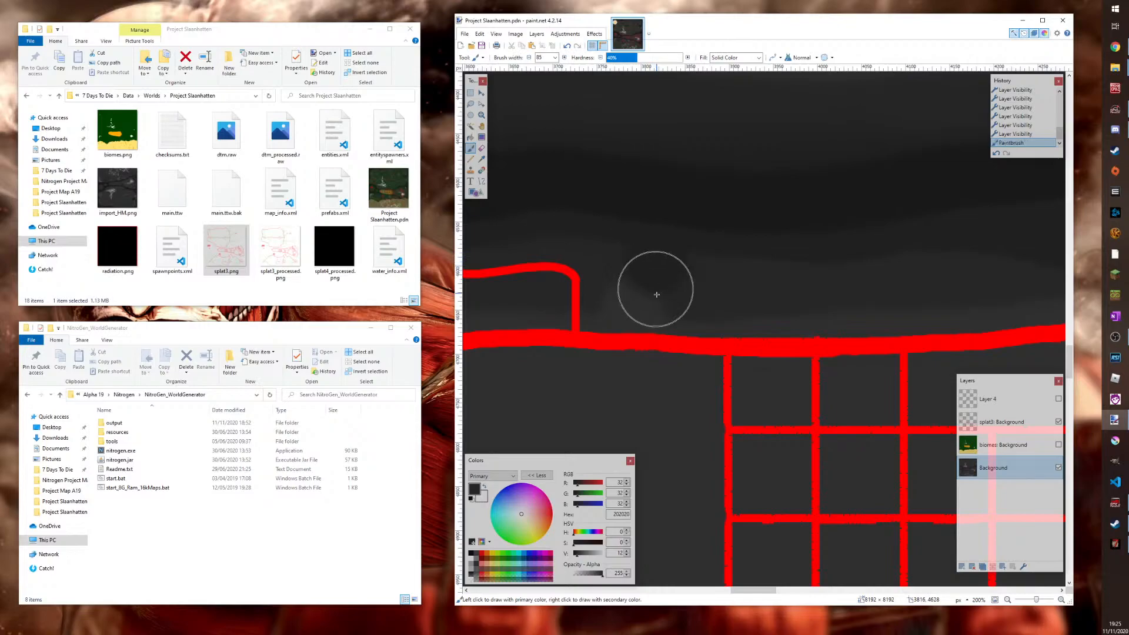
{"action": "left_click", "coordinate": [633, 255]}
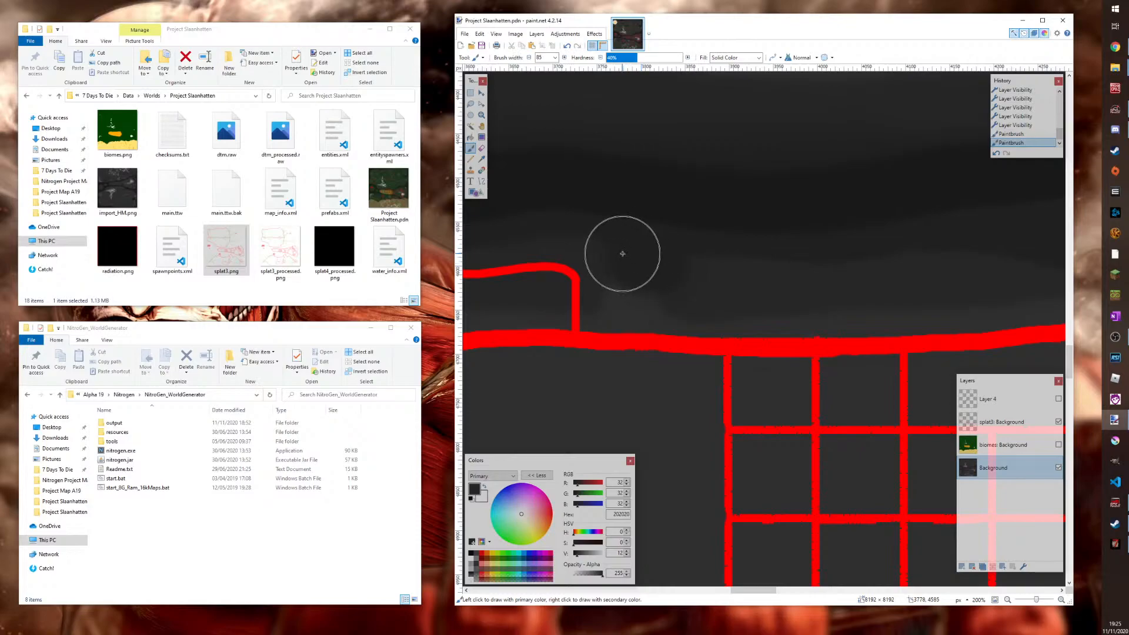
{"action": "left_click_drag", "start_coordinate": [623, 254], "coordinate": [702, 270]}
{"action": "scroll", "coordinate": [626, 257], "scroll_direction": "down", "scroll_amount": 1}
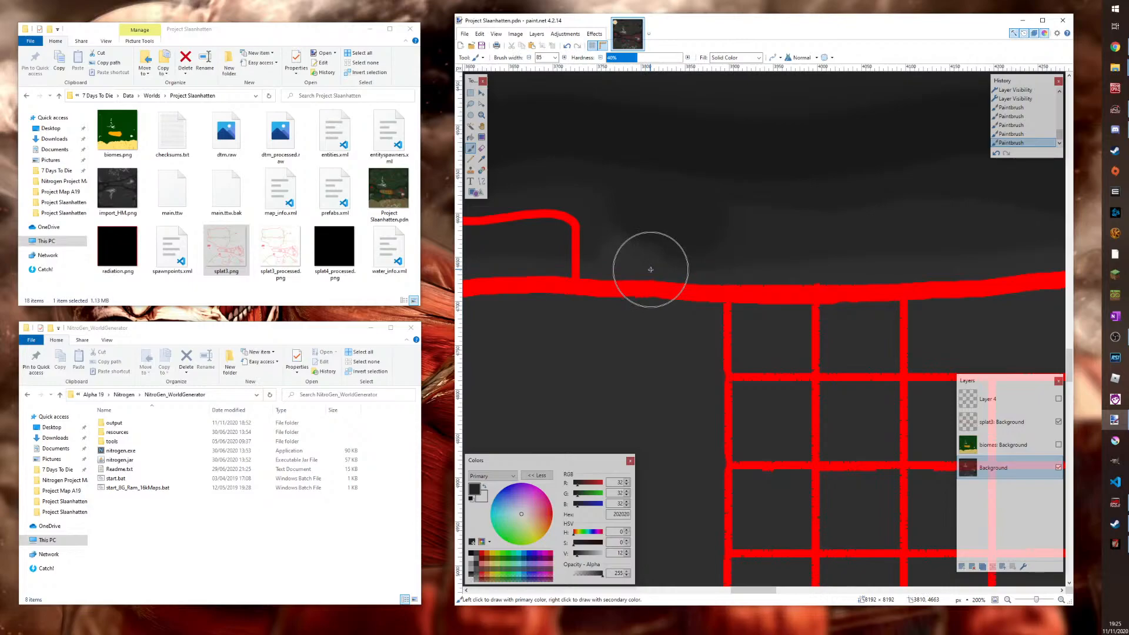
Show Layer 4 and reduce the magnification to 67% around the planned sewer lines and the street grid
{"action": "left_click", "coordinate": [1059, 399]}
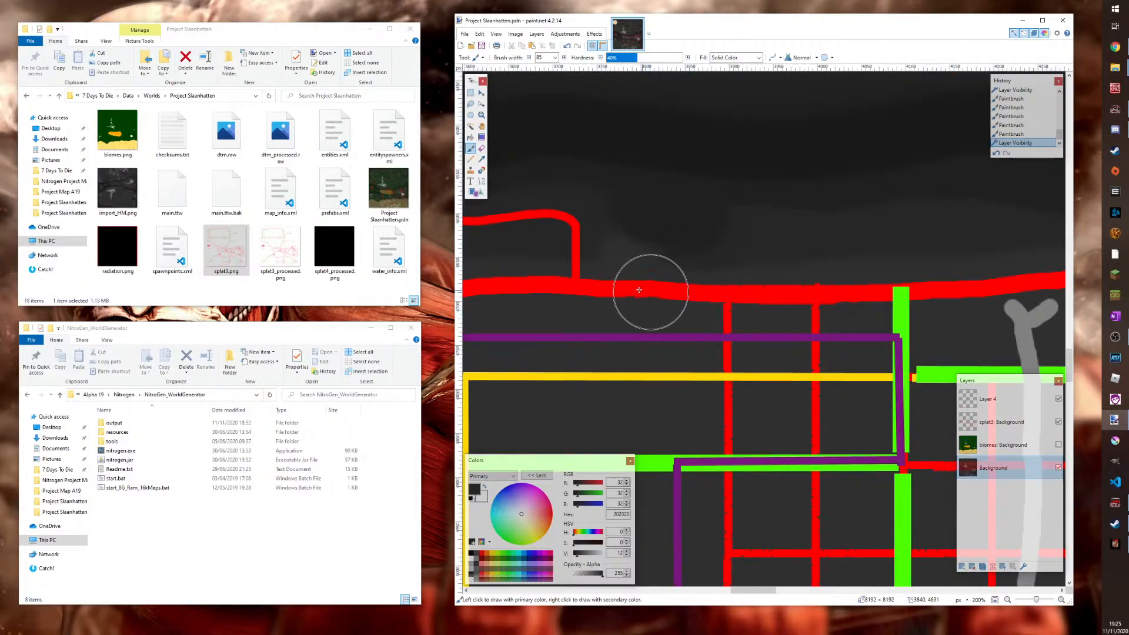
{"action": "left_click", "coordinate": [482, 115]}
{"action": "right_click", "coordinate": [695, 331]}
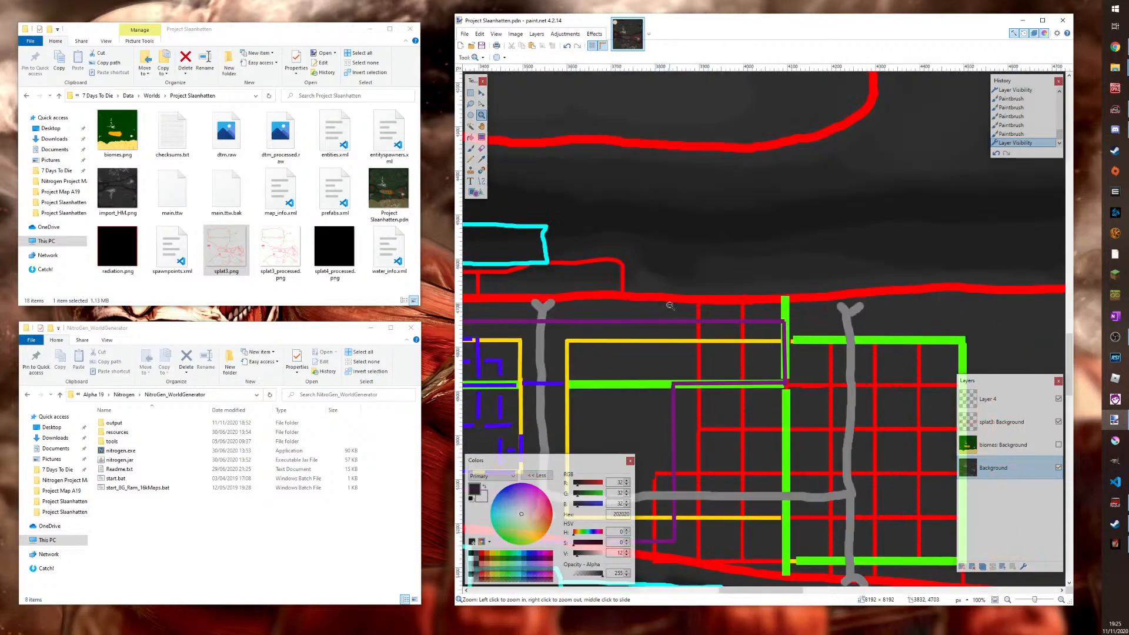
{"action": "right_click", "coordinate": [696, 331]}
{"action": "scroll", "coordinate": [697, 328], "scroll_direction": "down", "scroll_amount": 3}
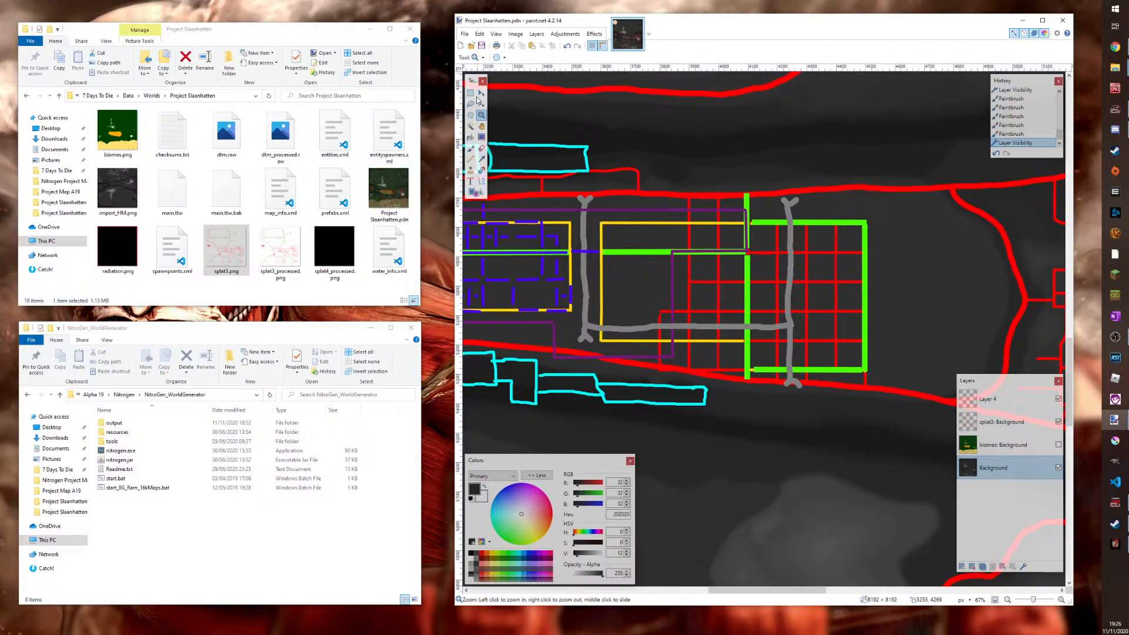
Use the Line / Curve tool in dark teal 0D1D1E, undo the trial line, and set the brush width to 10
{"action": "left_click", "coordinate": [482, 181]}
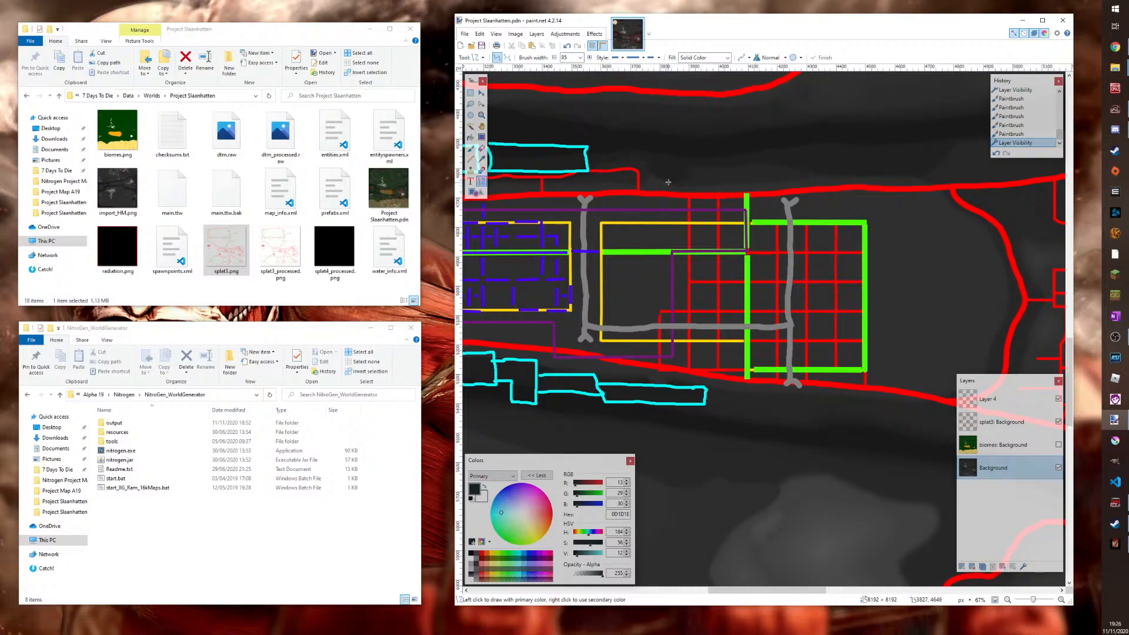
{"action": "mouse_move", "coordinate": [665, 184]}
{"action": "left_mouse_down"}
{"action": "mouse_move", "coordinate": [672, 238]}
{"action": "mouse_move", "coordinate": [665, 184]}
{"action": "left_mouse_up"}
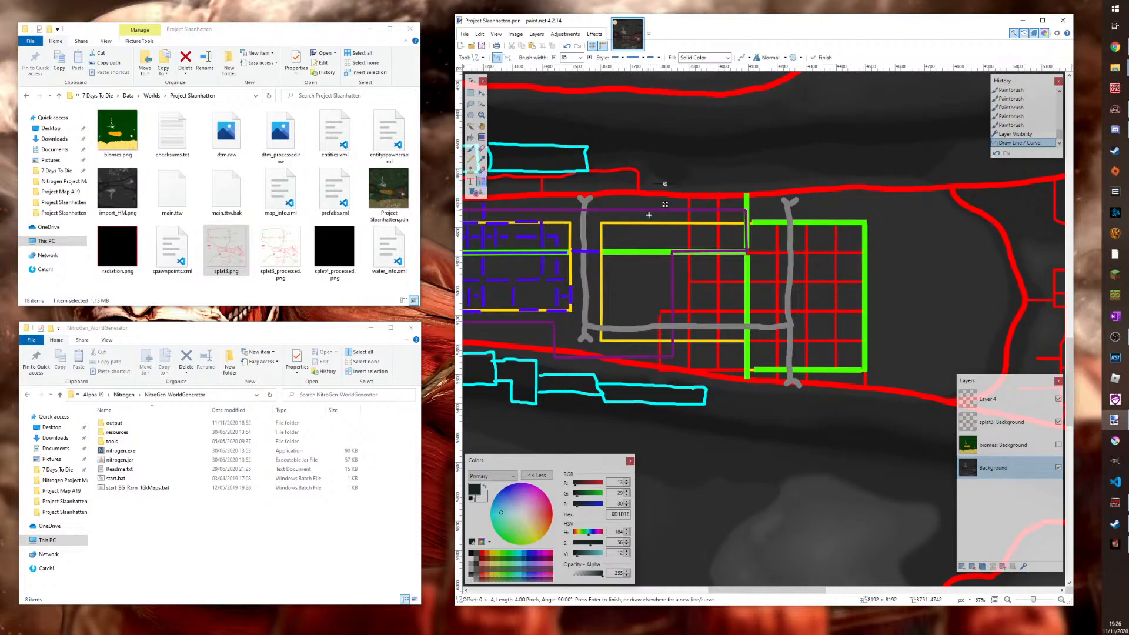
{"action": "left_click", "coordinate": [1015, 135]}
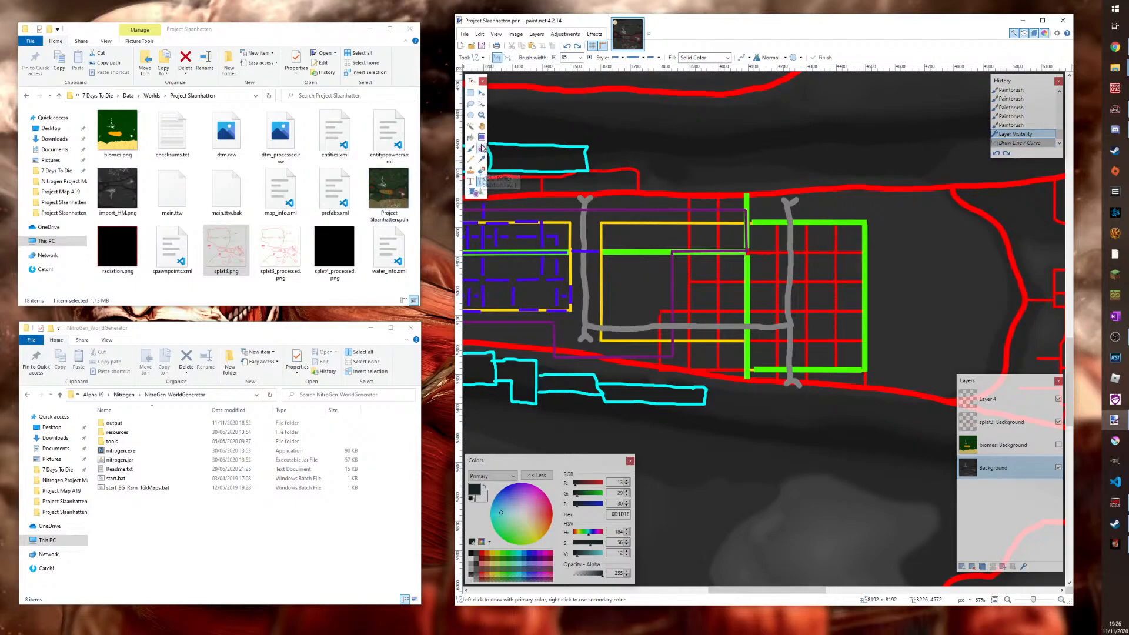
{"action": "left_click", "coordinate": [581, 57]}
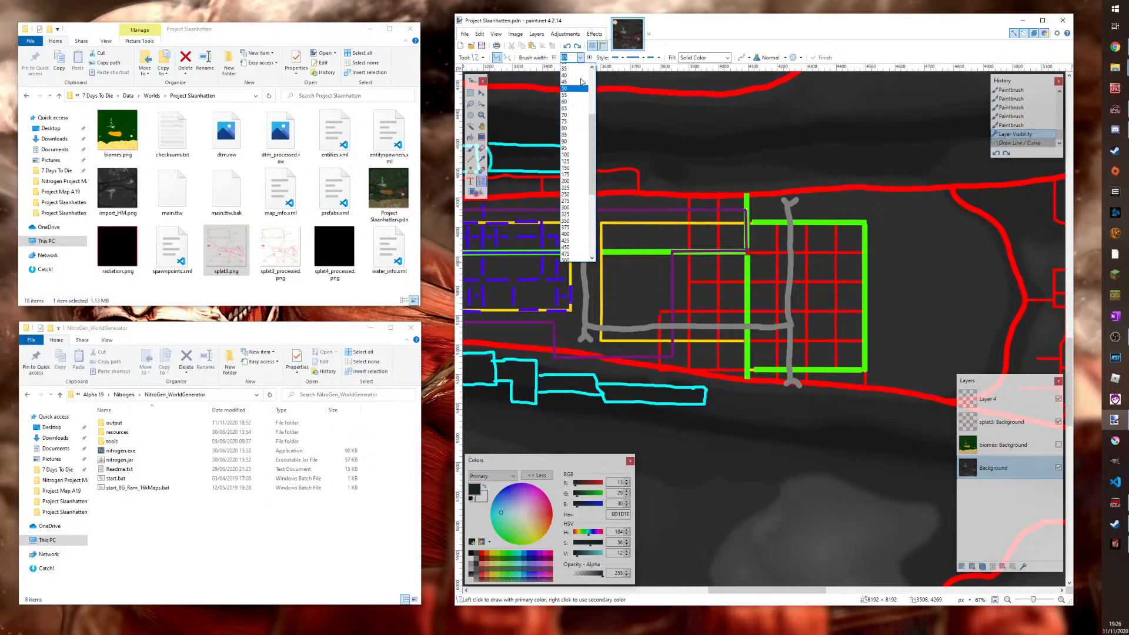
{"action": "left_click", "coordinate": [570, 124]}
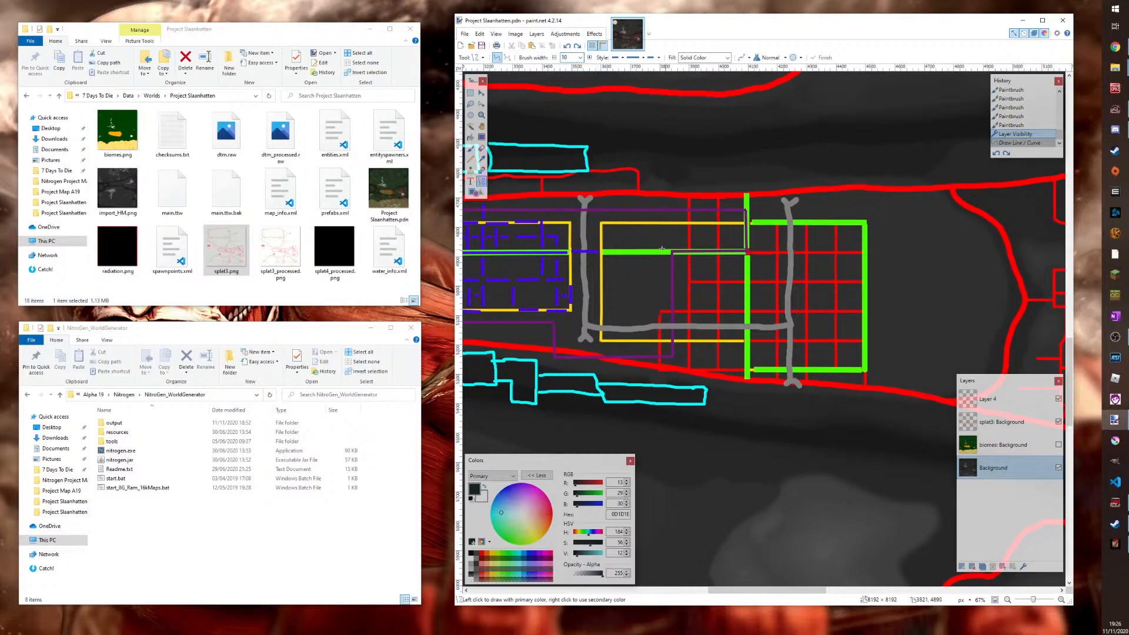
Undo the short trial line on Background, and draw a vertical line about 478 px long on Layer 4 from the shore to the grey horizontal line
{"action": "mouse_move", "coordinate": [668, 185]}
{"action": "left_mouse_down"}
{"action": "mouse_move", "coordinate": [667, 289]}
{"action": "mouse_move", "coordinate": [662, 187]}
{"action": "left_mouse_up"}
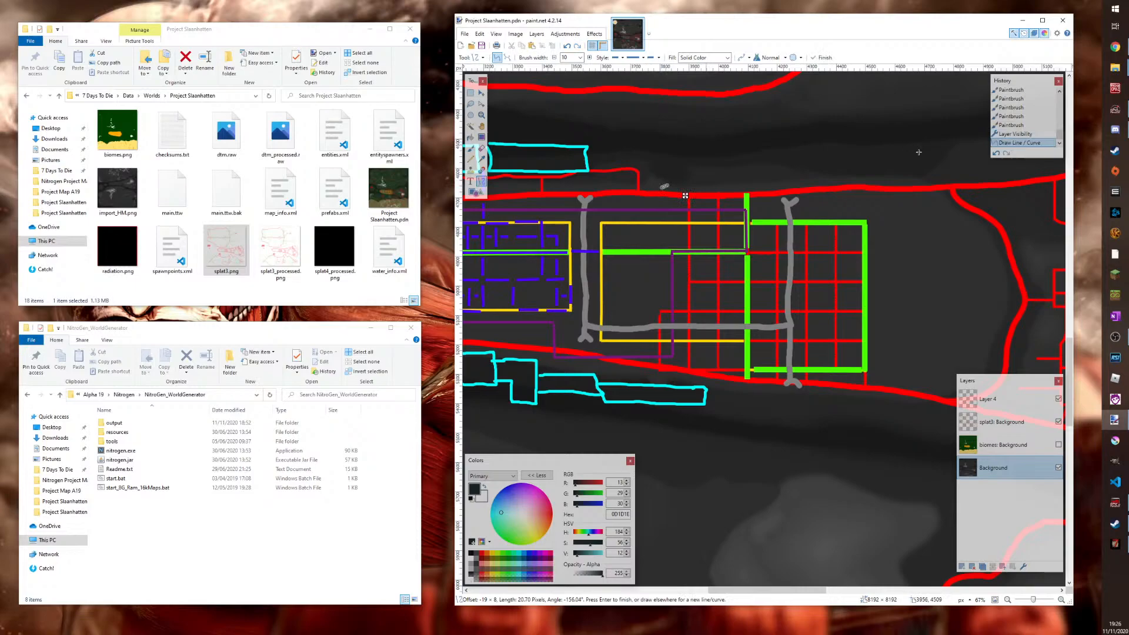
{"action": "left_click", "coordinate": [995, 153]}
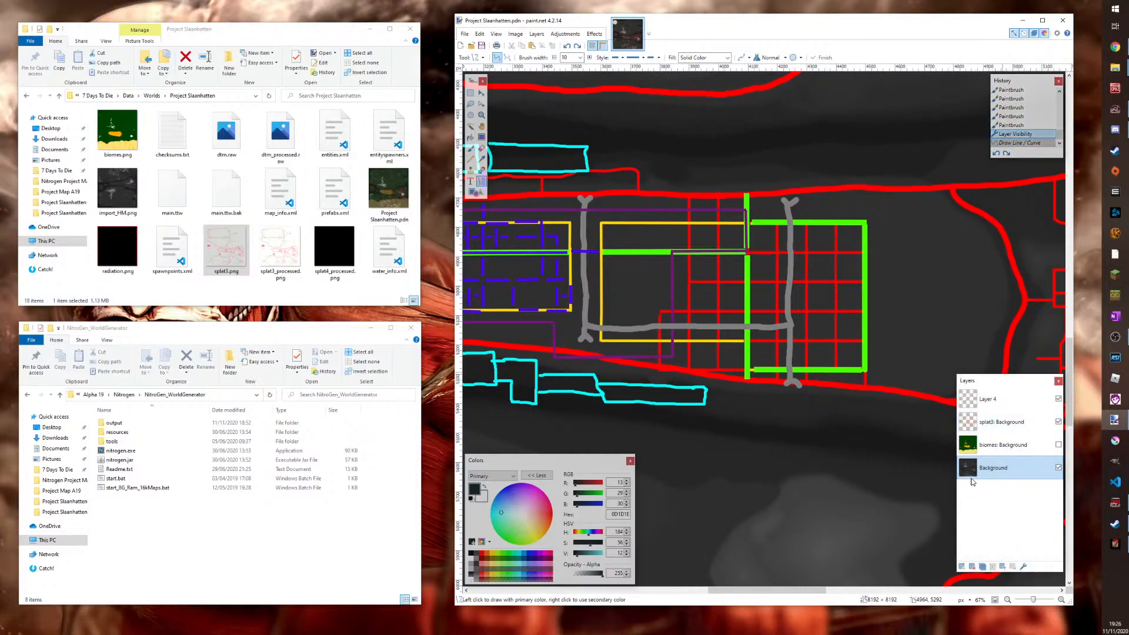
{"action": "left_click", "coordinate": [999, 398]}
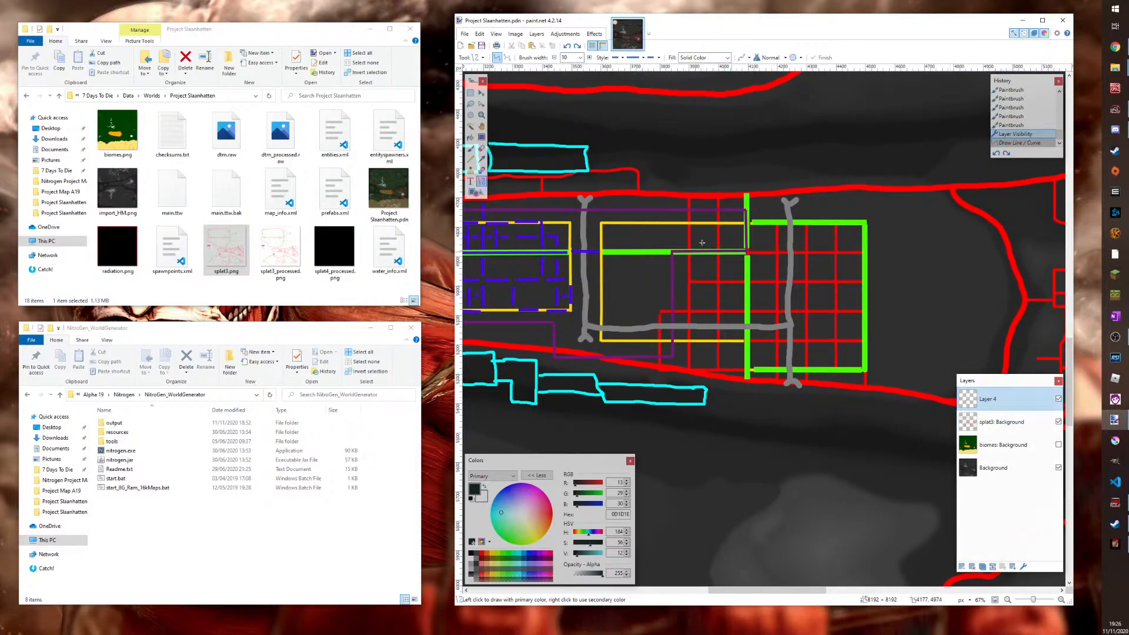
{"action": "left_click_drag", "start_coordinate": [667, 186], "coordinate": [666, 311]}
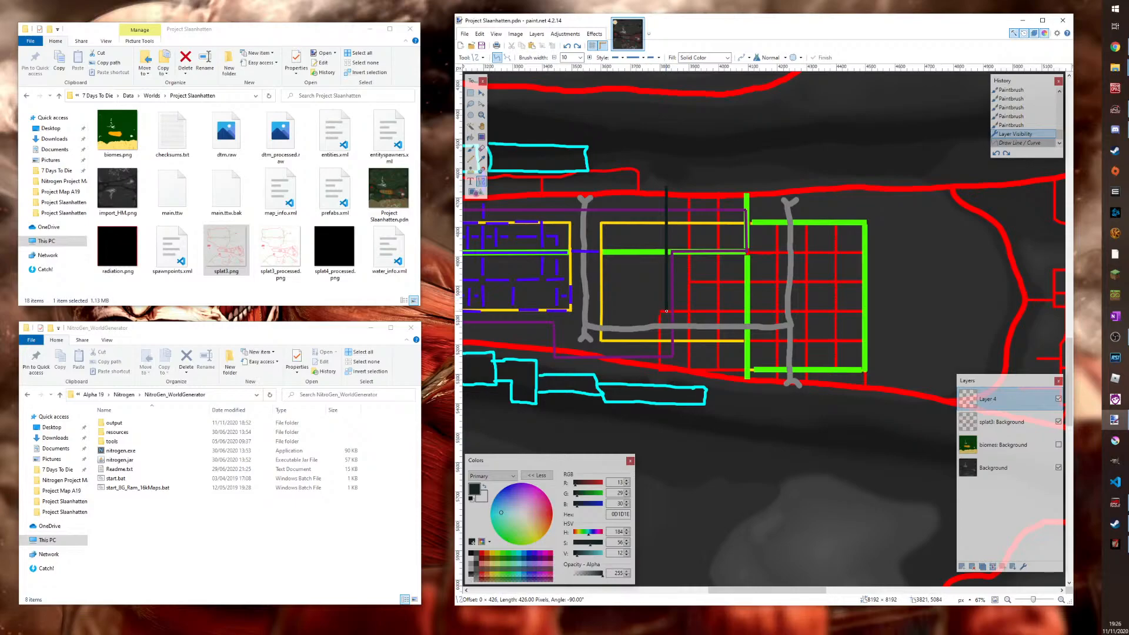
{"action": "left_click_drag", "start_coordinate": [668, 321], "coordinate": [667, 326]}
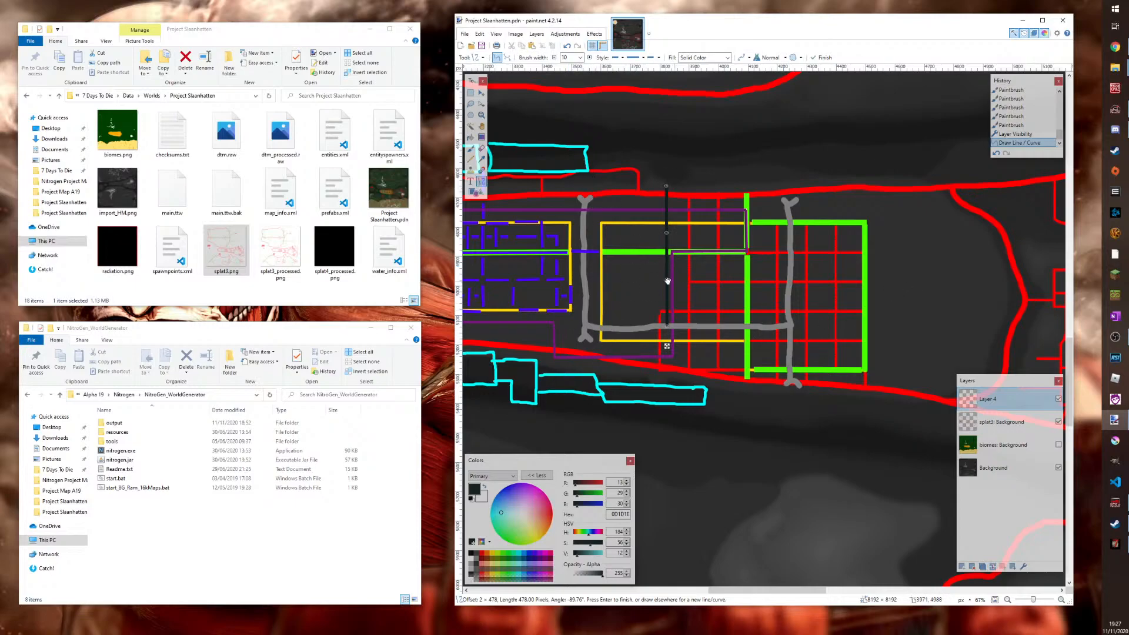
{"action": "key", "text": "Return"}
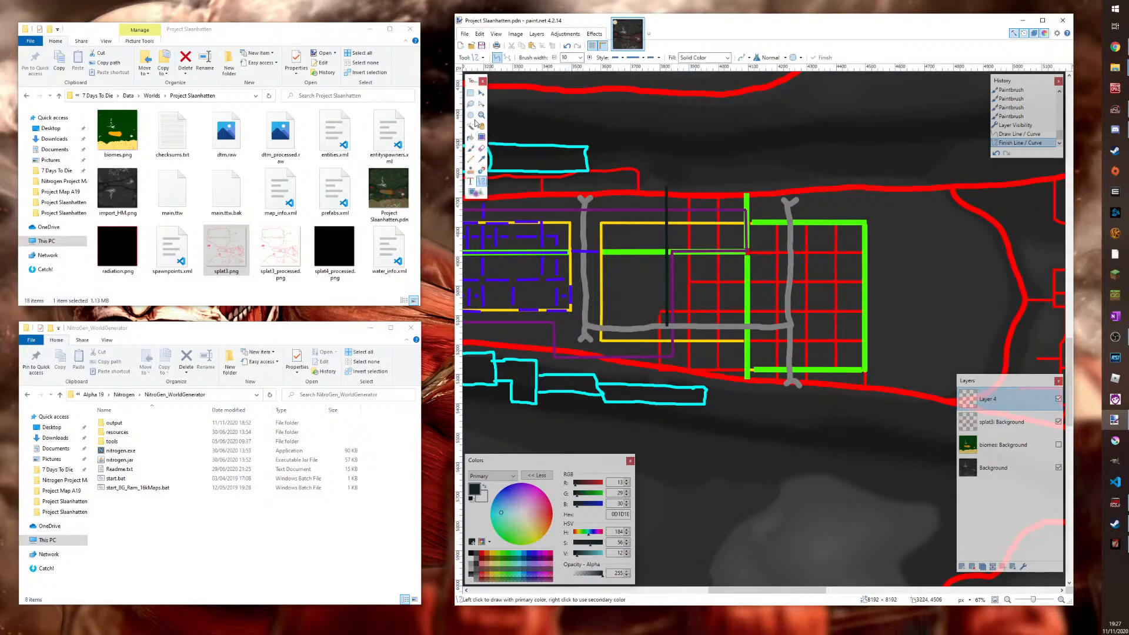
Select the Background layer, sample height map shade 202020, and set the Paintbrush width to 85
{"action": "key", "text": "z"}
{"action": "left_click", "coordinate": [670, 187]}
{"action": "left_click", "coordinate": [659, 172]}
{"action": "left_click", "coordinate": [647, 204]}
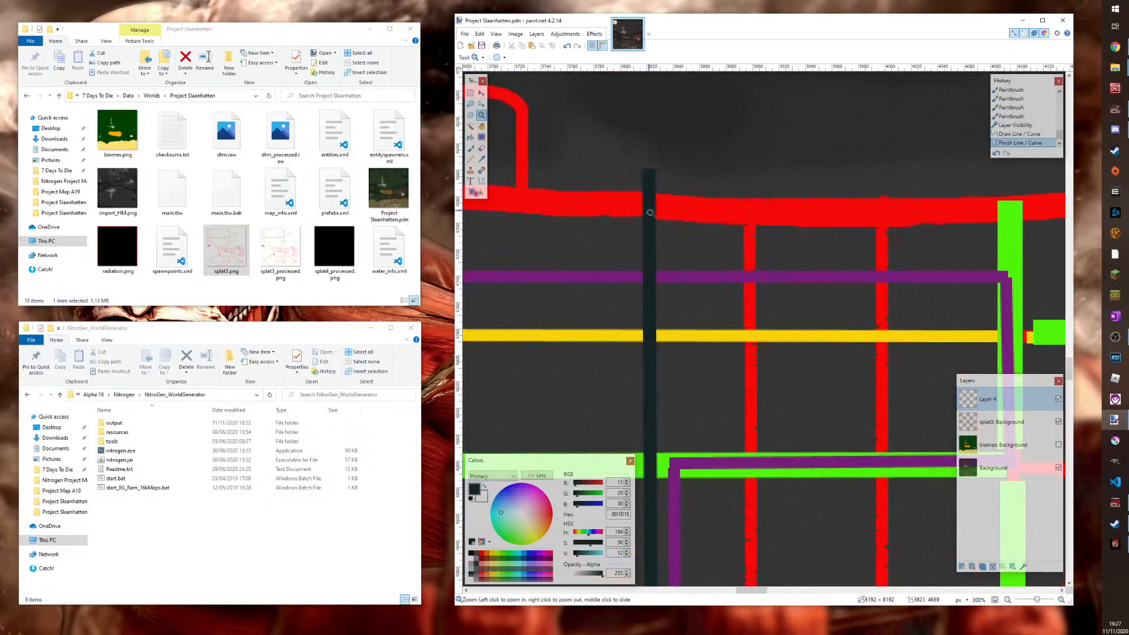
{"action": "right_click", "coordinate": [668, 191]}
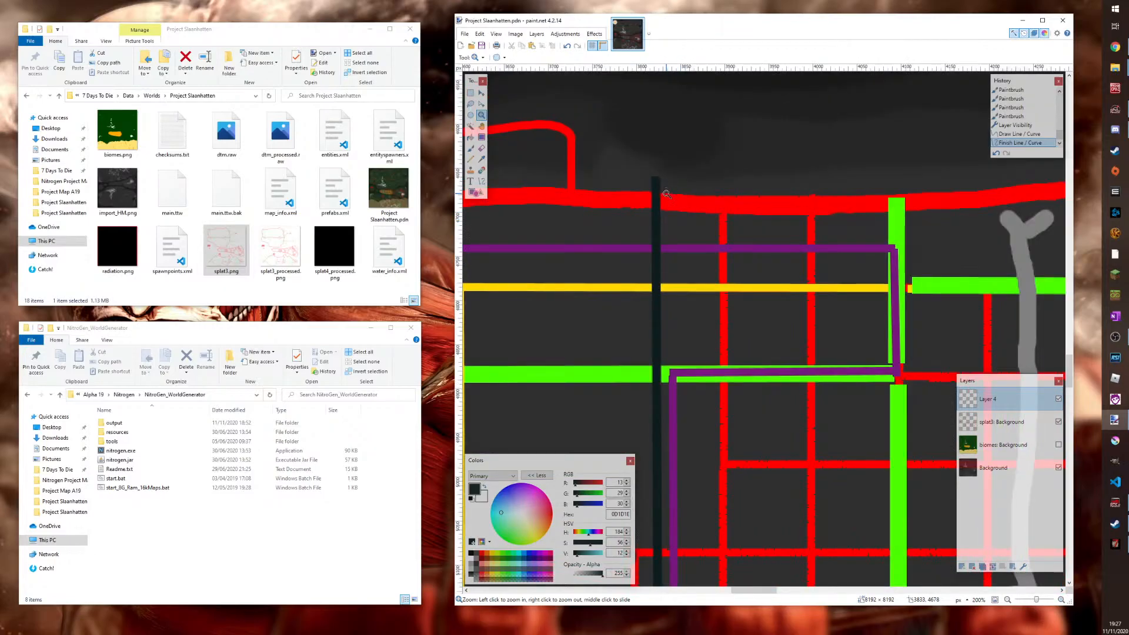
{"action": "left_click", "coordinate": [995, 471]}
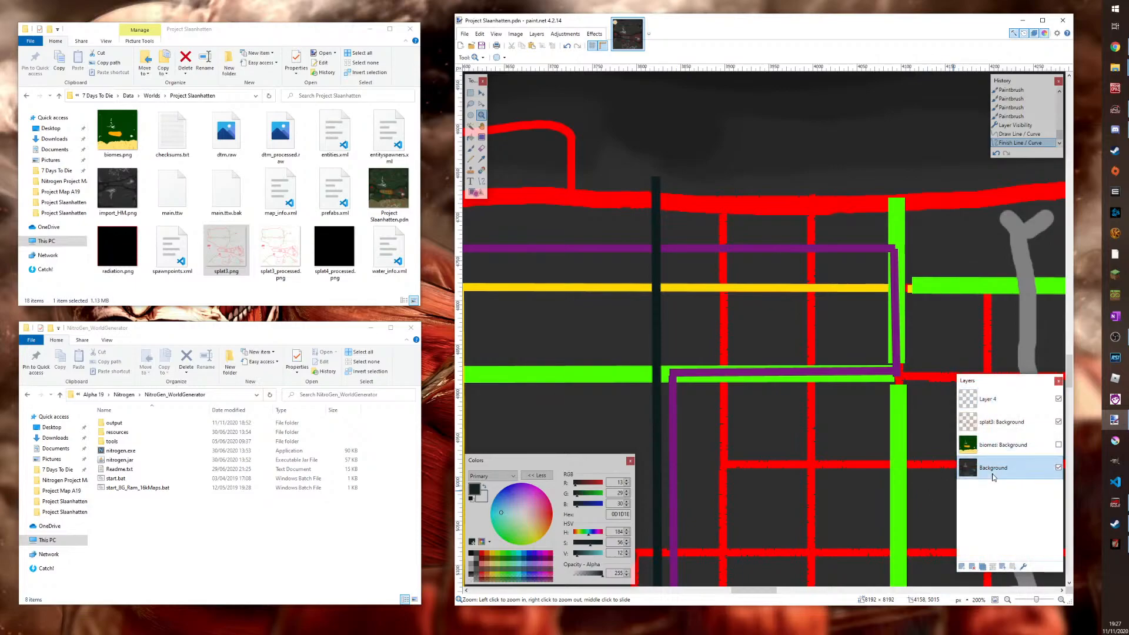
{"action": "left_click", "coordinate": [482, 159]}
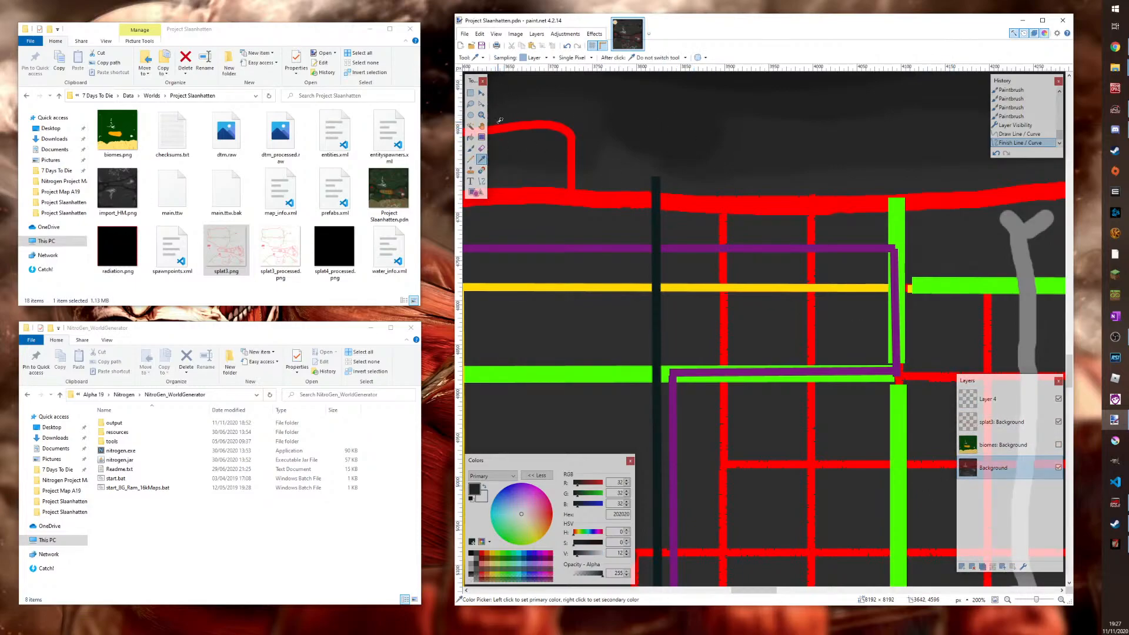
{"action": "left_click", "coordinate": [471, 149]}
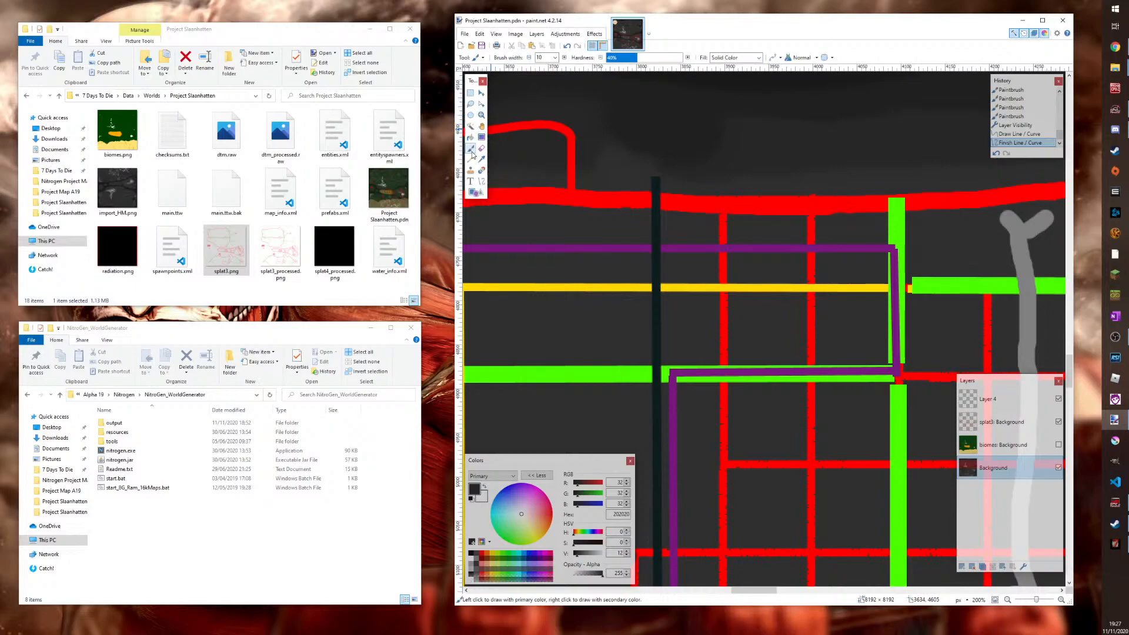
{"action": "left_click", "coordinate": [555, 57]}
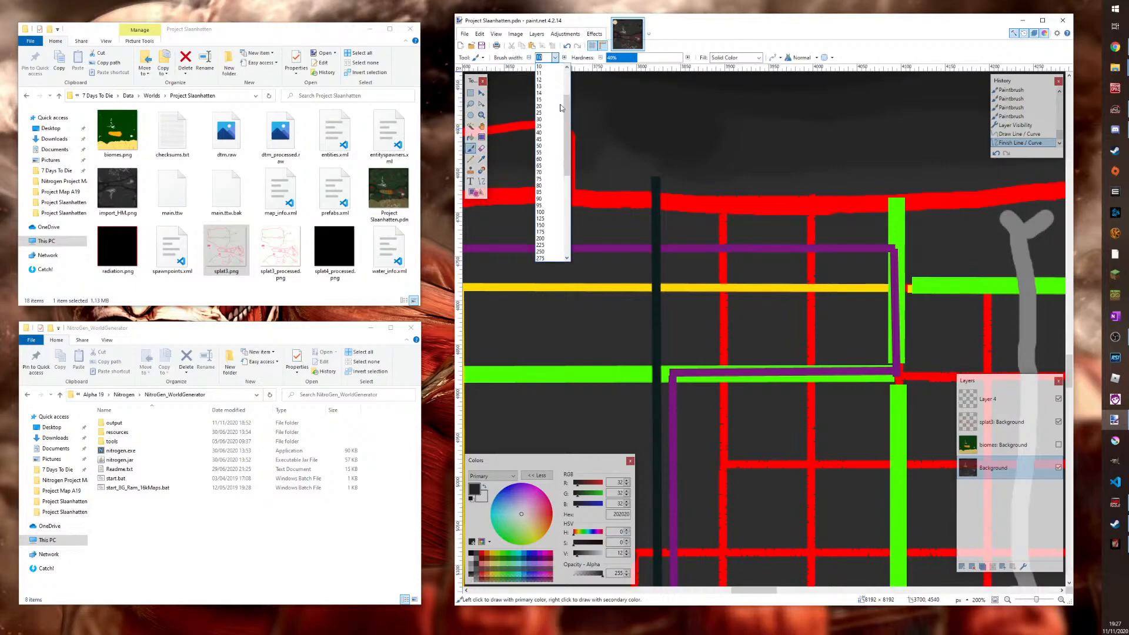
{"action": "left_click", "coordinate": [548, 193]}
Paint a vertical channel in shade 202020 on Background from the shore southward beside the street grid, hiding Layer 4 to extend and even it
{"action": "left_click_drag", "start_coordinate": [664, 157], "coordinate": [675, 347]}
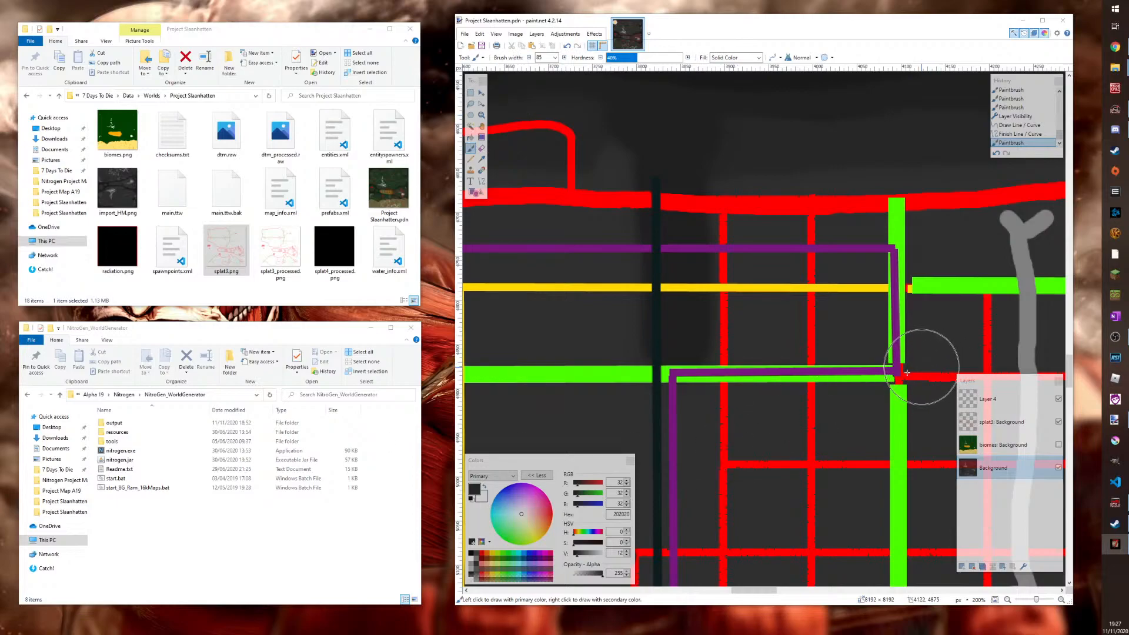
{"action": "left_click", "coordinate": [1059, 399]}
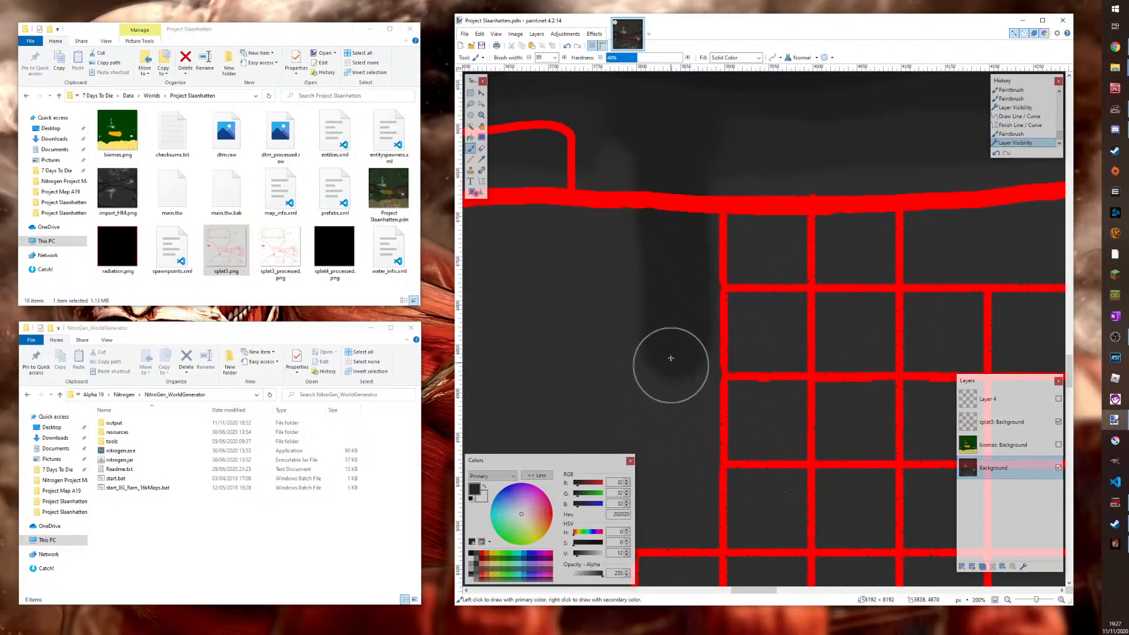
{"action": "left_click_drag", "start_coordinate": [675, 353], "coordinate": [675, 474]}
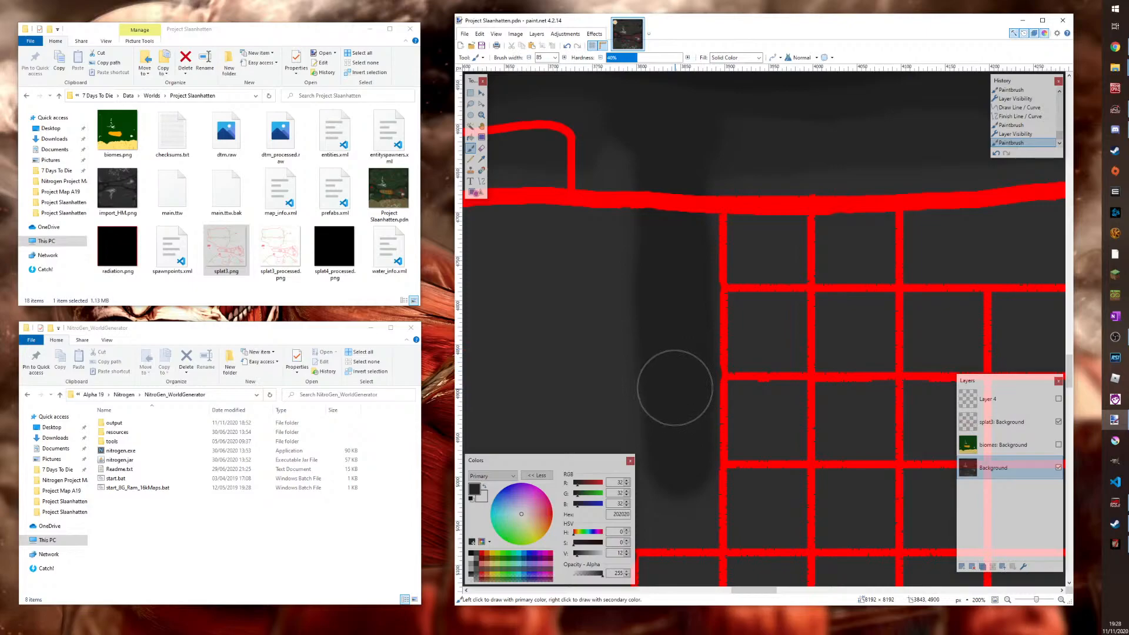
{"action": "left_click_drag", "start_coordinate": [678, 456], "coordinate": [673, 459]}
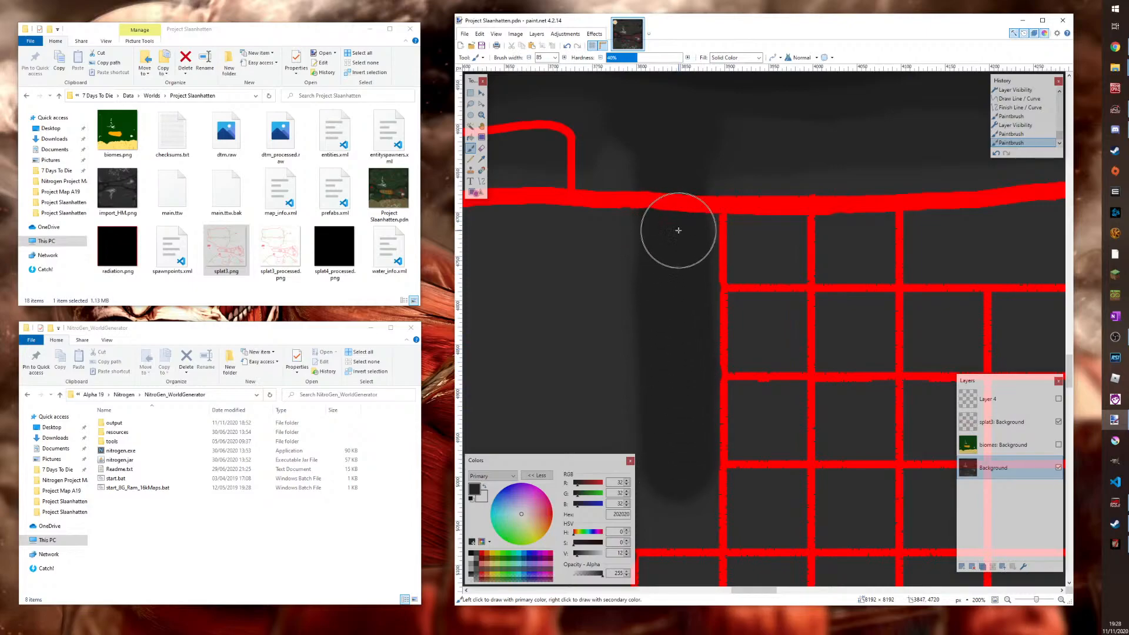
{"action": "left_click_drag", "start_coordinate": [675, 227], "coordinate": [680, 265]}
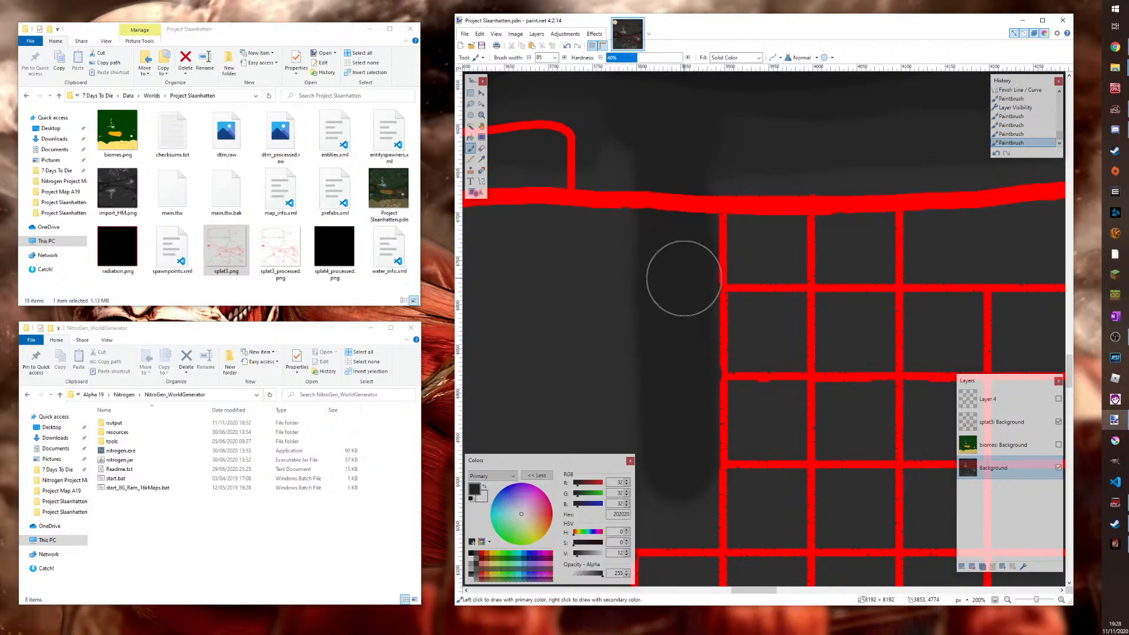
{"action": "mouse_move", "coordinate": [680, 361]}
{"action": "left_mouse_down"}
{"action": "mouse_move", "coordinate": [678, 474]}
{"action": "mouse_move", "coordinate": [675, 447]}
{"action": "left_mouse_up"}
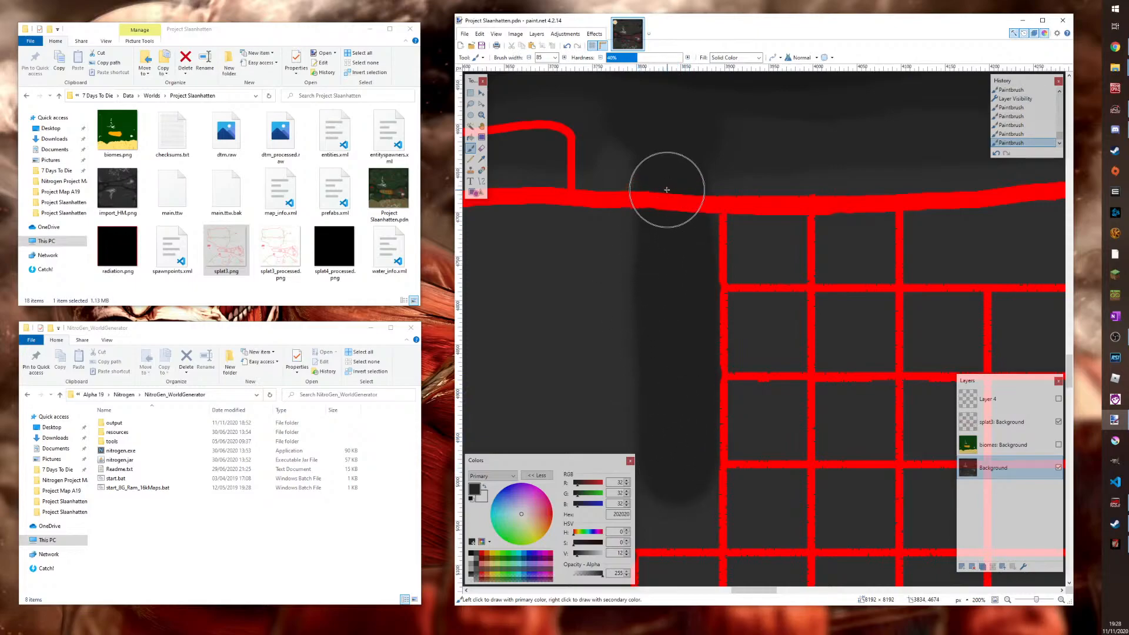
Paint the dark grey (202020) strip on the Background layer beside the road grid's west edge, from above the upper main road to the grid's protruding block
{"action": "mouse_move", "coordinate": [653, 127]}
{"action": "left_mouse_down"}
{"action": "mouse_move", "coordinate": [668, 176]}
{"action": "mouse_move", "coordinate": [668, 461]}
{"action": "mouse_move", "coordinate": [679, 453]}
{"action": "mouse_move", "coordinate": [665, 439]}
{"action": "mouse_move", "coordinate": [661, 163]}
{"action": "left_mouse_up"}
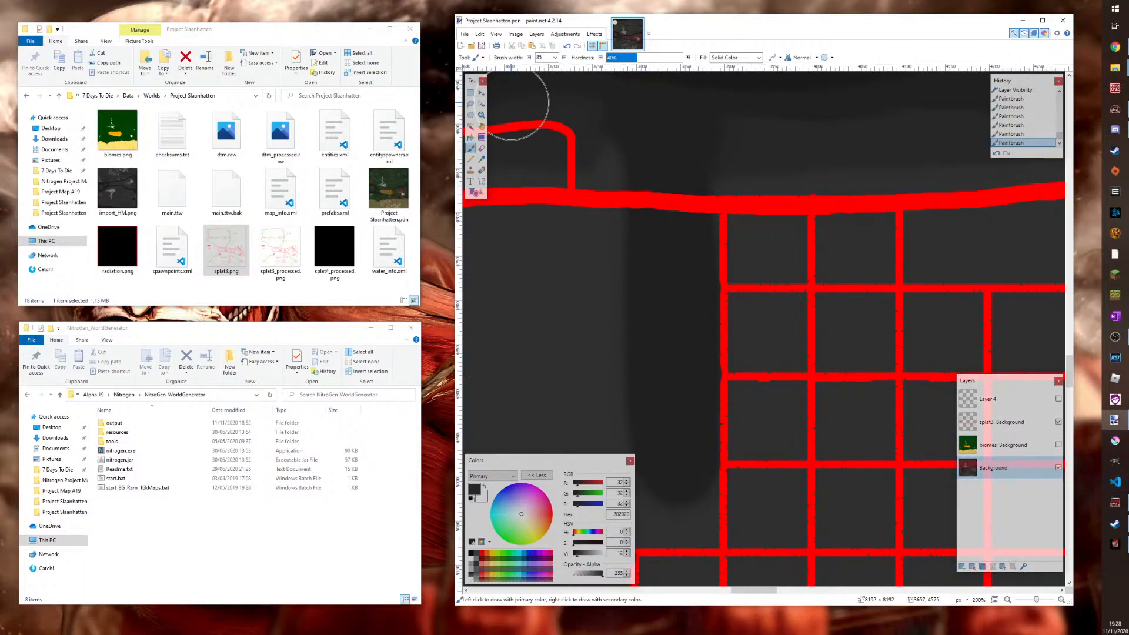
{"action": "key", "text": "alt+Tab"}
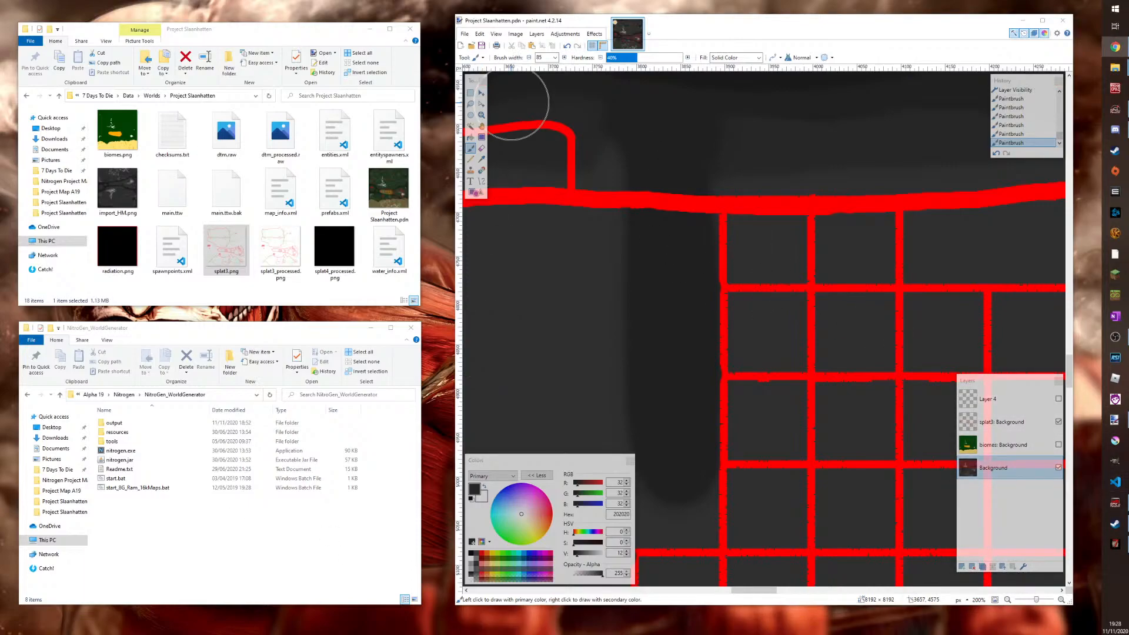
{"action": "left_click", "coordinate": [659, 474]}
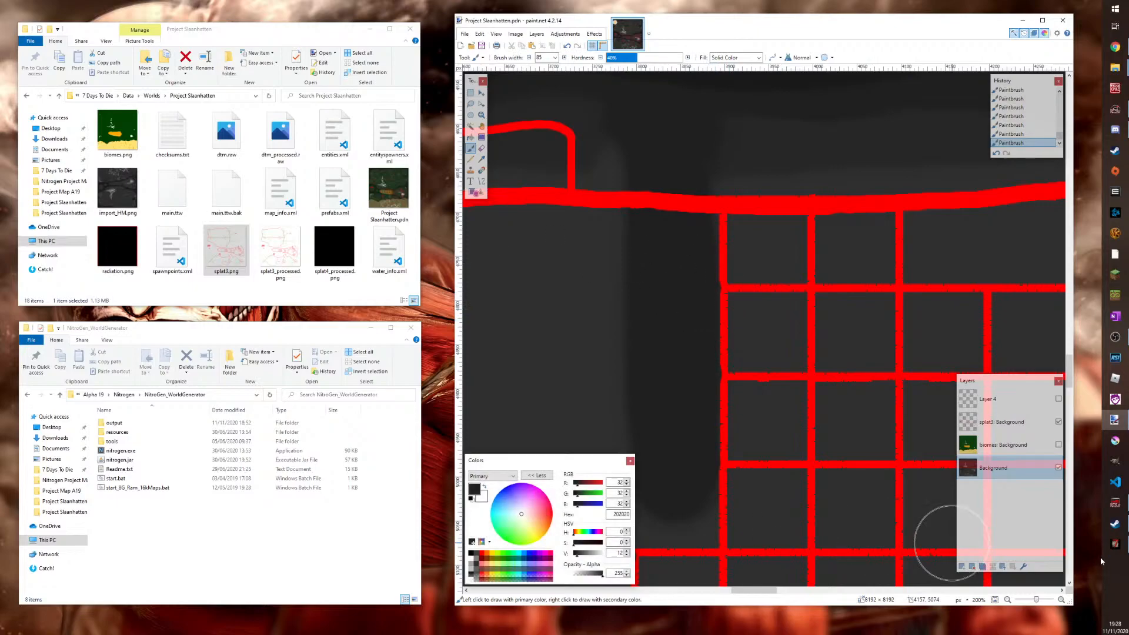
{"action": "scroll", "coordinate": [799, 367], "scroll_direction": "down", "scroll_amount": 3}
{"action": "scroll", "coordinate": [798, 367], "scroll_direction": "down", "scroll_amount": 3}
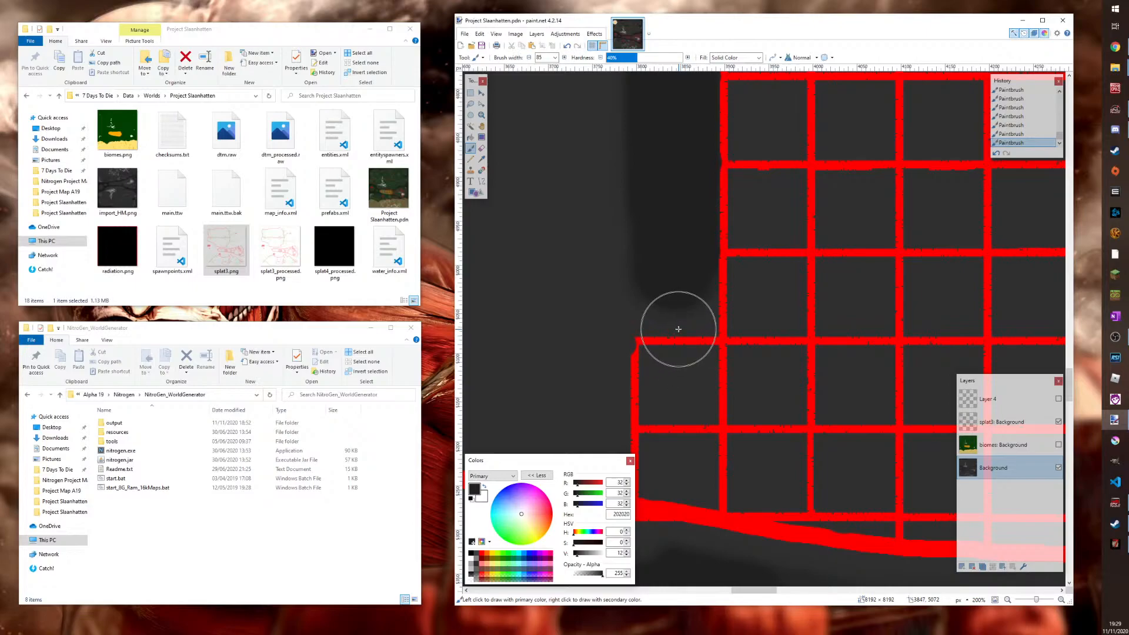
{"action": "mouse_move", "coordinate": [678, 329]}
{"action": "left_mouse_down"}
{"action": "mouse_move", "coordinate": [688, 281]}
{"action": "mouse_move", "coordinate": [689, 335]}
{"action": "left_mouse_up"}
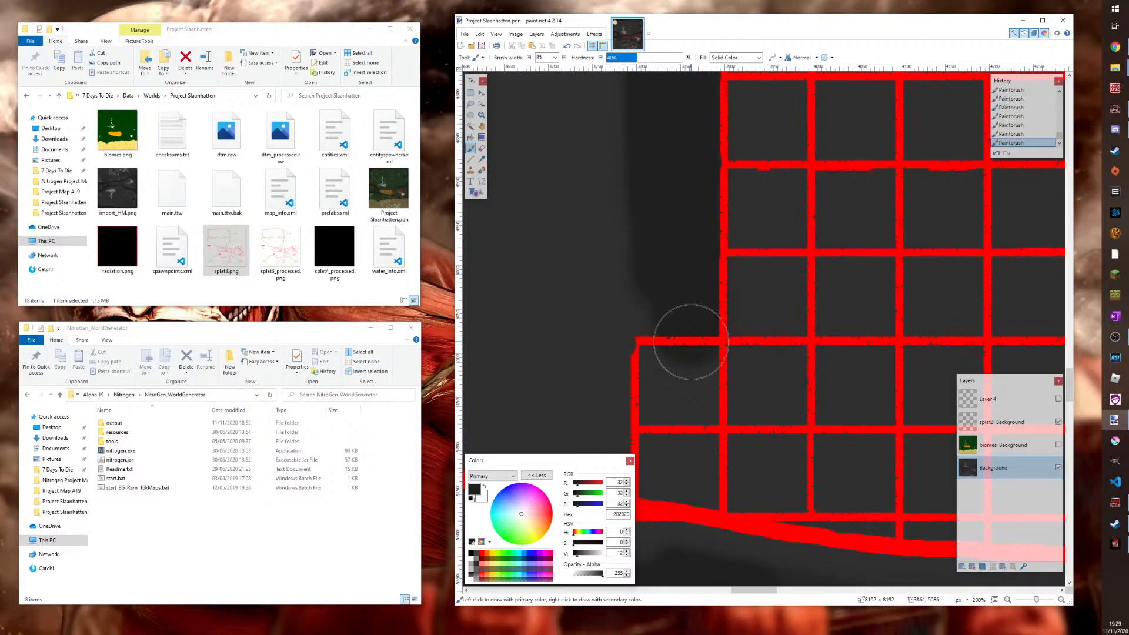
{"action": "mouse_move", "coordinate": [691, 348]}
{"action": "left_mouse_down"}
{"action": "mouse_move", "coordinate": [653, 348]}
{"action": "mouse_move", "coordinate": [659, 245]}
{"action": "left_mouse_up"}
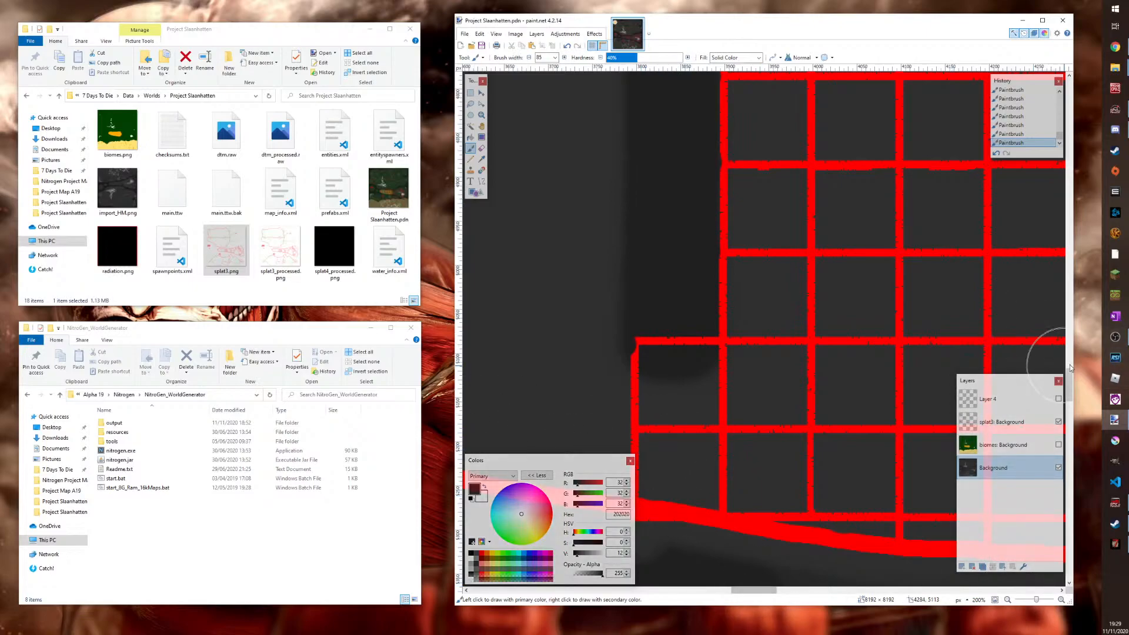
Check the strip against the Layer 4 route lines, hide that layer again, and paint the strip's lower end westward past the road grid's corner
{"action": "left_click", "coordinate": [1059, 399]}
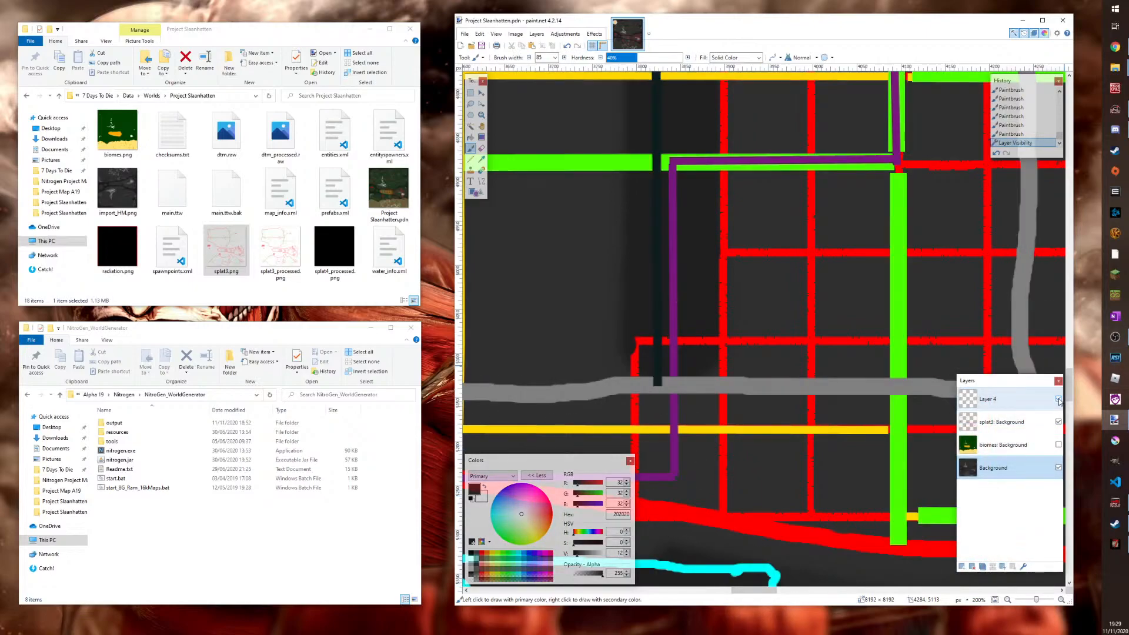
{"action": "left_click", "coordinate": [1058, 399]}
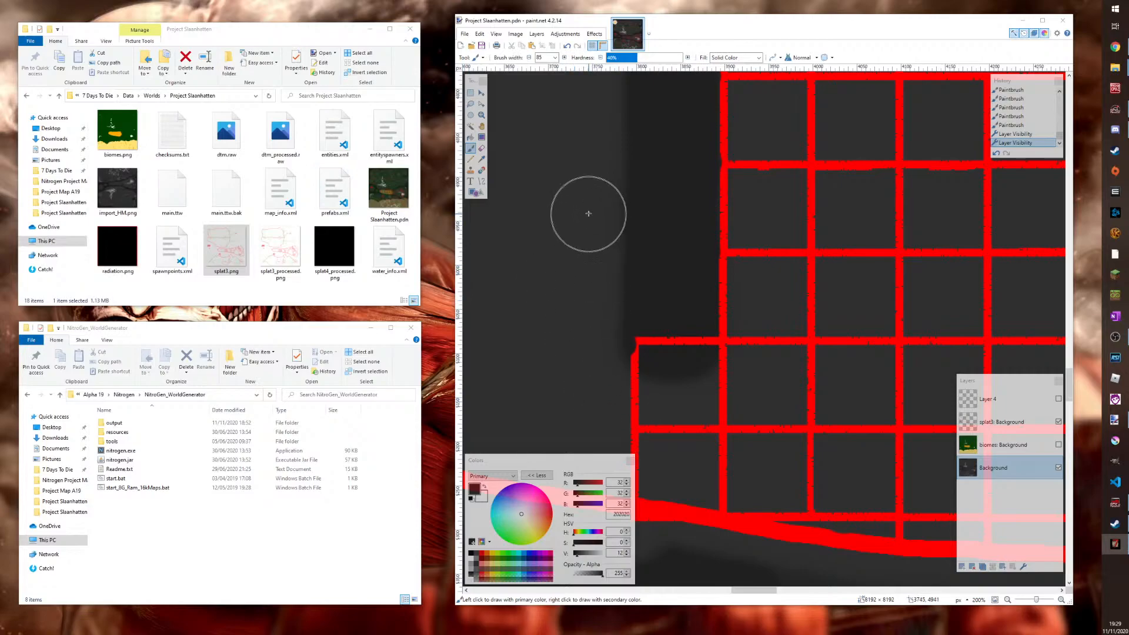
{"action": "key", "text": "z"}
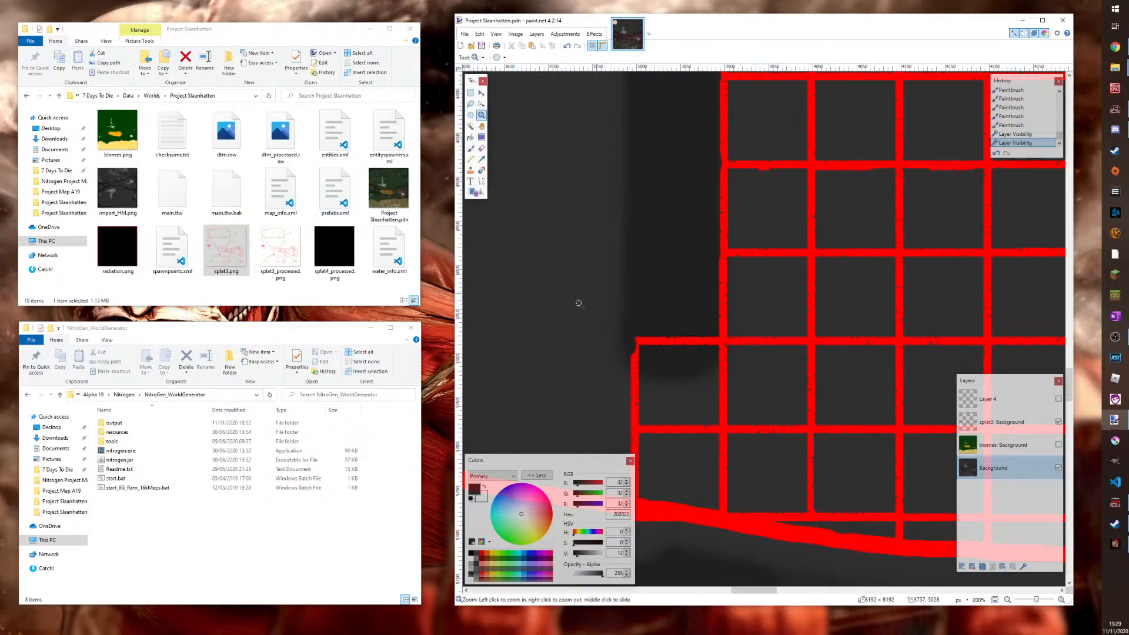
{"action": "right_click", "coordinate": [569, 363]}
{"action": "right_click", "coordinate": [568, 337]}
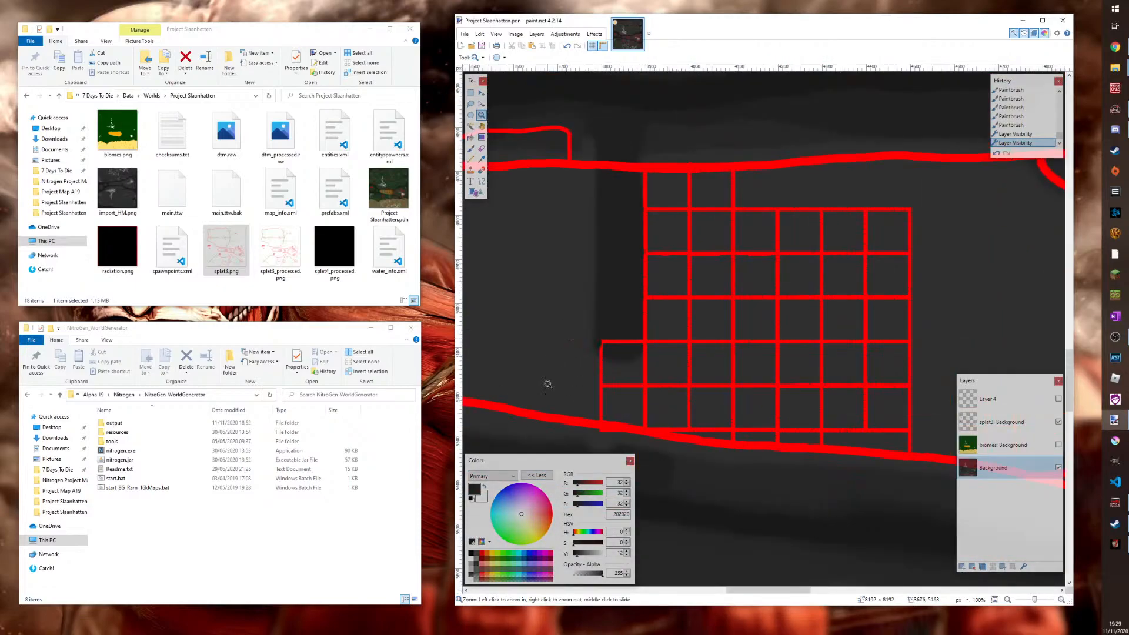
{"action": "left_click_drag", "start_coordinate": [801, 589], "coordinate": [774, 588]}
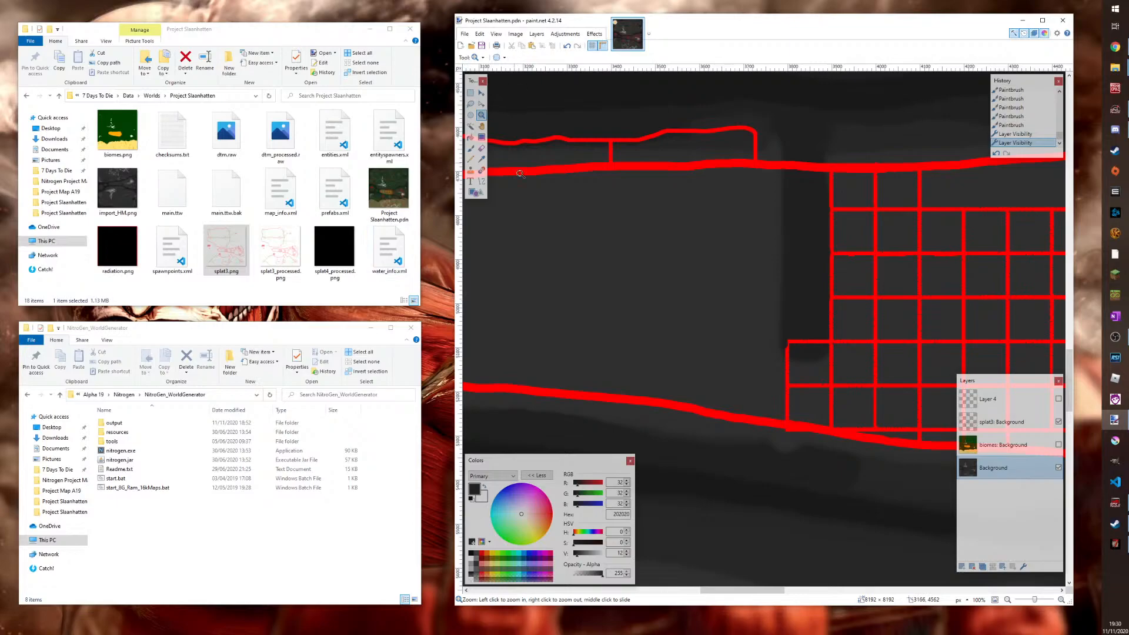
{"action": "left_click", "coordinate": [471, 148]}
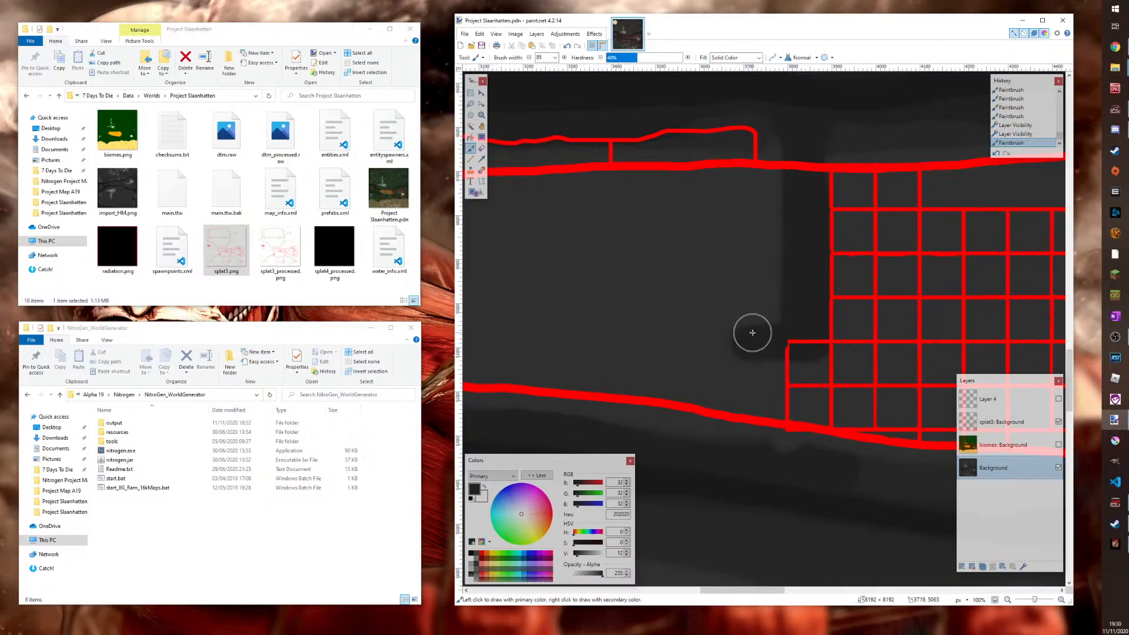
{"action": "mouse_move", "coordinate": [756, 331]}
{"action": "left_mouse_down"}
{"action": "mouse_move", "coordinate": [802, 330]}
{"action": "mouse_move", "coordinate": [740, 331]}
{"action": "mouse_move", "coordinate": [814, 351]}
{"action": "left_mouse_up"}
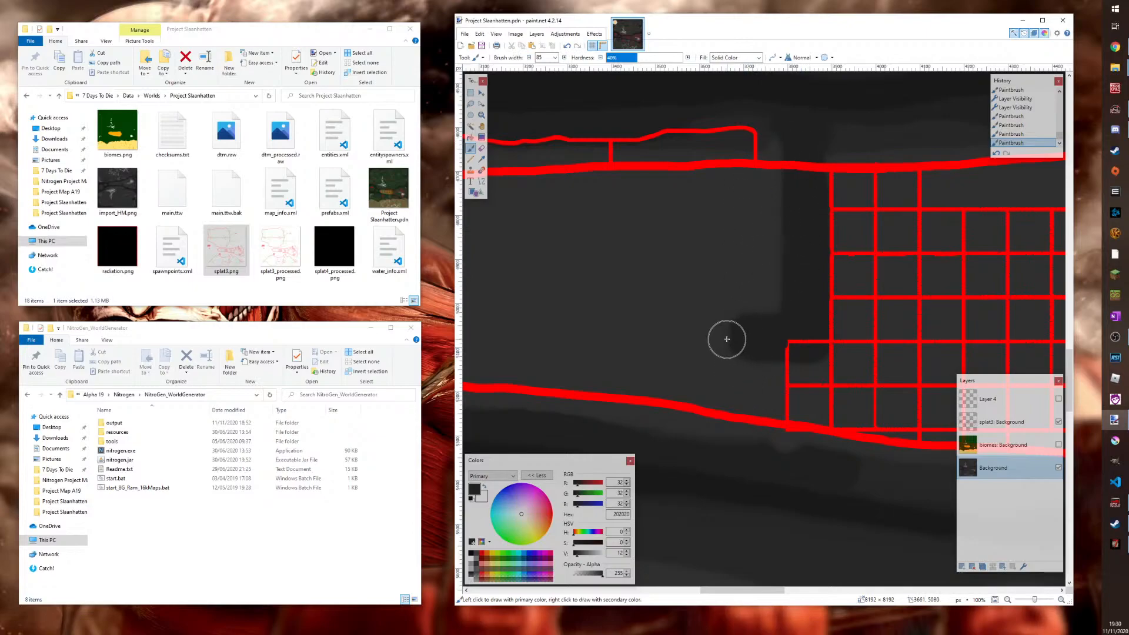
Paint the dark grey strip south from its westward bend, past the road grid's corner and across the lower main road into the dark band
{"action": "scroll", "coordinate": [725, 335], "scroll_direction": "down", "scroll_amount": 2}
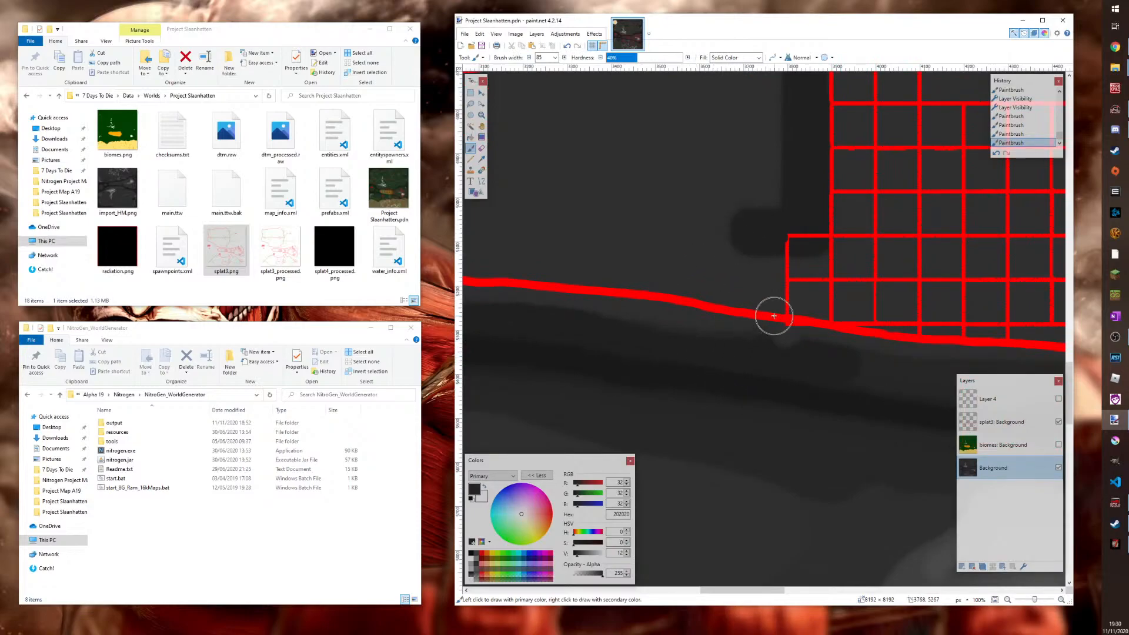
{"action": "scroll", "coordinate": [791, 353], "scroll_direction": "up", "scroll_amount": 4}
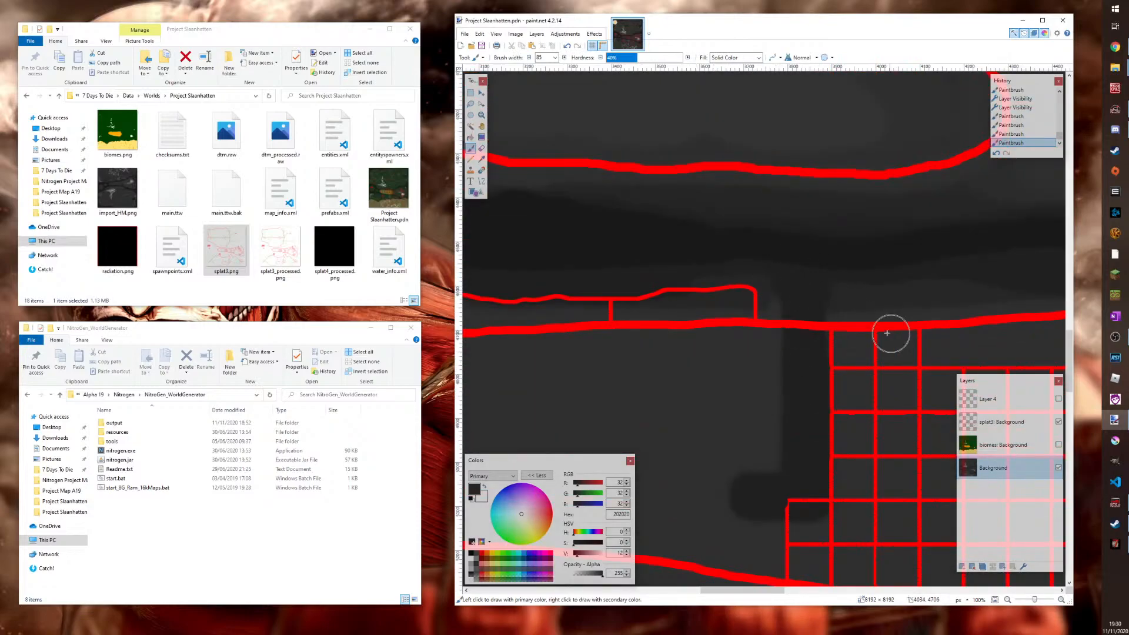
{"action": "scroll", "coordinate": [767, 286], "scroll_direction": "down", "scroll_amount": 3}
{"action": "scroll", "coordinate": [824, 435], "scroll_direction": "up", "scroll_amount": 3}
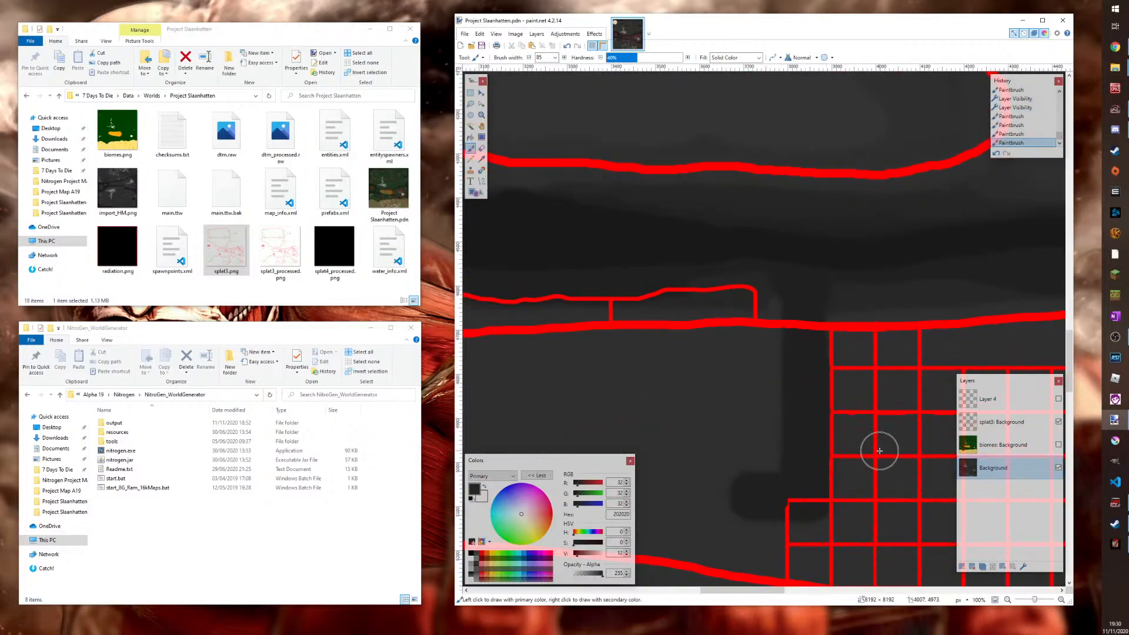
{"action": "scroll", "coordinate": [794, 429], "scroll_direction": "up", "scroll_amount": 2}
{"action": "scroll", "coordinate": [757, 414], "scroll_direction": "down", "scroll_amount": 3}
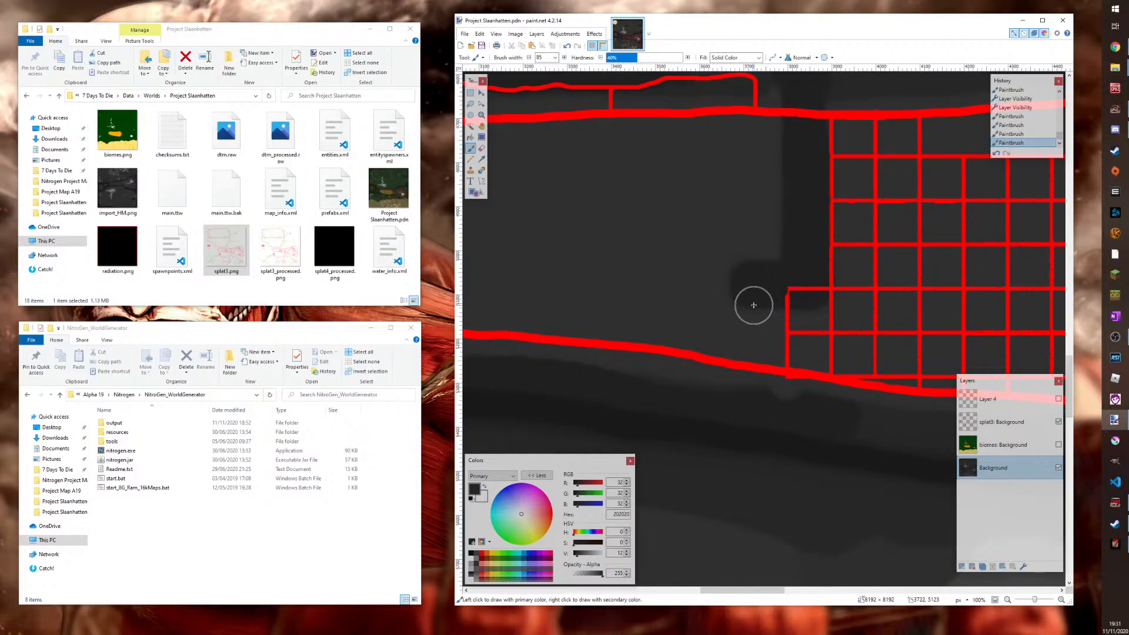
{"action": "mouse_move", "coordinate": [748, 306]}
{"action": "left_mouse_down"}
{"action": "mouse_move", "coordinate": [751, 386]}
{"action": "mouse_move", "coordinate": [761, 343]}
{"action": "mouse_move", "coordinate": [751, 391]}
{"action": "mouse_move", "coordinate": [786, 397]}
{"action": "left_mouse_up"}
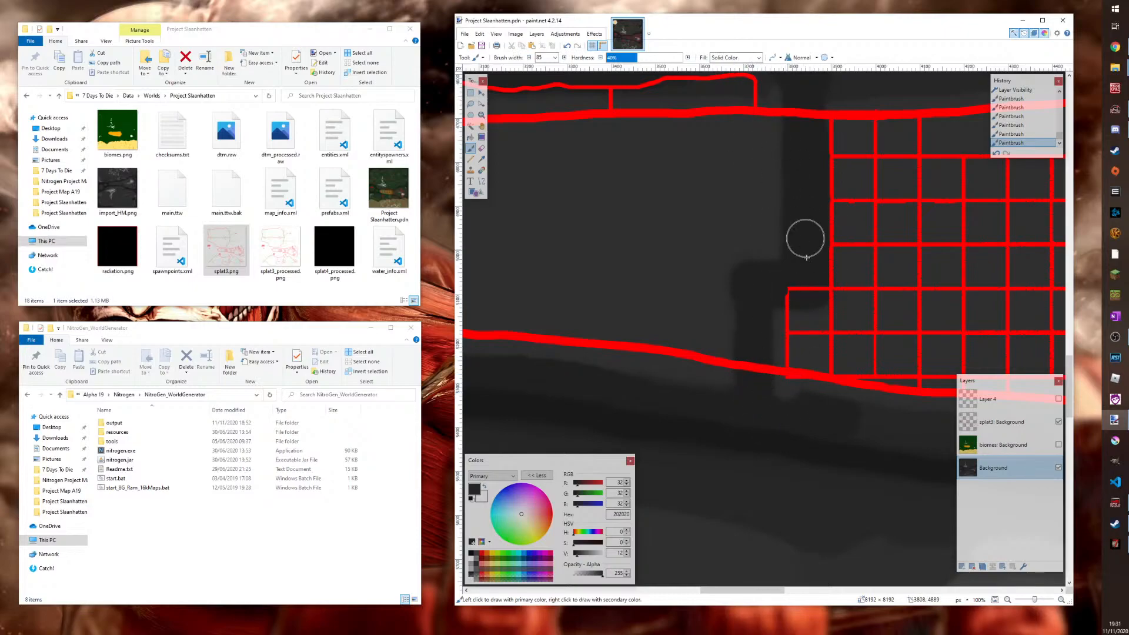
{"action": "mouse_move", "coordinate": [747, 323]}
{"action": "left_mouse_down"}
{"action": "mouse_move", "coordinate": [746, 392]}
{"action": "mouse_move", "coordinate": [745, 381]}
{"action": "left_mouse_up"}
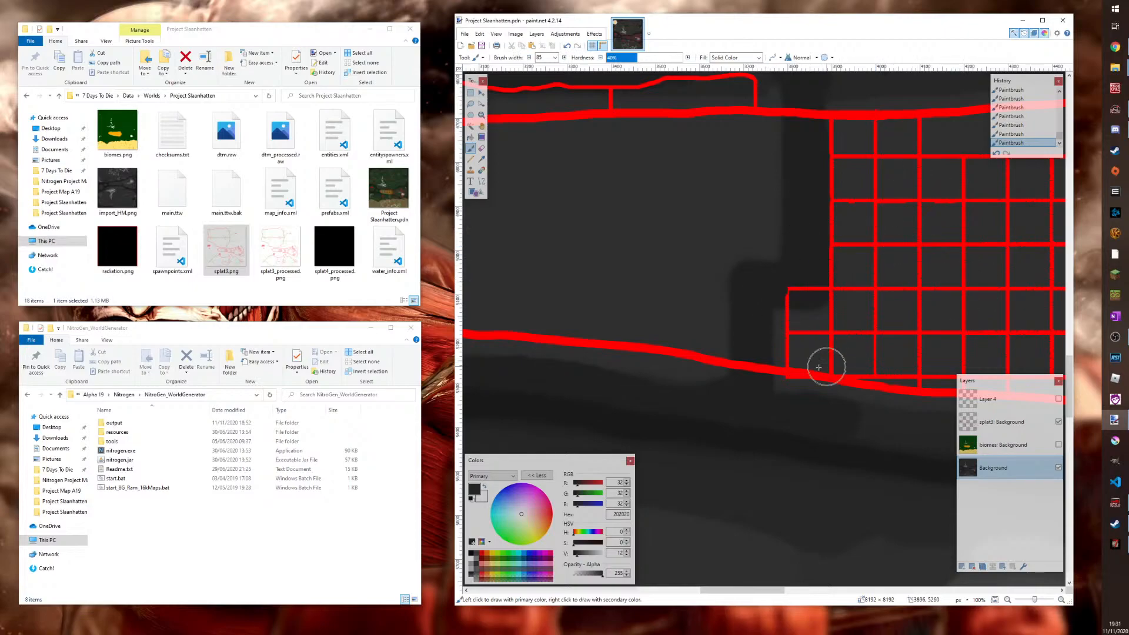
Save the layered project and select Project Slaanhatten.pdn in the world folder to check it
{"action": "scroll", "coordinate": [779, 236], "scroll_direction": "up", "scroll_amount": 5}
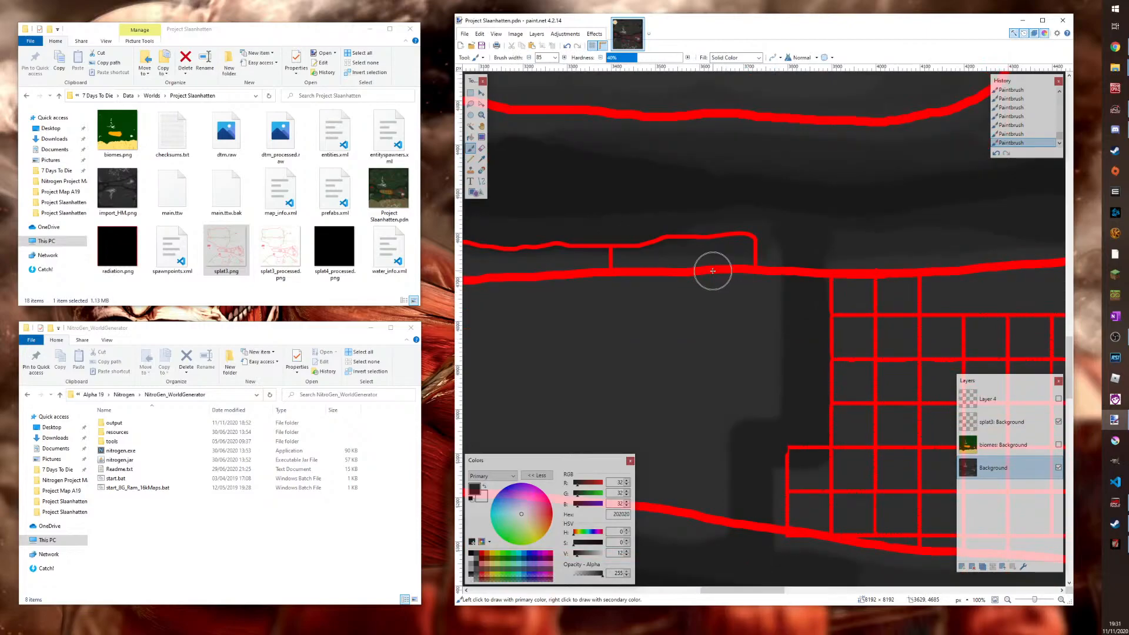
{"action": "scroll", "coordinate": [713, 272], "scroll_direction": "down", "scroll_amount": 2}
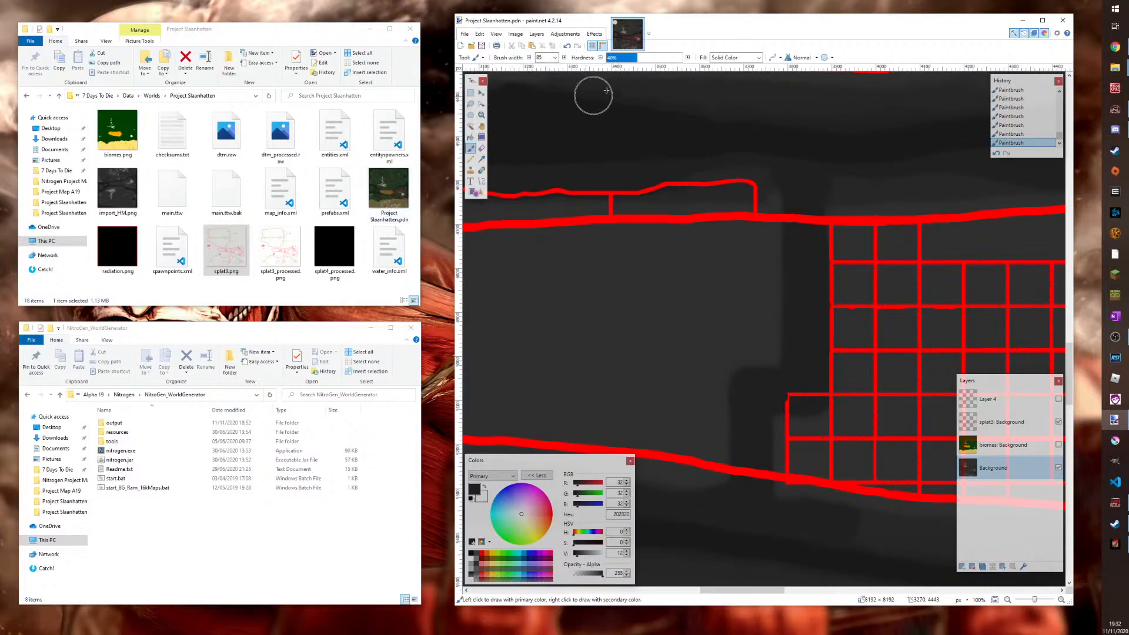
{"action": "left_click", "coordinate": [481, 46]}
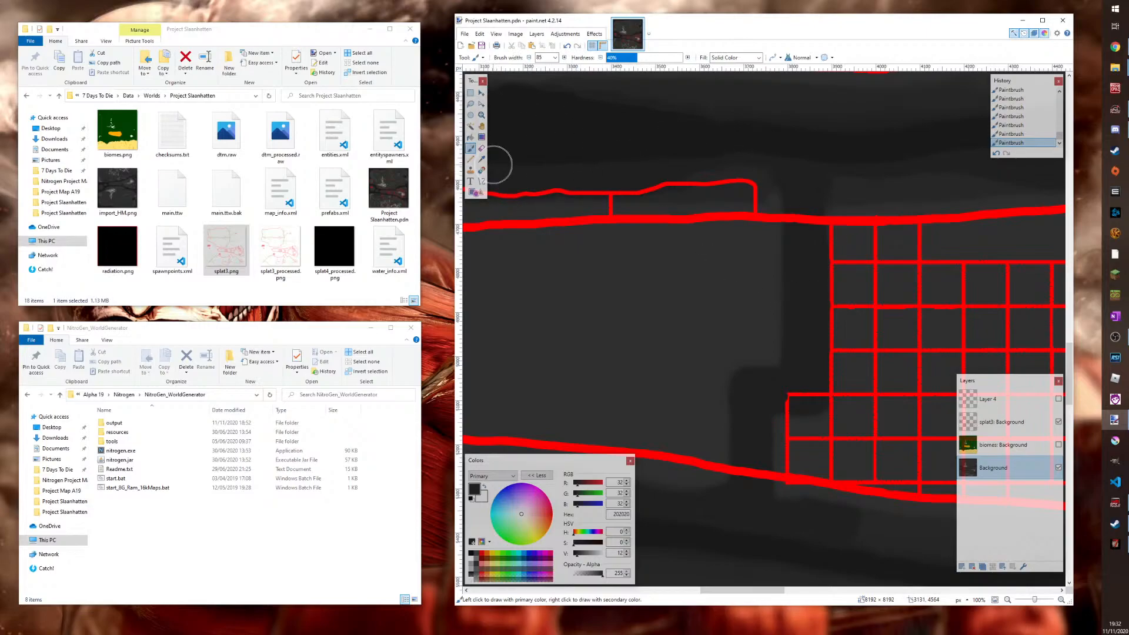
{"action": "left_click", "coordinate": [386, 185]}
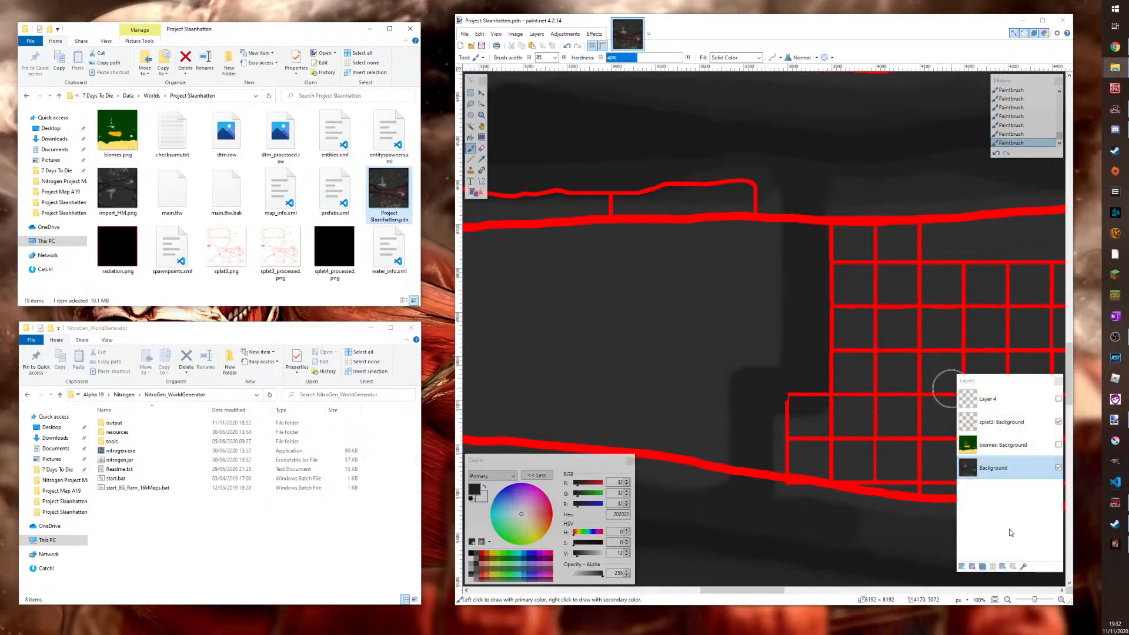
Delete the biomes, splat3 and Layer 4 layers so that only the Background heightmap layer remains
{"action": "left_click", "coordinate": [1029, 451]}
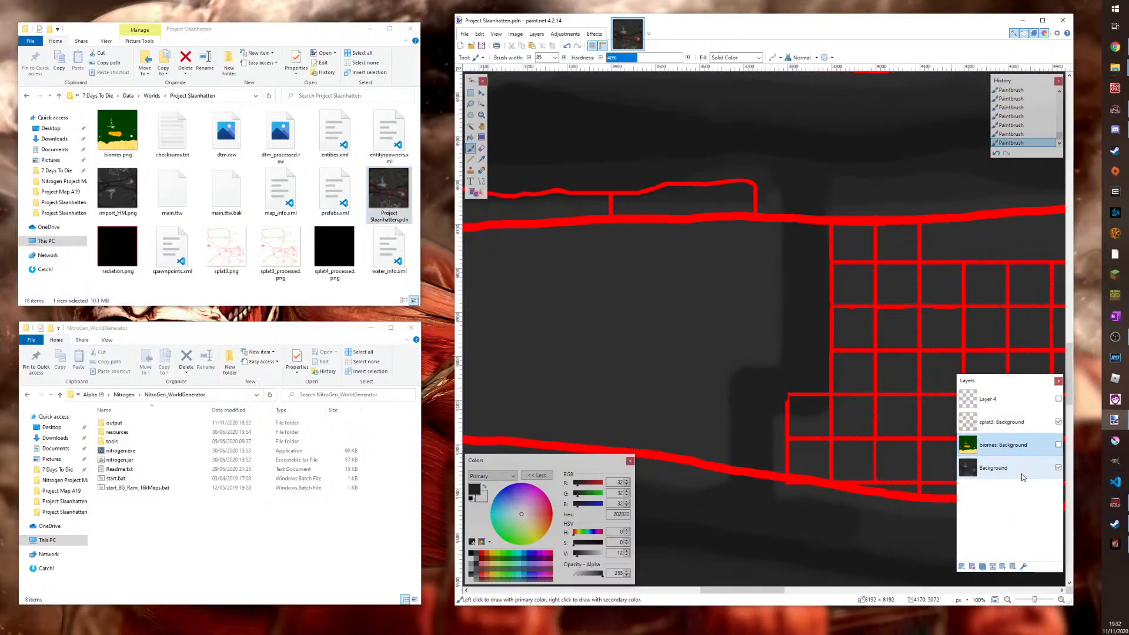
{"action": "left_click", "coordinate": [972, 566]}
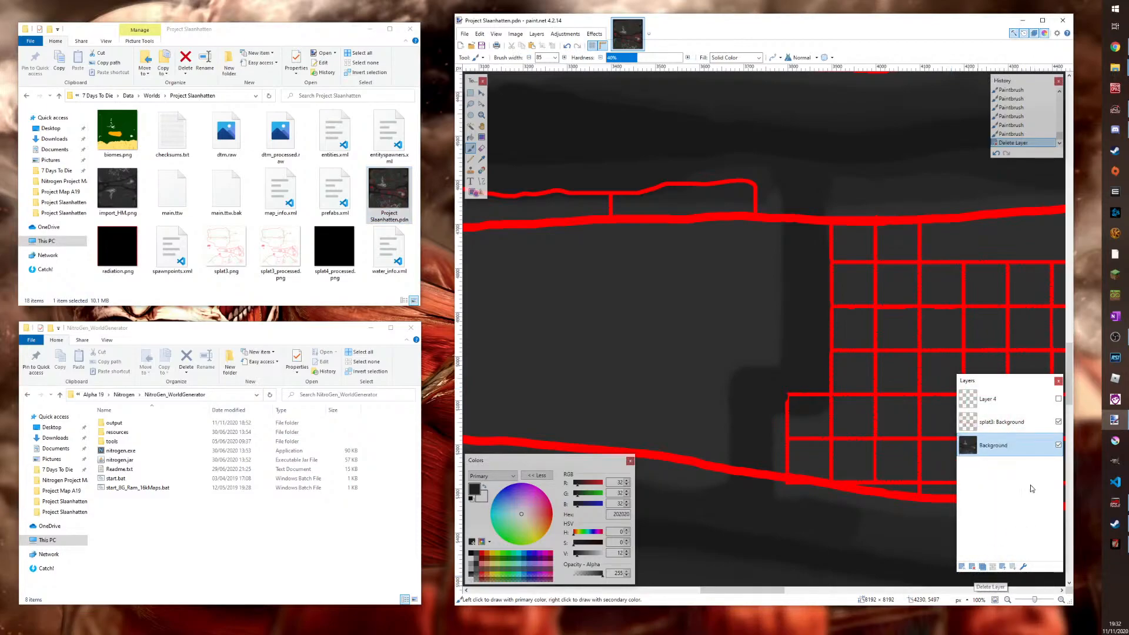
{"action": "left_click", "coordinate": [1006, 424]}
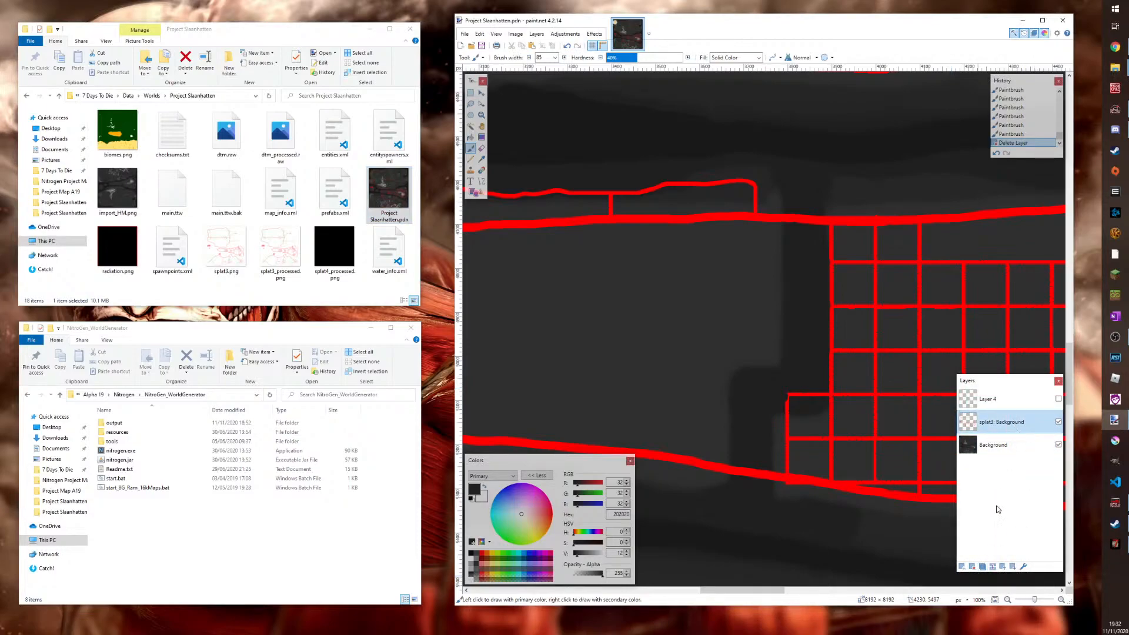
{"action": "left_click", "coordinate": [972, 567]}
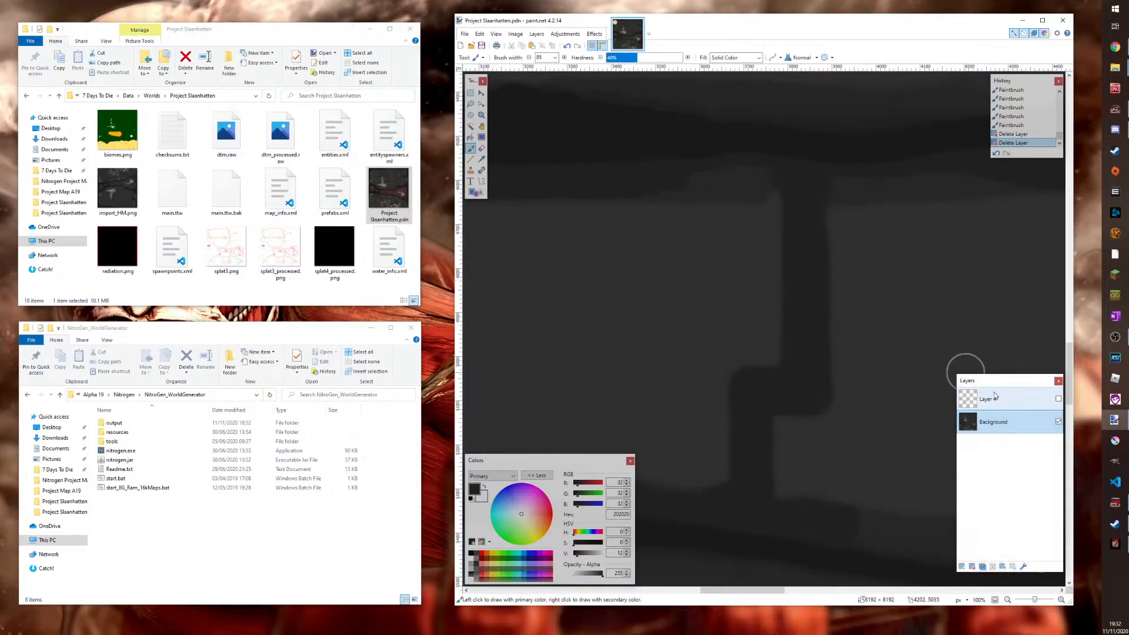
{"action": "left_click", "coordinate": [1001, 406]}
{"action": "left_click", "coordinate": [972, 567]}
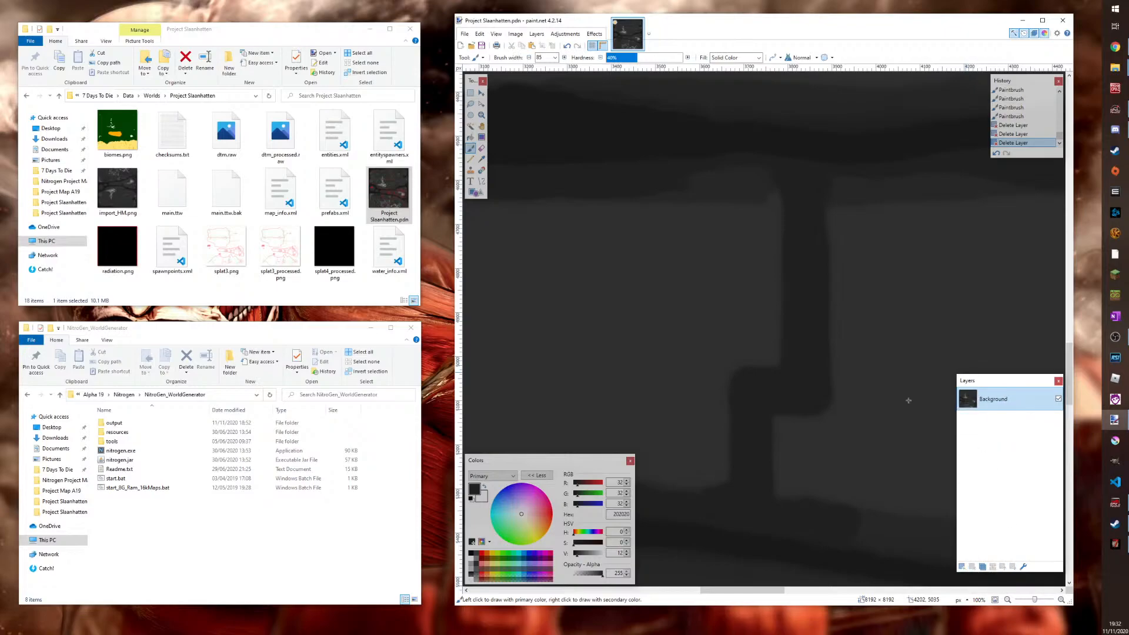
Flip the whole heightmap image vertically
{"action": "left_click", "coordinate": [482, 114]}
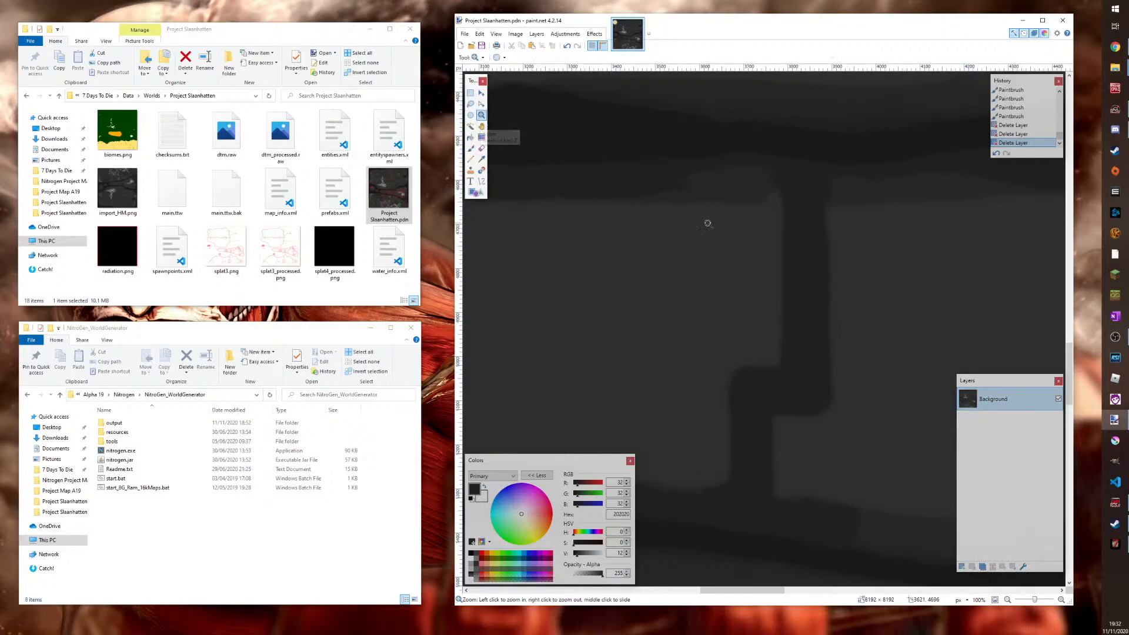
{"action": "right_click", "coordinate": [724, 250]}
{"action": "right_click", "coordinate": [741, 276]}
{"action": "right_click", "coordinate": [758, 305]}
{"action": "right_click", "coordinate": [773, 333]}
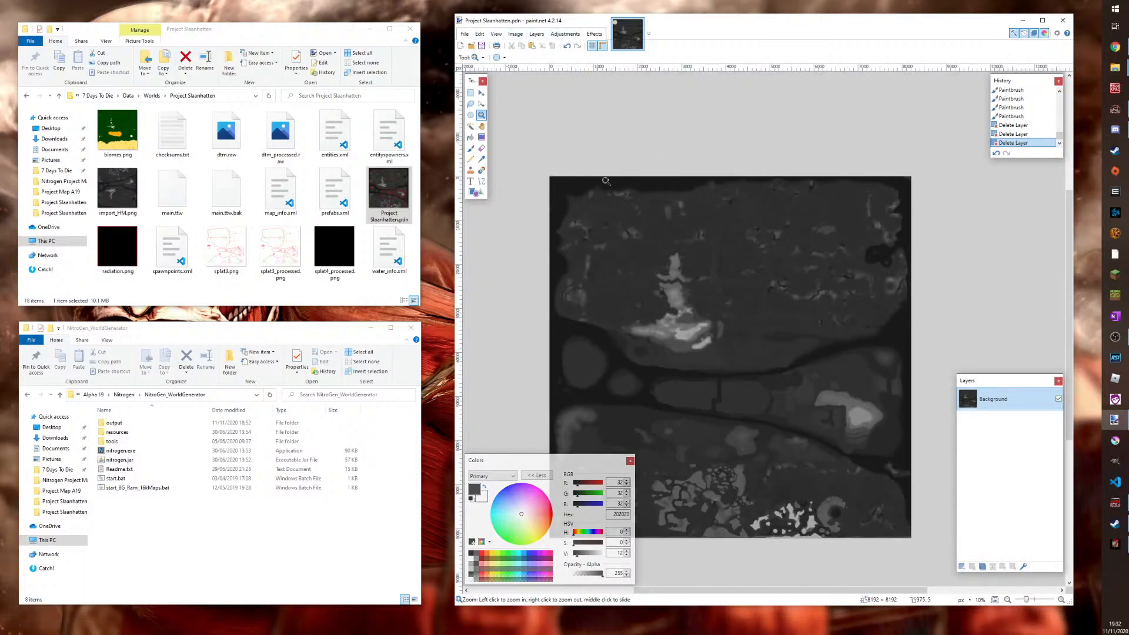
{"action": "left_click", "coordinate": [516, 34]}
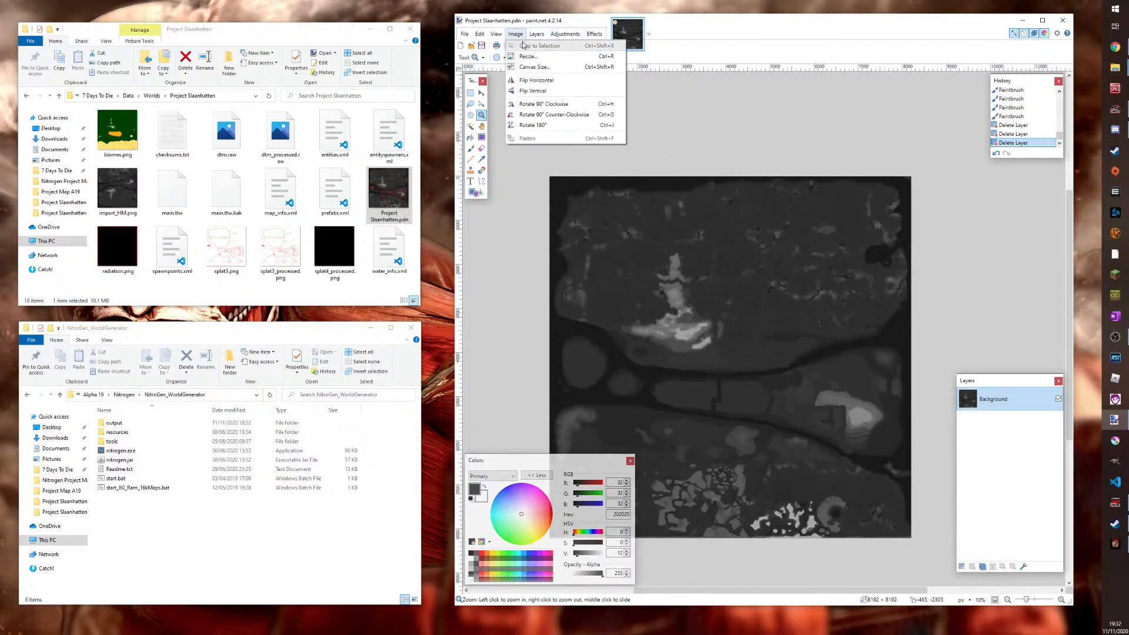
{"action": "left_click", "coordinate": [547, 92]}
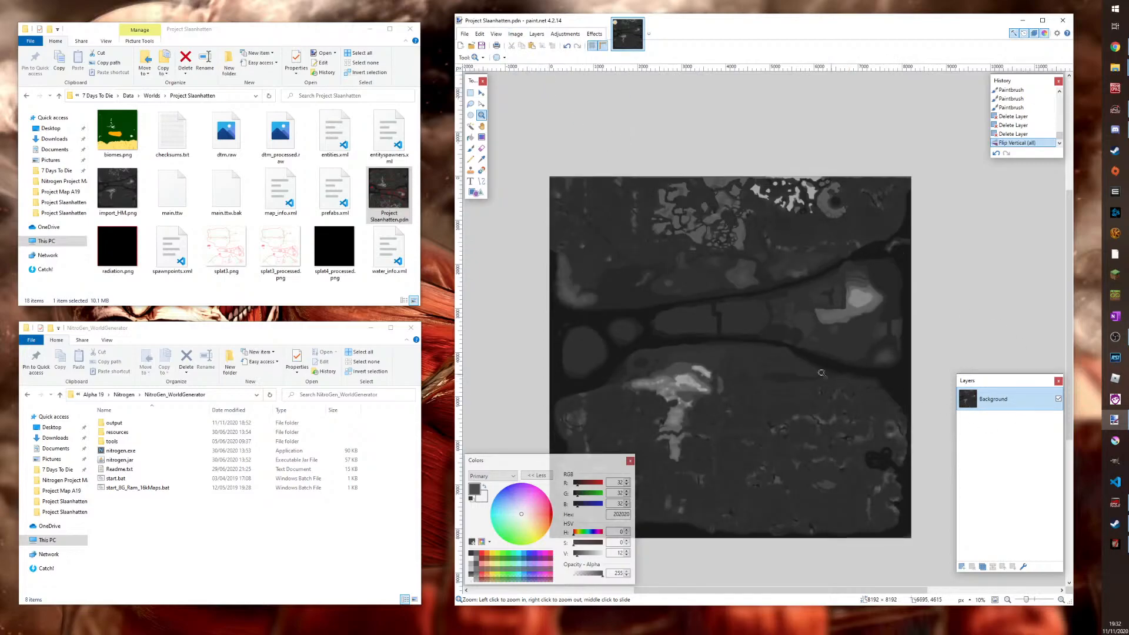
Save the flipped heightmap as a PNG in the Project Slaanhatten world folder, replacing import_HM.png
{"action": "left_click", "coordinate": [465, 34]}
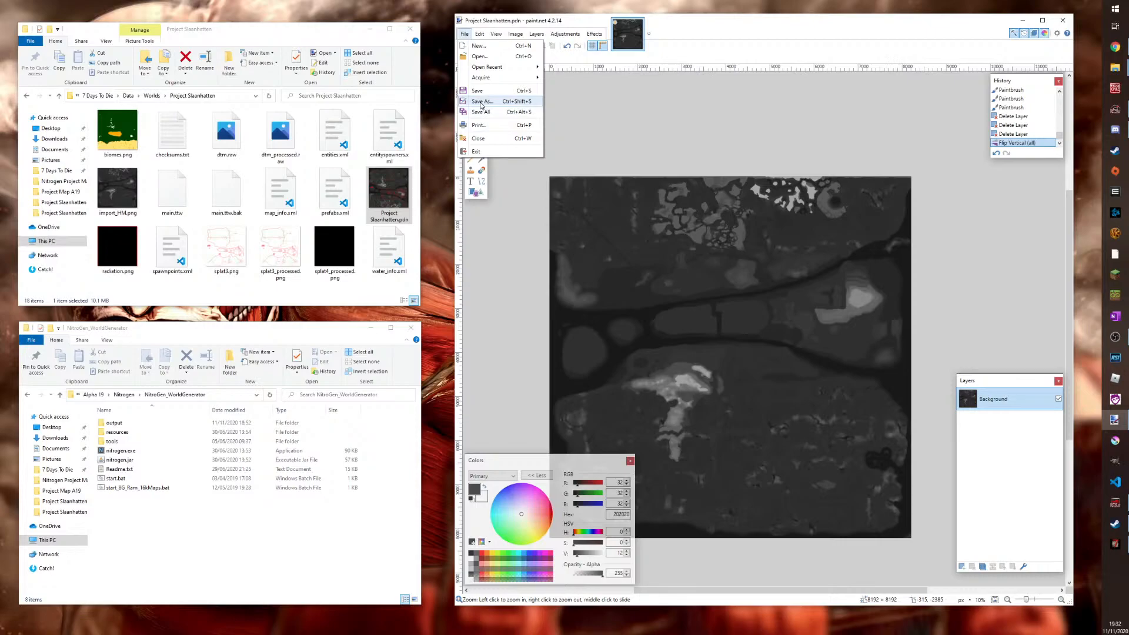
{"action": "left_click", "coordinate": [478, 24]}
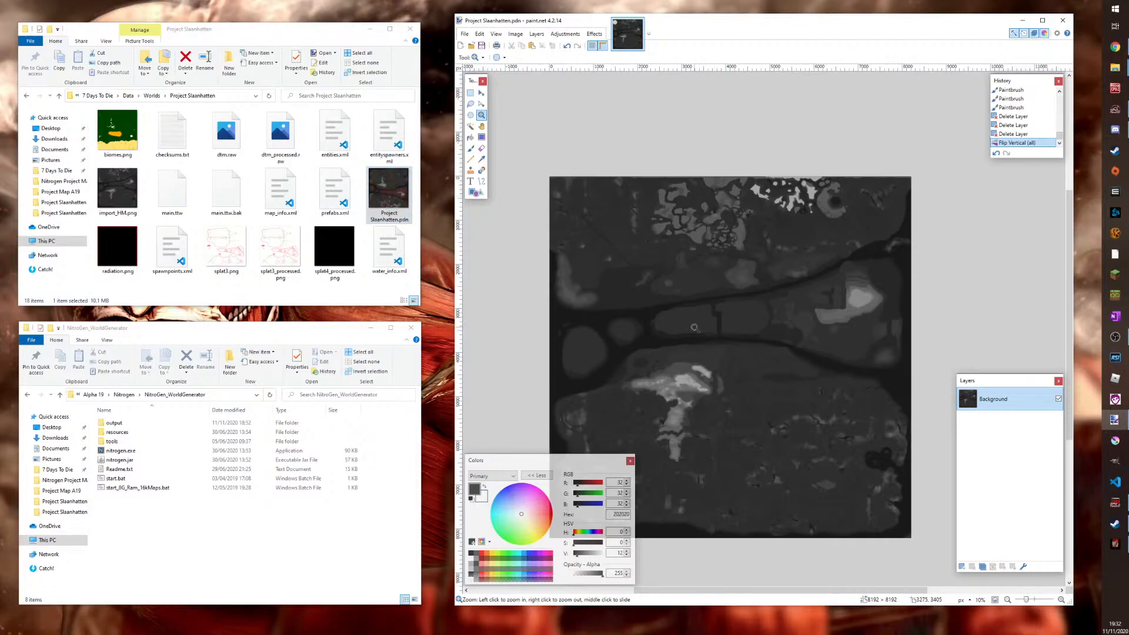
{"action": "left_click", "coordinate": [465, 33]}
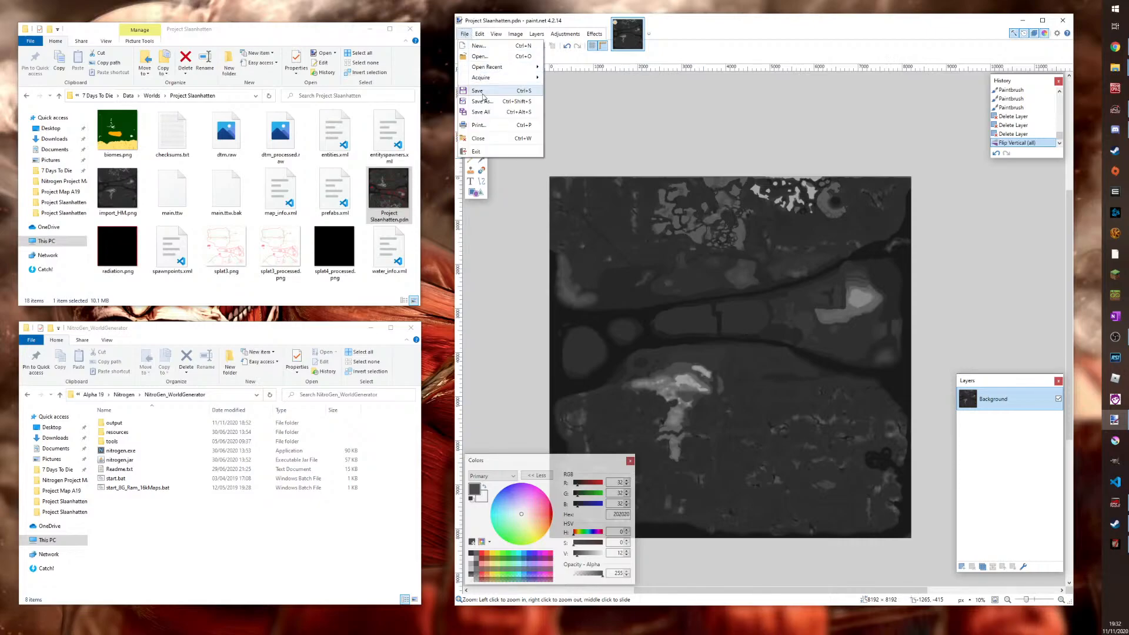
{"action": "left_click", "coordinate": [494, 110]}
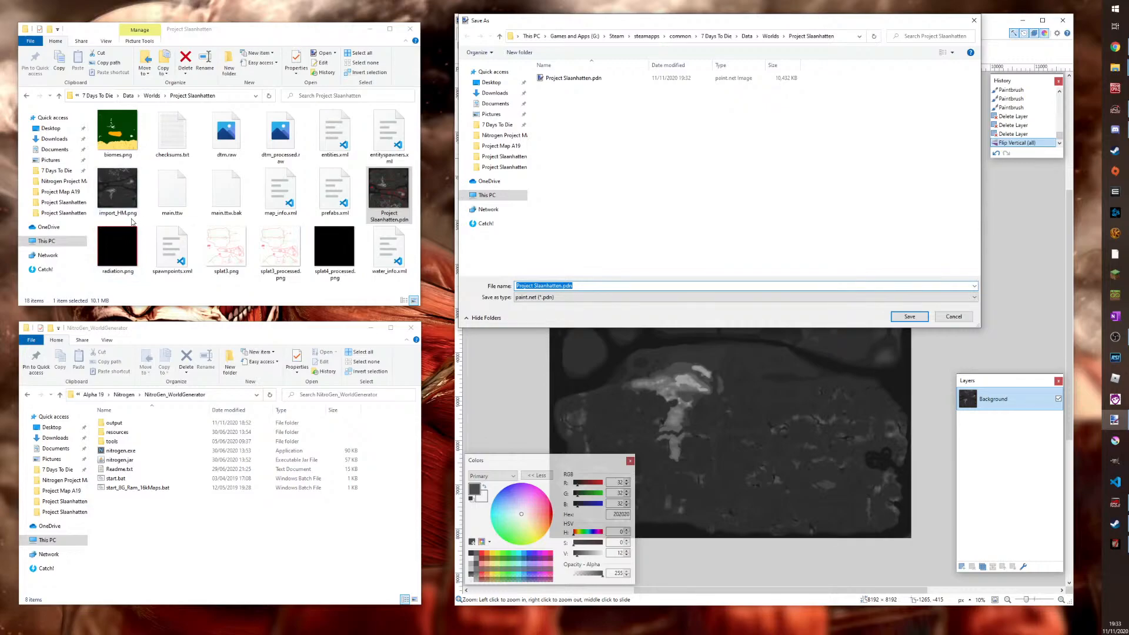
{"action": "left_click", "coordinate": [565, 298]}
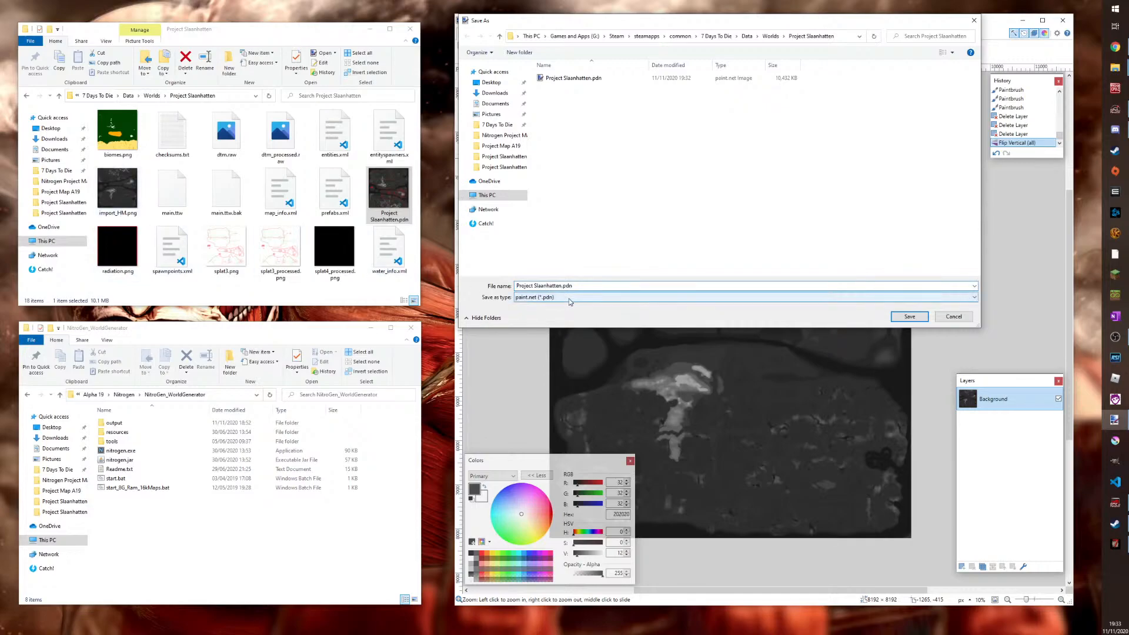
{"action": "left_click", "coordinate": [559, 312]}
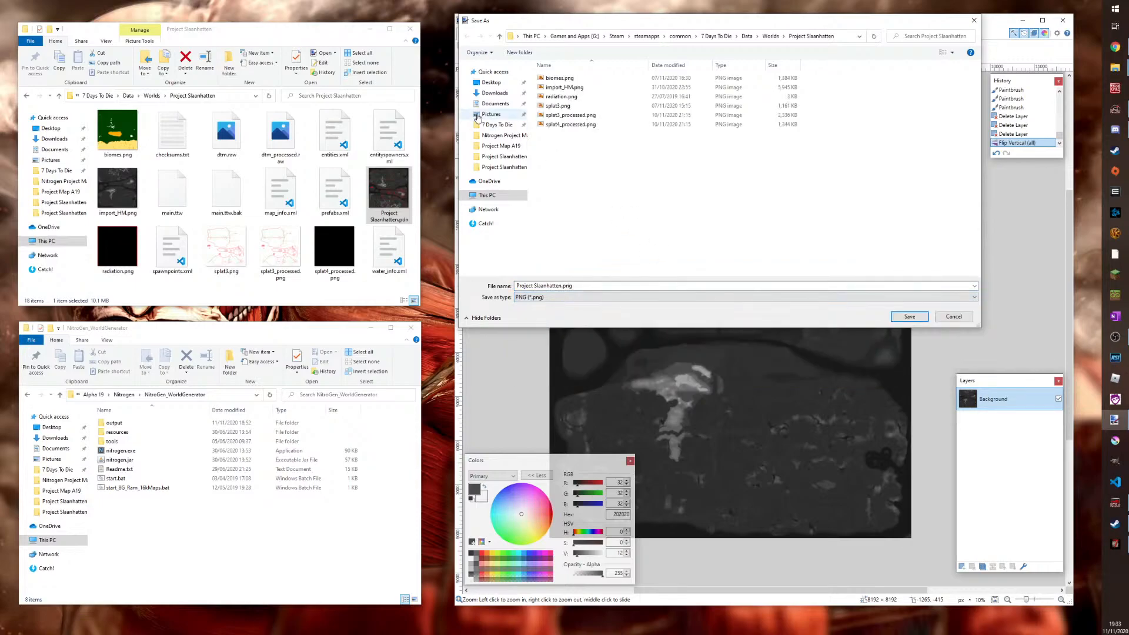
{"action": "left_click", "coordinate": [571, 88]}
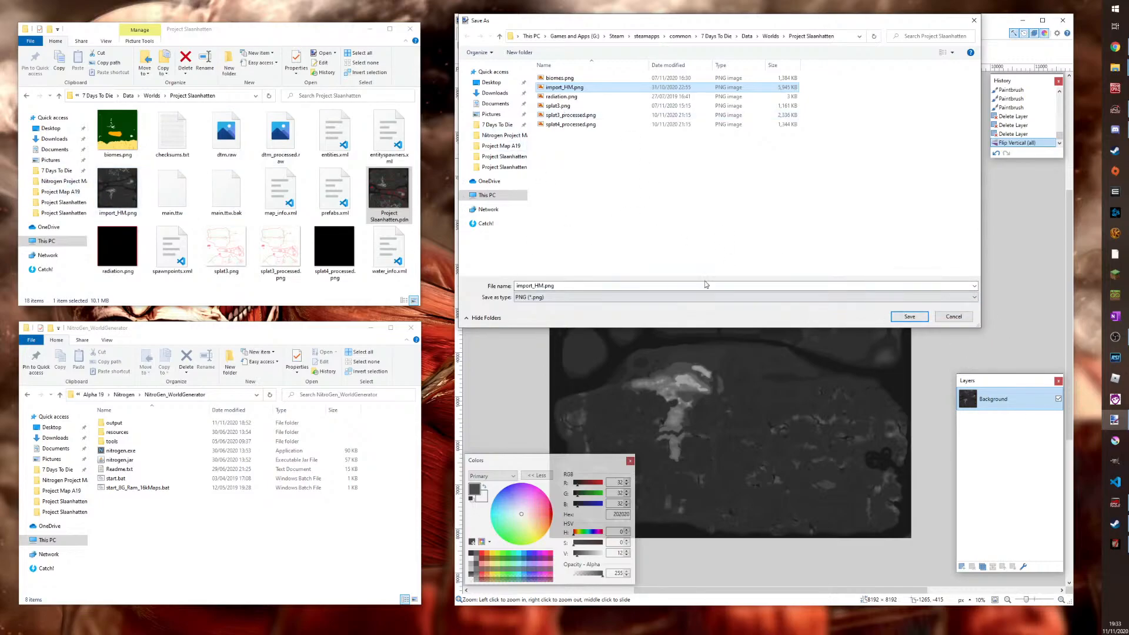
{"action": "left_click", "coordinate": [909, 317]}
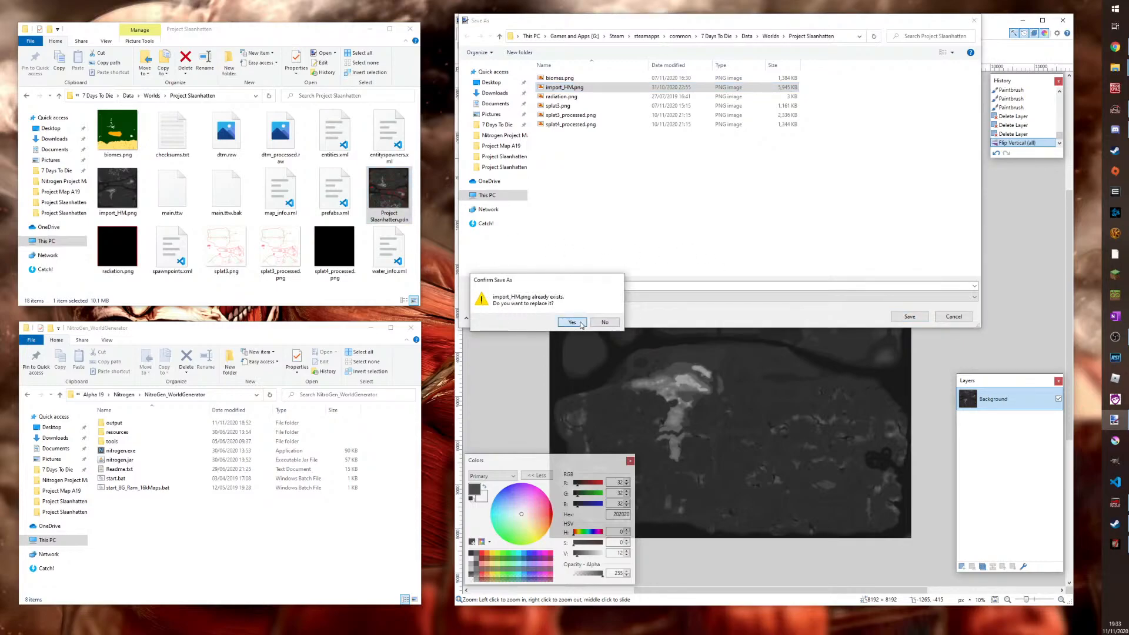
{"action": "left_click", "coordinate": [572, 323]}
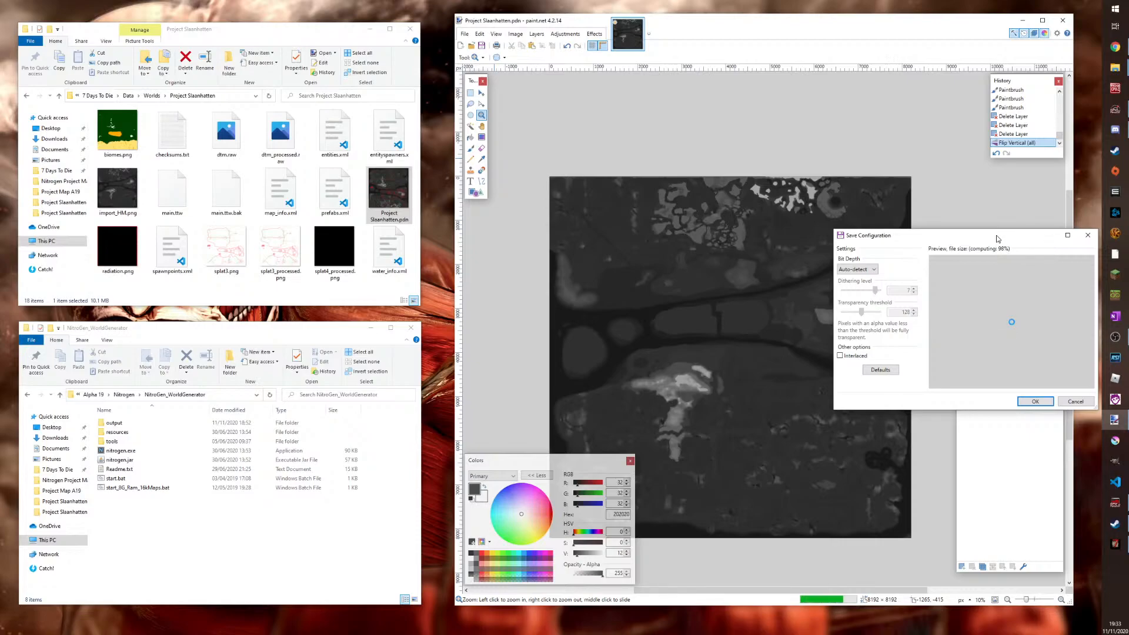
Accept the PNG save configuration with auto-detected bit depth and close the image editor
{"action": "left_click_drag", "start_coordinate": [997, 239], "coordinate": [754, 145]}
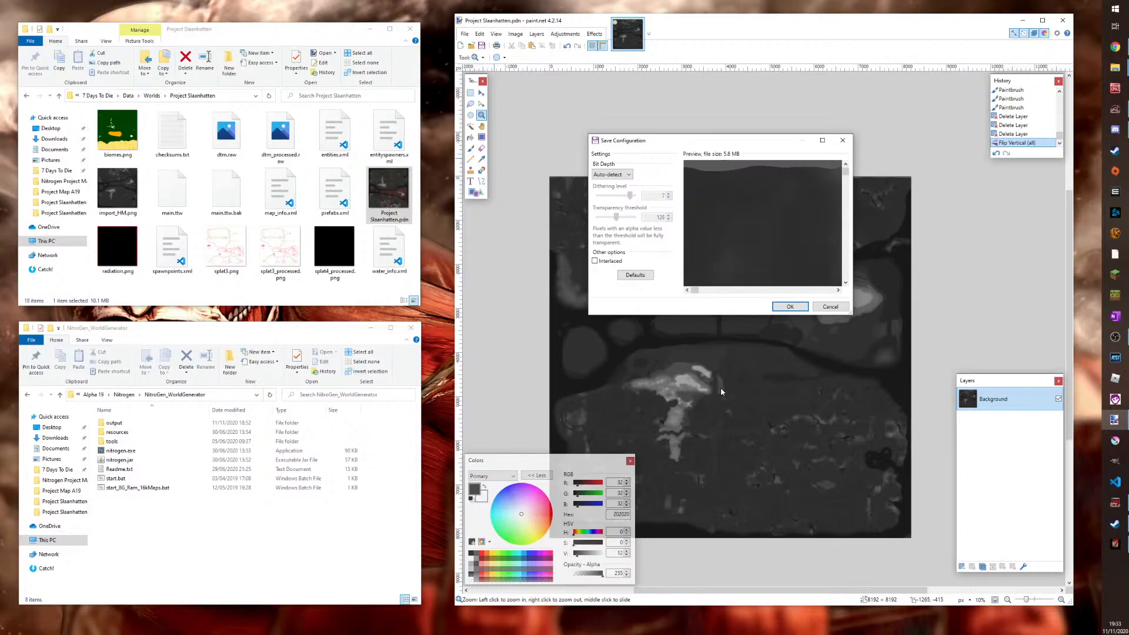
{"action": "left_click", "coordinate": [238, 122]}
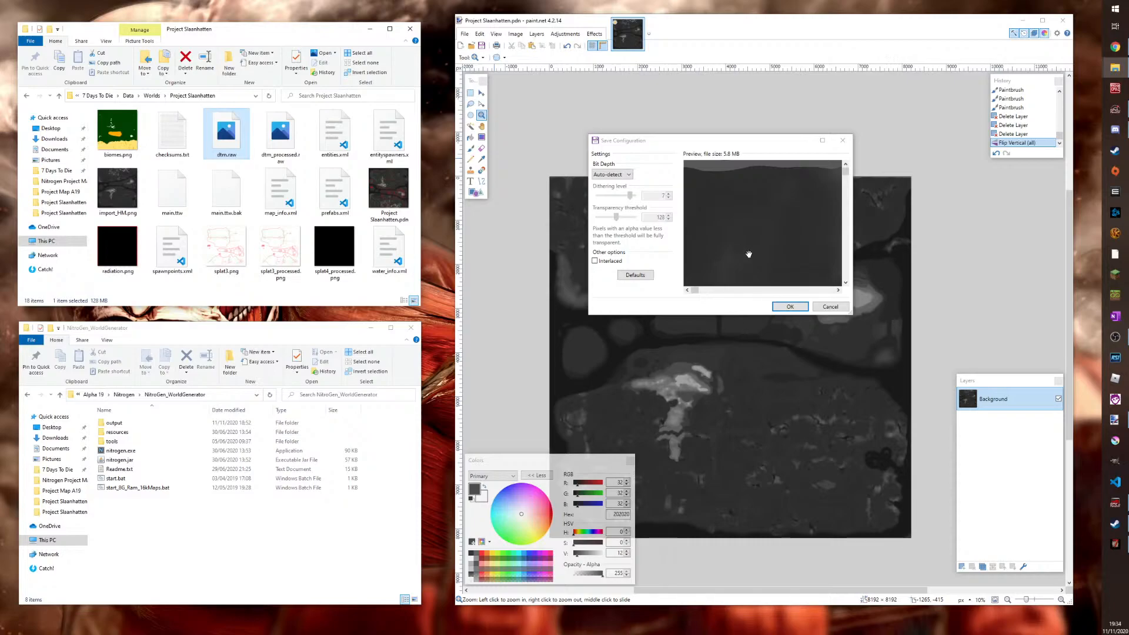
{"action": "left_click", "coordinate": [792, 309]}
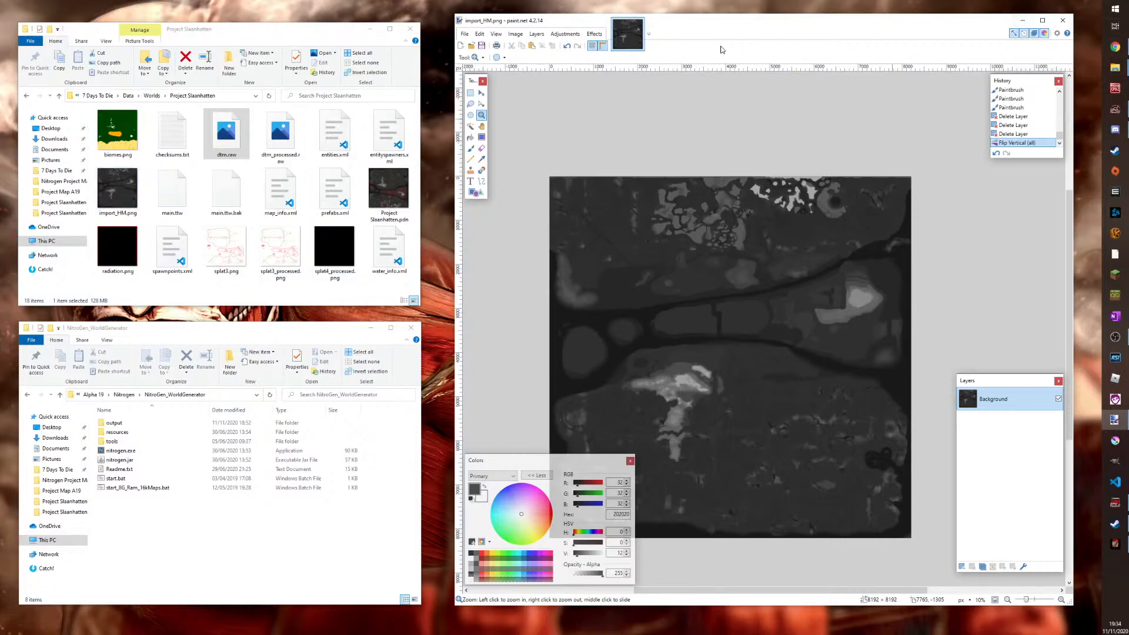
{"action": "left_click", "coordinate": [1063, 22]}
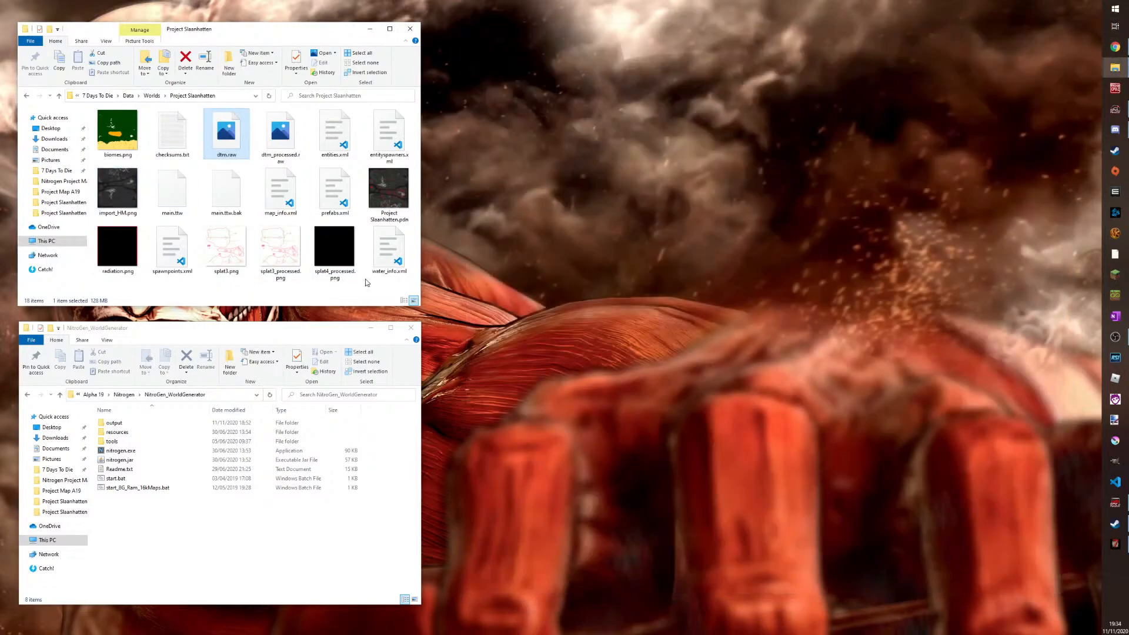
Open import_HM.png and Project Slaanhatten.pdn in turn to check the flipped export and the layered original
{"action": "left_click", "coordinate": [130, 193]}
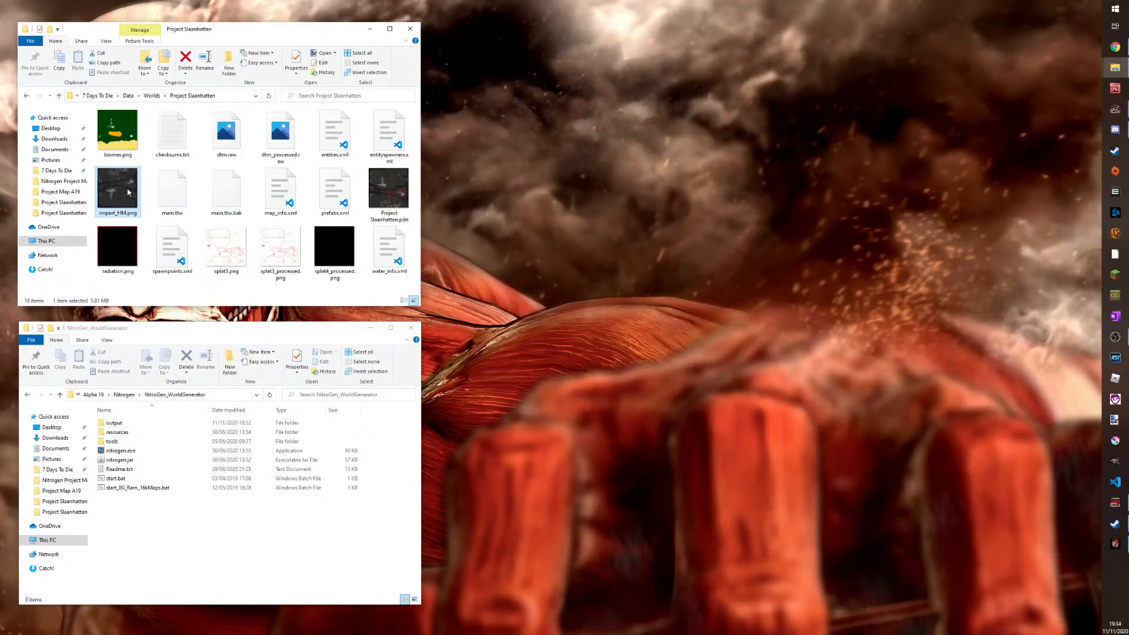
{"action": "double_click", "coordinate": [130, 191]}
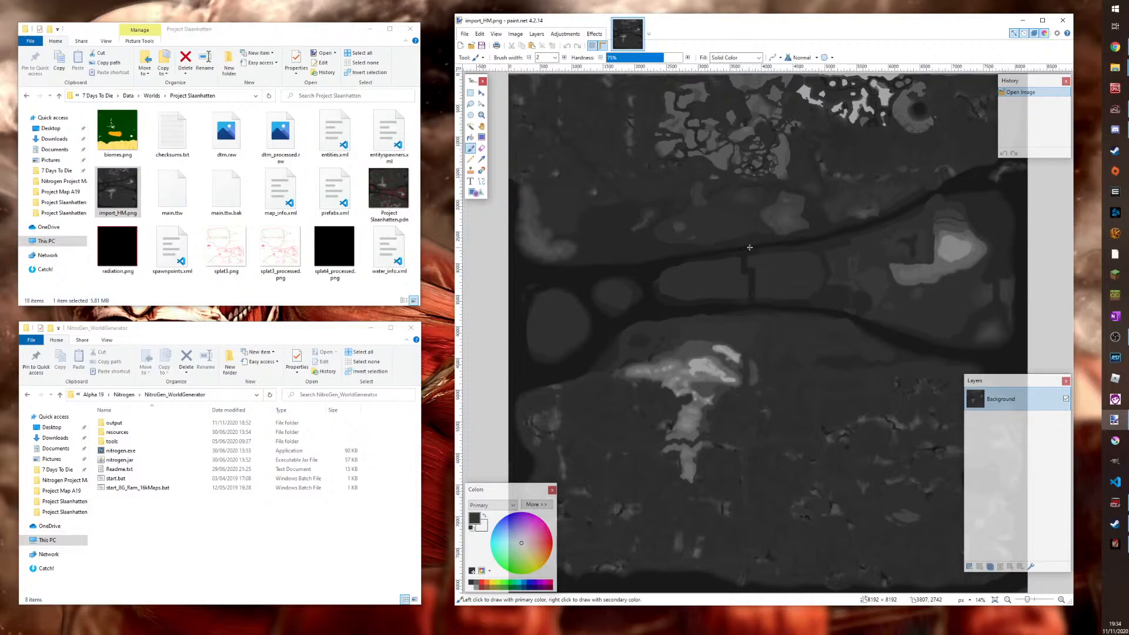
{"action": "left_click", "coordinate": [1062, 20]}
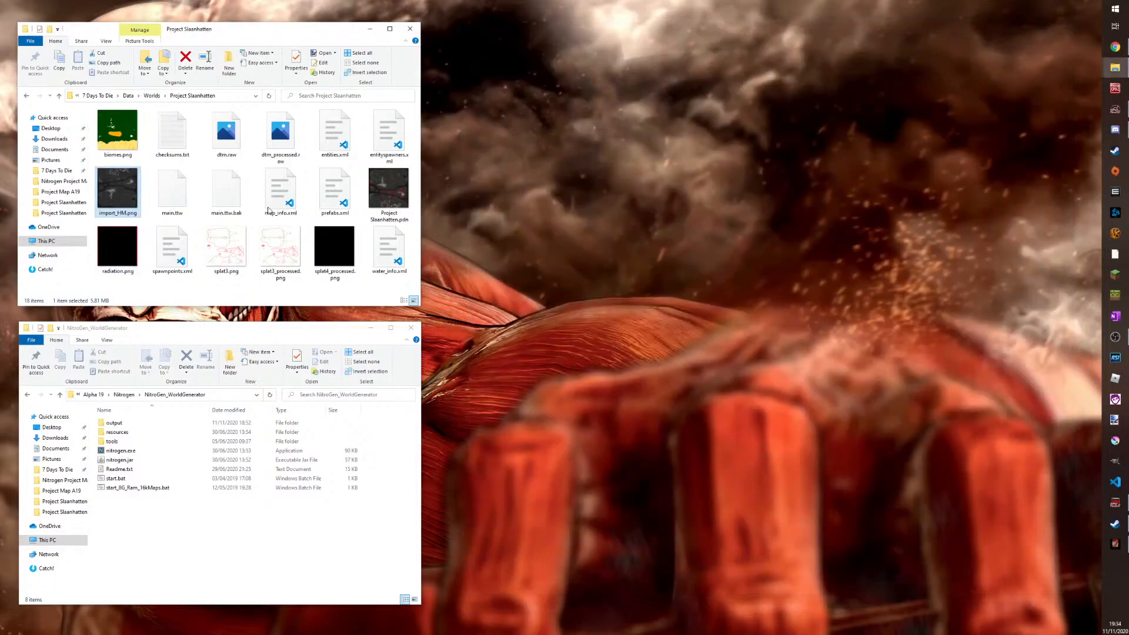
{"action": "left_click", "coordinate": [399, 180]}
{"action": "double_click", "coordinate": [399, 180]}
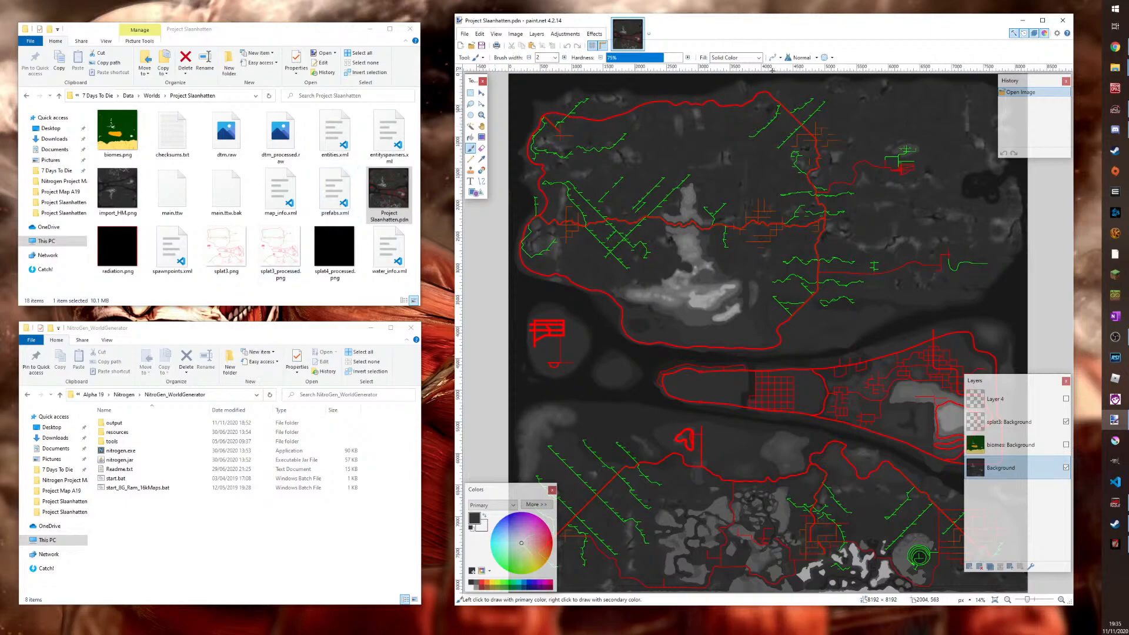
{"action": "left_click", "coordinate": [1022, 20]}
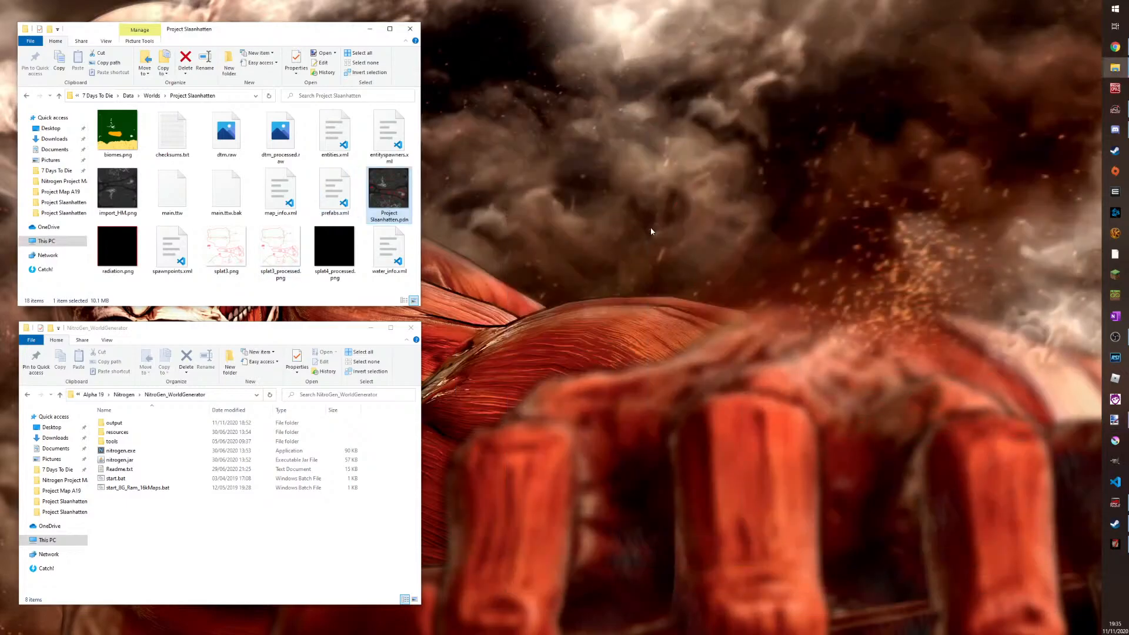
Launch nitrogen.exe from the NitroGen_WorldGenerator folder and open the generator's output folder beside it
{"action": "left_click", "coordinate": [125, 451]}
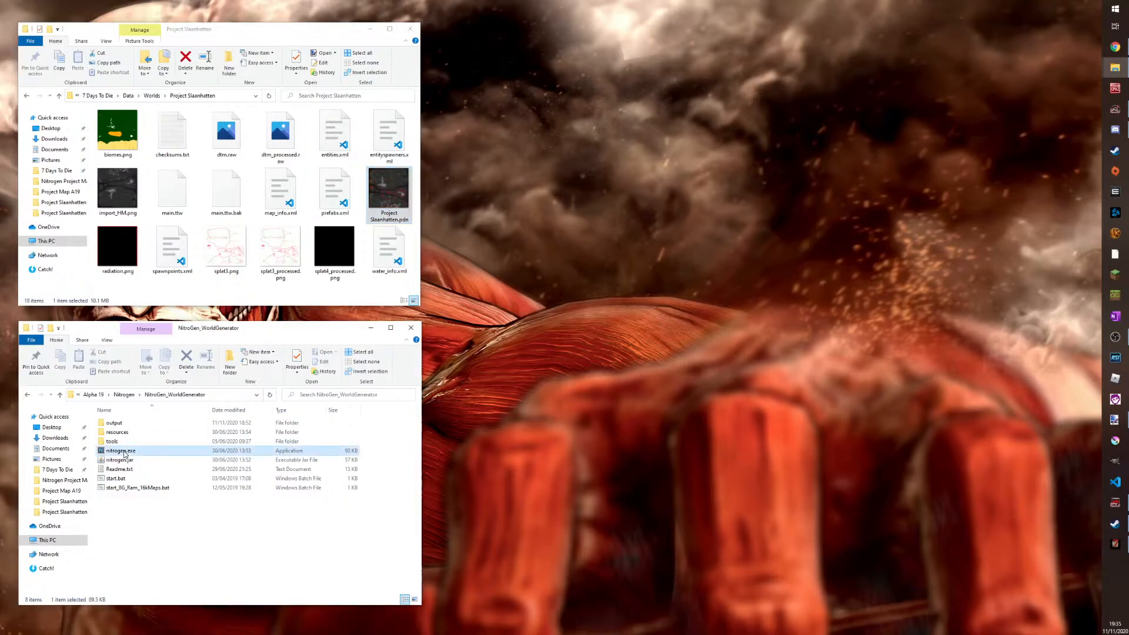
{"action": "double_click", "coordinate": [125, 451]}
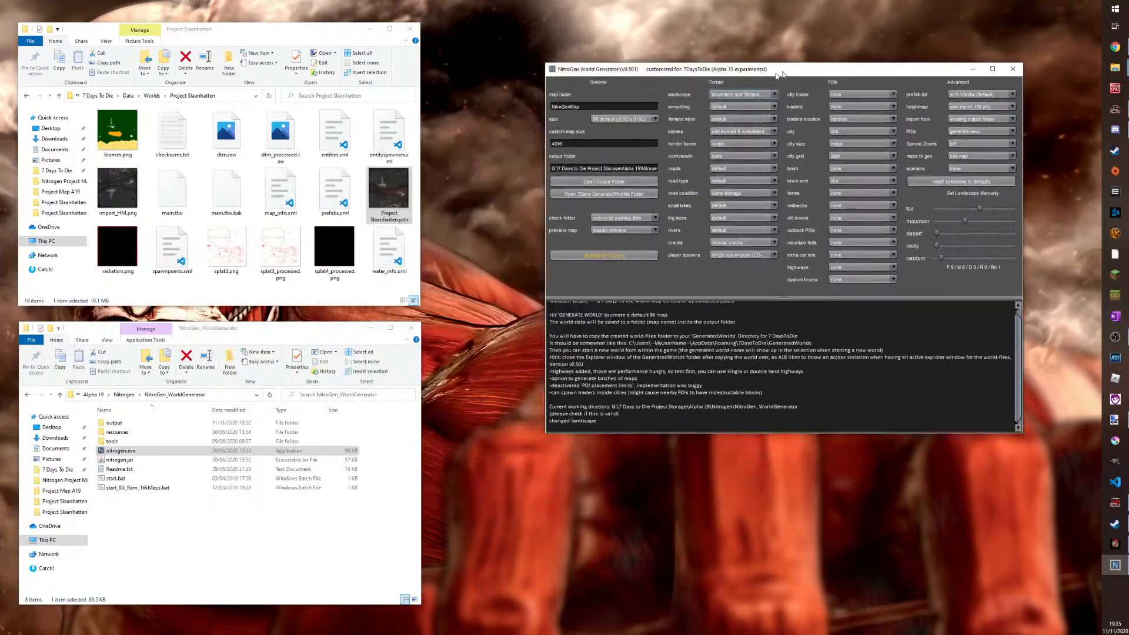
{"action": "left_click_drag", "start_coordinate": [777, 65], "coordinate": [744, 135]}
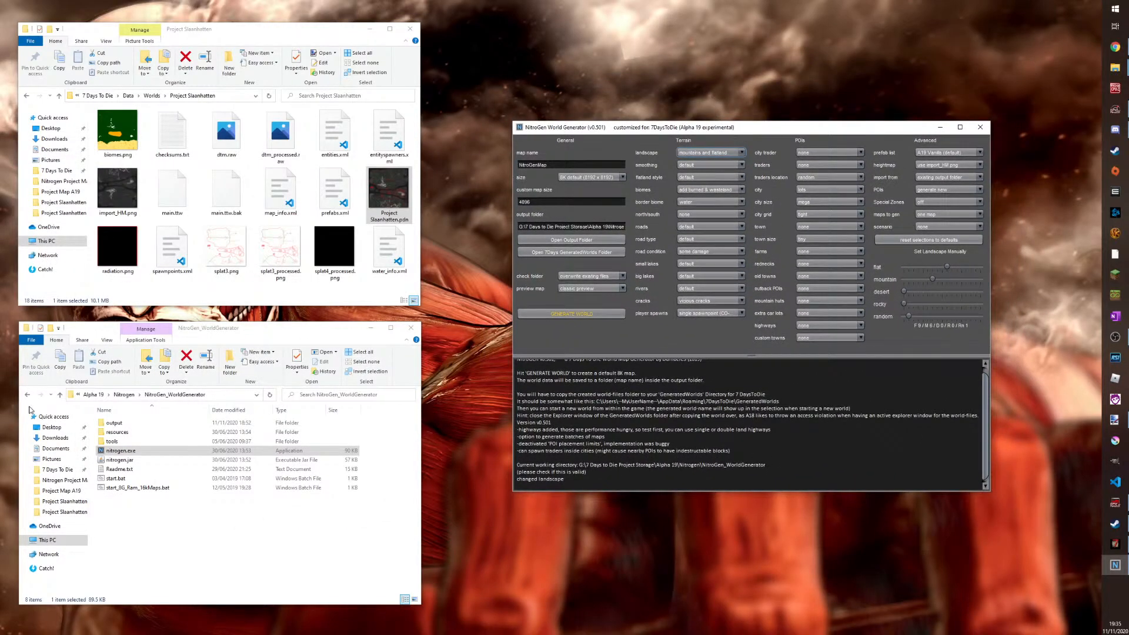
{"action": "double_click", "coordinate": [133, 424]}
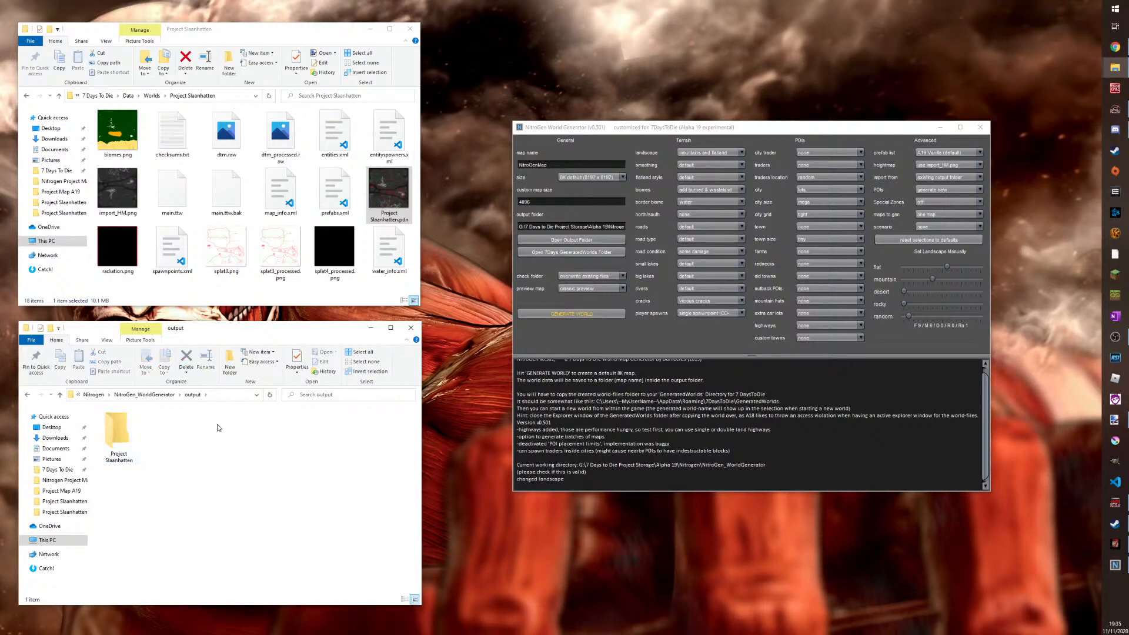
Set the NitroGen map name to Project Slaanhatten, matching the folder in output
{"action": "left_click", "coordinate": [557, 166]}
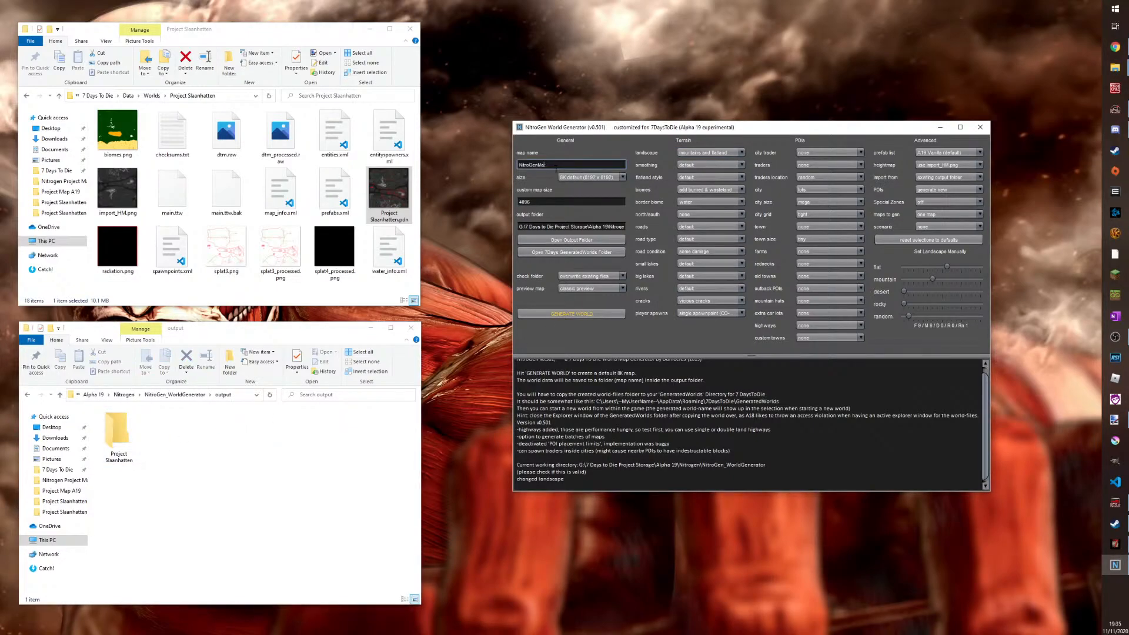
{"action": "key", "text": "ctrl+a"}
{"action": "key", "text": "BackSpace"}
{"action": "type", "text": "Project Slaanhatten"}
{"action": "left_click", "coordinate": [483, 188]}
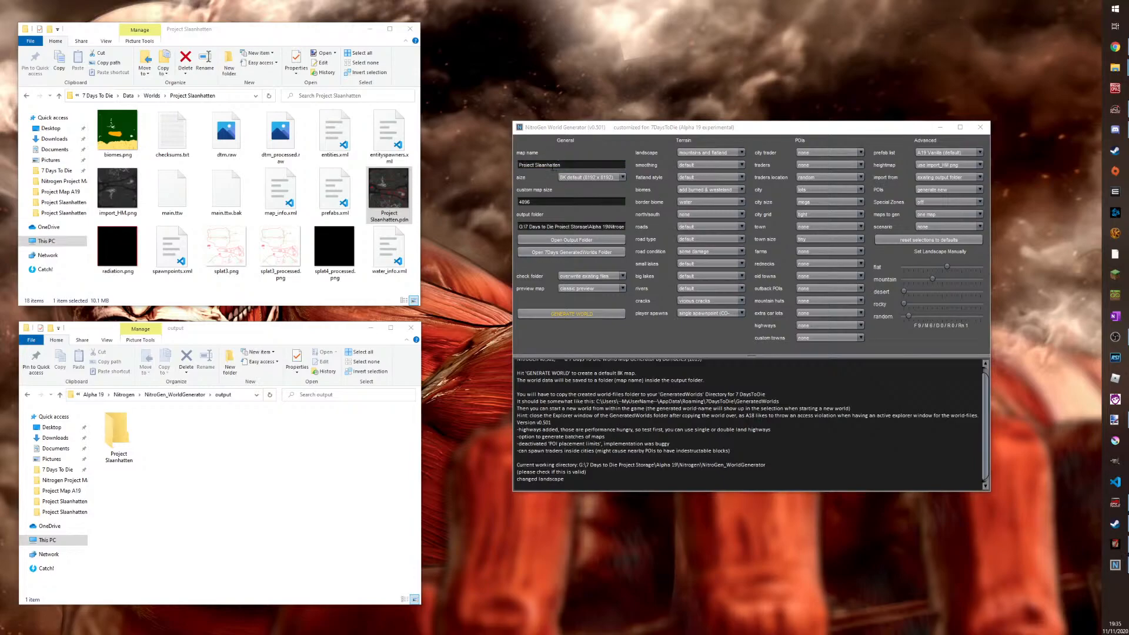
Move import_HM.png from the world folder into NitroGen's output folder for Project Slaanhatten
{"action": "double_click", "coordinate": [122, 431]}
{"action": "left_click", "coordinate": [124, 195]}
{"action": "left_click_drag", "start_coordinate": [124, 196], "coordinate": [250, 497]}
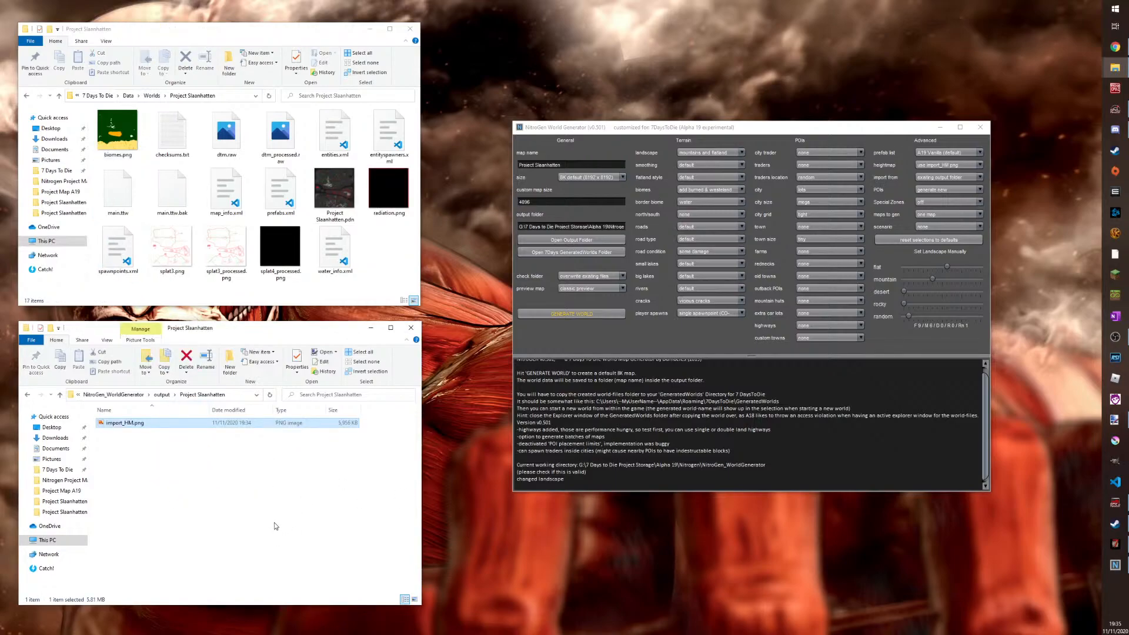
Copy import_HM.png from the NitroGen output folder back into the game's Project Slaanhatten world folder
{"action": "right_click", "coordinate": [125, 423]}
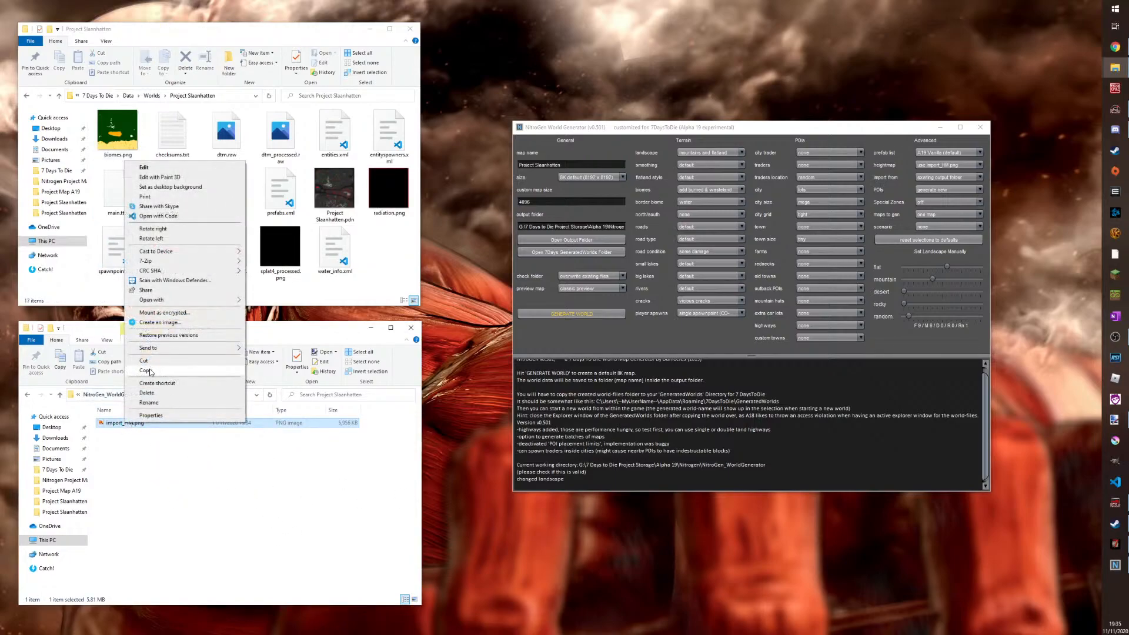
{"action": "left_click", "coordinate": [149, 371]}
{"action": "right_click", "coordinate": [383, 254]}
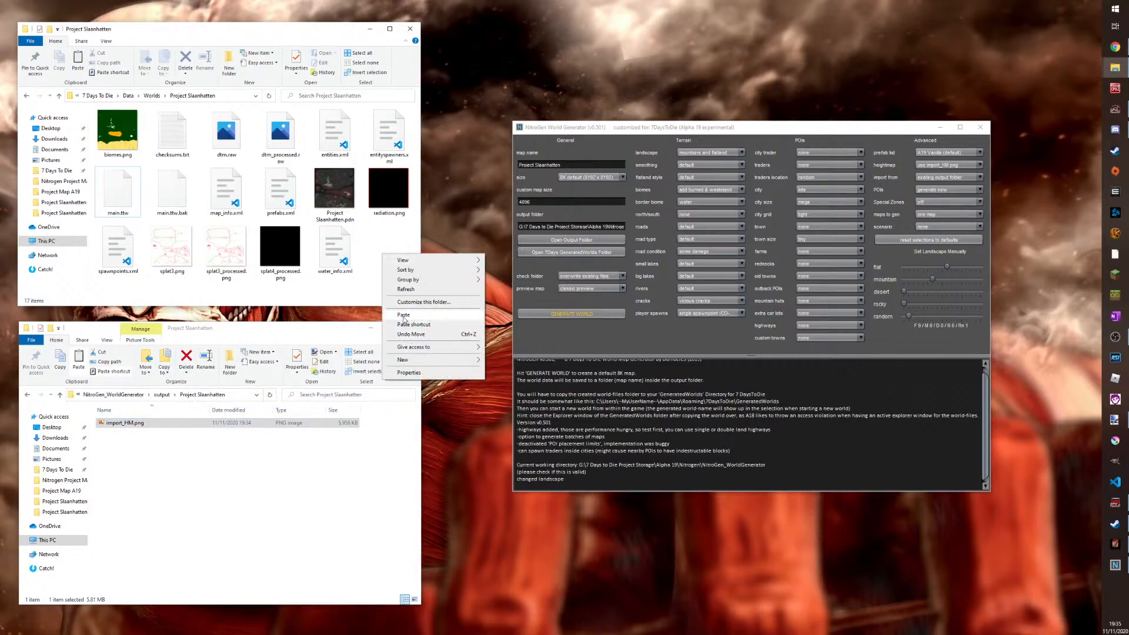
{"action": "left_click", "coordinate": [405, 316]}
{"action": "left_click", "coordinate": [147, 504]}
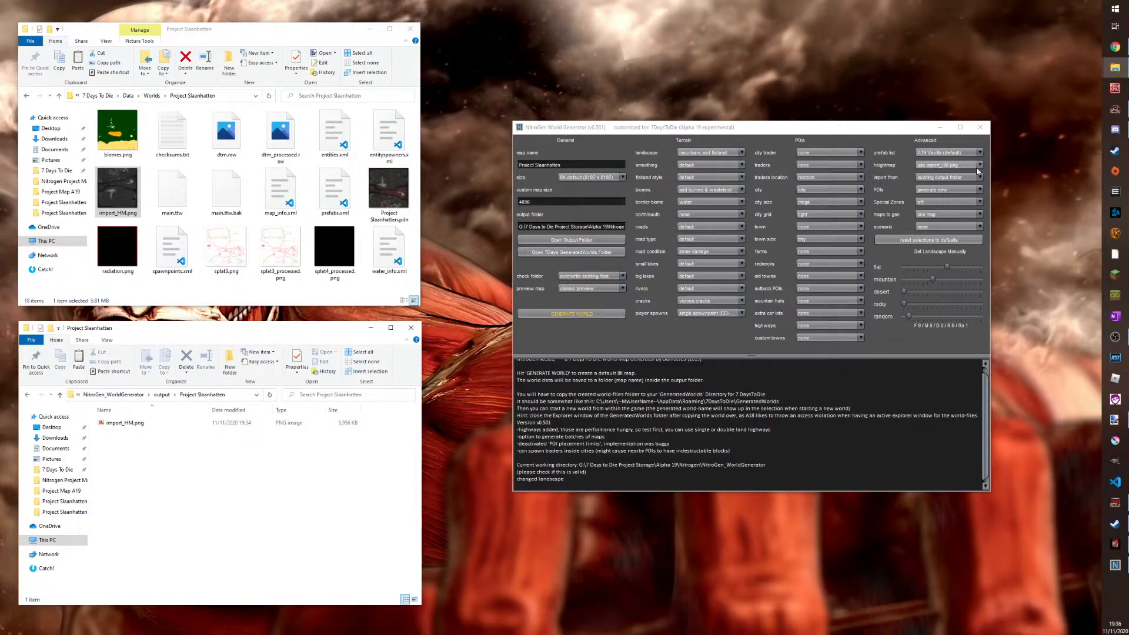
Set the POIs option to none / only gen heightmap and generate the world
{"action": "left_click", "coordinate": [941, 189]}
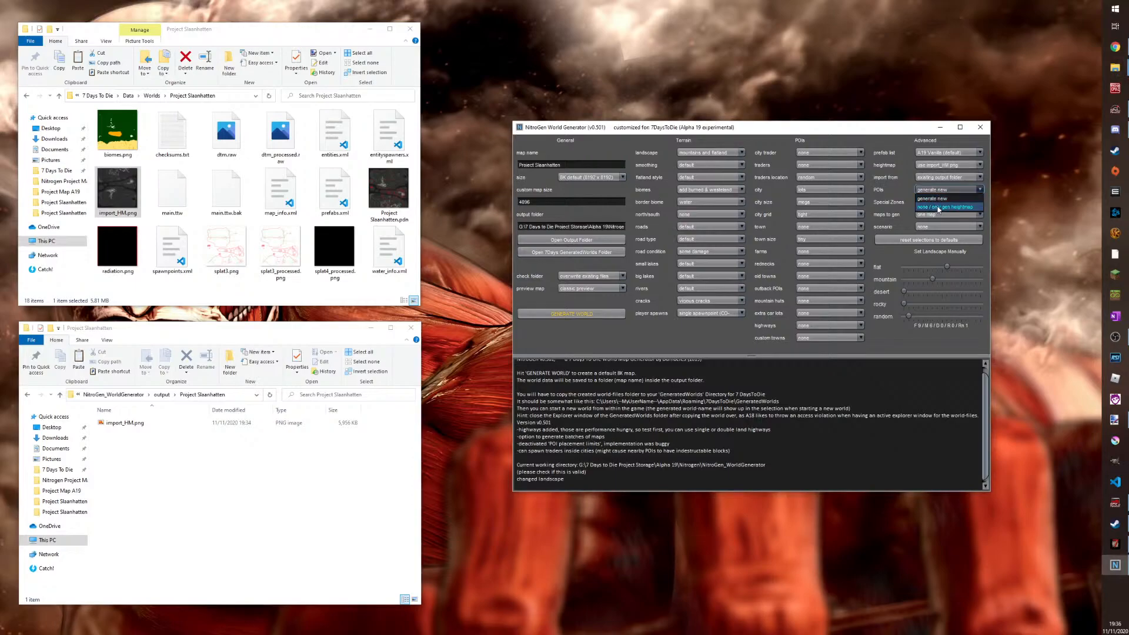
{"action": "left_click", "coordinate": [938, 210]}
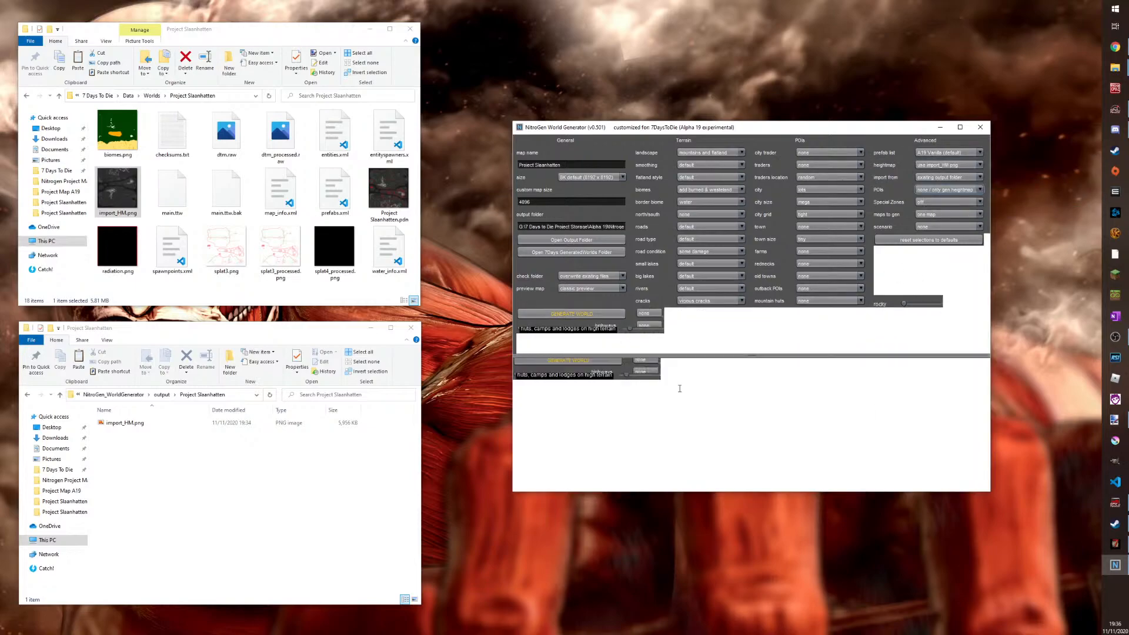
{"action": "left_click", "coordinate": [583, 319]}
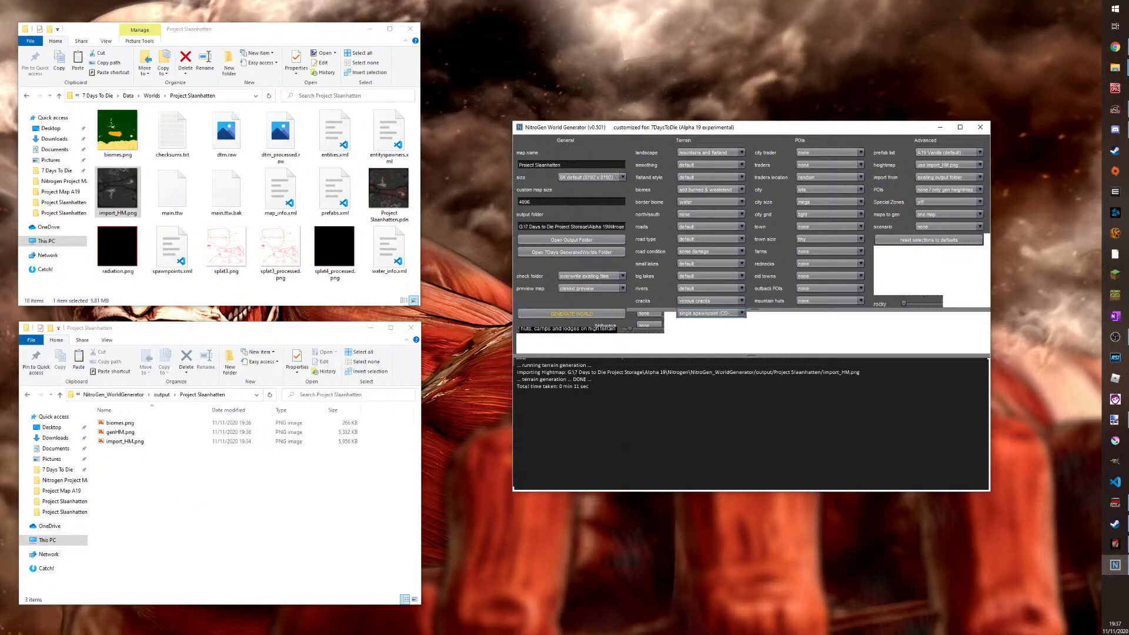
Close the NitroGen generator and go back up to the NitroGen_WorldGenerator folder
{"action": "left_click", "coordinate": [172, 482]}
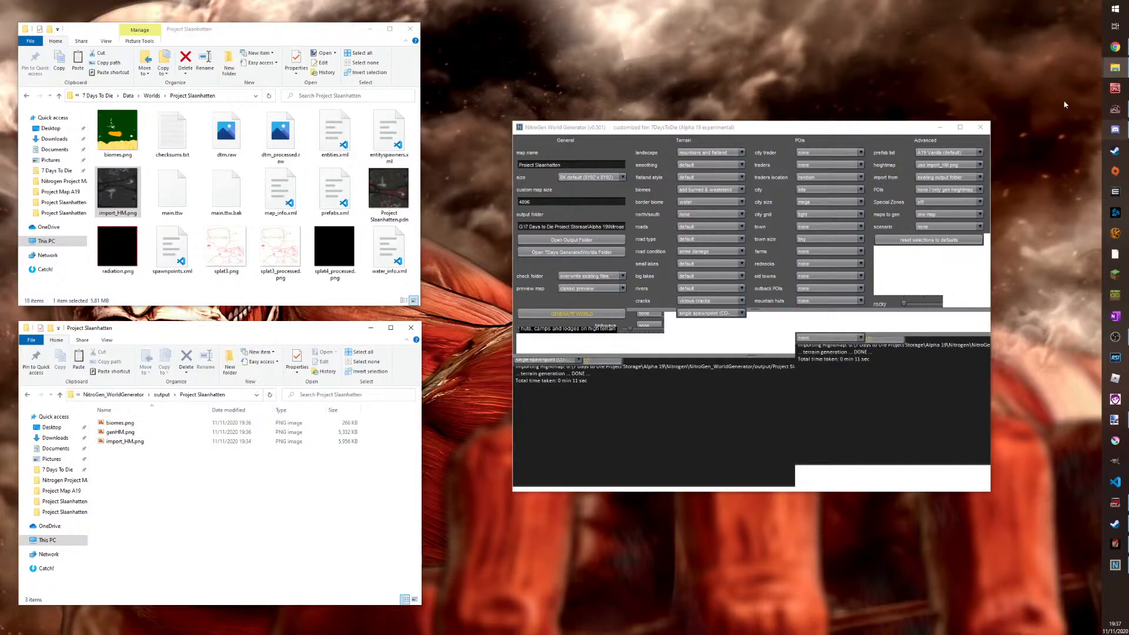
{"action": "left_click", "coordinate": [986, 128]}
{"action": "left_click", "coordinate": [980, 127]}
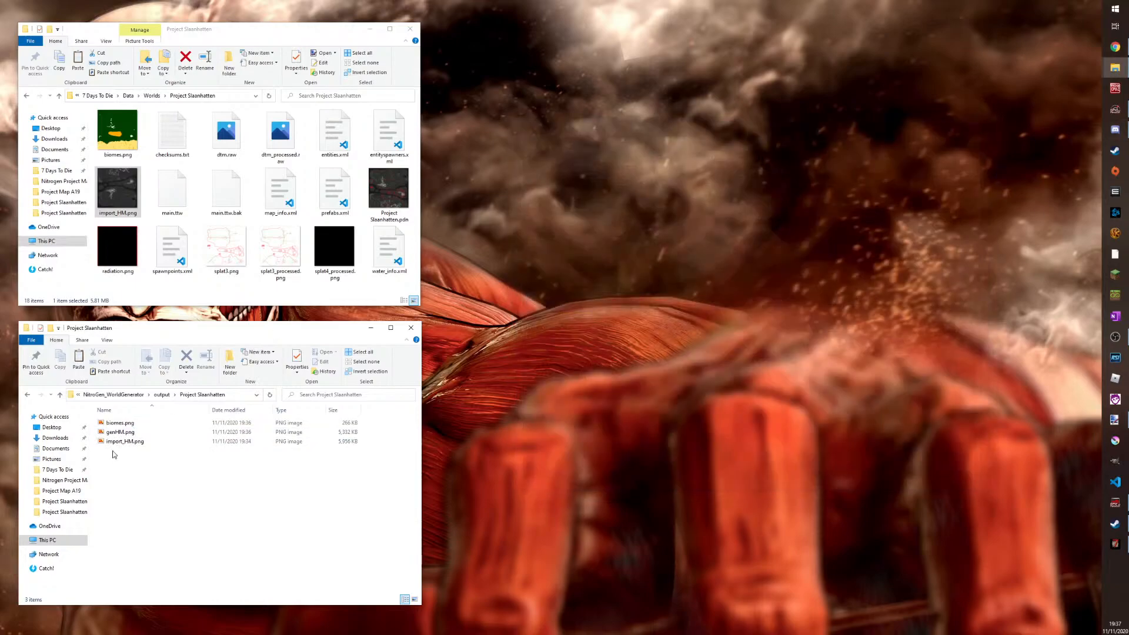
{"action": "left_click", "coordinate": [60, 394]}
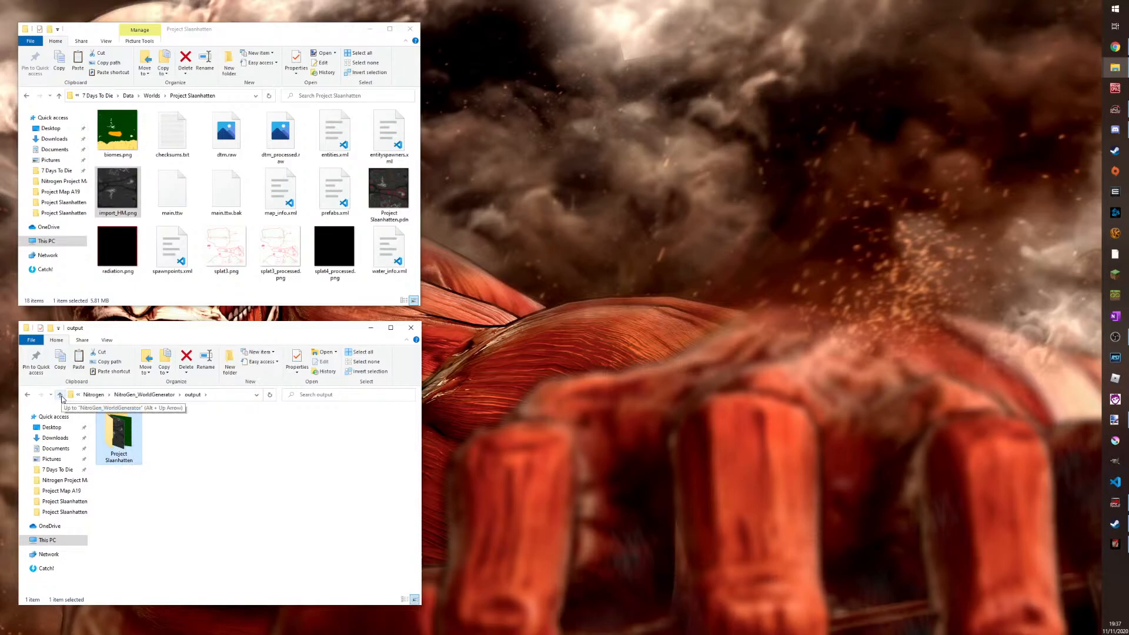
{"action": "left_click", "coordinate": [60, 395]}
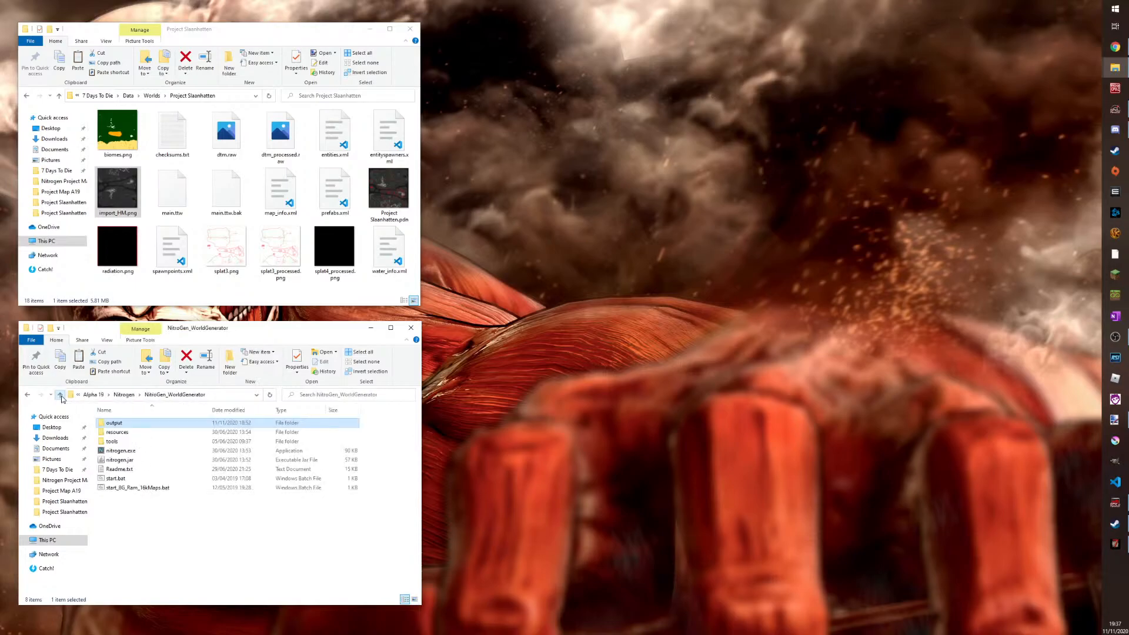
Launch nitrogen.exe from the NitroGen_WorldGenerator folder and reset all generator selections to their defaults
{"action": "left_click", "coordinate": [121, 451]}
{"action": "double_click", "coordinate": [119, 451]}
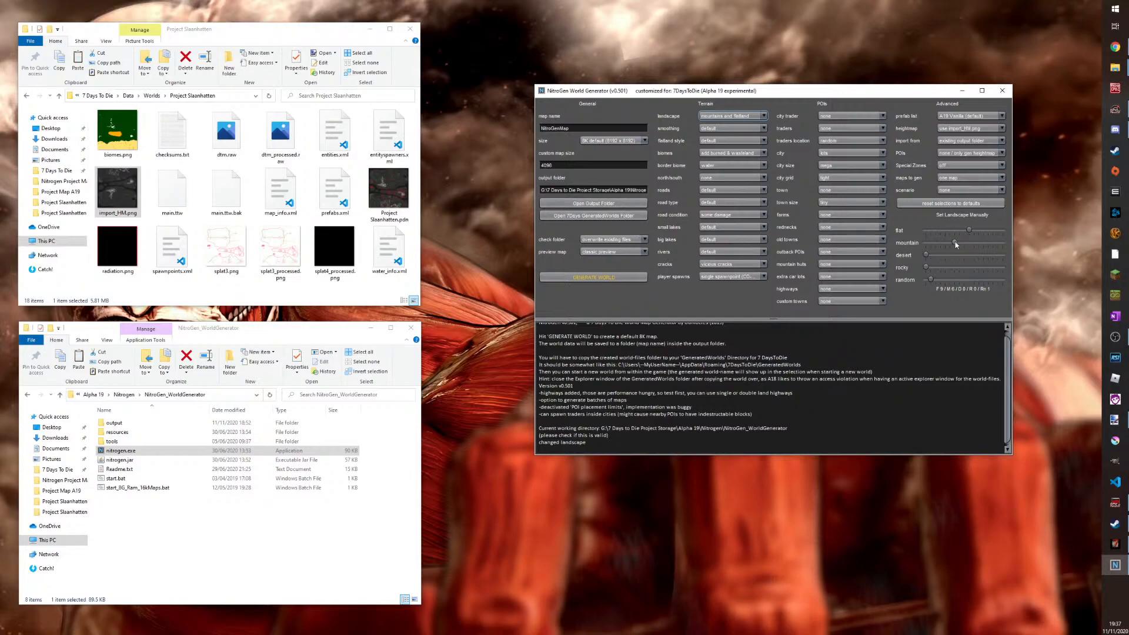
{"action": "left_click", "coordinate": [943, 204]}
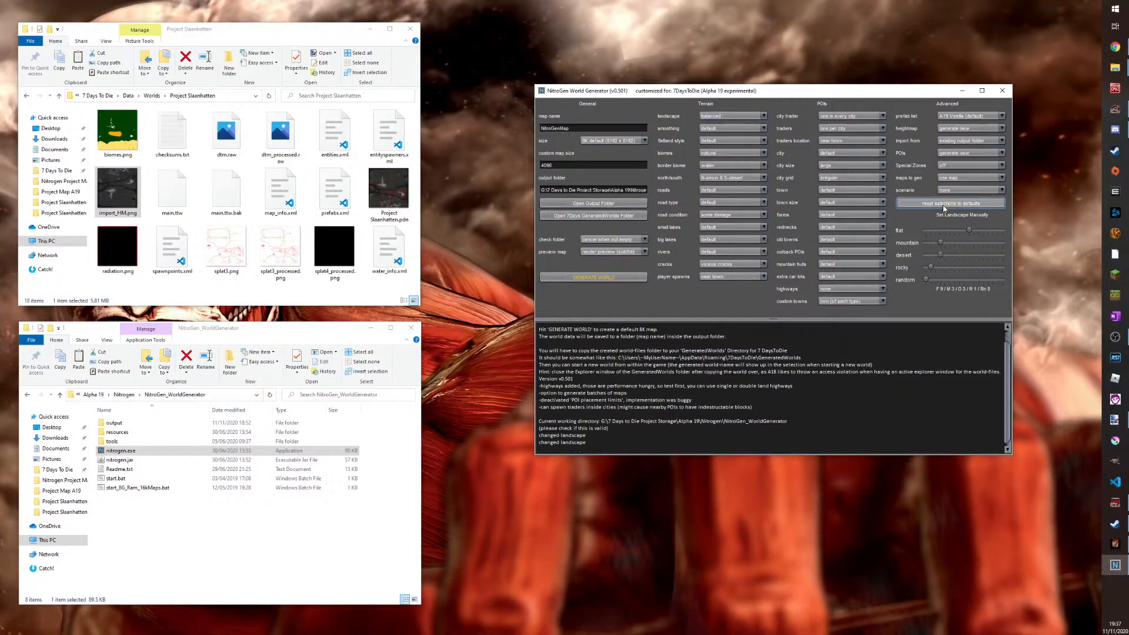
Set the heightmap option to use import_HM.png and POIs to none / only gen heightmap, and generate the world
{"action": "left_click", "coordinate": [1003, 141]}
{"action": "left_click", "coordinate": [1005, 143]}
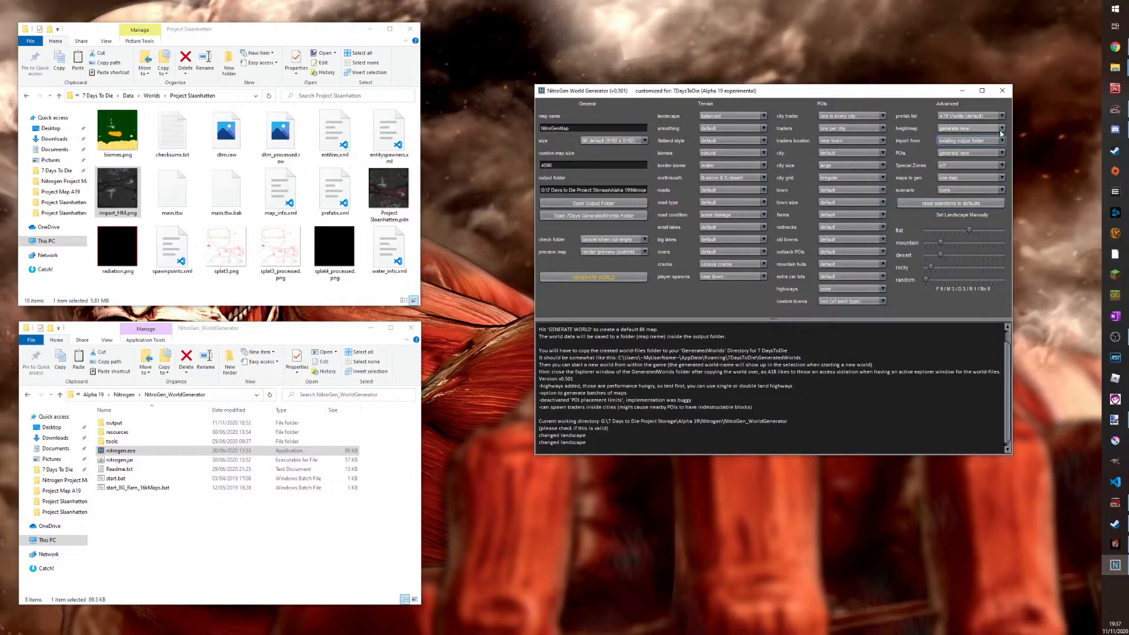
{"action": "left_click", "coordinate": [979, 129]}
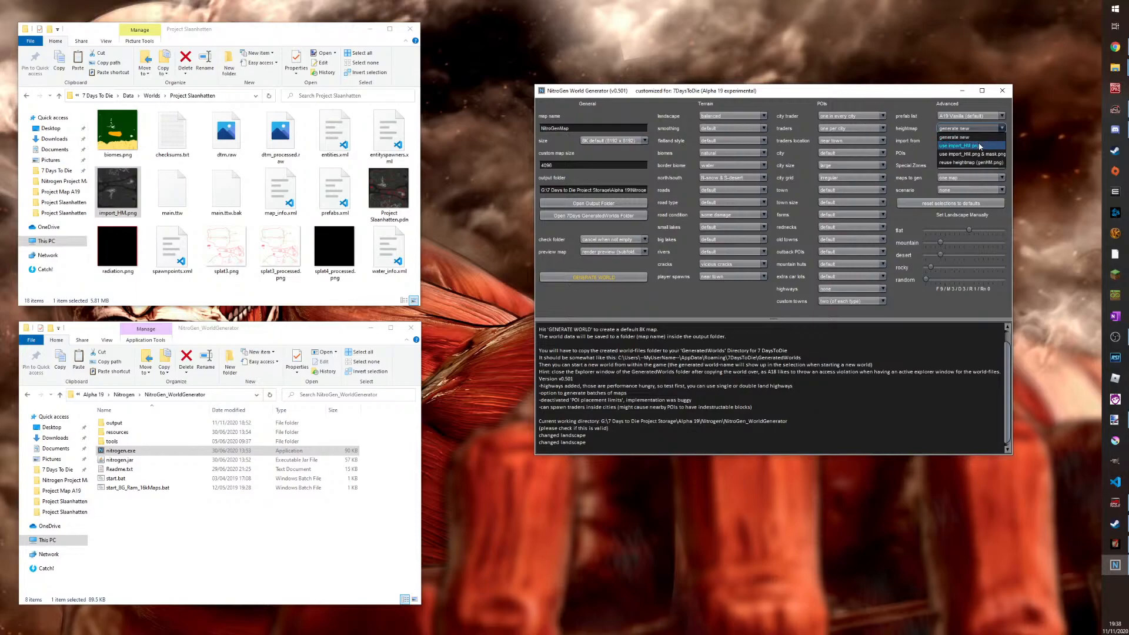
{"action": "left_click", "coordinate": [980, 146]}
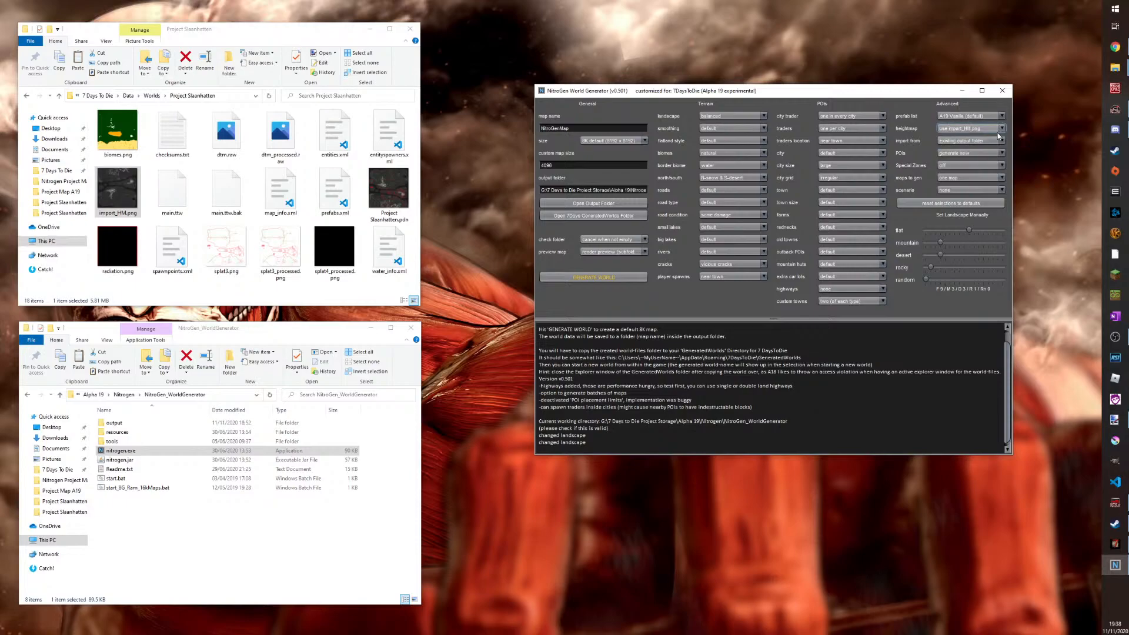
{"action": "left_click", "coordinate": [966, 155]}
{"action": "left_click", "coordinate": [952, 165]}
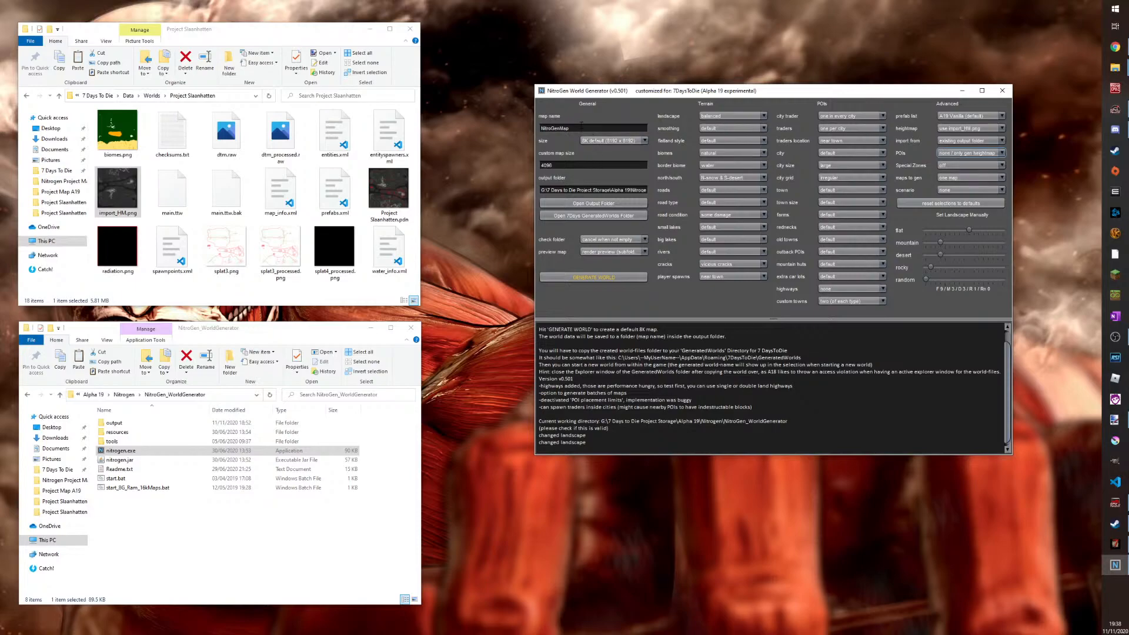
{"action": "left_click", "coordinate": [577, 276]}
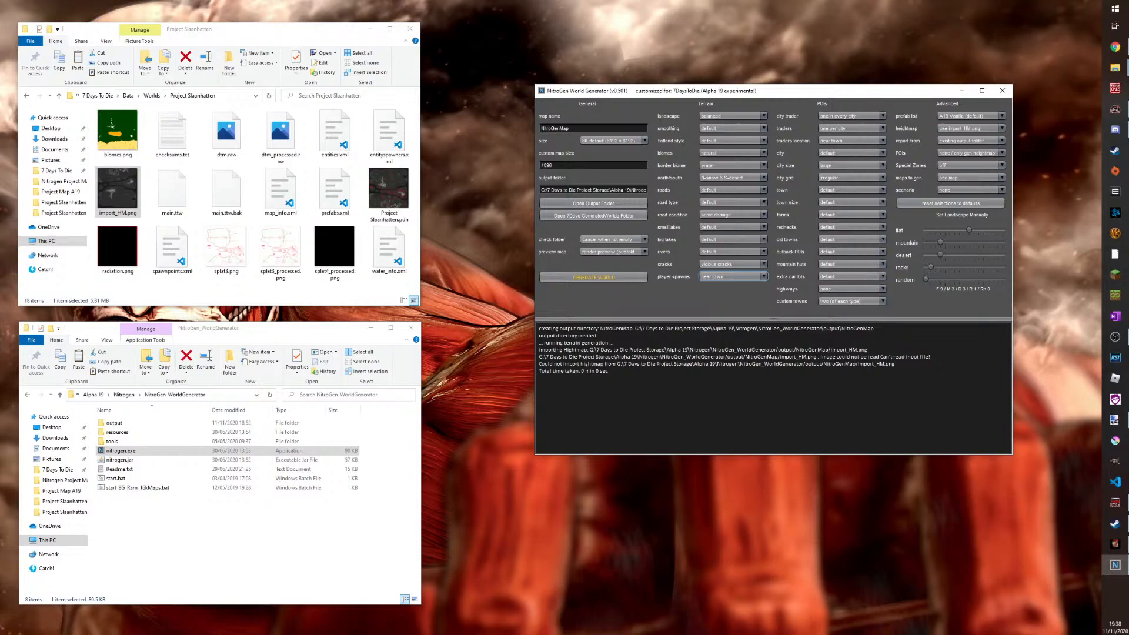
Open the NitroGenMap folder inside NitroGen's output folder, matching the import_HM.png path in the generator log
{"action": "left_click_drag", "start_coordinate": [895, 364], "coordinate": [824, 364]}
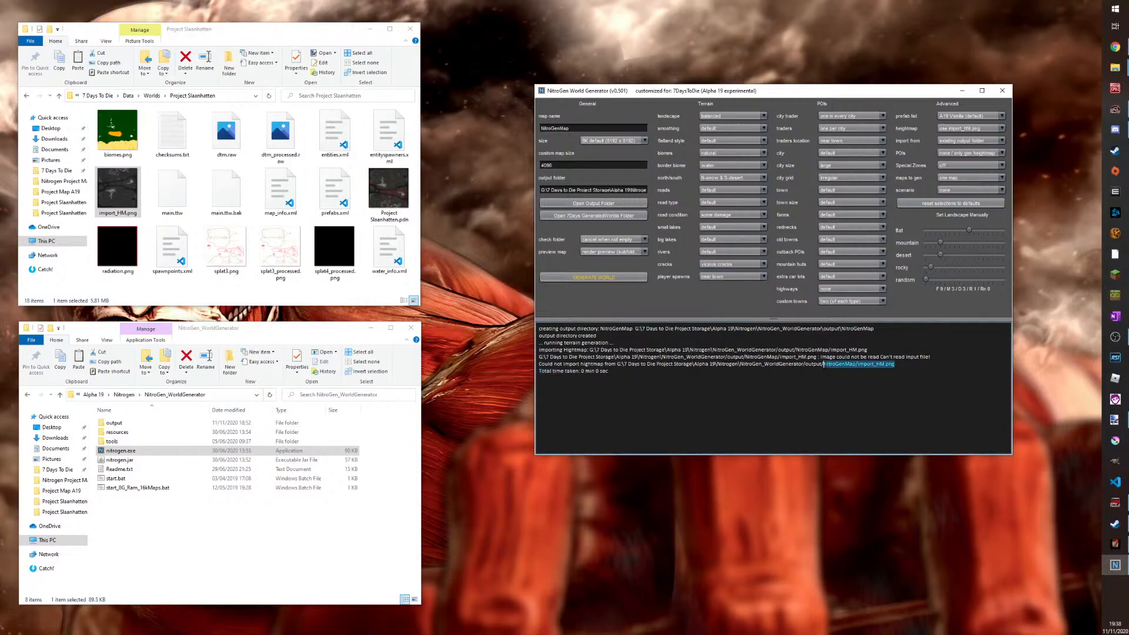
{"action": "double_click", "coordinate": [114, 423]}
{"action": "double_click", "coordinate": [113, 432]}
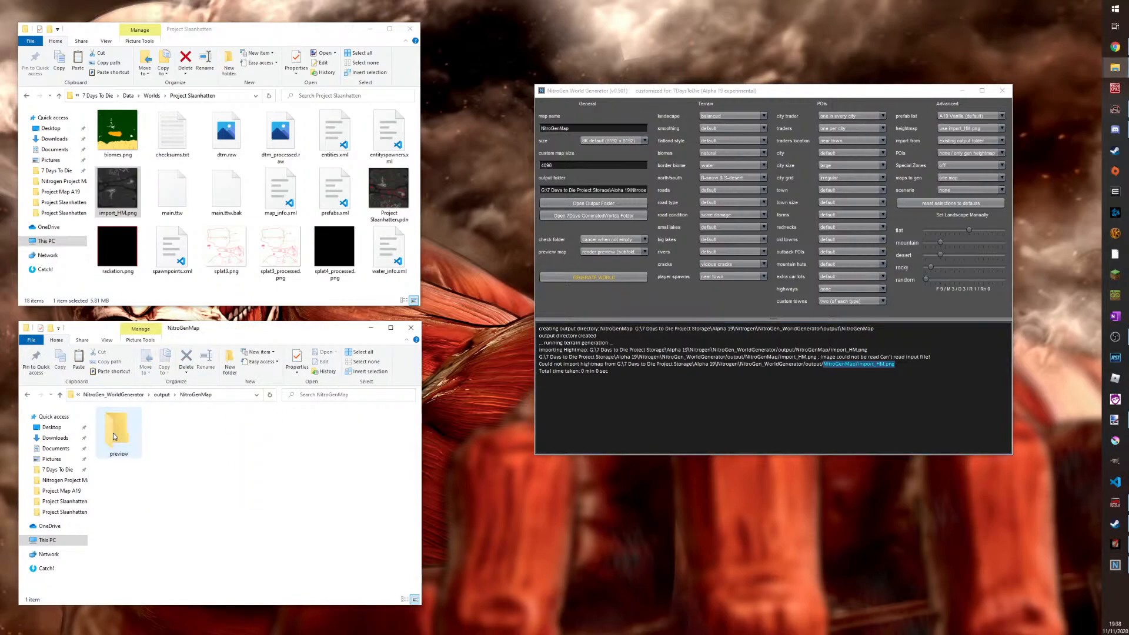
{"action": "left_click", "coordinate": [61, 396]}
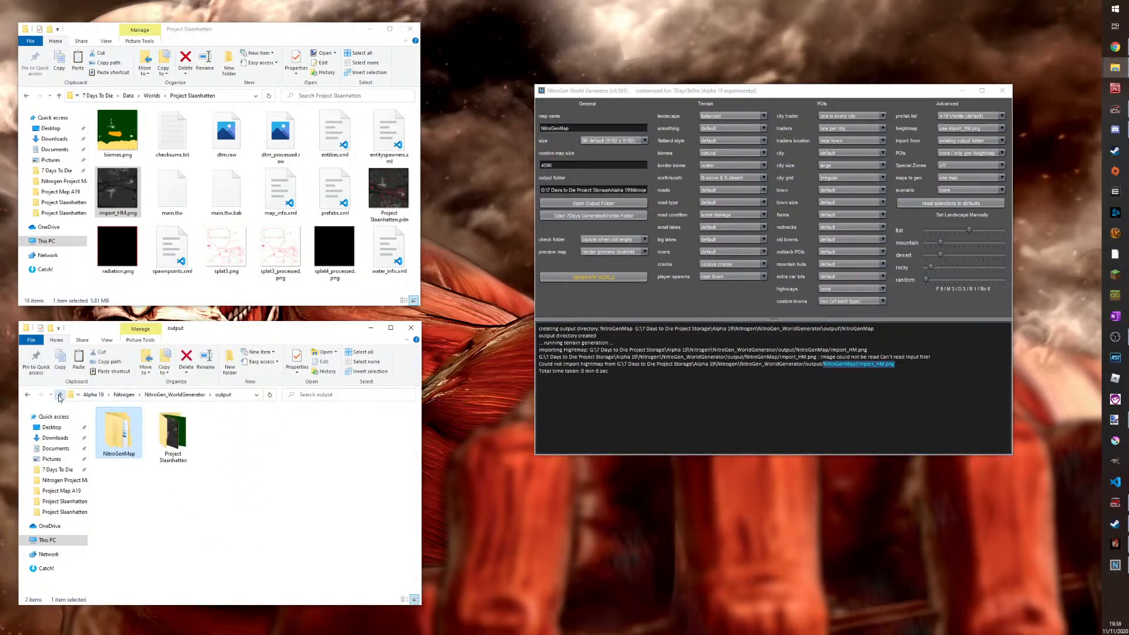
{"action": "double_click", "coordinate": [128, 433]}
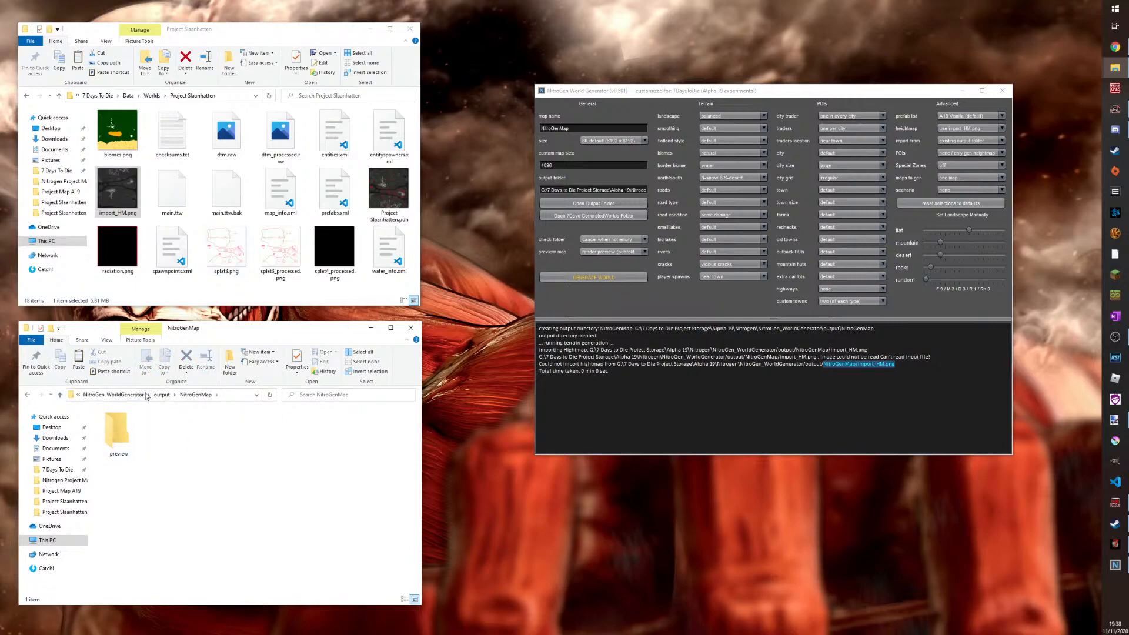
Copy import_HM.png from the game's Project Slaanhatten world folder into the NitroGenMap output folder
{"action": "right_click", "coordinate": [112, 187]}
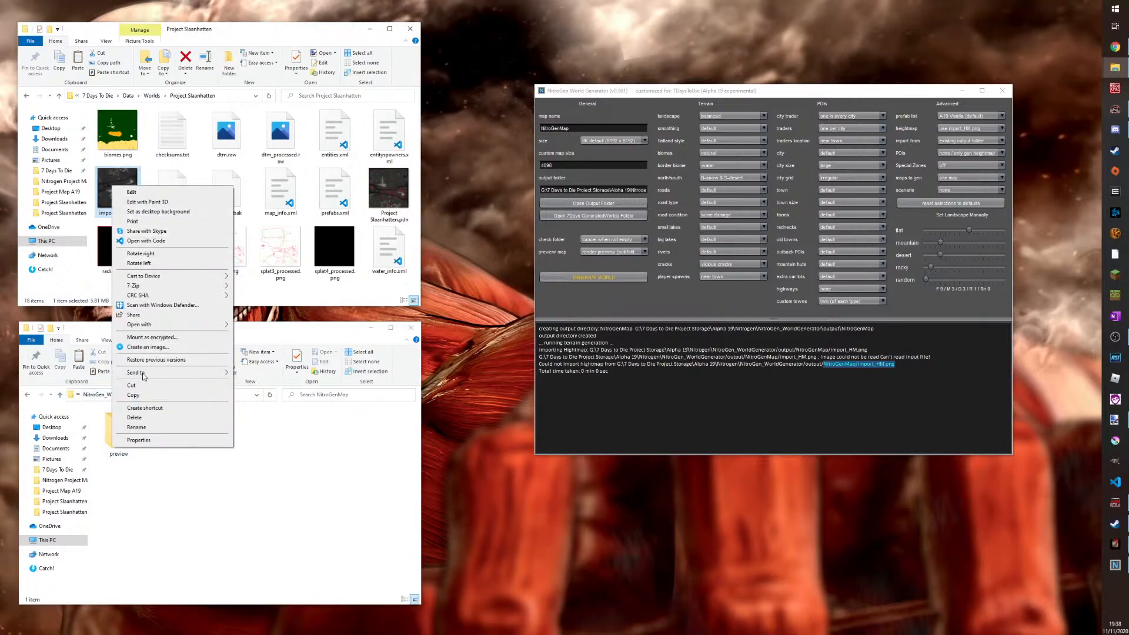
{"action": "left_click", "coordinate": [133, 395]}
{"action": "right_click", "coordinate": [200, 465]}
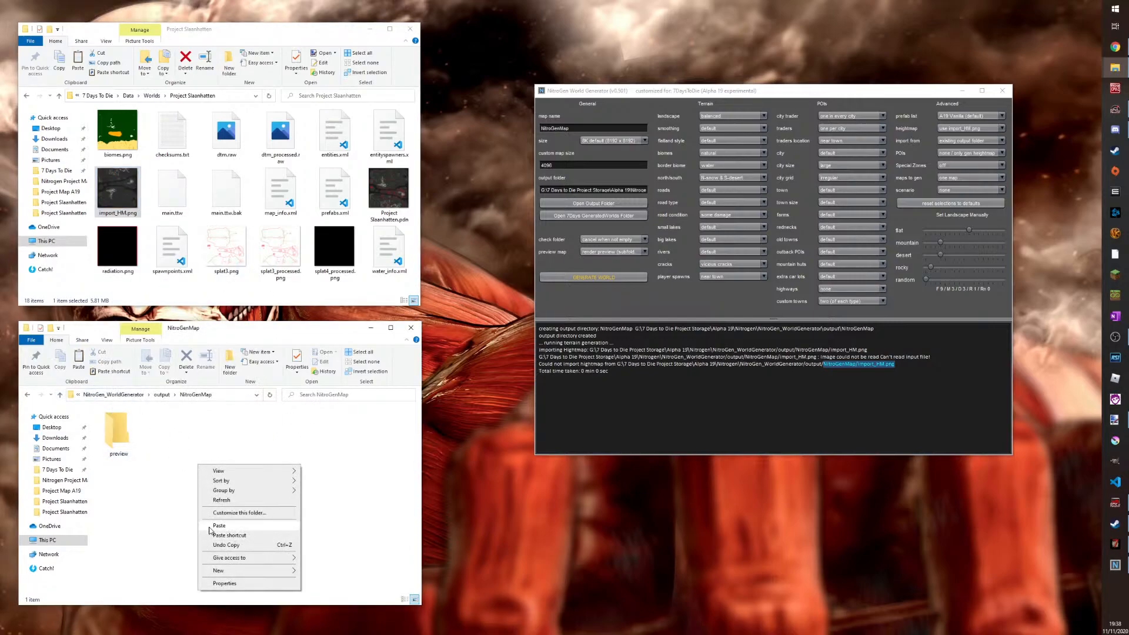
{"action": "left_click", "coordinate": [221, 526]}
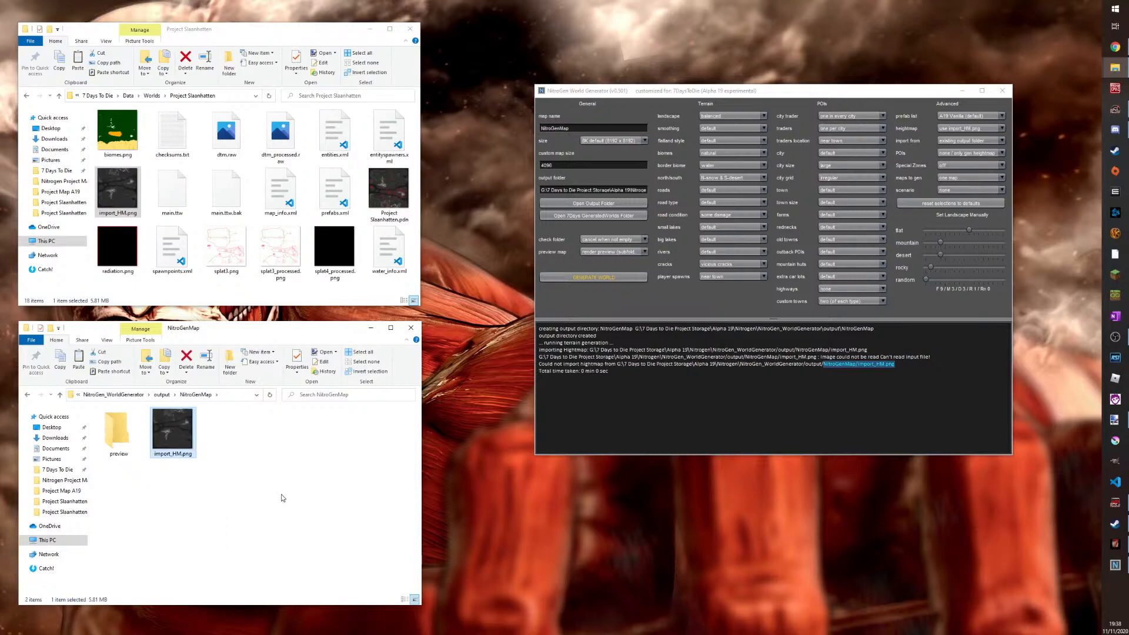
Try to generate the world again, deleting the preview folder from NitroGenMap between attempts
{"action": "left_click", "coordinate": [625, 278]}
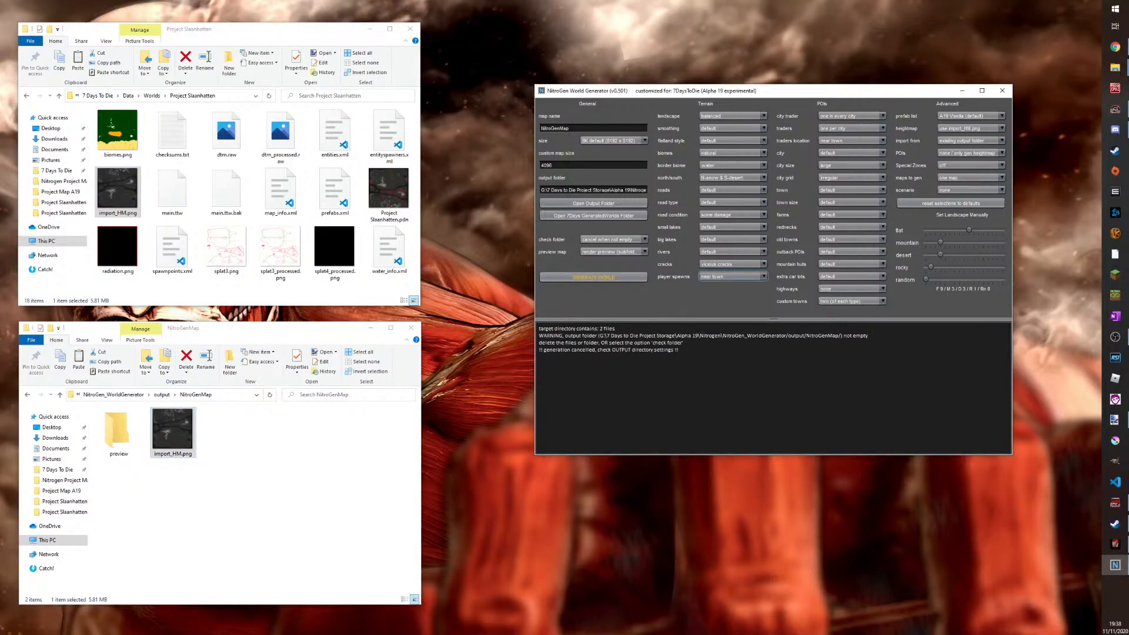
{"action": "left_click", "coordinate": [158, 498]}
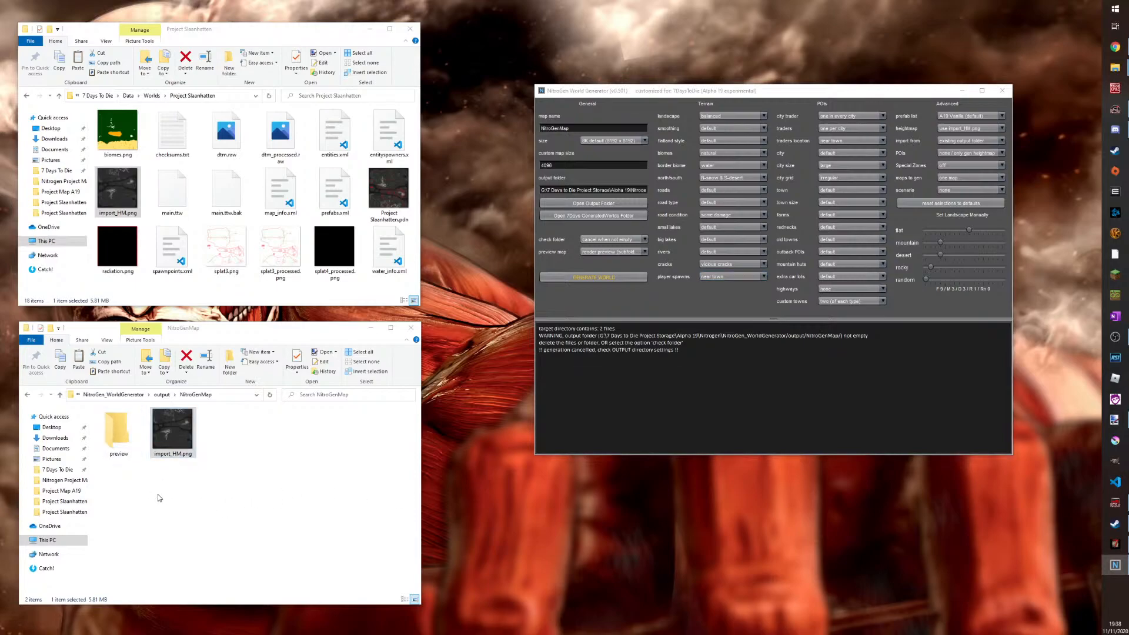
{"action": "left_click", "coordinate": [118, 438]}
{"action": "key", "text": "Delete"}
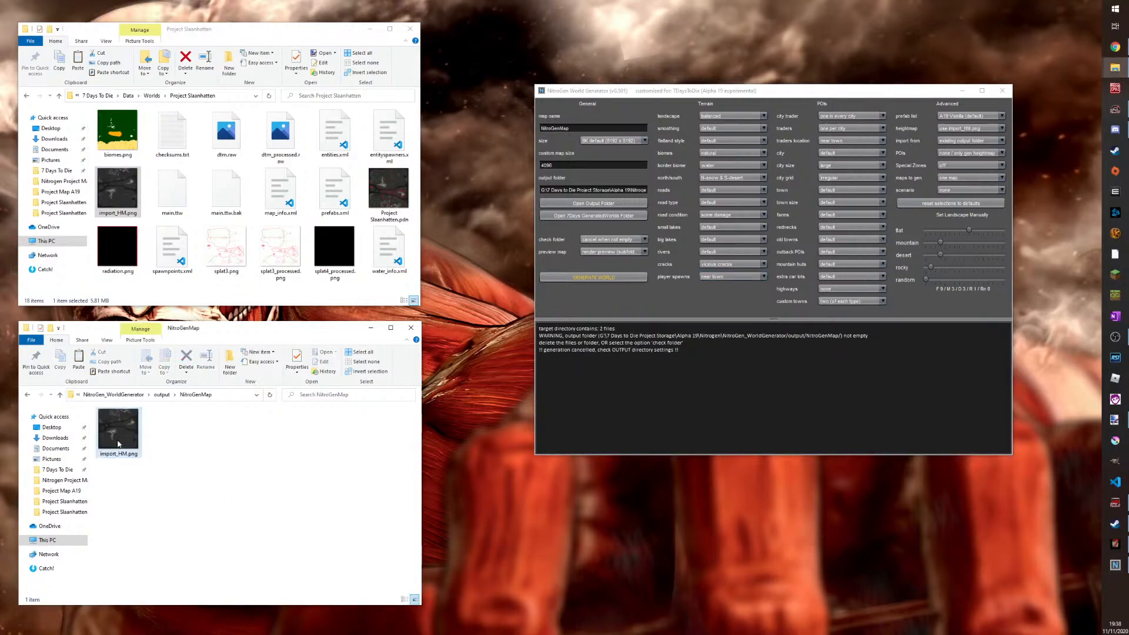
{"action": "left_click", "coordinate": [563, 278]}
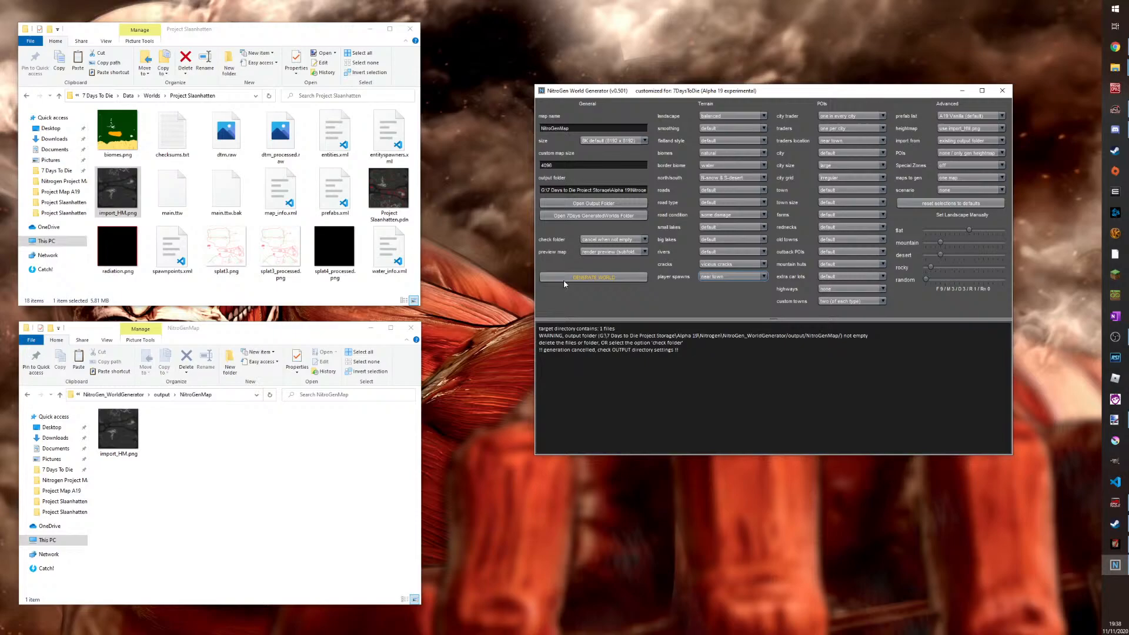
{"action": "left_click", "coordinate": [603, 283]}
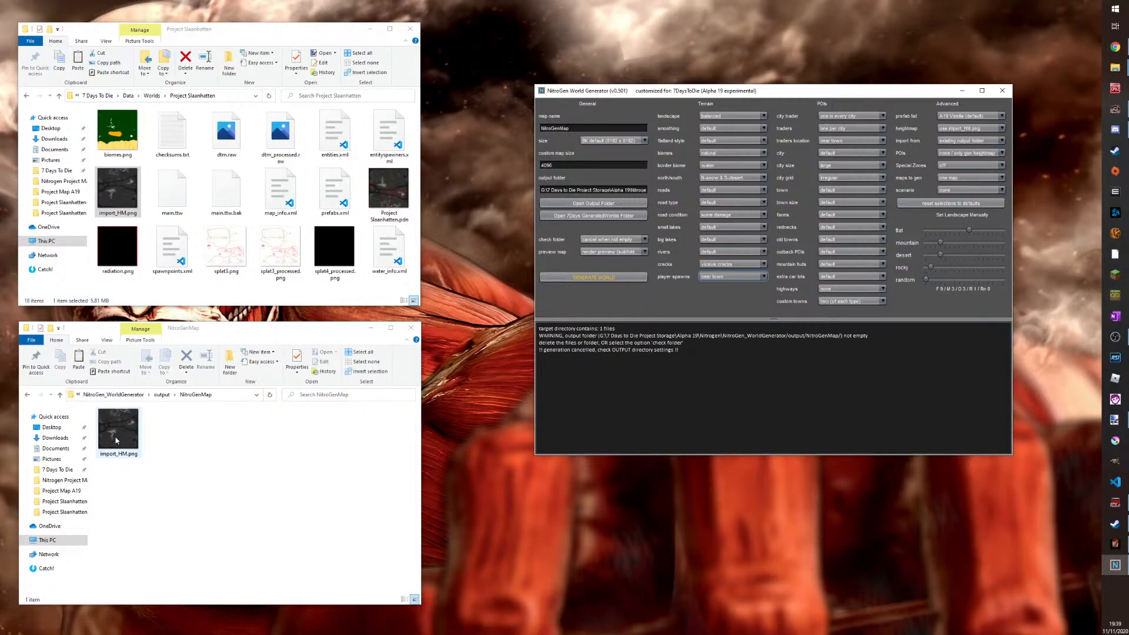
Move import_HM.png from the NitroGenMap folder onto the desktop and generate the world with the folder emptied
{"action": "left_click", "coordinate": [59, 395]}
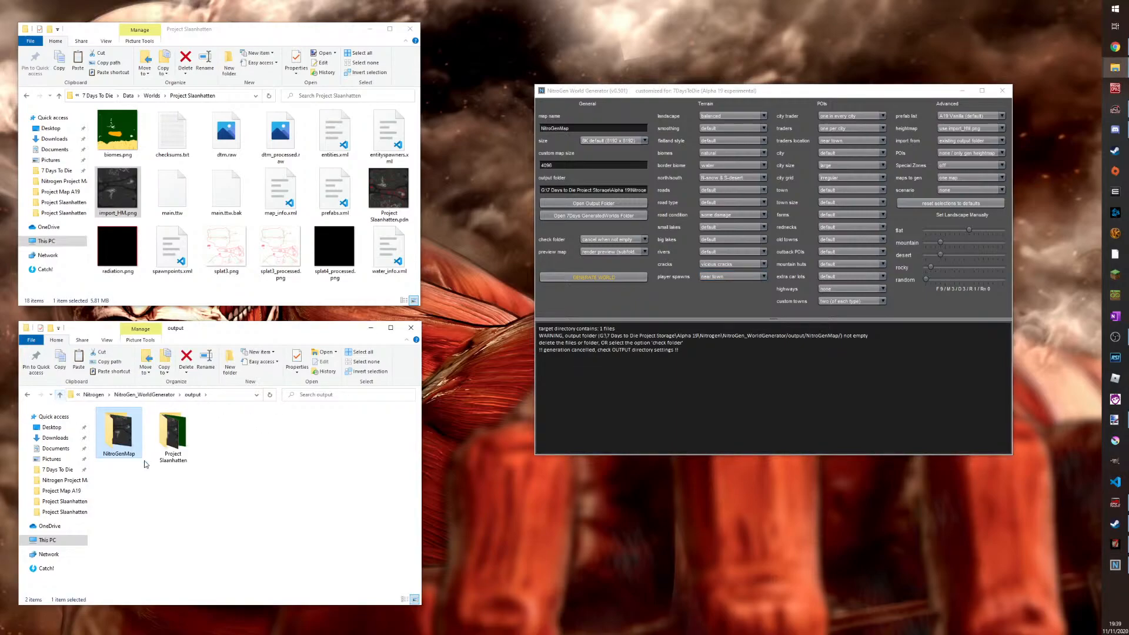
{"action": "double_click", "coordinate": [120, 441]}
{"action": "left_click_drag", "start_coordinate": [119, 443], "coordinate": [513, 519]}
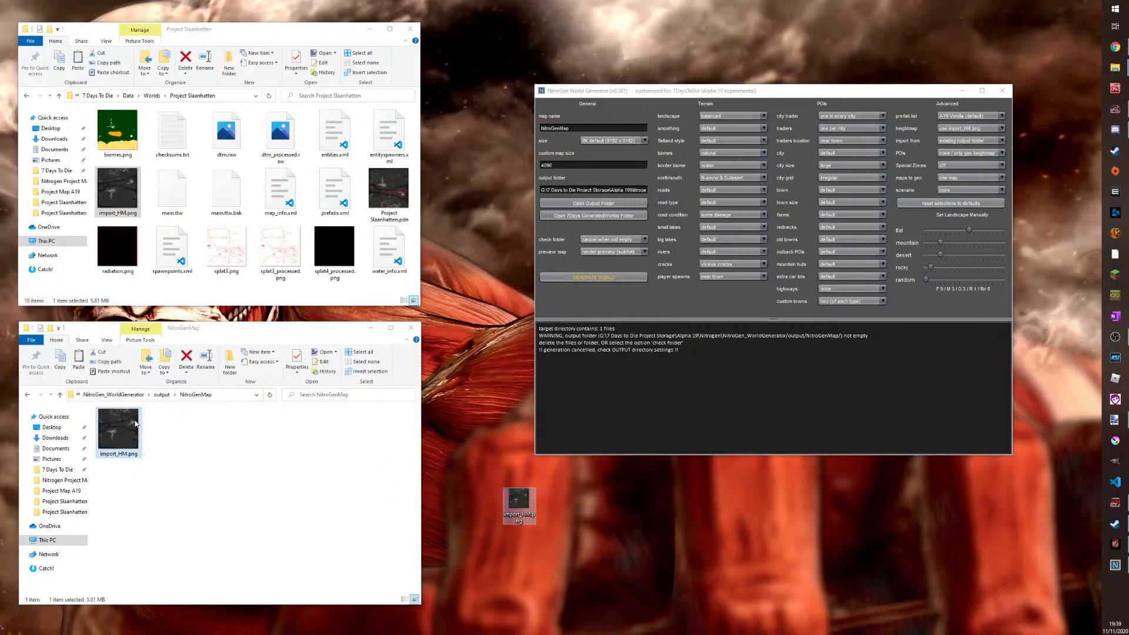
{"action": "left_click", "coordinate": [408, 441]}
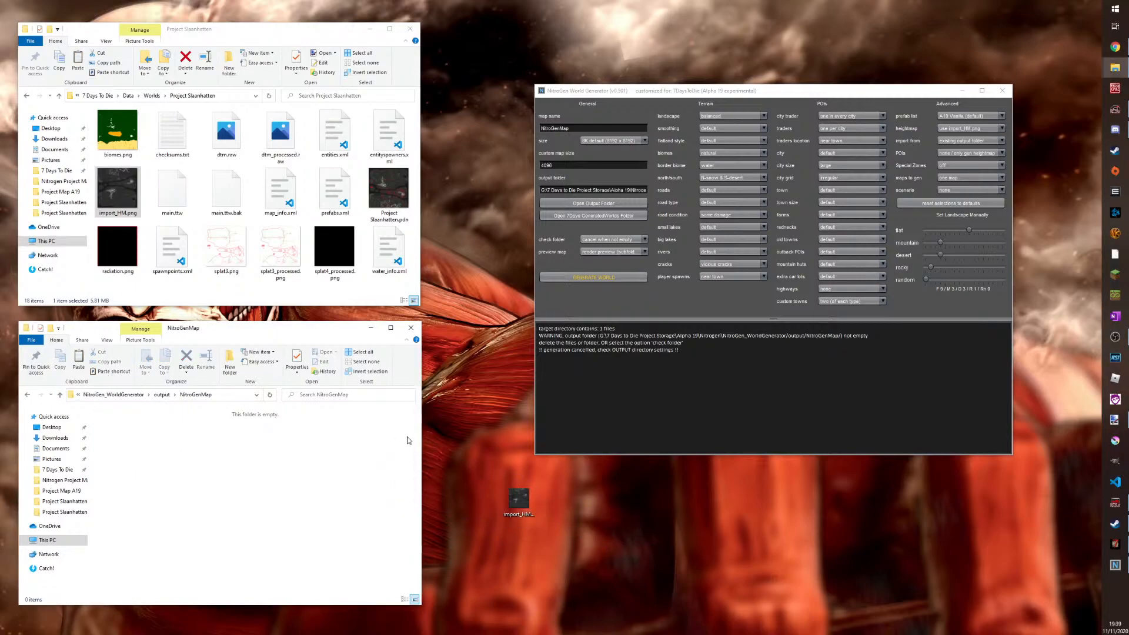
{"action": "left_click", "coordinate": [568, 280]}
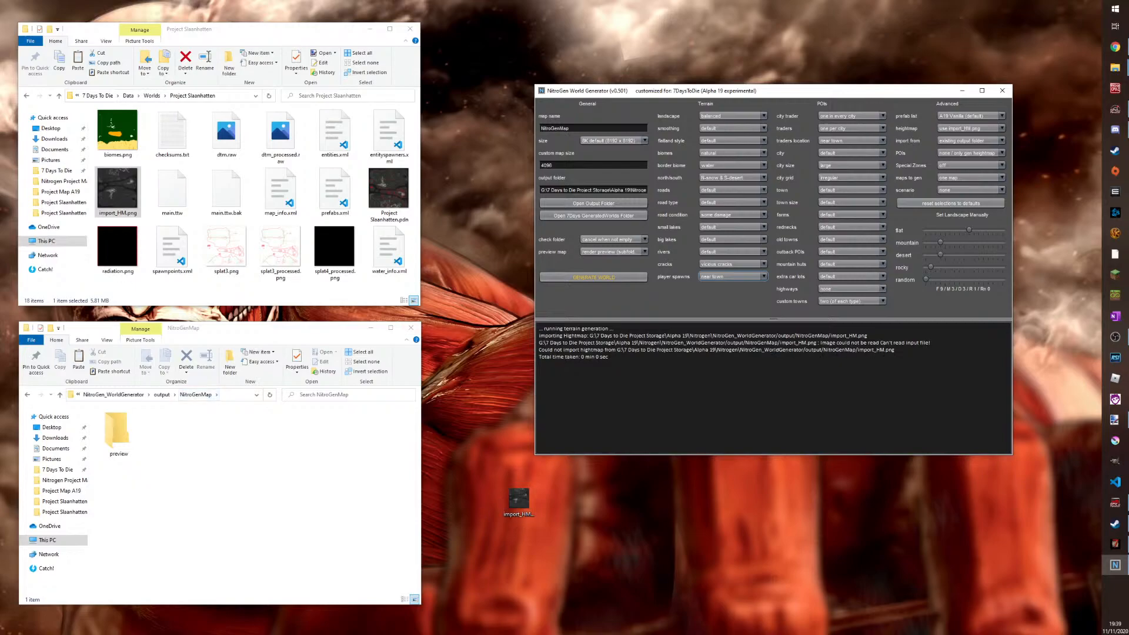
Open the Project Slaanhatten folder inside 2020-11-07-Project Backup.zip from the Alpha 19 Archive folder
{"action": "left_click", "coordinate": [1115, 544]}
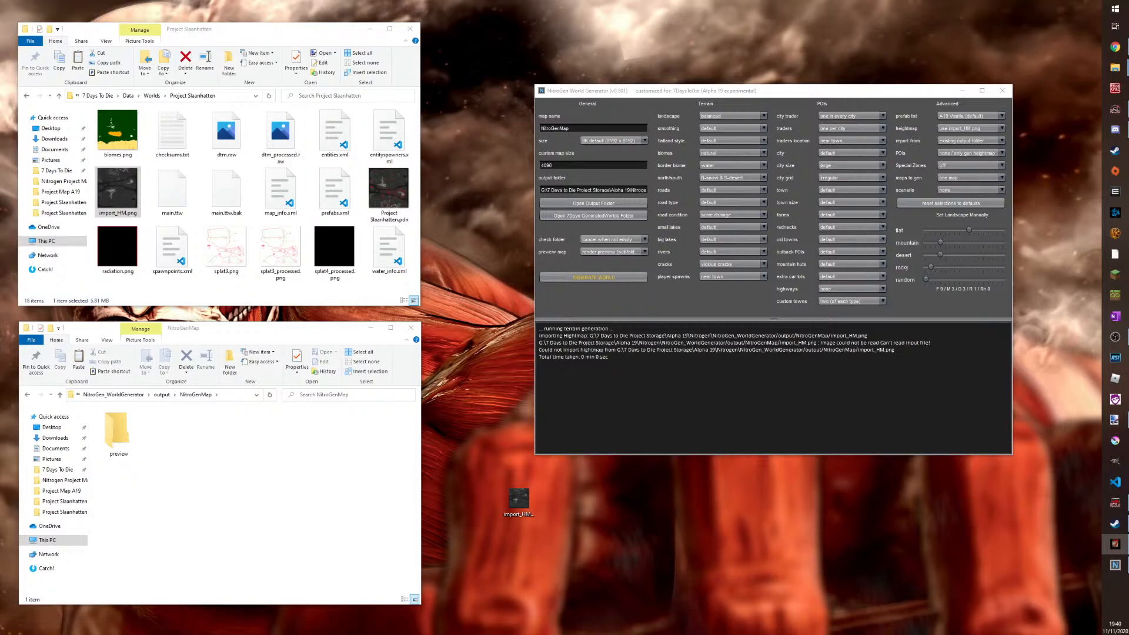
{"action": "left_click", "coordinate": [594, 203]}
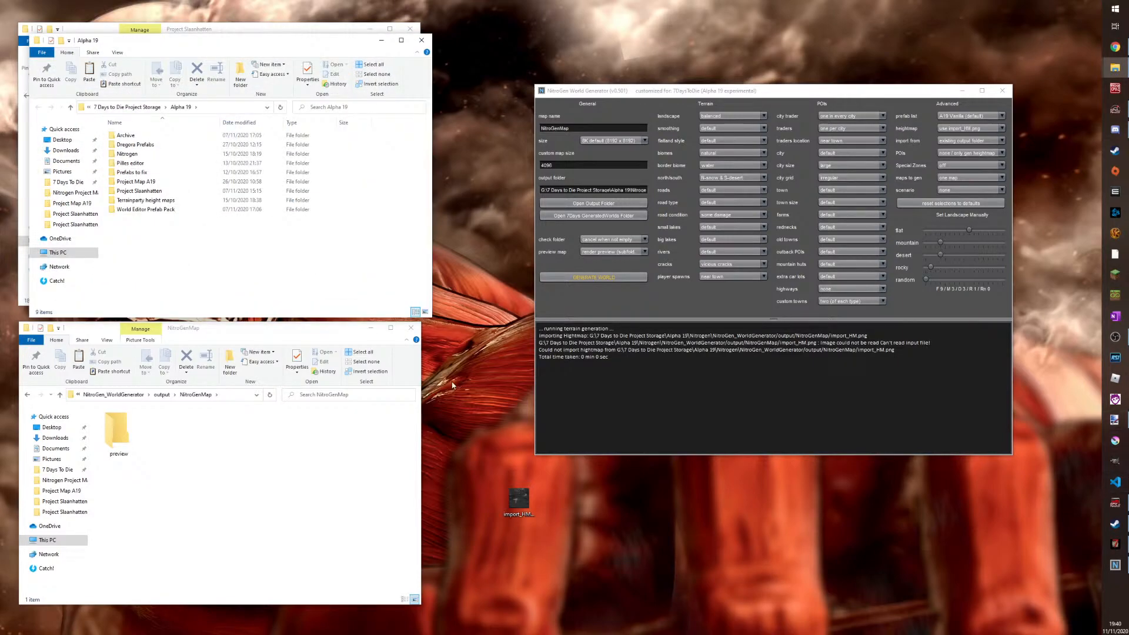
{"action": "double_click", "coordinate": [147, 136]}
{"action": "left_click", "coordinate": [148, 140]}
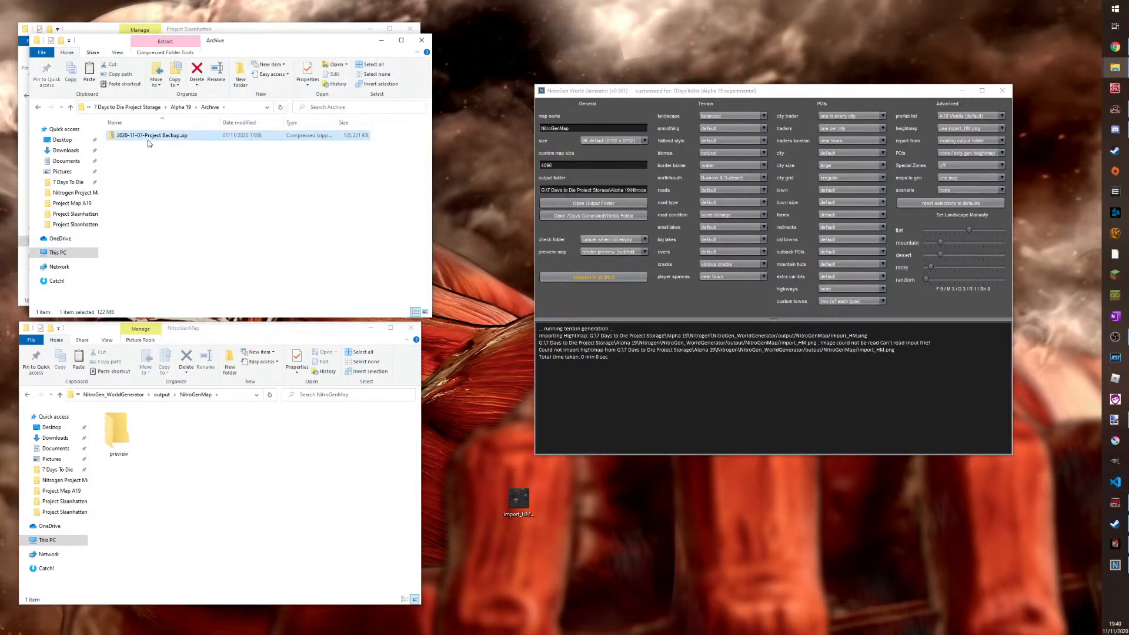
{"action": "double_click", "coordinate": [147, 136]}
{"action": "double_click", "coordinate": [147, 136]}
{"action": "double_click", "coordinate": [145, 138]}
{"action": "left_click", "coordinate": [142, 147]}
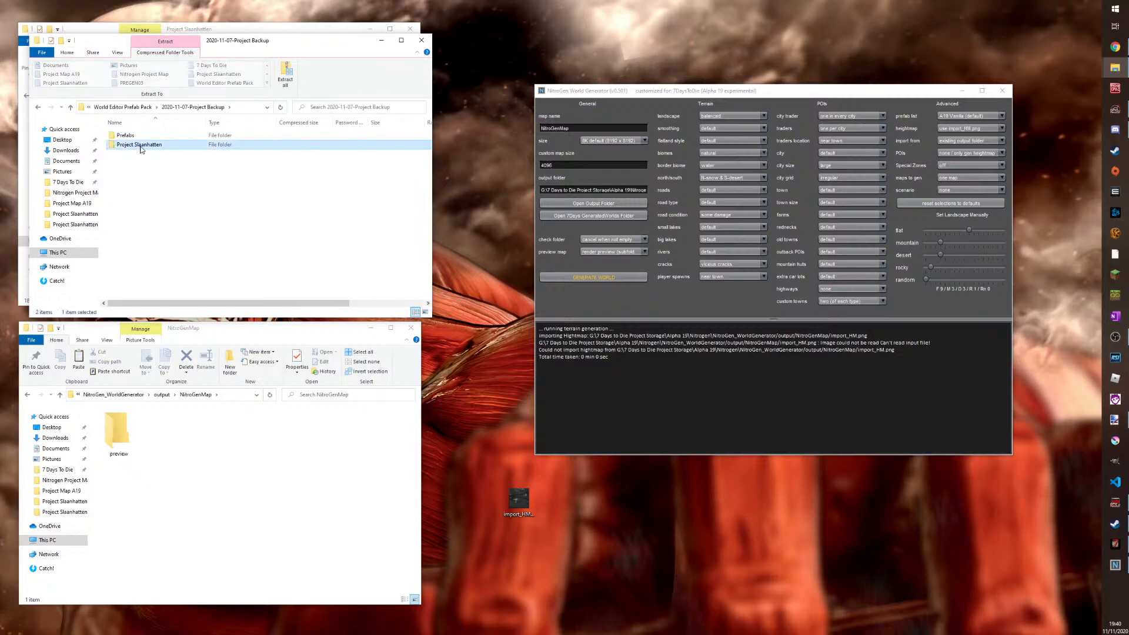
{"action": "double_click", "coordinate": [141, 146]}
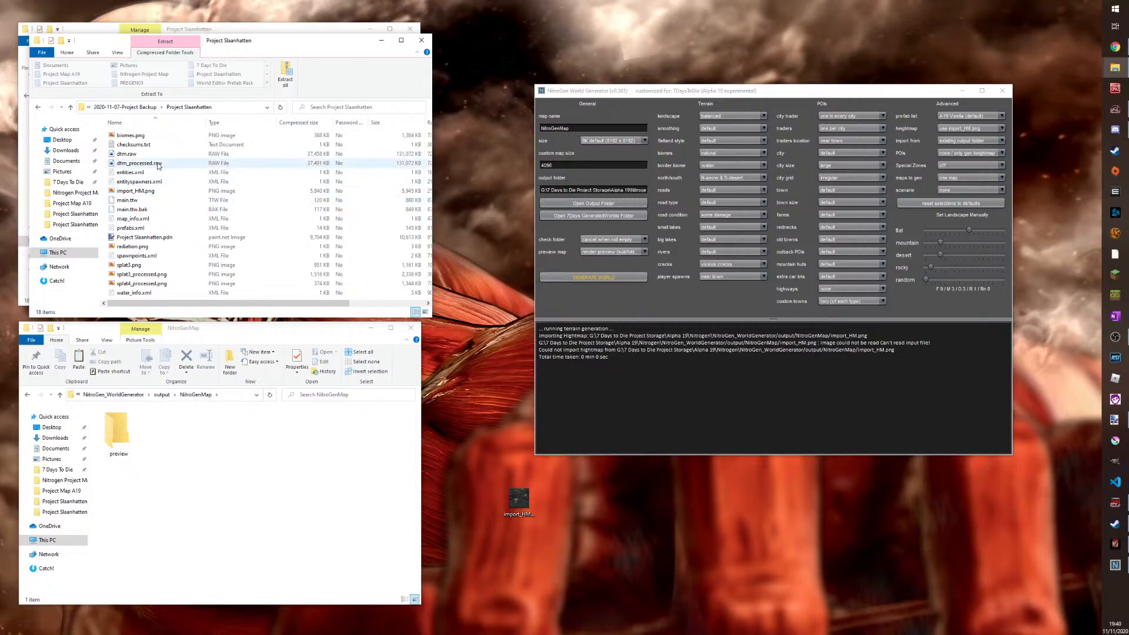
Copy import_HM.png from the backup archive onto the desktop, replacing the existing file there
{"action": "right_click", "coordinate": [146, 196]}
{"action": "left_click", "coordinate": [170, 225]}
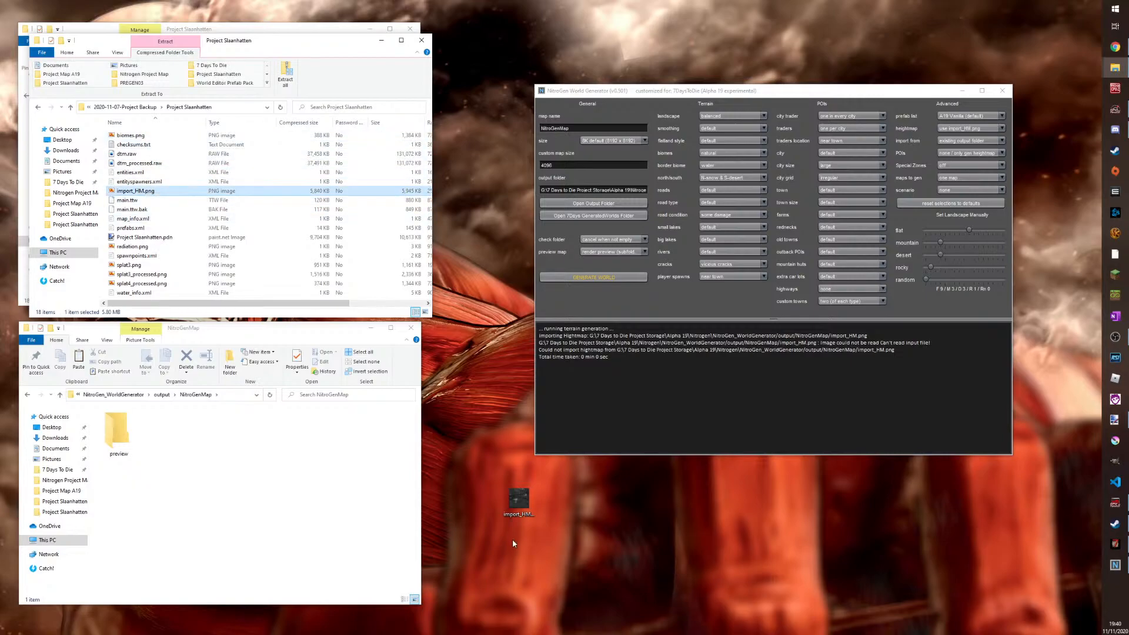
{"action": "right_click", "coordinate": [474, 496]}
{"action": "left_click", "coordinate": [495, 534]}
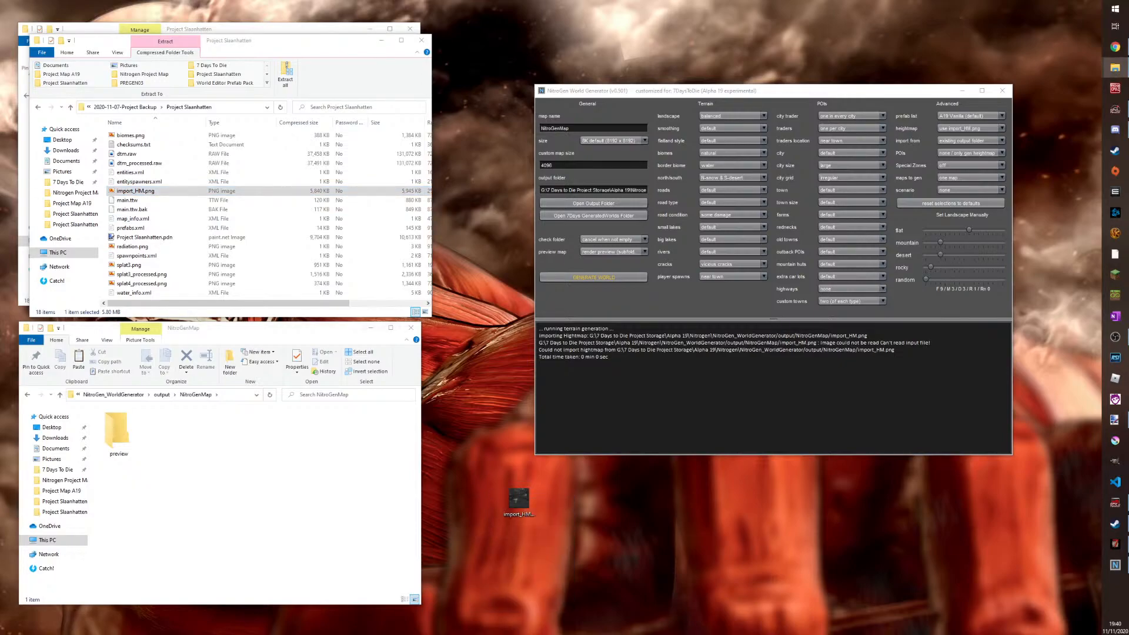
{"action": "key", "text": "alt+Tab"}
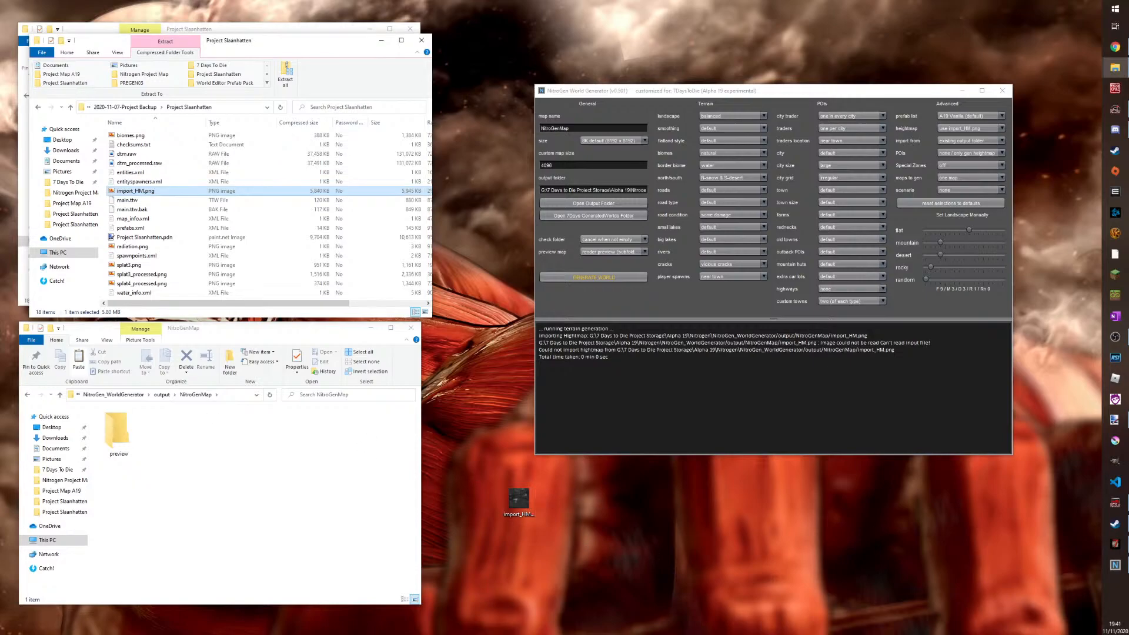
Open the desktop import_HM.png in paint.net to examine the heightmap, and close it again
{"action": "left_click", "coordinate": [522, 506]}
{"action": "double_click", "coordinate": [521, 505]}
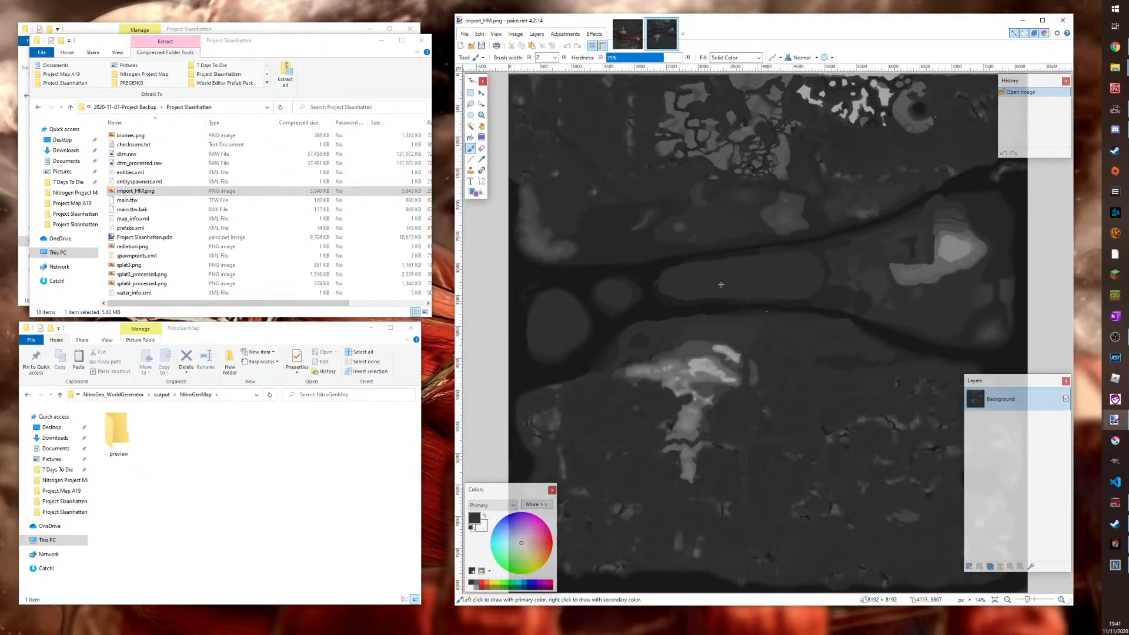
{"action": "left_click", "coordinate": [1064, 22]}
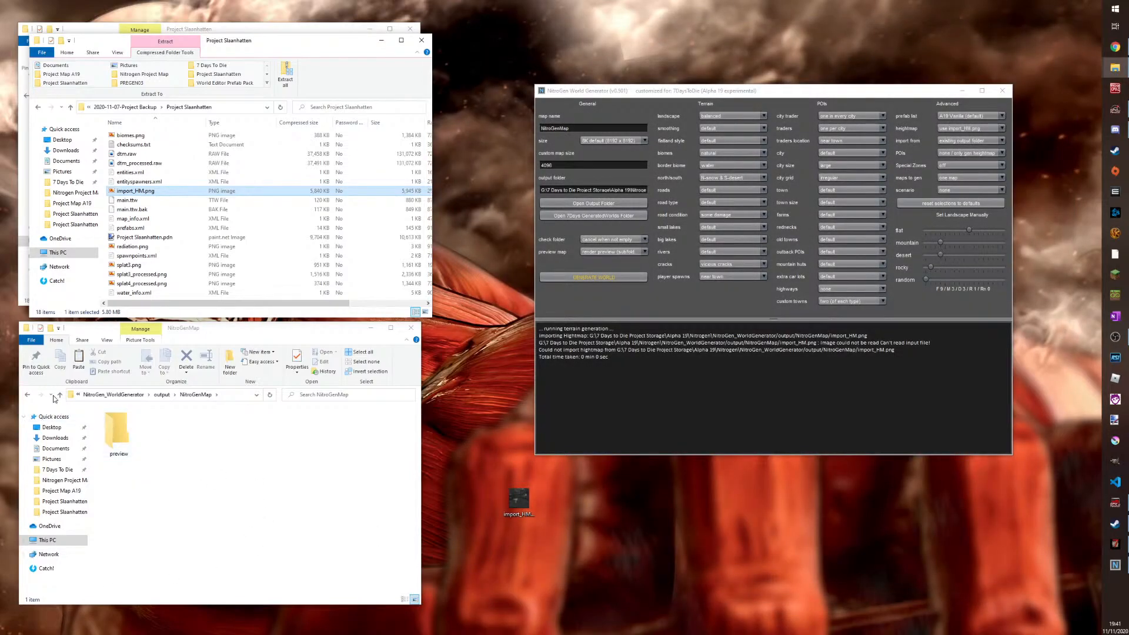
Delete the preview folder from NitroGenMap and copy import_HM.png from the desktop into it
{"action": "left_click", "coordinate": [117, 430]}
{"action": "key", "text": "Delete"}
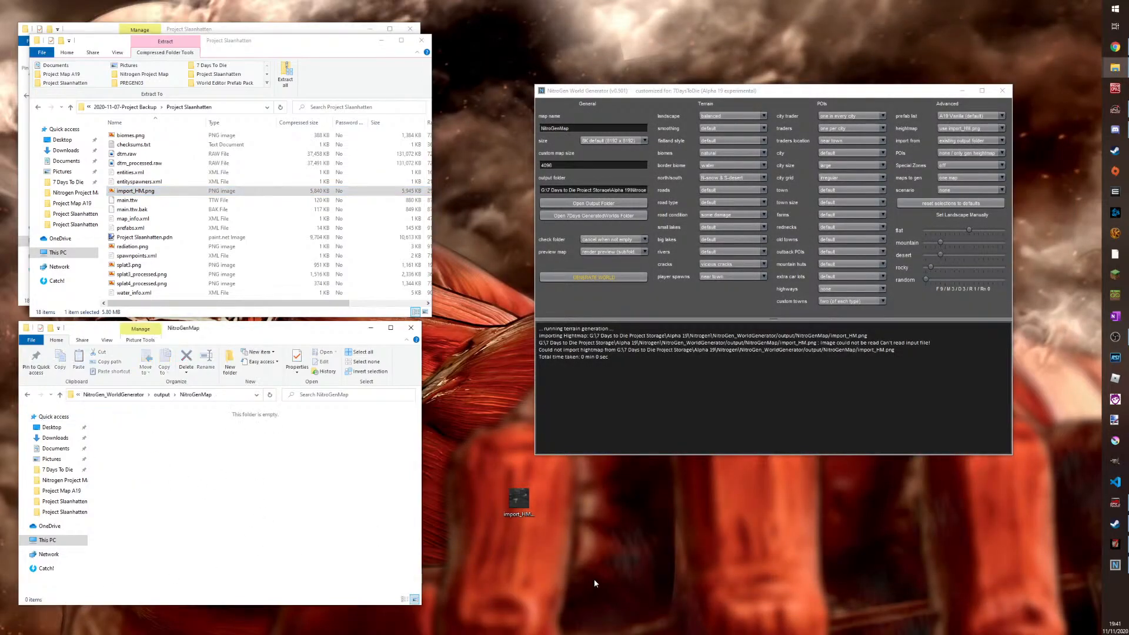
{"action": "left_click_drag", "start_coordinate": [518, 496], "coordinate": [287, 532]}
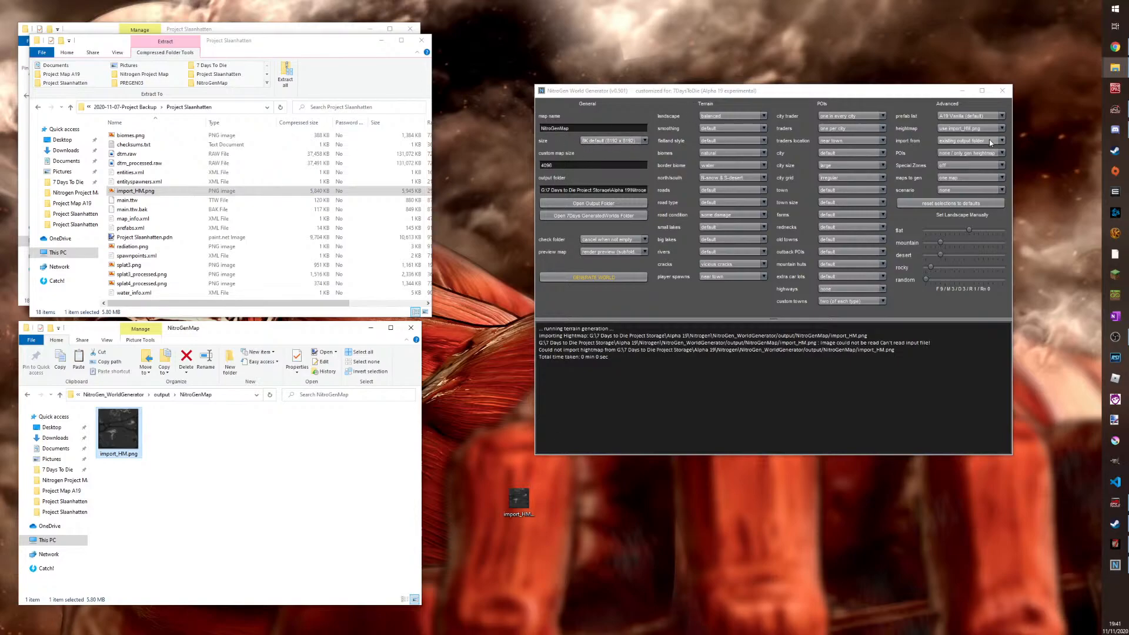
Try generating the world, delete import_HM.png from NitroGenMap, and run the generation again on the empty folder
{"action": "left_click", "coordinate": [573, 278]}
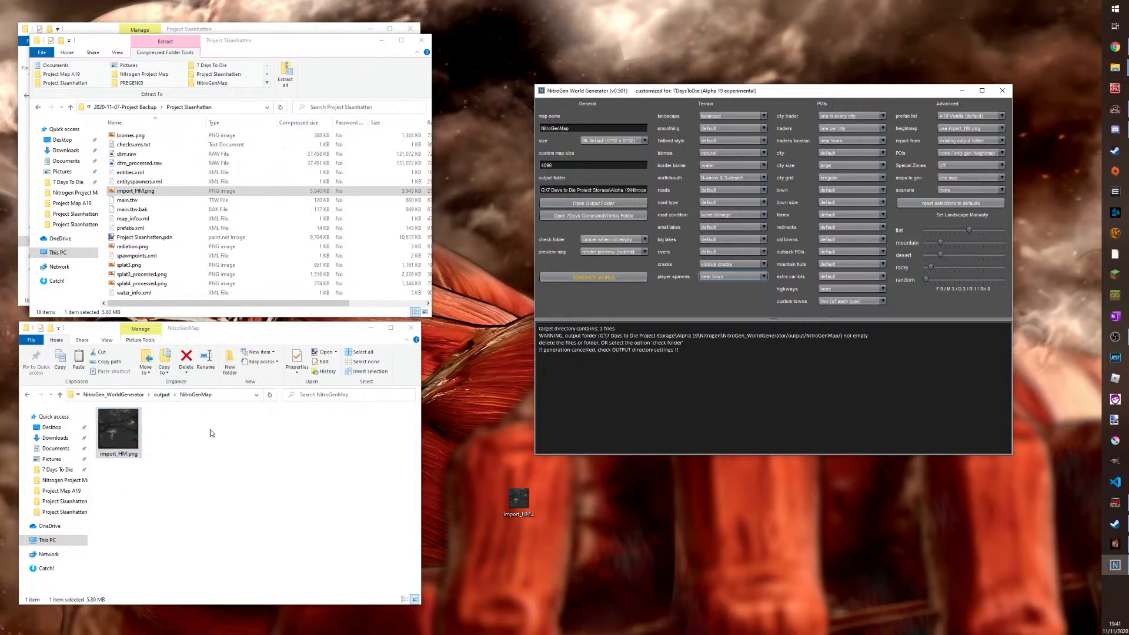
{"action": "left_click_drag", "start_coordinate": [104, 417], "coordinate": [499, 492]}
{"action": "left_click", "coordinate": [105, 433]}
{"action": "key", "text": "Delete"}
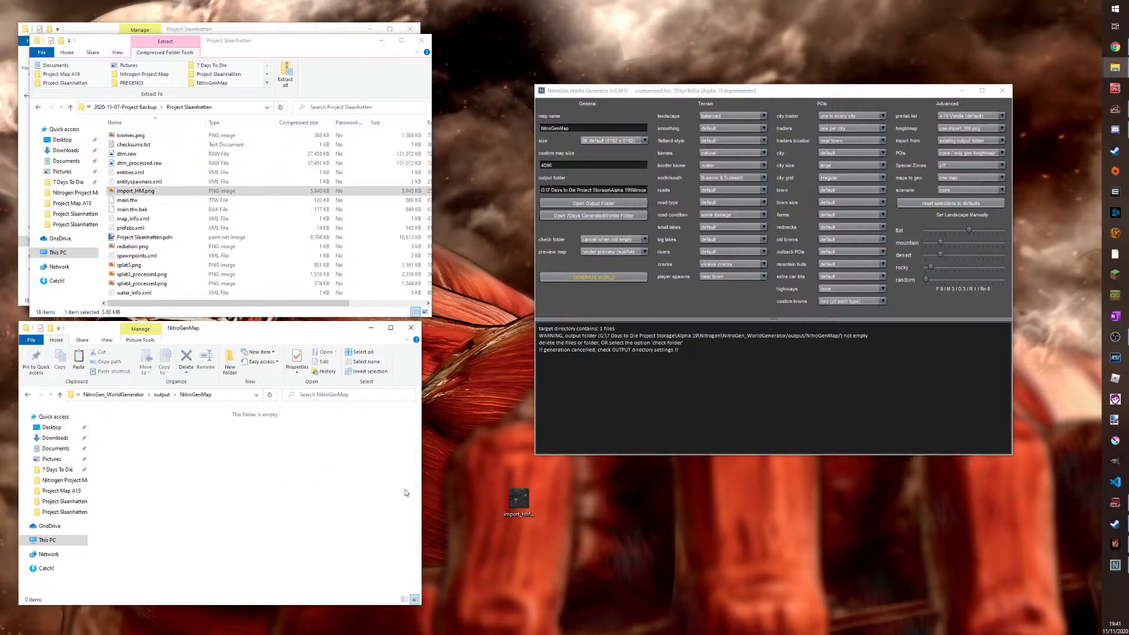
{"action": "left_click", "coordinate": [602, 277]}
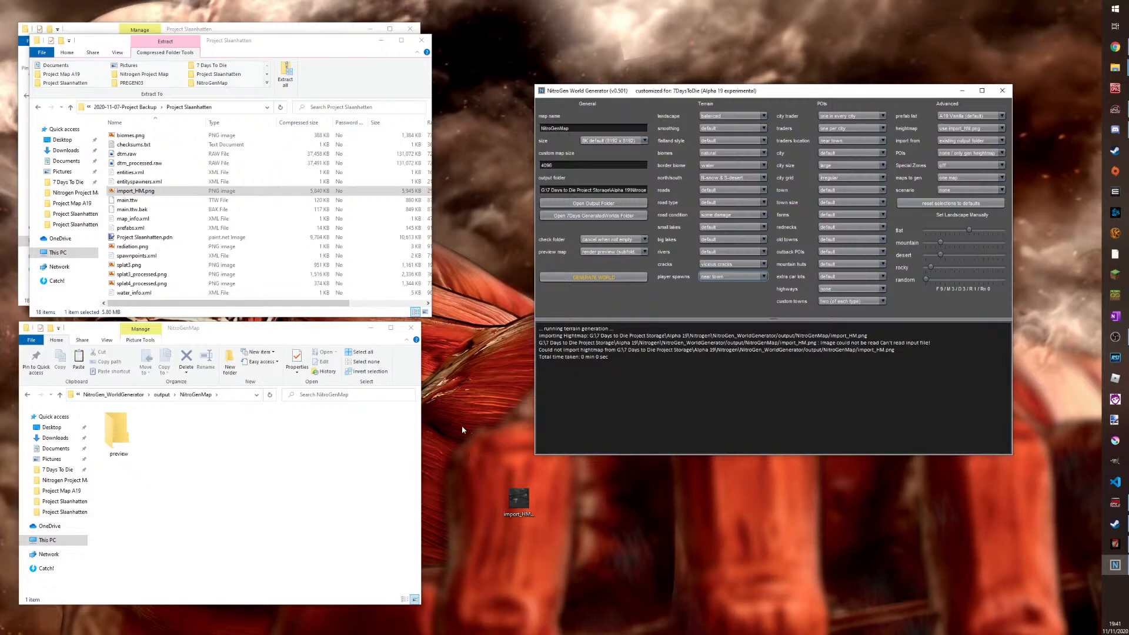
Copy import_HM.png from the desktop into NitroGenMap, delete the preview folder there, and retry generating the world
{"action": "left_click_drag", "start_coordinate": [519, 499], "coordinate": [172, 436]}
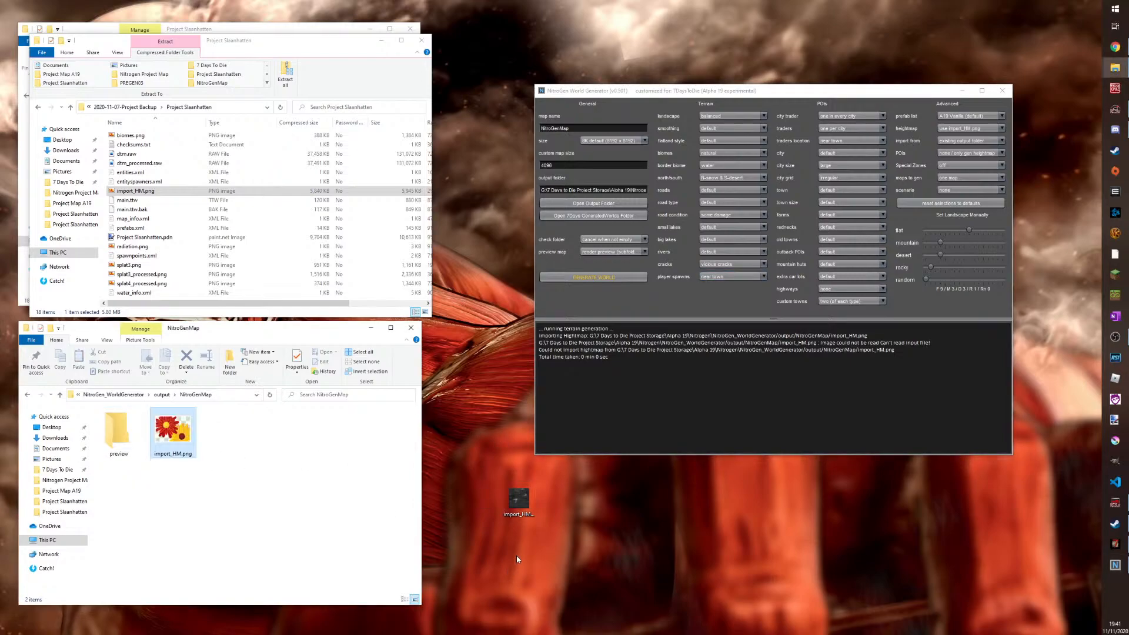
{"action": "left_click", "coordinate": [595, 278]}
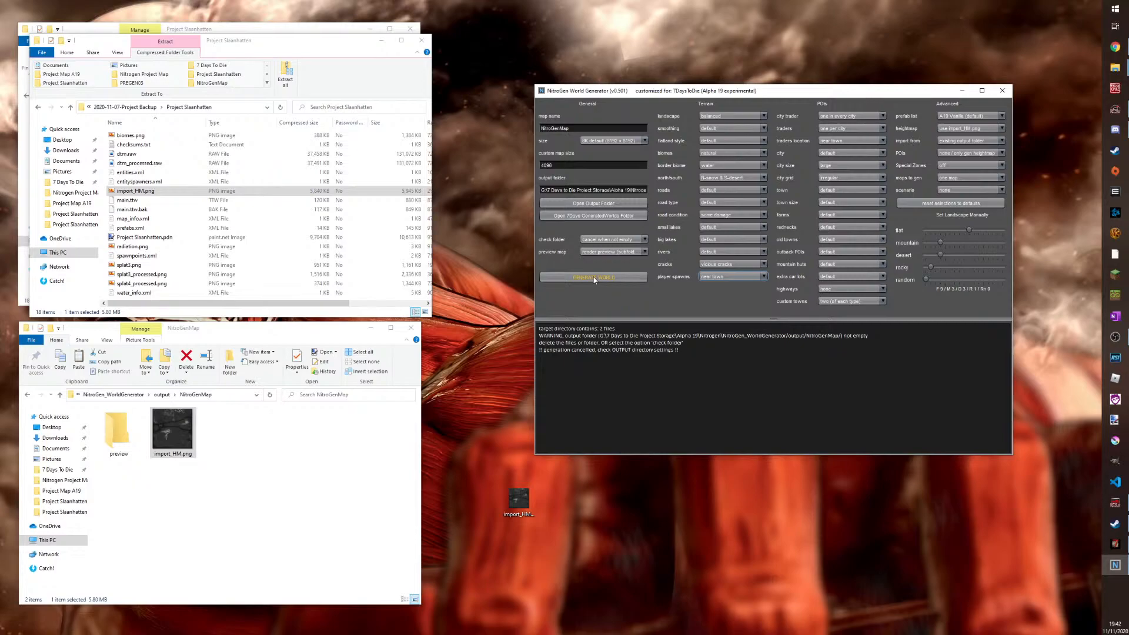
{"action": "left_click", "coordinate": [110, 439]}
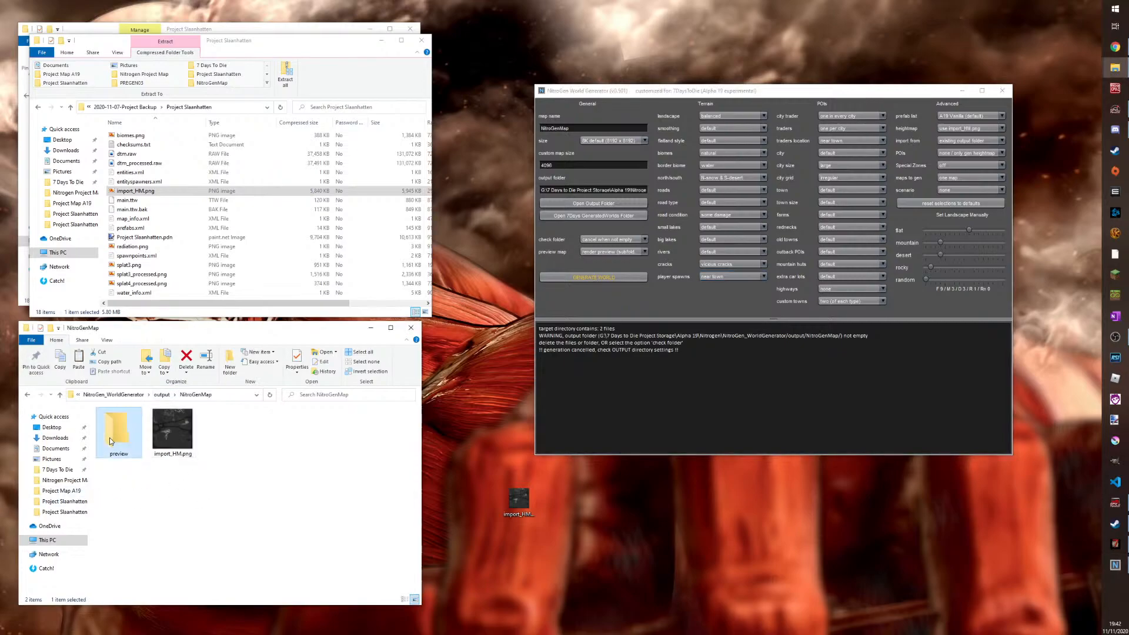
{"action": "key", "text": "Delete"}
{"action": "left_click", "coordinate": [600, 279]}
{"action": "left_click", "coordinate": [601, 284]}
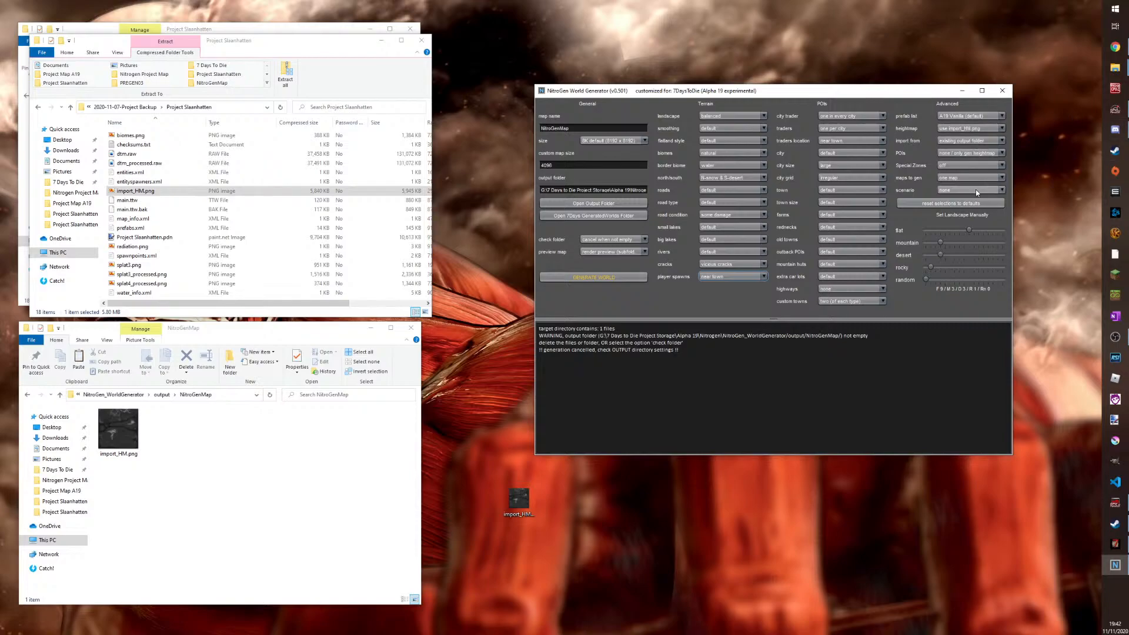
Set the scenario to no POIs for the NitroGen generation
{"action": "left_click", "coordinate": [962, 191]}
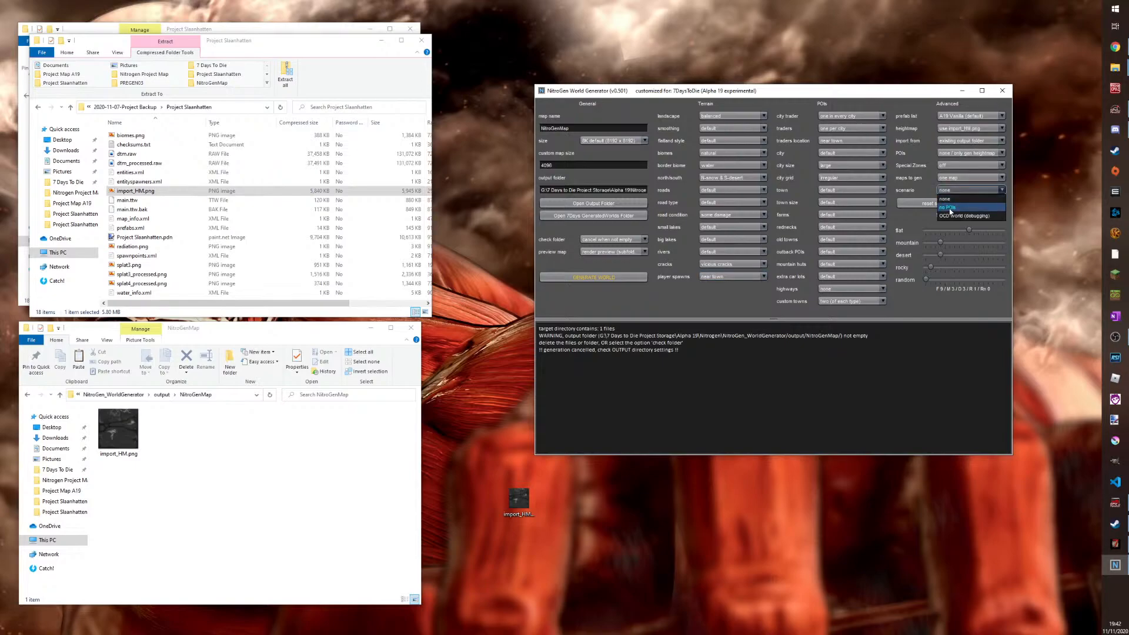
{"action": "left_click", "coordinate": [950, 209]}
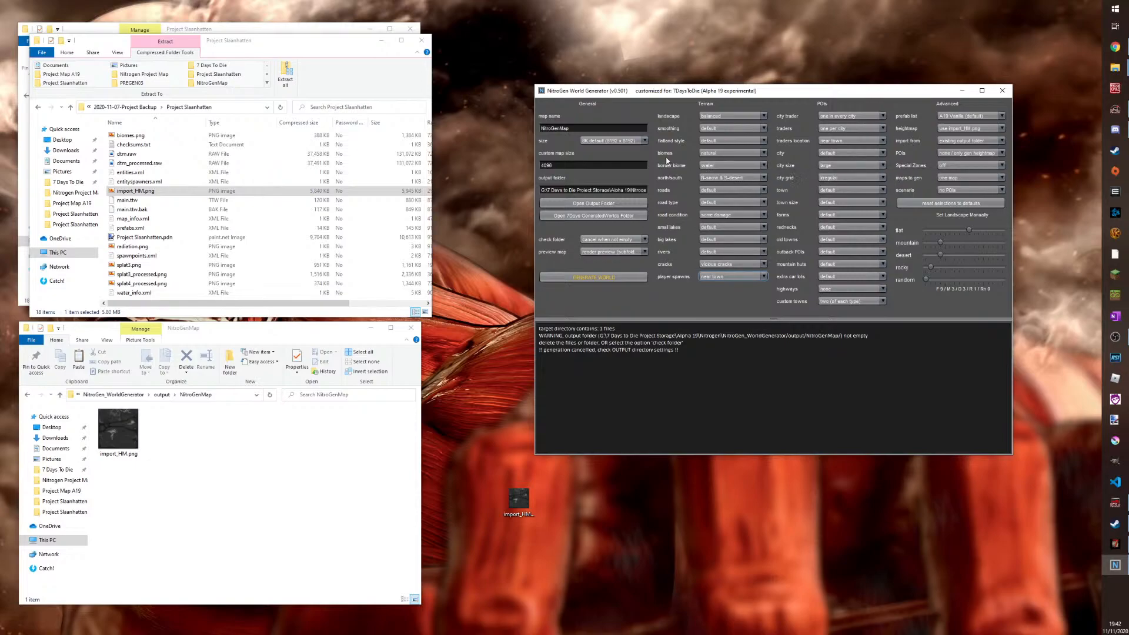
Replace all files in the Project Slaanhatten output folder with a copy of import_HM.png from the desktop
{"action": "left_click", "coordinate": [61, 399]}
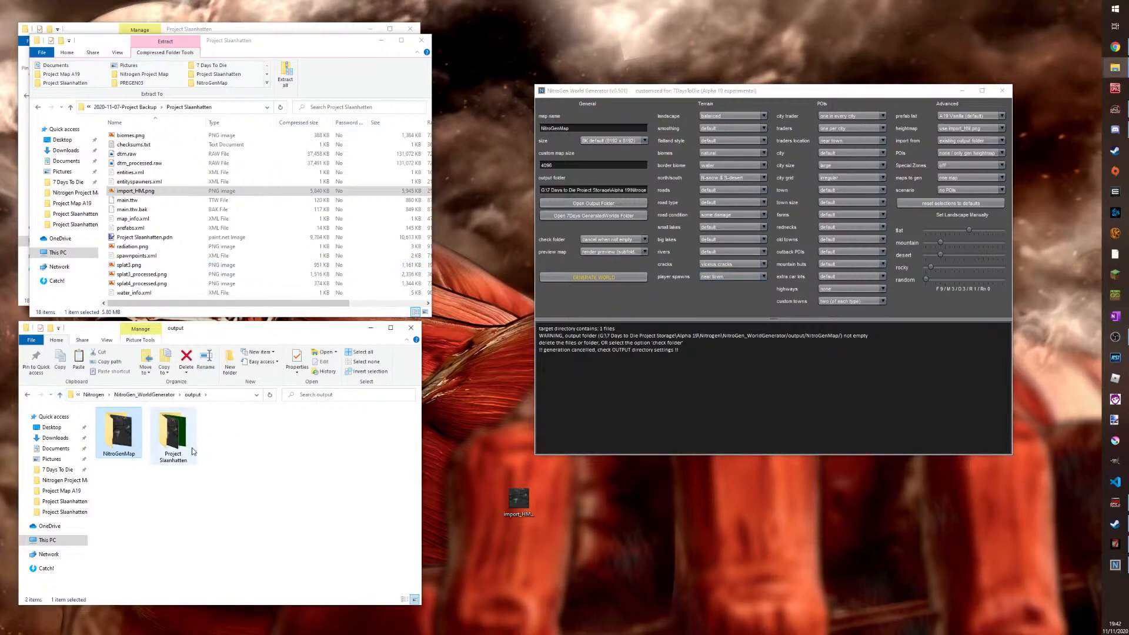
{"action": "double_click", "coordinate": [173, 429]}
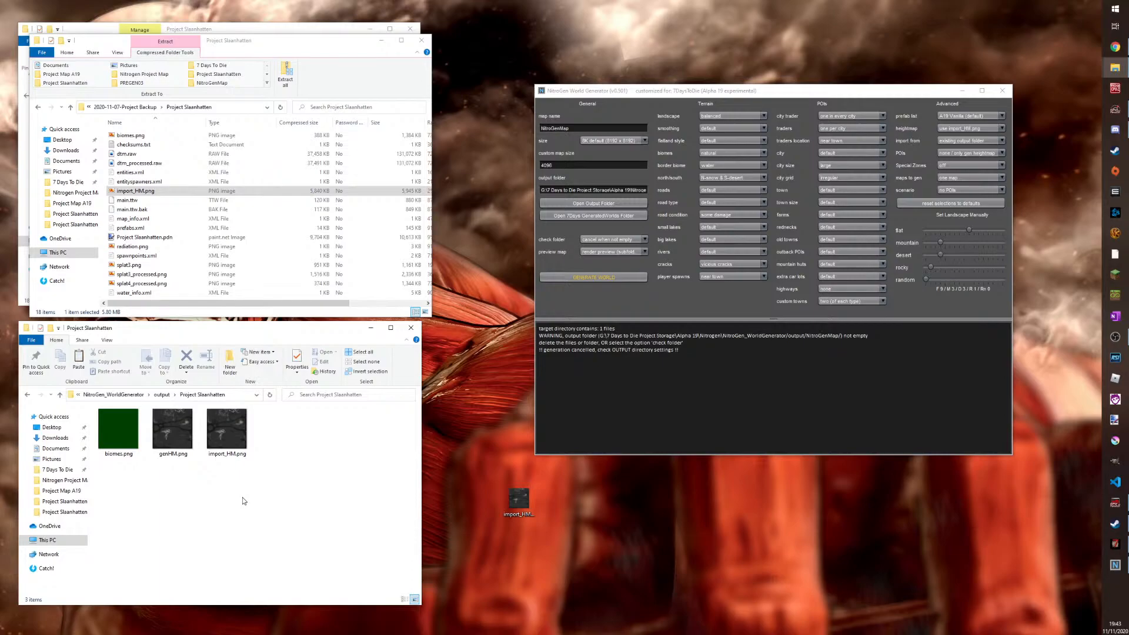
{"action": "left_click_drag", "start_coordinate": [240, 477], "coordinate": [95, 425]}
{"action": "key", "text": "Delete"}
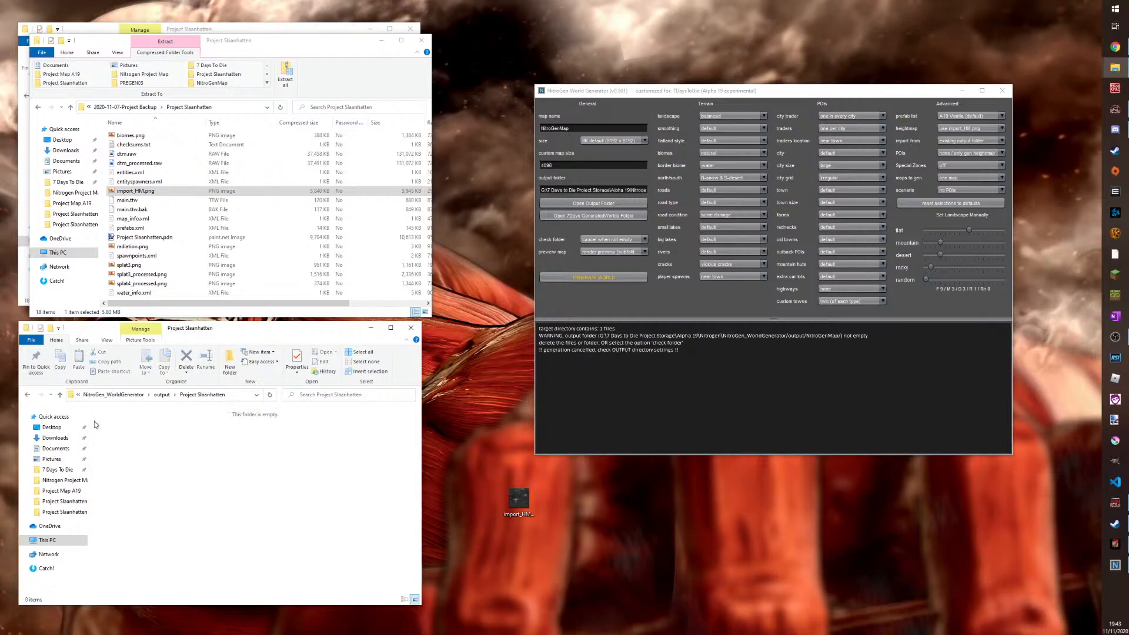
{"action": "left_click_drag", "start_coordinate": [533, 507], "coordinate": [127, 466]}
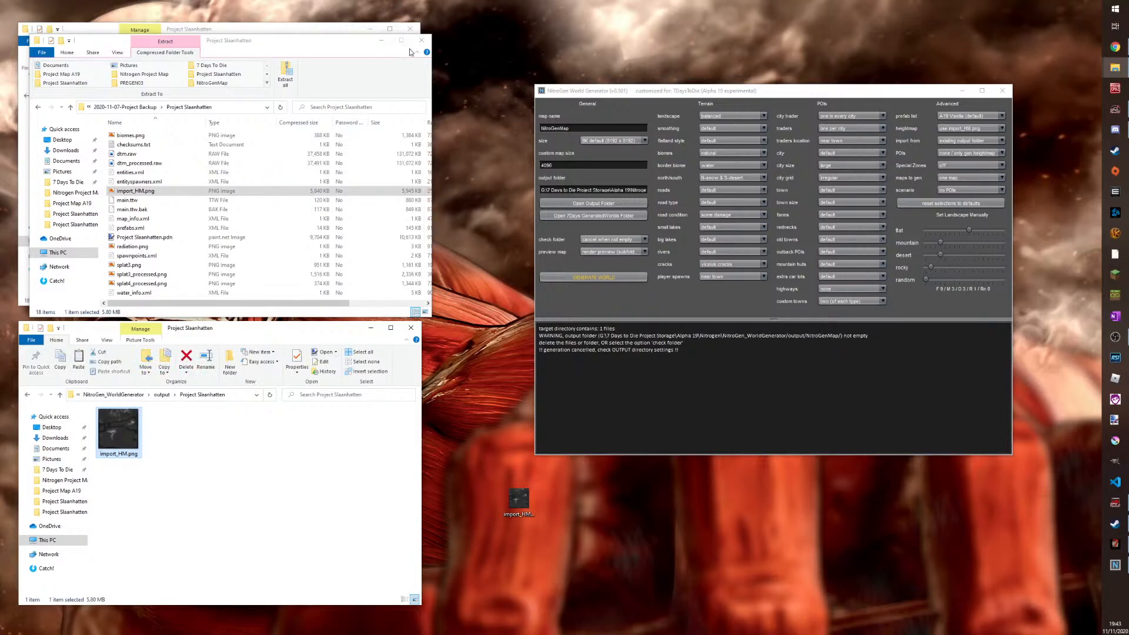
Close the backup archive window and examine the output folder's import_HM.png in paint.net, closing the image again
{"action": "left_click", "coordinate": [422, 40]}
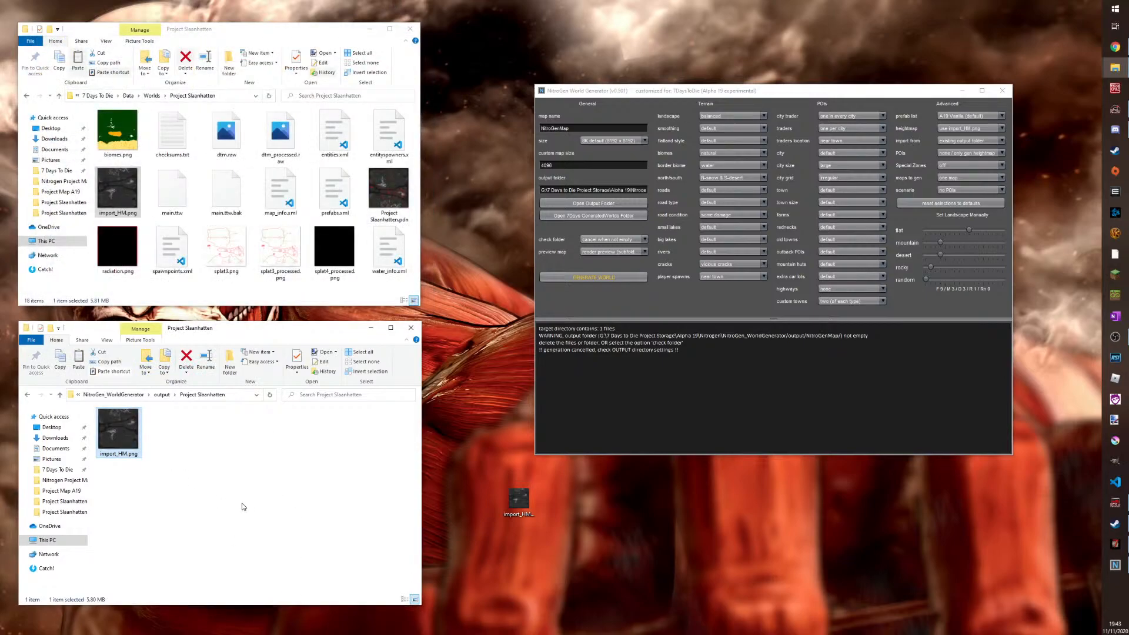
{"action": "double_click", "coordinate": [122, 438]}
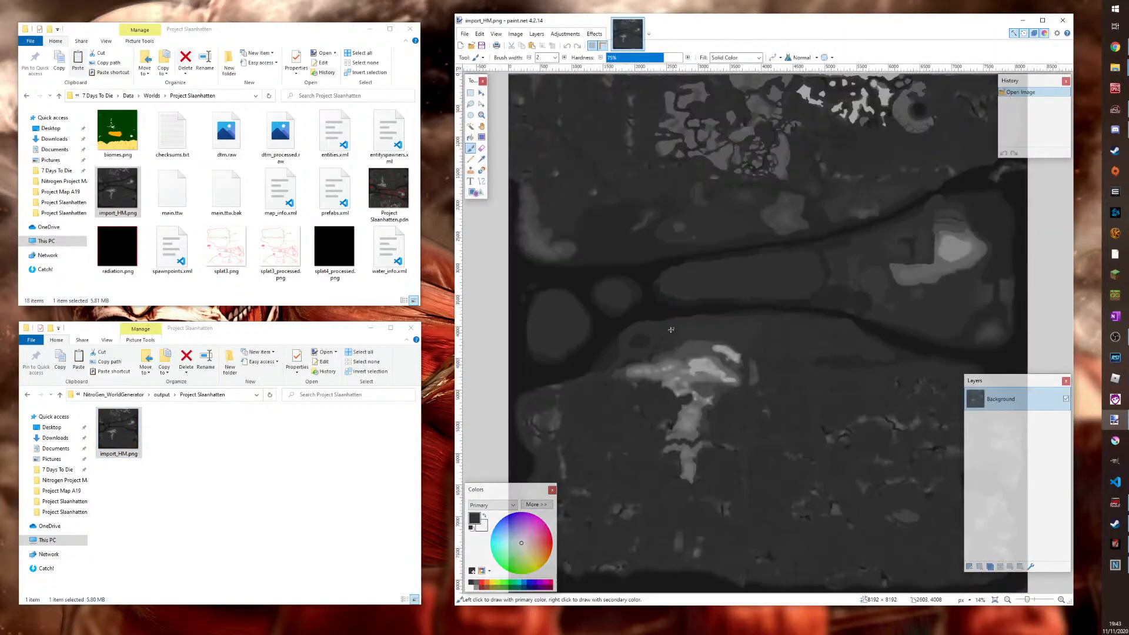
{"action": "left_click", "coordinate": [1063, 20]}
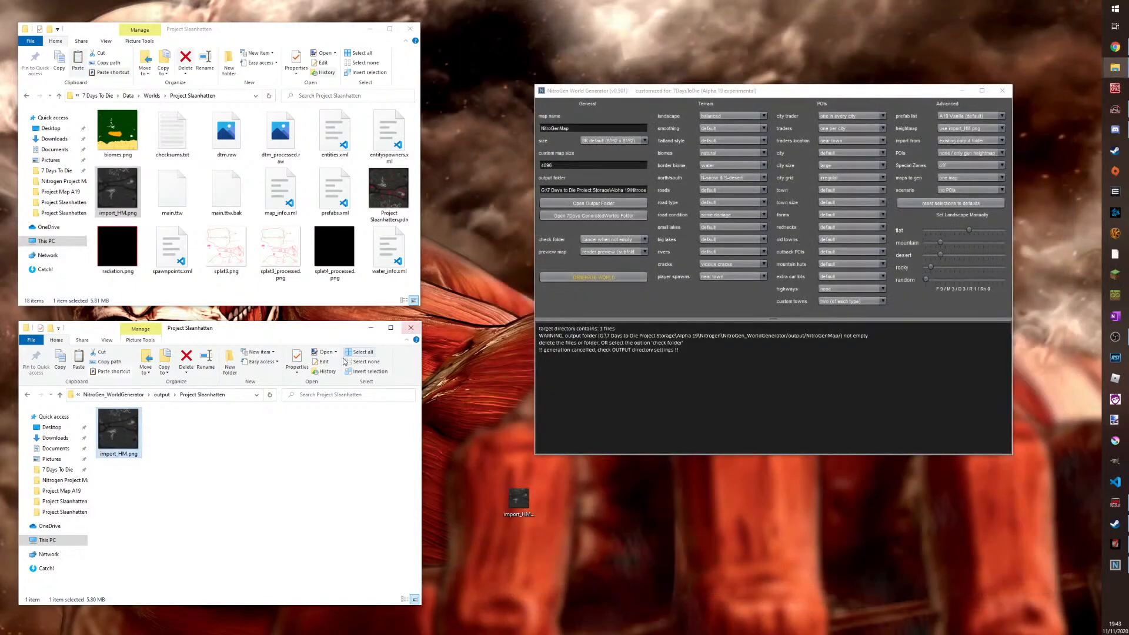
Set the NitroGen map name to Project Slaanhatten and try generating the world
{"action": "key", "text": "alt+Tab"}
{"action": "key", "text": "BackSpace"}
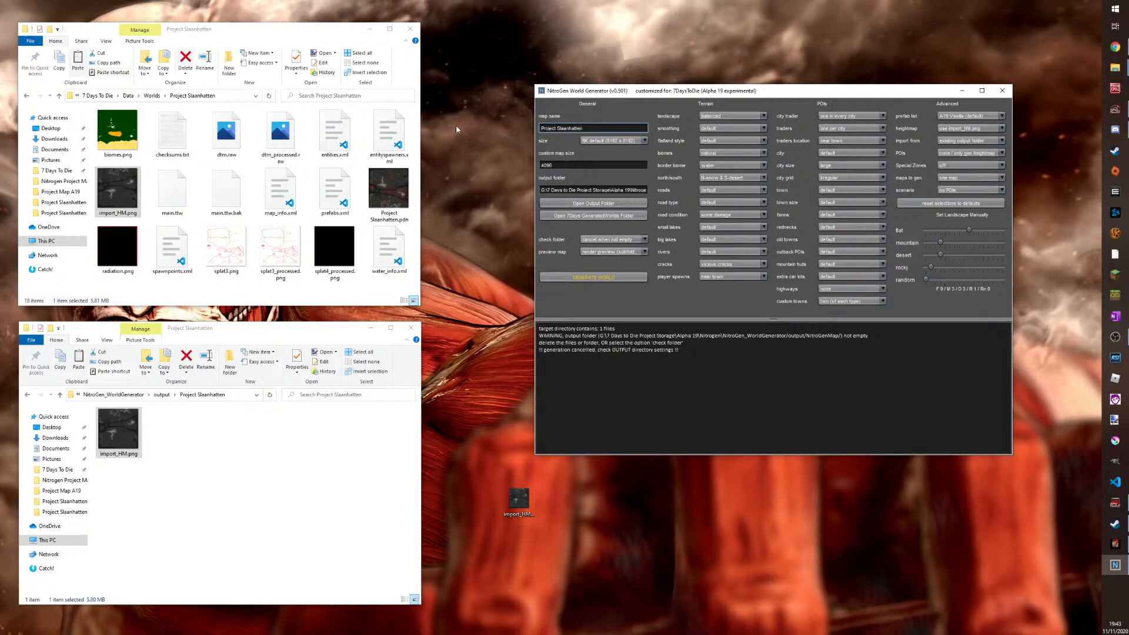
{"action": "left_click", "coordinate": [59, 394]}
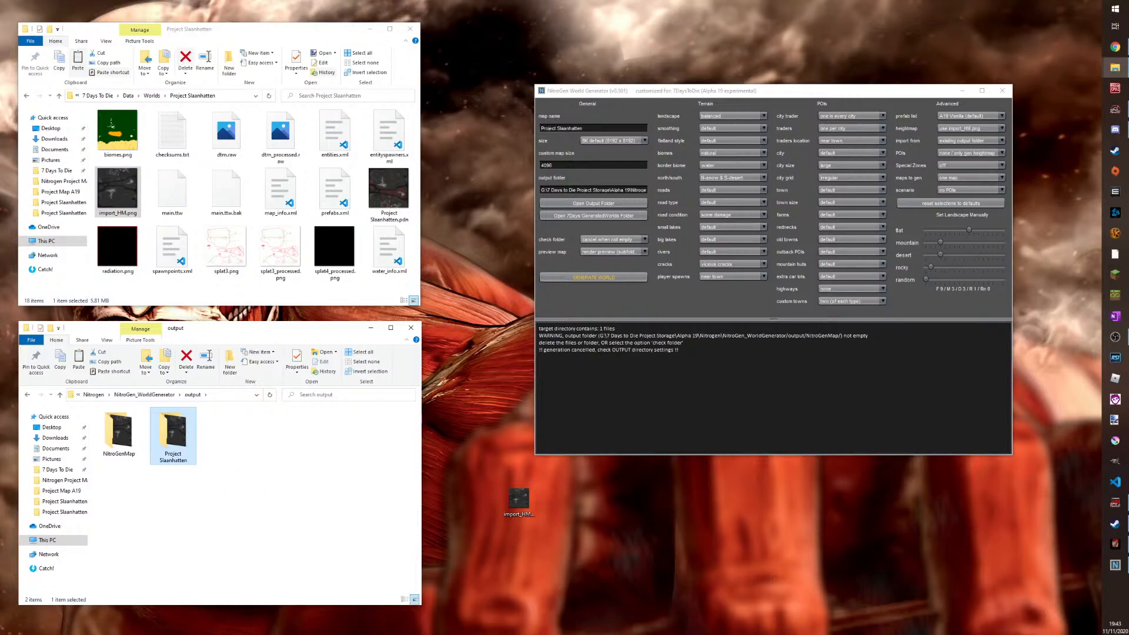
{"action": "left_click", "coordinate": [609, 276]}
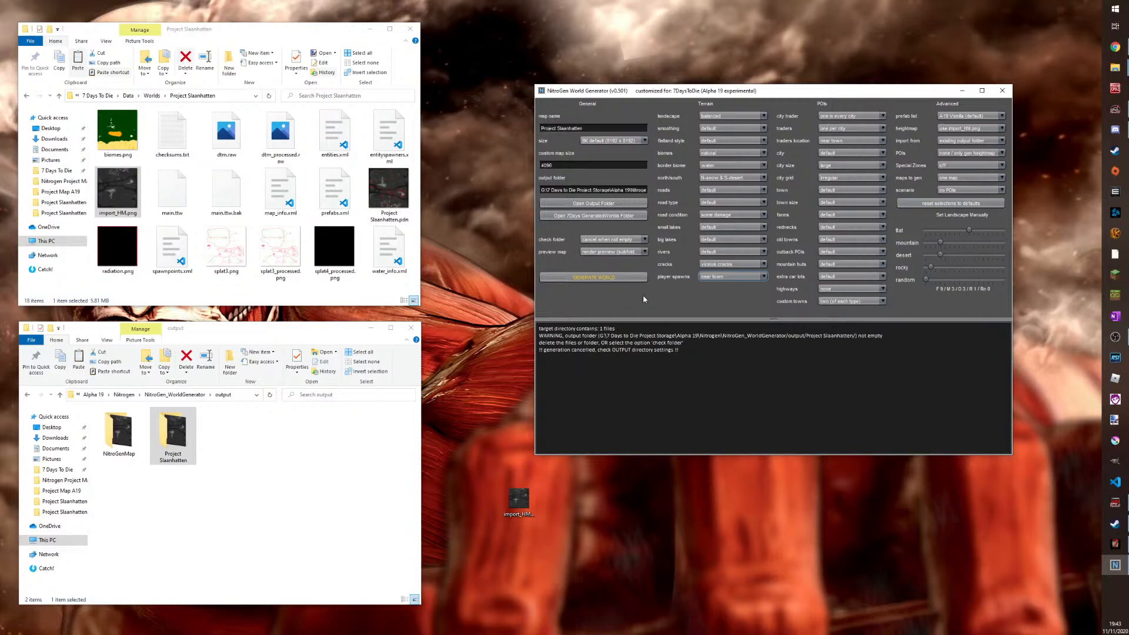
Set the check folder option to overwrite existing files and generate the Project Slaanhatten world
{"action": "left_click", "coordinate": [644, 239]}
{"action": "left_click", "coordinate": [606, 248]}
{"action": "left_click", "coordinate": [173, 438]}
{"action": "double_click", "coordinate": [173, 438]}
{"action": "left_click_drag", "start_coordinate": [181, 481], "coordinate": [169, 461]}
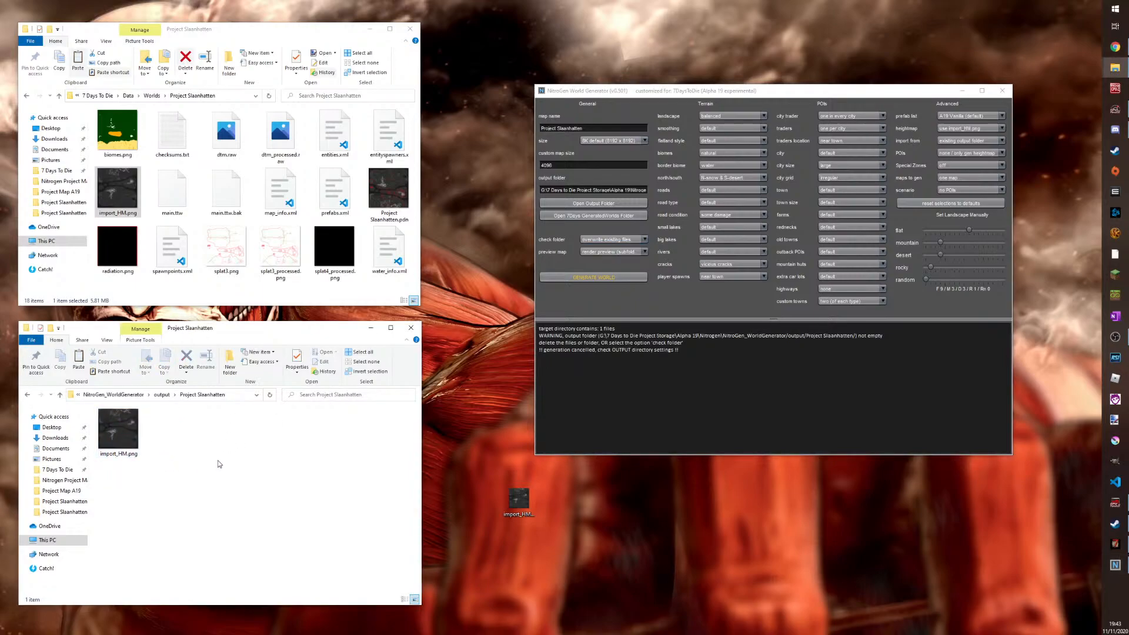
{"action": "left_click", "coordinate": [58, 397]}
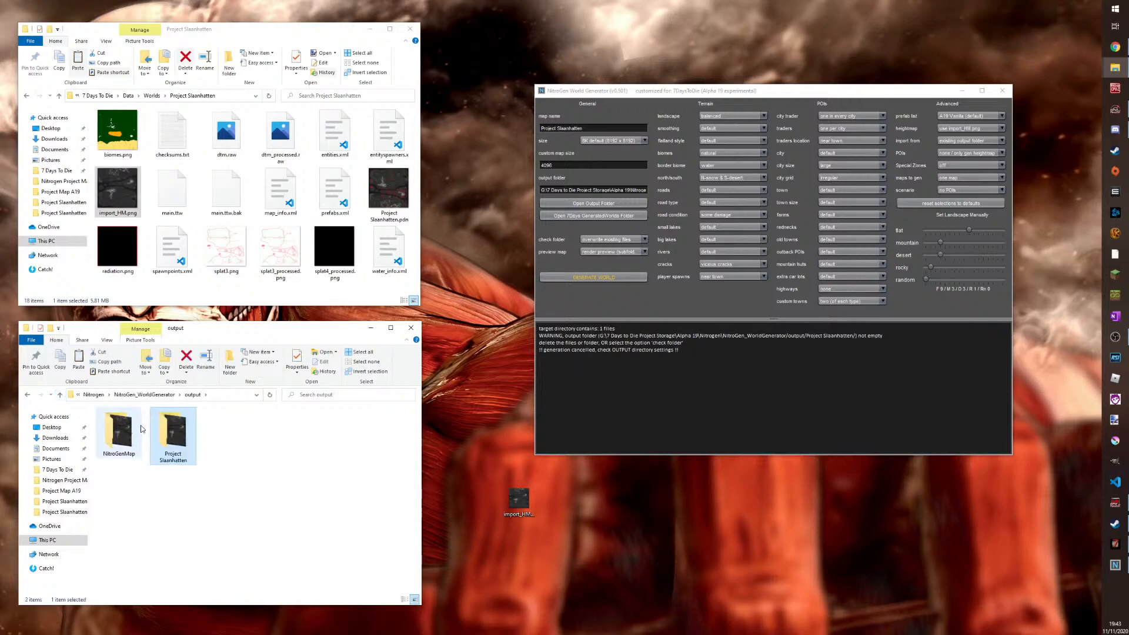
{"action": "left_click", "coordinate": [601, 280]}
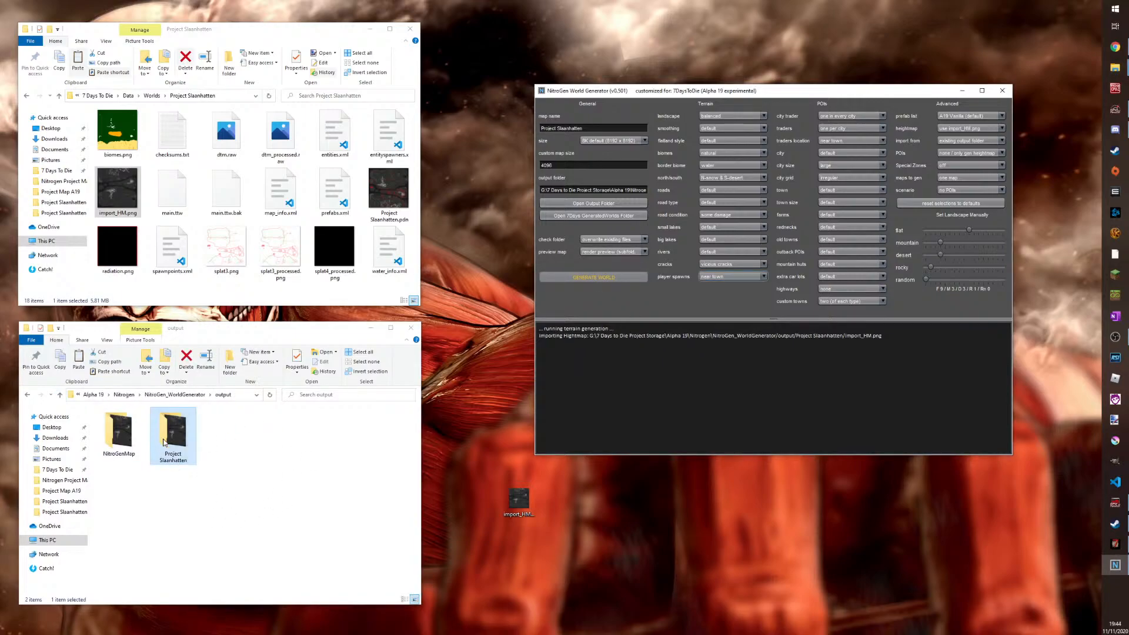
Examine the generated files and the preview folder in the Project Slaanhatten output folder
{"action": "double_click", "coordinate": [119, 434]}
{"action": "left_click", "coordinate": [60, 396]}
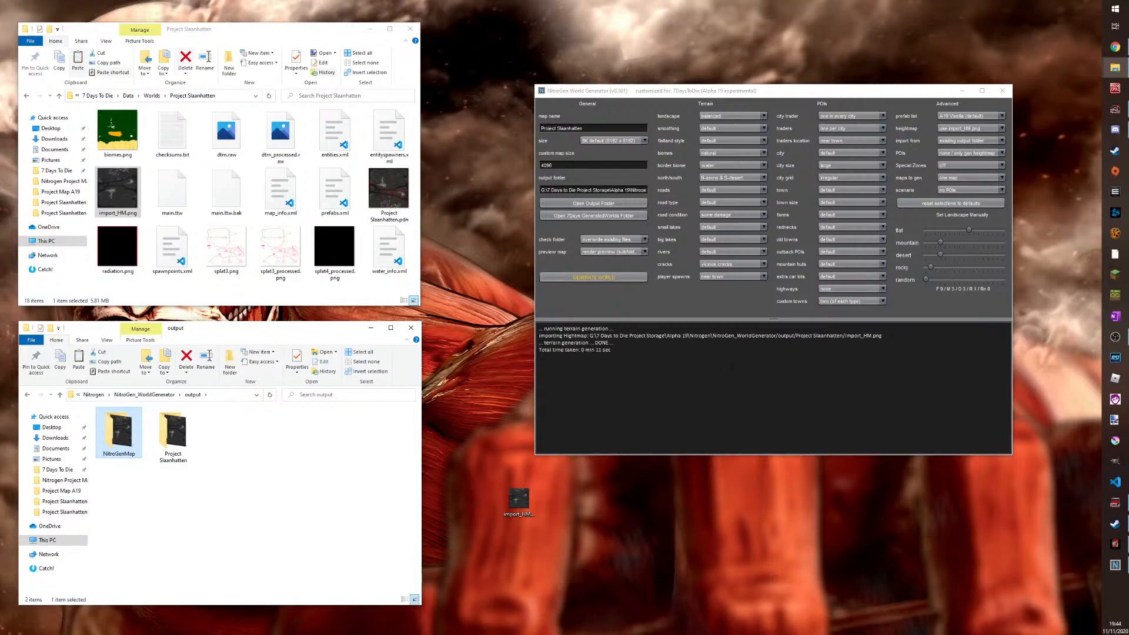
{"action": "double_click", "coordinate": [182, 421]}
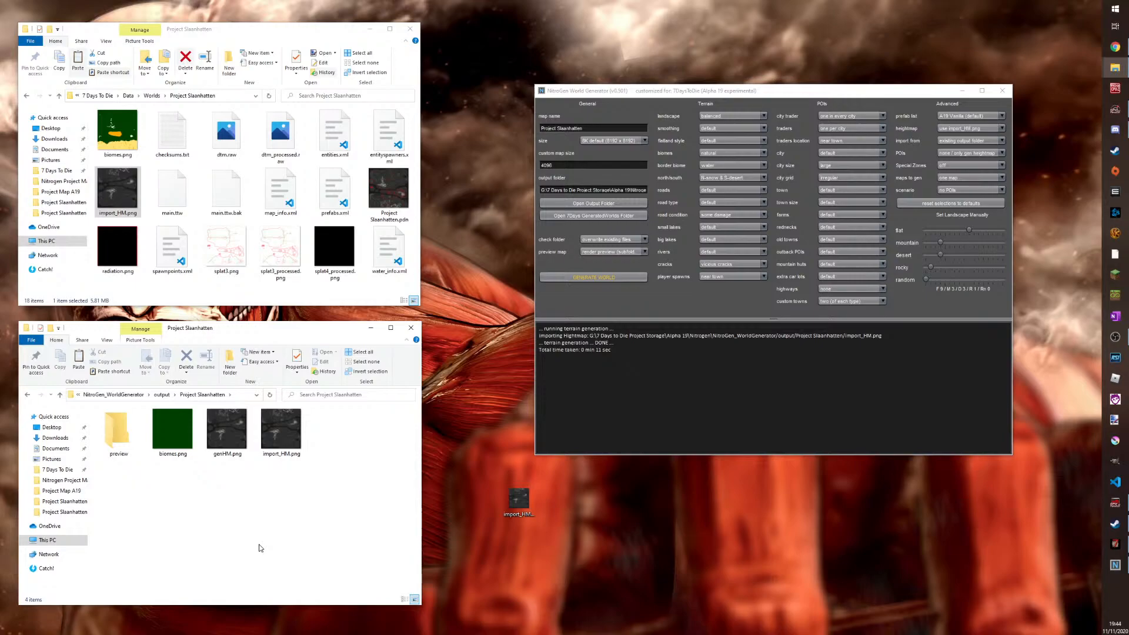
{"action": "mouse_move", "coordinate": [229, 439]}
{"action": "double_click", "coordinate": [118, 431]}
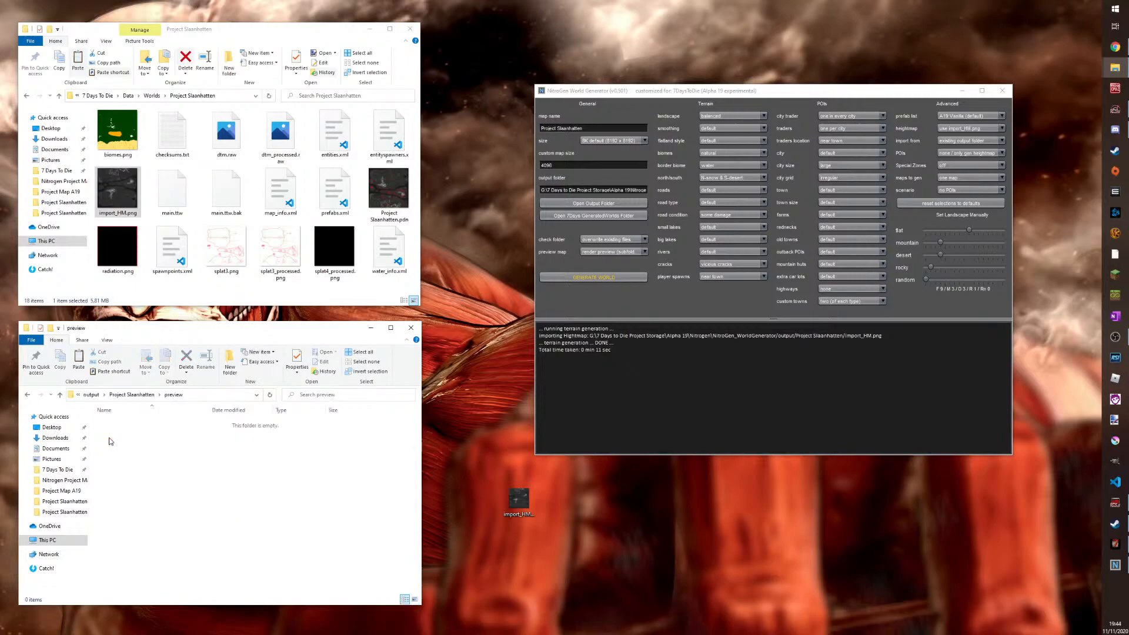
{"action": "left_click", "coordinate": [60, 395]}
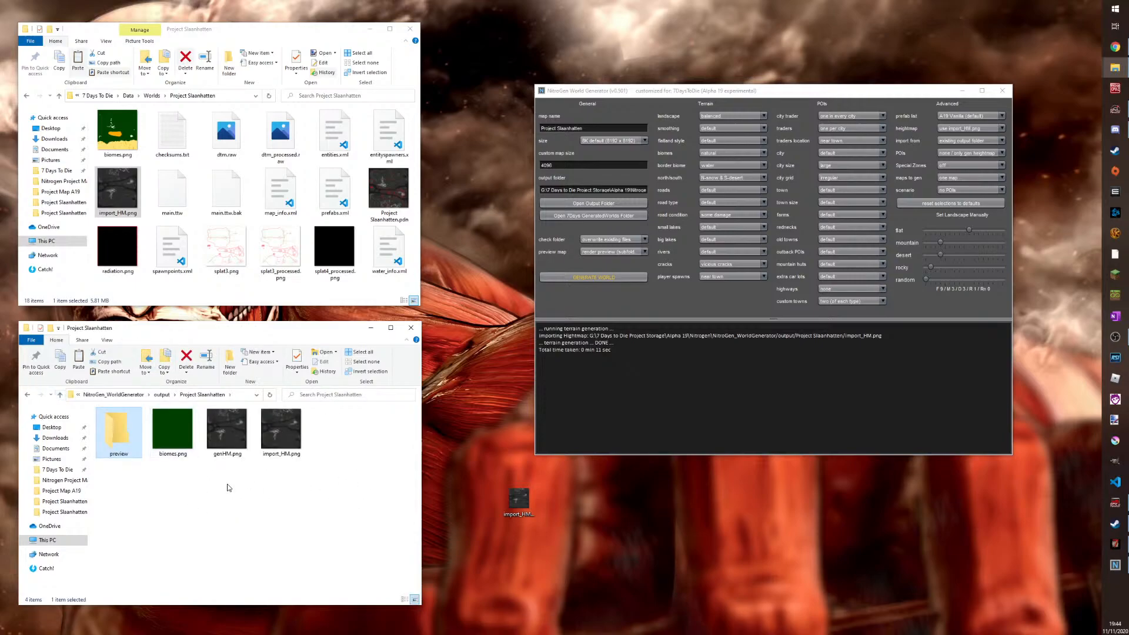
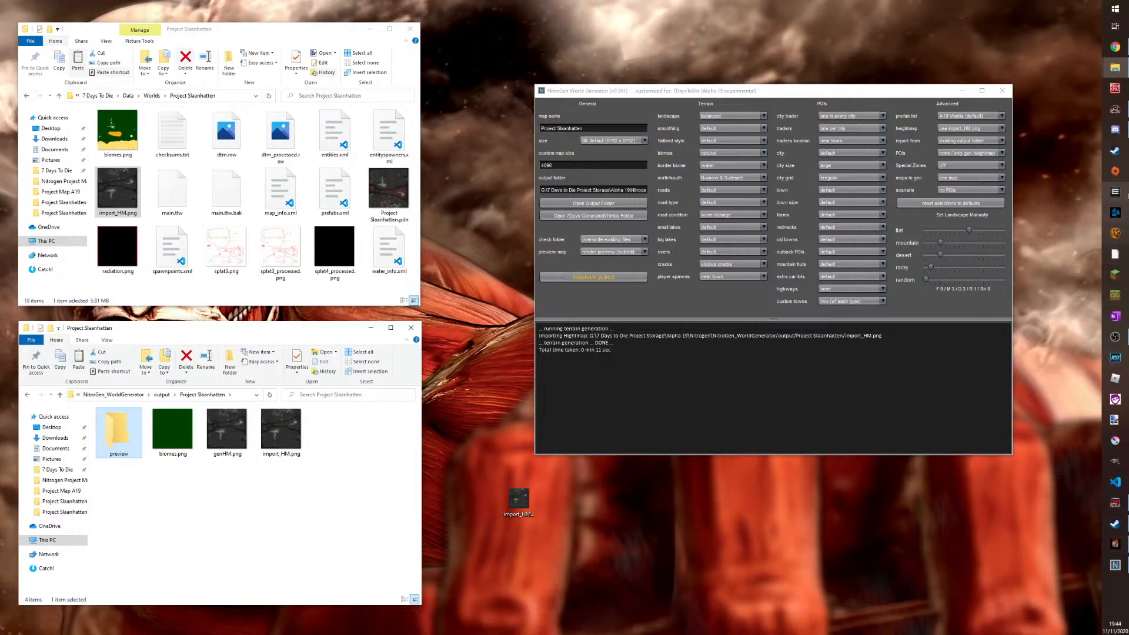
{"action": "left_click", "coordinate": [1115, 565]}
{"action": "right_click", "coordinate": [1114, 566]}
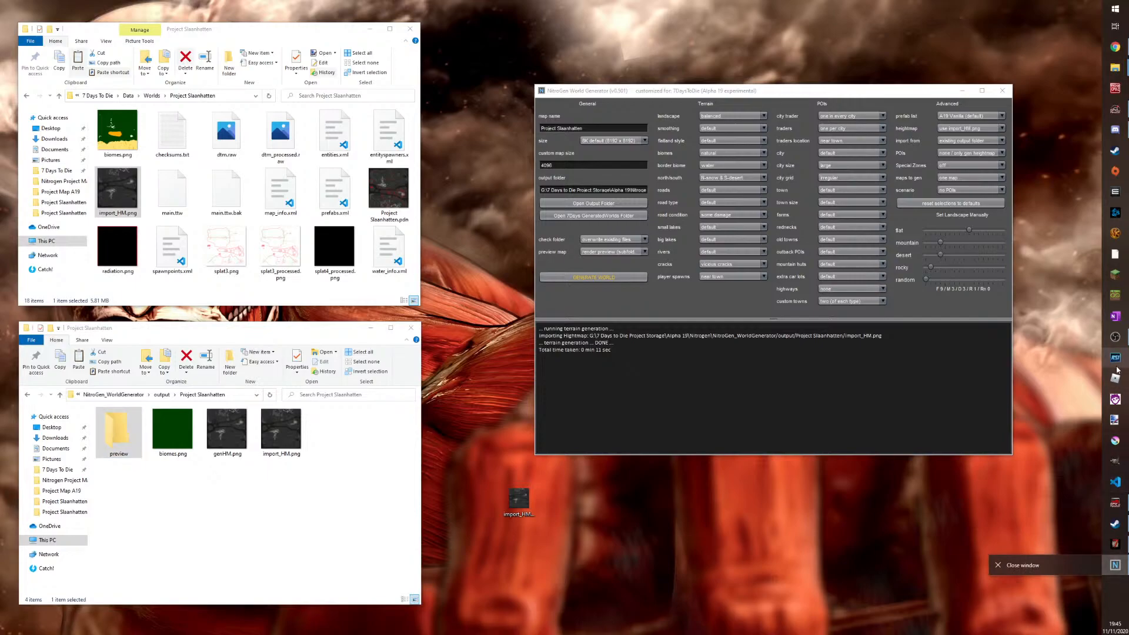
Open Project Slaanhatten.pdn from the game's Worlds folder in paint.net and delete the biomes, splat3 and Layer 4 layers
{"action": "left_click", "coordinate": [383, 194]}
{"action": "double_click", "coordinate": [382, 194]}
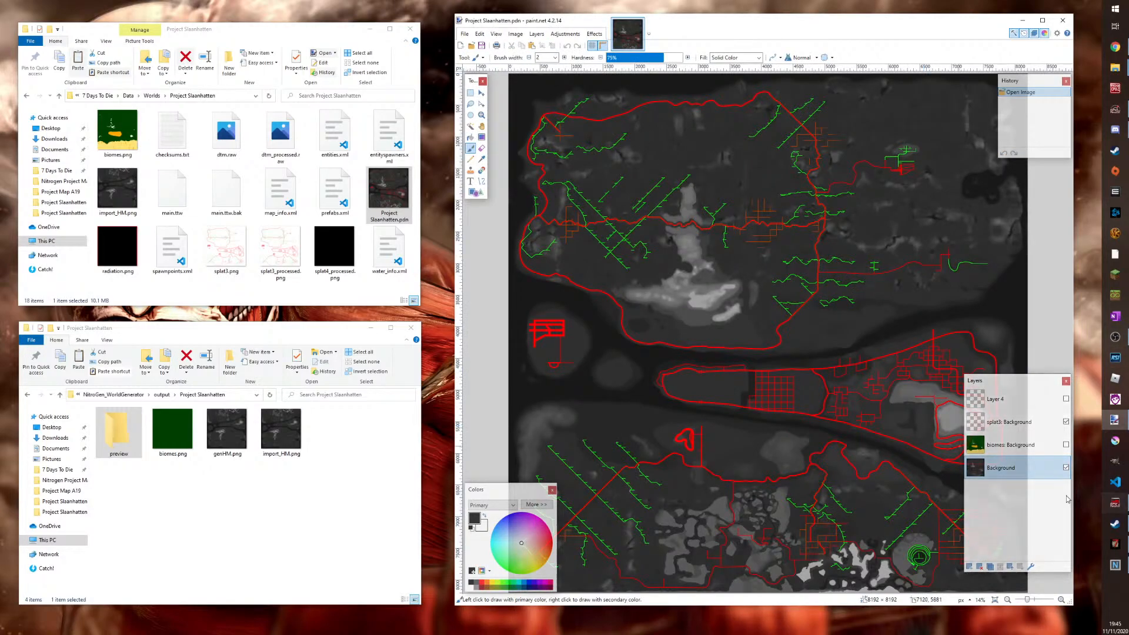
{"action": "left_click", "coordinate": [1012, 444]}
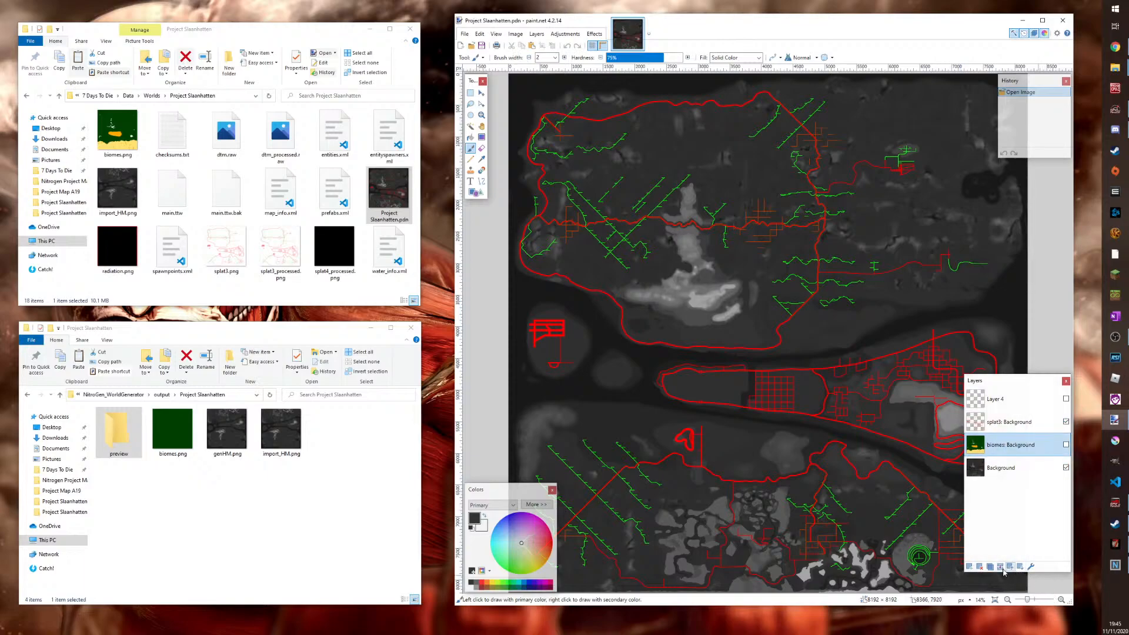
{"action": "left_click", "coordinate": [979, 567]}
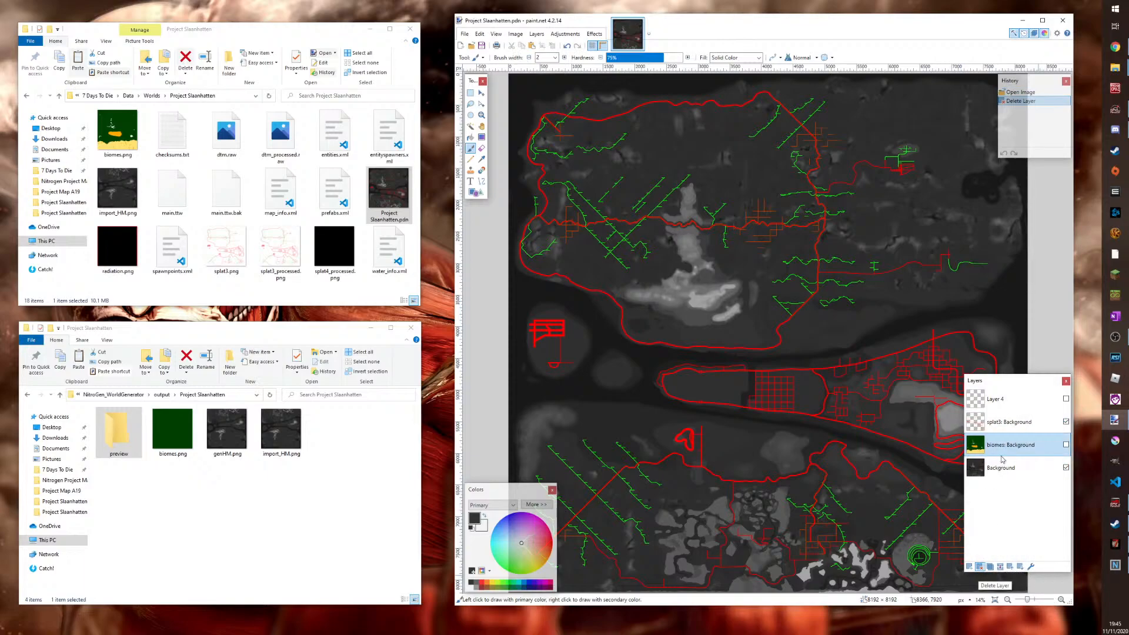
{"action": "left_click", "coordinate": [1012, 422]}
{"action": "left_click", "coordinate": [979, 568]}
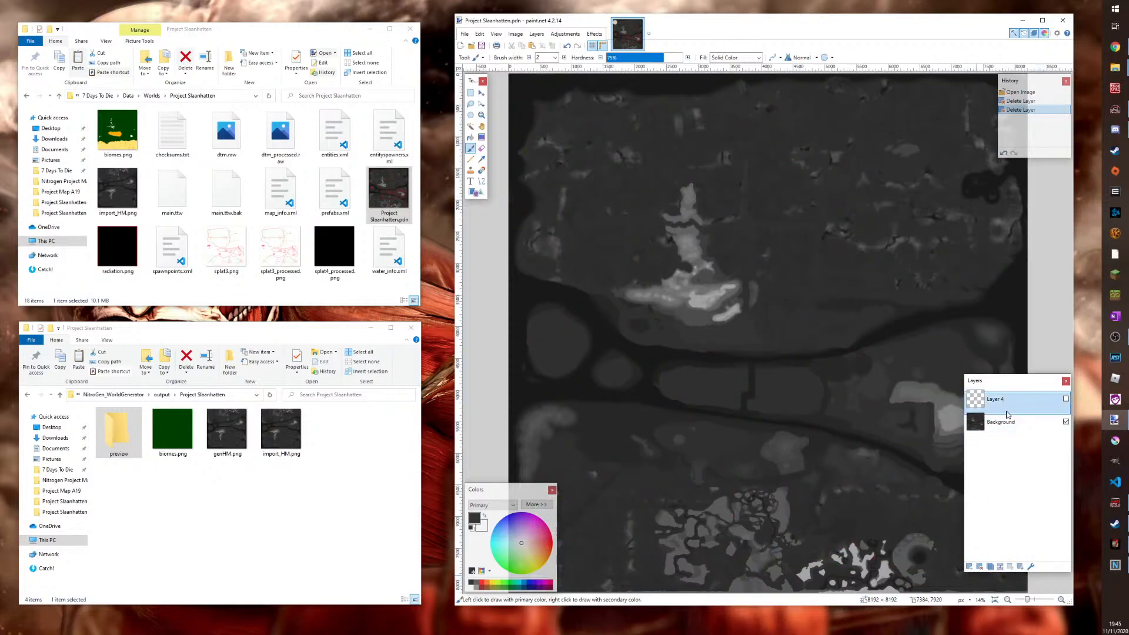
{"action": "left_click", "coordinate": [979, 566]}
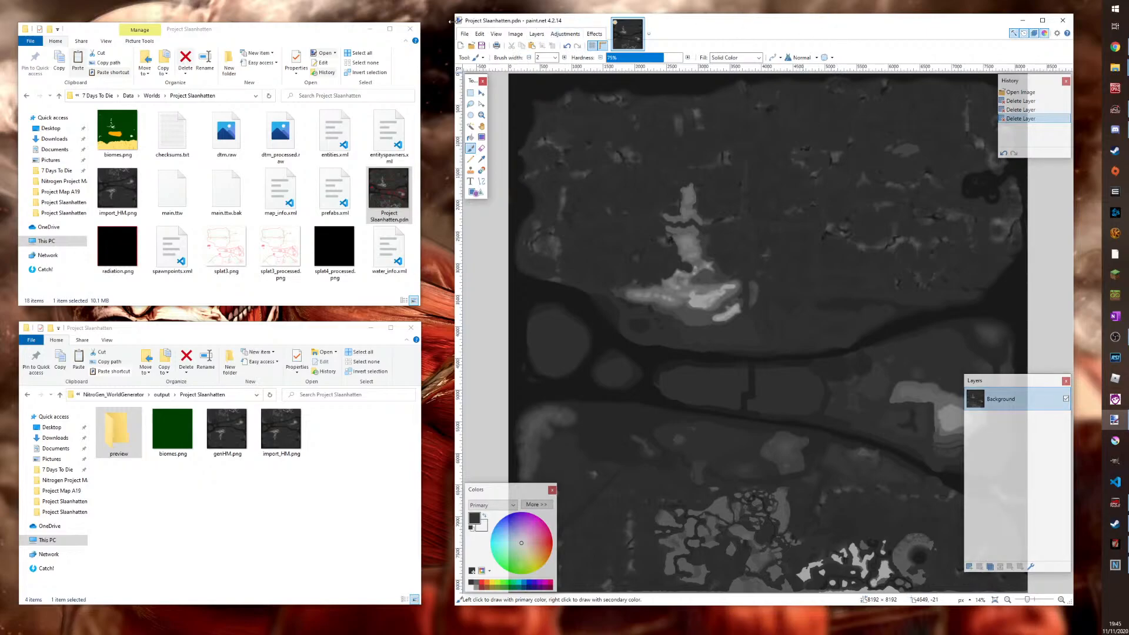
Flip the whole Project Slaanhatten heightmap image vertically
{"action": "left_click", "coordinate": [512, 34]}
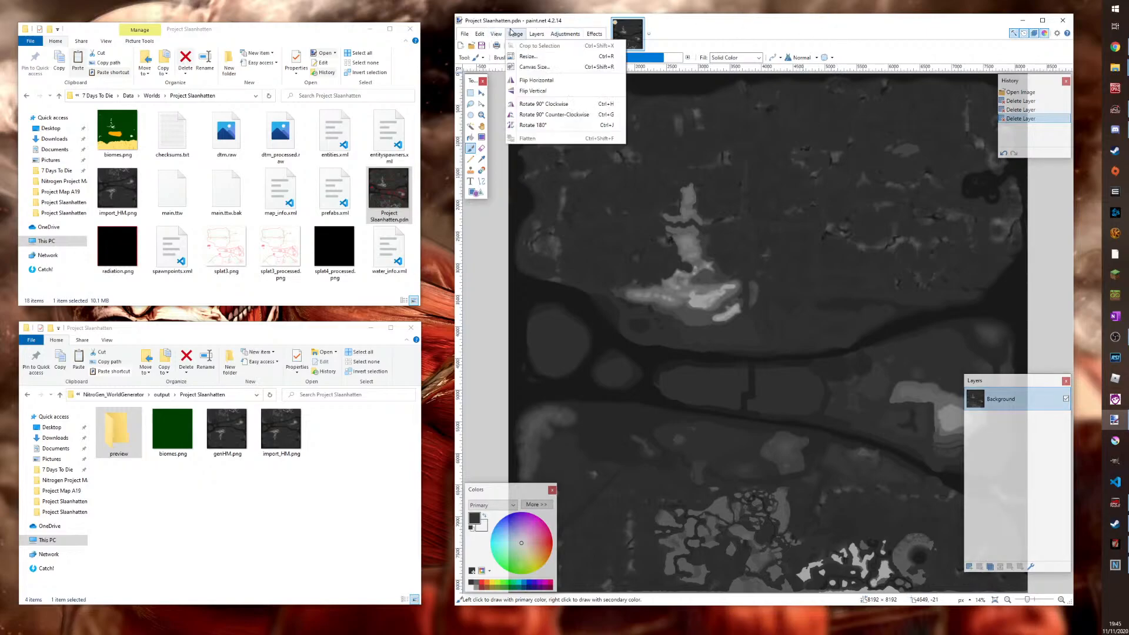
{"action": "left_click", "coordinate": [532, 92]}
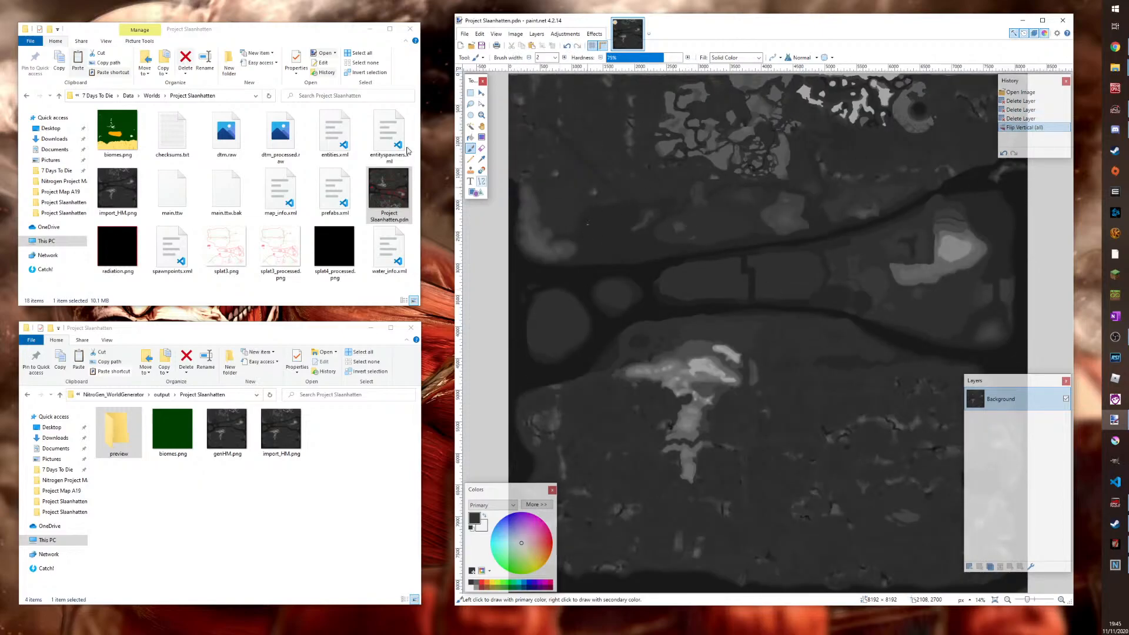
Examine the edges of the narrow dark channel between the two central plateaus of the flipped heightmap at close range
{"action": "left_click", "coordinate": [482, 115]}
{"action": "left_click", "coordinate": [733, 279]}
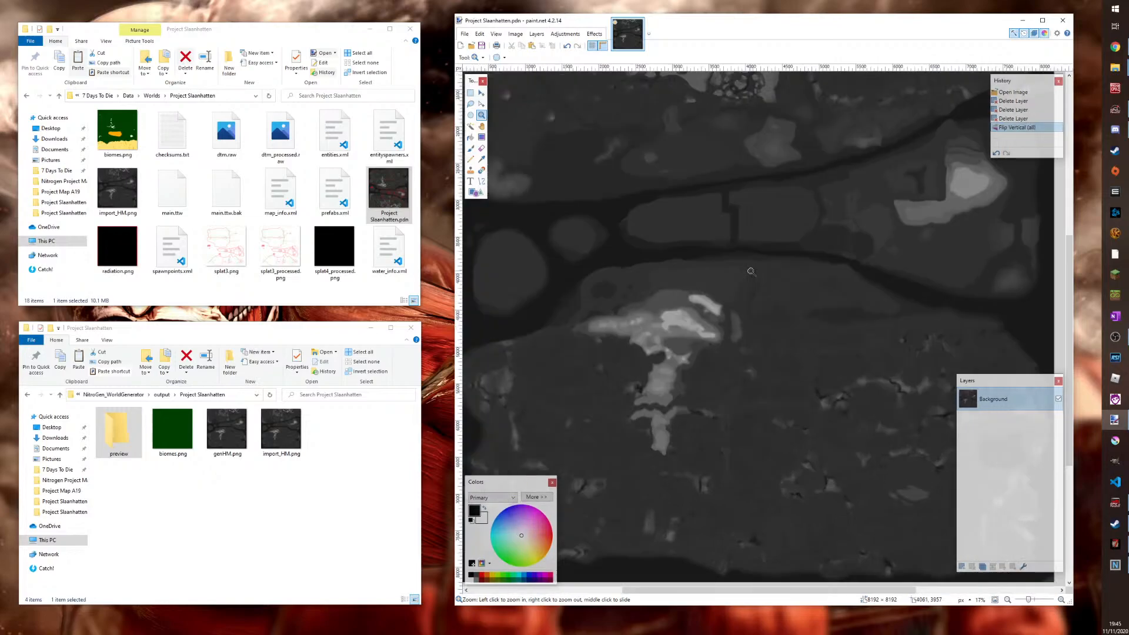
{"action": "left_click", "coordinate": [735, 235]}
{"action": "left_click", "coordinate": [737, 177]}
{"action": "left_click", "coordinate": [738, 181]}
{"action": "left_click", "coordinate": [658, 213]}
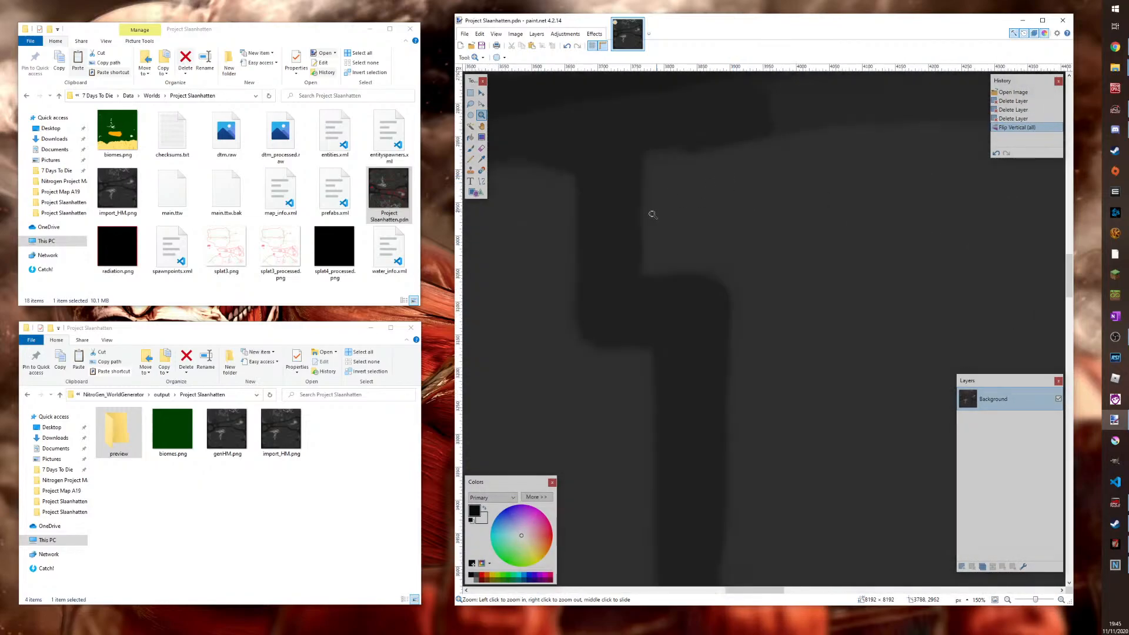
{"action": "left_click", "coordinate": [590, 162]}
{"action": "left_click", "coordinate": [588, 163]}
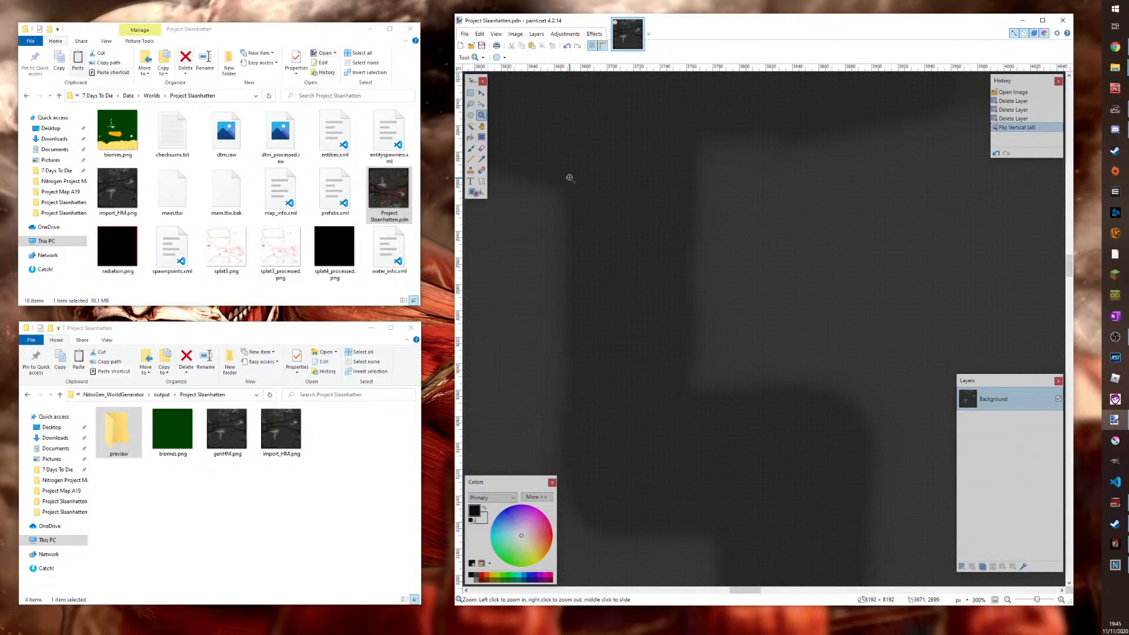
{"action": "left_click", "coordinate": [576, 194]}
{"action": "right_click", "coordinate": [592, 227]}
{"action": "right_click", "coordinate": [592, 227]}
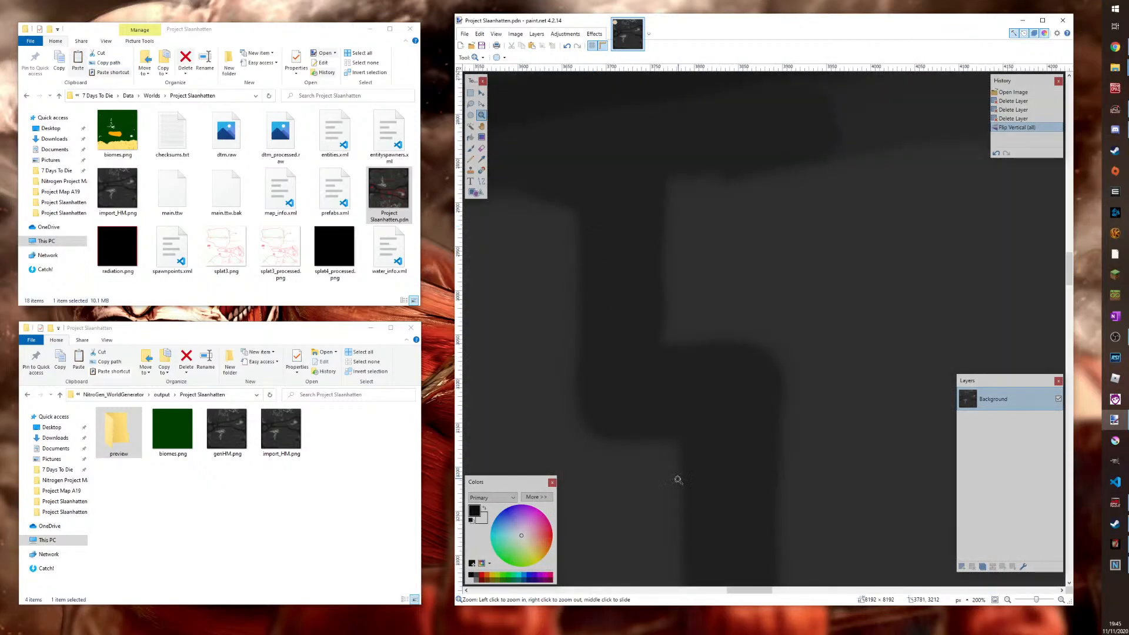
{"action": "scroll", "coordinate": [553, 337], "scroll_direction": "up", "scroll_amount": 1}
{"action": "scroll", "coordinate": [554, 344], "scroll_direction": "up", "scroll_amount": 1}
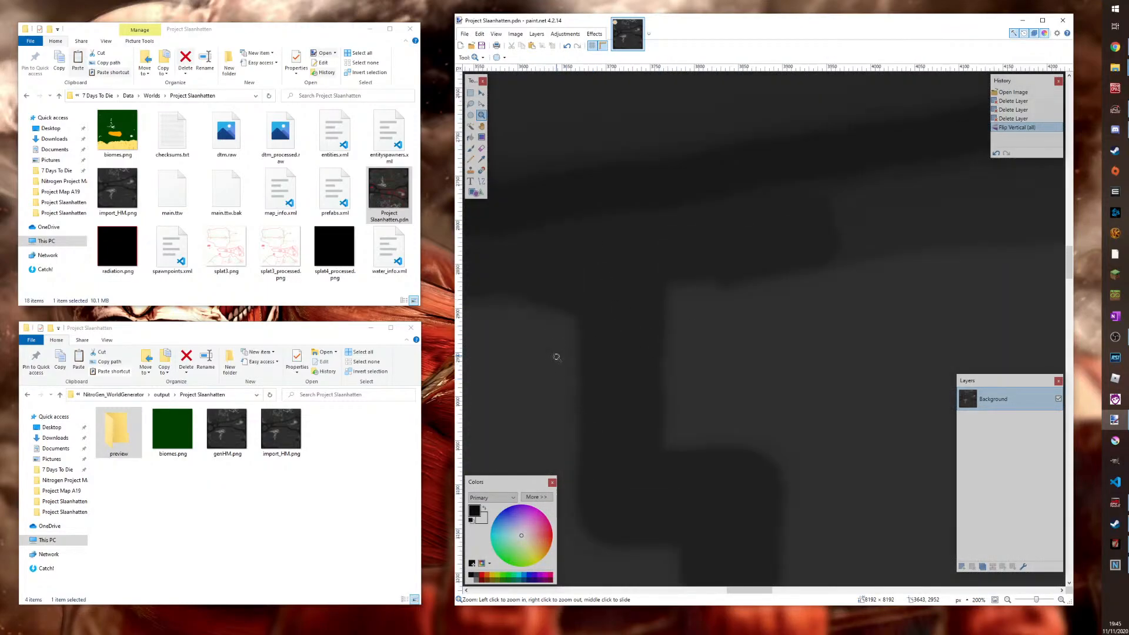
{"action": "left_click", "coordinate": [553, 352]}
{"action": "right_click", "coordinate": [618, 330]}
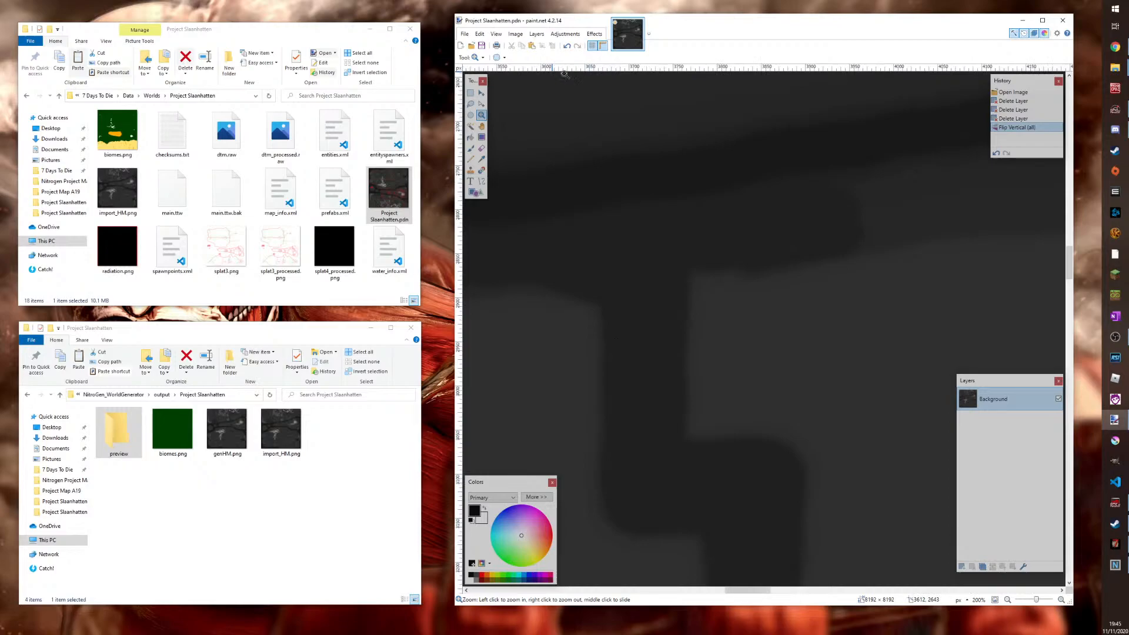
Turn off the pixel grid and magnify the edge of the central channel
{"action": "left_click", "coordinate": [564, 35]}
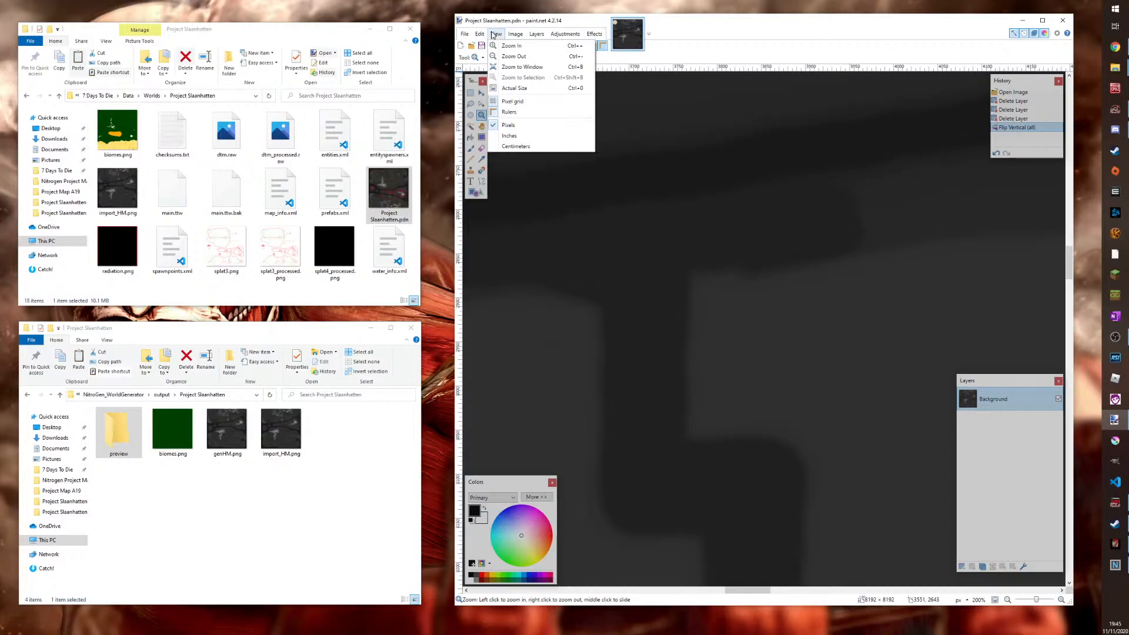
{"action": "left_click", "coordinate": [510, 102]}
{"action": "left_click_drag", "start_coordinate": [582, 295], "coordinate": [582, 328]}
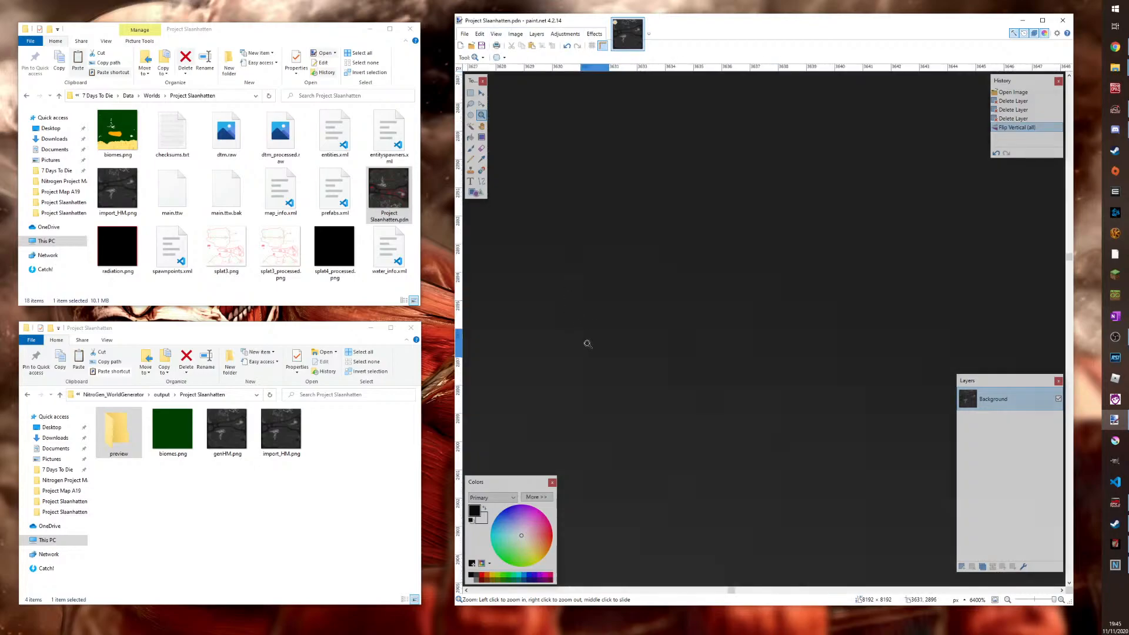
Inspect the pixel-level shading where the central plateau blends into the dark channel, comparing it at several magnifications
{"action": "right_click", "coordinate": [742, 324]}
{"action": "right_click", "coordinate": [743, 322]}
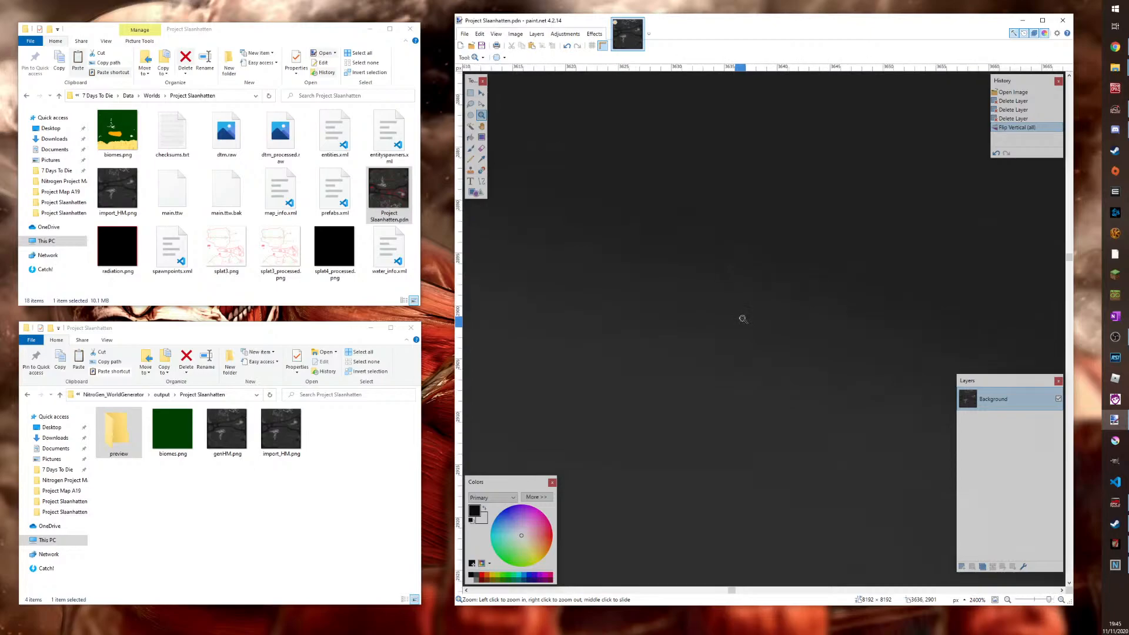
{"action": "right_click", "coordinate": [788, 287]}
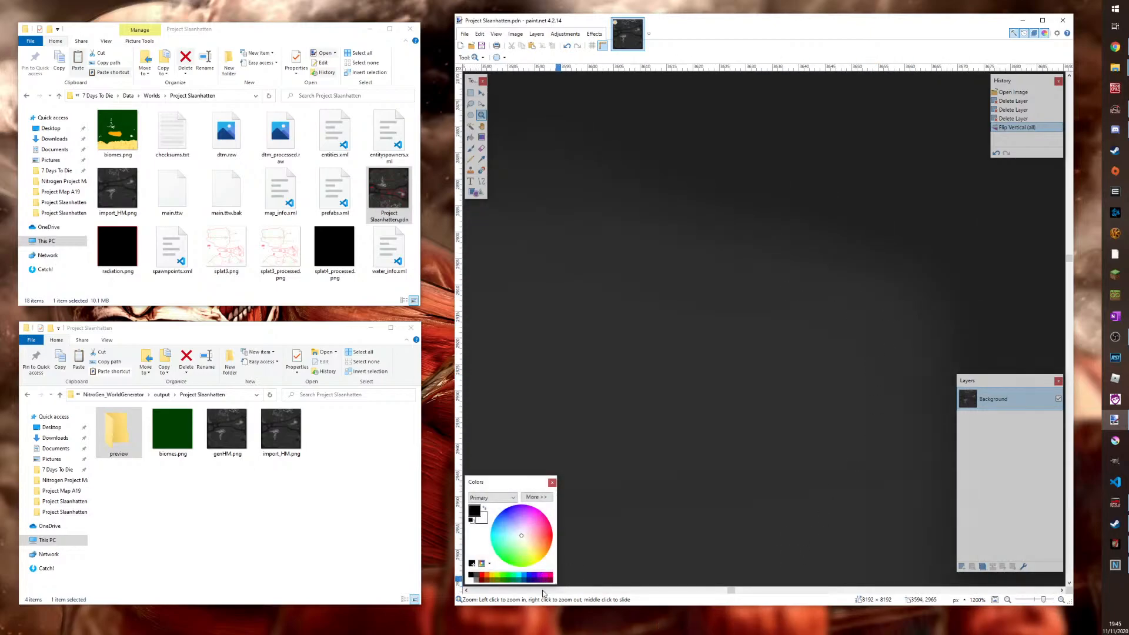
{"action": "scroll", "coordinate": [829, 583], "scroll_direction": "right", "scroll_amount": 3}
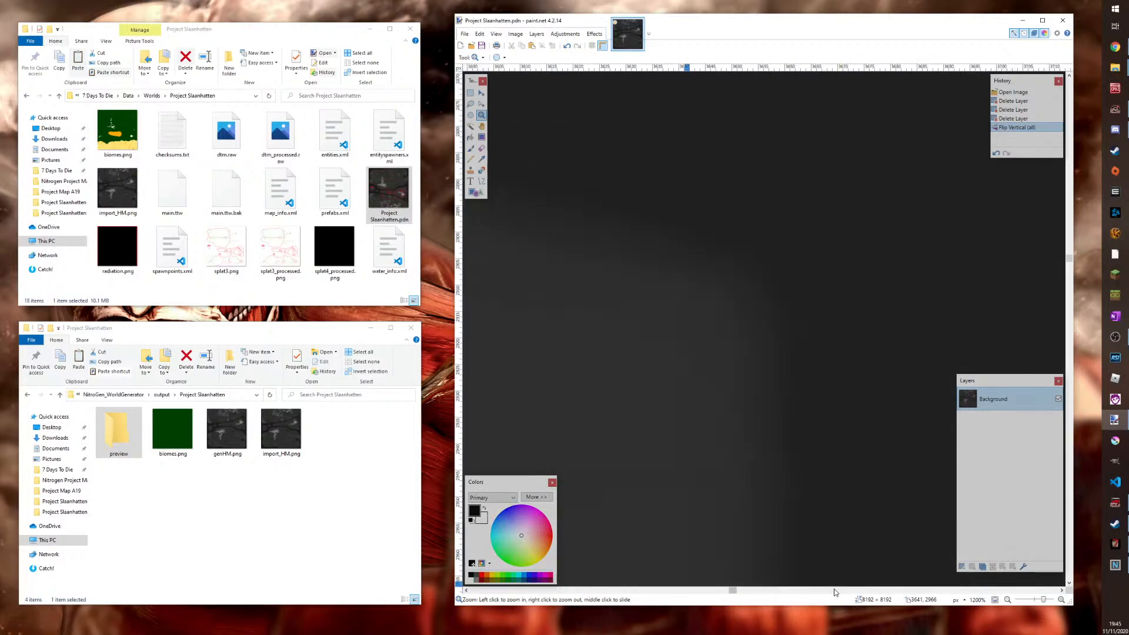
{"action": "right_click", "coordinate": [722, 358]}
{"action": "right_click", "coordinate": [722, 359]}
{"action": "right_click", "coordinate": [723, 355]}
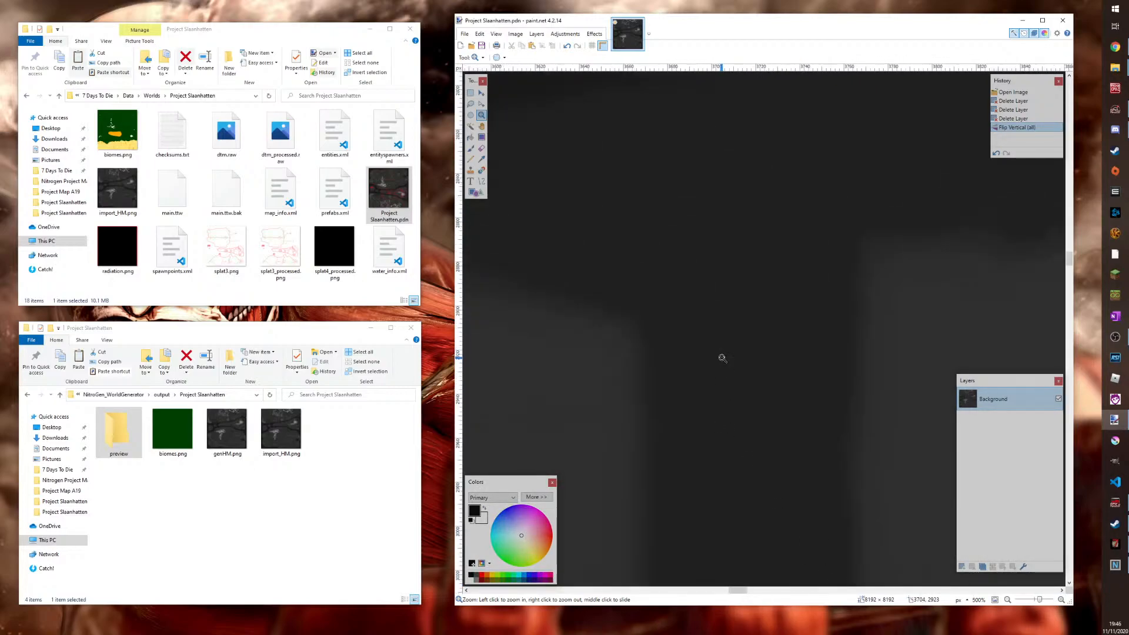
{"action": "right_click", "coordinate": [723, 356]}
{"action": "left_click", "coordinate": [611, 396]}
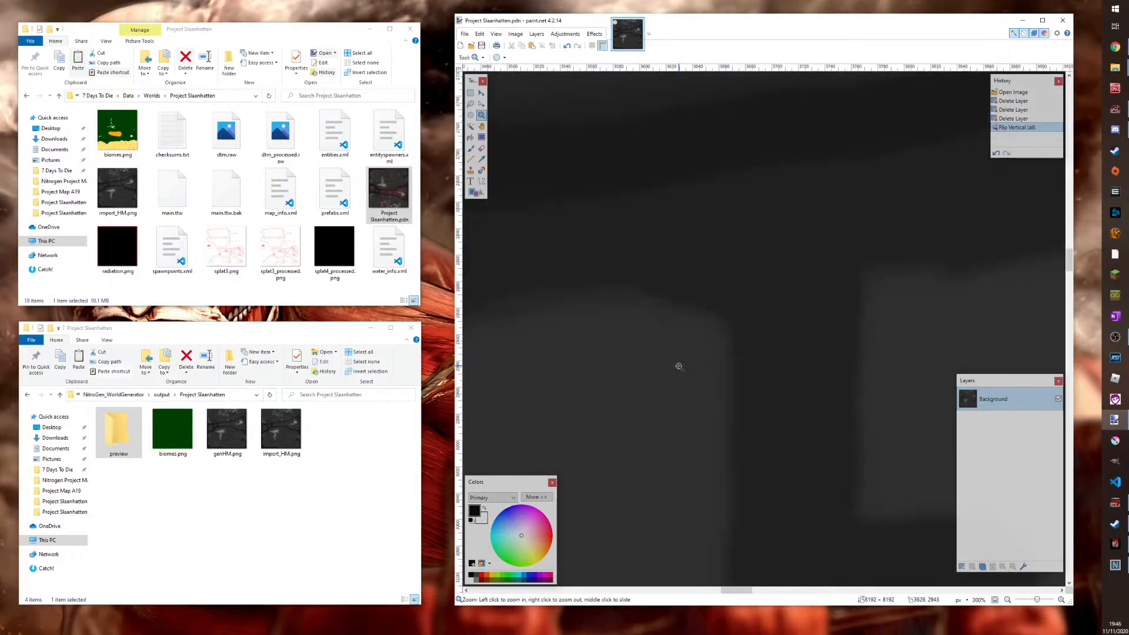
{"action": "left_click", "coordinate": [679, 367]}
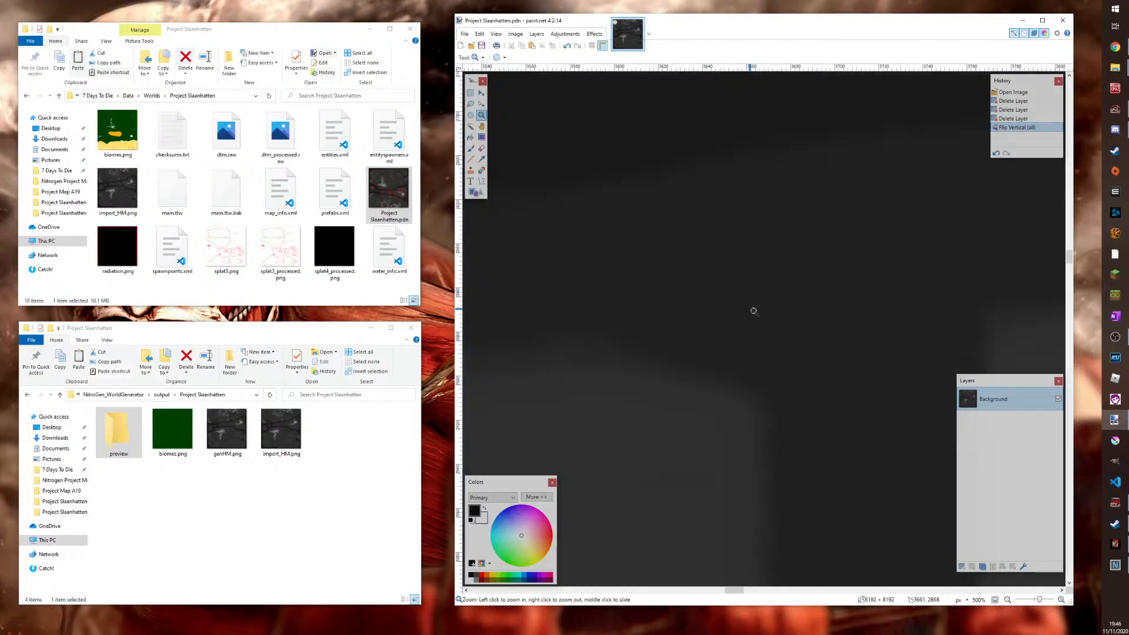
{"action": "left_click", "coordinate": [780, 303]}
{"action": "left_click", "coordinate": [781, 303]}
{"action": "left_click", "coordinate": [781, 303]}
{"action": "left_click", "coordinate": [782, 303]}
{"action": "left_click", "coordinate": [782, 303]}
{"action": "left_click", "coordinate": [782, 303]}
{"action": "left_click", "coordinate": [781, 304]}
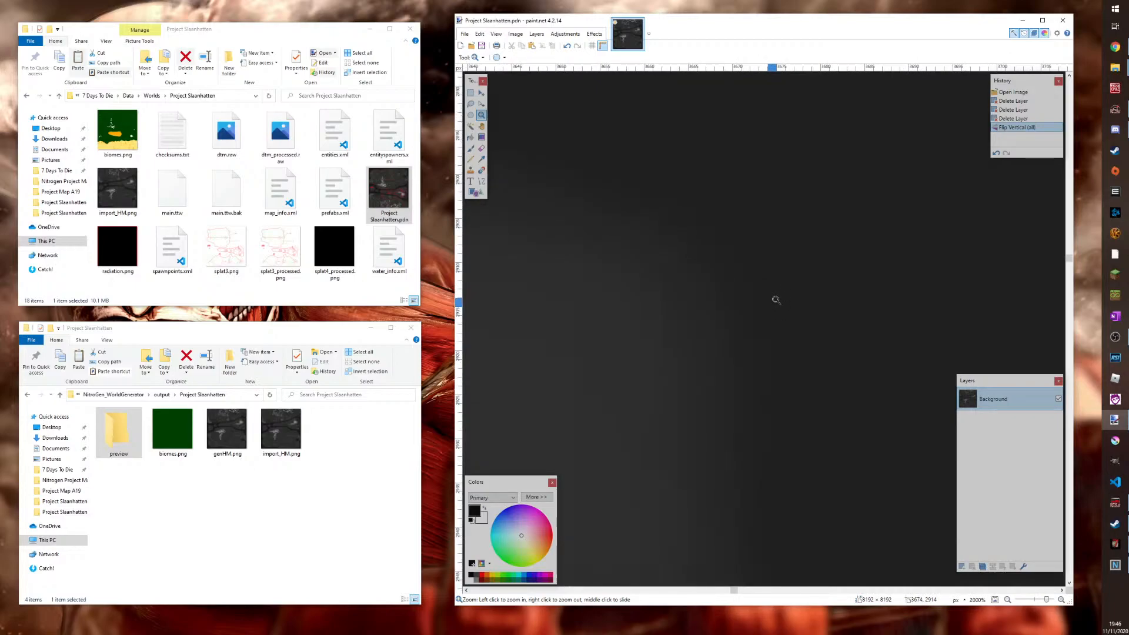
{"action": "scroll", "coordinate": [776, 300], "scroll_direction": "down", "scroll_amount": 5}
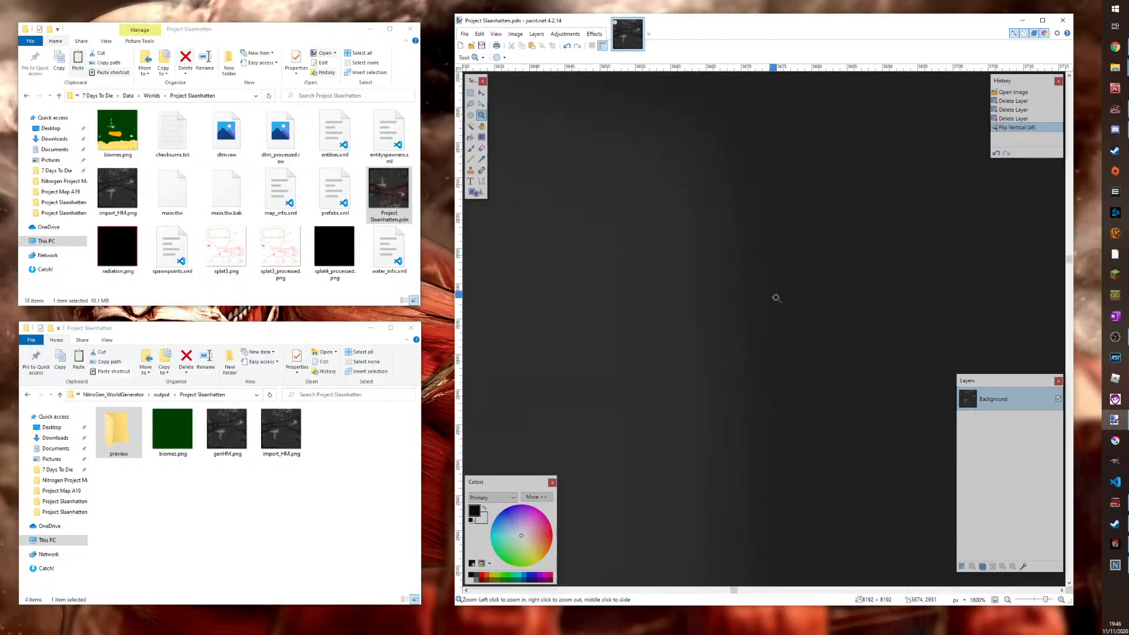
{"action": "scroll", "coordinate": [776, 298], "scroll_direction": "down", "scroll_amount": 14}
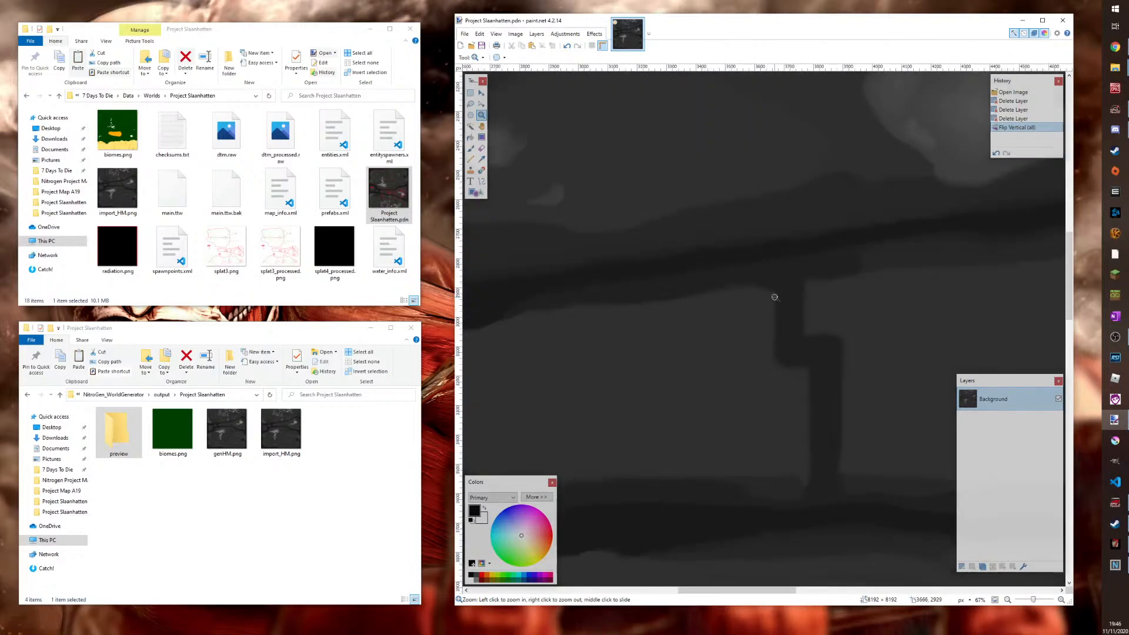
{"action": "scroll", "coordinate": [776, 298], "scroll_direction": "down", "scroll_amount": 1}
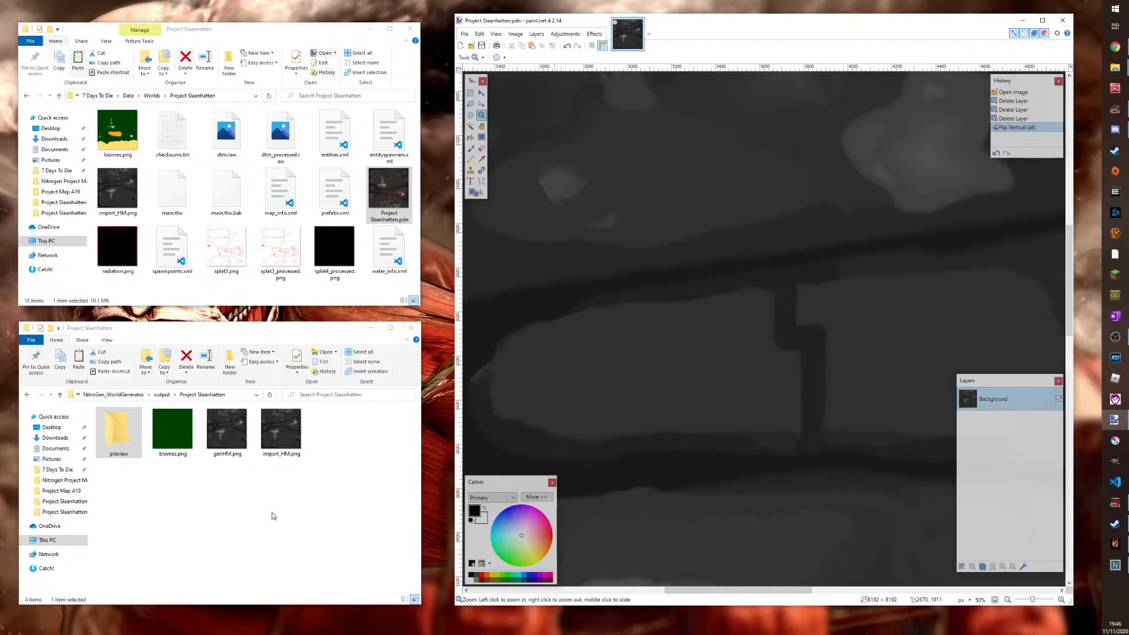
Delete everything inside NitroGen's output folder for Project Slaanhatten
{"action": "left_click", "coordinate": [60, 395]}
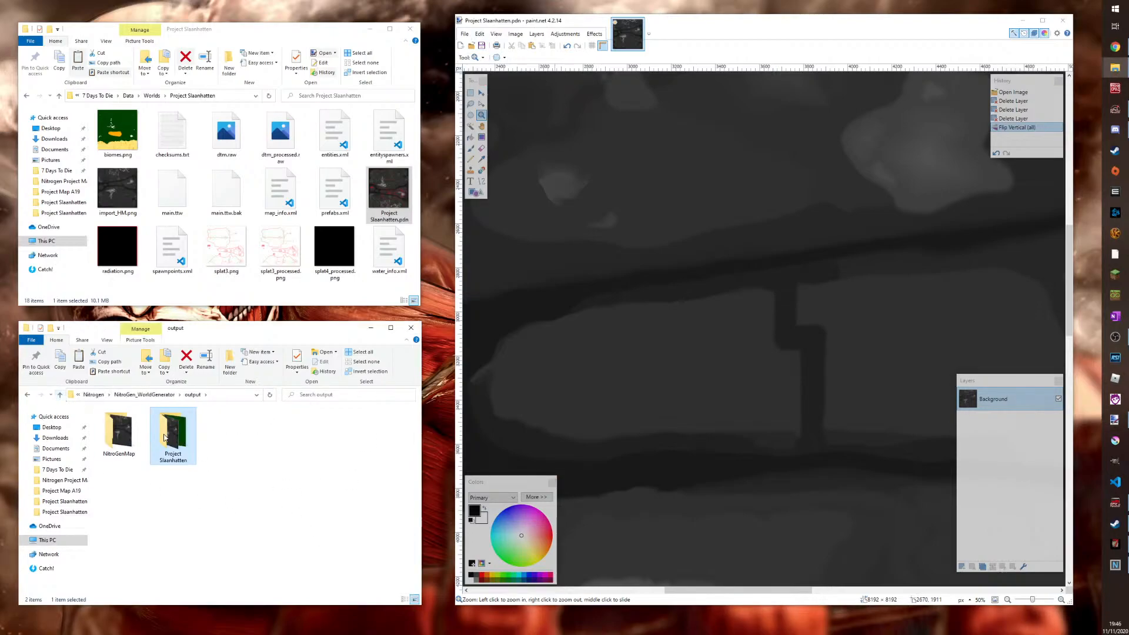
{"action": "double_click", "coordinate": [165, 437]}
{"action": "left_click_drag", "start_coordinate": [344, 468], "coordinate": [101, 431]}
{"action": "key", "text": "Delete"}
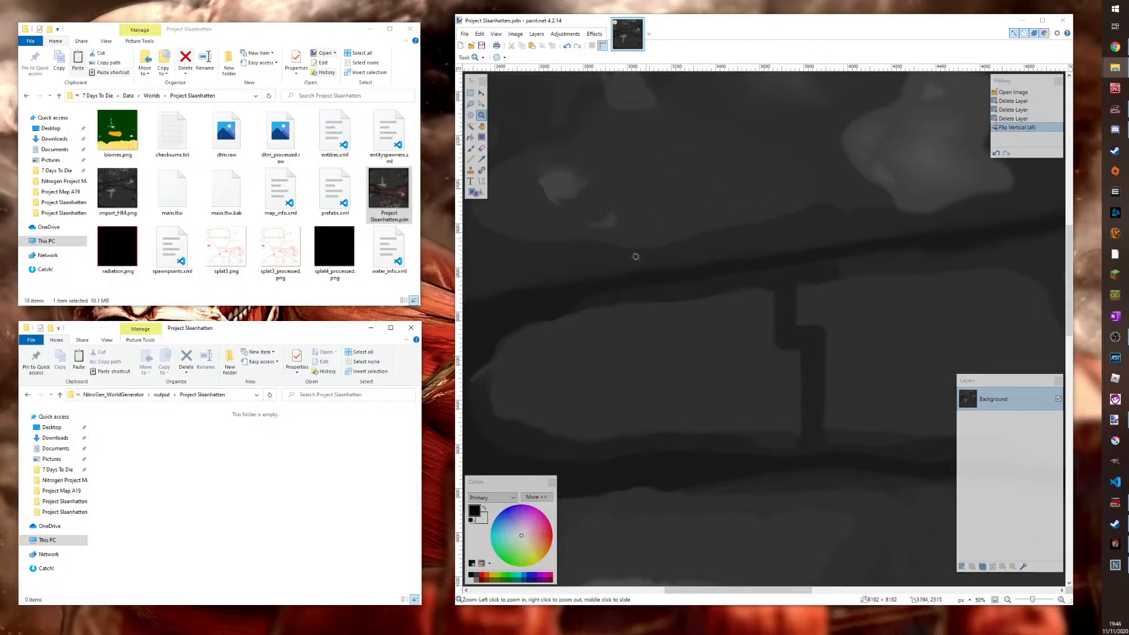
Begin saving a copy of the flipped heightmap, choosing PNG as the file type
{"action": "right_click", "coordinate": [735, 302]}
{"action": "right_click", "coordinate": [740, 303]}
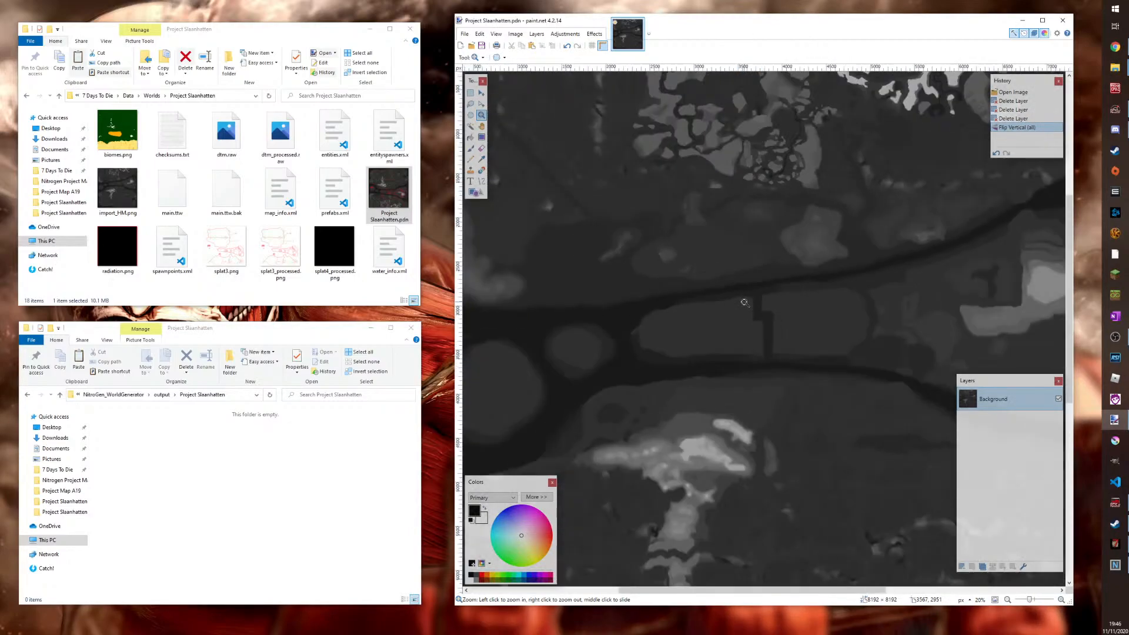
{"action": "left_click", "coordinate": [465, 34]}
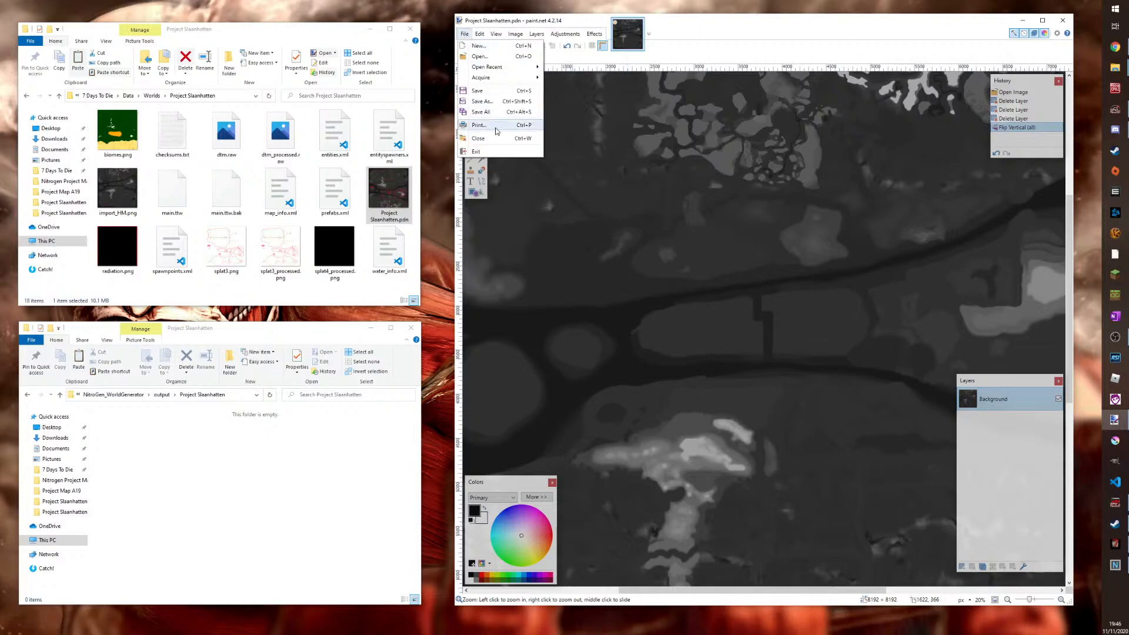
{"action": "left_click", "coordinate": [481, 102]}
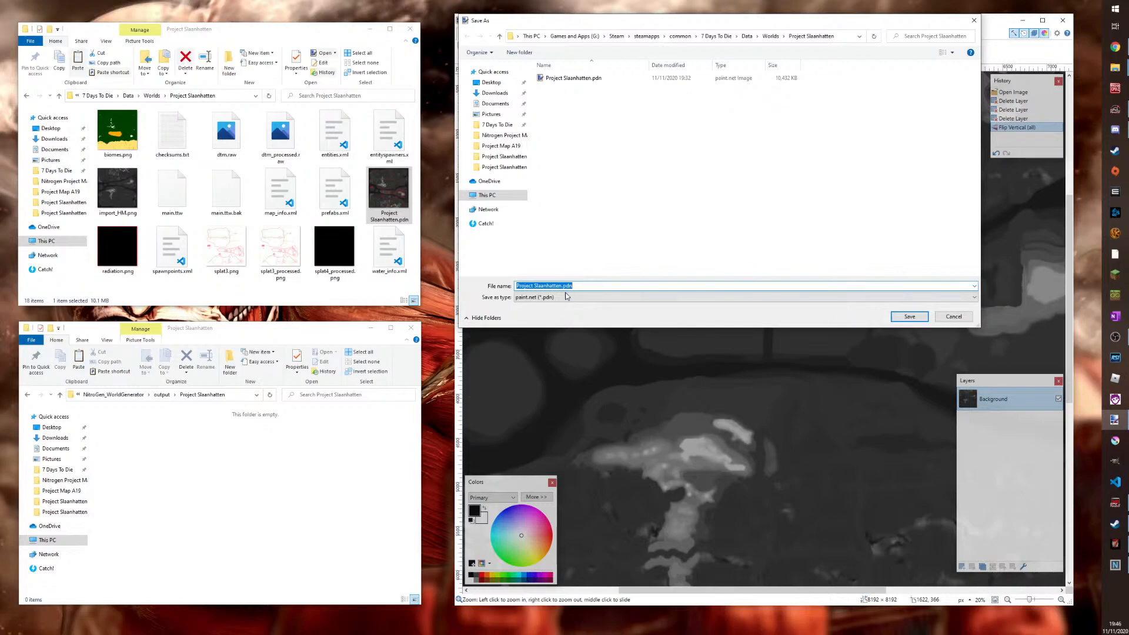
{"action": "left_click", "coordinate": [594, 297]}
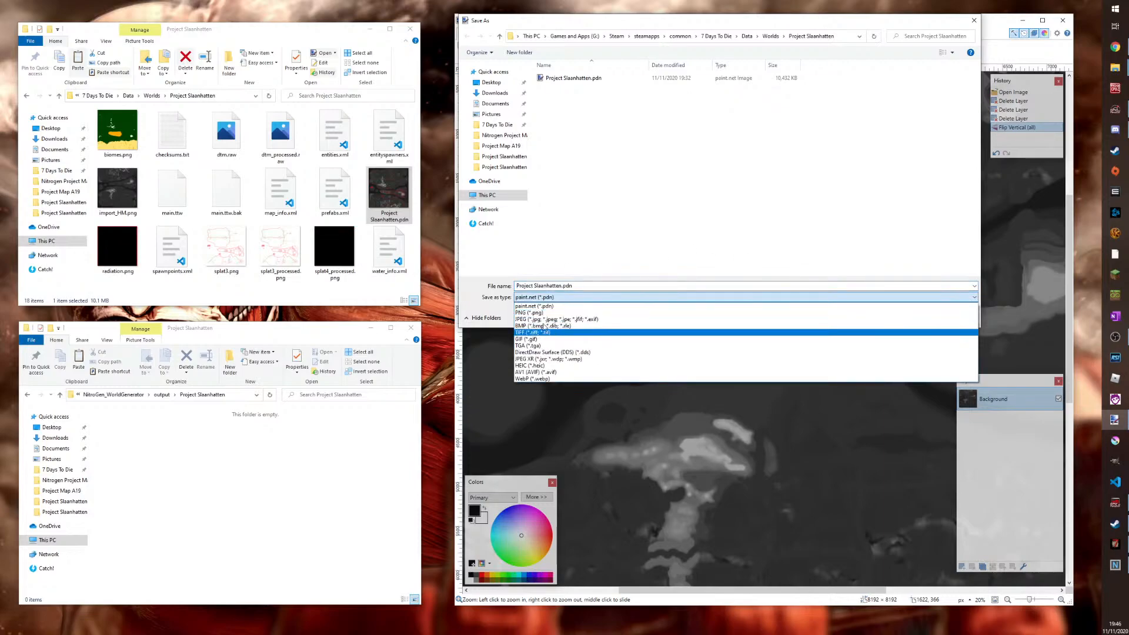
{"action": "left_click", "coordinate": [588, 321]}
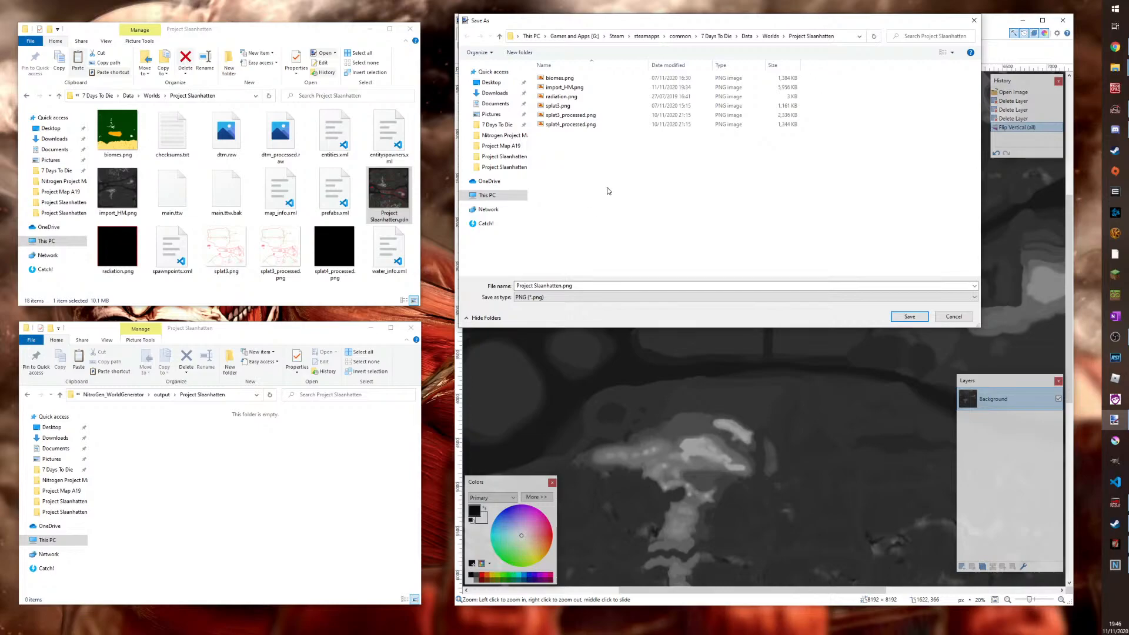
{"action": "left_click", "coordinate": [494, 87]}
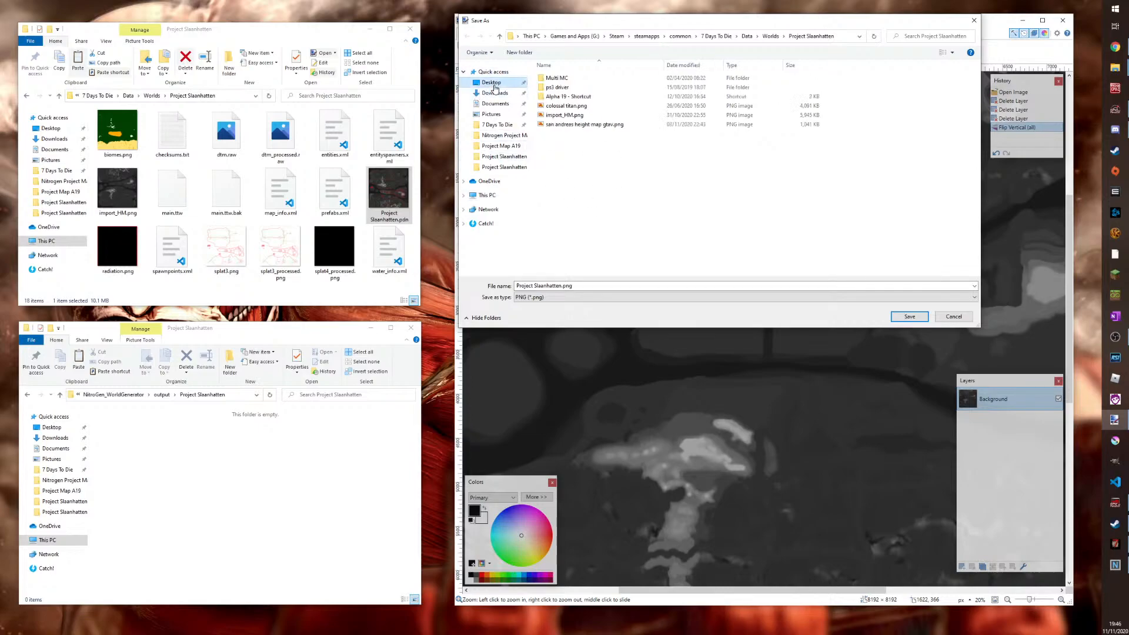
{"action": "left_click", "coordinate": [565, 116]}
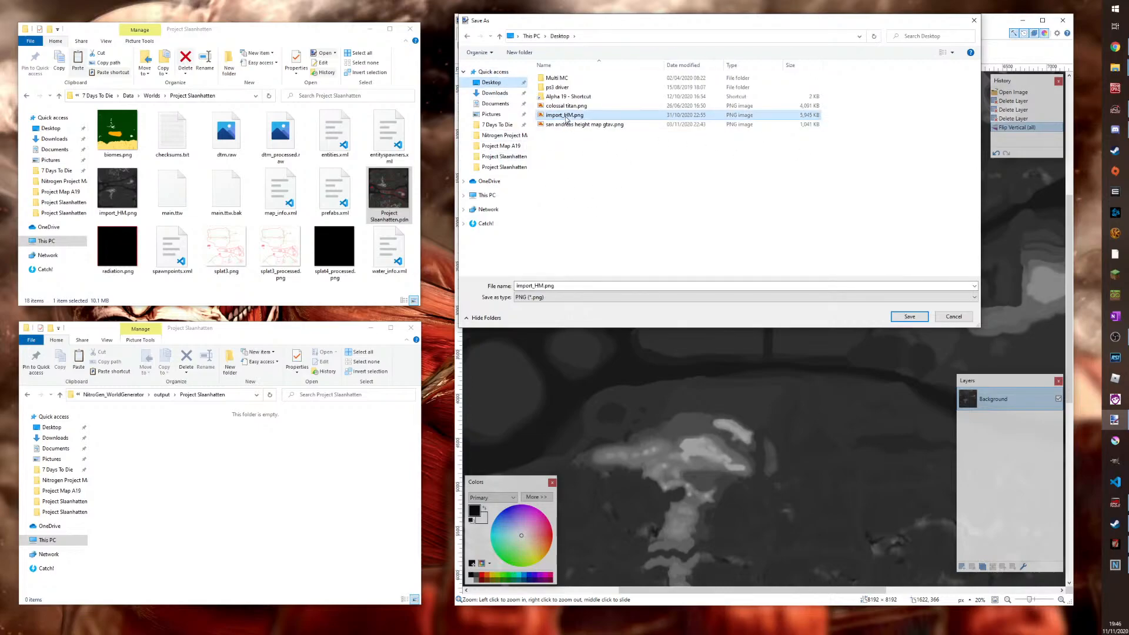
{"action": "left_click", "coordinate": [909, 318]}
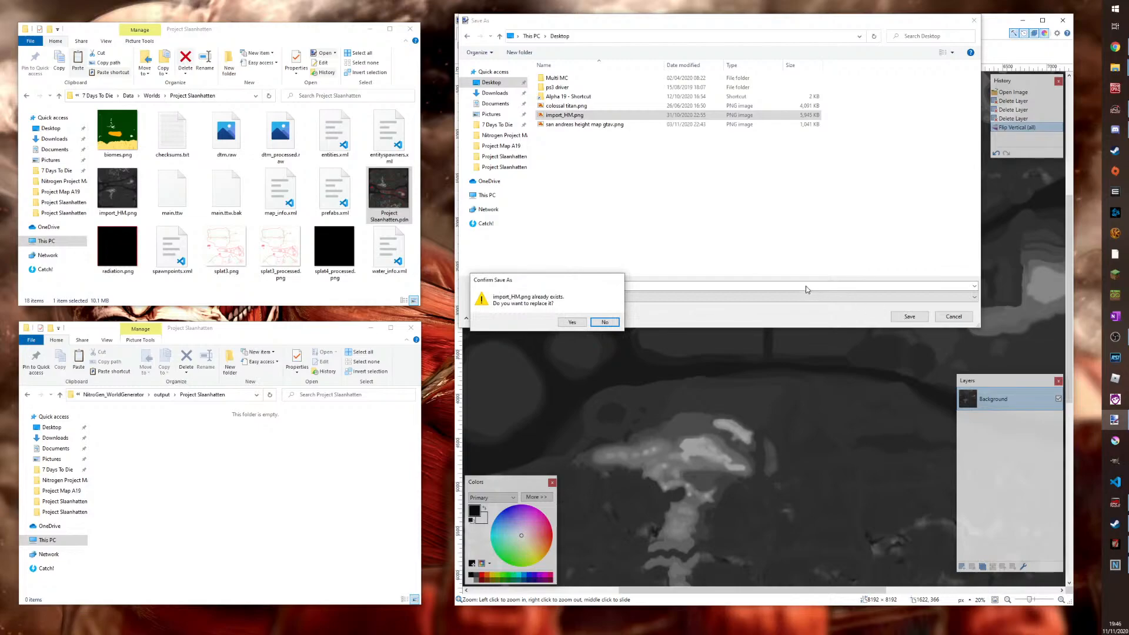
{"action": "left_click", "coordinate": [606, 322]}
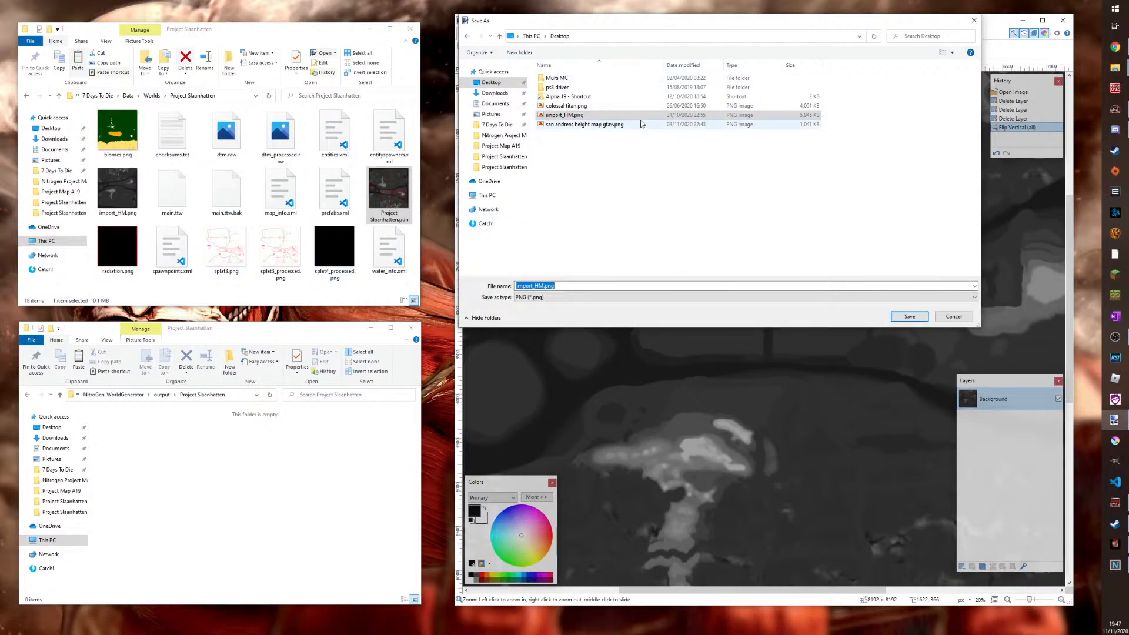
Save the image over import_HM.png in the game's 7 Days To Die\Data\Worlds\Project Slaanhatten folder
{"action": "left_click", "coordinate": [498, 125]}
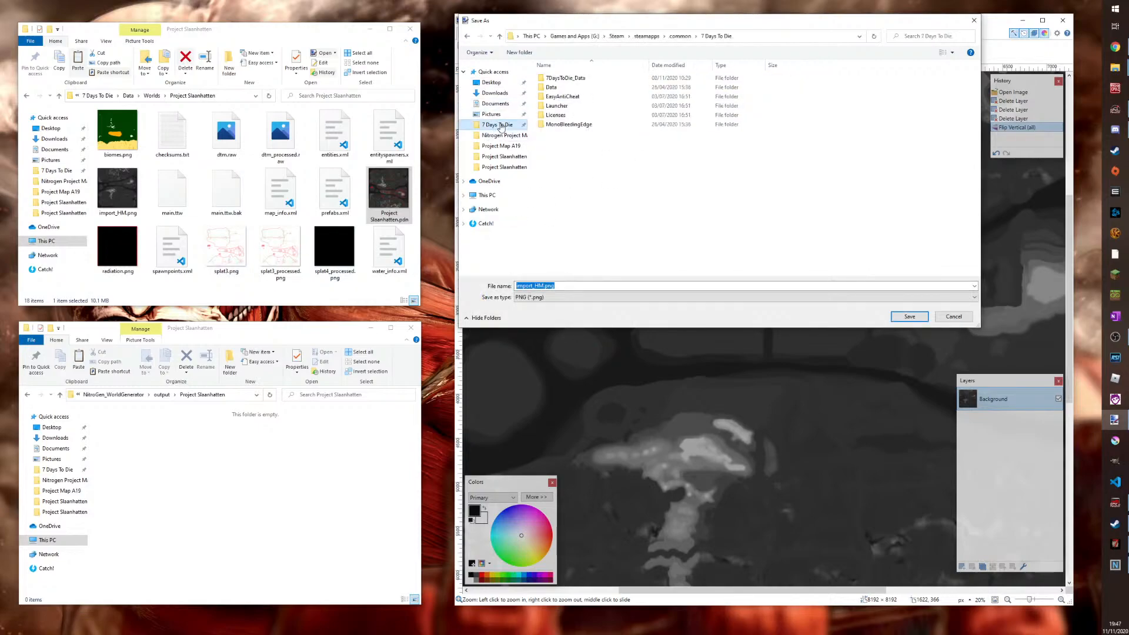
{"action": "double_click", "coordinate": [551, 86]}
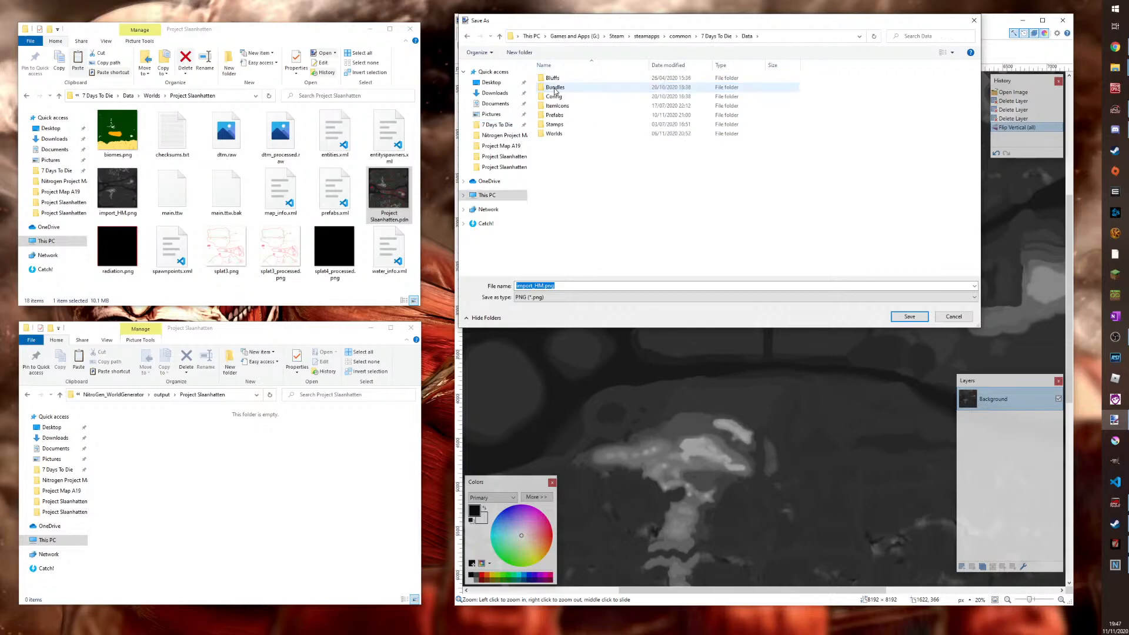
{"action": "double_click", "coordinate": [554, 133]}
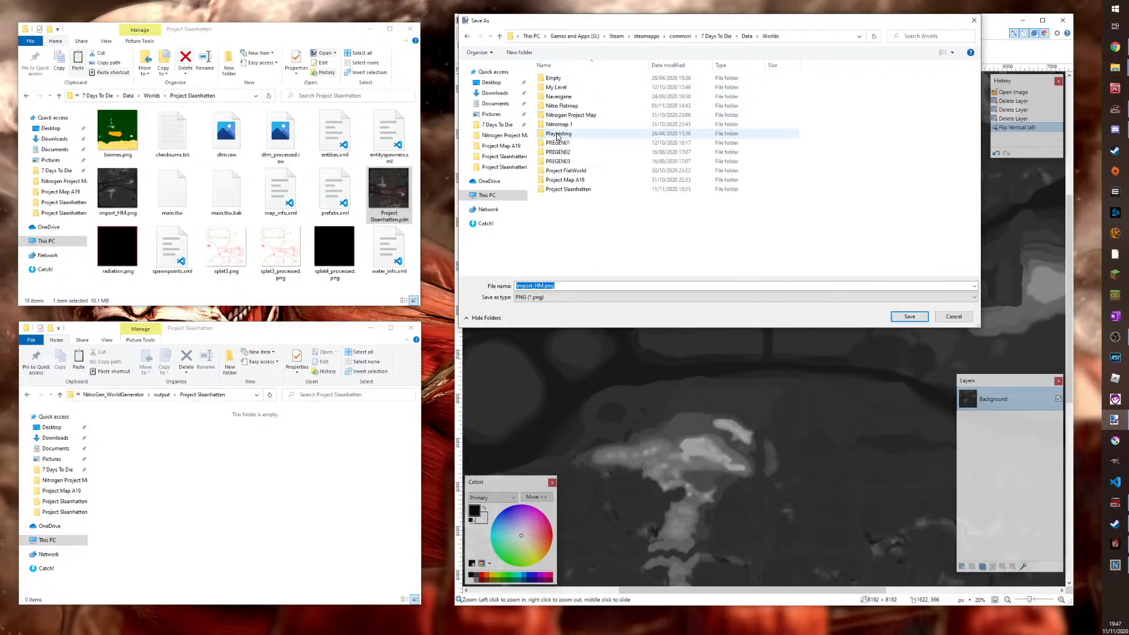
{"action": "double_click", "coordinate": [563, 190]}
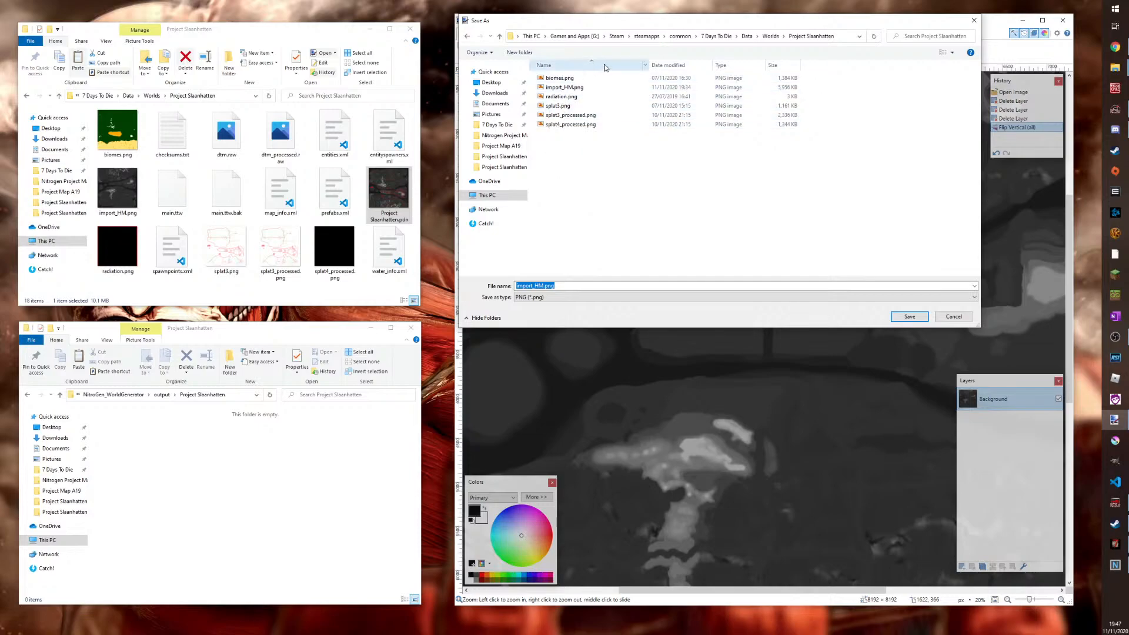
{"action": "left_click", "coordinate": [555, 88]}
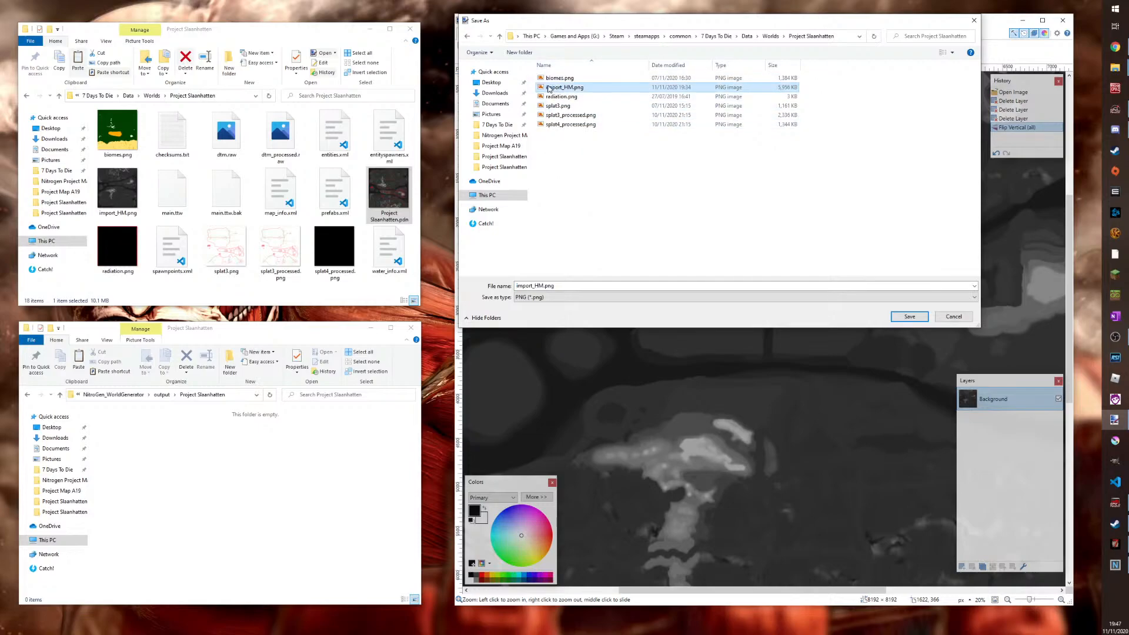
{"action": "left_click", "coordinate": [921, 320]}
{"action": "left_click", "coordinate": [576, 317]}
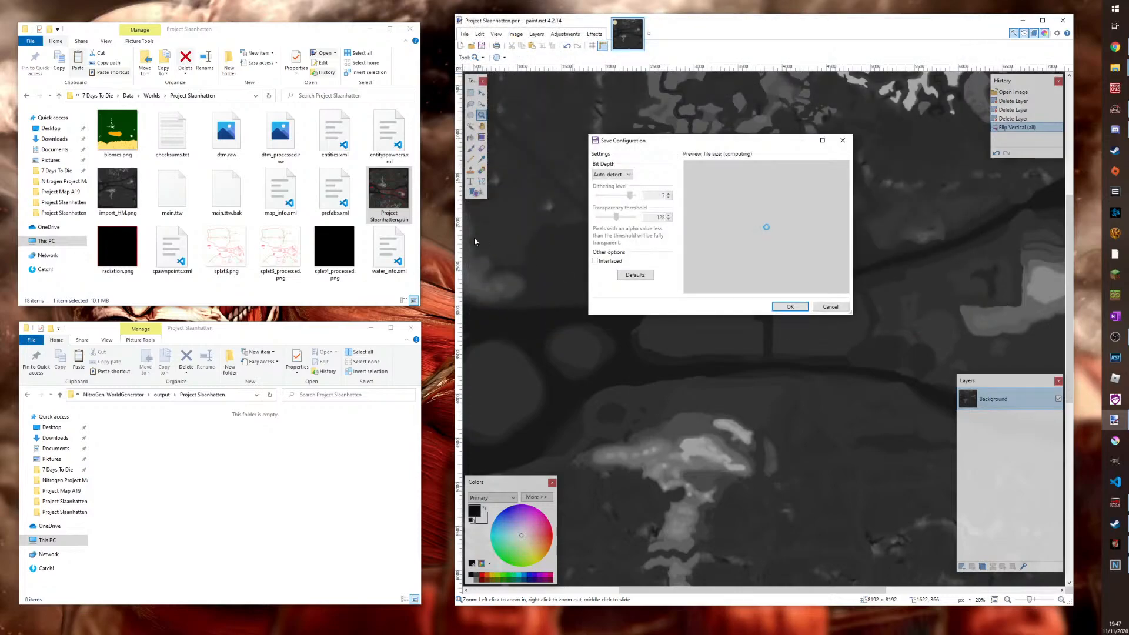
Enlarge the export preview and finish the PNG export with Auto-detect bit depth
{"action": "left_click", "coordinate": [629, 174]}
{"action": "left_click", "coordinate": [630, 174]}
{"action": "left_click_drag", "start_coordinate": [853, 315], "coordinate": [1028, 522]}
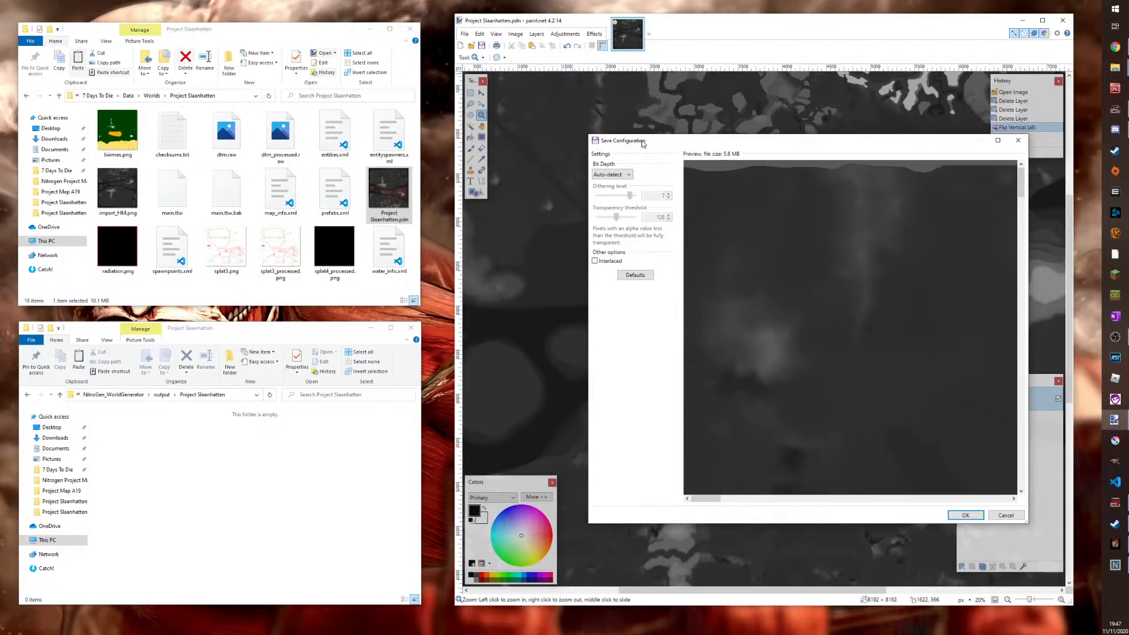
{"action": "left_click", "coordinate": [964, 515]}
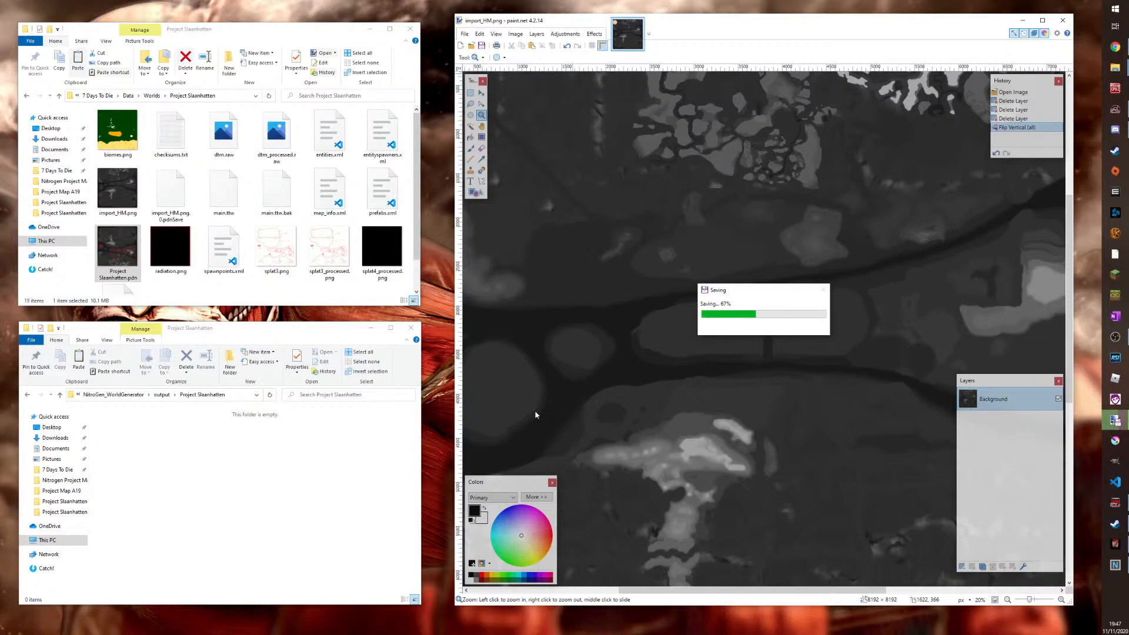
Close the exported image and reopen import_HM.png from the world folder to check it, closing it after viewing
{"action": "left_click", "coordinate": [1064, 20]}
{"action": "left_click", "coordinate": [109, 198]}
{"action": "double_click", "coordinate": [110, 198]}
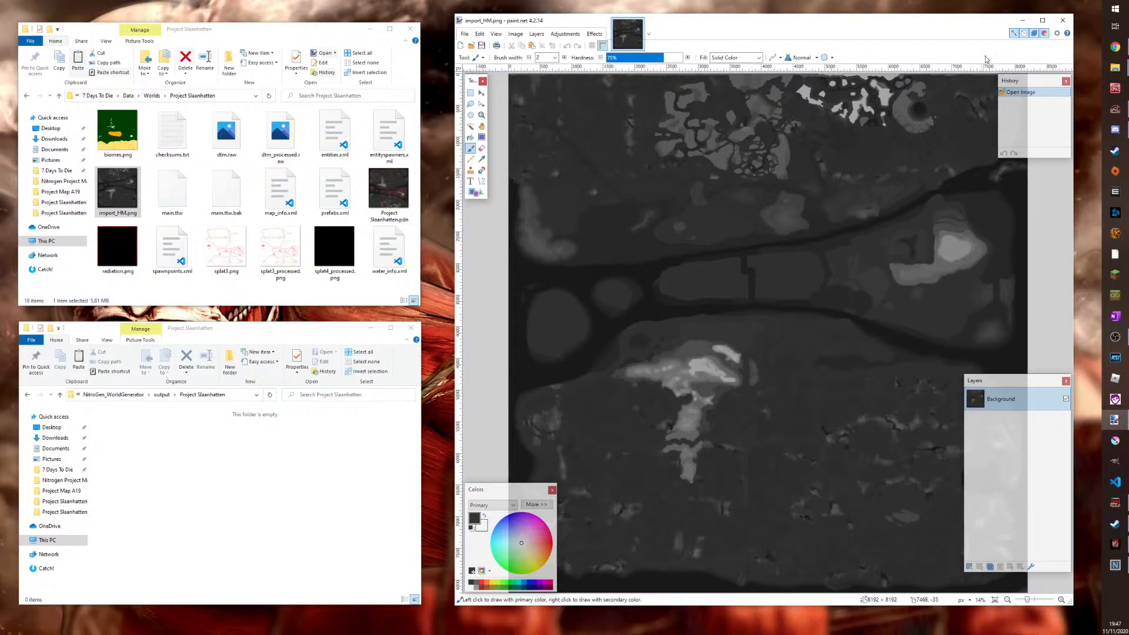
{"action": "left_click", "coordinate": [1063, 20]}
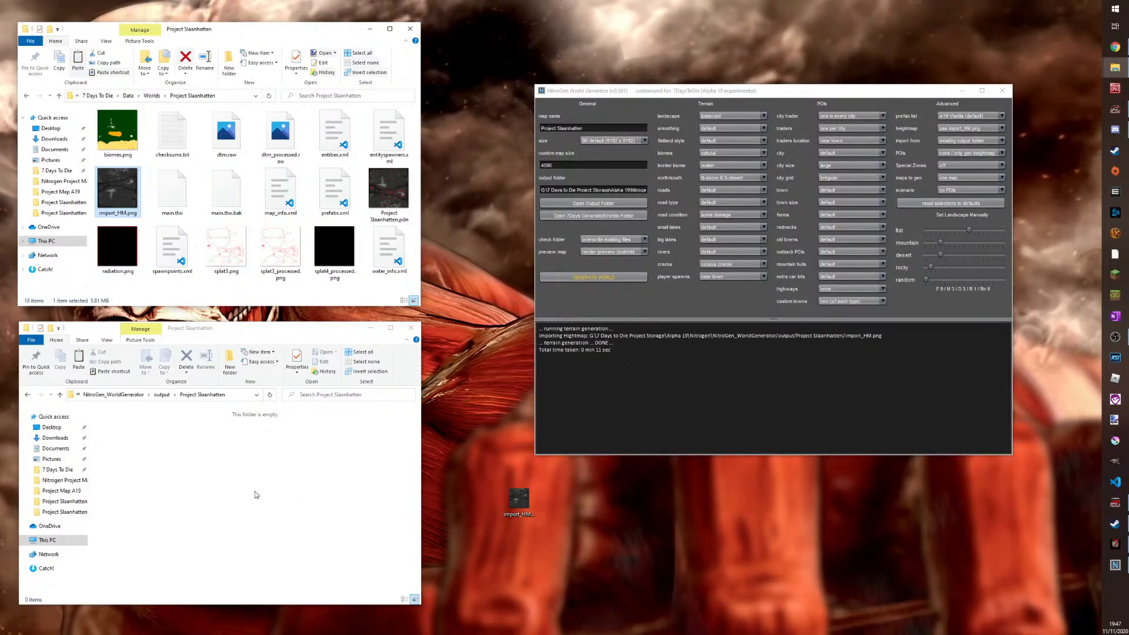
Copy import_HM.png from the game's world folder into NitroGen's empty Project Slaanhatten output folder
{"action": "left_click", "coordinate": [240, 401]}
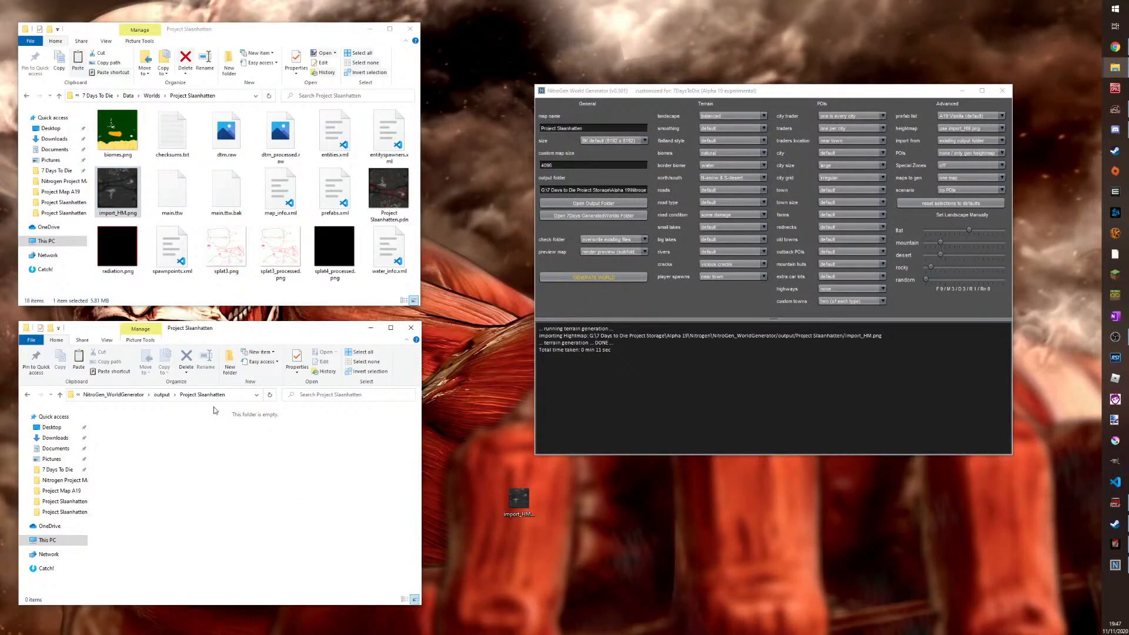
{"action": "mouse_move", "coordinate": [118, 192]}
{"action": "left_mouse_down"}
{"action": "mouse_move", "coordinate": [147, 212]}
{"action": "mouse_move", "coordinate": [166, 490]}
{"action": "mouse_move", "coordinate": [121, 200]}
{"action": "mouse_move", "coordinate": [119, 210]}
{"action": "left_mouse_up"}
{"action": "right_click", "coordinate": [119, 210]}
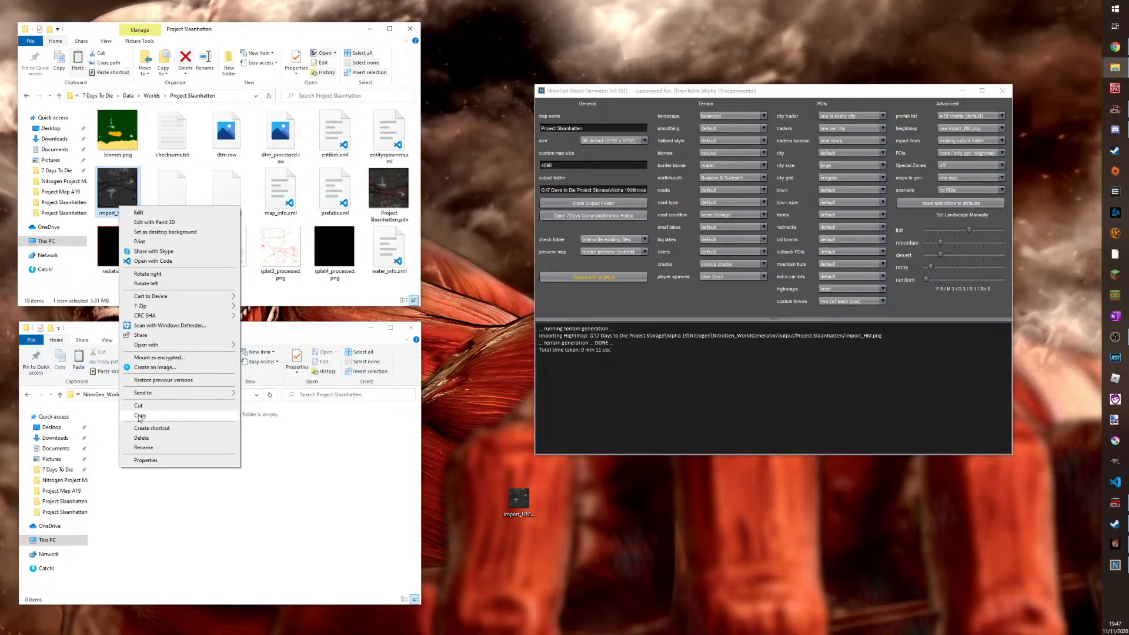
{"action": "left_click", "coordinate": [194, 487]}
{"action": "right_click", "coordinate": [194, 487]}
{"action": "left_click", "coordinate": [209, 546]}
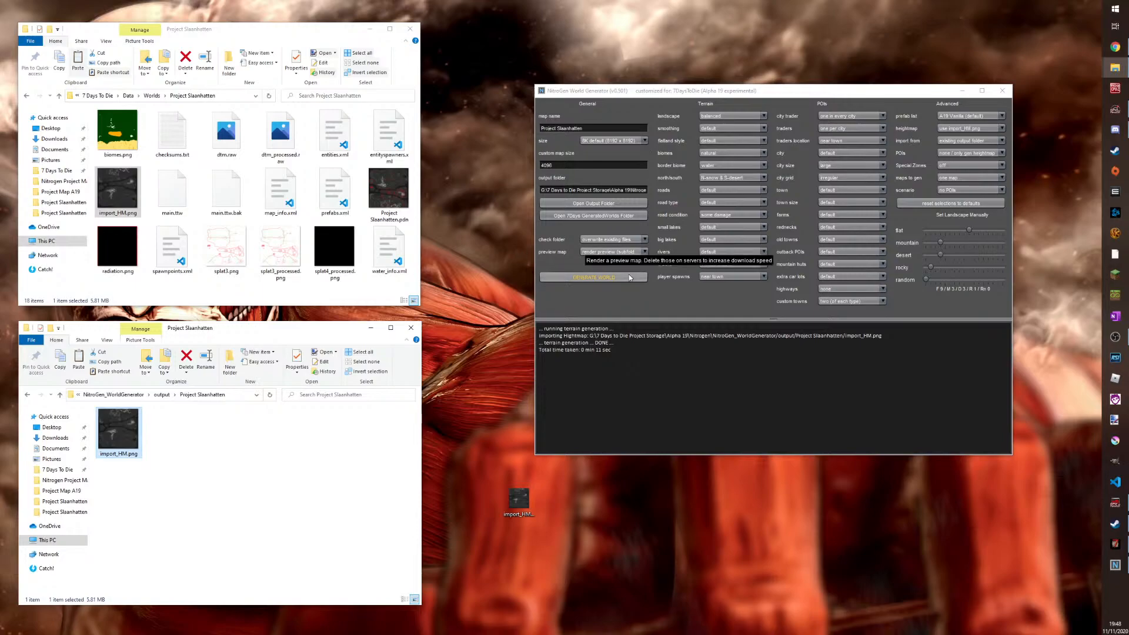
Generate the world in NitroGen and view the resulting genHM.png, closing the image after checking it
{"action": "left_click", "coordinate": [576, 277]}
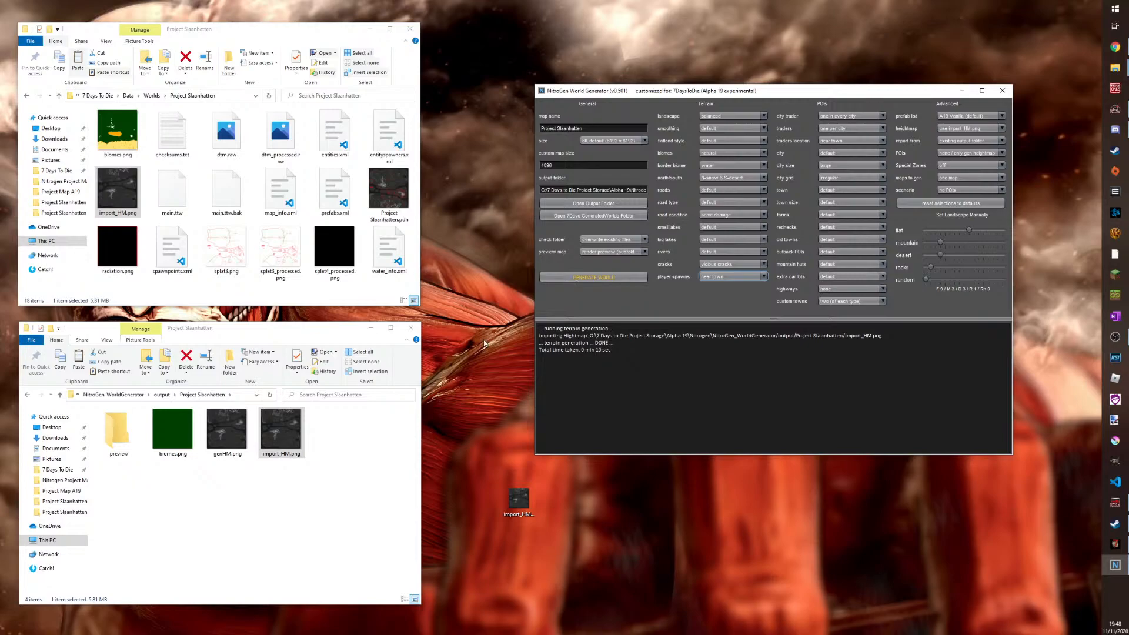
{"action": "double_click", "coordinate": [220, 429]}
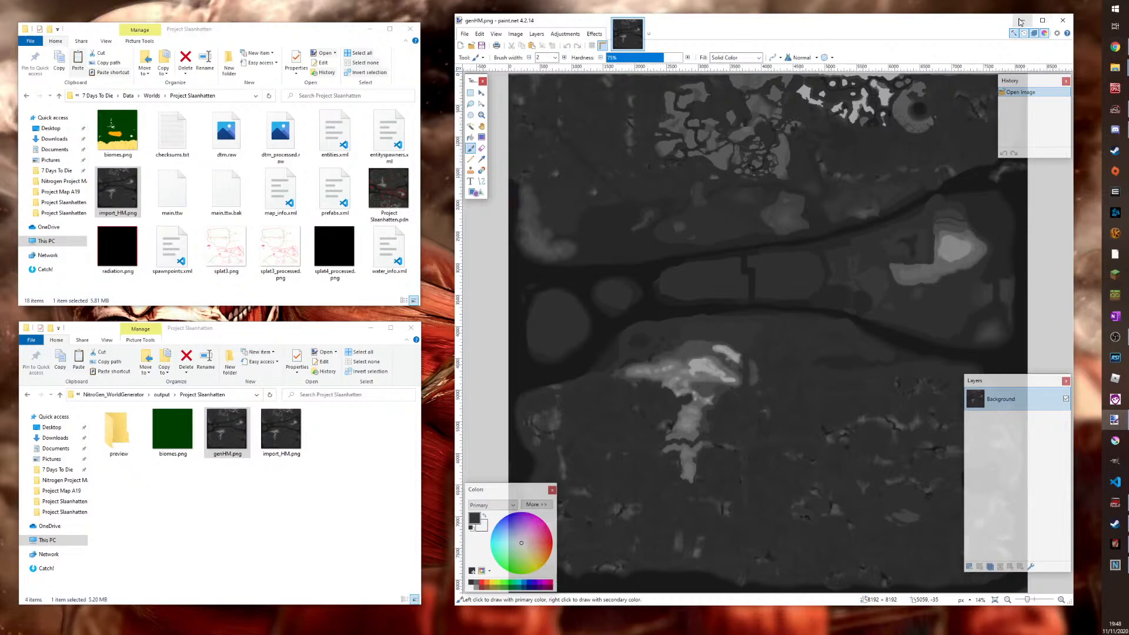
{"action": "left_click", "coordinate": [1070, 24]}
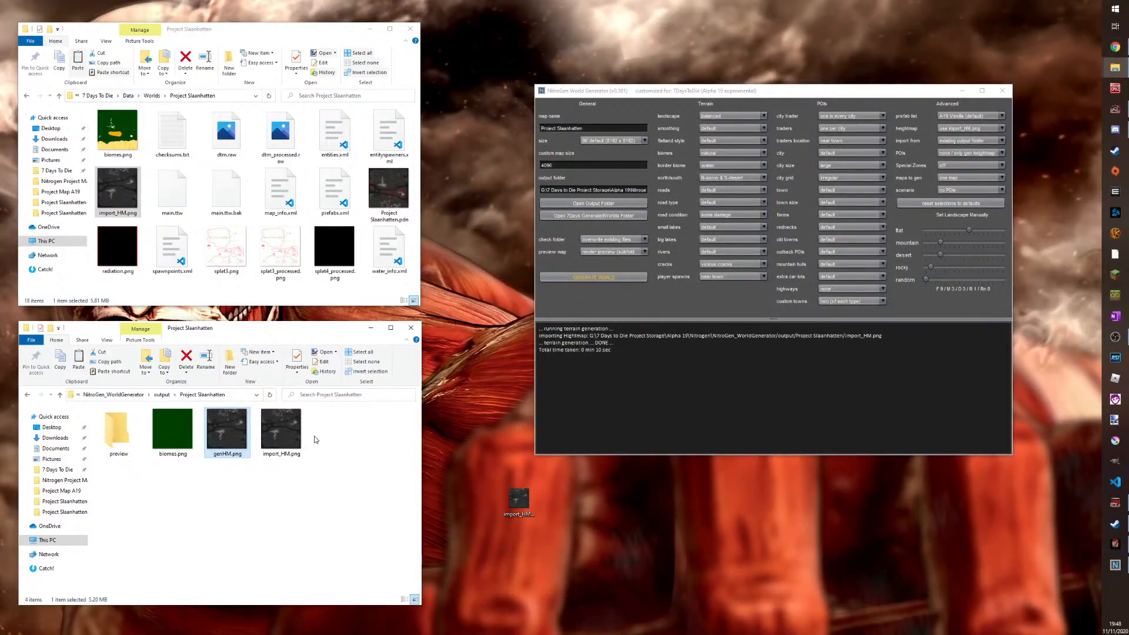
Replace import_HM.png in the output folder with the generated heightmap by deleting it and renaming genHM.png to import_HM.png
{"action": "mouse_move", "coordinate": [275, 441]}
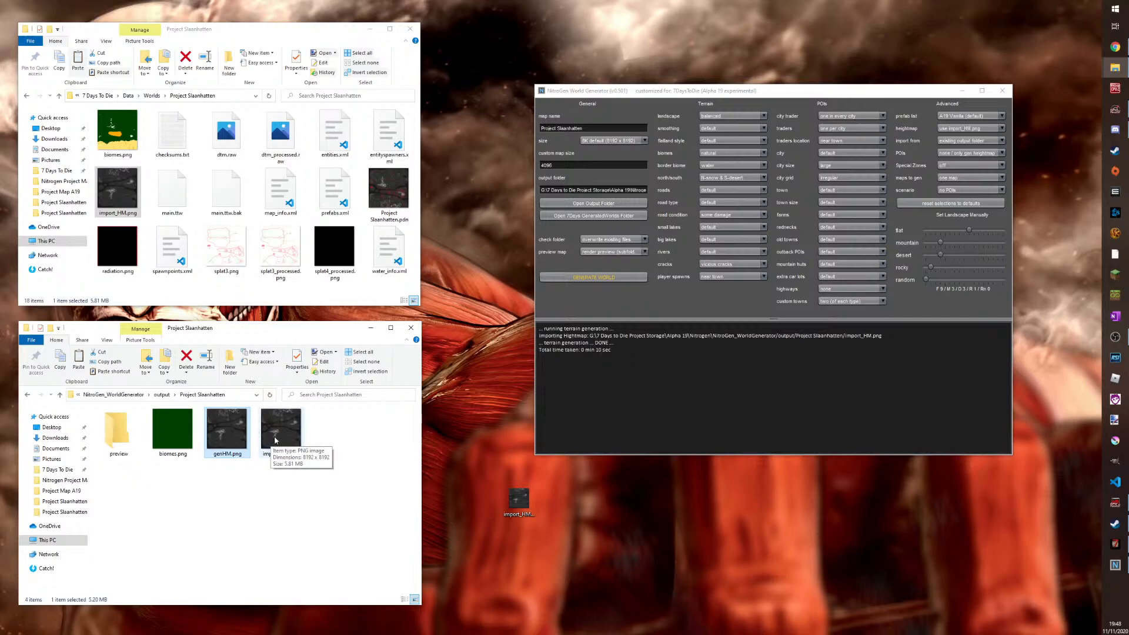
{"action": "left_click", "coordinate": [279, 458]}
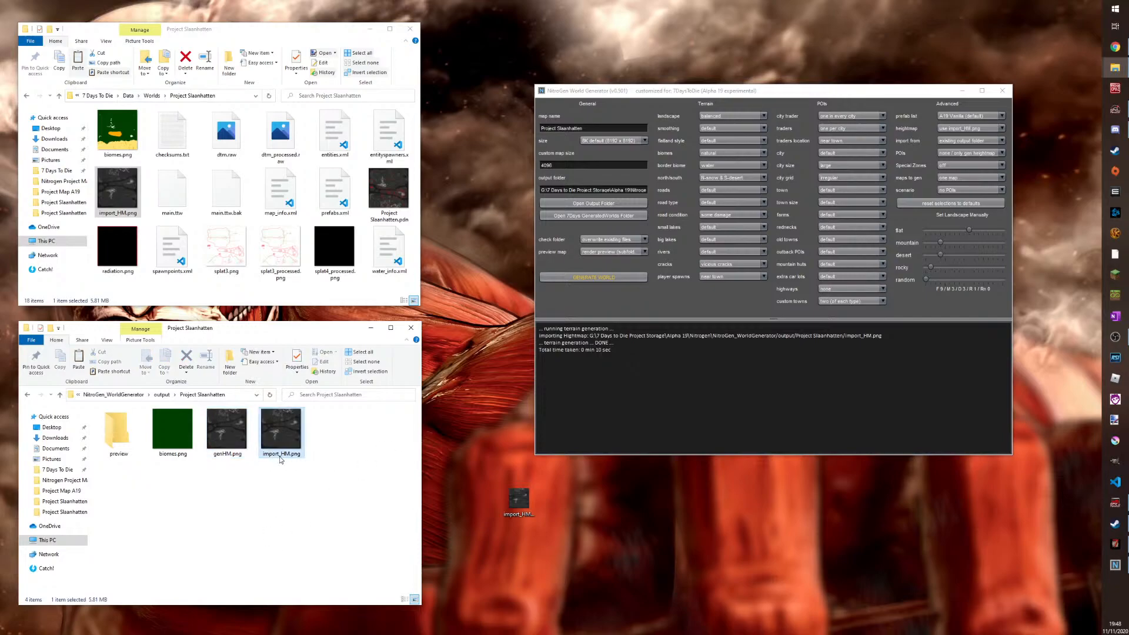
{"action": "left_click", "coordinate": [281, 457]}
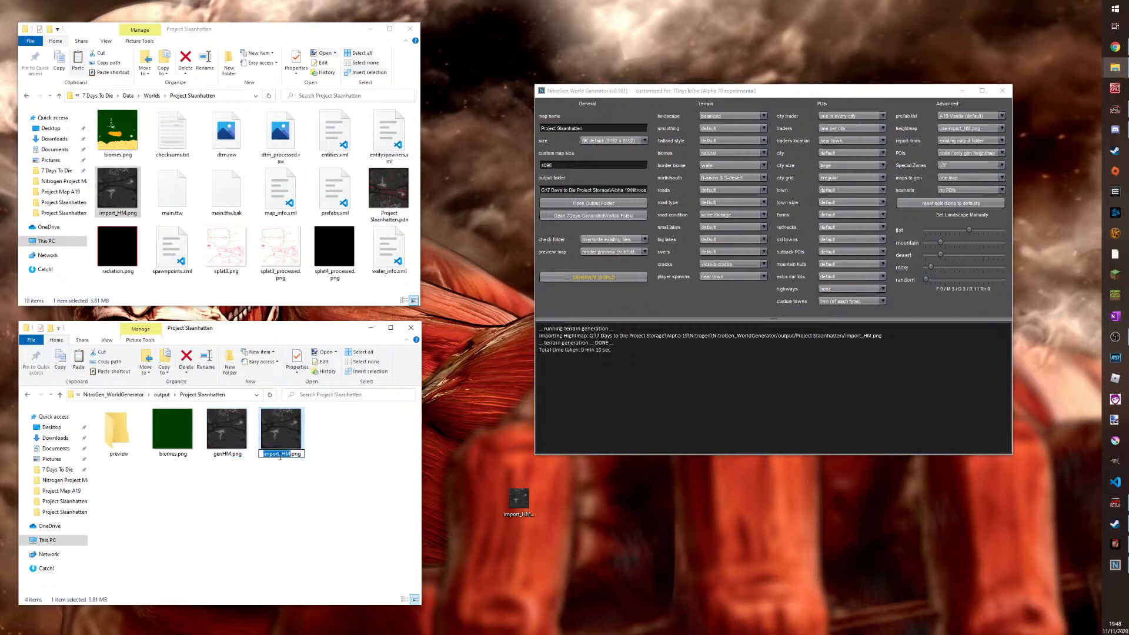
{"action": "left_click", "coordinate": [229, 456]}
{"action": "mouse_move", "coordinate": [281, 438]}
{"action": "left_mouse_down"}
{"action": "mouse_move", "coordinate": [480, 465]}
{"action": "mouse_move", "coordinate": [279, 450]}
{"action": "left_mouse_up"}
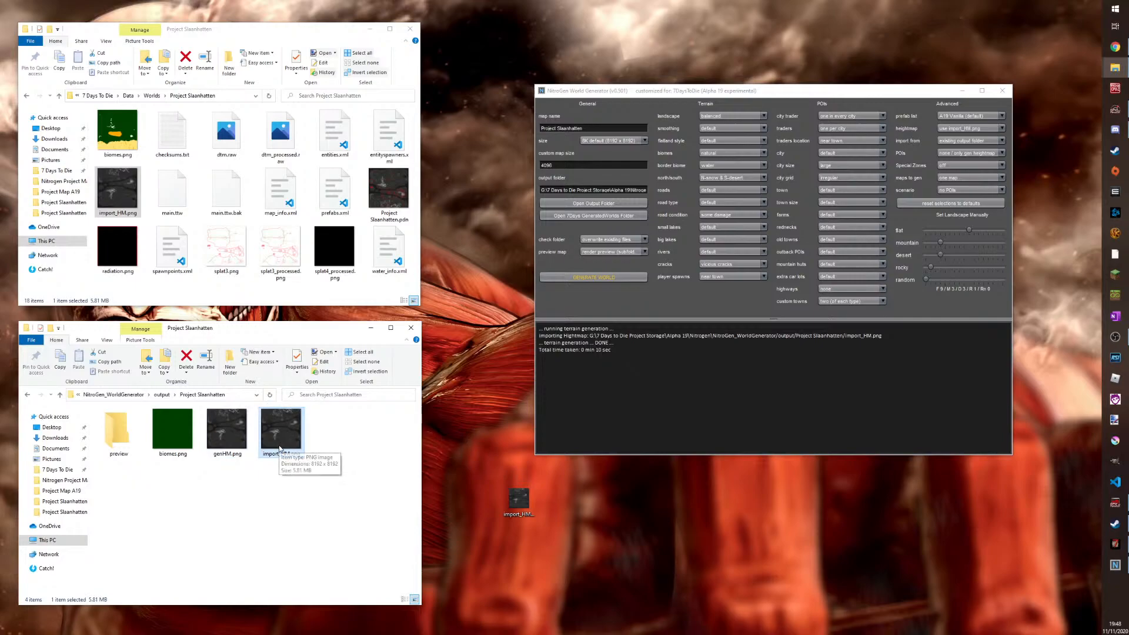
{"action": "key", "text": "Delete"}
{"action": "left_click", "coordinate": [230, 454]}
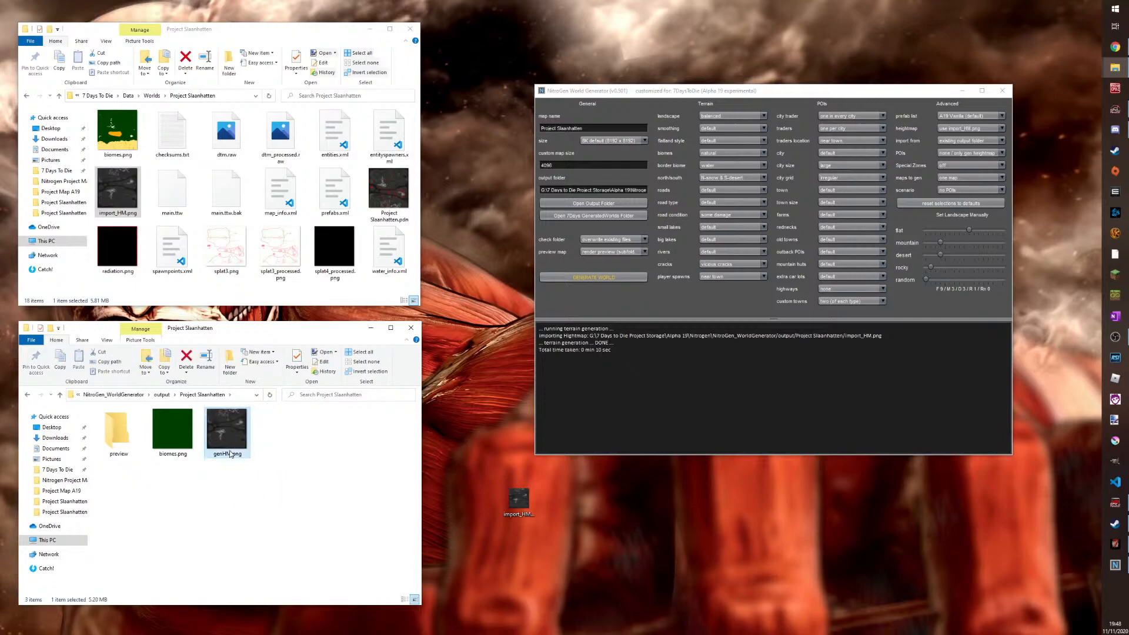
{"action": "left_click", "coordinate": [230, 454]}
{"action": "key", "text": "ctrl+v"}
Delete the preview folder and biomes.png from the output folder, and generate the world again from import_HM.png
{"action": "left_click", "coordinate": [278, 499]}
{"action": "left_click_drag", "start_coordinate": [171, 494], "coordinate": [114, 430]}
{"action": "key", "text": "Delete"}
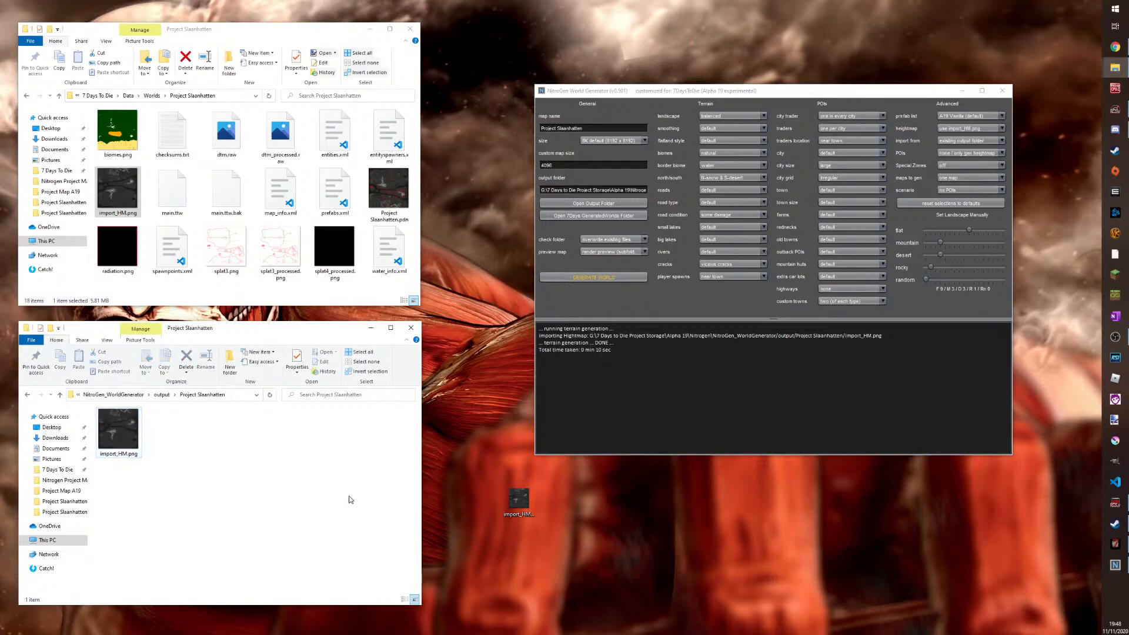
{"action": "left_click", "coordinate": [602, 276]}
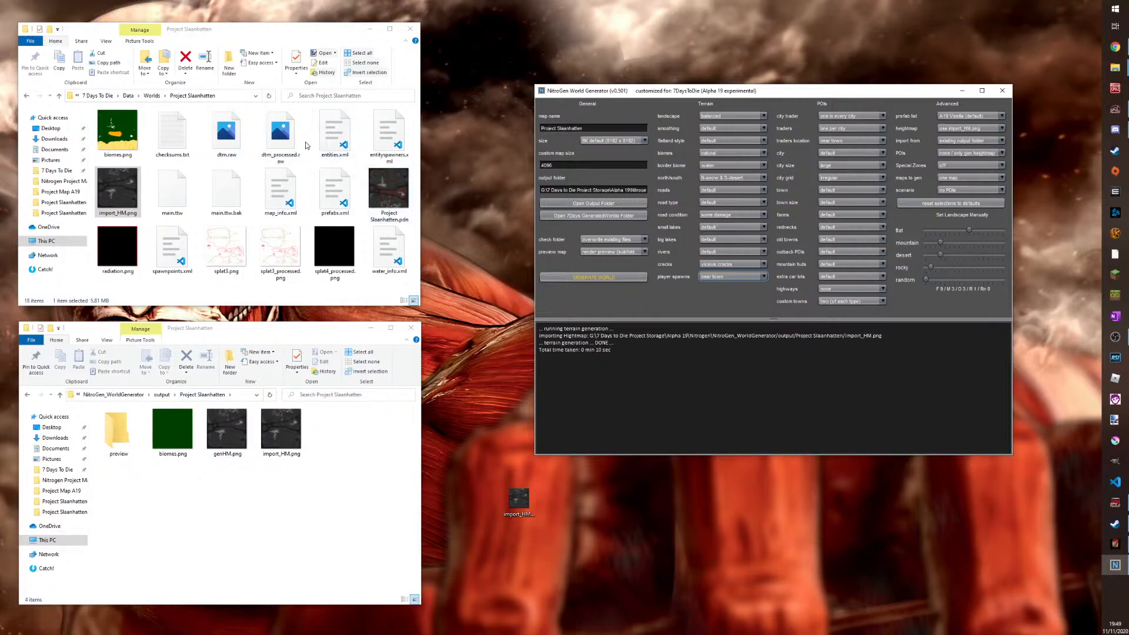
Create a new folder on the desktop and place it beside the upper Explorer window
{"action": "right_click", "coordinate": [497, 43]}
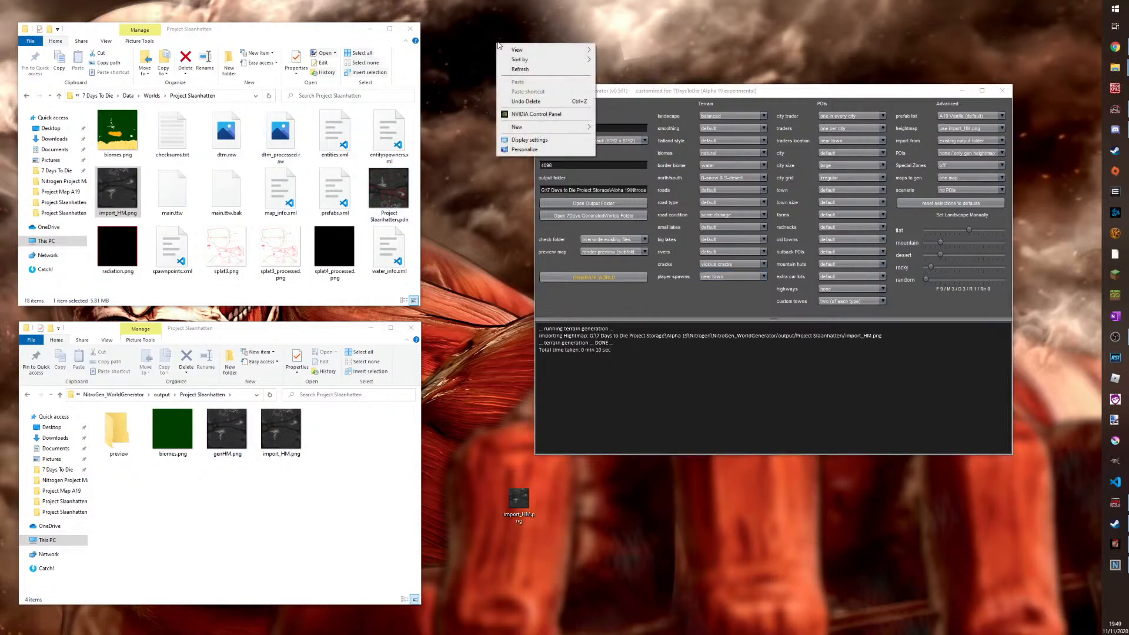
{"action": "mouse_move", "coordinate": [523, 130]}
{"action": "left_click", "coordinate": [612, 129]}
{"action": "left_click_drag", "start_coordinate": [520, 59], "coordinate": [452, 57]}
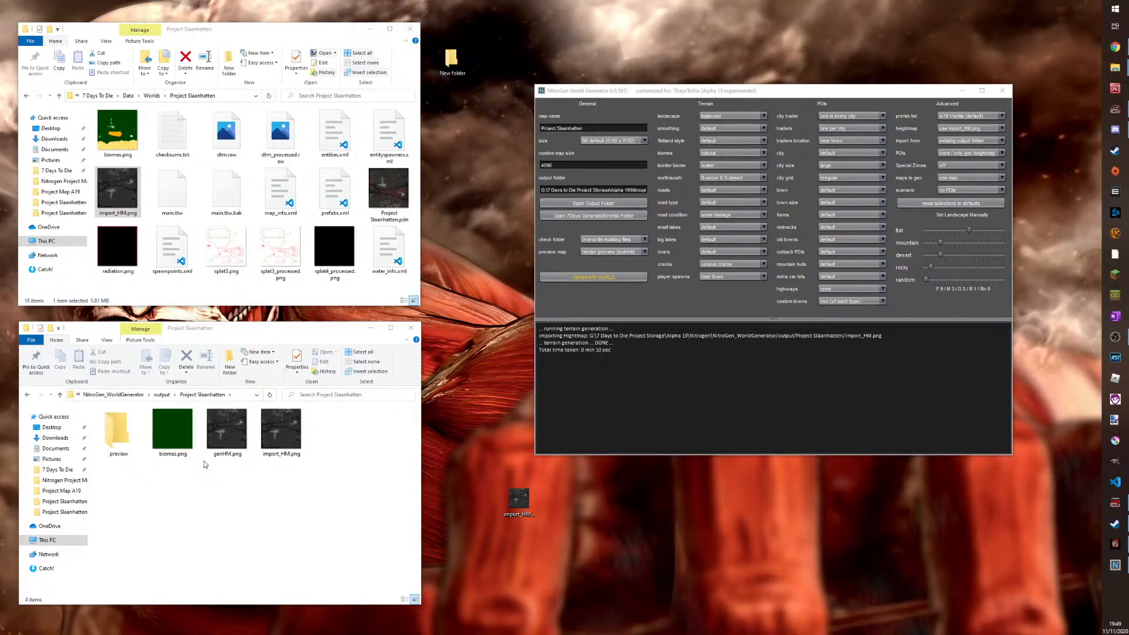
Close the NitroGen World Generator
{"action": "left_click", "coordinate": [241, 509]}
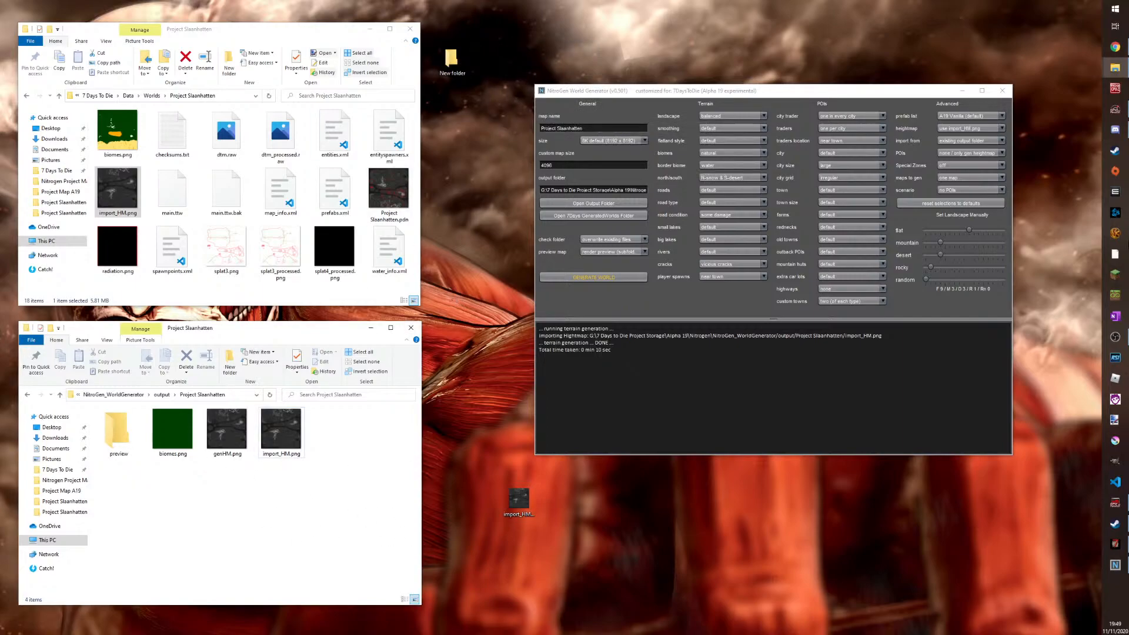
{"action": "left_click", "coordinate": [962, 91]}
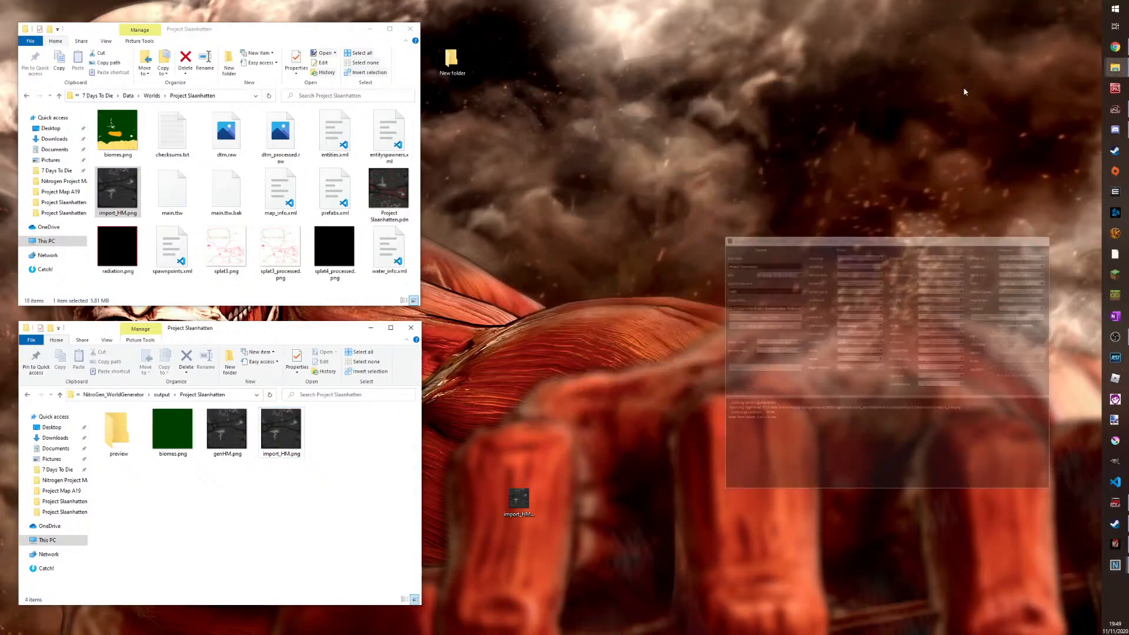
{"action": "left_click", "coordinate": [1116, 565]}
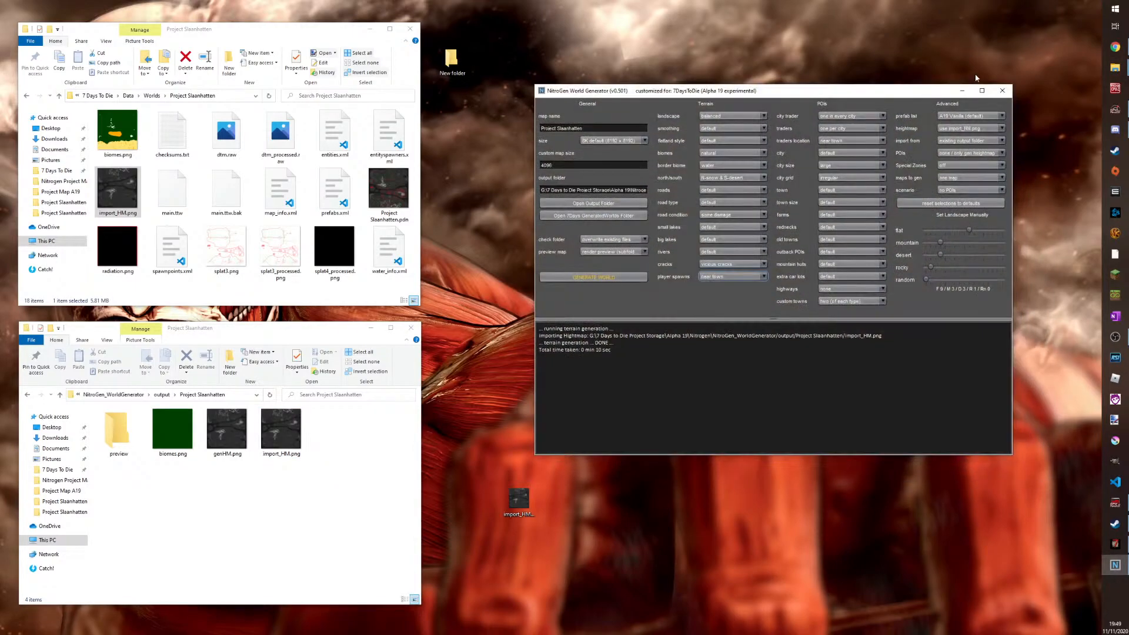
{"action": "left_click", "coordinate": [1000, 91]}
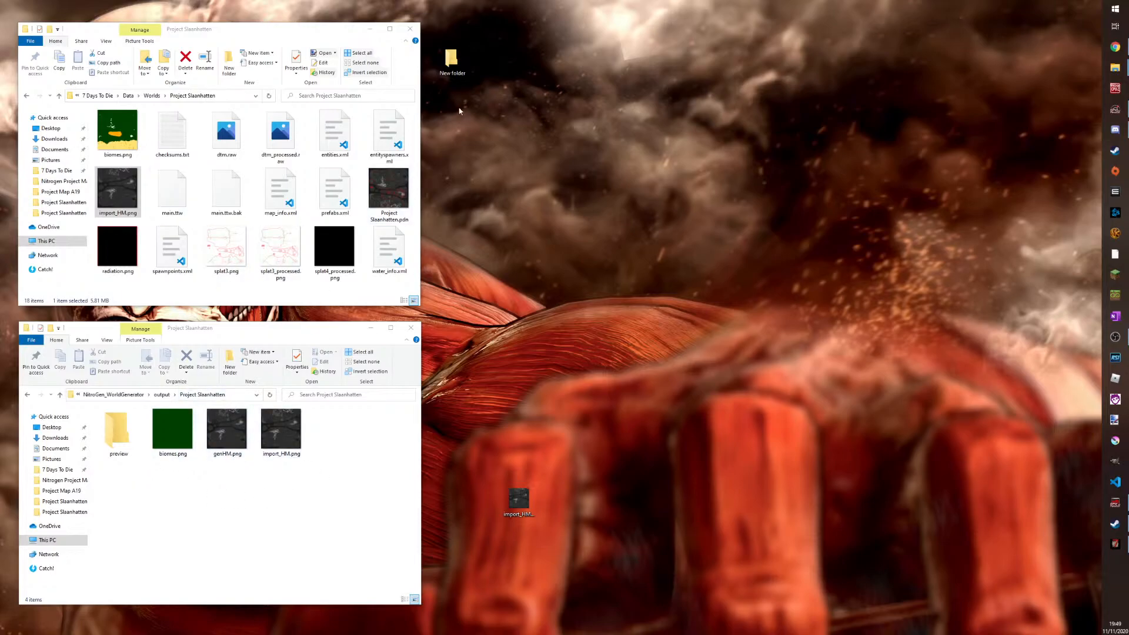
Open the new desktop folder and copy dtm.raw from the game's world folder into it
{"action": "double_click", "coordinate": [451, 60]}
{"action": "left_click_drag", "start_coordinate": [313, 56], "coordinate": [715, 46]}
{"action": "left_click_drag", "start_coordinate": [226, 133], "coordinate": [706, 209]}
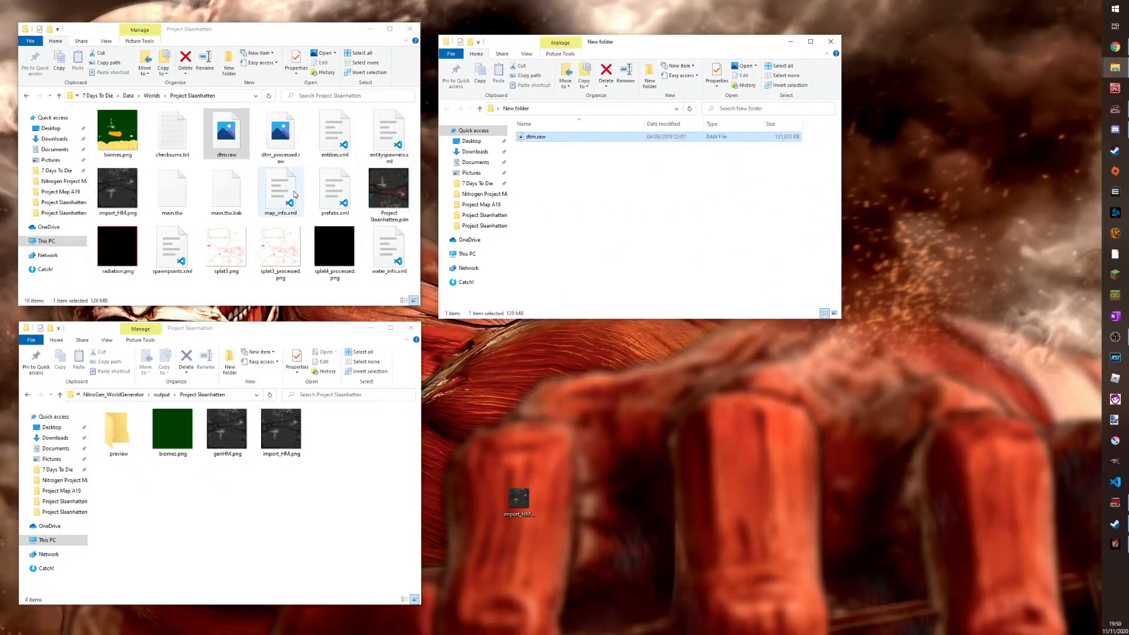
Delete dtm.raw and dtm_processed.raw from the game's Project Slaanhatten world folder
{"action": "left_click", "coordinate": [215, 136]}
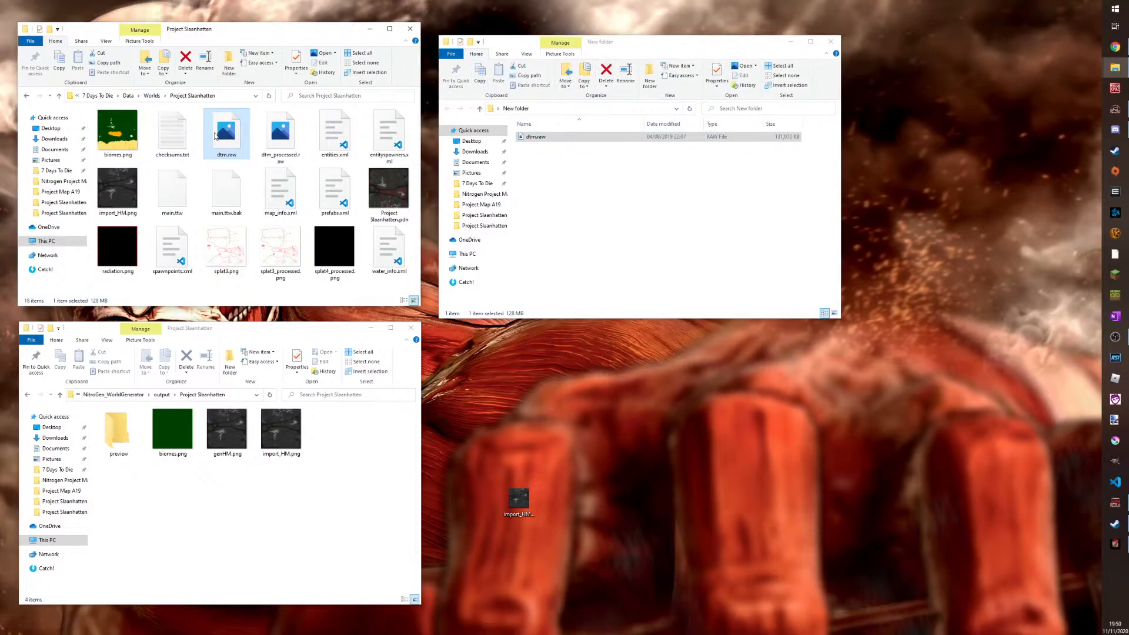
{"action": "key", "text": "Delete"}
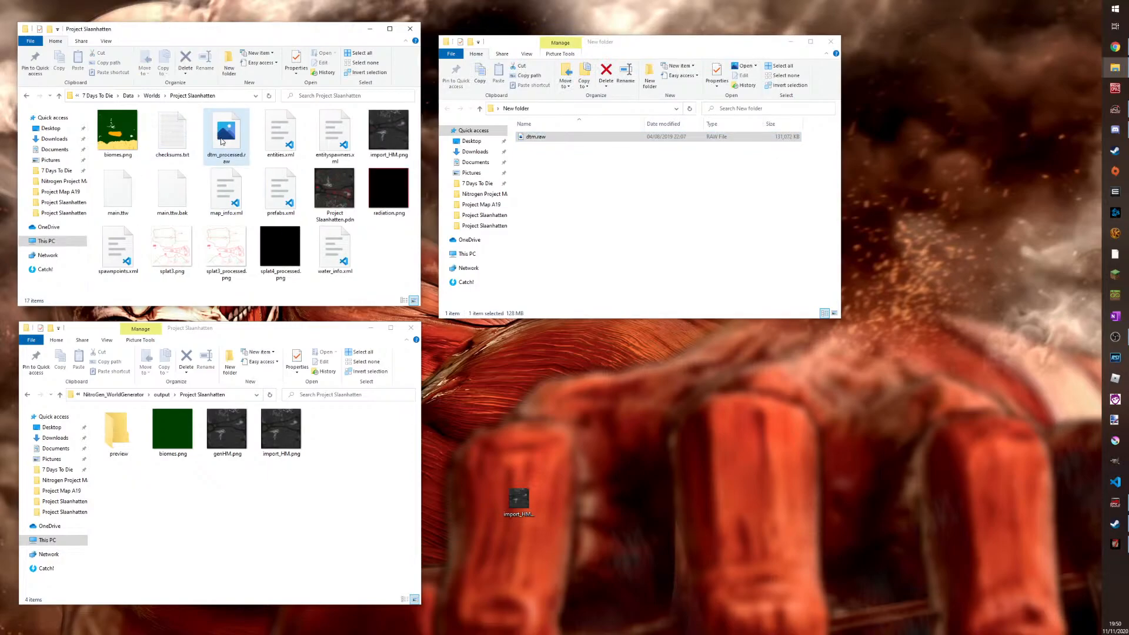
{"action": "left_click", "coordinate": [224, 141]}
{"action": "key", "text": "Delete"}
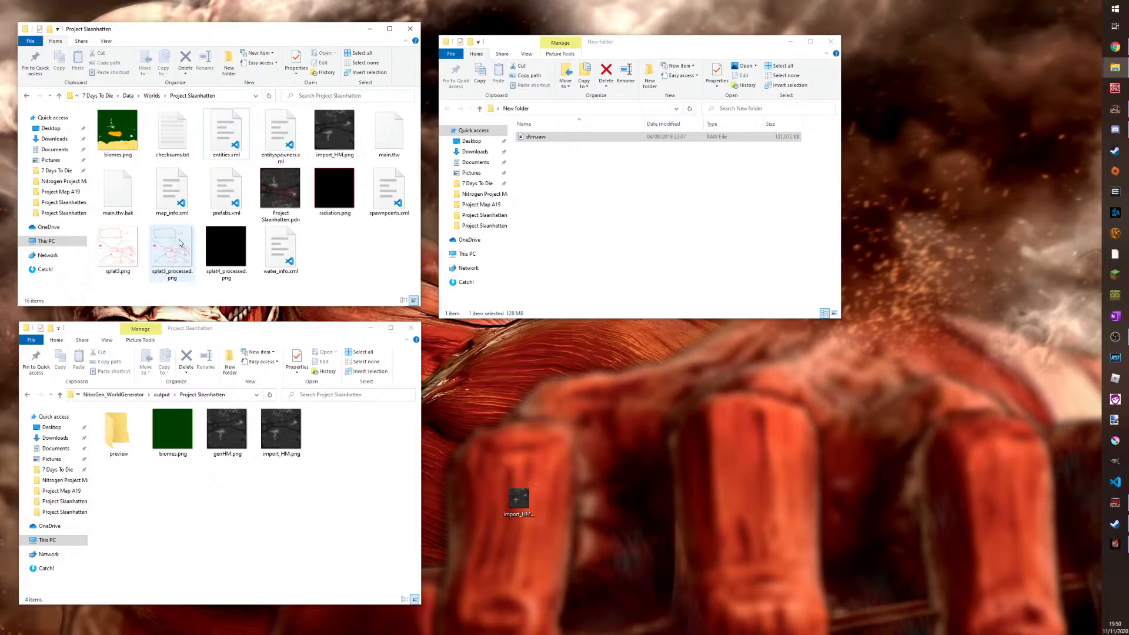
Copy import_HM.png from the game's world folder into the new desktop folder
{"action": "mouse_move", "coordinate": [180, 242]}
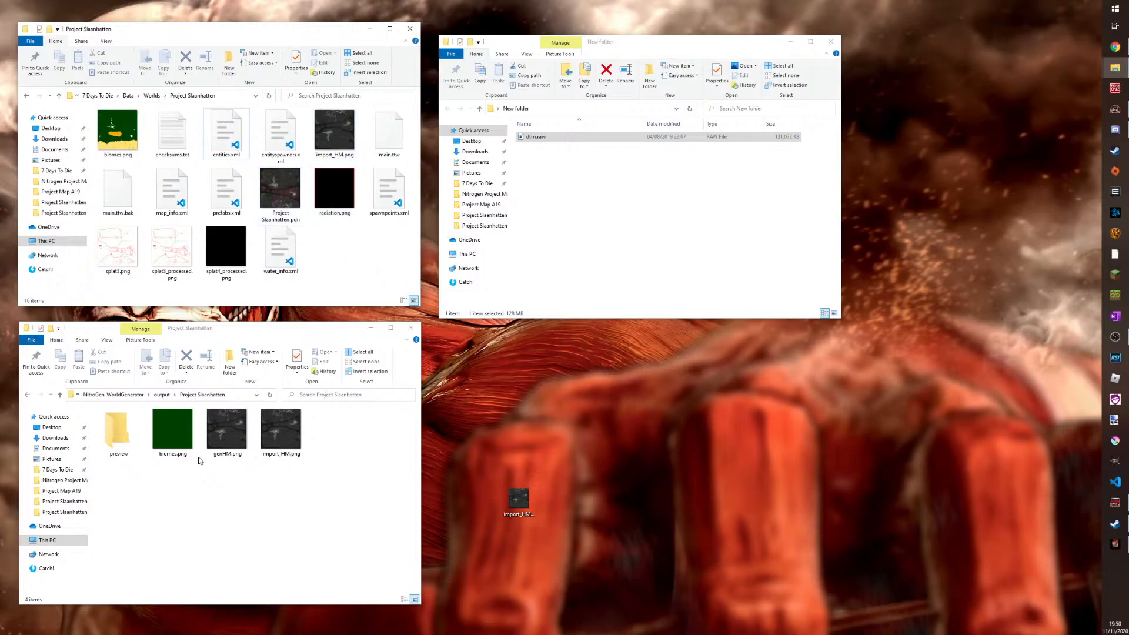
{"action": "left_click_drag", "start_coordinate": [331, 129], "coordinate": [619, 235]}
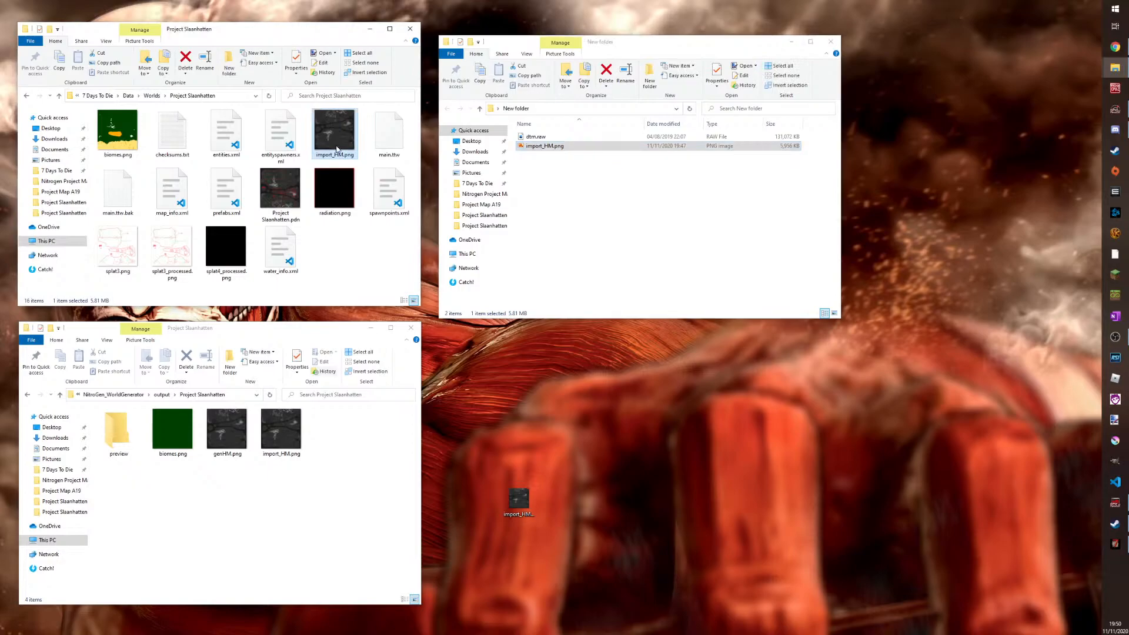
Move genHM.png and import_HM.png from NitroGen's output folder into the game's Project Slaanhatten world folder, and delete both files there
{"action": "left_click_drag", "start_coordinate": [310, 492], "coordinate": [322, 269]}
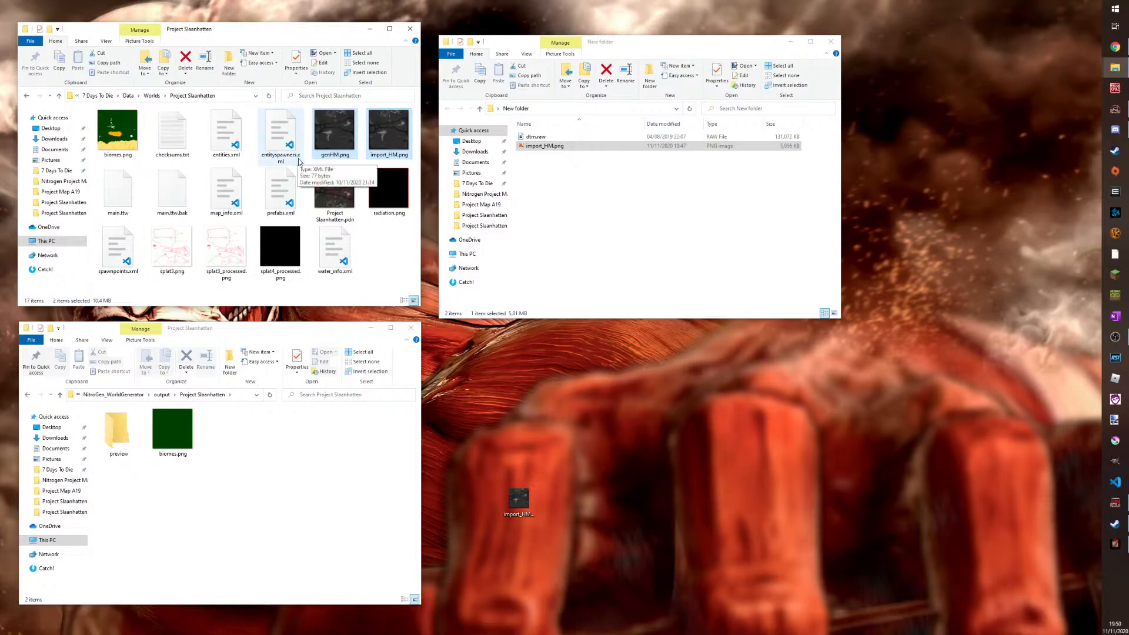
{"action": "key", "text": "Delete"}
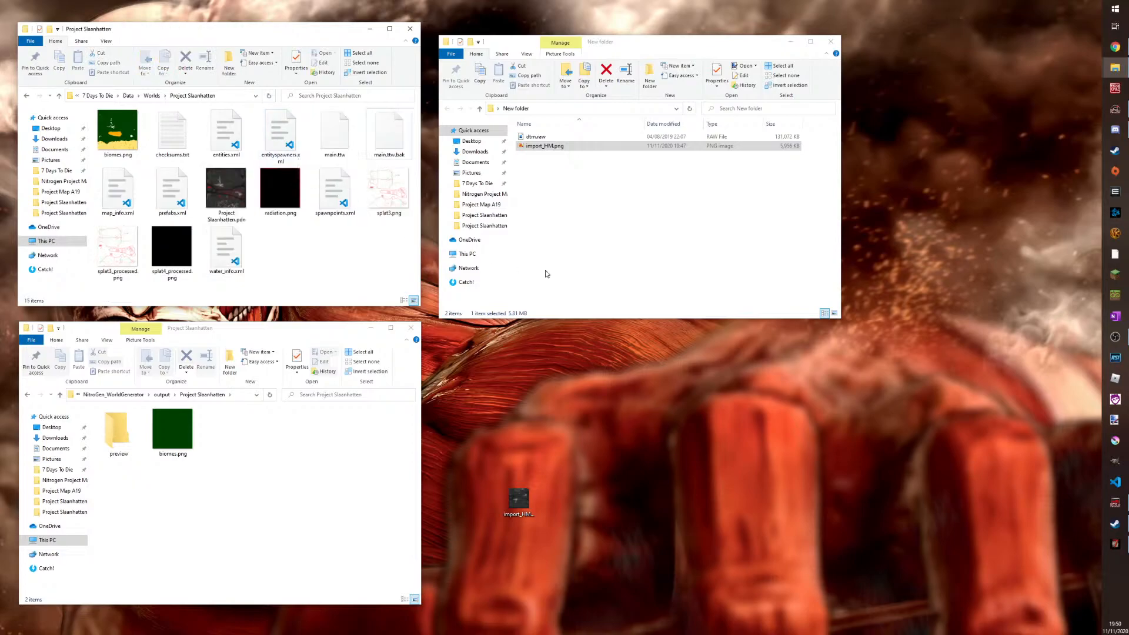
Close the game's world folder, the NitroGen output folder and the desktop backup folder
{"action": "left_click", "coordinate": [415, 30]}
{"action": "left_click", "coordinate": [415, 30]}
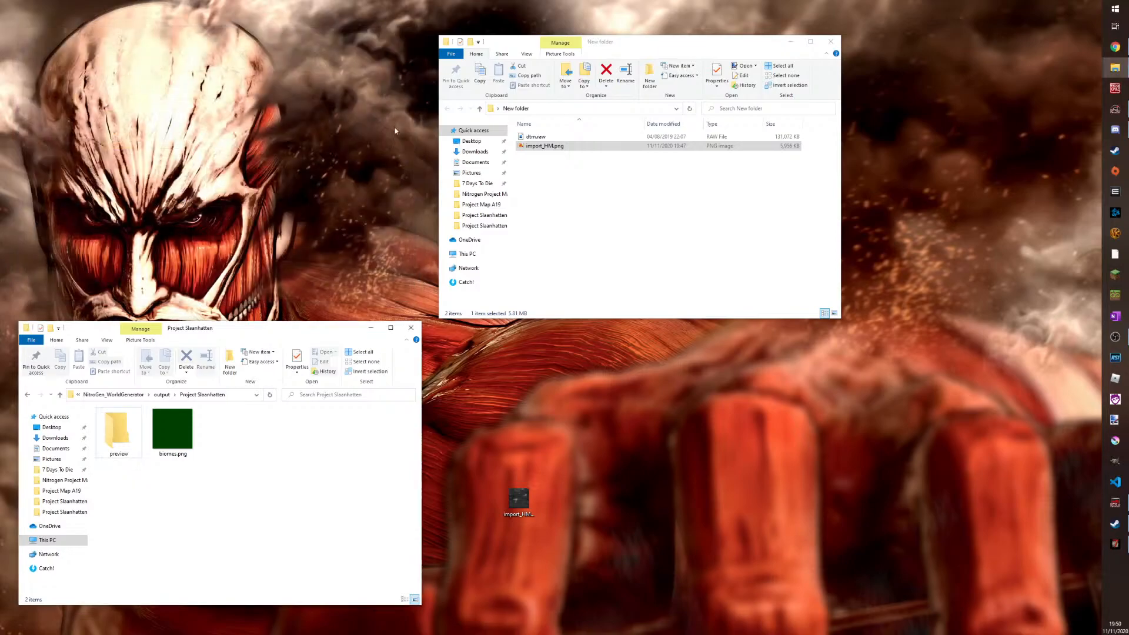
{"action": "left_click", "coordinate": [411, 328]}
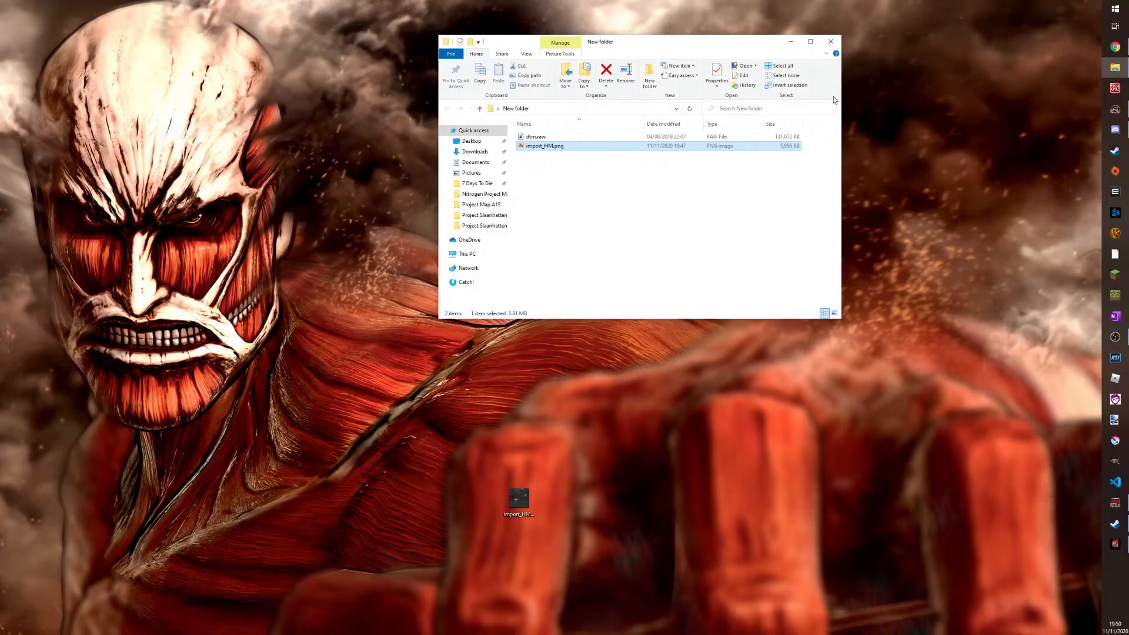
{"action": "left_click", "coordinate": [836, 39]}
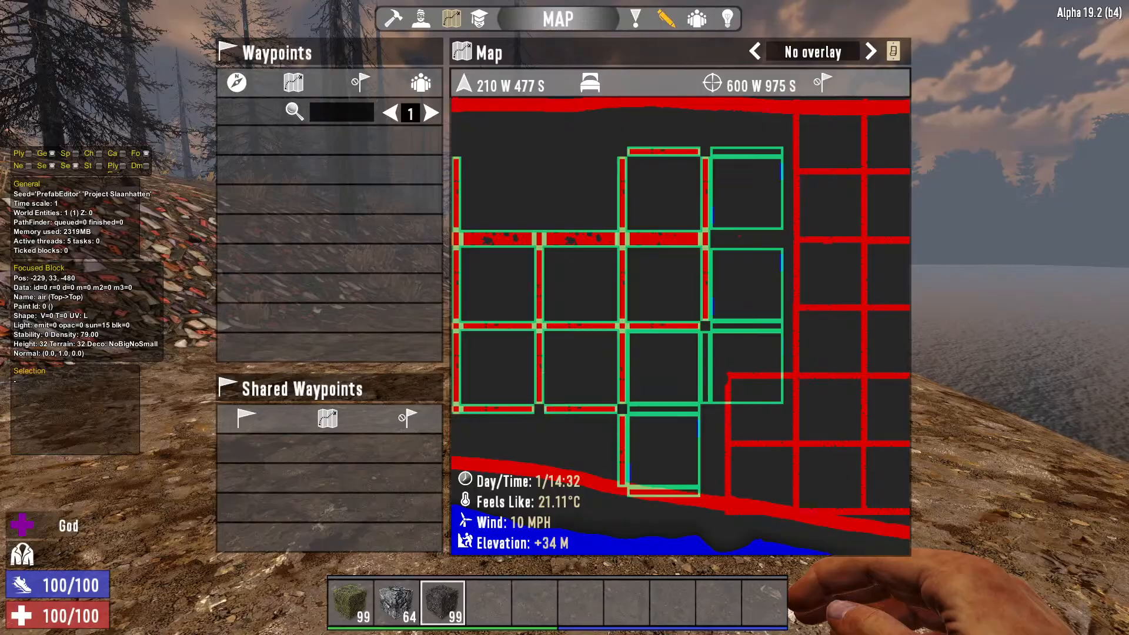
In 7 Days To Die, fly up over the terrain and examine the zoomed-out map around the player and the city grid
{"action": "key", "text": "m"}
{"action": "key", "text": "w"}
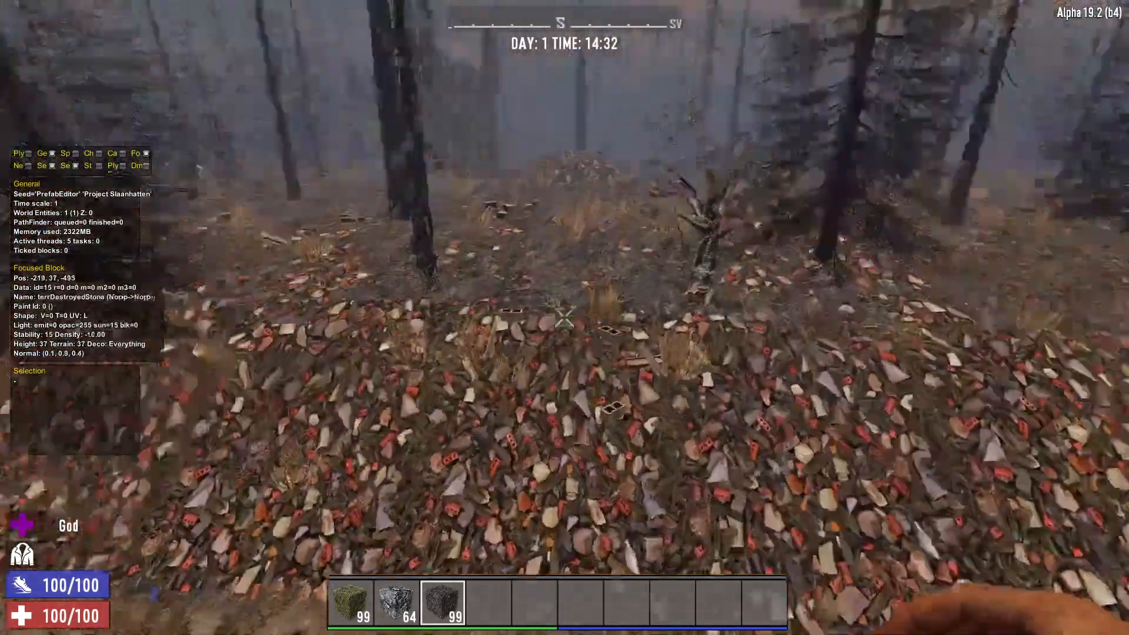
{"action": "key", "text": "space"}
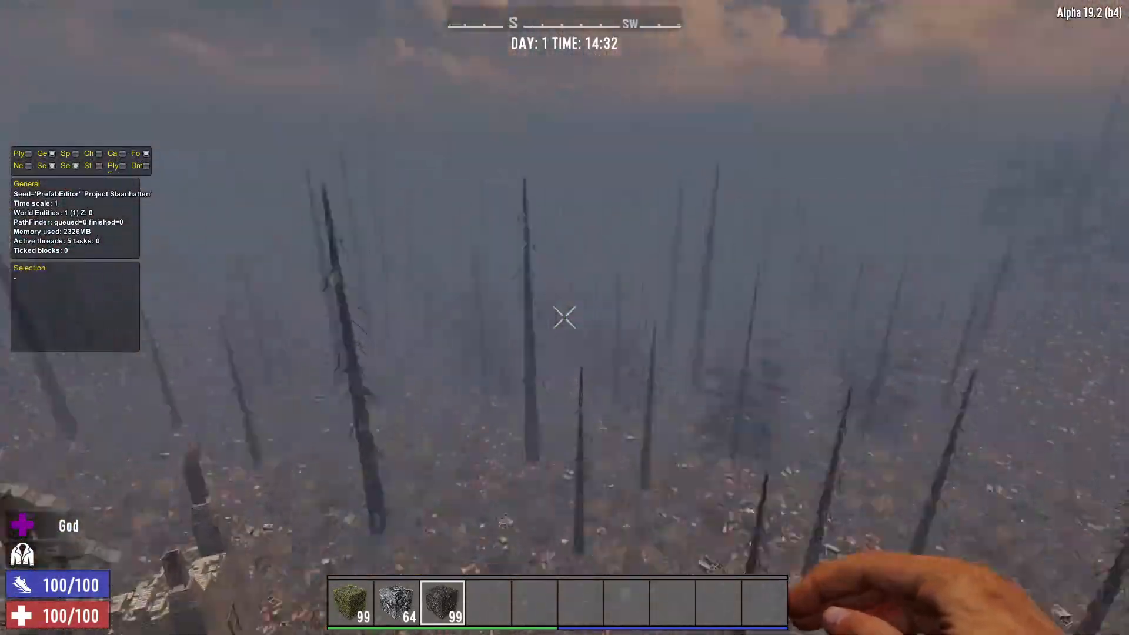
{"action": "key", "text": "m"}
{"action": "scroll", "coordinate": [685, 330], "scroll_direction": "down", "scroll_amount": 3}
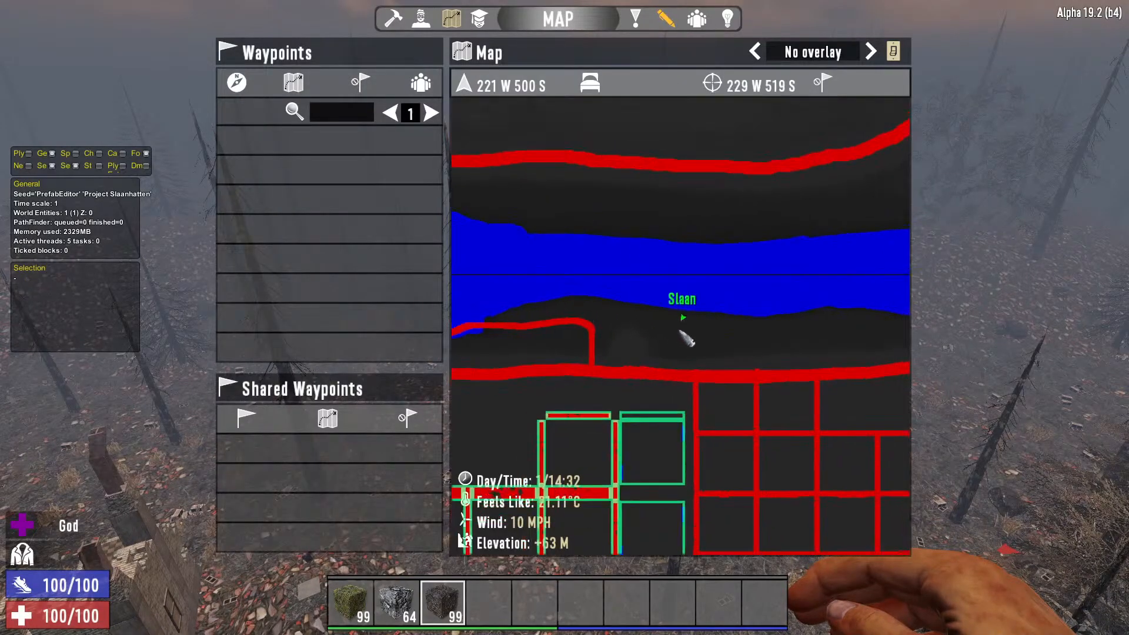
{"action": "left_click_drag", "start_coordinate": [673, 393], "coordinate": [713, 327]}
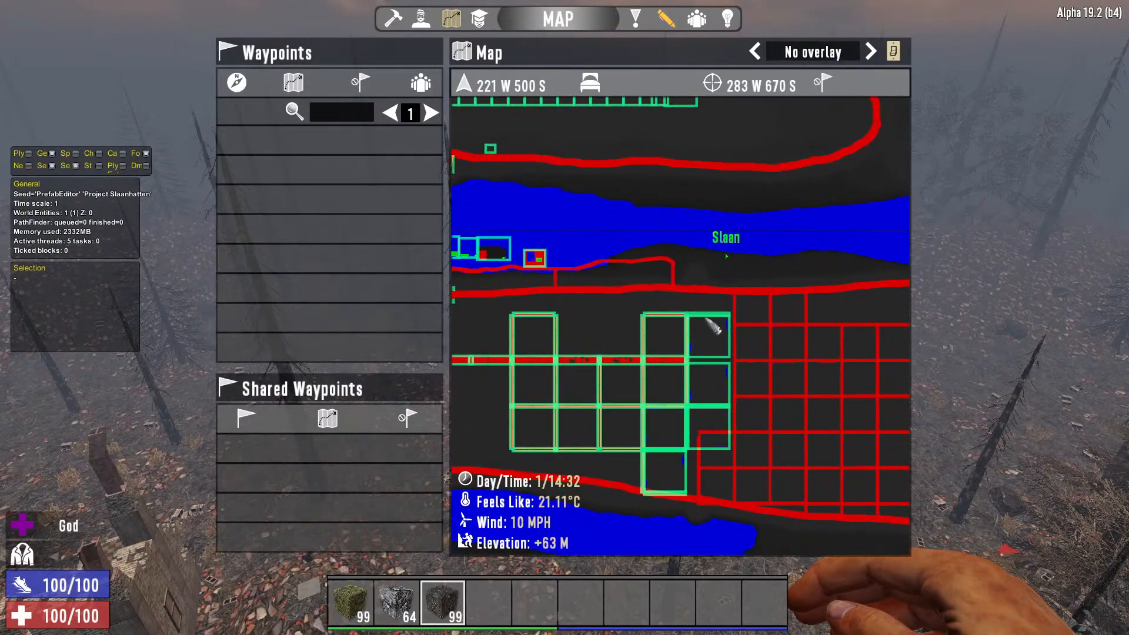
Leave the current world, try to load Project Slaanhatten in the World Editor, and dismiss the console
{"action": "key", "text": "Escape"}
{"action": "key", "text": "Escape"}
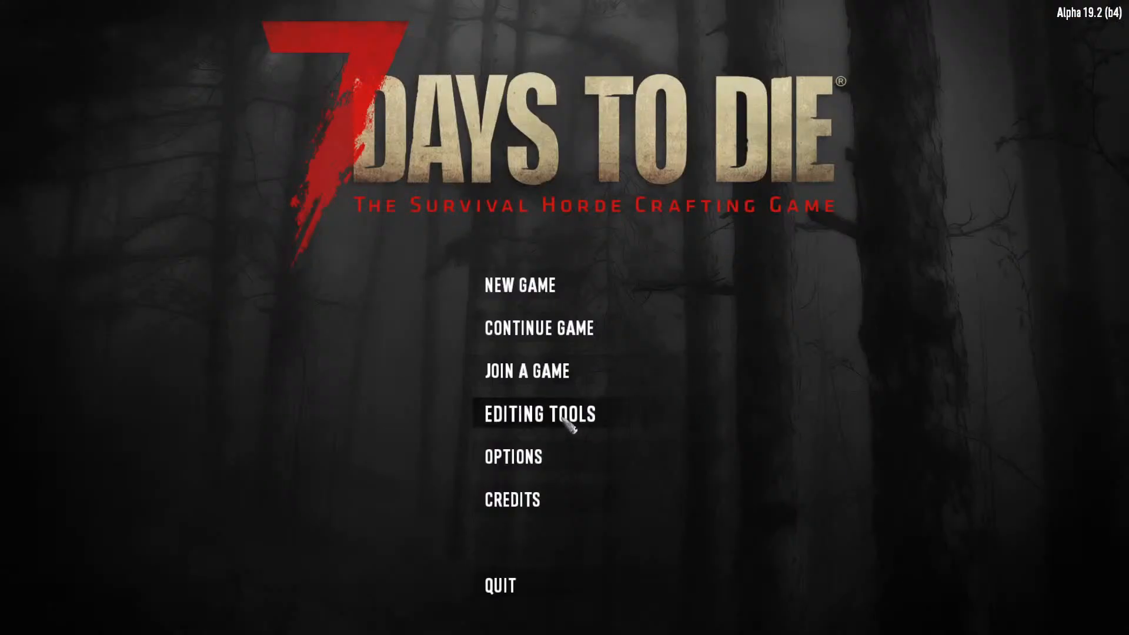
{"action": "left_click", "coordinate": [568, 422]}
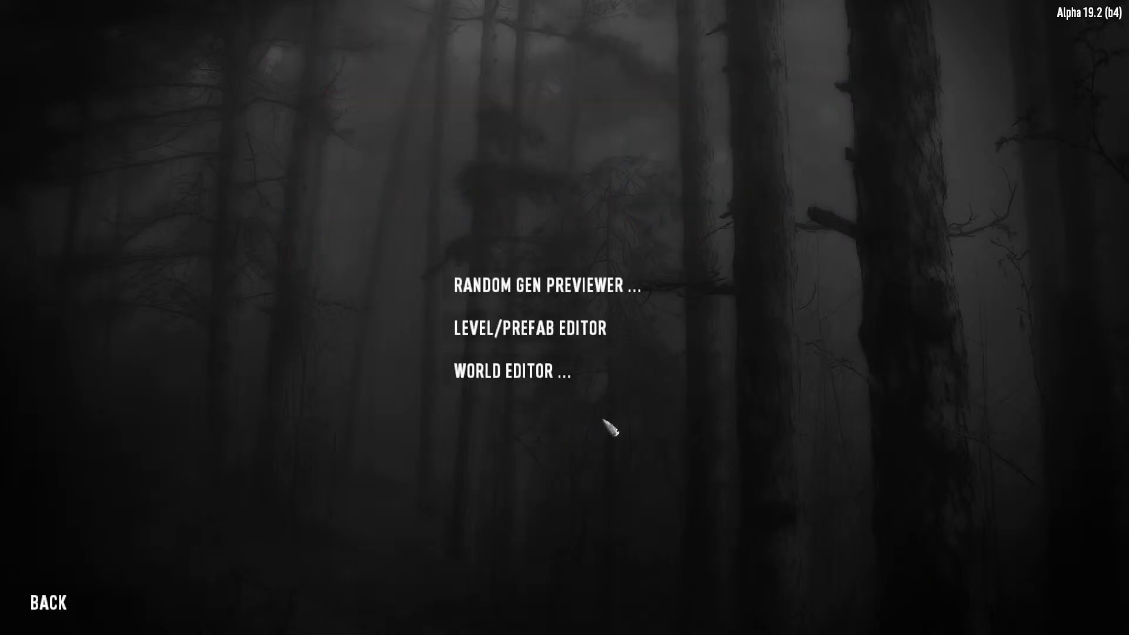
{"action": "left_click", "coordinate": [562, 383]}
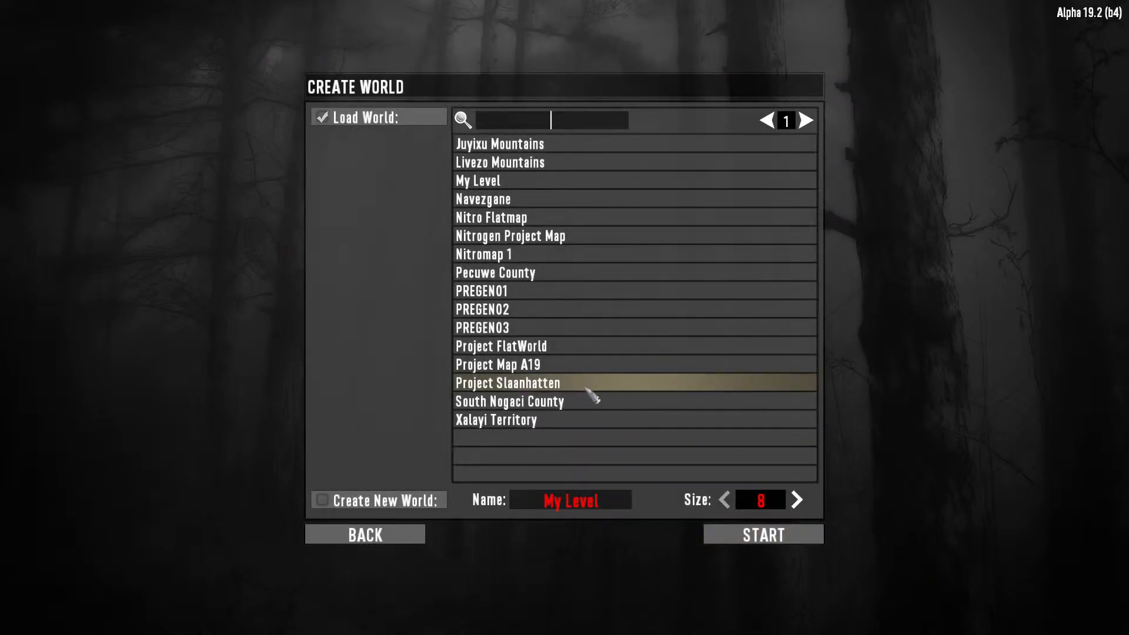
{"action": "left_click", "coordinate": [759, 536]}
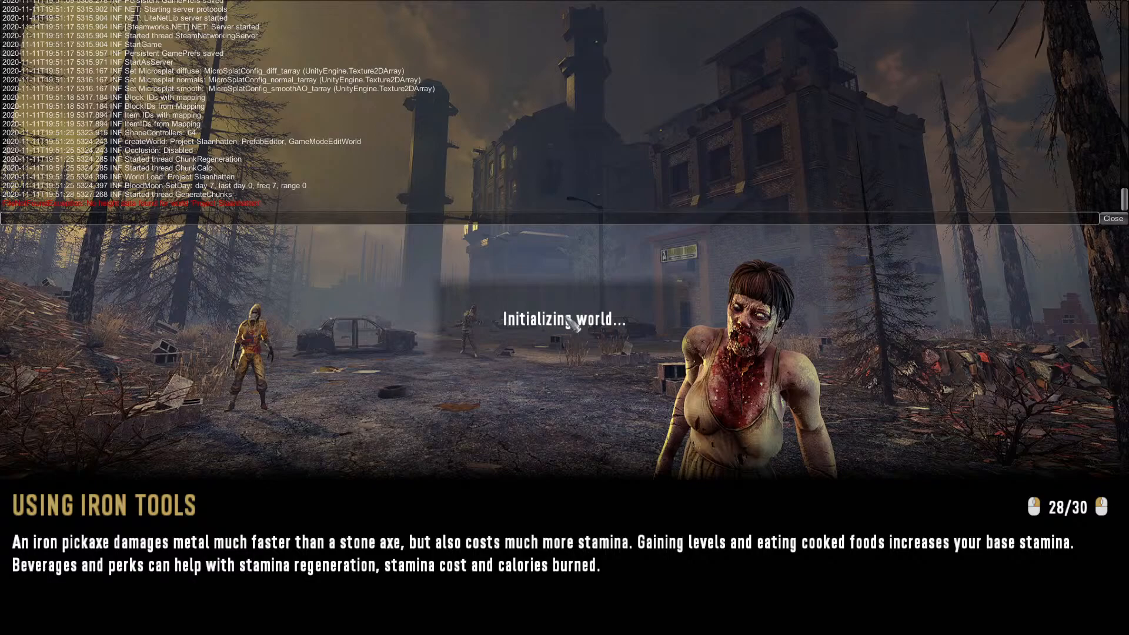
{"action": "left_click", "coordinate": [1117, 219]}
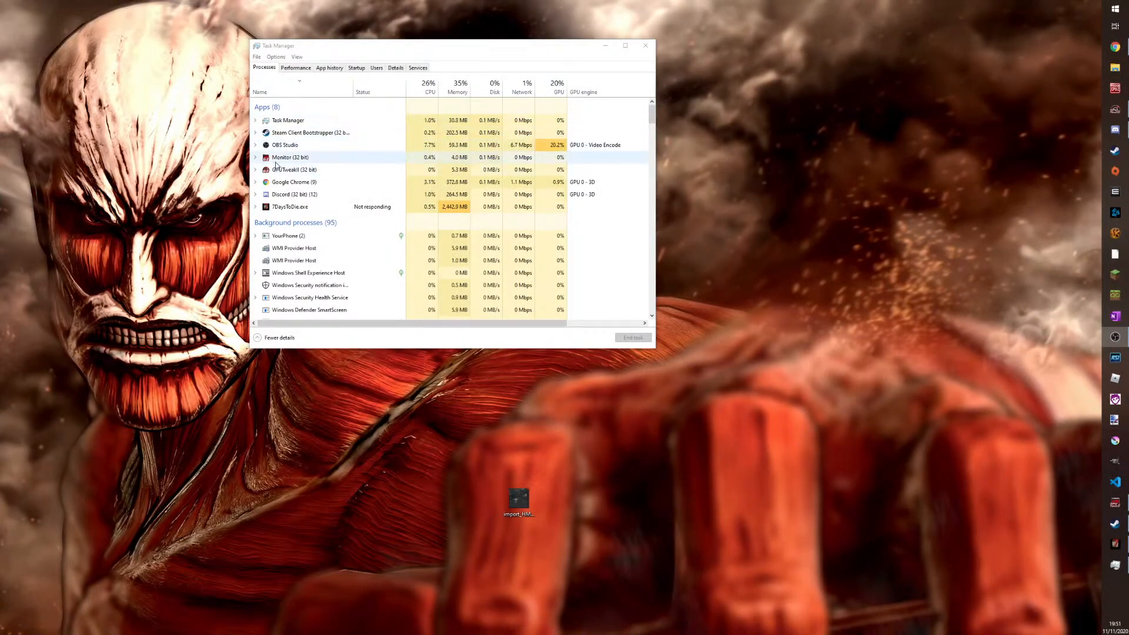
In Task Manager, end the unresponsive 7DaysToDie.exe process and close Task Manager
{"action": "right_click", "coordinate": [283, 208]}
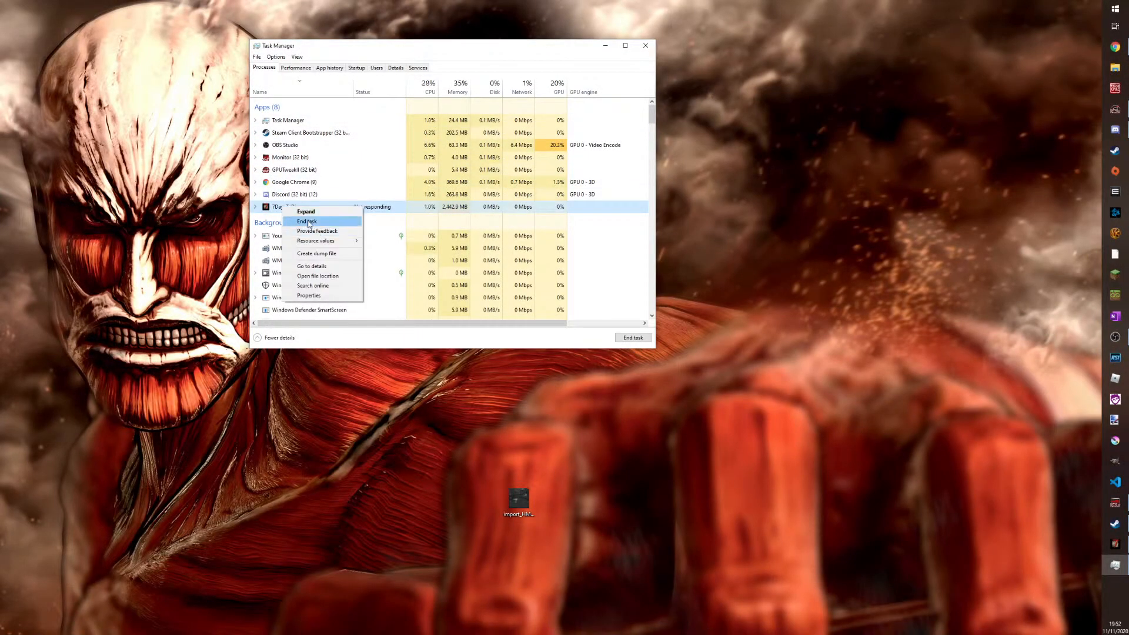
{"action": "left_click", "coordinate": [307, 221]}
{"action": "left_click", "coordinate": [644, 49]}
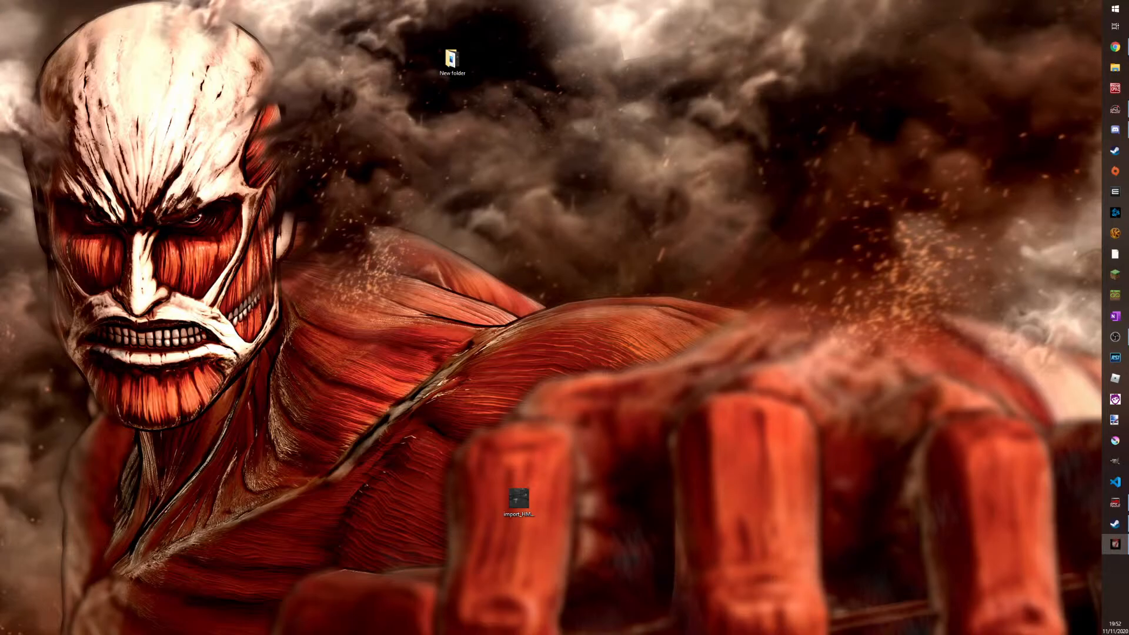
In File Explorer, open the Project Slaanhatten folder under the 7 Days To Die Data\Worlds folder
{"action": "key", "text": "alt+Tab"}
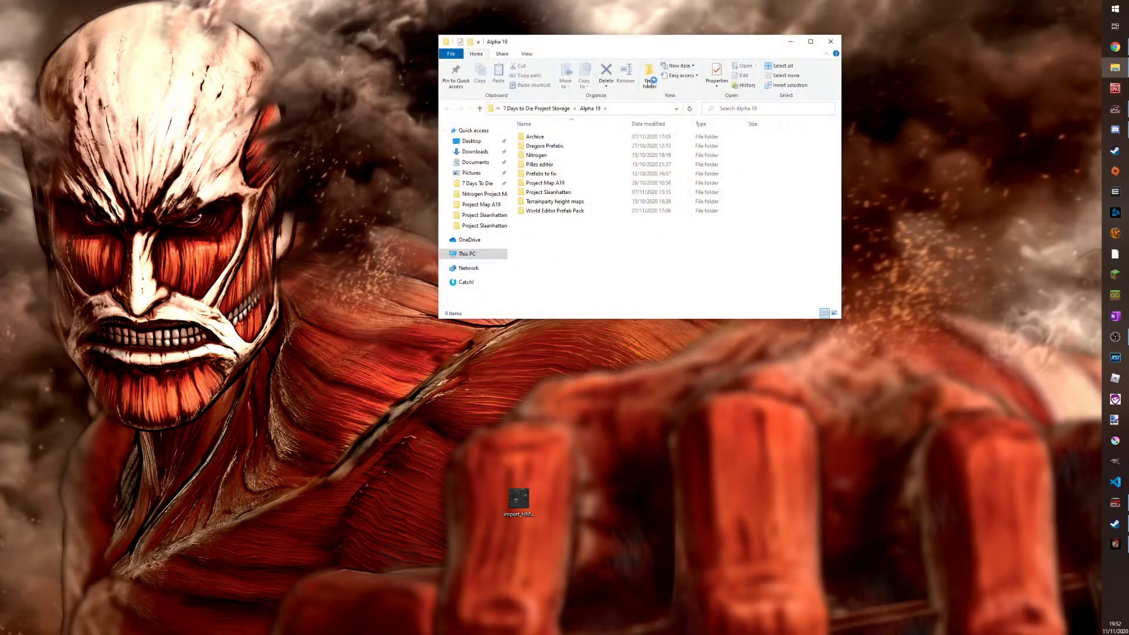
{"action": "left_click", "coordinate": [474, 184]}
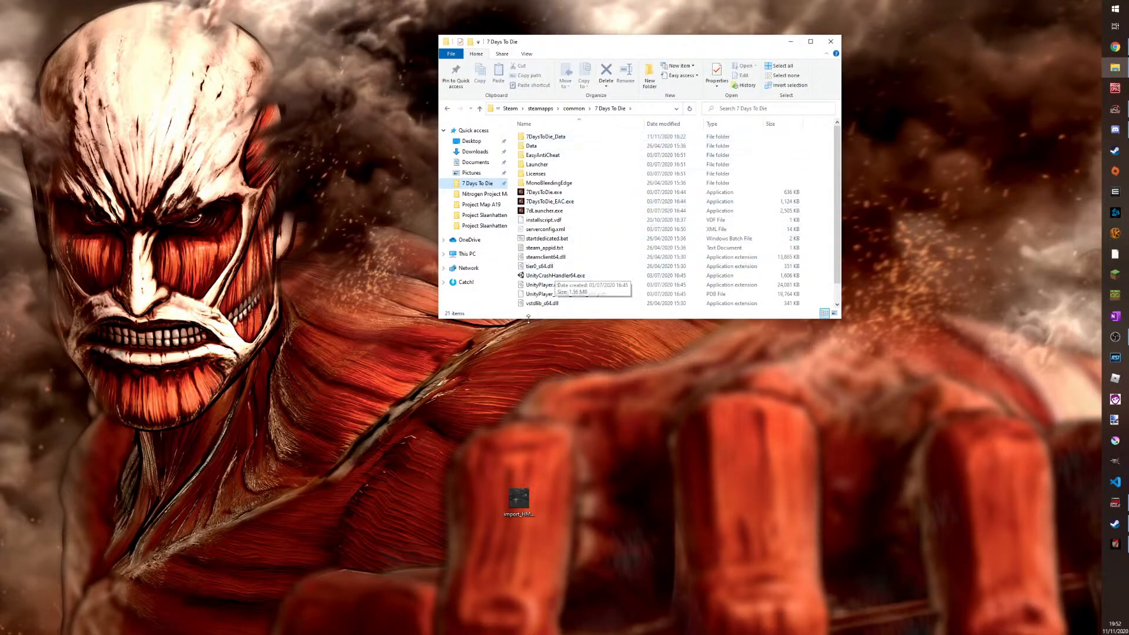
{"action": "double_click", "coordinate": [532, 146]}
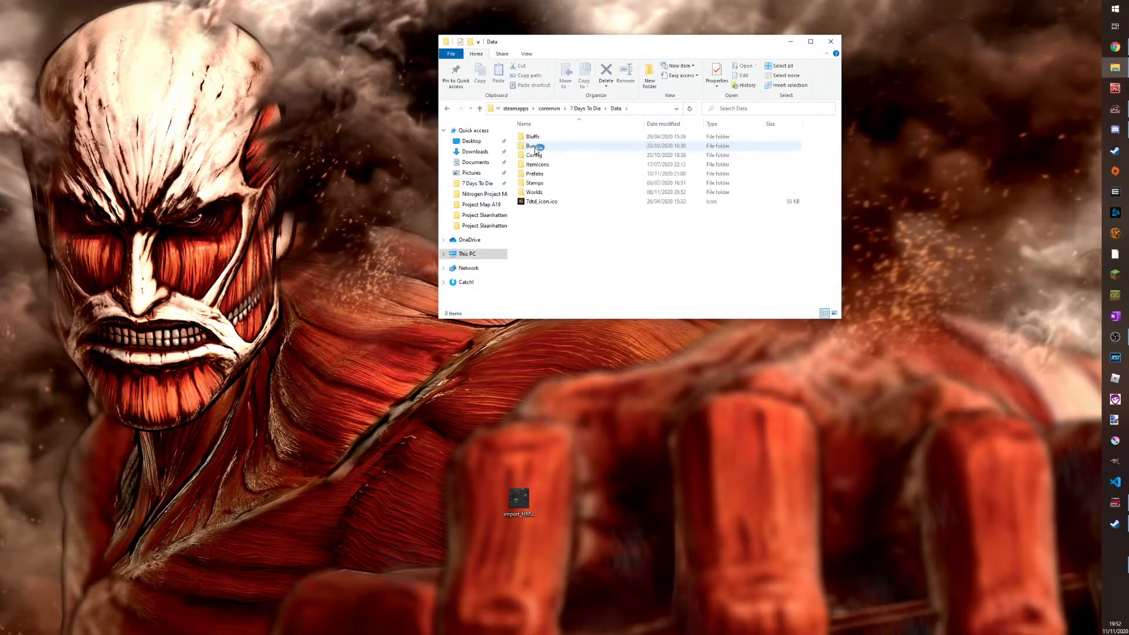
{"action": "double_click", "coordinate": [533, 194]}
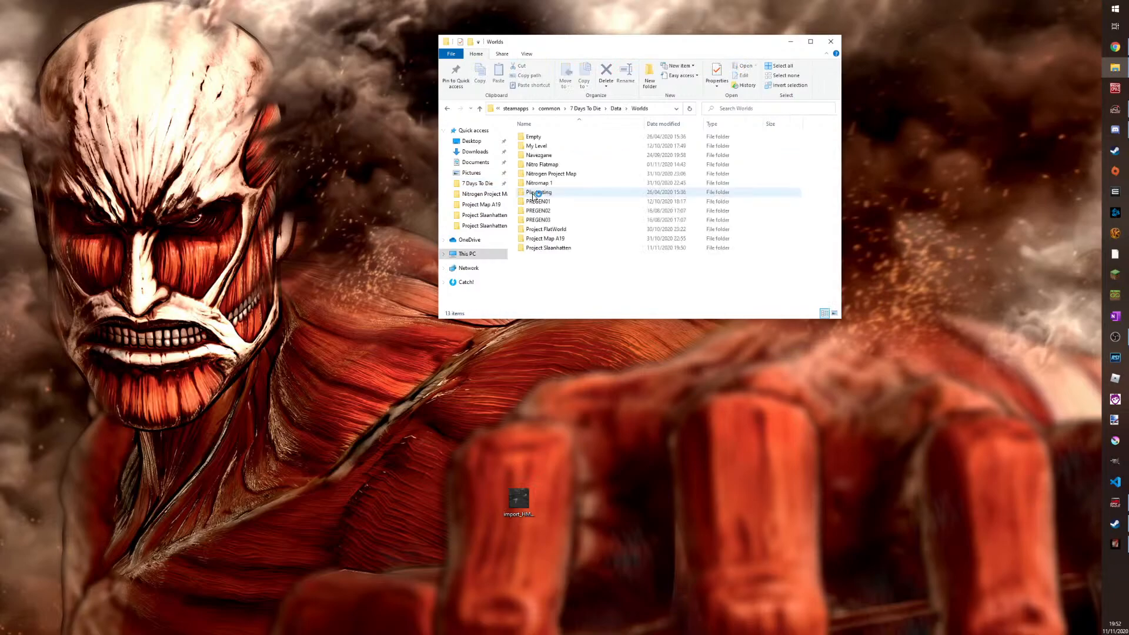
{"action": "double_click", "coordinate": [533, 250]}
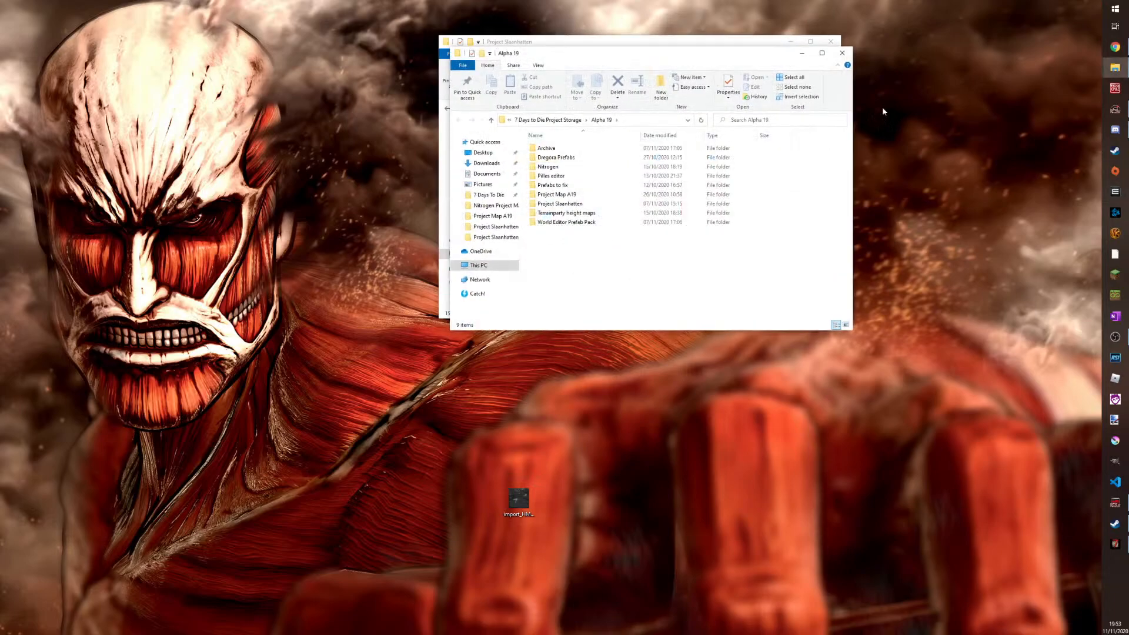
In a second File Explorer window, check NitroGen_WorldGenerator's output\Project Slaanhatten folder and go back up to the output folder
{"action": "left_click", "coordinate": [556, 169]}
{"action": "double_click", "coordinate": [556, 169]}
{"action": "double_click", "coordinate": [552, 149]}
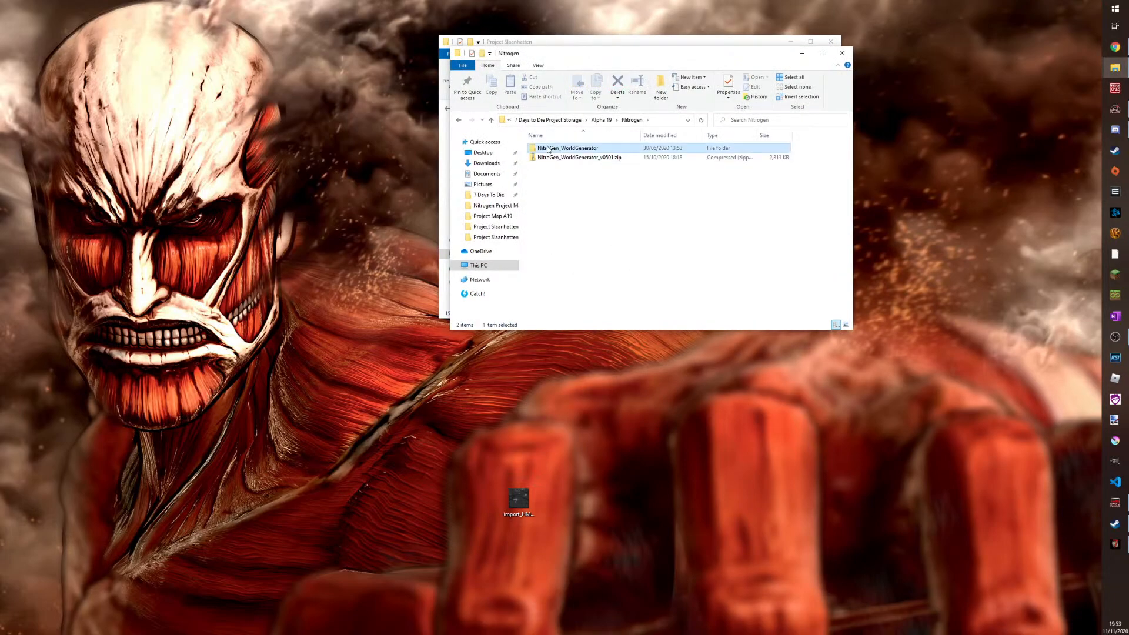
{"action": "double_click", "coordinate": [548, 149]}
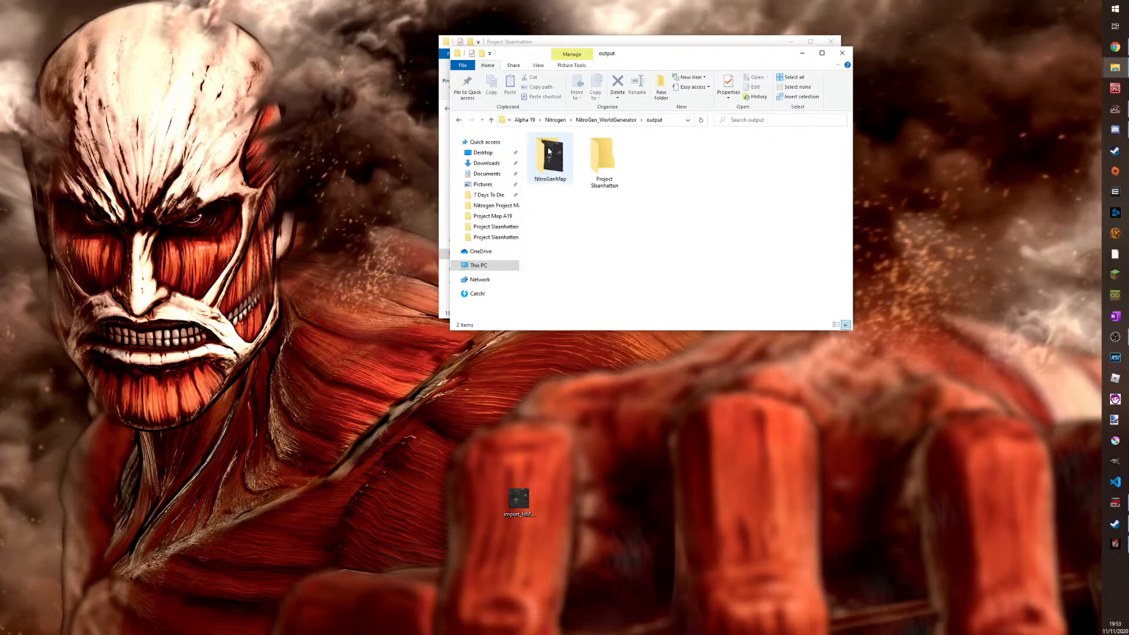
{"action": "double_click", "coordinate": [612, 153]}
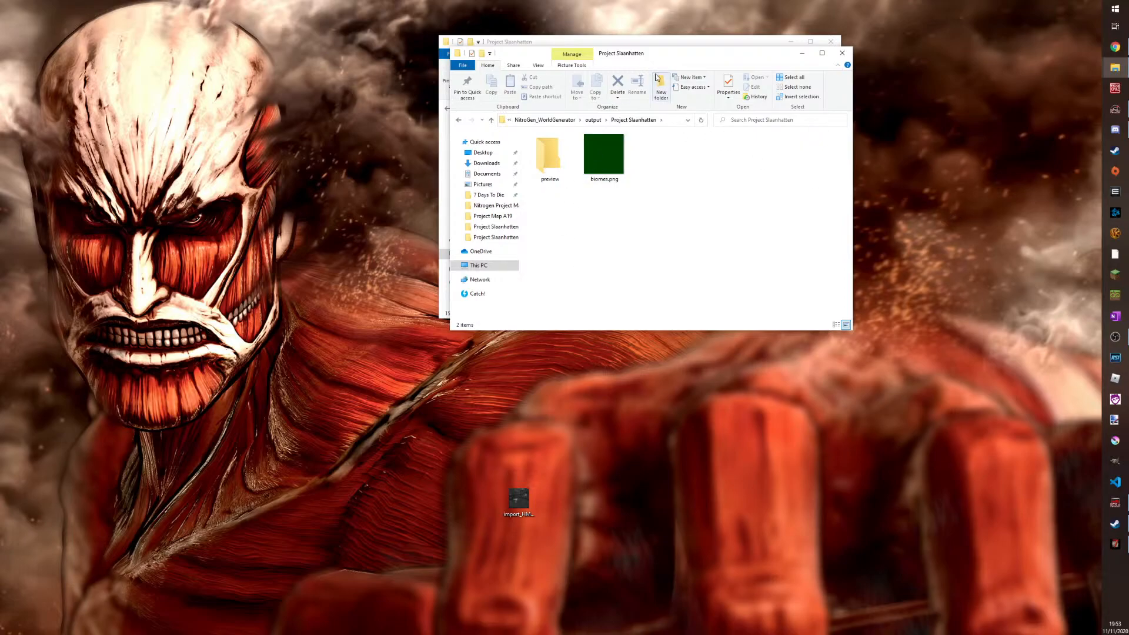
{"action": "left_click_drag", "start_coordinate": [634, 56], "coordinate": [497, 126]}
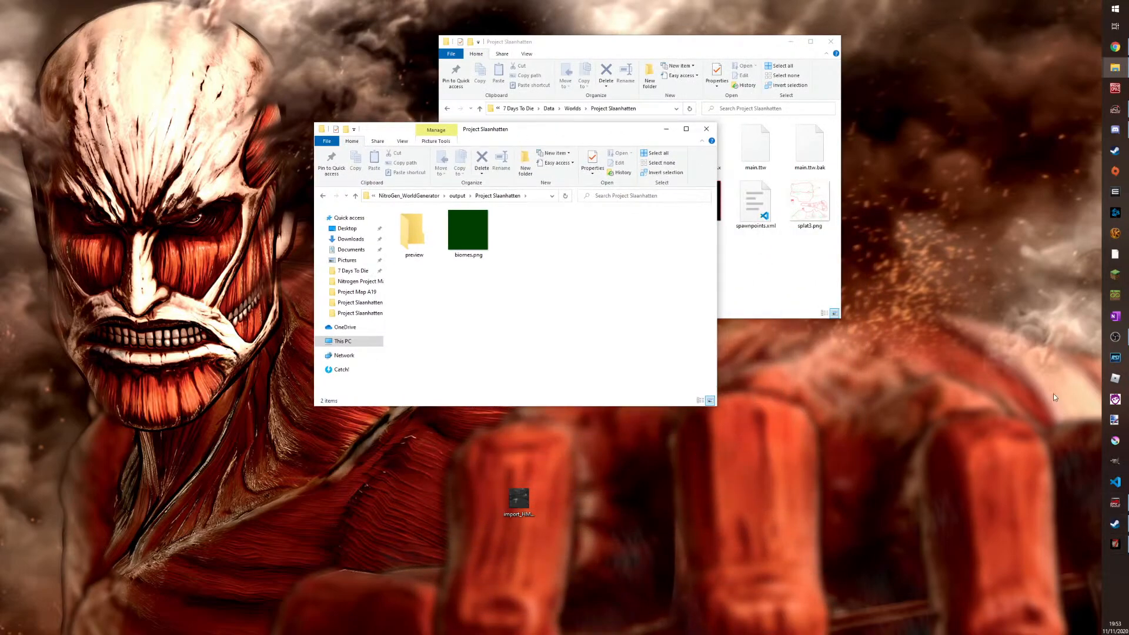
{"action": "left_click", "coordinate": [356, 196]}
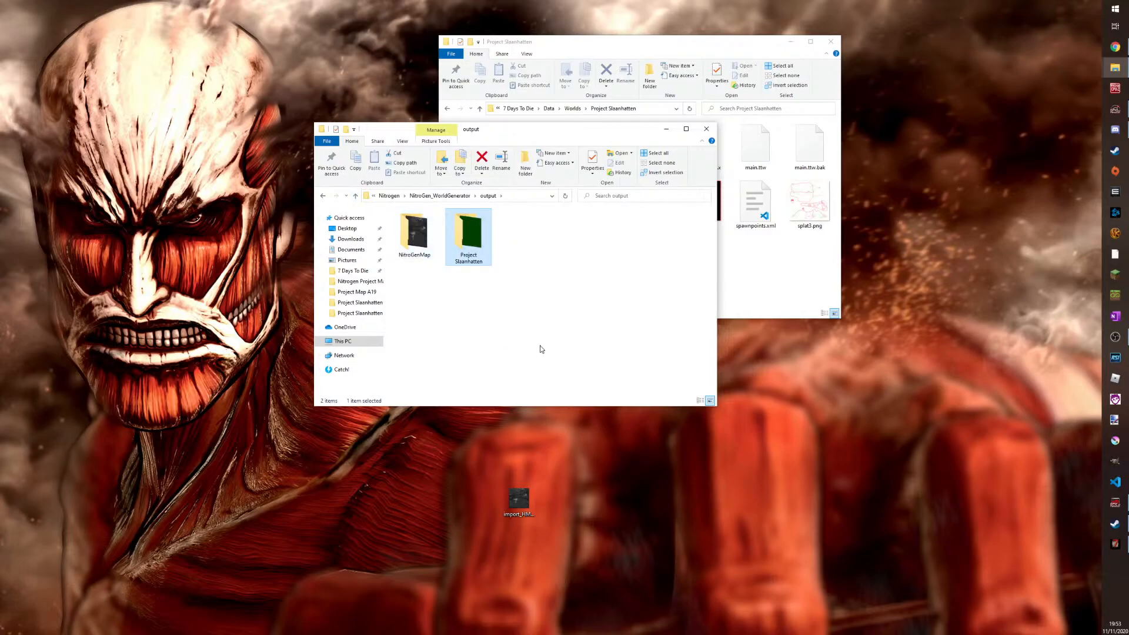
Open the desktop's import_HM.png in paint.net, close it, and delete the file from the desktop
{"action": "double_click", "coordinate": [516, 498]}
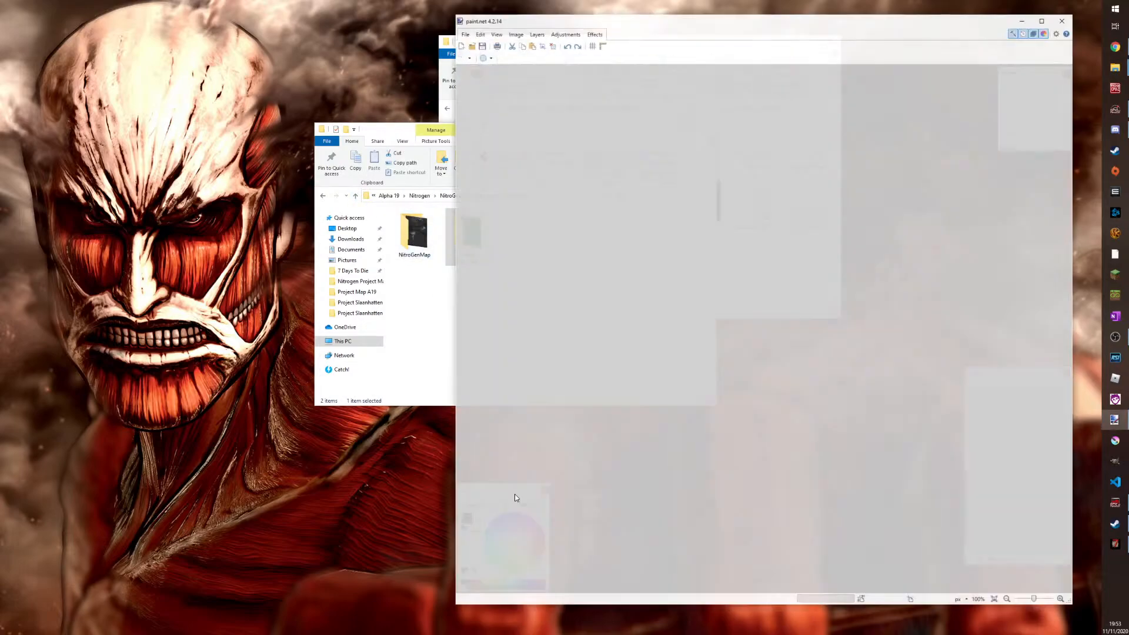
{"action": "left_click", "coordinate": [1061, 21]}
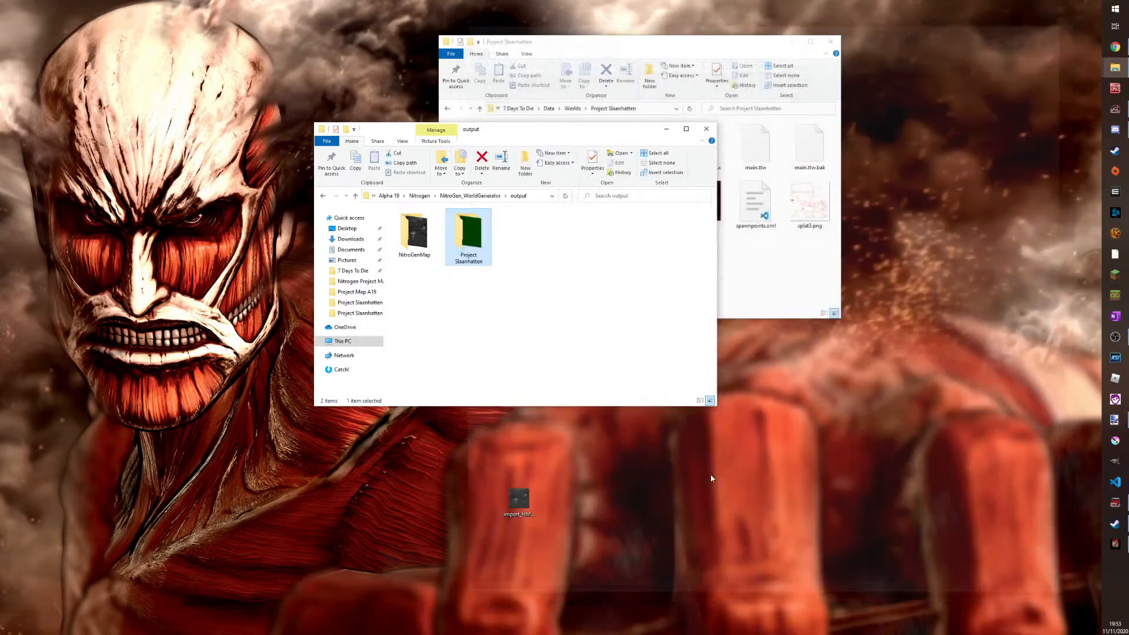
{"action": "key", "text": "Delete"}
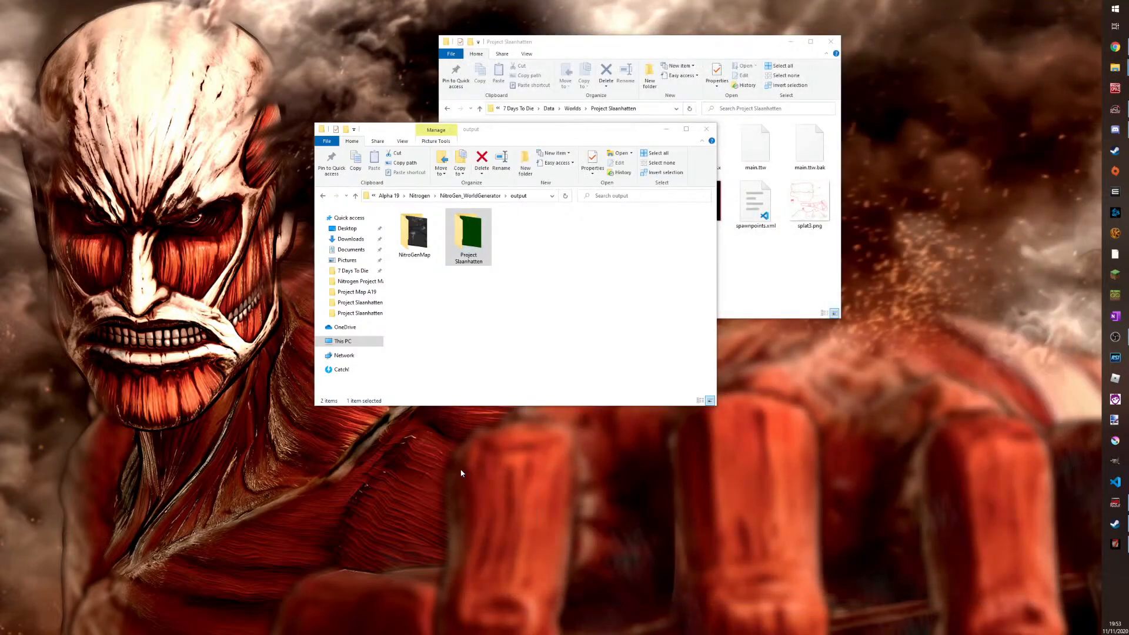
View import_HM.png from NitroGen's output\NitroGenMap folder in paint.net, close it, and return to the output folder
{"action": "double_click", "coordinate": [415, 233]}
{"action": "left_click", "coordinate": [415, 238]}
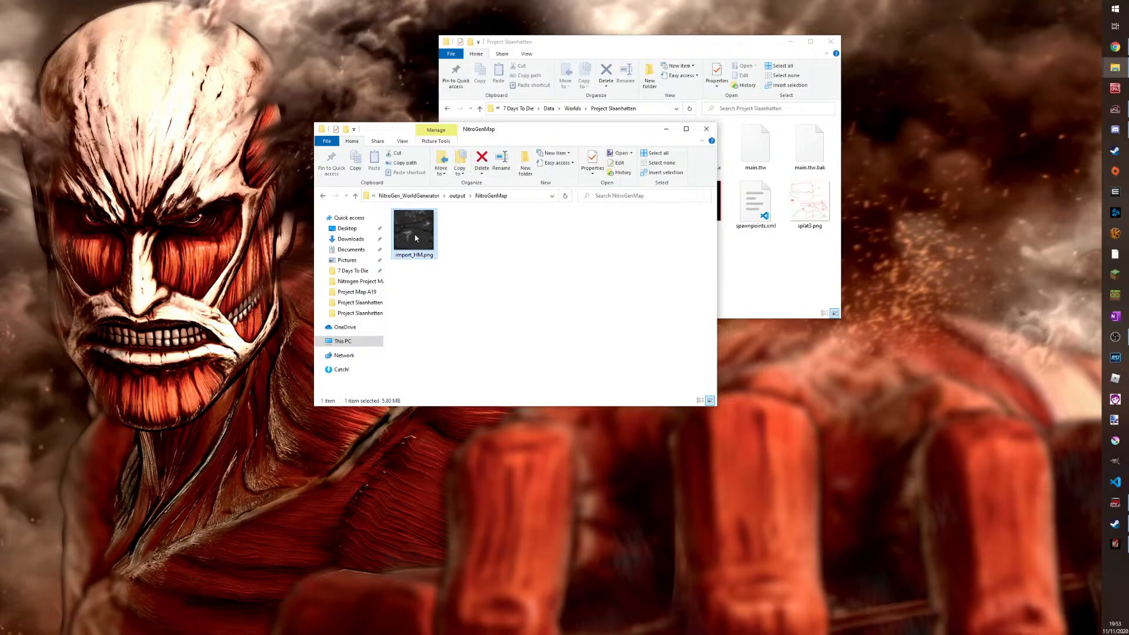
{"action": "double_click", "coordinate": [415, 237]}
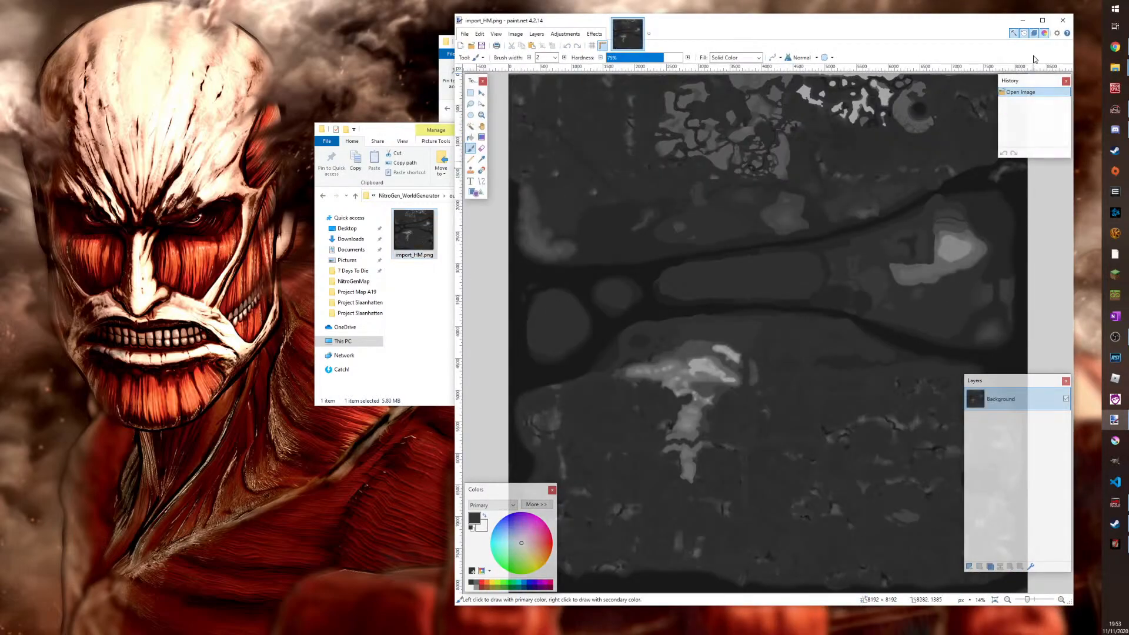
{"action": "left_click", "coordinate": [1063, 22]}
{"action": "left_click", "coordinate": [354, 196]}
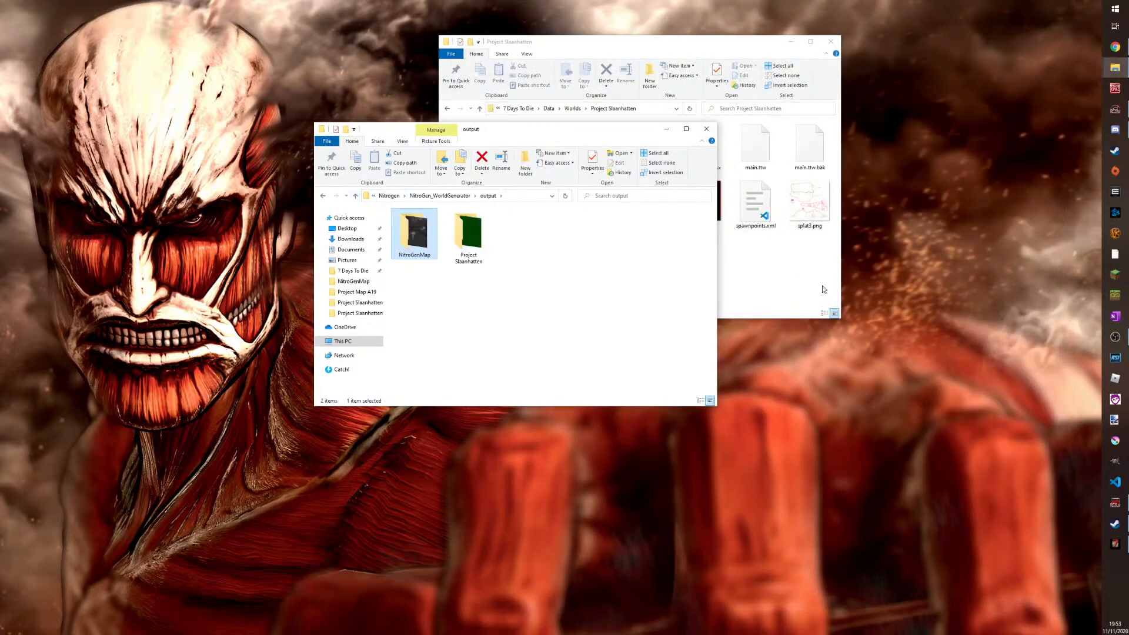
View import_HM.png from the Alpha 19\Project Slaanhatten storage folder in paint.net, then close the image and that folder window
{"action": "left_click", "coordinate": [794, 291]}
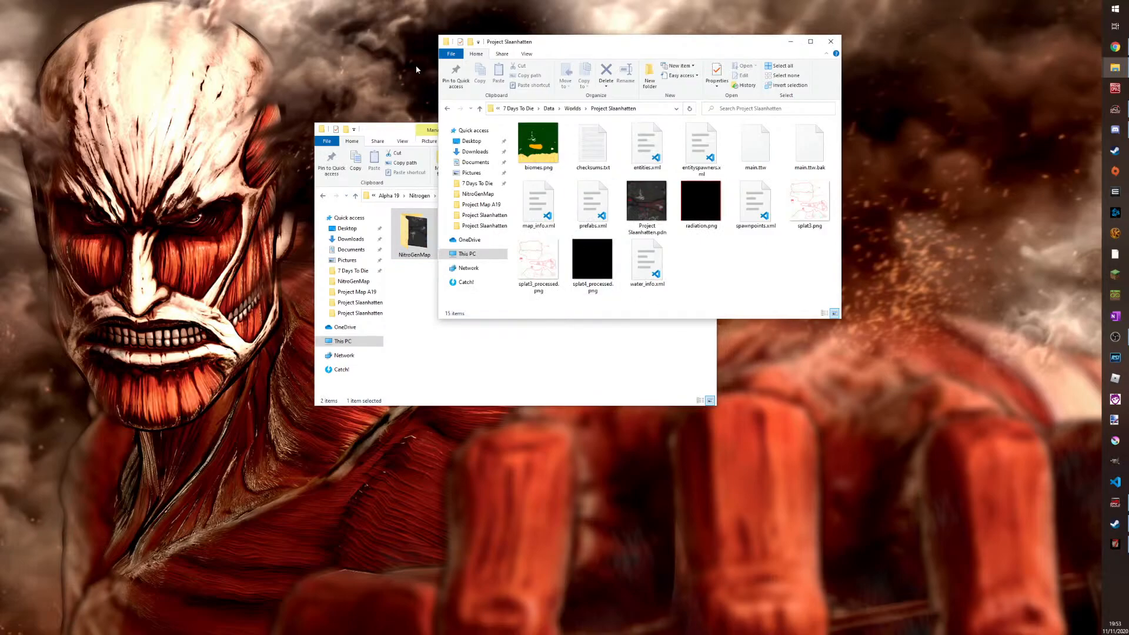
{"action": "left_click", "coordinate": [480, 110]}
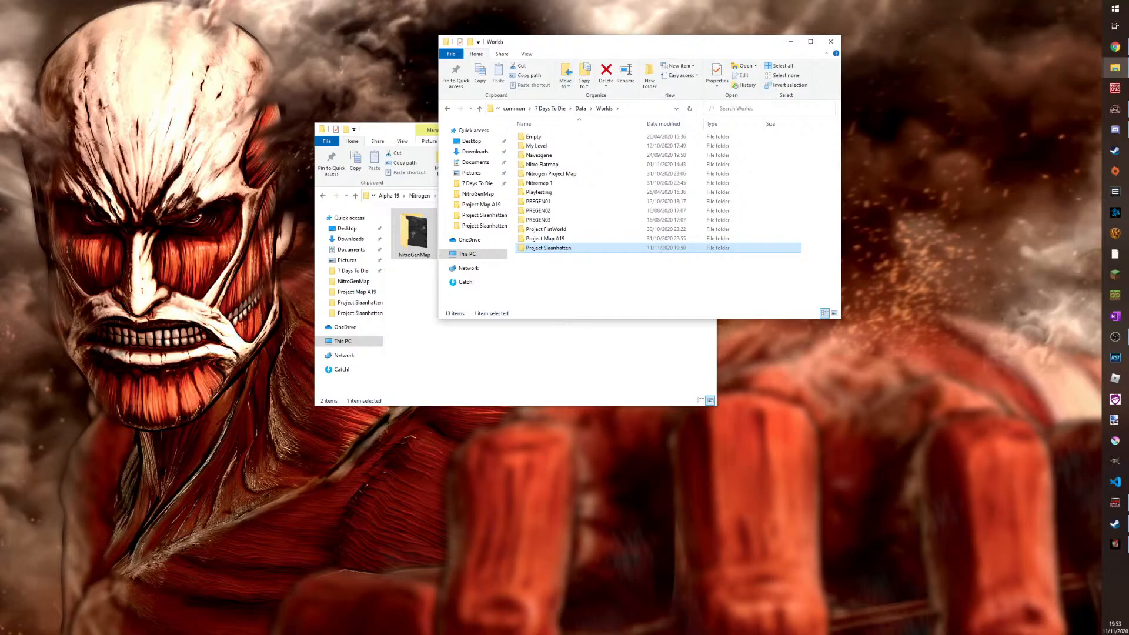
{"action": "middle_click", "coordinate": [389, 196]}
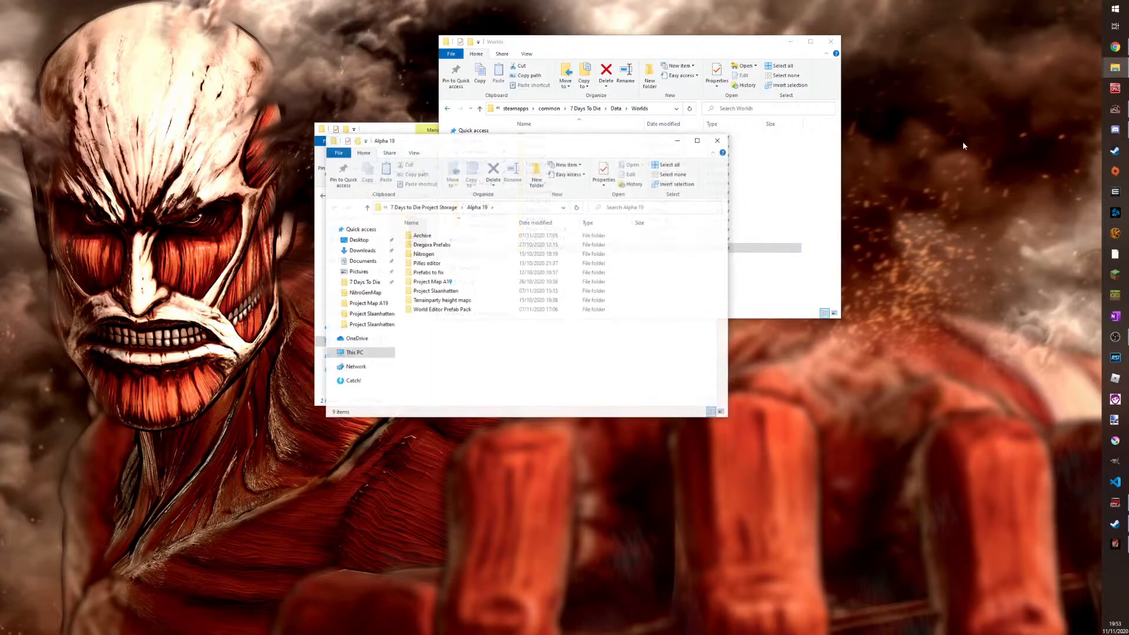
{"action": "double_click", "coordinate": [438, 290]}
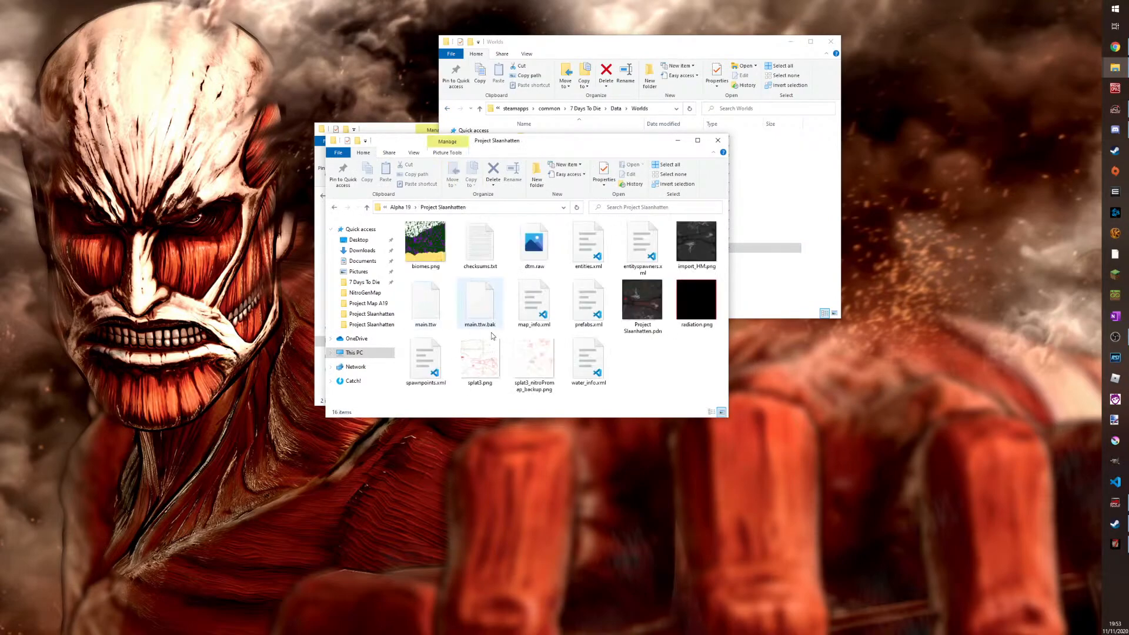
{"action": "left_click", "coordinate": [687, 250]}
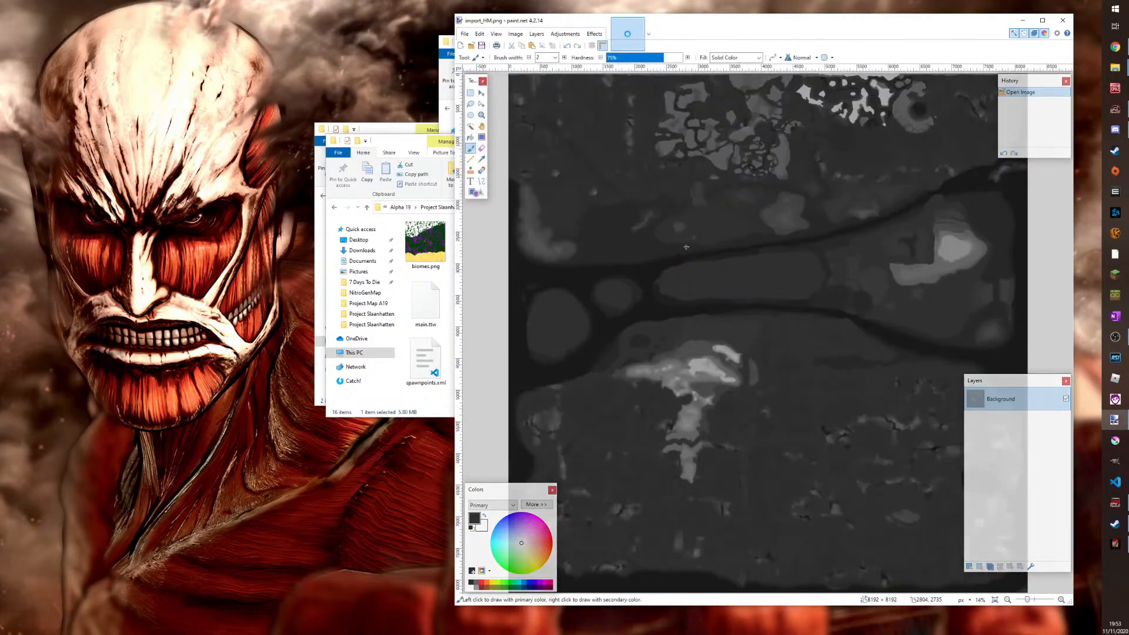
{"action": "left_click", "coordinate": [1063, 20]}
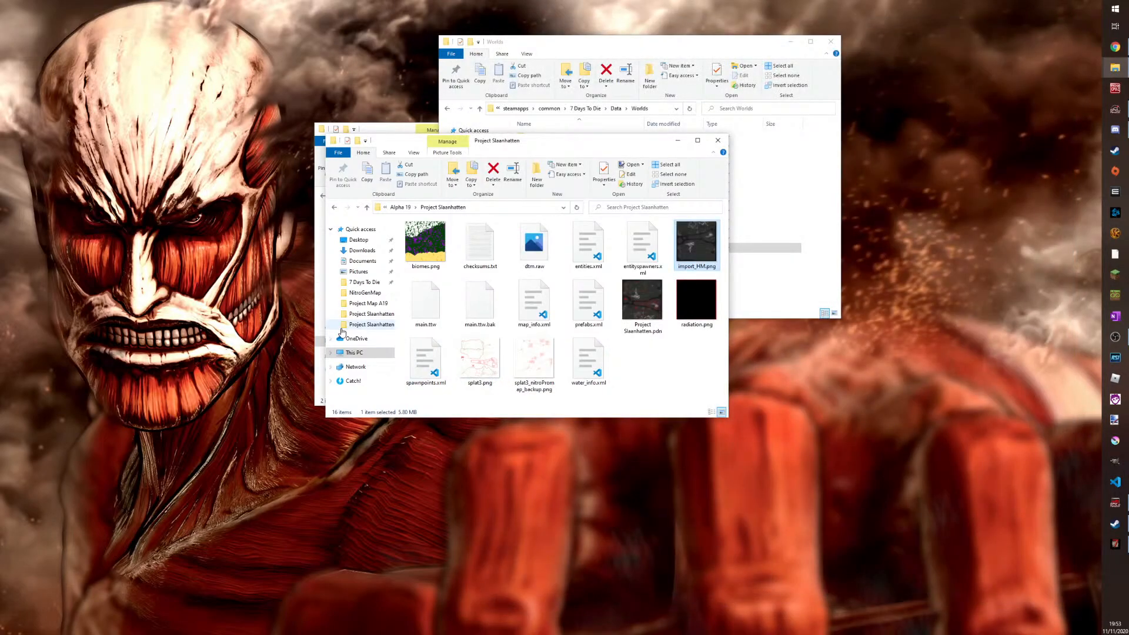
{"action": "left_click", "coordinate": [715, 144]}
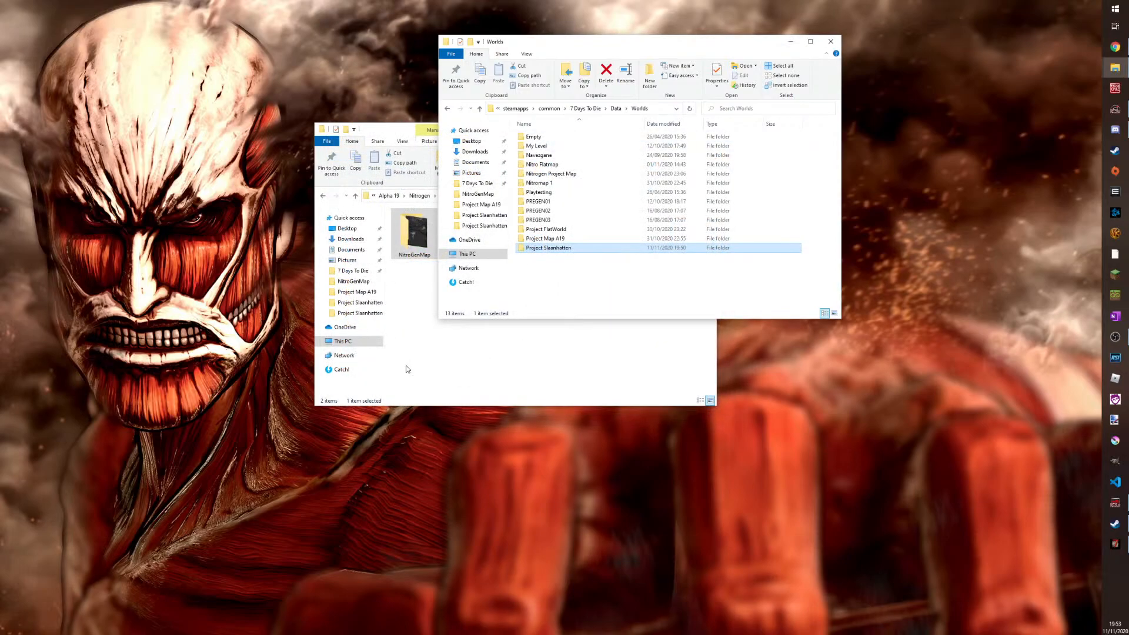
Open Project Slaanhatten.pdn from the game's Worlds\Project Slaanhatten folder in paint.net
{"action": "left_click", "coordinate": [460, 347]}
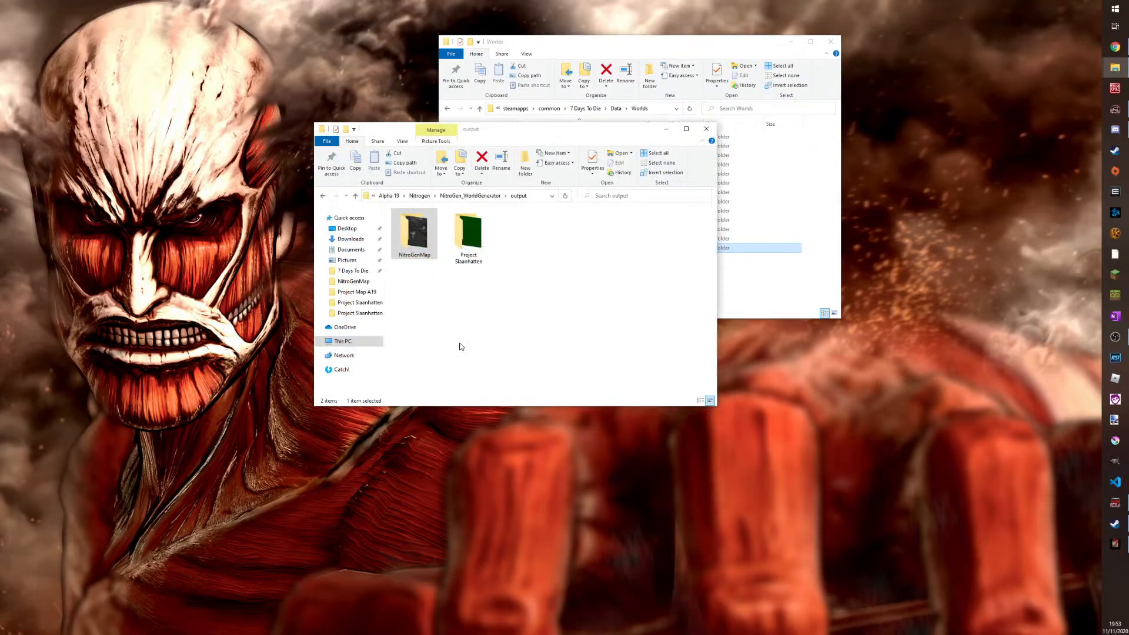
{"action": "left_click", "coordinate": [810, 205]}
{"action": "double_click", "coordinate": [549, 247]}
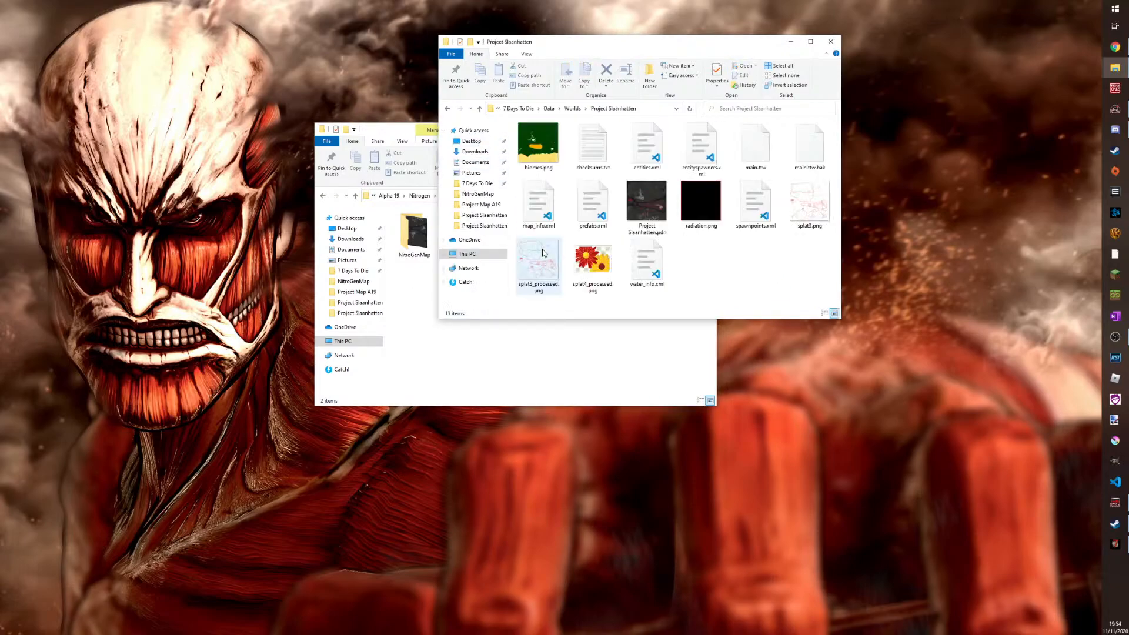
{"action": "double_click", "coordinate": [647, 200]}
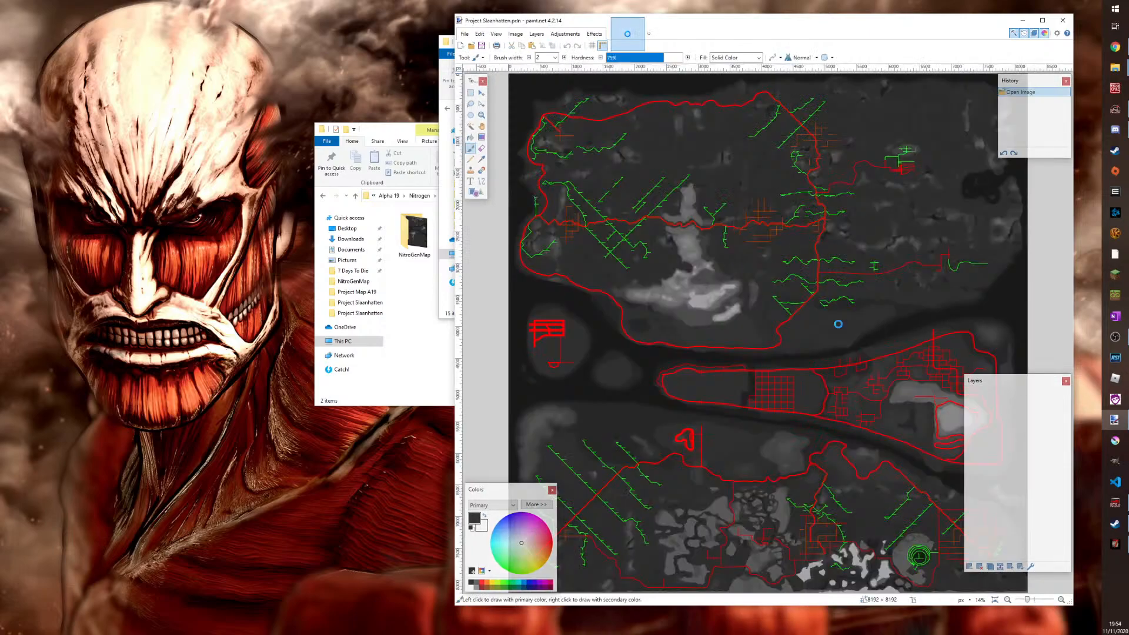
Delete the biomes, splat3 and Layer 4 layers, keeping only the Background heightmap layer
{"action": "left_click", "coordinate": [1000, 446]}
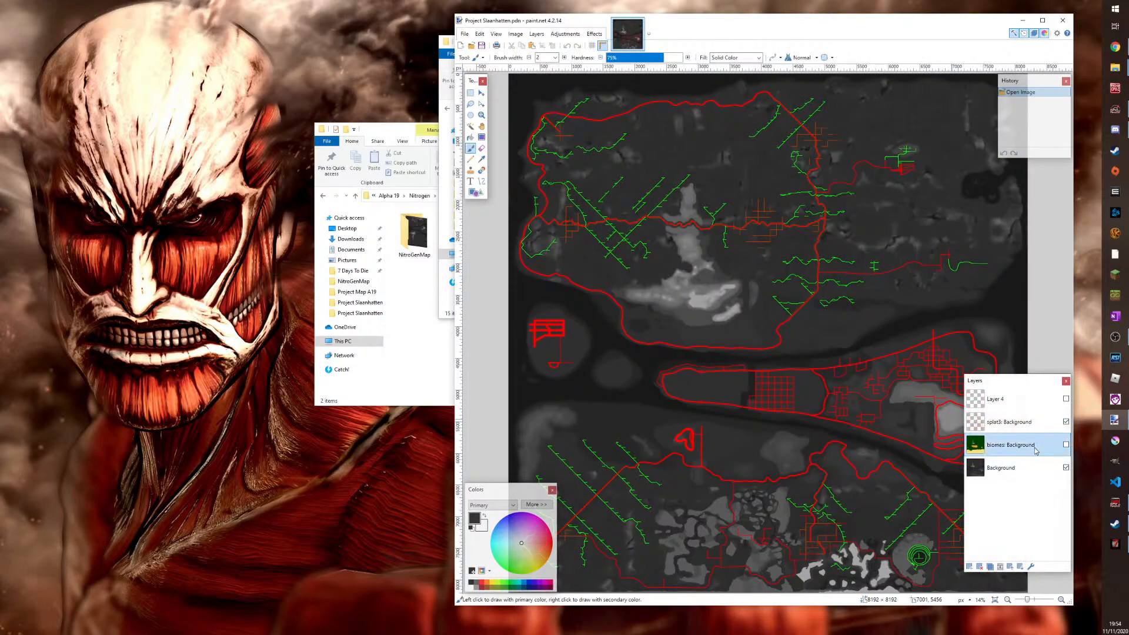
{"action": "left_click", "coordinate": [980, 566]}
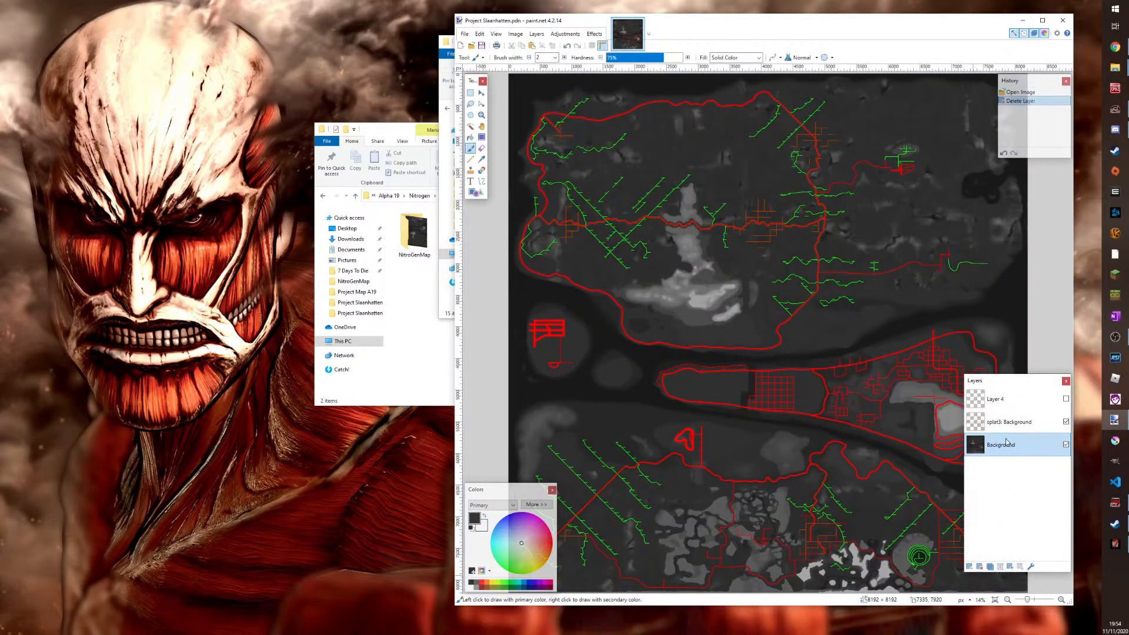
{"action": "left_click", "coordinate": [980, 566]}
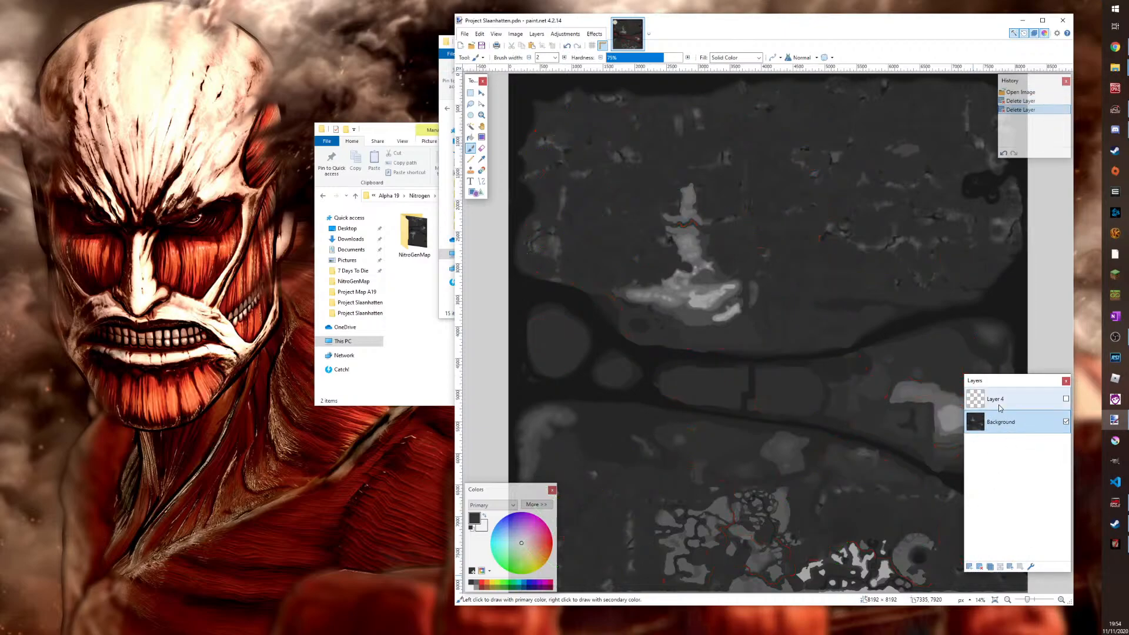
{"action": "left_click", "coordinate": [980, 566]}
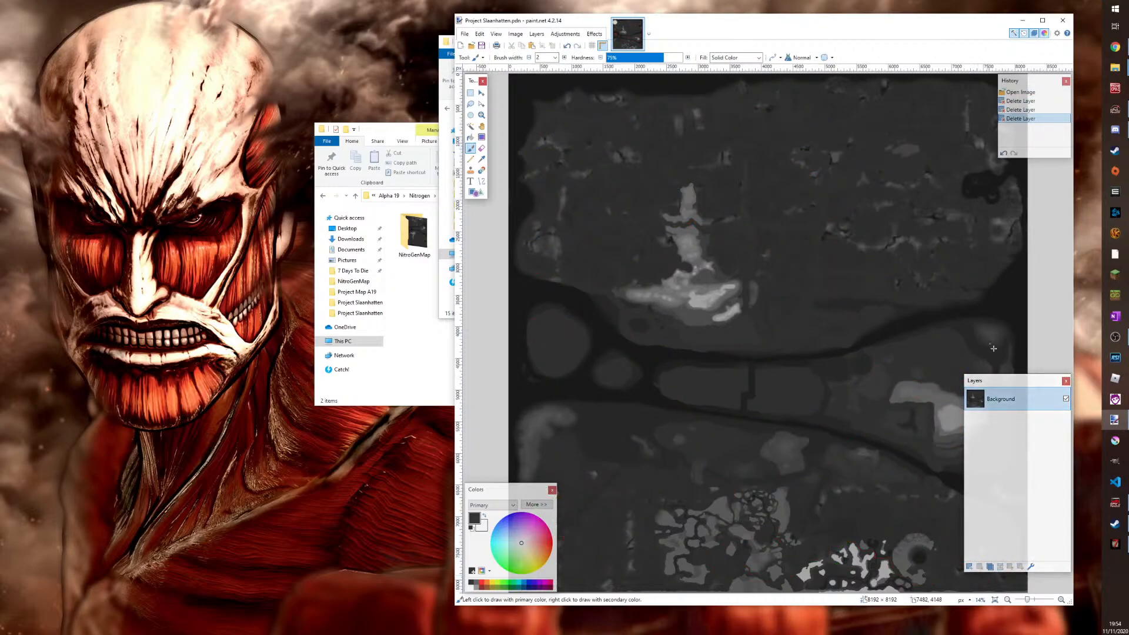
Flip the whole heightmap image vertically
{"action": "left_click", "coordinate": [464, 34]}
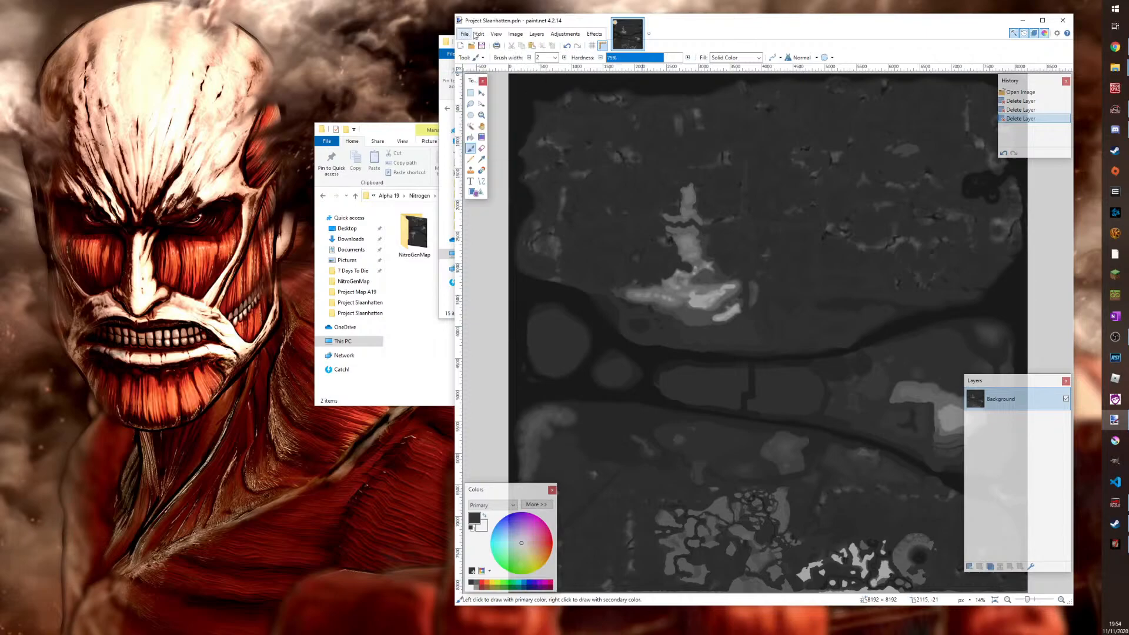
{"action": "key", "text": "Escape"}
{"action": "left_click", "coordinate": [516, 33]}
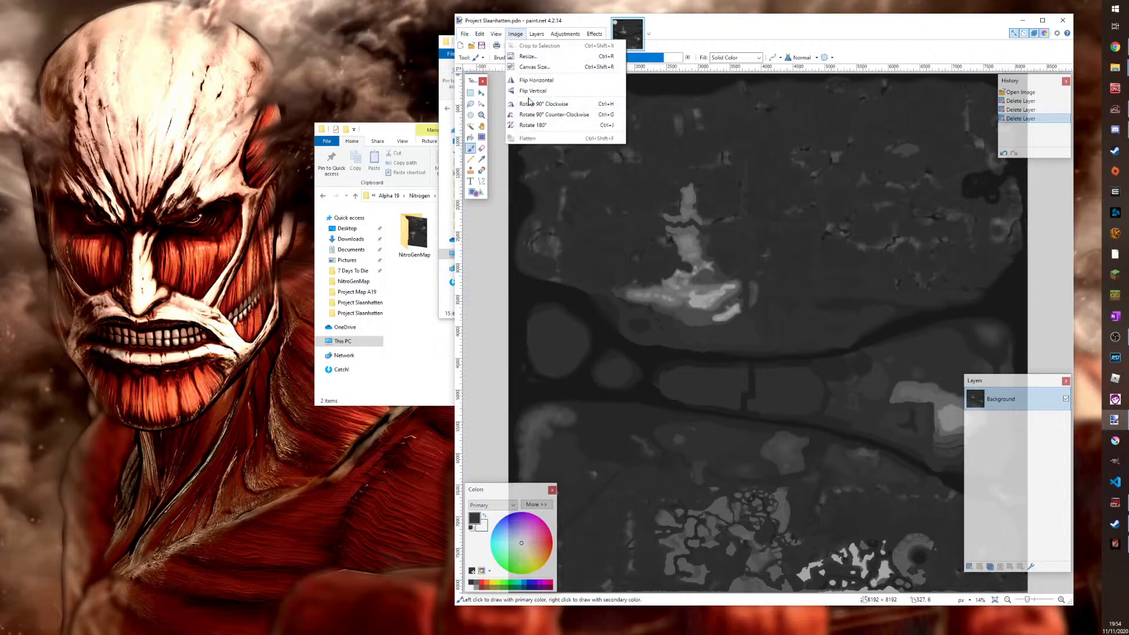
{"action": "key", "text": "Escape"}
Save the flipped heightmap to the desktop as Project Slaanhatten.png with auto-detected bit depth, and minimize paint.net
{"action": "left_click", "coordinate": [465, 33]}
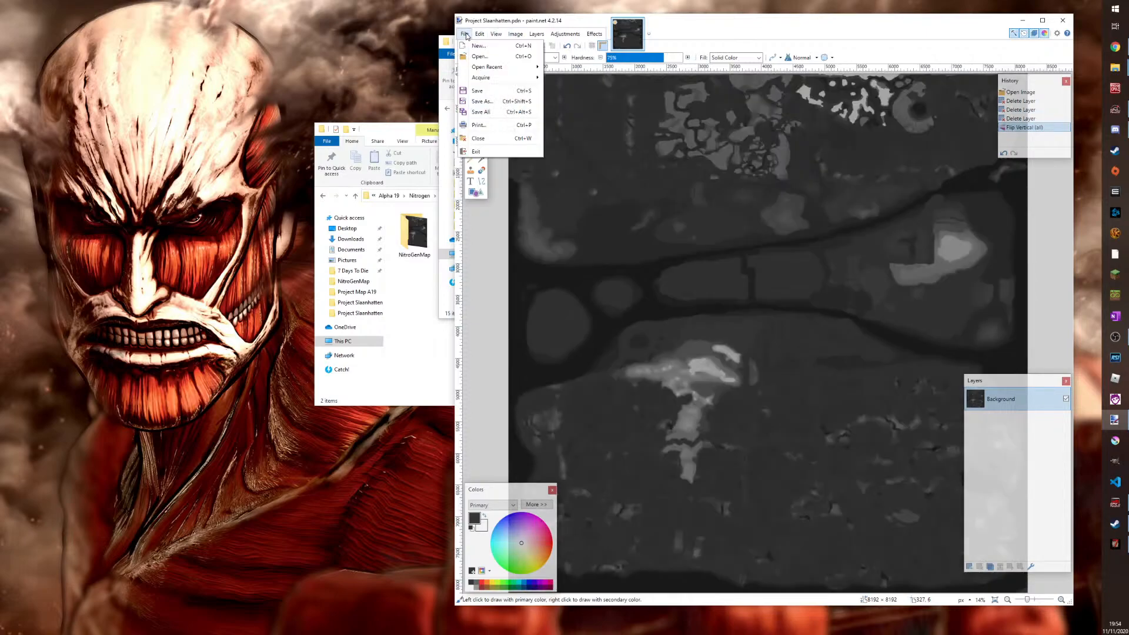
{"action": "left_click", "coordinate": [486, 102]}
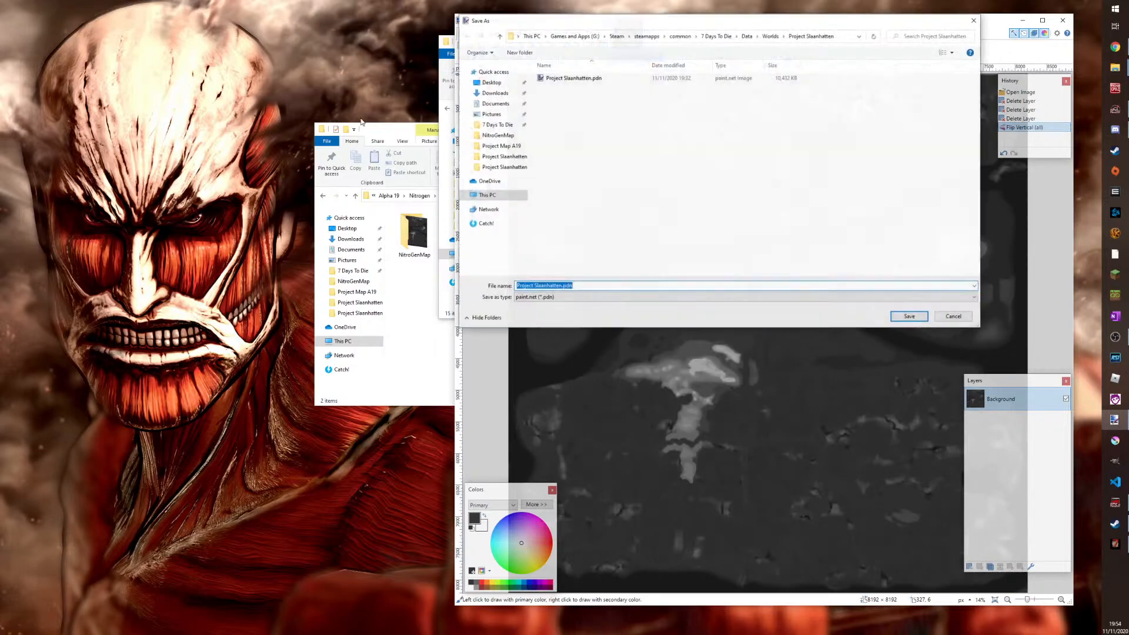
{"action": "key", "text": "alt+Tab"}
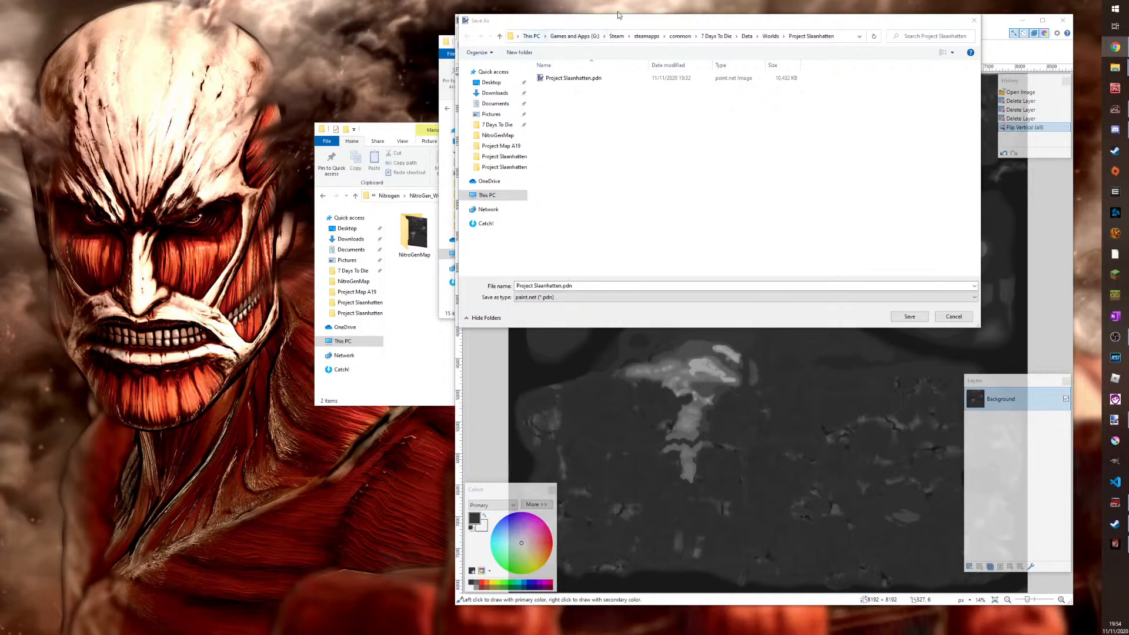
{"action": "left_click_drag", "start_coordinate": [618, 17], "coordinate": [340, 148]}
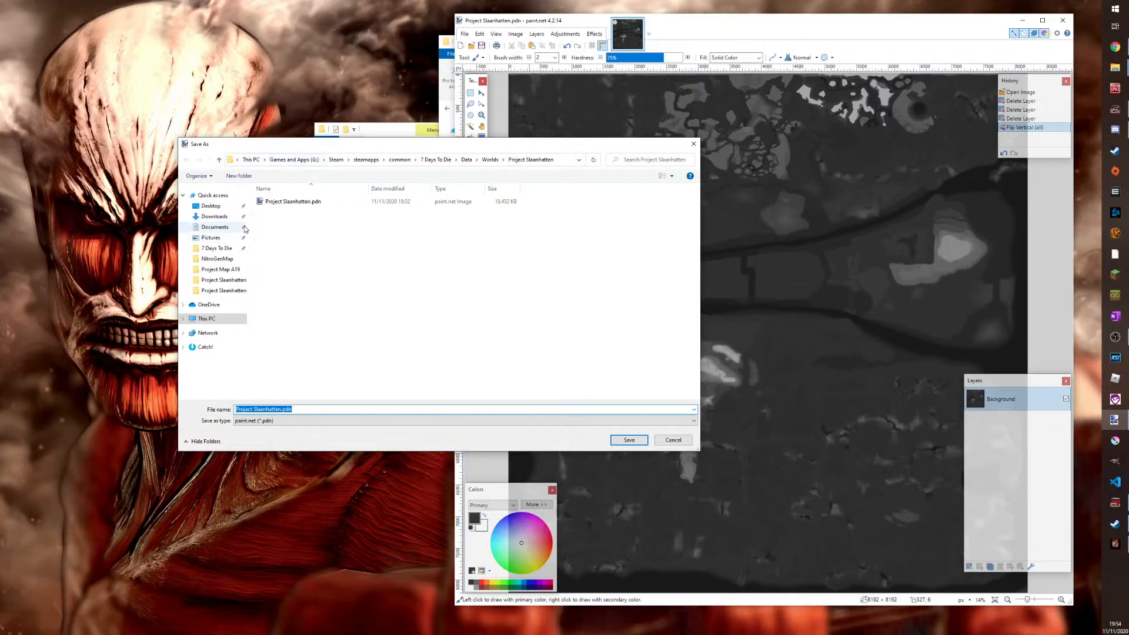
{"action": "left_click", "coordinate": [210, 206]}
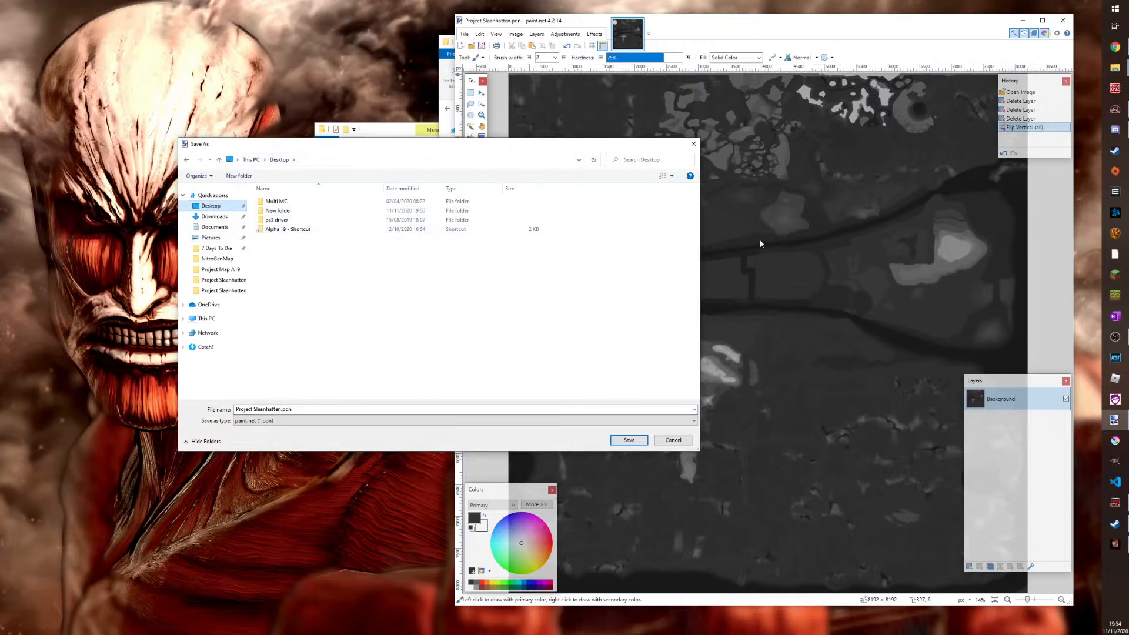
{"action": "left_click", "coordinate": [282, 420]}
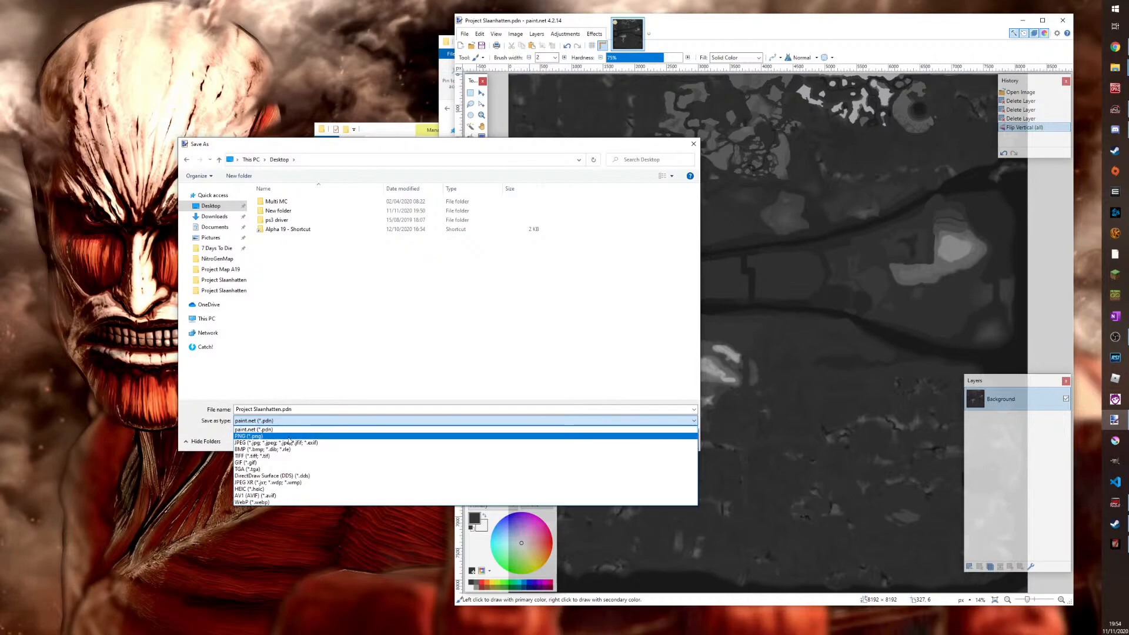
{"action": "left_click", "coordinate": [329, 436]}
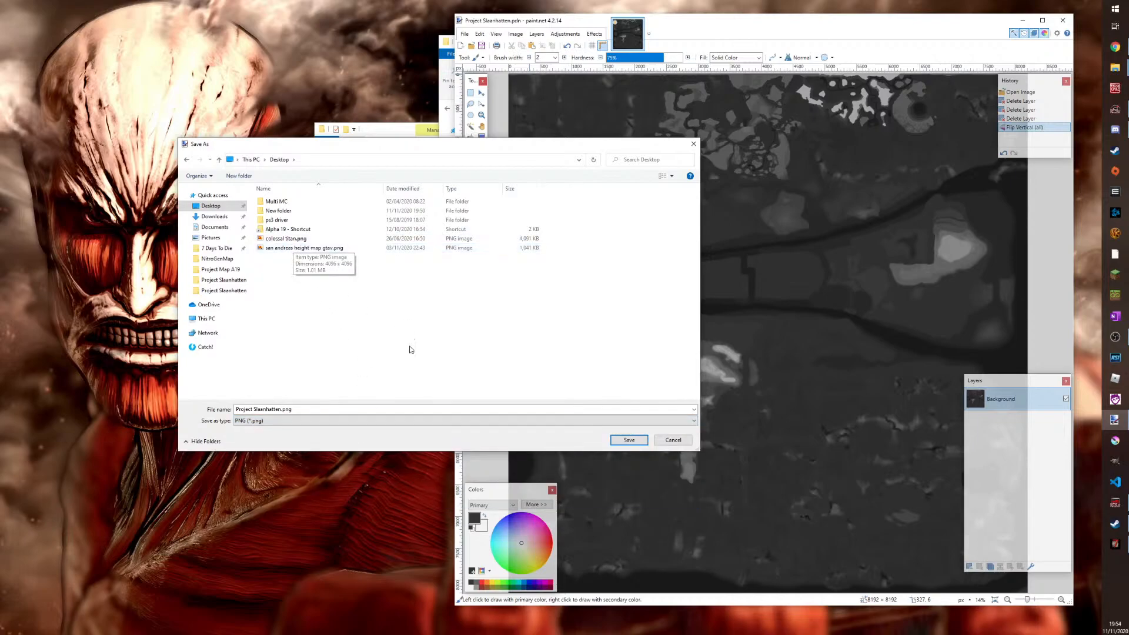
{"action": "left_click", "coordinate": [631, 442]}
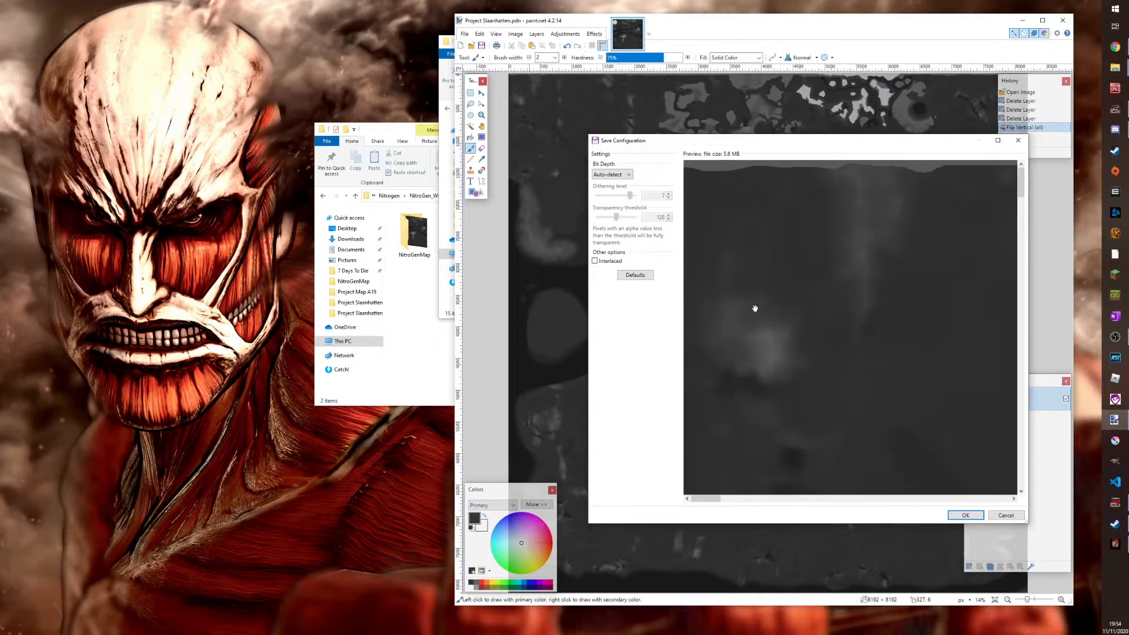
{"action": "left_click", "coordinate": [952, 517]}
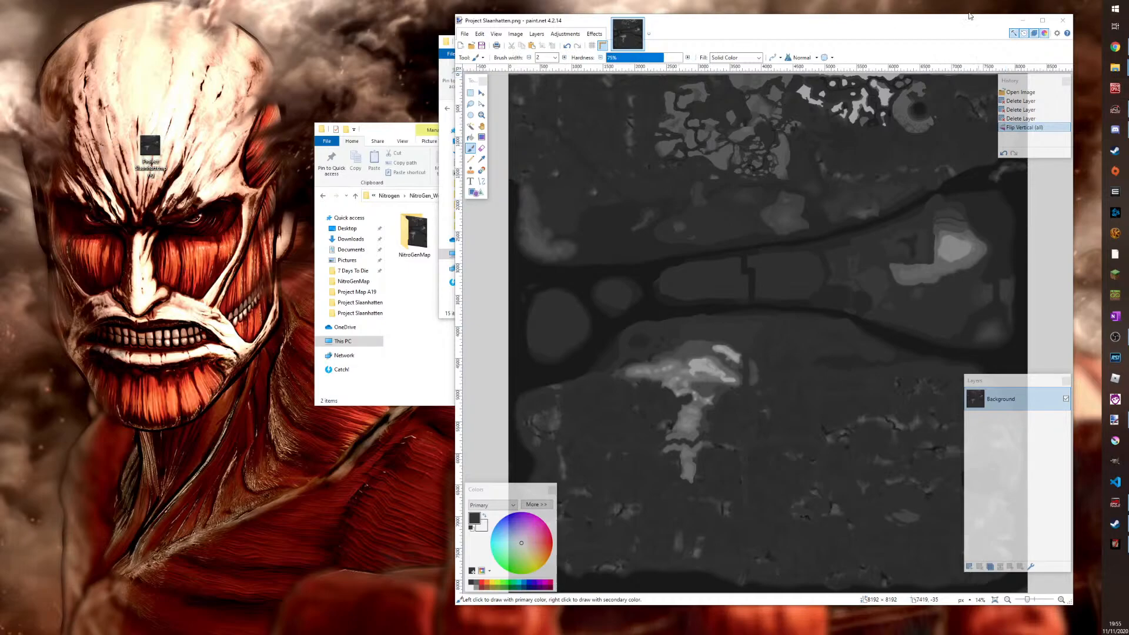
{"action": "left_click", "coordinate": [1021, 20]}
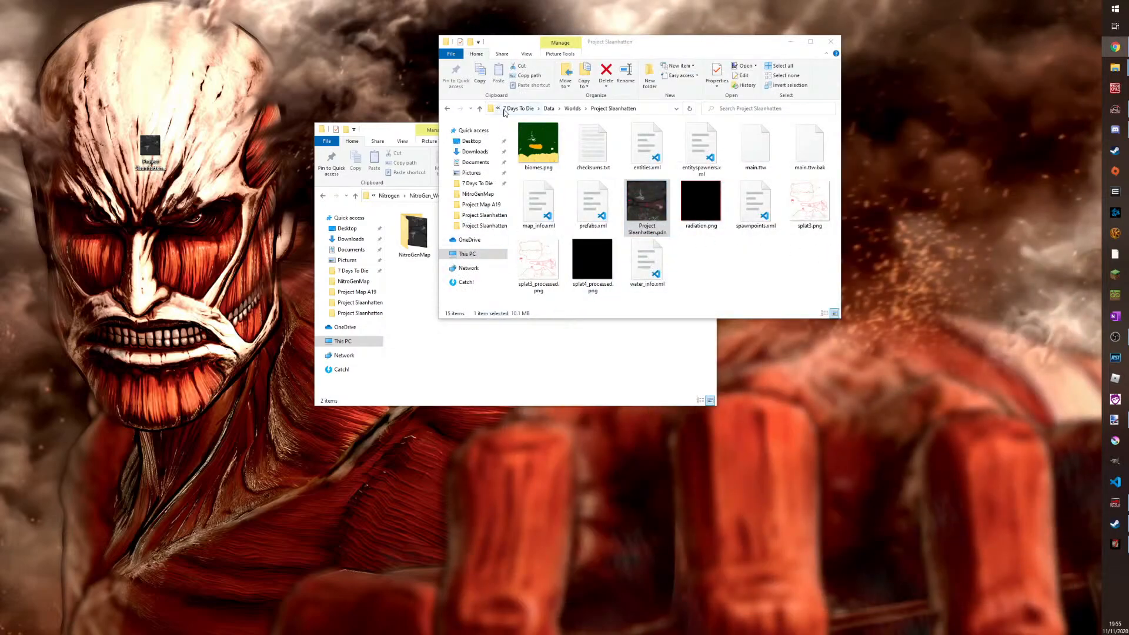
Empty NitroGen's output\Project Slaanhatten folder and copy Project Slaanhatten.png from the desktop into it
{"action": "left_click", "coordinate": [523, 376]}
{"action": "left_click_drag", "start_coordinate": [561, 133], "coordinate": [377, 260]}
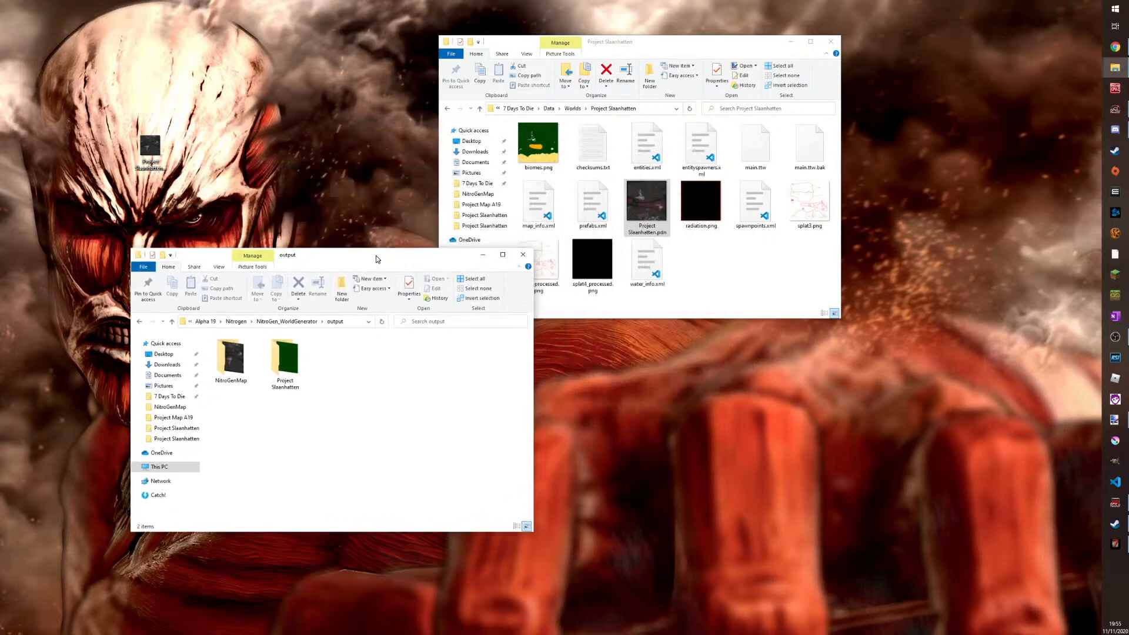
{"action": "left_click", "coordinate": [172, 321]}
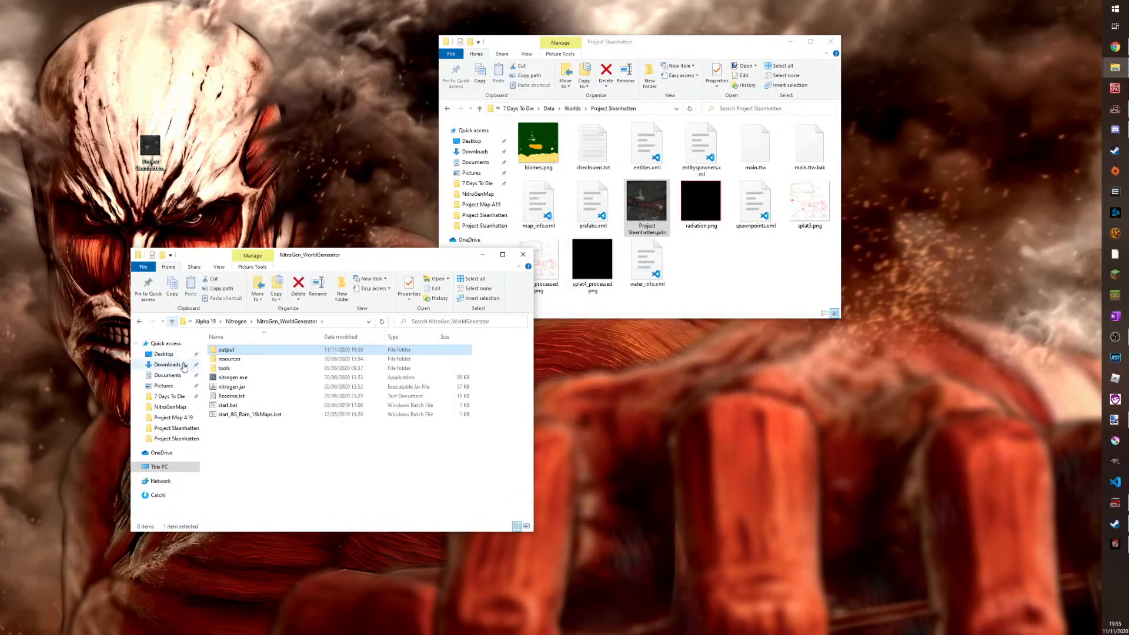
{"action": "double_click", "coordinate": [235, 351]}
{"action": "double_click", "coordinate": [284, 382]}
{"action": "left_click_drag", "start_coordinate": [327, 413], "coordinate": [228, 341]}
{"action": "key", "text": "Delete"}
{"action": "left_click_drag", "start_coordinate": [150, 147], "coordinate": [306, 417]}
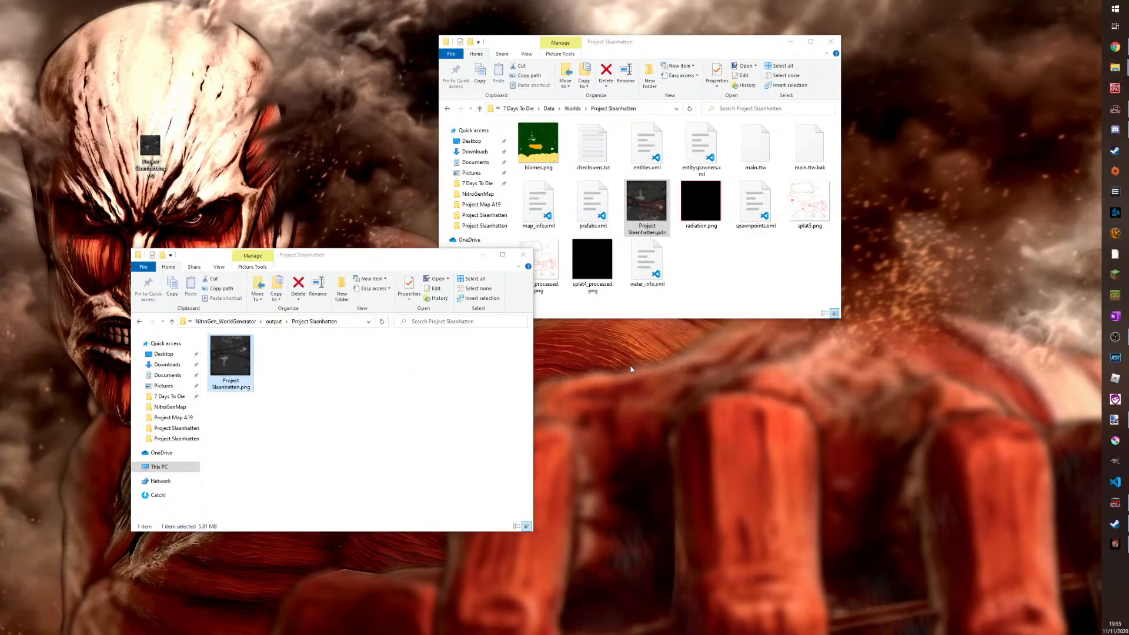
Go back up to the NitroGen_WorldGenerator folder and launch nitrogen.exe
{"action": "left_click", "coordinate": [173, 322]}
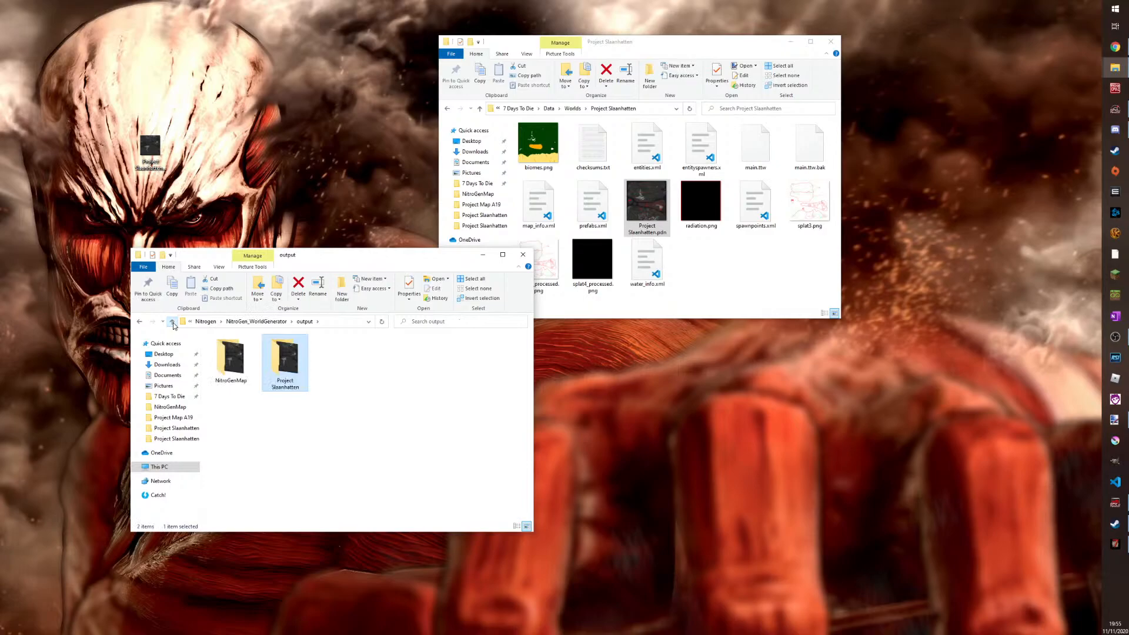
{"action": "left_click", "coordinate": [172, 322]}
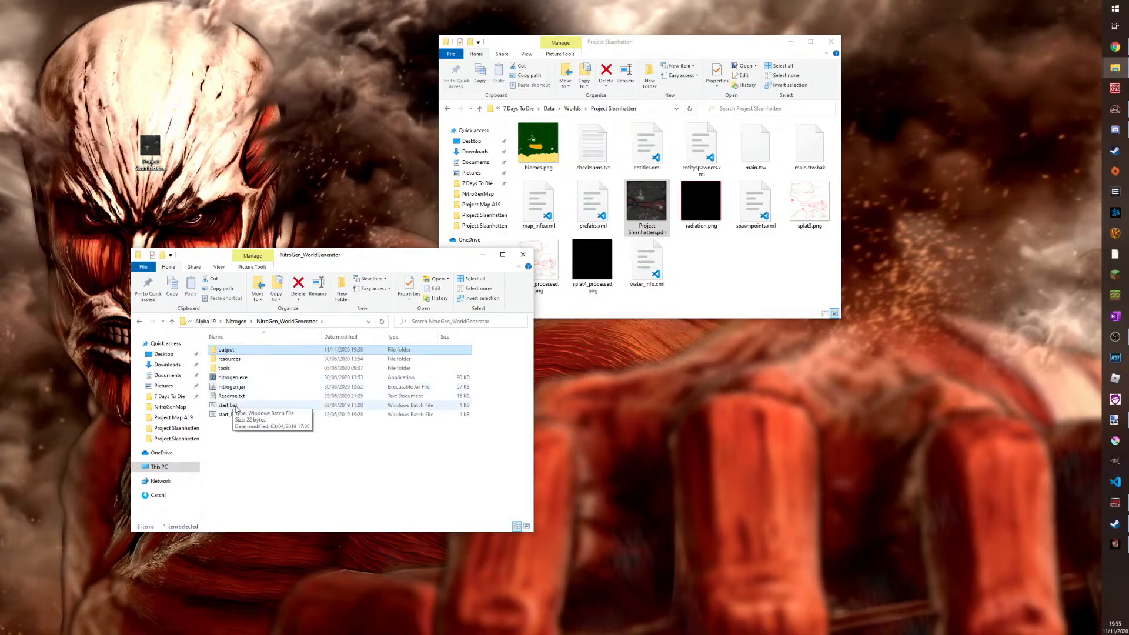
{"action": "double_click", "coordinate": [232, 377]}
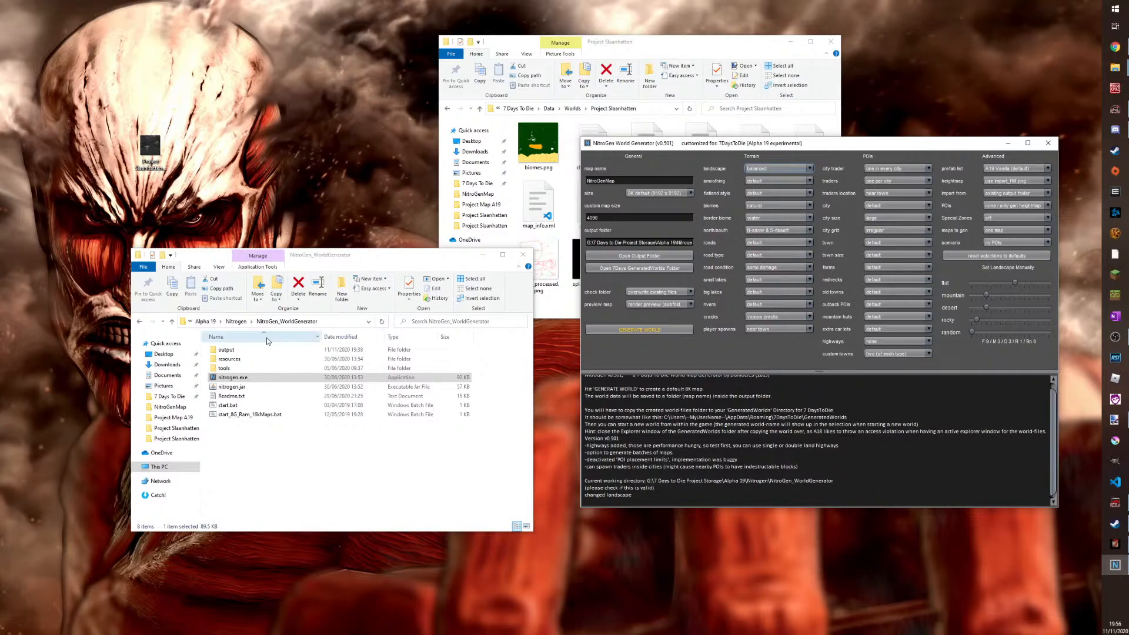
Rename Project Slaanhatten.png in NitroGen's output\Project Slaanhatten folder to import_HM.png
{"action": "double_click", "coordinate": [226, 349]}
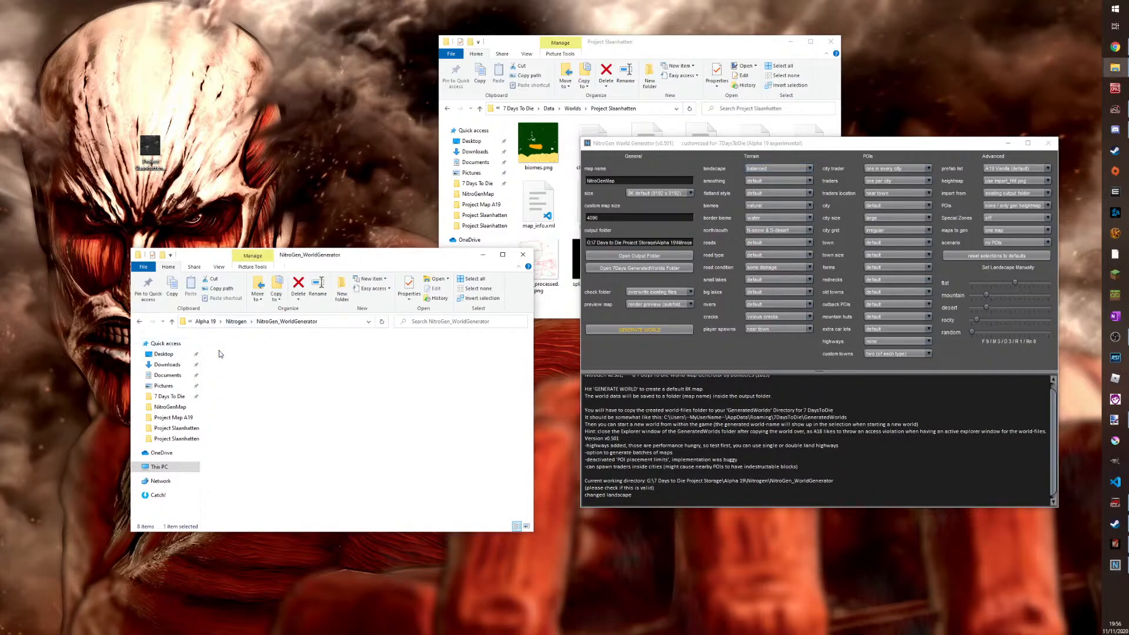
{"action": "double_click", "coordinate": [273, 364]}
{"action": "left_click", "coordinate": [223, 392]}
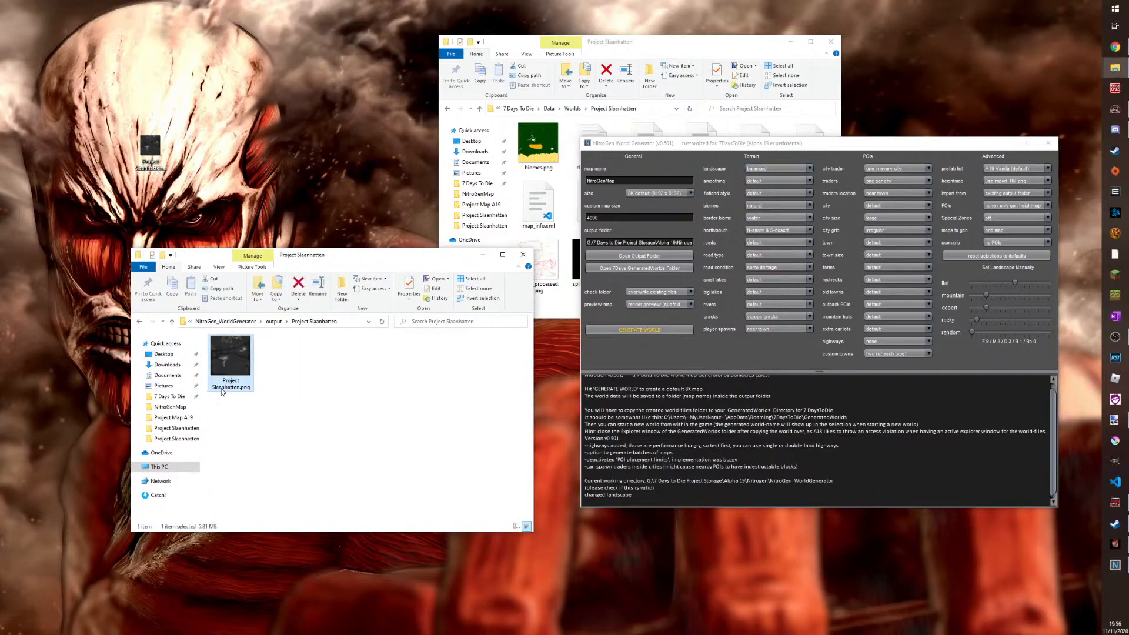
{"action": "left_click", "coordinate": [223, 391]}
{"action": "key", "text": "BackSpace"}
{"action": "type", "text": "import_HM"}
{"action": "left_click", "coordinate": [260, 454]}
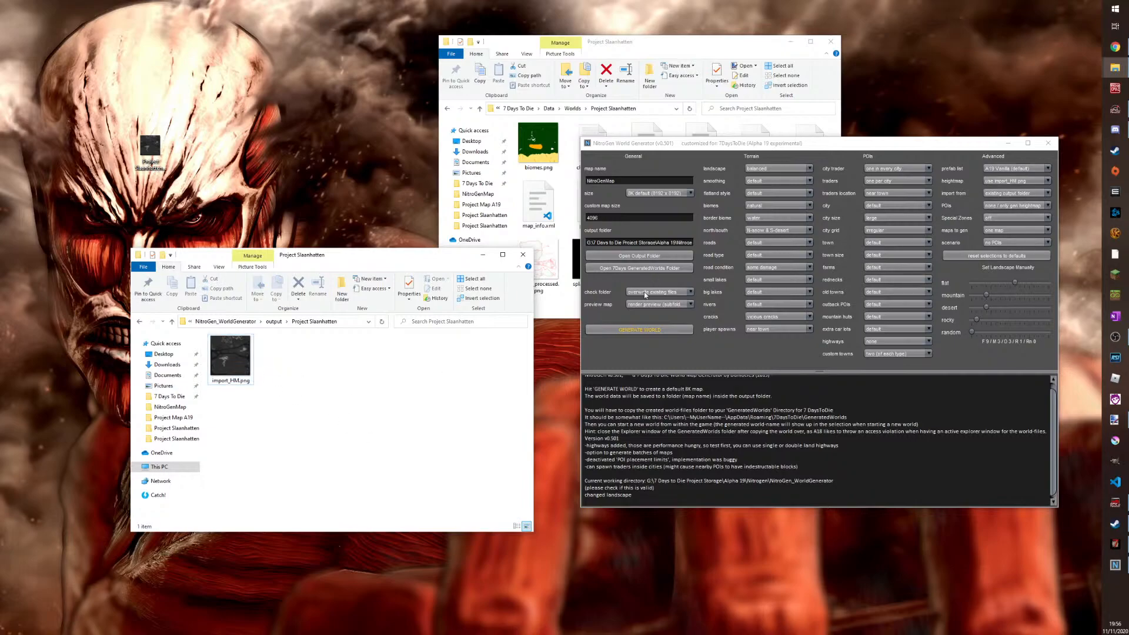
Run NitroGen's generation, set the map name to Project Slaanhatten, and run the generation again
{"action": "left_click", "coordinate": [630, 333]}
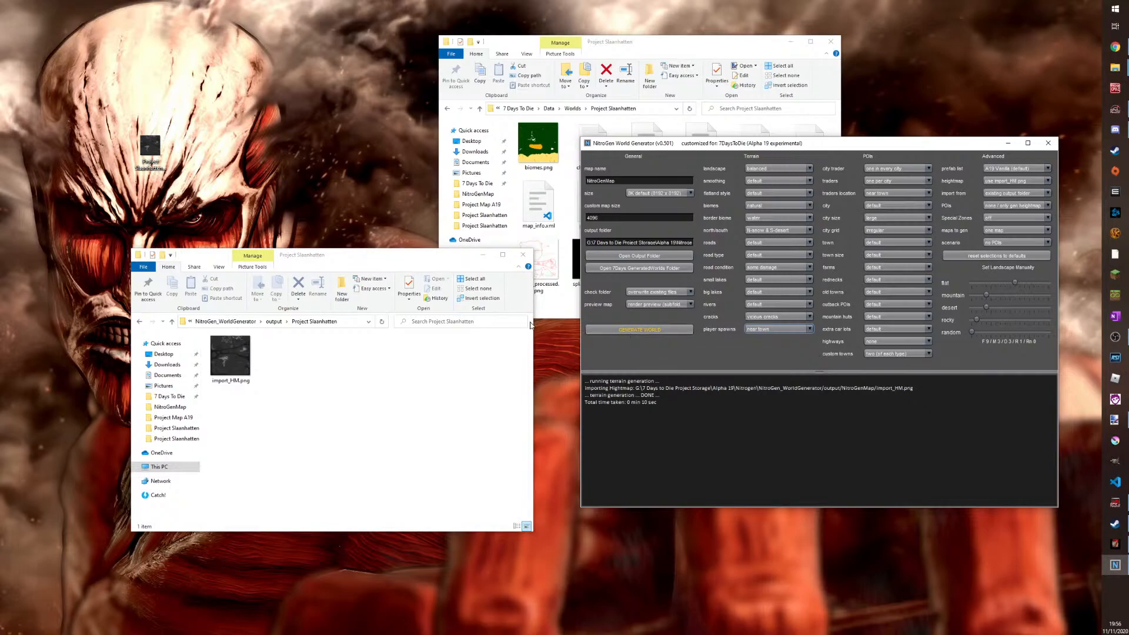
{"action": "left_click", "coordinate": [382, 323]}
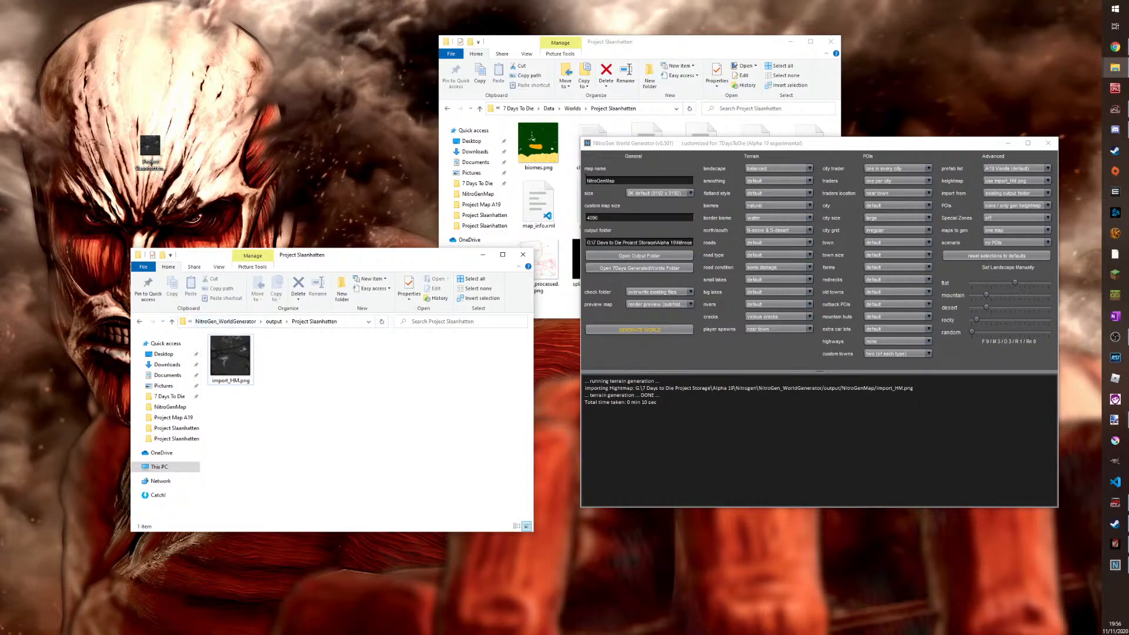
{"action": "double_click", "coordinate": [615, 182]}
{"action": "key", "text": "BackSpace"}
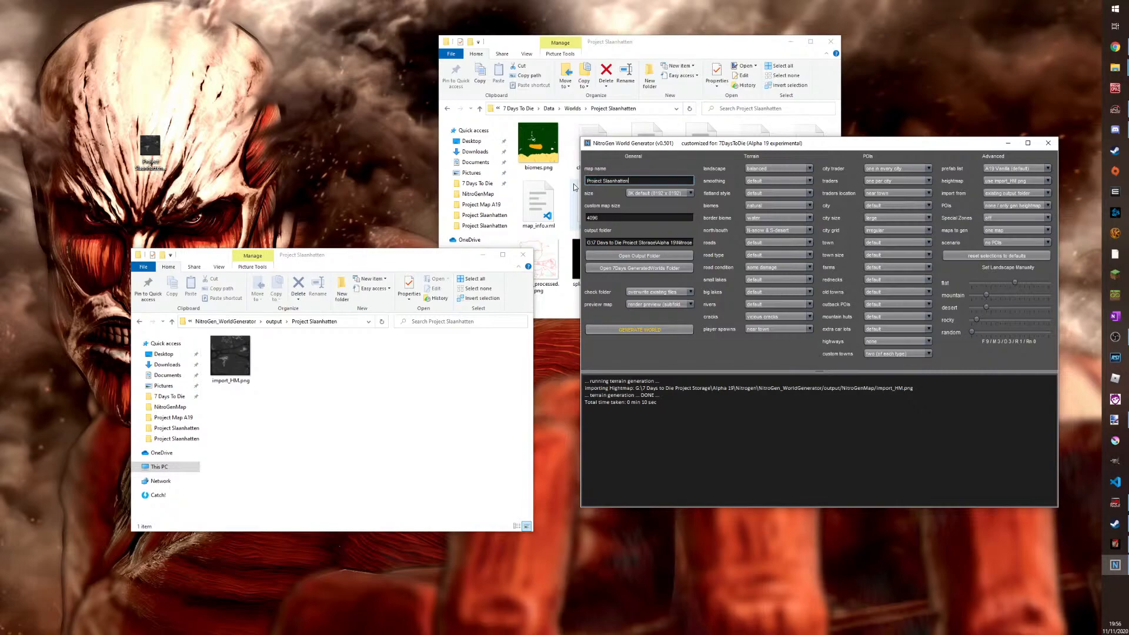
{"action": "left_click", "coordinate": [634, 330]}
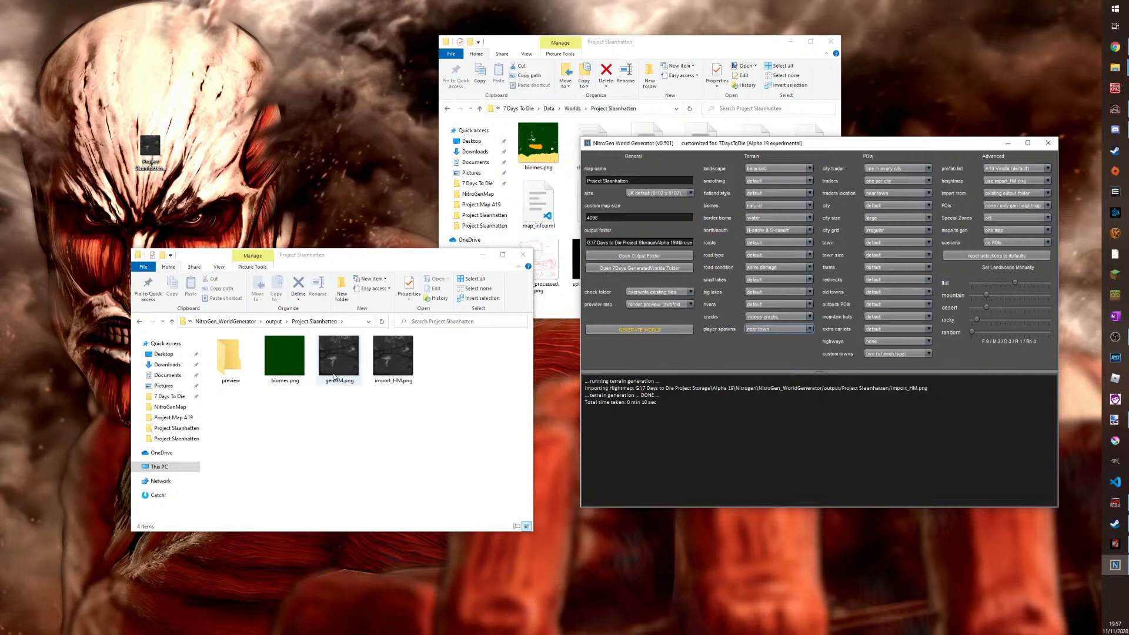
Copy the generated genHM.png to the desktop and delete everything except import_HM.png from the output\Project Slaanhatten folder
{"action": "left_click", "coordinate": [344, 359]}
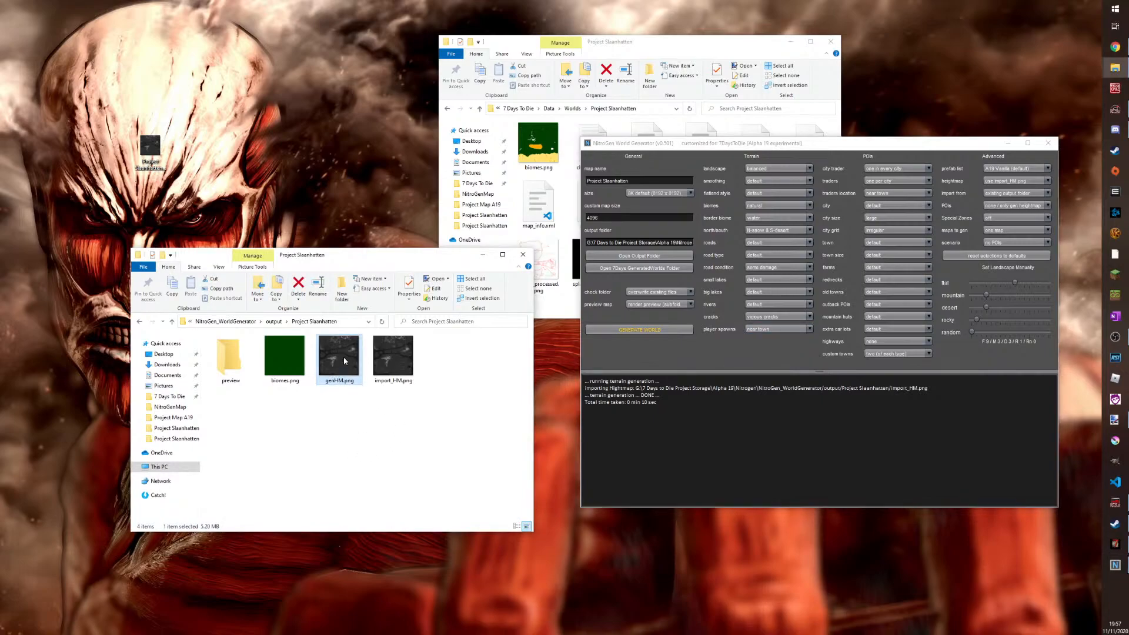
{"action": "right_click", "coordinate": [344, 361]}
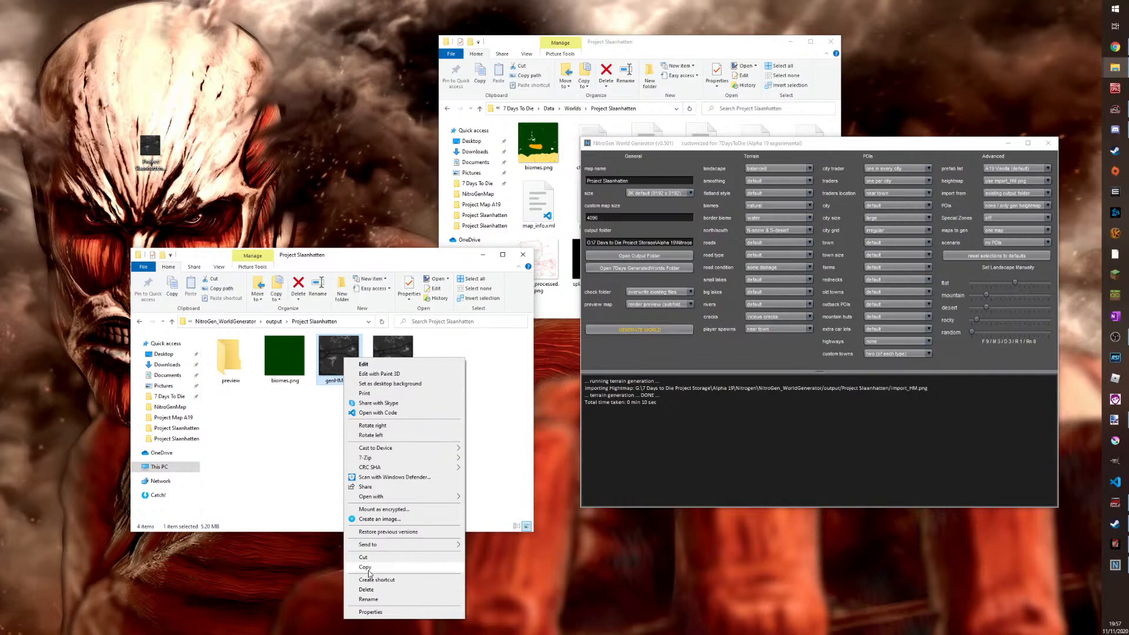
{"action": "left_click", "coordinate": [273, 446]}
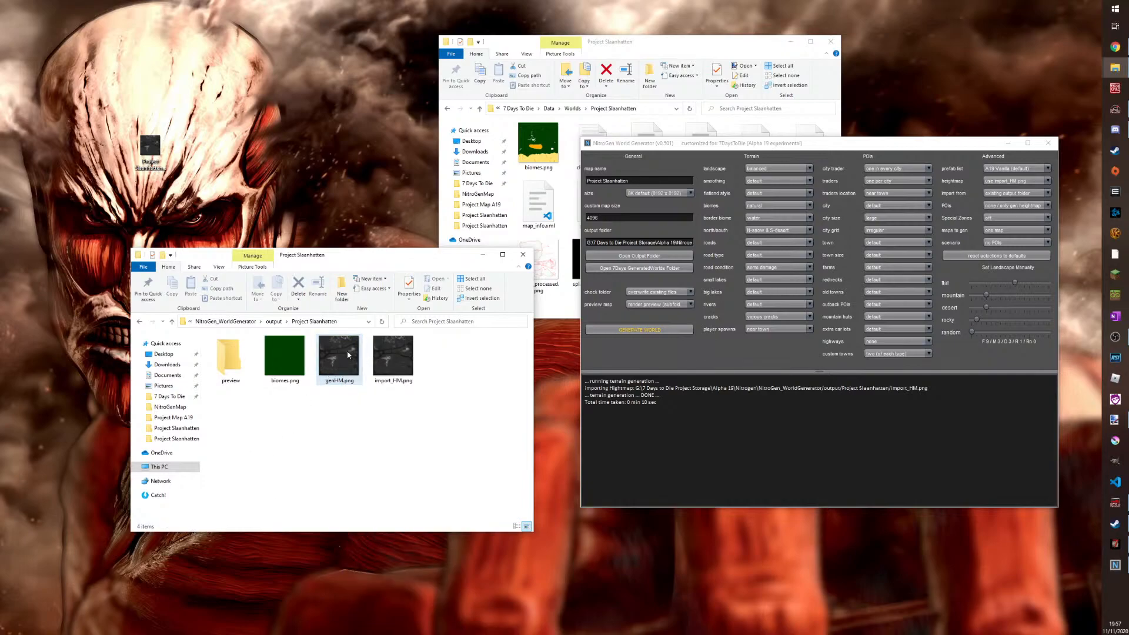
{"action": "mouse_move", "coordinate": [341, 355]}
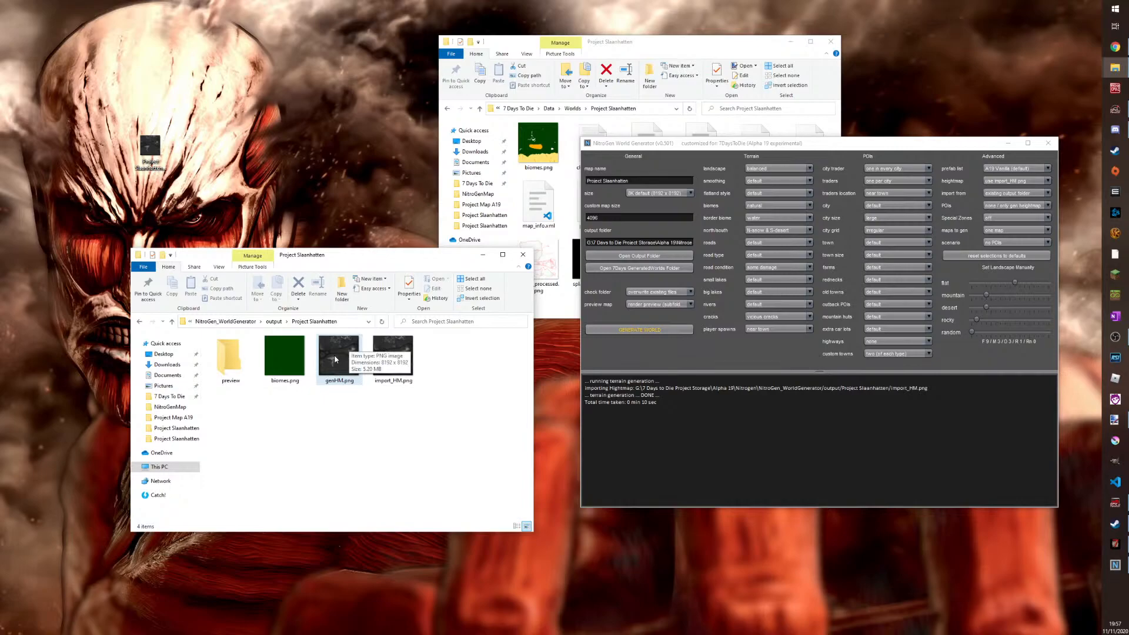
{"action": "left_click_drag", "start_coordinate": [336, 359], "coordinate": [325, 156]}
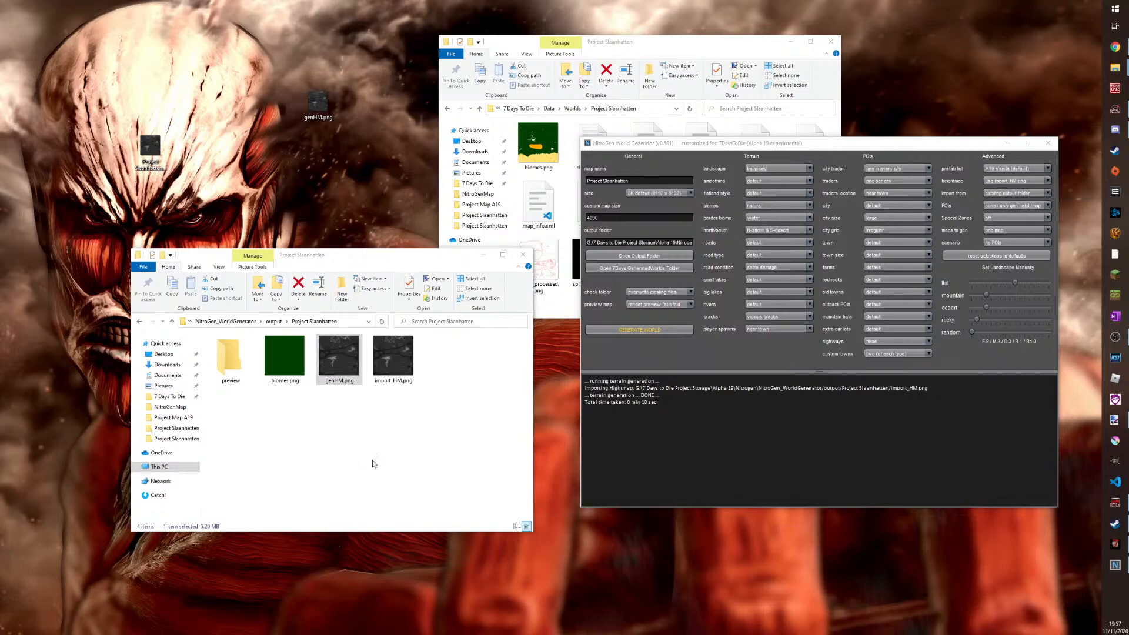
{"action": "left_click_drag", "start_coordinate": [367, 404], "coordinate": [211, 347]}
{"action": "key", "text": "Delete"}
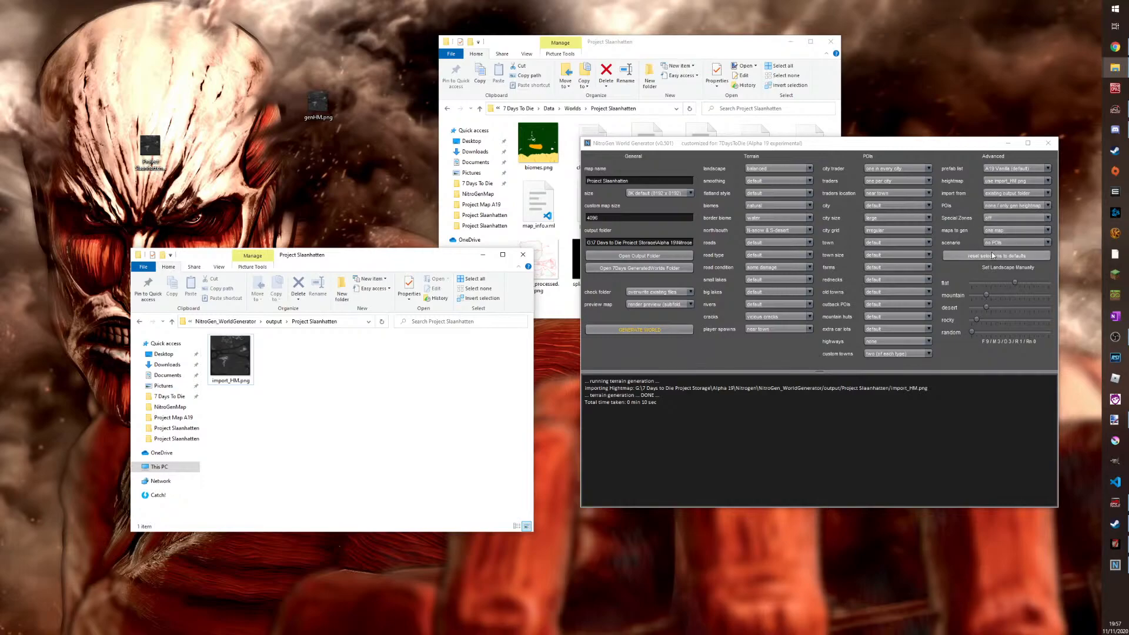
Close NitroGen and relaunch nitrogen.exe from the NitroGen_WorldGenerator folder
{"action": "left_click", "coordinate": [1042, 190]}
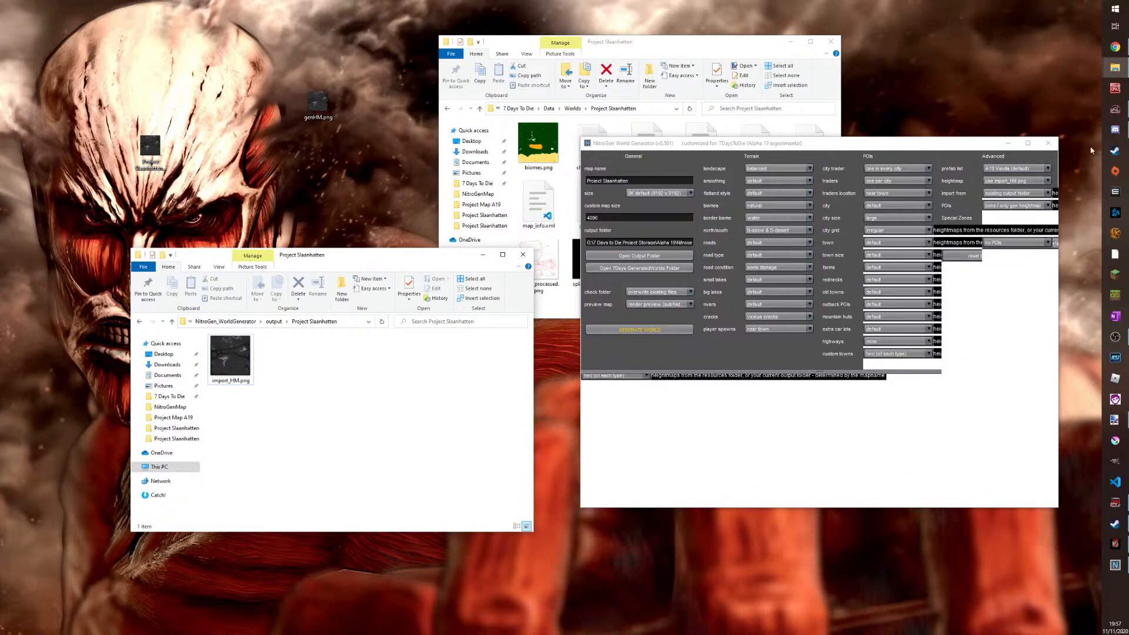
{"action": "left_click", "coordinate": [1053, 147]}
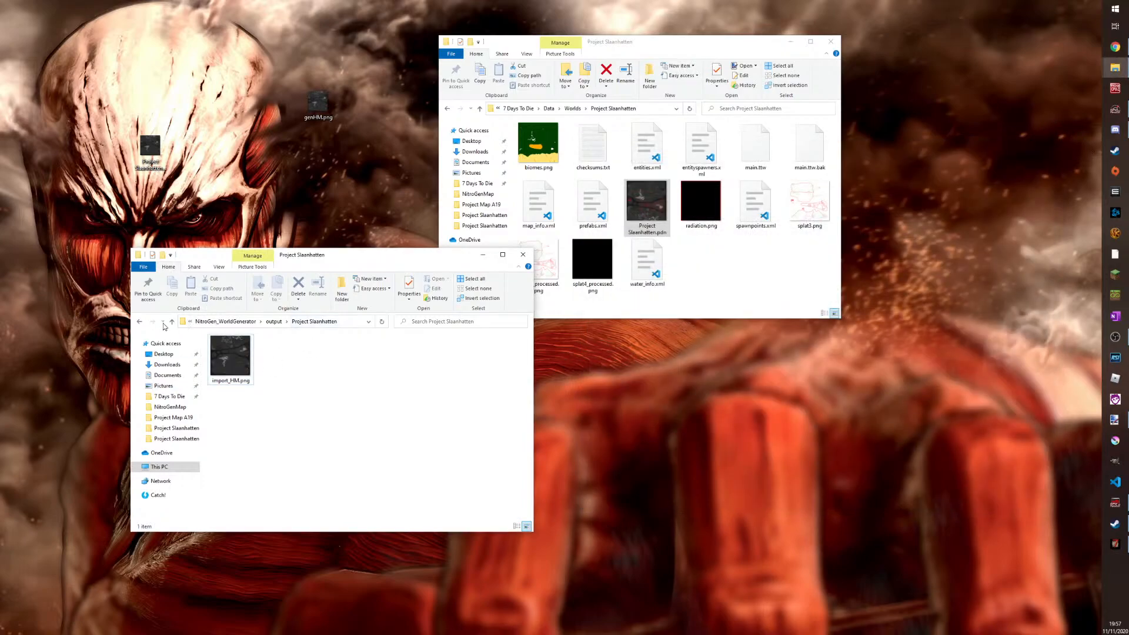
{"action": "left_click", "coordinate": [172, 321]}
{"action": "left_click", "coordinate": [172, 321]}
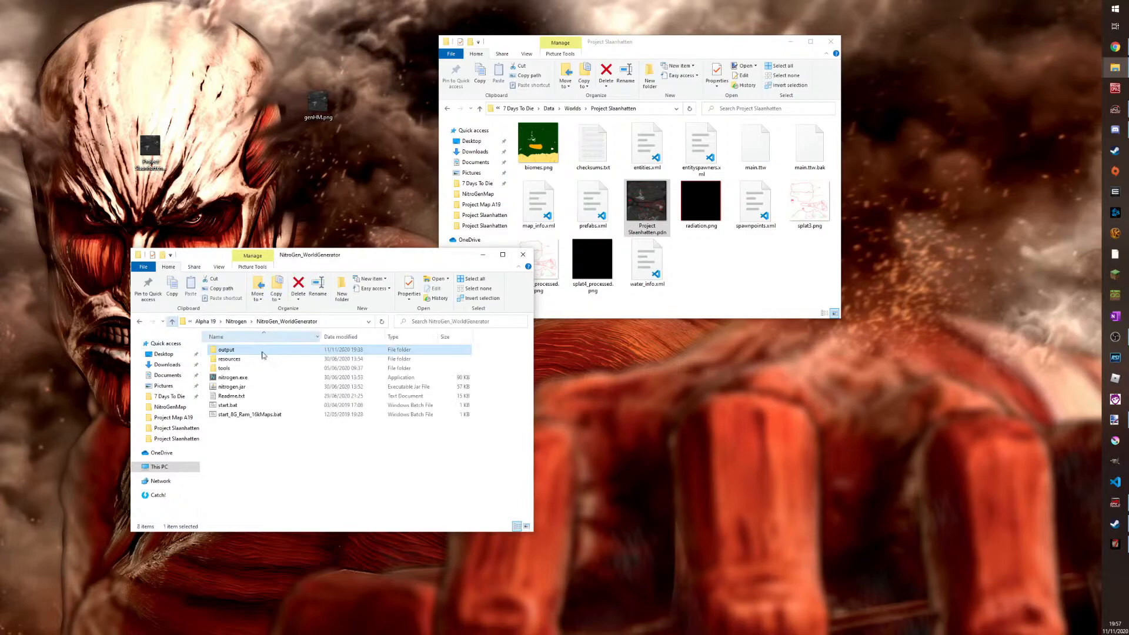
{"action": "left_click", "coordinate": [232, 378]}
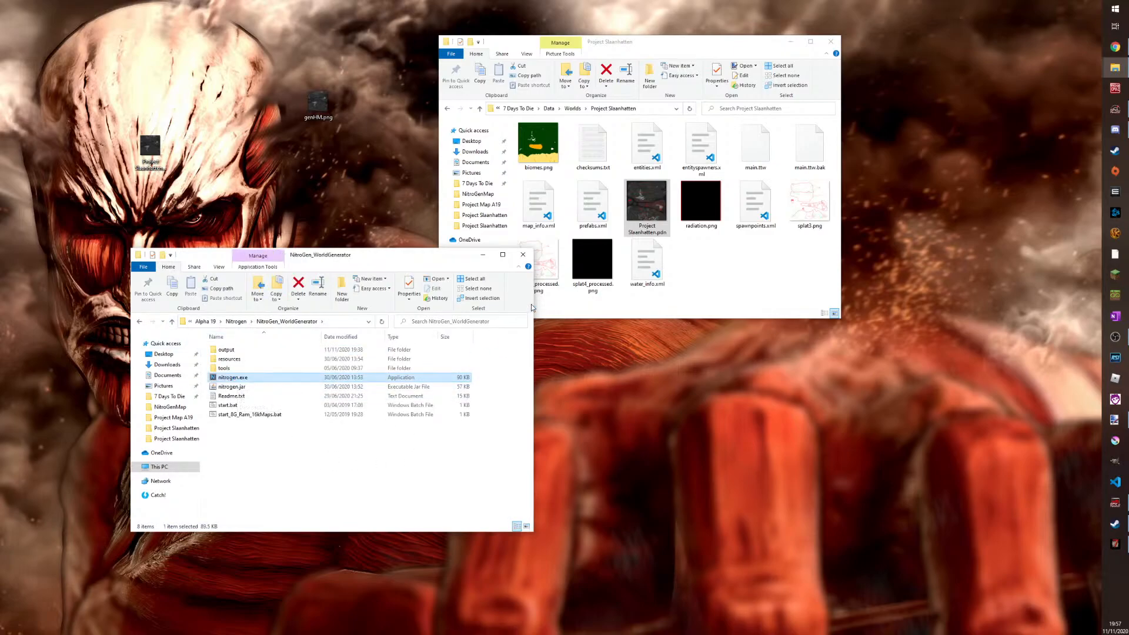
{"action": "key", "text": "Return"}
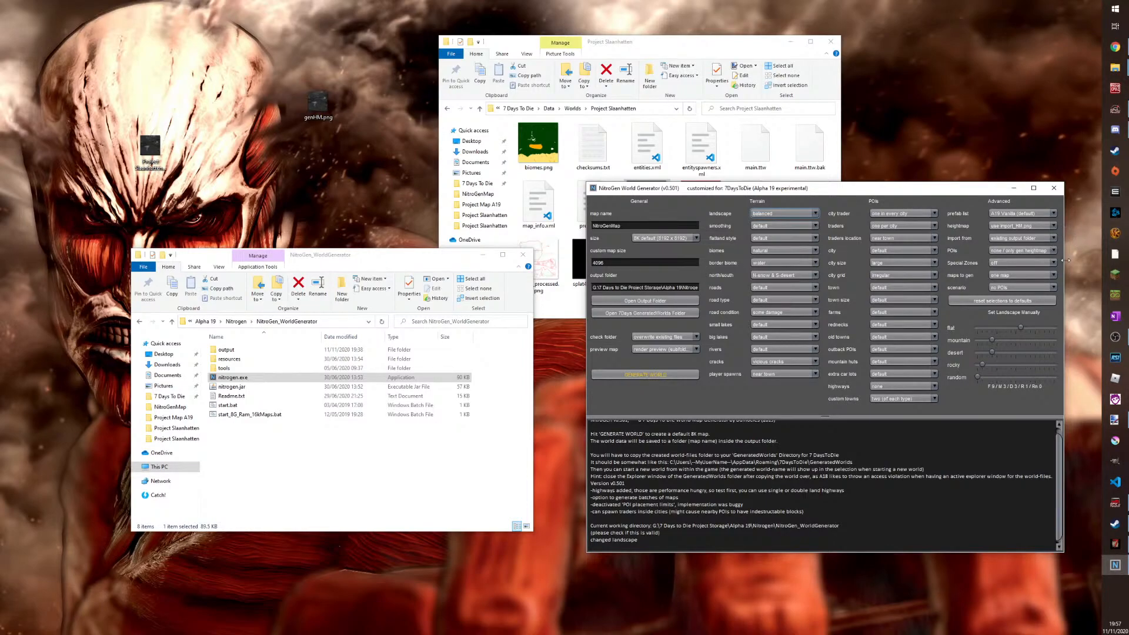
Set NitroGen's POIs option to generate new, keeping the scenario at no POIs
{"action": "left_click", "coordinate": [1029, 251]}
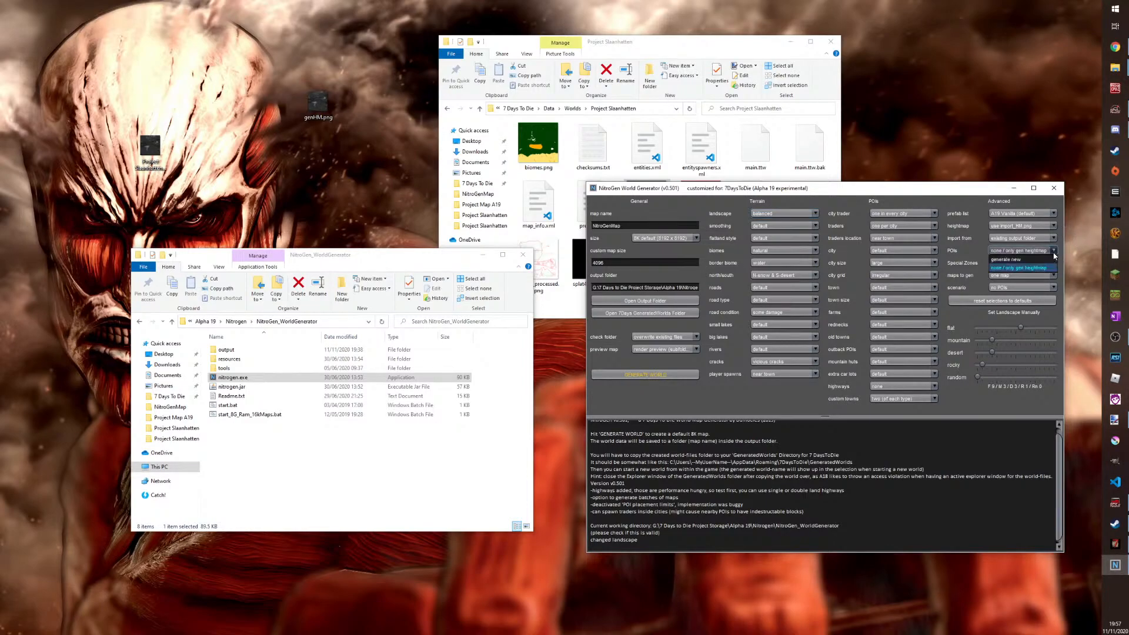
{"action": "left_click", "coordinate": [1023, 261]}
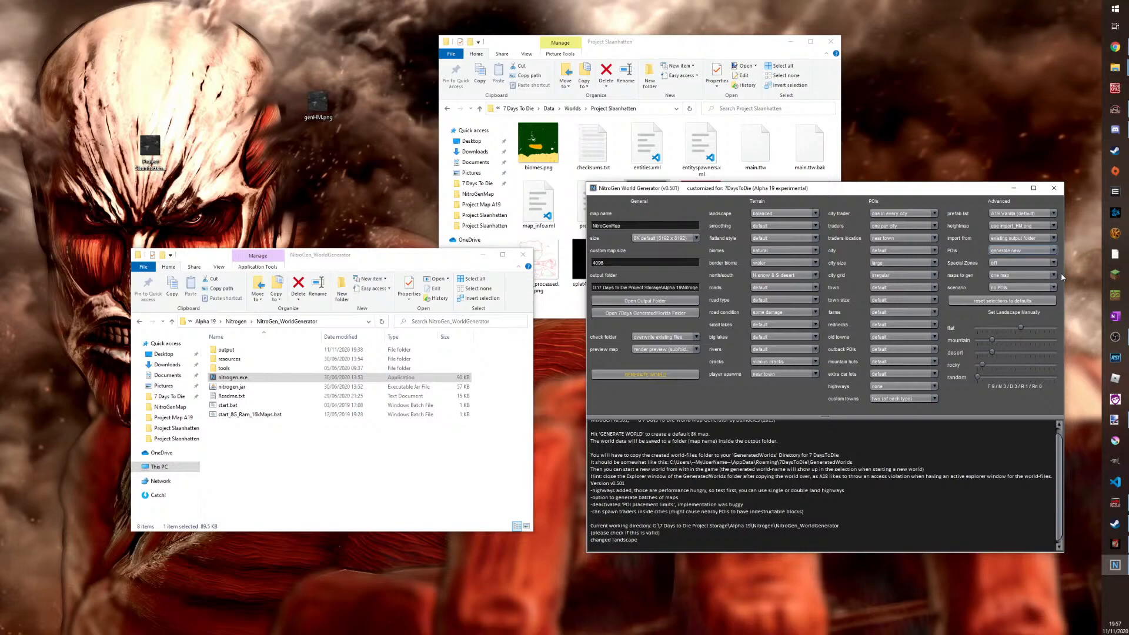
{"action": "left_click", "coordinate": [1023, 287]}
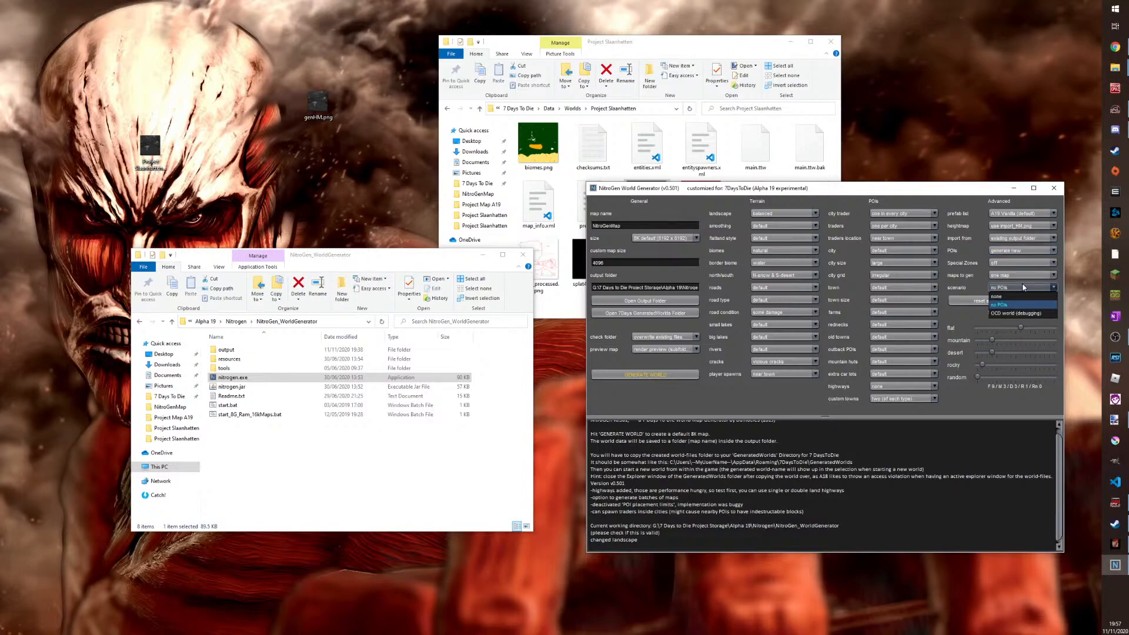
{"action": "left_click", "coordinate": [1054, 288]}
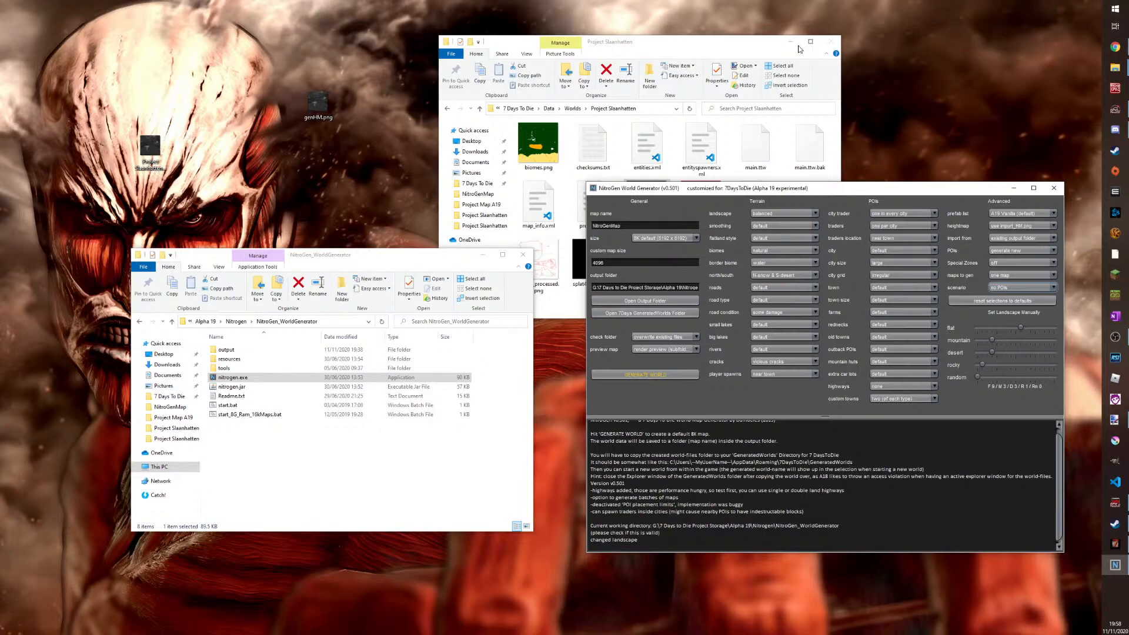
Examine dtm.raw and genHM.png in the Nitromap 1 world folder and return to the Worlds folder
{"action": "left_click", "coordinate": [572, 108]}
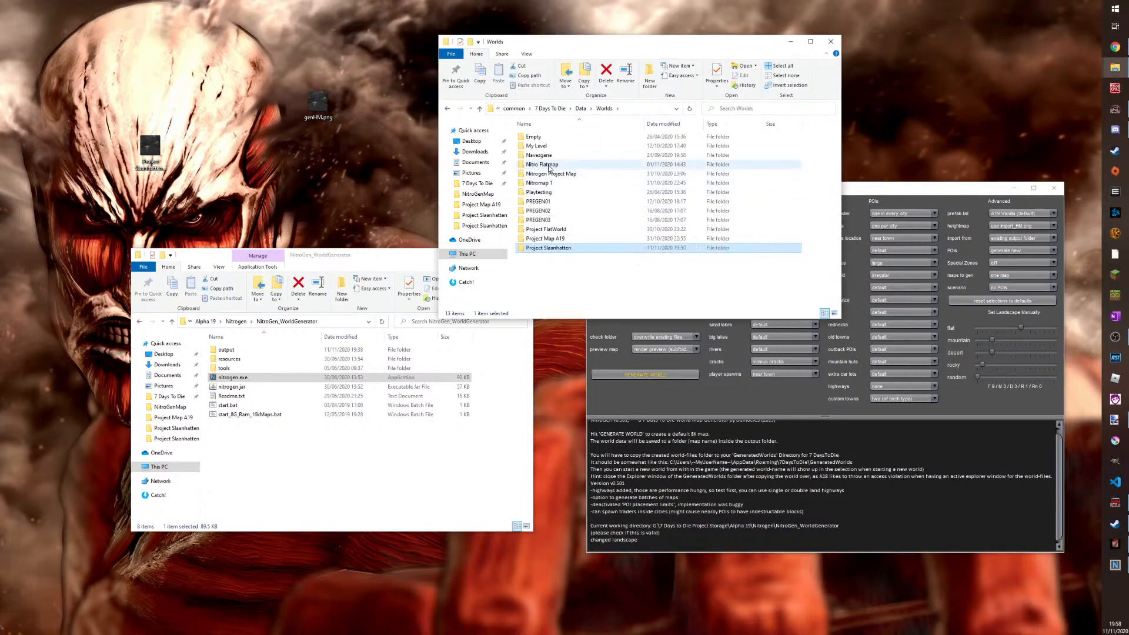
{"action": "double_click", "coordinate": [536, 183]}
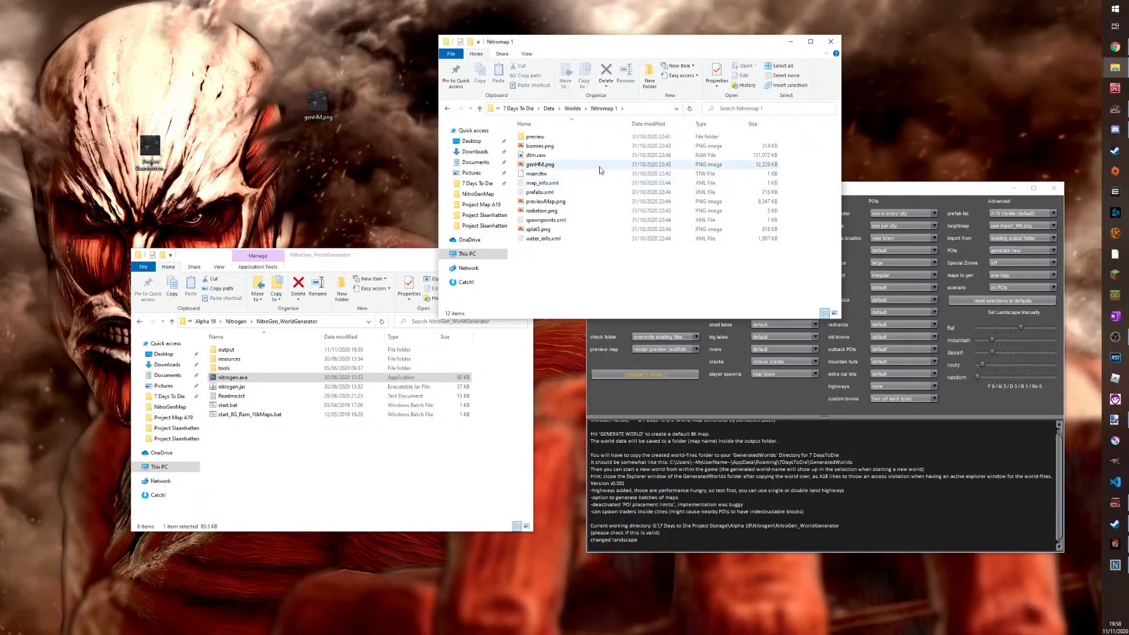
{"action": "left_click", "coordinate": [534, 155]}
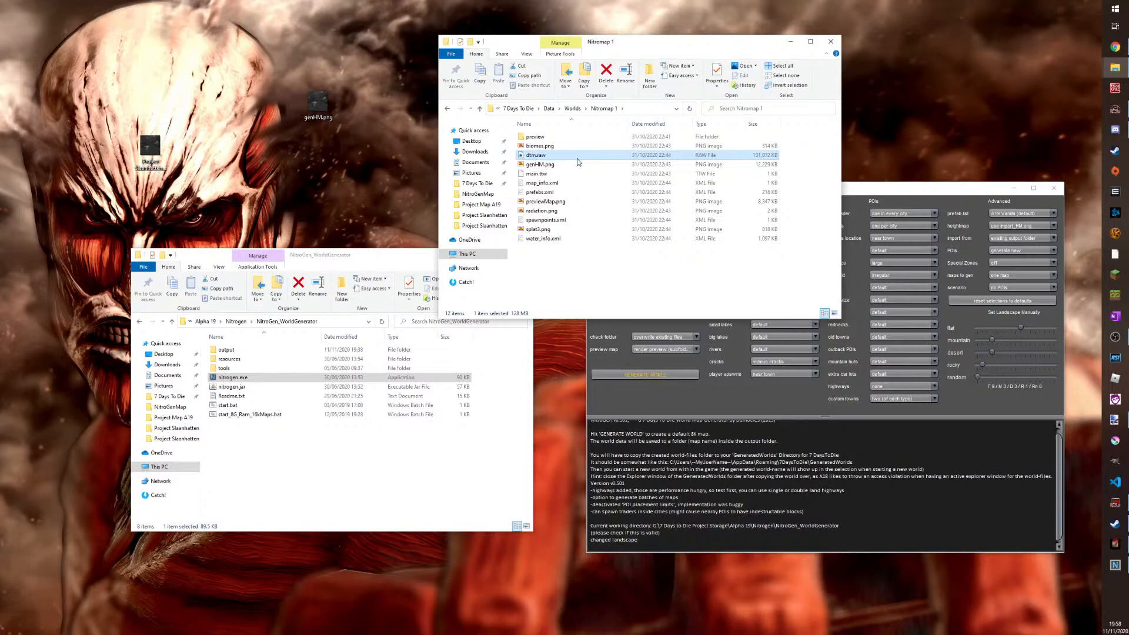
{"action": "left_click", "coordinate": [538, 164]}
{"action": "left_click", "coordinate": [540, 155]}
{"action": "left_click", "coordinate": [480, 108]}
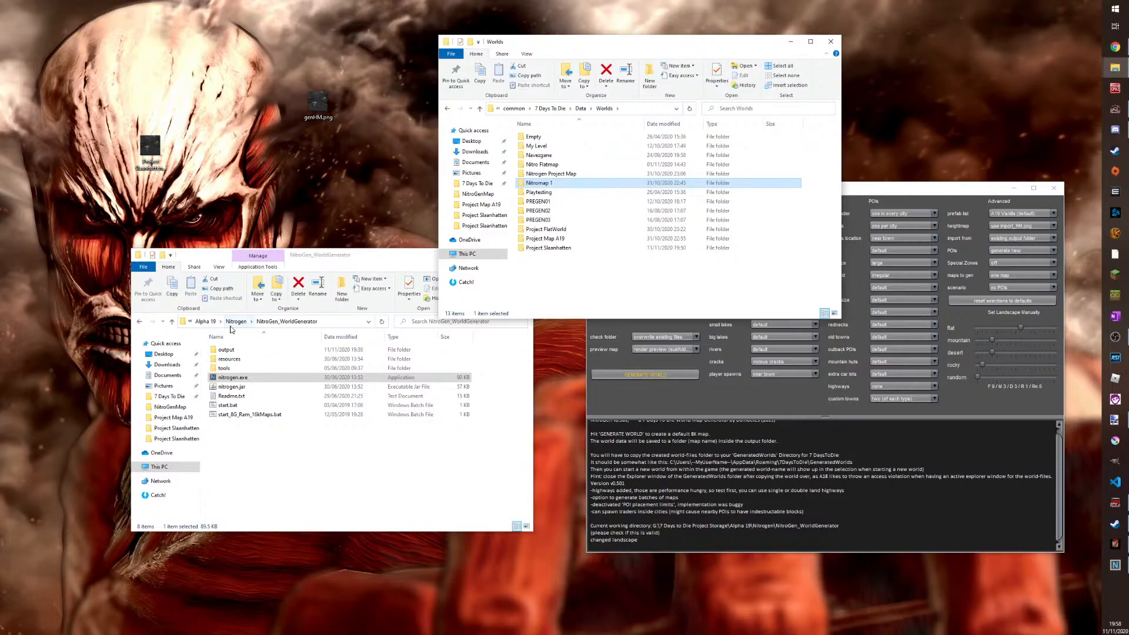
Open NitroGen's output\Project Slaanhatten folder and switch back to the NitroGen World Generator window
{"action": "double_click", "coordinate": [227, 349]}
{"action": "left_click", "coordinate": [265, 365]}
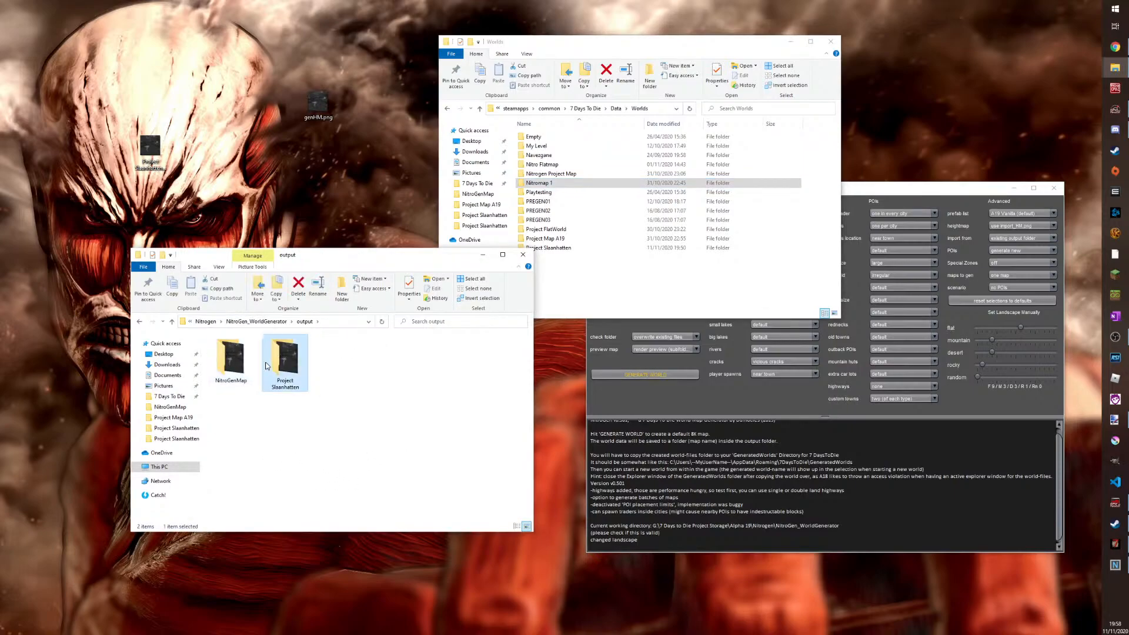
{"action": "double_click", "coordinate": [266, 365]}
{"action": "left_click", "coordinate": [958, 185]}
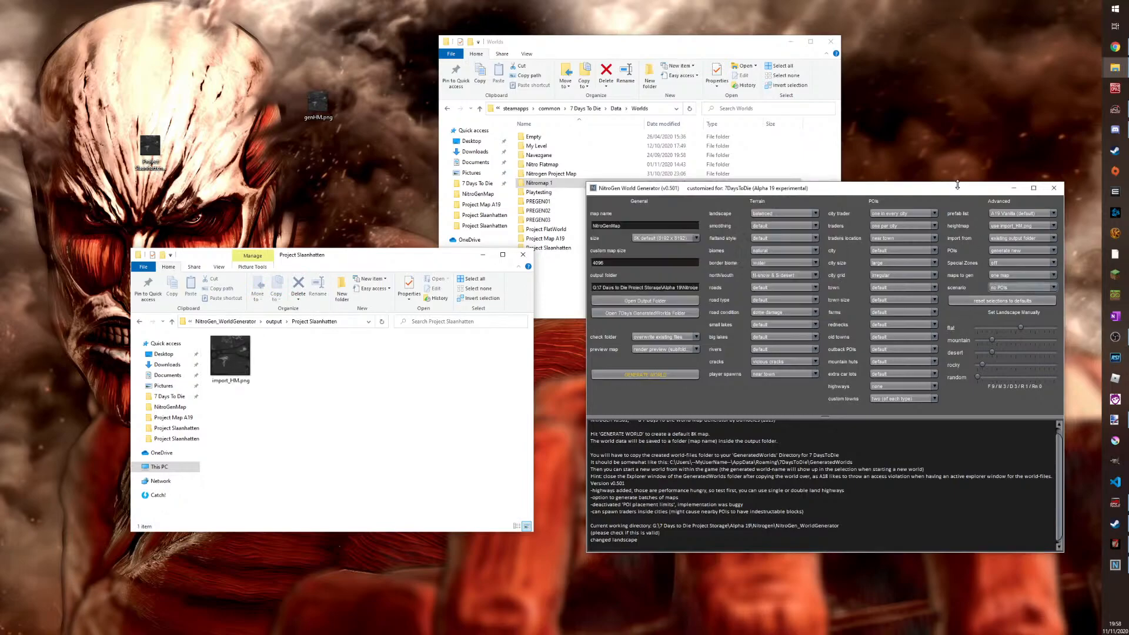
Generate the full world, set the map name to Project Slaanhatten, and generate the world again under that name
{"action": "left_click", "coordinate": [610, 377]}
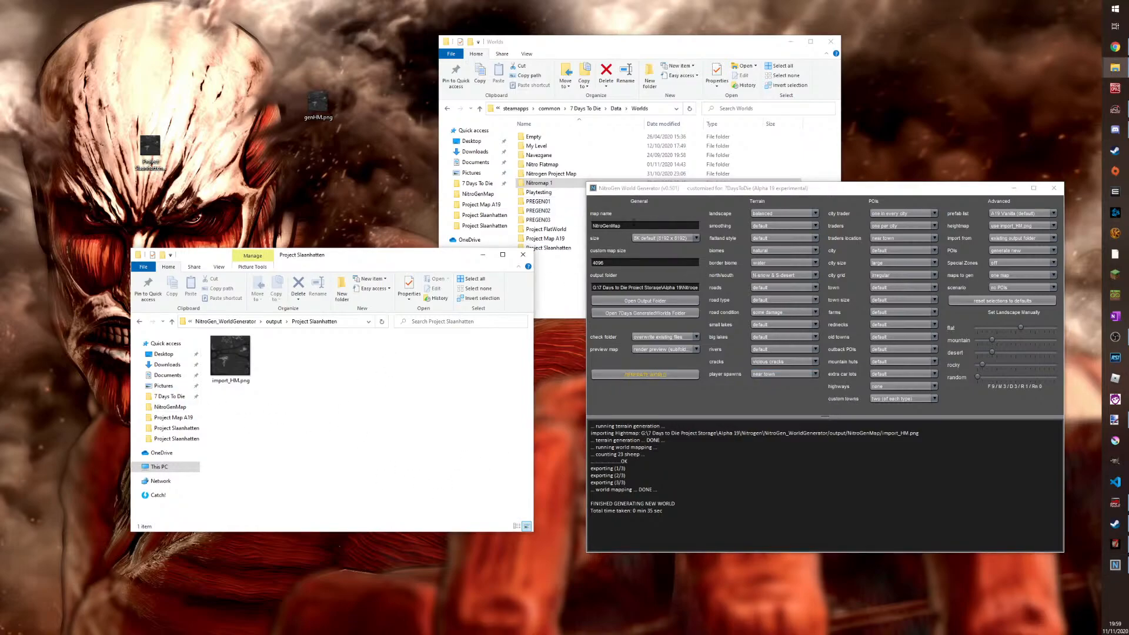
{"action": "left_click", "coordinate": [594, 225]}
{"action": "key", "text": "ctrl+a"}
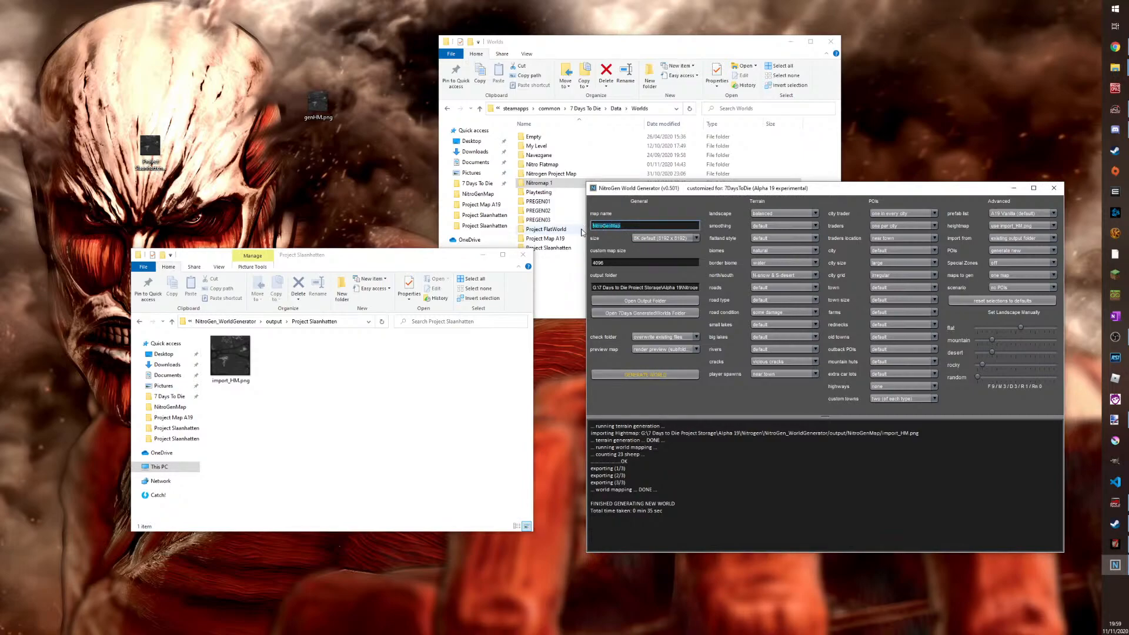
{"action": "key", "text": "BackSpace"}
{"action": "left_click", "coordinate": [630, 375]}
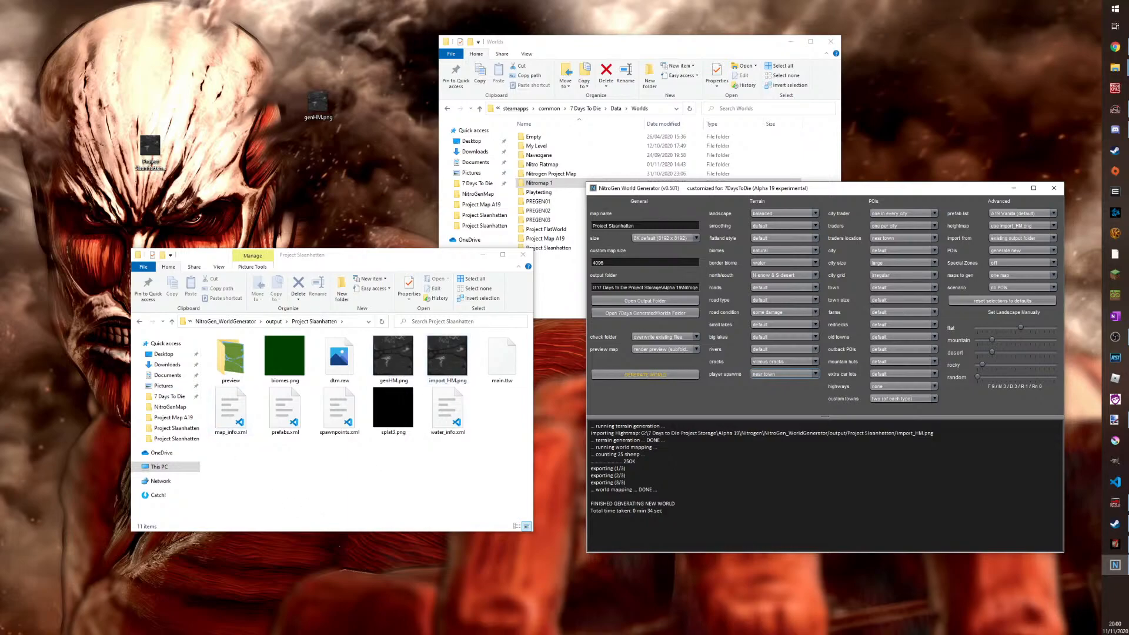
Inspect previewMap.png from the generated world's preview folder in paint.net and close it
{"action": "double_click", "coordinate": [227, 357]}
{"action": "double_click", "coordinate": [225, 354]}
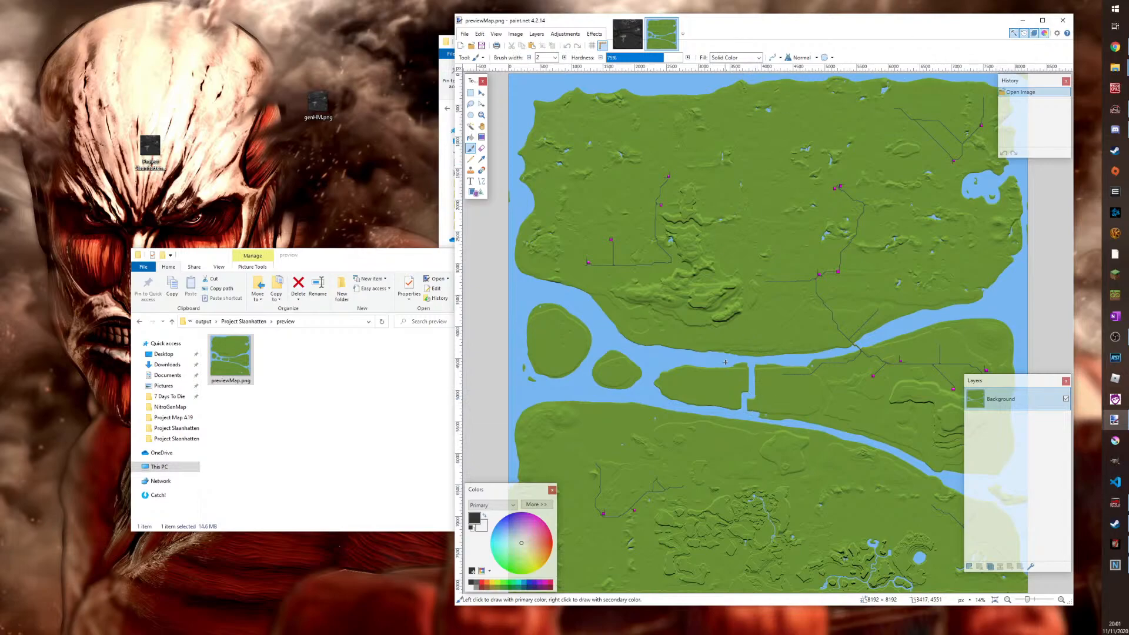
{"action": "left_click", "coordinate": [1062, 22]}
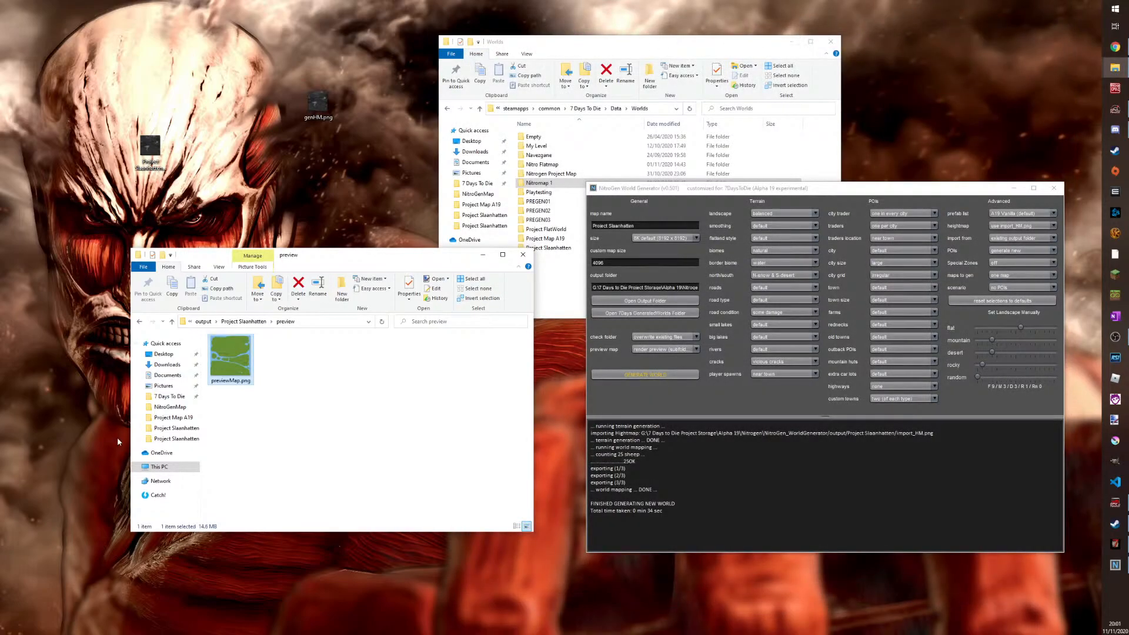
Open Project Slaanhatten.pdn from the game's Worlds\Project Slaanhatten folder in paint.net
{"action": "left_click", "coordinate": [560, 280]}
{"action": "double_click", "coordinate": [546, 253]}
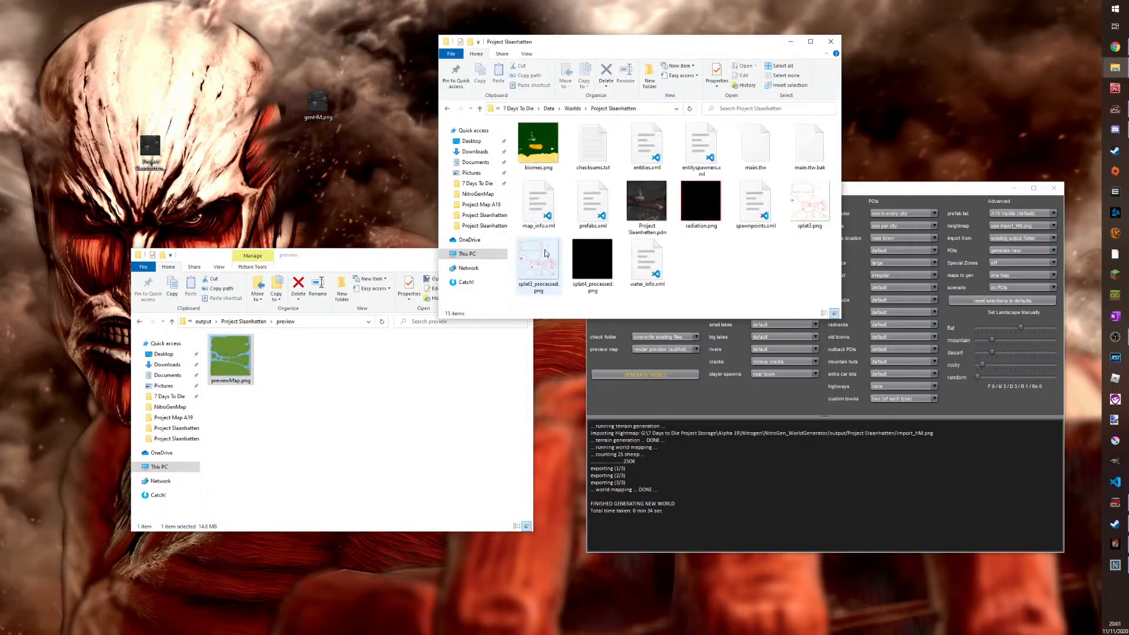
{"action": "double_click", "coordinate": [644, 196]}
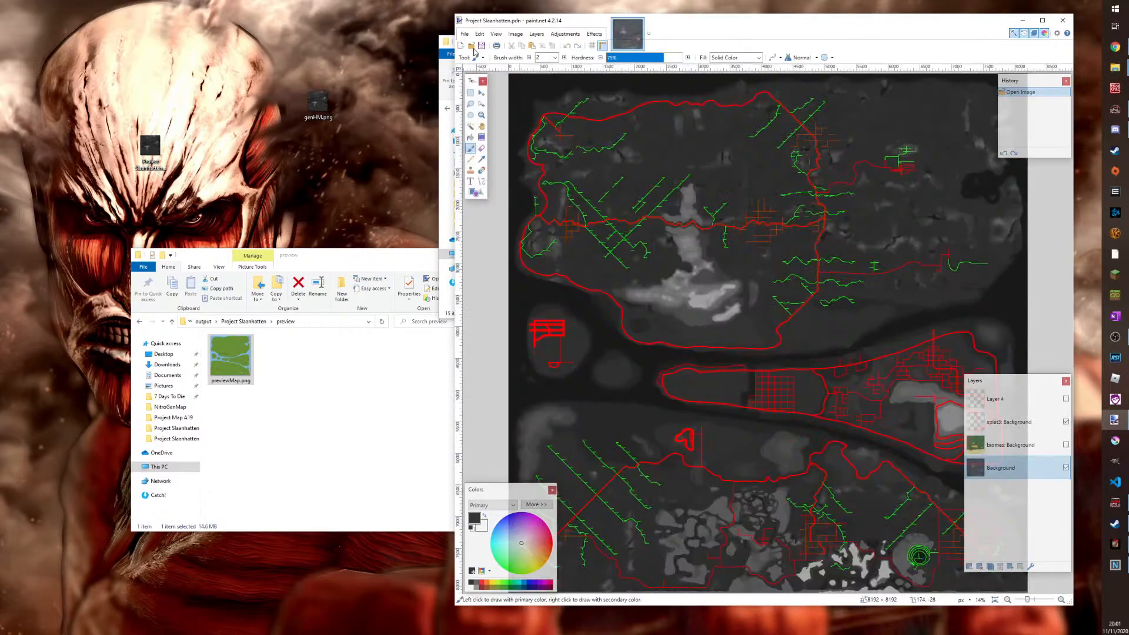
Move the game's world folder window beside paint.net and single out radiation.png, splat4_processed.png and biomes.png in turn
{"action": "left_click", "coordinate": [447, 42]}
{"action": "mouse_move", "coordinate": [582, 47]}
{"action": "left_mouse_down"}
{"action": "mouse_move", "coordinate": [167, 29]}
{"action": "mouse_move", "coordinate": [208, 54]}
{"action": "left_mouse_up"}
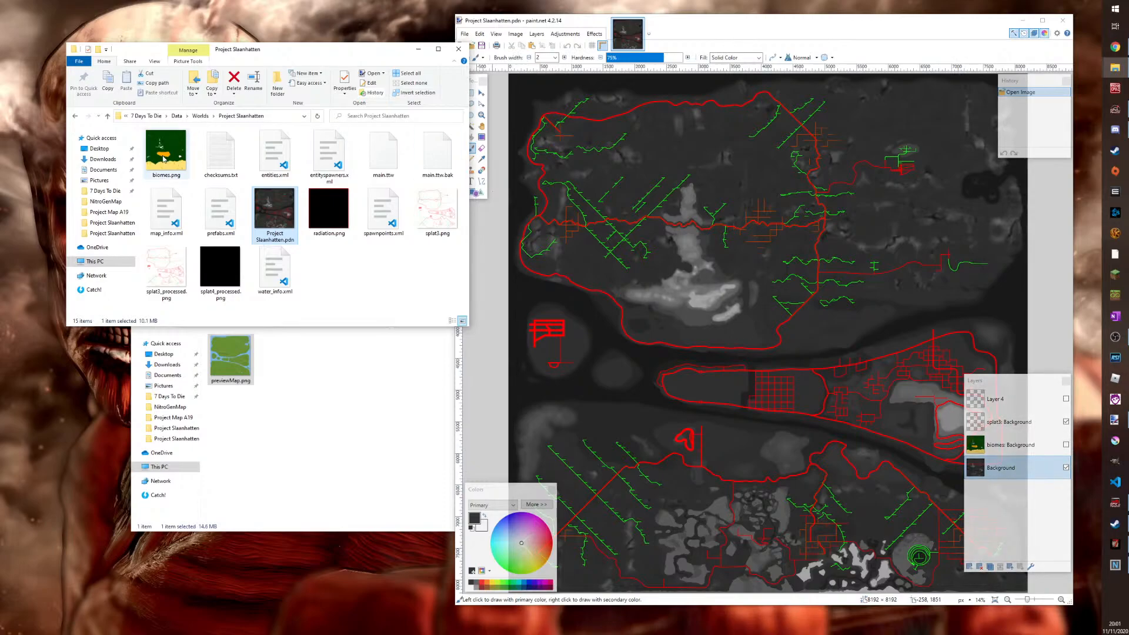
{"action": "left_click", "coordinate": [325, 212]}
{"action": "left_click", "coordinate": [210, 286]}
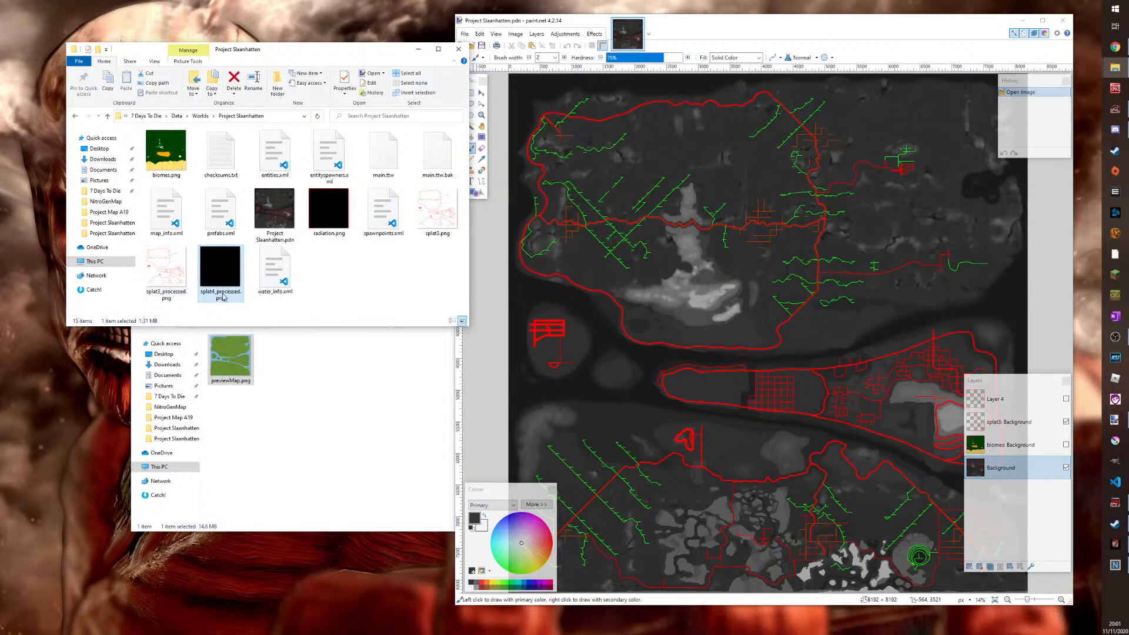
{"action": "left_click", "coordinate": [162, 151]}
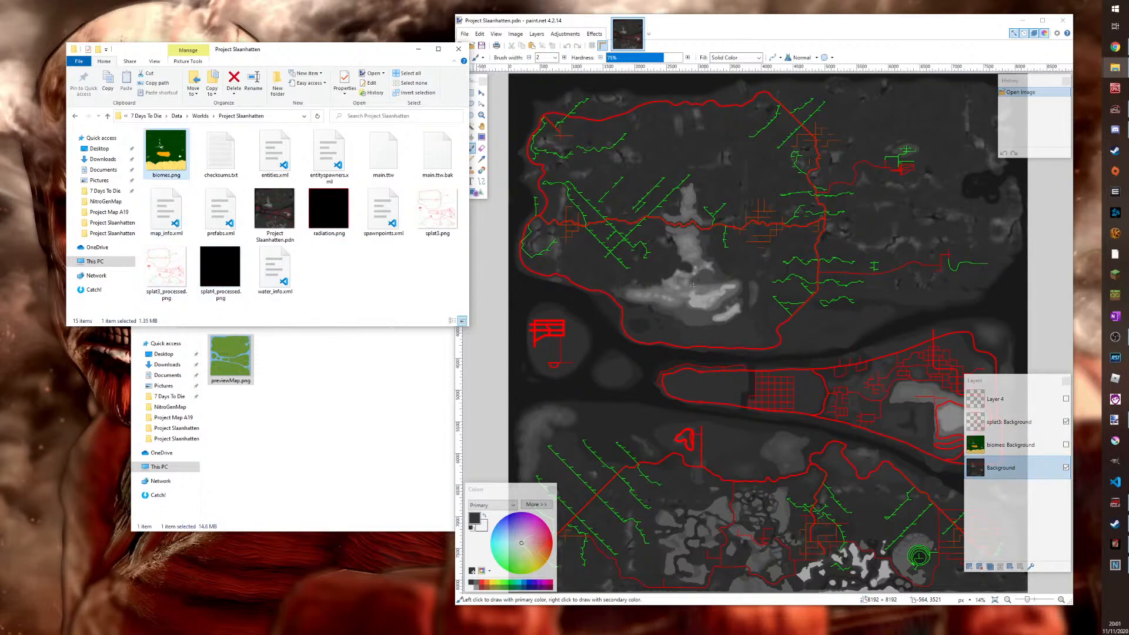
Compare the map's layers by toggling the visibility of Layer 4 and the splat3 layer over the heightmap background
{"action": "left_click", "coordinate": [1022, 445]}
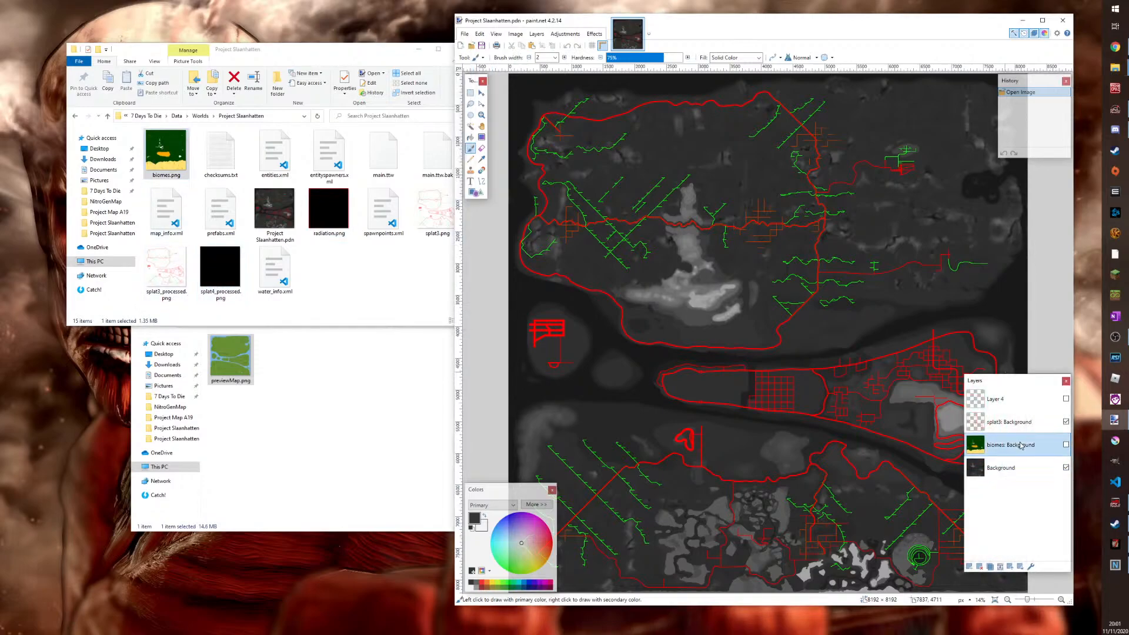
{"action": "left_click", "coordinate": [1003, 469]}
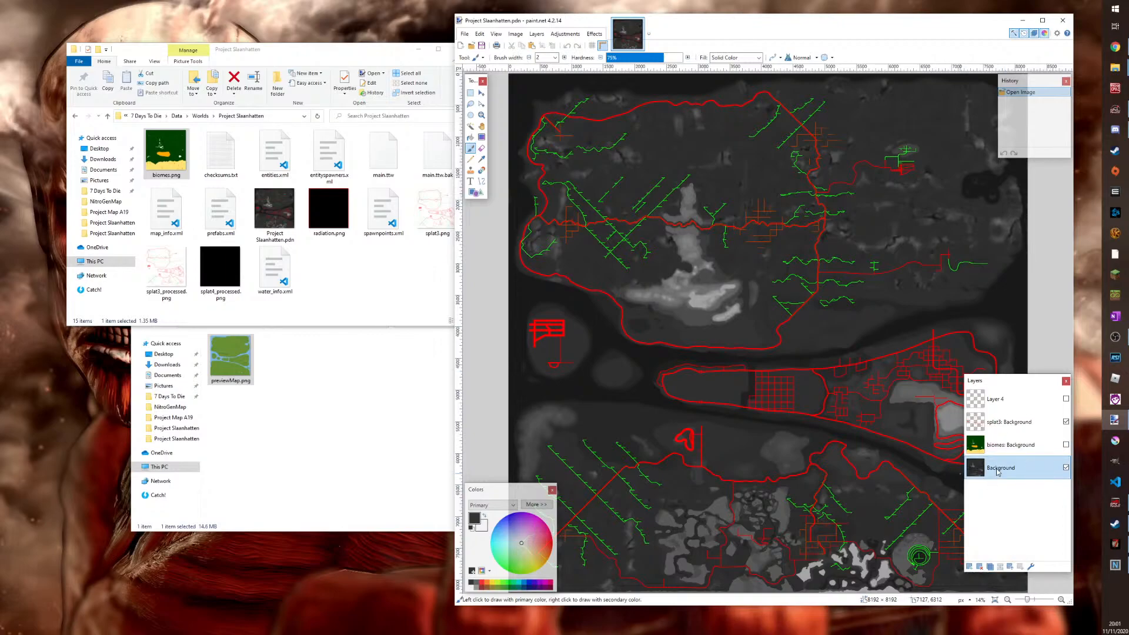
{"action": "left_click", "coordinate": [1006, 425]}
{"action": "left_click", "coordinate": [1067, 399]}
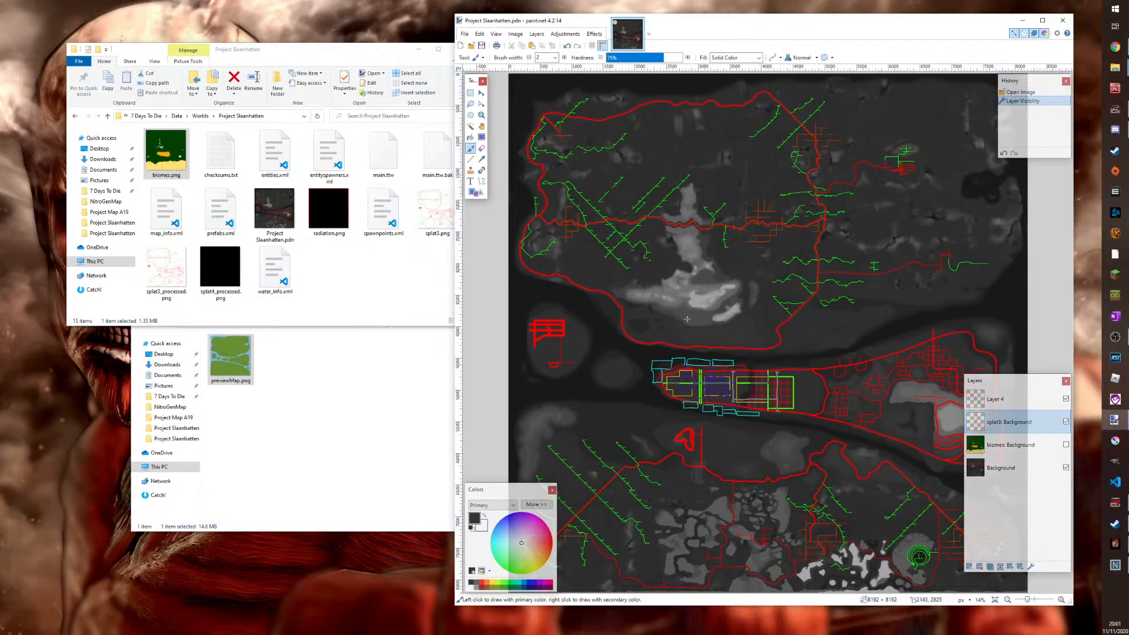
{"action": "left_click", "coordinate": [1066, 399]}
{"action": "left_click", "coordinate": [1066, 422]}
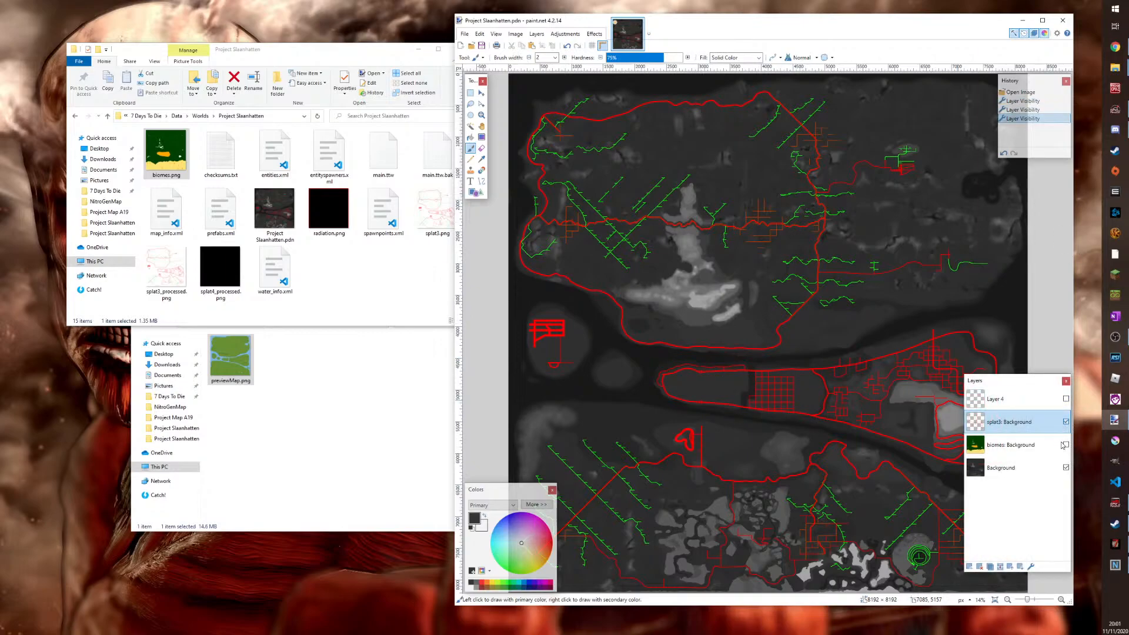
{"action": "left_click", "coordinate": [1002, 469]}
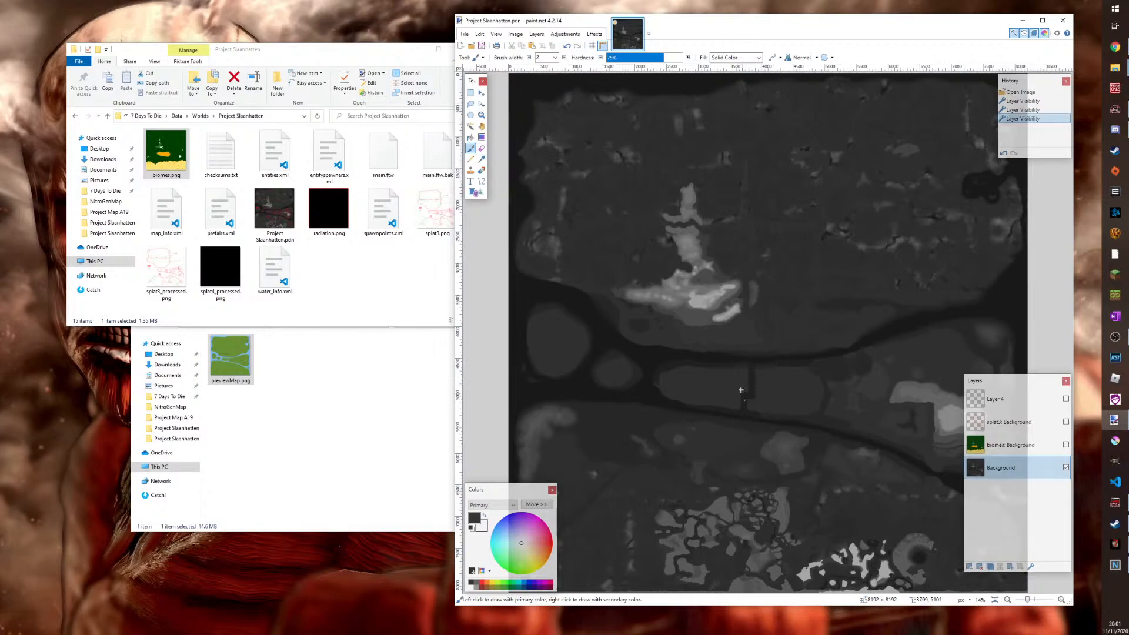
{"action": "left_click", "coordinate": [1067, 422]}
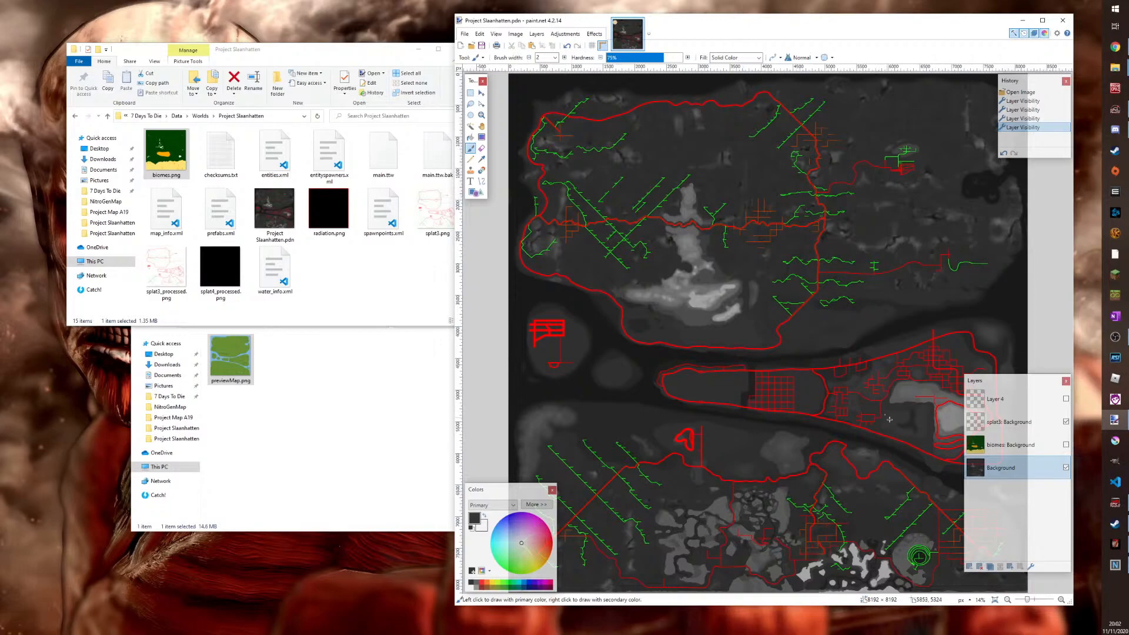
Delete the biomes, splat3 and Layer 4 layers so that only the Background heightmap layer remains
{"action": "left_click", "coordinate": [1026, 449]}
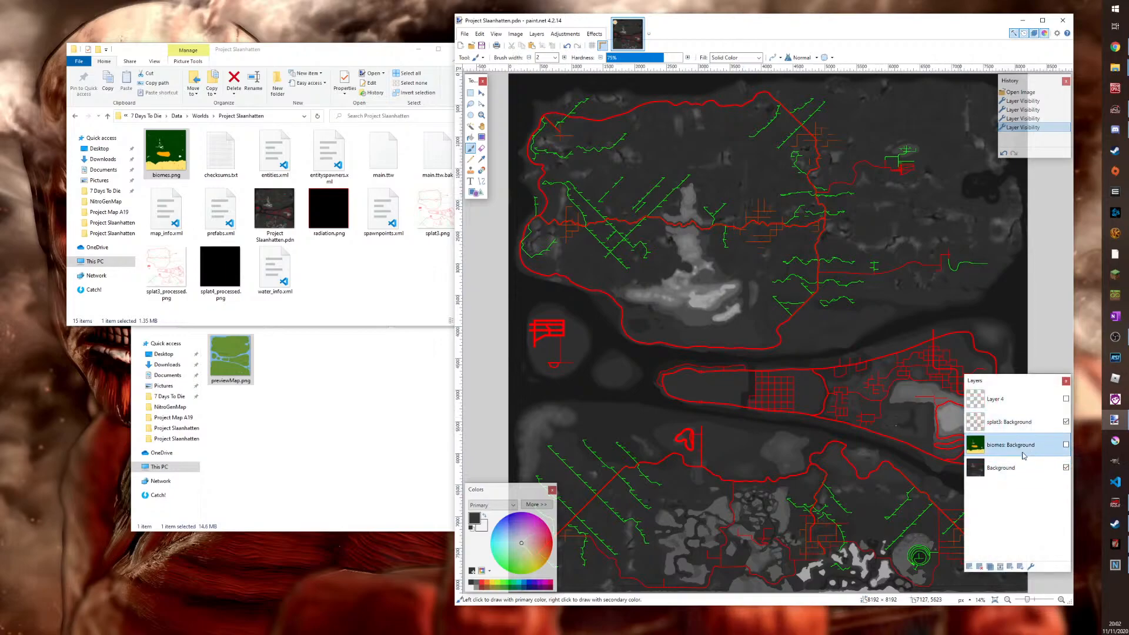
{"action": "left_click", "coordinate": [980, 566]}
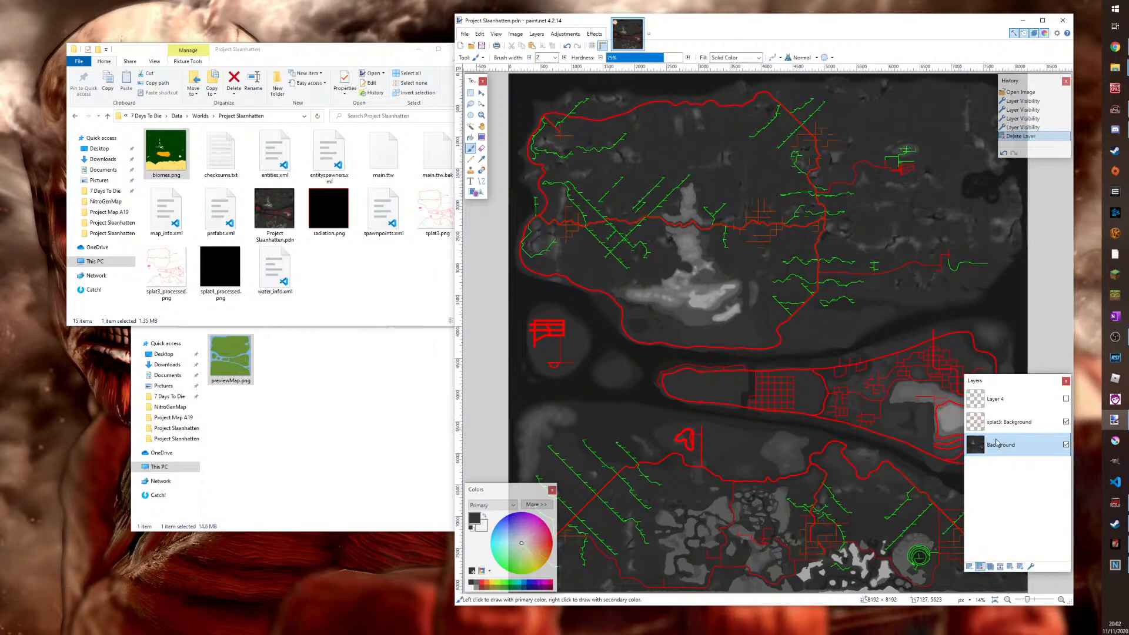
{"action": "left_click", "coordinate": [980, 566]}
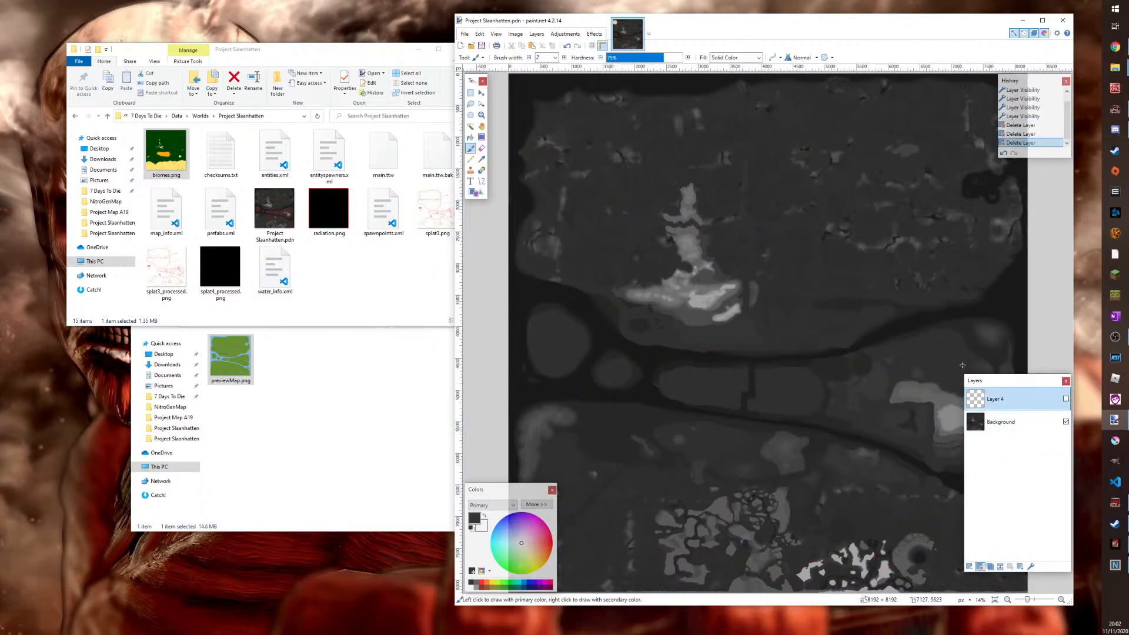
{"action": "left_click", "coordinate": [464, 35]}
{"action": "left_click", "coordinate": [491, 102]}
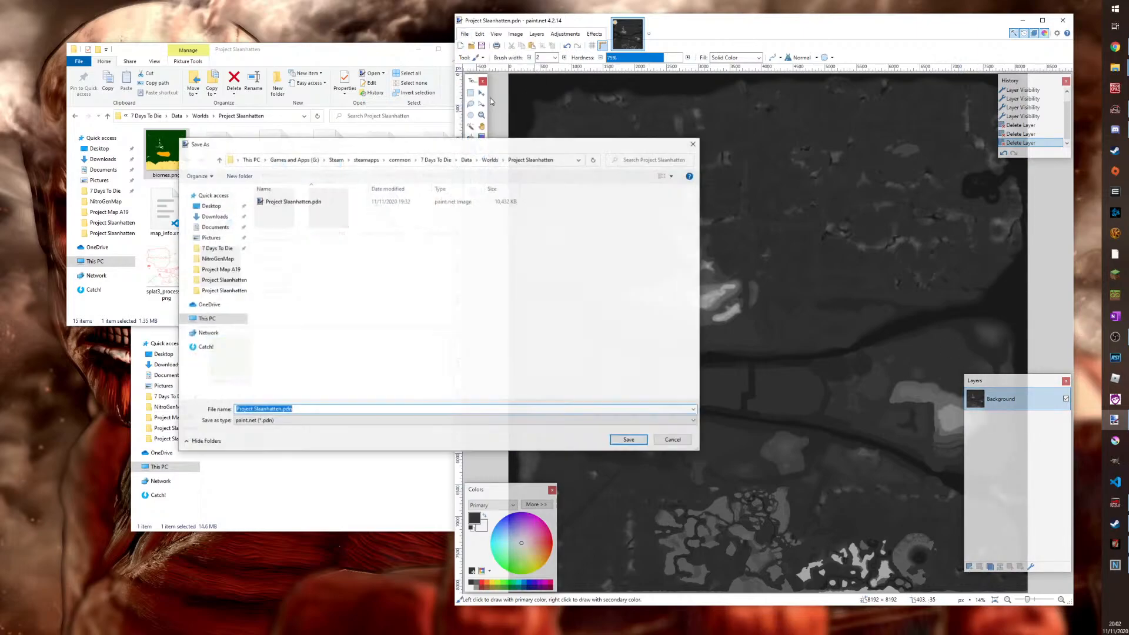
{"action": "left_click", "coordinate": [694, 144]}
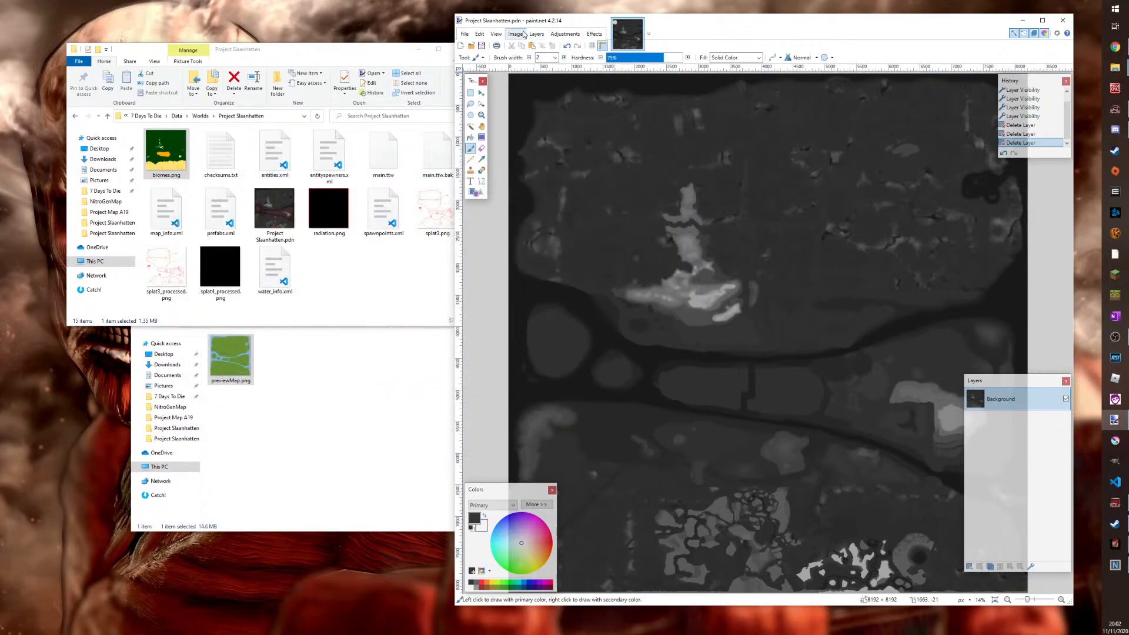
Flip the heightmap image
{"action": "left_click", "coordinate": [515, 34]}
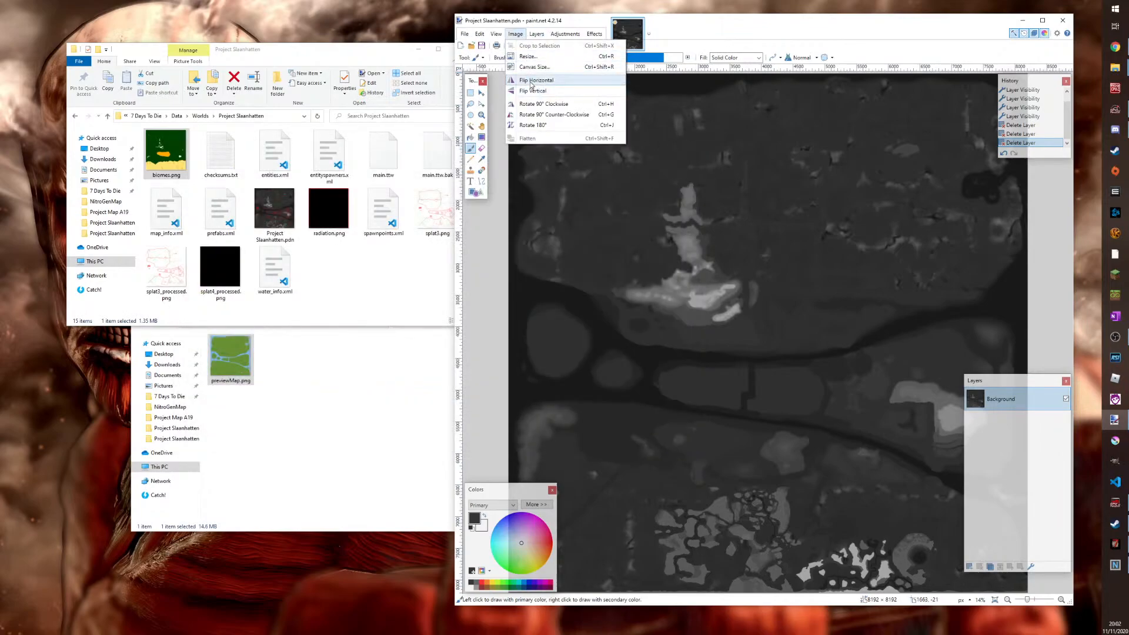
Flip the Project Slaanhatten heightmap image vertically
{"action": "left_click", "coordinate": [532, 90]}
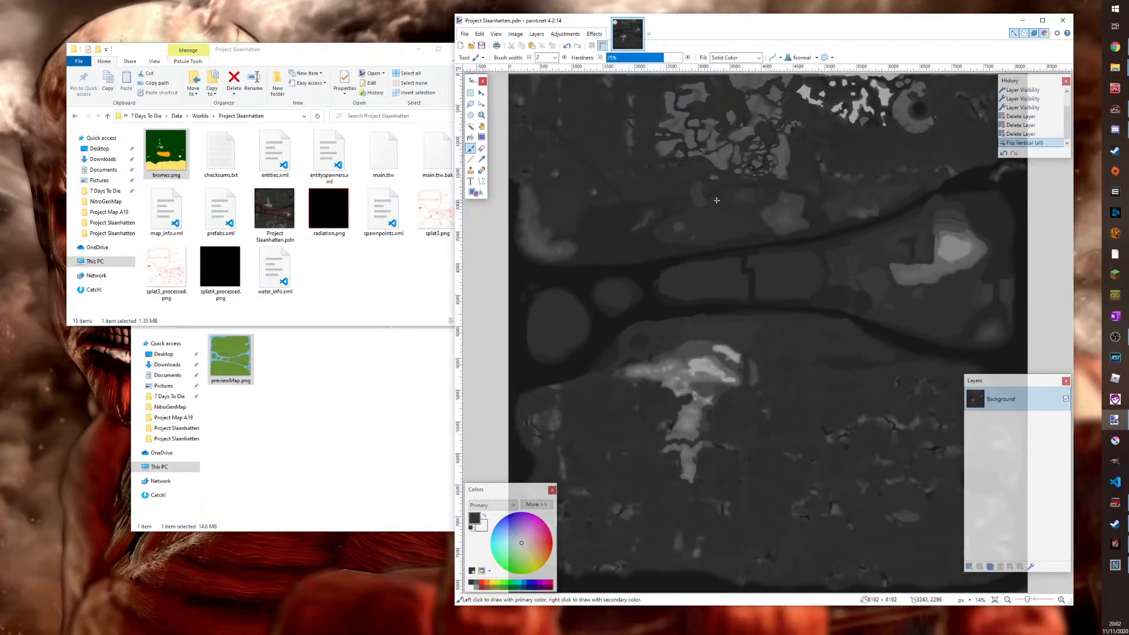
{"action": "left_click", "coordinate": [465, 36]}
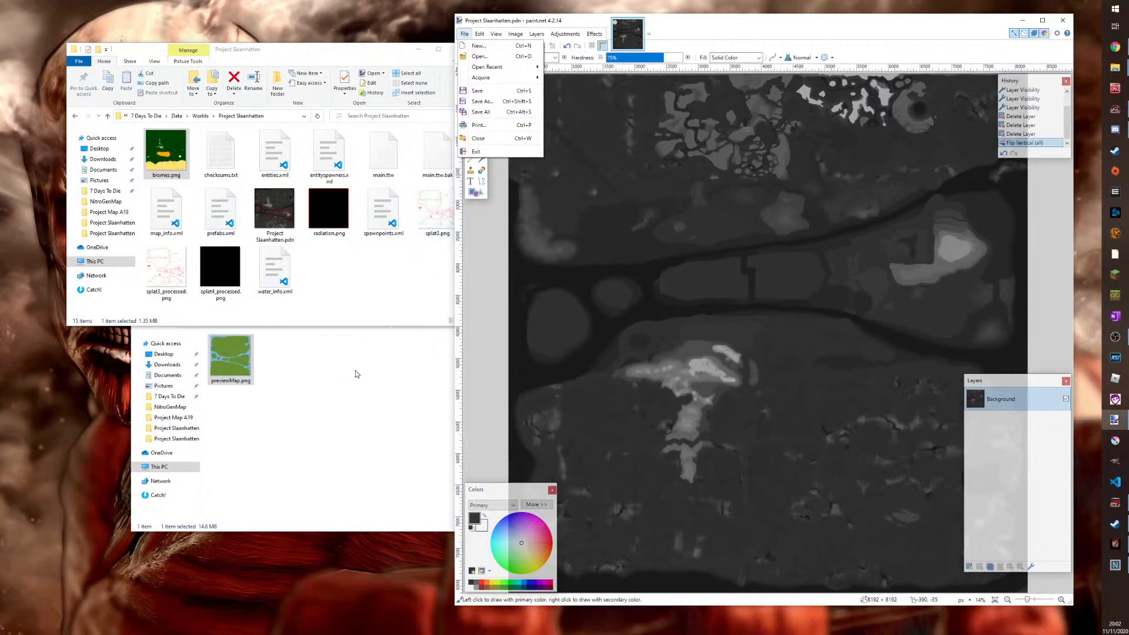
Go from the preview folder up to NitroGen's Project Slaanhatten output folder and select import_HM.png
{"action": "left_click", "coordinate": [234, 350]}
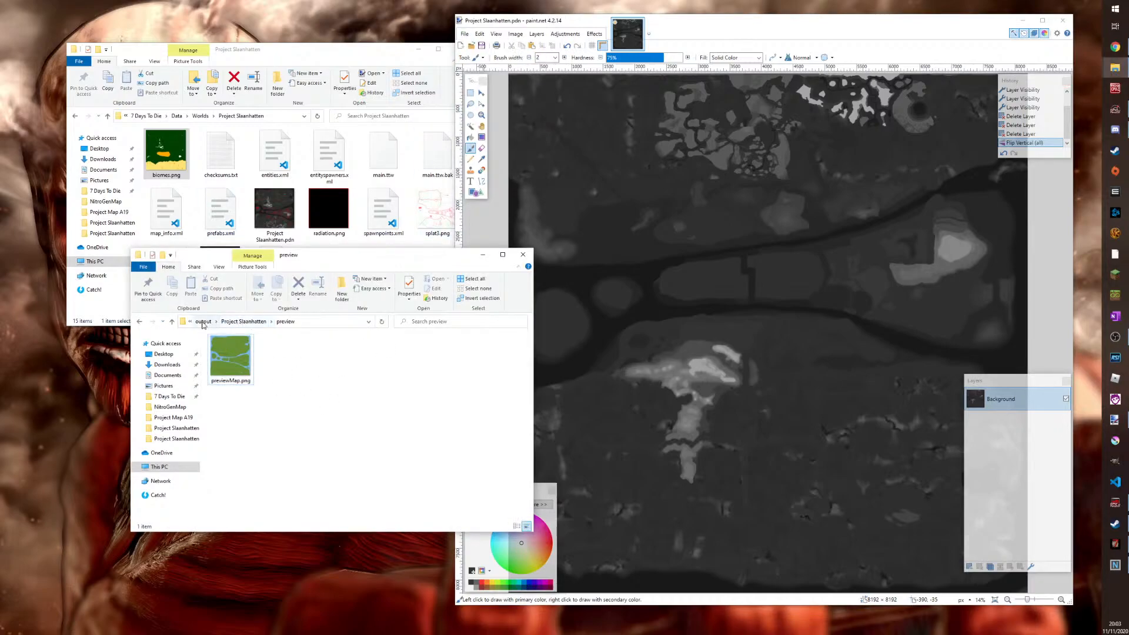
{"action": "left_click", "coordinate": [170, 322]}
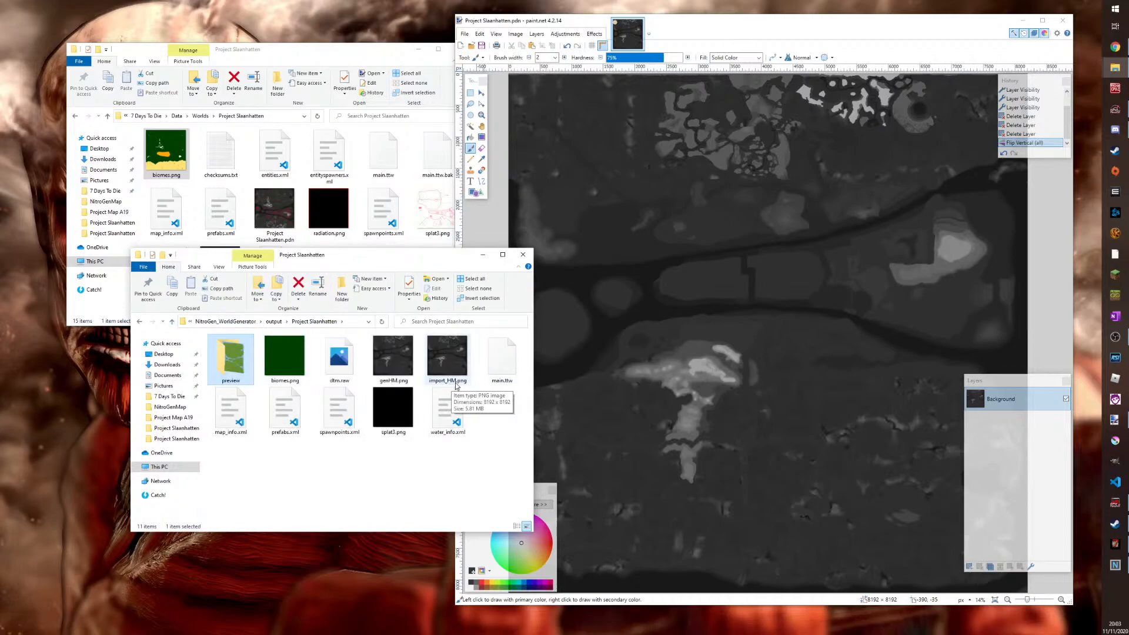
{"action": "left_click", "coordinate": [452, 371]}
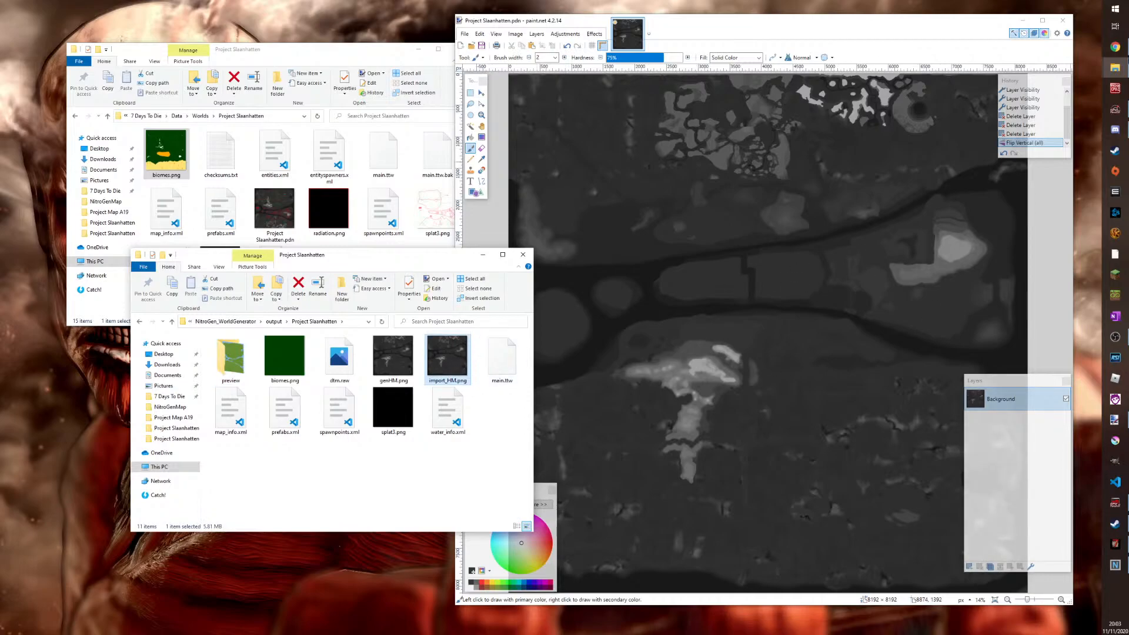
Close paint.net without saving the image changes and minimise the NitroGen output folder window
{"action": "left_click", "coordinate": [1063, 20]}
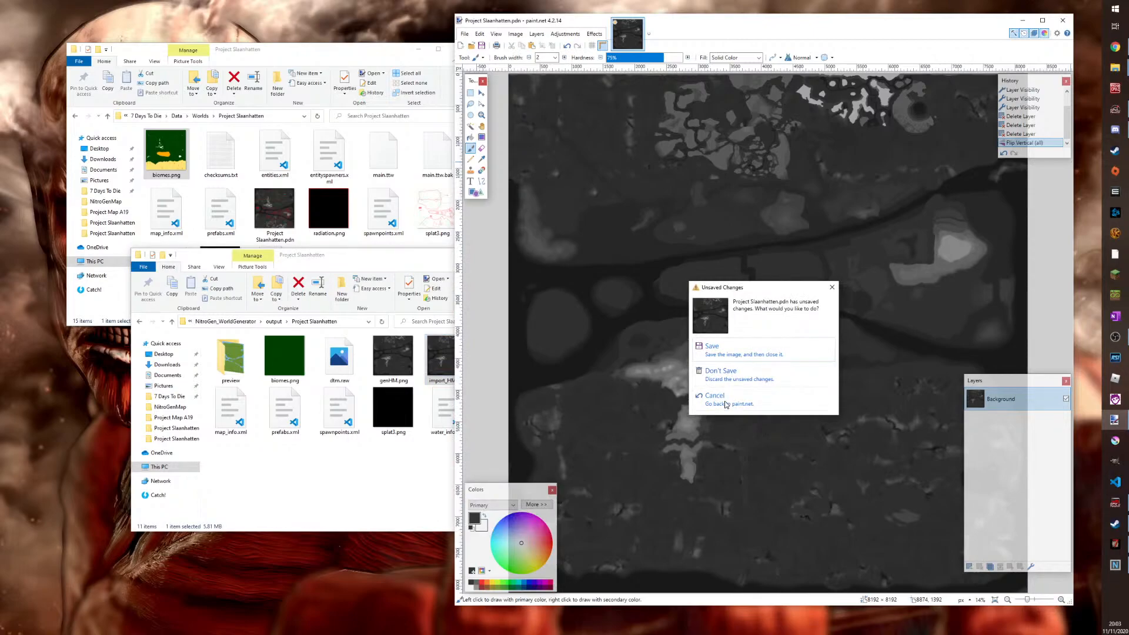
{"action": "left_click", "coordinate": [737, 373]}
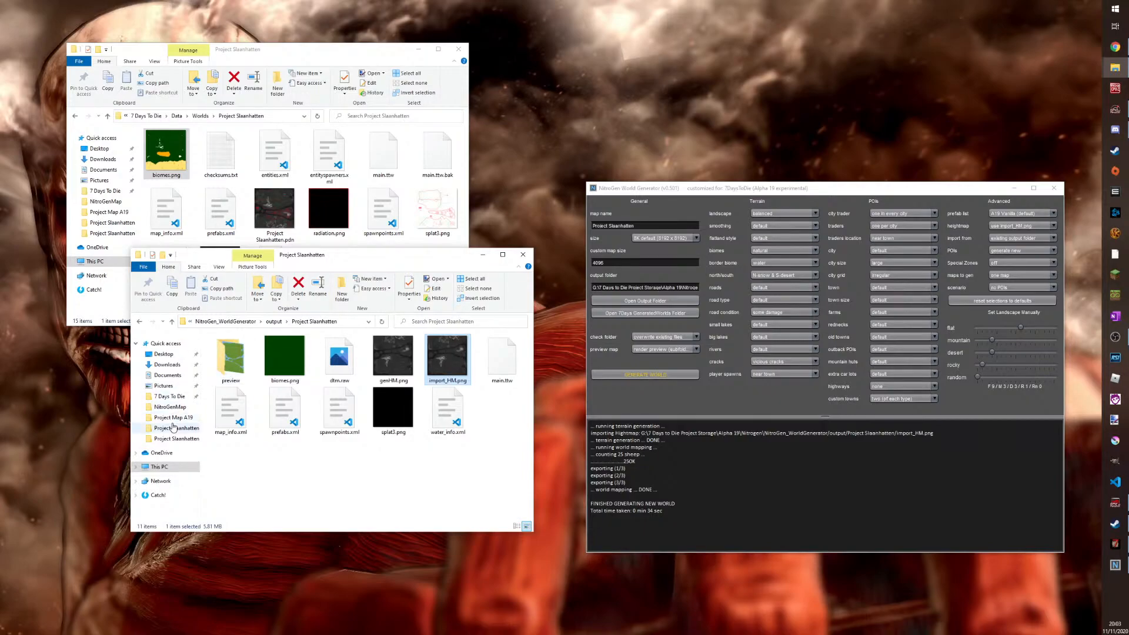
{"action": "left_click", "coordinate": [483, 254]}
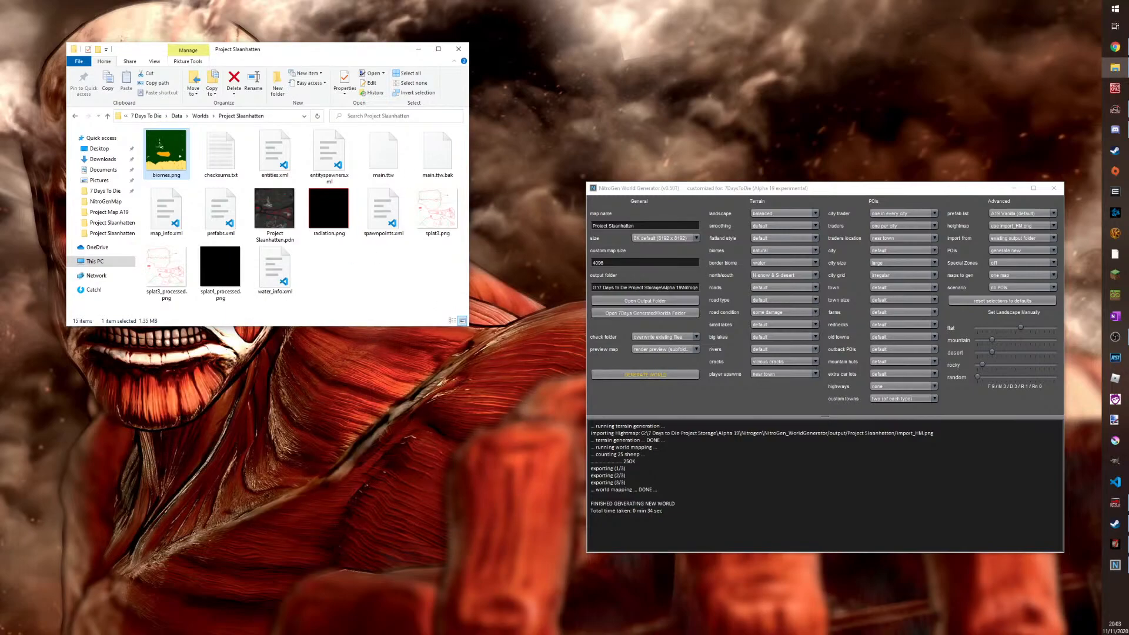
From the Alpha 19 folder, open the Project Slaanhatten folder inside Nitrogen's NitroGen_WorldGenerator output folder
{"action": "left_click", "coordinate": [1115, 67]}
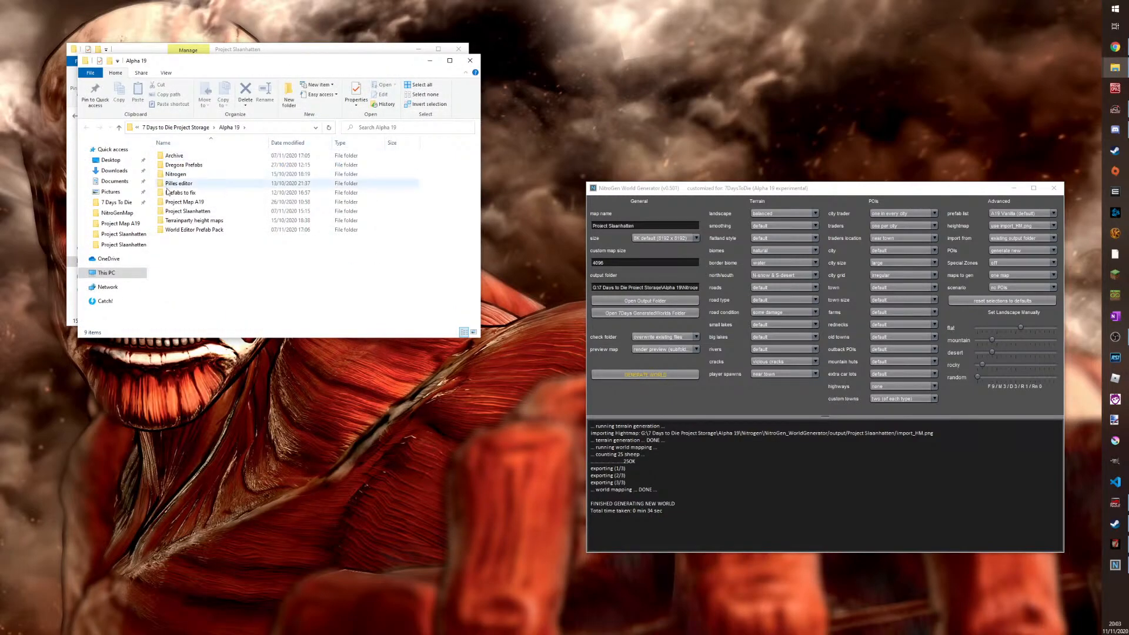
{"action": "double_click", "coordinate": [174, 175]}
{"action": "double_click", "coordinate": [174, 155]}
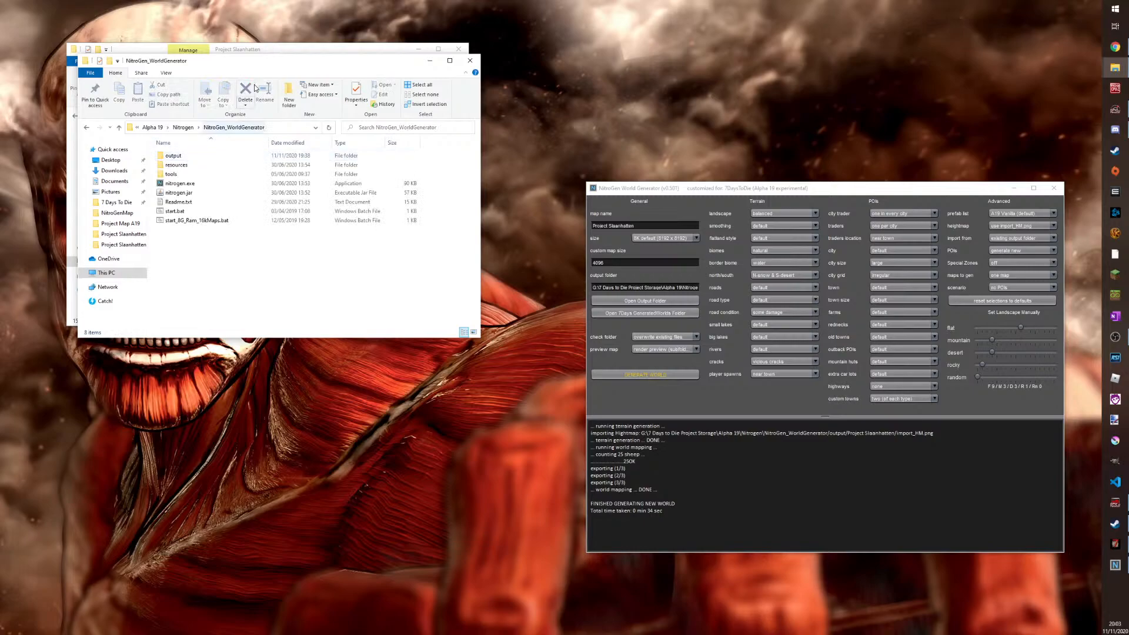
{"action": "left_click_drag", "start_coordinate": [250, 66], "coordinate": [273, 328]}
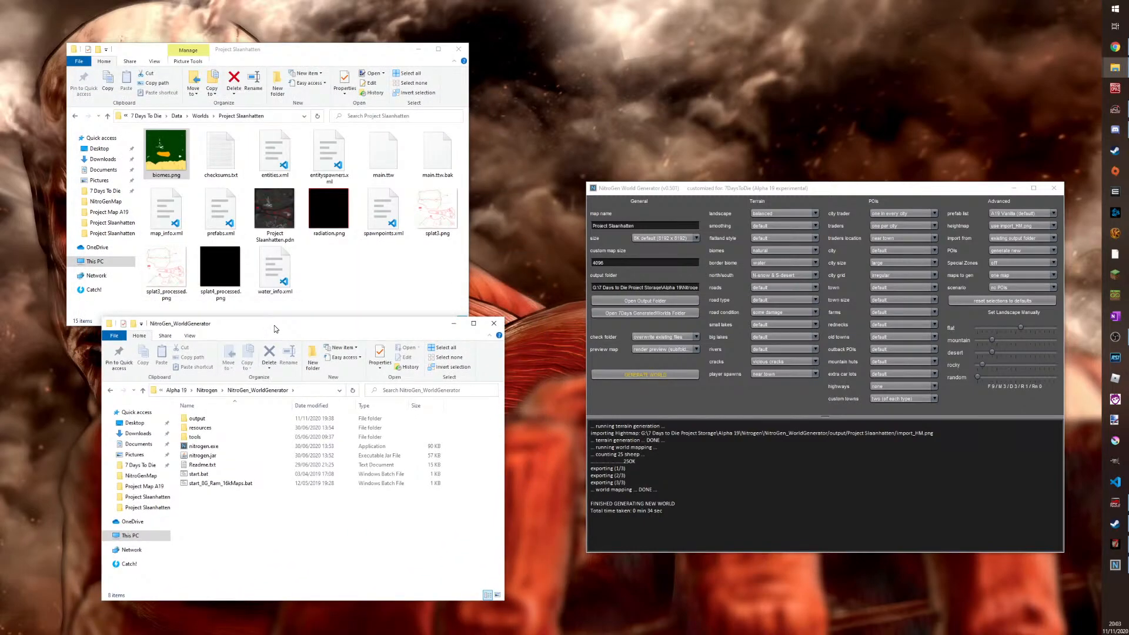
{"action": "double_click", "coordinate": [193, 418]}
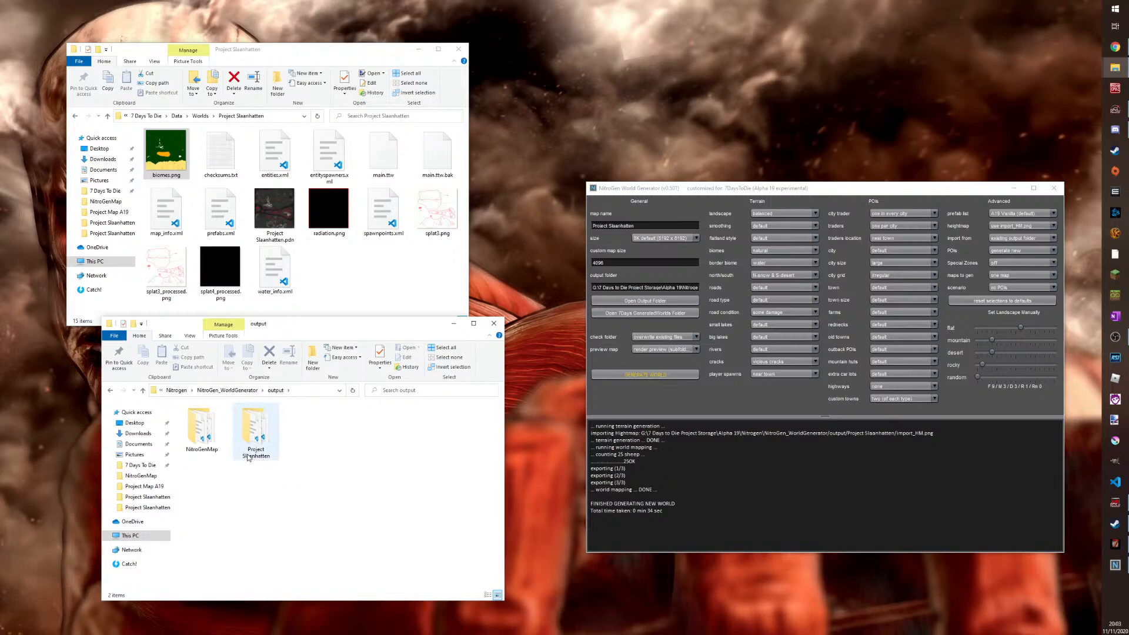
{"action": "left_click", "coordinate": [644, 226]}
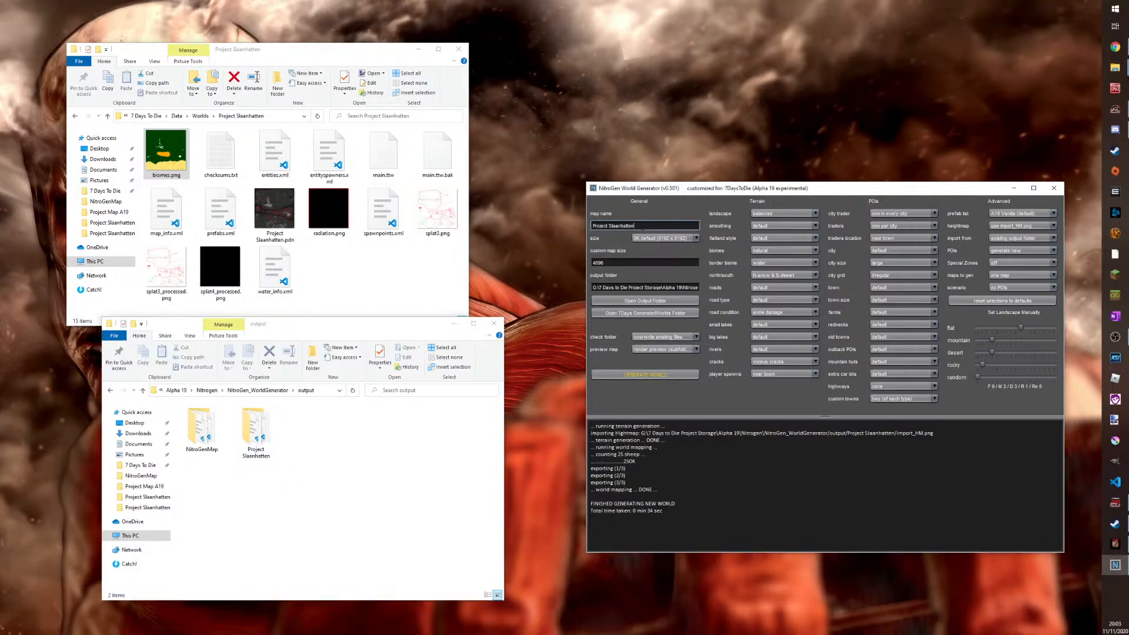
{"action": "double_click", "coordinate": [256, 432]}
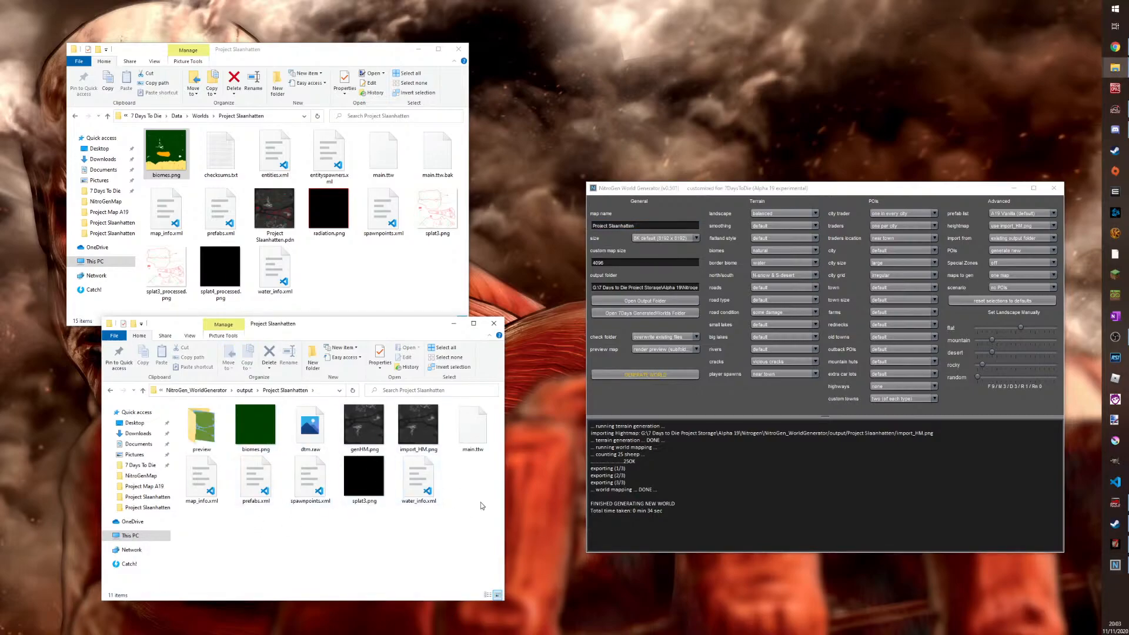
Locate import_HM.png and dtm.raw in the output folder and line up its window beneath the game's Worlds folder window
{"action": "left_click", "coordinate": [420, 426]}
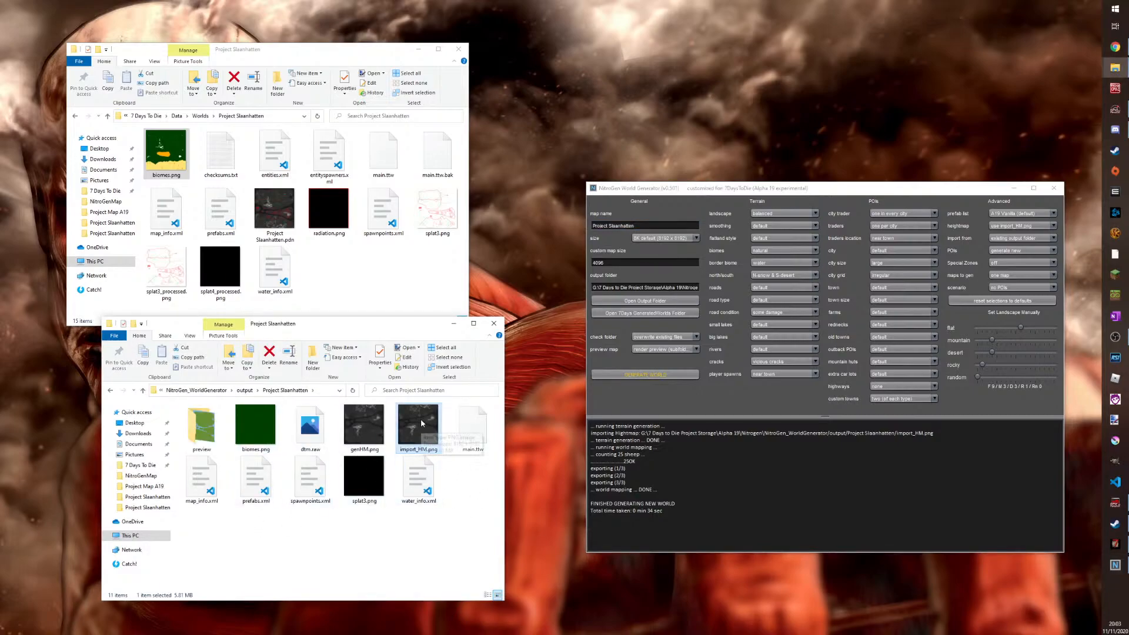
{"action": "mouse_move", "coordinate": [428, 452]}
{"action": "key", "text": "alt+Tab"}
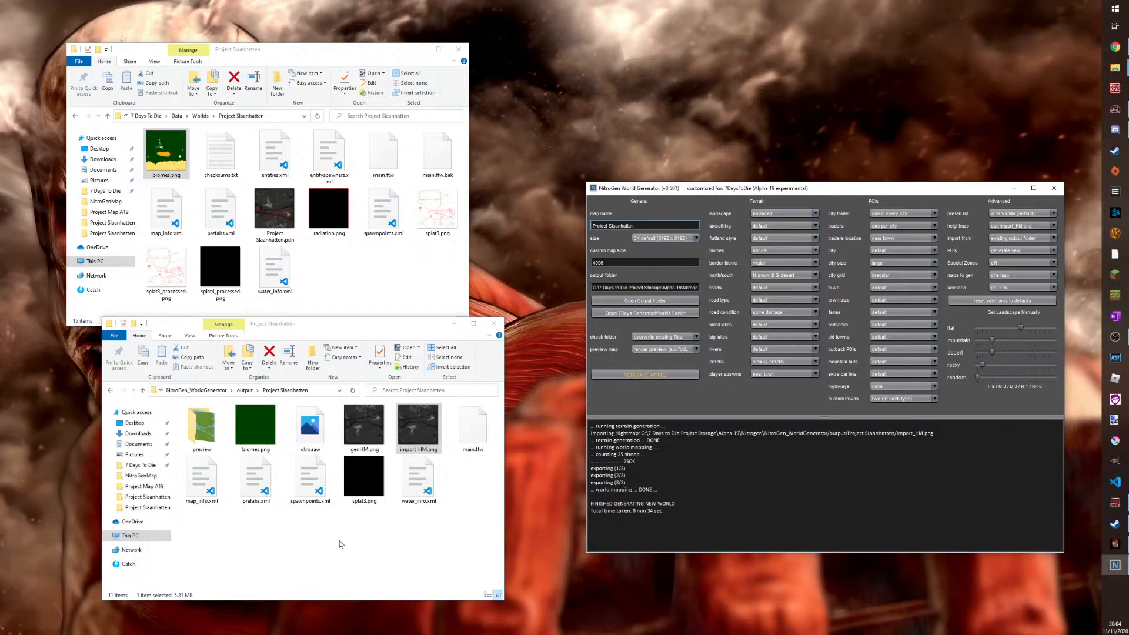
{"action": "left_click", "coordinate": [310, 427]}
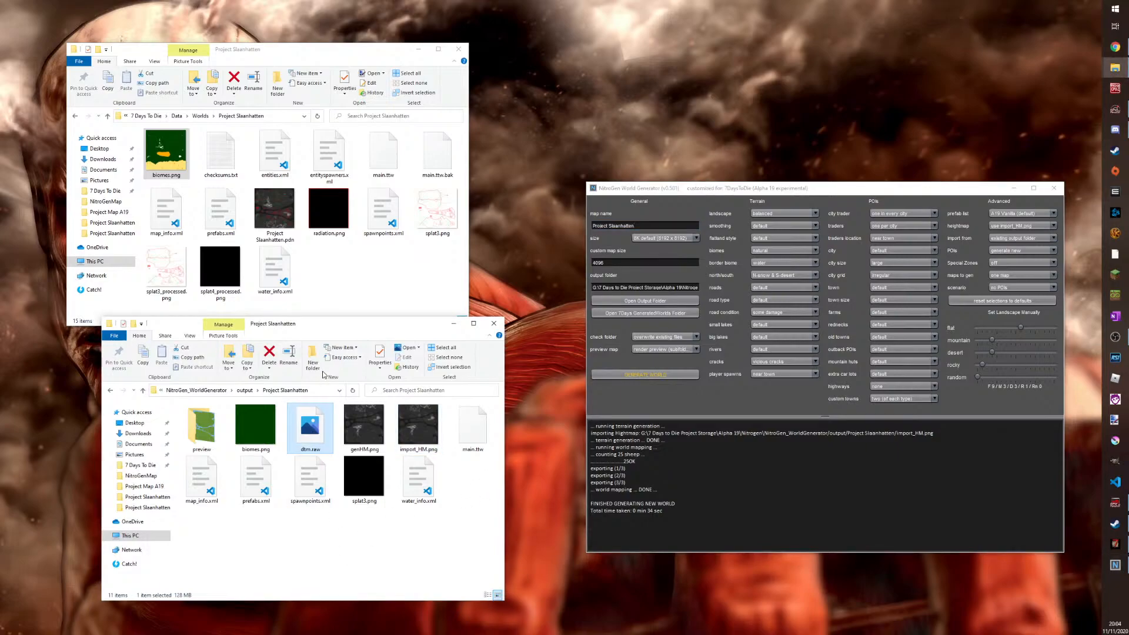
{"action": "left_click_drag", "start_coordinate": [307, 326], "coordinate": [271, 352]}
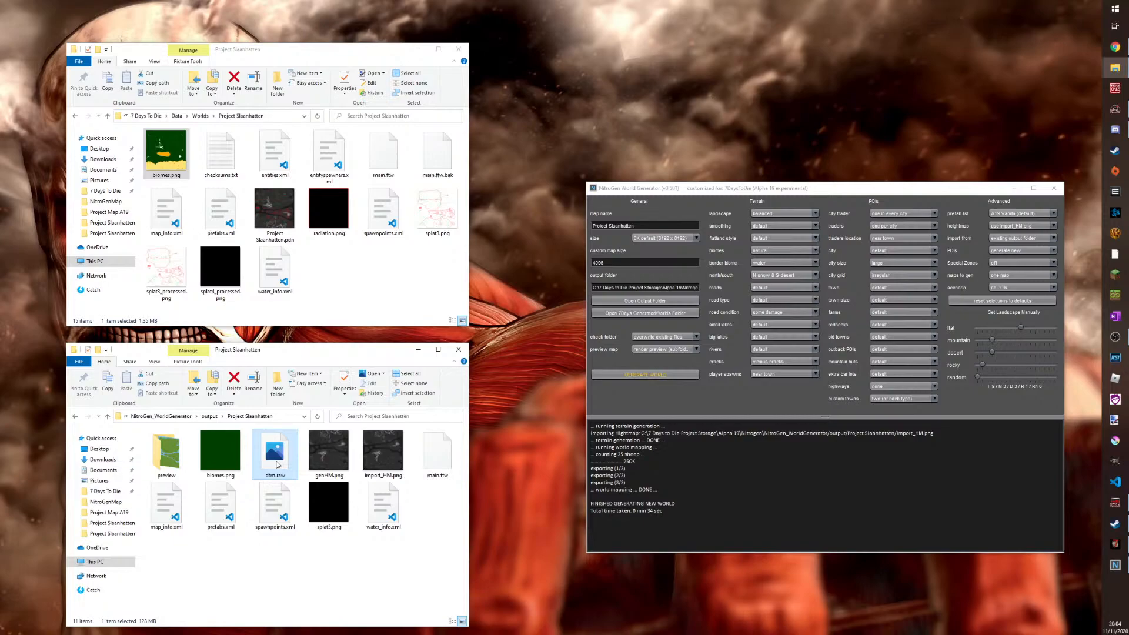
{"action": "left_click", "coordinate": [393, 262]}
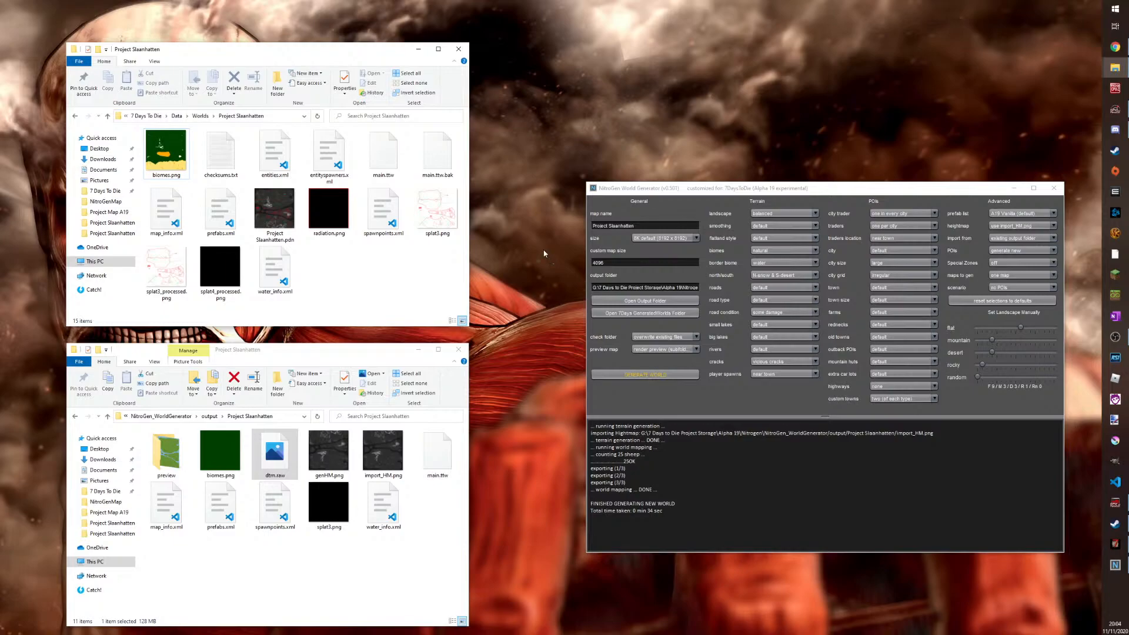
Open New folder from the desktop and place its window clear of the two project folder windows
{"action": "left_click_drag", "start_coordinate": [369, 52], "coordinate": [404, 122]}
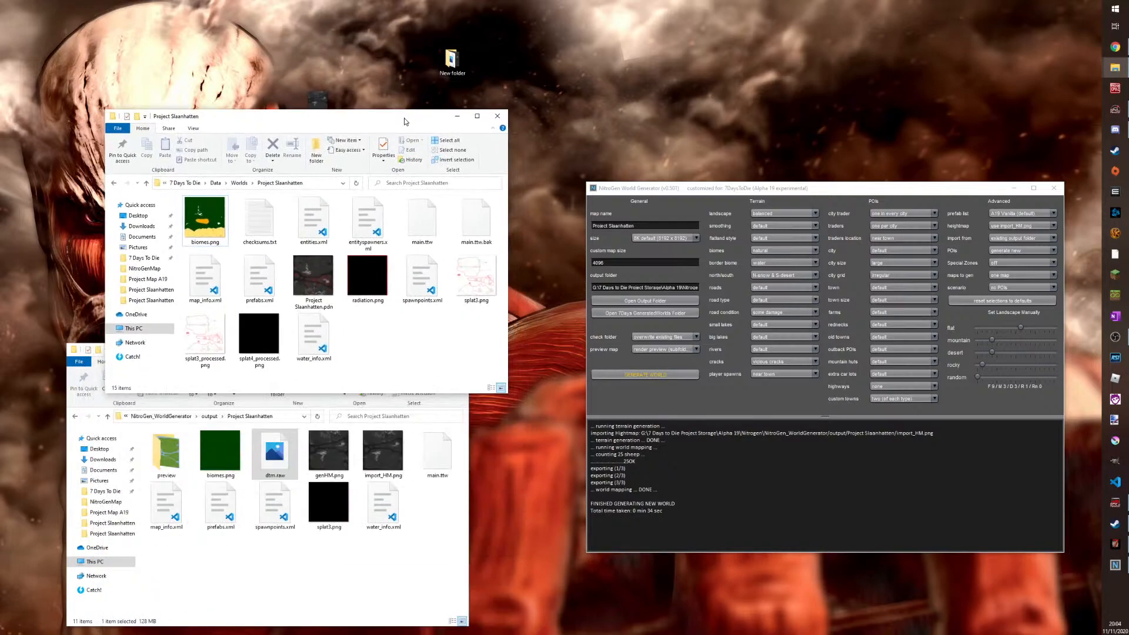
{"action": "double_click", "coordinate": [452, 62]}
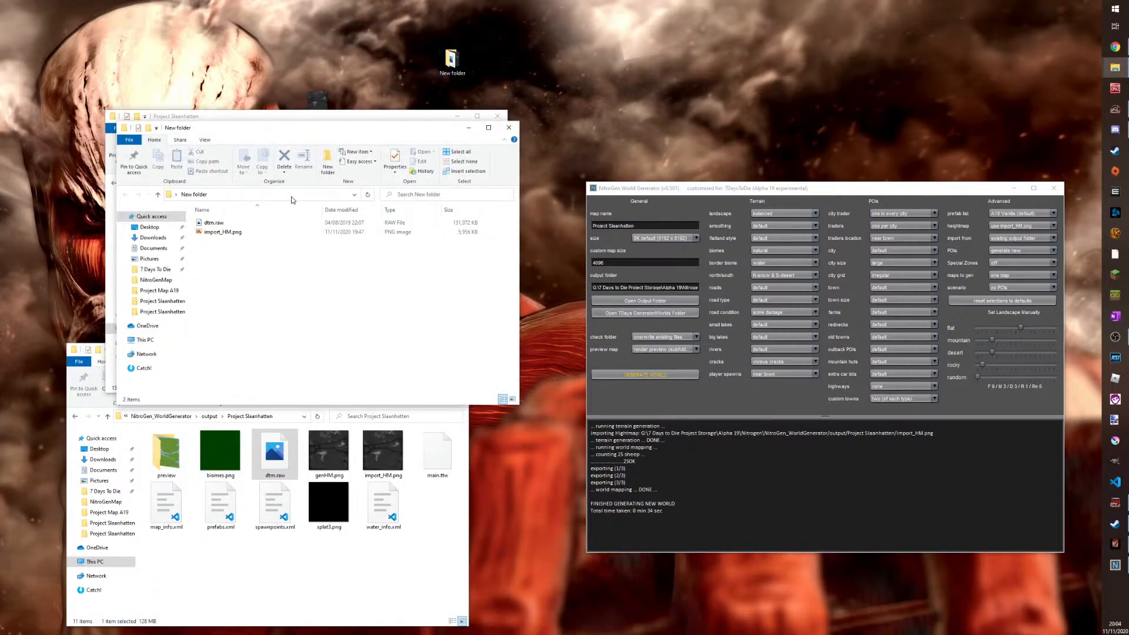
{"action": "left_click_drag", "start_coordinate": [224, 128], "coordinate": [662, 24]}
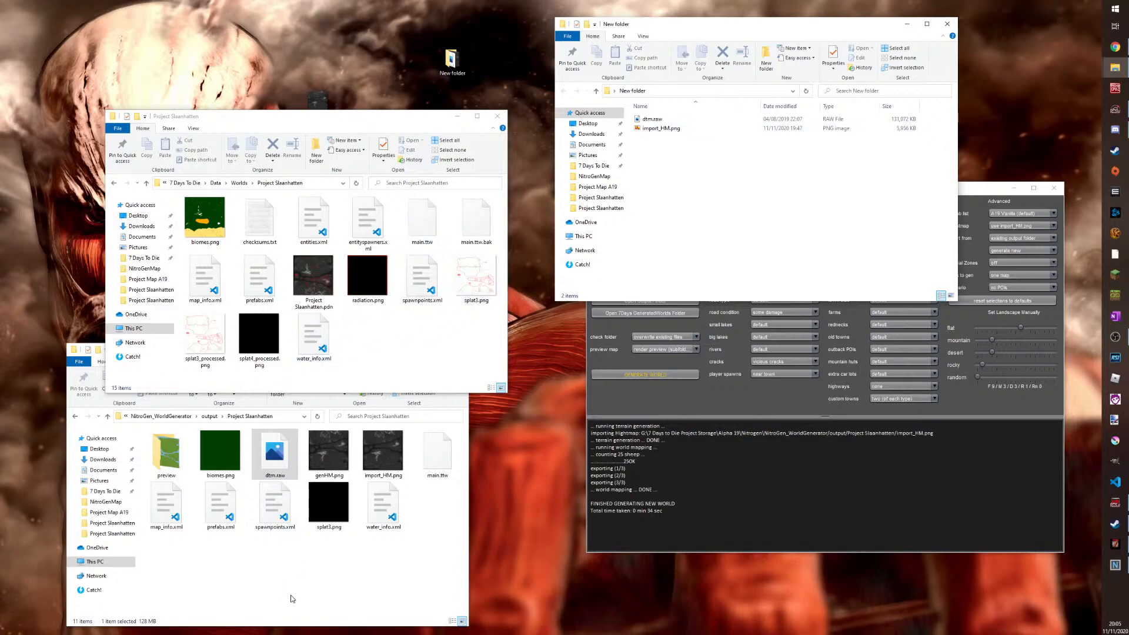
Copy dtm.raw from NitroGen's output folder into the game's Worlds Project Slaanhatten folder and rearrange the folder windows
{"action": "left_click", "coordinate": [303, 485]}
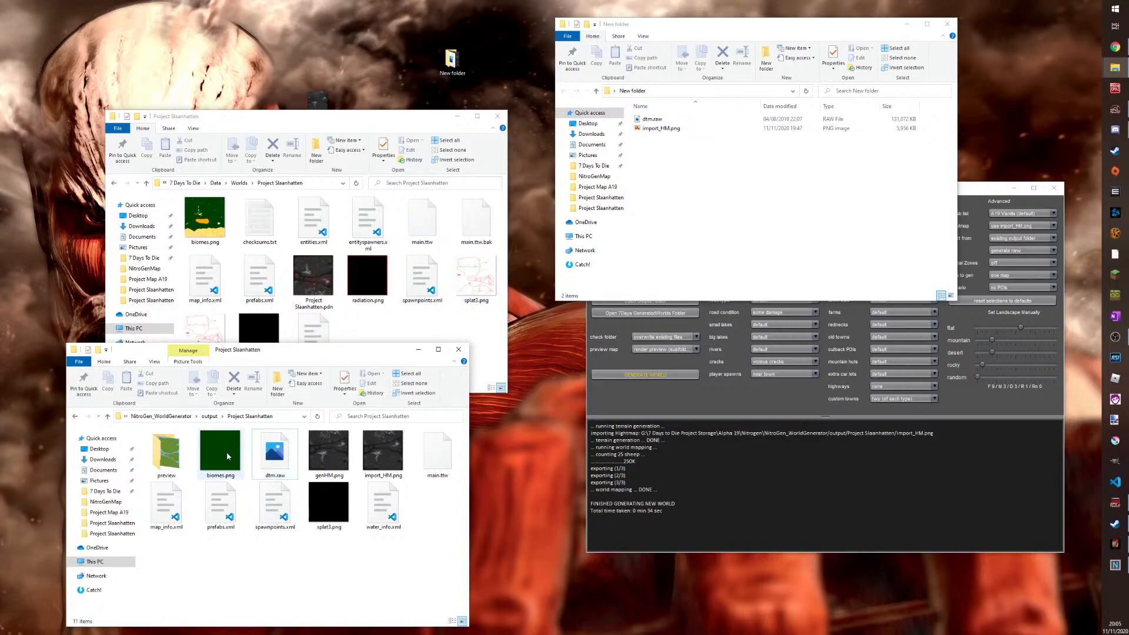
{"action": "right_click", "coordinate": [266, 463]}
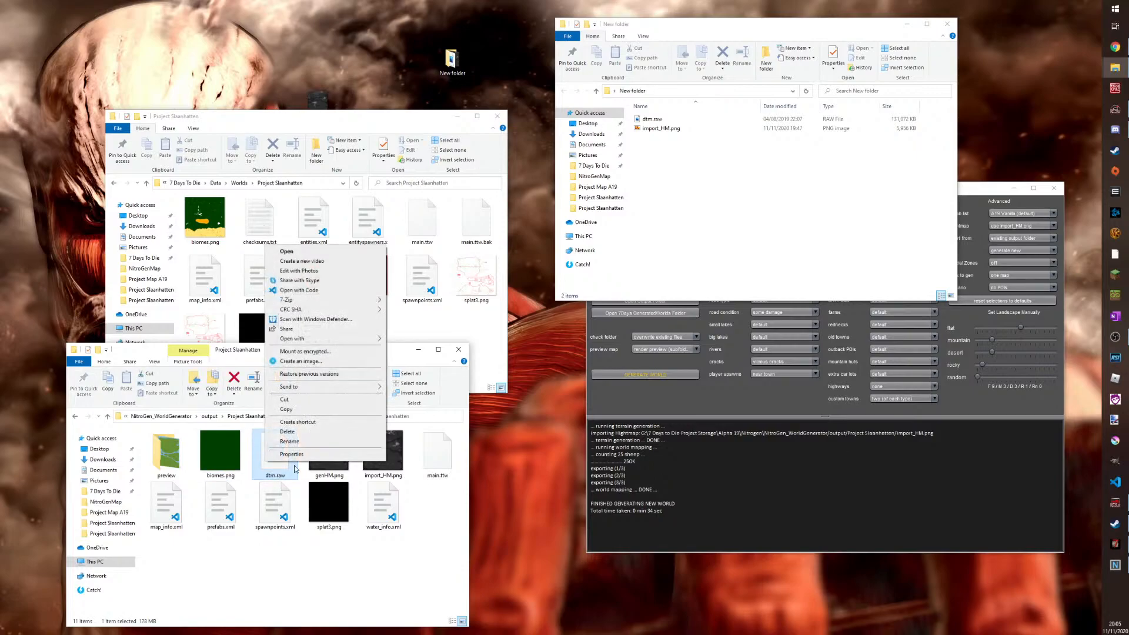
{"action": "left_click", "coordinate": [286, 412]}
{"action": "right_click", "coordinate": [449, 338]}
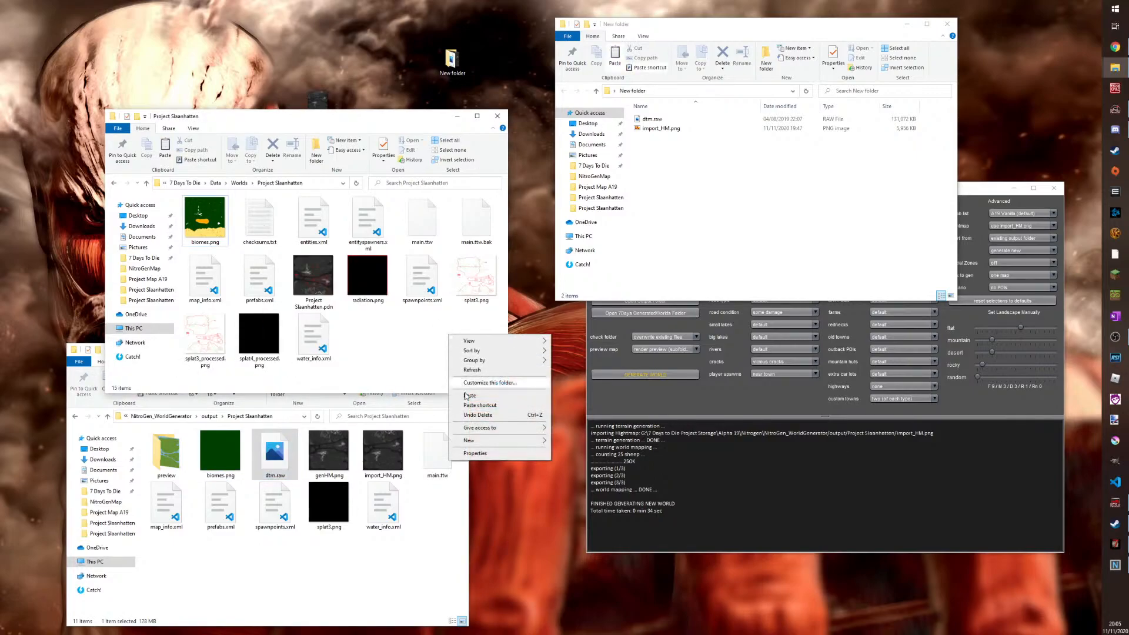
{"action": "left_click", "coordinate": [467, 400]}
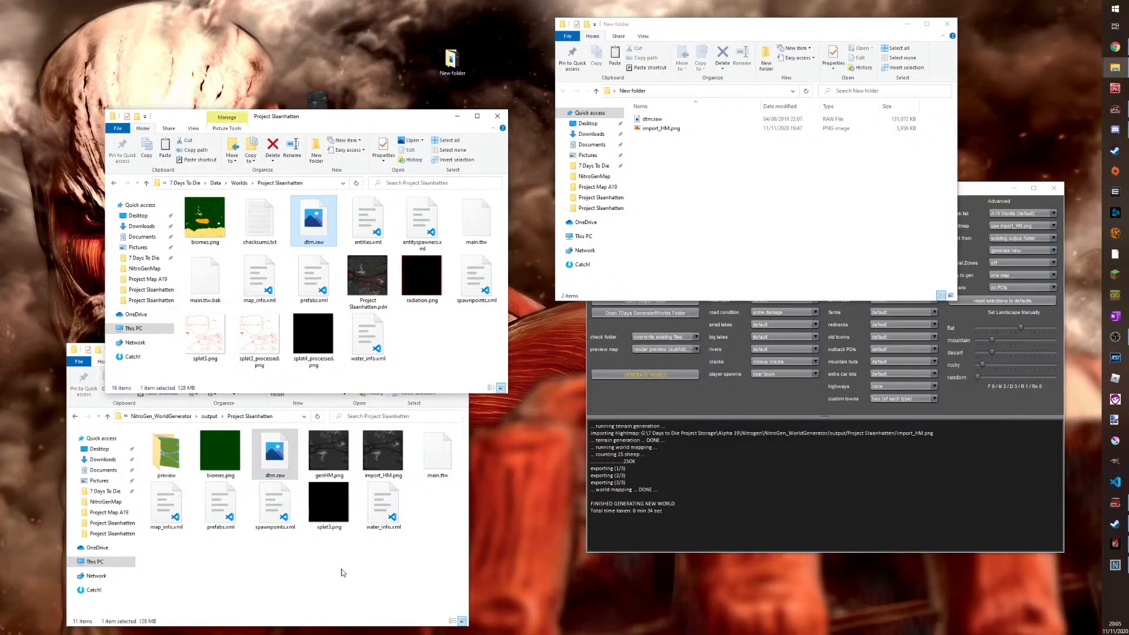
{"action": "left_click", "coordinate": [450, 426]}
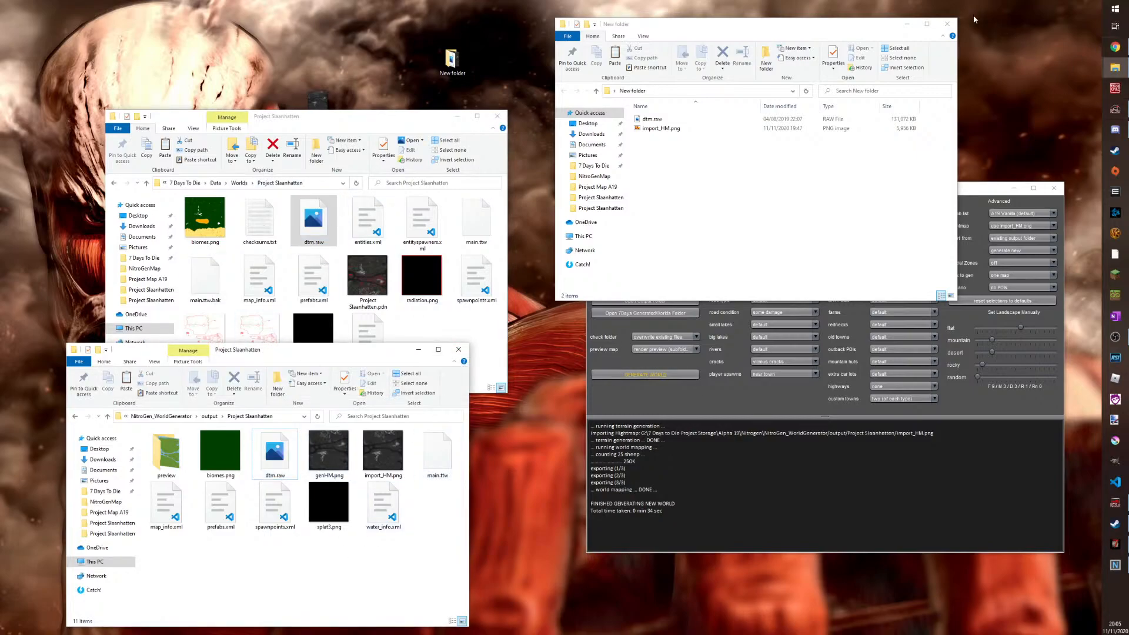
{"action": "left_click_drag", "start_coordinate": [860, 21], "coordinate": [376, 43]}
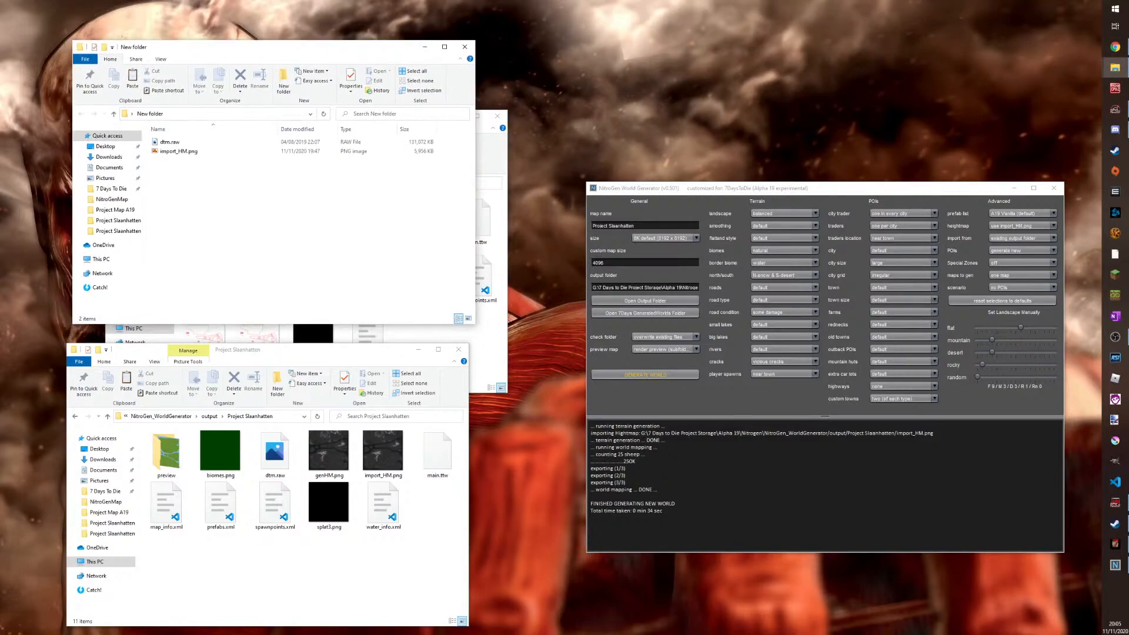
Switch to 7 Days to Die and load the existing Project Slaanhatten world through the editing tools
{"action": "left_click", "coordinate": [1116, 337]}
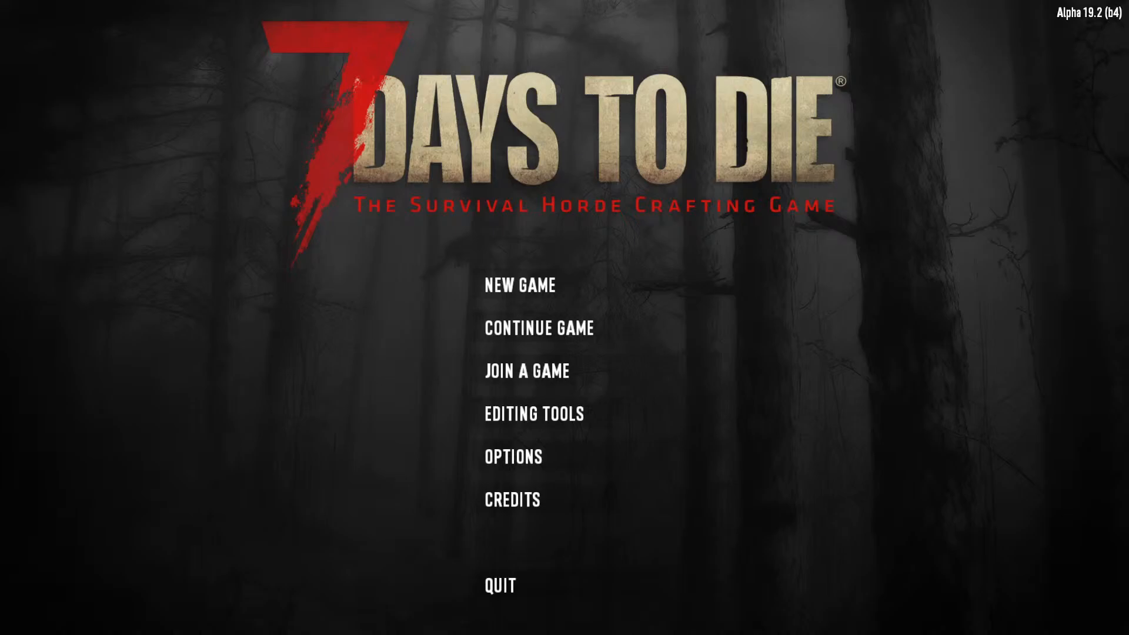
{"action": "left_click", "coordinate": [542, 414]}
{"action": "left_click", "coordinate": [582, 373]}
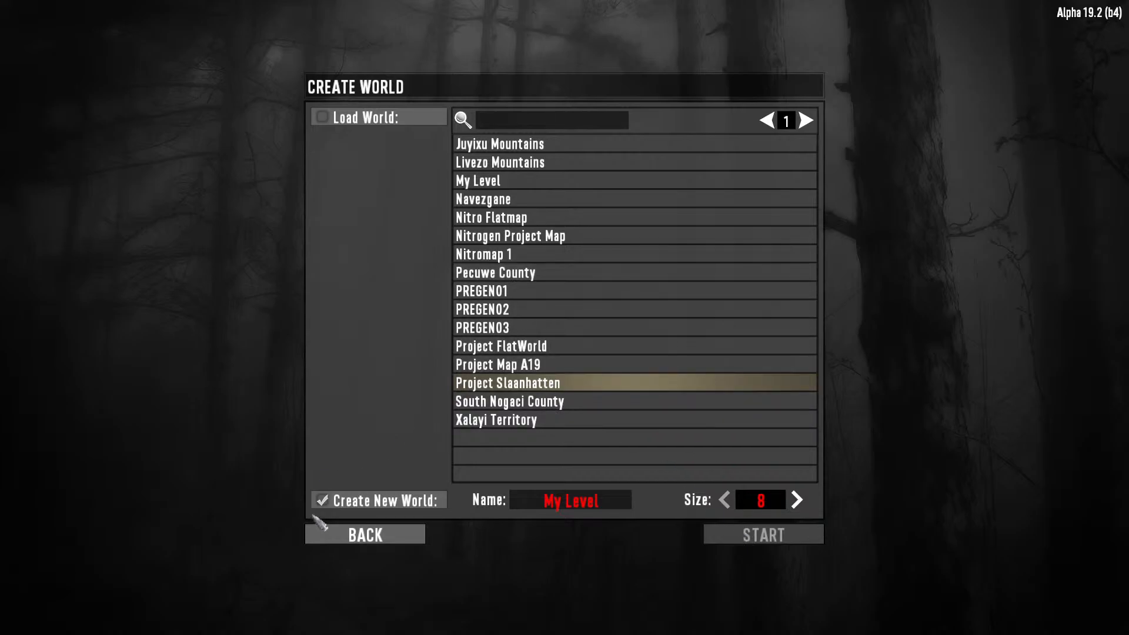
{"action": "left_click", "coordinate": [540, 401]}
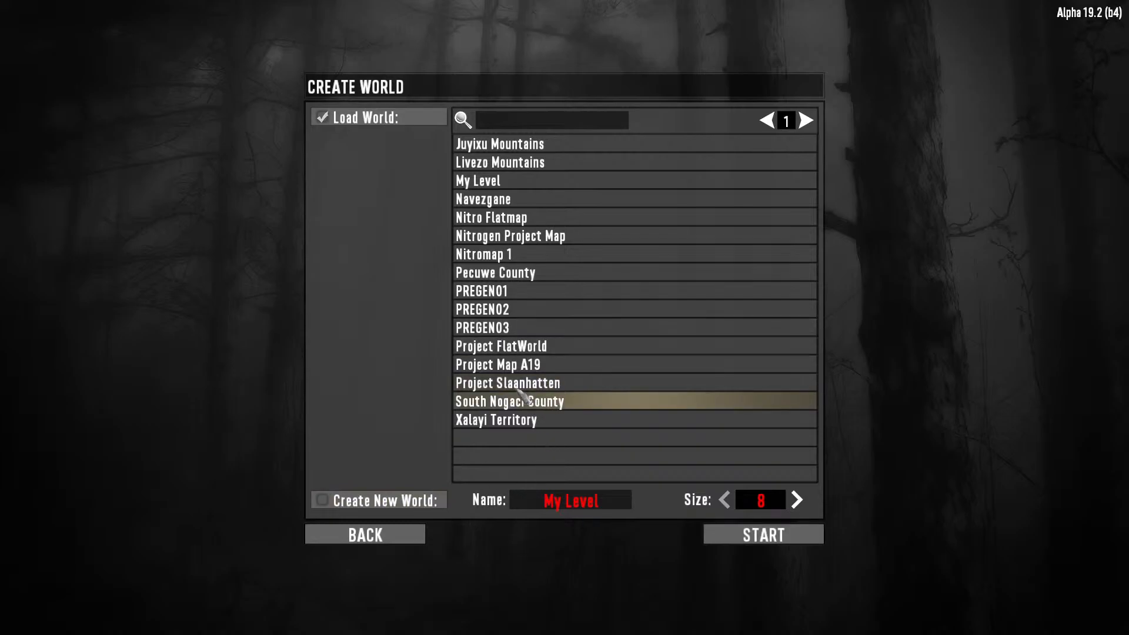
{"action": "left_click", "coordinate": [757, 535]}
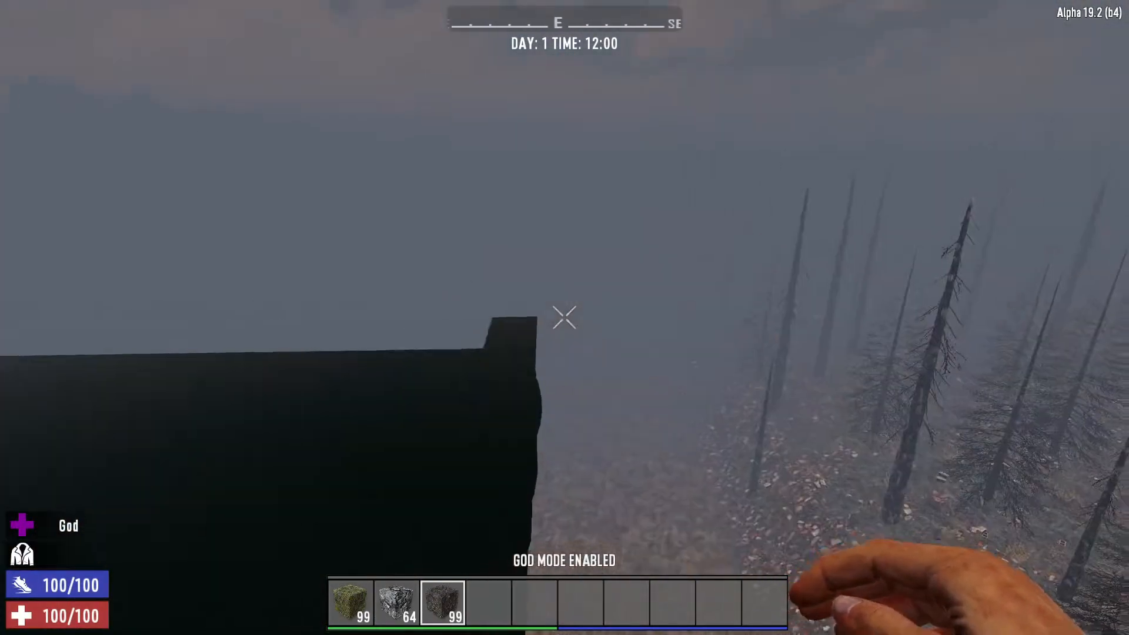
Examine the terrain and water around the current position on the in-game map
{"action": "key", "text": "m"}
{"action": "scroll", "coordinate": [729, 359], "scroll_direction": "down", "scroll_amount": 3}
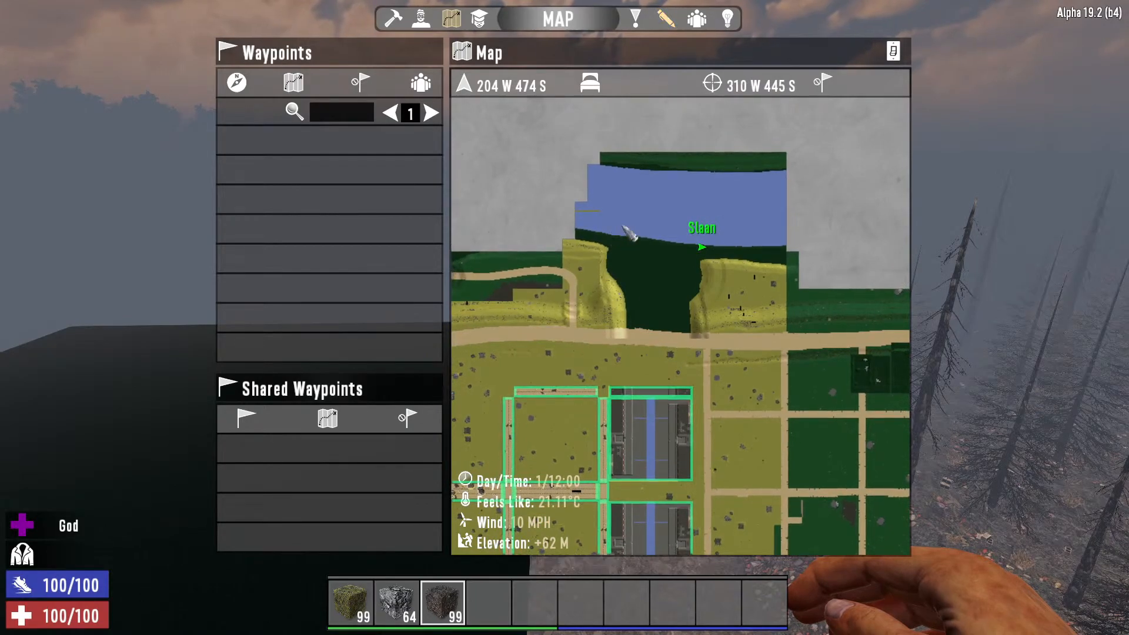
{"action": "scroll", "coordinate": [581, 247], "scroll_direction": "up", "scroll_amount": 4}
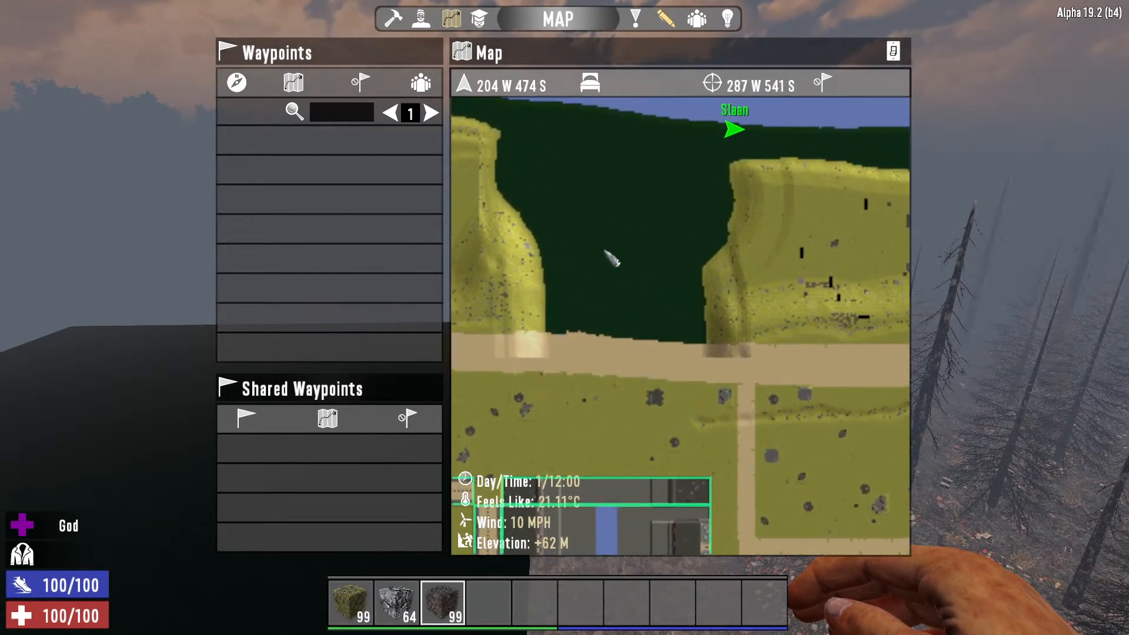
{"action": "key", "text": "m"}
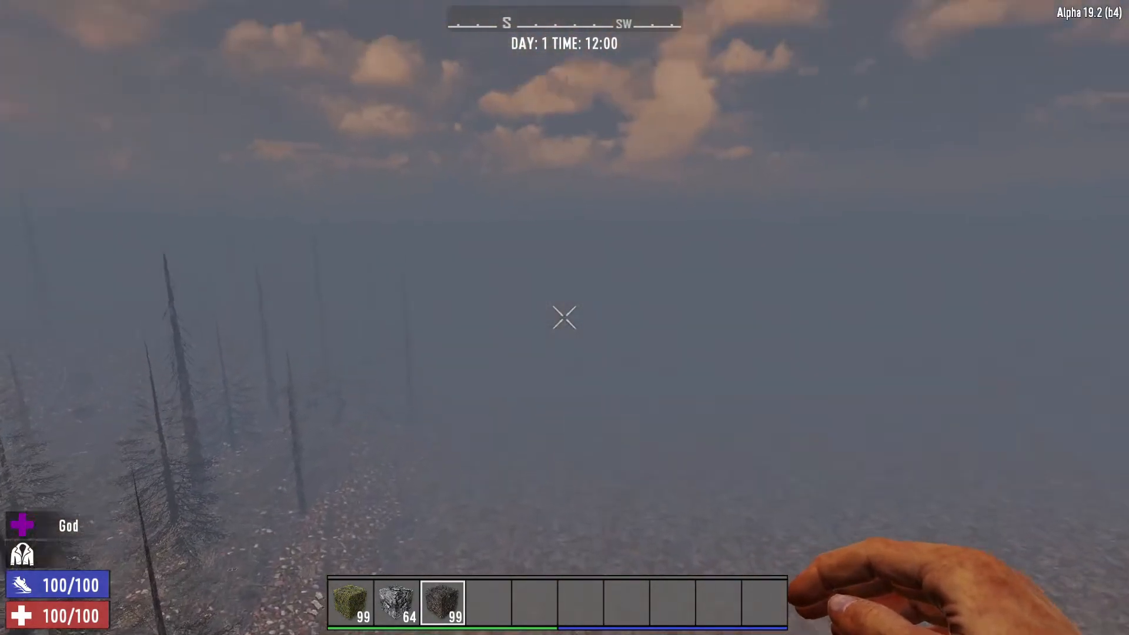
Examine on the map how the river and its inlet line up with the road and the channel tiles to the south
{"action": "key", "text": "m"}
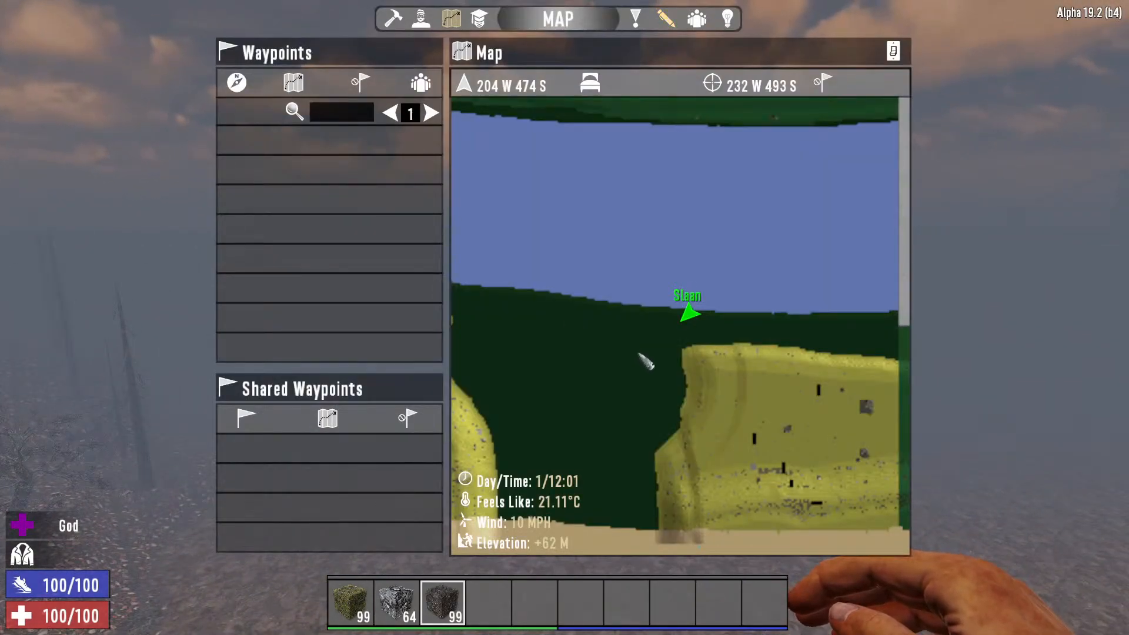
{"action": "key", "text": "m"}
{"action": "key", "text": "m"}
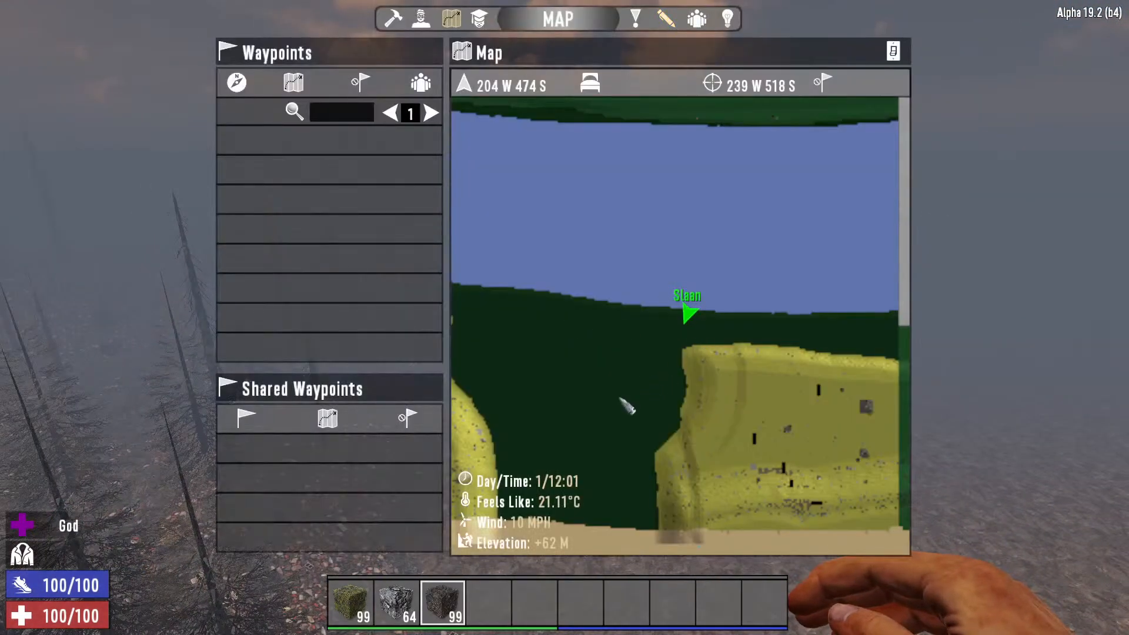
{"action": "scroll", "coordinate": [573, 326], "scroll_direction": "down", "scroll_amount": 4}
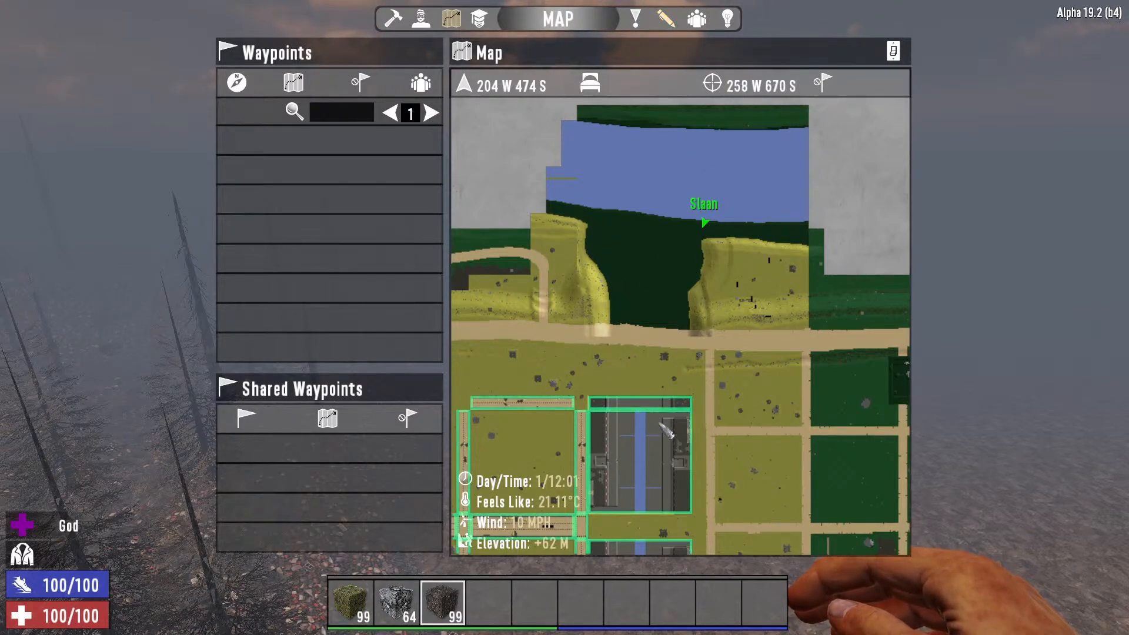
{"action": "scroll", "coordinate": [656, 436], "scroll_direction": "up", "scroll_amount": 3}
{"action": "left_click_drag", "start_coordinate": [608, 154], "coordinate": [671, 222]}
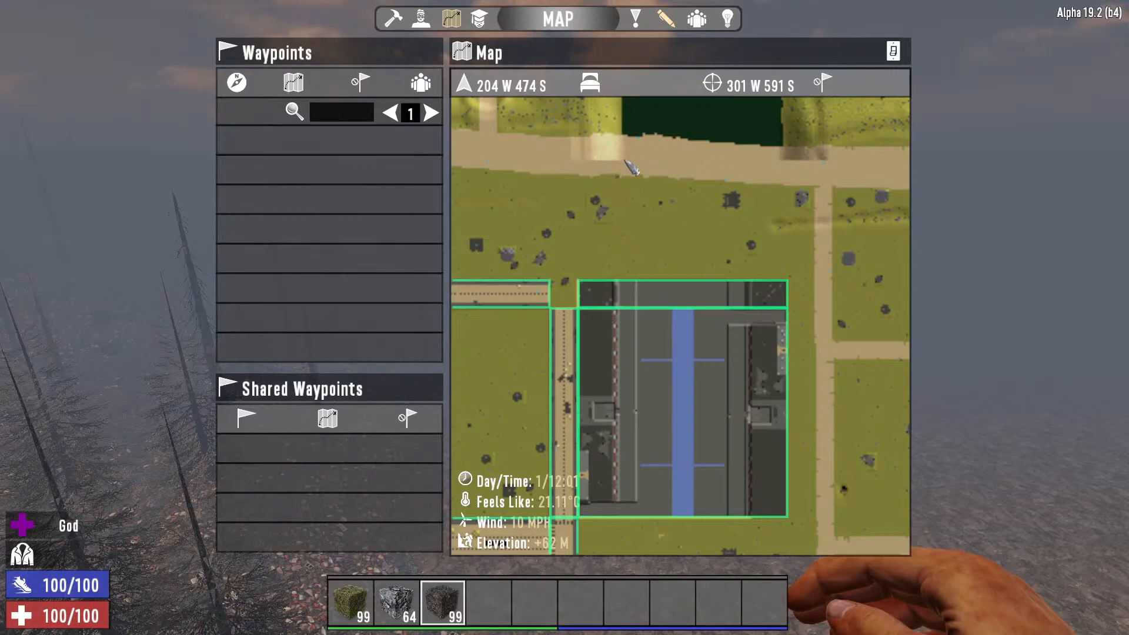
{"action": "left_click_drag", "start_coordinate": [686, 153], "coordinate": [686, 252]}
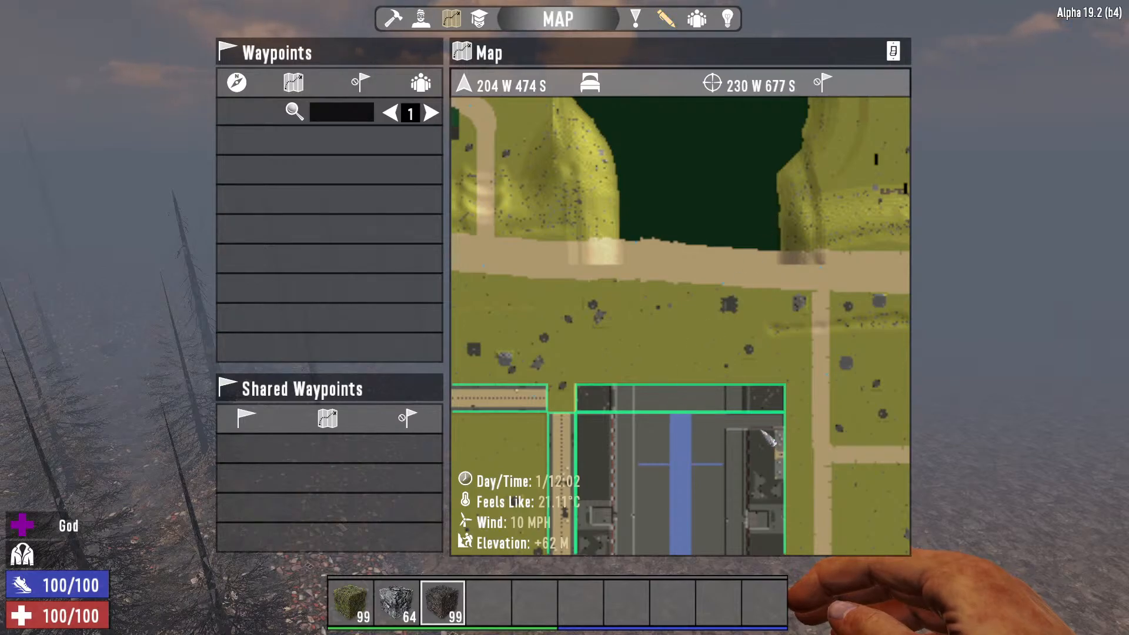
{"action": "scroll", "coordinate": [700, 206], "scroll_direction": "up", "scroll_amount": 3}
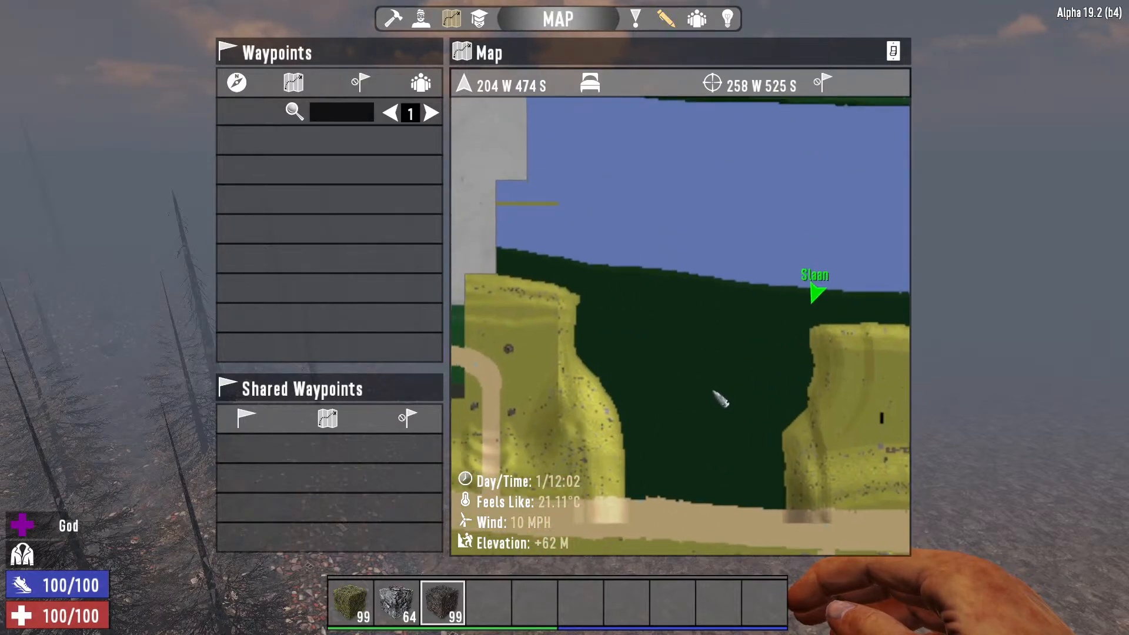
{"action": "scroll", "coordinate": [677, 224], "scroll_direction": "down", "scroll_amount": 3}
{"action": "left_click_drag", "start_coordinate": [640, 368], "coordinate": [758, 398]}
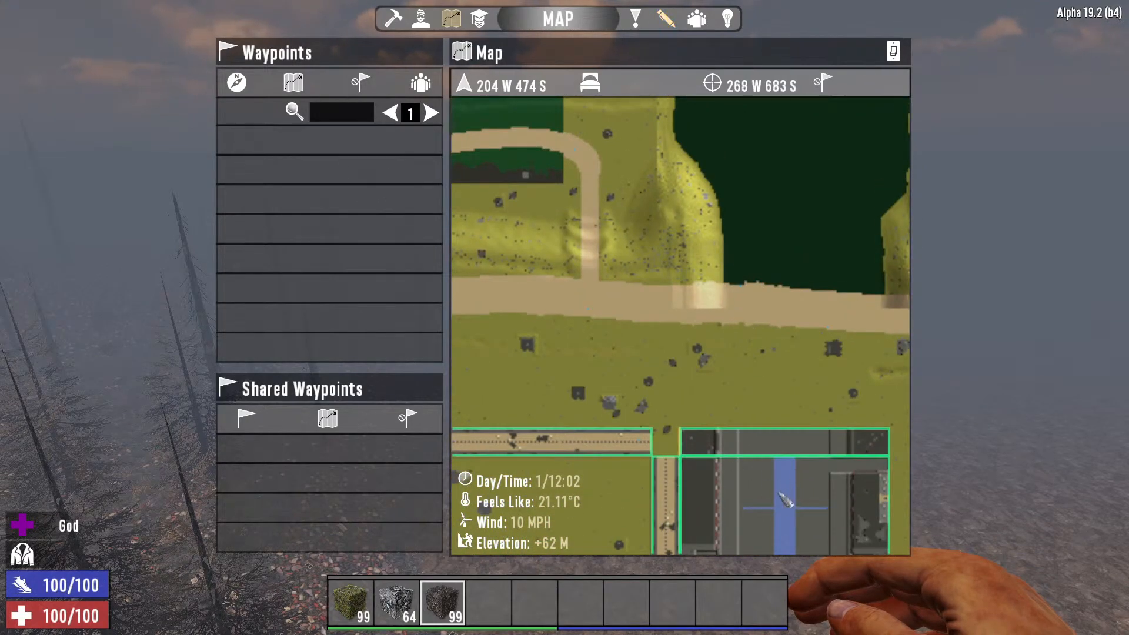
{"action": "left_click_drag", "start_coordinate": [814, 219], "coordinate": [731, 285]}
{"action": "key", "text": "m"}
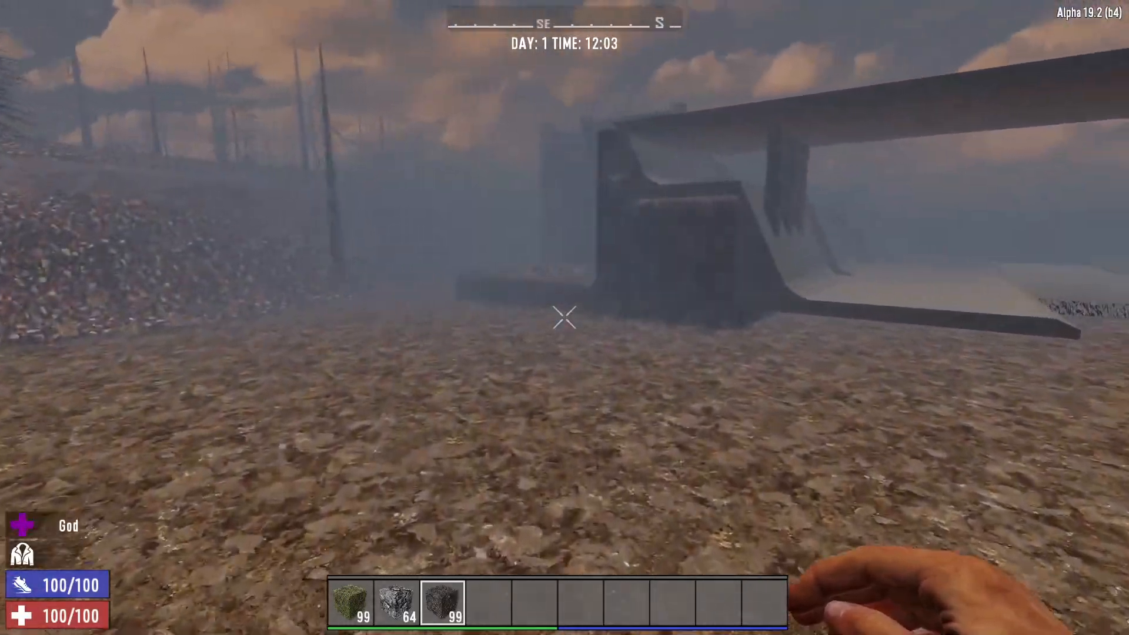
Fly under the bridge, along the open channel and over the terraced ground to inspect how the structures meet the terrain
{"action": "key", "text": "w"}
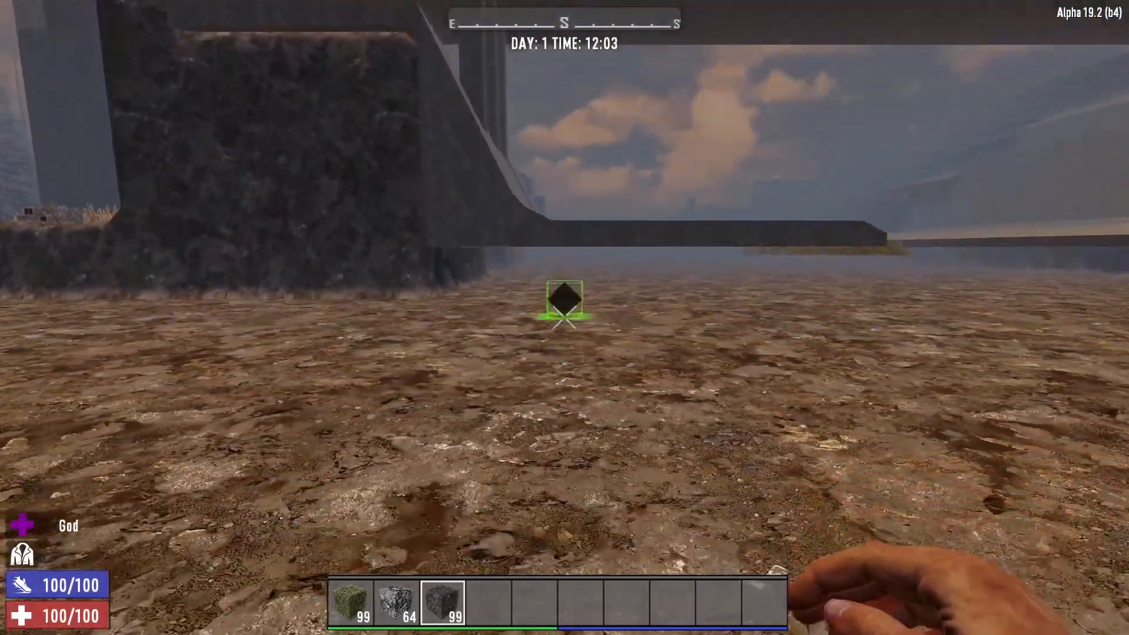
{"action": "key", "text": "w"}
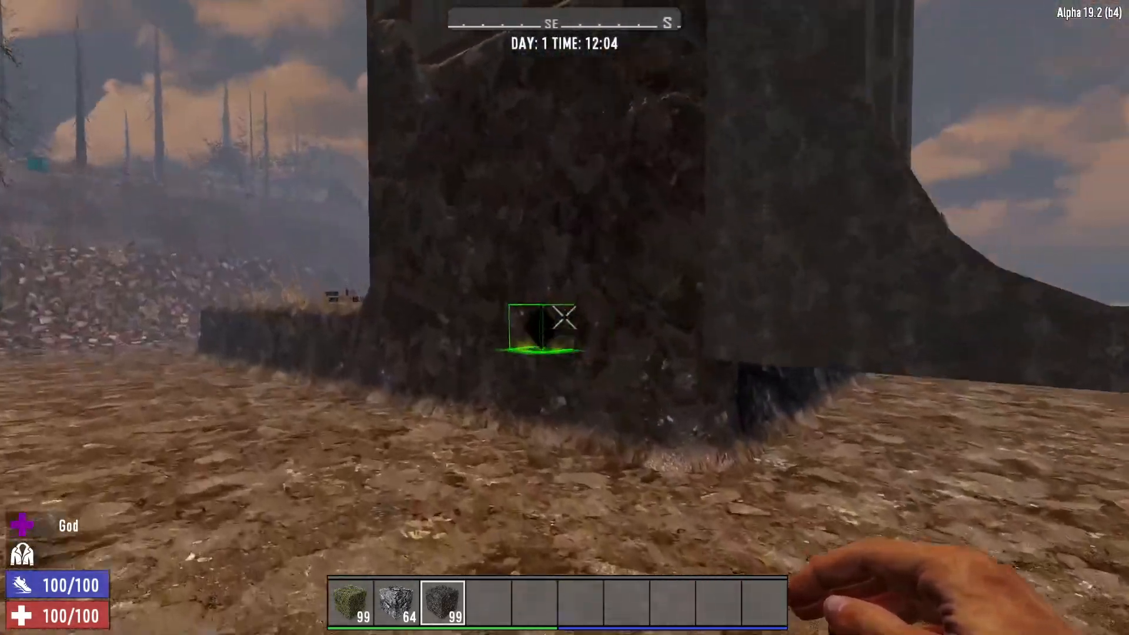
{"action": "key", "text": "w"}
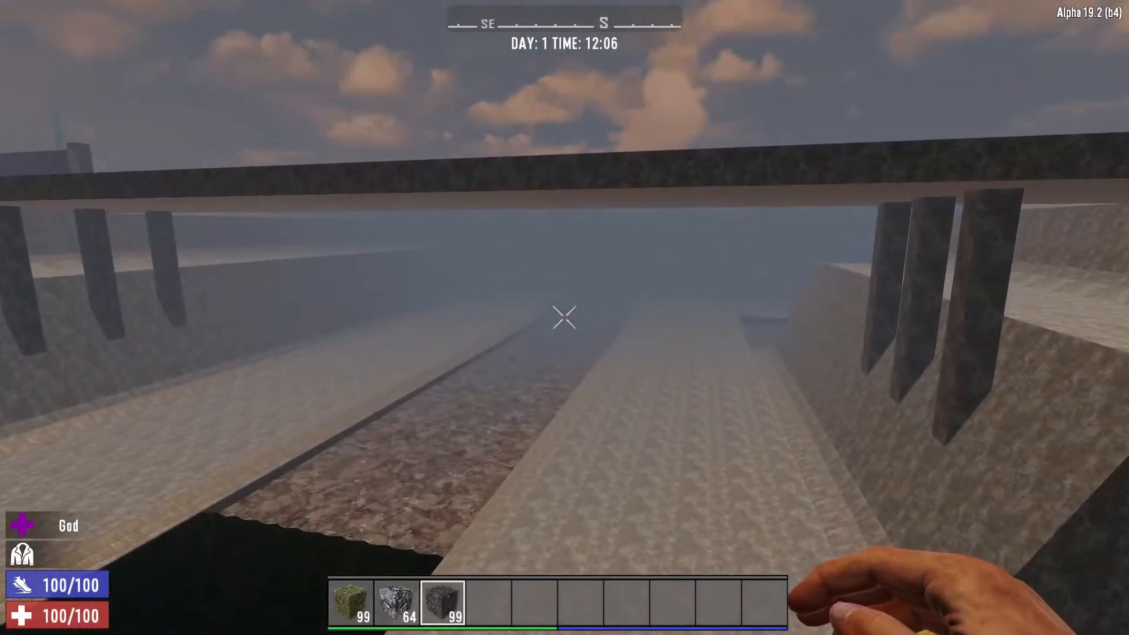
{"action": "key", "text": "q"}
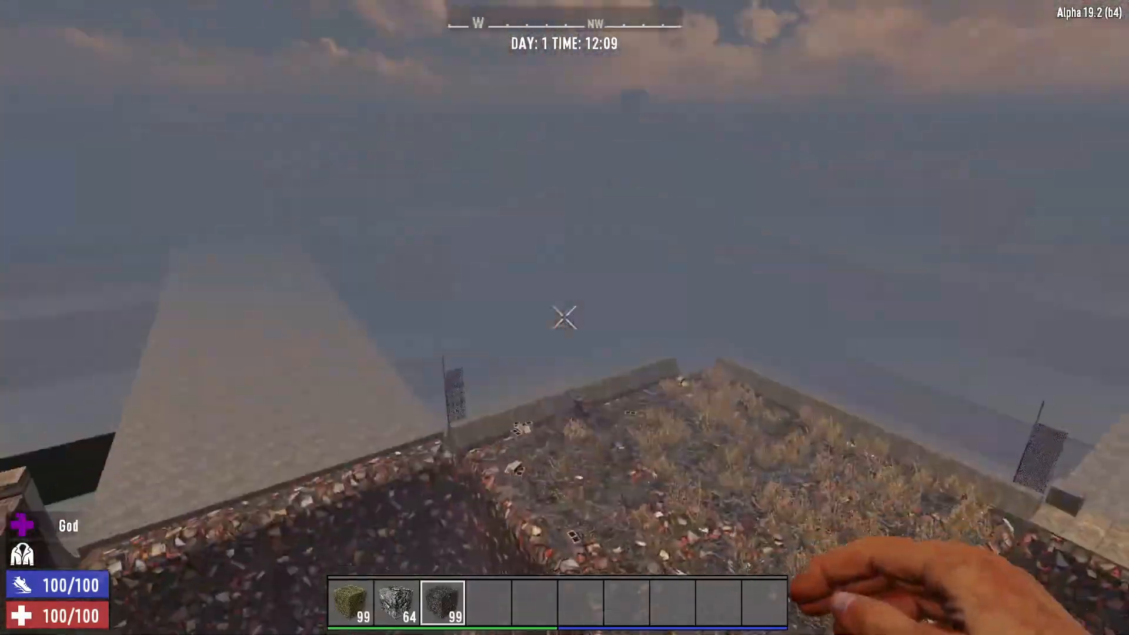
{"action": "key", "text": "space"}
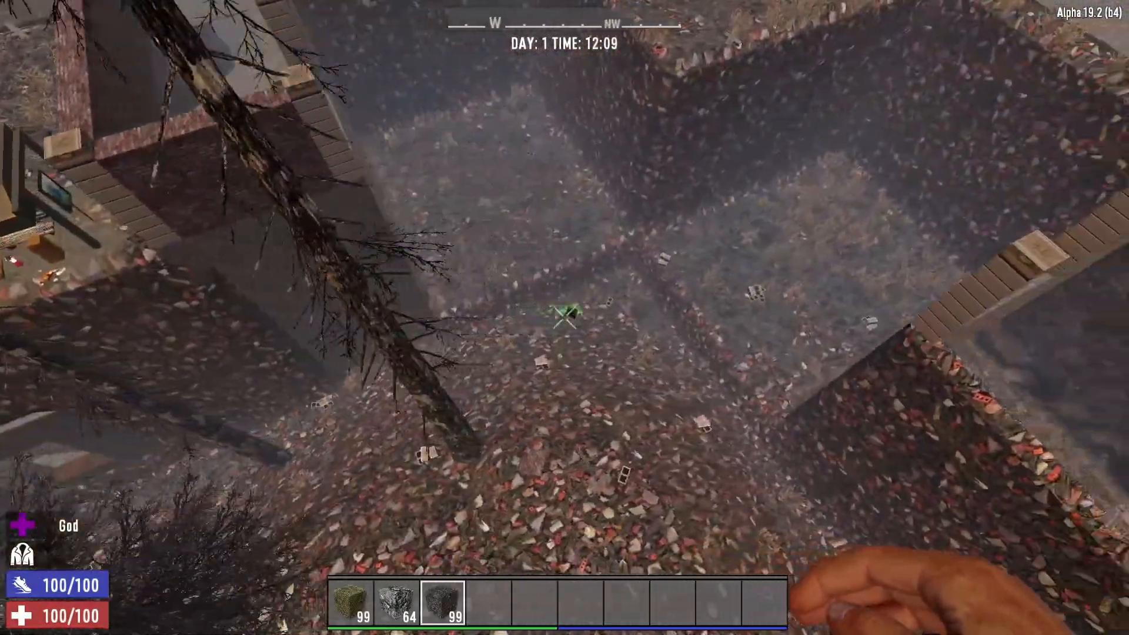
{"action": "key", "text": "Escape"}
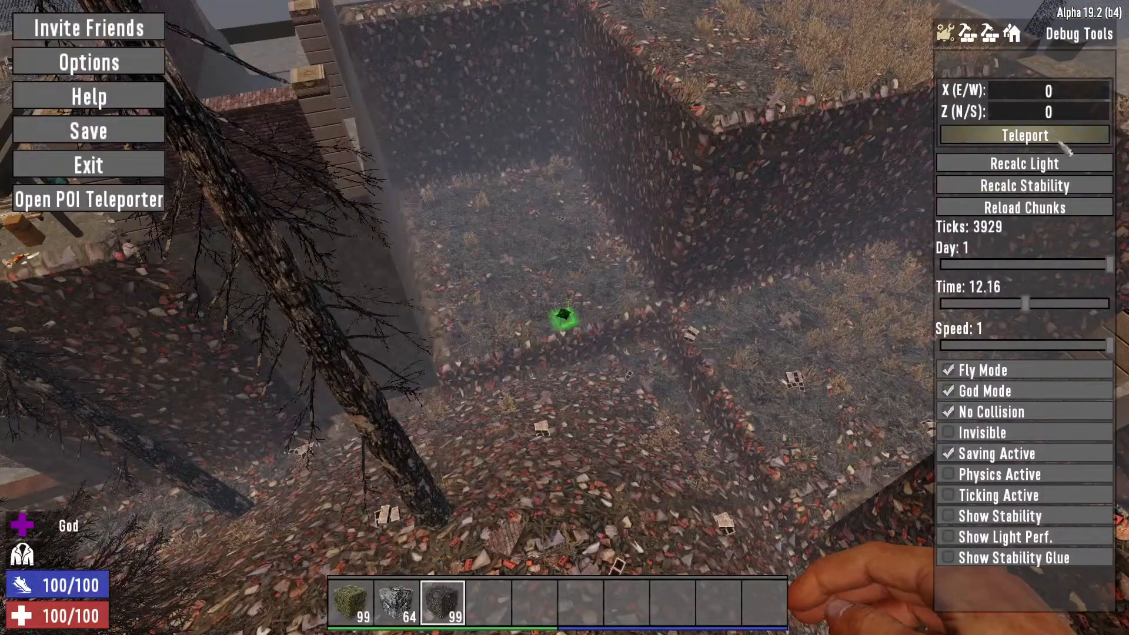
{"action": "key", "text": "Escape"}
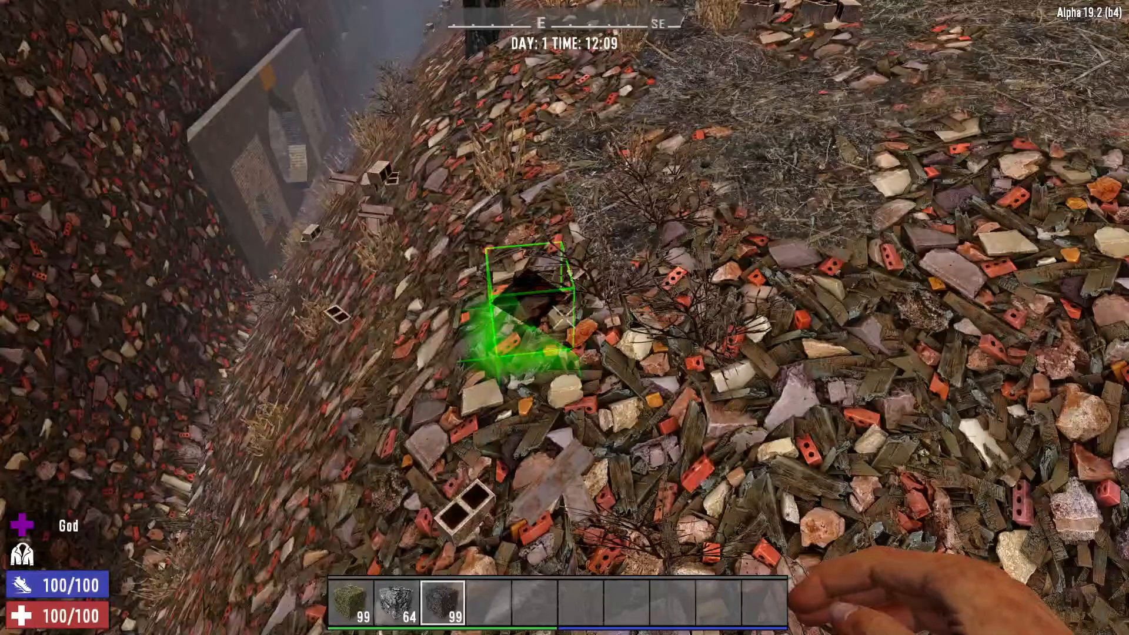
Find x_custom_street9m_sewer_107m_worn01 in the prefab browser's sewer group and place it at the selected block beside the channel tile
{"action": "key", "text": "Escape"}
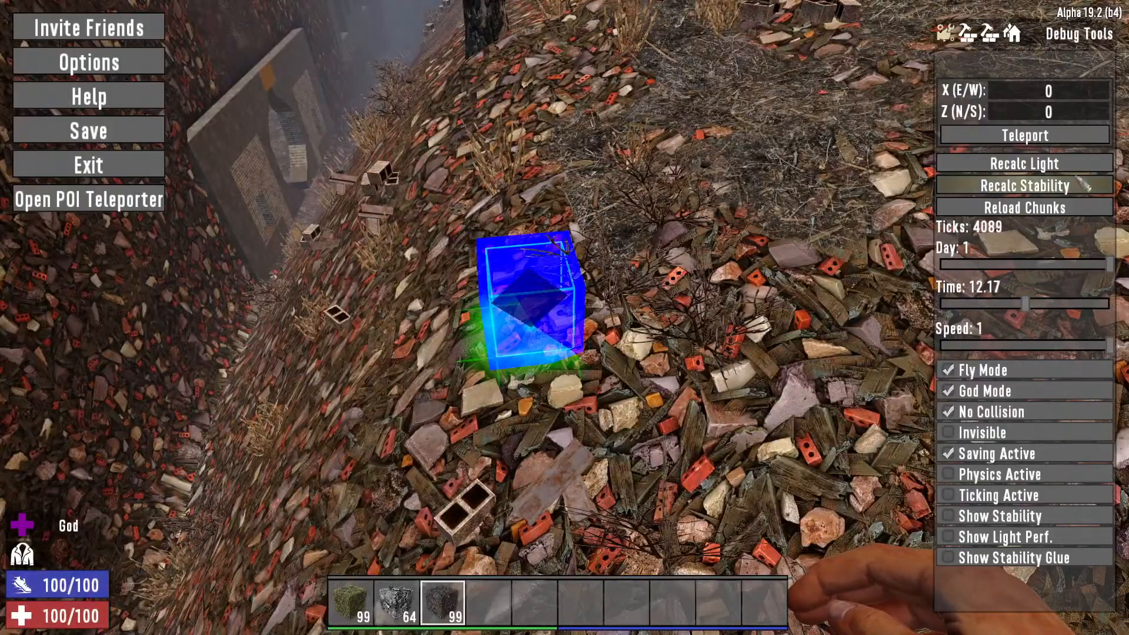
{"action": "left_click", "coordinate": [1013, 34]}
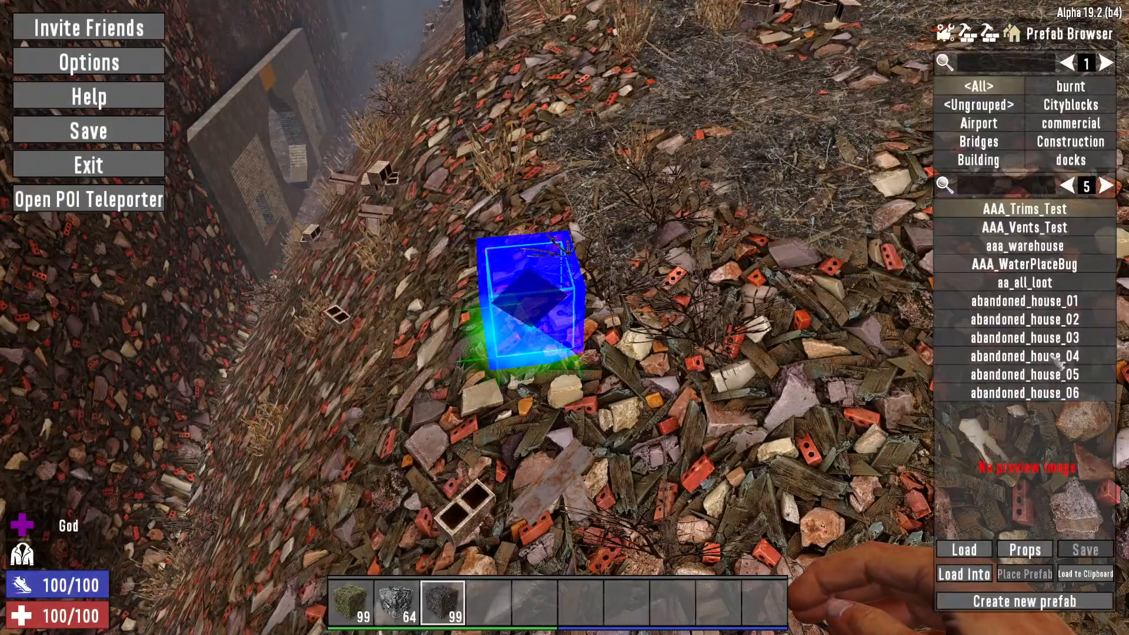
{"action": "scroll", "coordinate": [1066, 223], "scroll_direction": "up", "scroll_amount": 4}
{"action": "scroll", "coordinate": [1053, 112], "scroll_direction": "down", "scroll_amount": 3}
{"action": "scroll", "coordinate": [1061, 106], "scroll_direction": "up", "scroll_amount": 1}
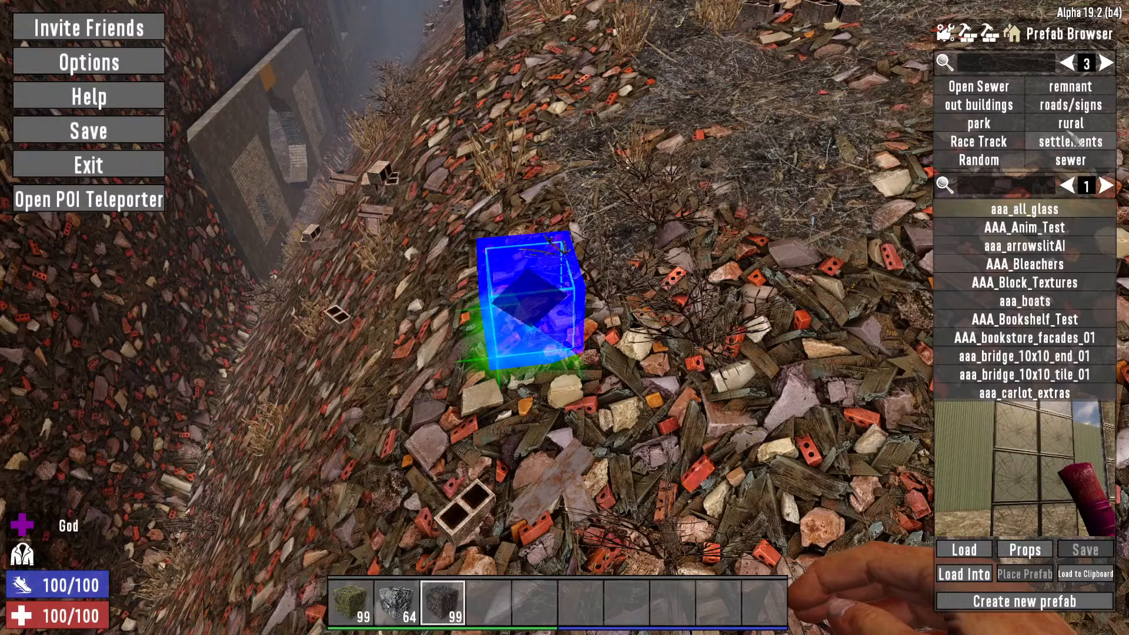
{"action": "scroll", "coordinate": [1042, 101], "scroll_direction": "down", "scroll_amount": 1}
{"action": "left_click", "coordinate": [1042, 101]}
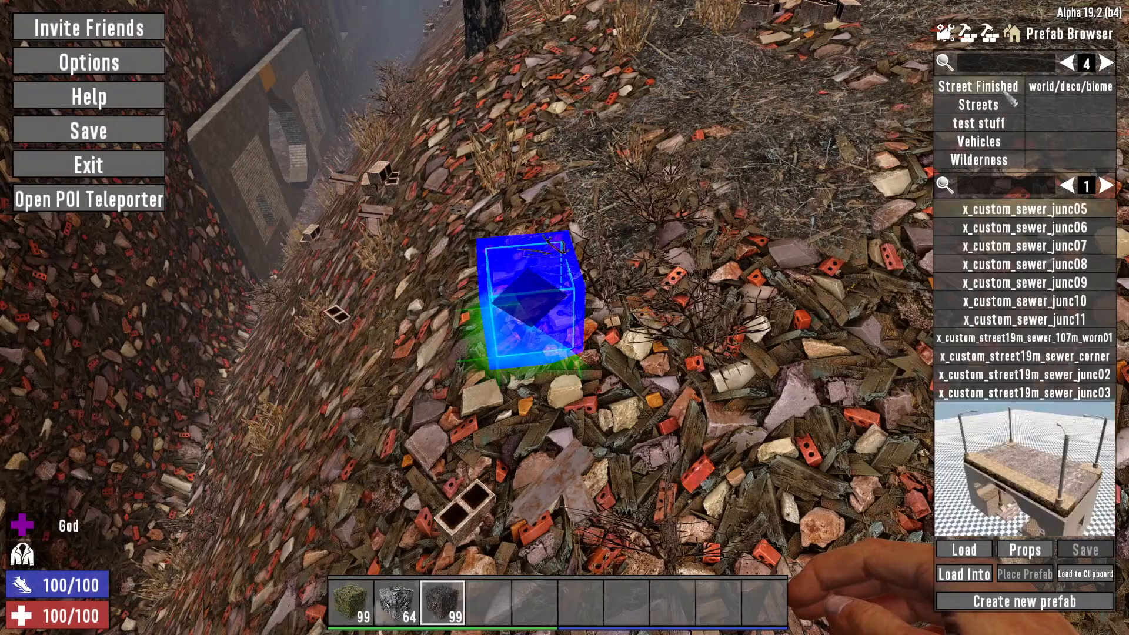
{"action": "scroll", "coordinate": [1064, 301], "scroll_direction": "down", "scroll_amount": 1}
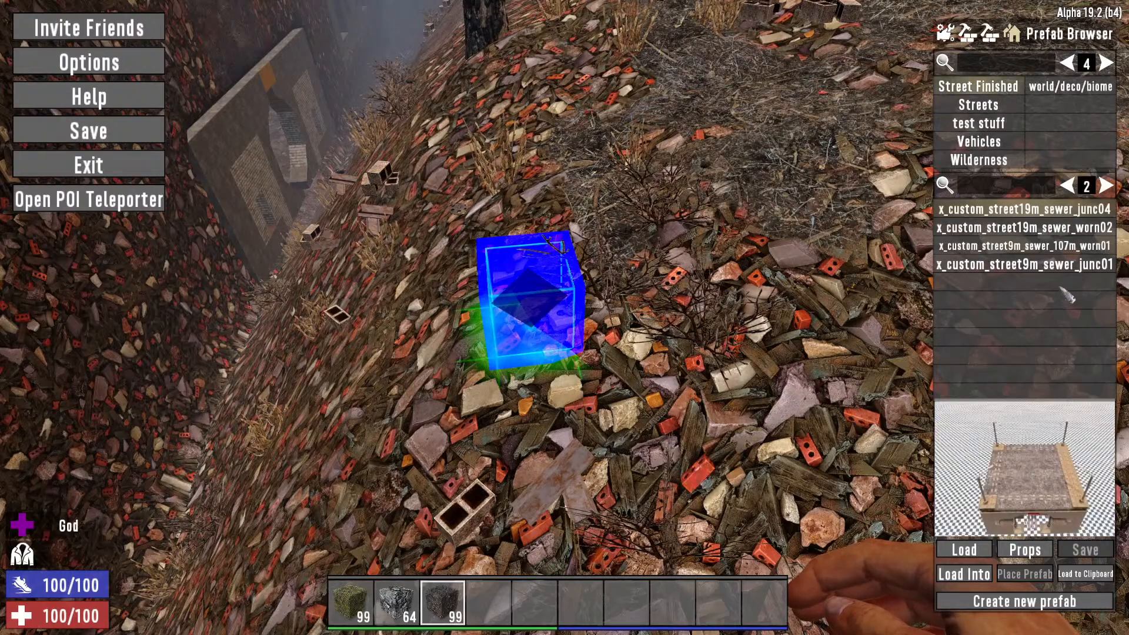
{"action": "left_click", "coordinate": [1082, 252]}
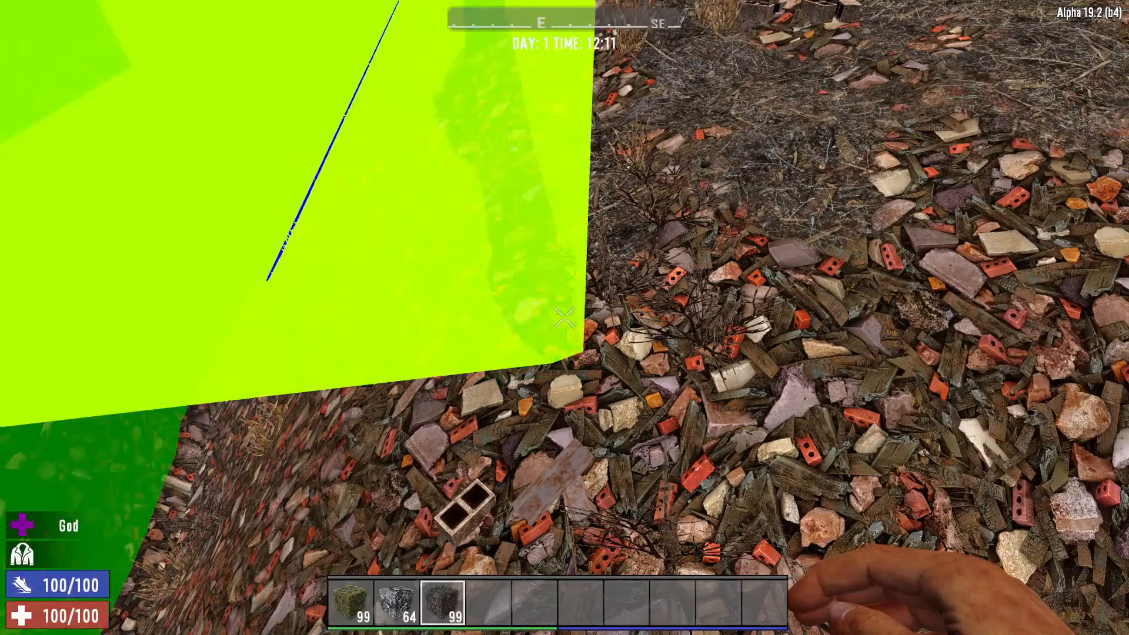
{"action": "left_click", "coordinate": [988, 576]}
Back away above the placed sewer street prefab and lower it vertically toward the ground
{"action": "key", "text": "s"}
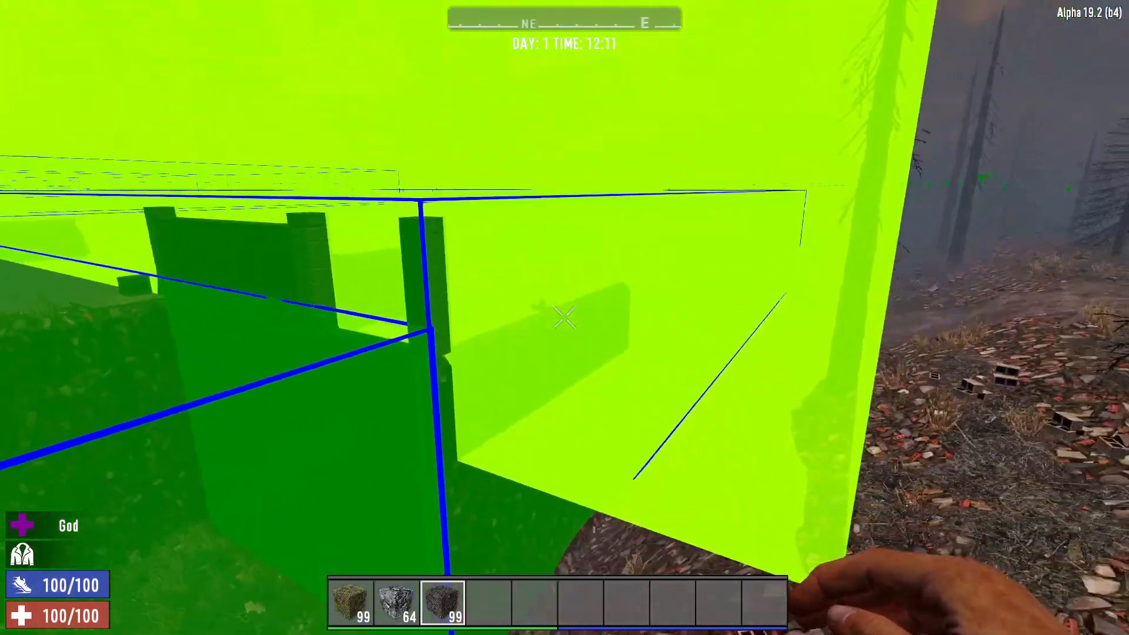
{"action": "key", "text": "space"}
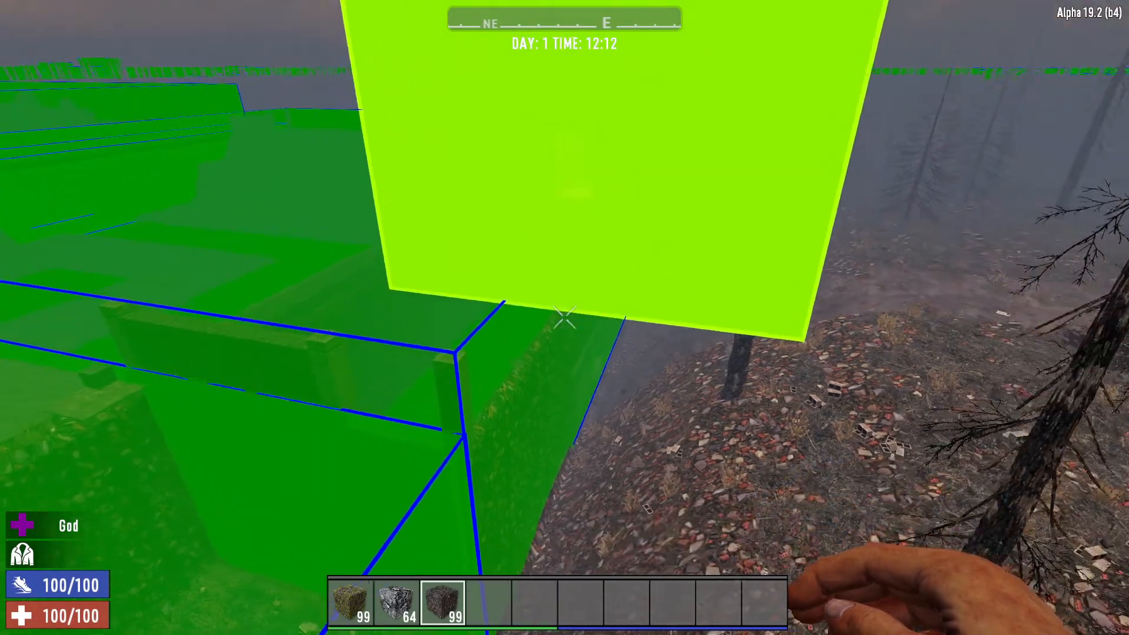
{"action": "right_click", "coordinate": [565, 318]}
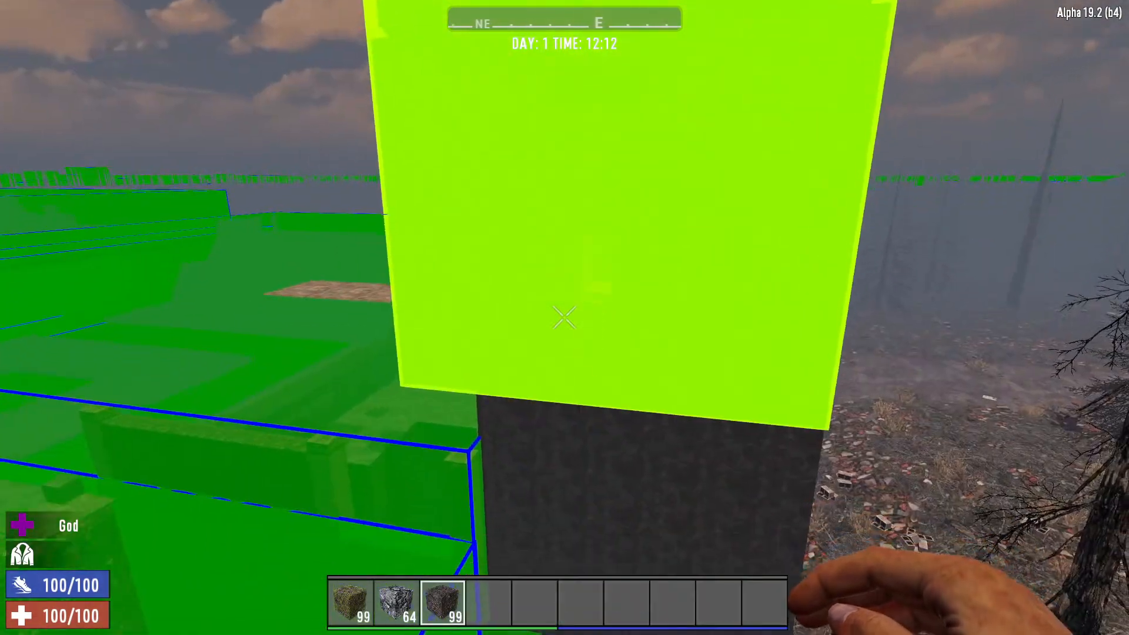
{"action": "left_click_drag", "start_coordinate": [623, 146], "coordinate": [650, 160]}
{"action": "left_click_drag", "start_coordinate": [708, 90], "coordinate": [726, 323]}
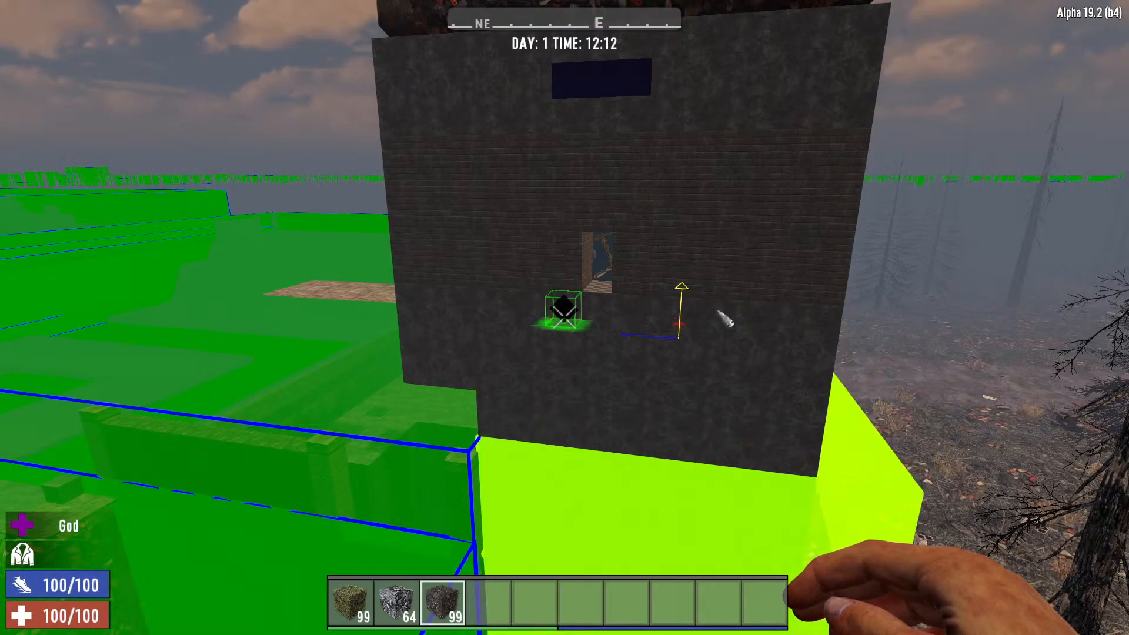
Examine the map around the placed prefab, comparing the channel tiles with the surrounding street grid
{"action": "key", "text": "m"}
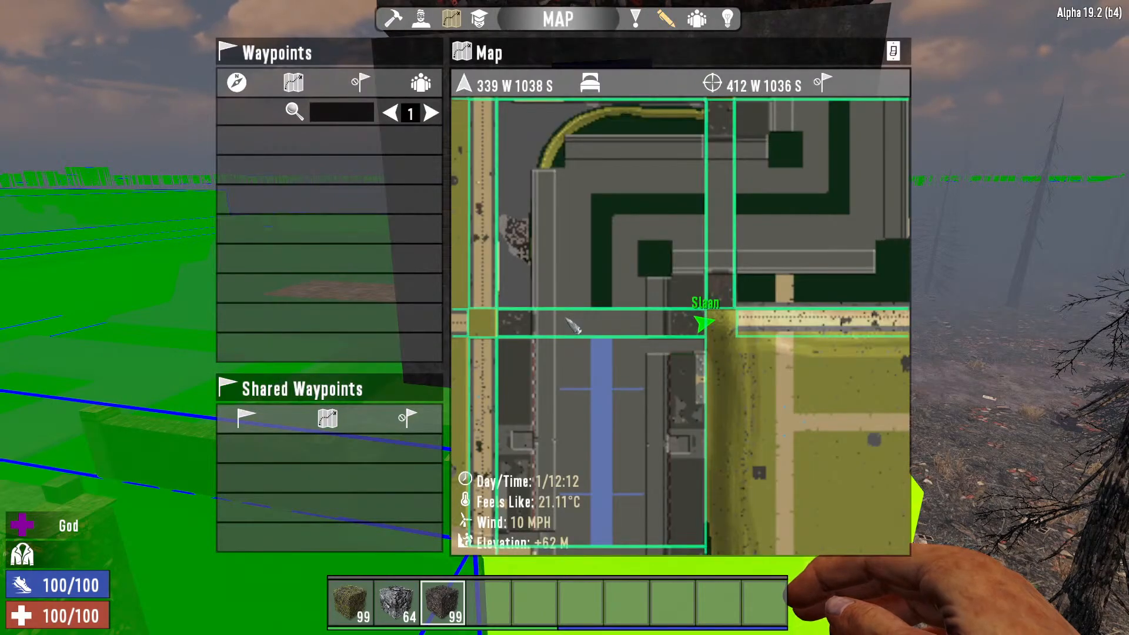
{"action": "key", "text": "m"}
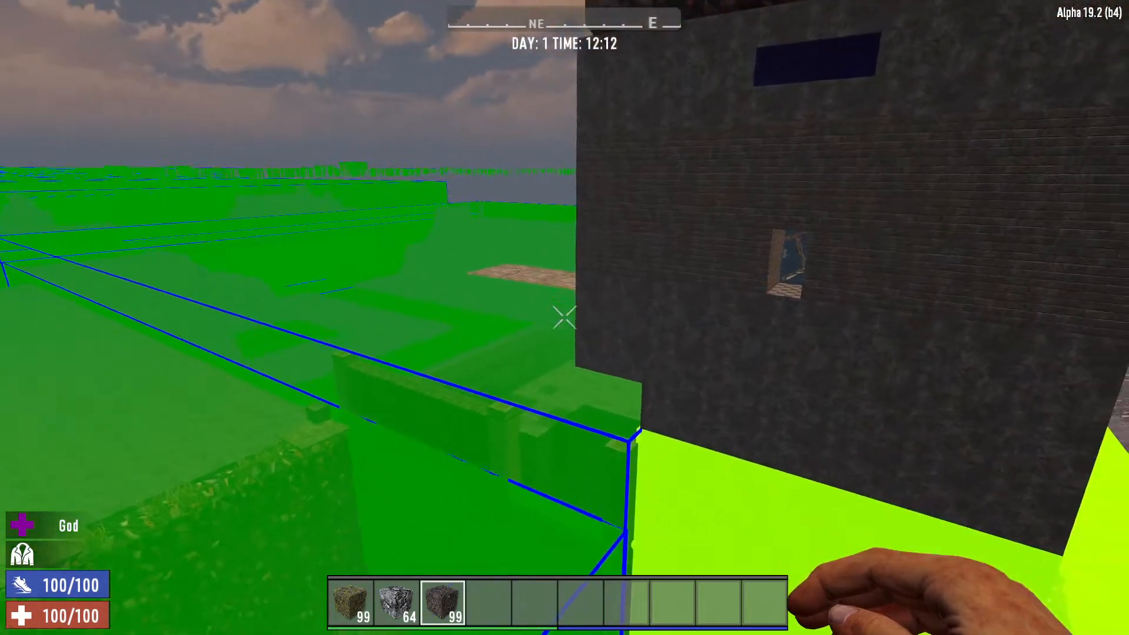
{"action": "key", "text": "m"}
{"action": "scroll", "coordinate": [649, 435], "scroll_direction": "down", "scroll_amount": 3}
{"action": "scroll", "coordinate": [764, 438], "scroll_direction": "up", "scroll_amount": 1}
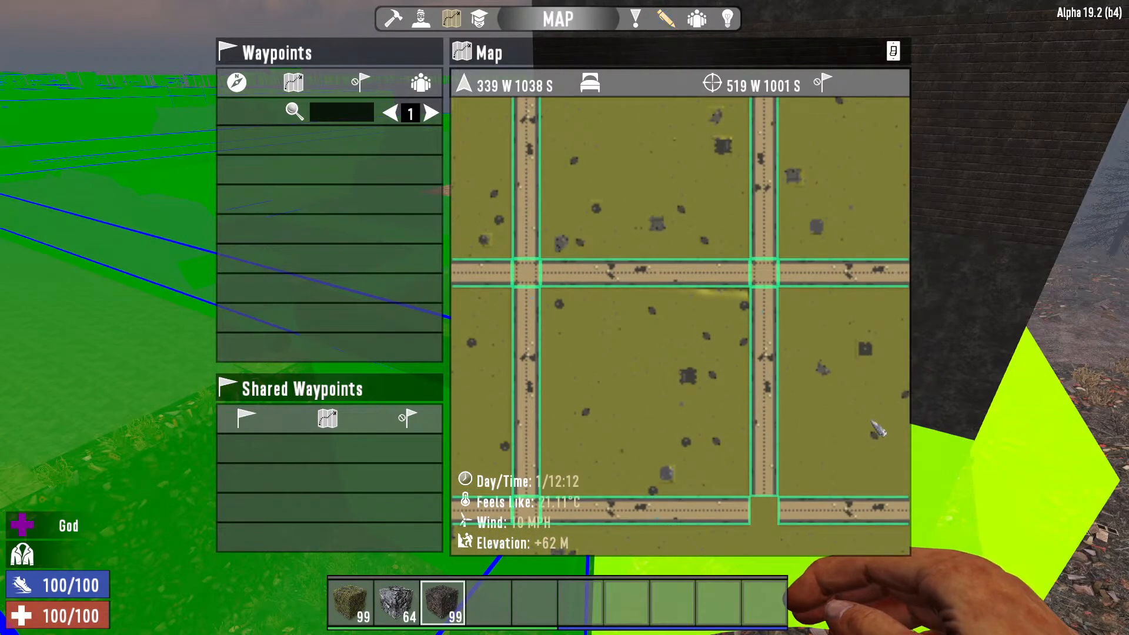
{"action": "left_click_drag", "start_coordinate": [880, 440], "coordinate": [799, 456]}
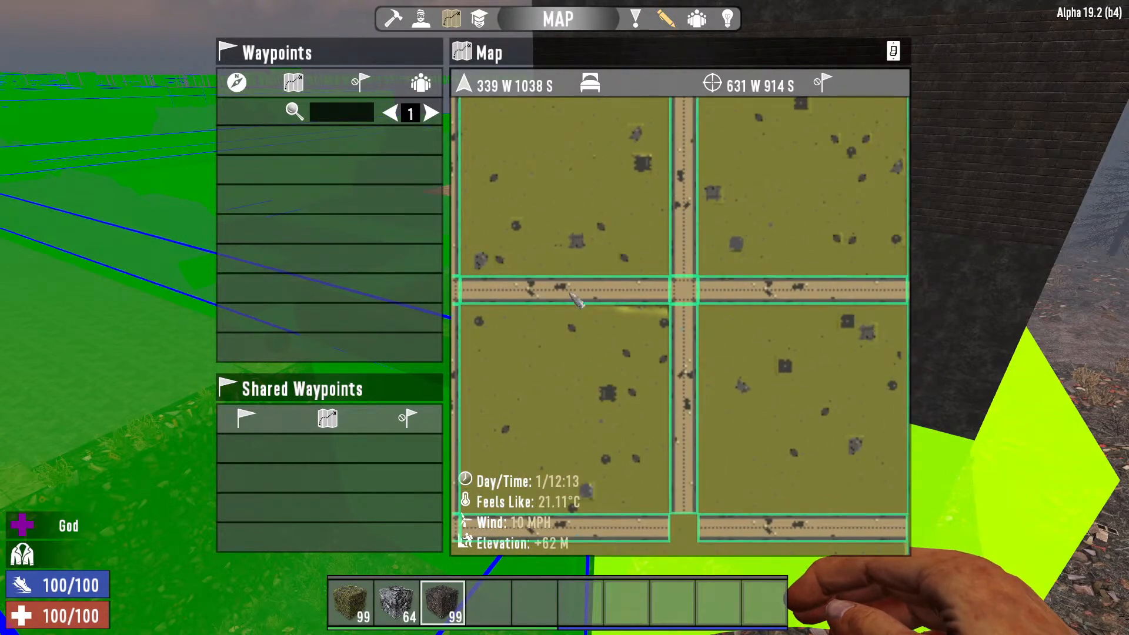
{"action": "mouse_move", "coordinate": [706, 368]}
{"action": "left_mouse_down"}
{"action": "mouse_move", "coordinate": [580, 219]}
{"action": "mouse_move", "coordinate": [732, 403]}
{"action": "mouse_move", "coordinate": [592, 361]}
{"action": "left_mouse_up"}
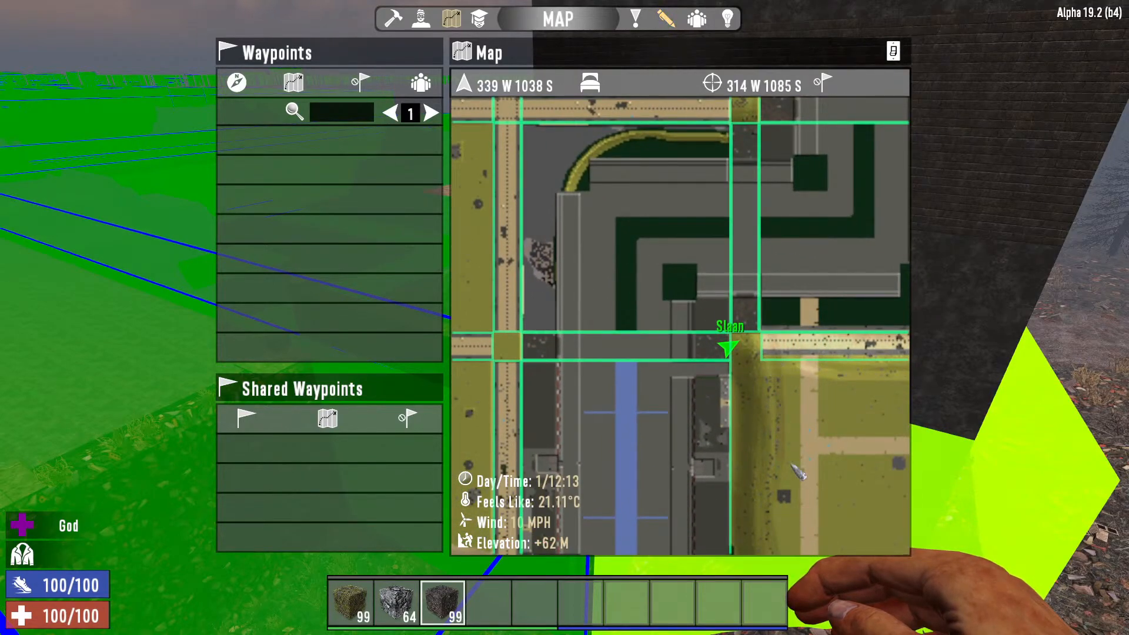
{"action": "left_click_drag", "start_coordinate": [815, 409], "coordinate": [917, 385]}
{"action": "key", "text": "m"}
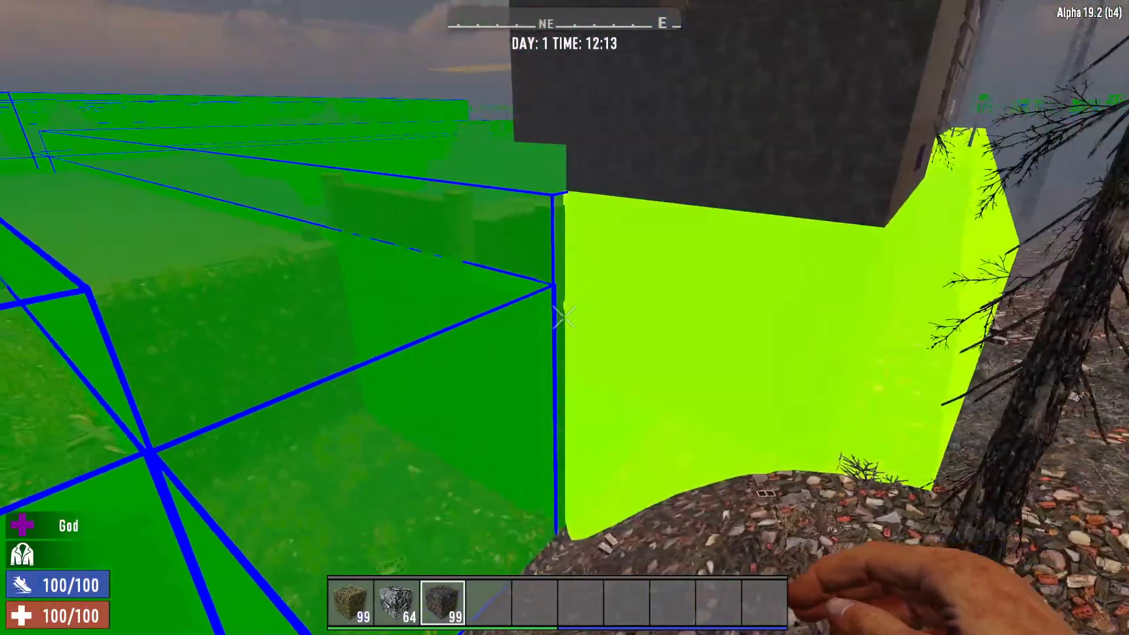
Back away from the sewer street prefab and adjust its bounding box vertically to line up with the neighbouring channel tile
{"action": "key", "text": "s"}
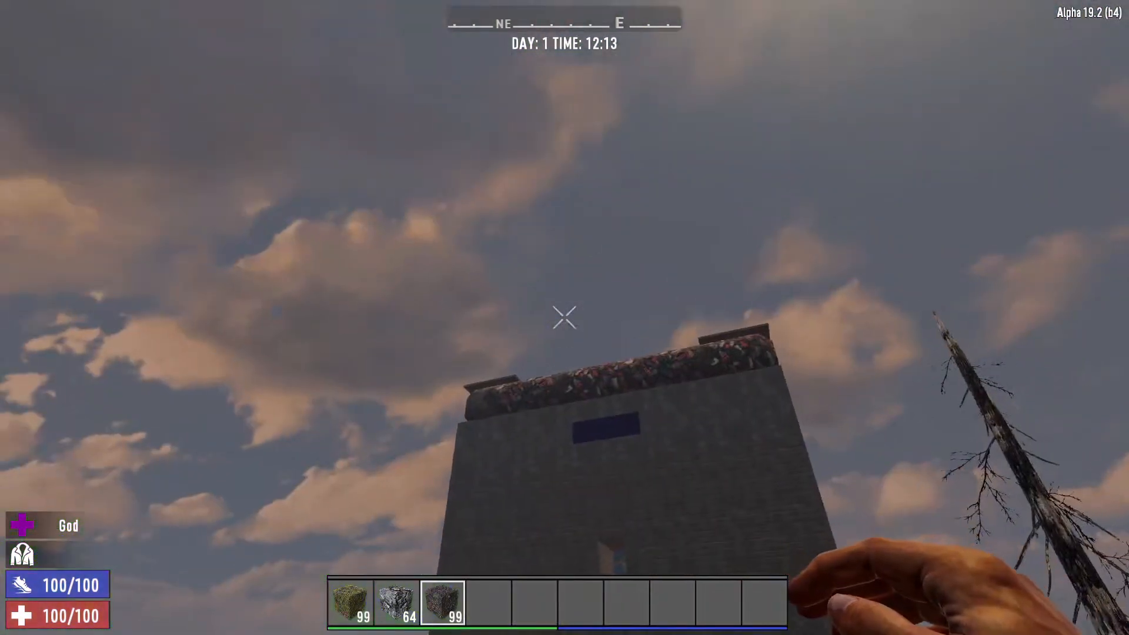
{"action": "key", "text": "s"}
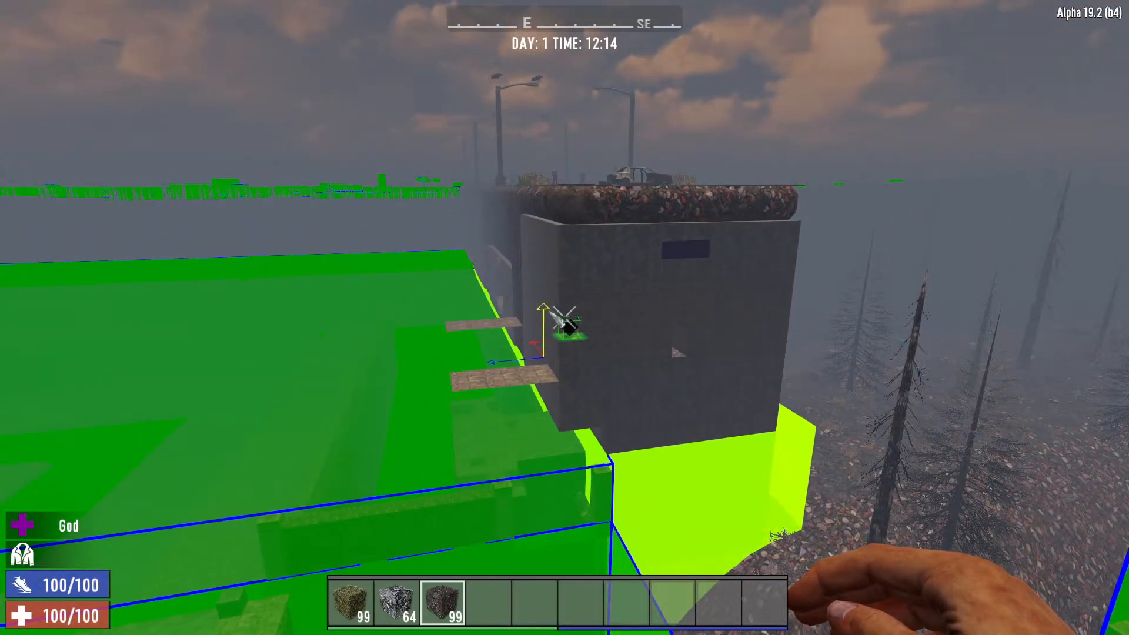
{"action": "key", "text": "shift+Page_Up"}
{"action": "key", "text": "shift+Page_Up"}
{"action": "key", "text": "shift+Page_Up"}
{"action": "key", "text": "shift+Page_Up"}
{"action": "key", "text": "shift+Page_Up"}
{"action": "key", "text": "shift+Page_Down"}
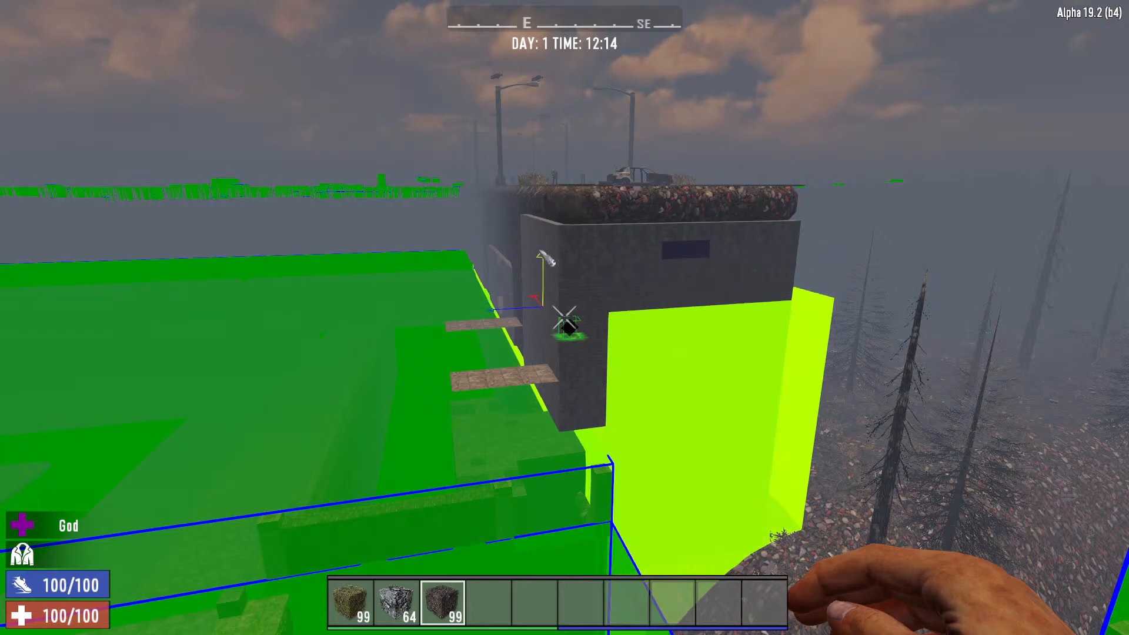
{"action": "key", "text": "shift+Page_Down"}
{"action": "key", "text": "shift+Page_Down"}
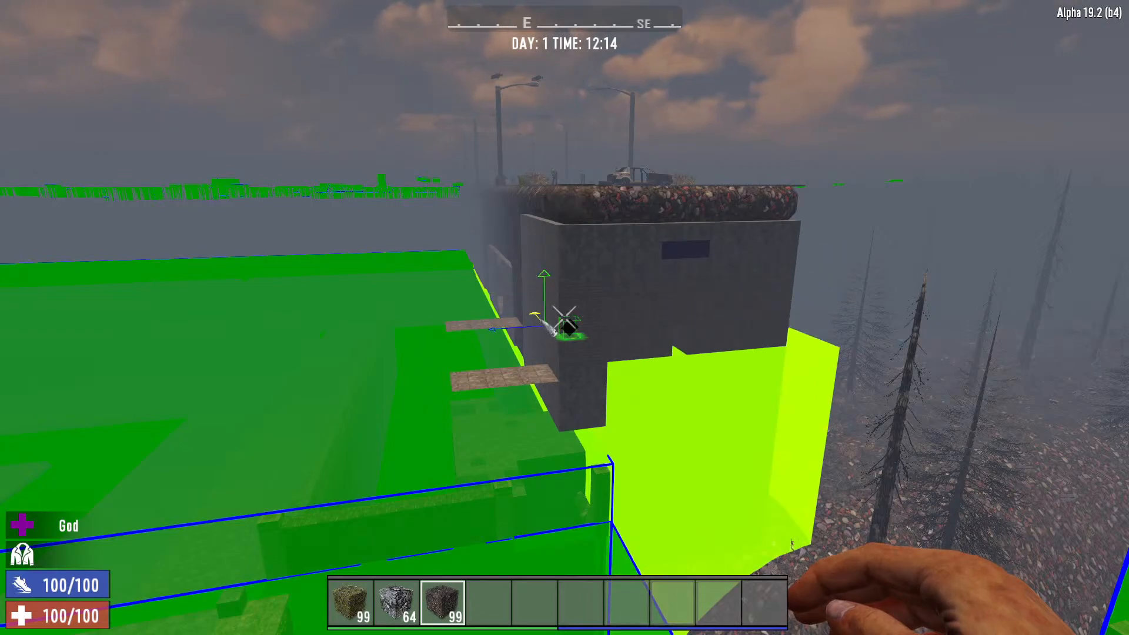
Place the loaded x_custom_street9m_sewer_107m_worn01 prefab at the adjusted box position and move in along its edge
{"action": "key", "text": "w"}
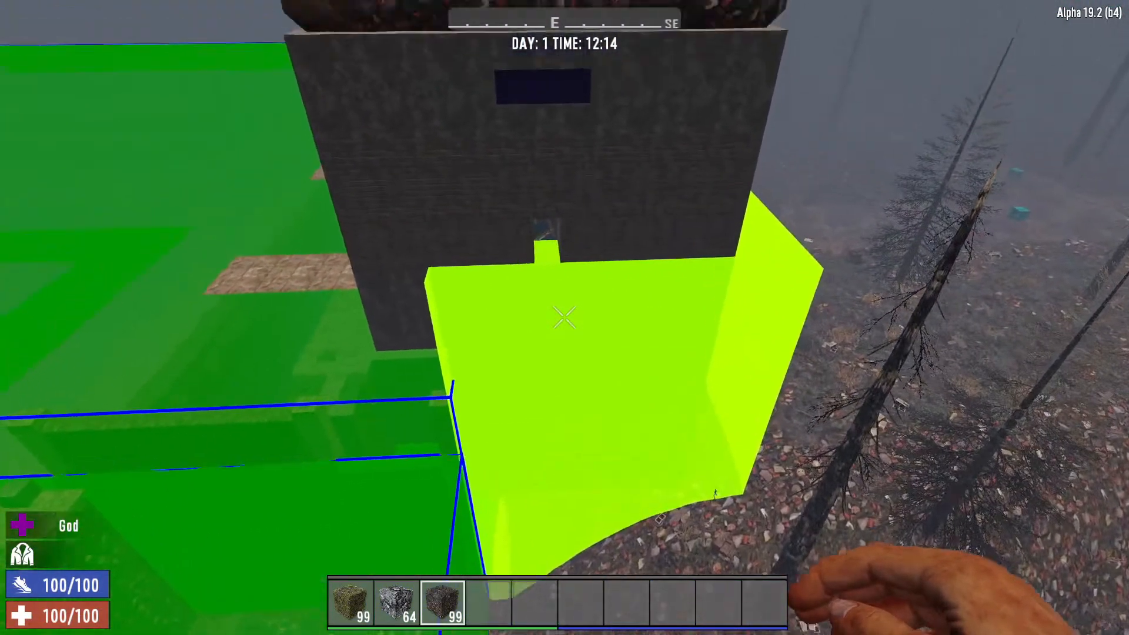
{"action": "key", "text": "s"}
{"action": "key", "text": "Escape"}
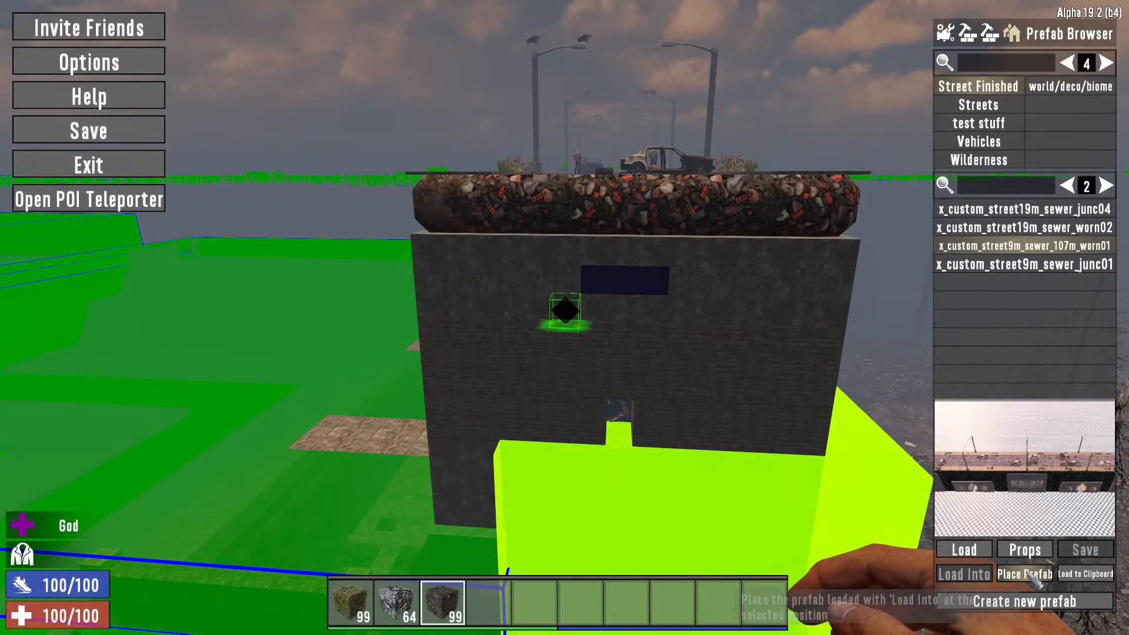
{"action": "key", "text": "Escape"}
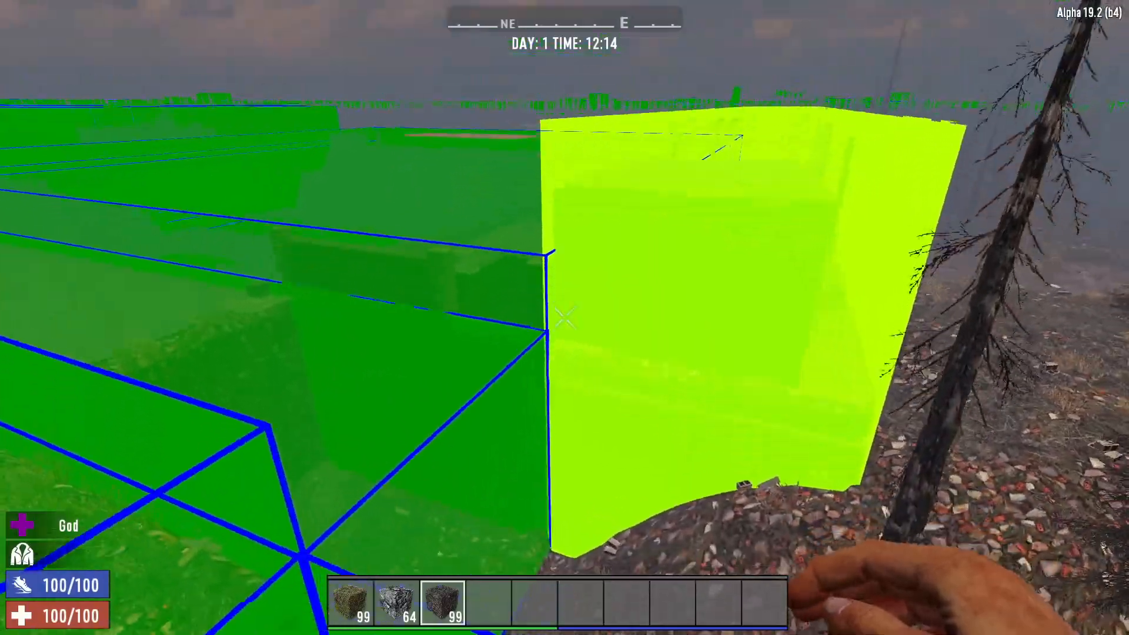
{"action": "key", "text": "w"}
{"action": "key", "text": "w"}
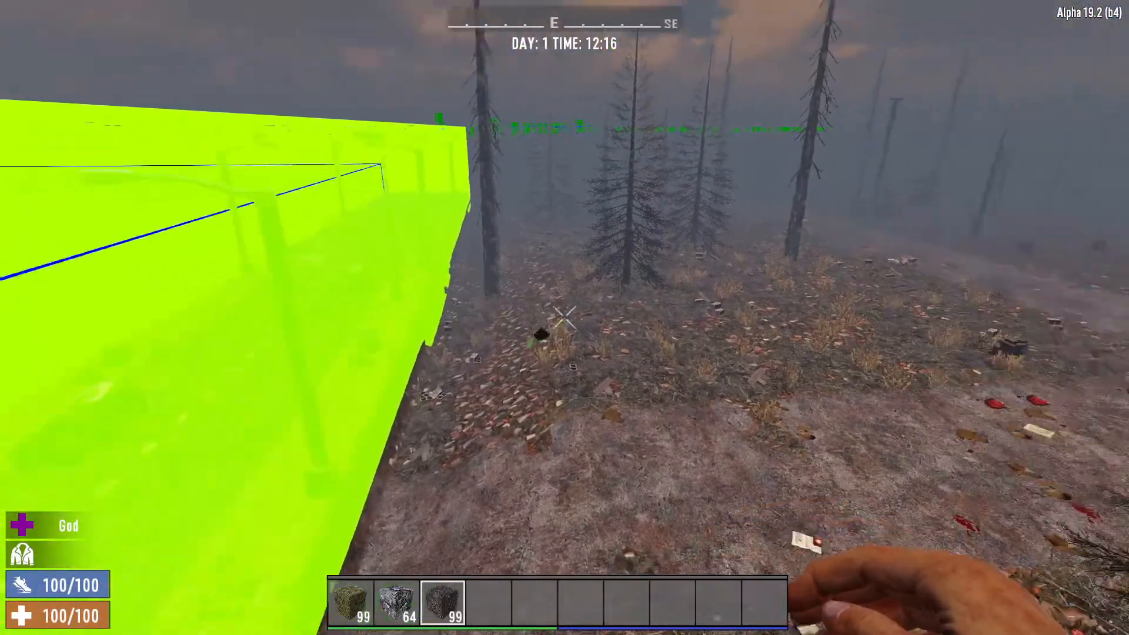
Examine the map around the placed sewer street, switching to the view that marks the water and road grid
{"action": "key", "text": "m"}
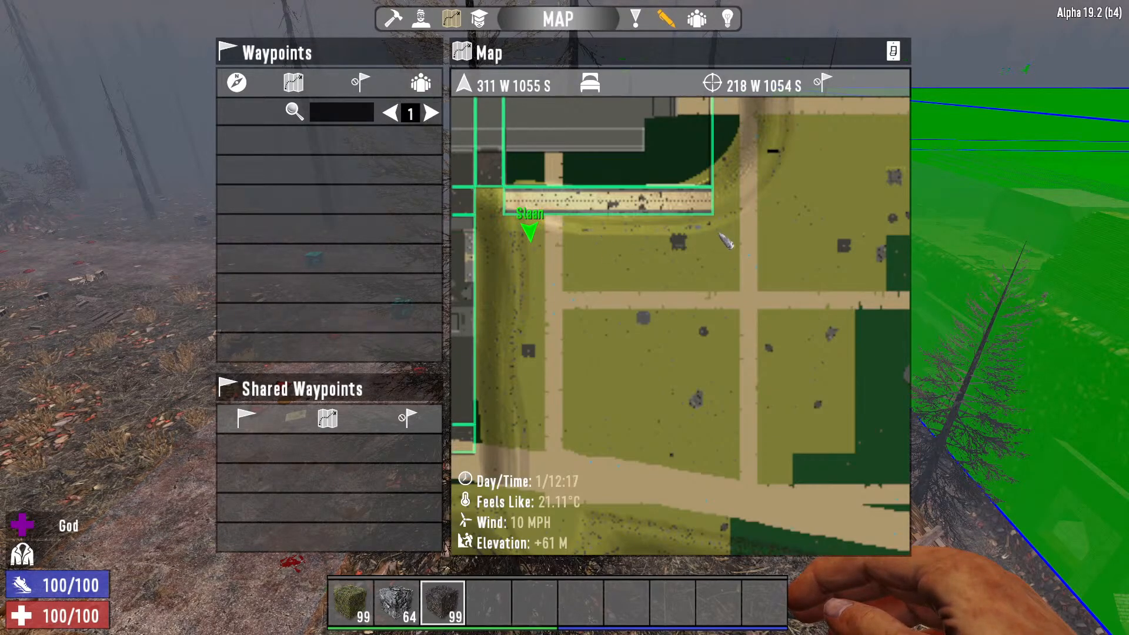
{"action": "scroll", "coordinate": [704, 262], "scroll_direction": "up", "scroll_amount": 2}
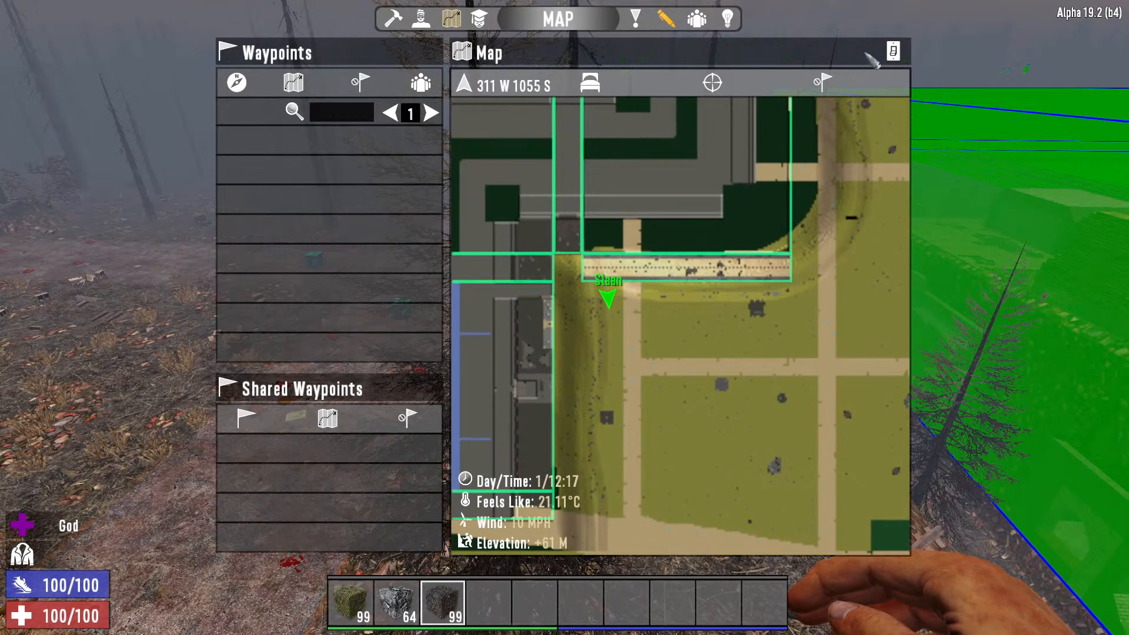
{"action": "left_click", "coordinate": [893, 53]}
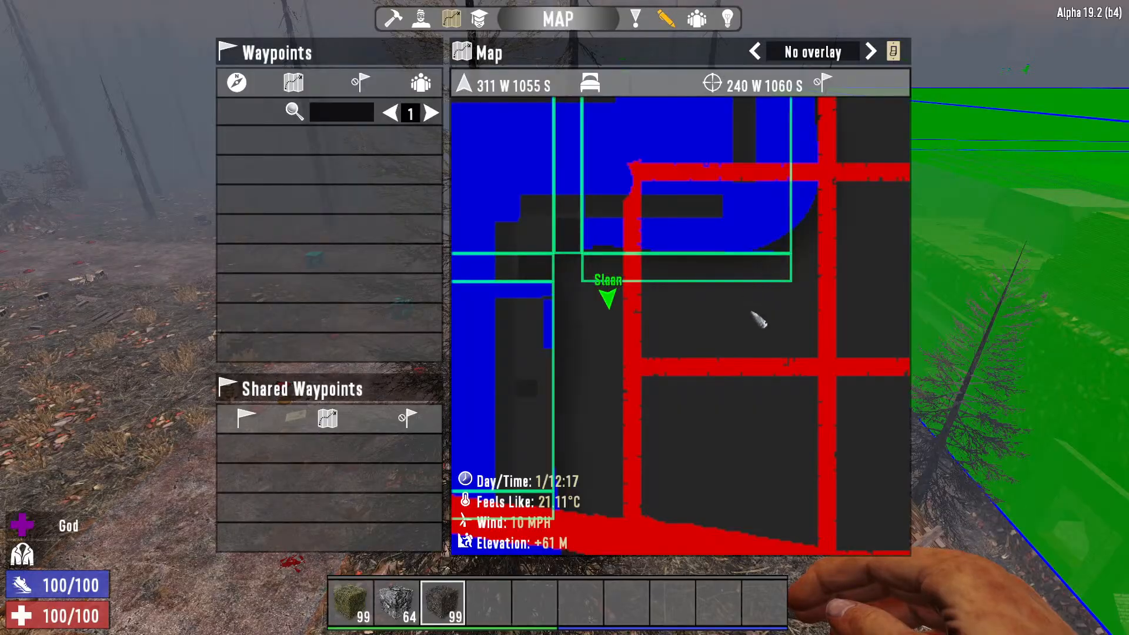
{"action": "key", "text": "m"}
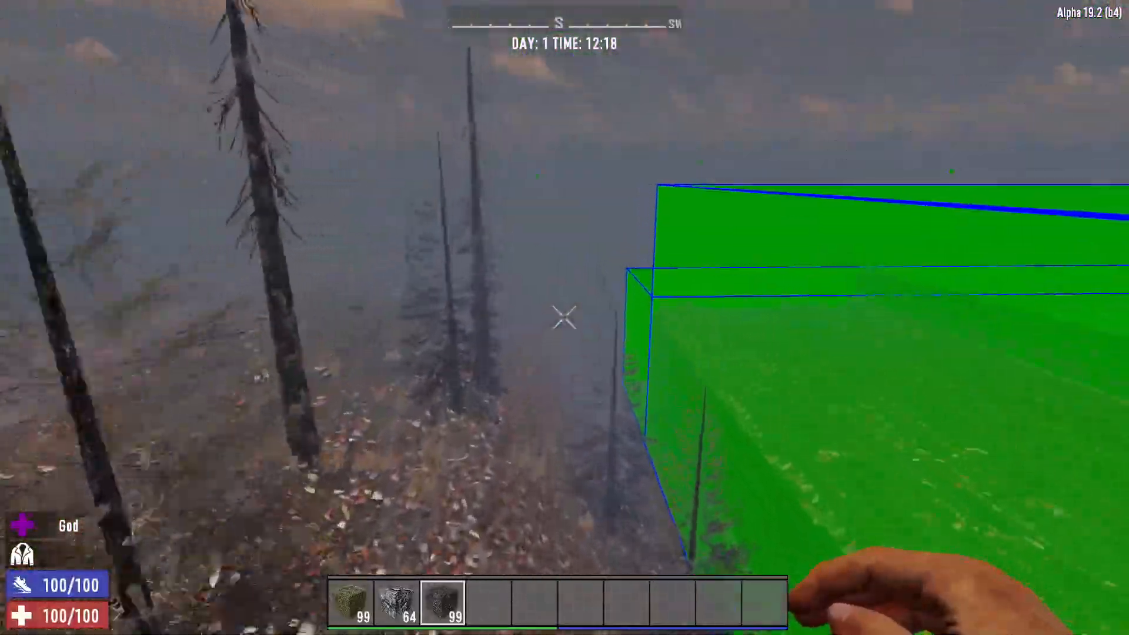
Fly through the channel structures and around the placed sewer street to inspect how the tiles meet
{"action": "key", "text": "w"}
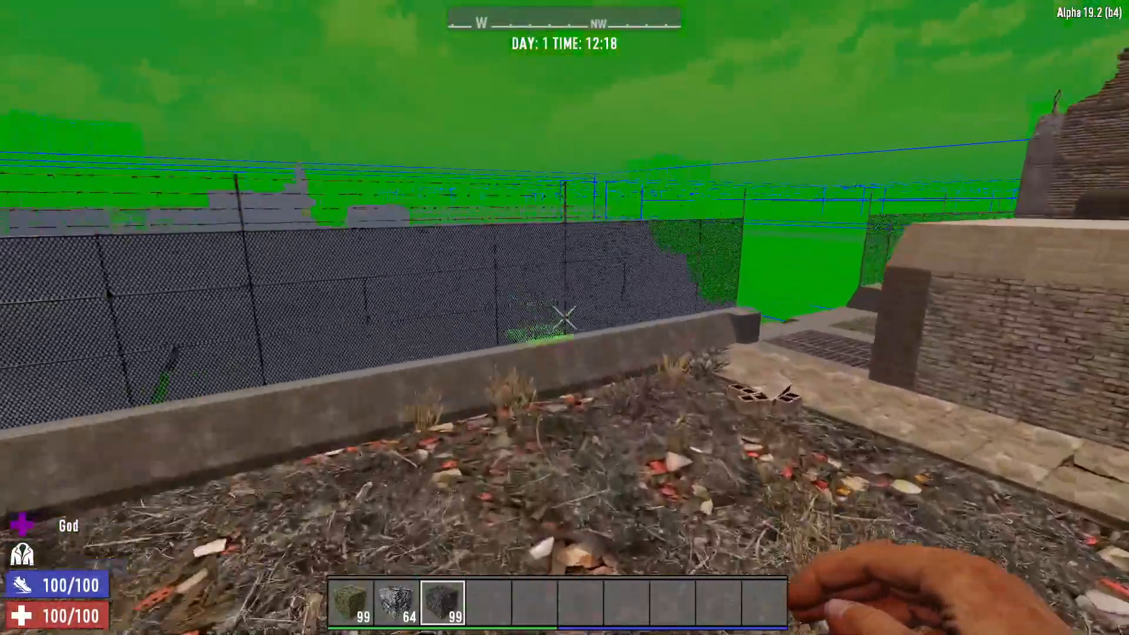
{"action": "key", "text": "w"}
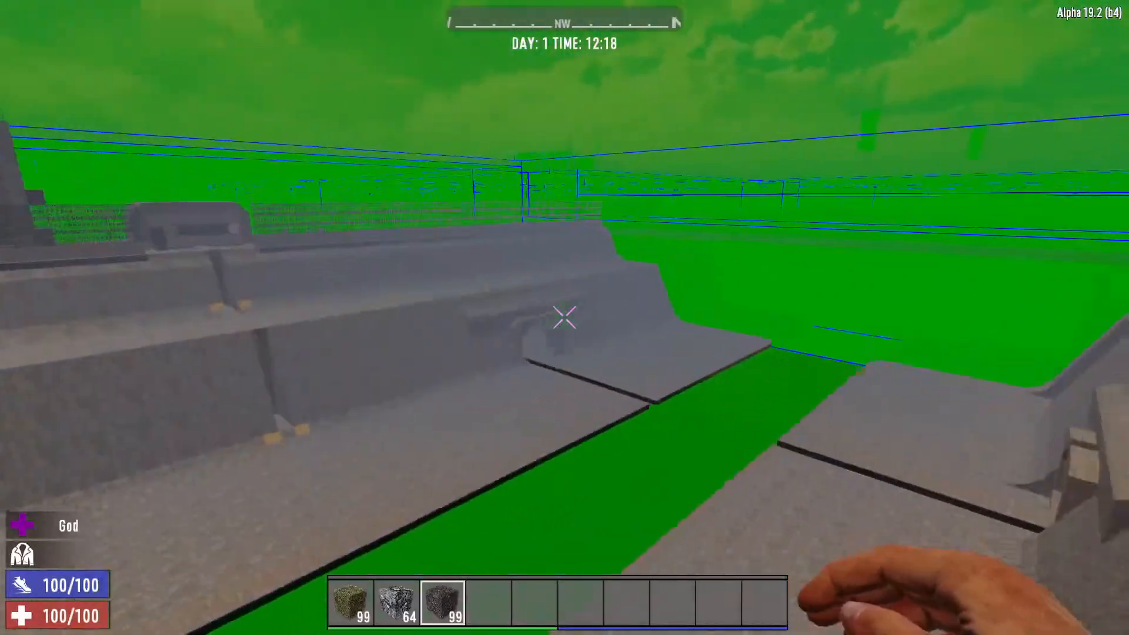
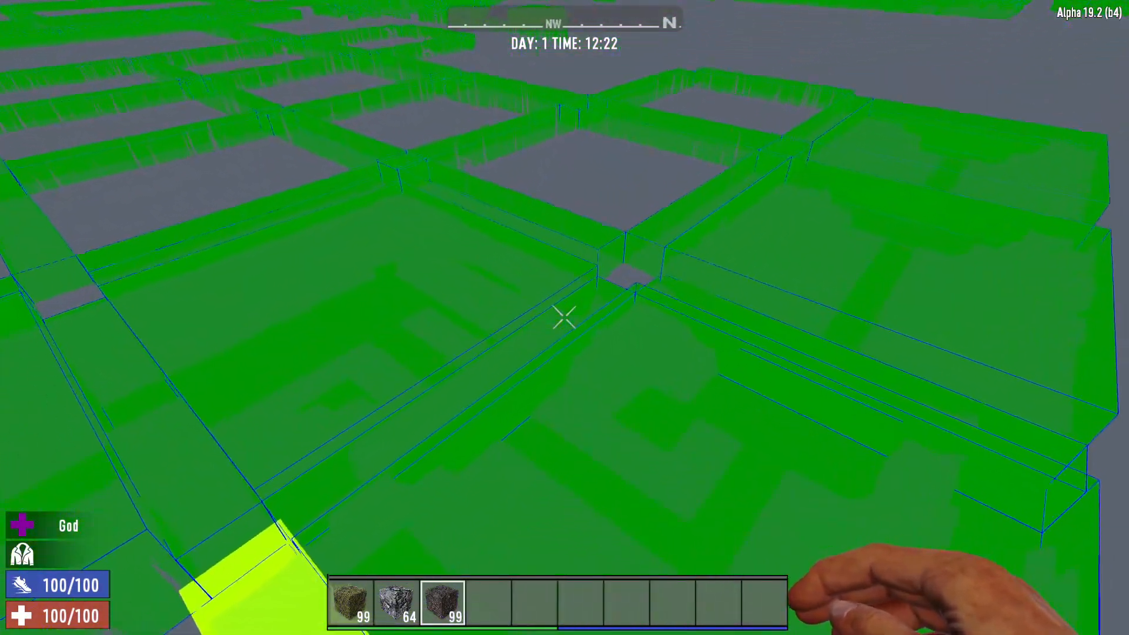
{"action": "key", "text": "Tab"}
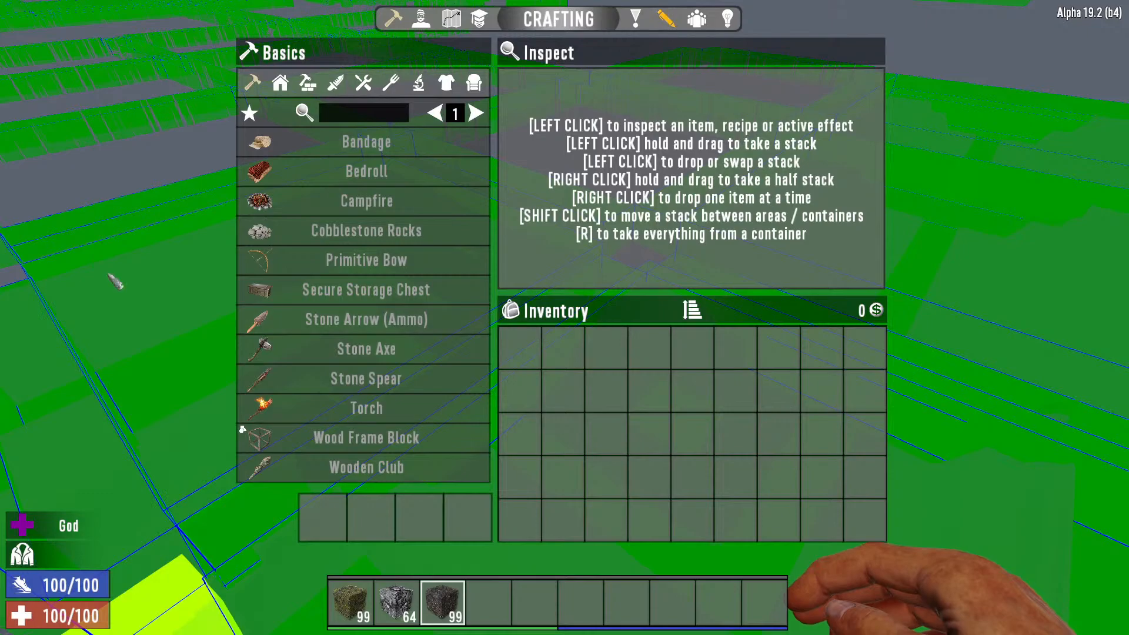
{"action": "key", "text": "Escape"}
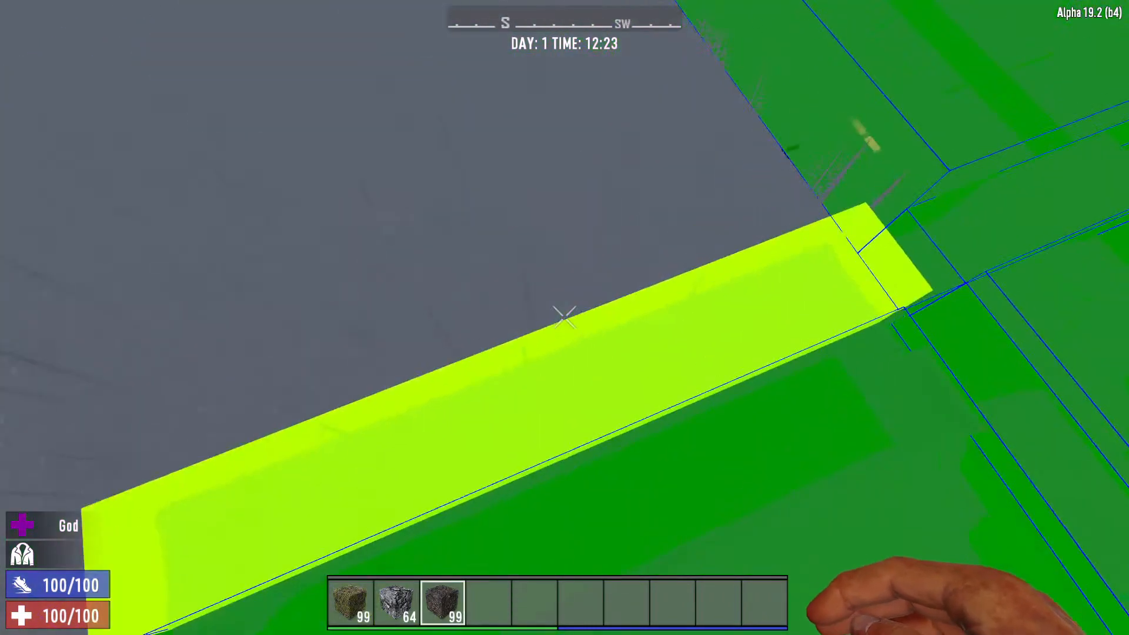
{"action": "key", "text": "w"}
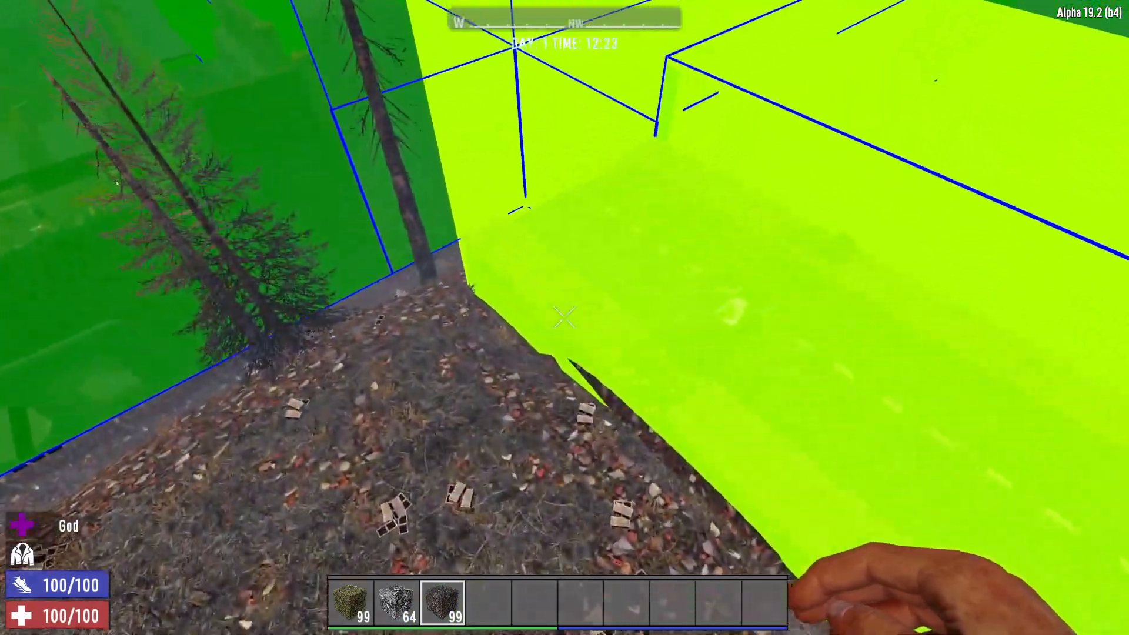
{"action": "key", "text": "w"}
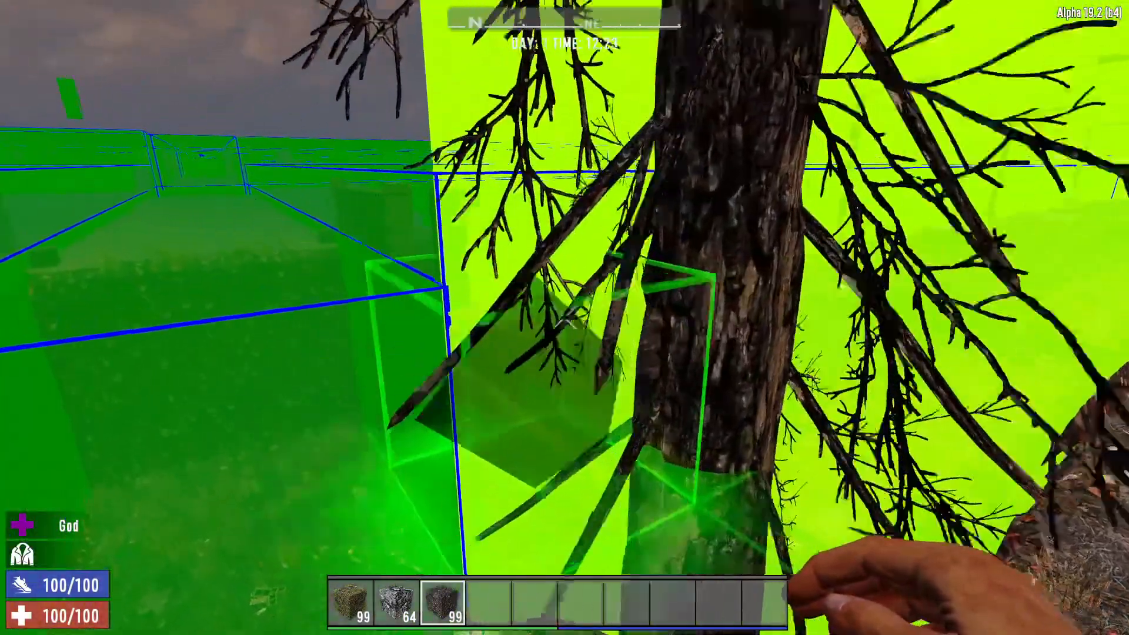
Locate the open junction gap between the channel tiles and the sewer street on the map and select the ground block at its corner
{"action": "key", "text": "m"}
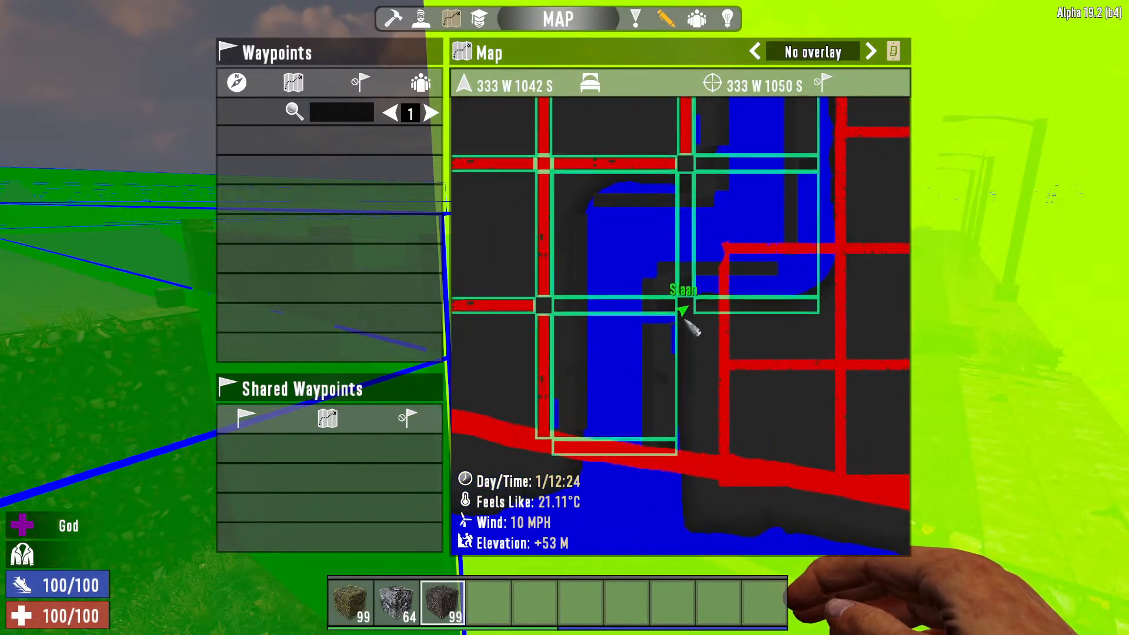
{"action": "key", "text": "m"}
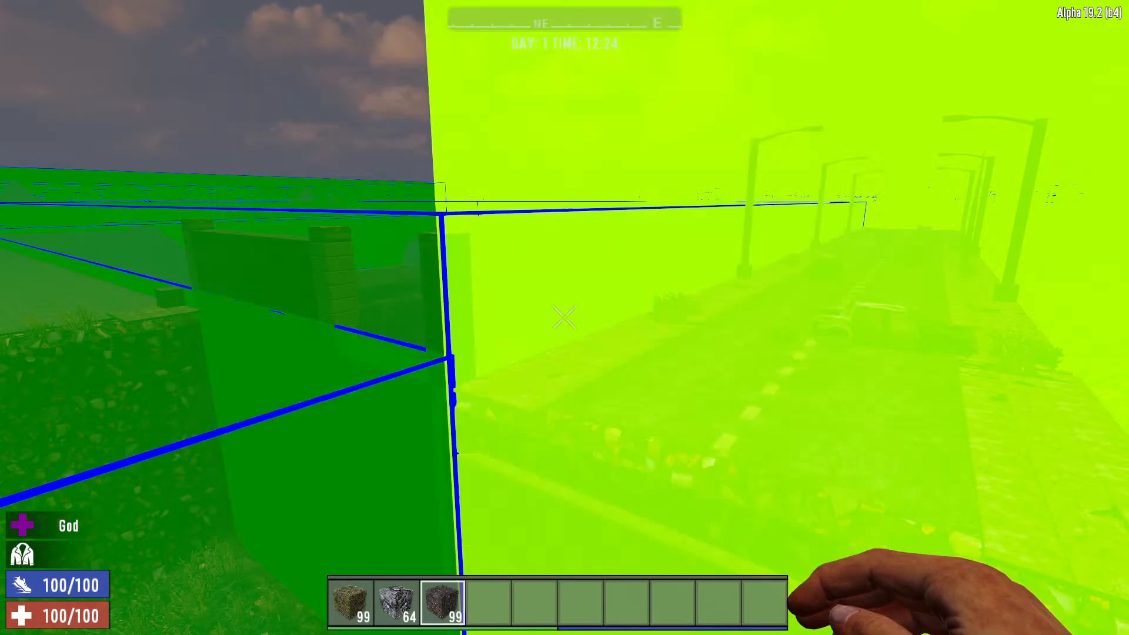
{"action": "key", "text": "w"}
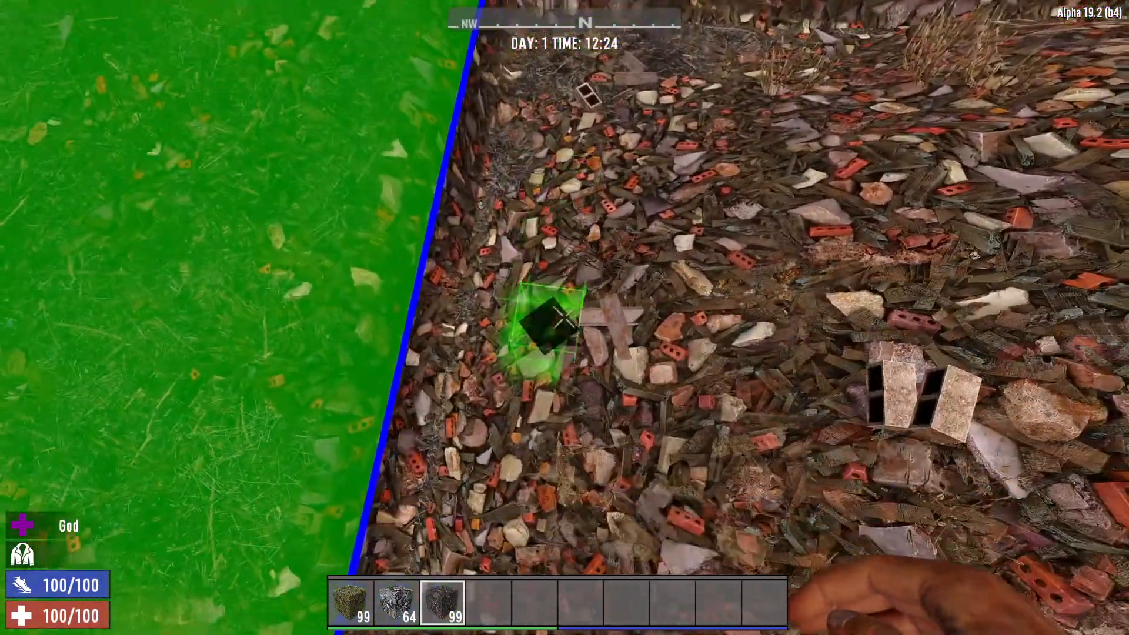
{"action": "key", "text": "w"}
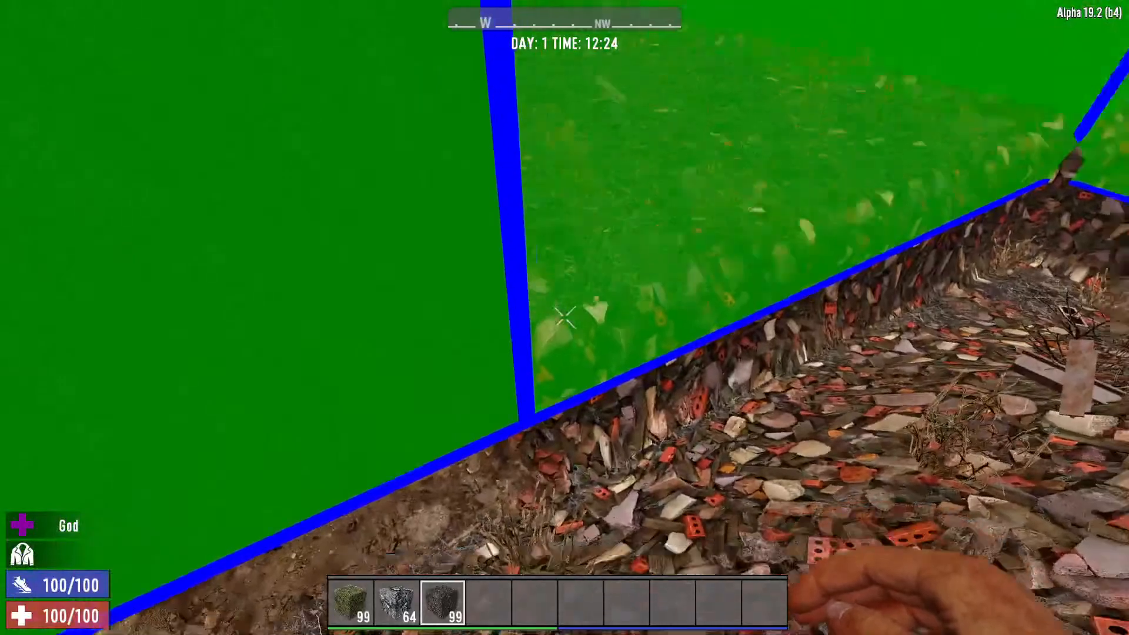
{"action": "key", "text": "s"}
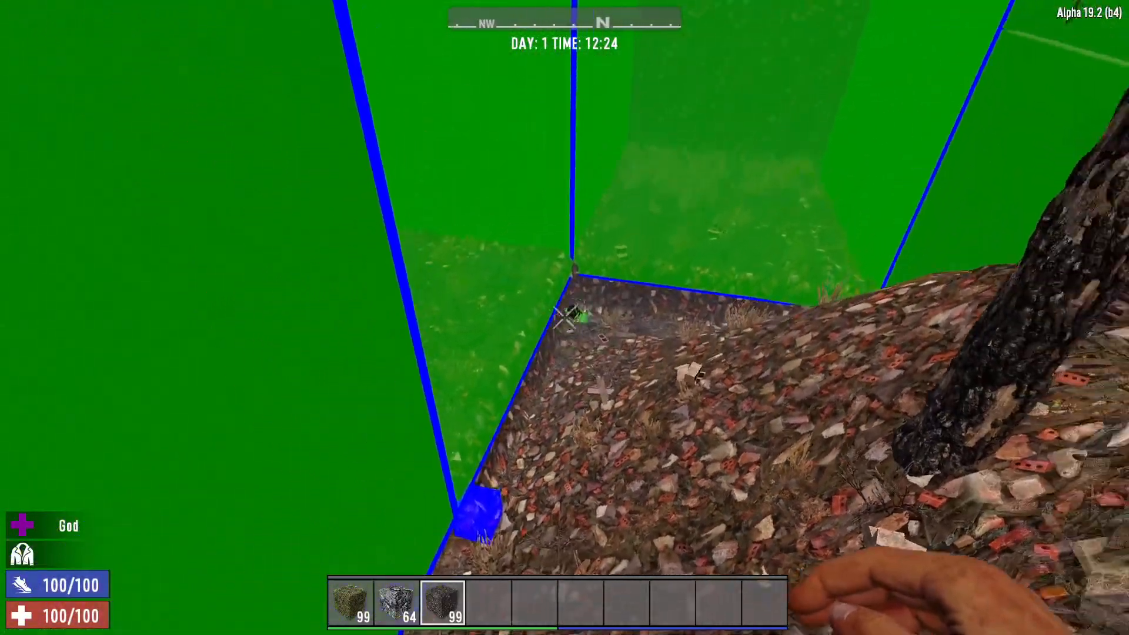
Choose x_custom_sewer_junc11 in the prefab browser, load it into the world at the selected corner block and place it
{"action": "key", "text": "Escape"}
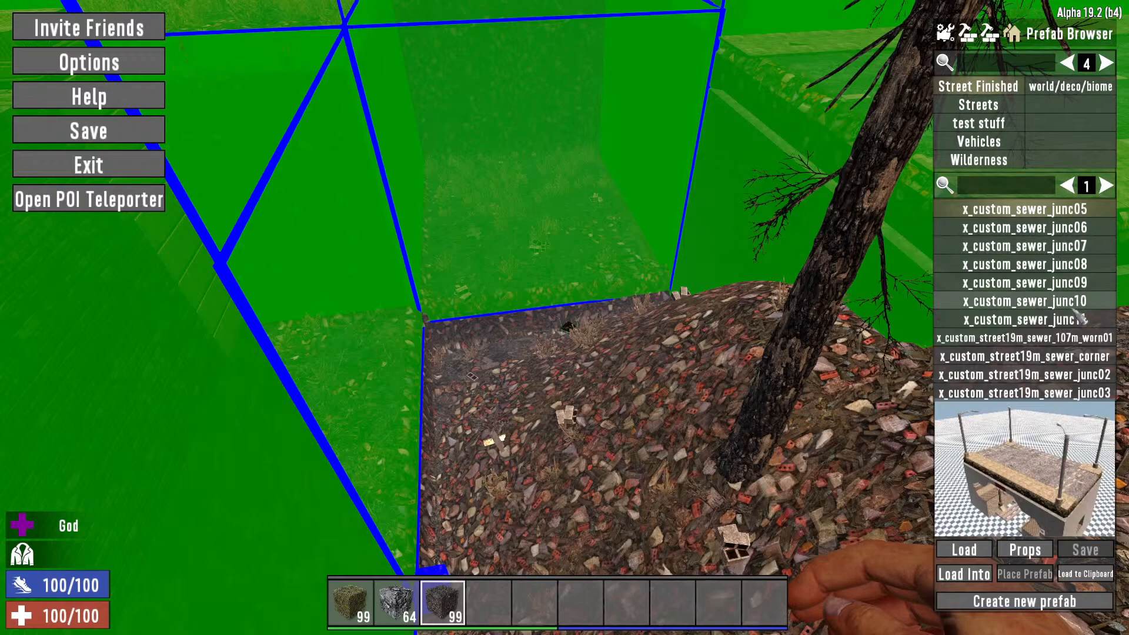
{"action": "left_click", "coordinate": [1080, 247]}
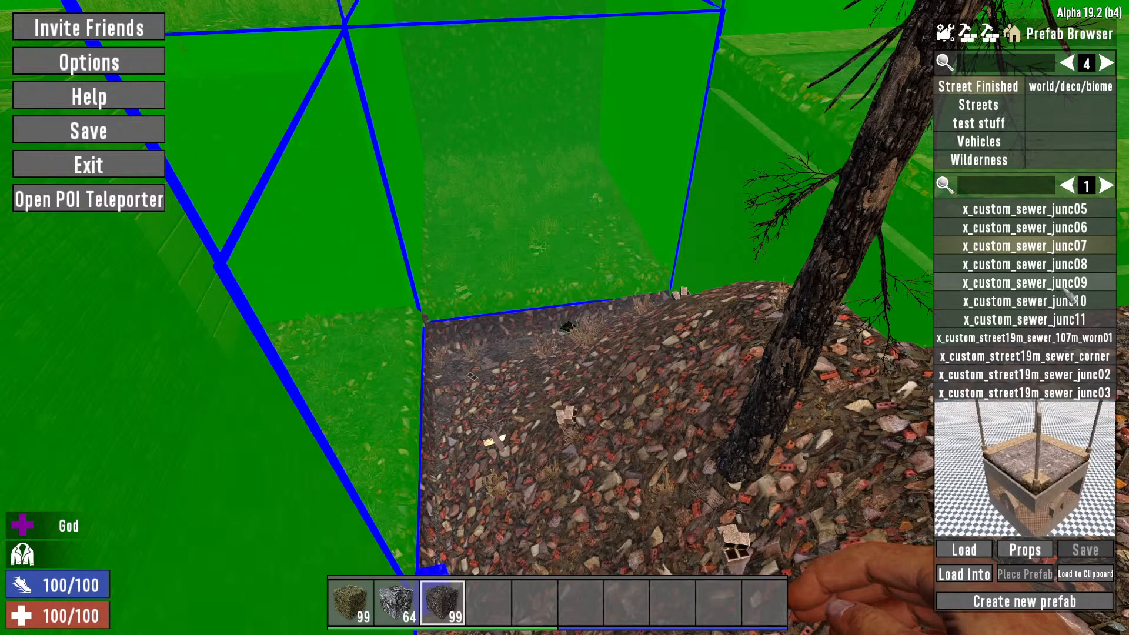
{"action": "left_click", "coordinate": [1081, 320]}
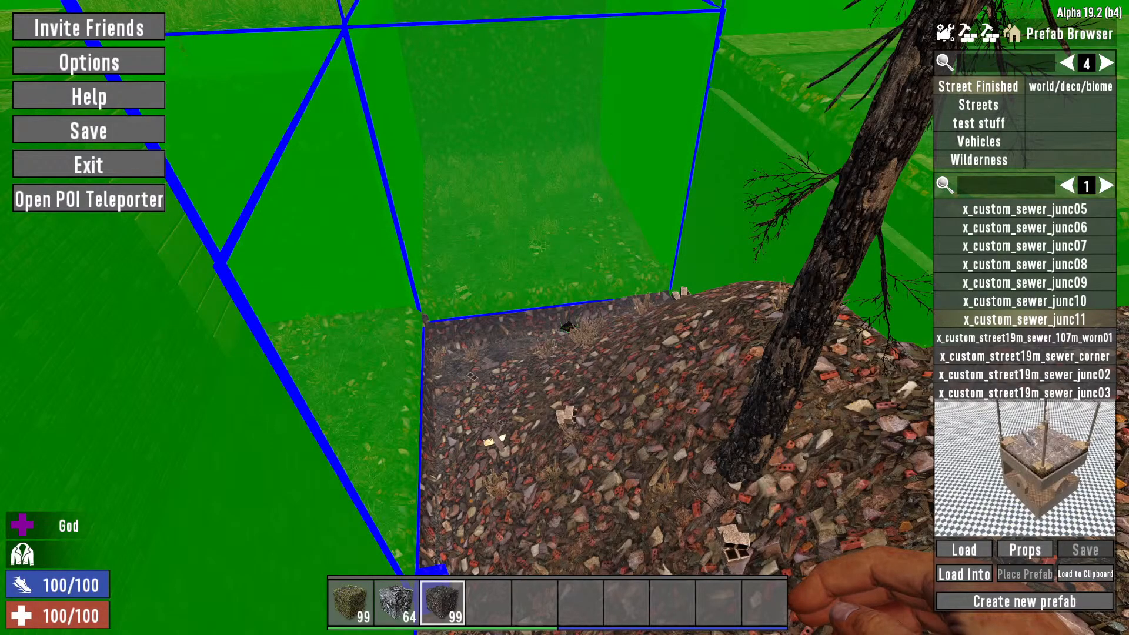
{"action": "left_click", "coordinate": [960, 573]}
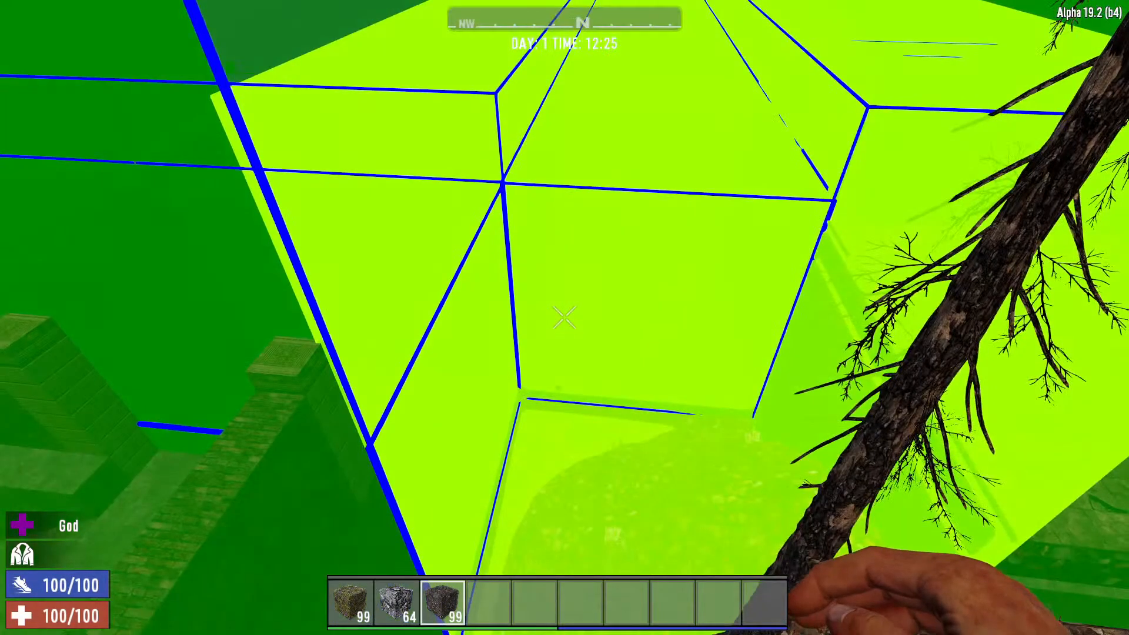
{"action": "key", "text": "Escape"}
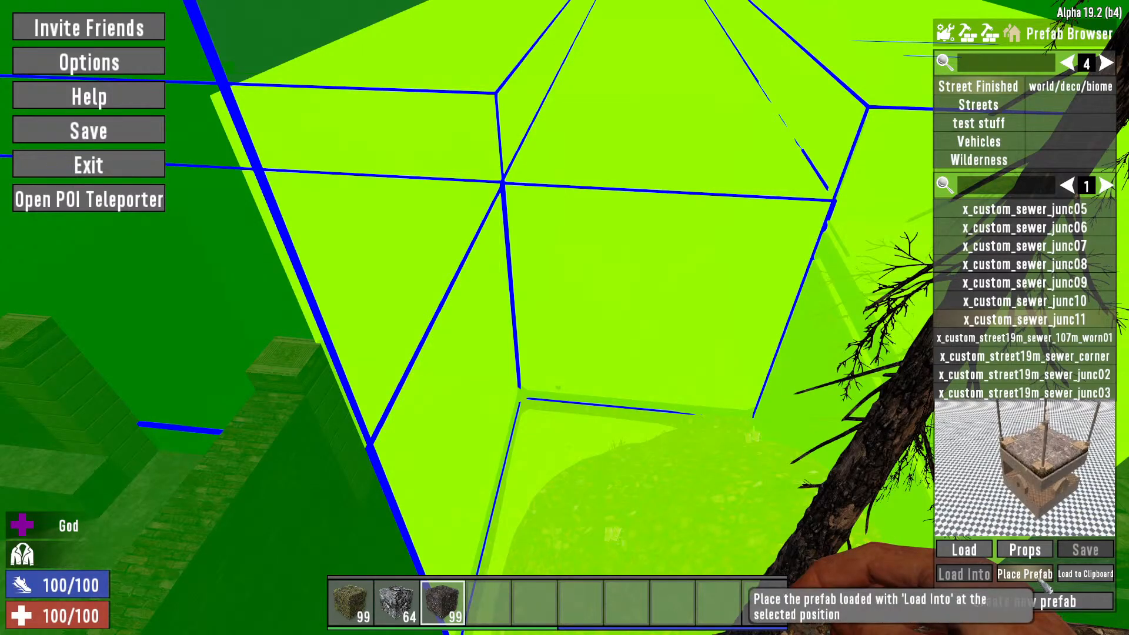
{"action": "left_click", "coordinate": [1042, 581]}
{"action": "key", "text": "Escape"}
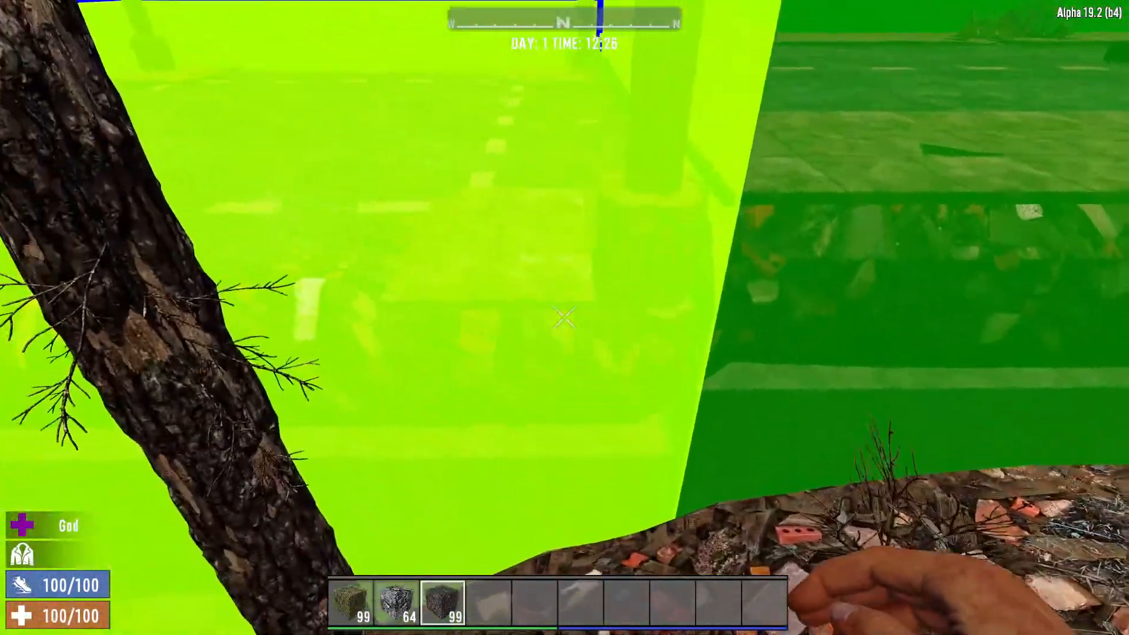
Fly around and beneath the placed sewer junction to check its fit with the adjoining street and channel tiles
{"action": "key", "text": "w"}
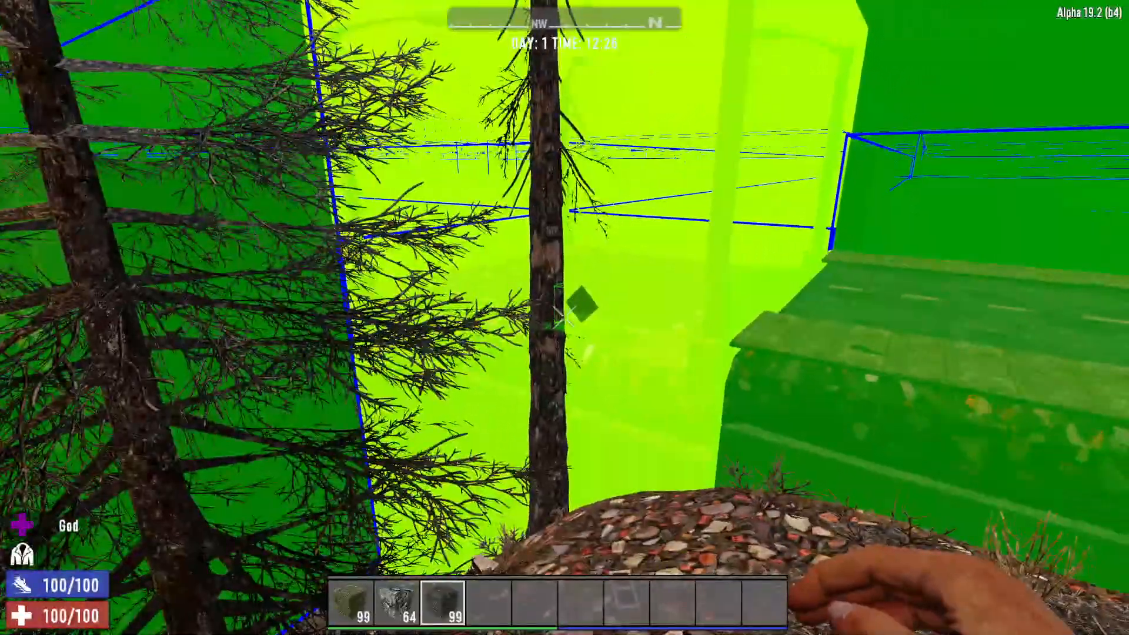
{"action": "key", "text": "w"}
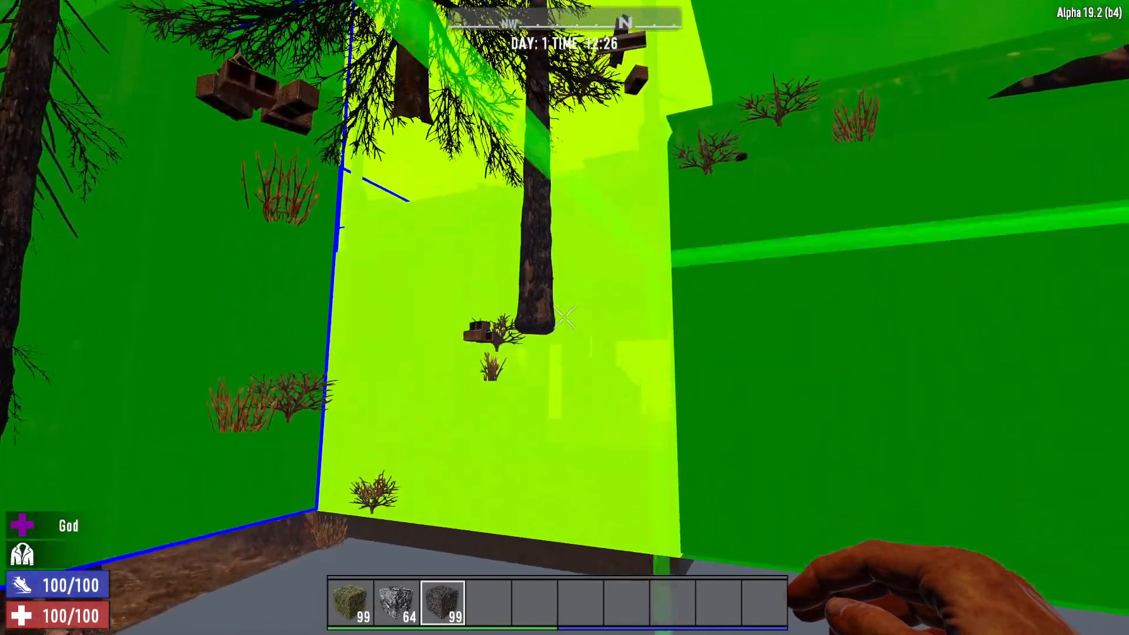
{"action": "key", "text": "w"}
{"action": "key", "text": "Escape"}
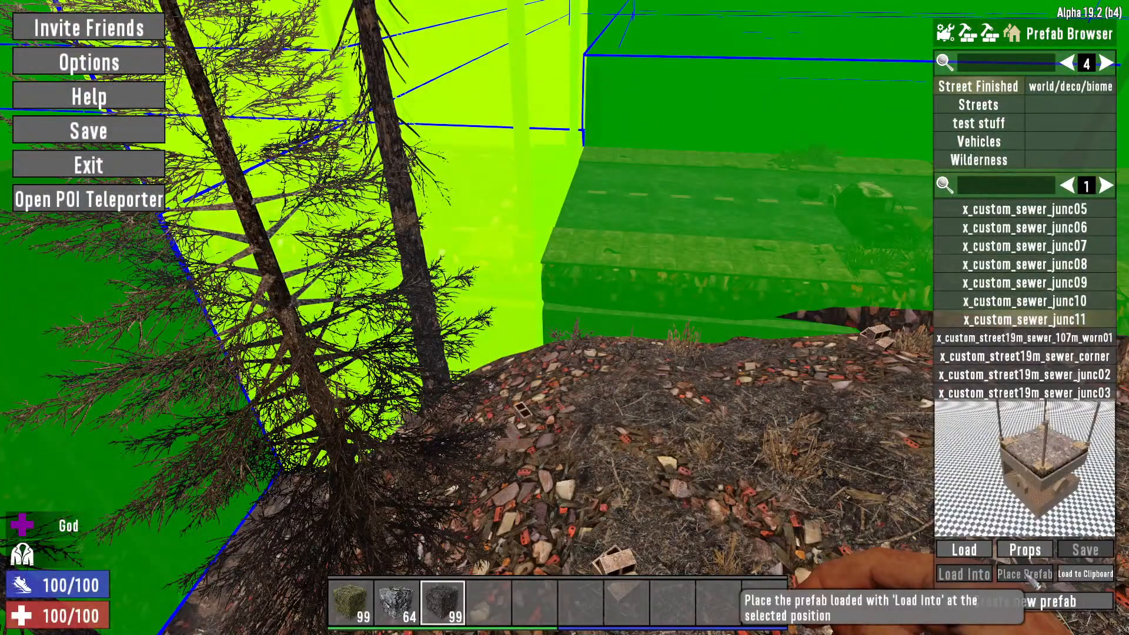
{"action": "key", "text": "w"}
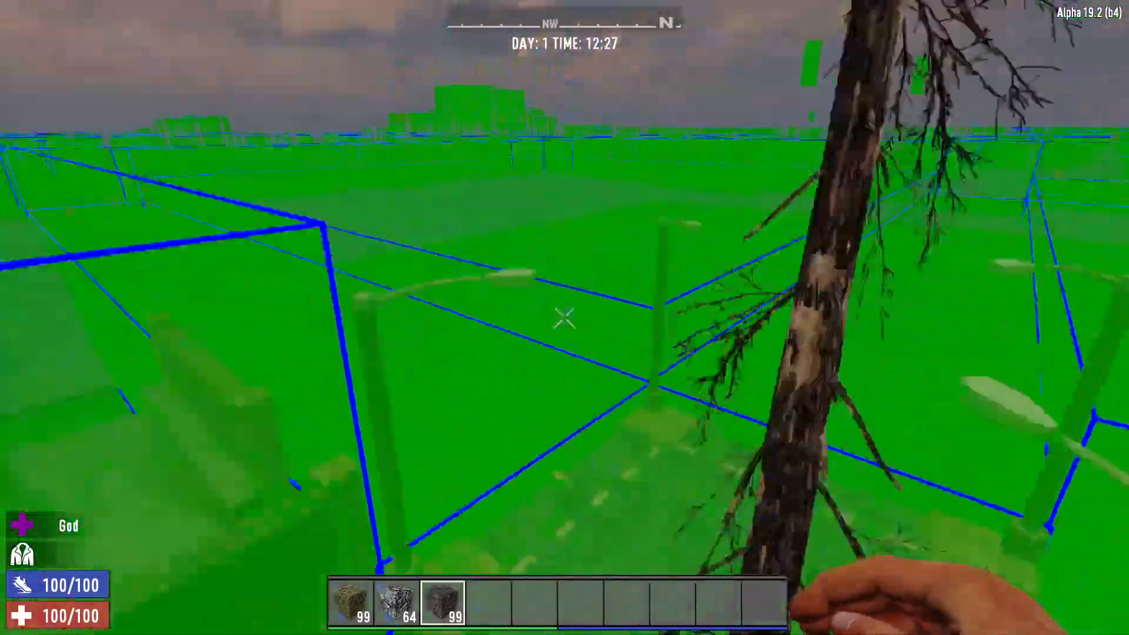
{"action": "key", "text": "w"}
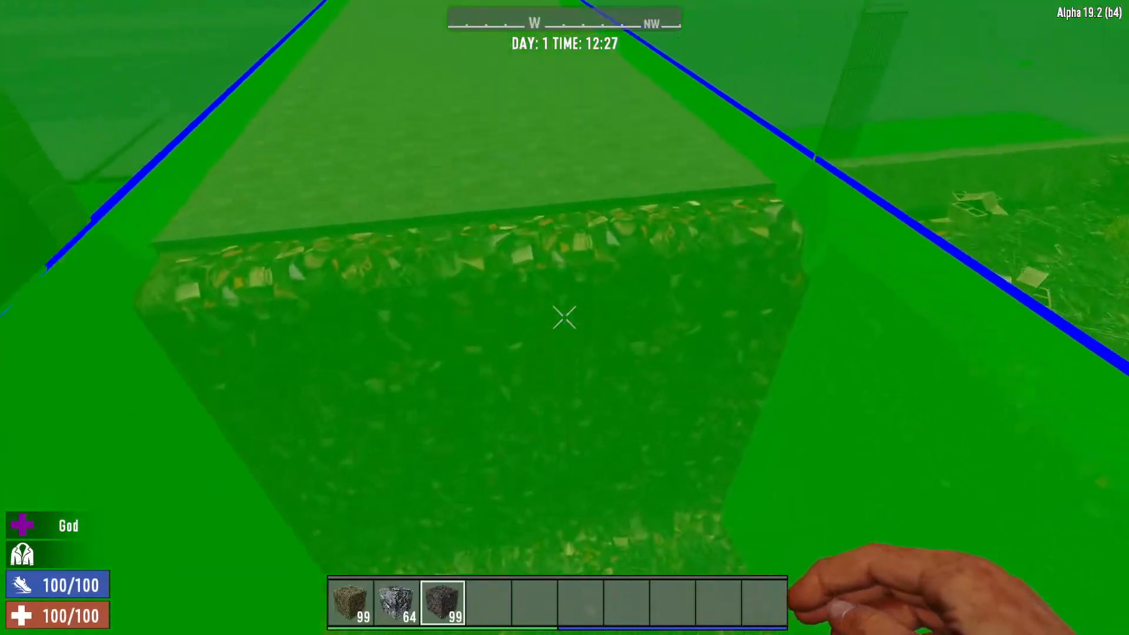
Fly over and through the placed sewer junction and neighbouring channel tiles to inspect how their edges and street surfaces line up
{"action": "key", "text": "w"}
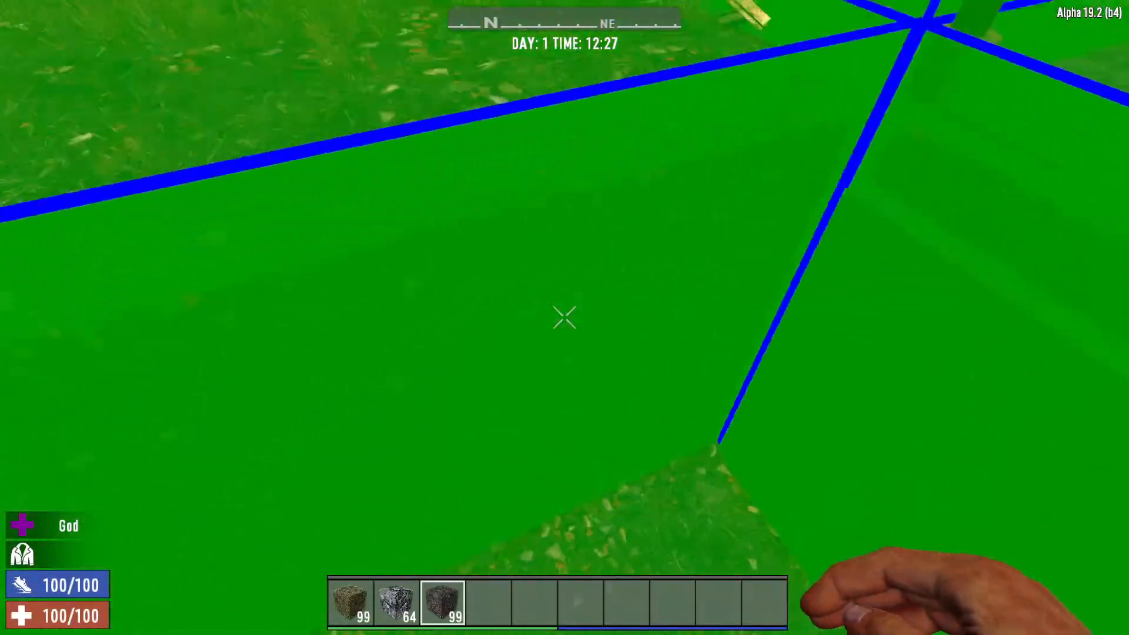
{"action": "key", "text": "w"}
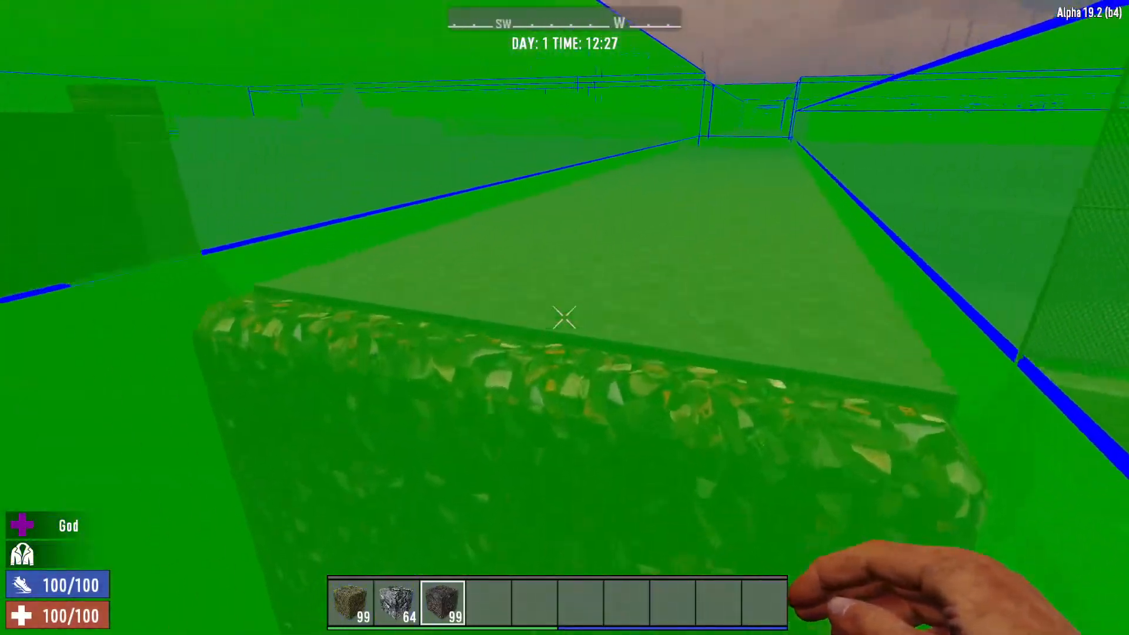
{"action": "key", "text": "w"}
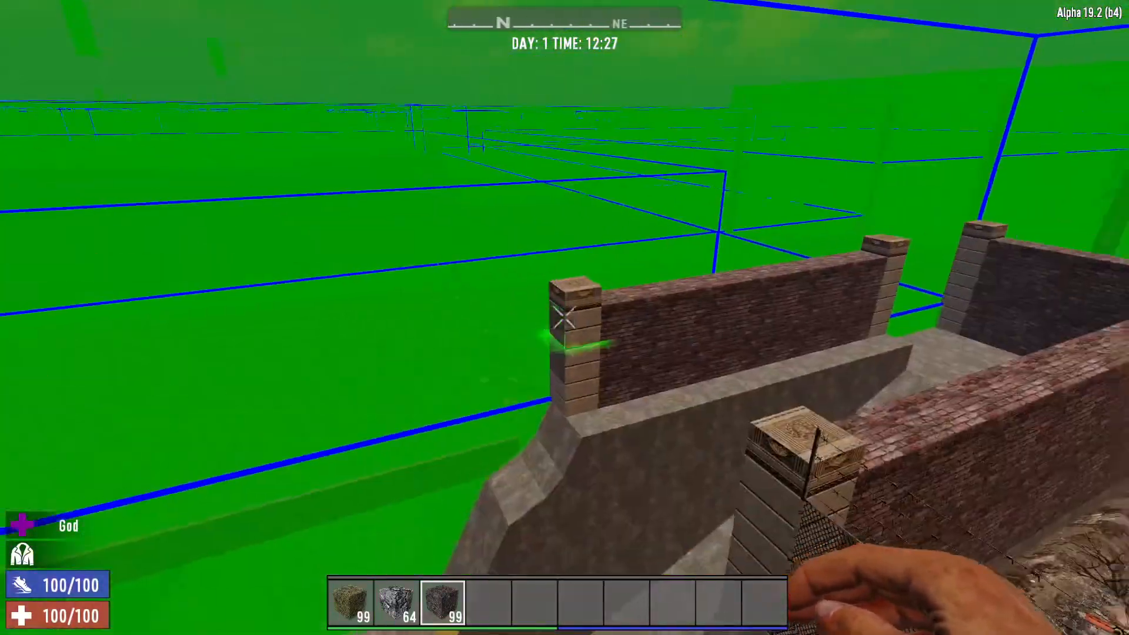
{"action": "key", "text": "w"}
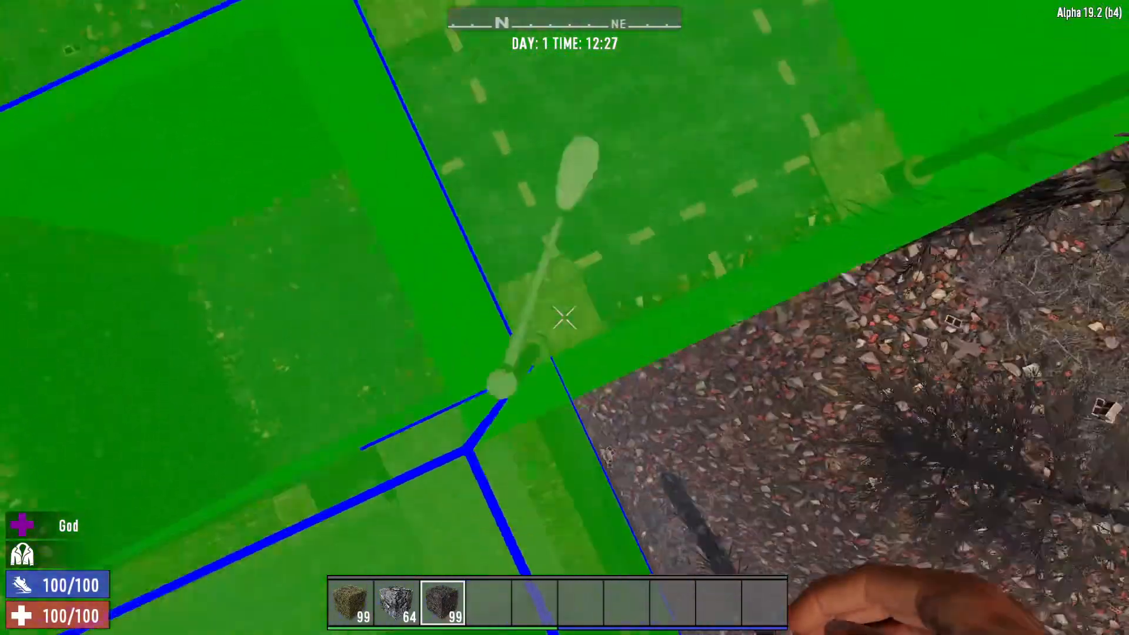
{"action": "key", "text": "w"}
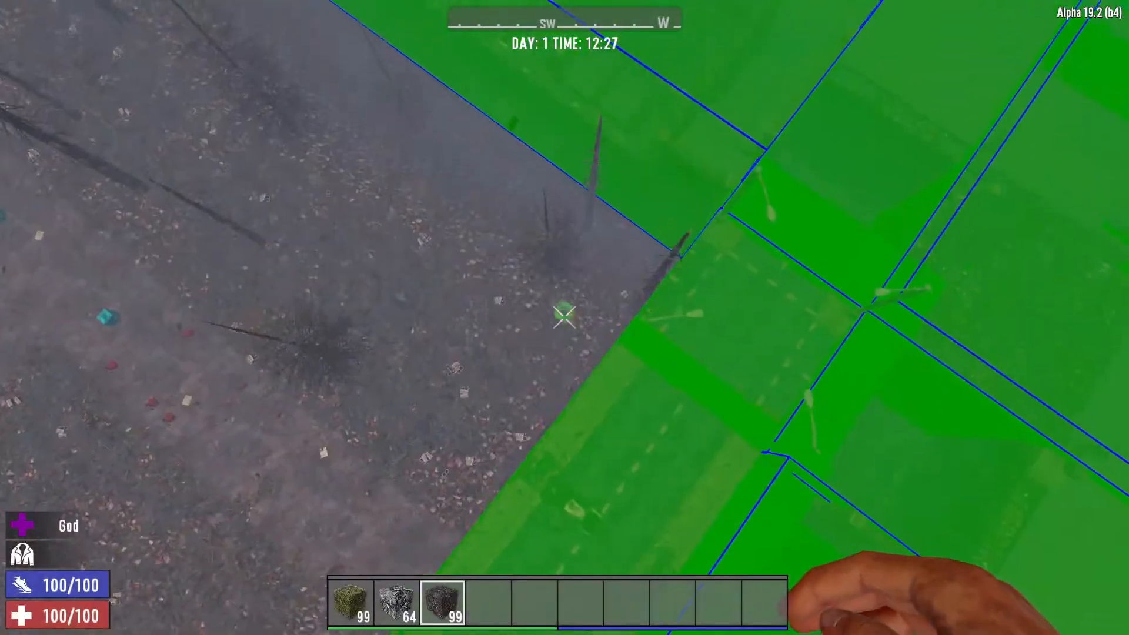
{"action": "key", "text": "w"}
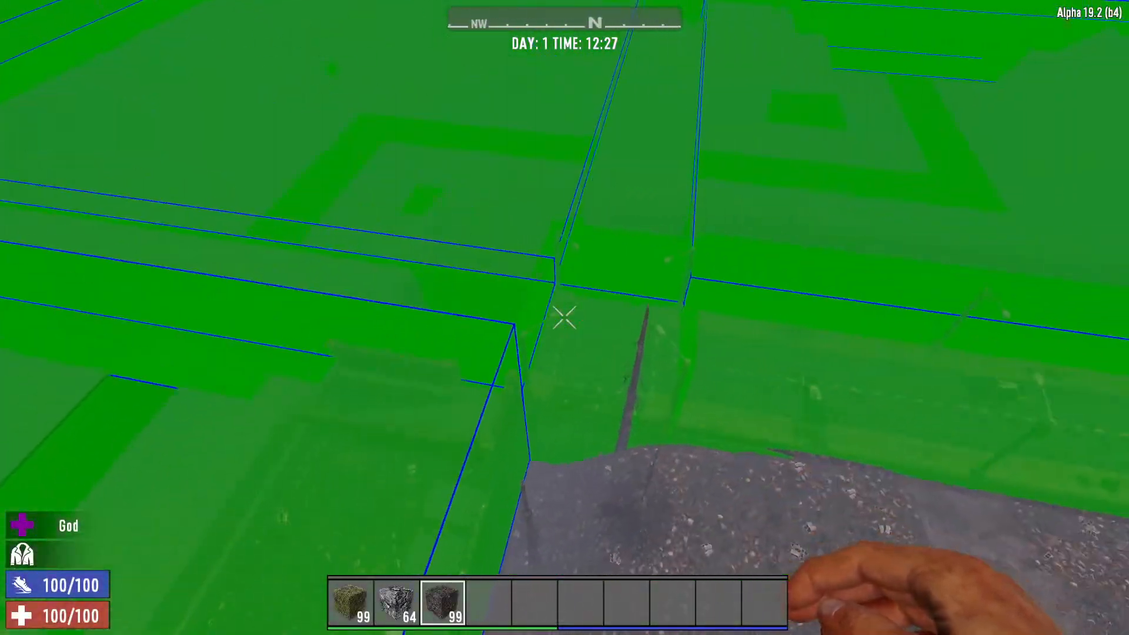
{"action": "key", "text": "w"}
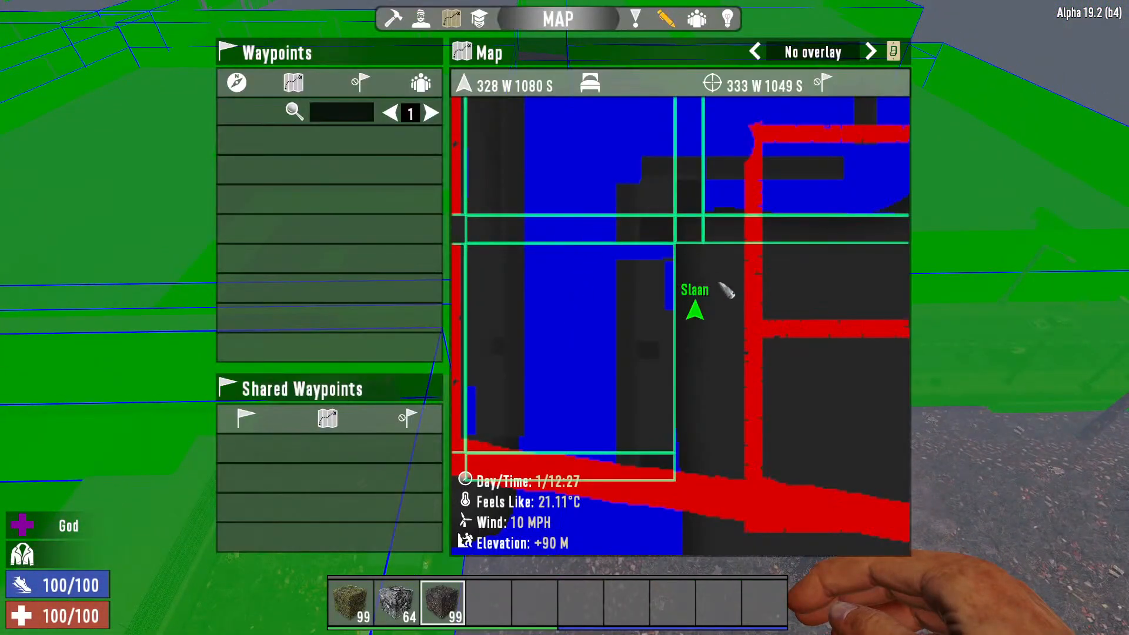
Jump via the map to the southeast corner of the channel tile and select the ground block just outside that corner
{"action": "right_click", "coordinate": [684, 460]}
{"action": "key", "text": "m"}
{"action": "key", "text": "w"}
{"action": "key", "text": "w"}
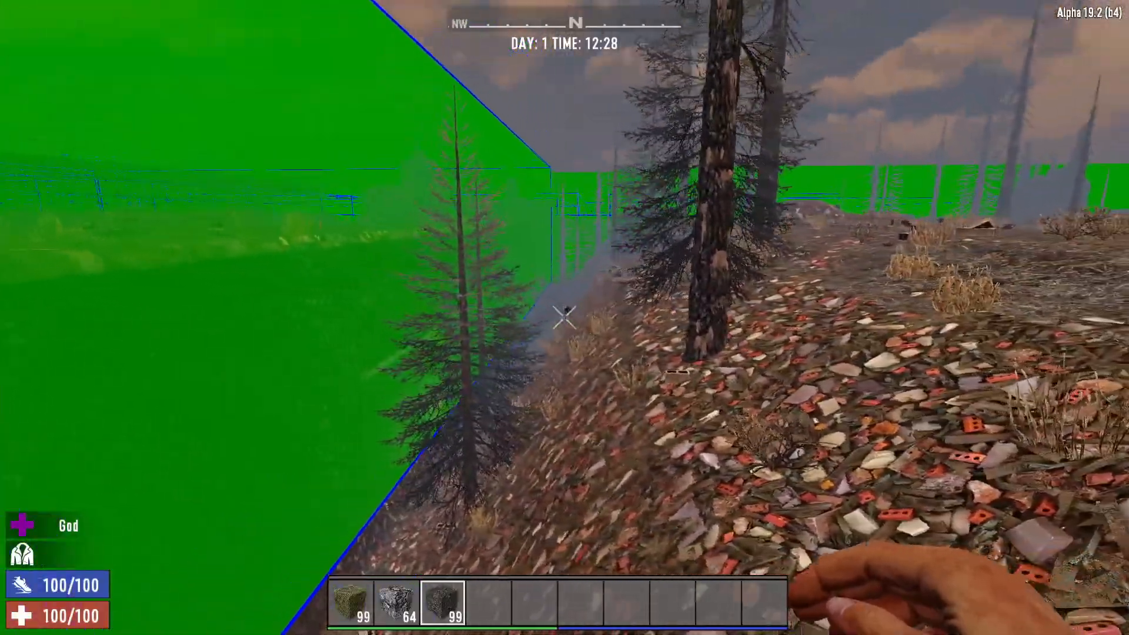
{"action": "key", "text": "w"}
{"action": "key", "text": "w"}
{"action": "key", "text": "w"}
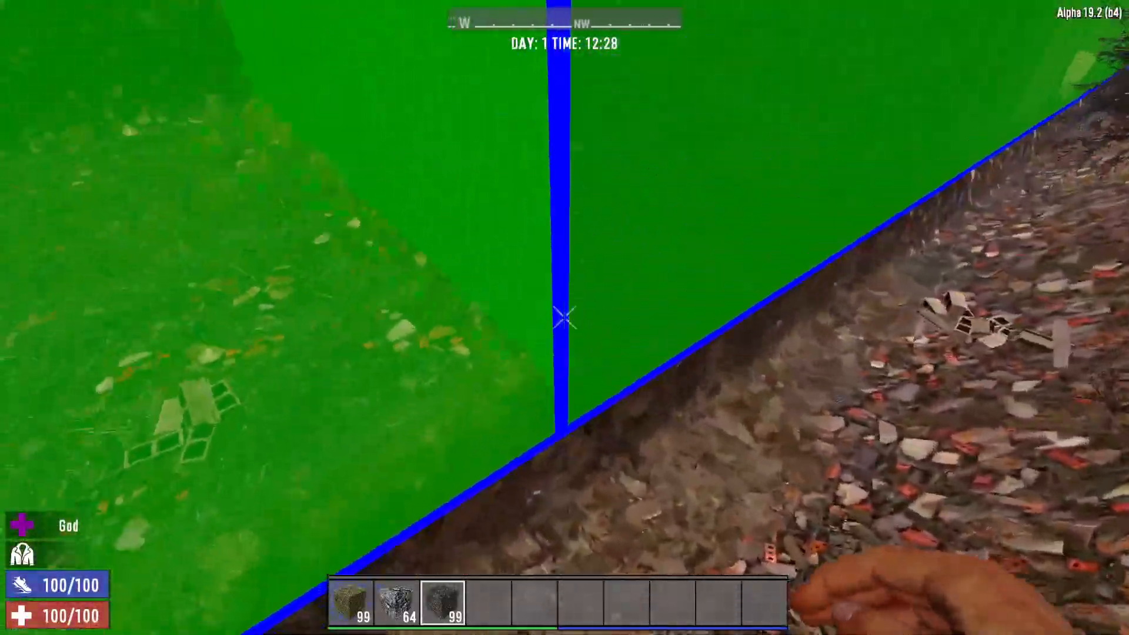
{"action": "right_click", "coordinate": [564, 318]}
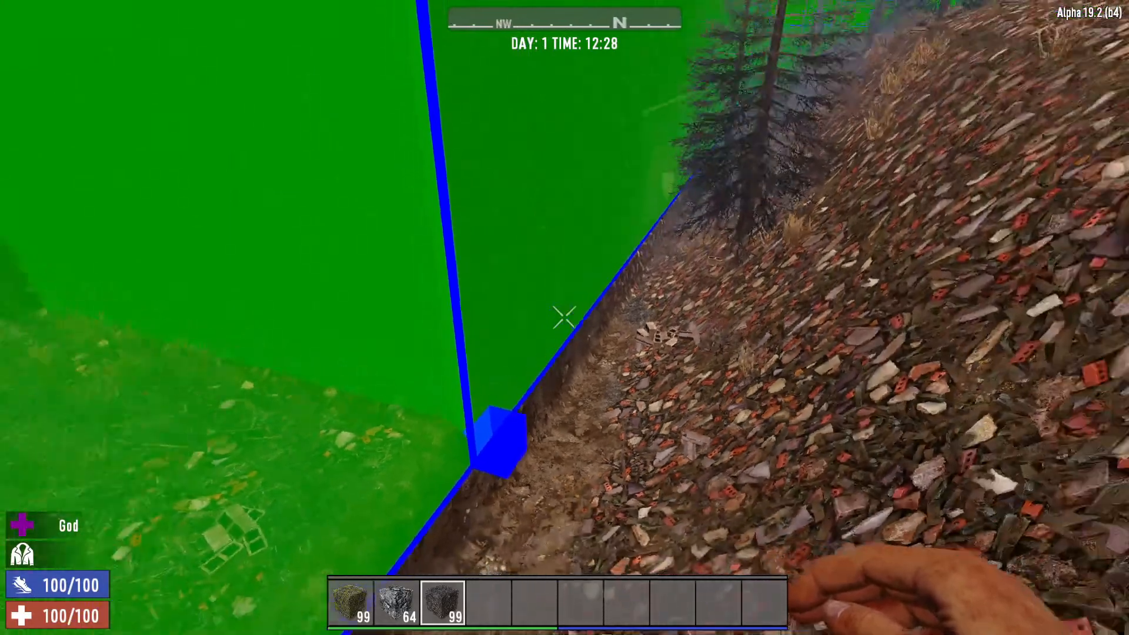
Load x_custom_street9m_sewer_107m_worn01 into the world at the selected corner block, check its alignment along the channel tile and place it
{"action": "key", "text": "Escape"}
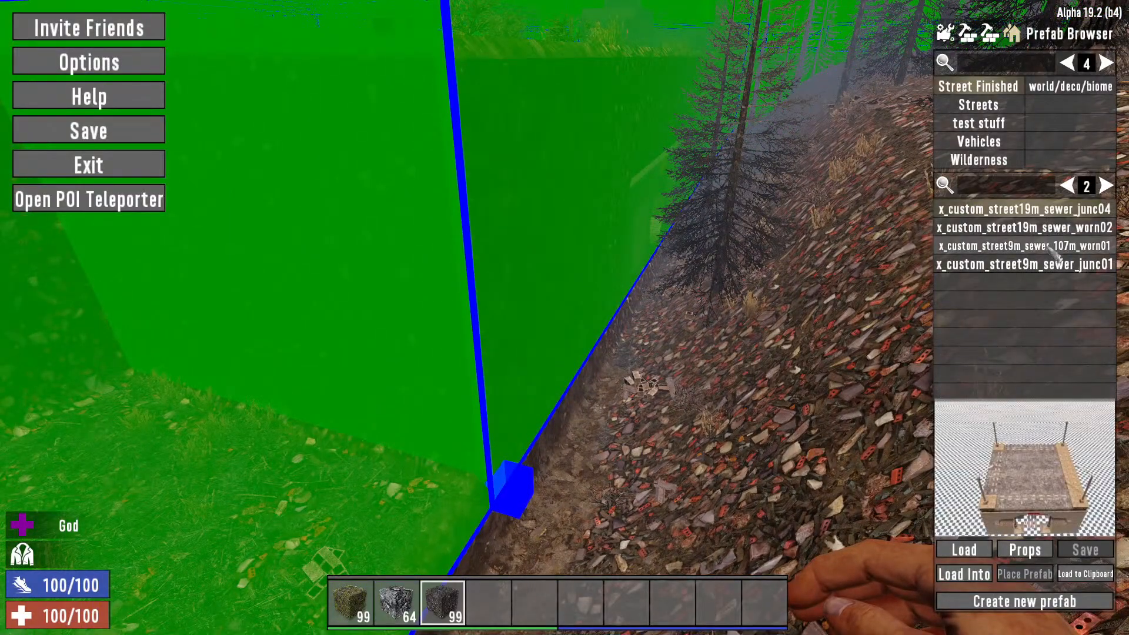
{"action": "key", "text": "Escape"}
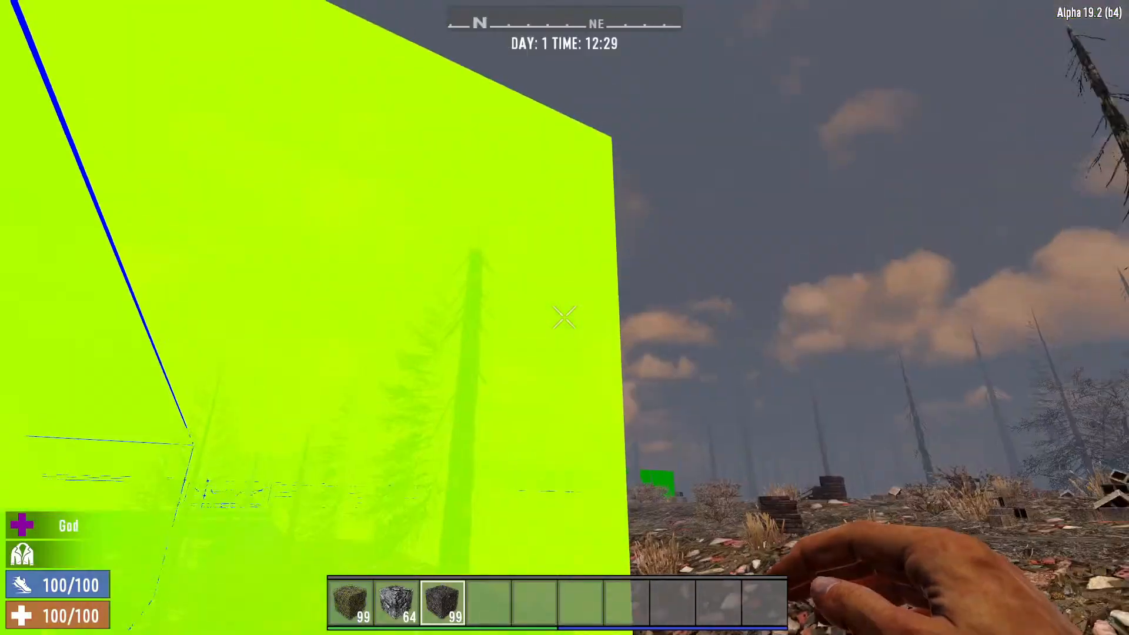
{"action": "key", "text": "s"}
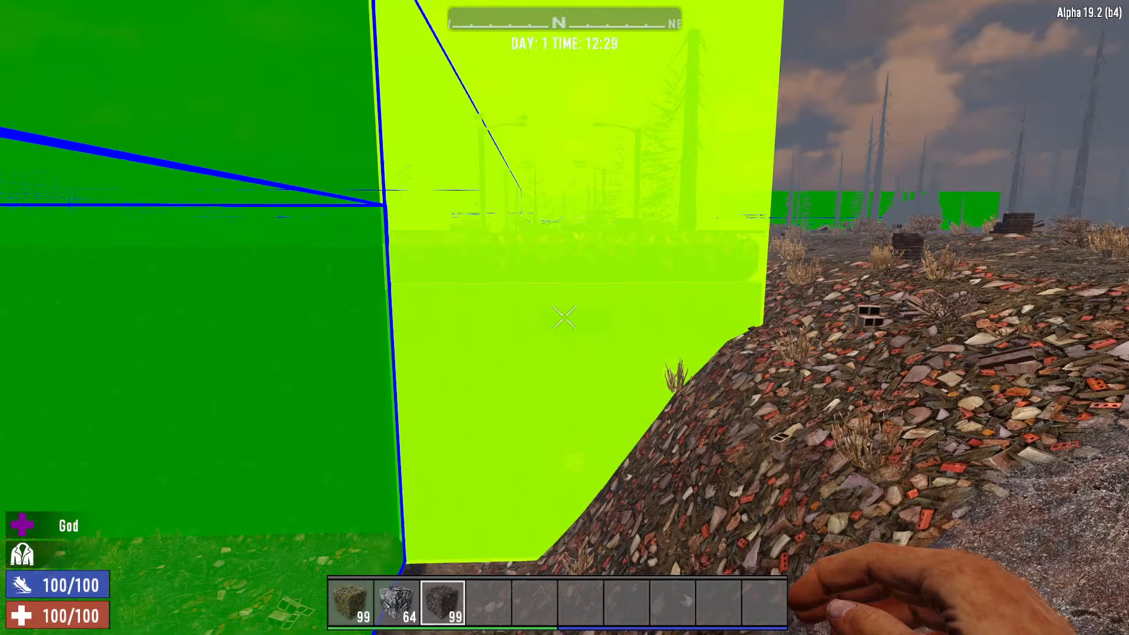
{"action": "key", "text": "w"}
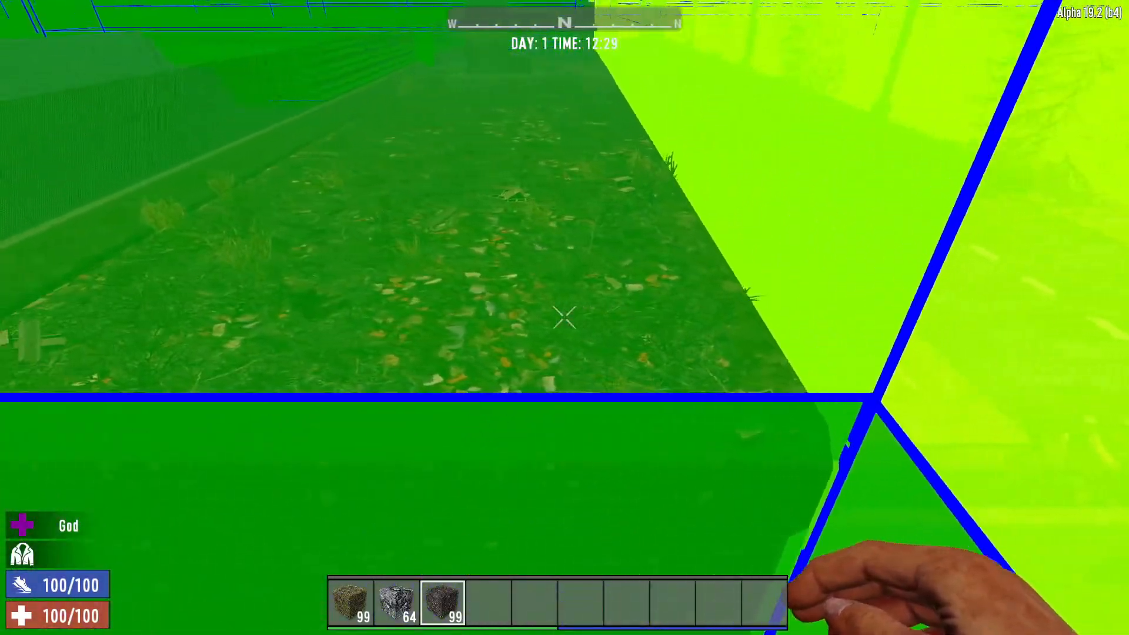
{"action": "key", "text": "w"}
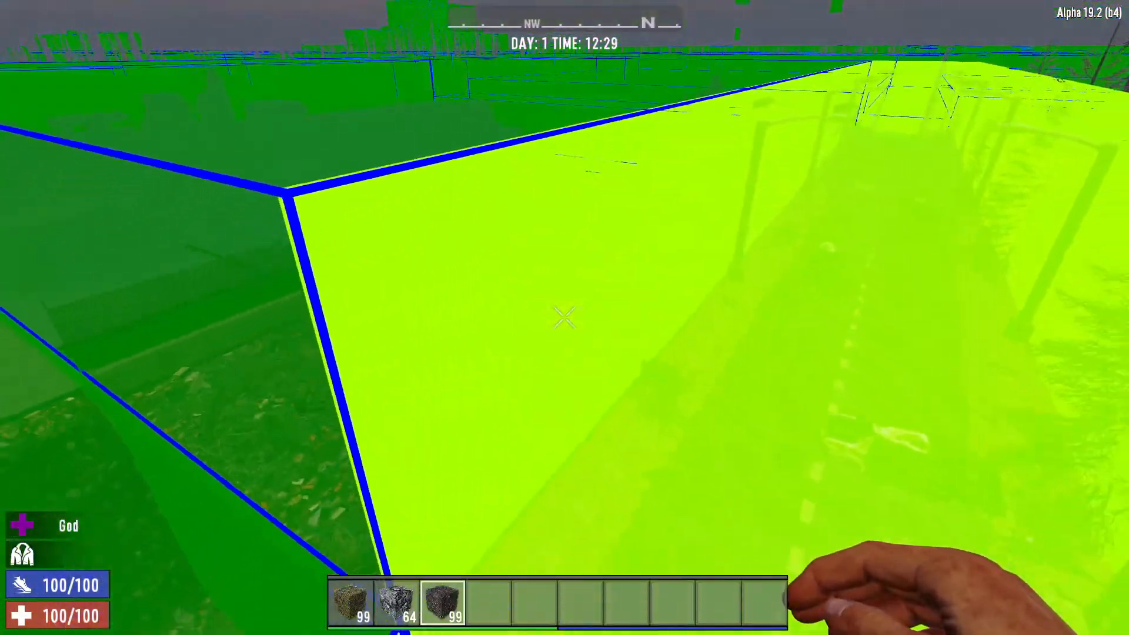
{"action": "key", "text": "w"}
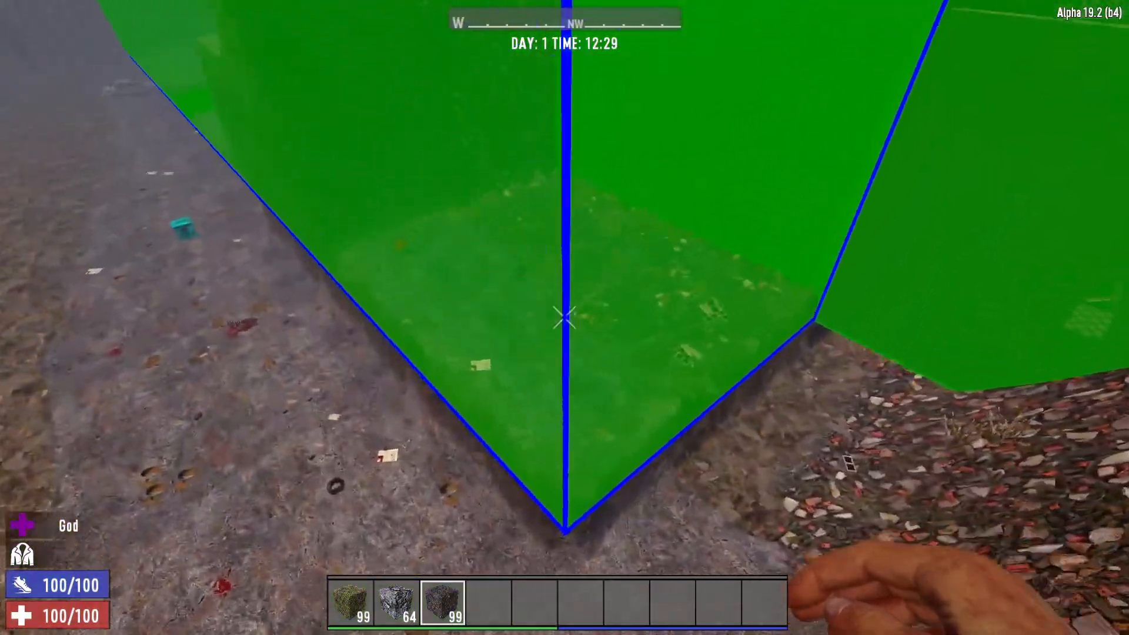
Select the ground block at the outer corner of the adjoining tile near the placed 9 m street and bring up the prefab browser
{"action": "key", "text": "w"}
{"action": "key", "text": "w"}
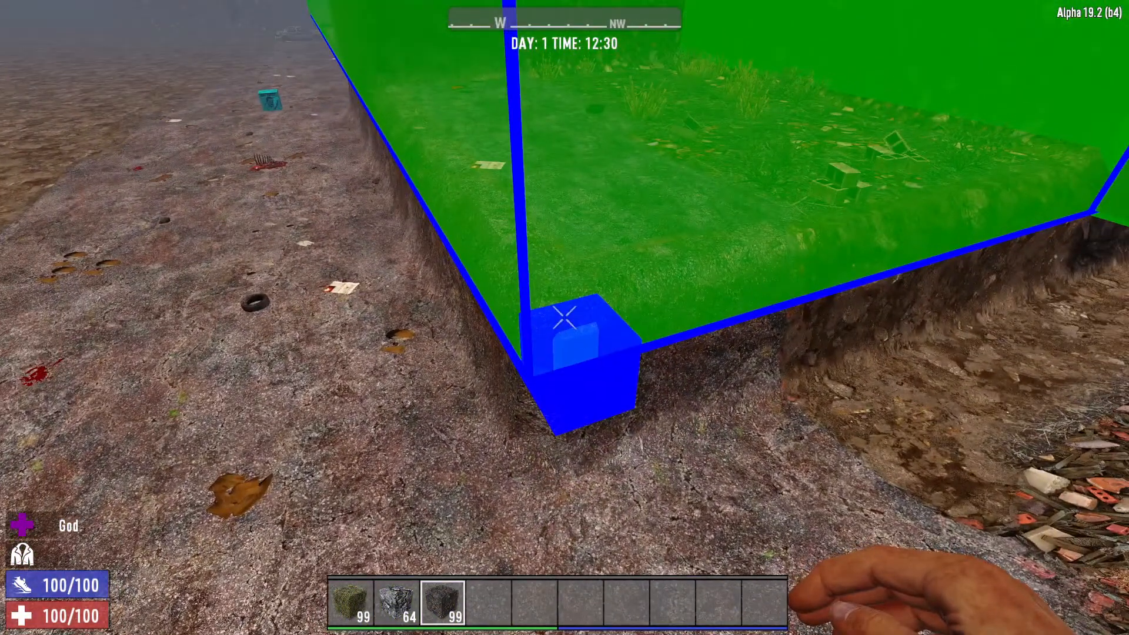
{"action": "key", "text": "Escape"}
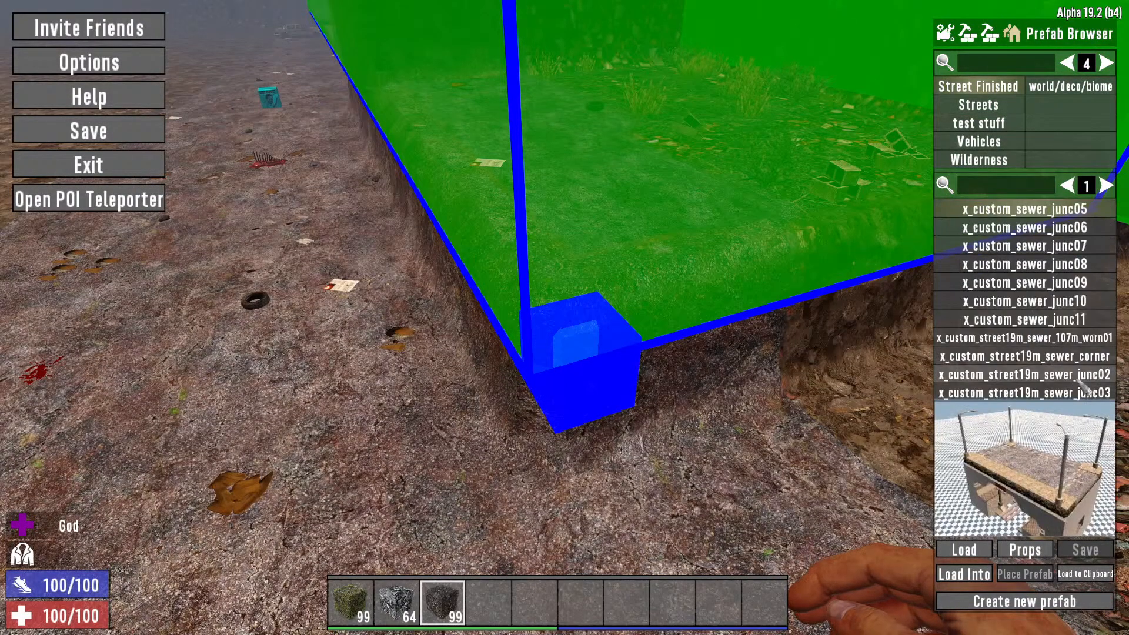
Compare the previews of the x_custom_sewer_junc and x_custom_street19m_sewer prefabs for a junction that suits the end of the 9 m street
{"action": "left_click", "coordinate": [1084, 320]}
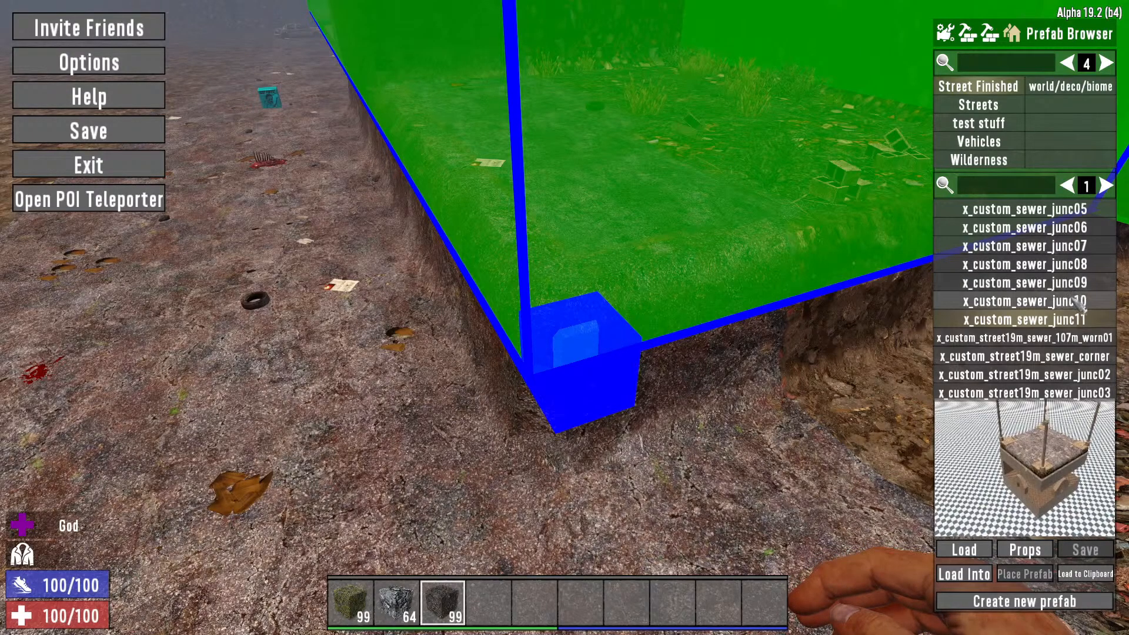
{"action": "left_click", "coordinate": [1082, 357]}
{"action": "left_click", "coordinate": [1085, 376]}
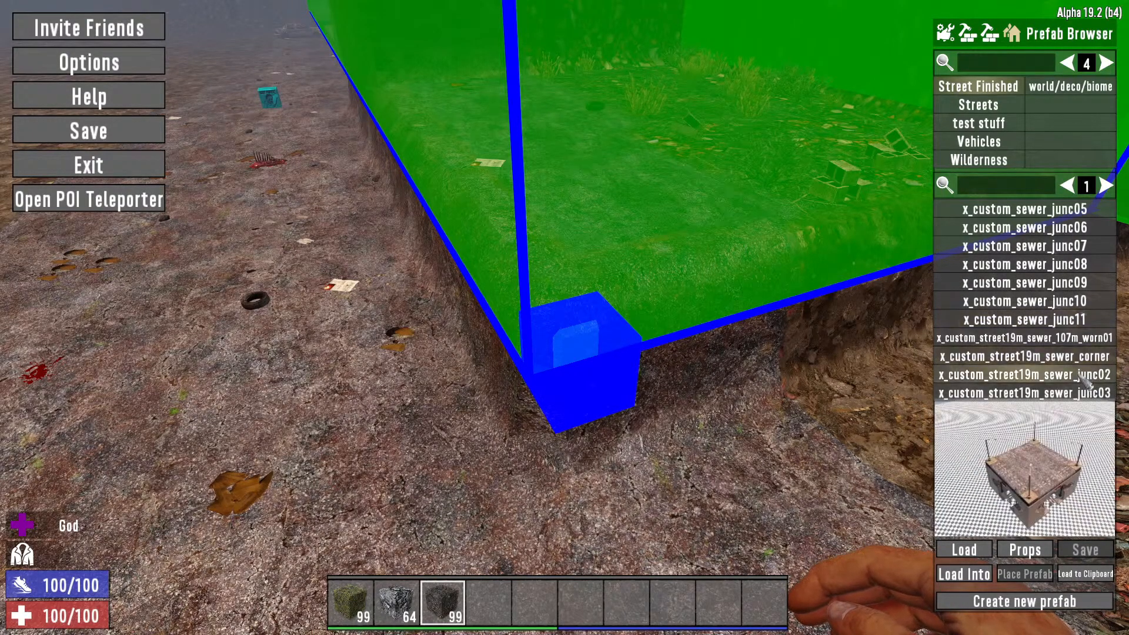
{"action": "left_click", "coordinate": [1037, 214]}
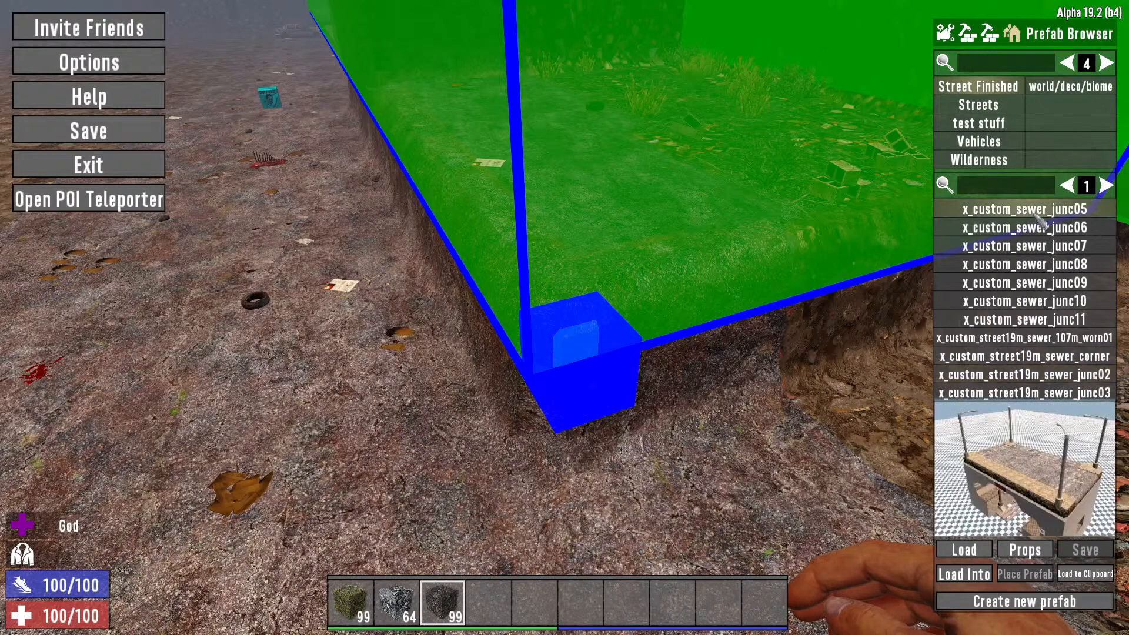
{"action": "left_click", "coordinate": [1053, 246]}
{"action": "left_click", "coordinate": [1062, 282]}
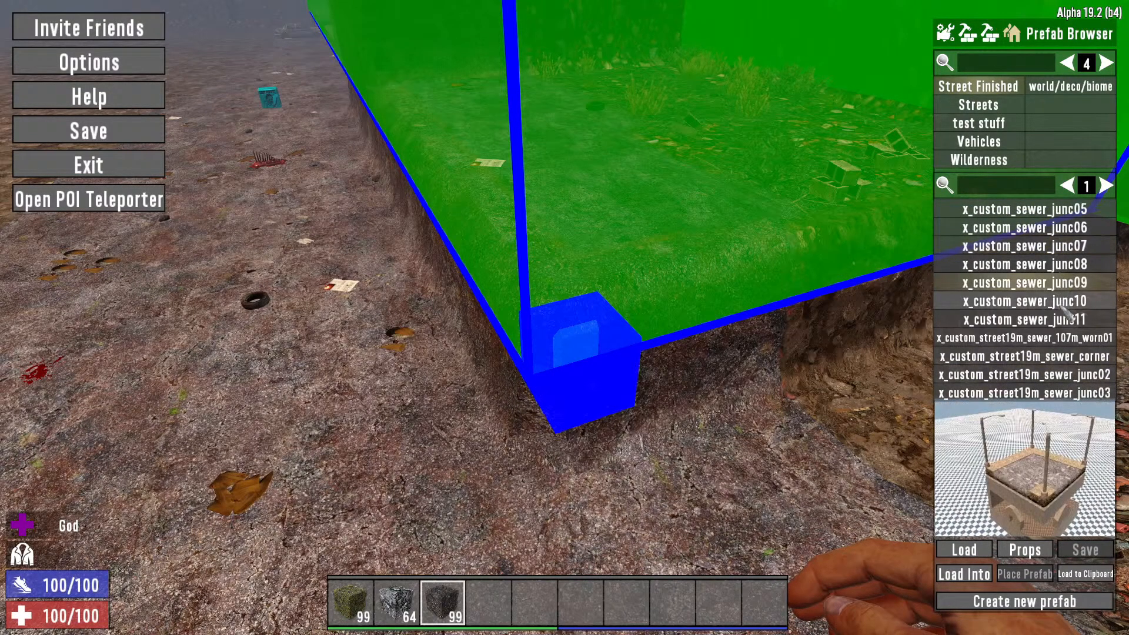
{"action": "left_click", "coordinate": [1066, 320]}
{"action": "left_click", "coordinate": [1066, 321]}
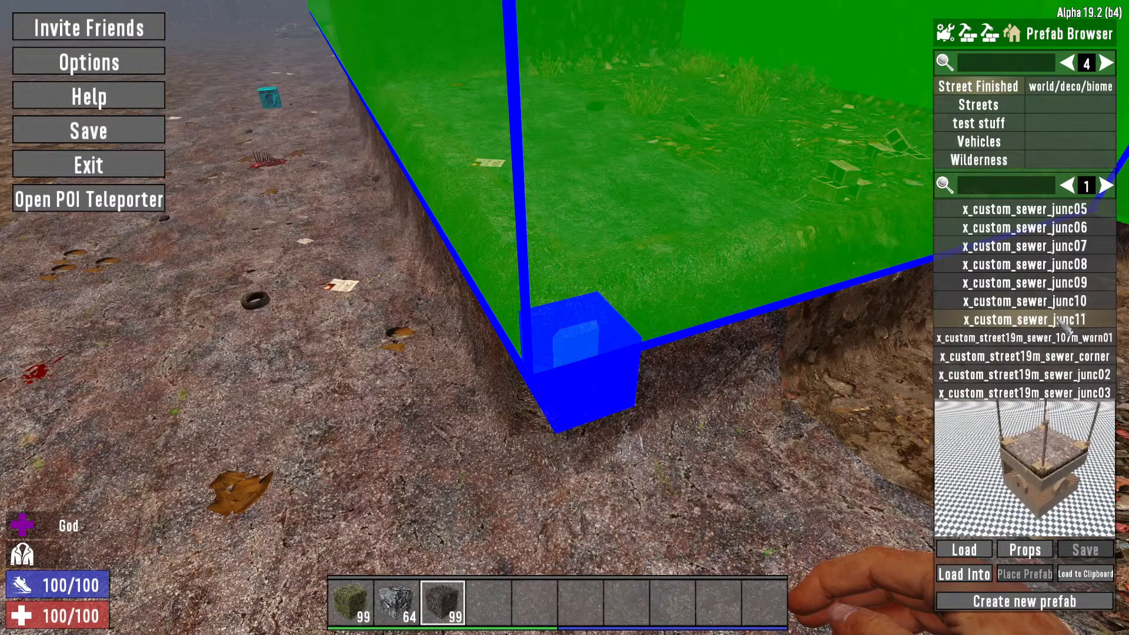
{"action": "left_click", "coordinate": [1050, 211]}
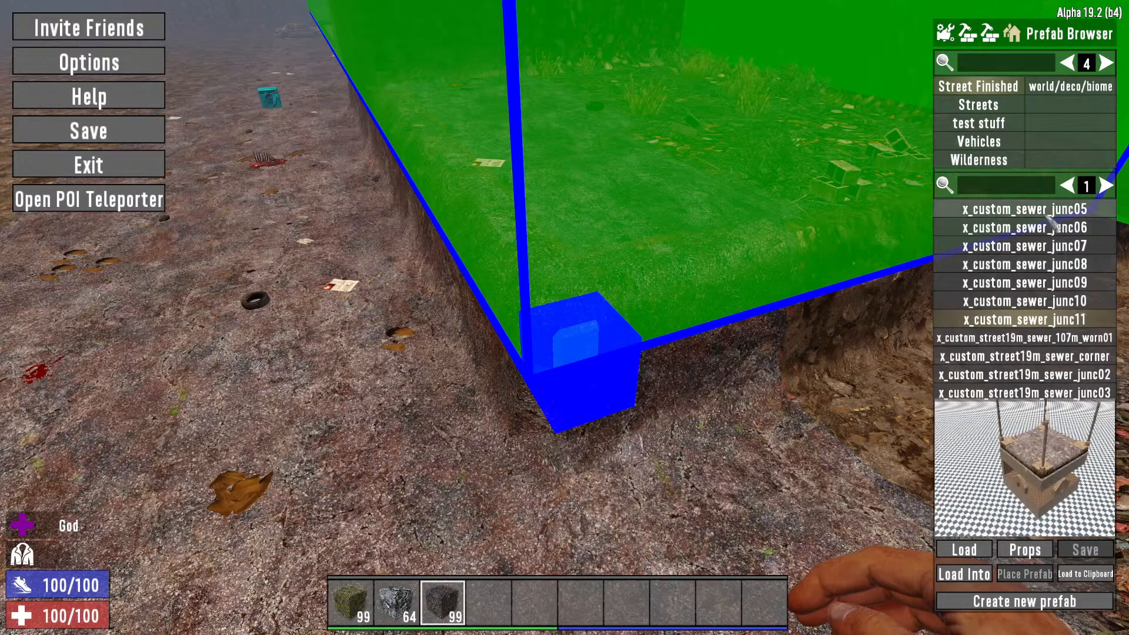
{"action": "left_click", "coordinate": [1051, 228]}
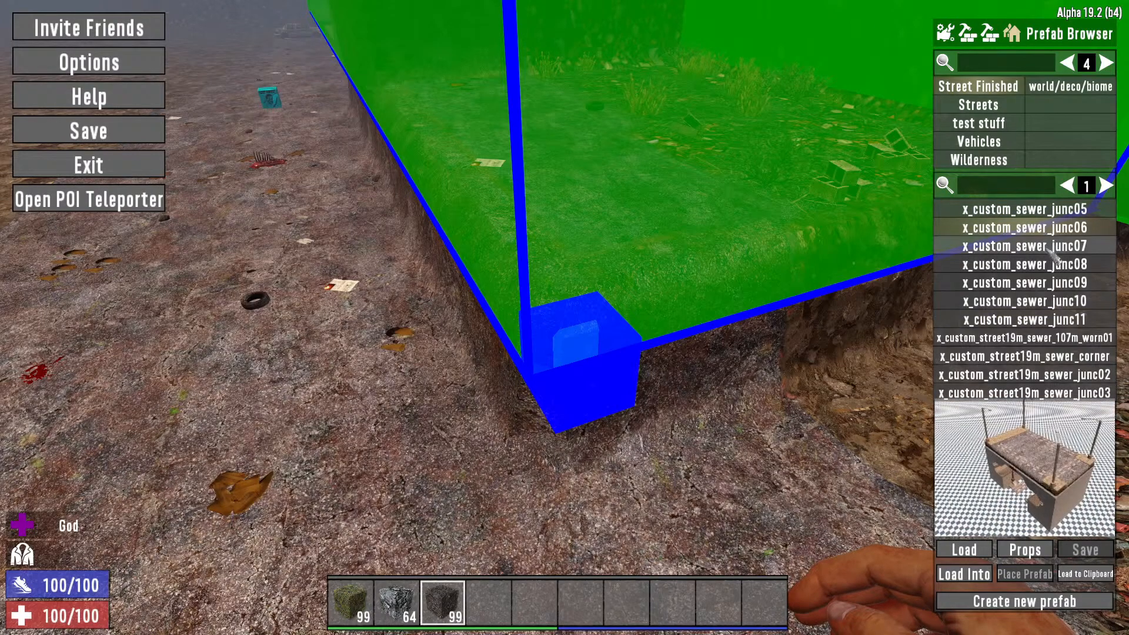
{"action": "left_click", "coordinate": [1051, 247]}
{"action": "left_click", "coordinate": [1056, 266]}
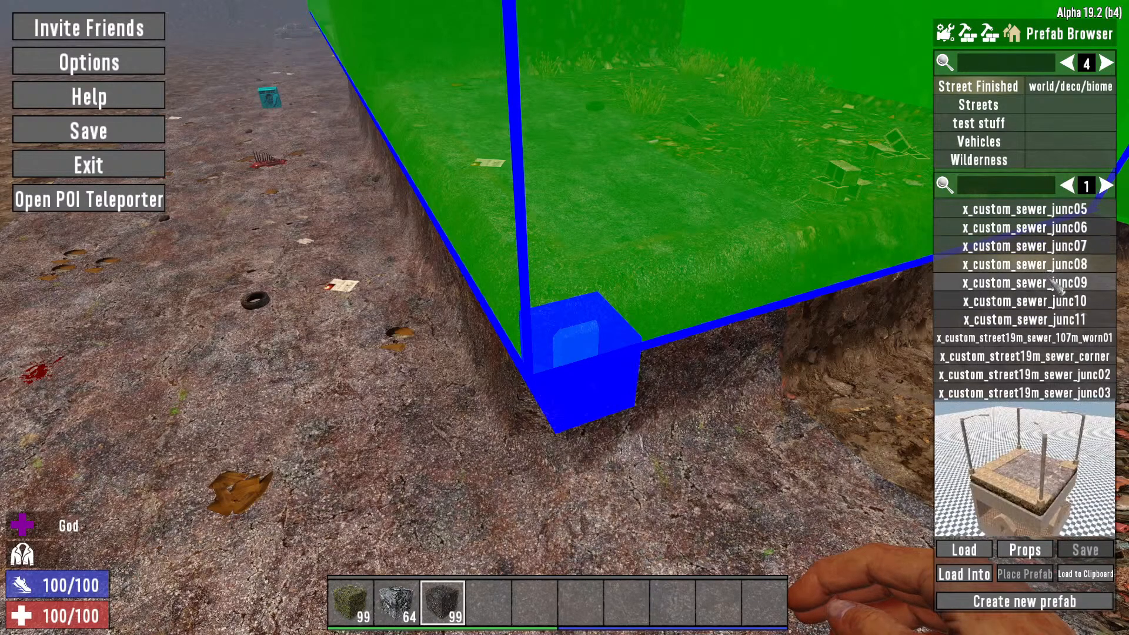
{"action": "left_click", "coordinate": [1057, 289]}
{"action": "left_click", "coordinate": [1064, 303]}
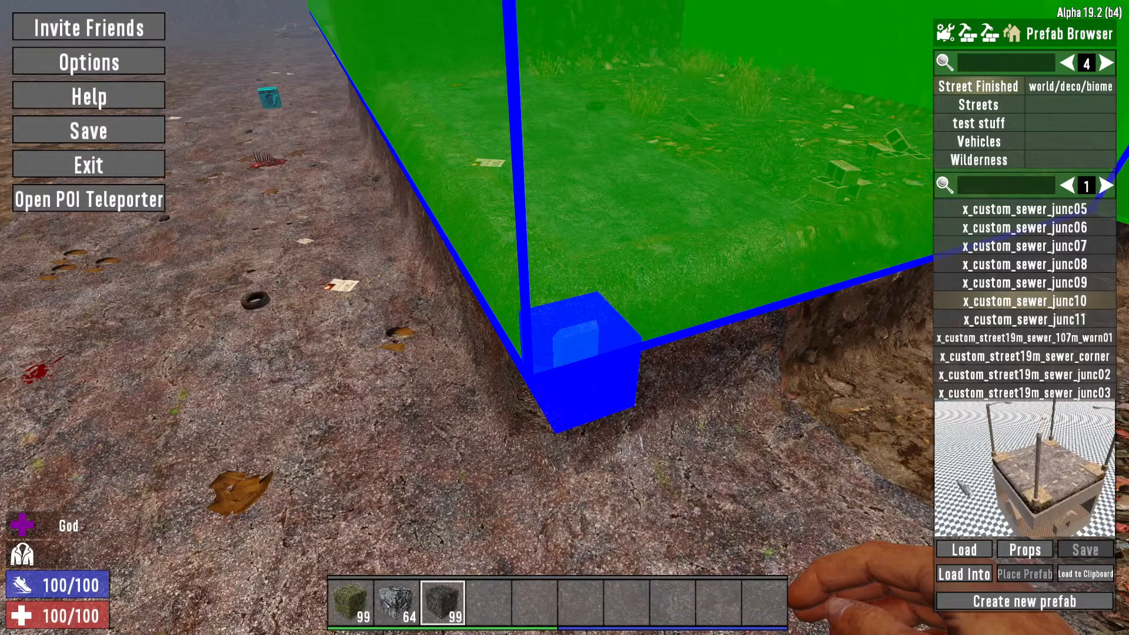
{"action": "left_click", "coordinate": [1039, 322]}
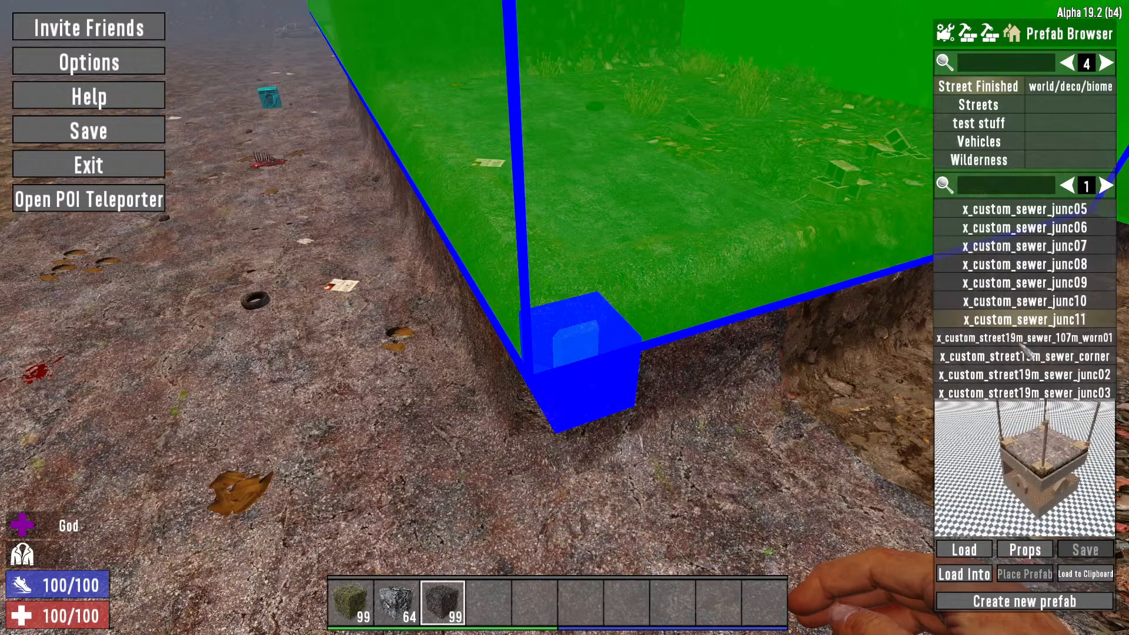
{"action": "left_click", "coordinate": [1017, 375]}
{"action": "left_click", "coordinate": [1025, 245]}
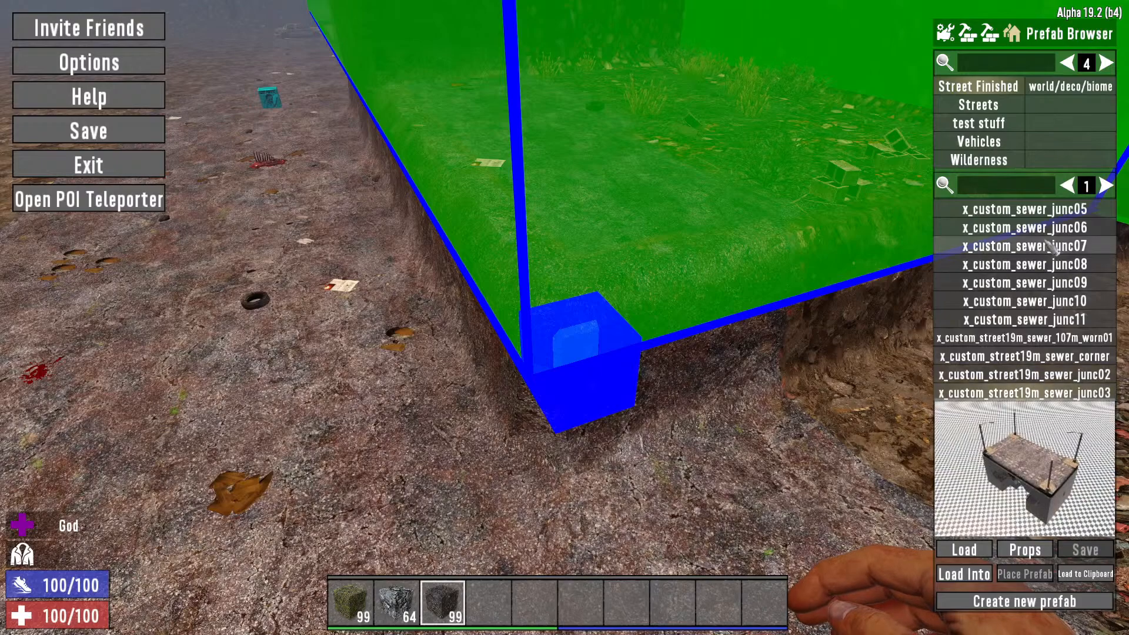
{"action": "scroll", "coordinate": [1024, 263], "scroll_direction": "down", "scroll_amount": 1}
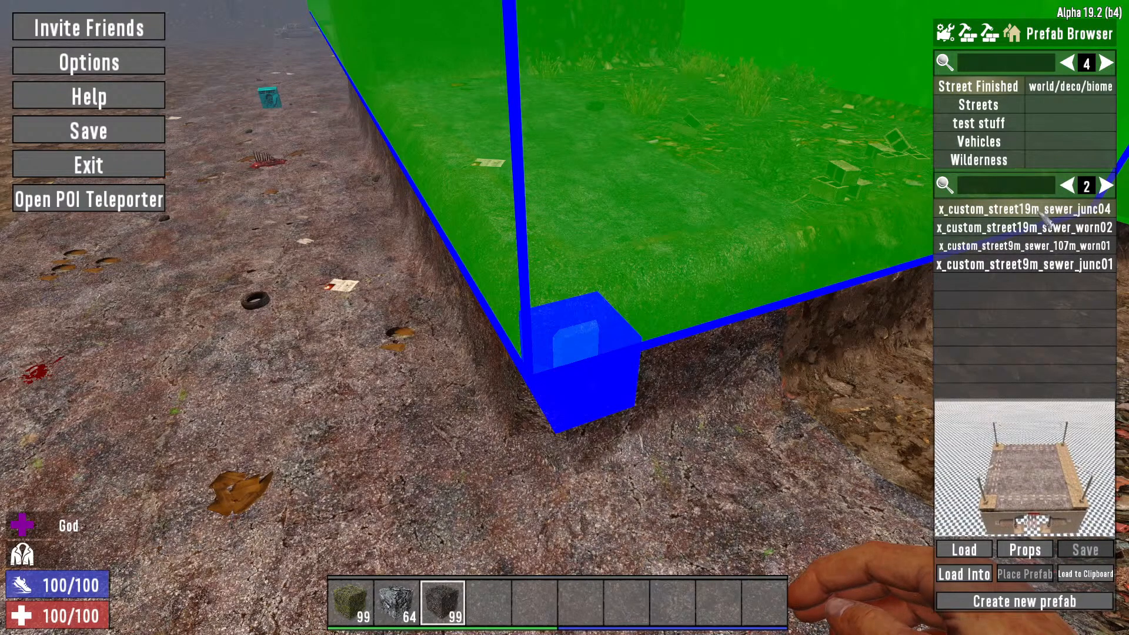
Load x_custom_street9m_sewer_junc01 into the world at the selected corner block, check its alignment and place it
{"action": "left_click", "coordinate": [1076, 270]}
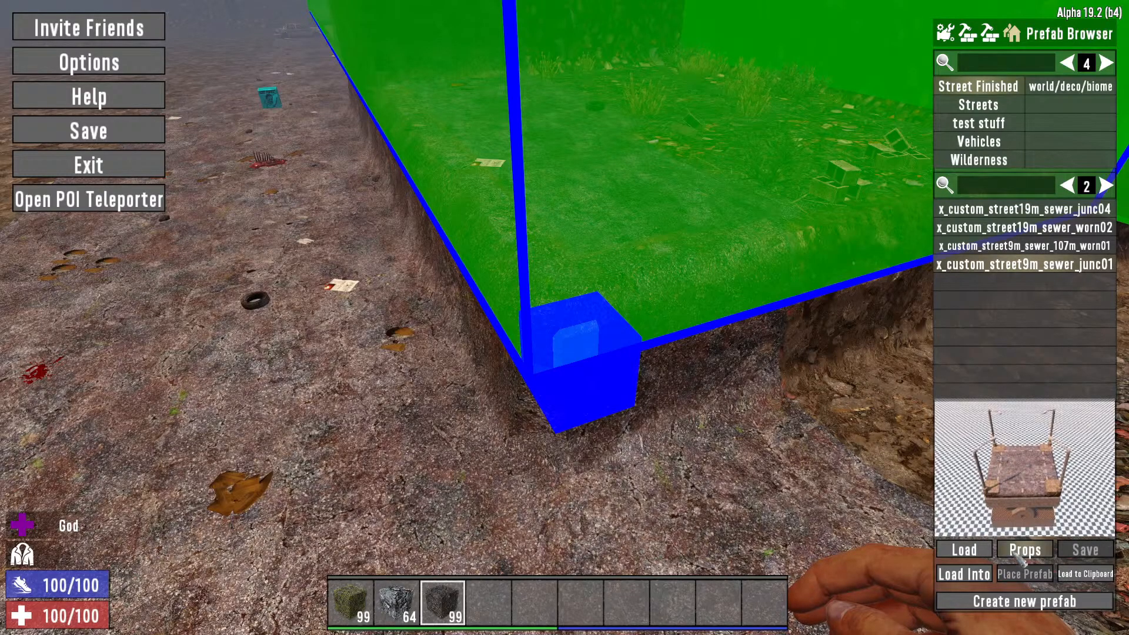
{"action": "key", "text": "Escape"}
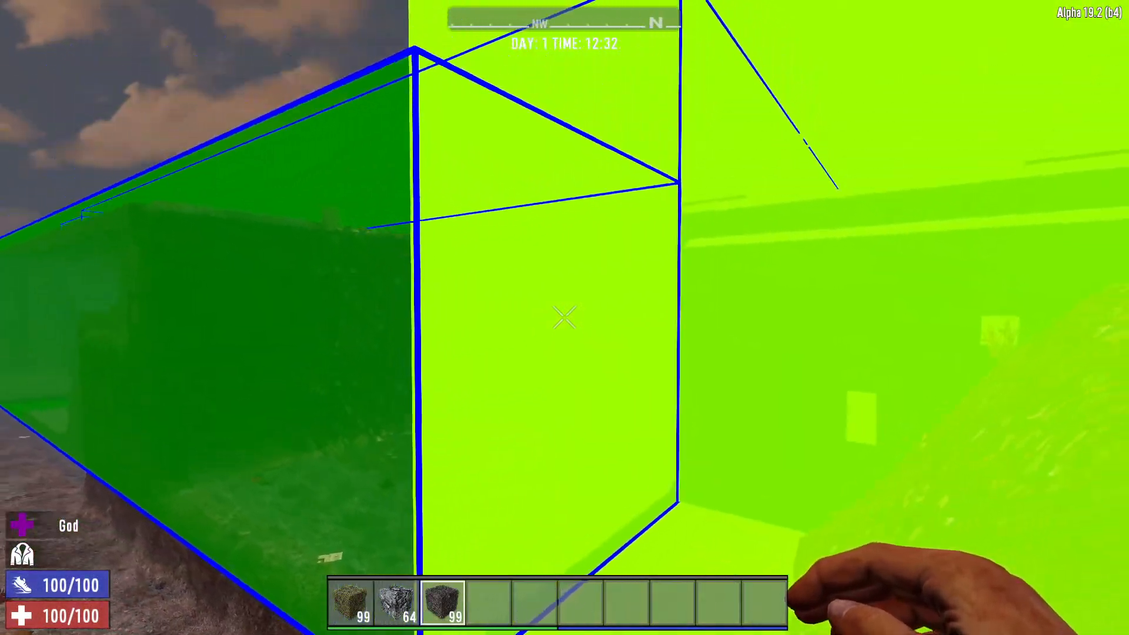
{"action": "key", "text": "s"}
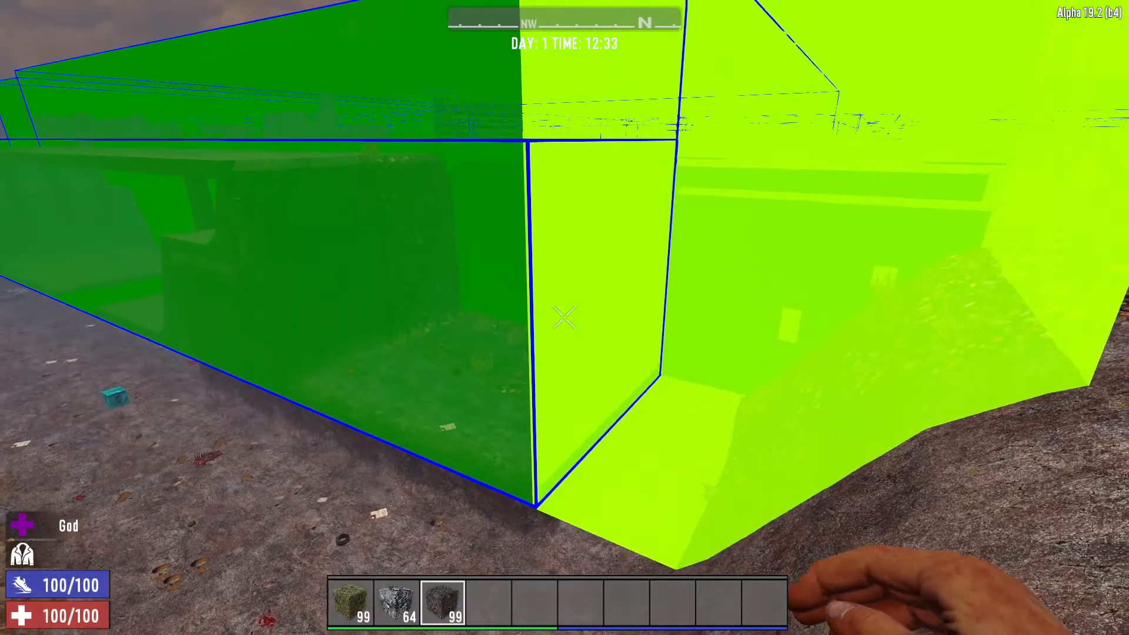
{"action": "key", "text": "Escape"}
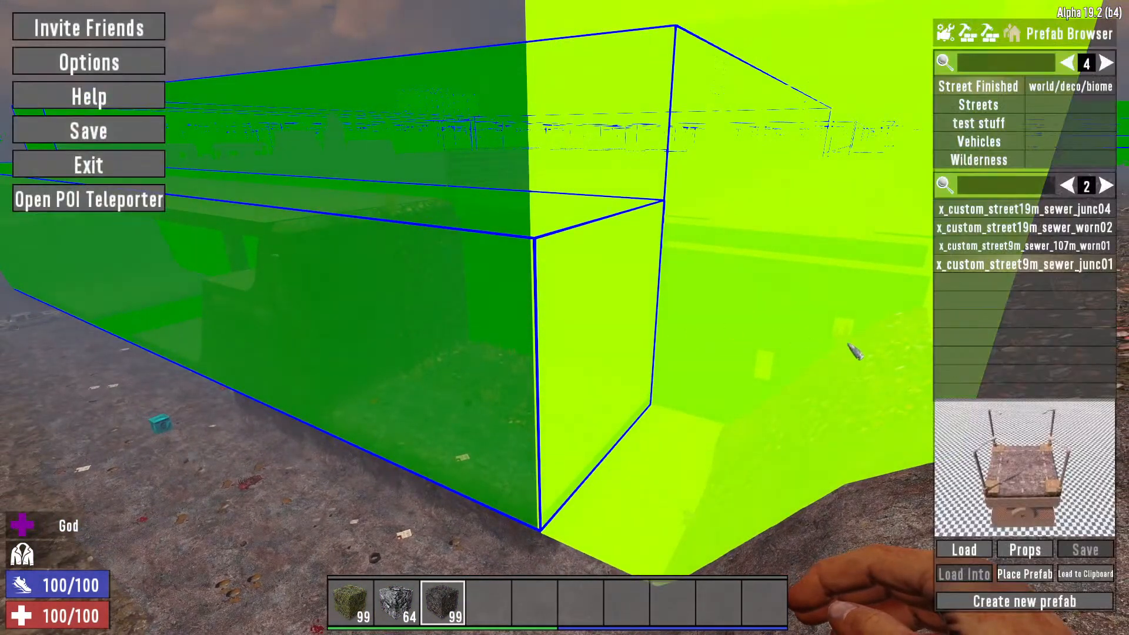
{"action": "left_click", "coordinate": [1041, 581]}
{"action": "key", "text": "Escape"}
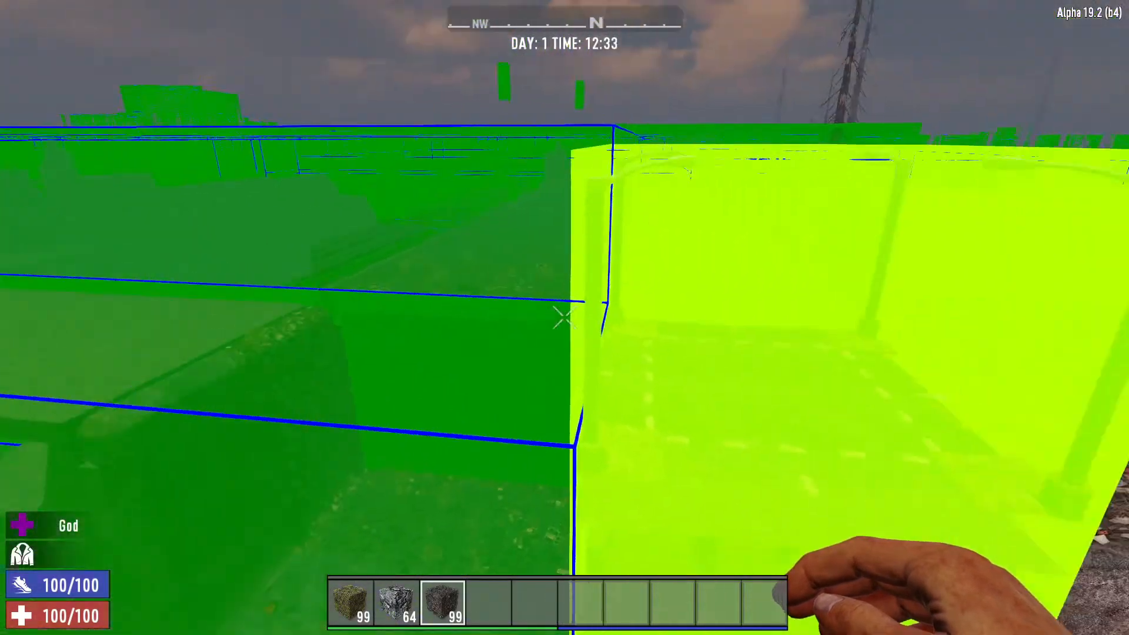
Check how the placed junction lines up with the 9 m street and the surrounding terrain, and save the world
{"action": "key", "text": "w"}
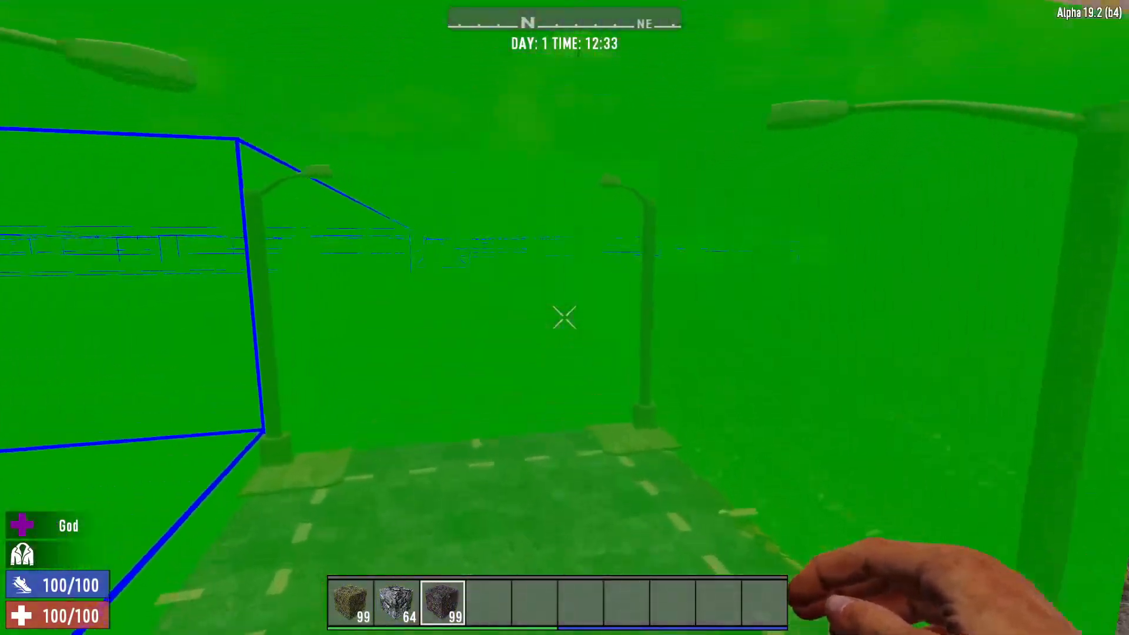
{"action": "key", "text": "s"}
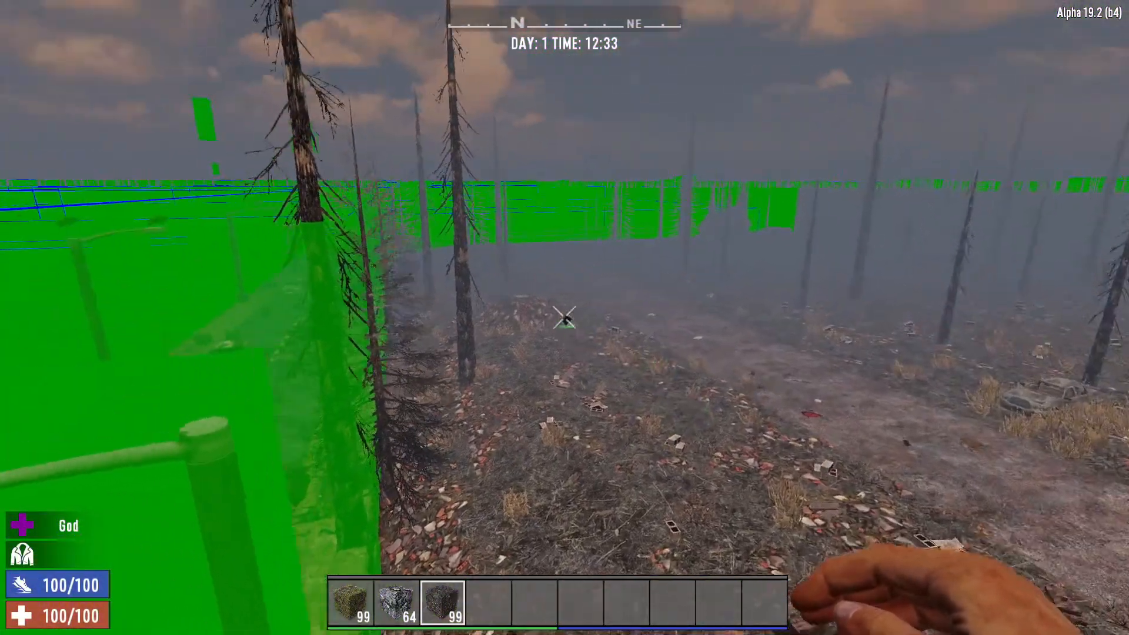
{"action": "key", "text": "d"}
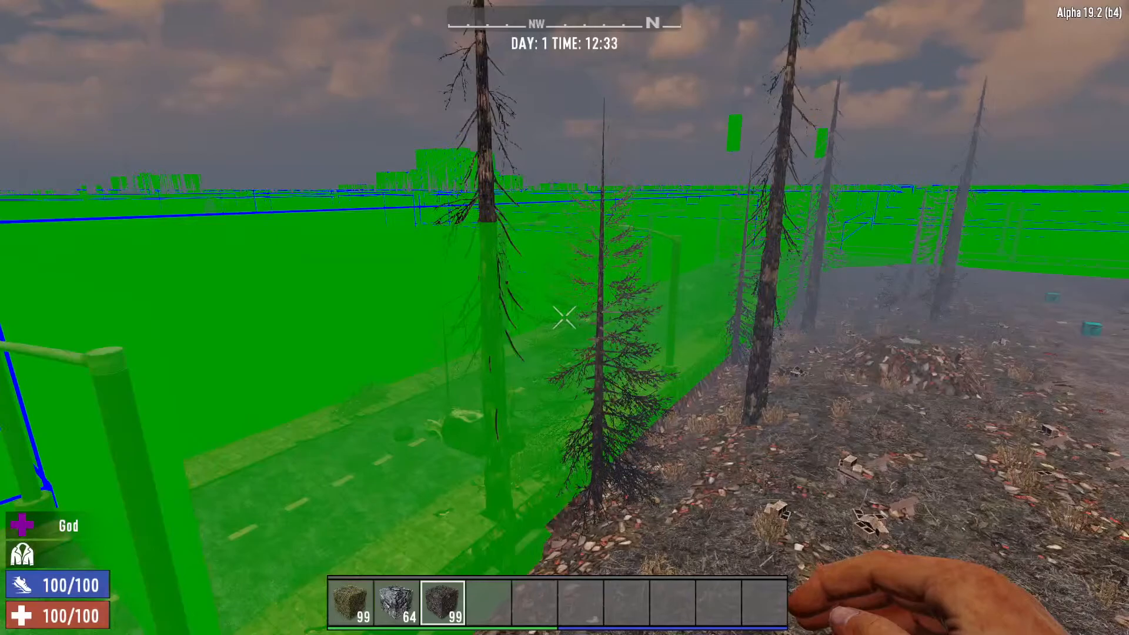
{"action": "key", "text": "d"}
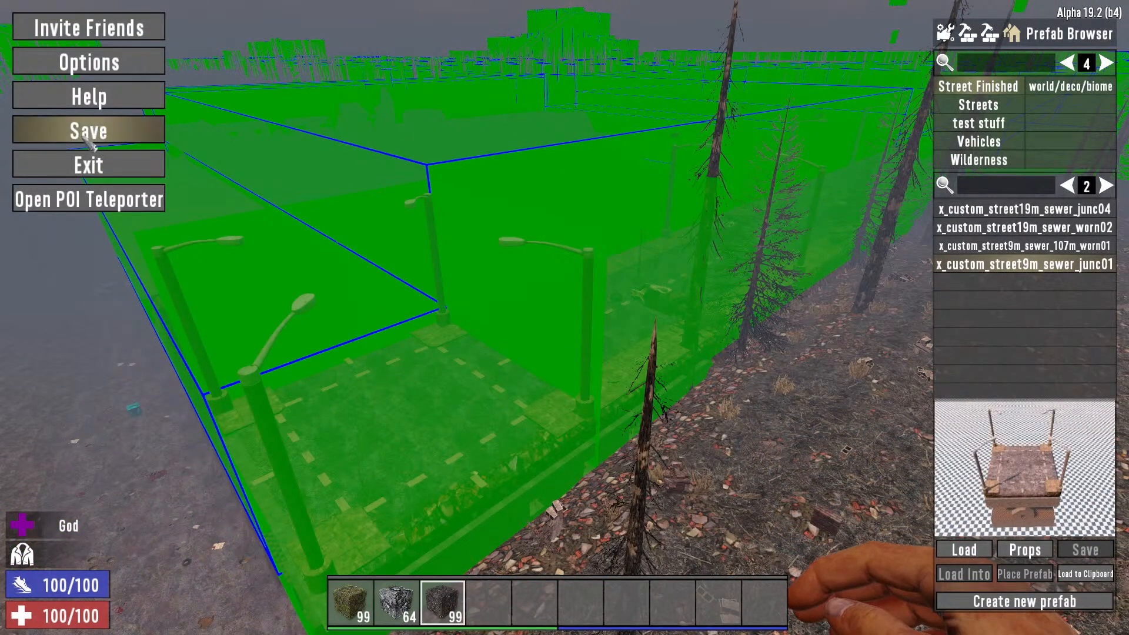
{"action": "key", "text": "Escape"}
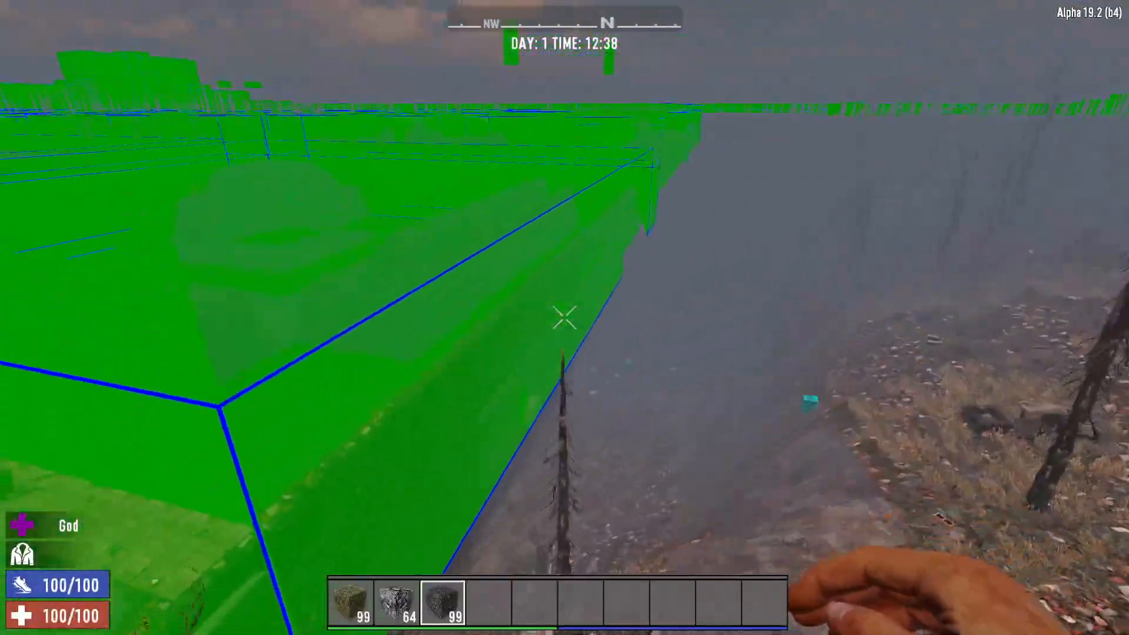
Exit the world after a pass along the street's outer edge, and reload Project Slaanhatten in the world editor
{"action": "key", "text": "w"}
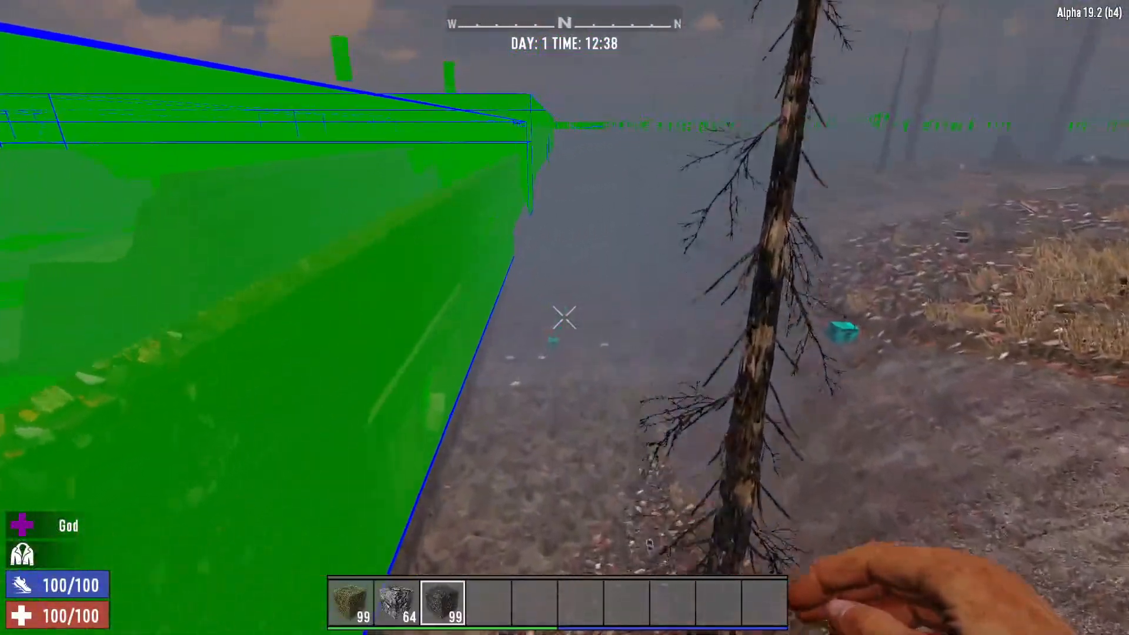
{"action": "key", "text": "w"}
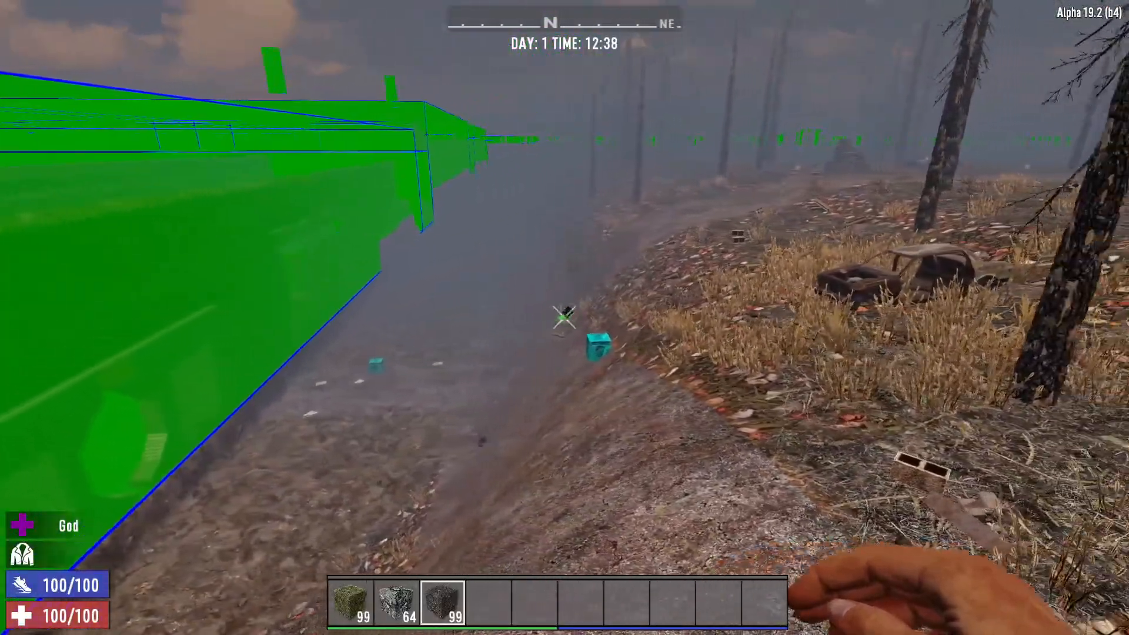
{"action": "key", "text": "w"}
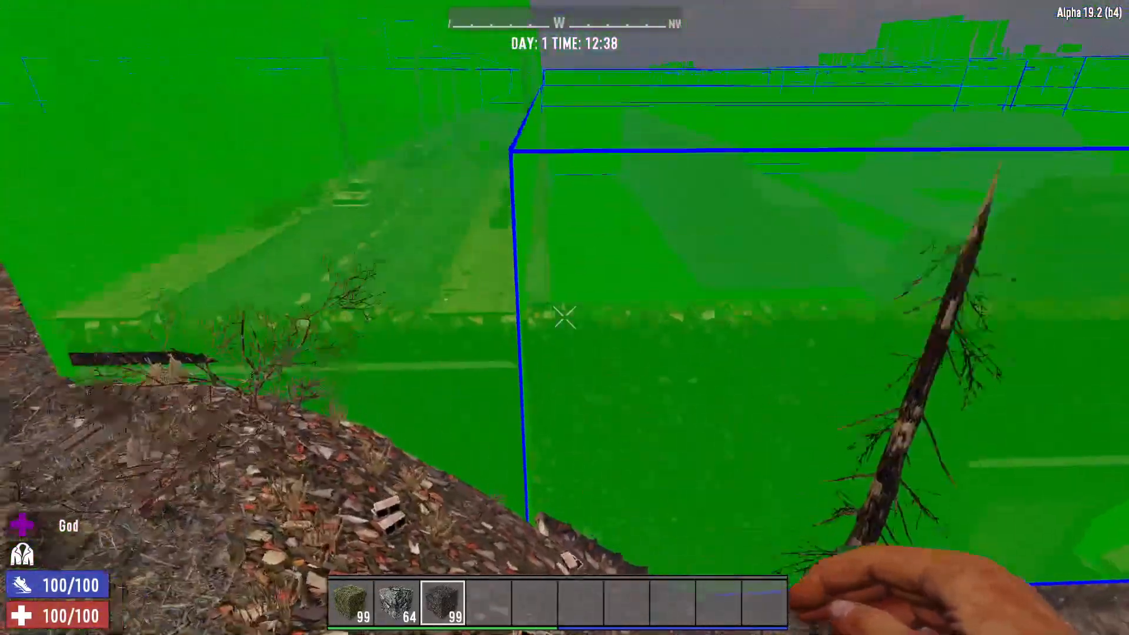
{"action": "key", "text": "Escape"}
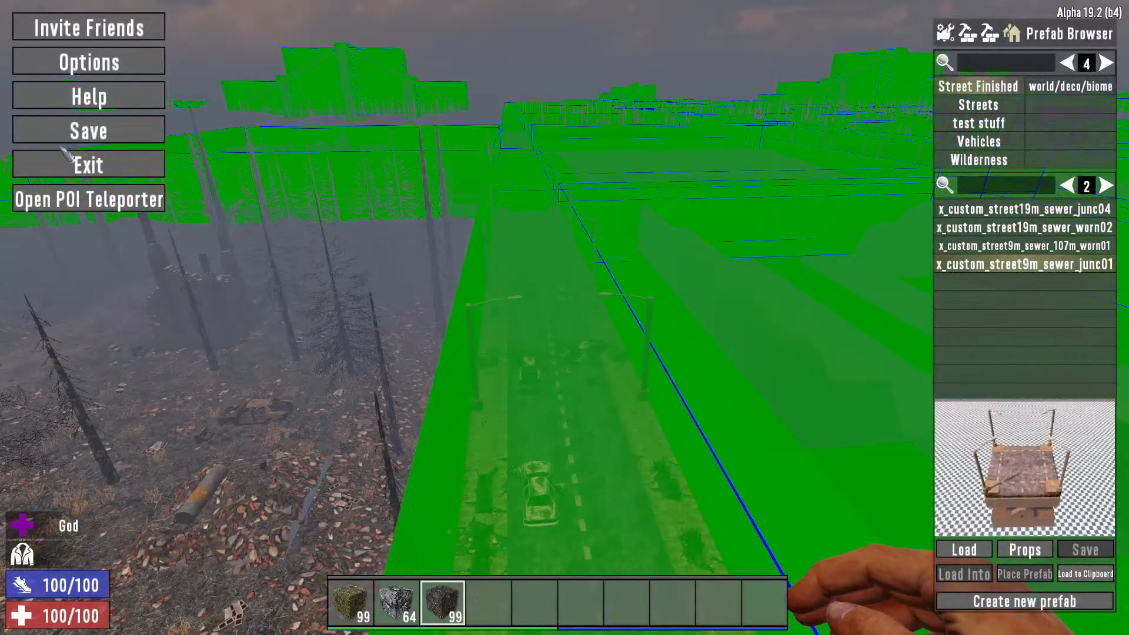
{"action": "left_click", "coordinate": [88, 166]}
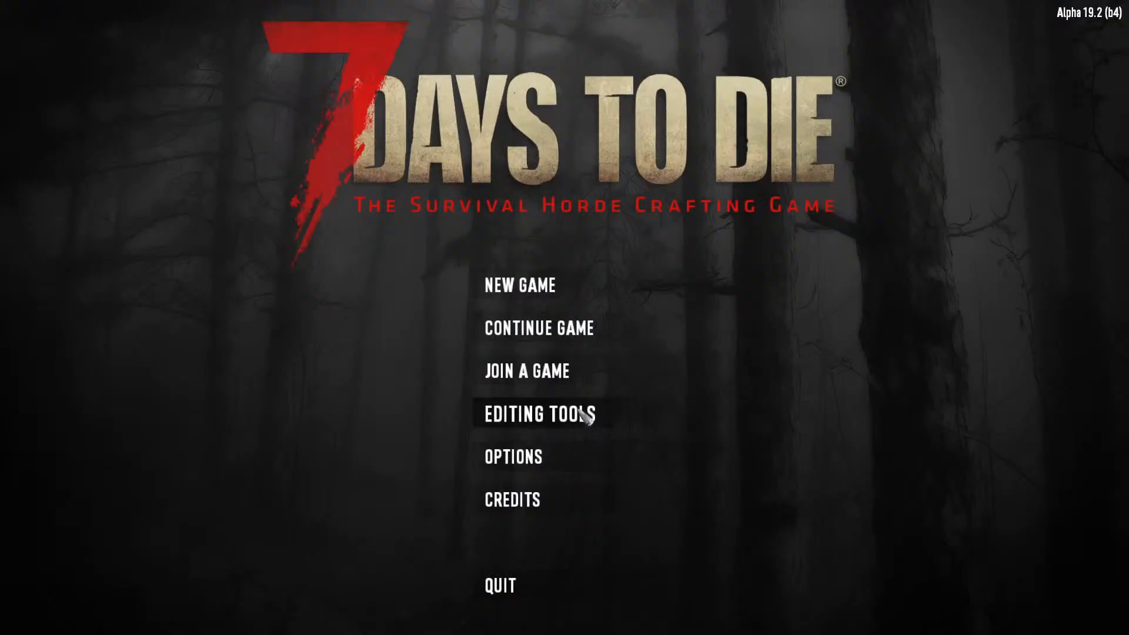
{"action": "left_click", "coordinate": [588, 416]}
{"action": "left_click", "coordinate": [536, 376]}
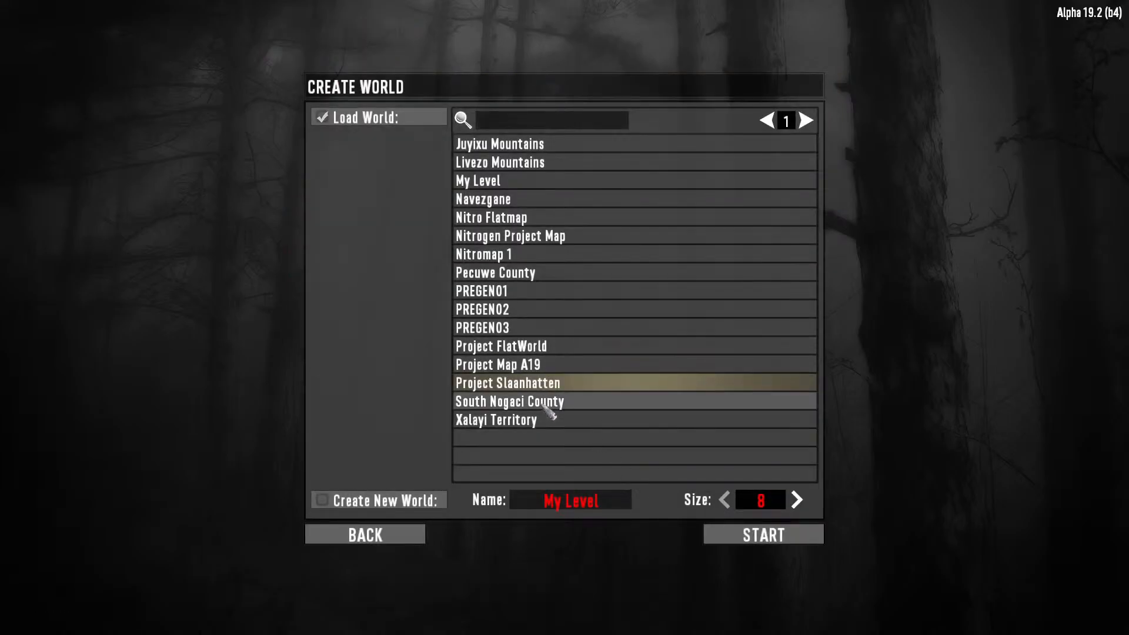
{"action": "left_click", "coordinate": [773, 538]}
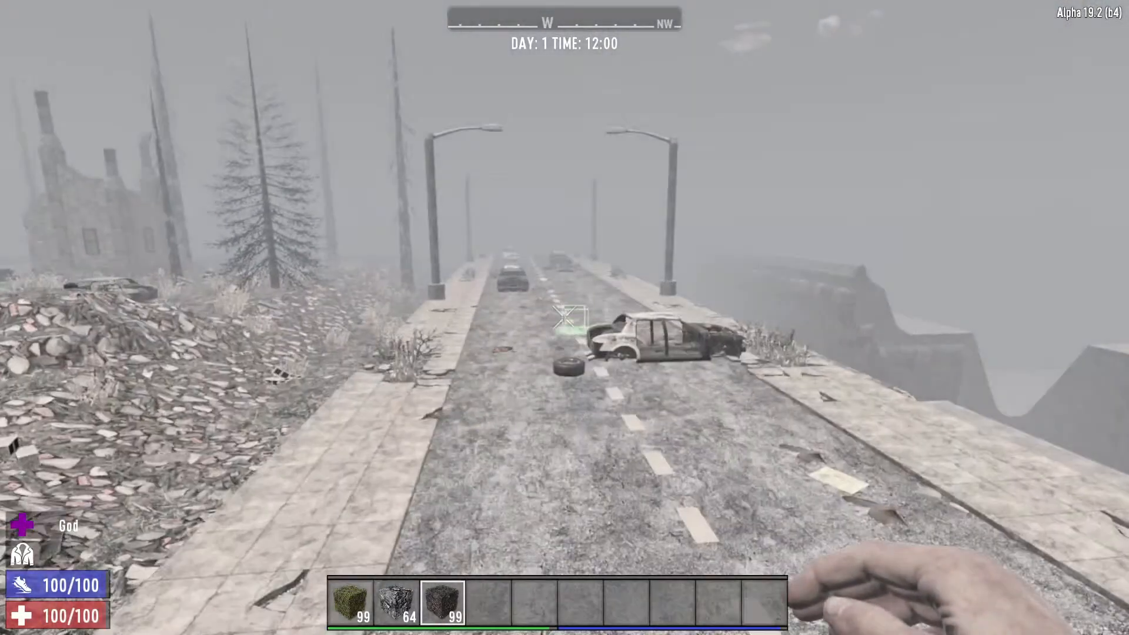
Examine the channel tiles, the gaps between them and the adjoining dirt road on the world map
{"action": "key", "text": "space"}
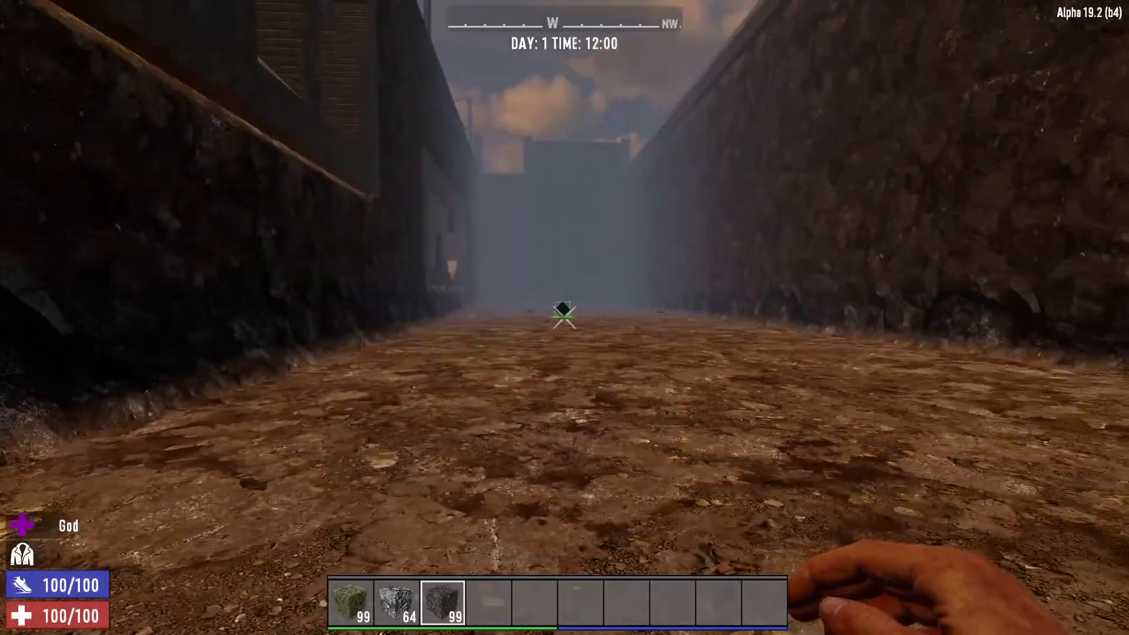
{"action": "key", "text": "space"}
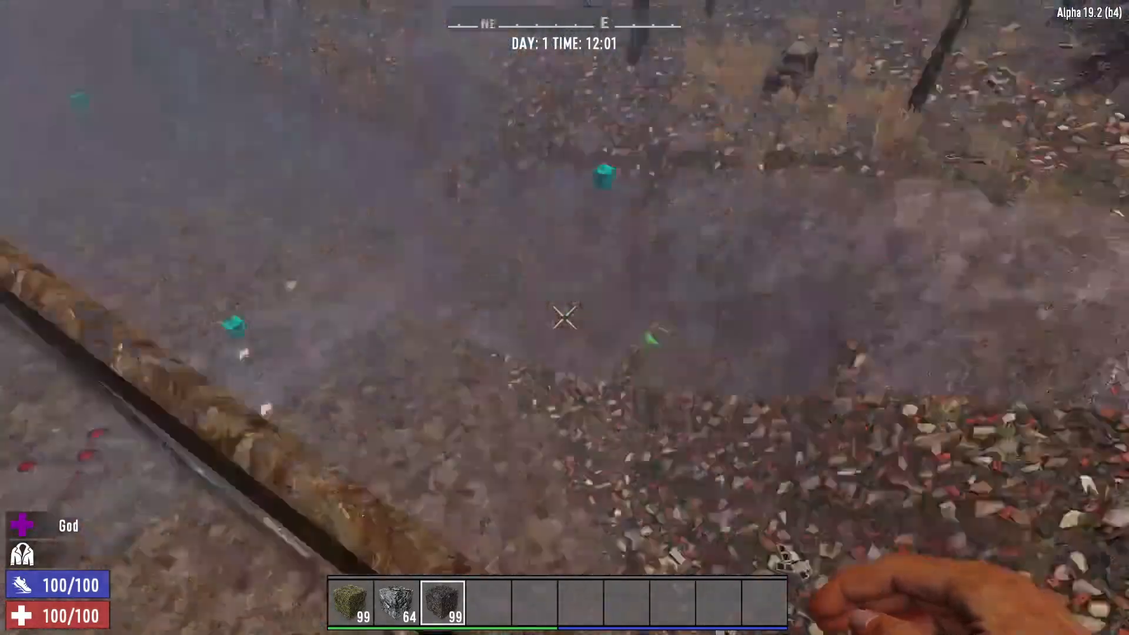
{"action": "key", "text": "m"}
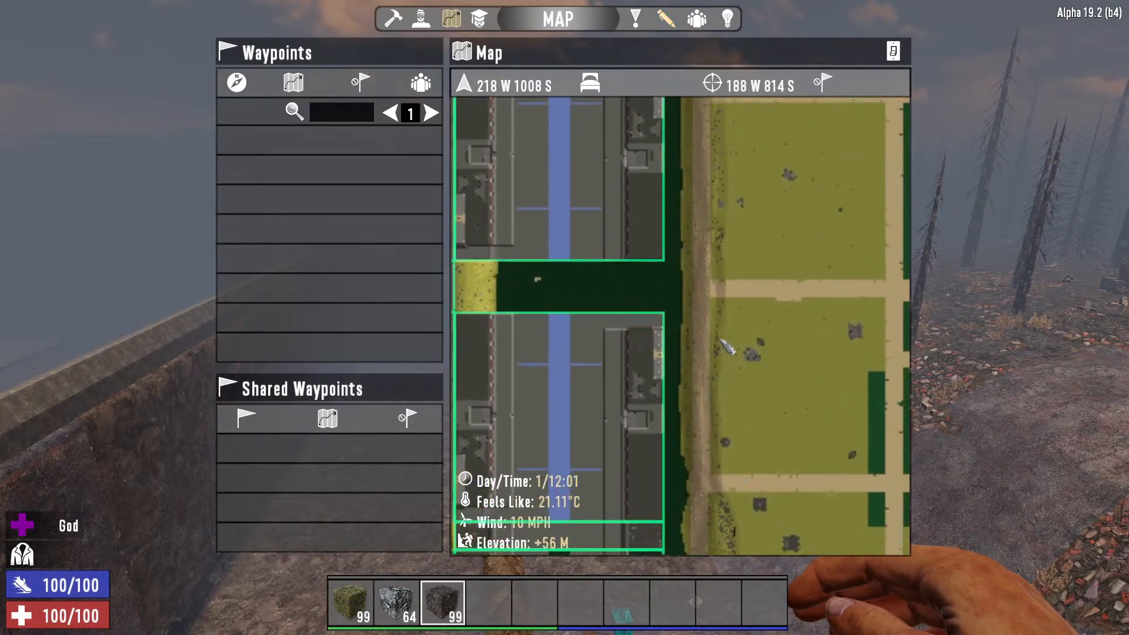
{"action": "scroll", "coordinate": [661, 273], "scroll_direction": "down", "scroll_amount": 3}
{"action": "scroll", "coordinate": [666, 302], "scroll_direction": "up", "scroll_amount": 3}
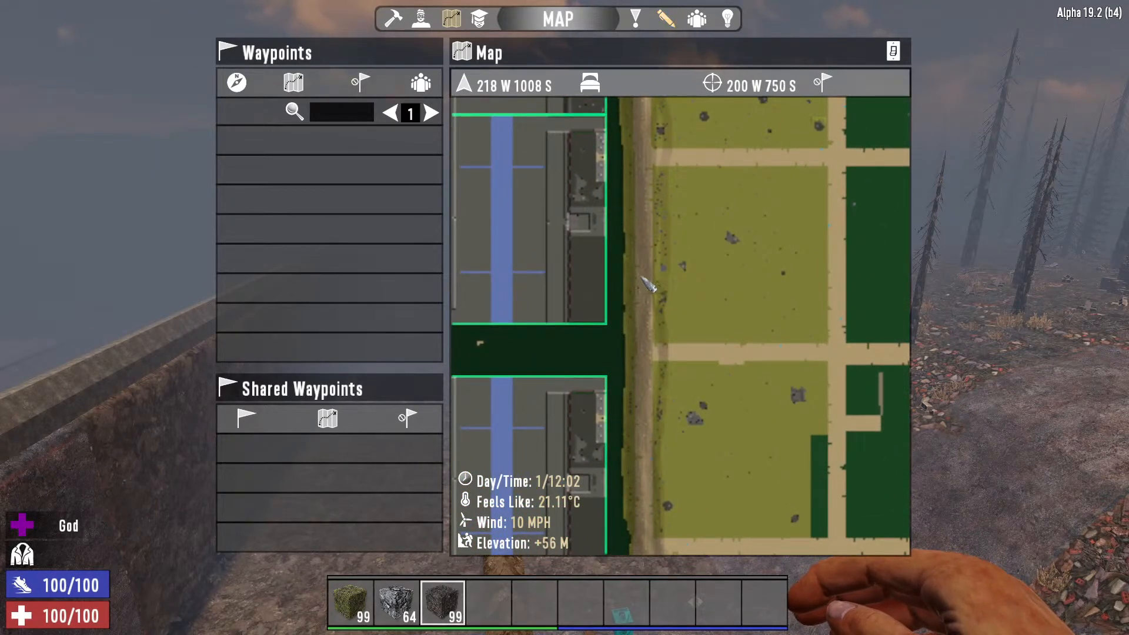
{"action": "key", "text": "Escape"}
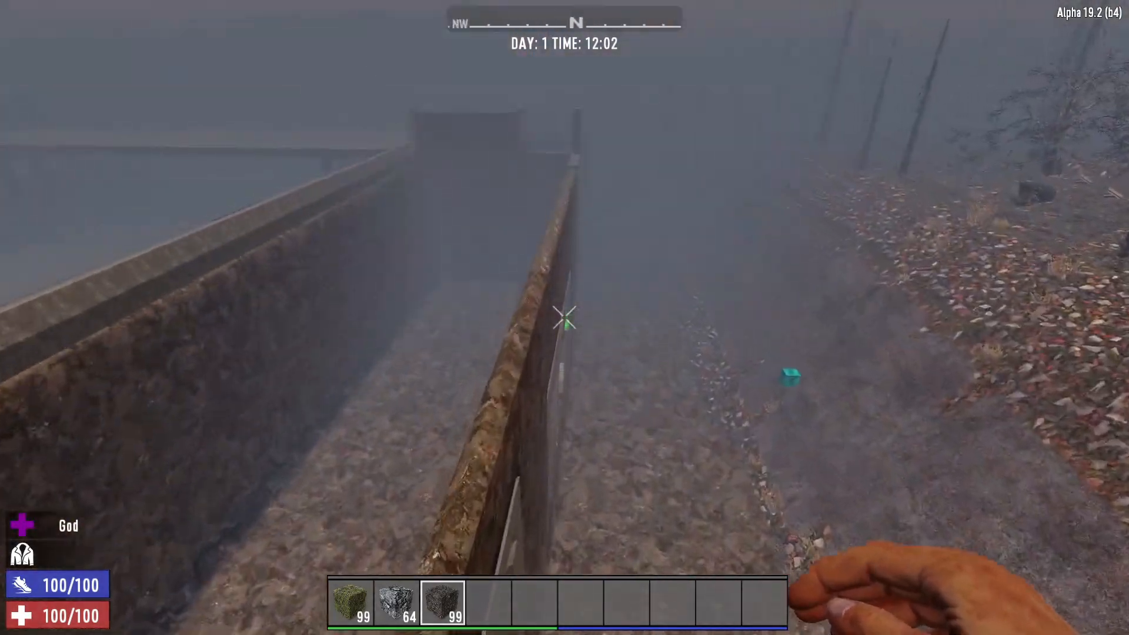
Inspect the outer walls of the channel tiles northward, comparing their edges and gaps with the terrain alongside
{"action": "key", "text": "w"}
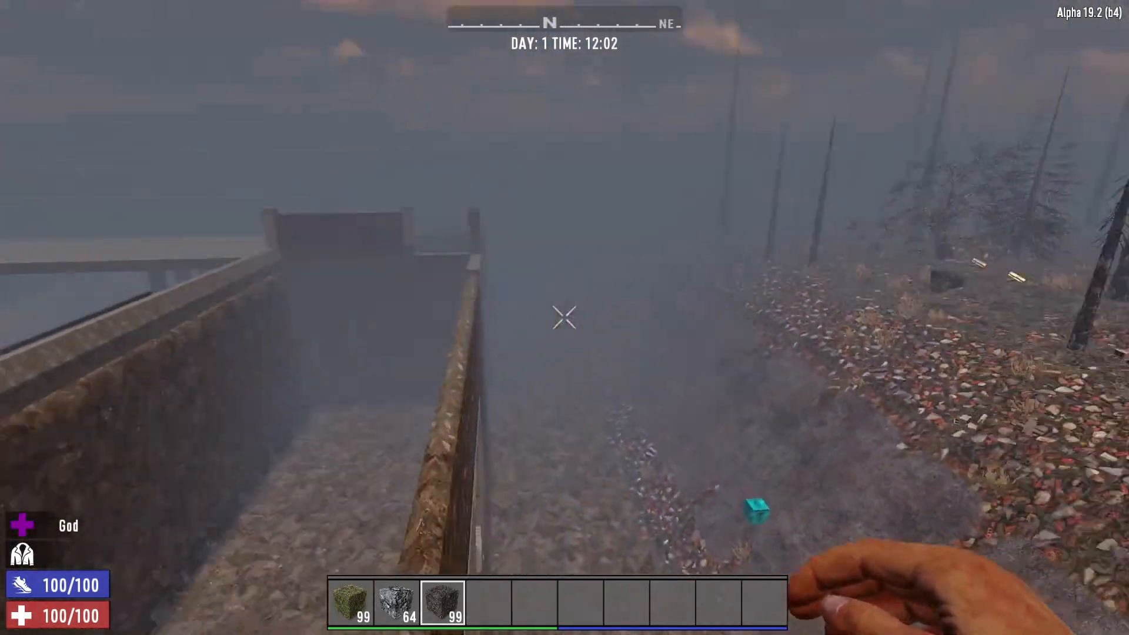
{"action": "key", "text": "w"}
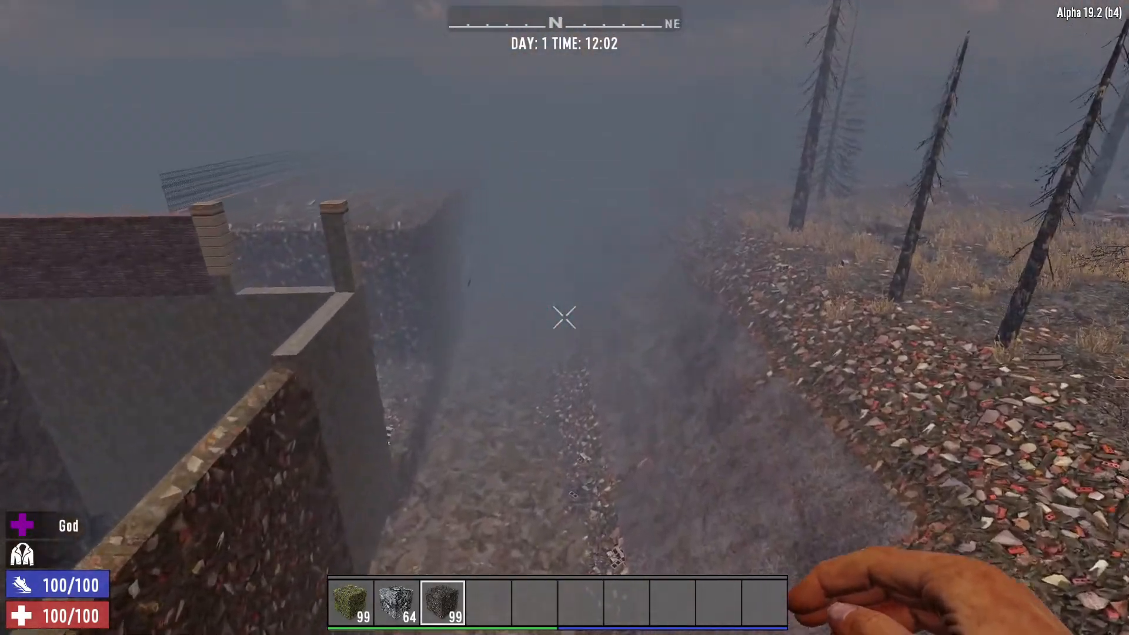
{"action": "key", "text": "w"}
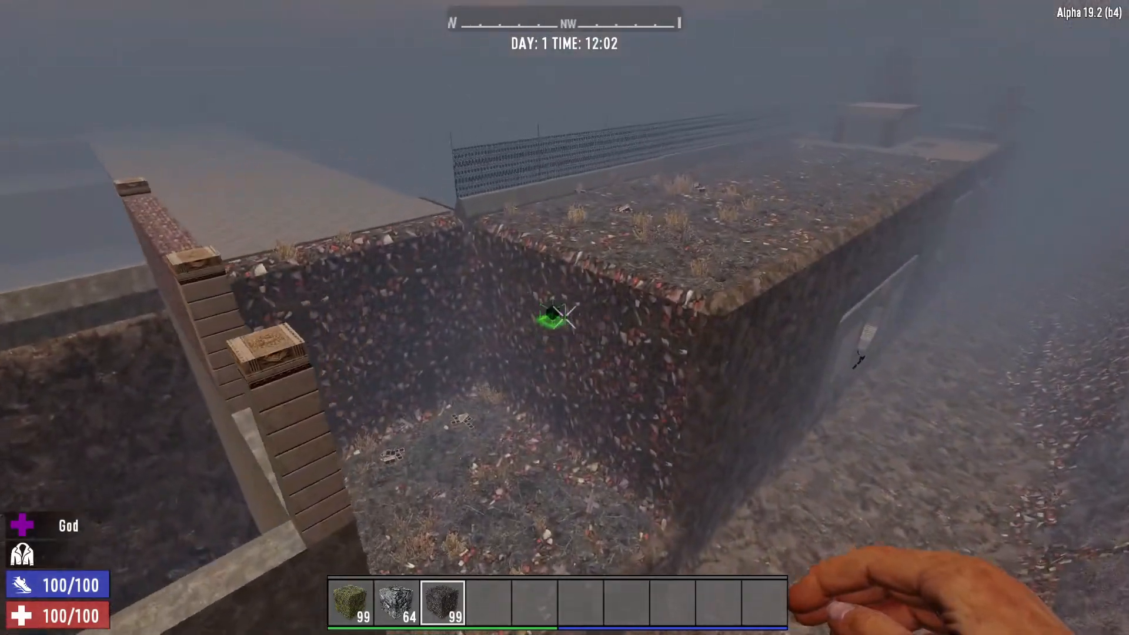
{"action": "key", "text": "w"}
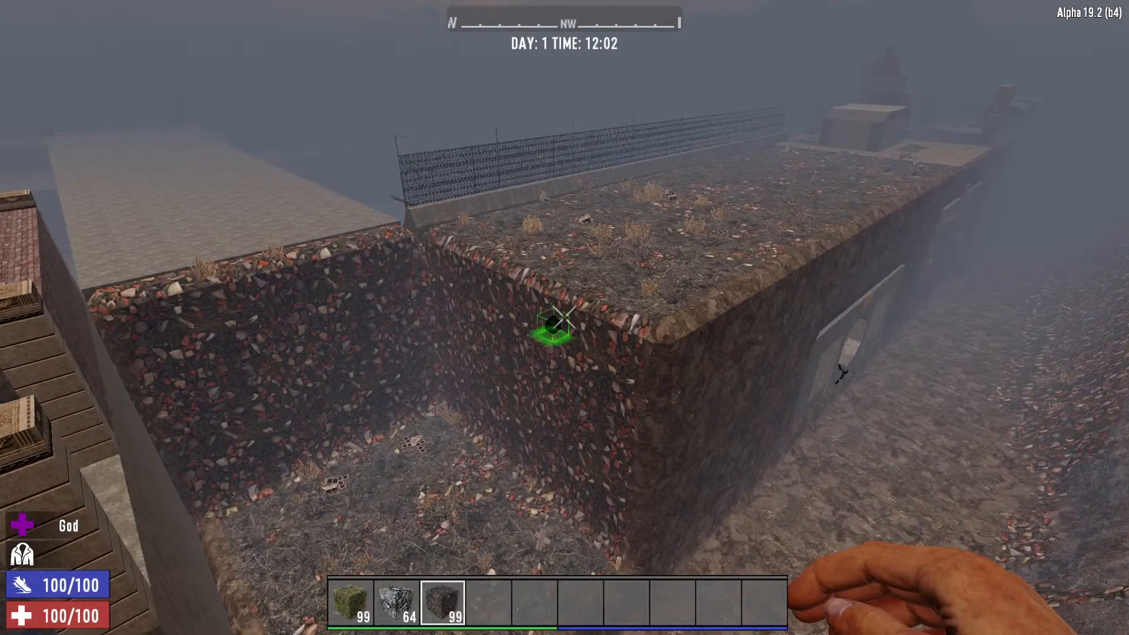
{"action": "key", "text": "w"}
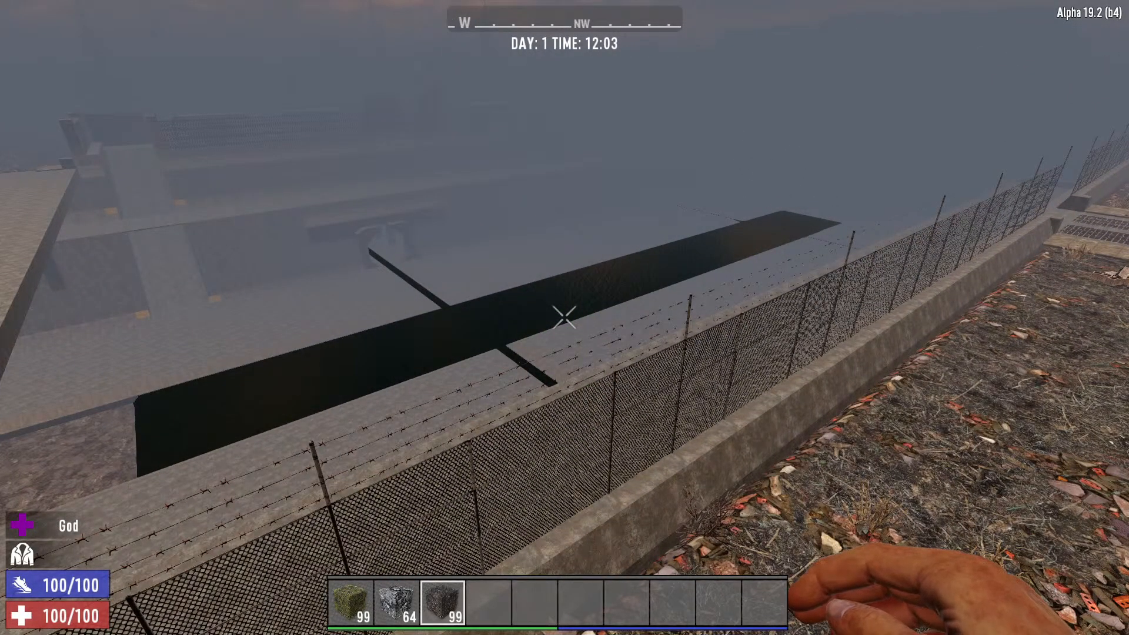
{"action": "key", "text": "w"}
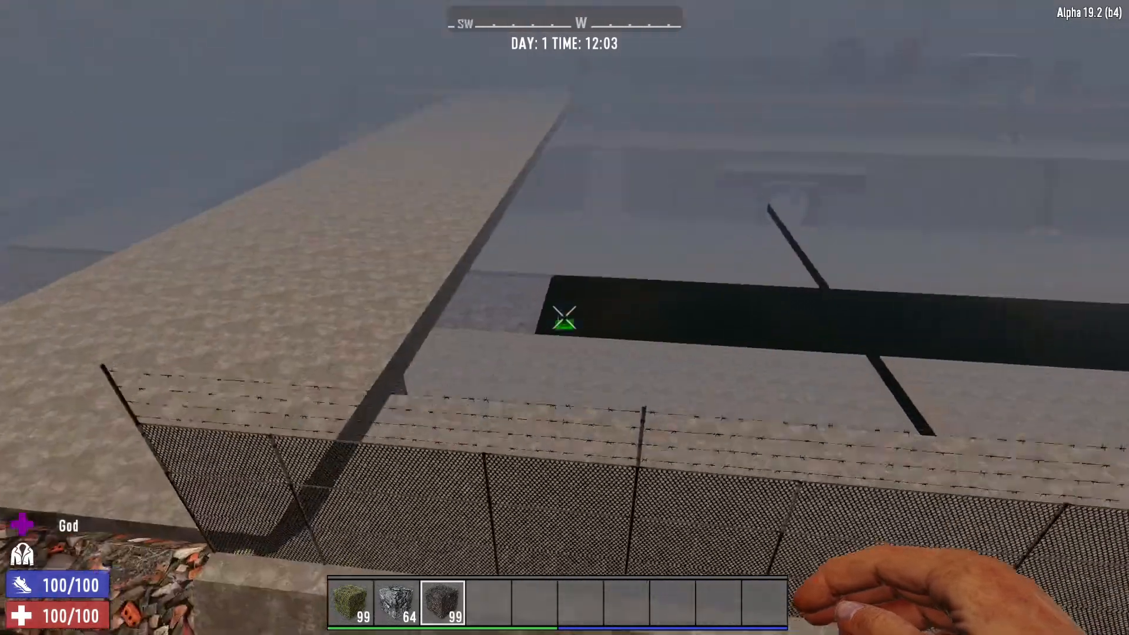
{"action": "key", "text": "w"}
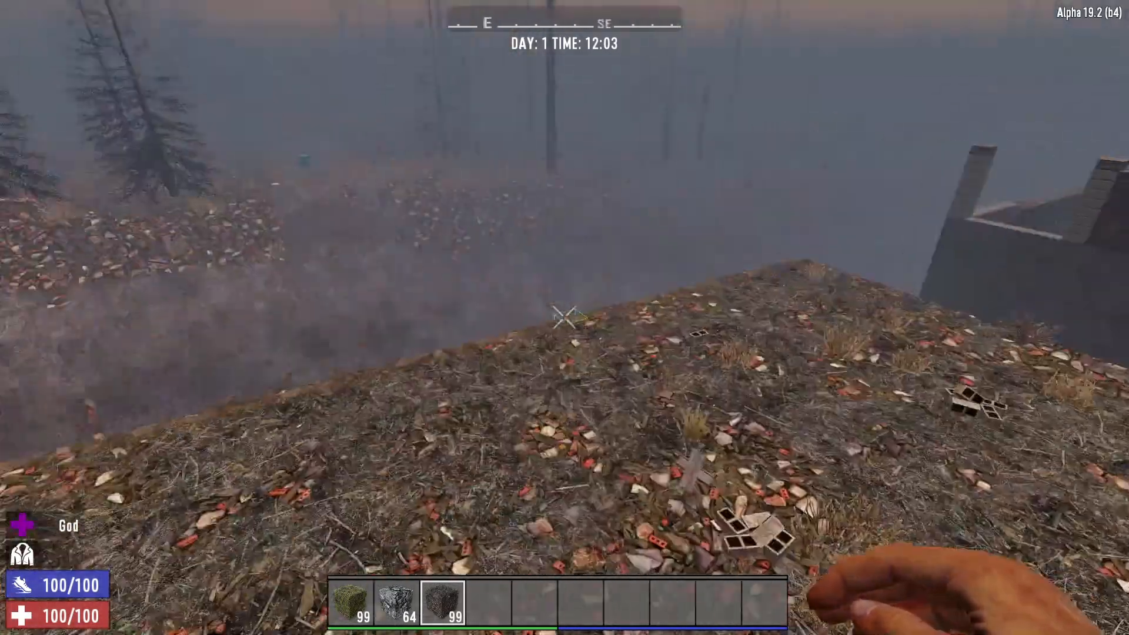
{"action": "key", "text": "w"}
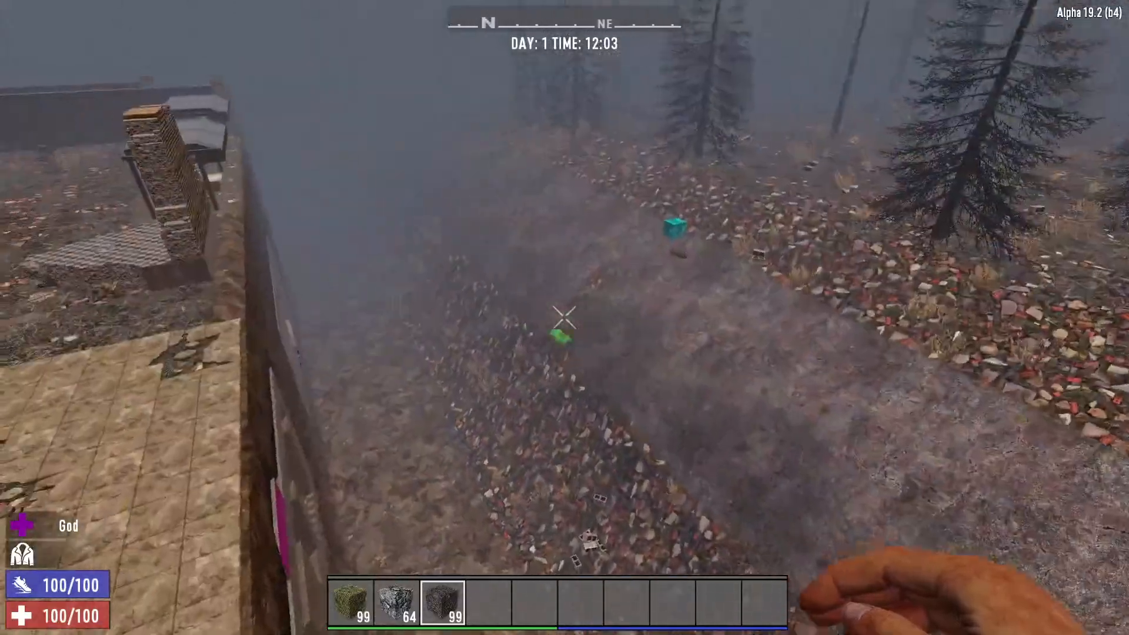
{"action": "key", "text": "w"}
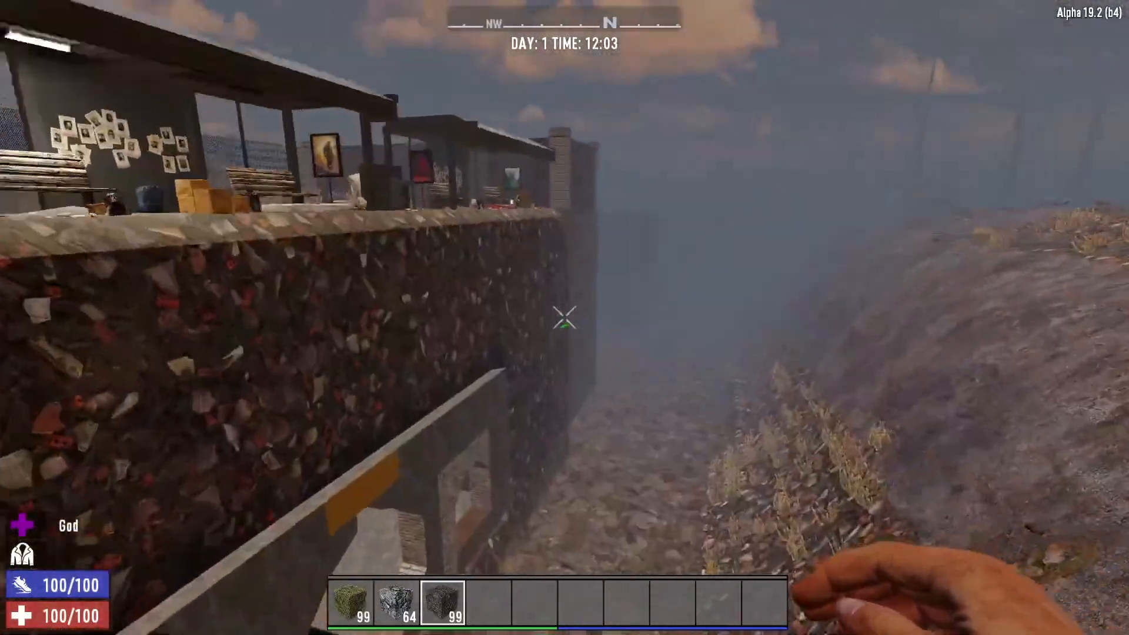
{"action": "key", "text": "w"}
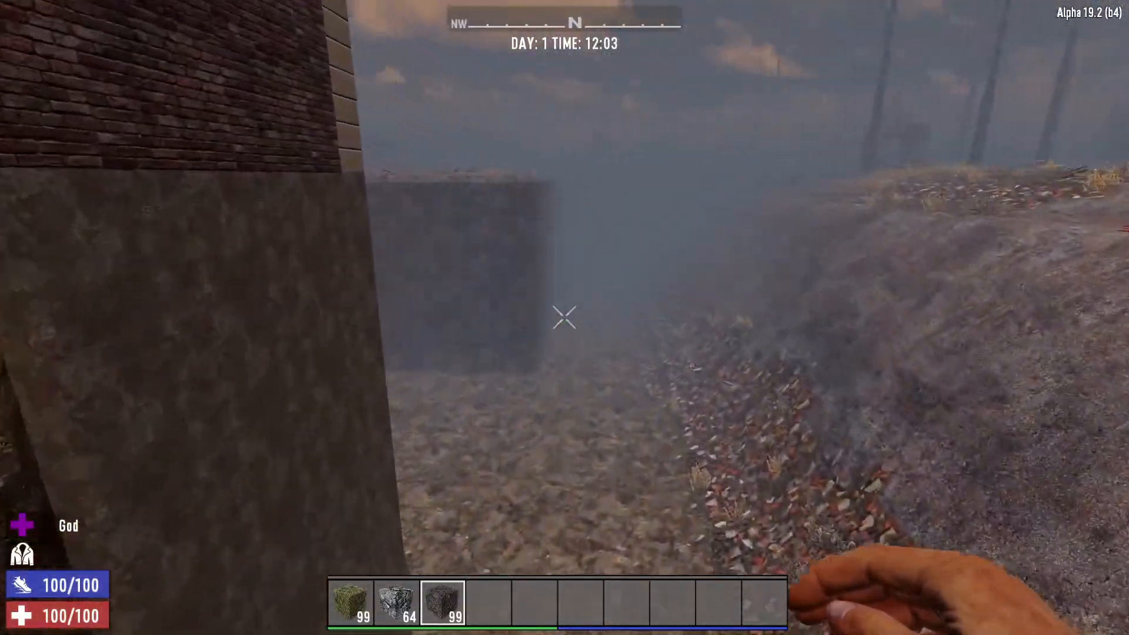
Inspect the channel interior from the open gap up to the bridge, checking the floor, banks and tile joints
{"action": "key", "text": "w"}
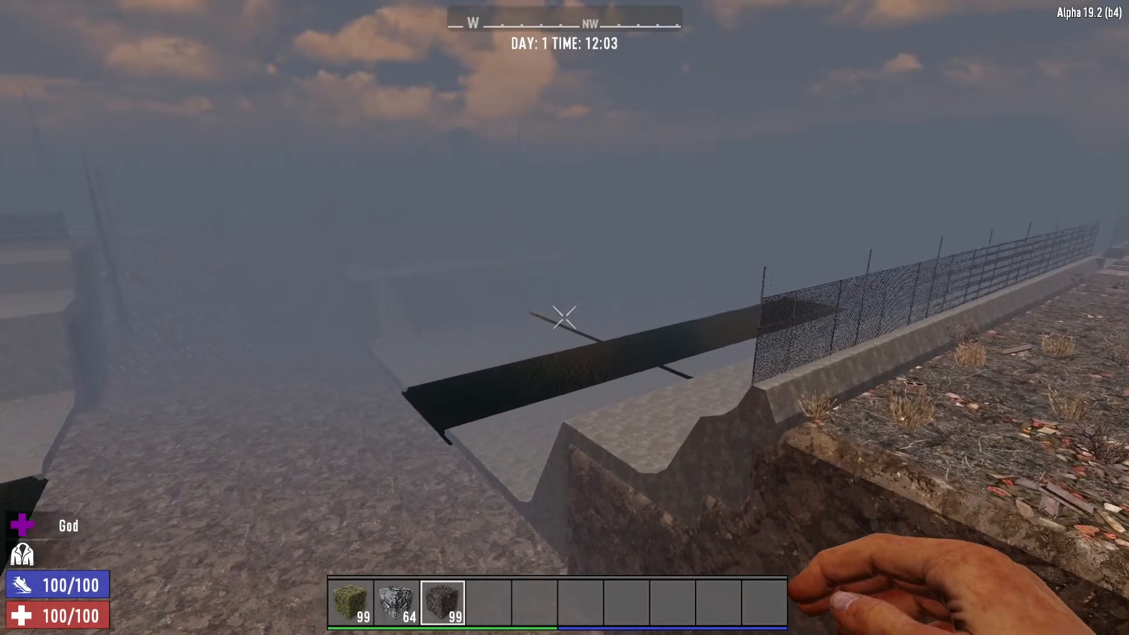
{"action": "key", "text": "w"}
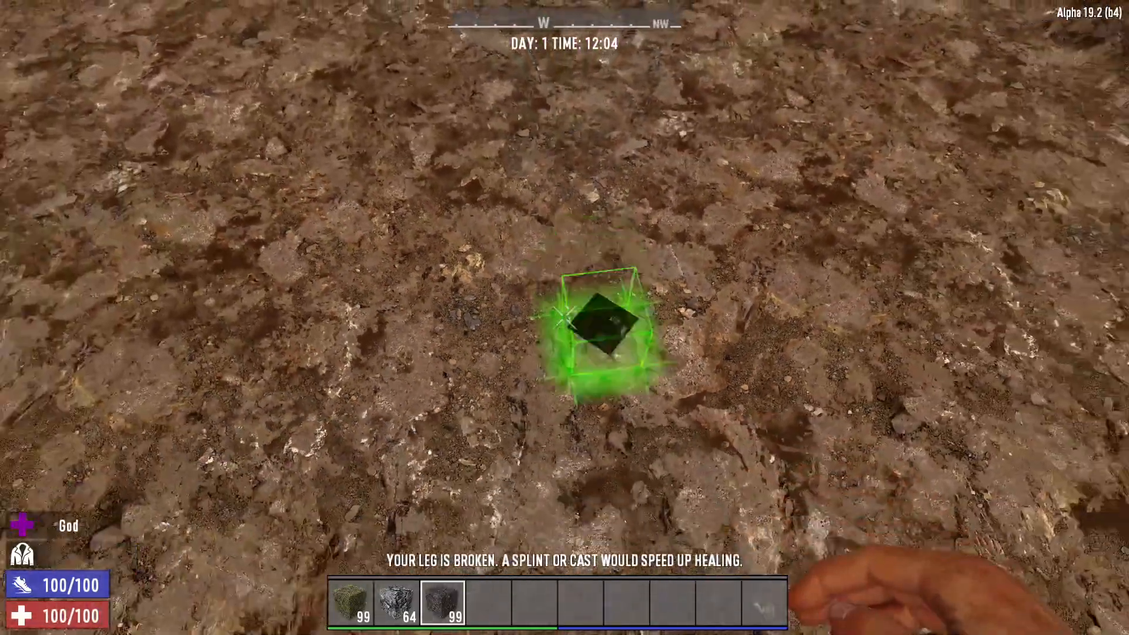
{"action": "key", "text": "space"}
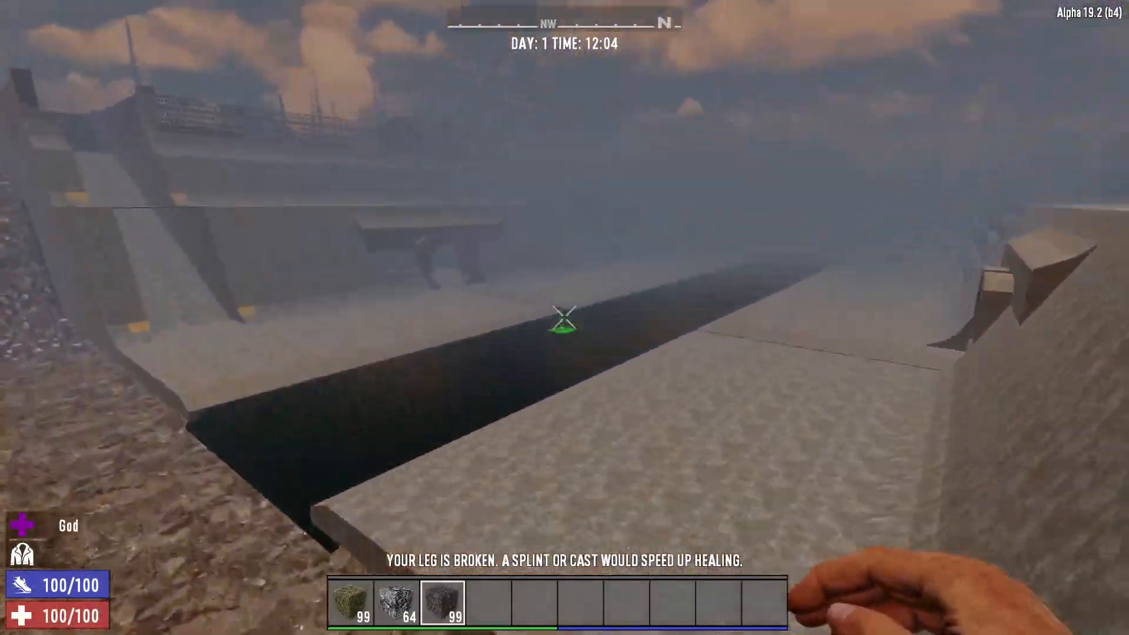
{"action": "key", "text": "w"}
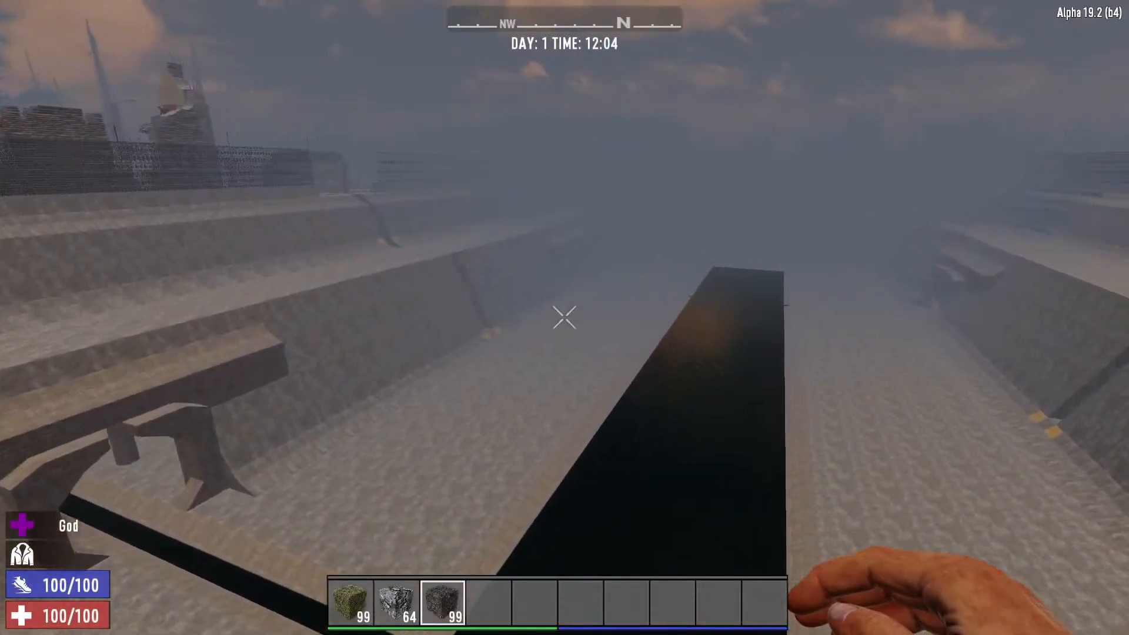
{"action": "key", "text": "w"}
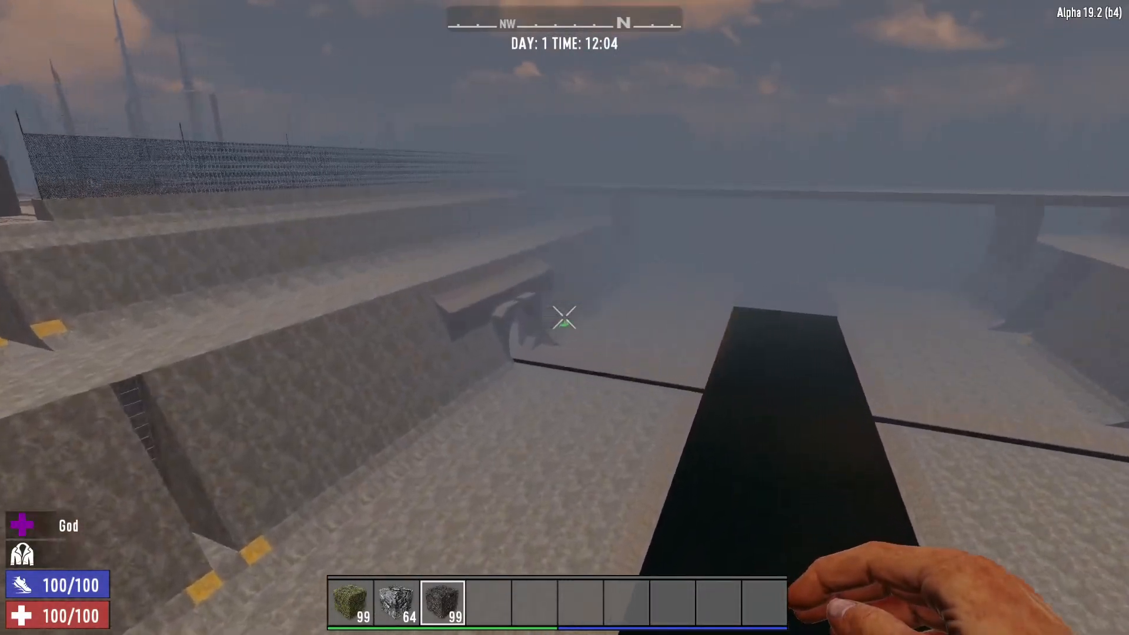
{"action": "key", "text": "w"}
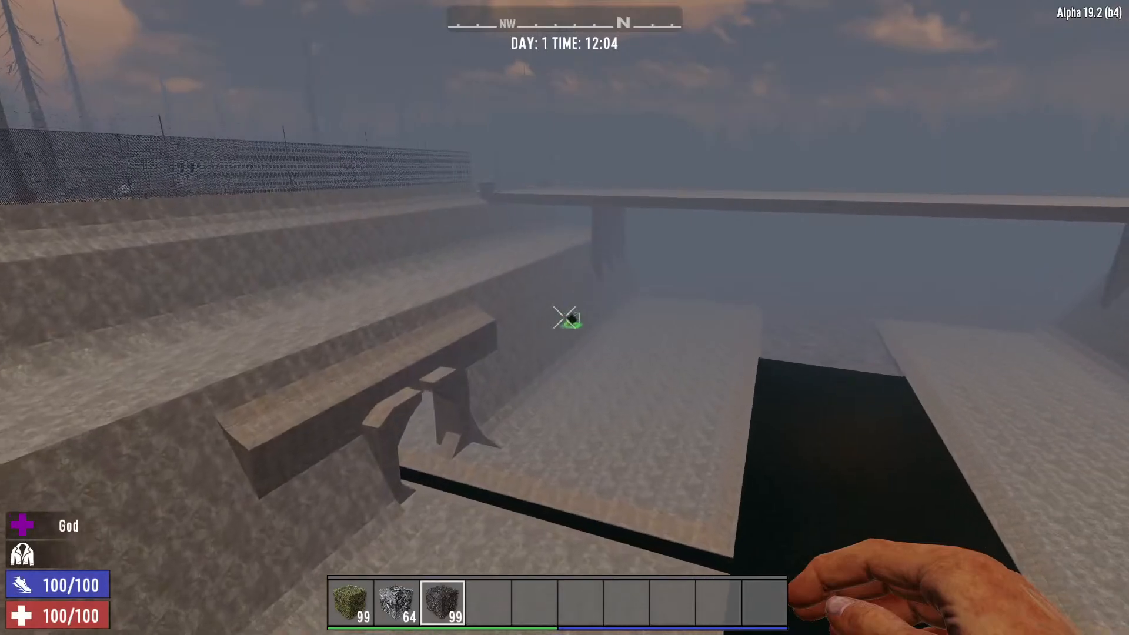
{"action": "key", "text": "w"}
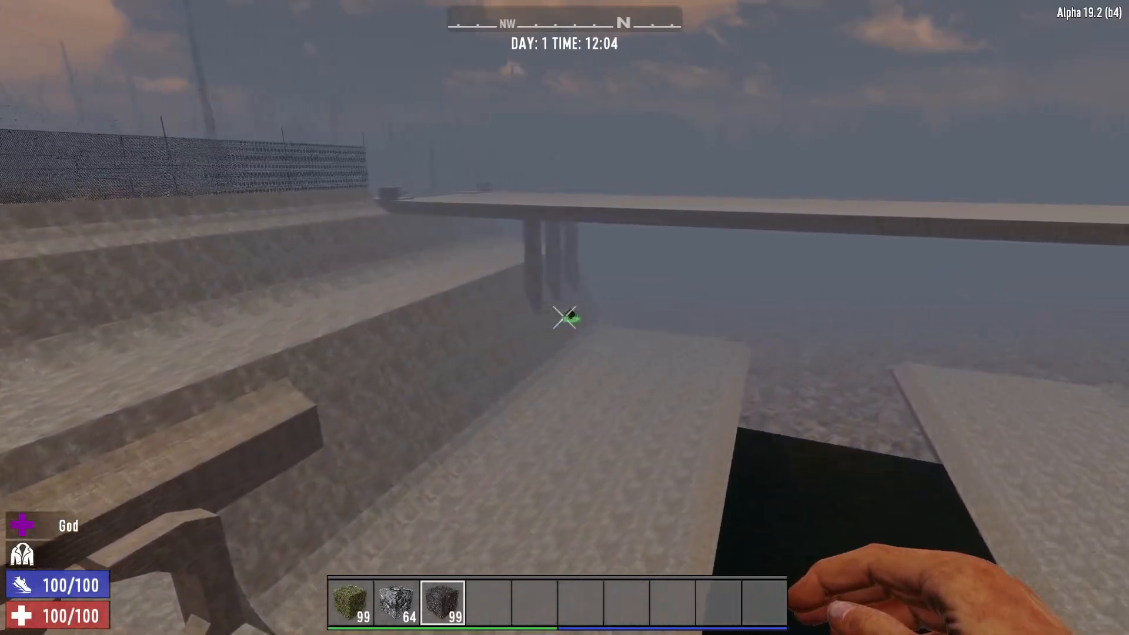
{"action": "key", "text": "space"}
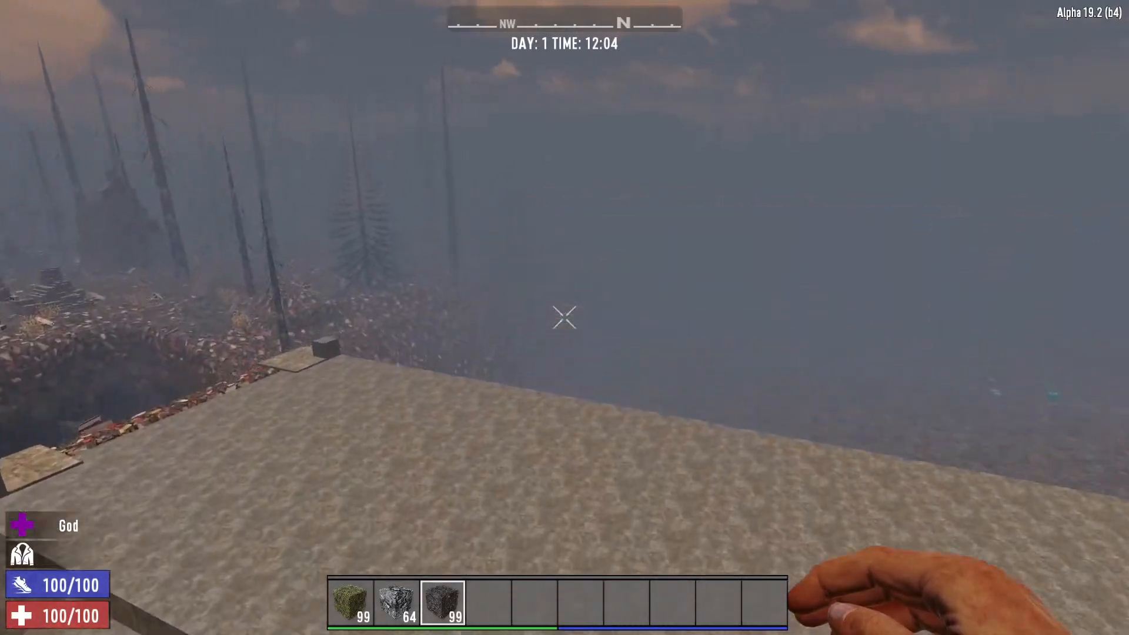
Check the street slab's end beside the terrain pit, and bring up the road grid east of the channel on the simplified world map
{"action": "key", "text": "w"}
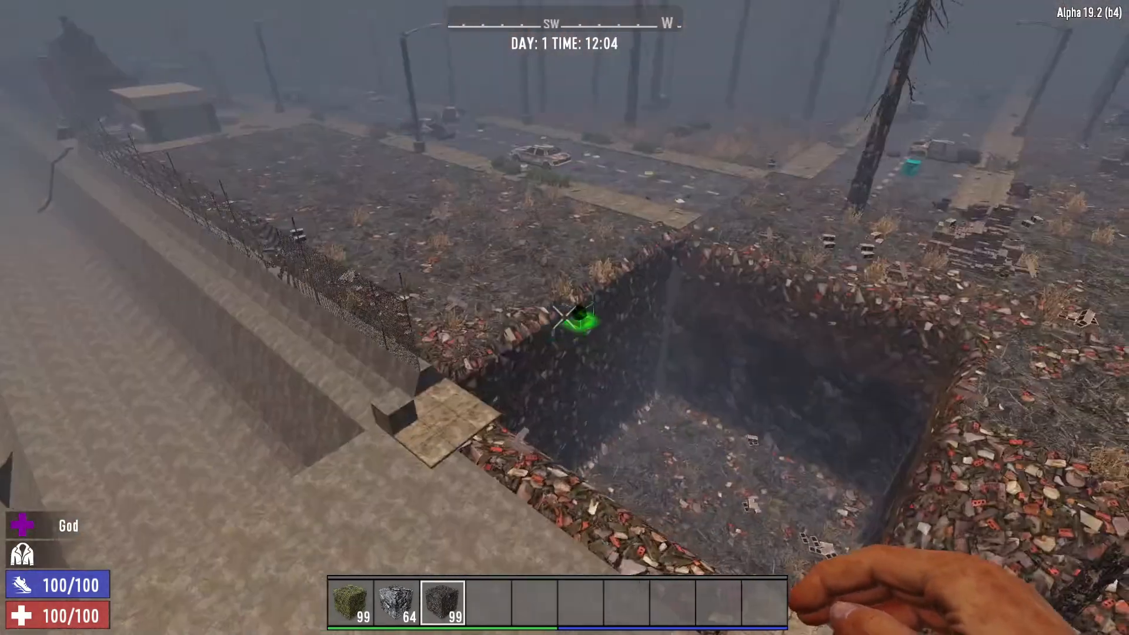
{"action": "key", "text": "space"}
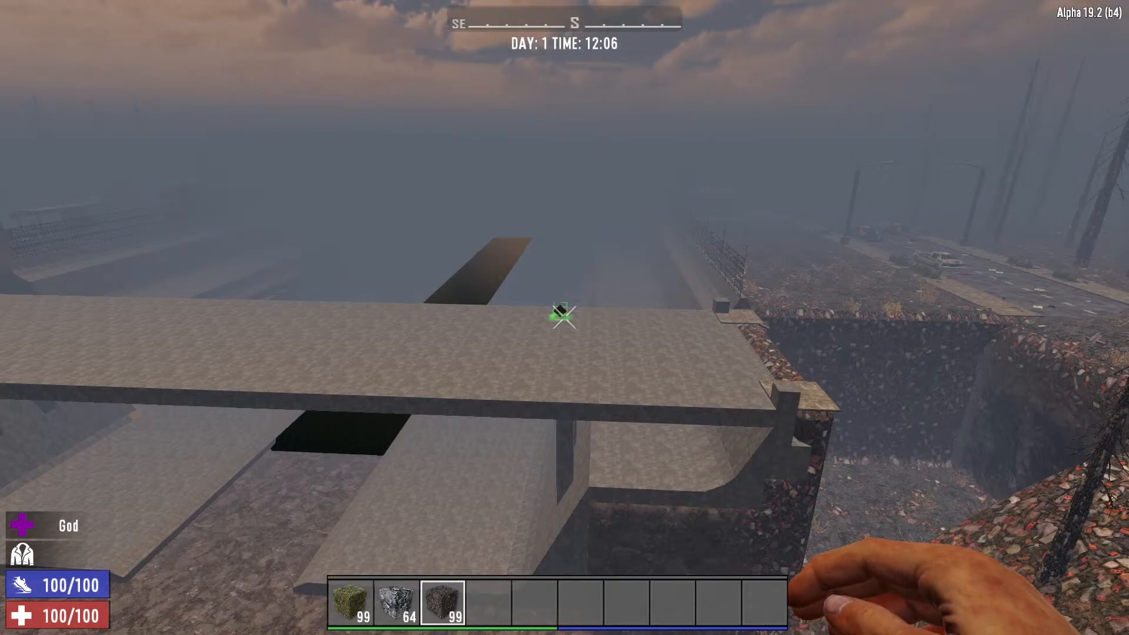
{"action": "key", "text": "m"}
{"action": "scroll", "coordinate": [915, 59], "scroll_direction": "down", "scroll_amount": 3}
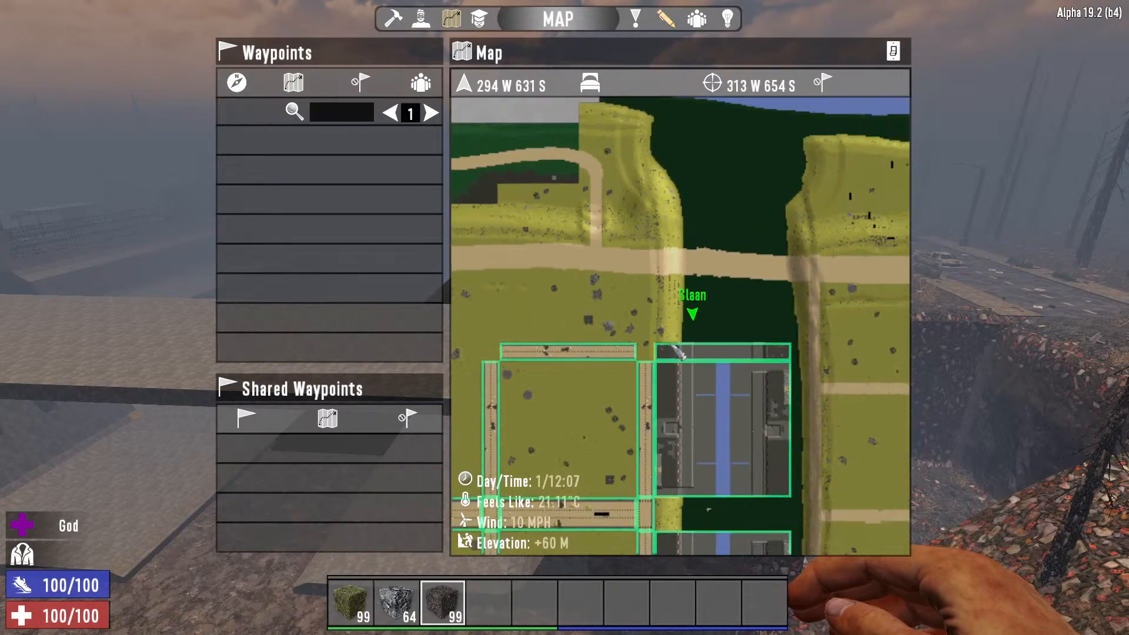
{"action": "left_click", "coordinate": [894, 51]}
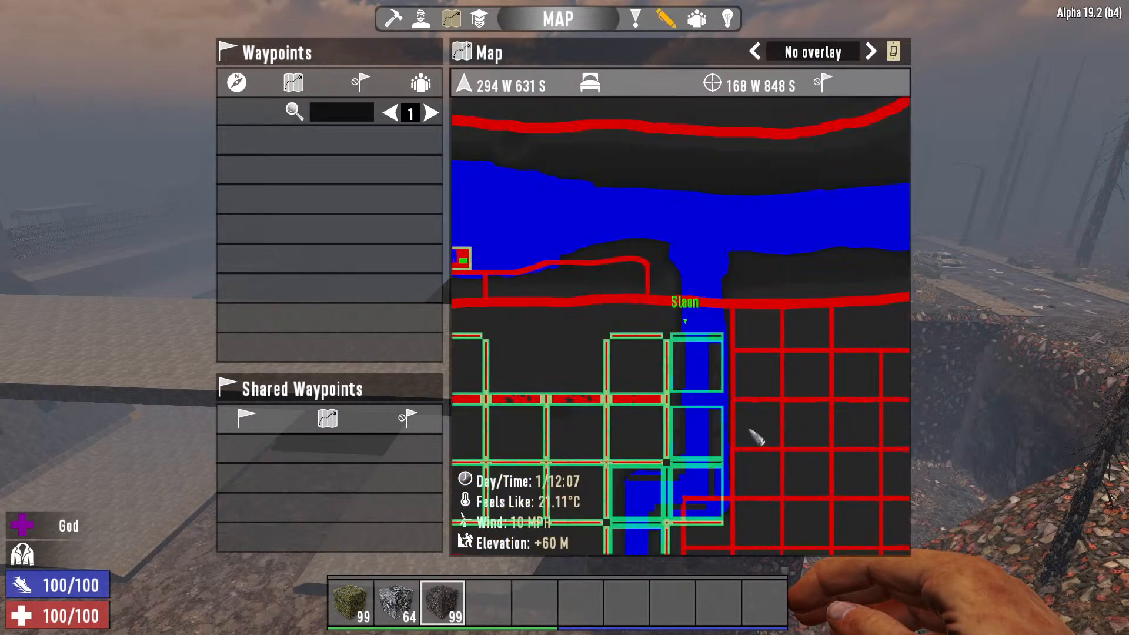
{"action": "left_click_drag", "start_coordinate": [757, 433], "coordinate": [605, 222]}
{"action": "left_click_drag", "start_coordinate": [739, 184], "coordinate": [715, 318]}
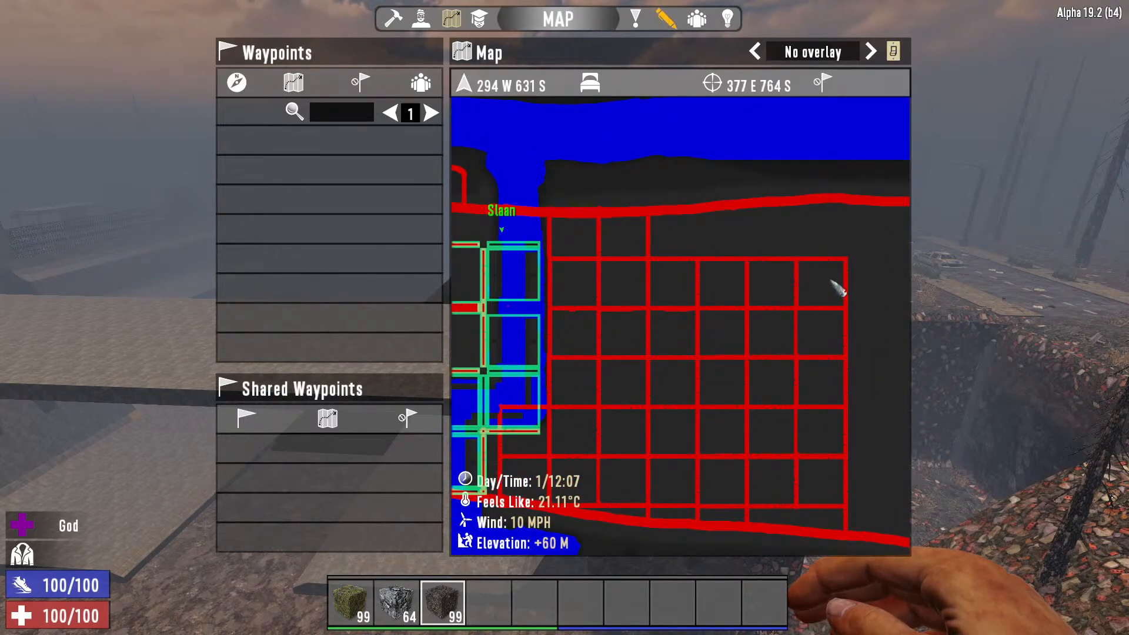
Examine the eastern road grid down to its southern edge and where it meets the channel tiles on the world map
{"action": "scroll", "coordinate": [768, 320], "scroll_direction": "up", "scroll_amount": 5}
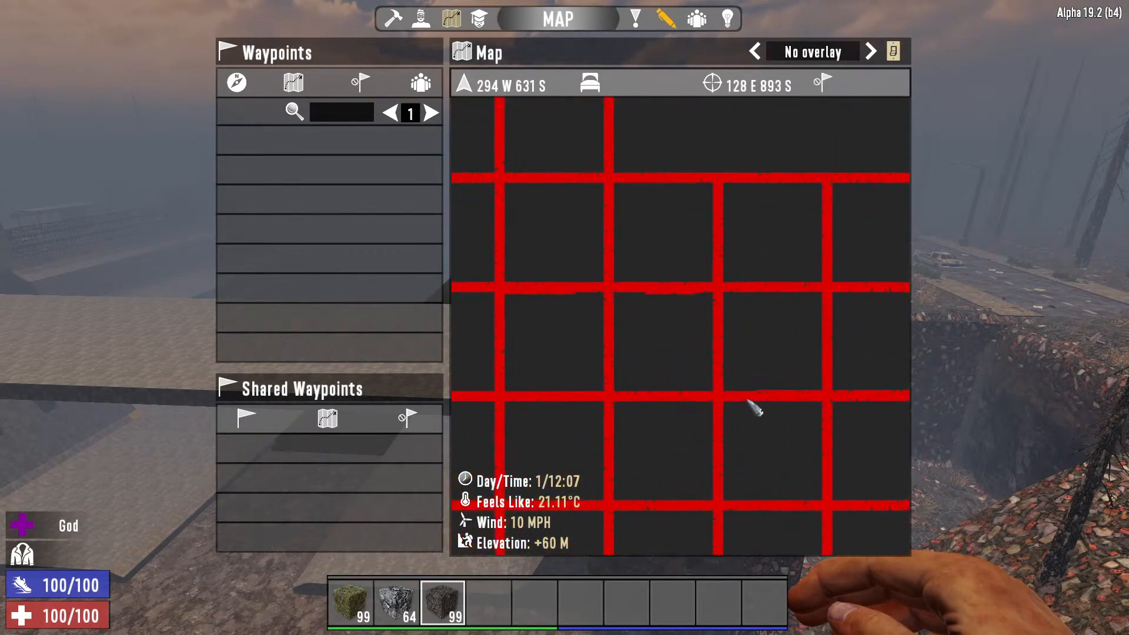
{"action": "left_click_drag", "start_coordinate": [784, 374], "coordinate": [709, 402]}
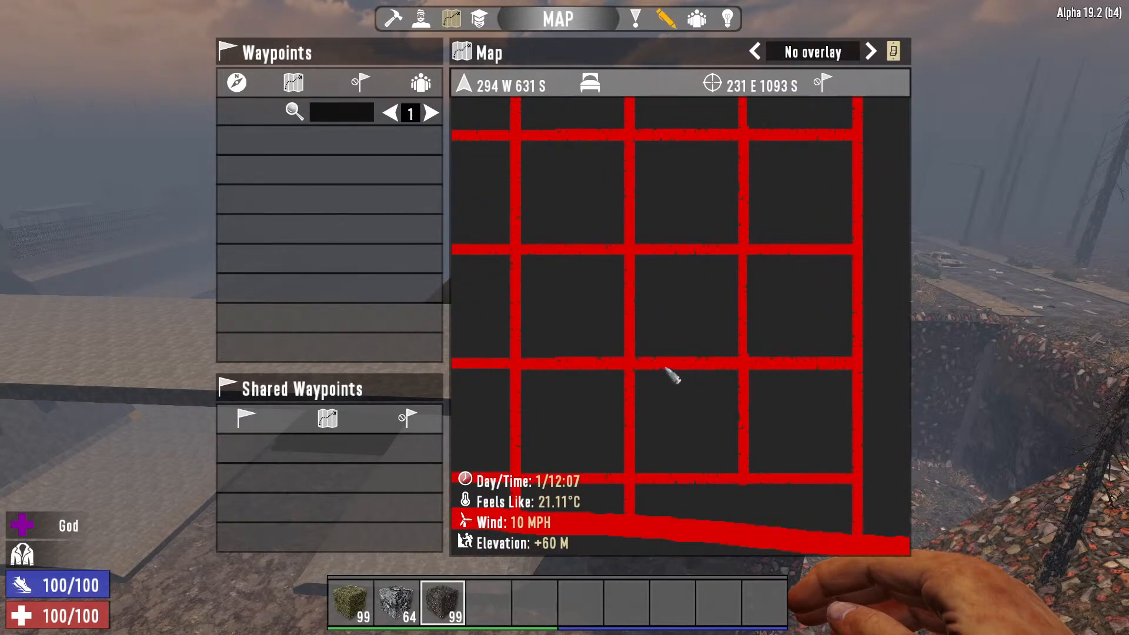
{"action": "scroll", "coordinate": [814, 227], "scroll_direction": "down", "scroll_amount": 5}
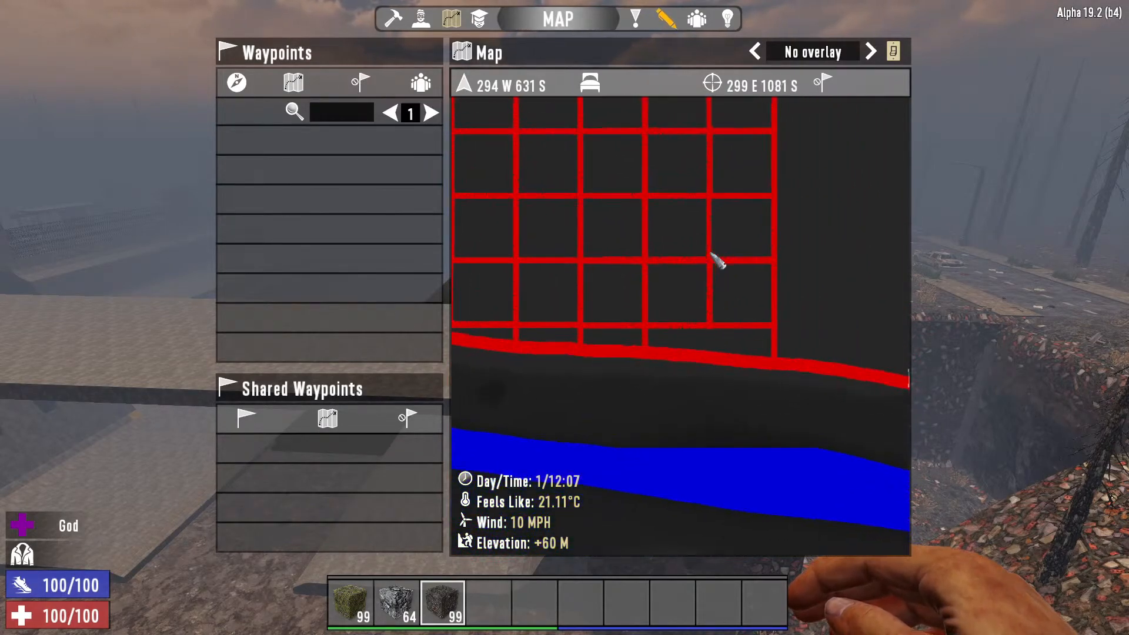
{"action": "left_click_drag", "start_coordinate": [718, 222], "coordinate": [829, 290]}
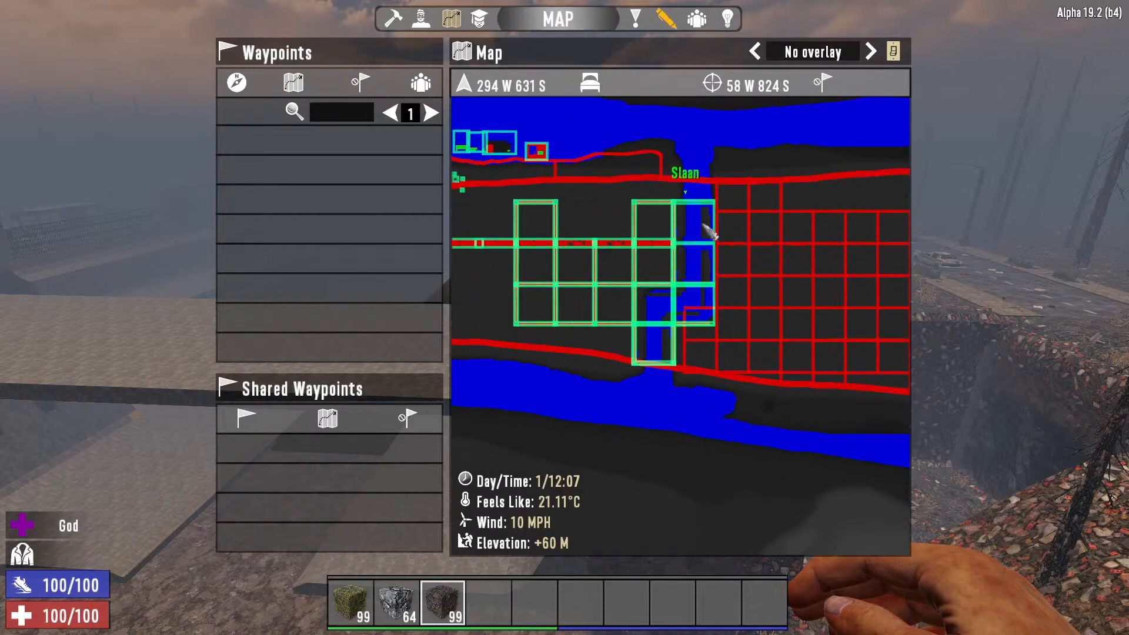
{"action": "left_click_drag", "start_coordinate": [622, 277], "coordinate": [517, 253]}
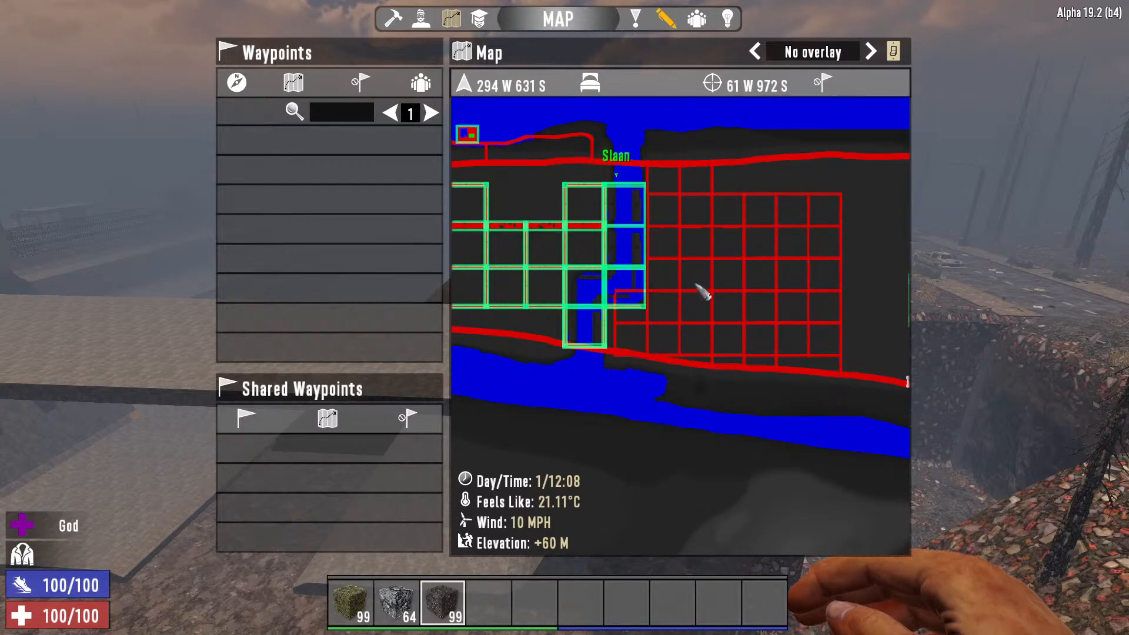
{"action": "left_click_drag", "start_coordinate": [729, 274], "coordinate": [662, 305]}
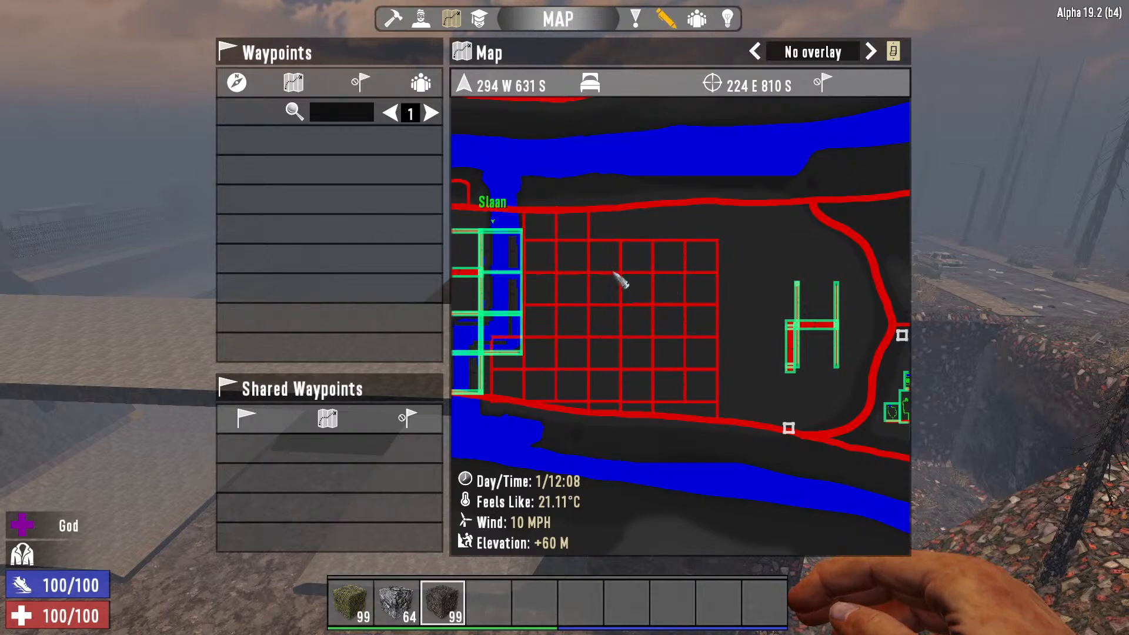
{"action": "left_click_drag", "start_coordinate": [660, 312], "coordinate": [720, 289]}
{"action": "scroll", "coordinate": [720, 288], "scroll_direction": "up", "scroll_amount": 5}
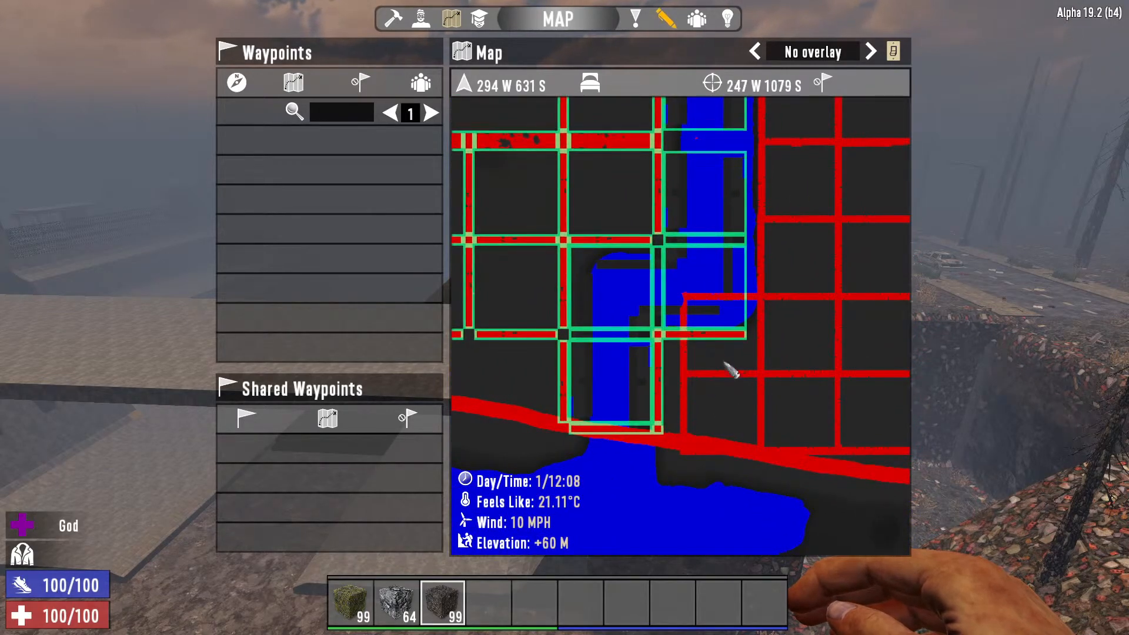
Teleport to the island's northwestern shore beside the waterfront prefabs
{"action": "key", "text": "m"}
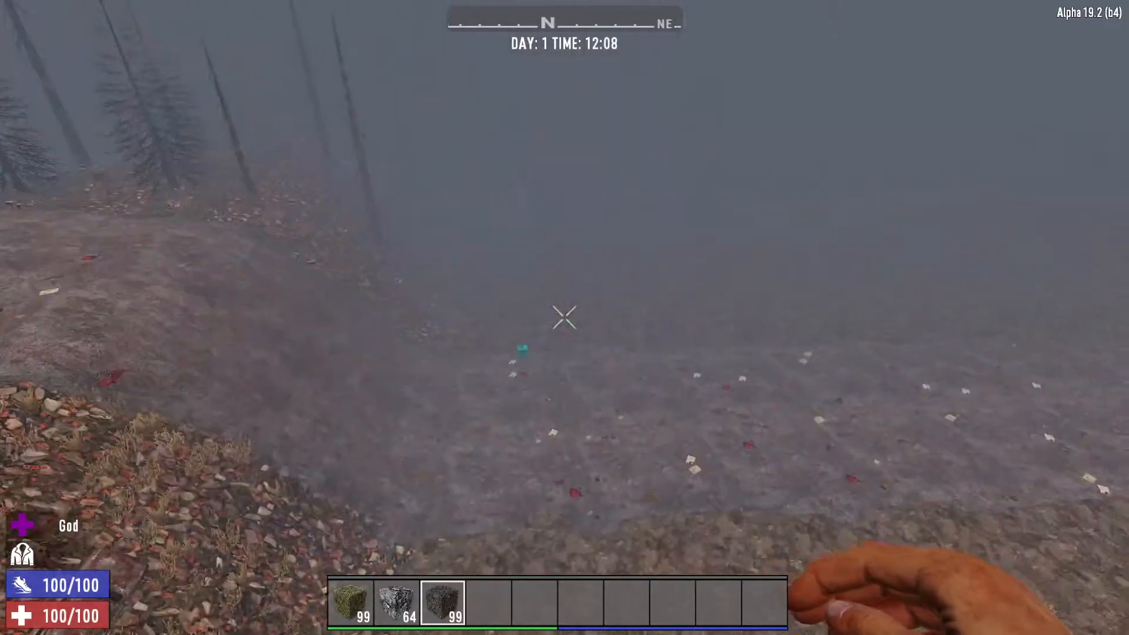
{"action": "key", "text": "m"}
{"action": "left_click_drag", "start_coordinate": [757, 537], "coordinate": [700, 541]}
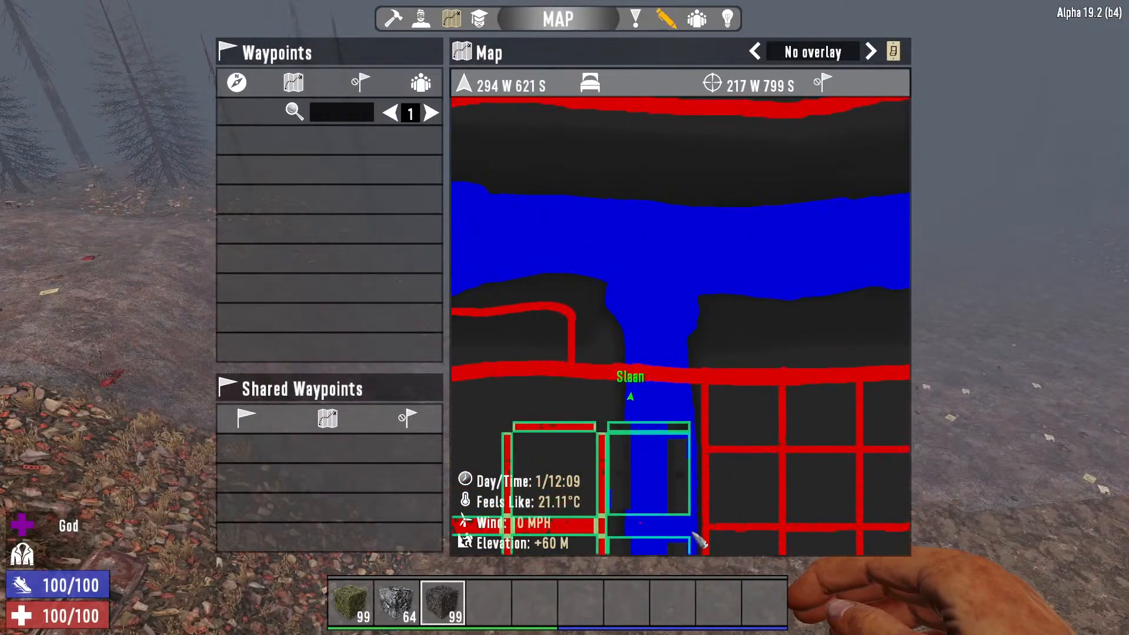
{"action": "left_click_drag", "start_coordinate": [650, 303], "coordinate": [833, 243]}
{"action": "left_click_drag", "start_coordinate": [529, 265], "coordinate": [675, 265]}
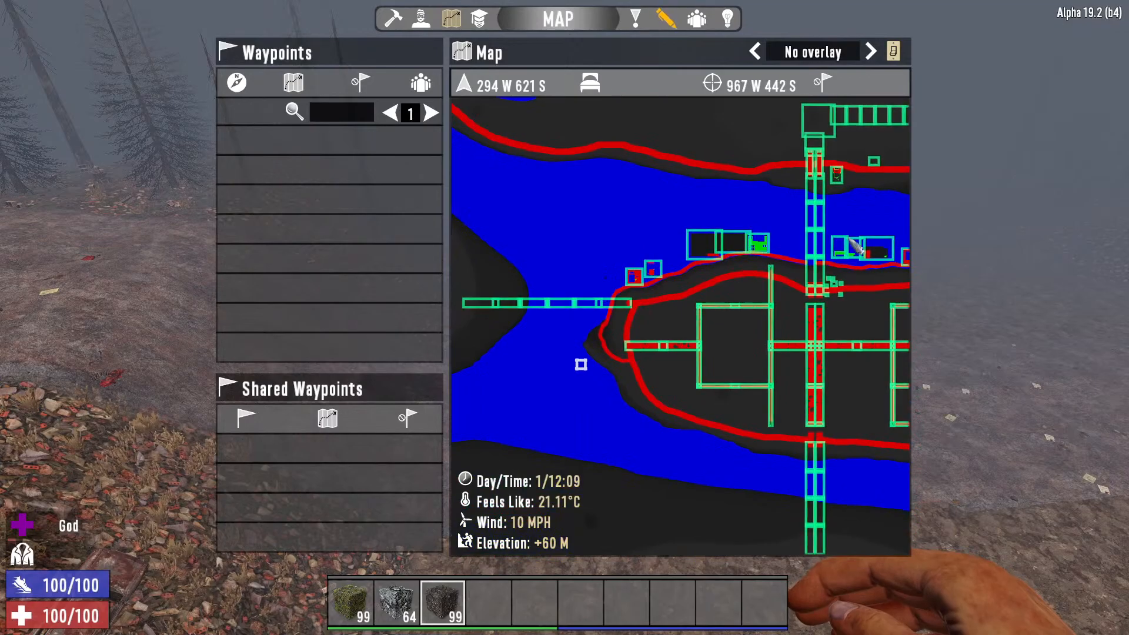
{"action": "right_click", "coordinate": [679, 263]}
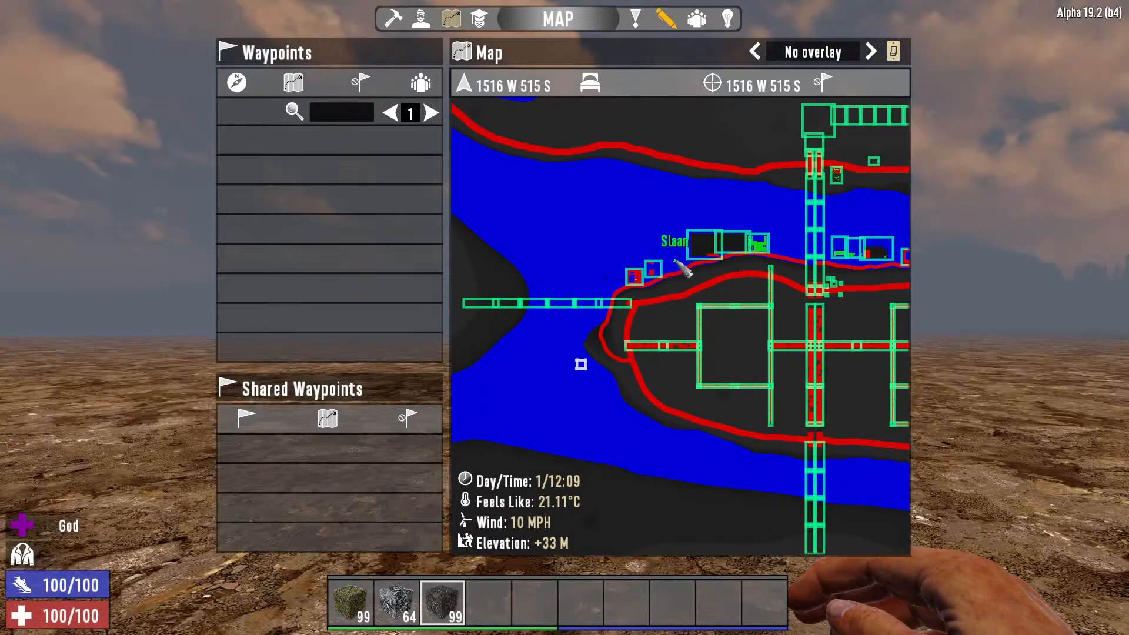
{"action": "key", "text": "Escape"}
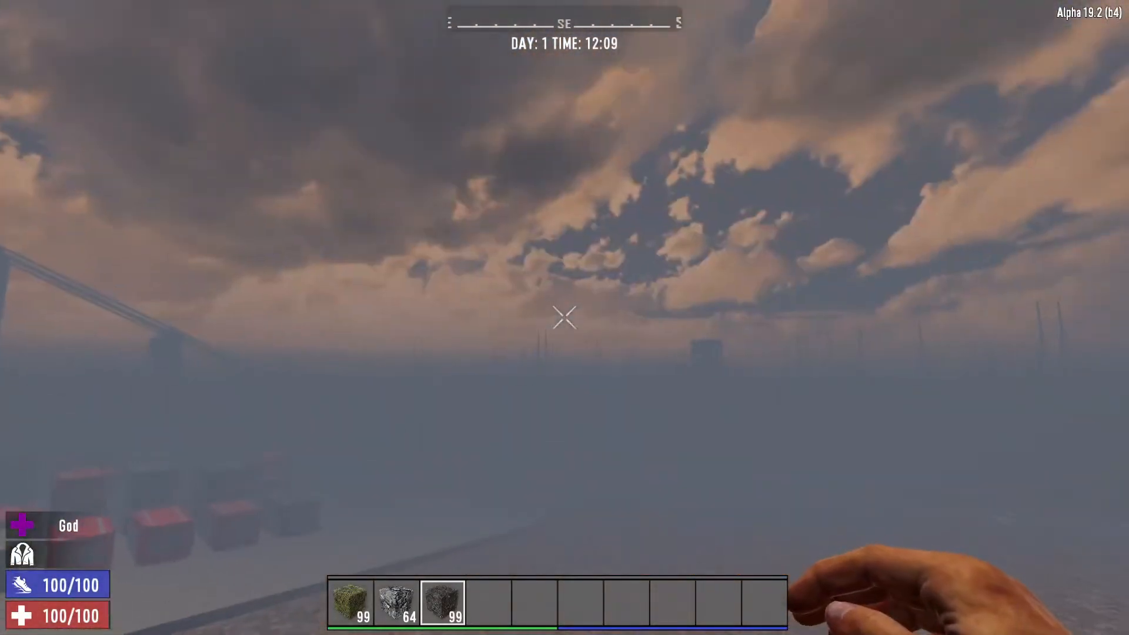
Return to the channel through the world map and inspect the open tile end beneath the bridge against the surrounding terrain
{"action": "key", "text": "m"}
{"action": "scroll", "coordinate": [700, 305], "scroll_direction": "down", "scroll_amount": 2}
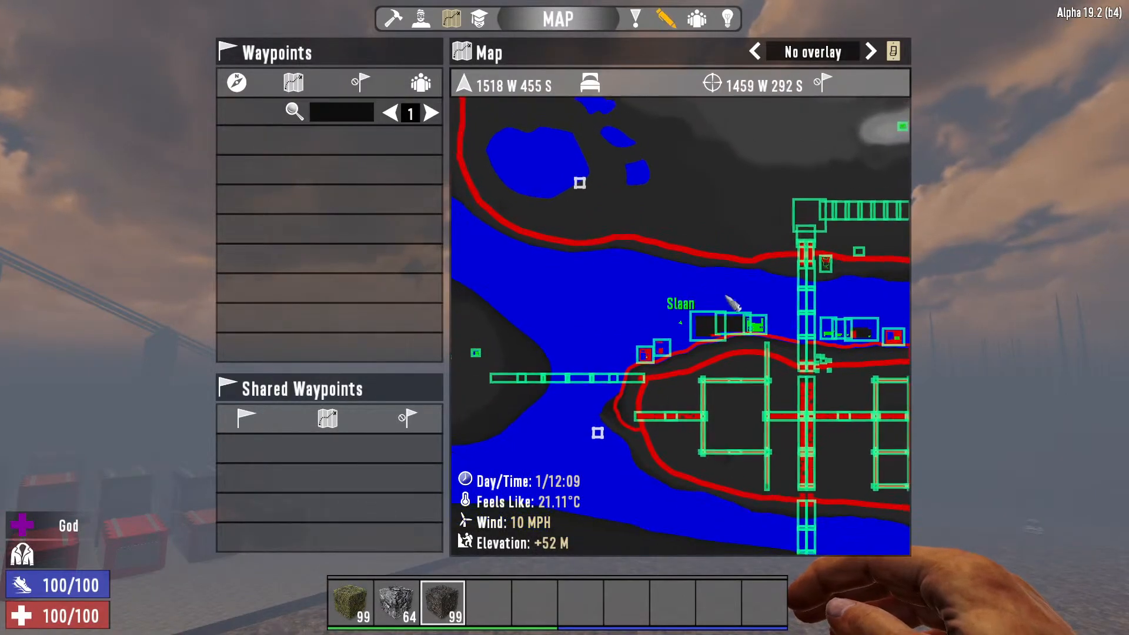
{"action": "key", "text": "s"}
{"action": "key", "text": "d"}
{"action": "right_click", "coordinate": [749, 340]}
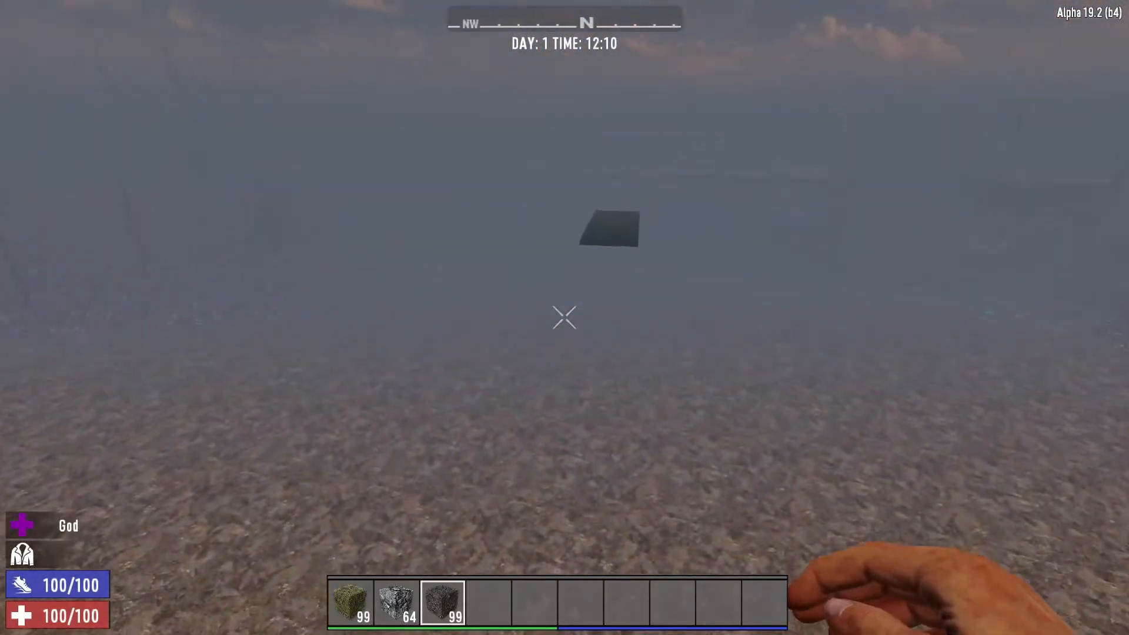
{"action": "key", "text": "w"}
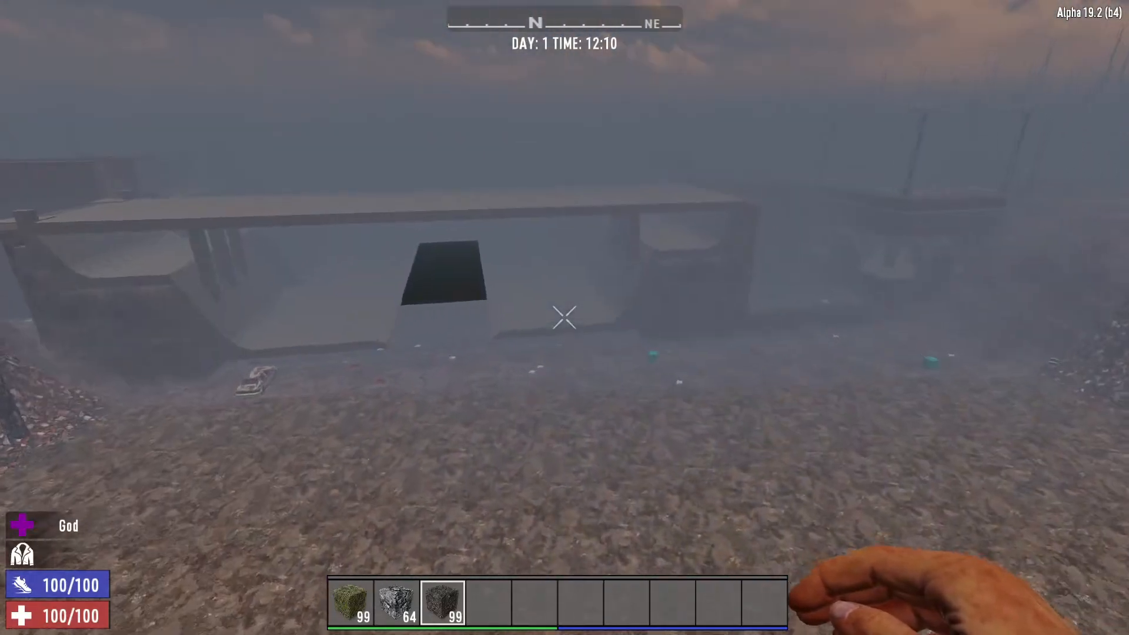
{"action": "key", "text": "w"}
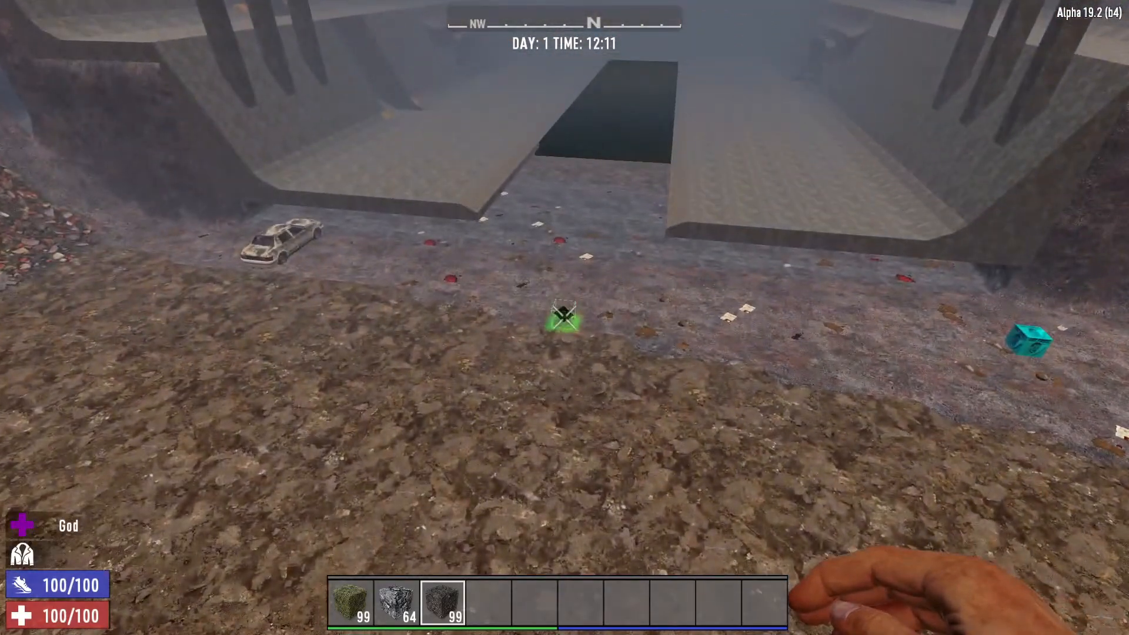
{"action": "key", "text": "a"}
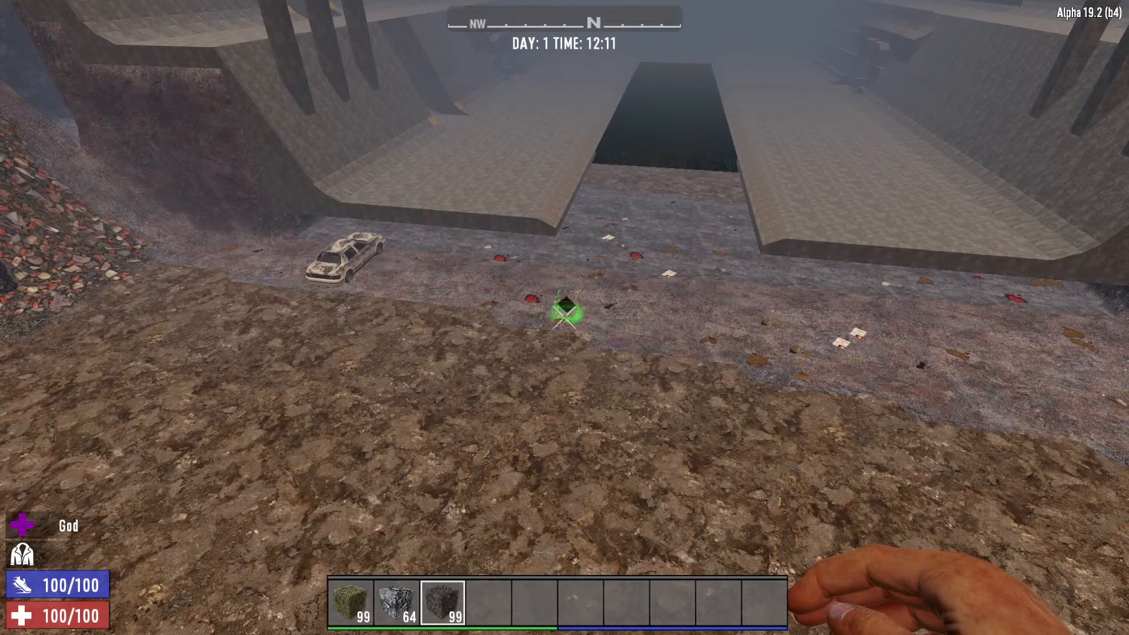
{"action": "mouse_move", "coordinate": [565, 318]}
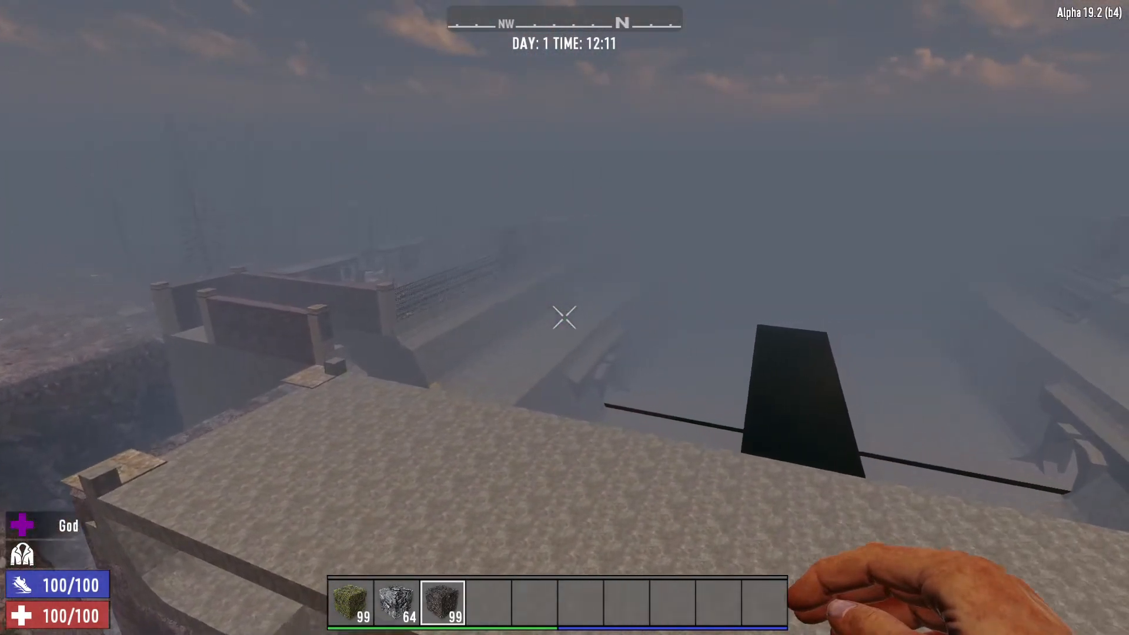
Inspect the watered channel section beyond the bridge, checking its ramps, banks and the joint across the floor
{"action": "key", "text": "w"}
{"action": "key", "text": "w"}
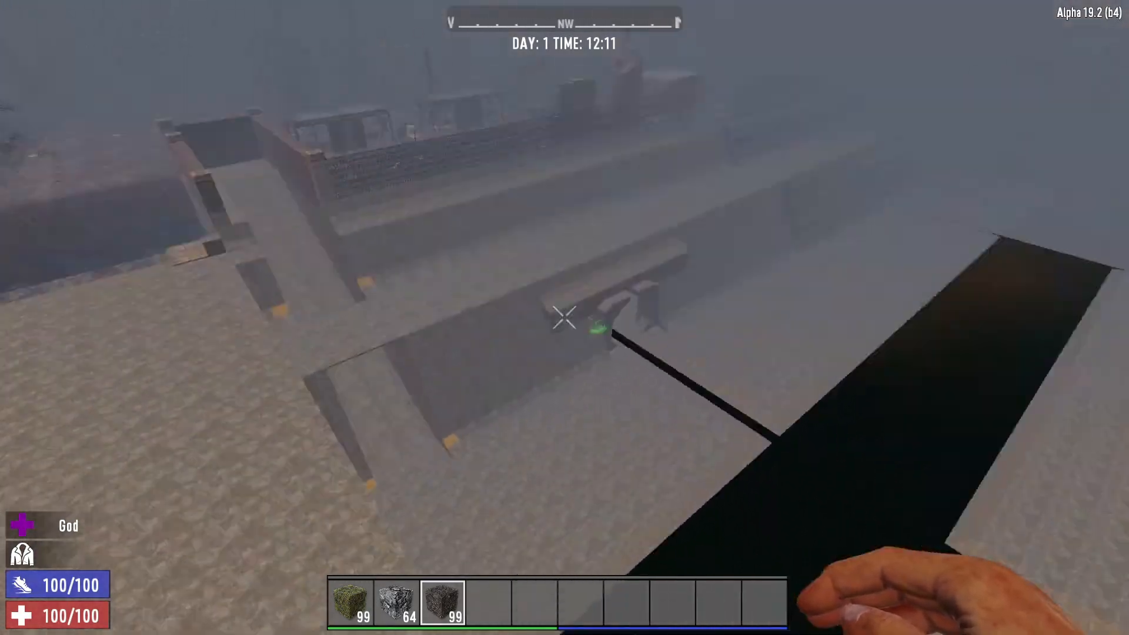
{"action": "key", "text": "w"}
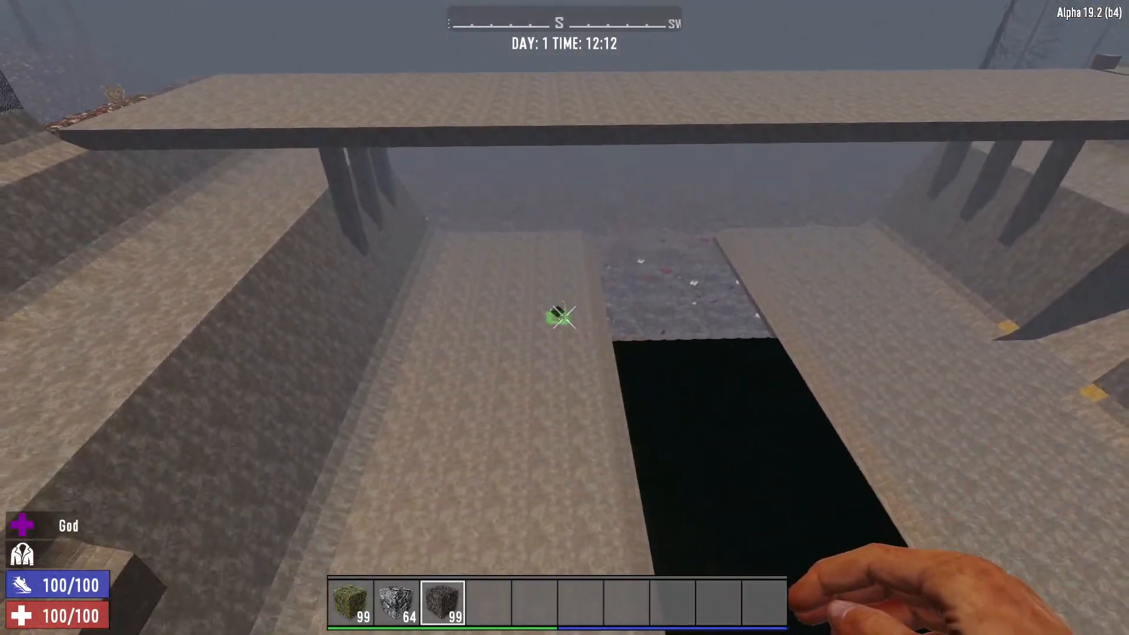
{"action": "key", "text": "w"}
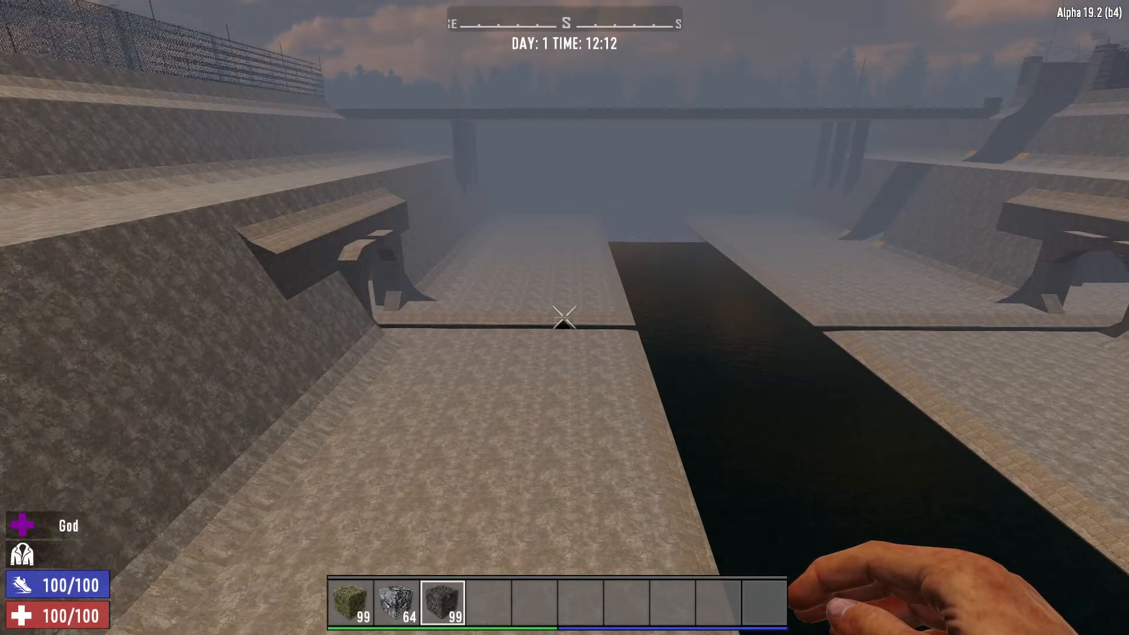
{"action": "key", "text": "w"}
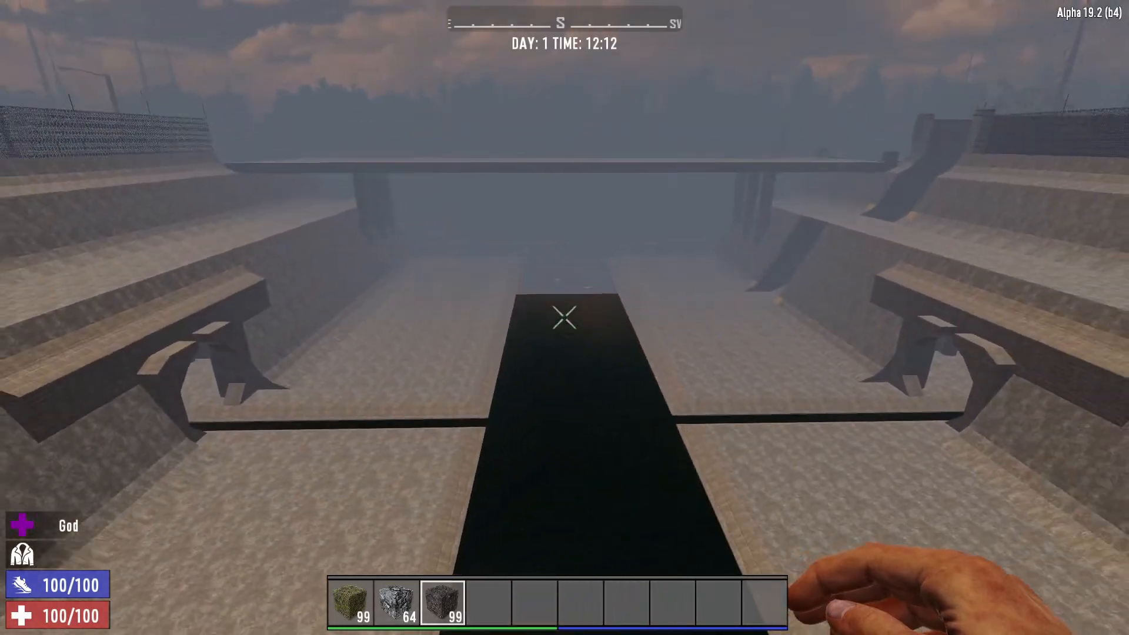
{"action": "key", "text": "s"}
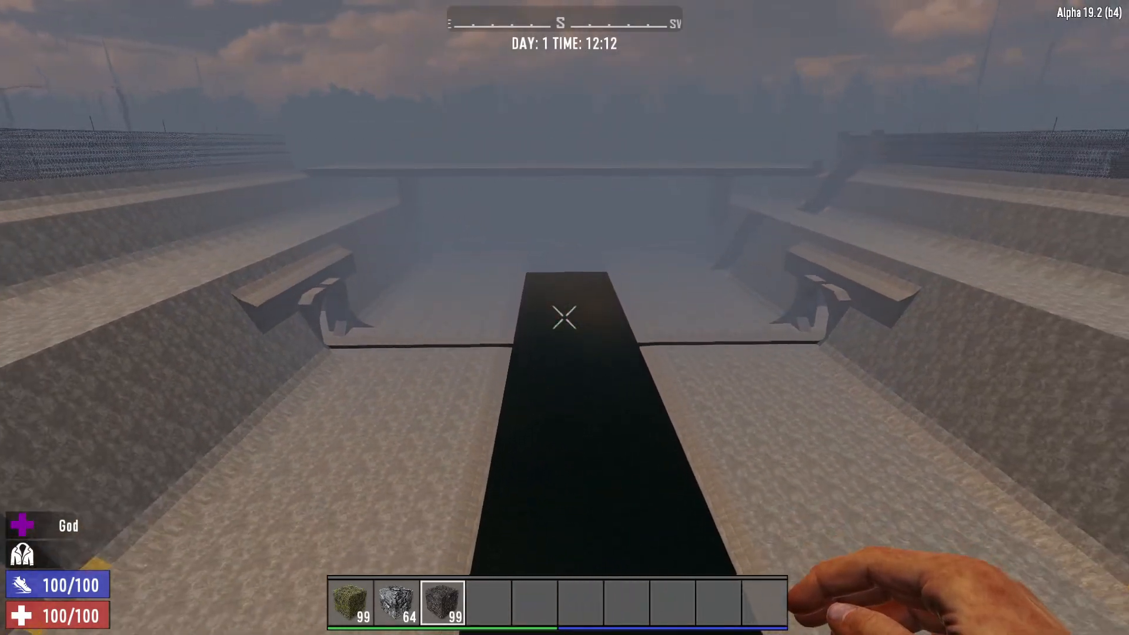
{"action": "key", "text": "s"}
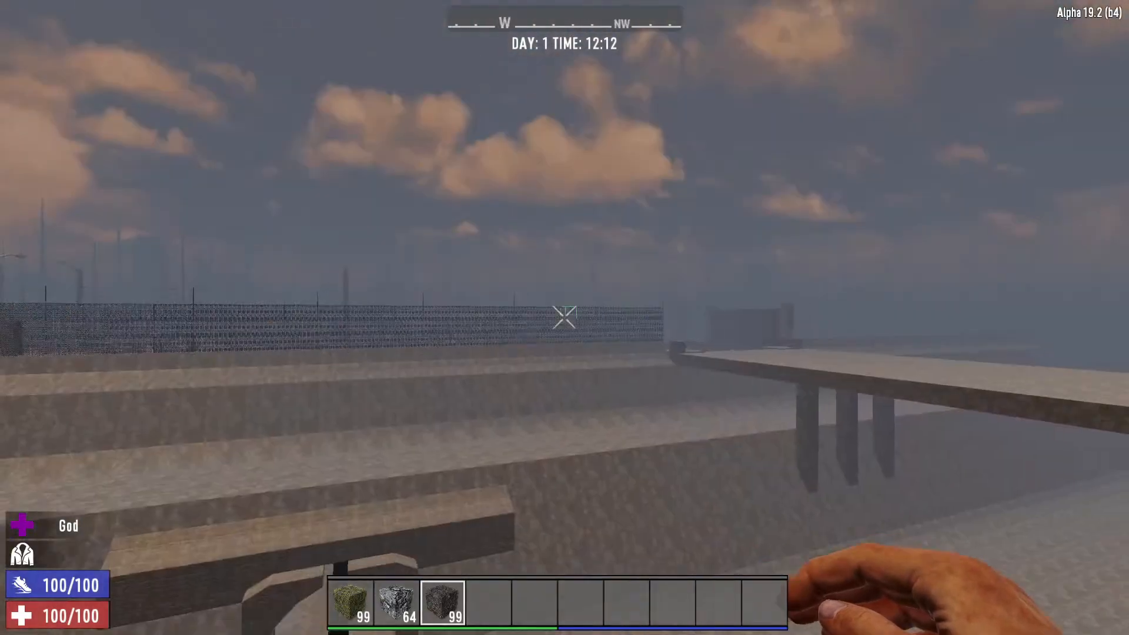
{"action": "key", "text": "s"}
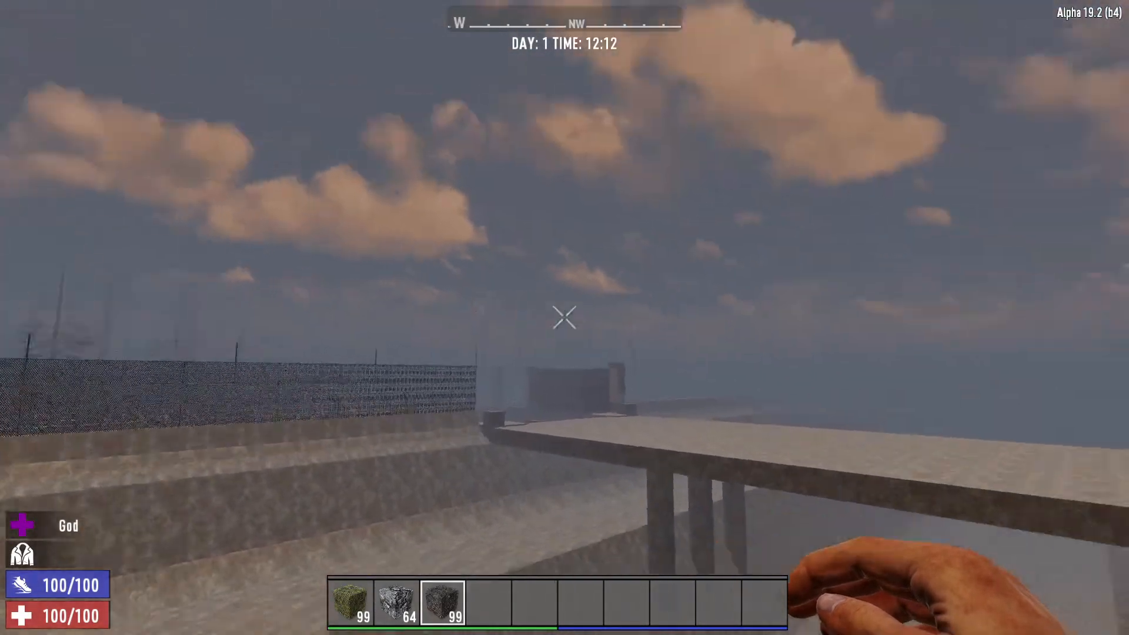
Inspect the dry channel section and its corner, and show the debug details of the terrain block in the floor opening
{"action": "key", "text": "w"}
{"action": "key", "text": "w"}
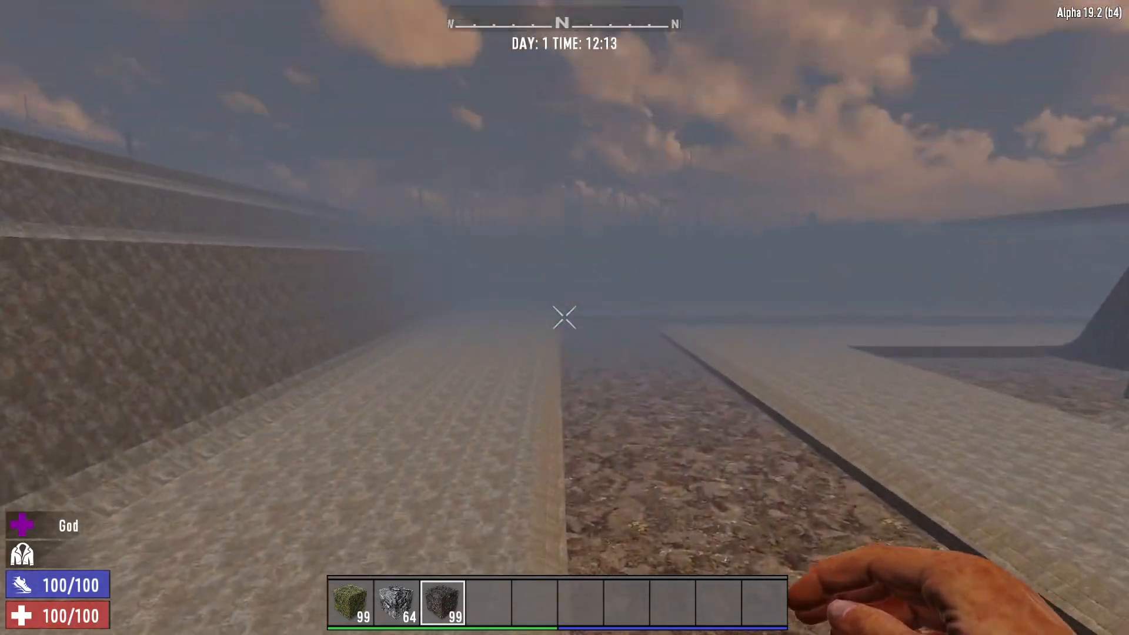
{"action": "key", "text": "w"}
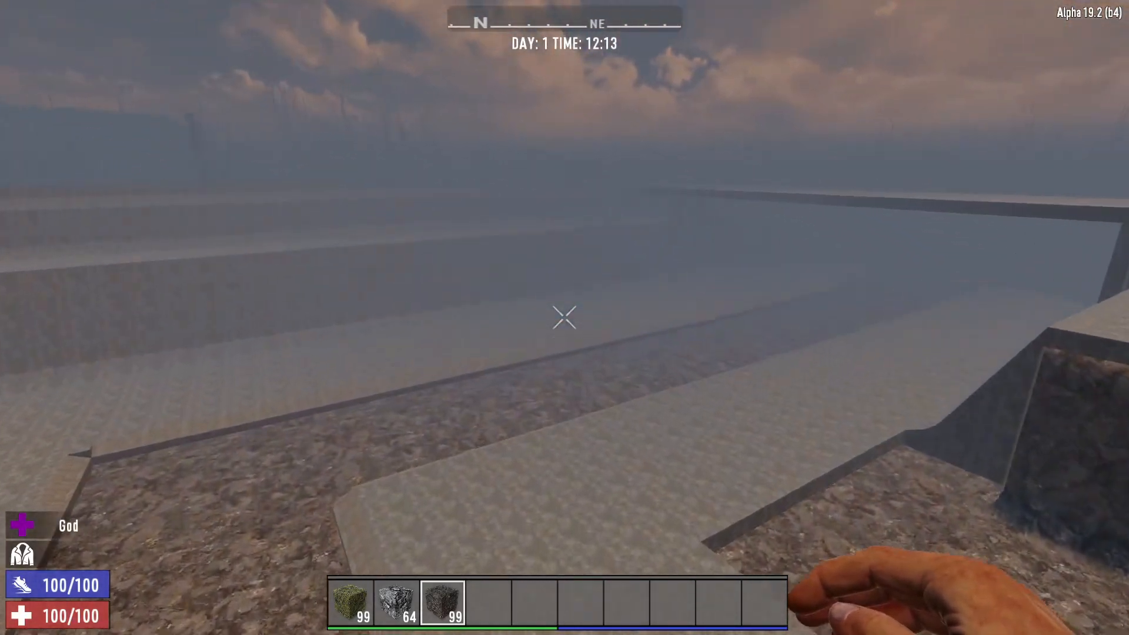
{"action": "key", "text": "w"}
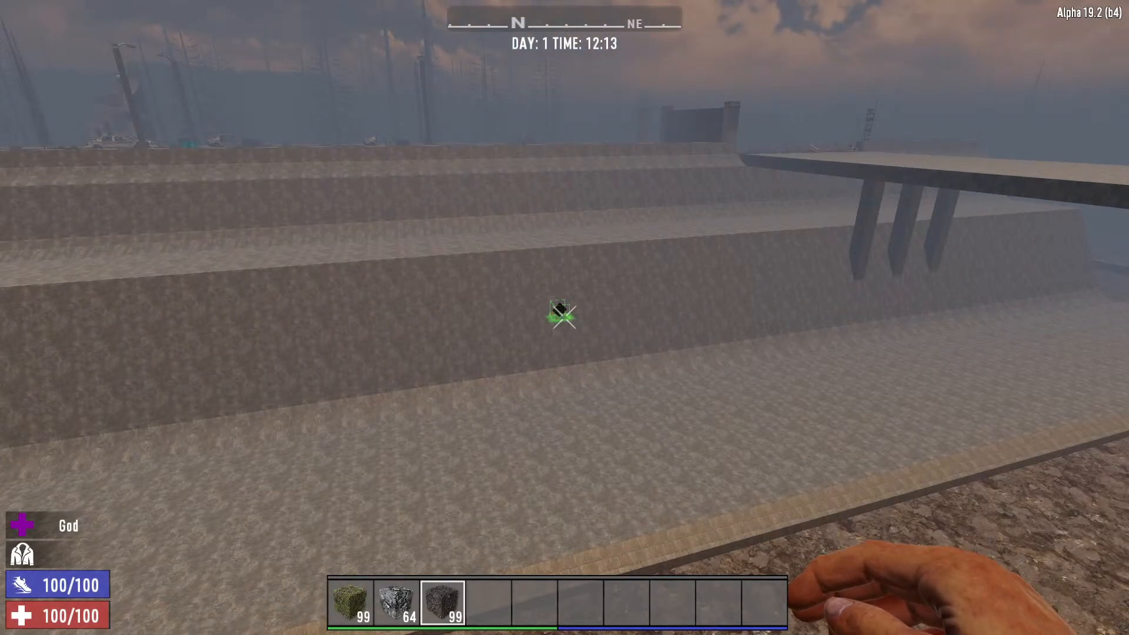
{"action": "key", "text": "w"}
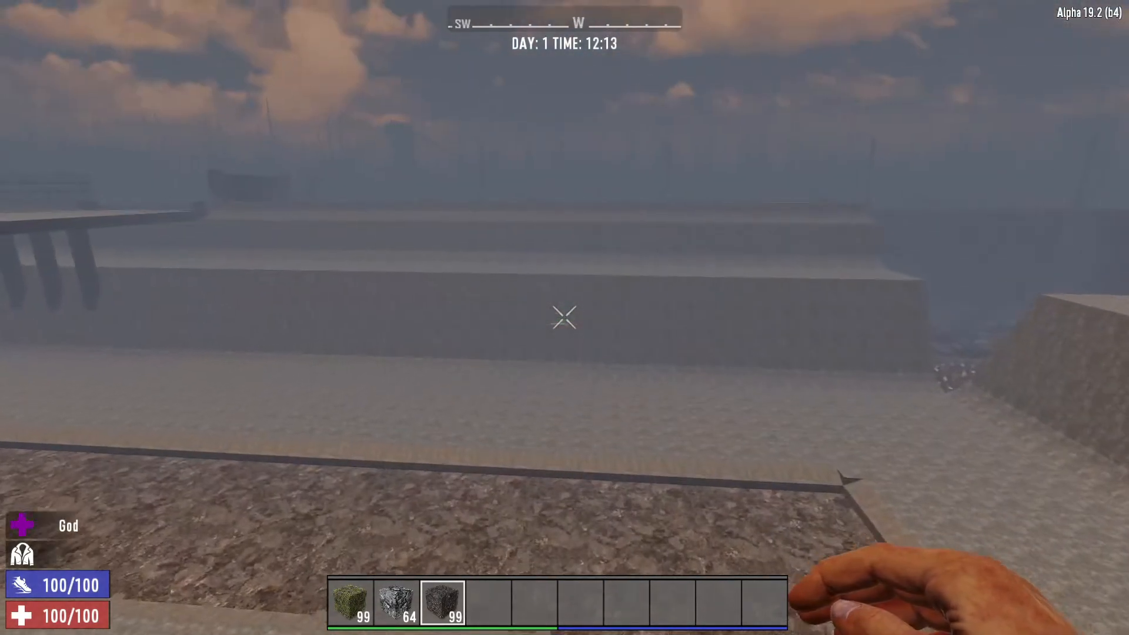
{"action": "key", "text": "F3"}
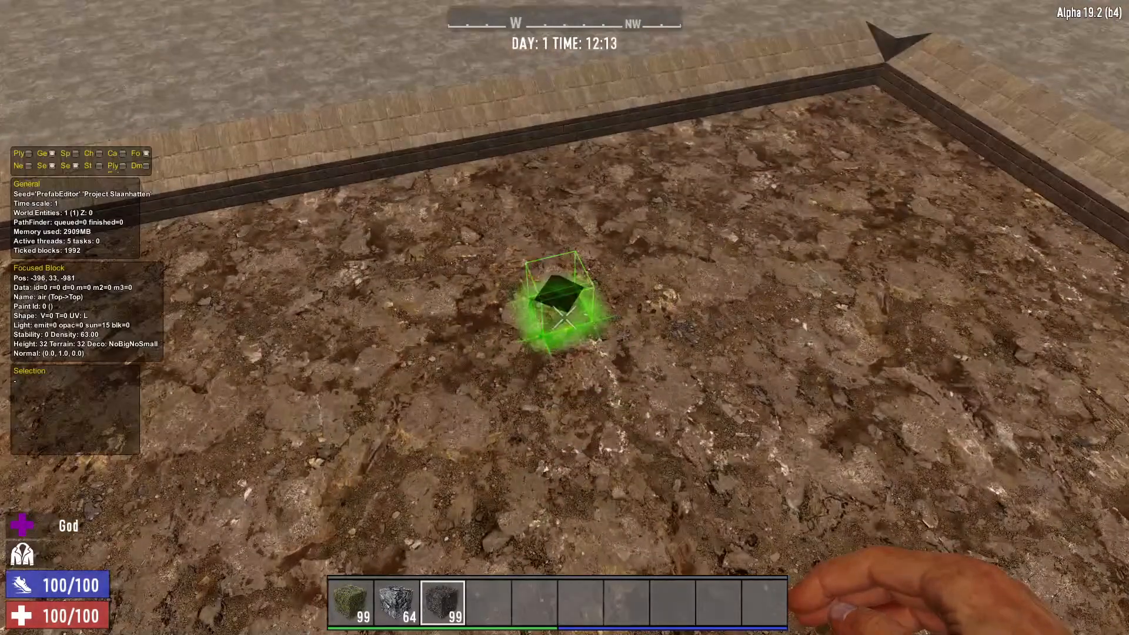
Examine the dirt terrain blocks filling the channel floor opening around the corner and beneath the bridge
{"action": "key", "text": "w"}
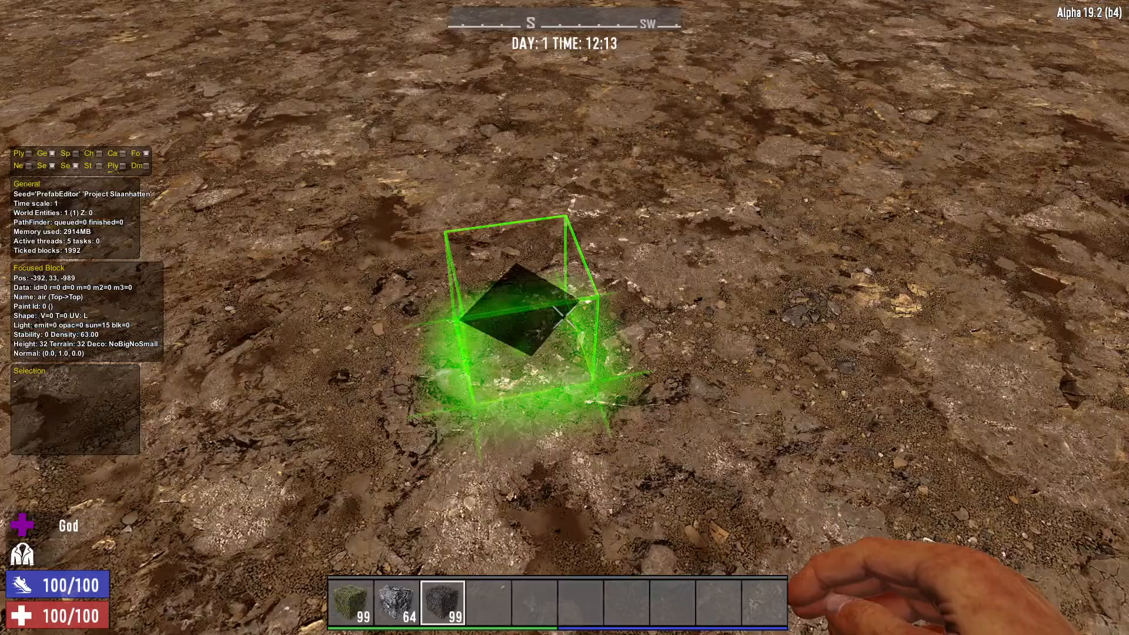
{"action": "key", "text": "s"}
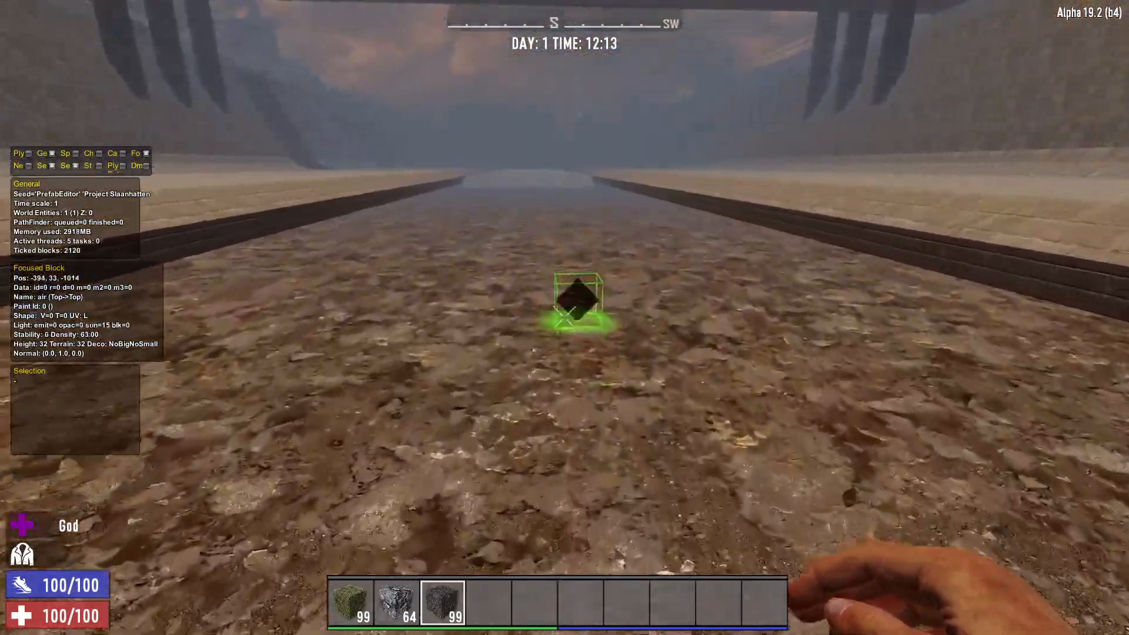
{"action": "key", "text": "w"}
{"action": "key", "text": "w"}
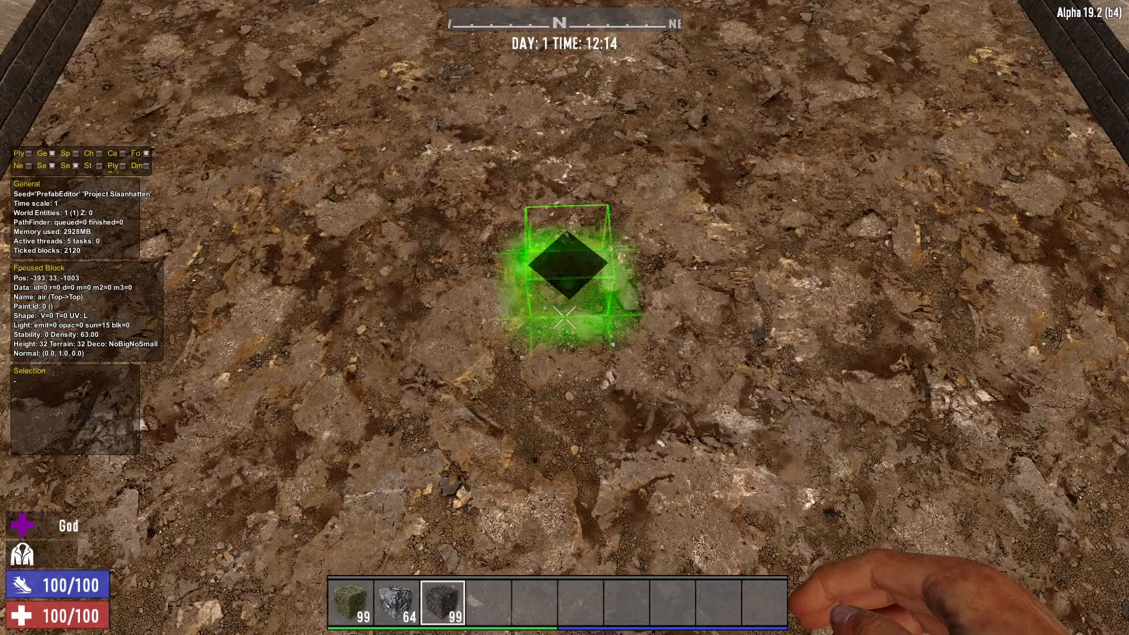
{"action": "key", "text": "s"}
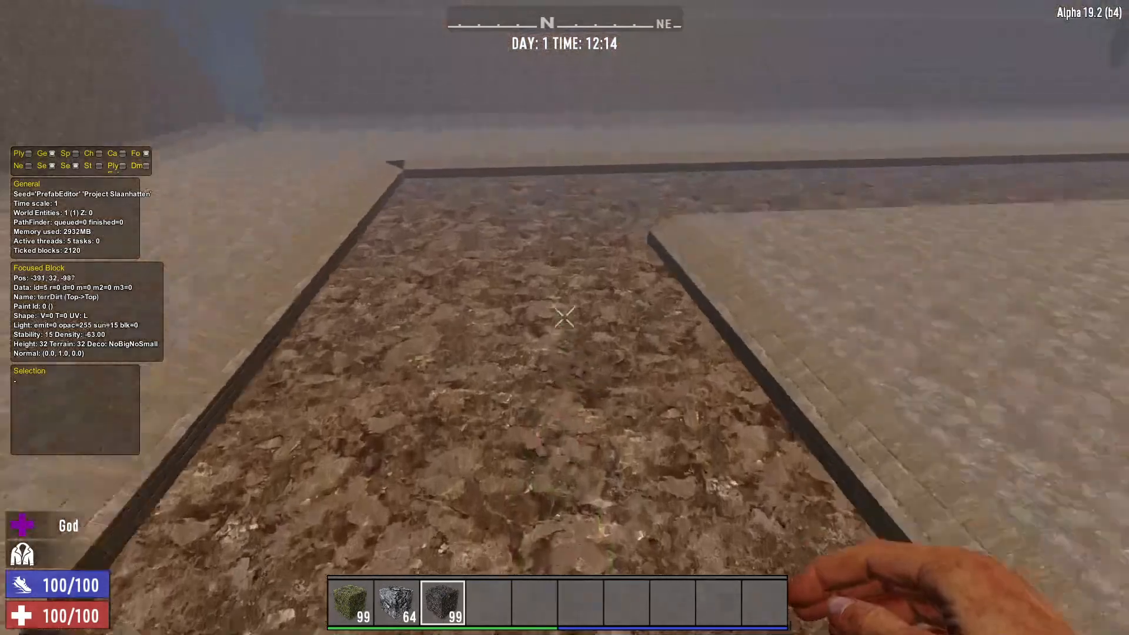
{"action": "key", "text": "w"}
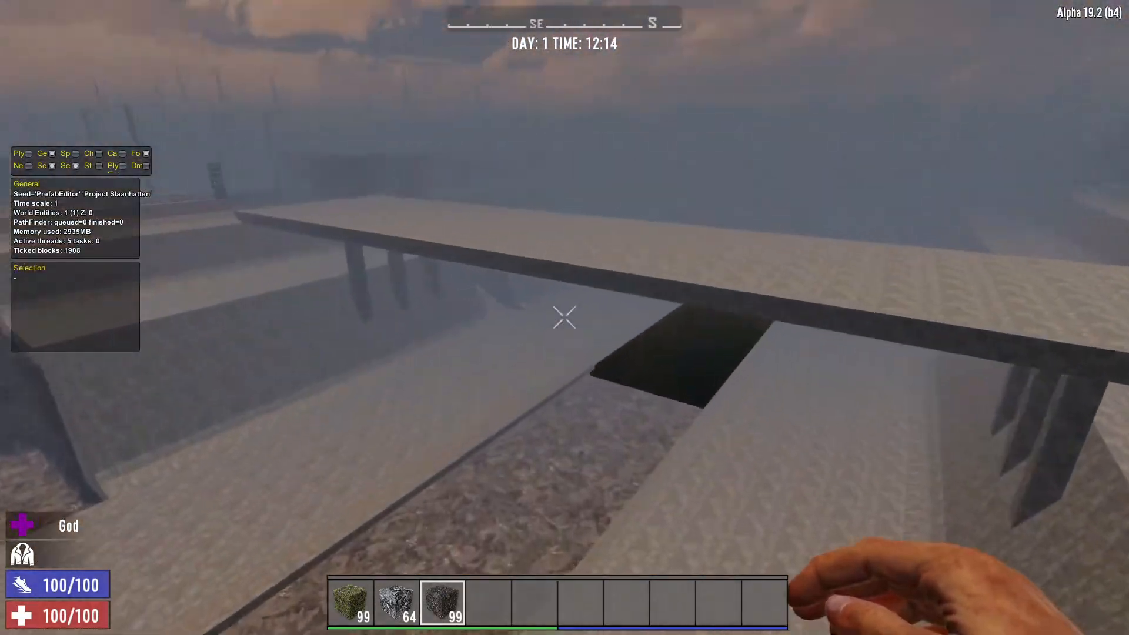
Follow the channel's dark floor opening south from the corner bridge to the bridge at the southern end
{"action": "key", "text": "w"}
{"action": "key", "text": "space"}
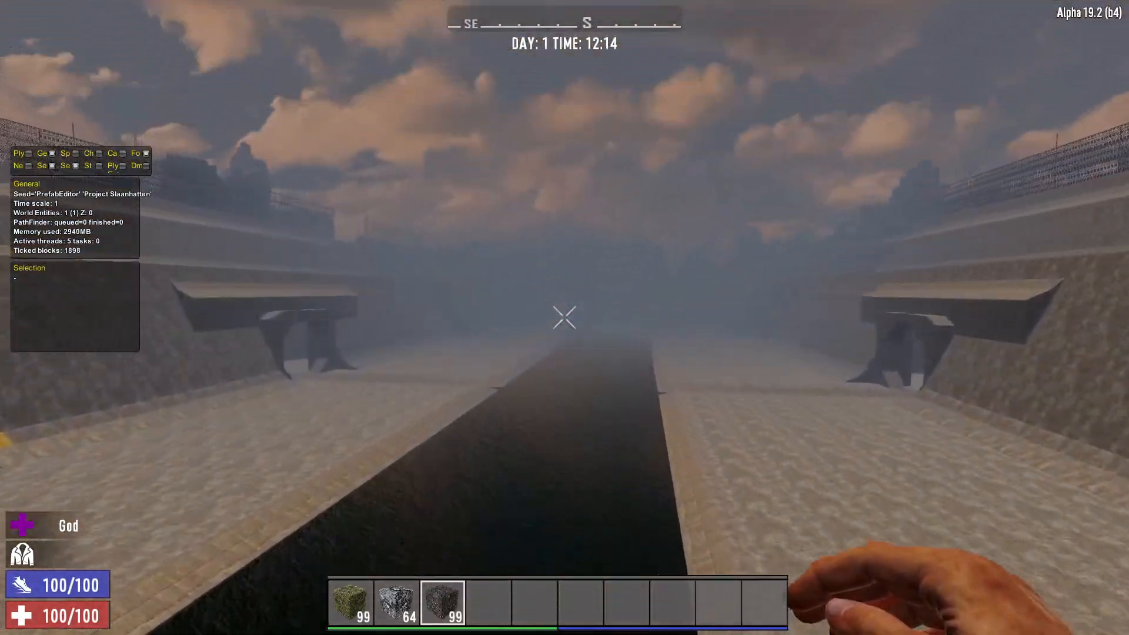
{"action": "key", "text": "w"}
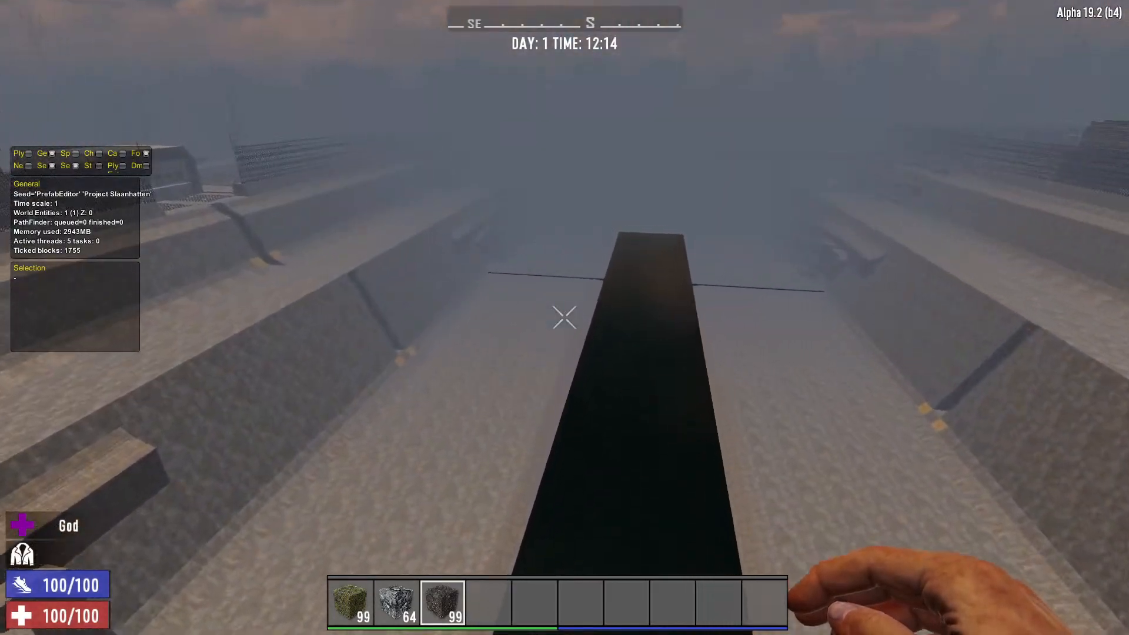
{"action": "key", "text": "w"}
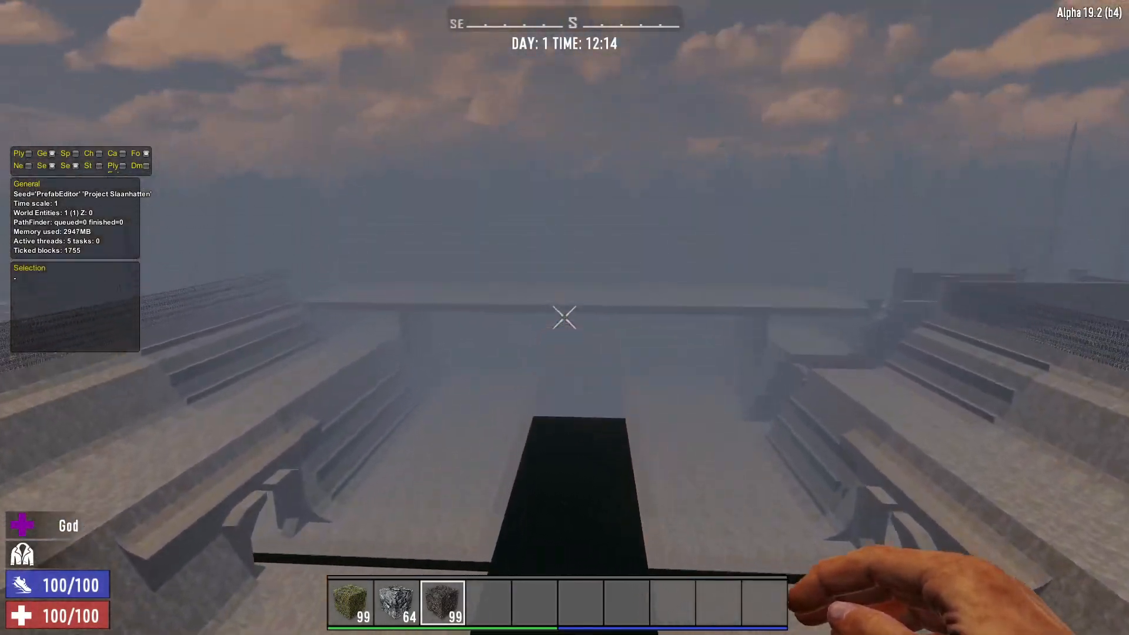
{"action": "key", "text": "w"}
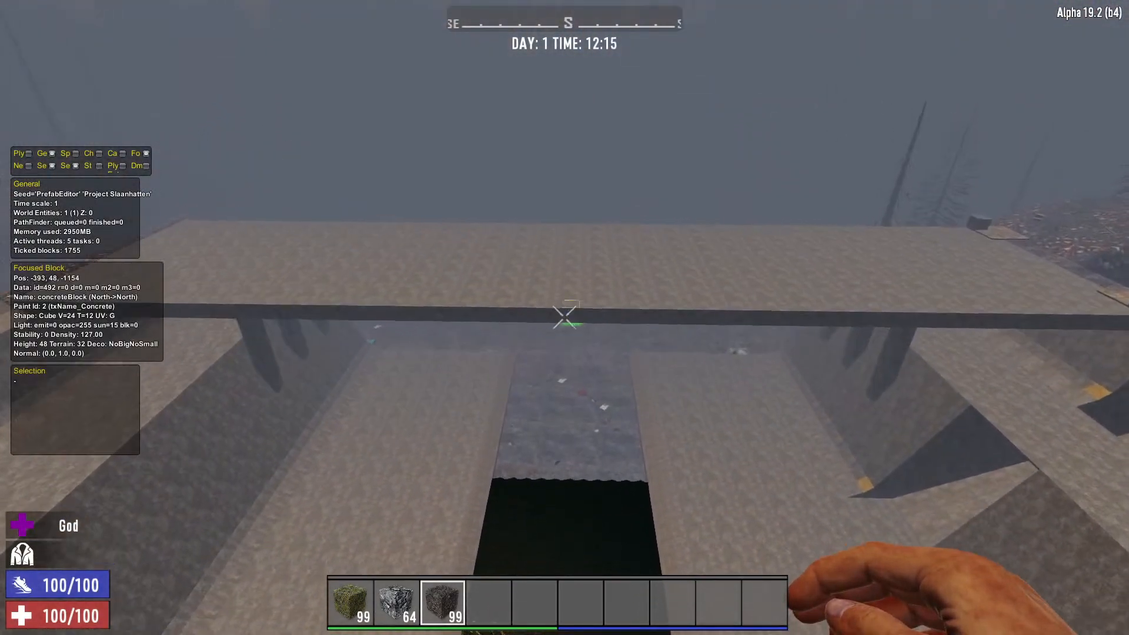
{"action": "key", "text": "w"}
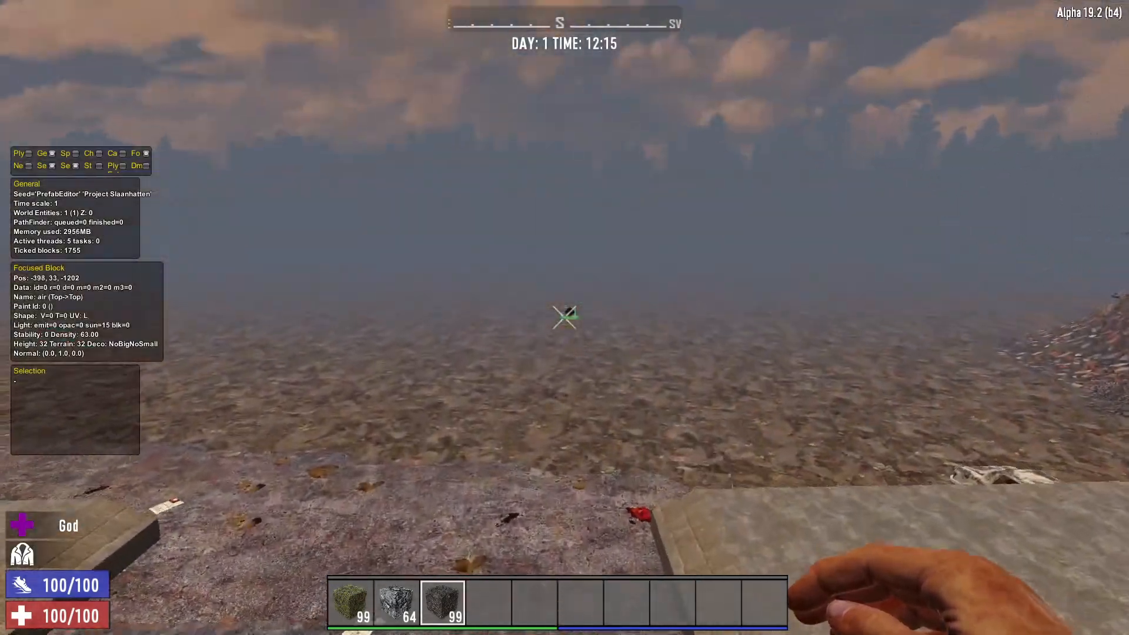
Inspect the open terrain beyond the channel's southern end and its distant drop-off, then return to the end bridge
{"action": "key", "text": "w"}
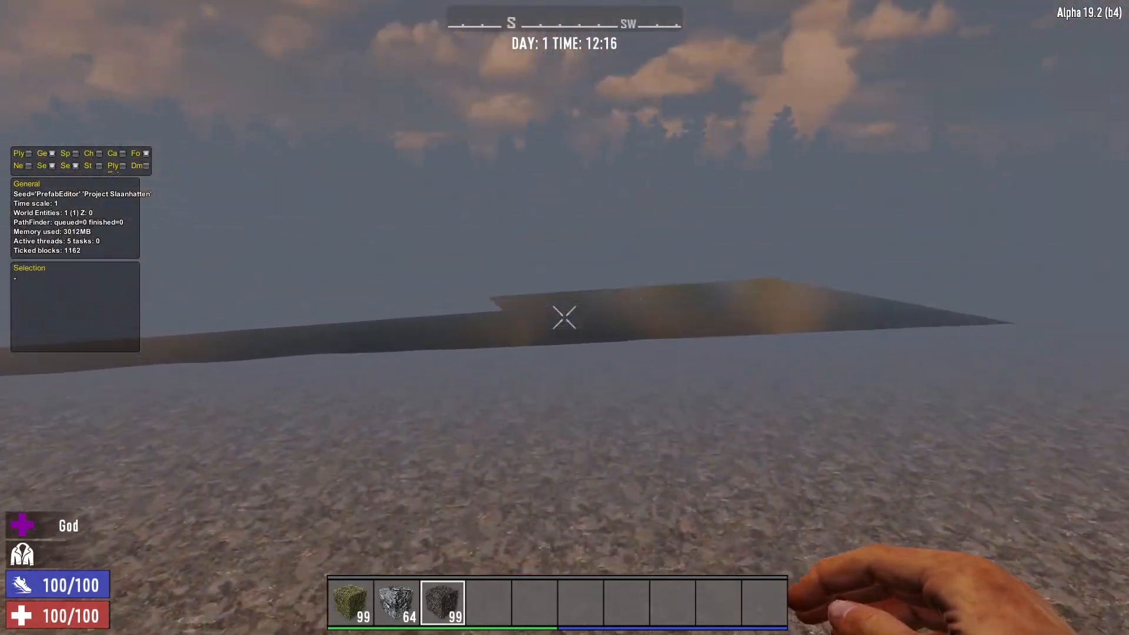
{"action": "key", "text": "w"}
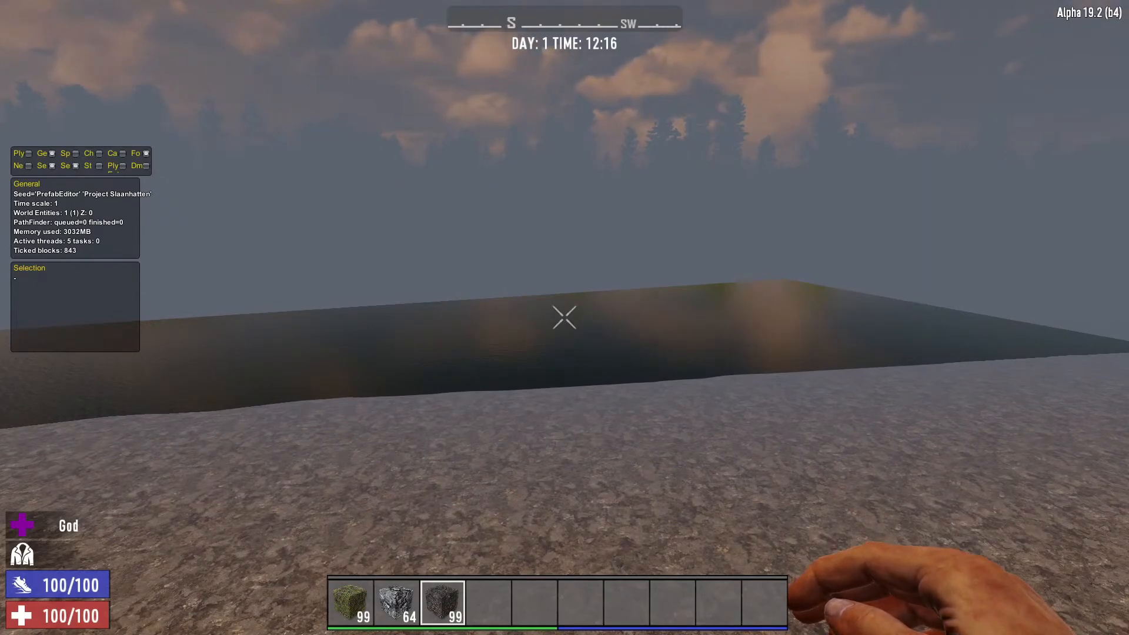
{"action": "key", "text": "c"}
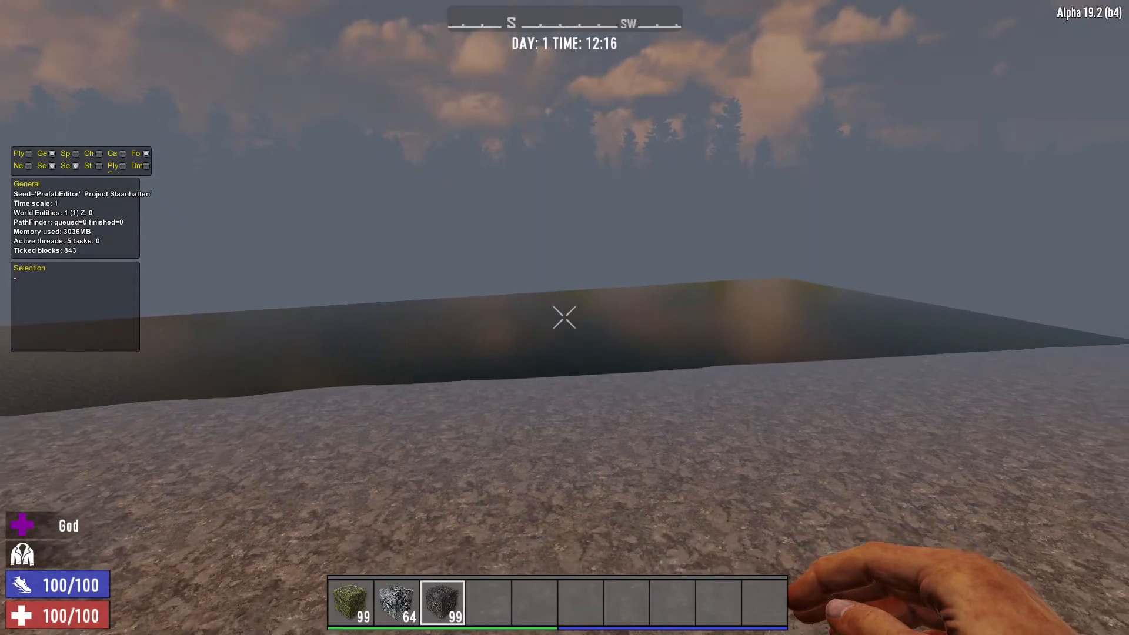
{"action": "key", "text": "c"}
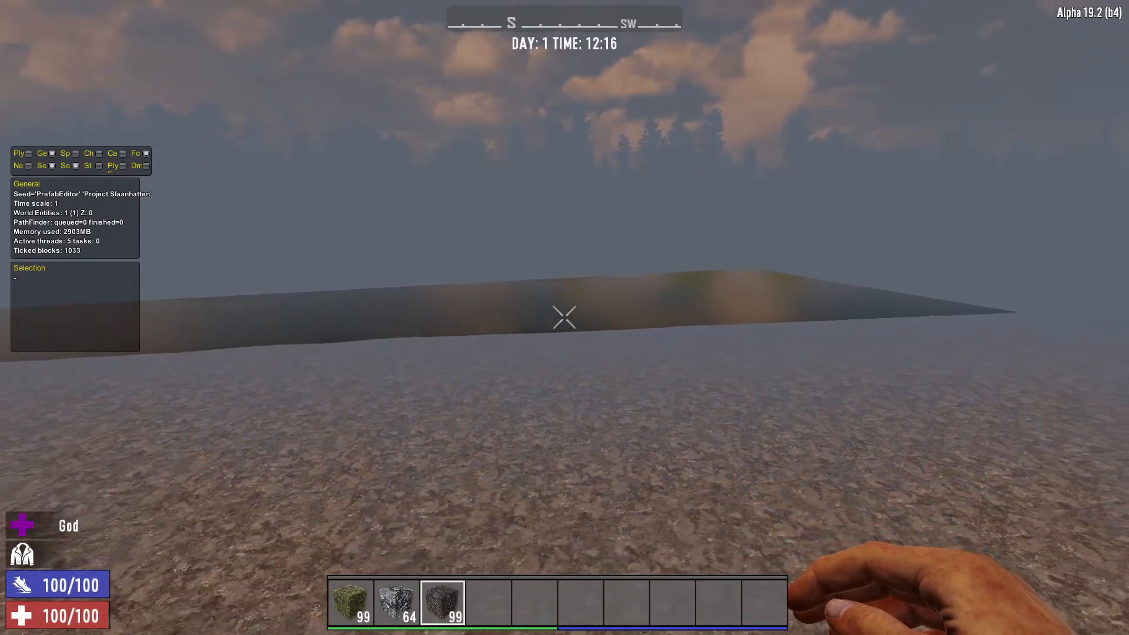
{"action": "key", "text": "w"}
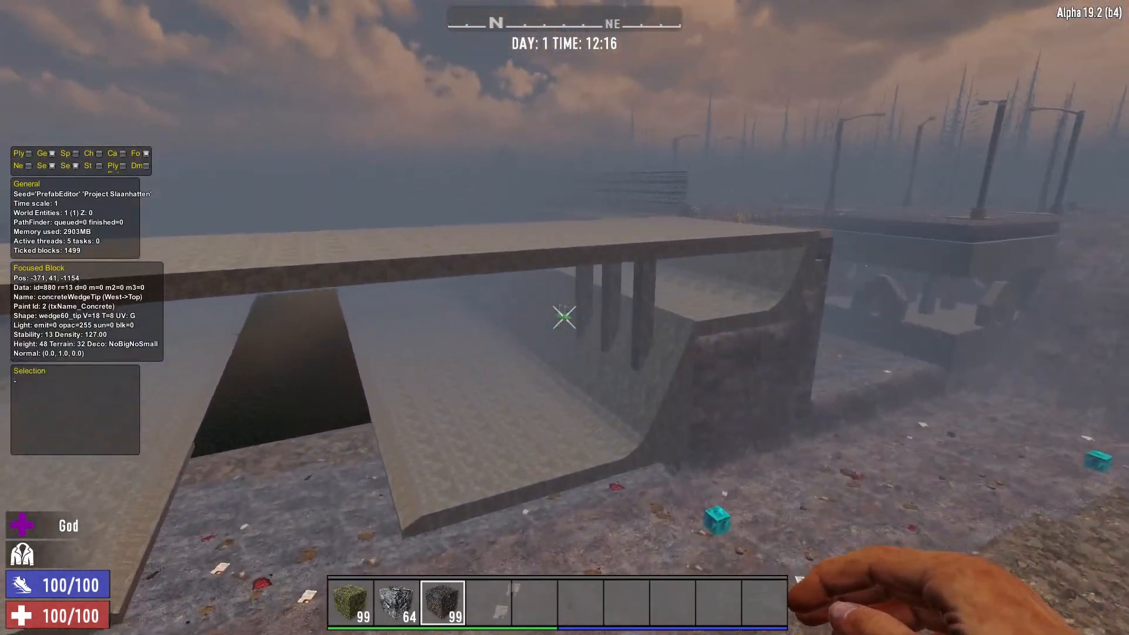
Inspect the channel between the two bridges, checking its fenced banks, drain outlets, ramps and floor joints
{"action": "key", "text": "w"}
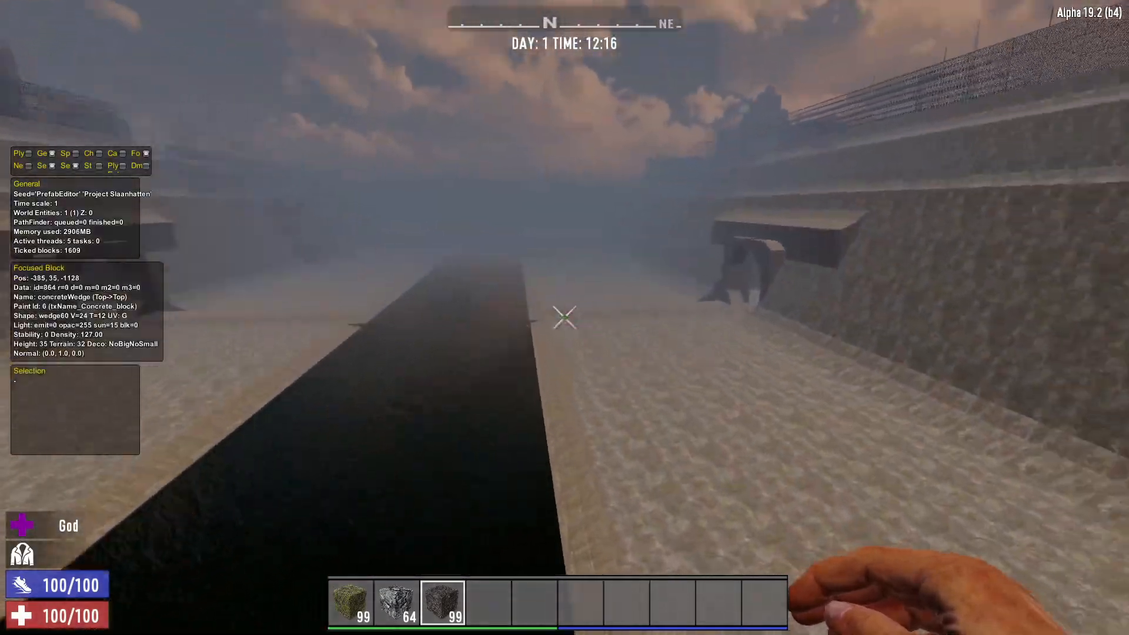
{"action": "key", "text": "space"}
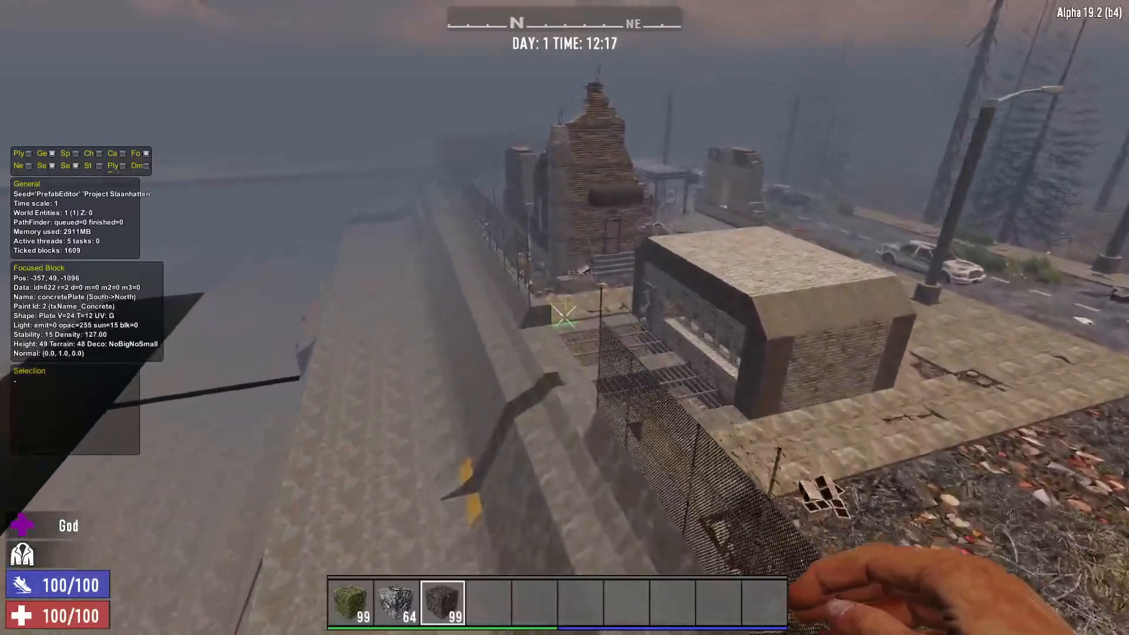
{"action": "key", "text": "w"}
{"action": "key", "text": "w"}
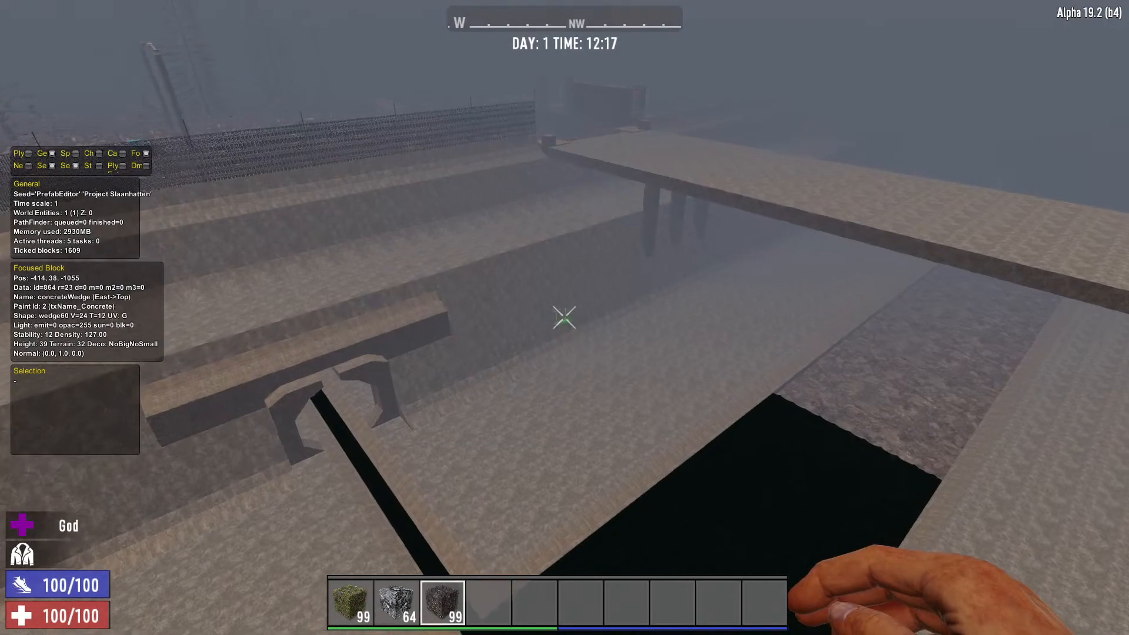
{"action": "key", "text": "w"}
{"action": "key", "text": "w"}
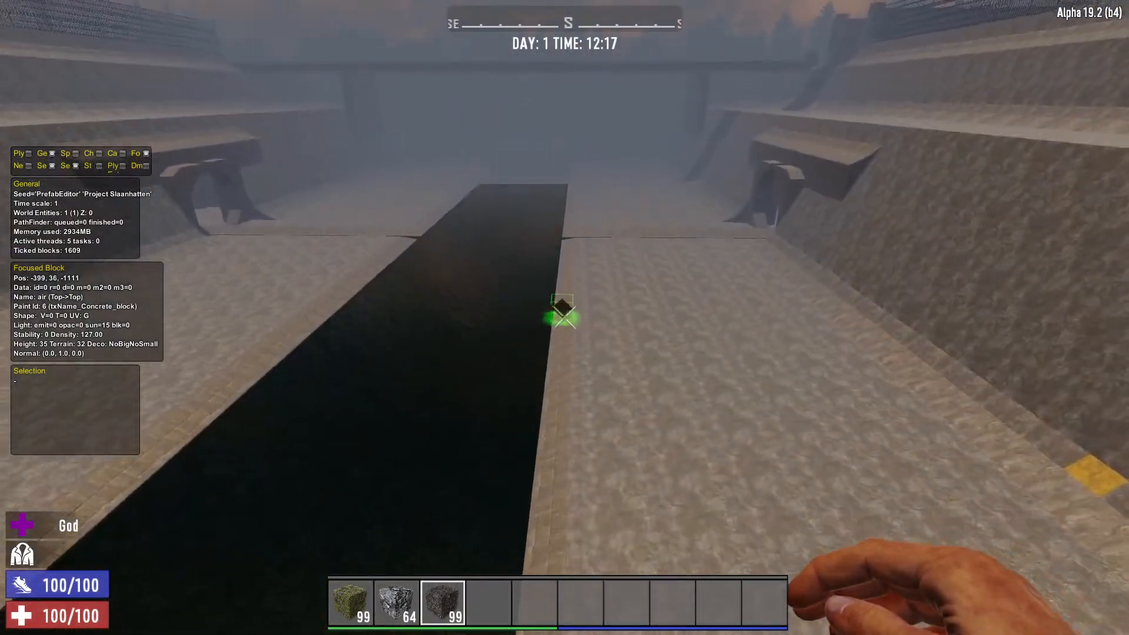
{"action": "key", "text": "space"}
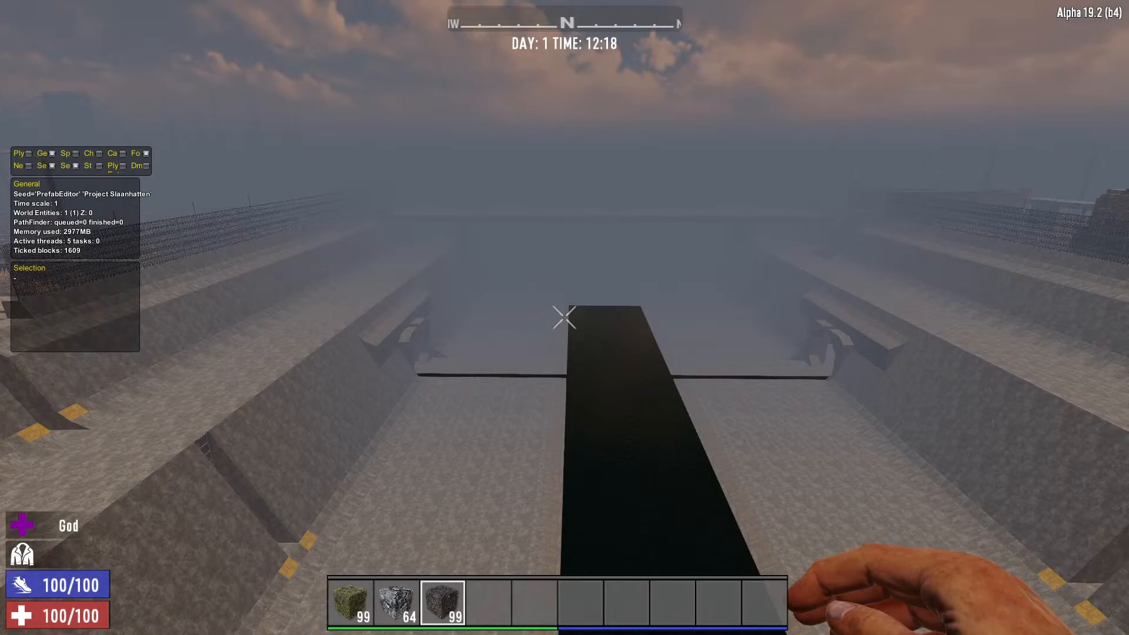
{"action": "key", "text": "w"}
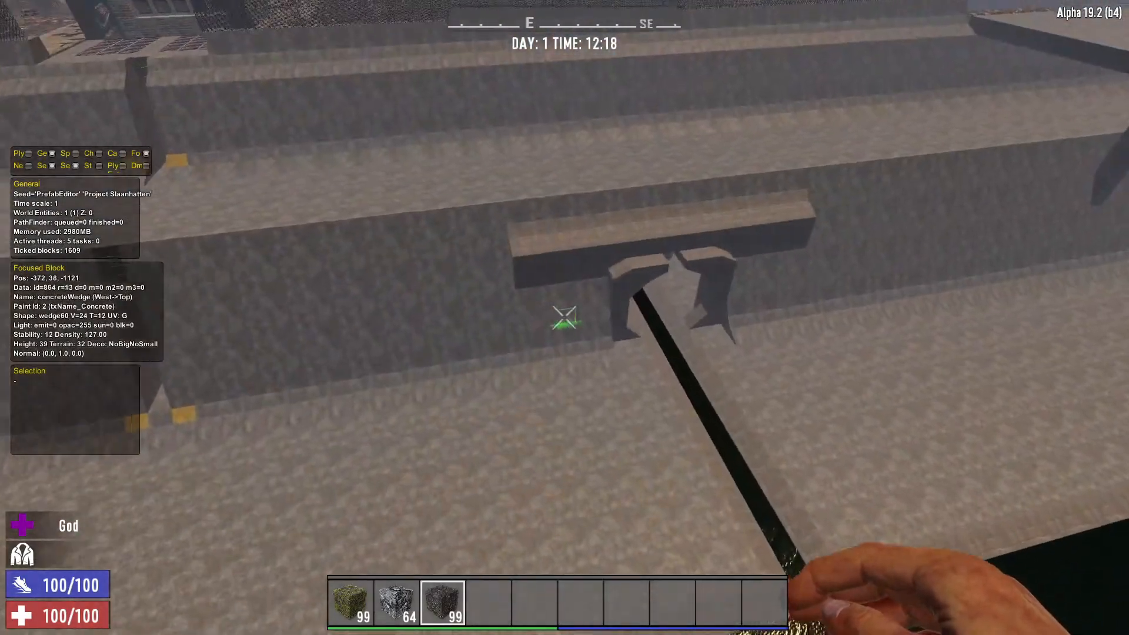
{"action": "key", "text": "w"}
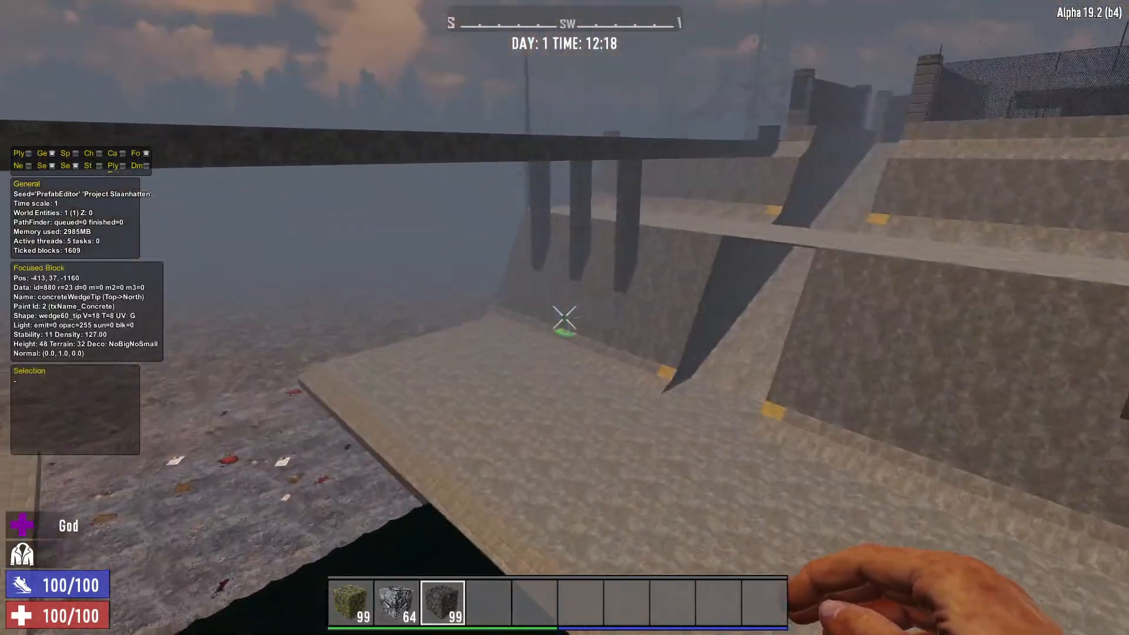
Check how the southern bridge meets the rubble terrain and neighbouring prefabs on both banks
{"action": "key", "text": "w"}
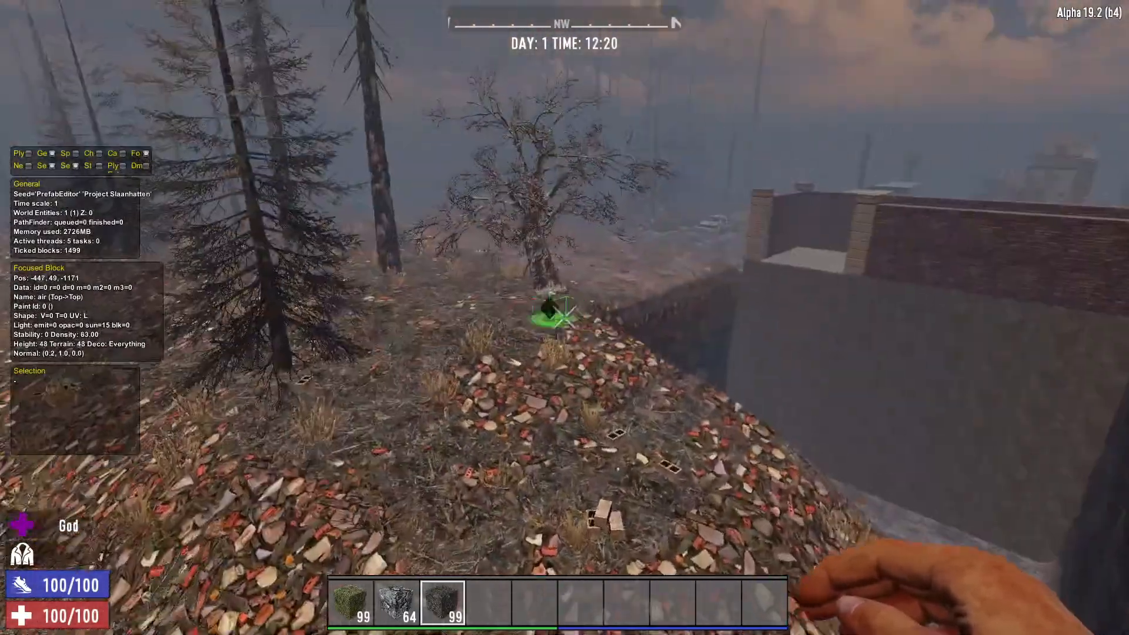
{"action": "key", "text": "w"}
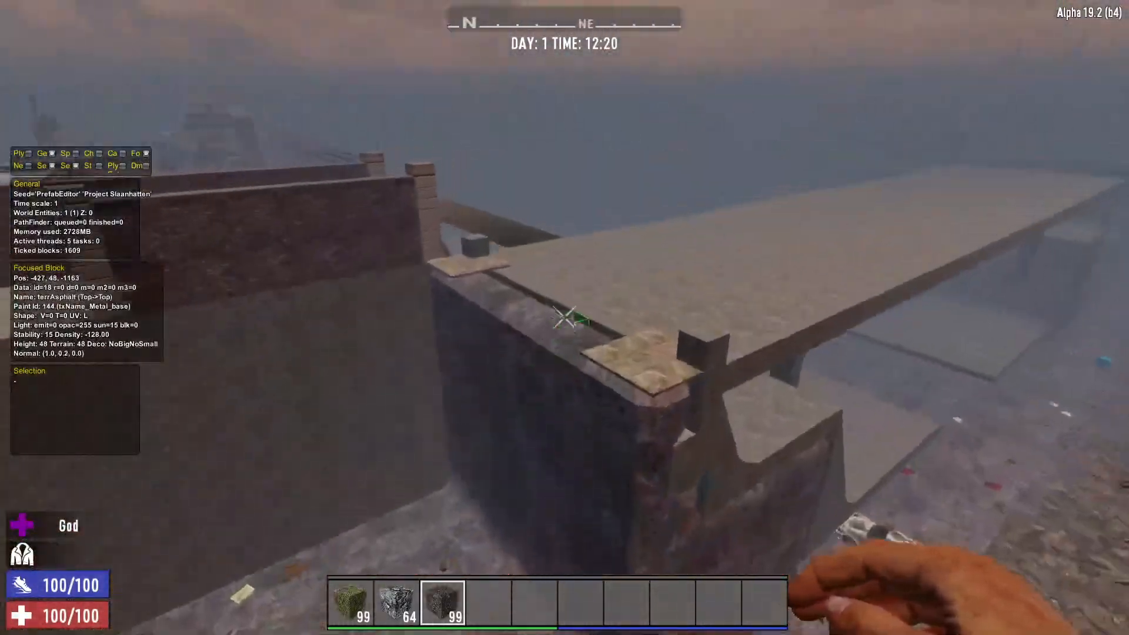
{"action": "key", "text": "w"}
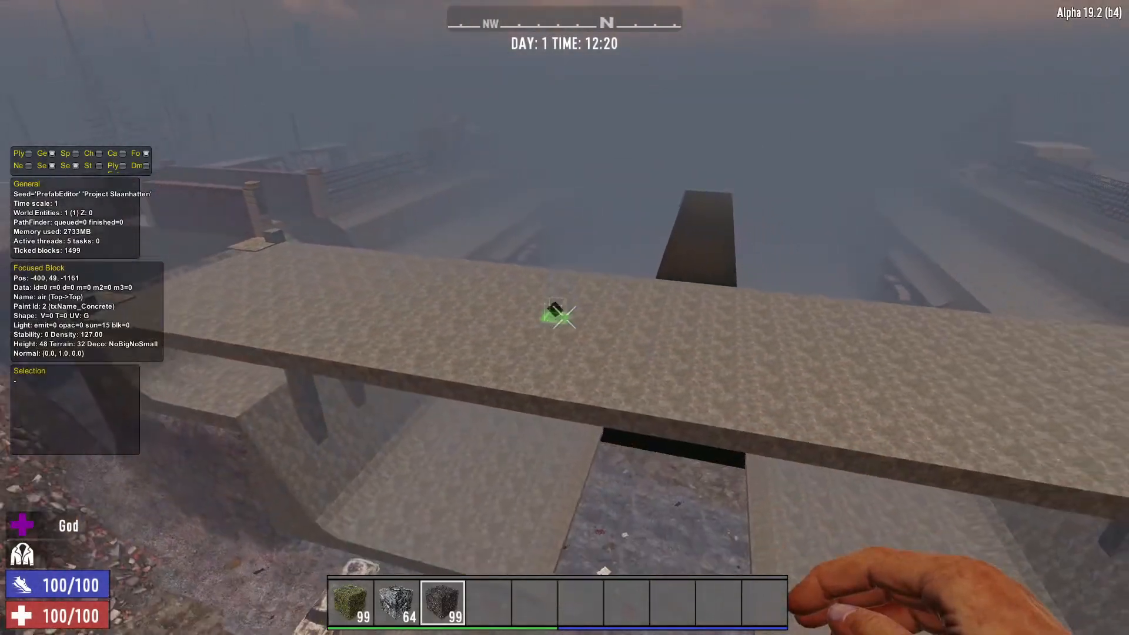
{"action": "key", "text": "w"}
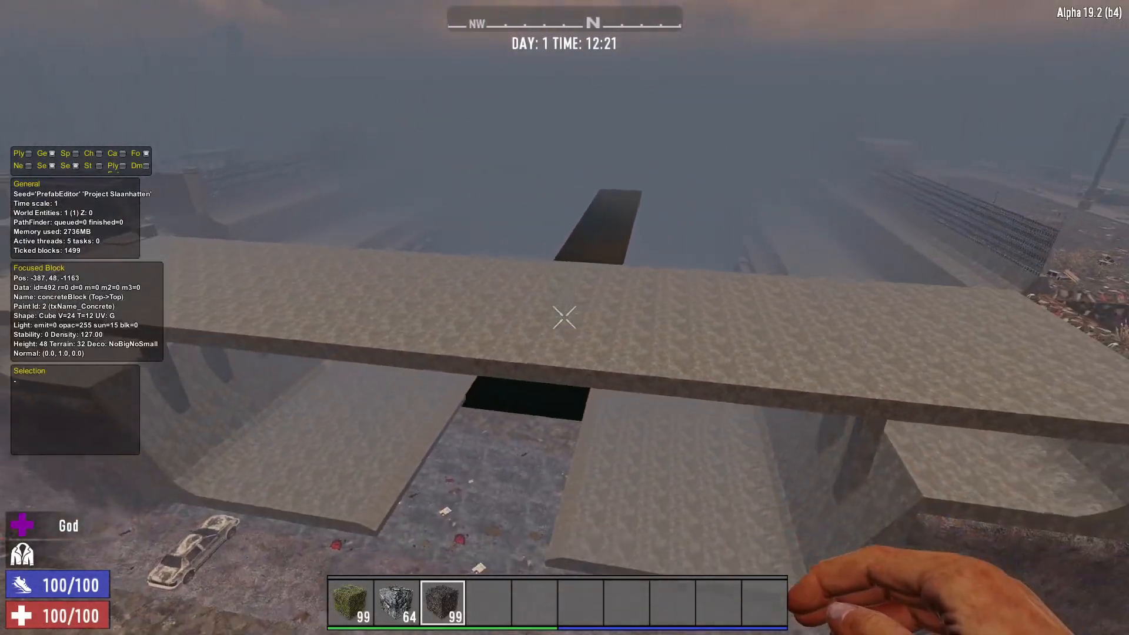
{"action": "key", "text": "w"}
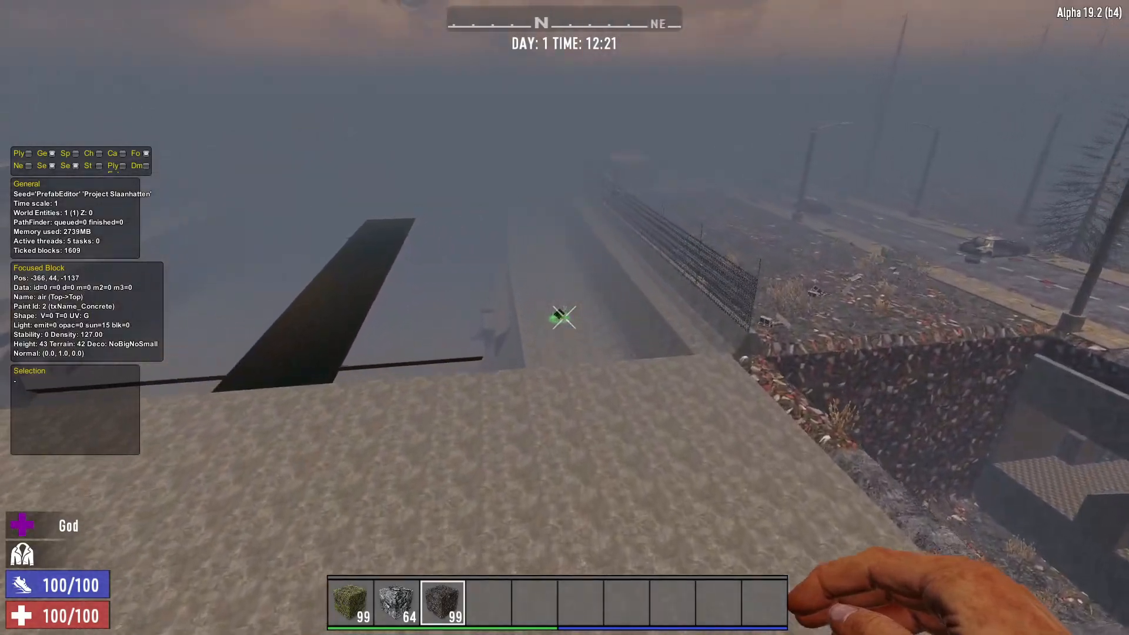
Follow the fenced east bank north over the channel, checking the floor gaps up to the northern bridge
{"action": "key", "text": "w"}
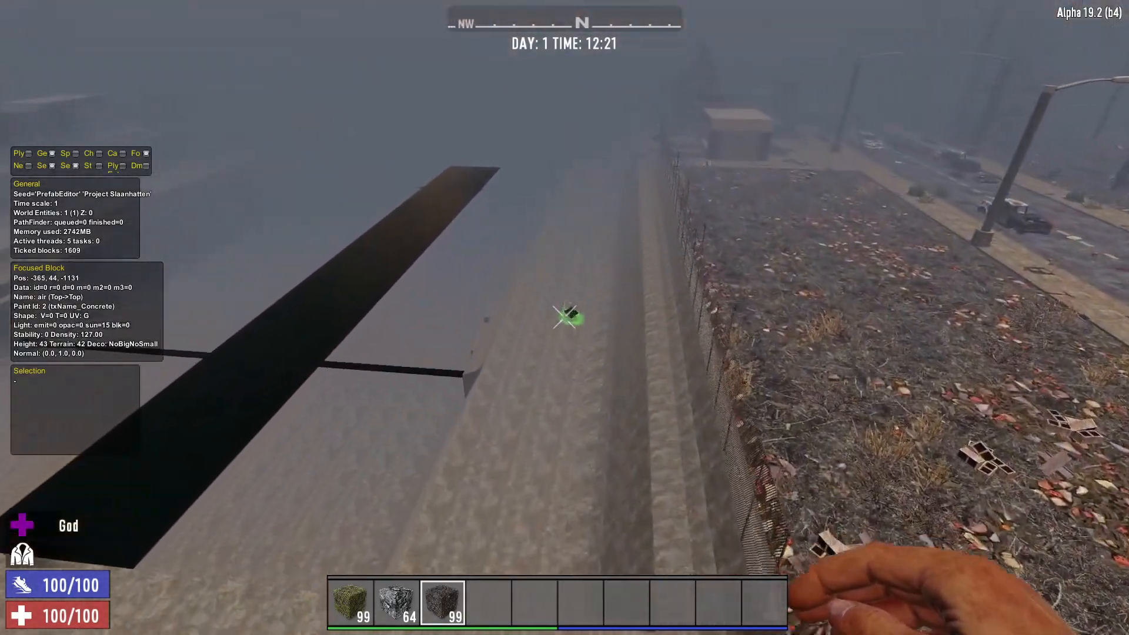
{"action": "key", "text": "w"}
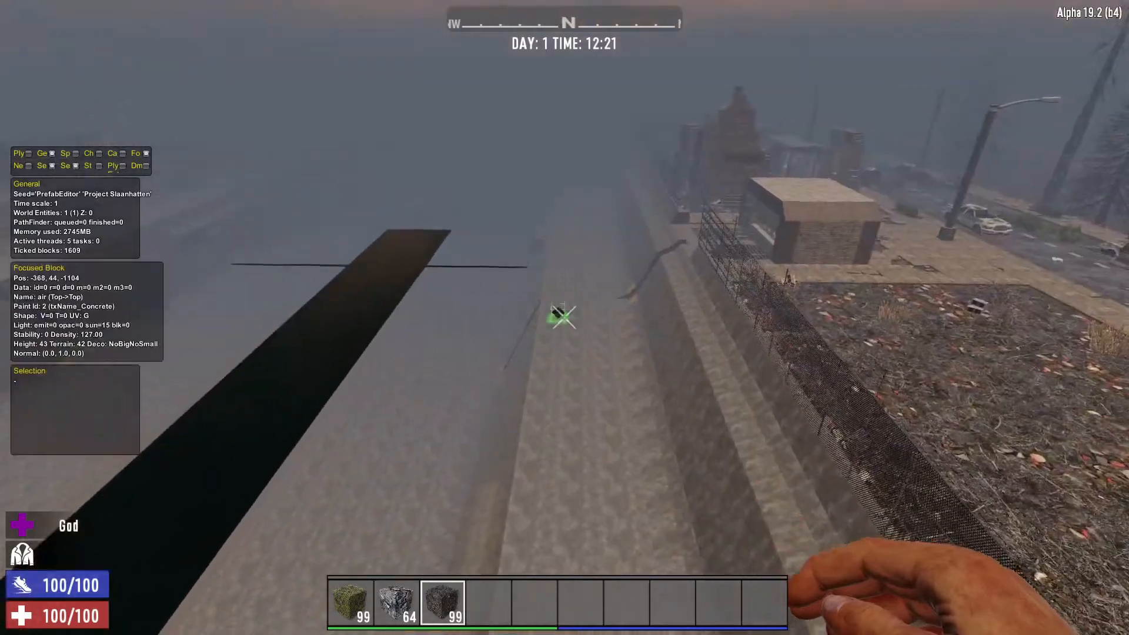
{"action": "key", "text": "w"}
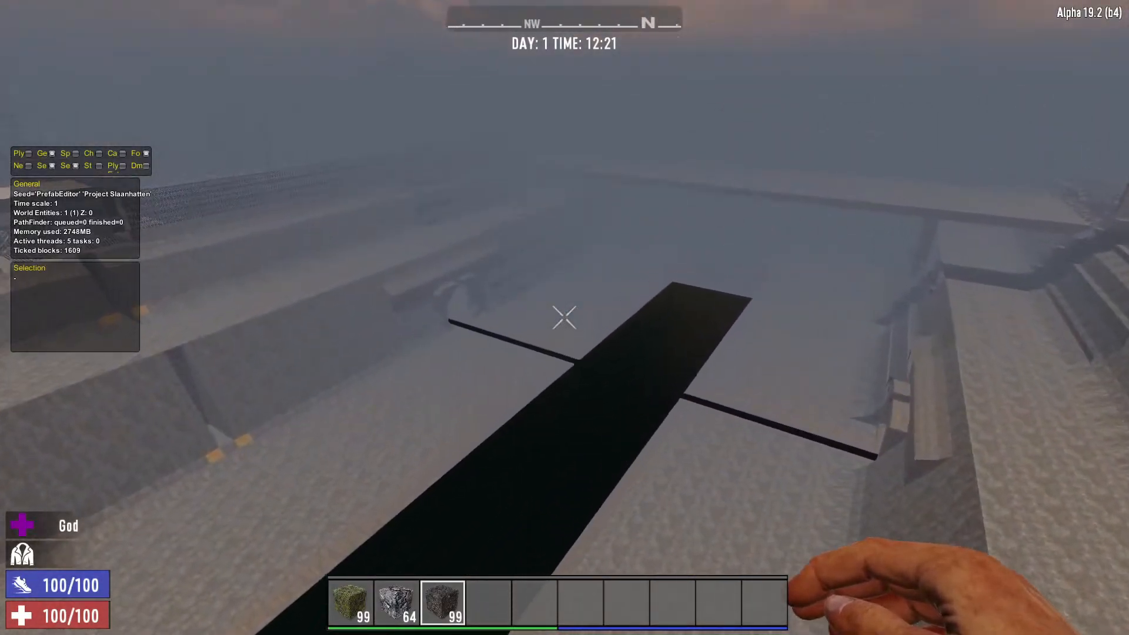
{"action": "key", "text": "space"}
{"action": "key", "text": "w"}
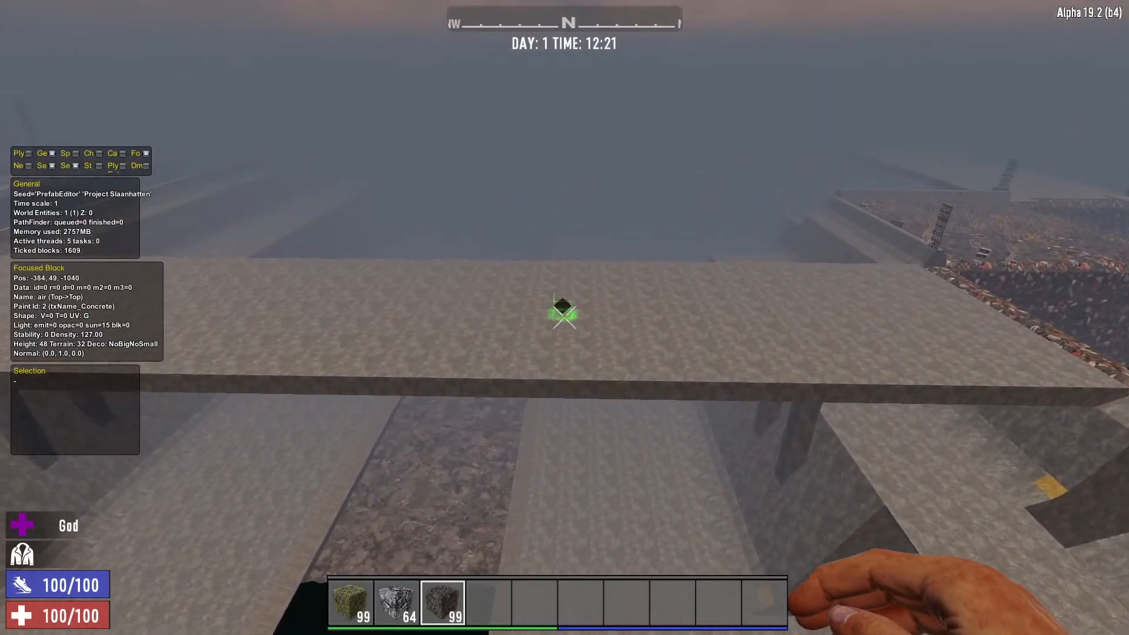
Inspect the dry channel branch and the sewer prefab openings in the neighbouring rubble trench, including from below the terrain
{"action": "key", "text": "w"}
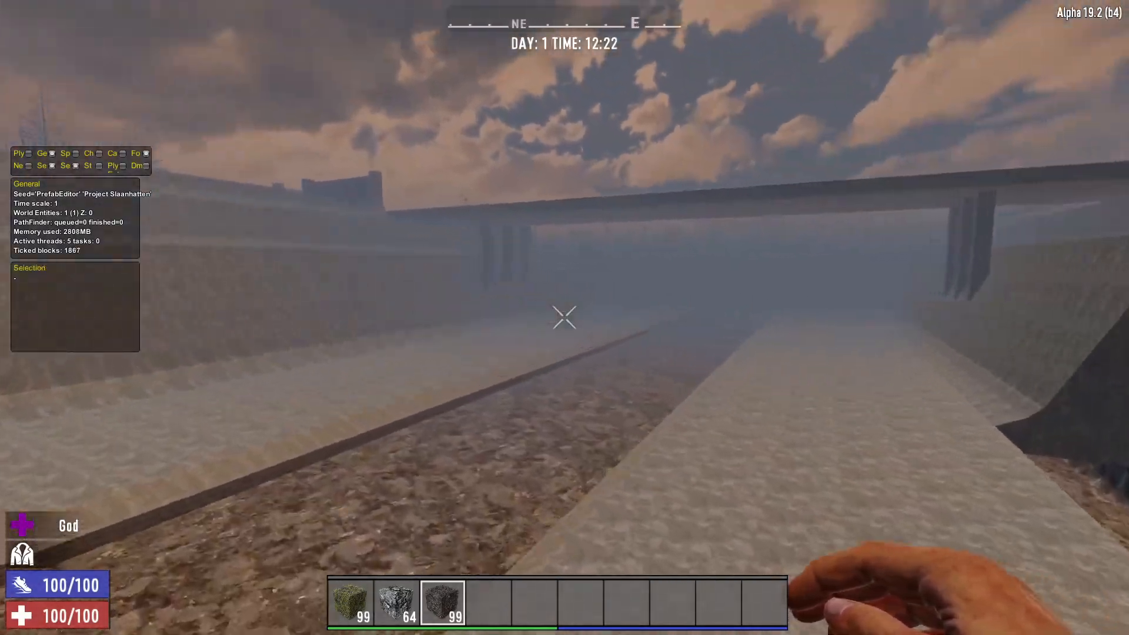
{"action": "key", "text": "w"}
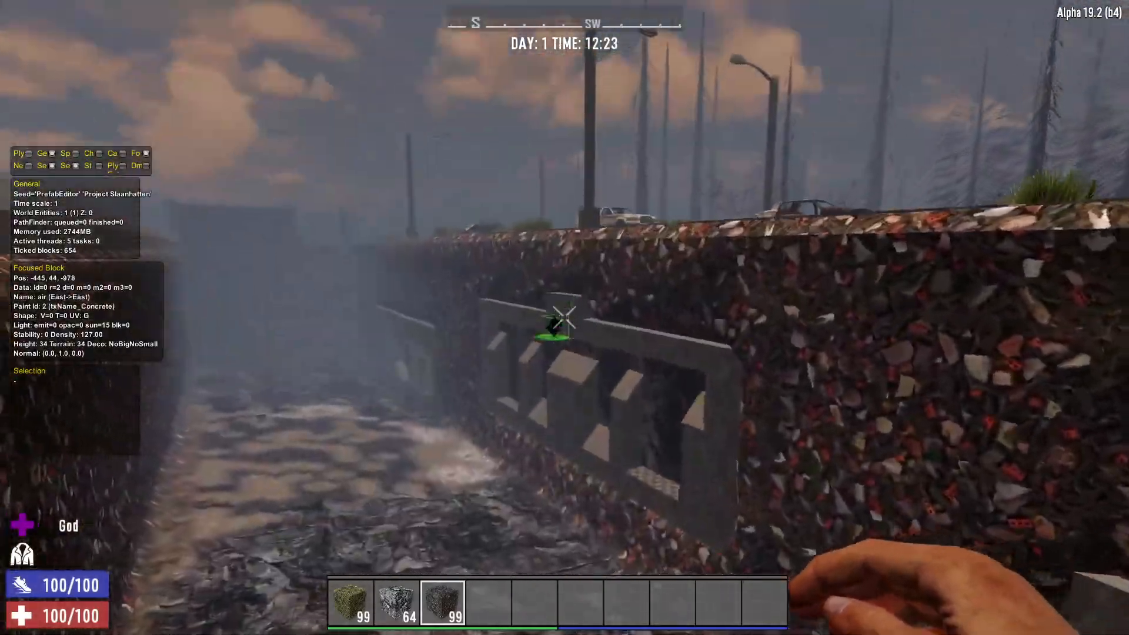
{"action": "key", "text": "c"}
{"action": "key", "text": "w"}
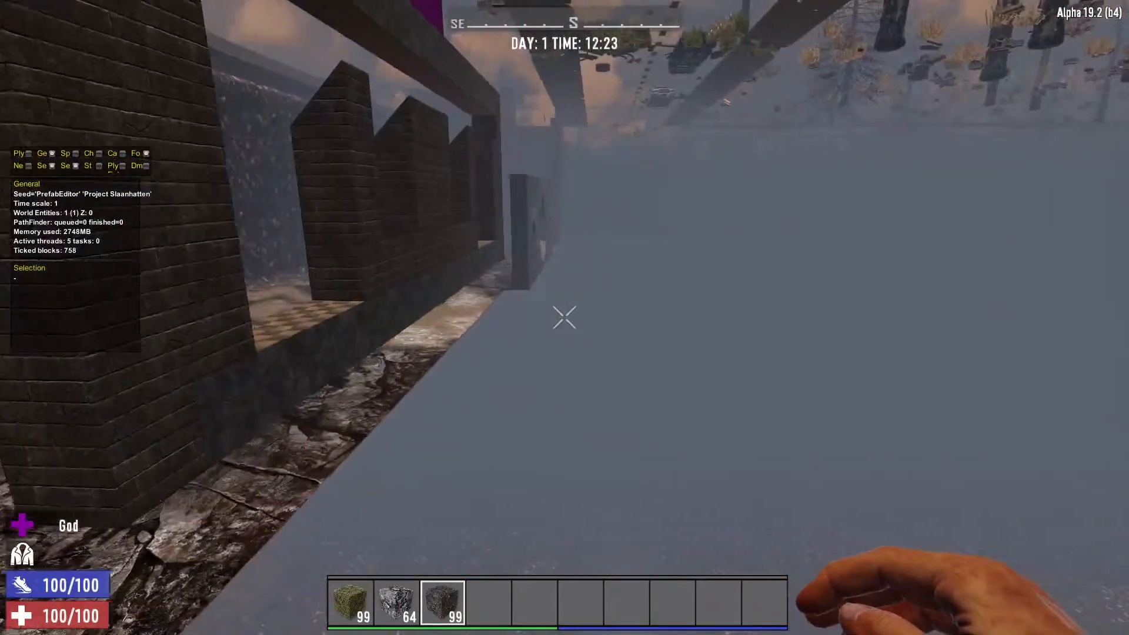
{"action": "mouse_move", "coordinate": [564, 318]}
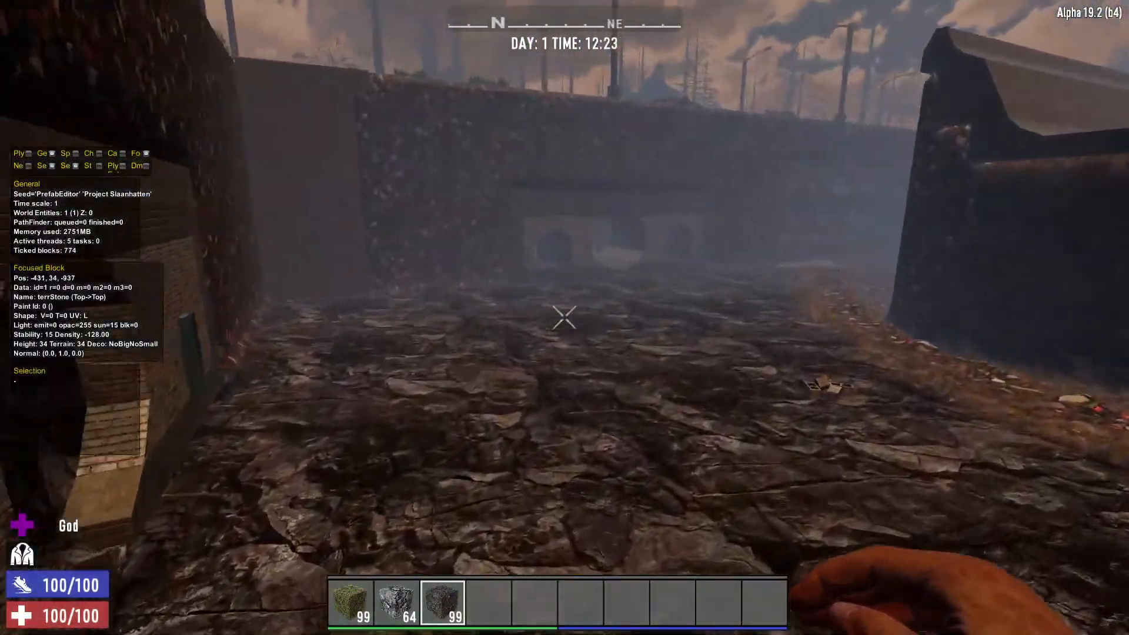
Check the rubble trench along the channel wall and the ruins, shelters and brick walls bordering the east bank
{"action": "key", "text": "w"}
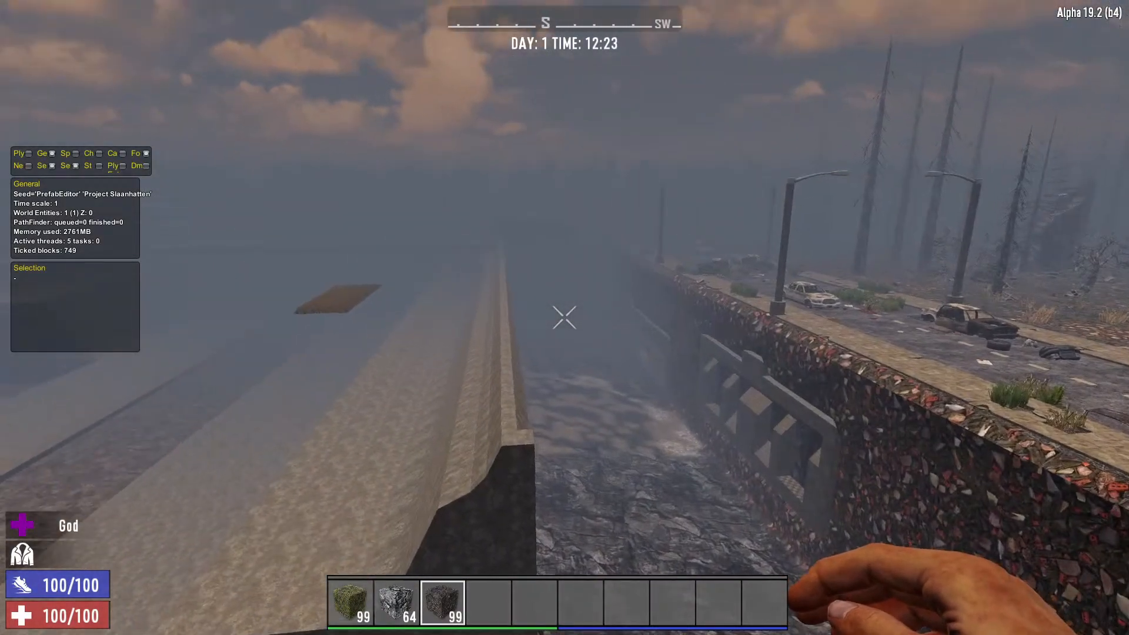
{"action": "key", "text": "w"}
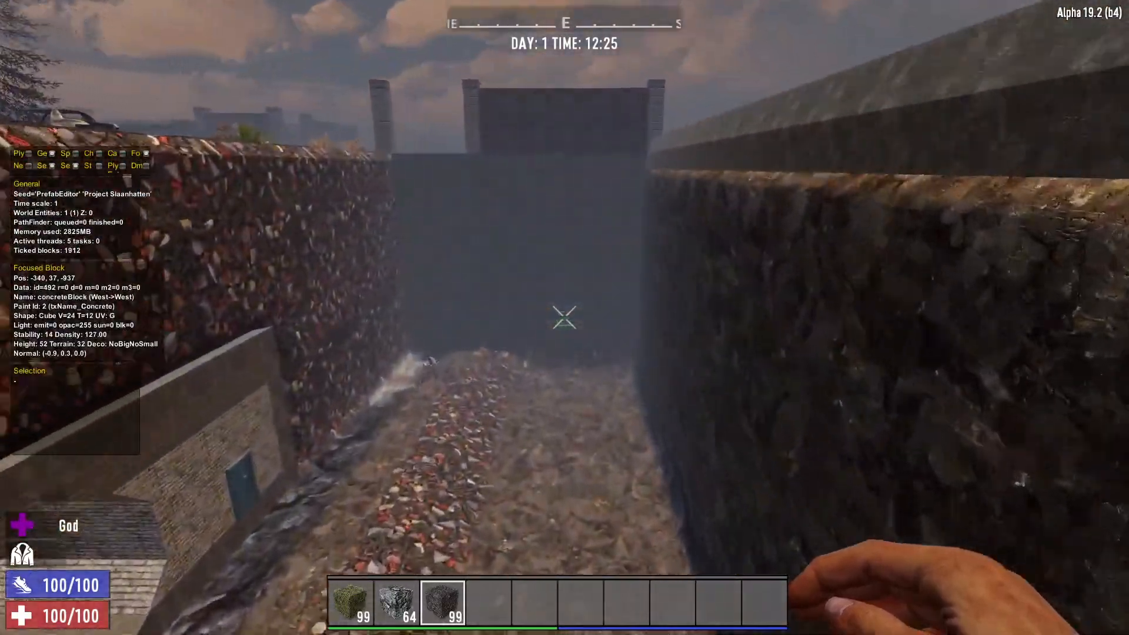
{"action": "key", "text": "space"}
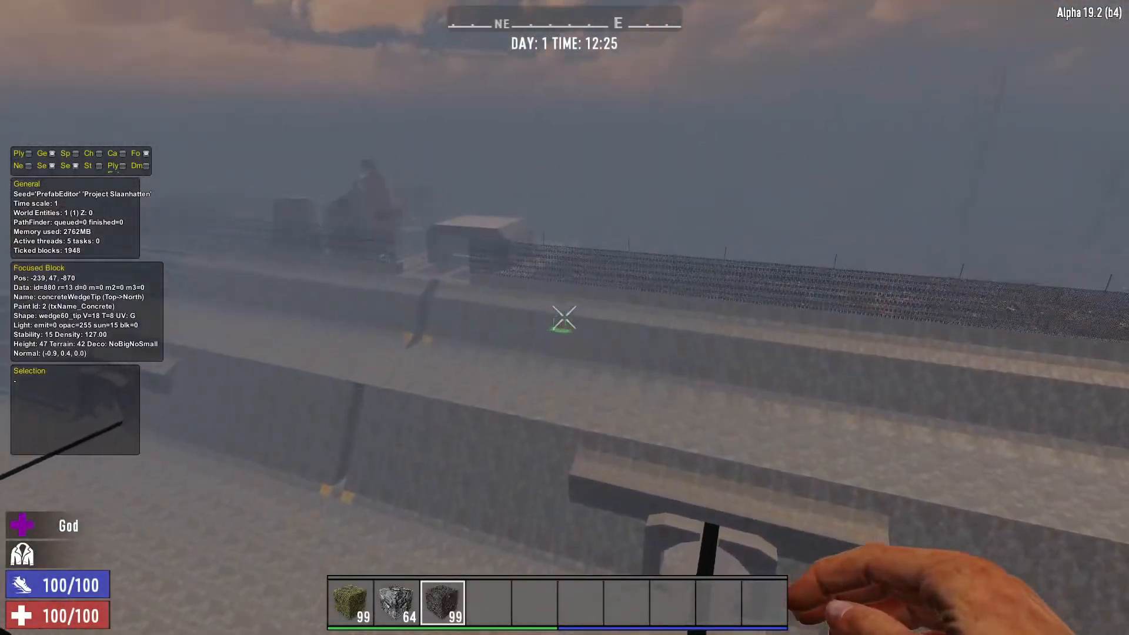
{"action": "key", "text": "w"}
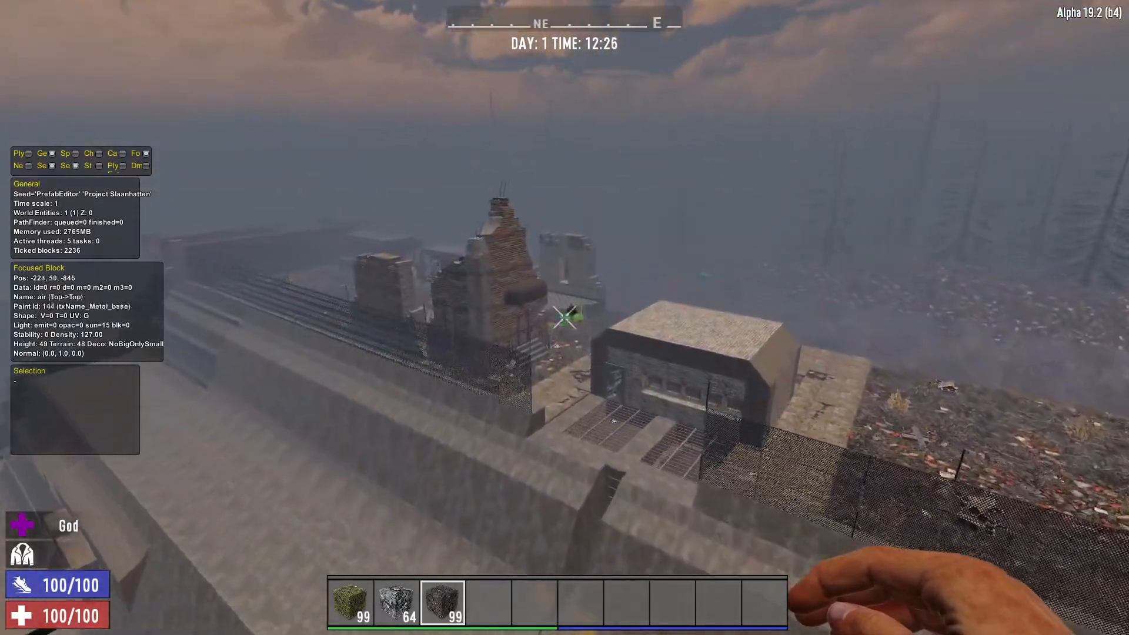
{"action": "key", "text": "w"}
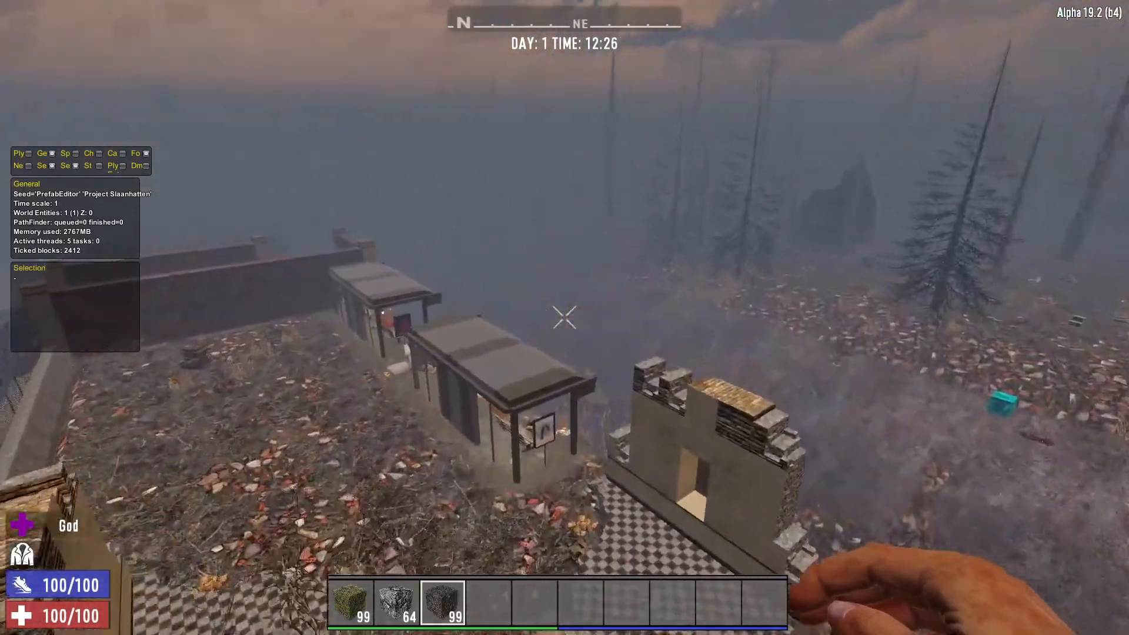
{"action": "key", "text": "w"}
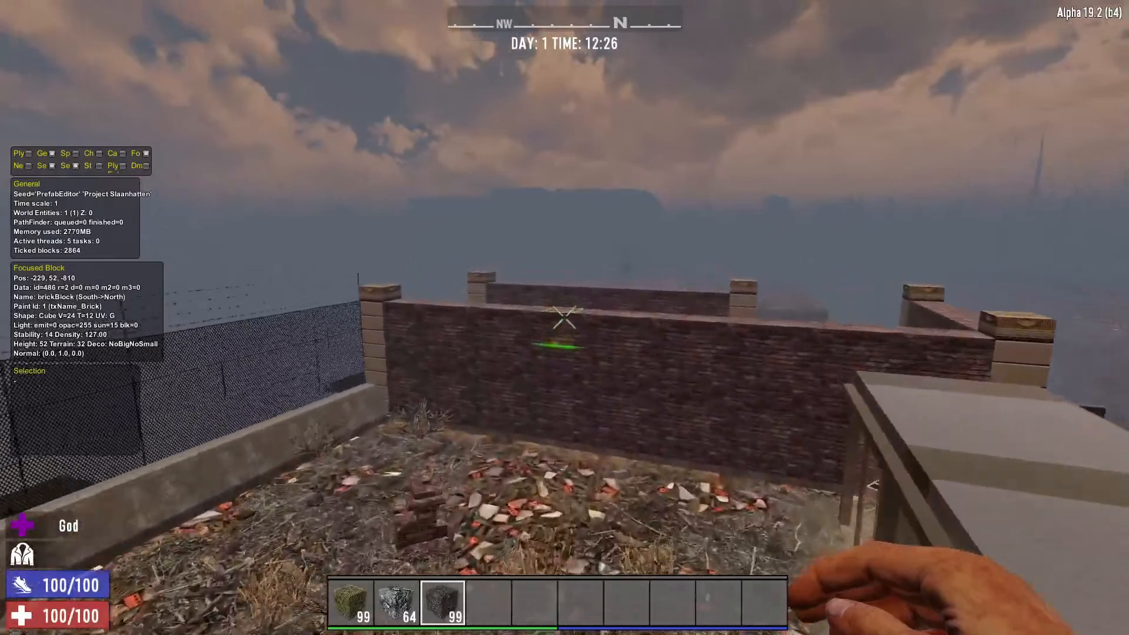
Follow the channel north to the bridge and check how its slabs end over the dirt terrain beyond and beneath it
{"action": "key", "text": "w"}
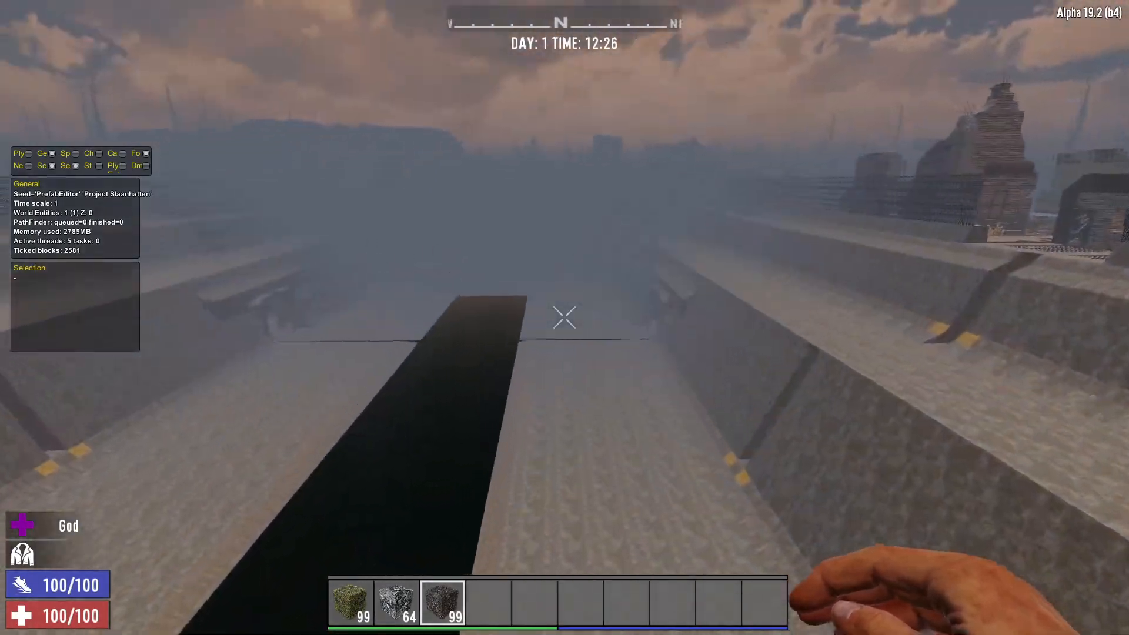
{"action": "key", "text": "w"}
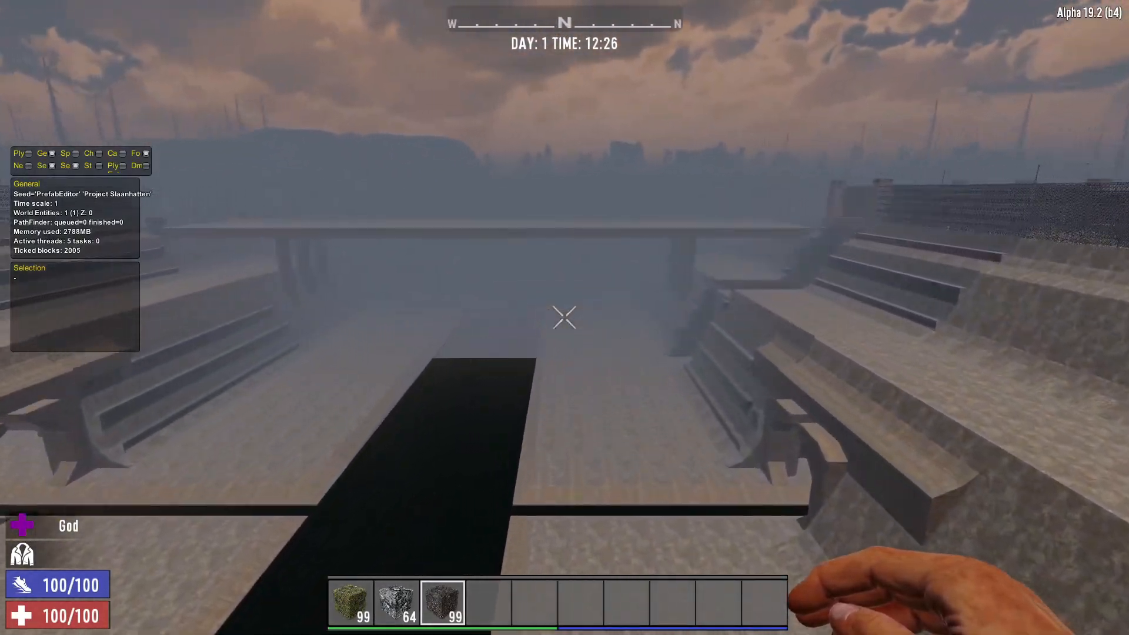
{"action": "key", "text": "space"}
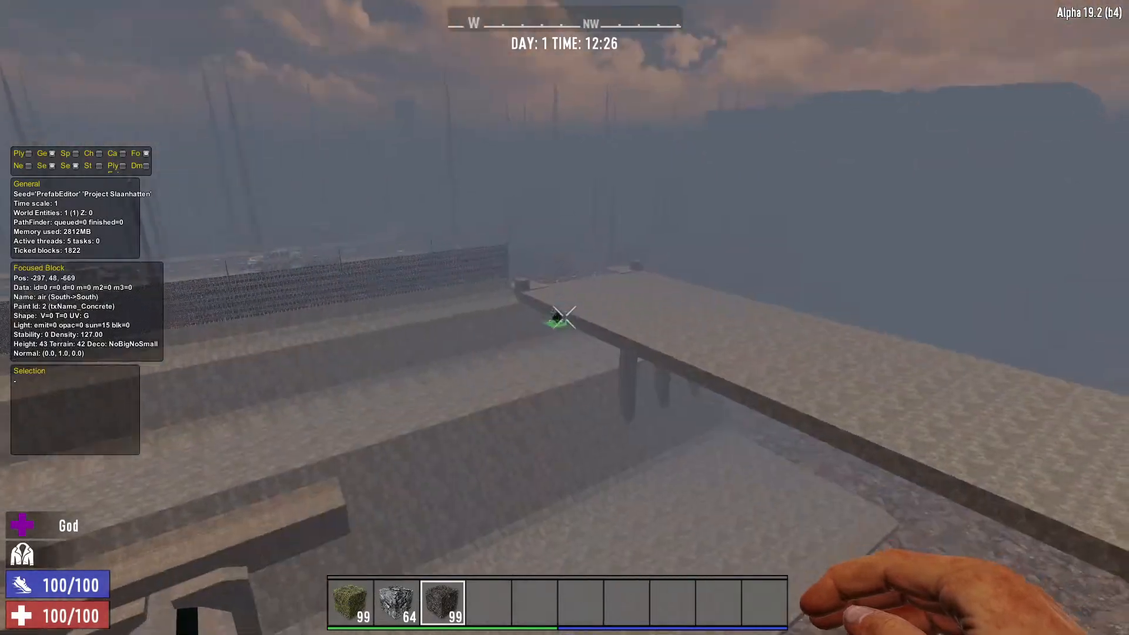
{"action": "key", "text": "w"}
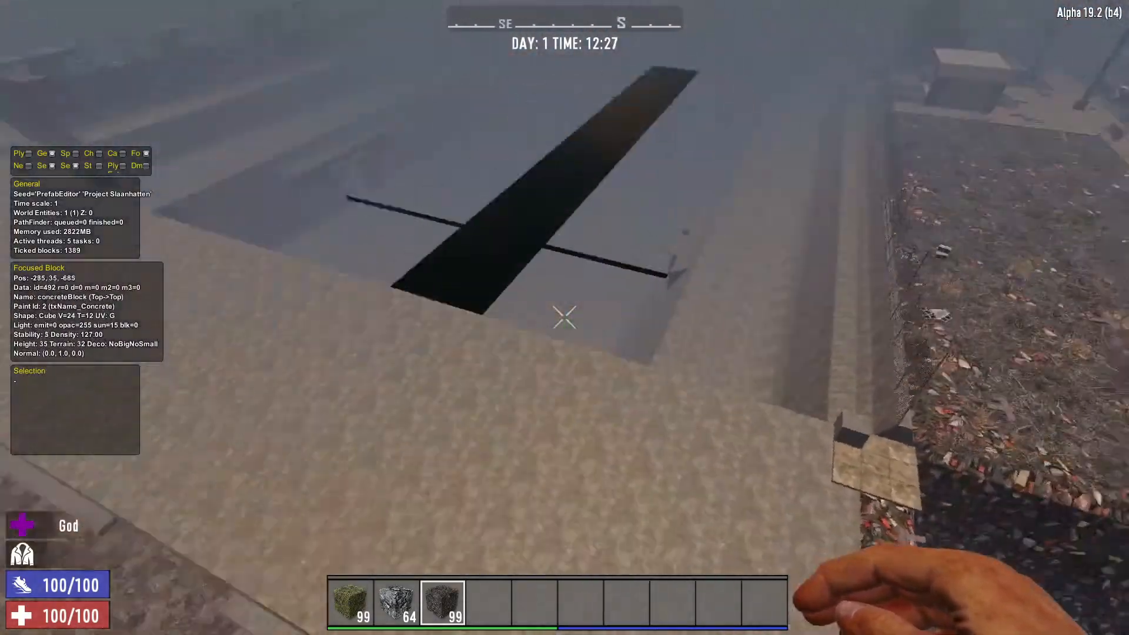
{"action": "key", "text": "w"}
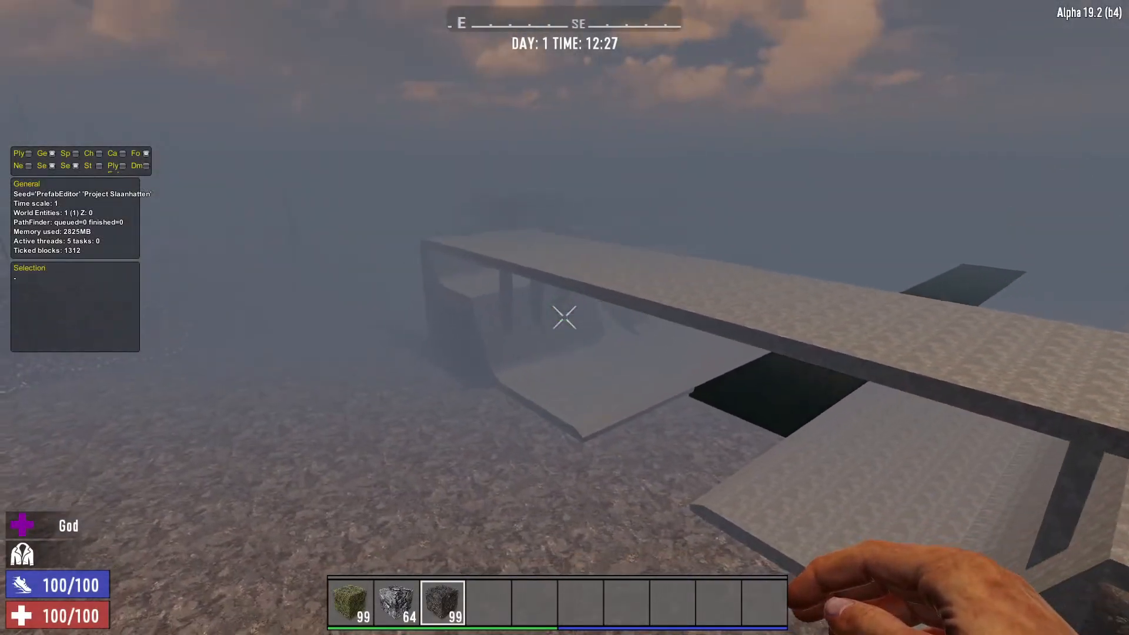
{"action": "key", "text": "w"}
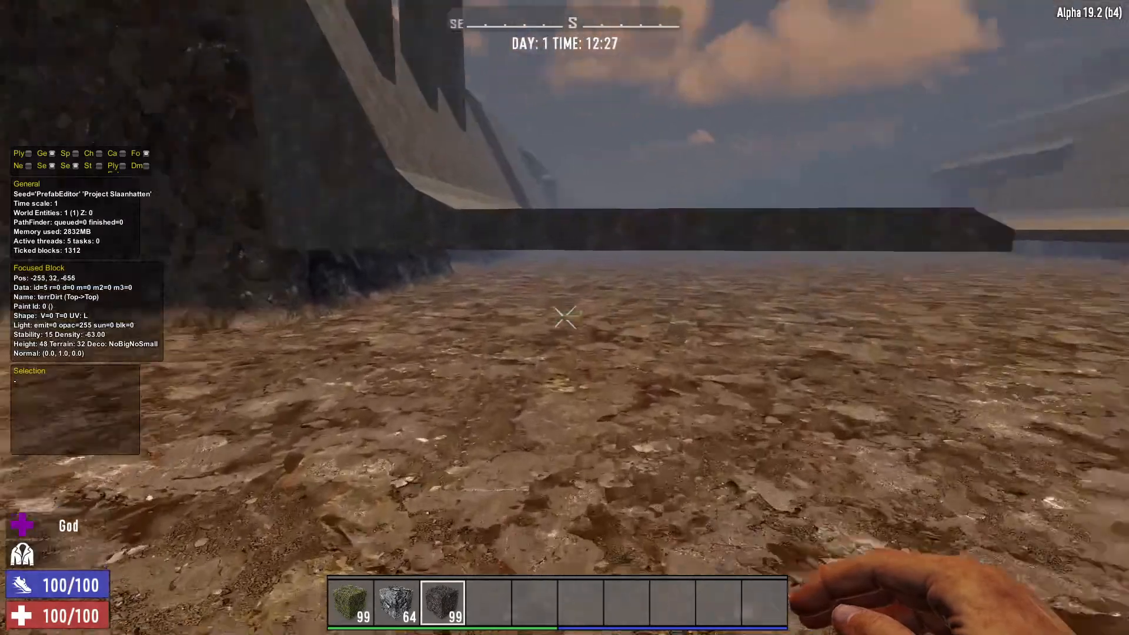
Exit the world and open the x_custom_opensewer_9mbridge01 prefab in the Level/Prefab Editor
{"action": "key", "text": "Escape"}
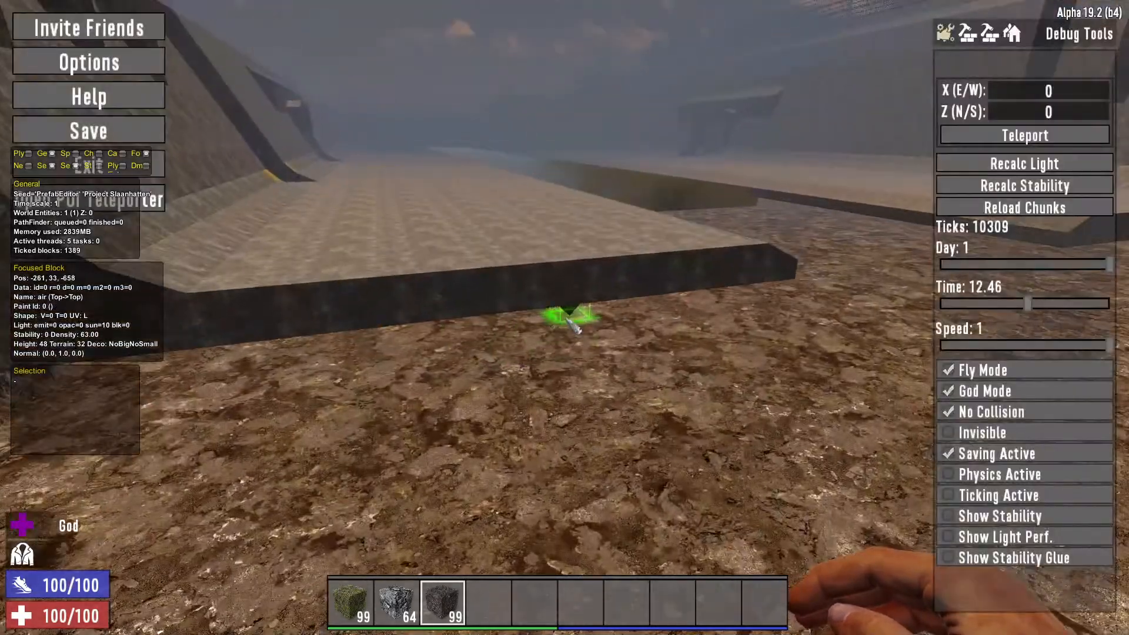
{"action": "left_click", "coordinate": [159, 168]}
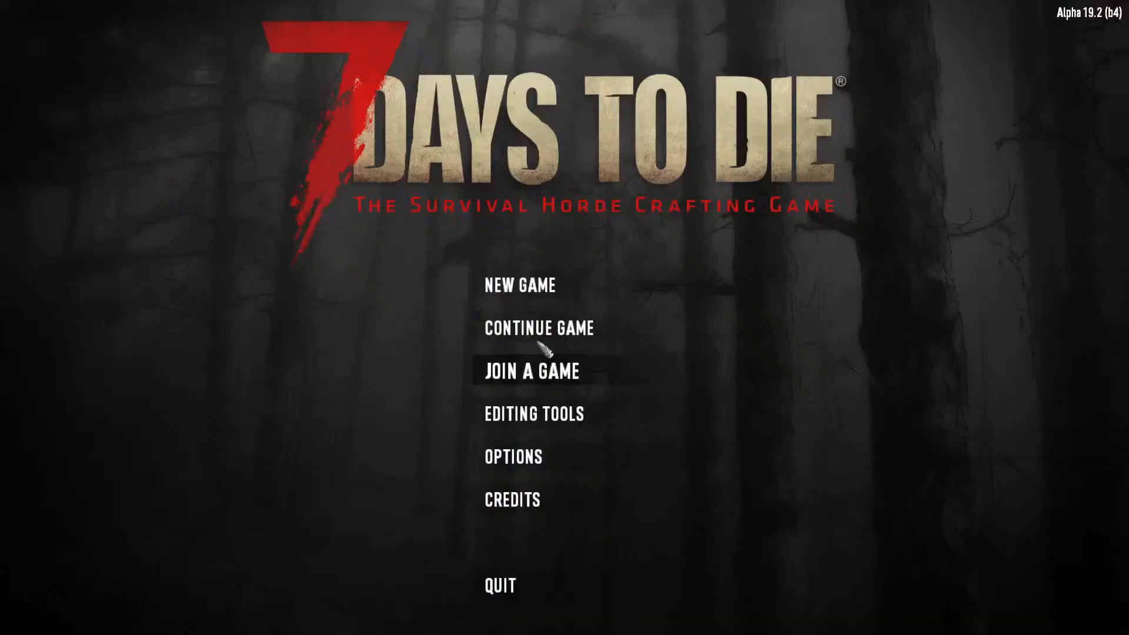
{"action": "left_click", "coordinate": [507, 411]}
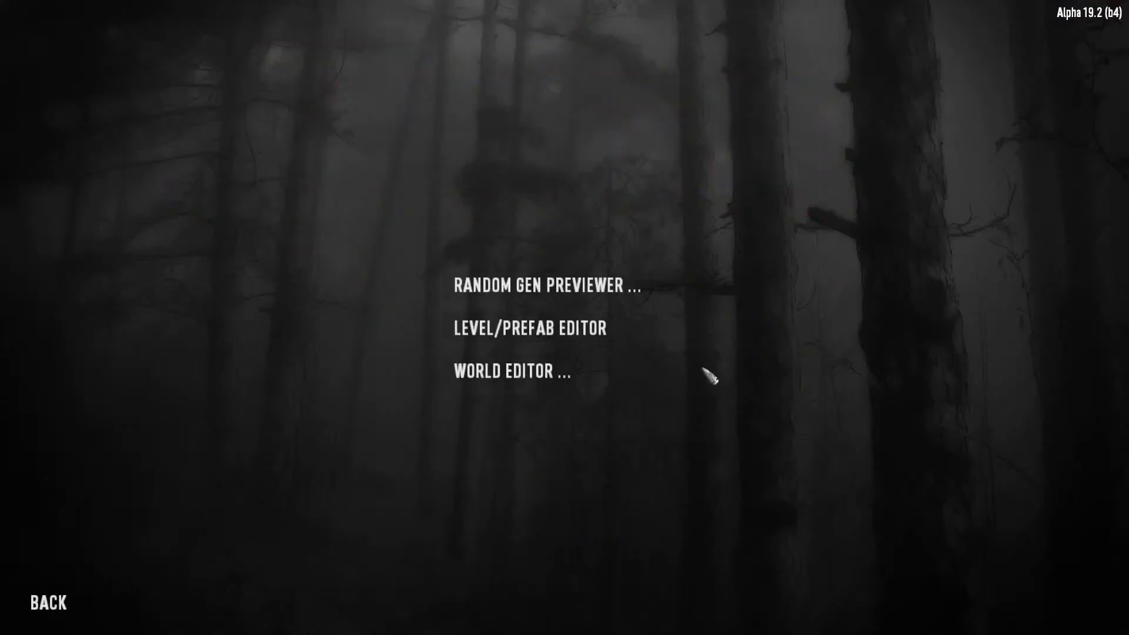
{"action": "left_click", "coordinate": [502, 332]}
{"action": "left_click", "coordinate": [454, 395]}
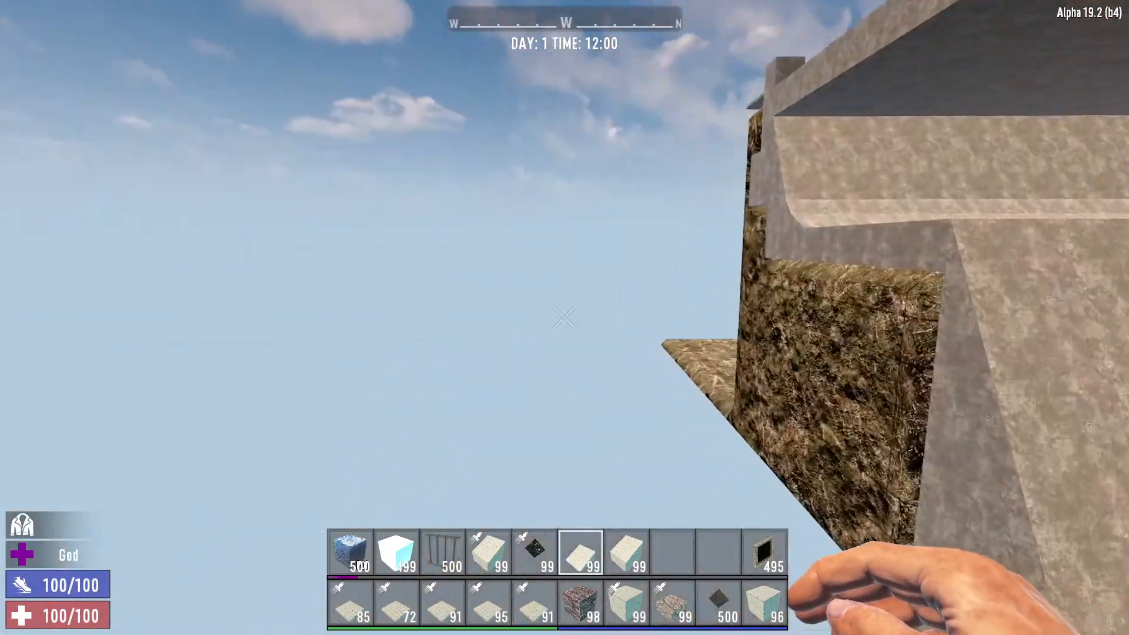
Inspect the bridge prefab from all sides, checking its deck, pillars, floor slabs, underside and outer terrain ledges
{"action": "key", "text": "s"}
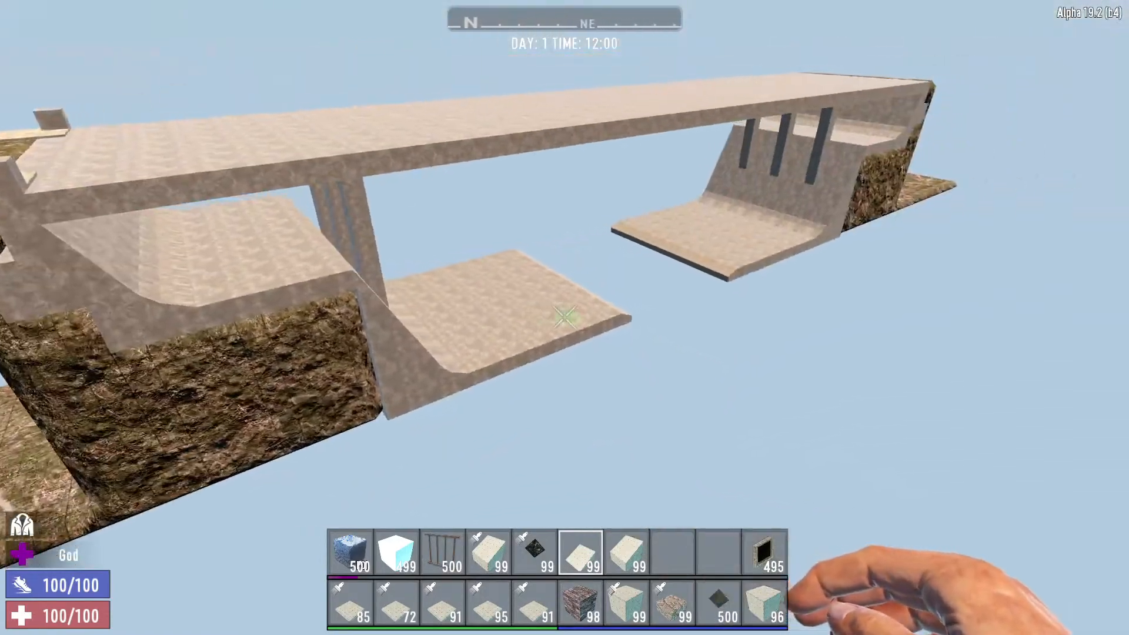
{"action": "key", "text": "w"}
{"action": "key", "text": "w"}
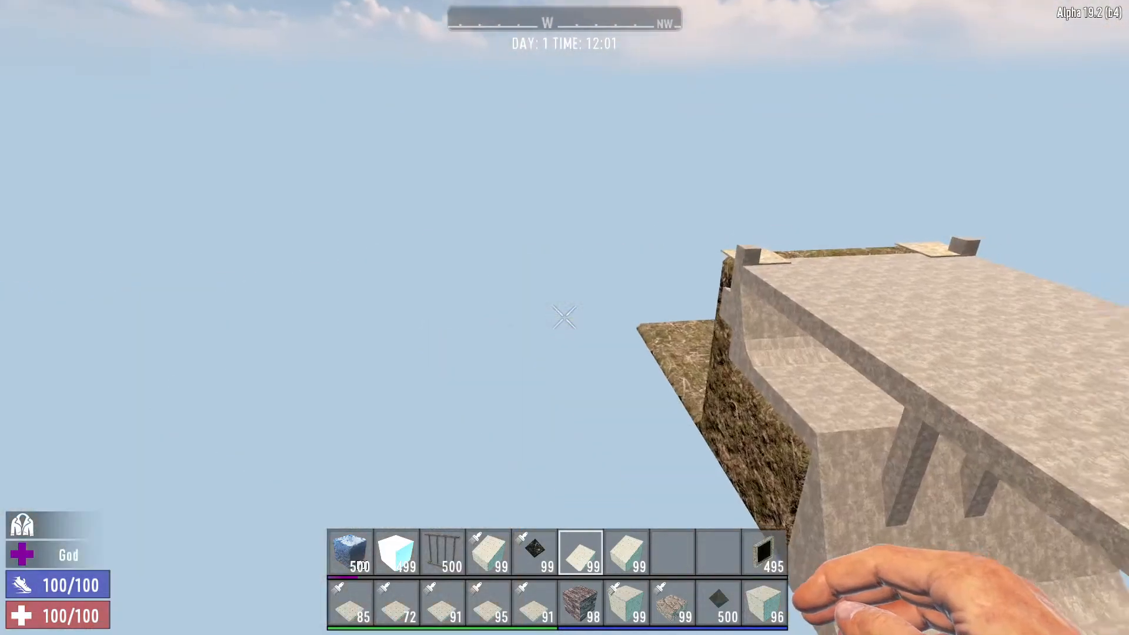
{"action": "key", "text": "a"}
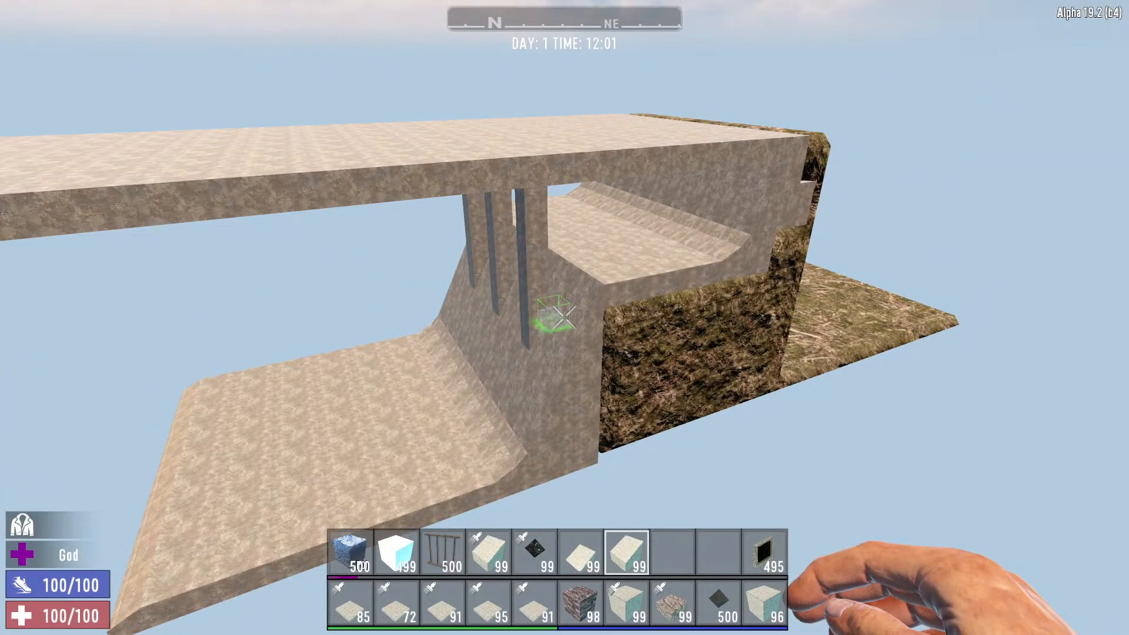
{"action": "key", "text": "5"}
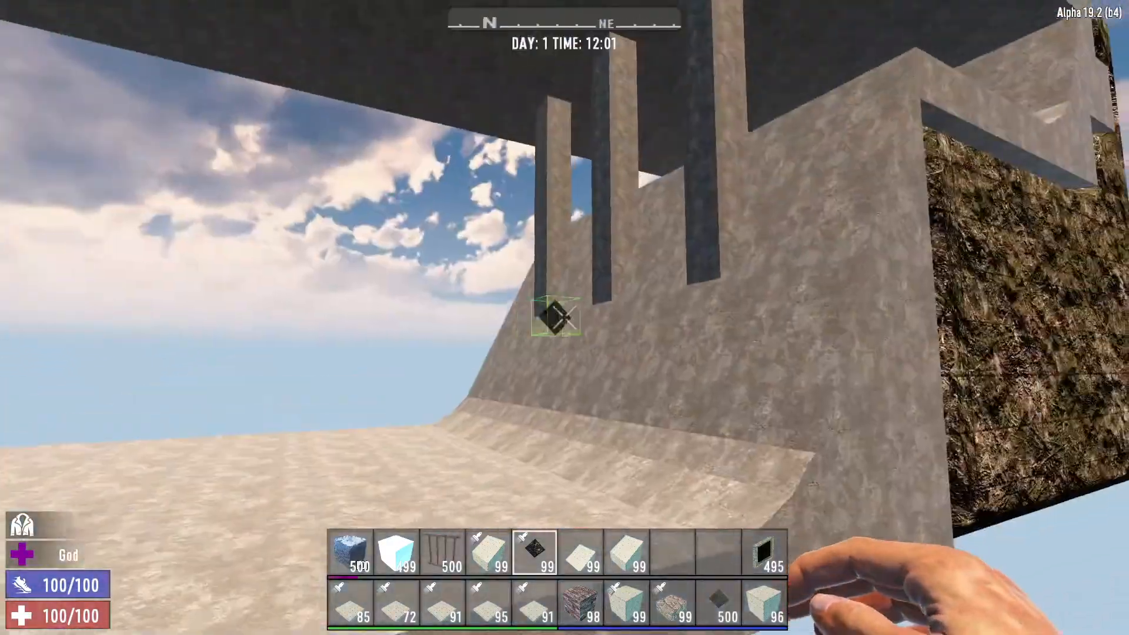
{"action": "scroll", "coordinate": [565, 318], "scroll_direction": "down", "scroll_amount": 9}
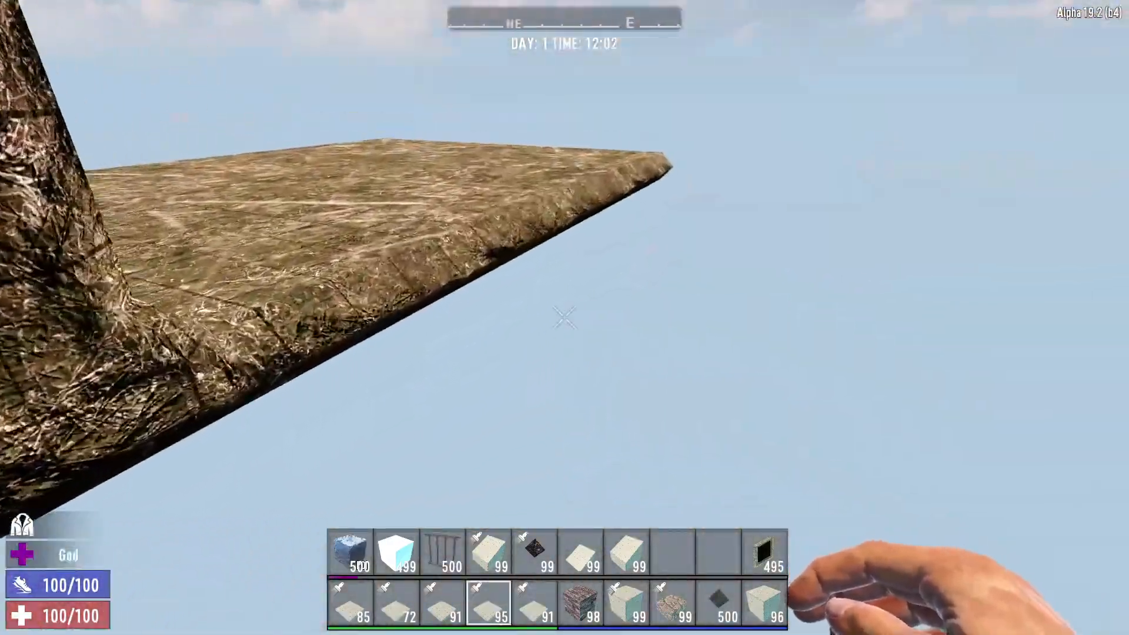
{"action": "scroll", "coordinate": [564, 318], "scroll_direction": "down", "scroll_amount": 3}
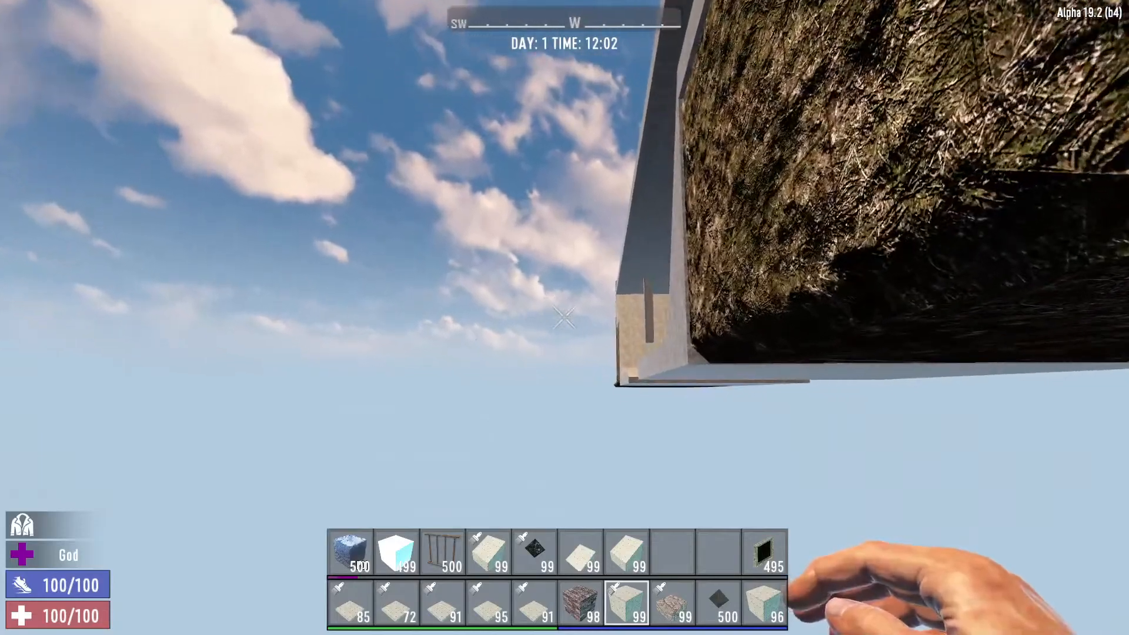
{"action": "scroll", "coordinate": [565, 318], "scroll_direction": "up", "scroll_amount": 12}
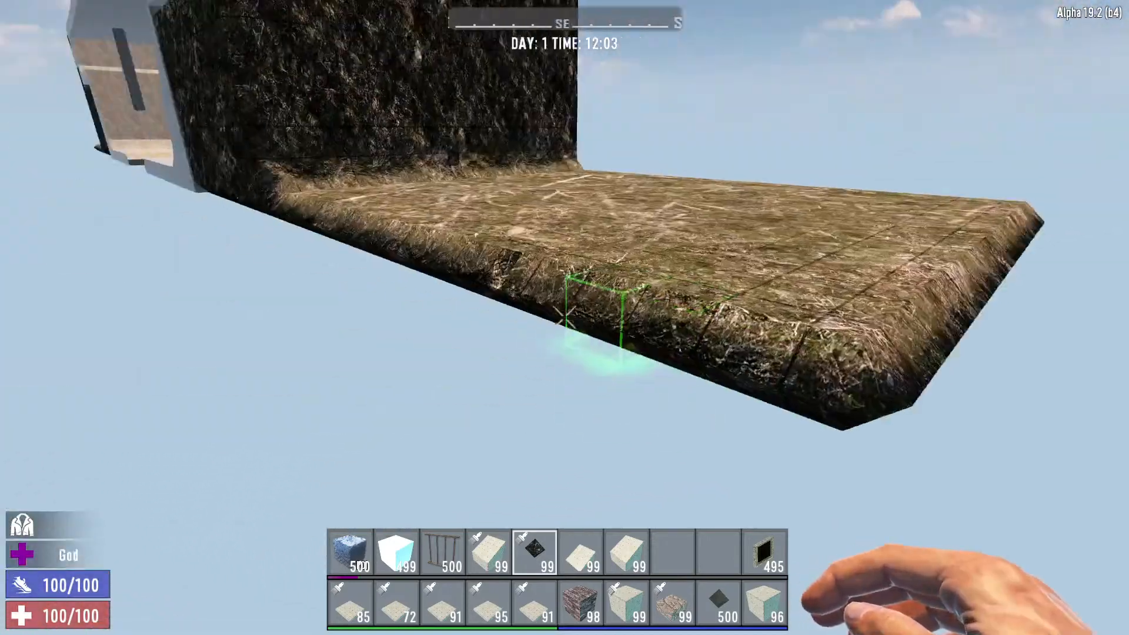
Try to select the layer directly beneath the bridge prefab across its full footprint
{"action": "left_click", "coordinate": [564, 317], "text": "shift"}
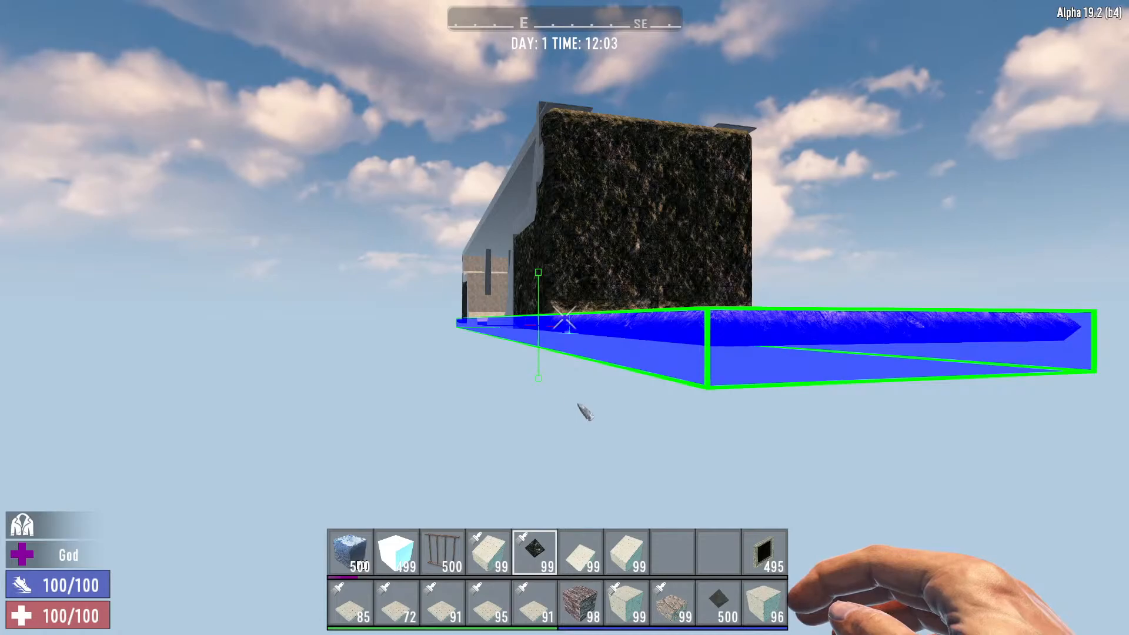
{"action": "key", "text": "w"}
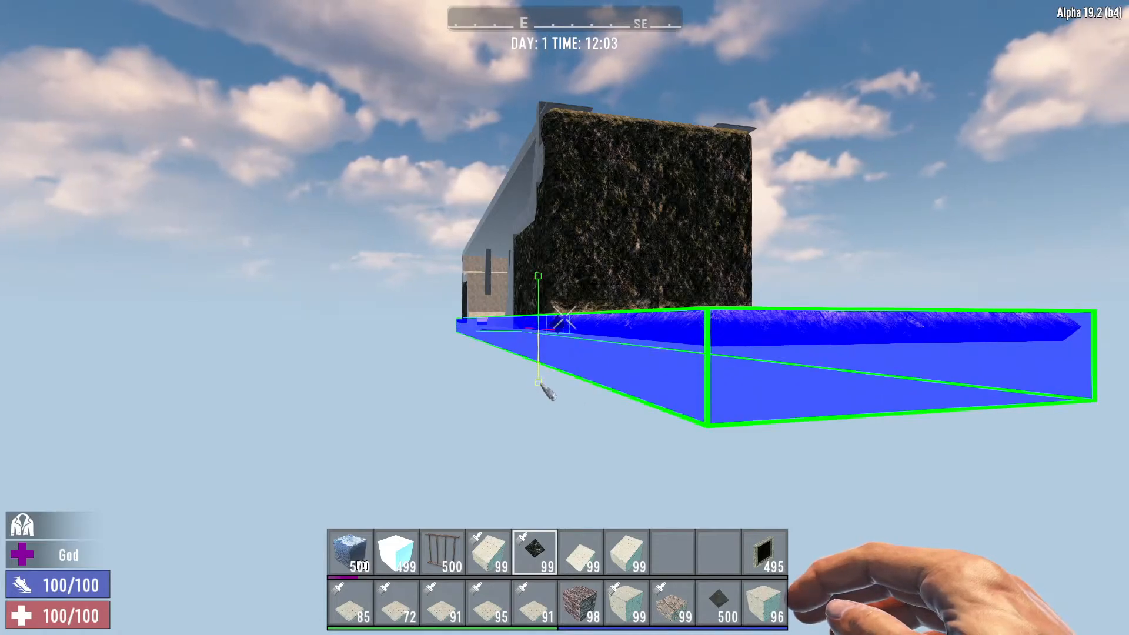
{"action": "key", "text": "space"}
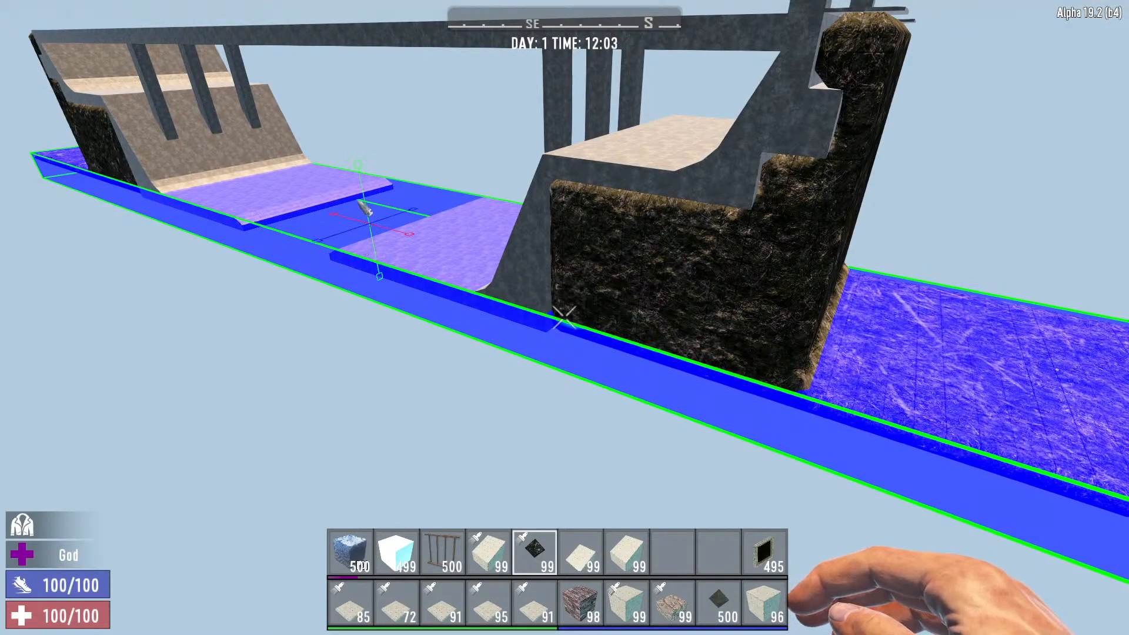
{"action": "key", "text": "Page_Down"}
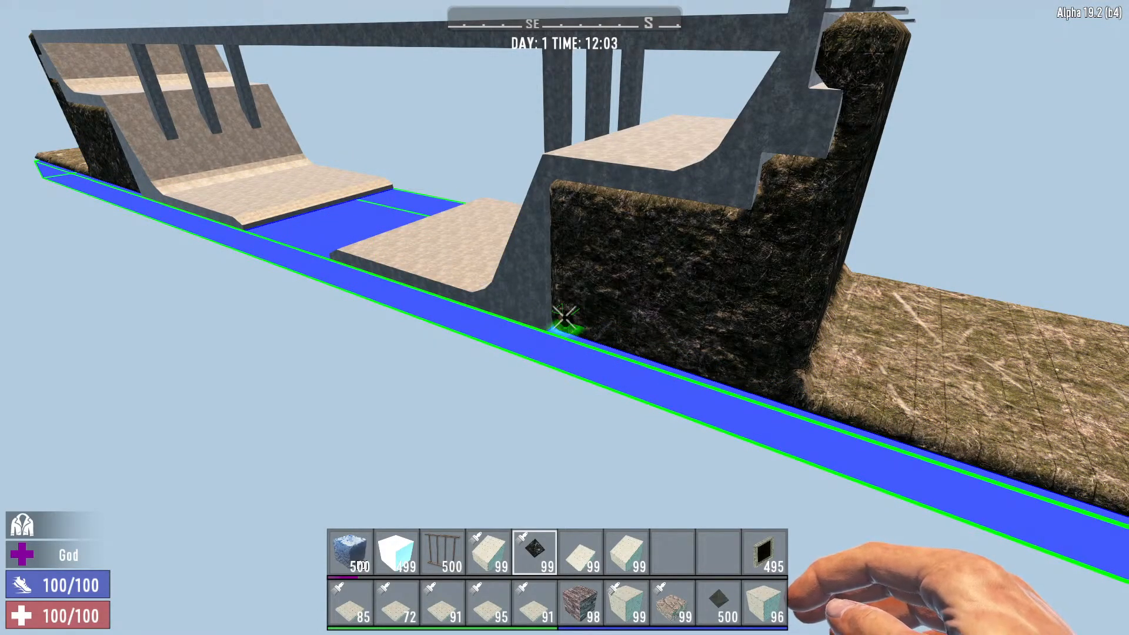
{"action": "key", "text": "2"}
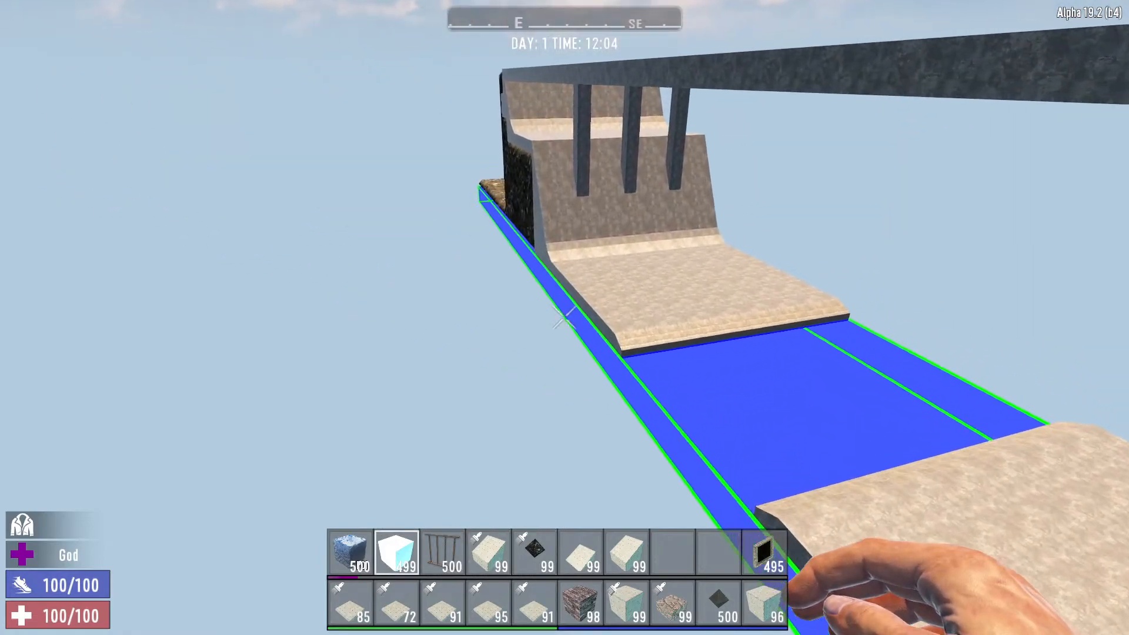
{"action": "key", "text": "1"}
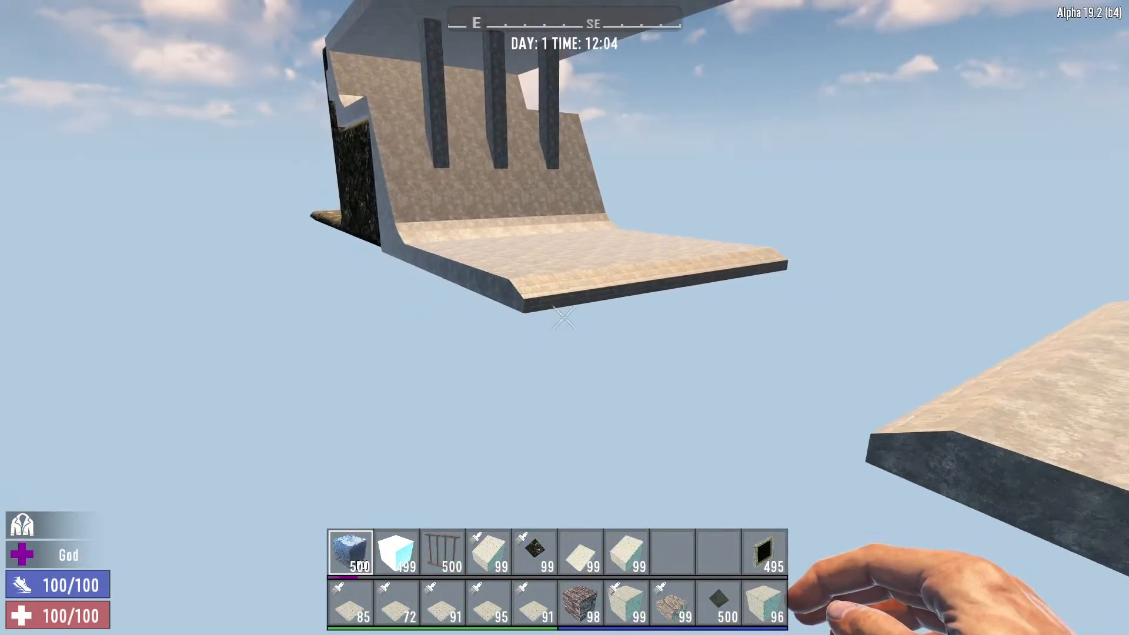
Show the ground level and move the whole bridge prefab up
{"action": "key", "text": "d"}
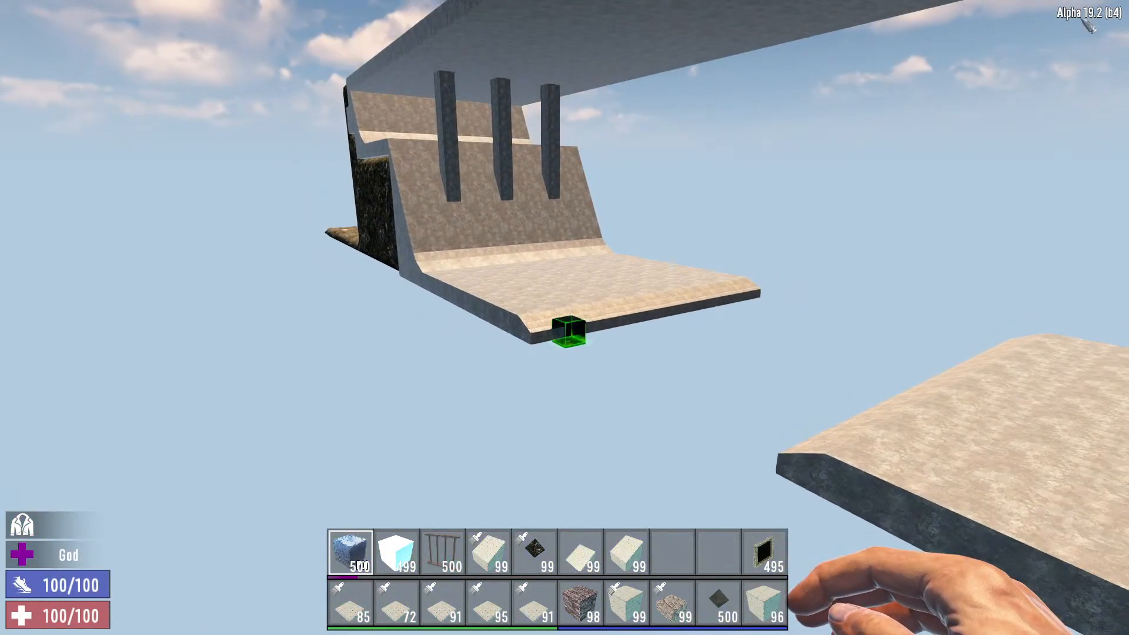
{"action": "key", "text": "Escape"}
{"action": "key", "text": "Escape"}
{"action": "key", "text": "Escape"}
{"action": "left_click", "coordinate": [994, 37]}
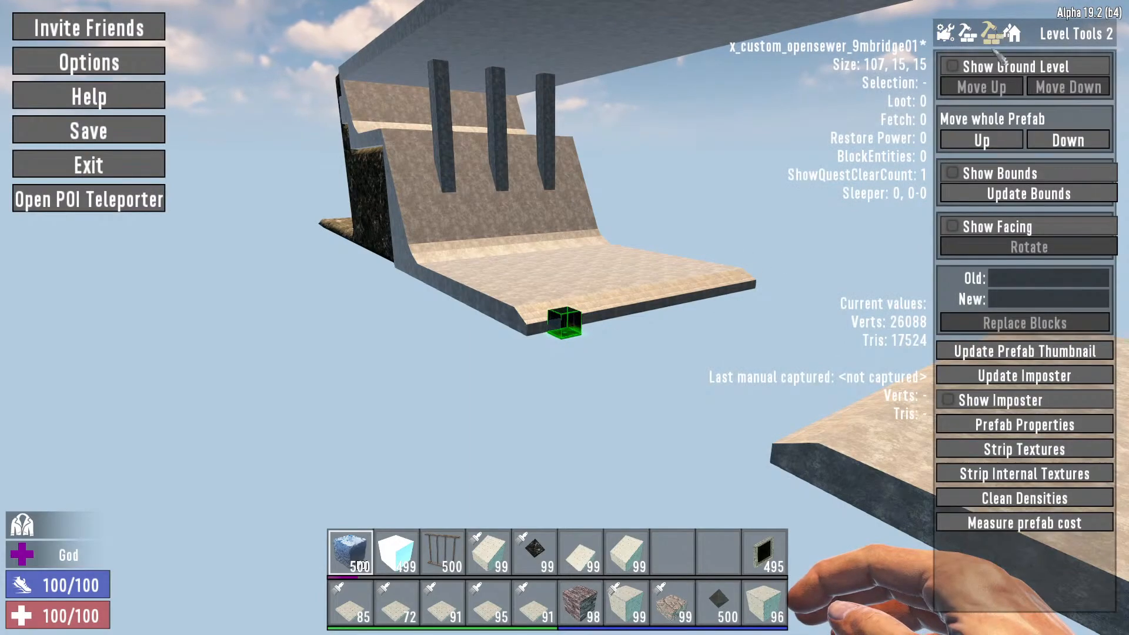
{"action": "left_click", "coordinate": [954, 67]}
{"action": "left_click", "coordinate": [973, 146]}
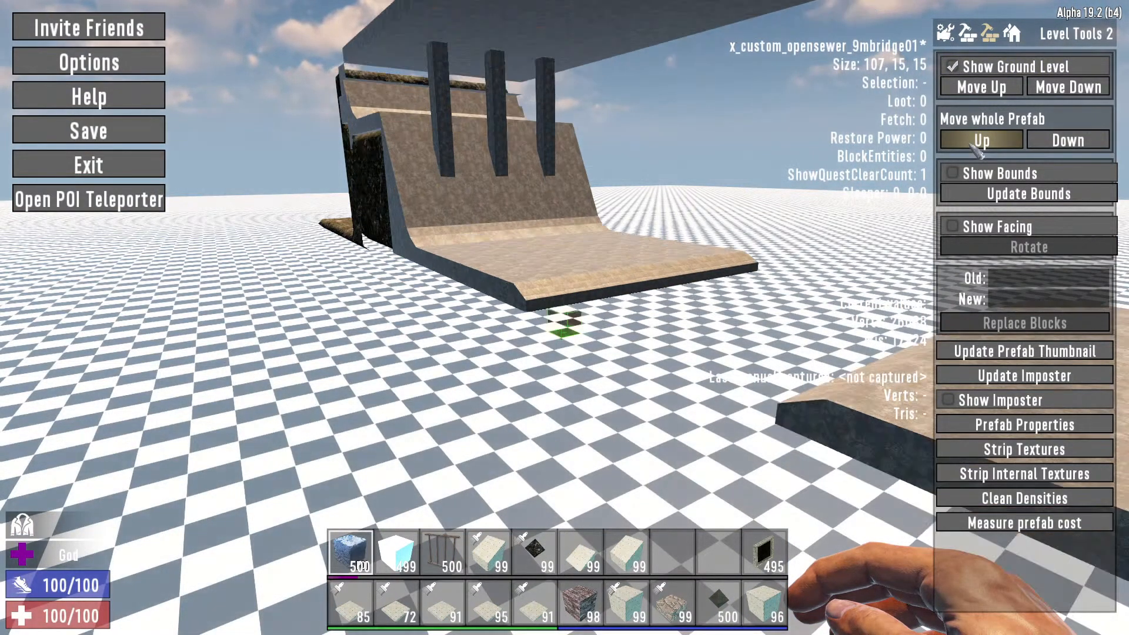
{"action": "key", "text": "Escape"}
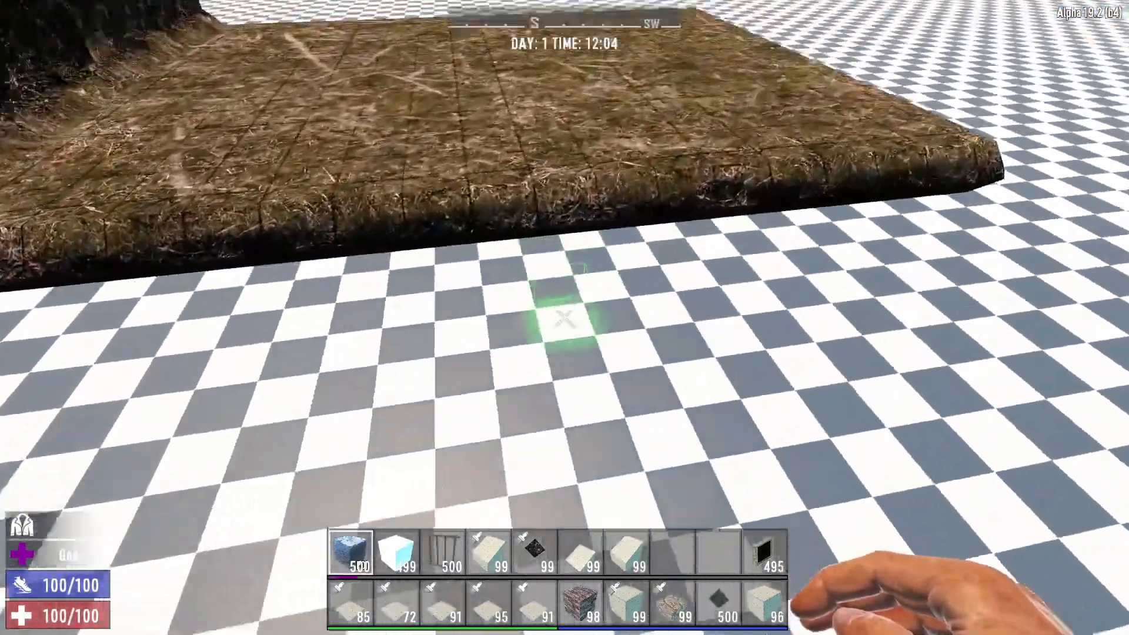
Select the ground-level layer beneath the bridge prefab's full footprint and fill it with terrain
{"action": "key", "text": "8"}
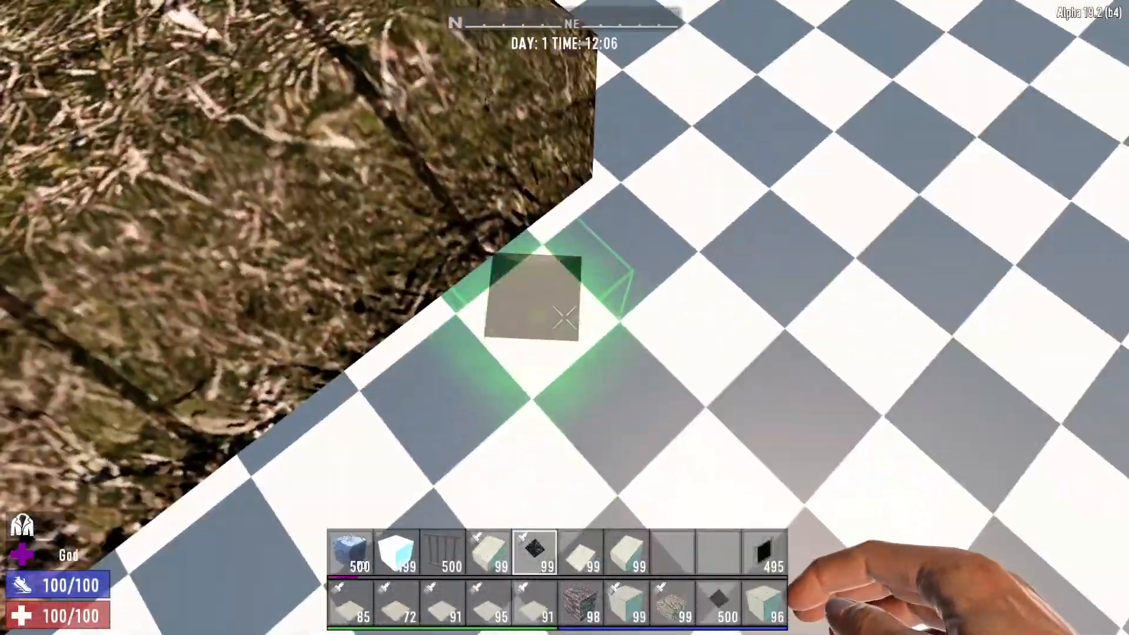
{"action": "key", "text": "s"}
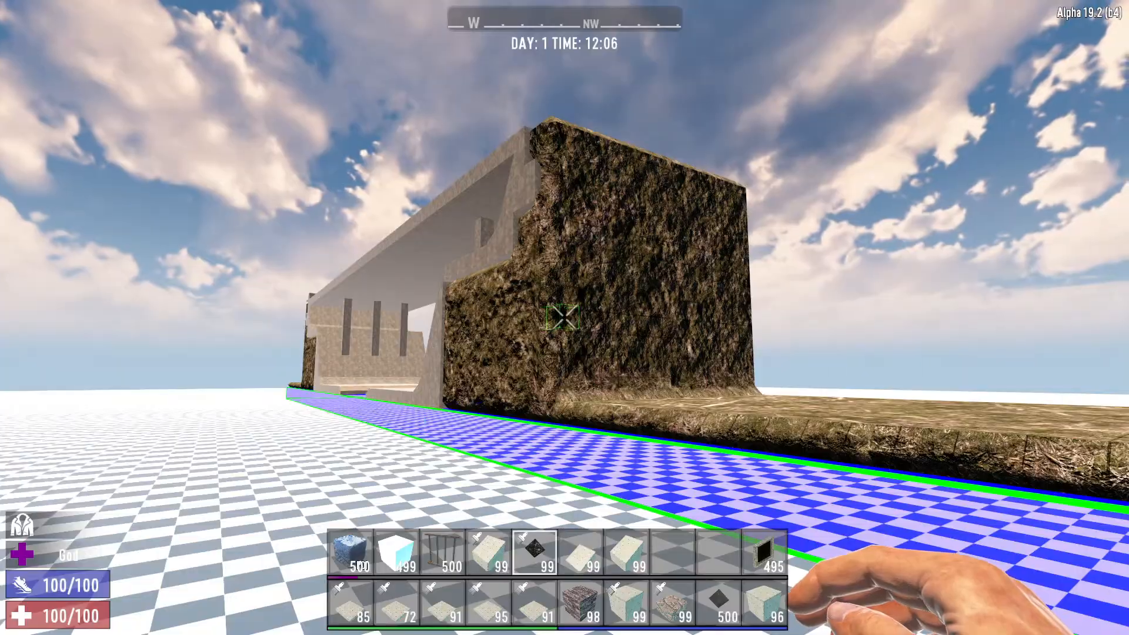
{"action": "key", "text": "d"}
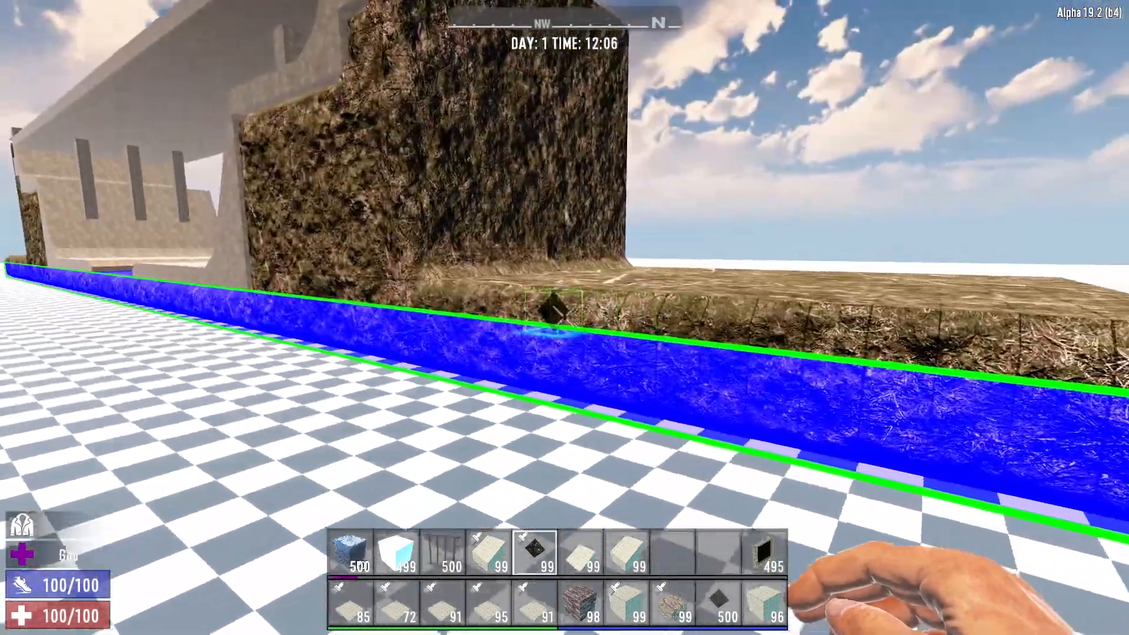
{"action": "key", "text": "space"}
{"action": "key", "text": "w"}
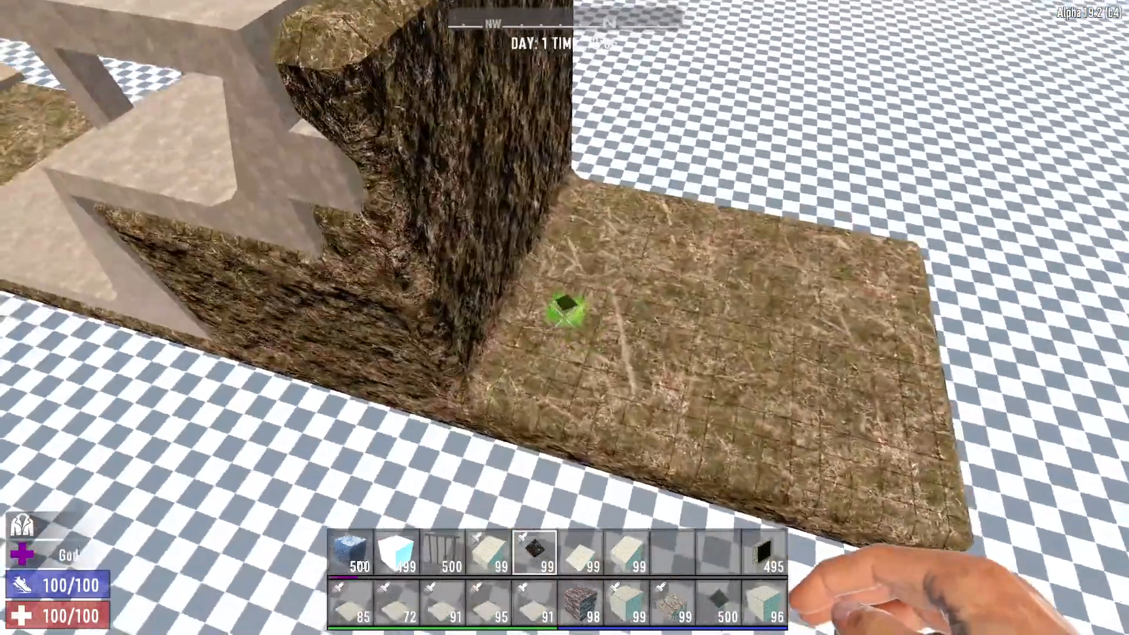
Inspect the bridge prefab's filled base, side walls, floor slabs and outer terrain ledge from several sides
{"action": "key", "text": "s"}
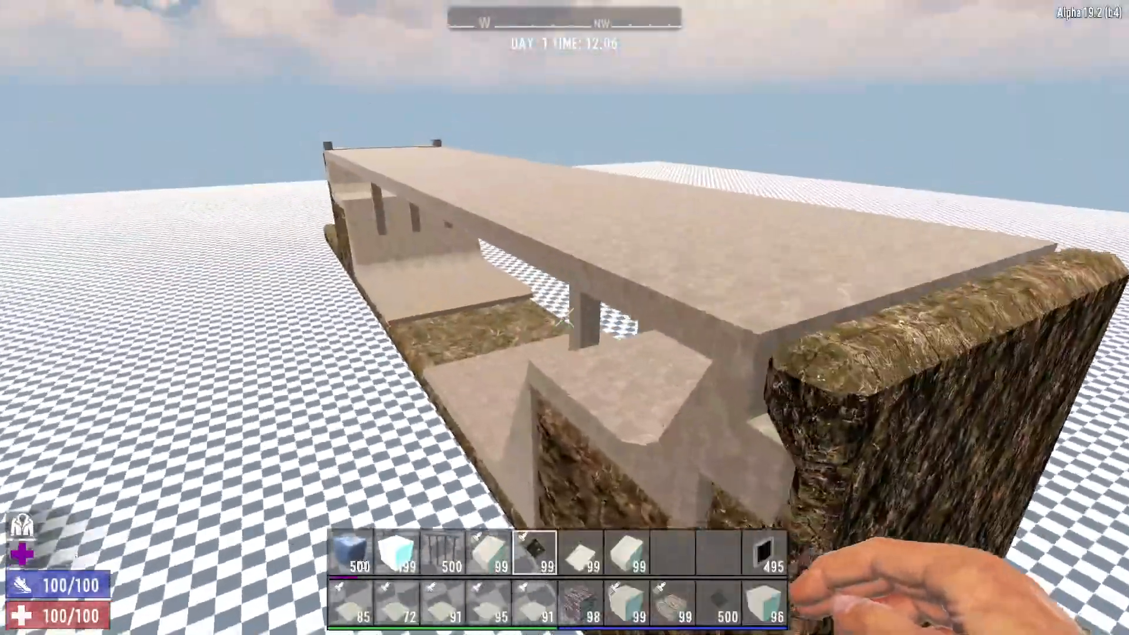
{"action": "key", "text": "w"}
{"action": "key", "text": "s"}
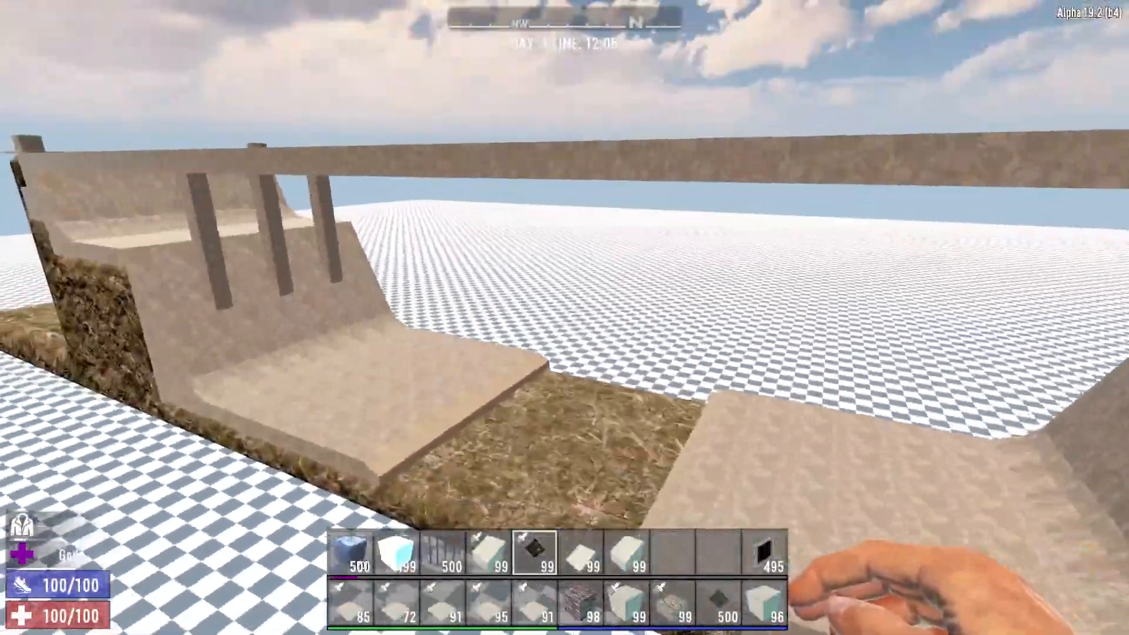
{"action": "key", "text": "a"}
{"action": "key", "text": "w"}
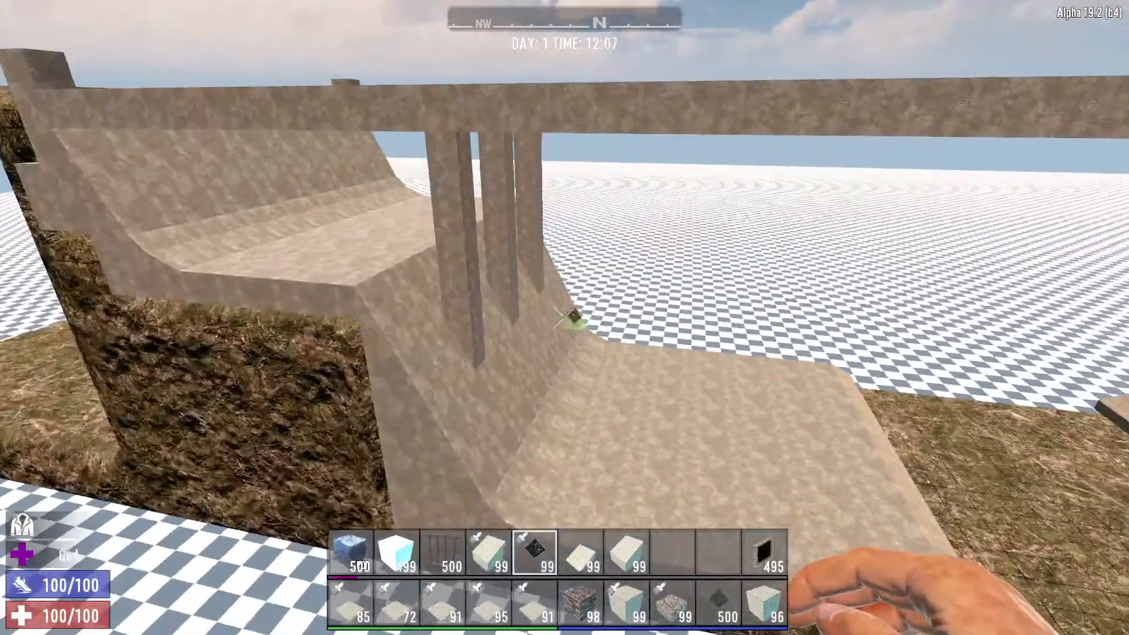
{"action": "key", "text": "s"}
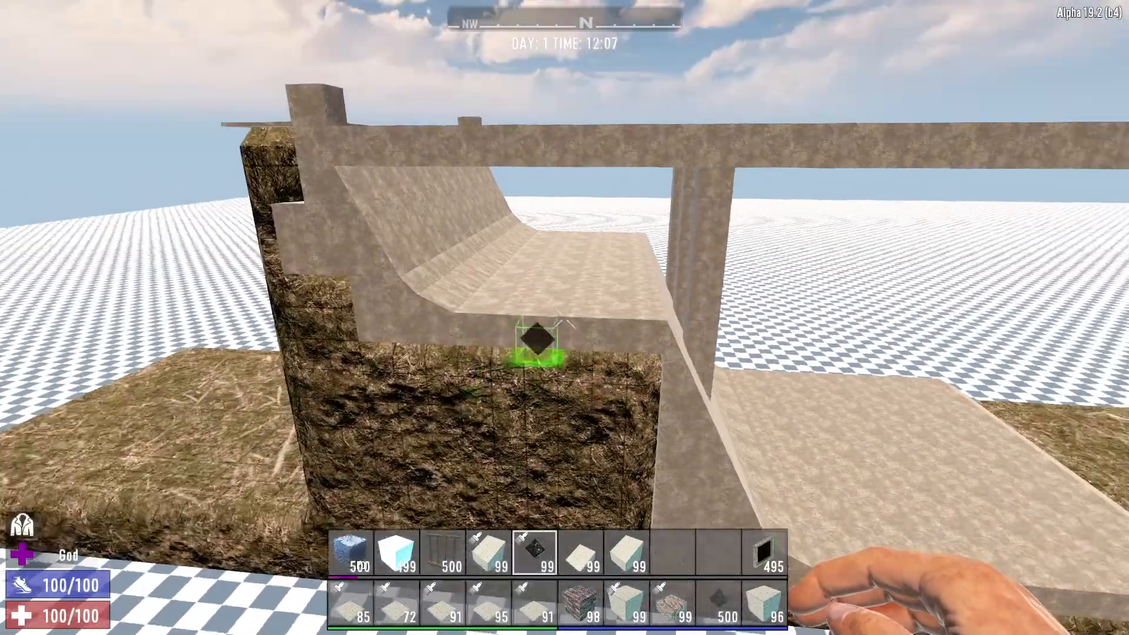
{"action": "key", "text": "a"}
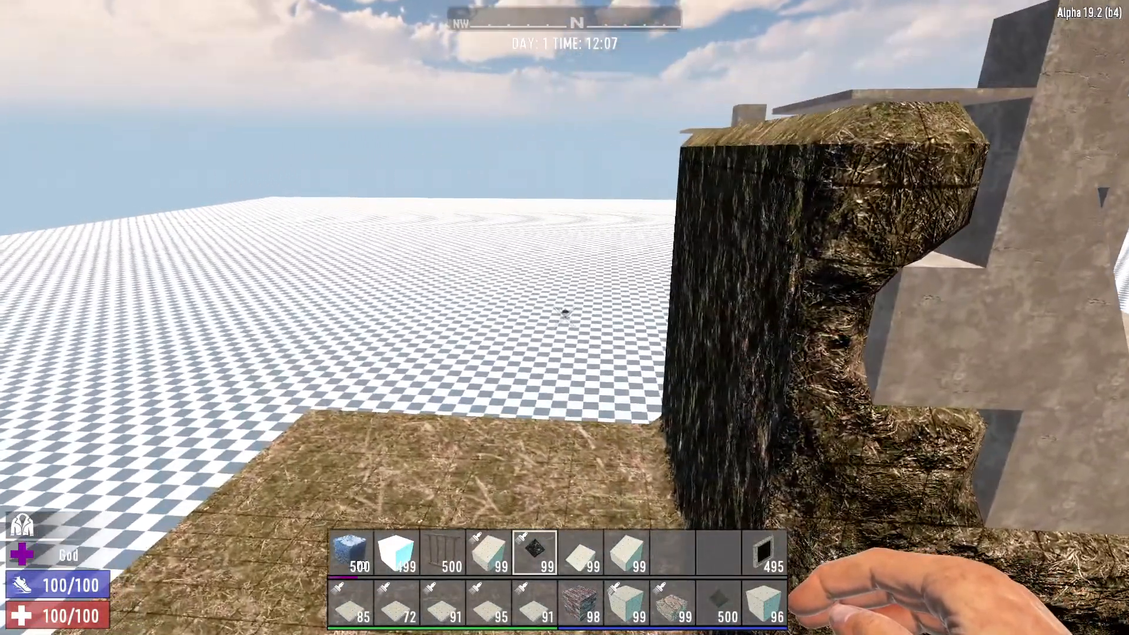
{"action": "key", "text": "s"}
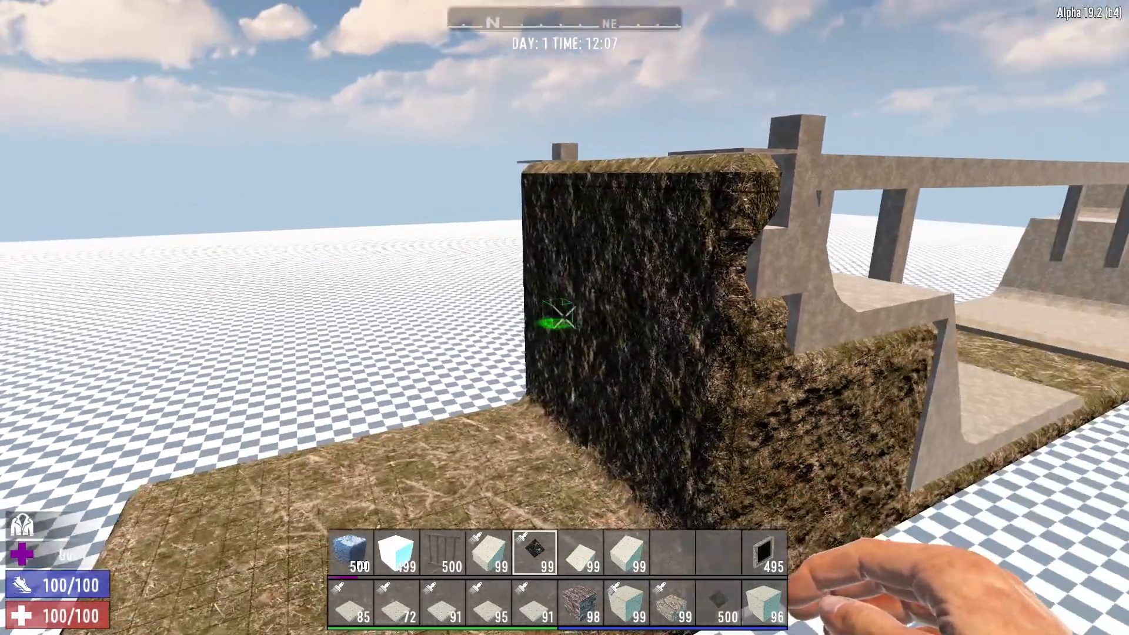
{"action": "key", "text": "w"}
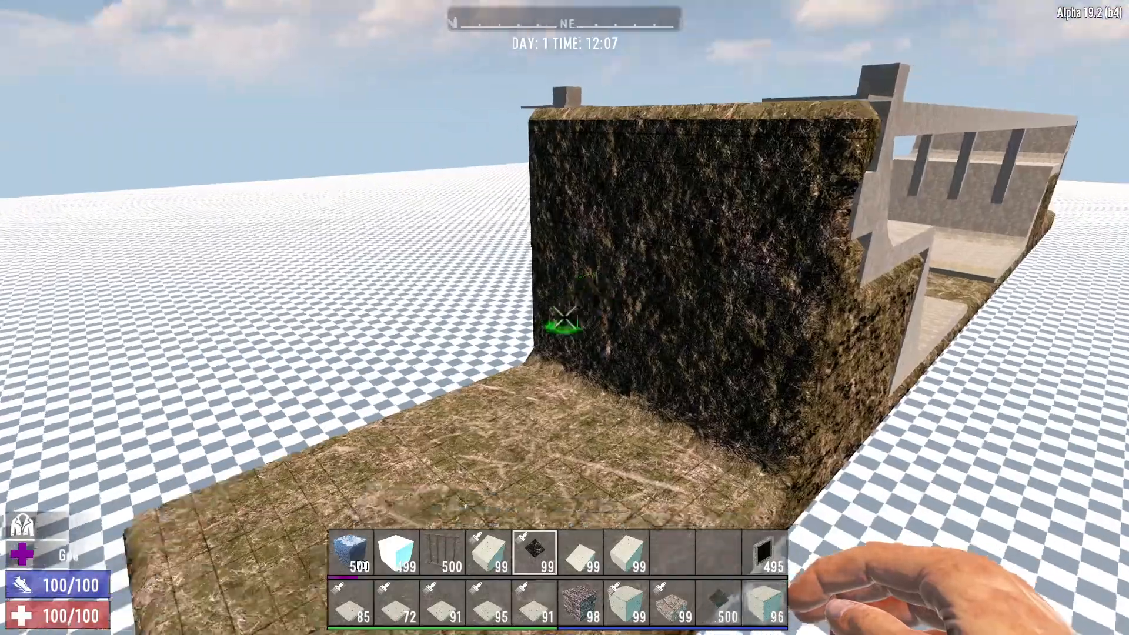
{"action": "key", "text": "w"}
{"action": "key", "text": "w"}
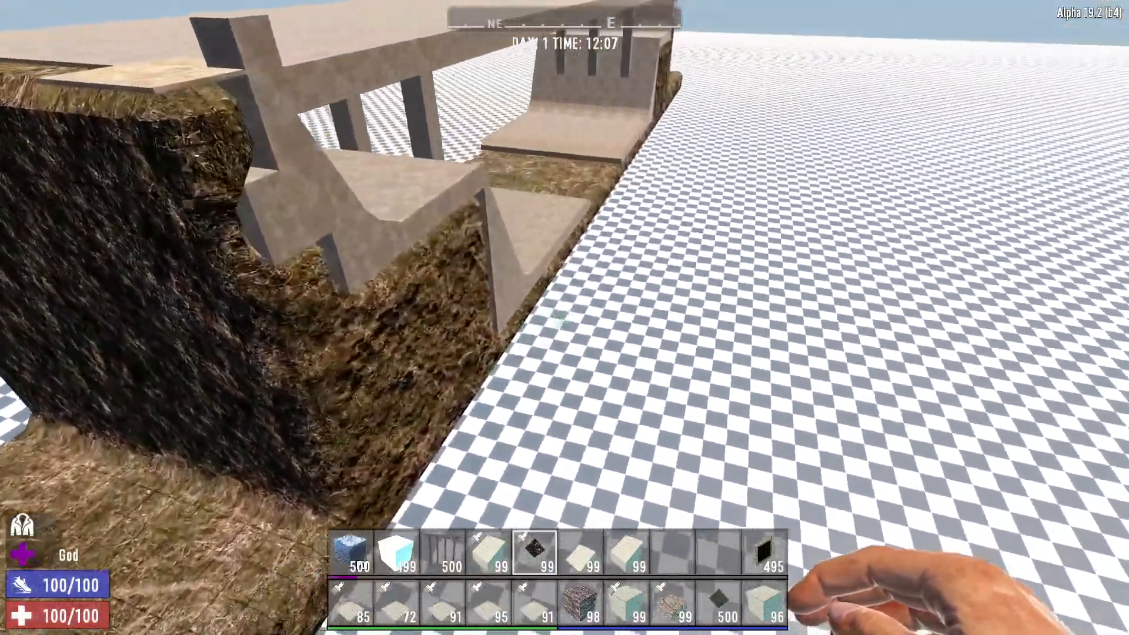
{"action": "key", "text": "s"}
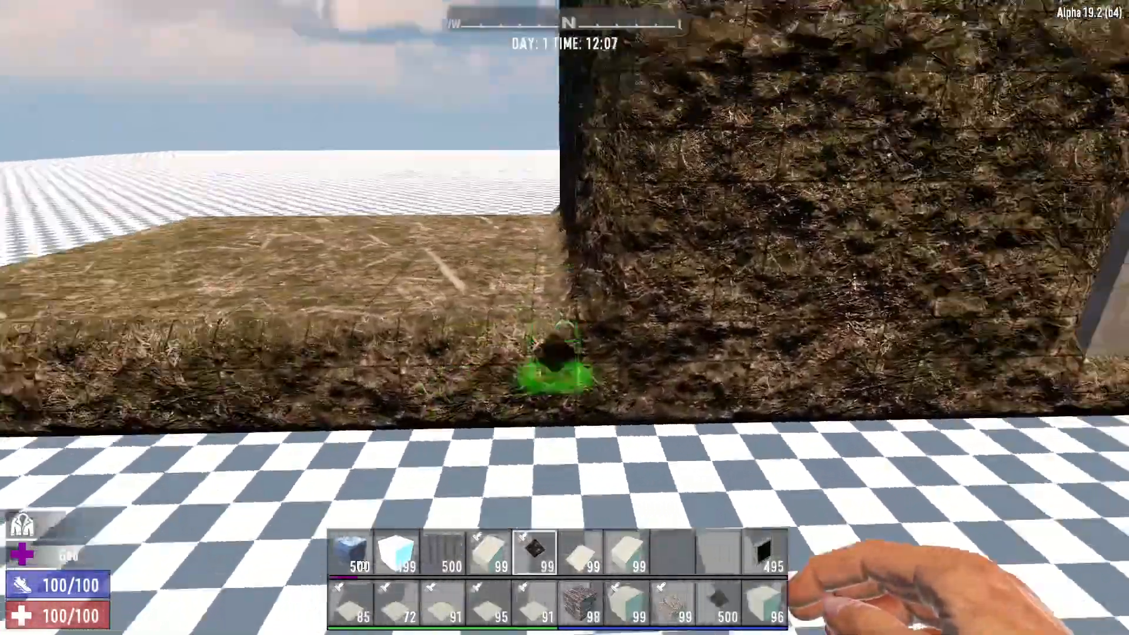
{"action": "key", "text": "s"}
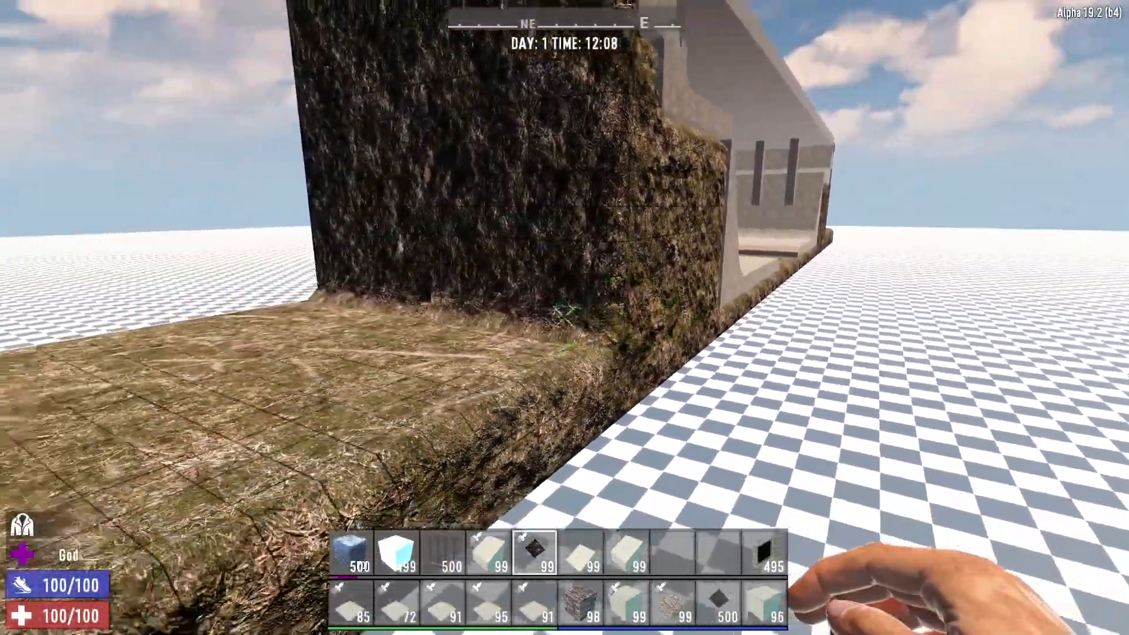
Save the x_custom_opensewer_9mbridge01 prefab with its extended base
{"action": "key", "text": "Escape"}
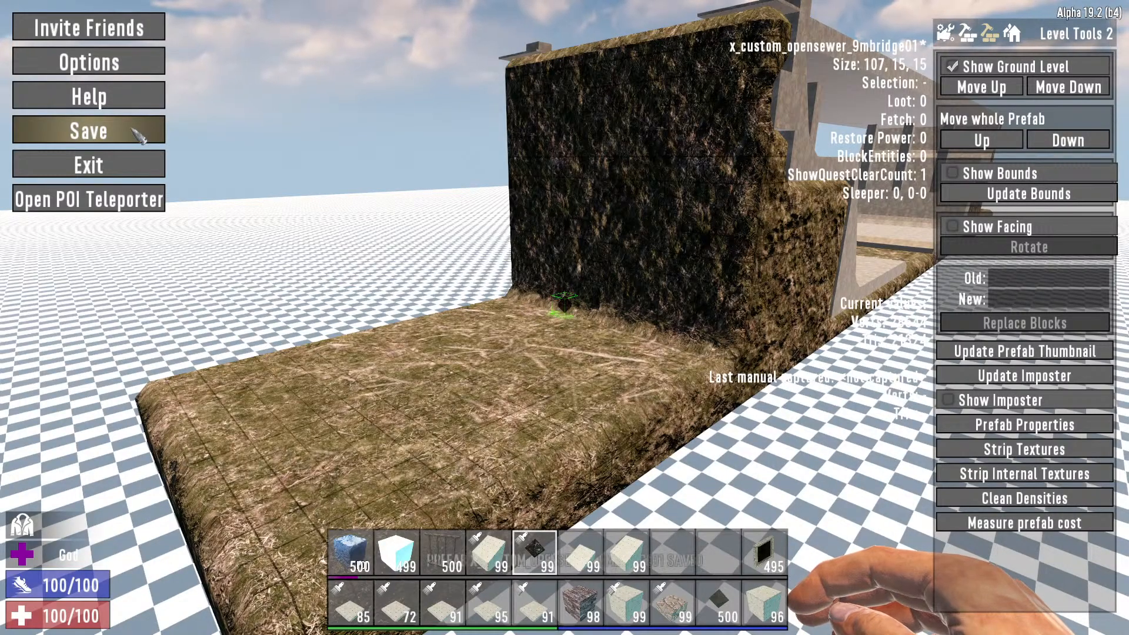
{"action": "key", "text": "Escape"}
{"action": "key", "text": "w"}
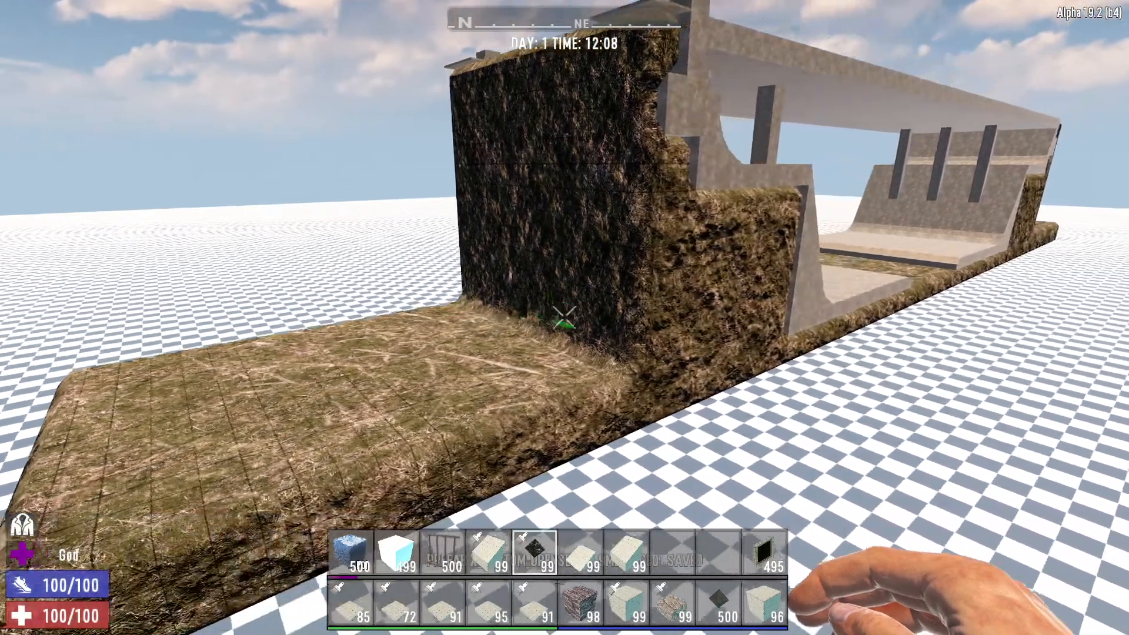
Check the saved bridge prefab's bottom edge and terrain ledges at both ends against the ground level
{"action": "key", "text": "d"}
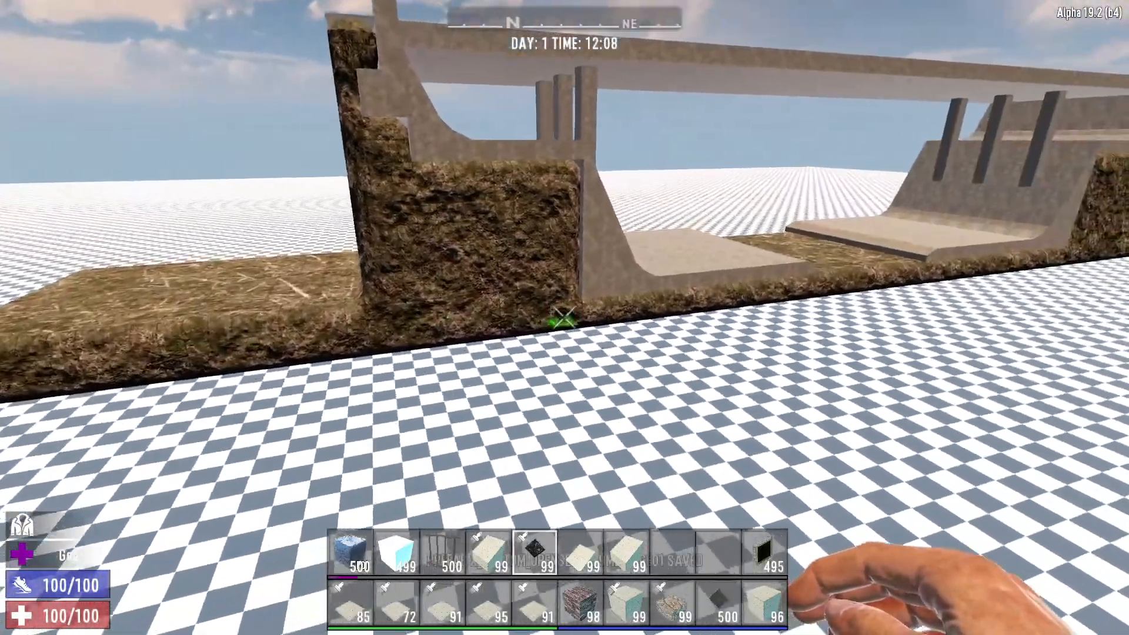
{"action": "key", "text": "space"}
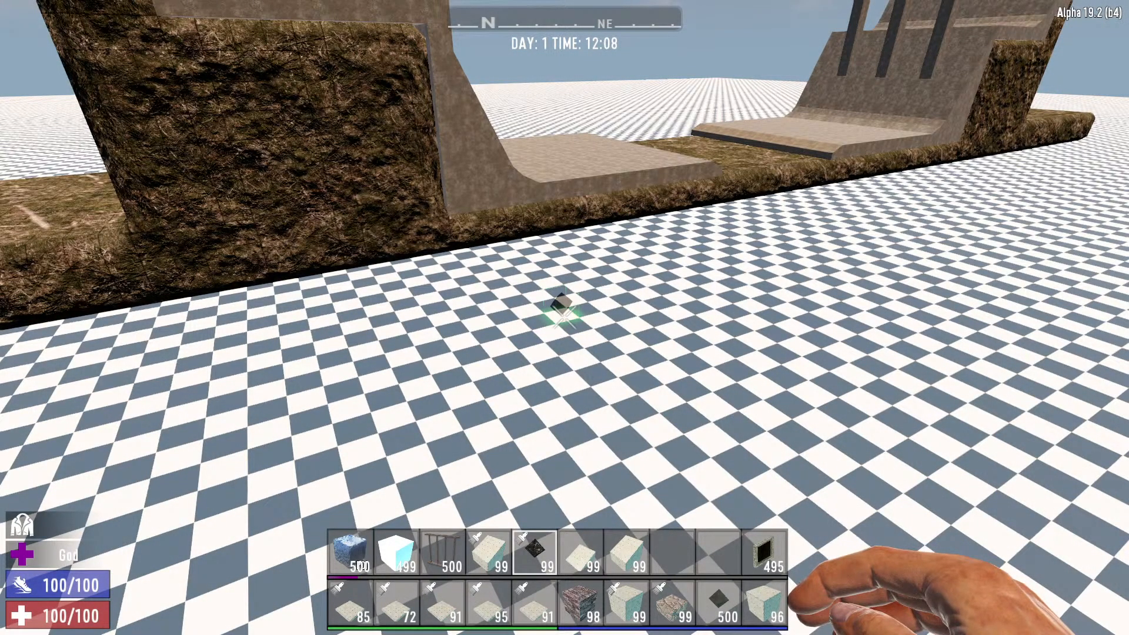
{"action": "key", "text": "w"}
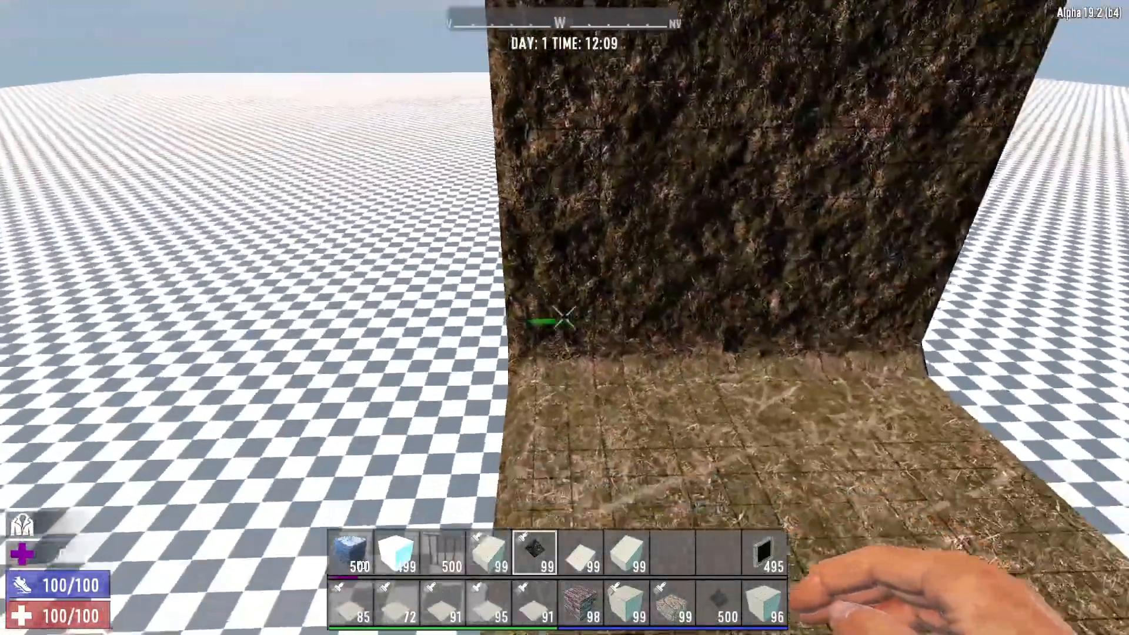
{"action": "key", "text": "Escape"}
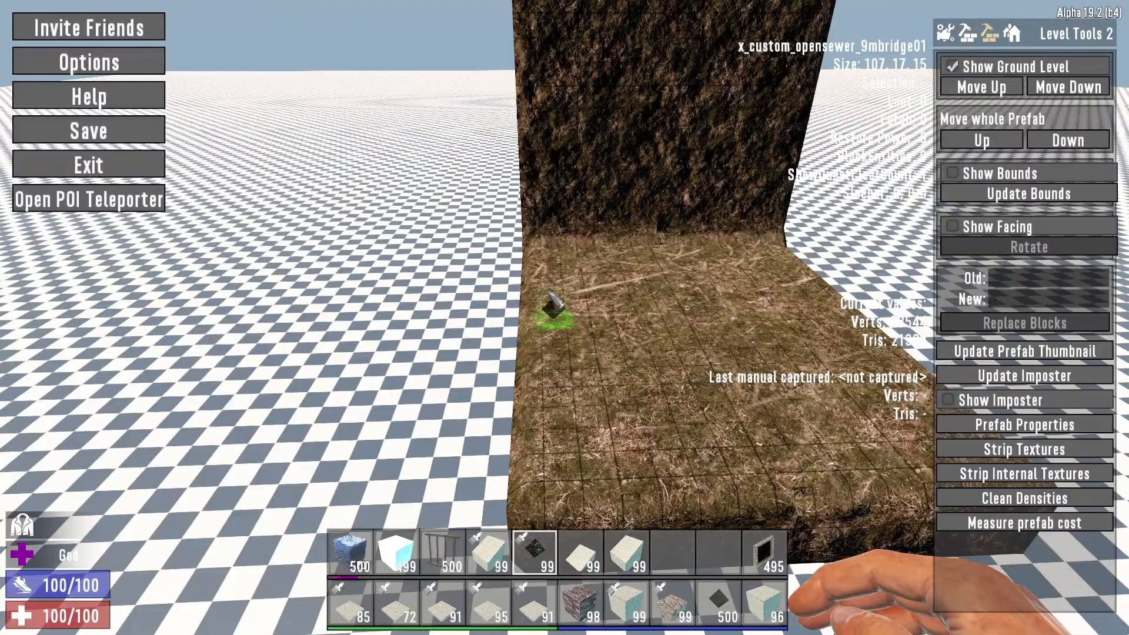
{"action": "key", "text": "Escape"}
{"action": "key", "text": "d"}
{"action": "key", "text": "w"}
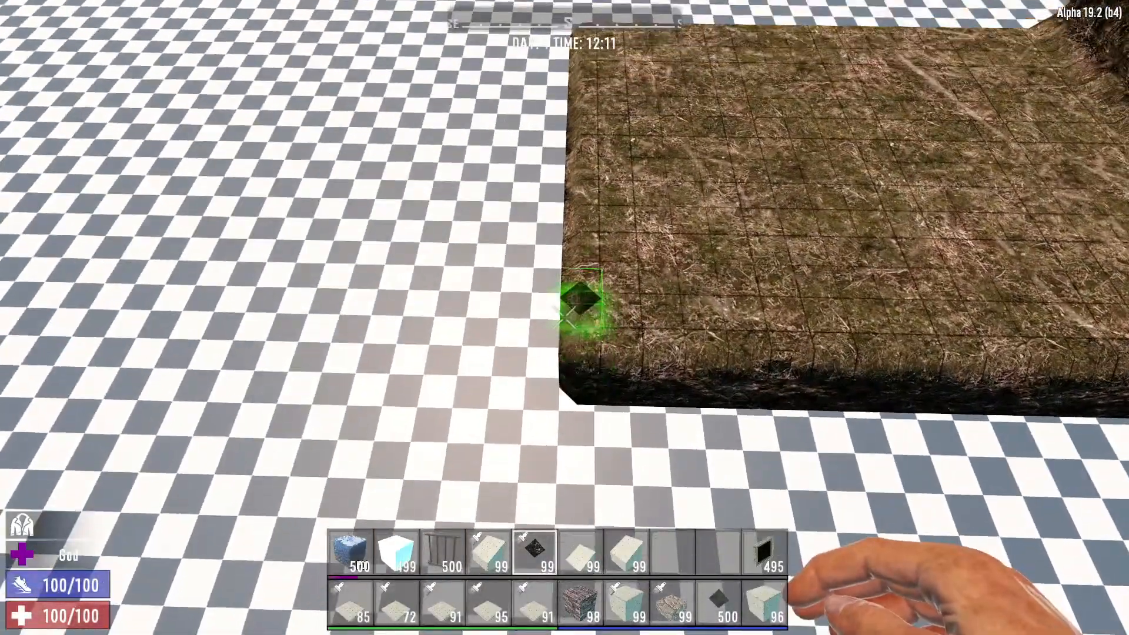
{"action": "key", "text": "s"}
{"action": "key", "text": "s"}
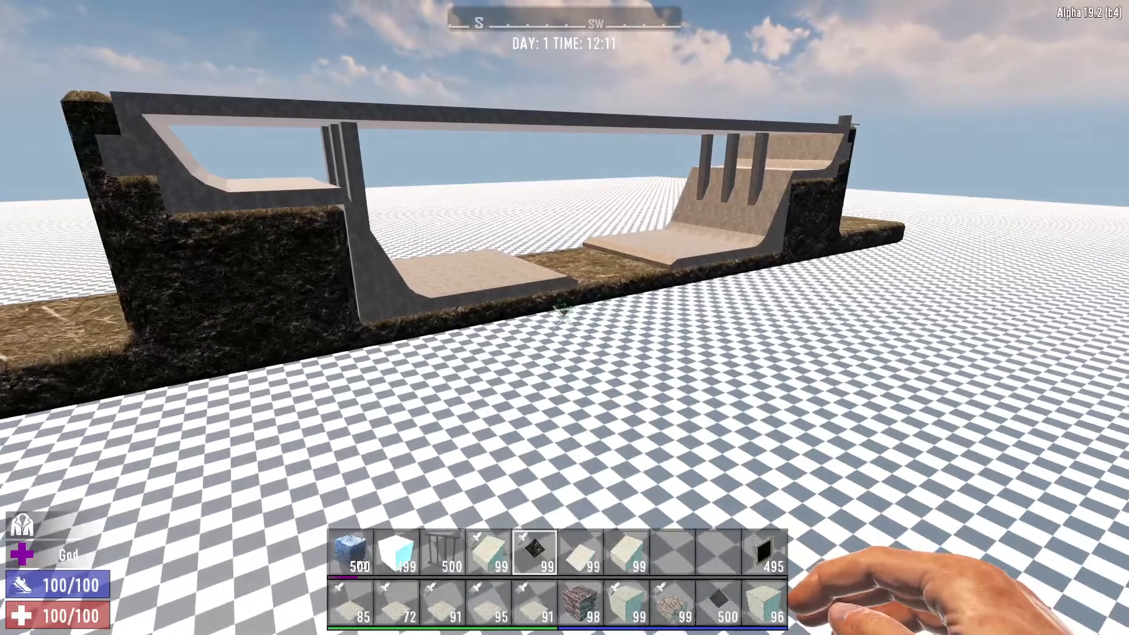
Save the bridge prefab again and load x_custom_opensewer_corner01 from the Open Sewer group
{"action": "key", "text": "Escape"}
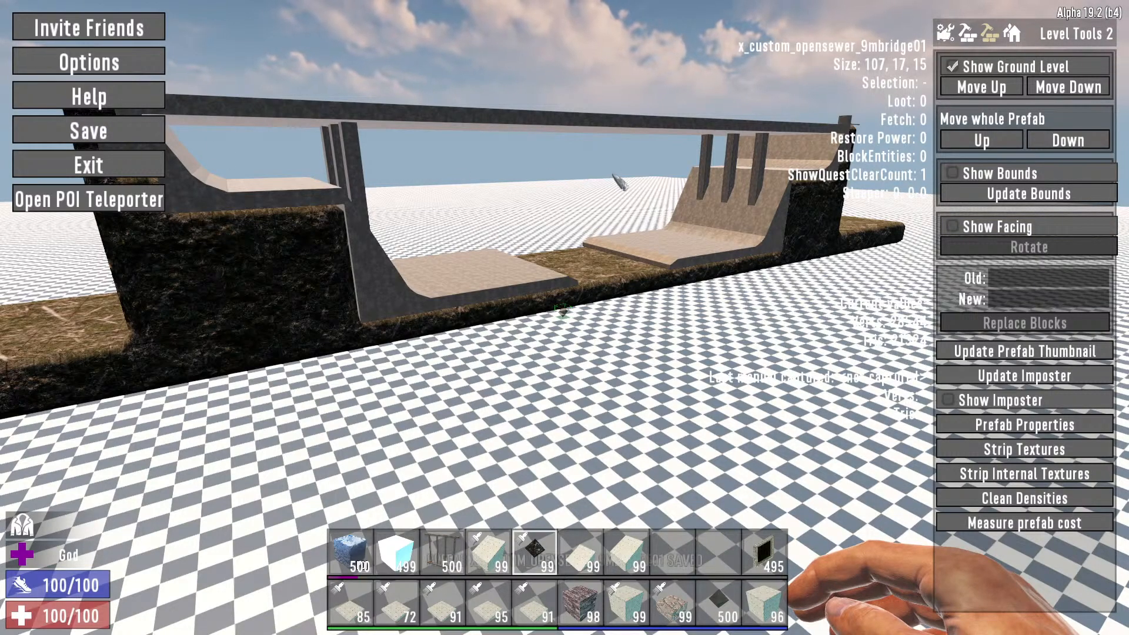
{"action": "left_click", "coordinate": [1014, 34]}
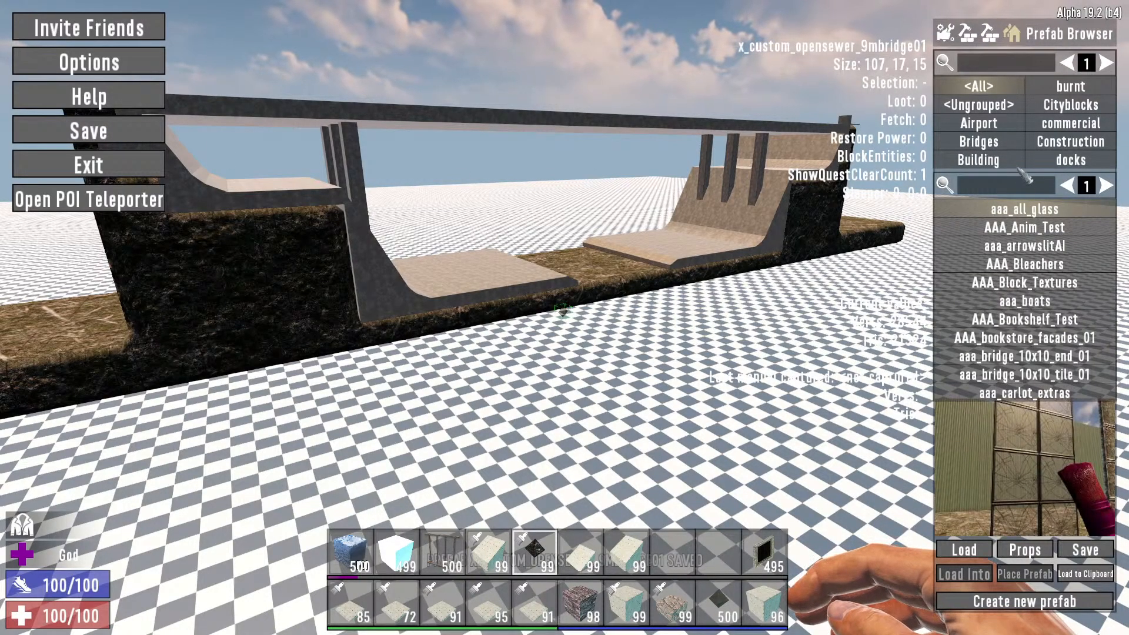
{"action": "left_click", "coordinate": [986, 90]}
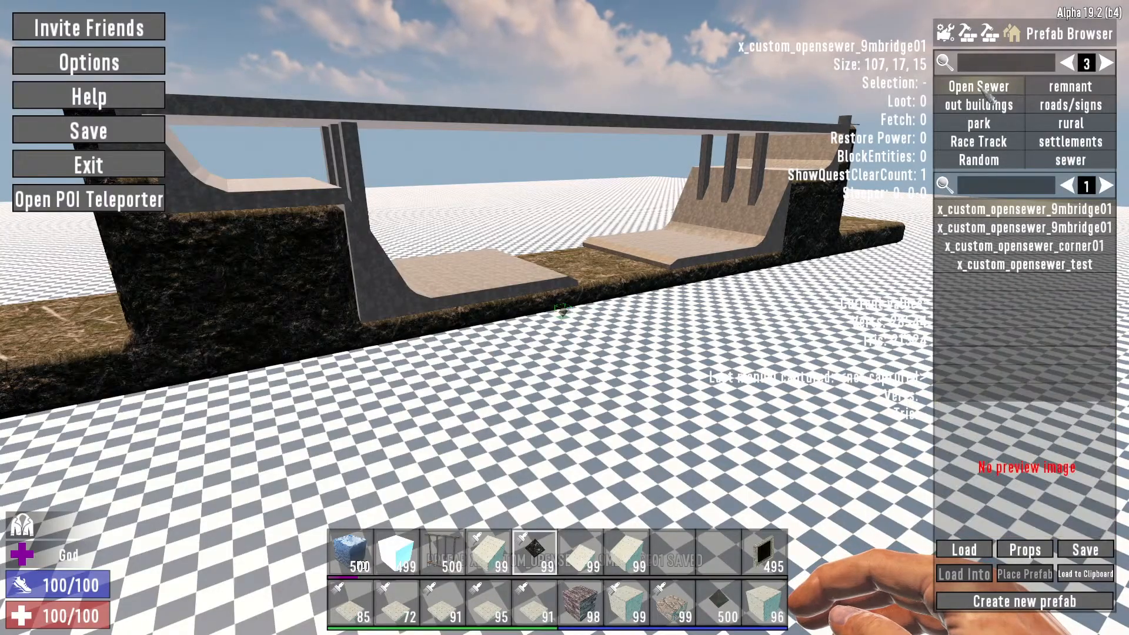
{"action": "double_click", "coordinate": [1013, 247]}
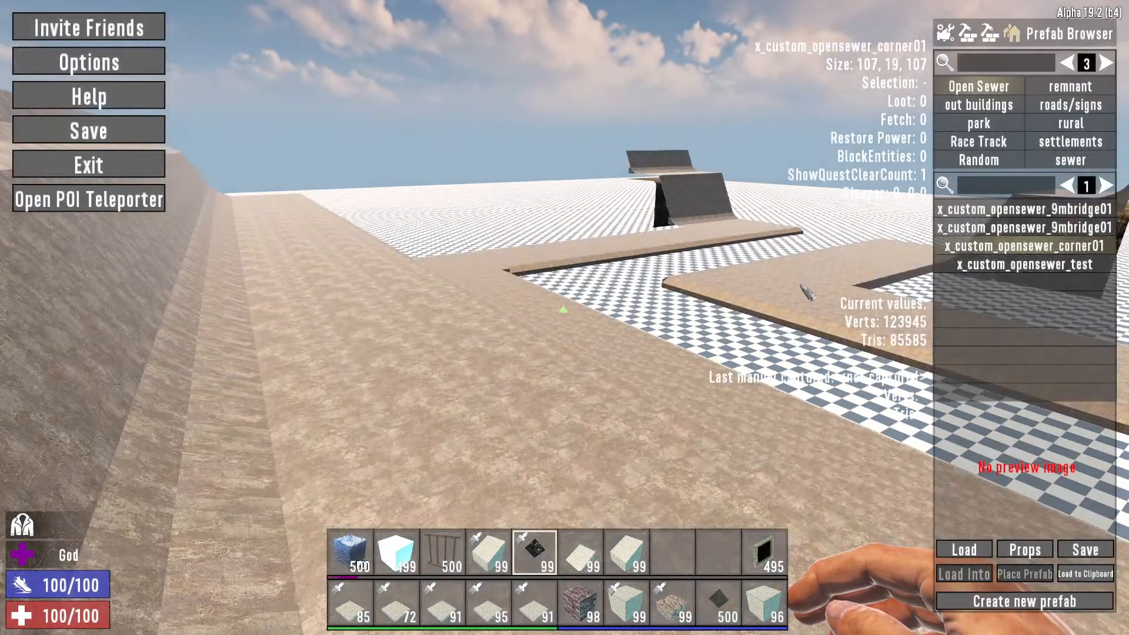
Inspect the corner prefab's outer walls, sloped channel sides and floor slabs at ground level
{"action": "key", "text": "Escape"}
{"action": "key", "text": "w"}
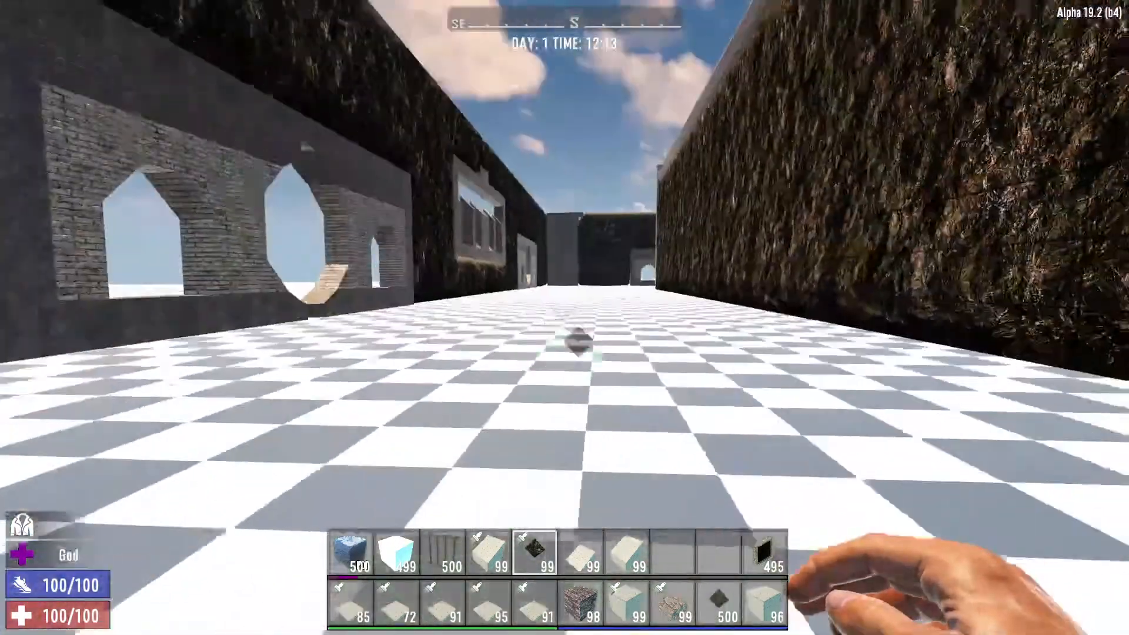
{"action": "key", "text": "space"}
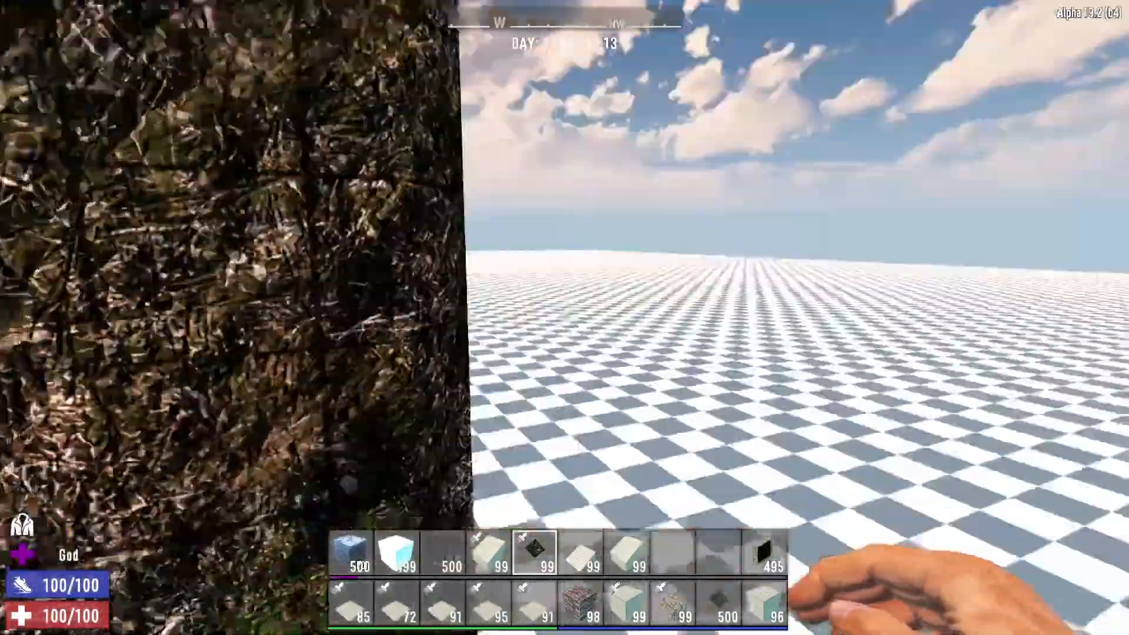
{"action": "key", "text": "w"}
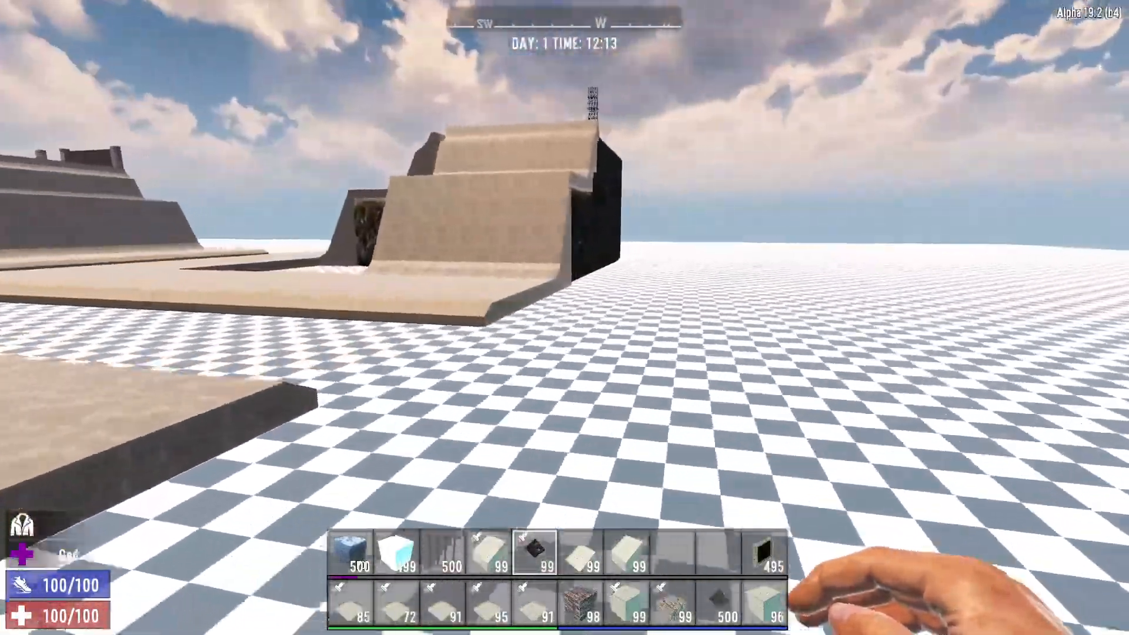
{"action": "key", "text": "w"}
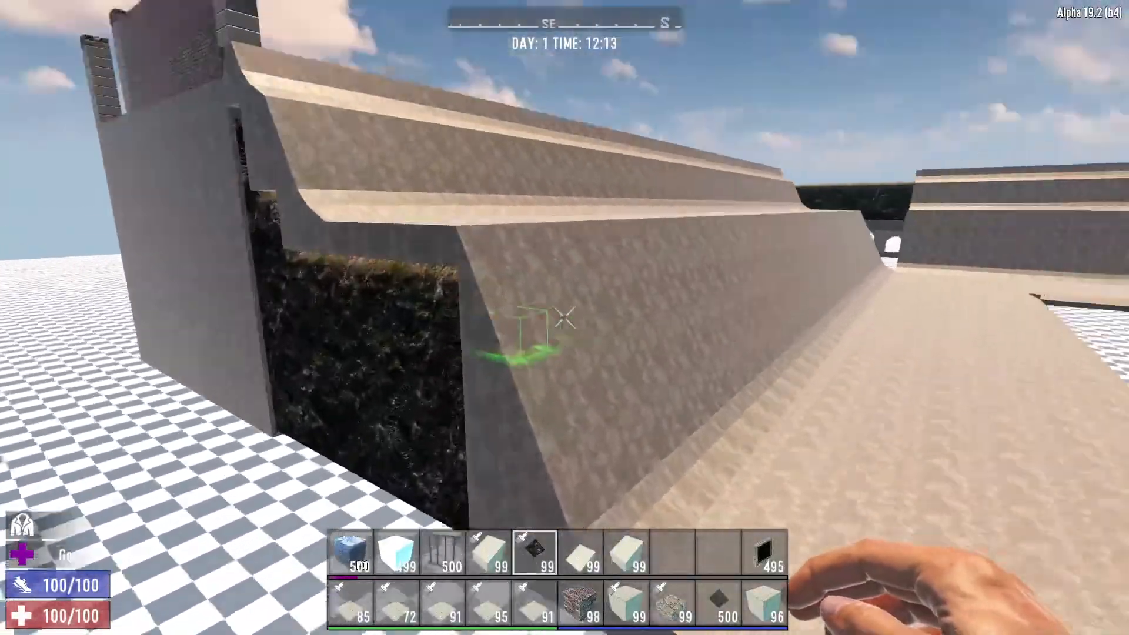
{"action": "key", "text": "space"}
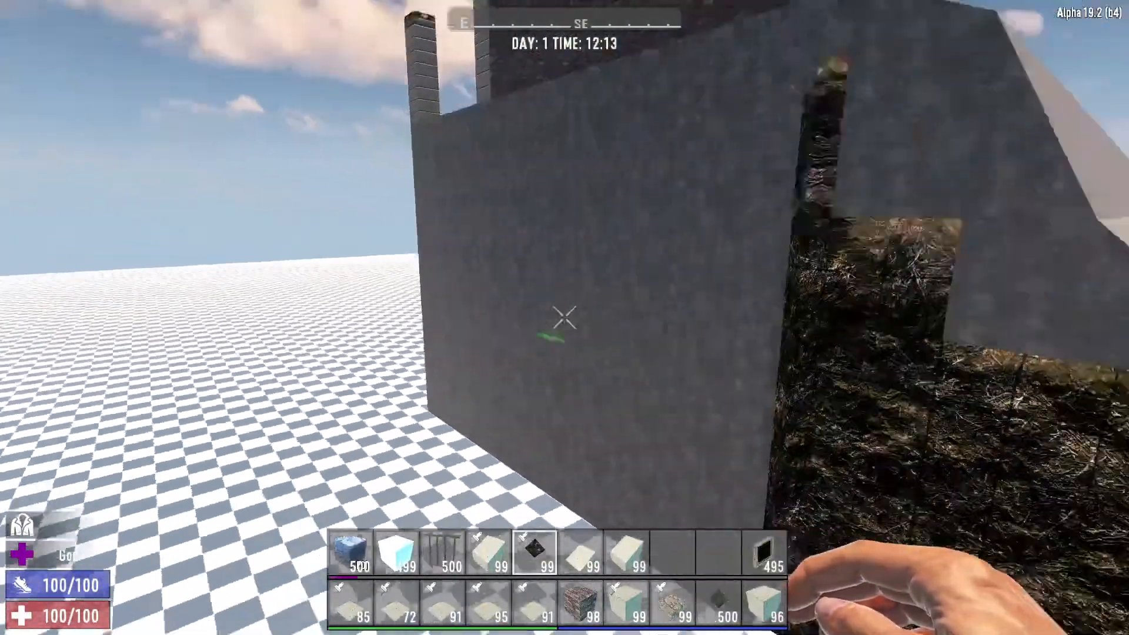
Move the whole corner prefab up twice
{"action": "key", "text": "Escape"}
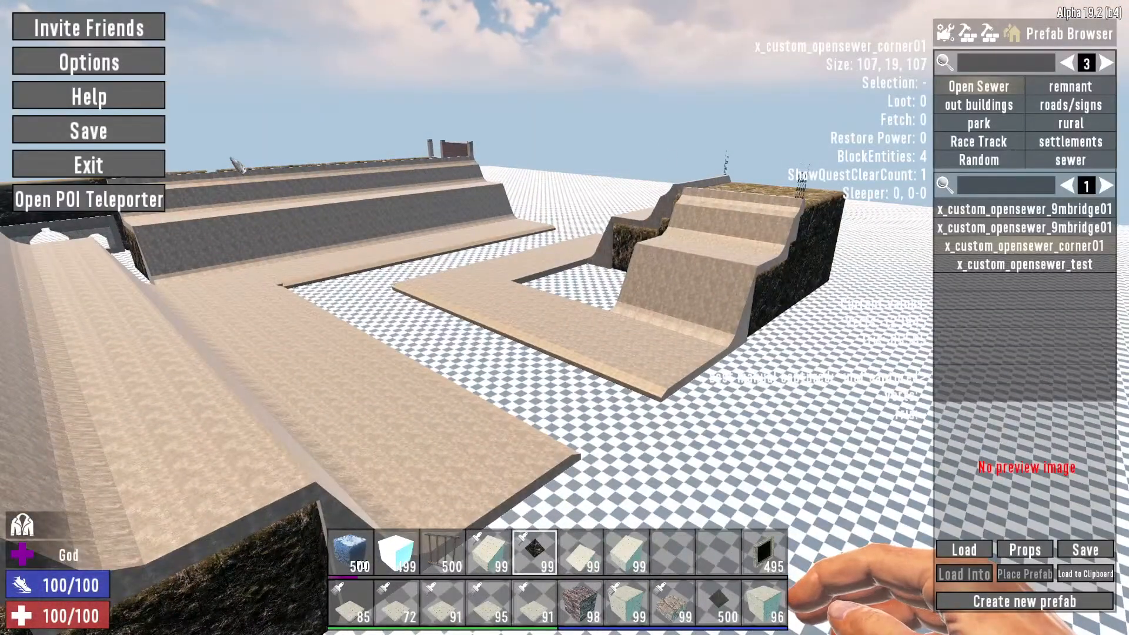
{"action": "left_click", "coordinate": [1003, 34]}
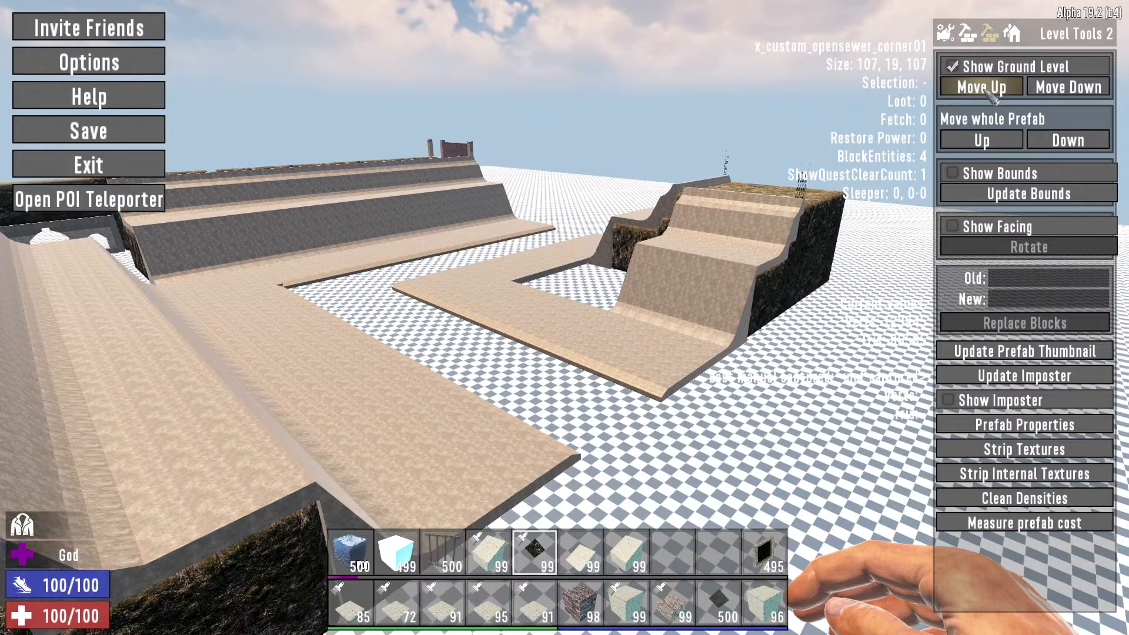
{"action": "left_click", "coordinate": [984, 145]}
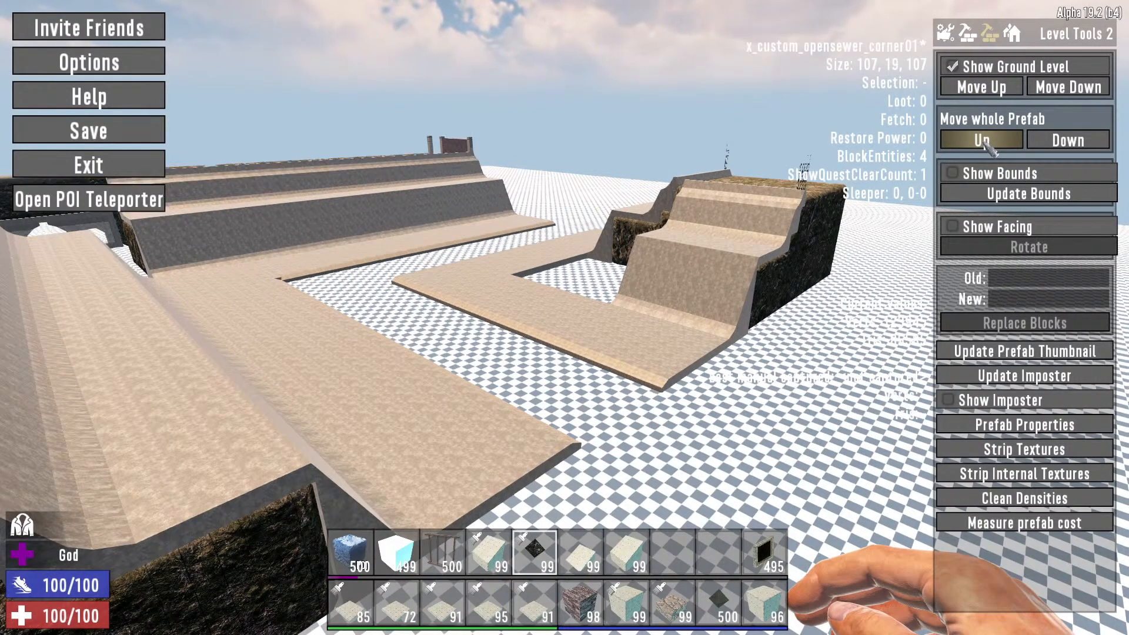
{"action": "left_click", "coordinate": [982, 141]}
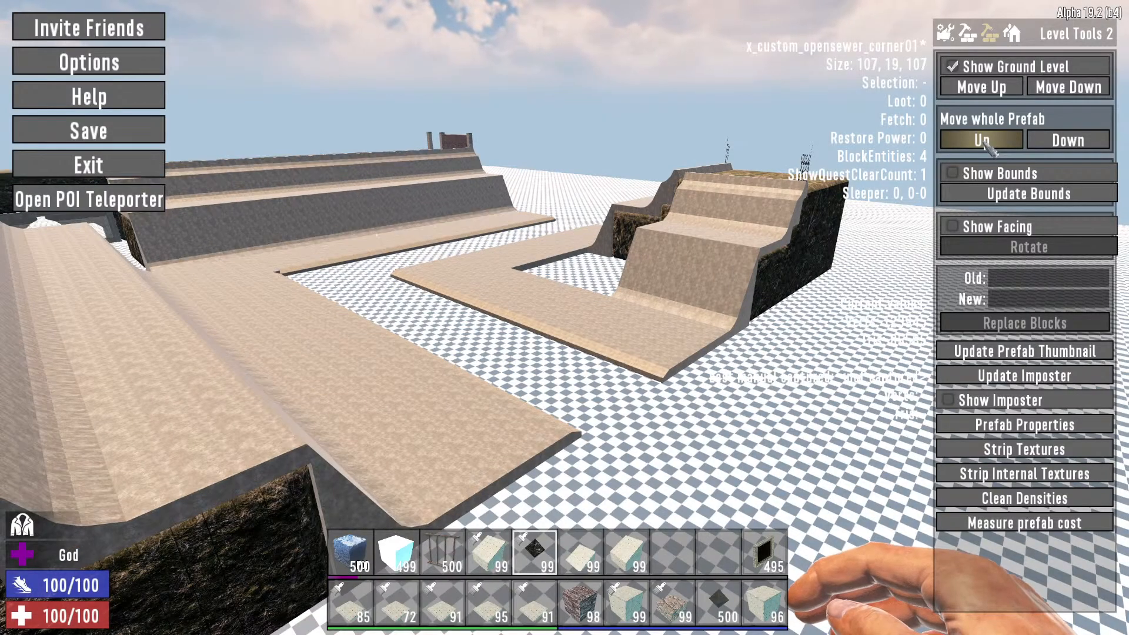
Inspect the underside and bottom edges of the raised corner prefab against the ground level
{"action": "key", "text": "Escape"}
{"action": "key", "text": "w"}
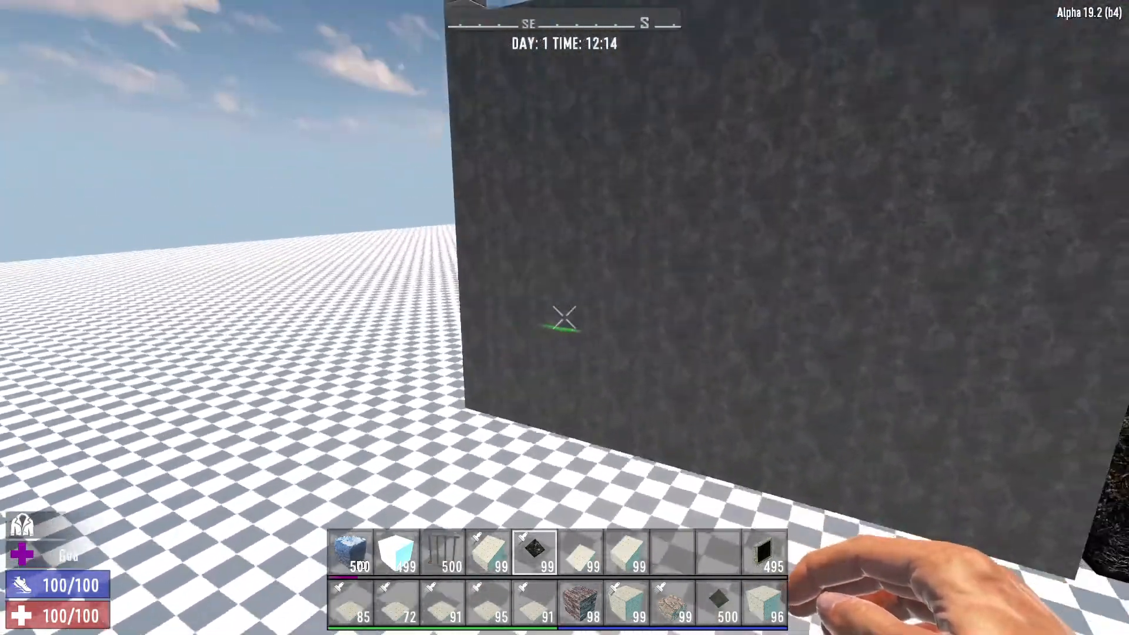
{"action": "key", "text": "w"}
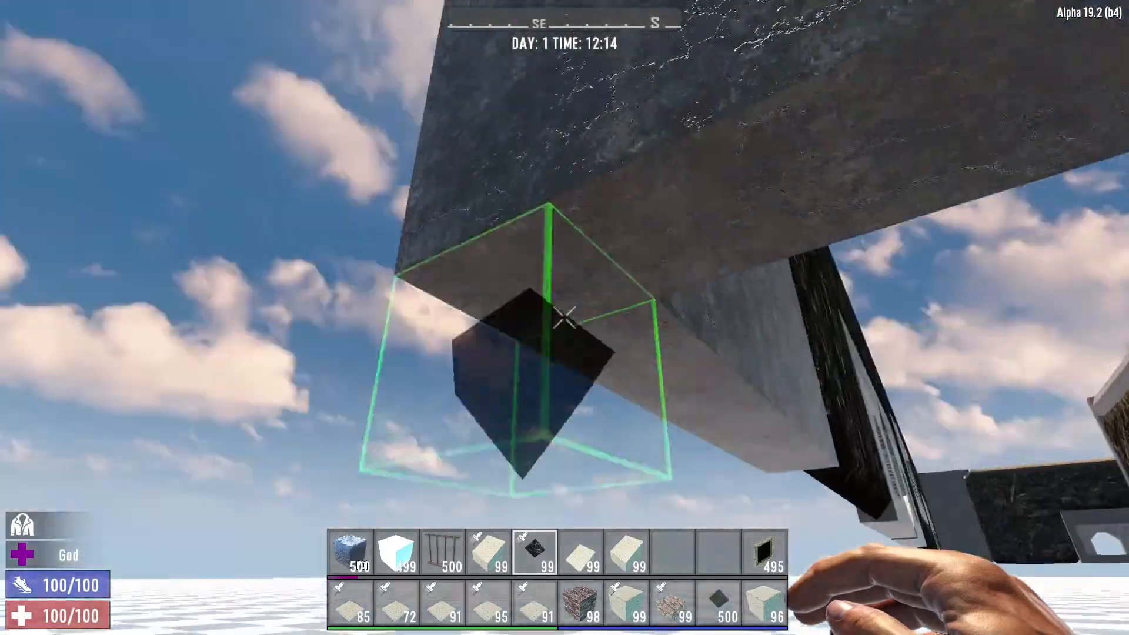
{"action": "key", "text": "w"}
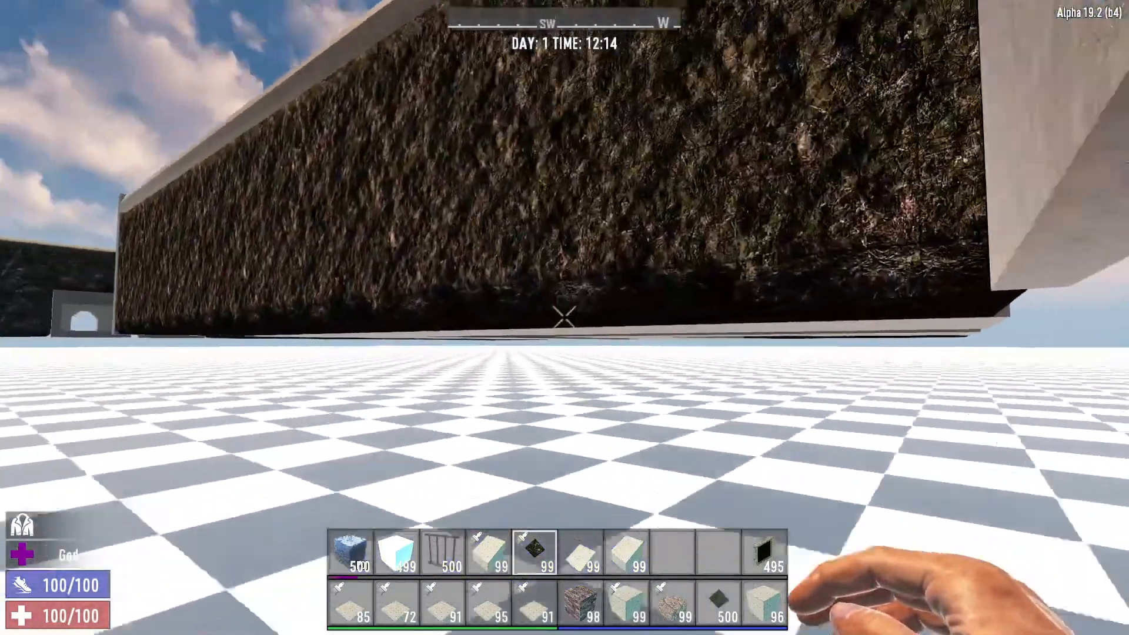
{"action": "key", "text": "w"}
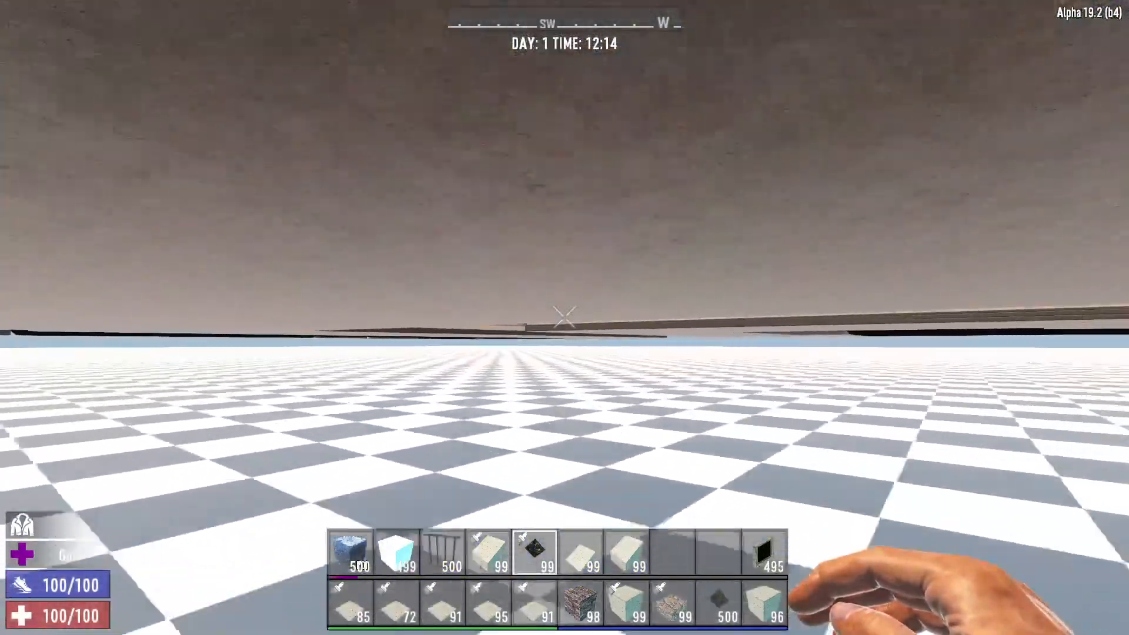
{"action": "key", "text": "w"}
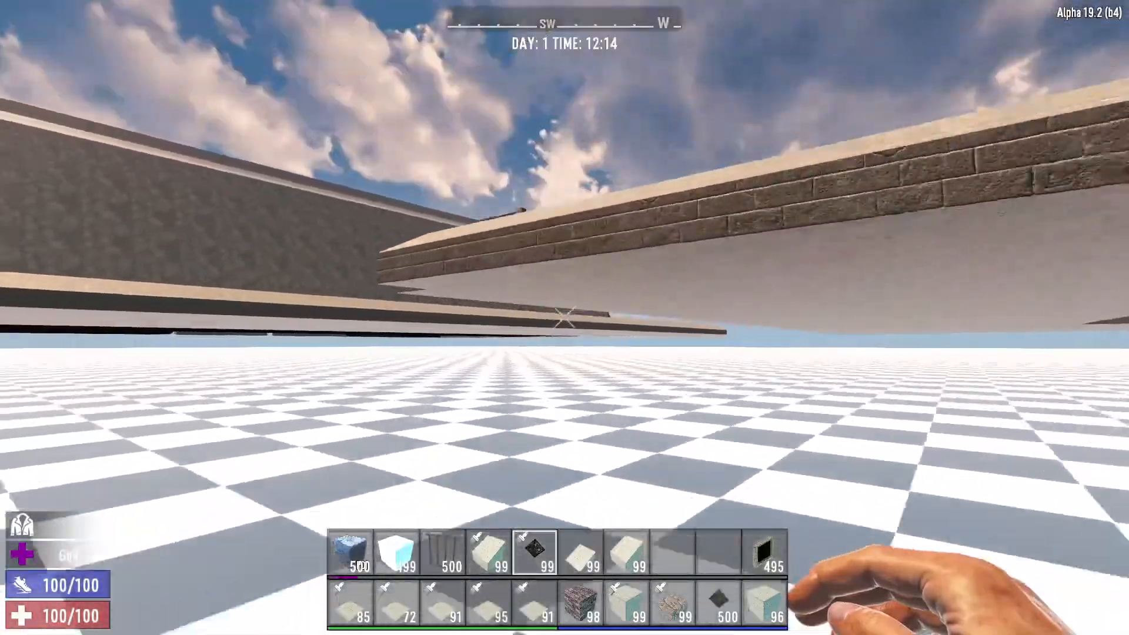
{"action": "key", "text": "a"}
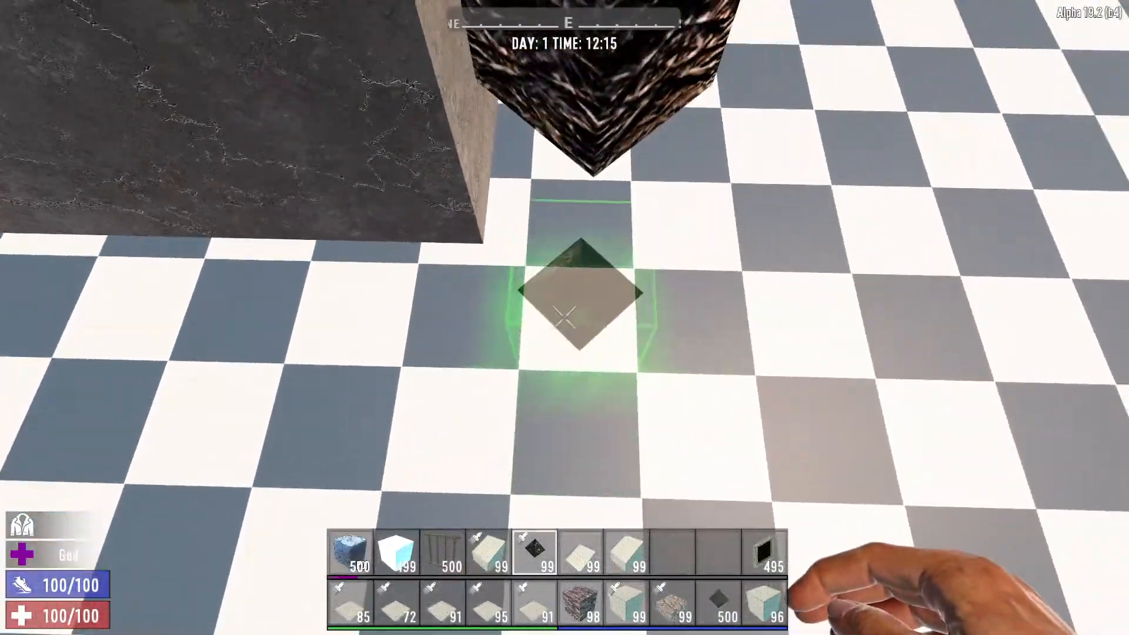
Fill the selected ground-level layer beneath the open sewer corner prefab with the held terrain block
{"action": "left_click", "coordinate": [564, 318], "text": "shift"}
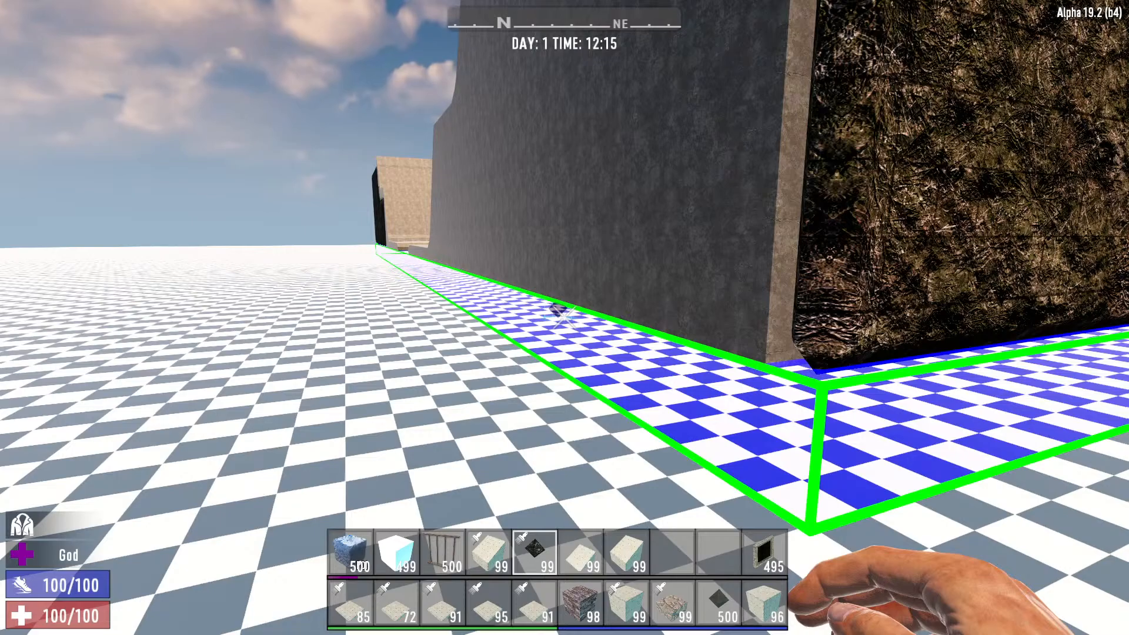
{"action": "key", "text": "a"}
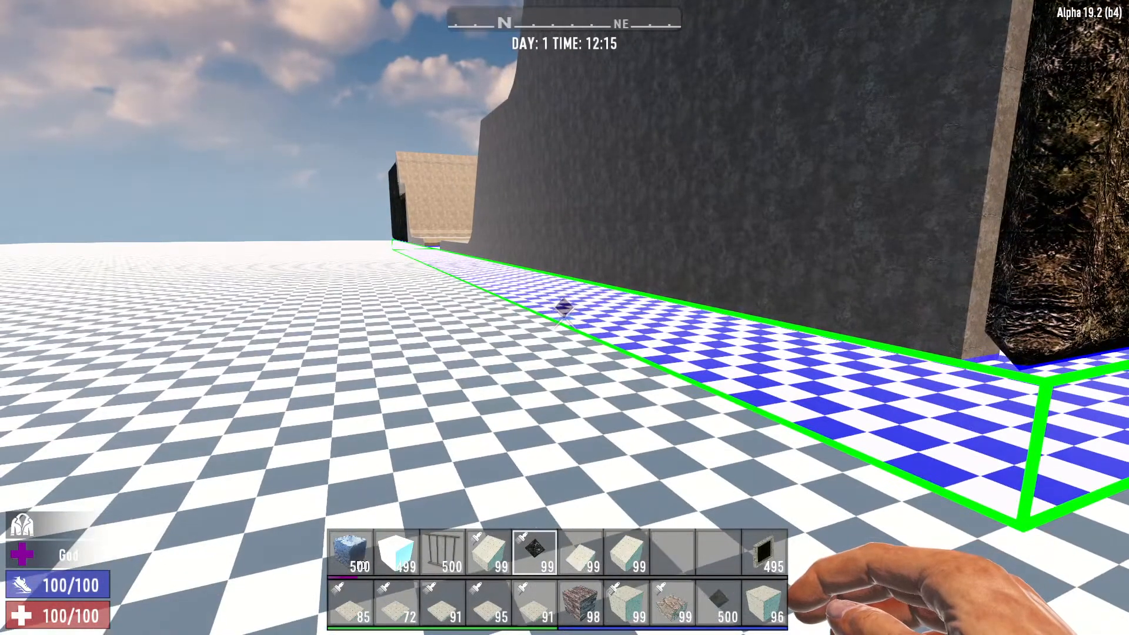
{"action": "key", "text": "a"}
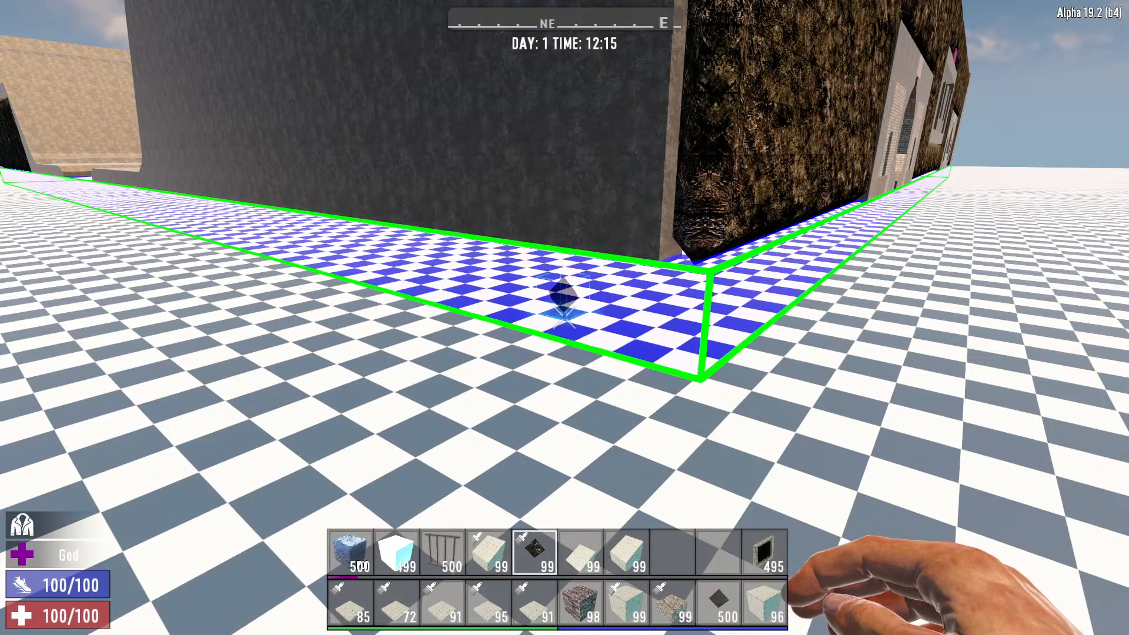
{"action": "left_click", "coordinate": [564, 297]}
{"action": "key", "text": "w"}
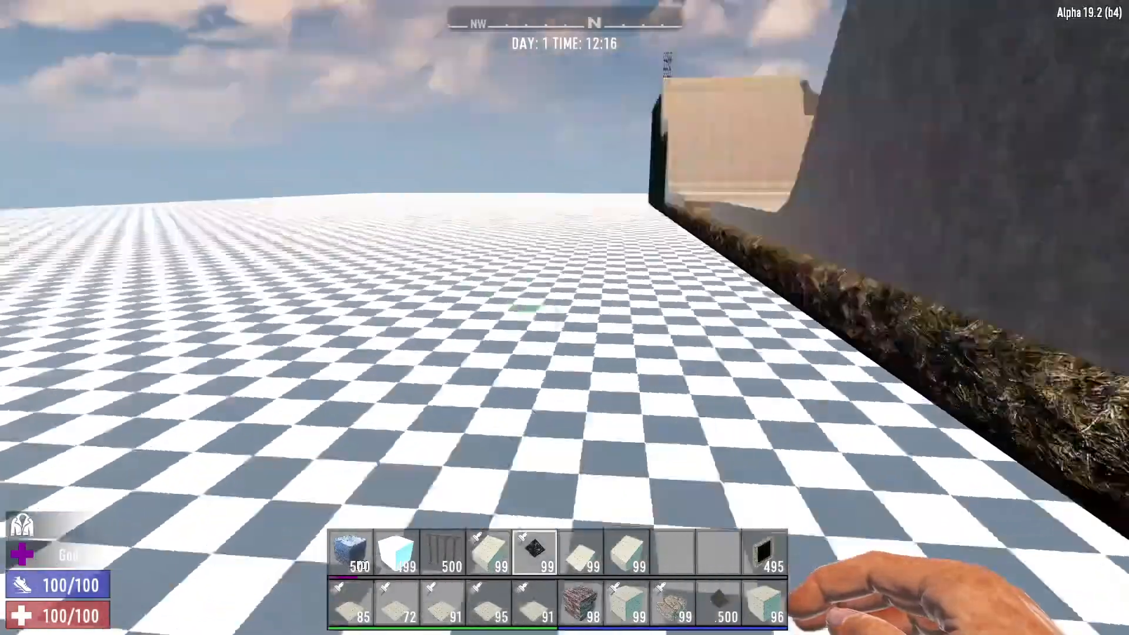
Examine the corner prefab's terraced concrete banks, terrain base and outer walls from all around
{"action": "key", "text": "w"}
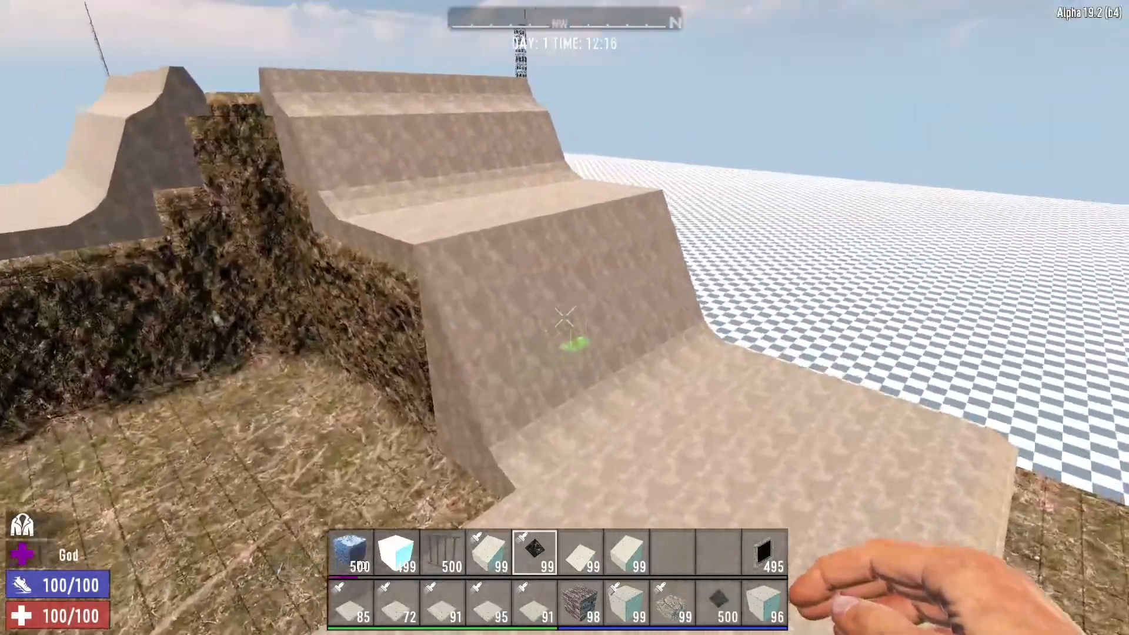
{"action": "key", "text": "s"}
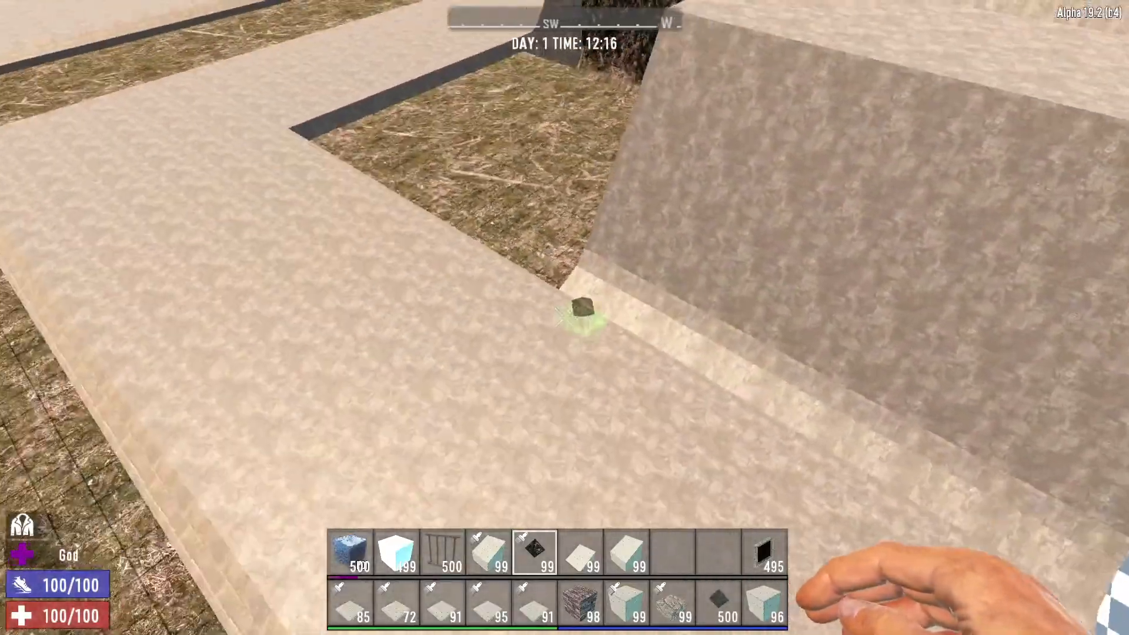
{"action": "key", "text": "s"}
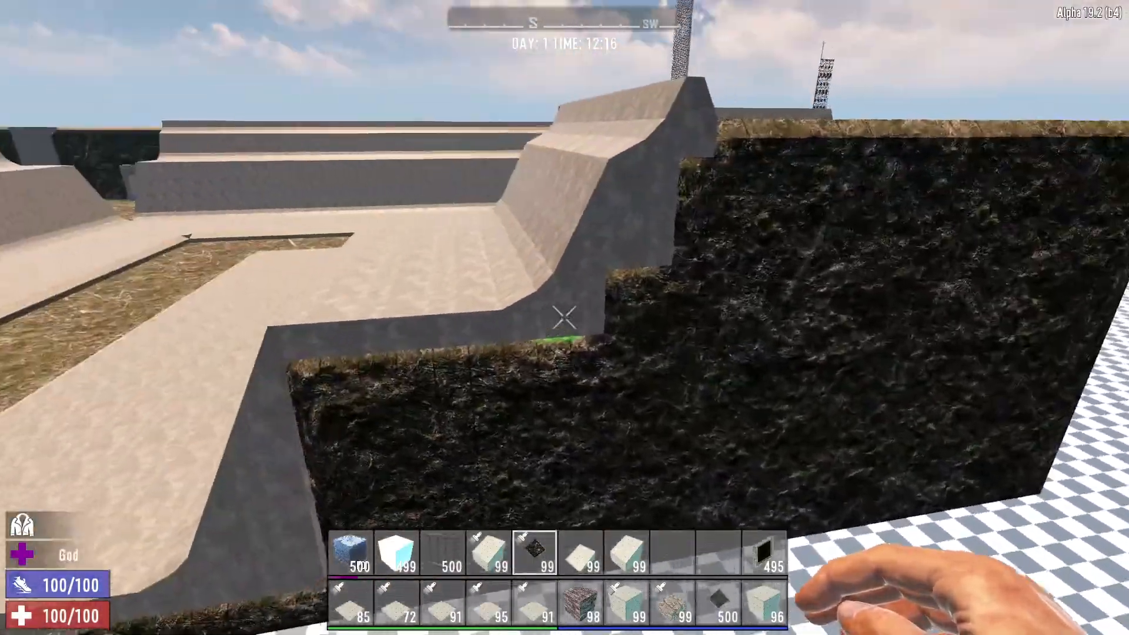
{"action": "key", "text": "s"}
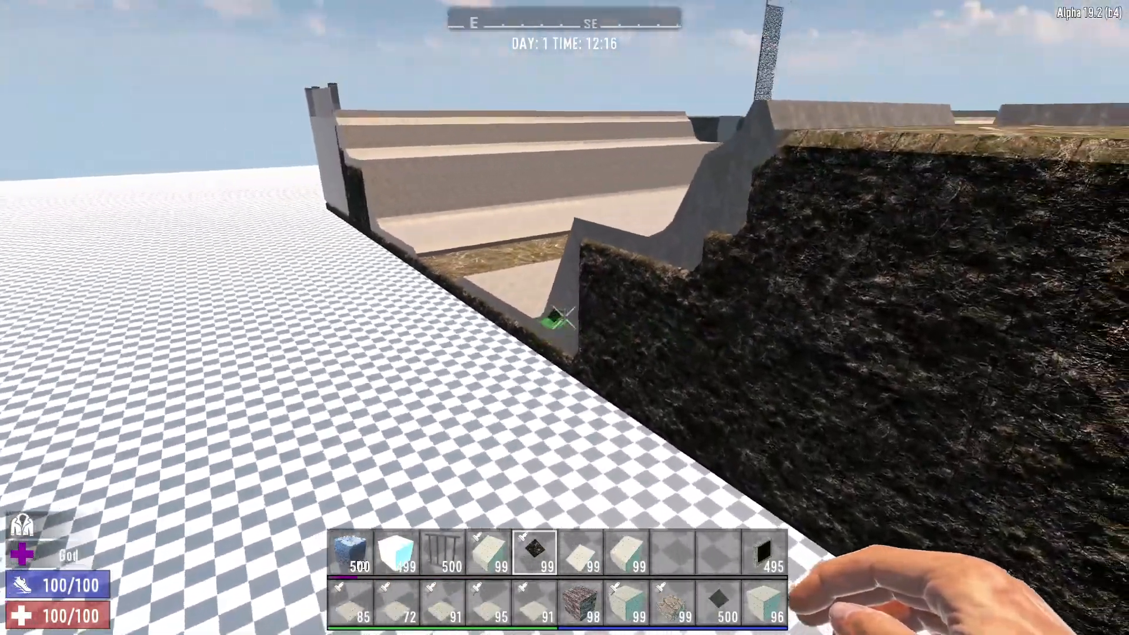
{"action": "key", "text": "s"}
{"action": "key", "text": "w"}
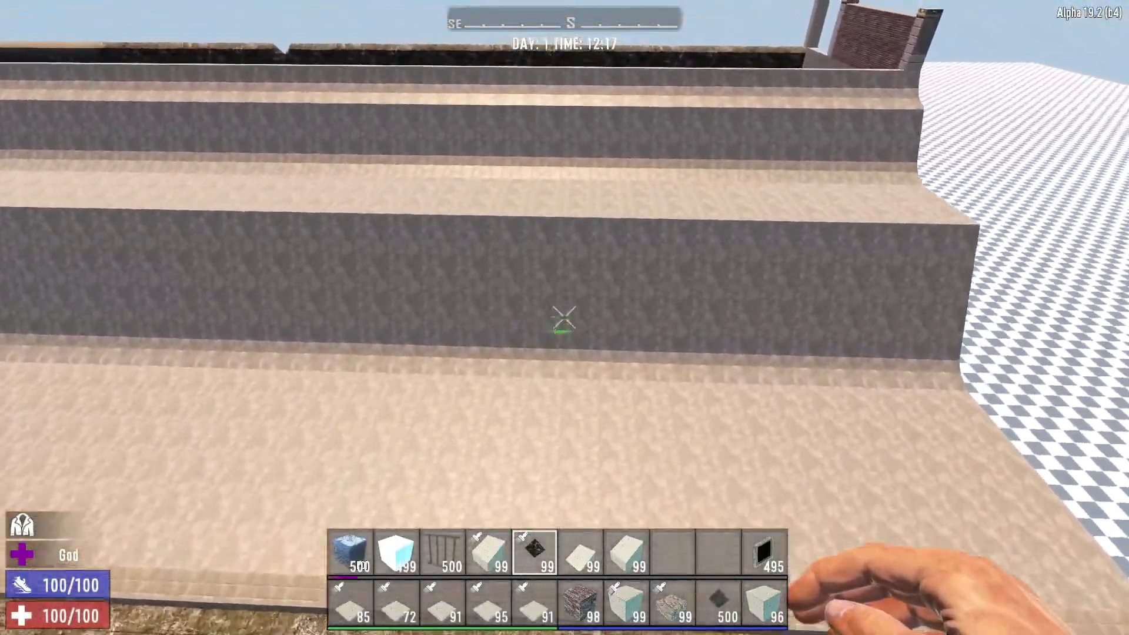
{"action": "key", "text": "w"}
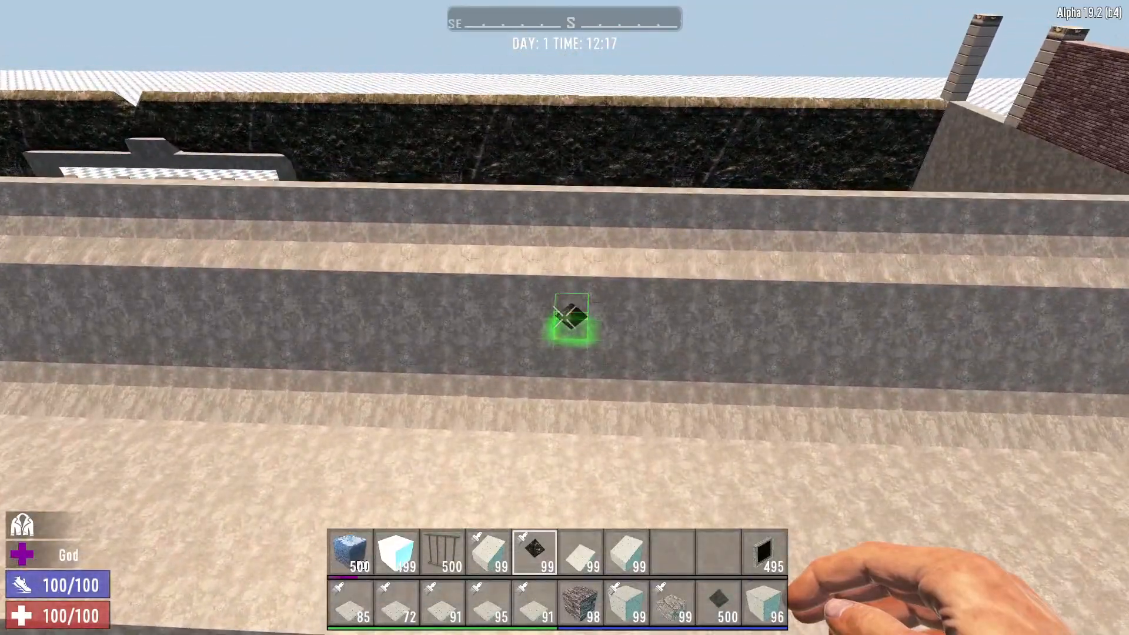
{"action": "key", "text": "space"}
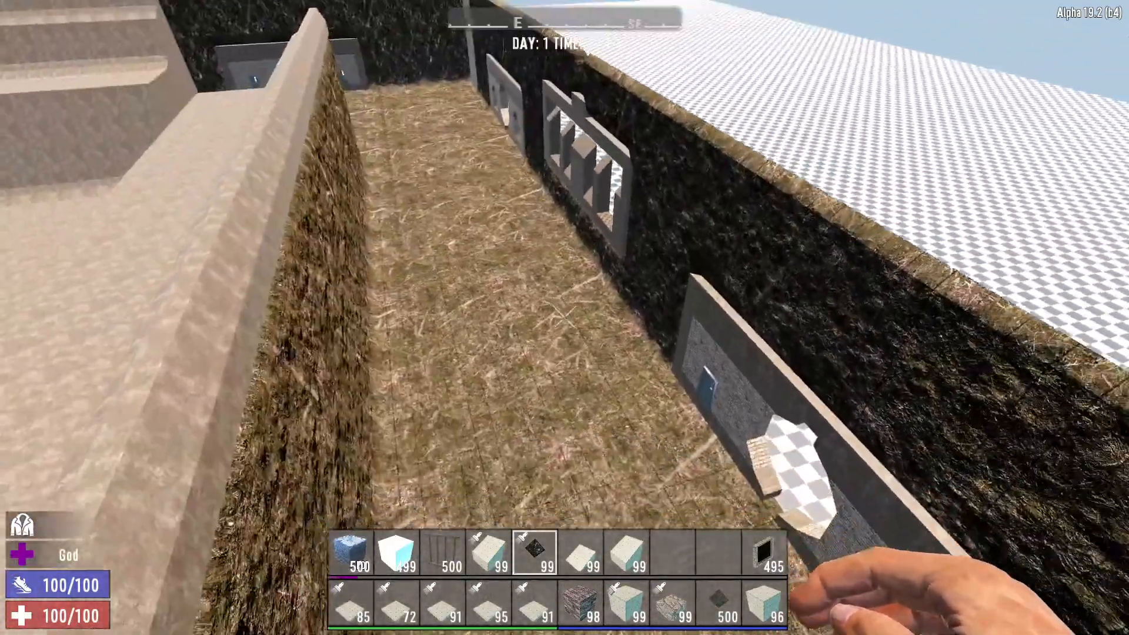
{"action": "key", "text": "space"}
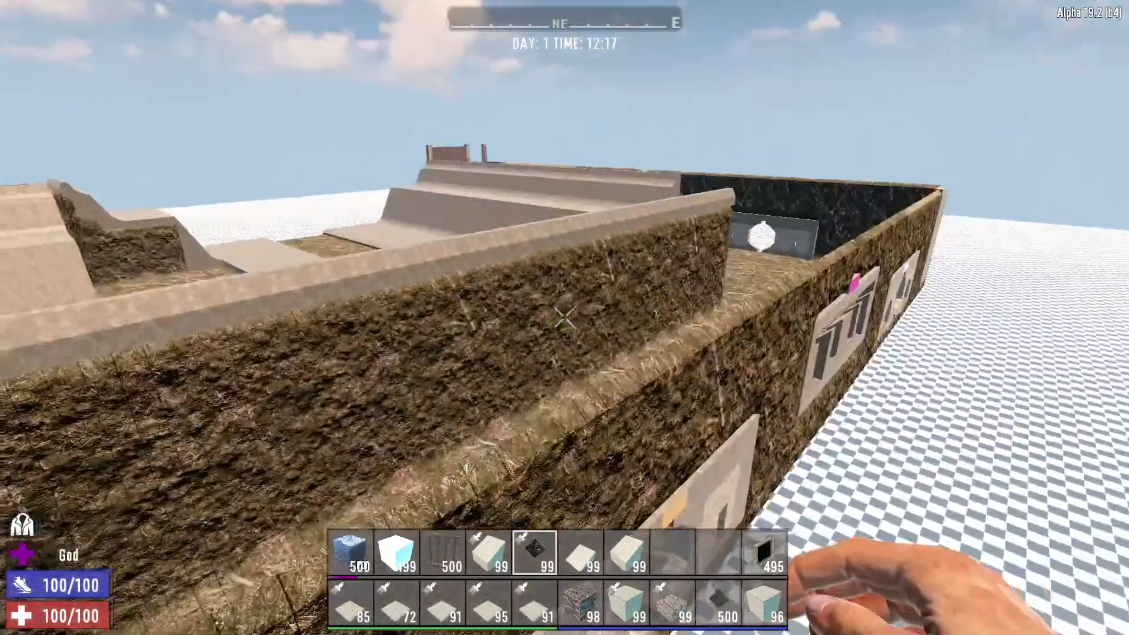
Check the map position near the prefab's southwest corner and again farther north along its west edge
{"action": "key", "text": "m"}
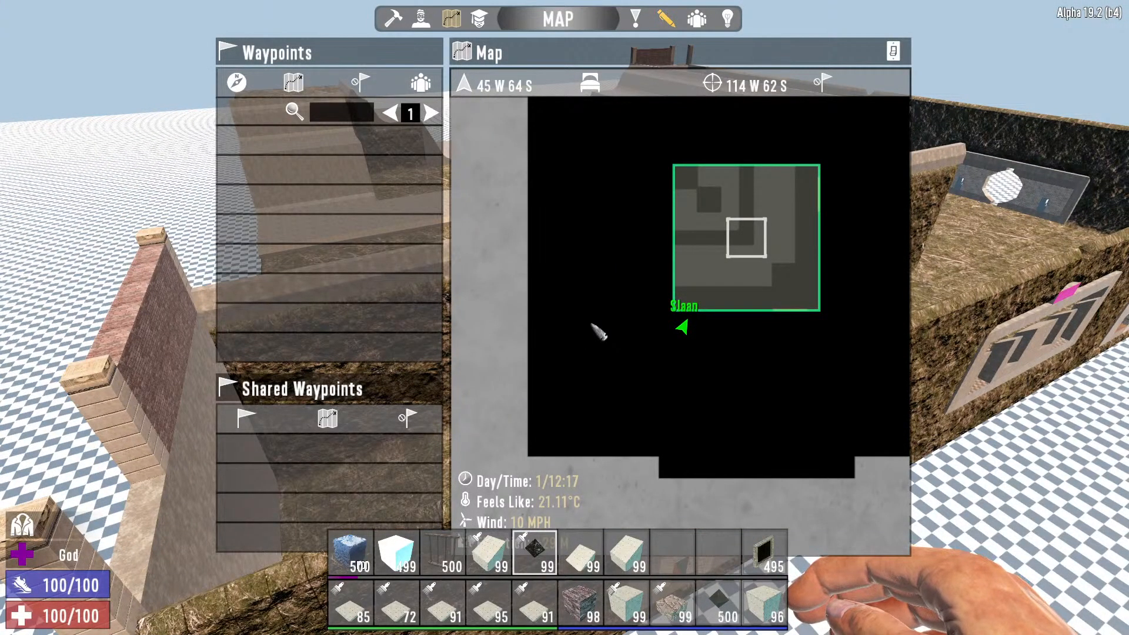
{"action": "key", "text": "m"}
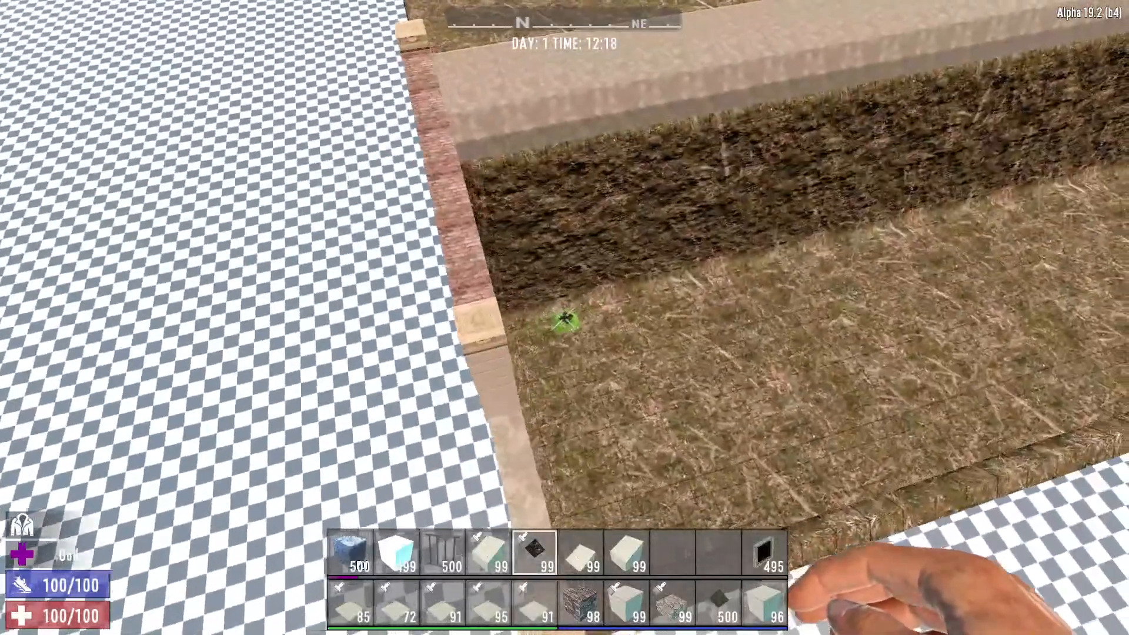
{"action": "key", "text": "space"}
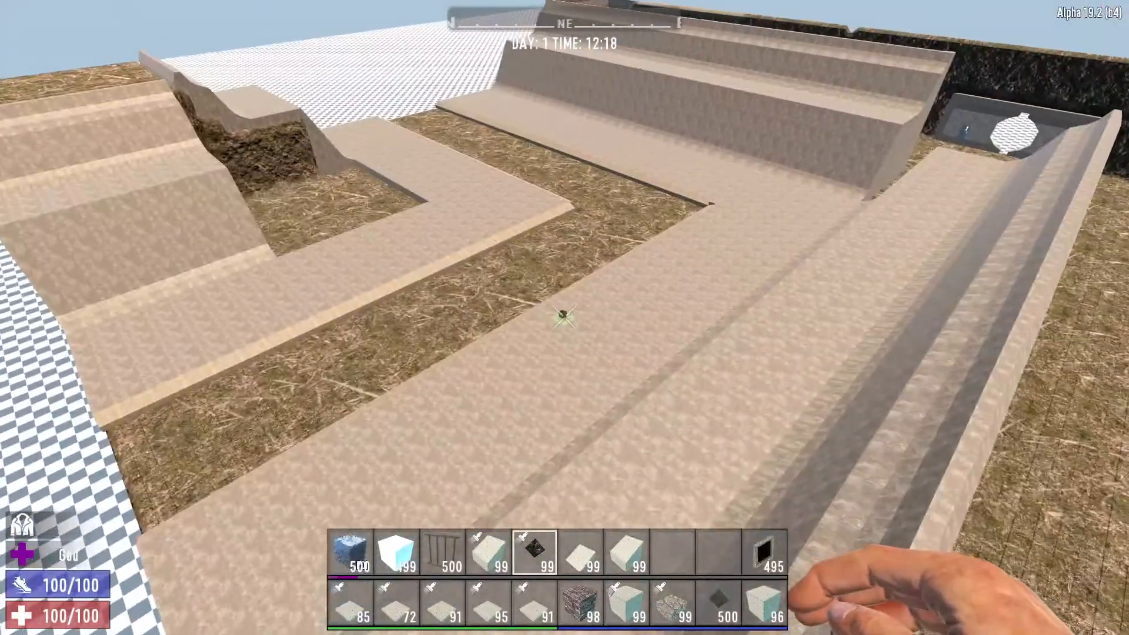
{"action": "key", "text": "m"}
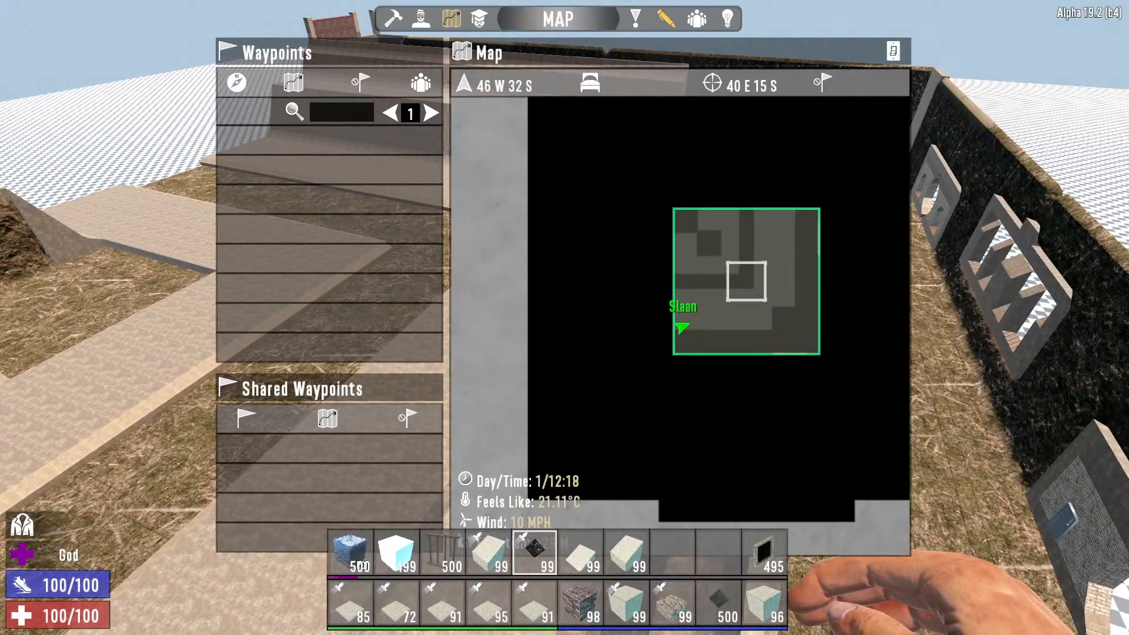
{"action": "key", "text": "m"}
Save the corner prefab and load x_custom_opensewer_test for editing
{"action": "key", "text": "Escape"}
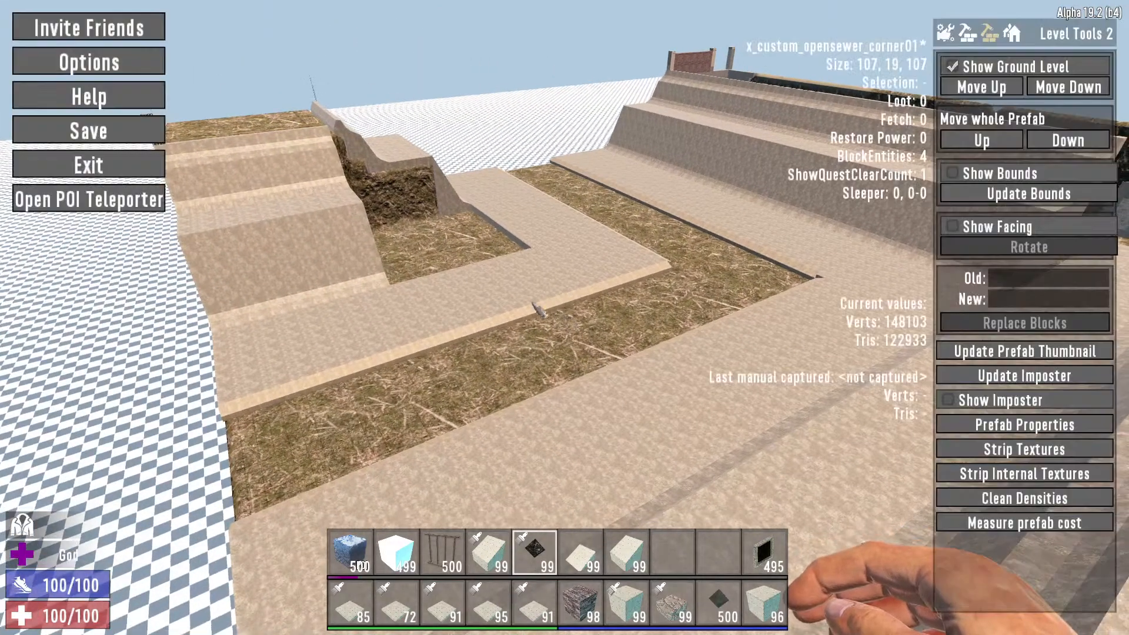
{"action": "left_click", "coordinate": [119, 141]}
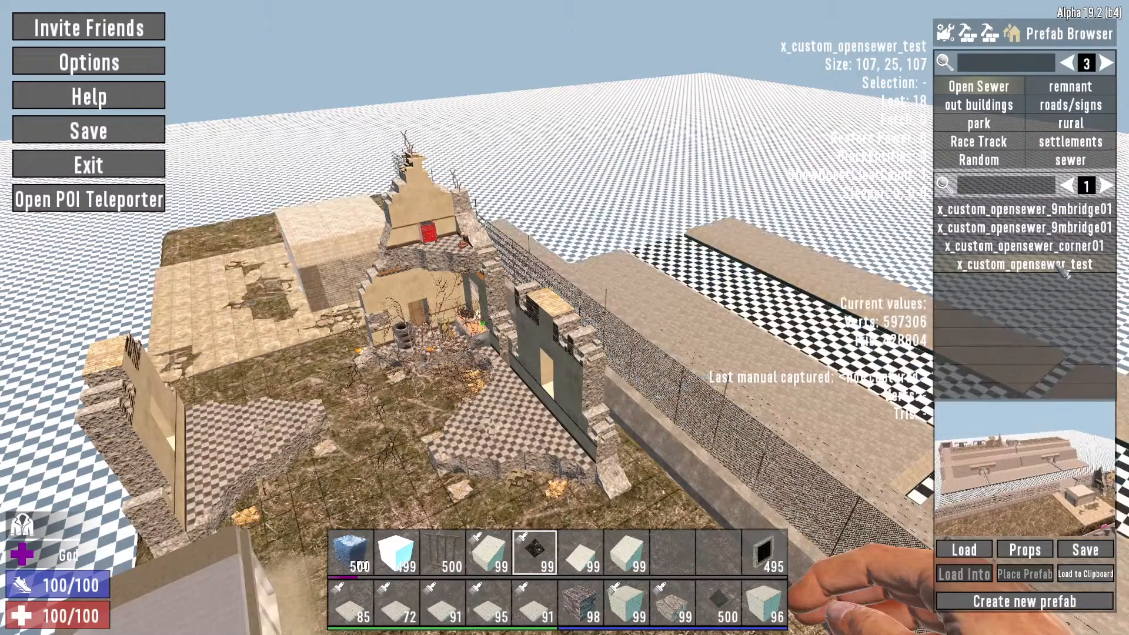
{"action": "key", "text": "Escape"}
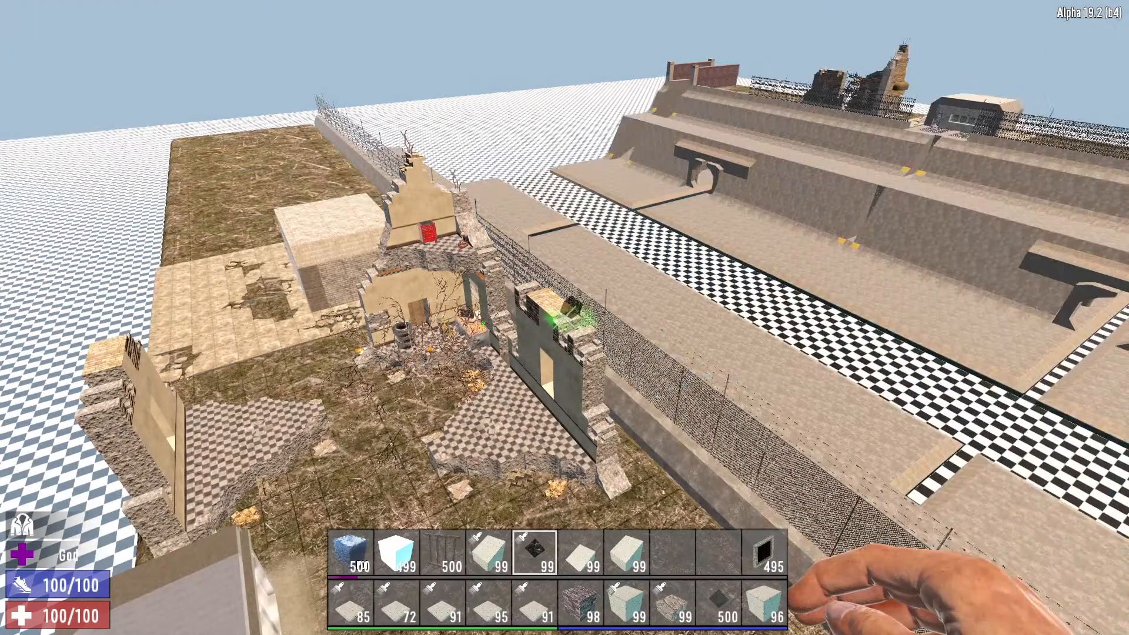
Move the whole open sewer test prefab up by two blocks and save it
{"action": "key", "text": "w"}
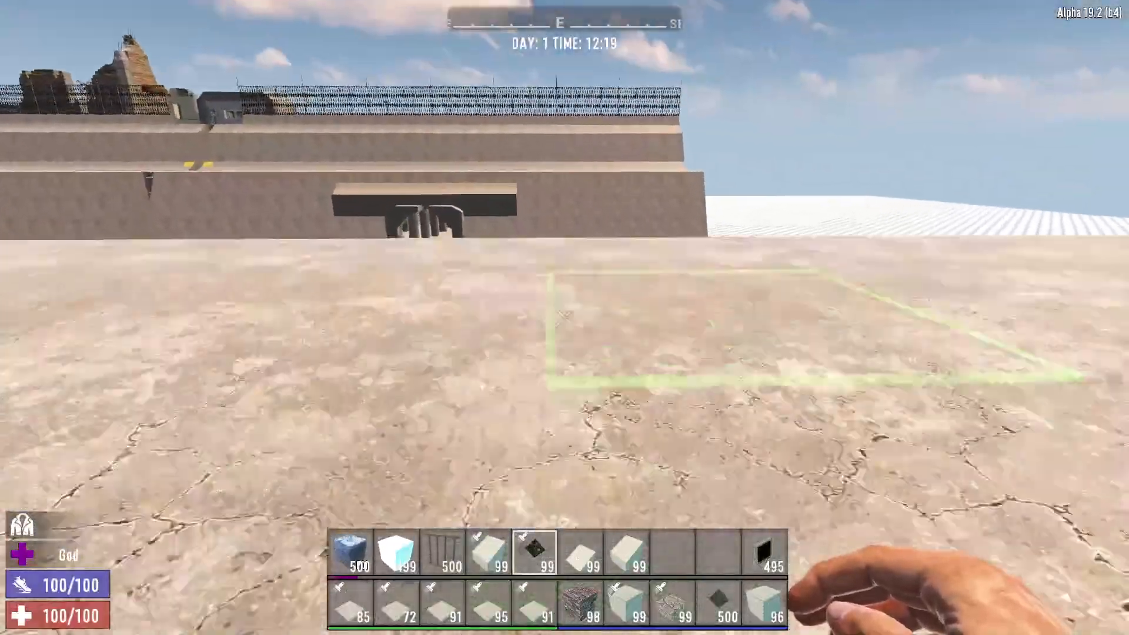
{"action": "key", "text": "w"}
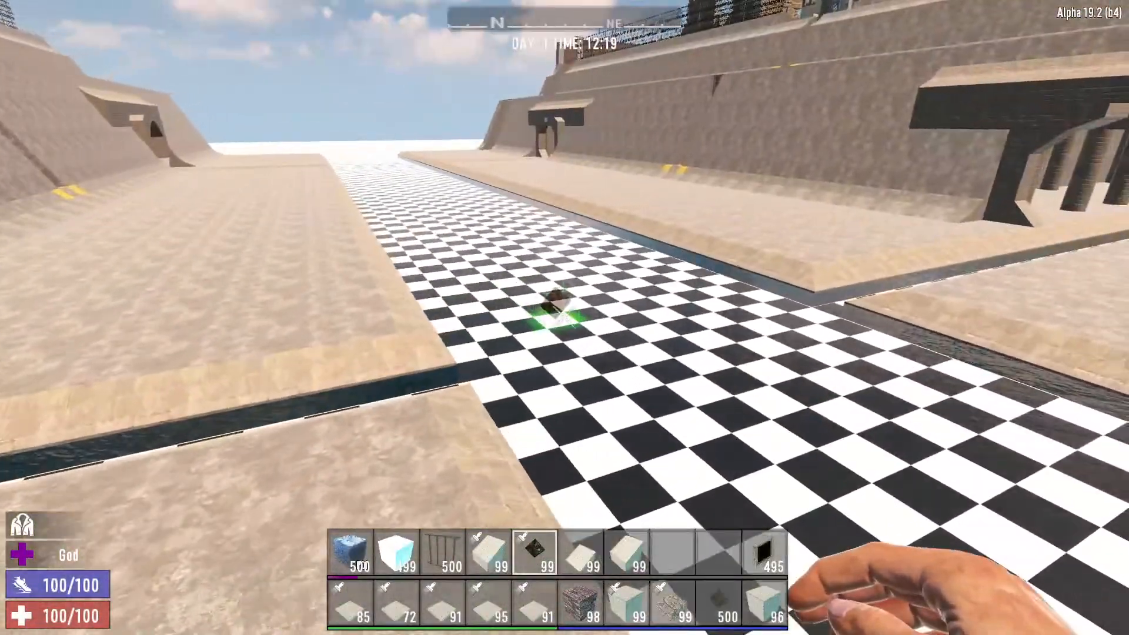
{"action": "key", "text": "w"}
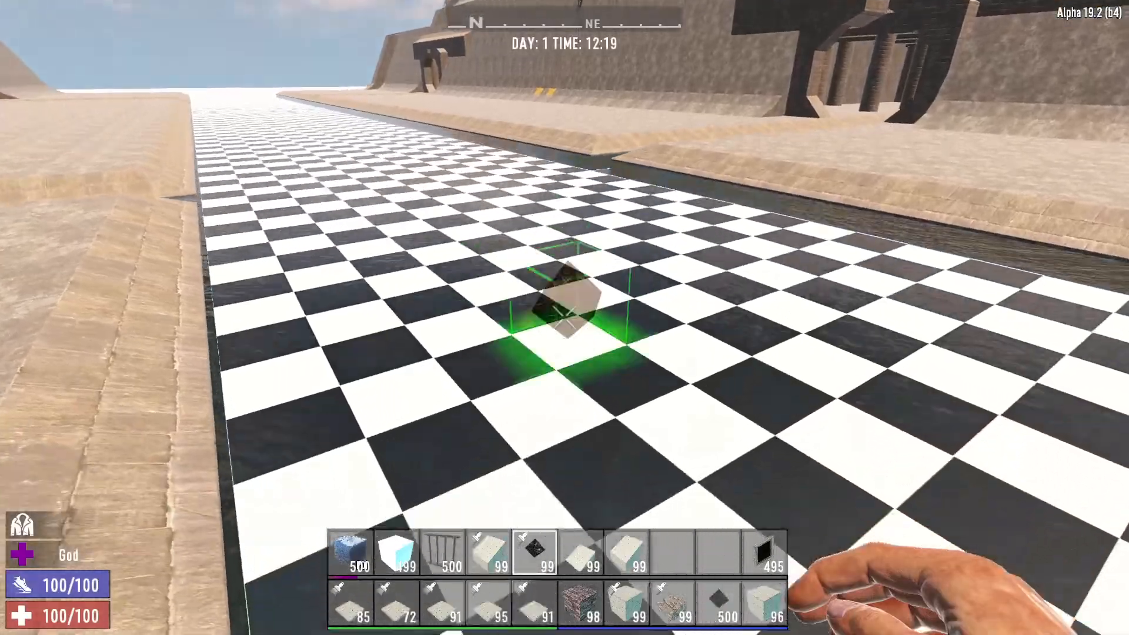
{"action": "key", "text": "w"}
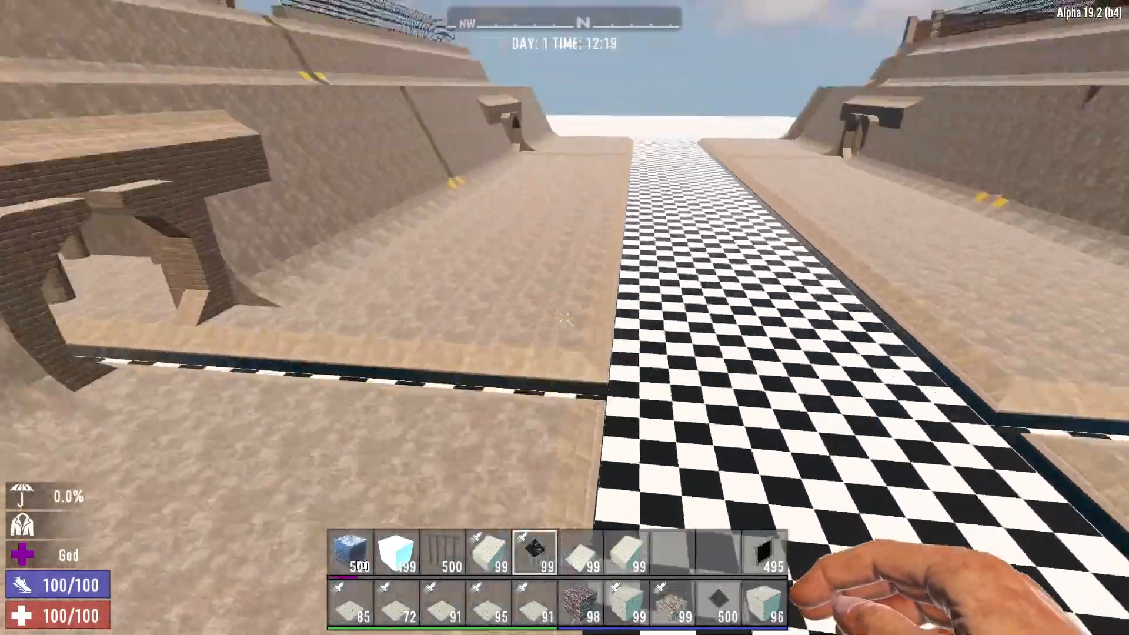
{"action": "key", "text": "w"}
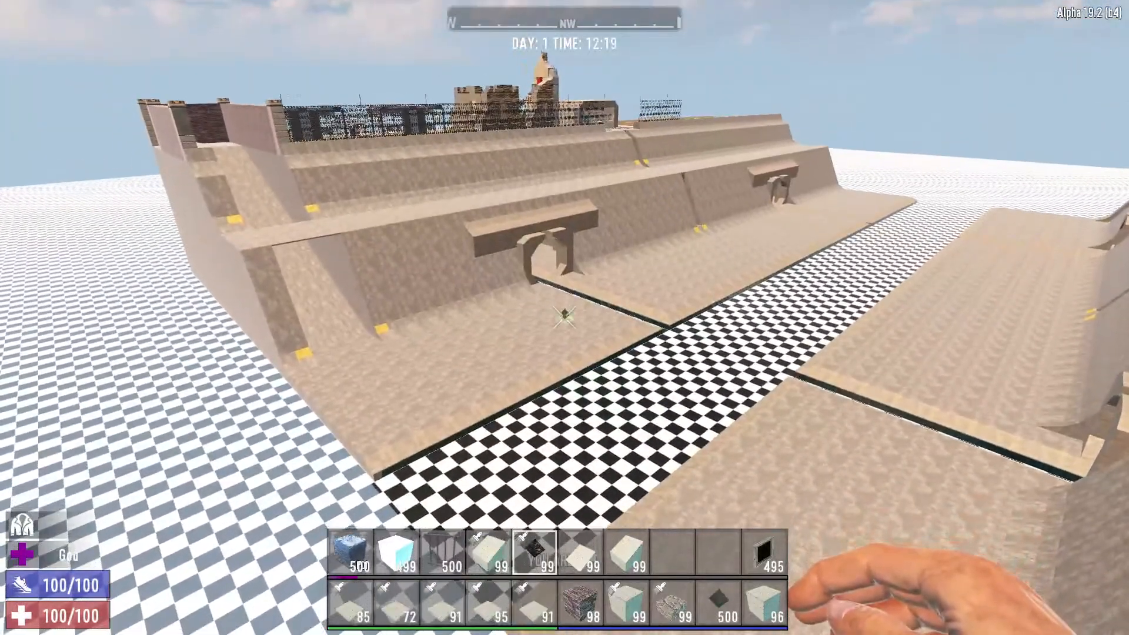
{"action": "key", "text": "Escape"}
{"action": "left_click", "coordinate": [989, 33]}
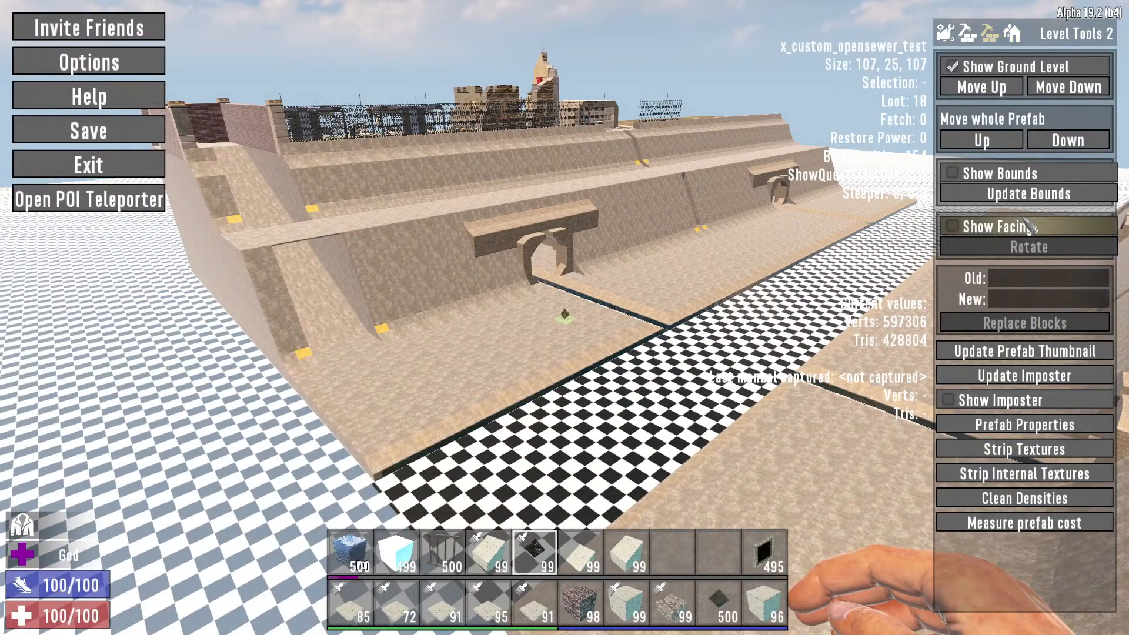
{"action": "left_click", "coordinate": [982, 141]}
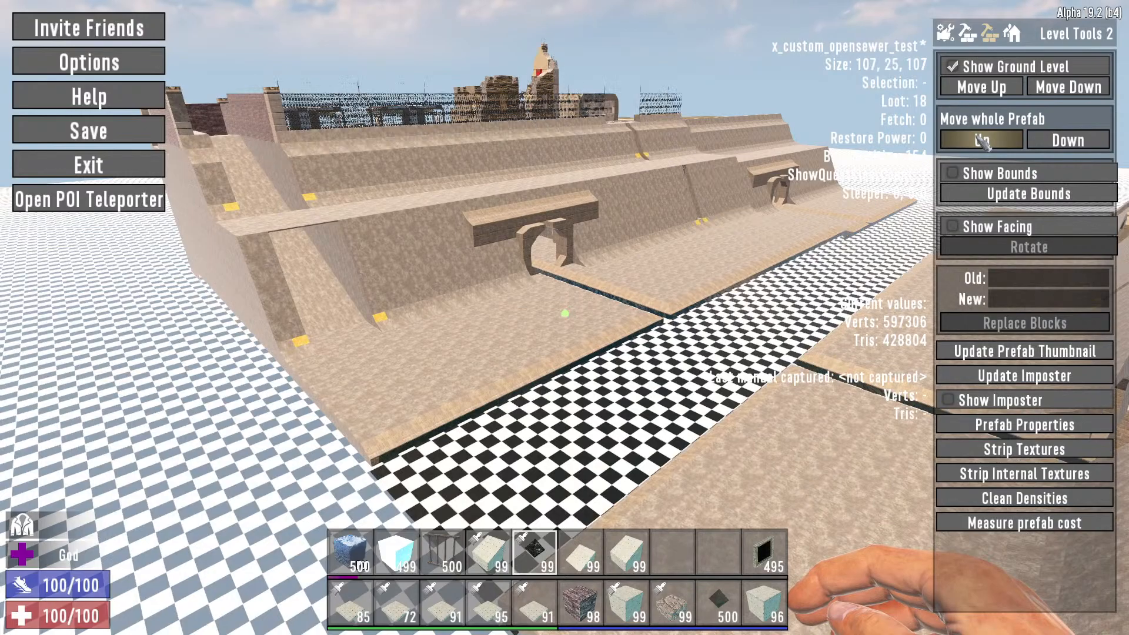
{"action": "left_click", "coordinate": [982, 141]}
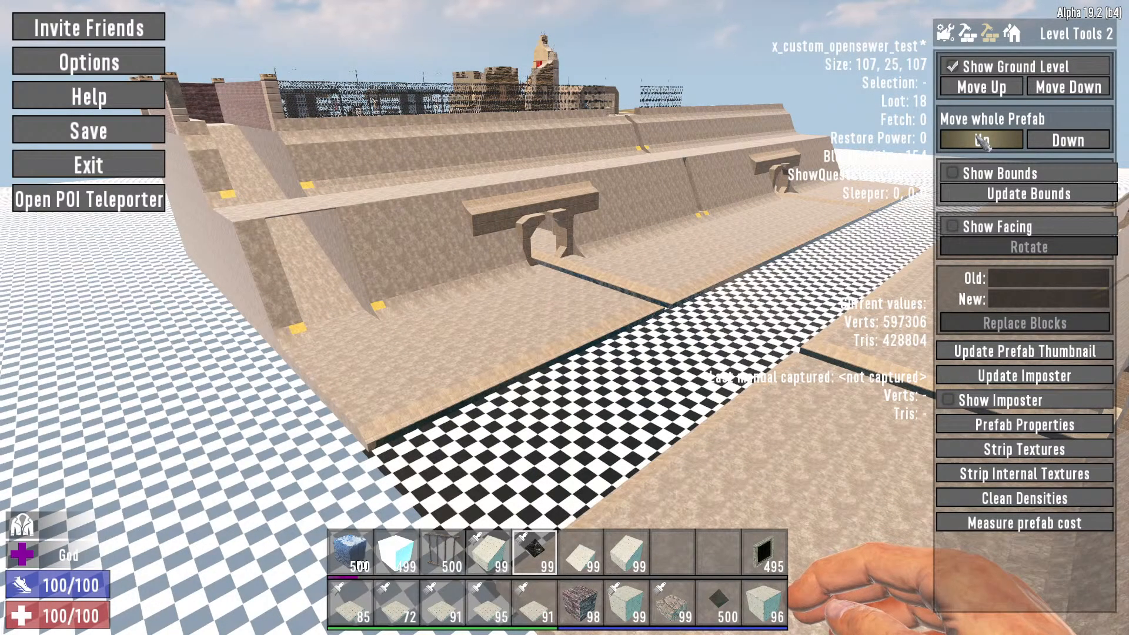
{"action": "left_click", "coordinate": [127, 130]}
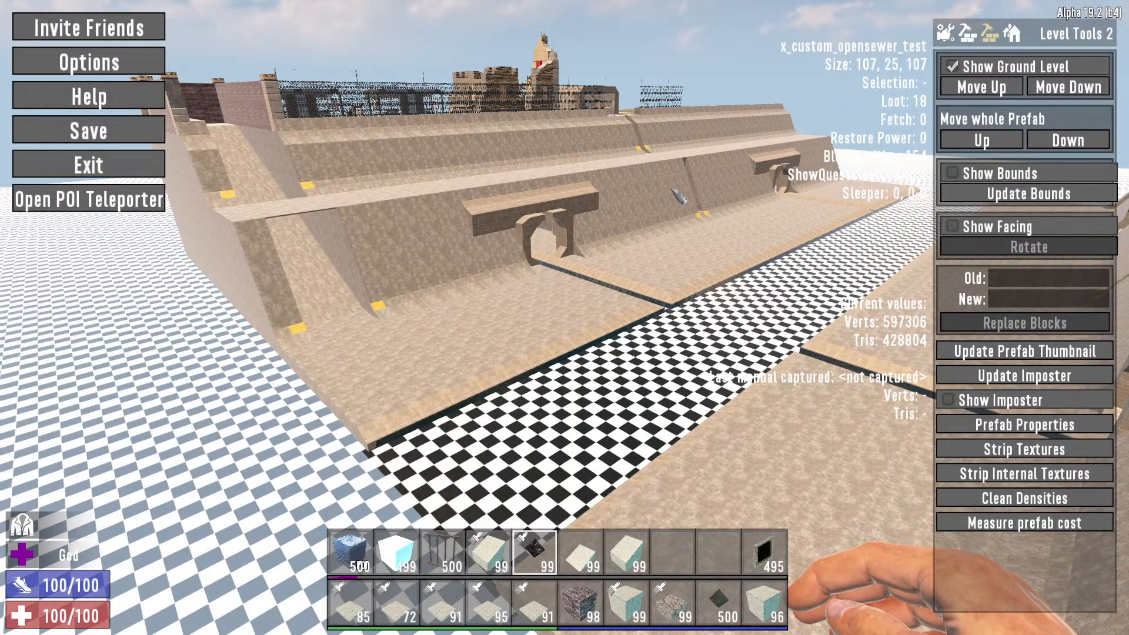
Save the edited open sewer test prefab and exit to the game's main menu
{"action": "key", "text": "Escape"}
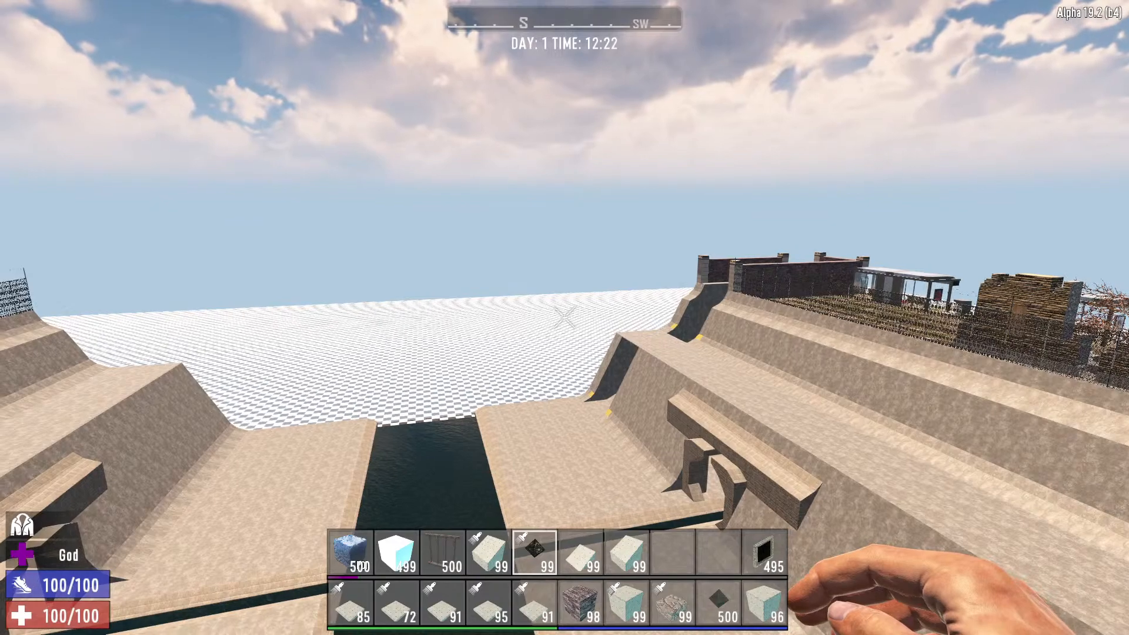
{"action": "key", "text": "Escape"}
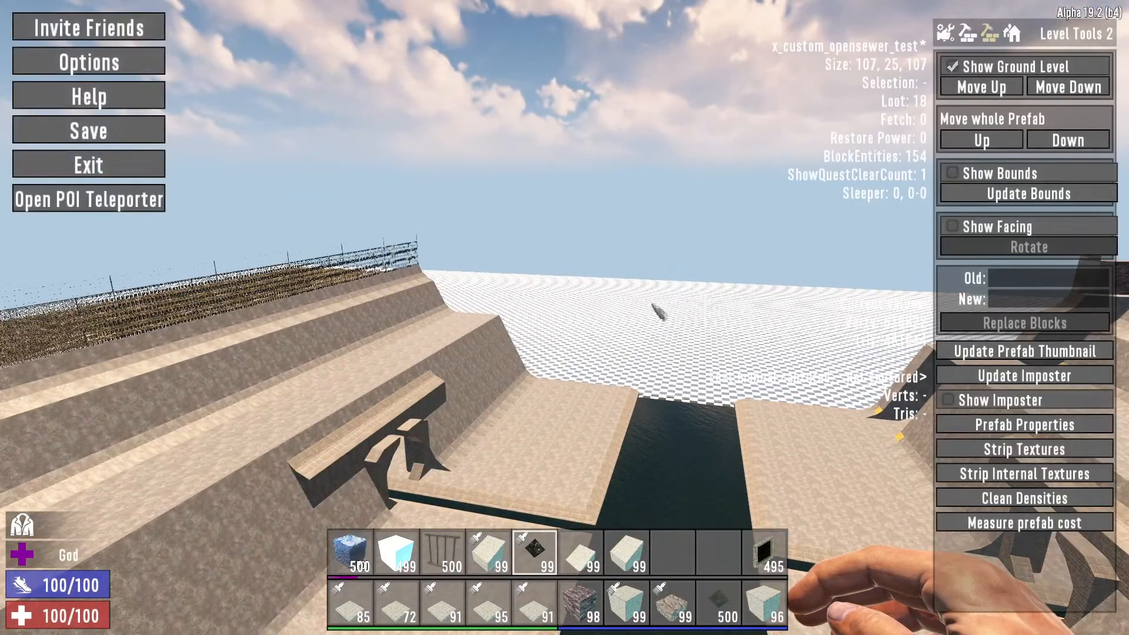
{"action": "left_click", "coordinate": [118, 140]}
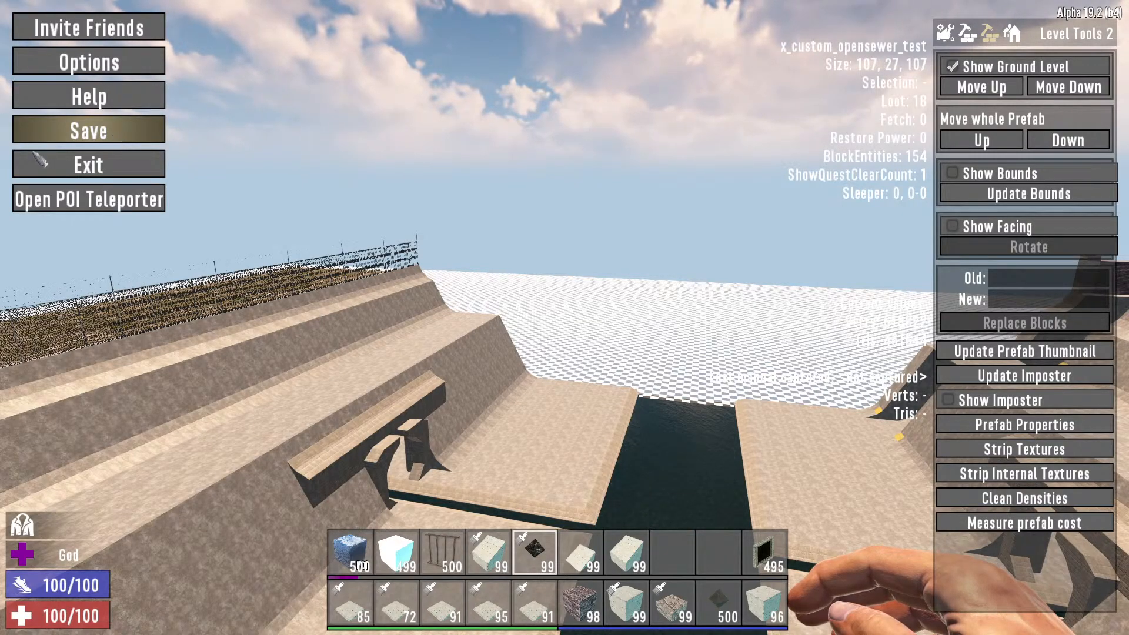
{"action": "left_click", "coordinate": [59, 171]}
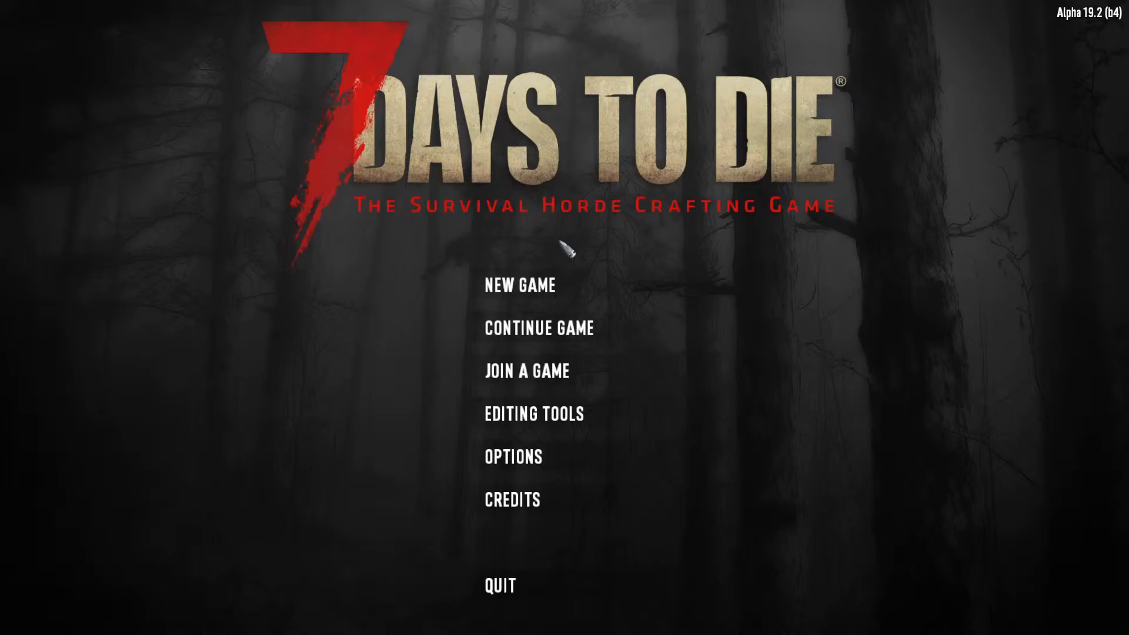
Load the existing world Project Slaanhatten in the World Editor
{"action": "left_click", "coordinate": [563, 423]}
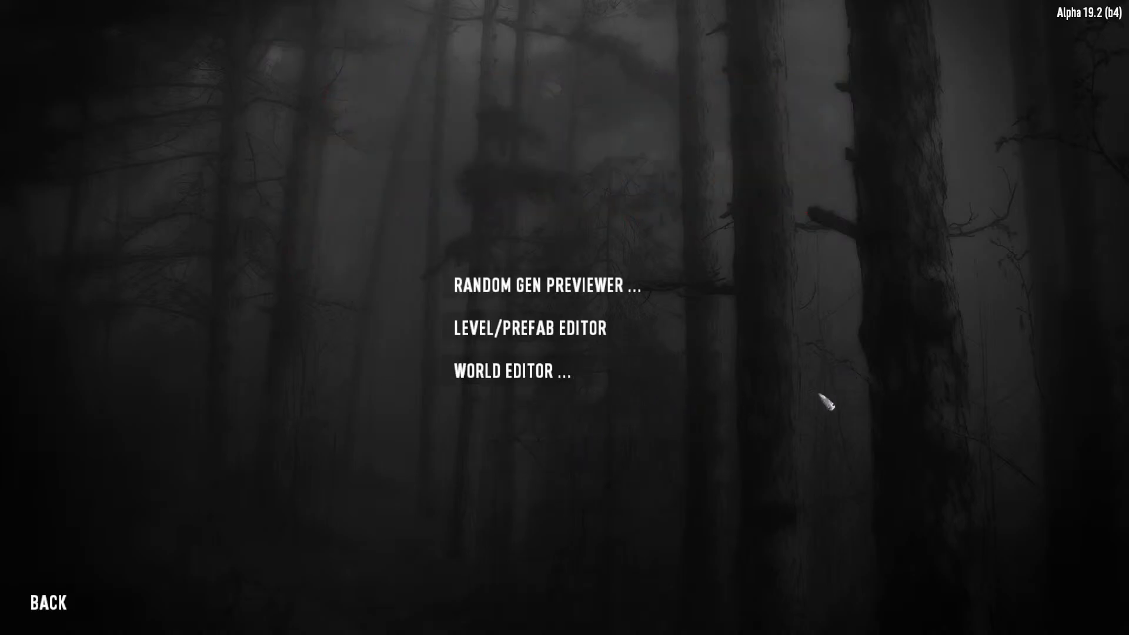
{"action": "left_click", "coordinate": [607, 331]}
{"action": "left_click", "coordinate": [672, 395]}
{"action": "left_click", "coordinate": [551, 381]}
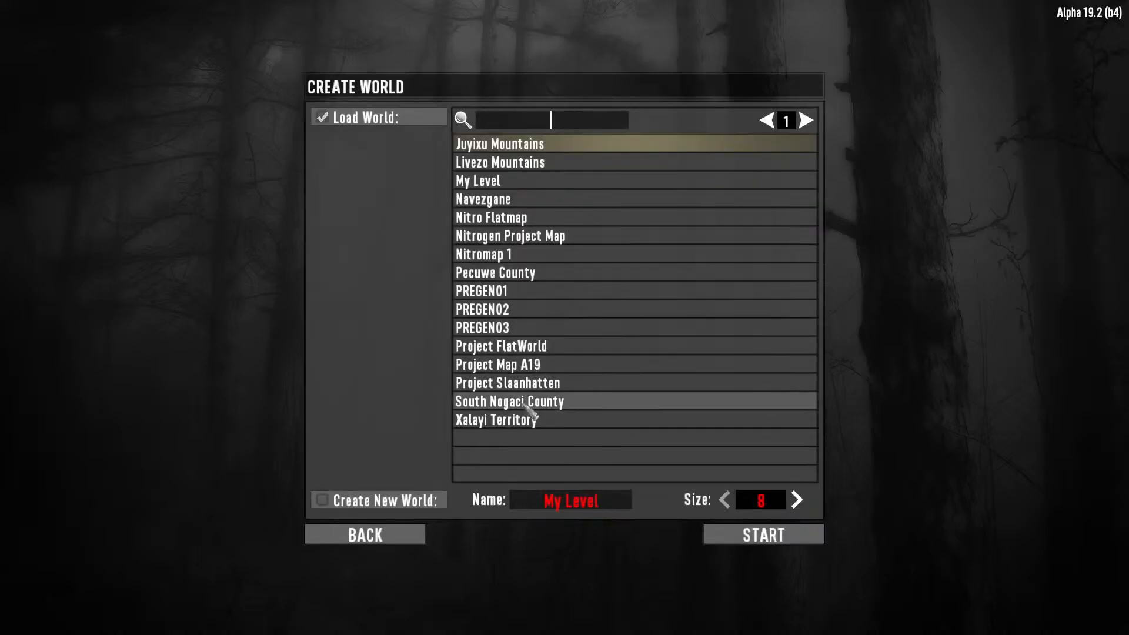
{"action": "left_click", "coordinate": [533, 383]}
{"action": "left_click", "coordinate": [763, 535]}
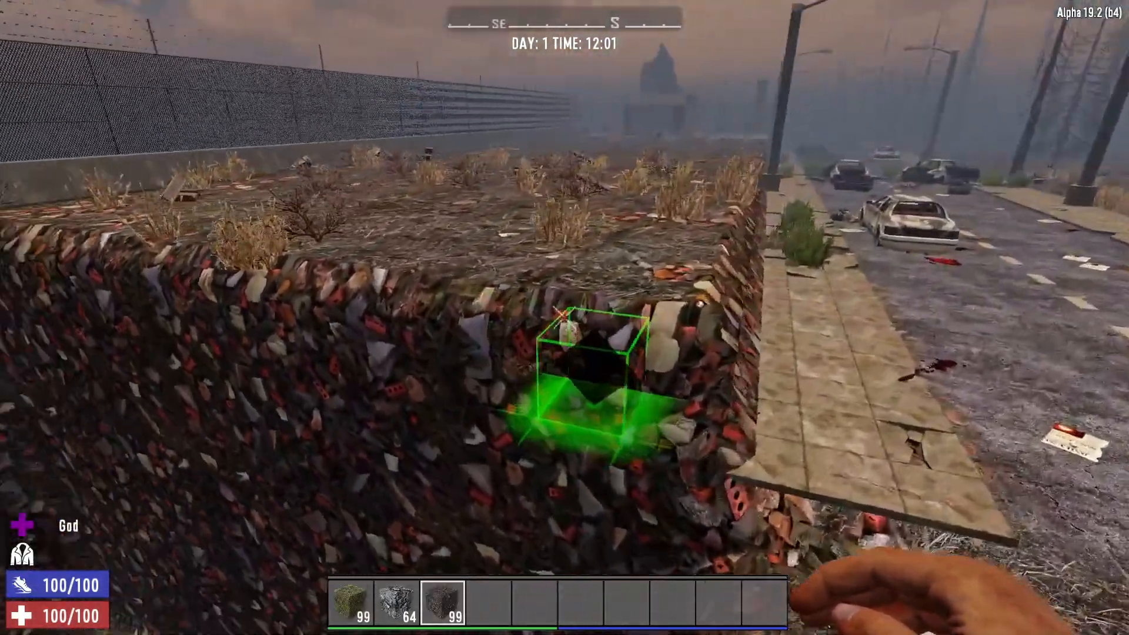
Turn on the prefab bounds display for the placed prefabs in the world
{"action": "key", "text": "w"}
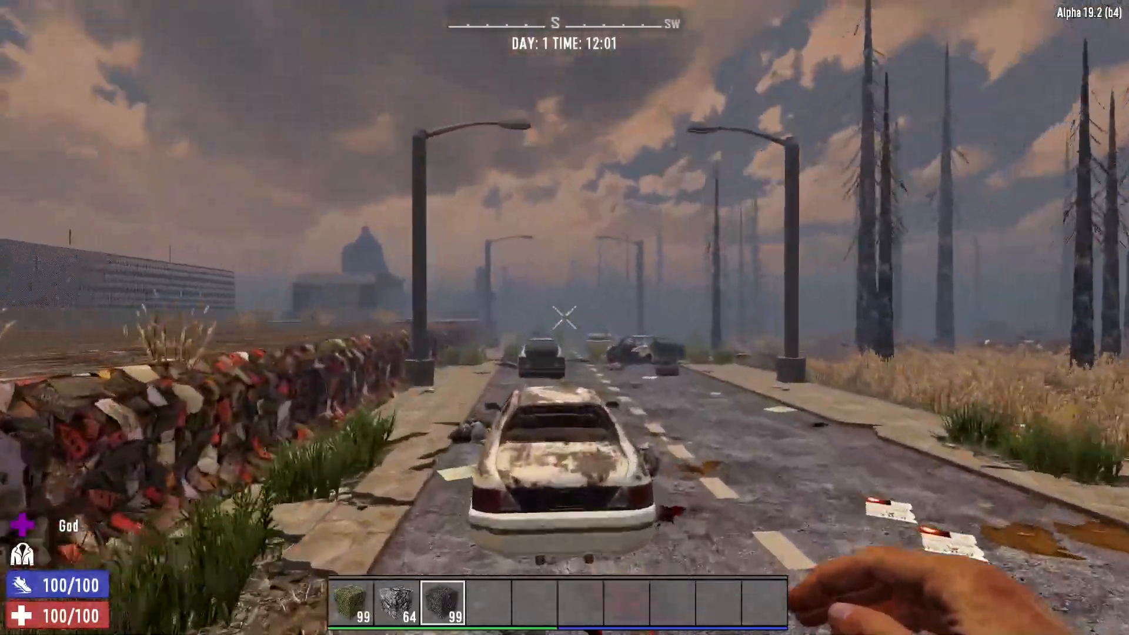
{"action": "key", "text": "w"}
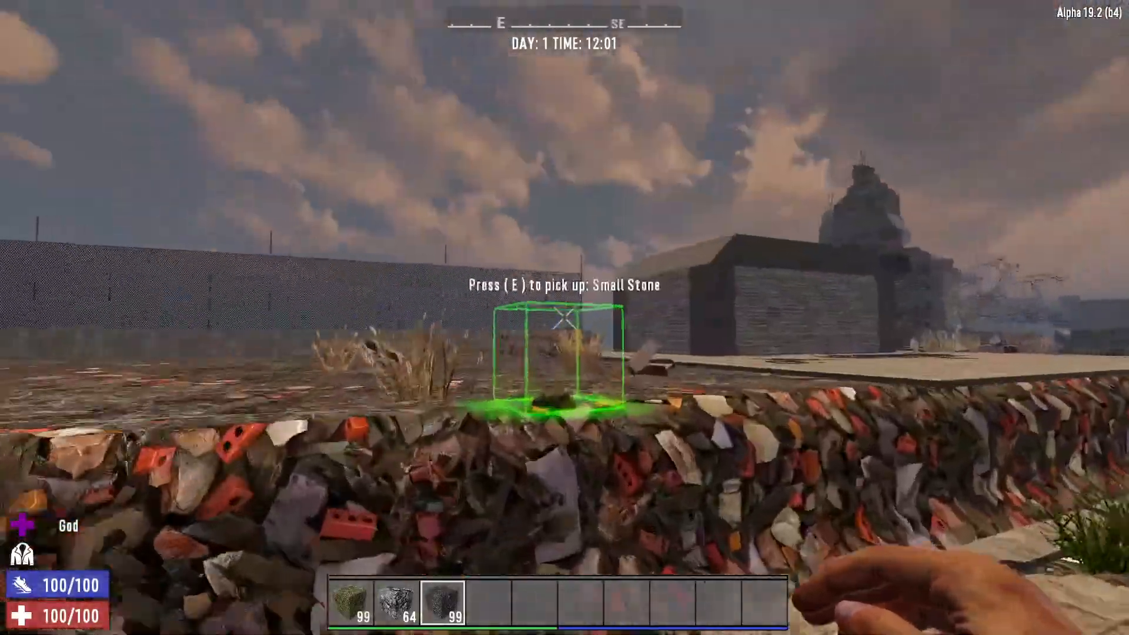
{"action": "key", "text": "w"}
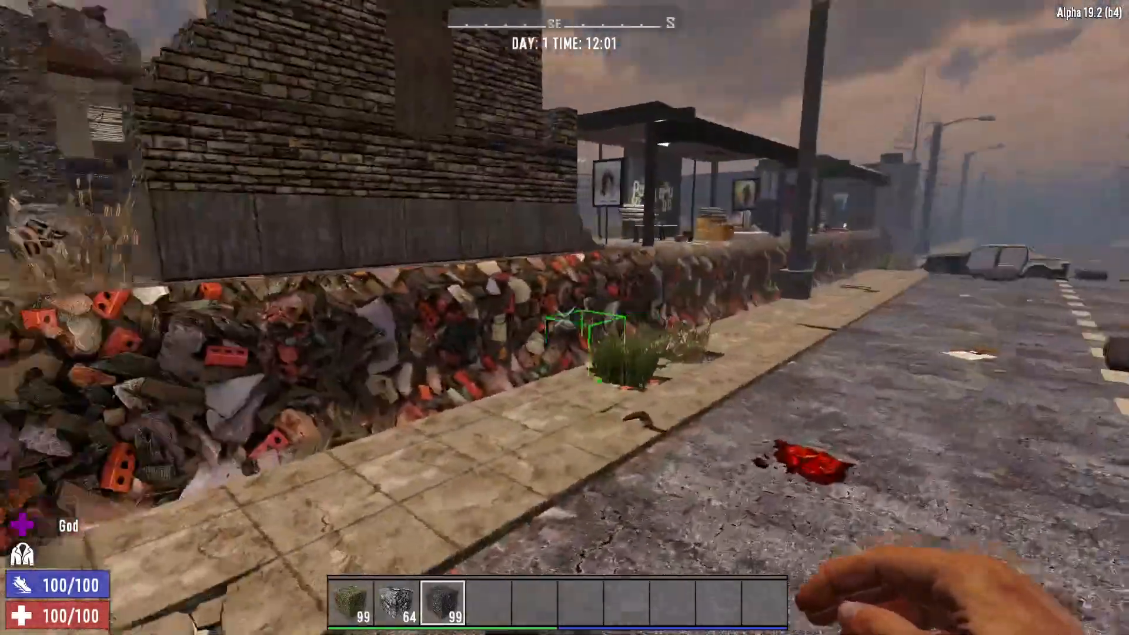
{"action": "key", "text": "Escape"}
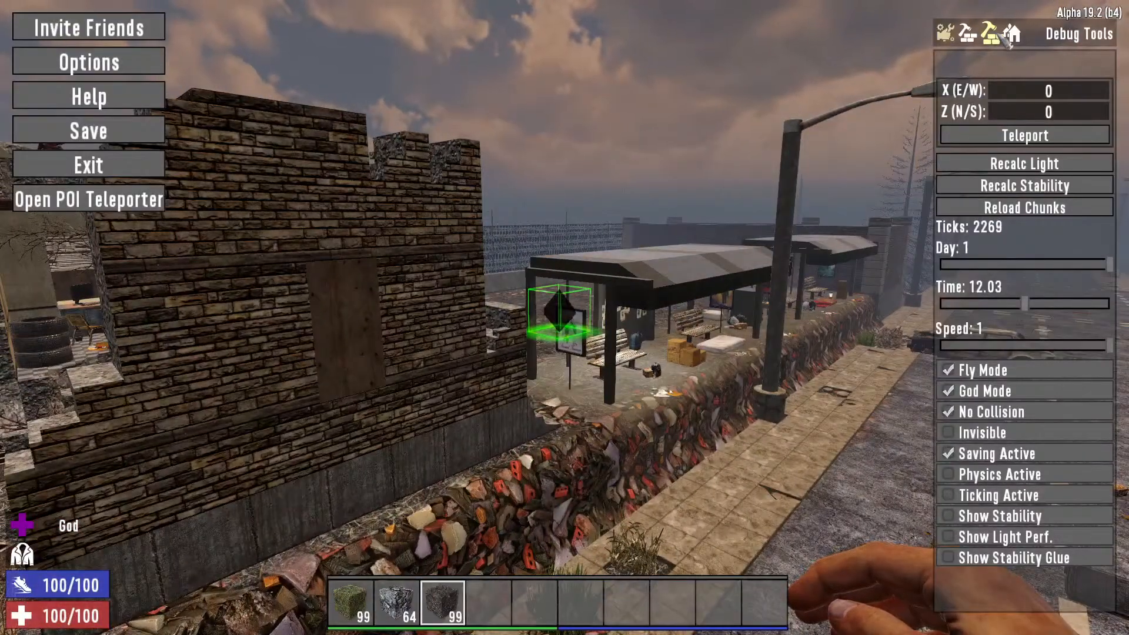
{"action": "left_click", "coordinate": [953, 174]}
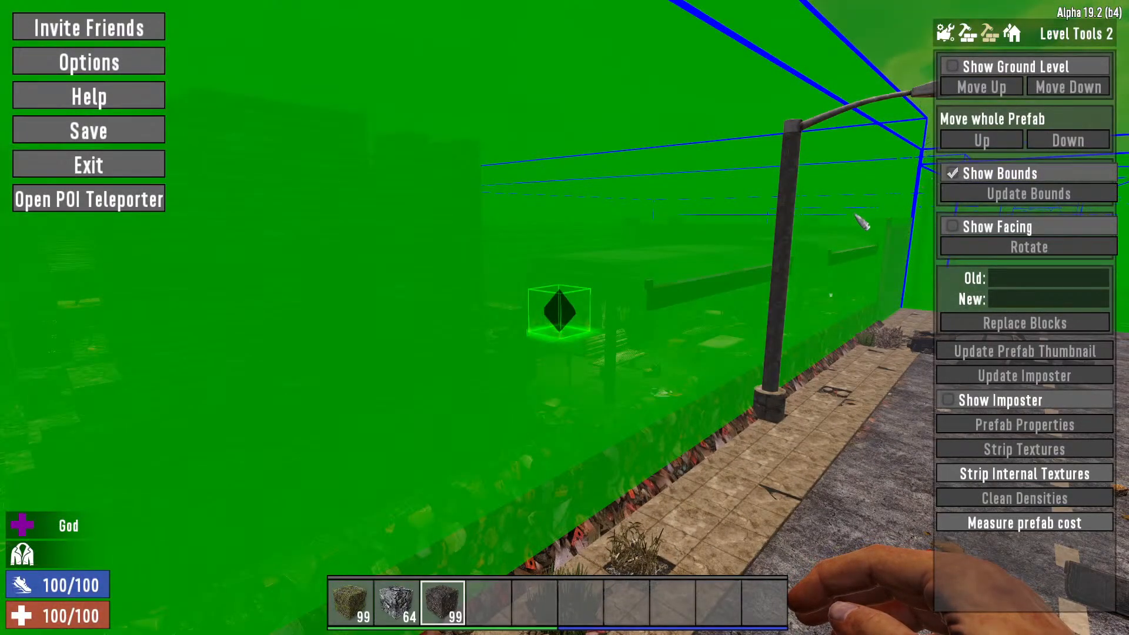
{"action": "key", "text": "Escape"}
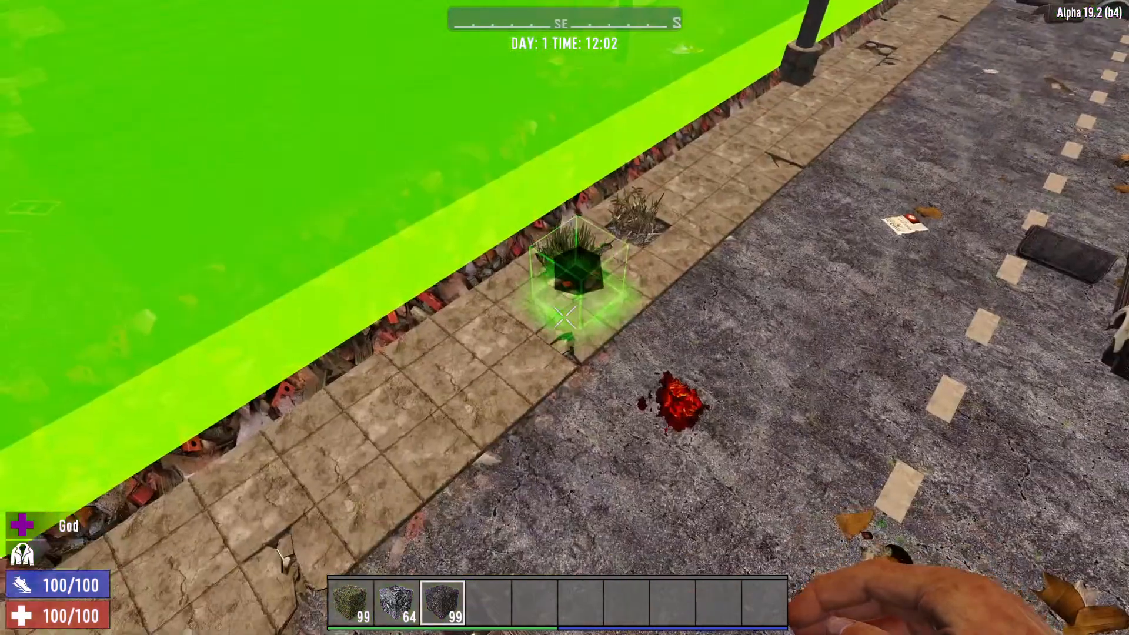
{"action": "key", "text": "Escape"}
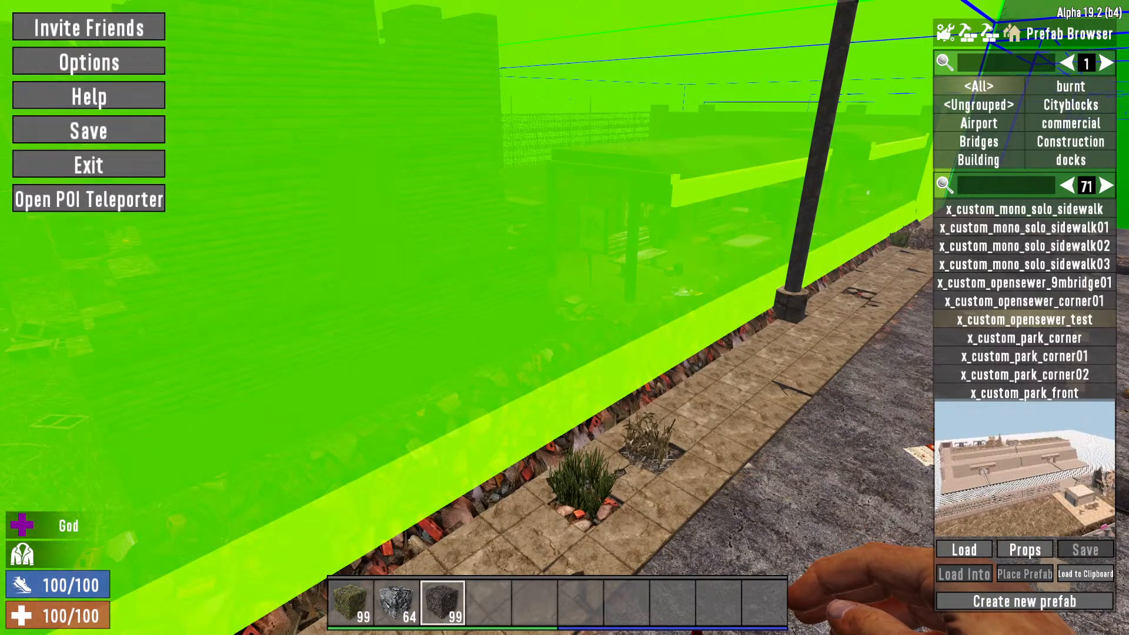
{"action": "key", "text": "Escape"}
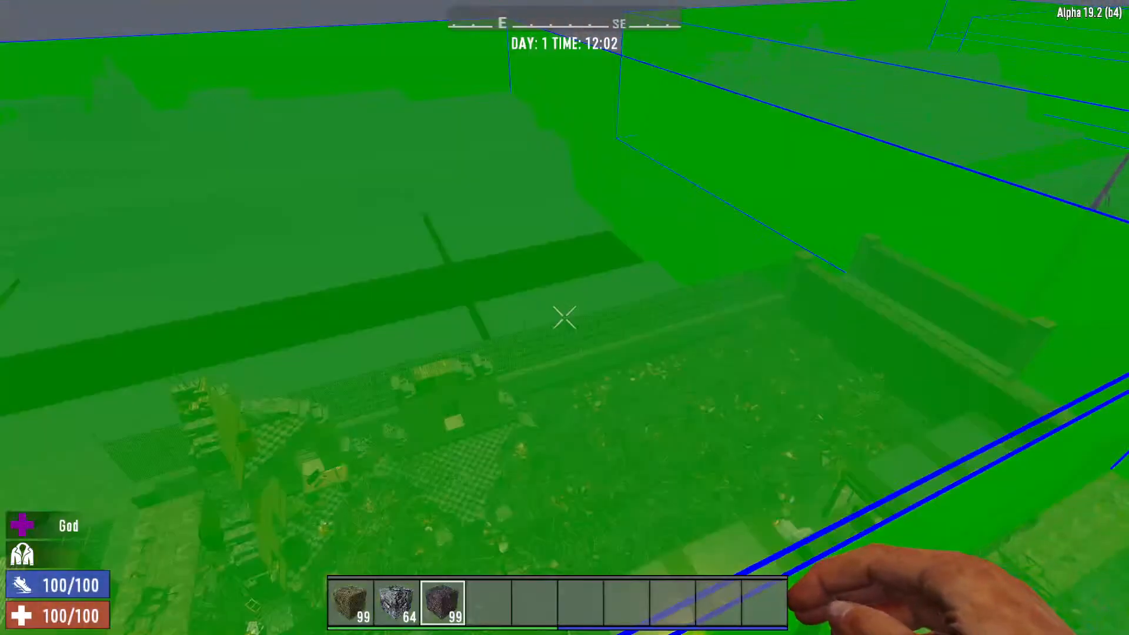
Examine the placed open sewer prefab inside and out, checking how its bounds meet the surrounding riverbank terrain
{"action": "key", "text": "w"}
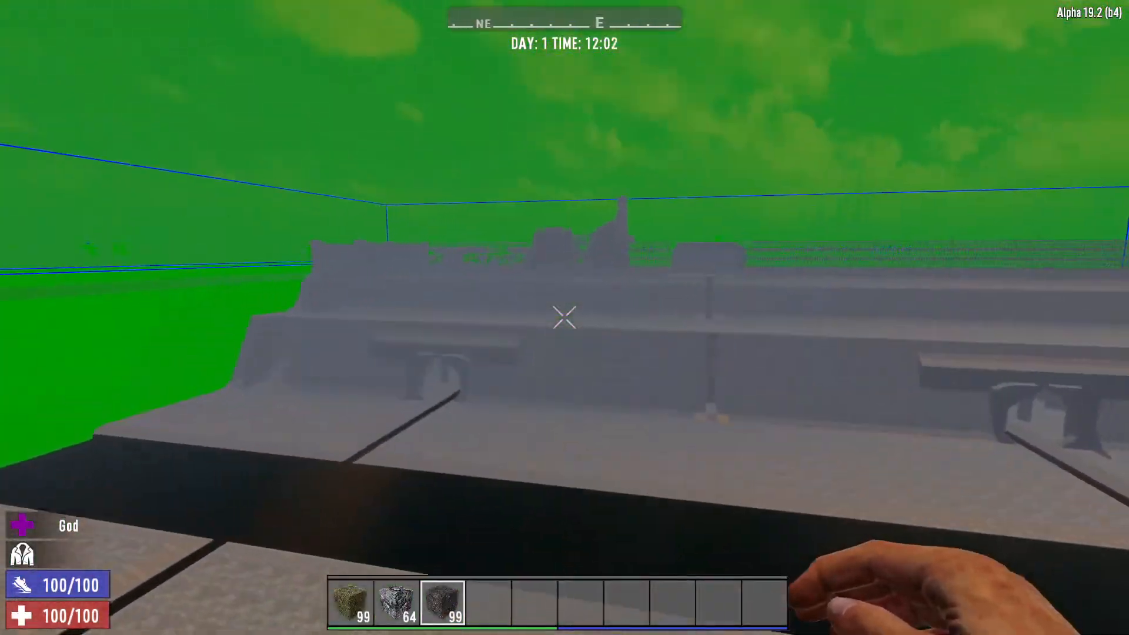
{"action": "key", "text": "w"}
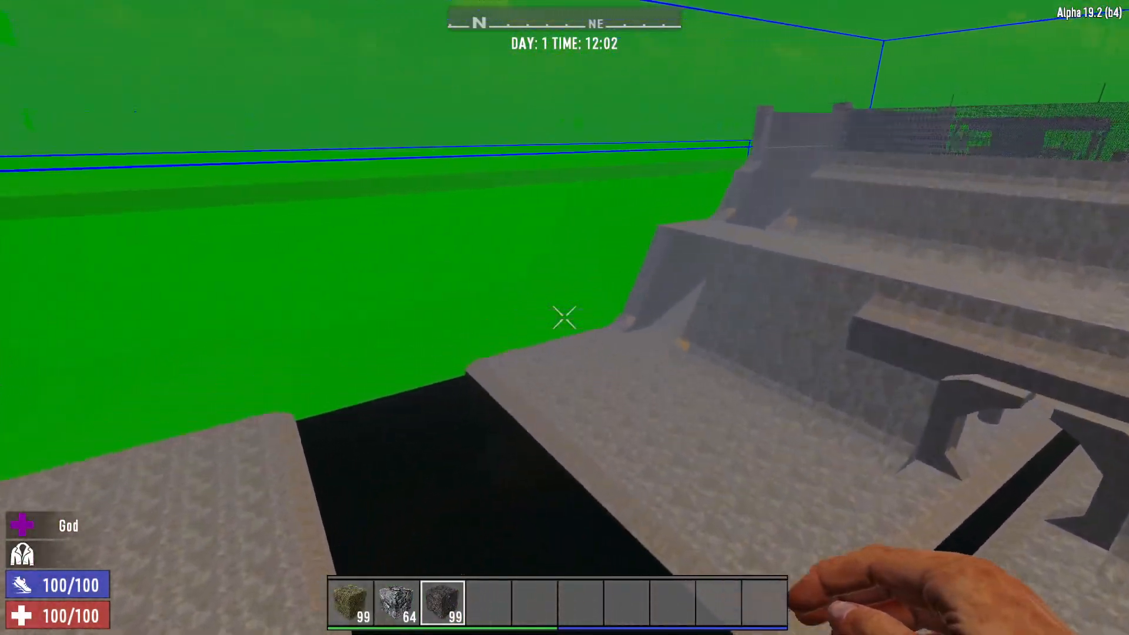
{"action": "key", "text": "space"}
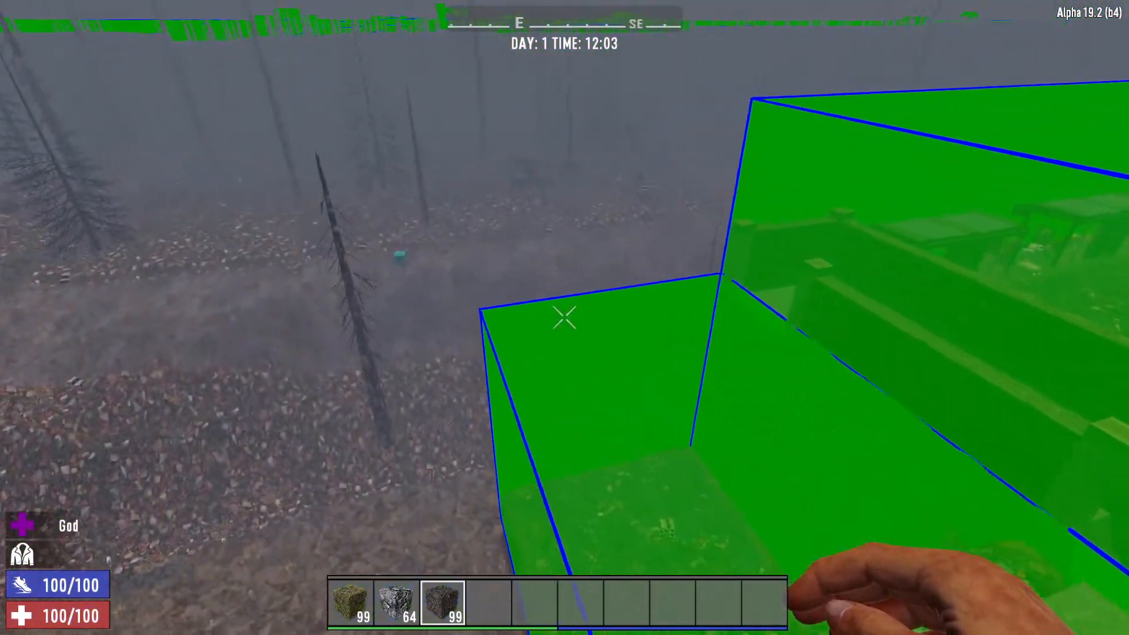
{"action": "key", "text": "s"}
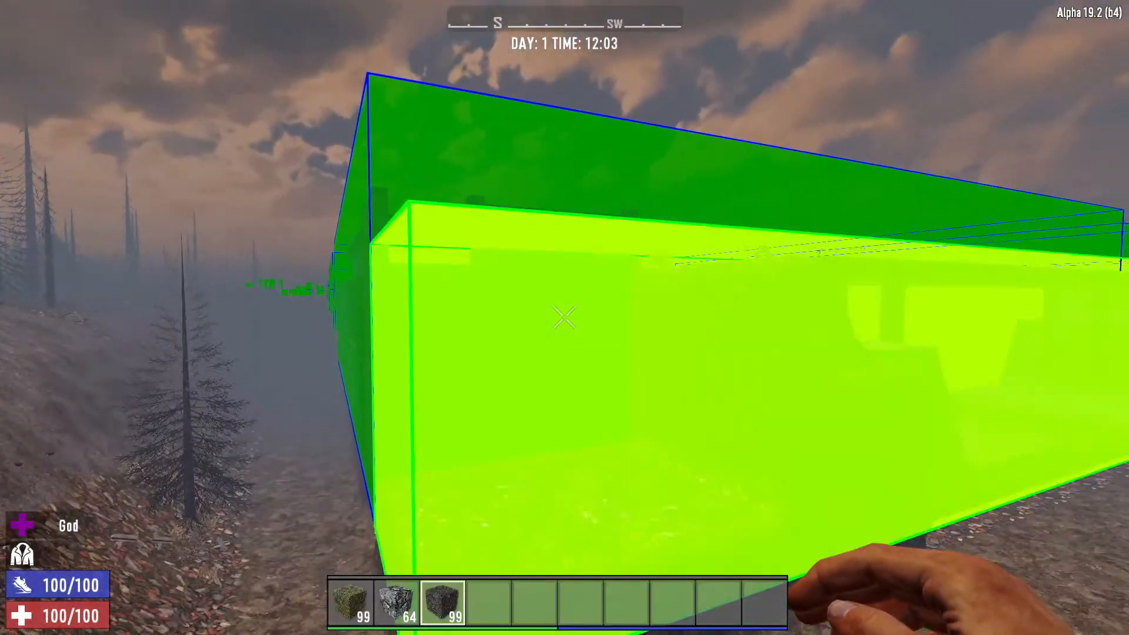
{"action": "key", "text": "s"}
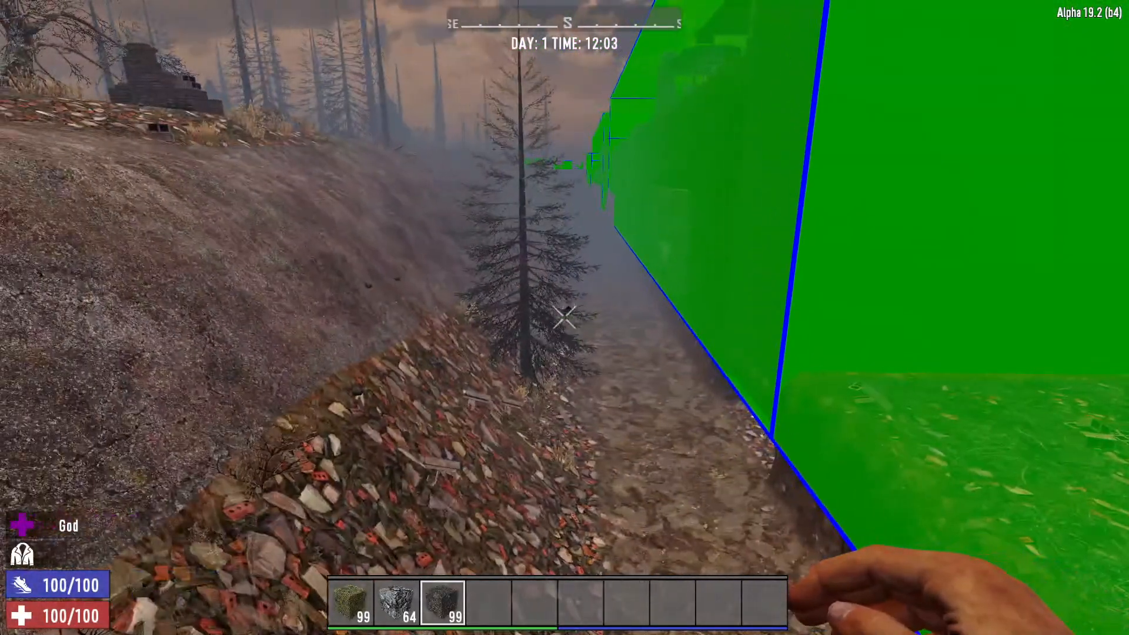
Compare the open sewer prefab outlines with the river and roads on the map, using the static map view
{"action": "key", "text": "m"}
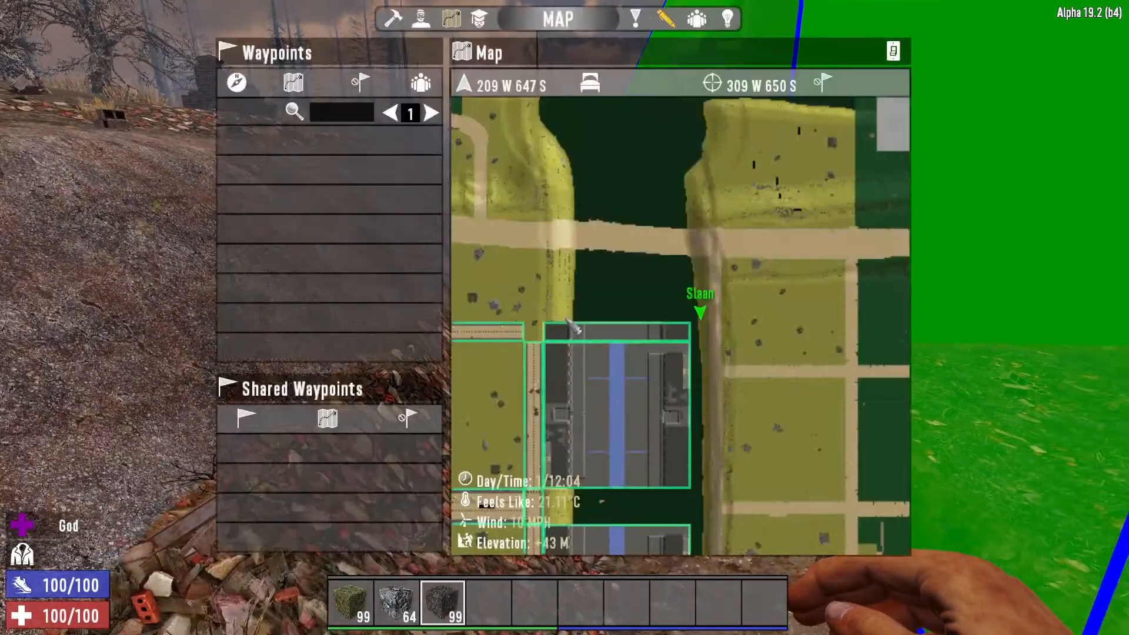
{"action": "left_click", "coordinate": [893, 51]}
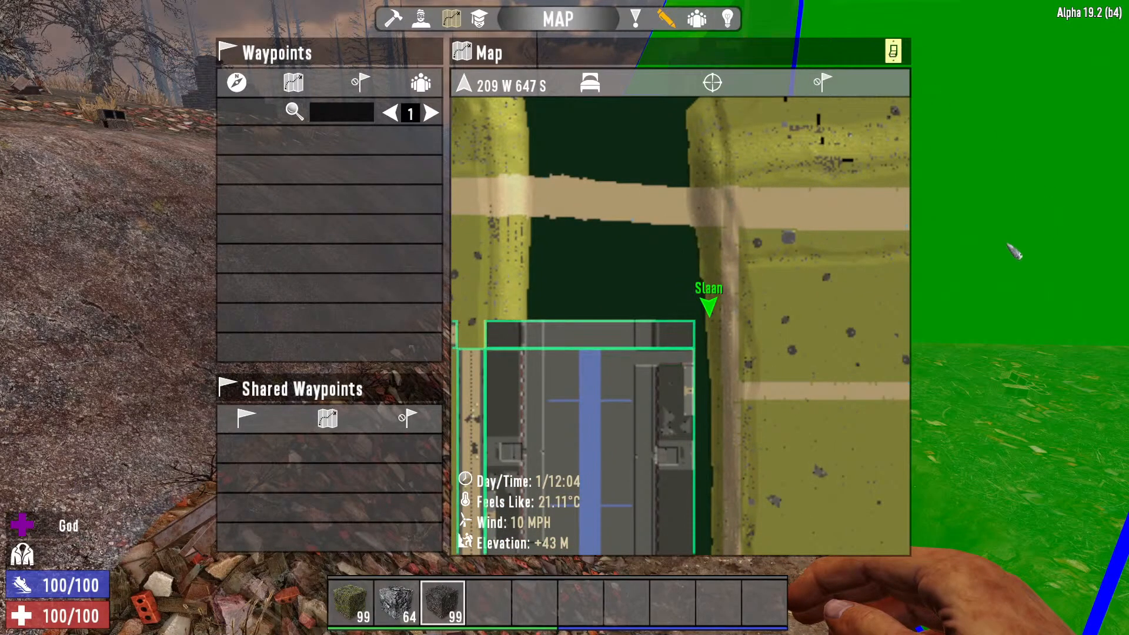
{"action": "scroll", "coordinate": [761, 315], "scroll_direction": "down", "scroll_amount": 2}
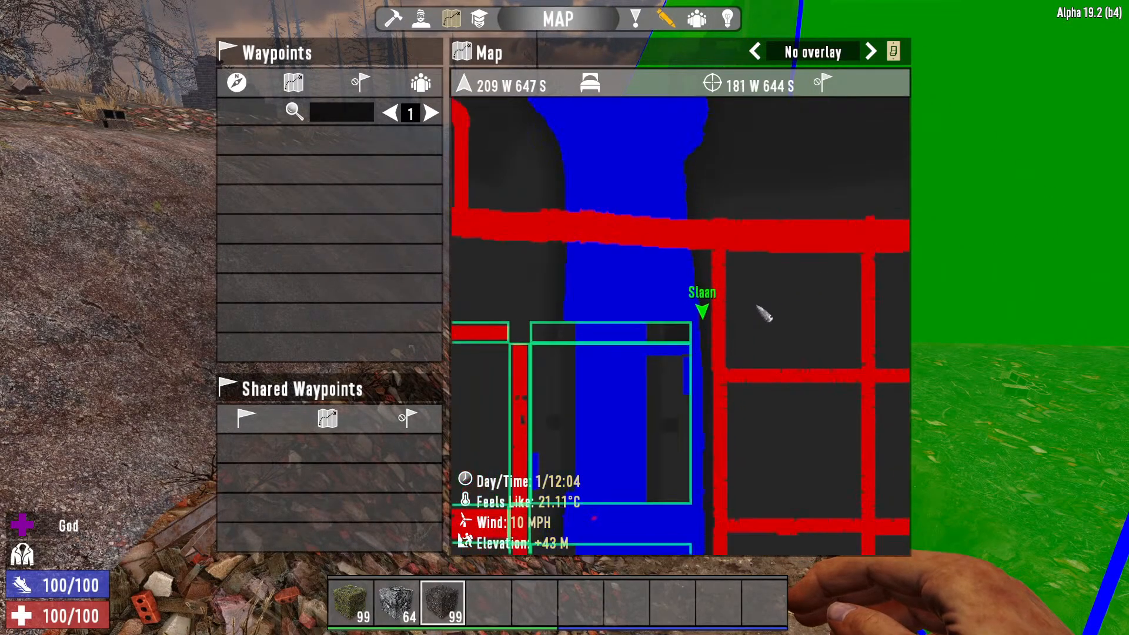
{"action": "scroll", "coordinate": [751, 307], "scroll_direction": "up", "scroll_amount": 1}
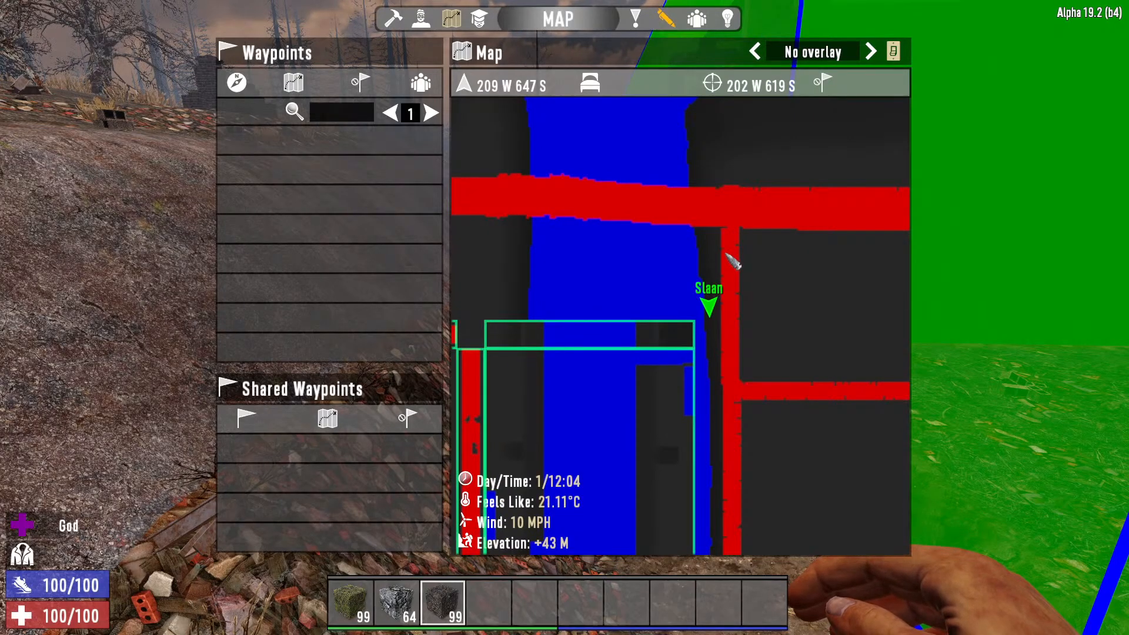
{"action": "key", "text": "Escape"}
Examine the gap between the open sewer prefab's bounds and the eastern riverbank from several heights and angles
{"action": "key", "text": "space"}
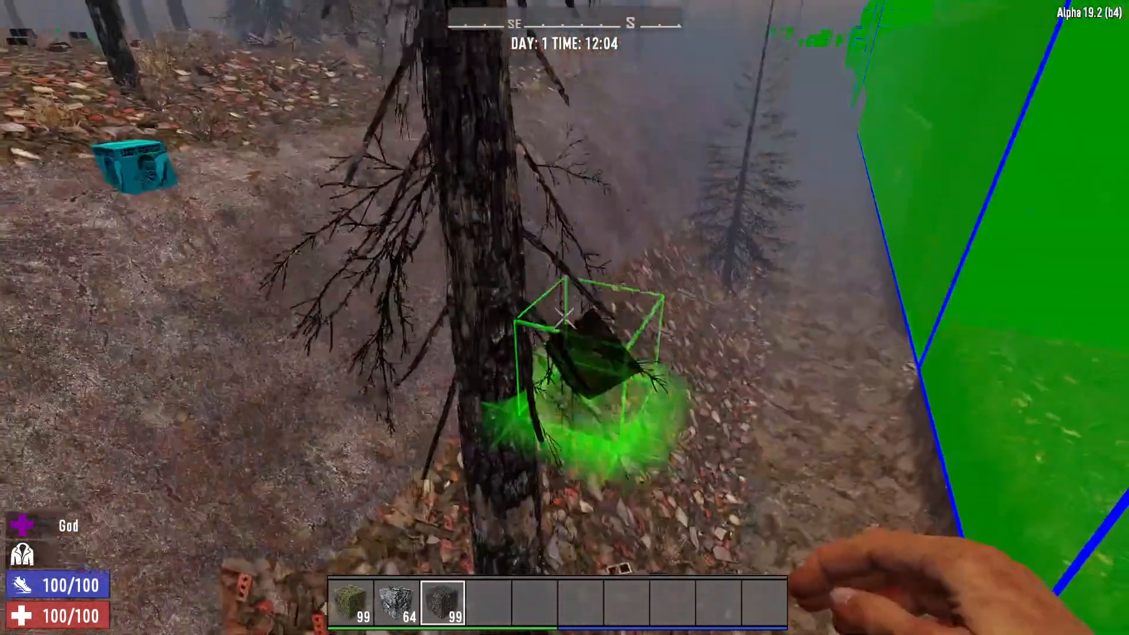
{"action": "key", "text": "m"}
{"action": "key", "text": "Escape"}
{"action": "key", "text": "c"}
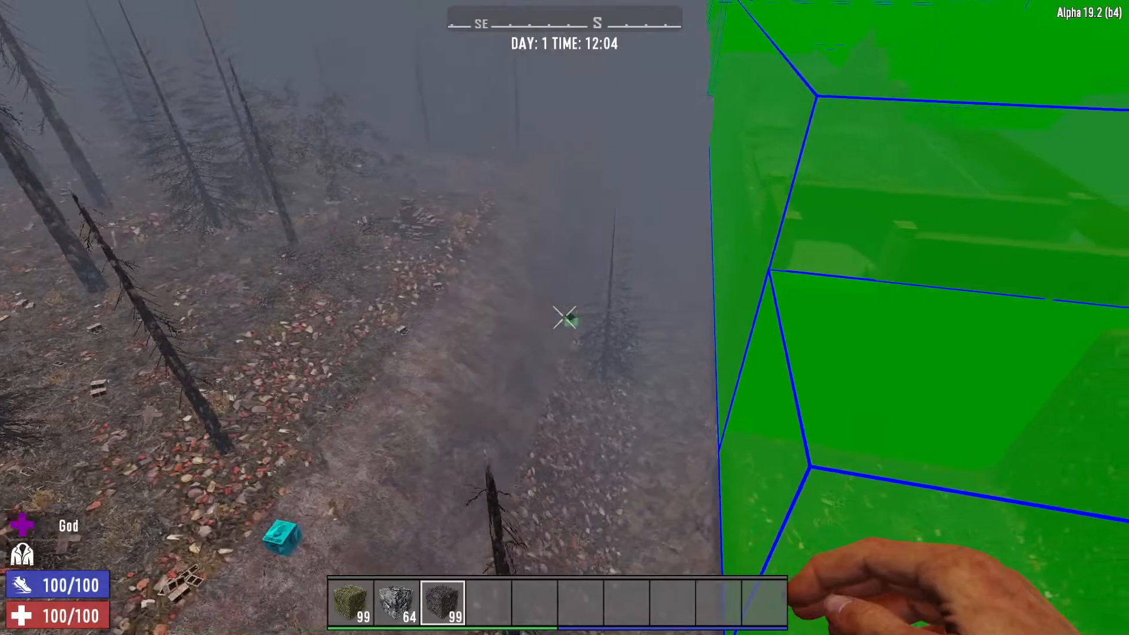
{"action": "key", "text": "w"}
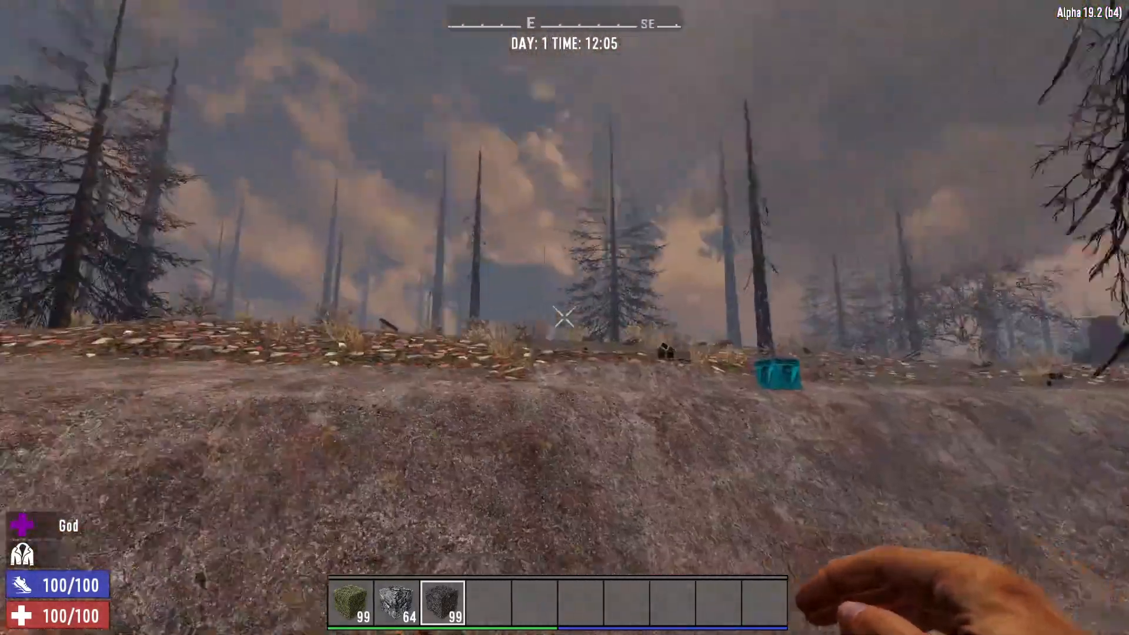
{"action": "key", "text": "w"}
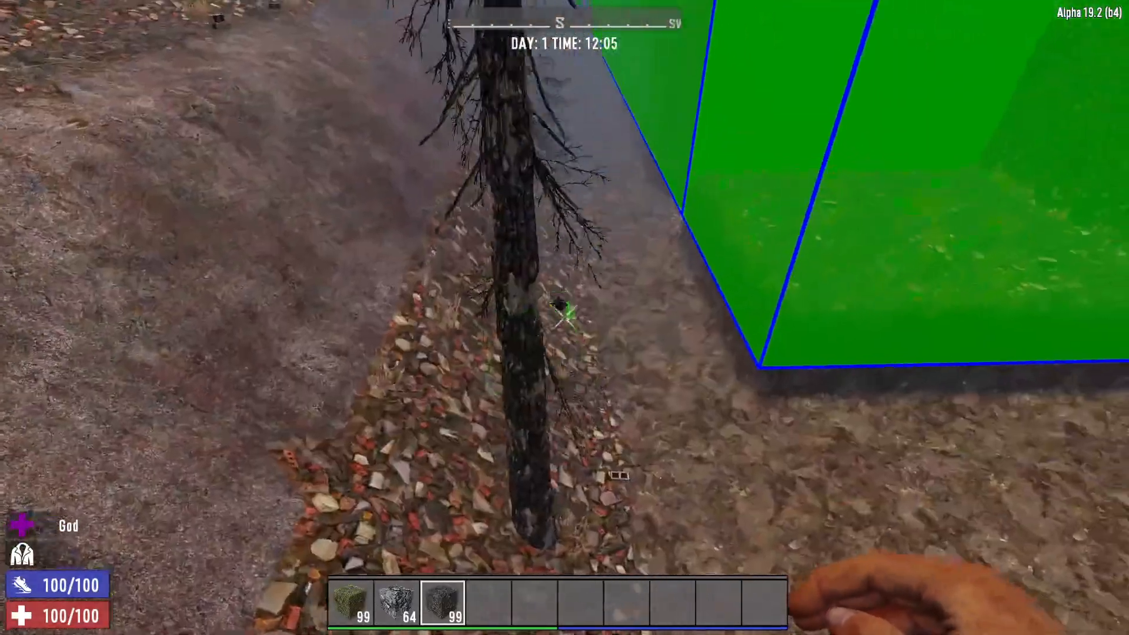
{"action": "key", "text": "s"}
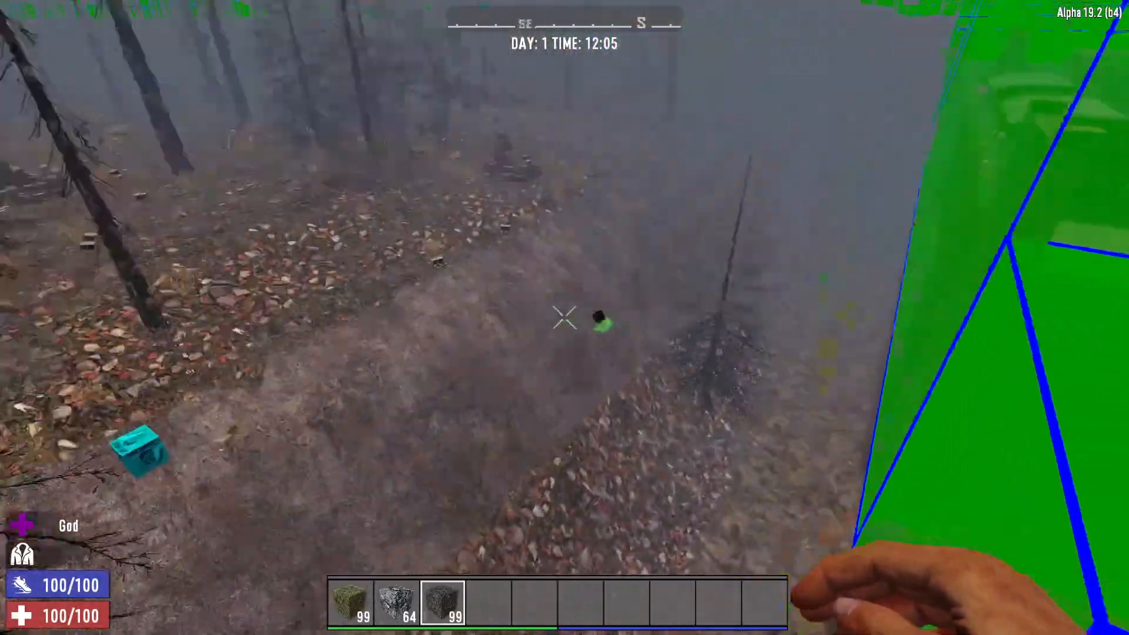
{"action": "key", "text": "d"}
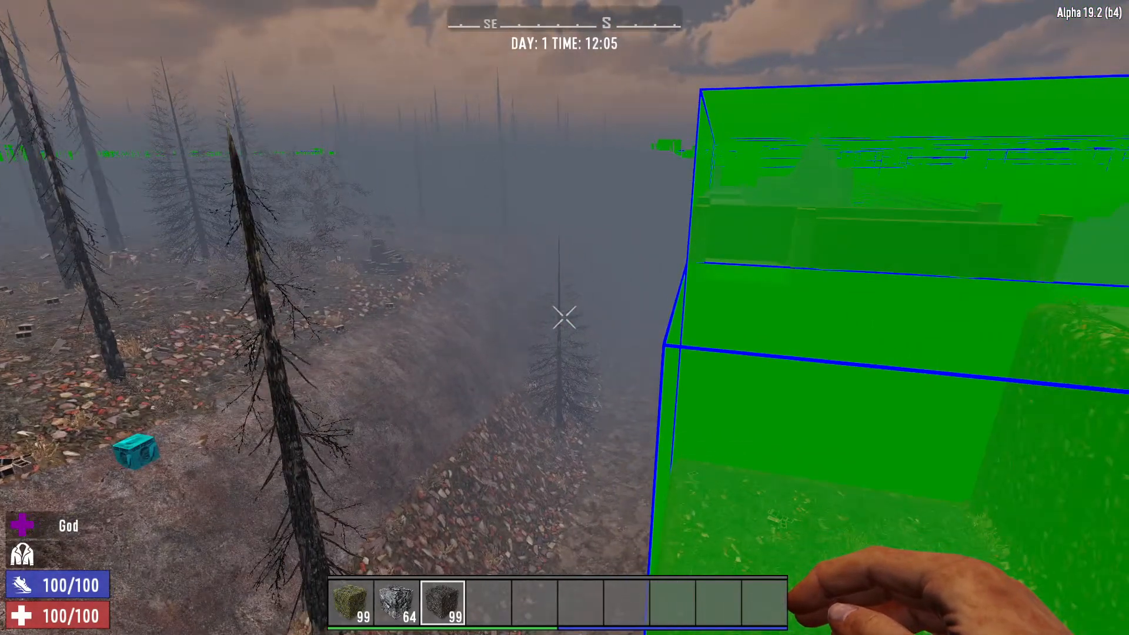
{"action": "key", "text": "a"}
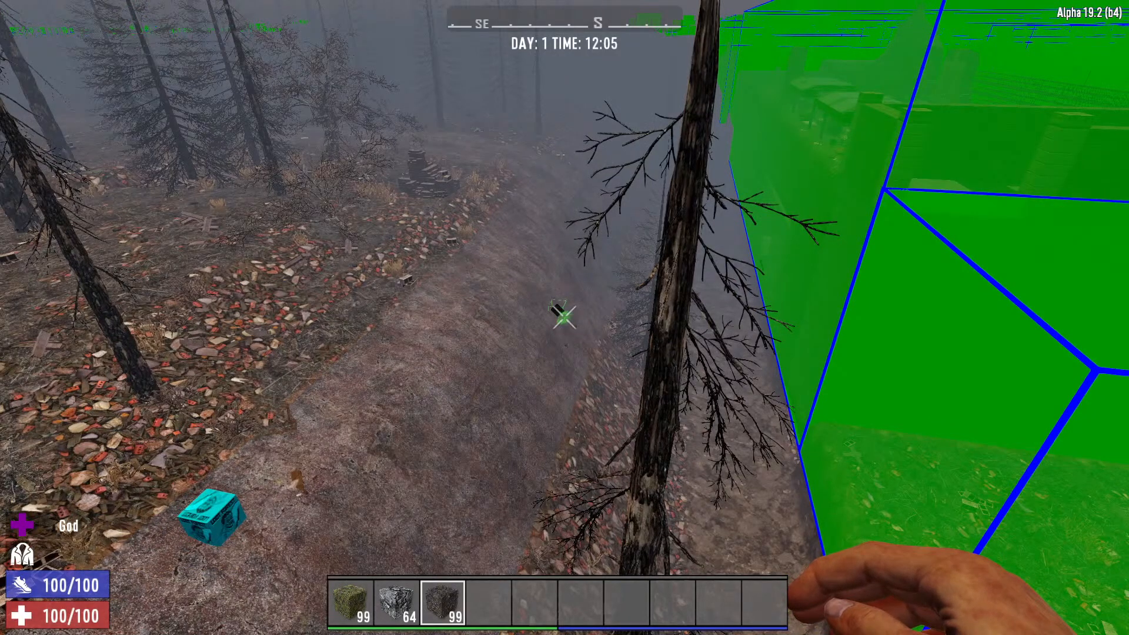
{"action": "key", "text": "s"}
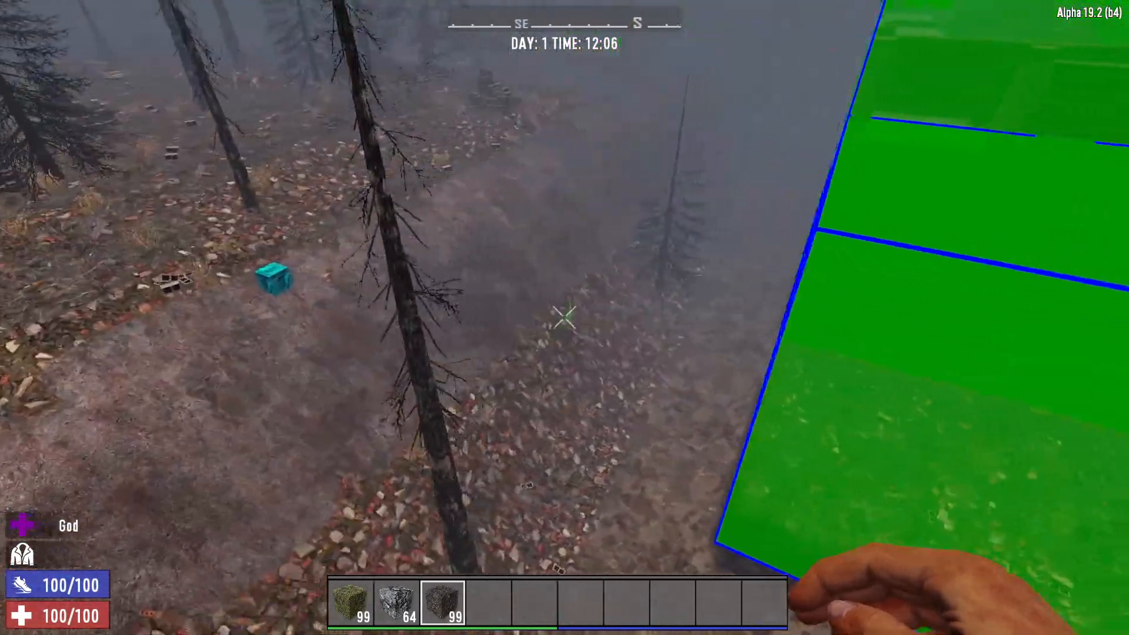
{"action": "key", "text": "d"}
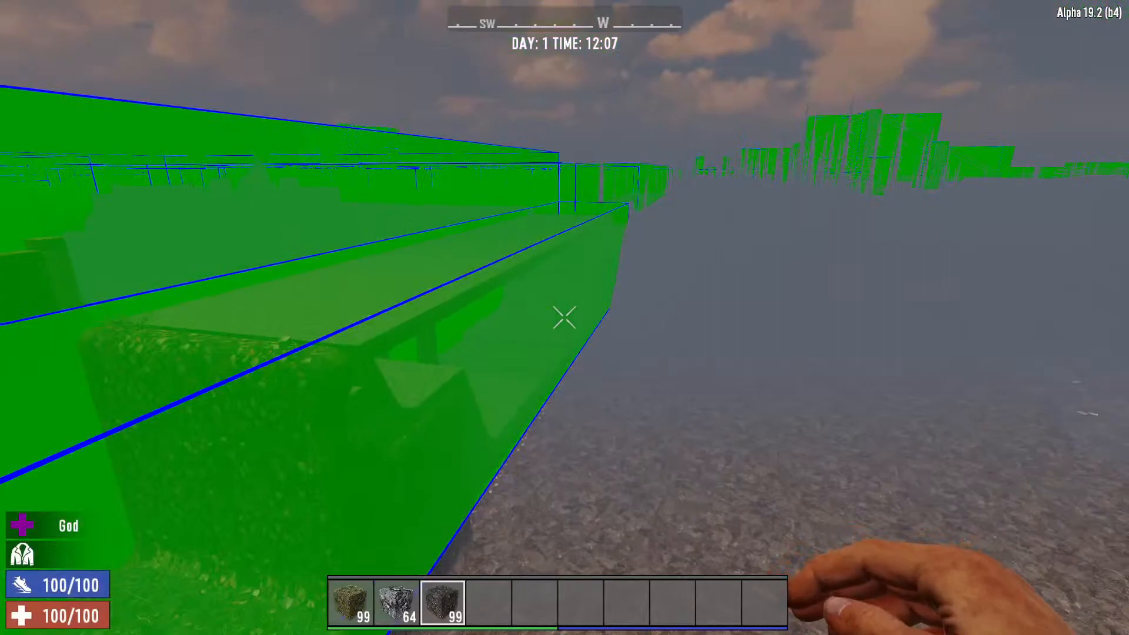
{"action": "key", "text": "Escape"}
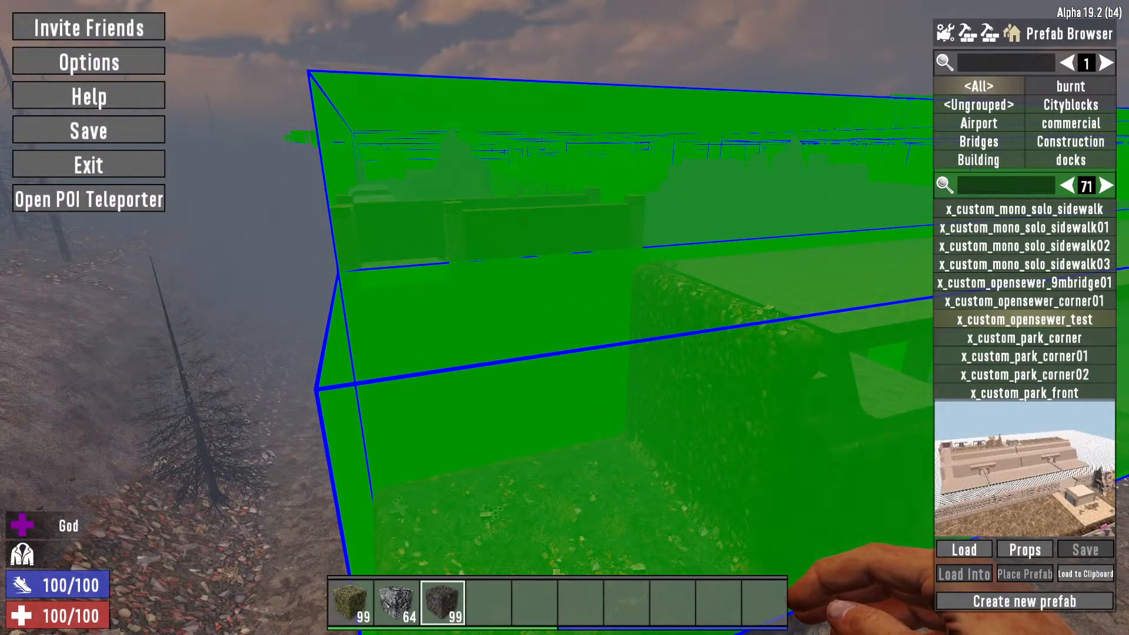
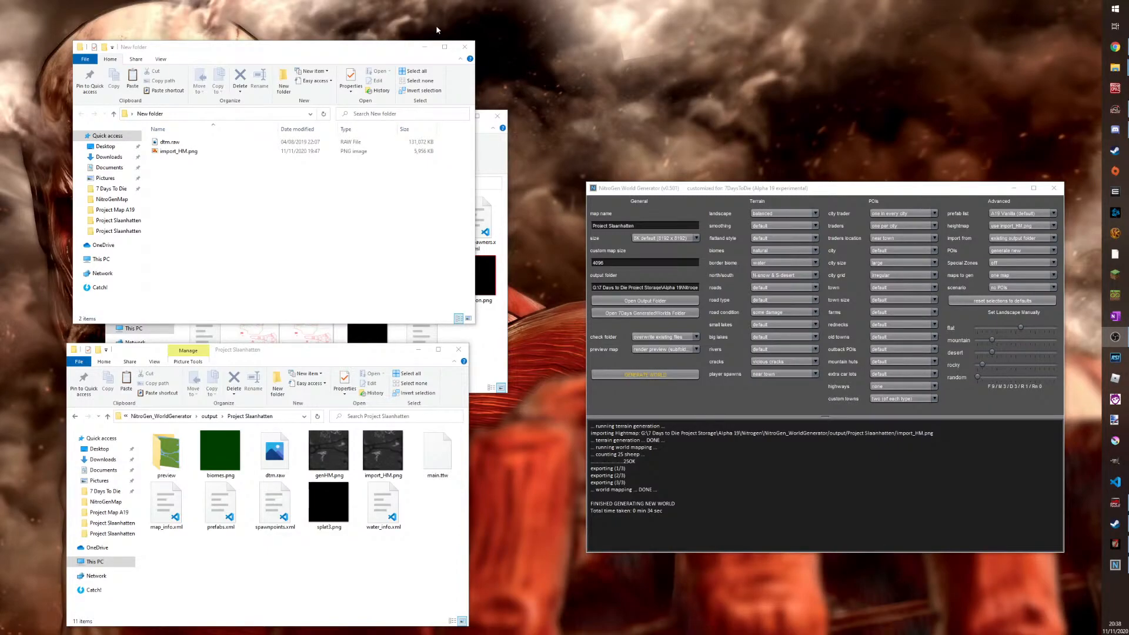
Close the New folder window, the NitroGen World Generator and both Project Slaanhatten folder windows
{"action": "left_click", "coordinate": [464, 46]}
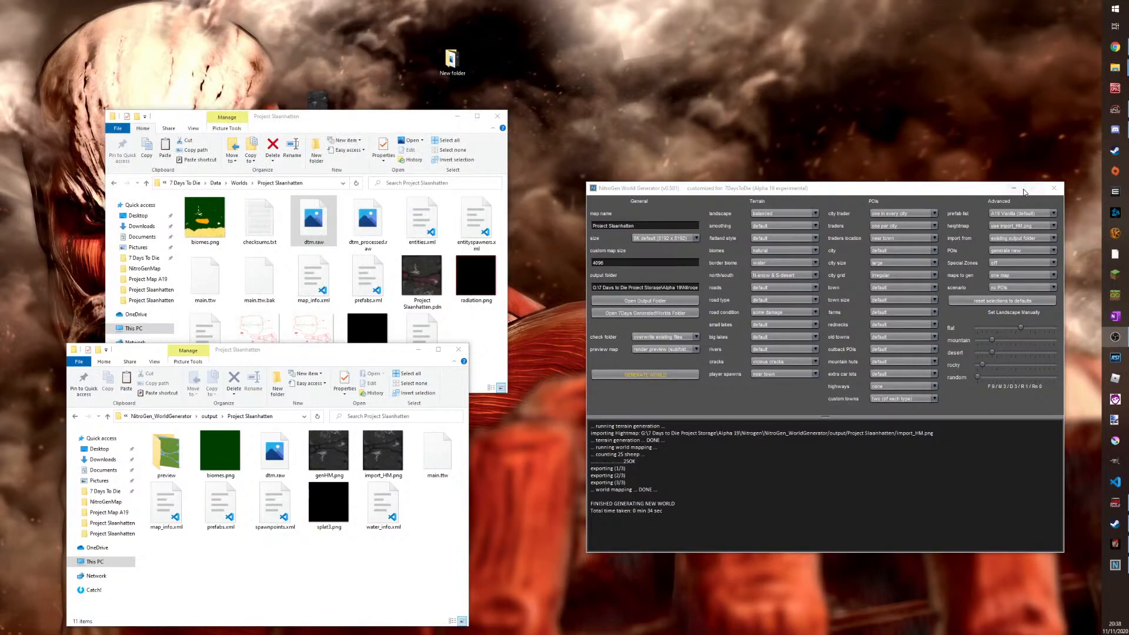
{"action": "left_click", "coordinate": [1052, 187]}
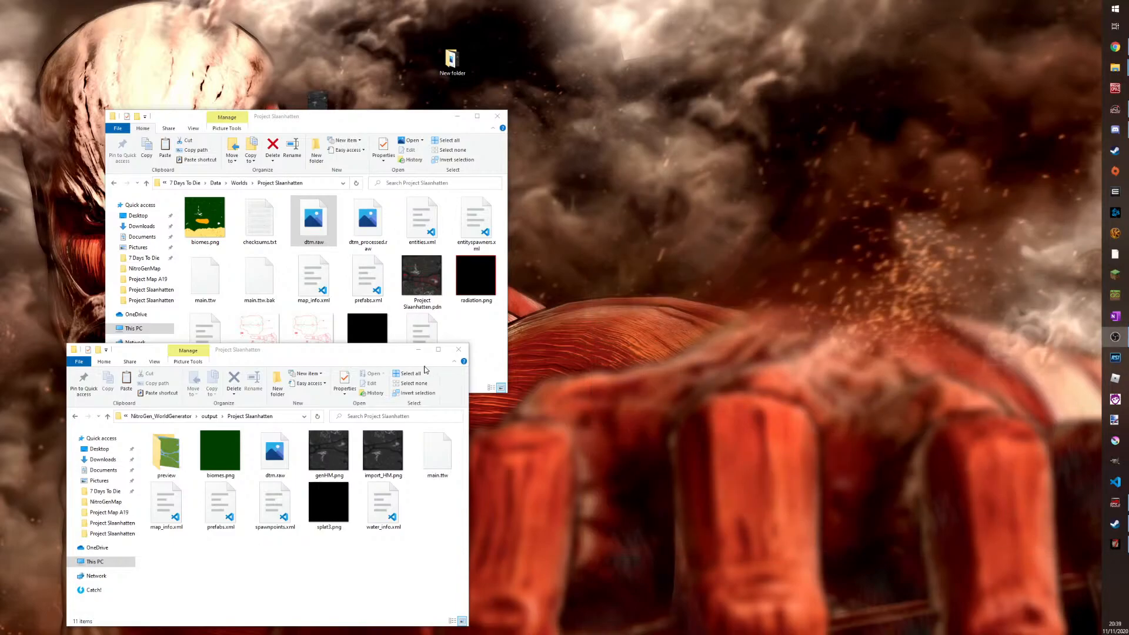
{"action": "left_click", "coordinate": [461, 350]}
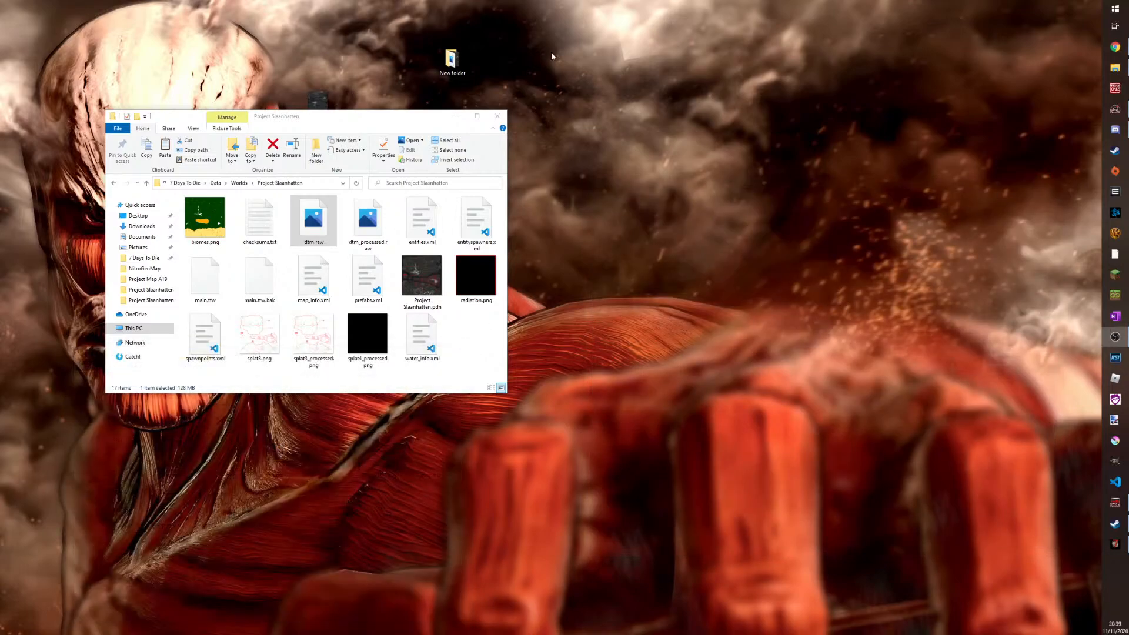
{"action": "left_click", "coordinate": [497, 116]}
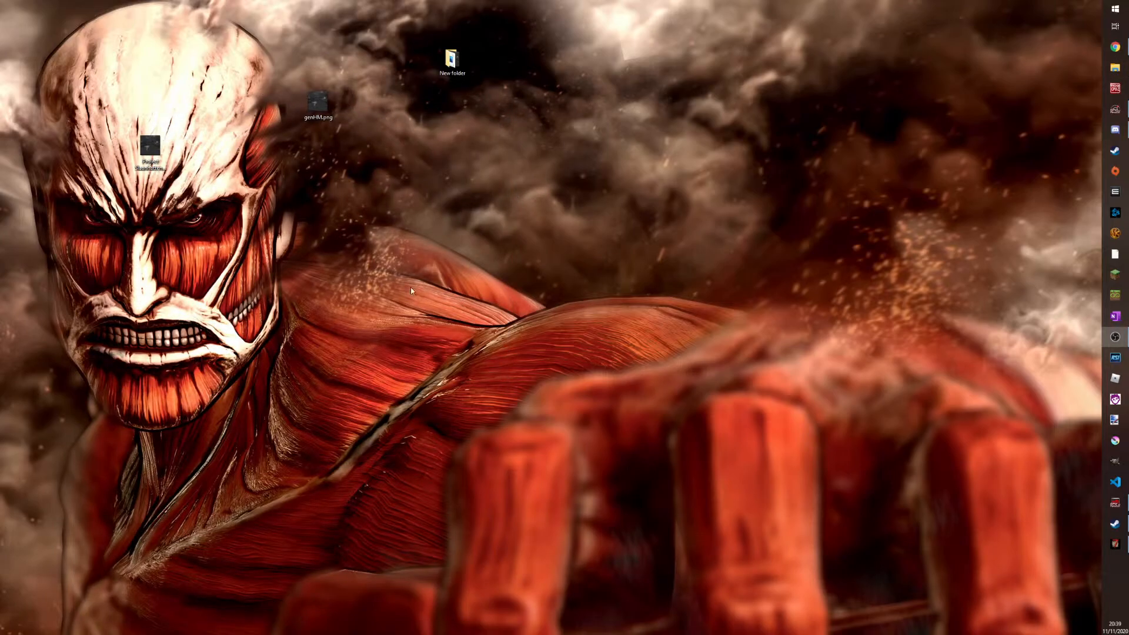
Delete the Project Slaanhatten image, genHM.png and New folder from the desktop
{"action": "left_click_drag", "start_coordinate": [143, 57], "coordinate": [345, 281]}
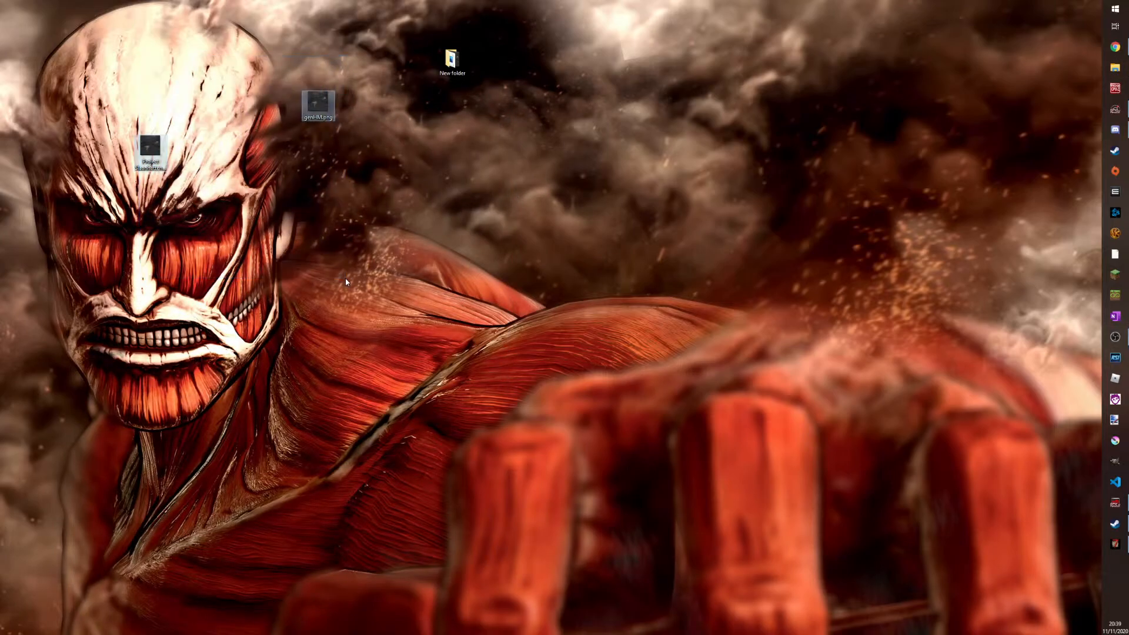
{"action": "key", "text": "Delete"}
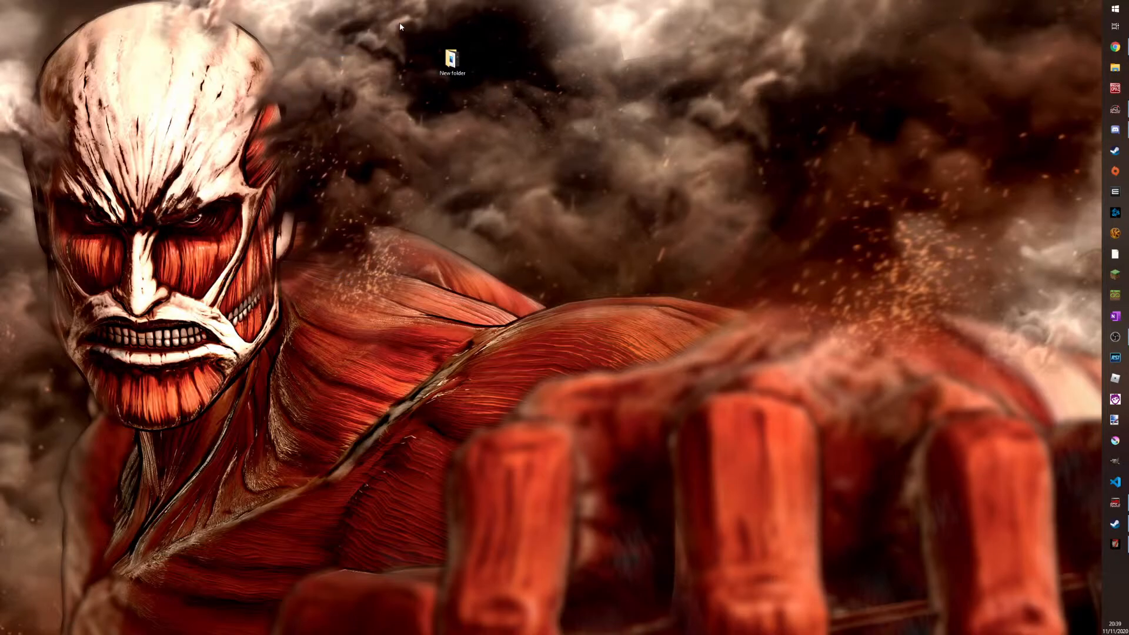
{"action": "left_click_drag", "start_coordinate": [400, 26], "coordinate": [570, 182]}
{"action": "key", "text": "Delete"}
Open the Project Slaanhatten world folder under the 7 Days To Die Data\Worlds directory and reposition its window on the desktop
{"action": "key", "text": "alt+Tab"}
{"action": "left_click_drag", "start_coordinate": [346, 50], "coordinate": [730, 80]}
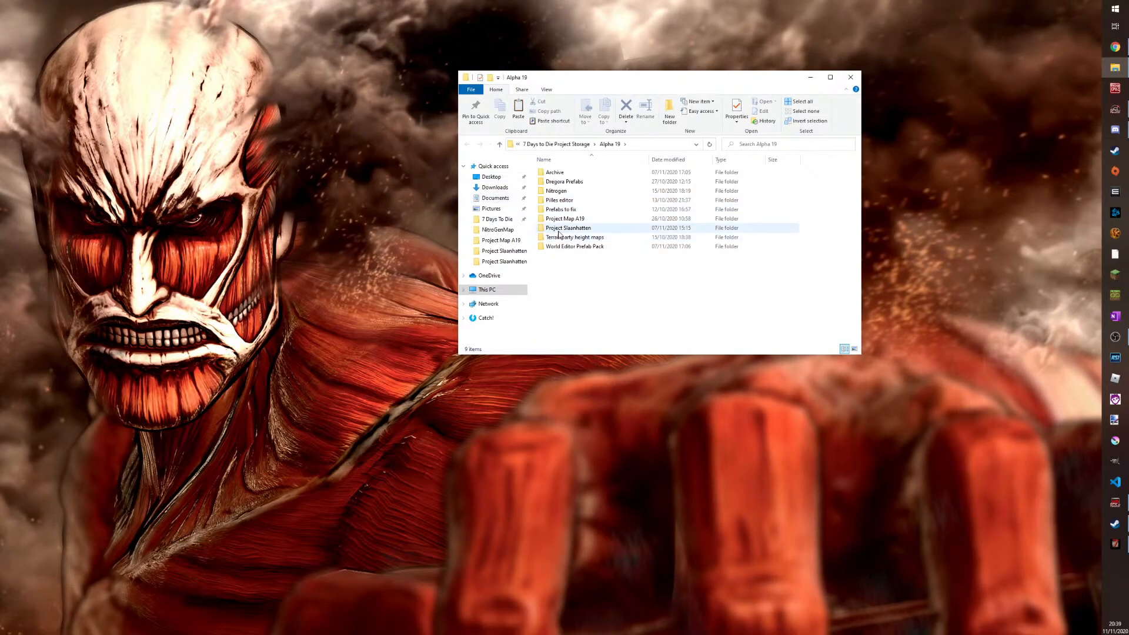
{"action": "left_click", "coordinate": [499, 220]}
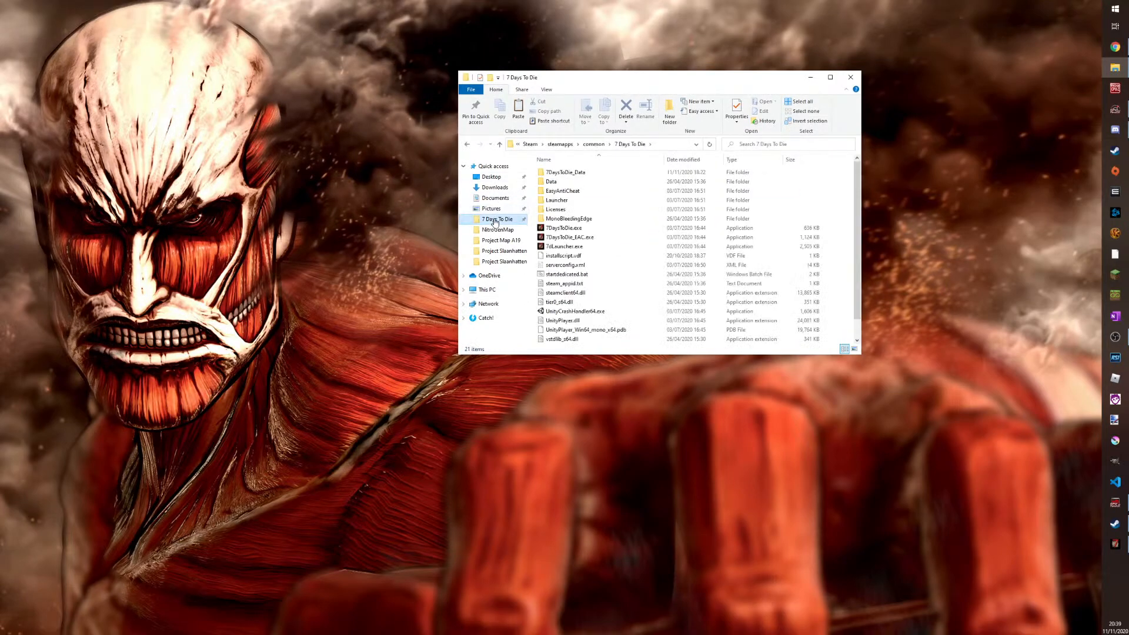
{"action": "double_click", "coordinate": [557, 182]}
{"action": "left_click", "coordinate": [557, 182]}
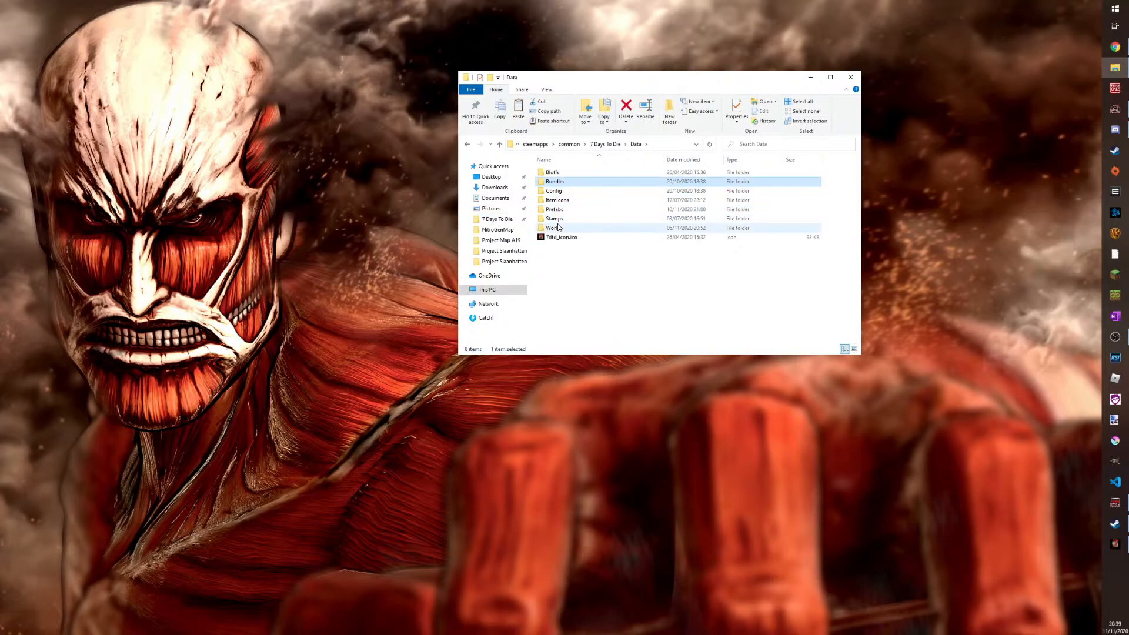
{"action": "double_click", "coordinate": [558, 227]}
{"action": "double_click", "coordinate": [562, 289]}
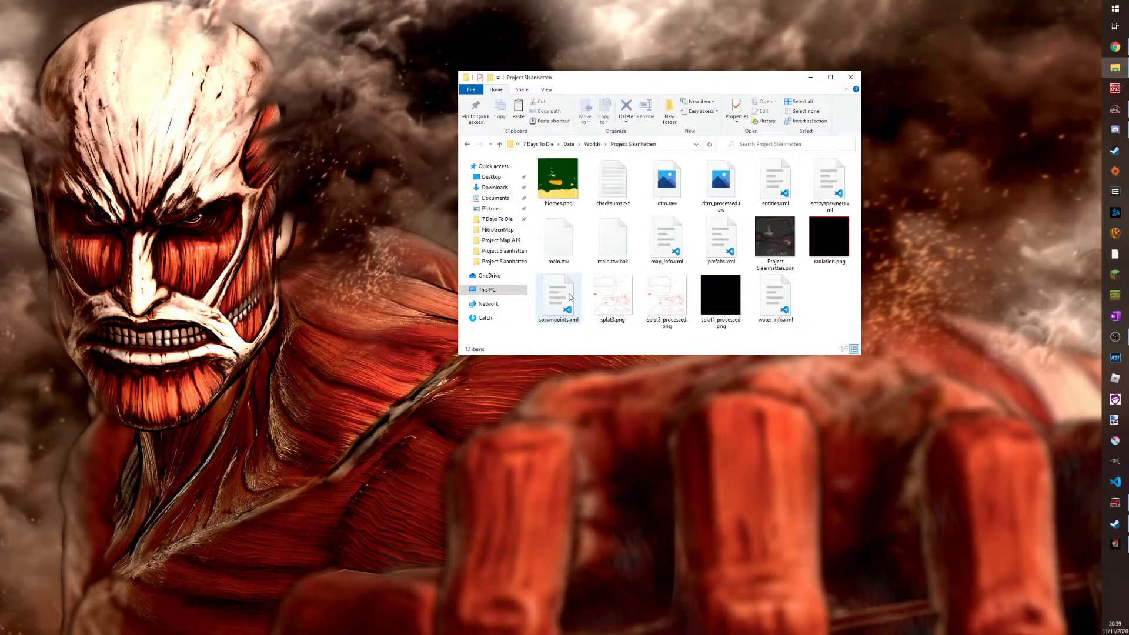
{"action": "left_click_drag", "start_coordinate": [619, 82], "coordinate": [810, 30]}
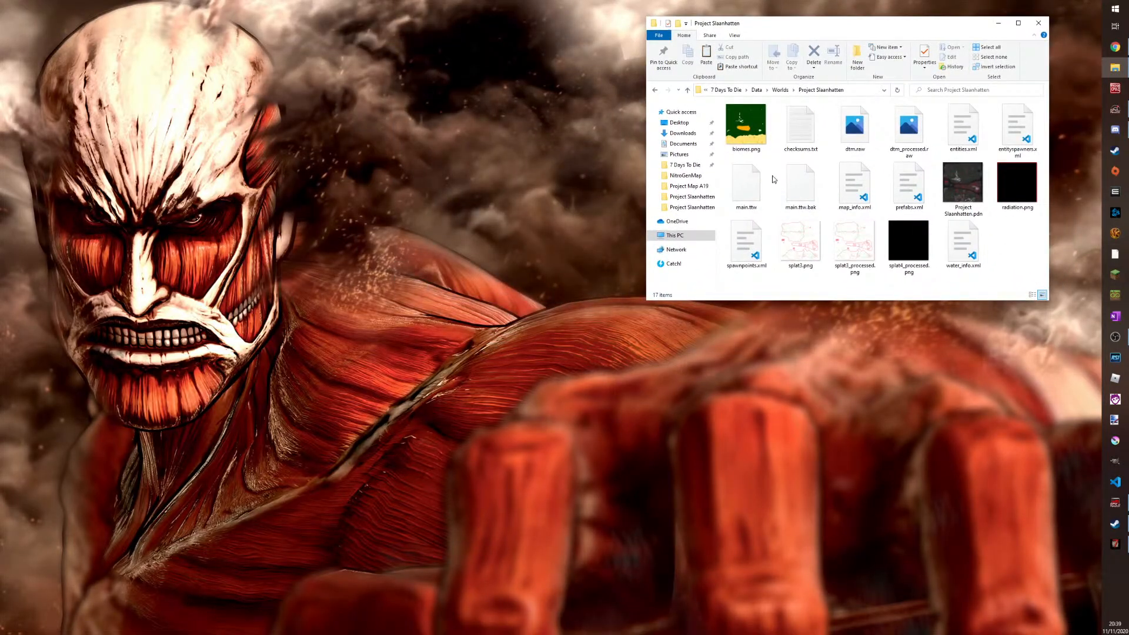
Open Project Slaanhatten.pdn for editing and arrange its window side by side with the world folder
{"action": "left_click", "coordinate": [969, 192]}
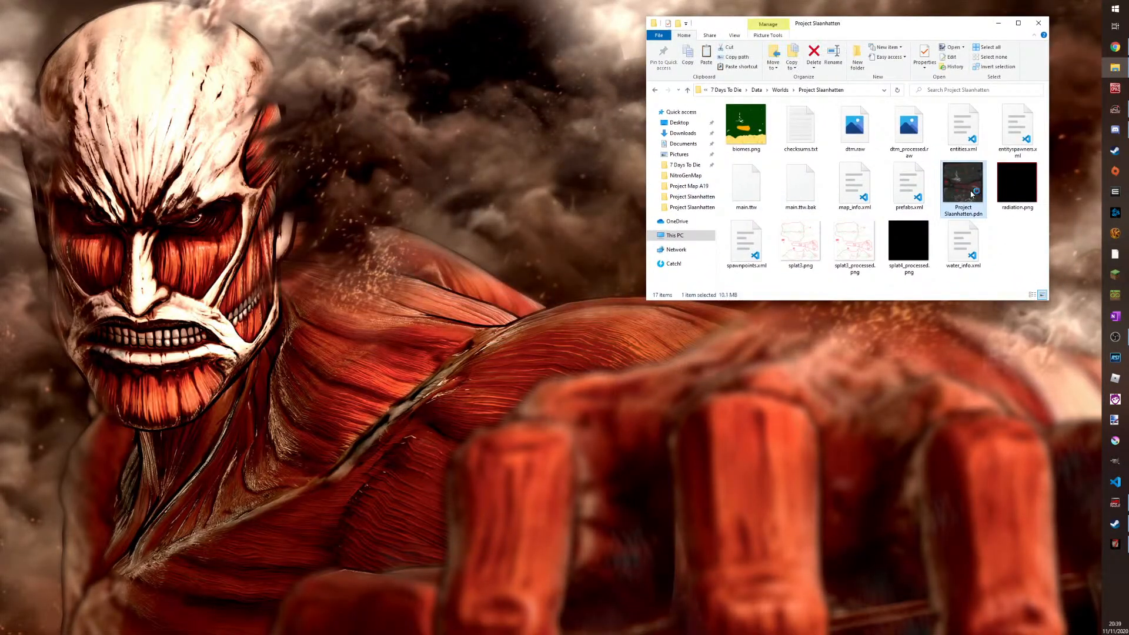
{"action": "double_click", "coordinate": [971, 194]}
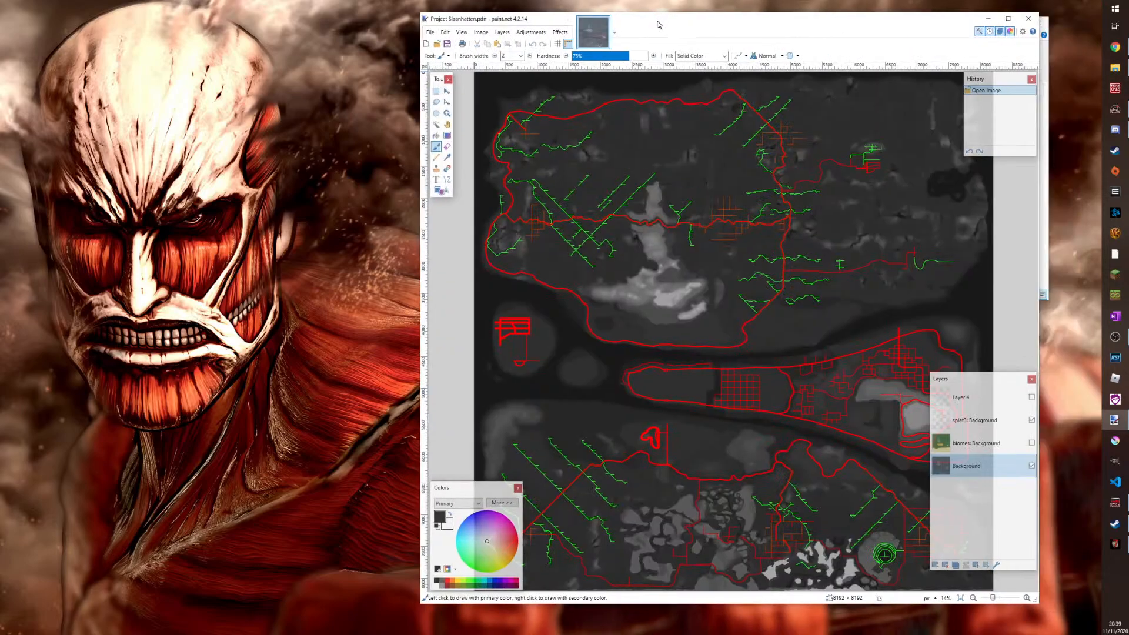
{"action": "left_click_drag", "start_coordinate": [659, 24], "coordinate": [331, 28]}
{"action": "left_click_drag", "start_coordinate": [845, 28], "coordinate": [889, 39]}
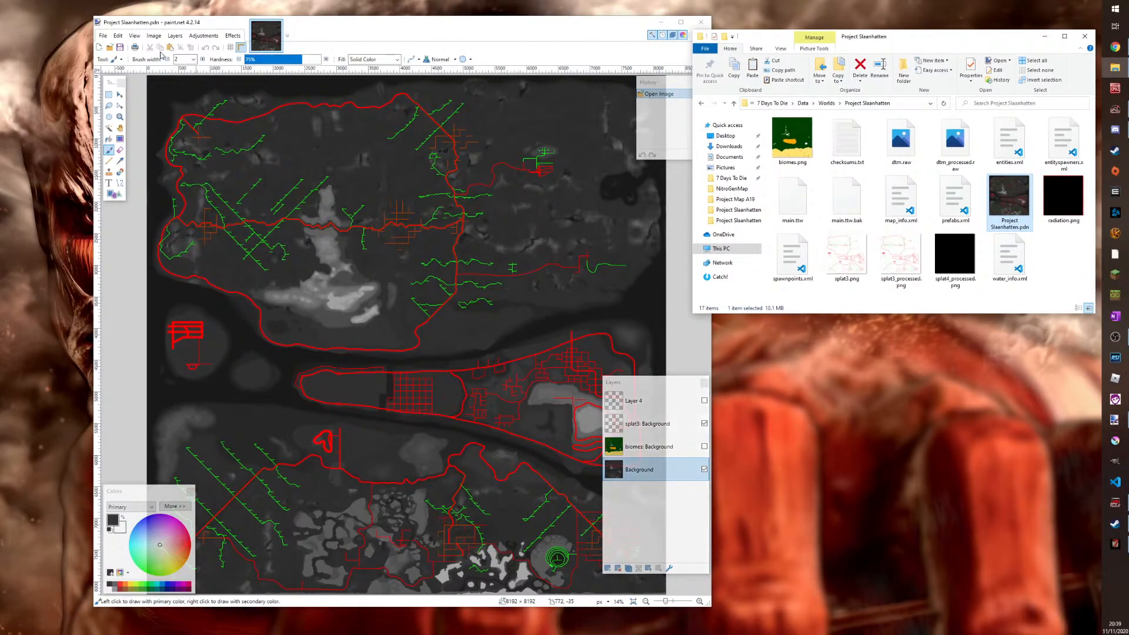
Compare the map with and without the biomes: Background layer, leave that layer hidden, and slightly reposition and enlarge the image window
{"action": "left_click", "coordinate": [176, 36]}
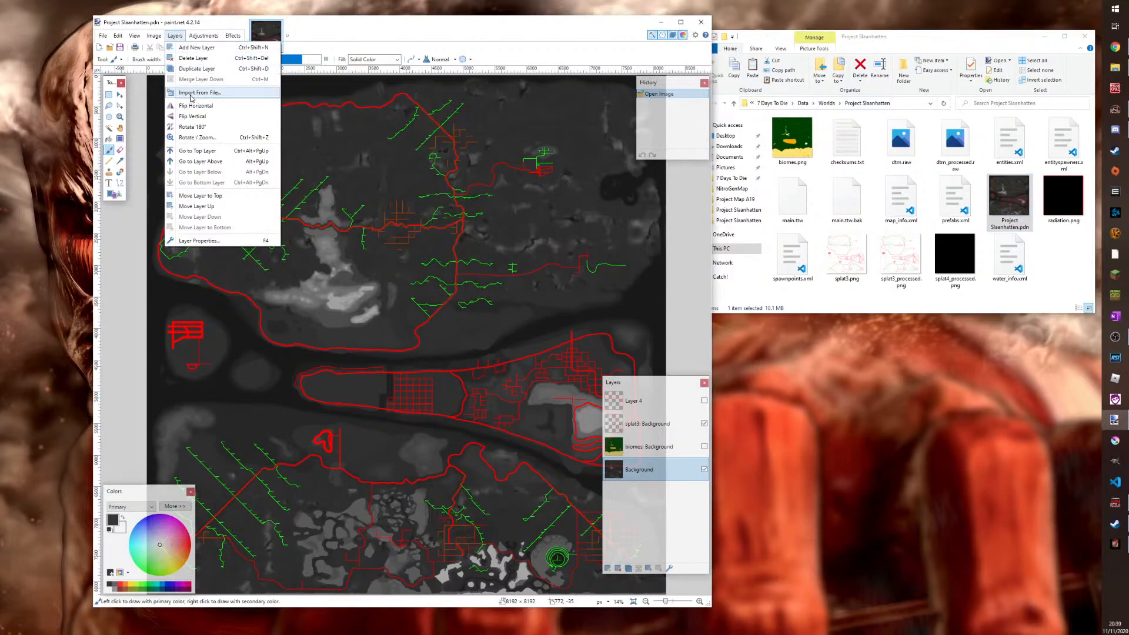
{"action": "left_click", "coordinate": [884, 313]}
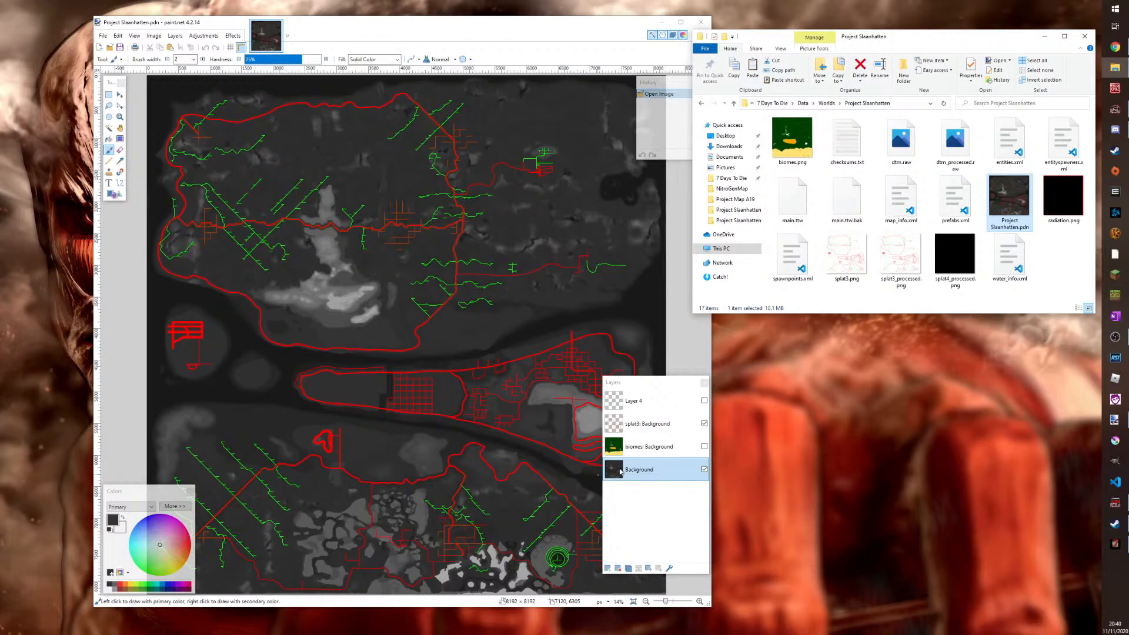
{"action": "left_click", "coordinate": [705, 448]}
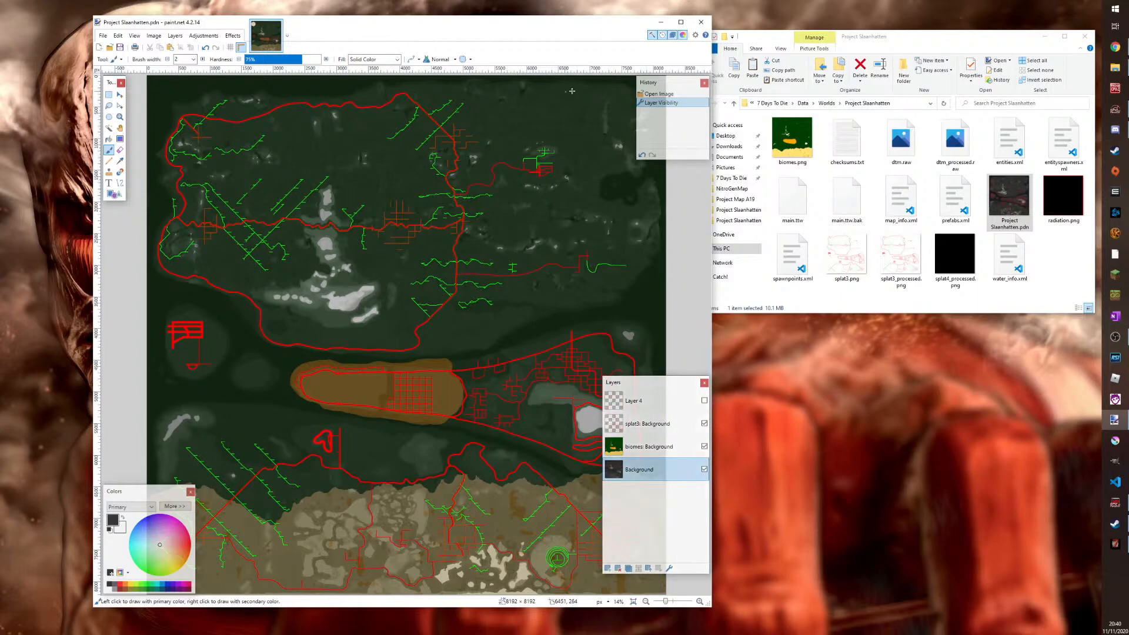
{"action": "left_click_drag", "start_coordinate": [515, 22], "coordinate": [474, 12]}
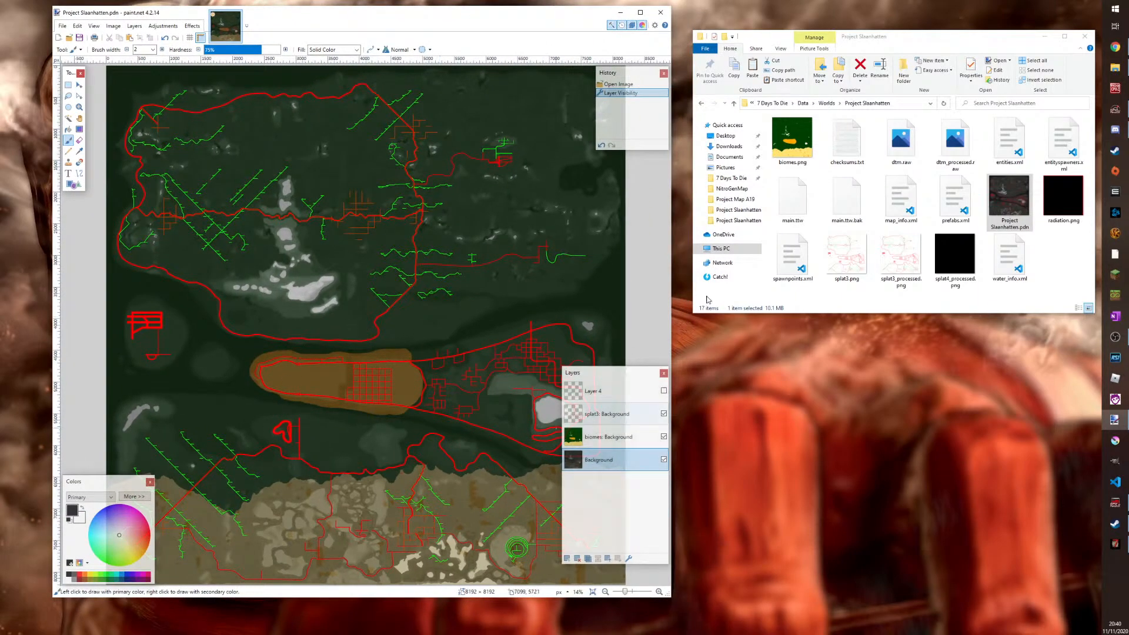
{"action": "left_click_drag", "start_coordinate": [676, 599], "coordinate": [689, 611]}
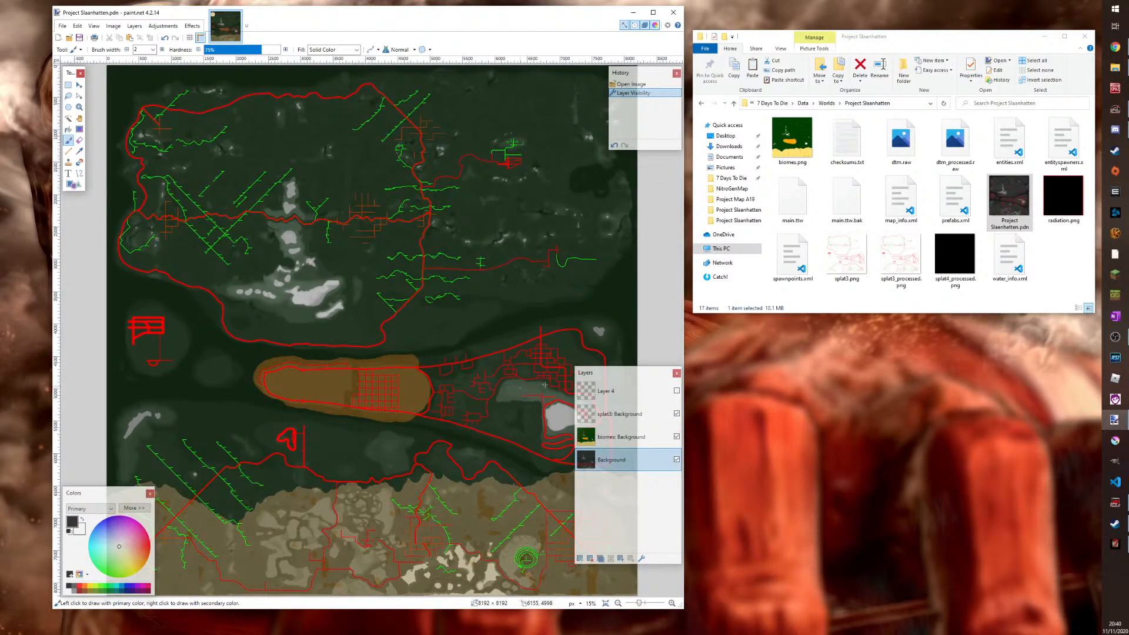
{"action": "left_click", "coordinate": [677, 437]}
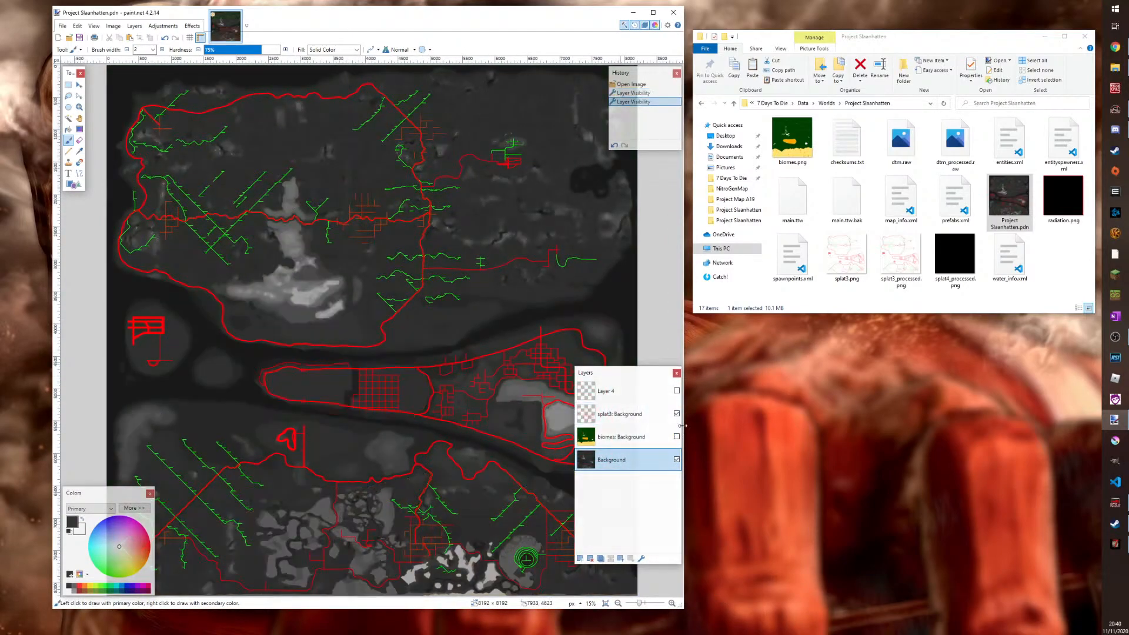
Examine the western edge of the red city road grid and the dark river channel beside it at close zoom
{"action": "left_click", "coordinate": [80, 107]}
{"action": "left_click", "coordinate": [360, 384]}
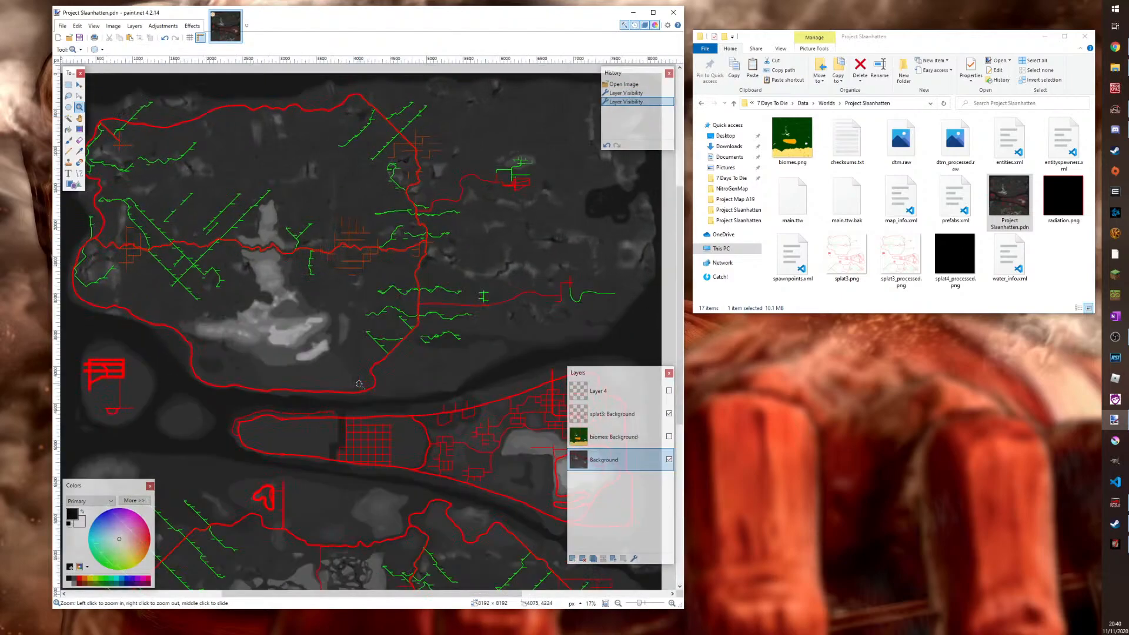
{"action": "left_click", "coordinate": [352, 460]}
{"action": "left_click_drag", "start_coordinate": [352, 461], "coordinate": [337, 438]}
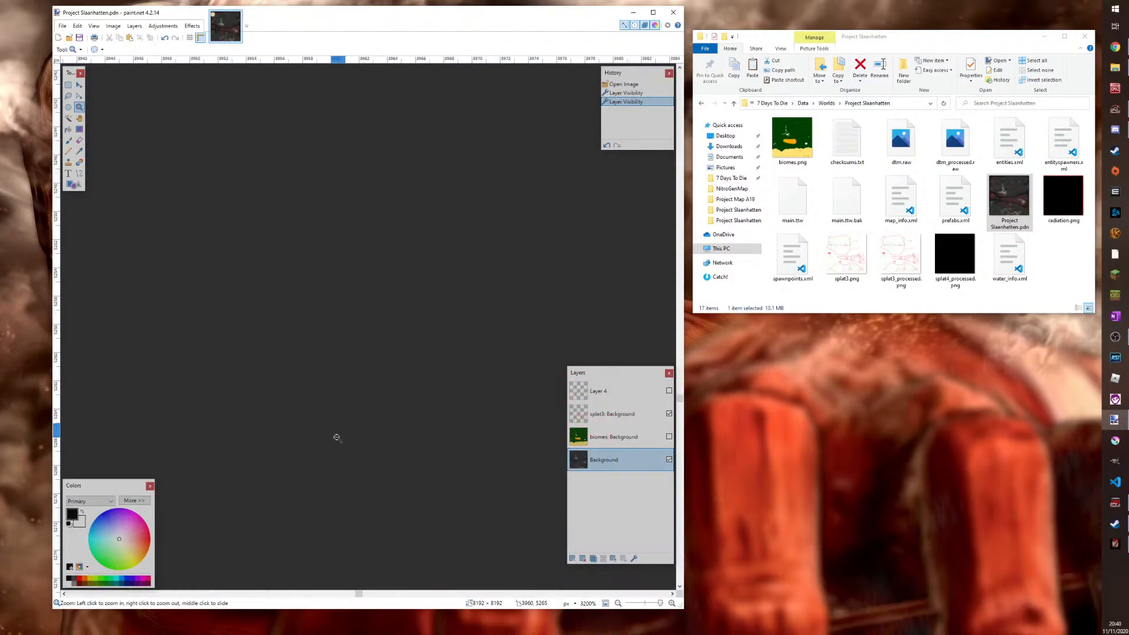
{"action": "scroll", "coordinate": [337, 438], "scroll_direction": "down", "scroll_amount": 14}
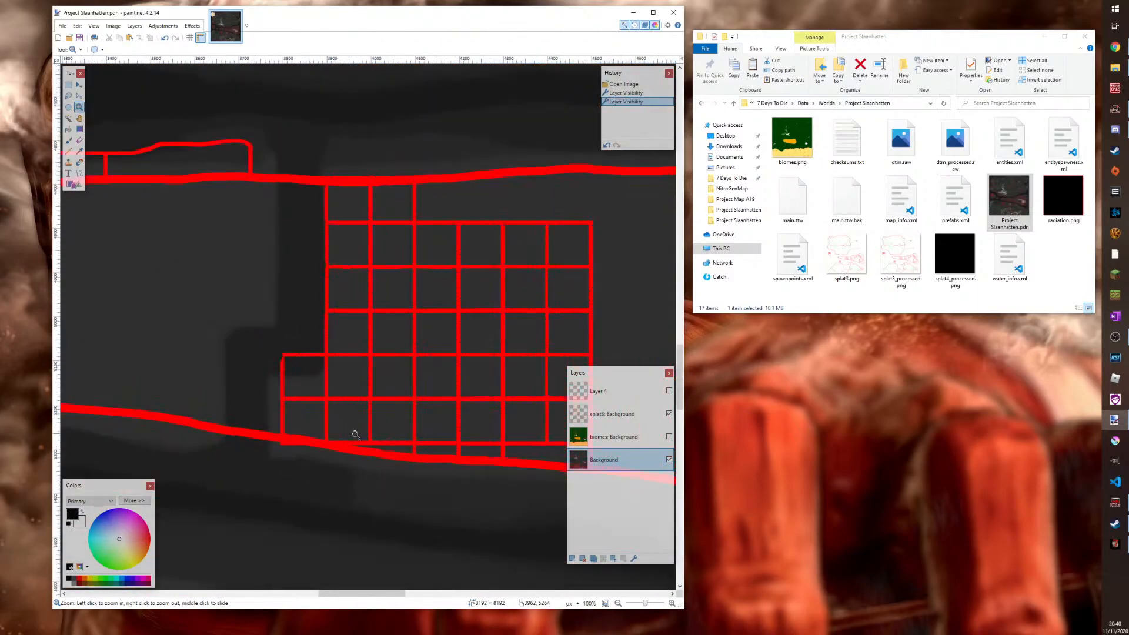
{"action": "scroll", "coordinate": [320, 355], "scroll_direction": "up", "scroll_amount": 3}
{"action": "scroll", "coordinate": [315, 386], "scroll_direction": "down", "scroll_amount": 2}
{"action": "scroll", "coordinate": [315, 386], "scroll_direction": "up", "scroll_amount": 3}
{"action": "scroll", "coordinate": [315, 386], "scroll_direction": "up", "scroll_amount": 3}
{"action": "scroll", "coordinate": [324, 137], "scroll_direction": "down", "scroll_amount": 1}
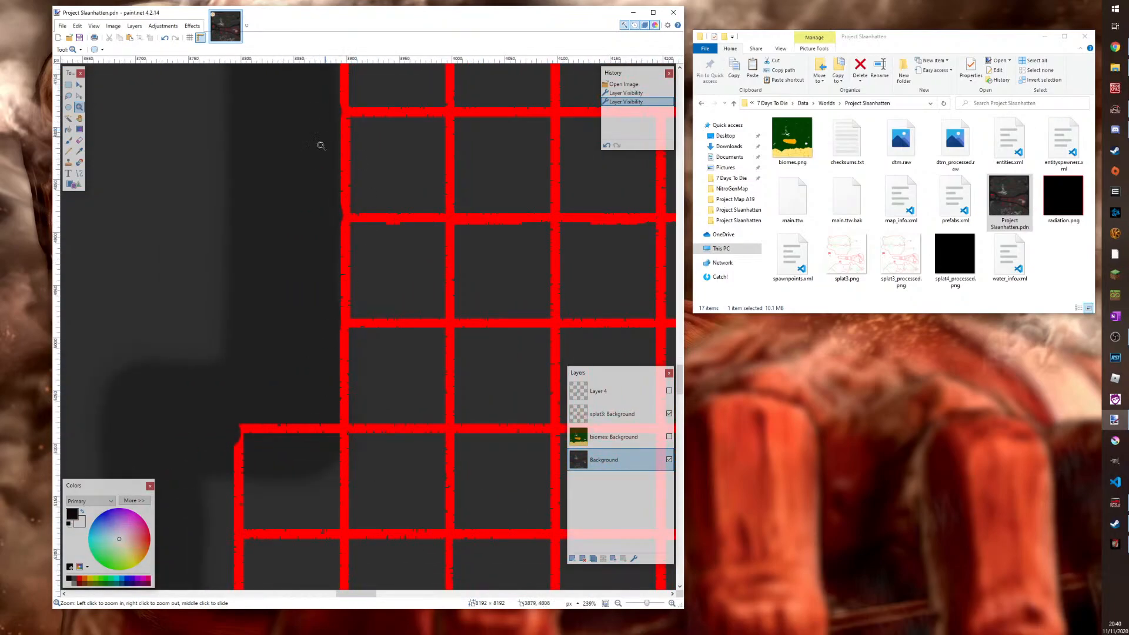
{"action": "scroll", "coordinate": [376, 257], "scroll_direction": "up", "scroll_amount": 5}
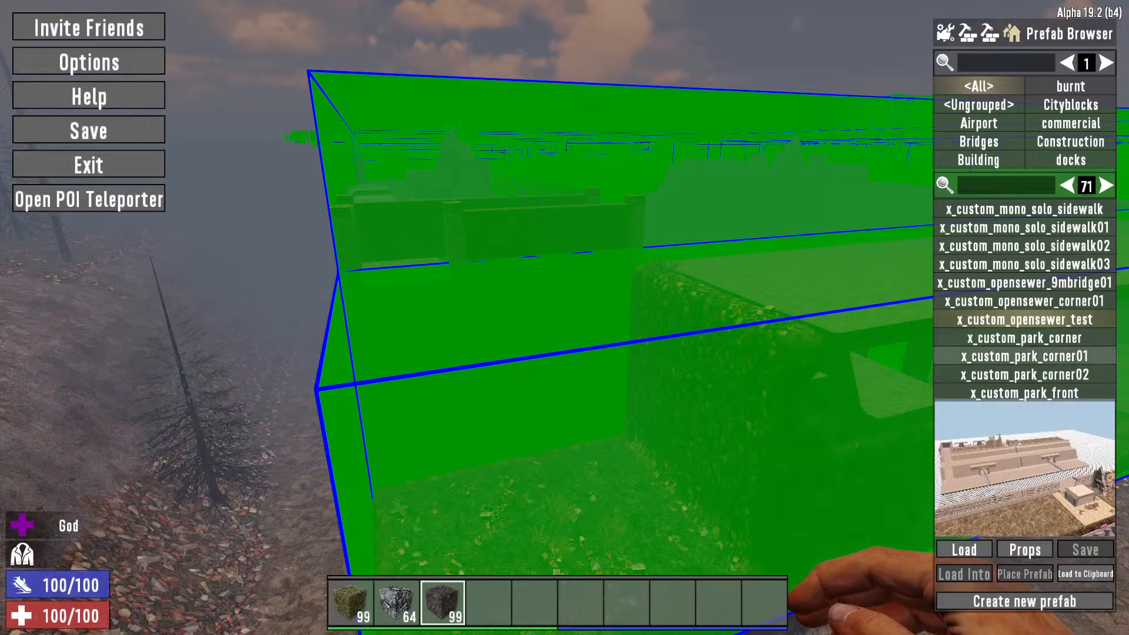
Compare the river, road grid and open sewer prefab outlines on the in-game map around the player's position
{"action": "key", "text": "Escape"}
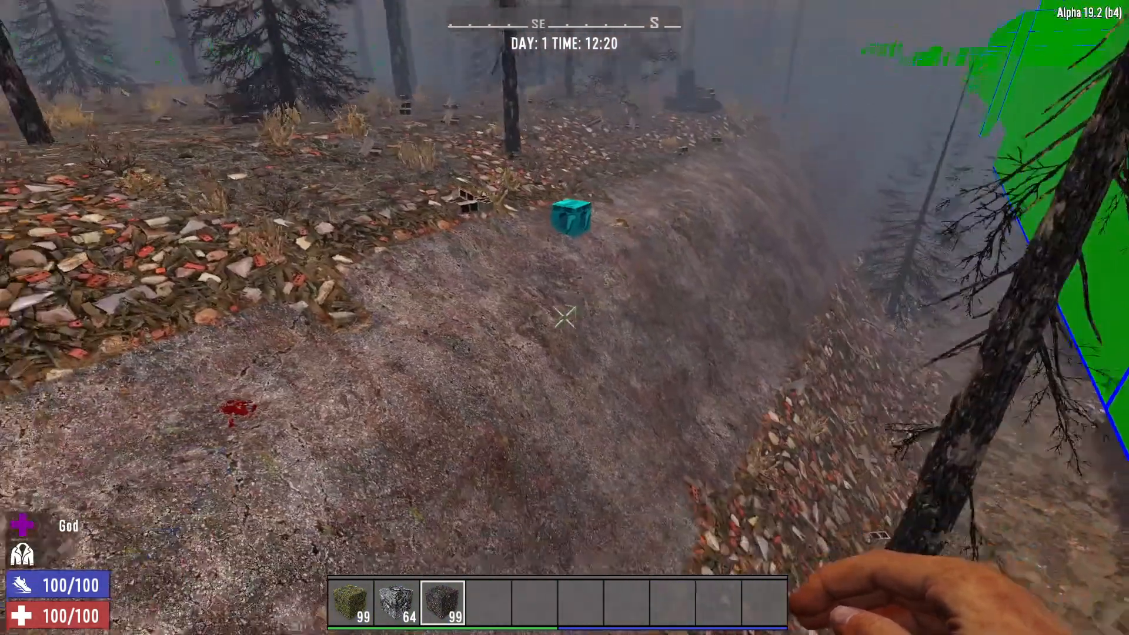
{"action": "key", "text": "m"}
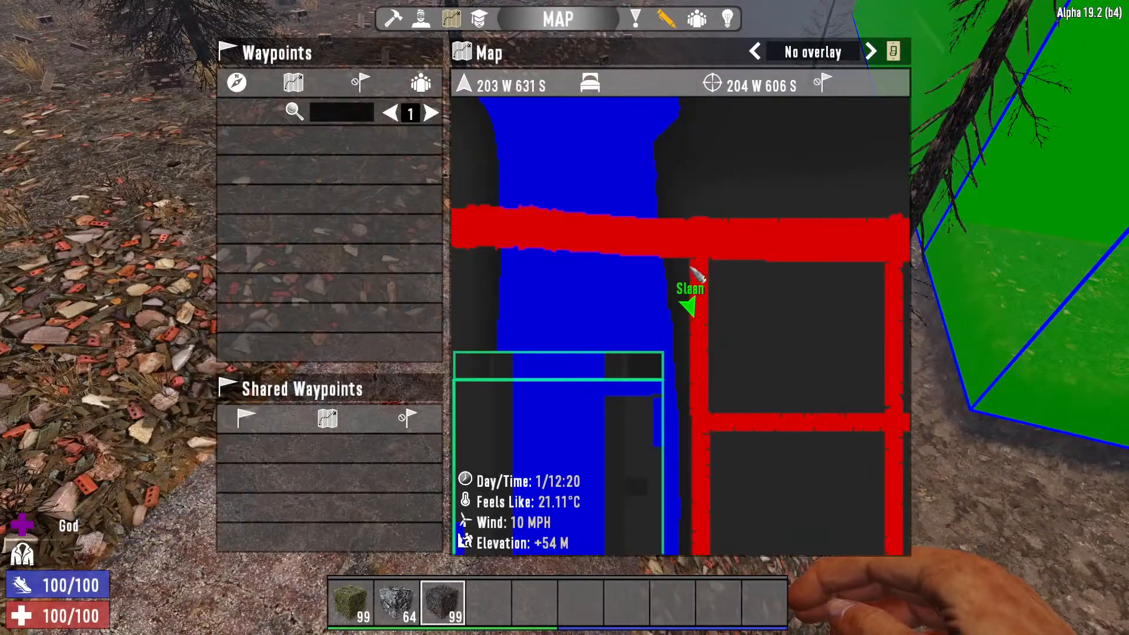
{"action": "scroll", "coordinate": [794, 376], "scroll_direction": "down", "scroll_amount": 6}
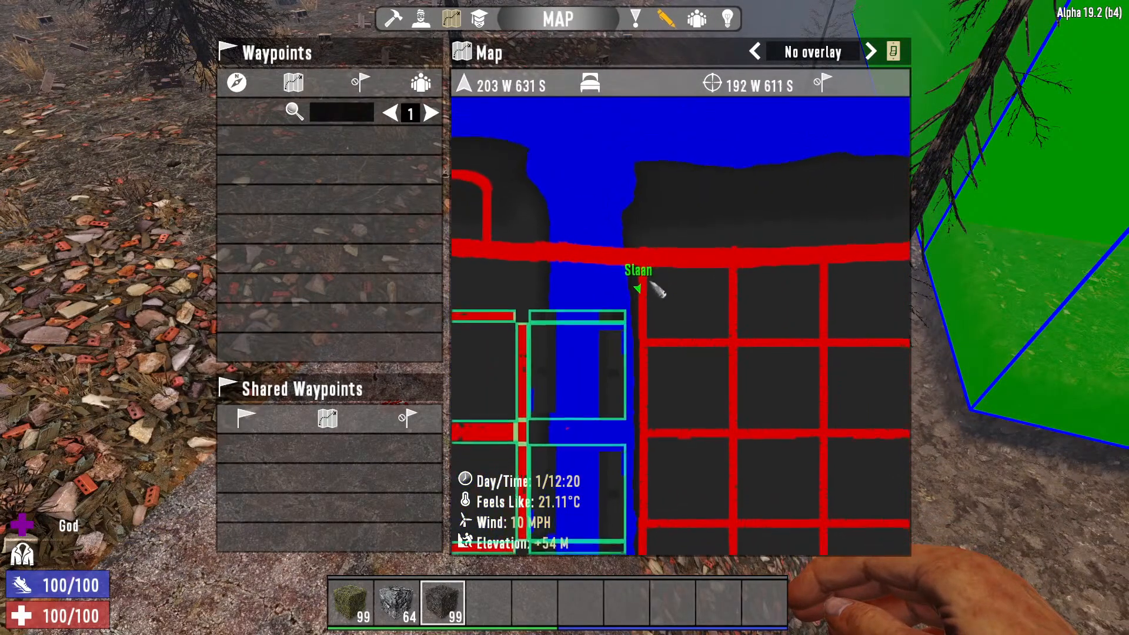
{"action": "scroll", "coordinate": [675, 282], "scroll_direction": "up", "scroll_amount": 5}
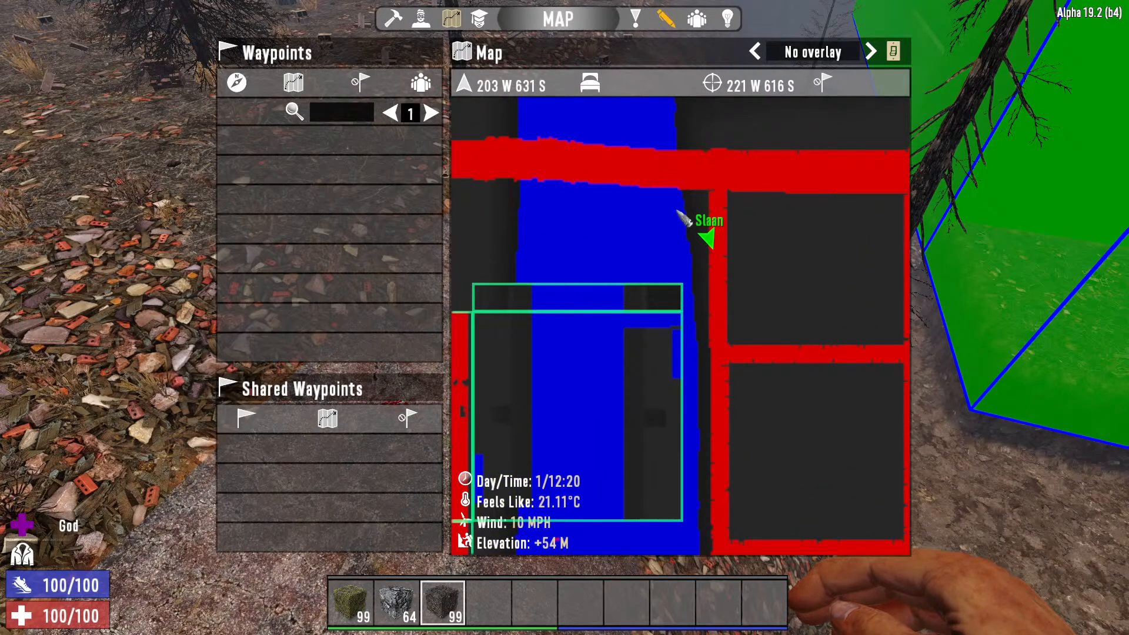
{"action": "left_click_drag", "start_coordinate": [777, 243], "coordinate": [819, 262]}
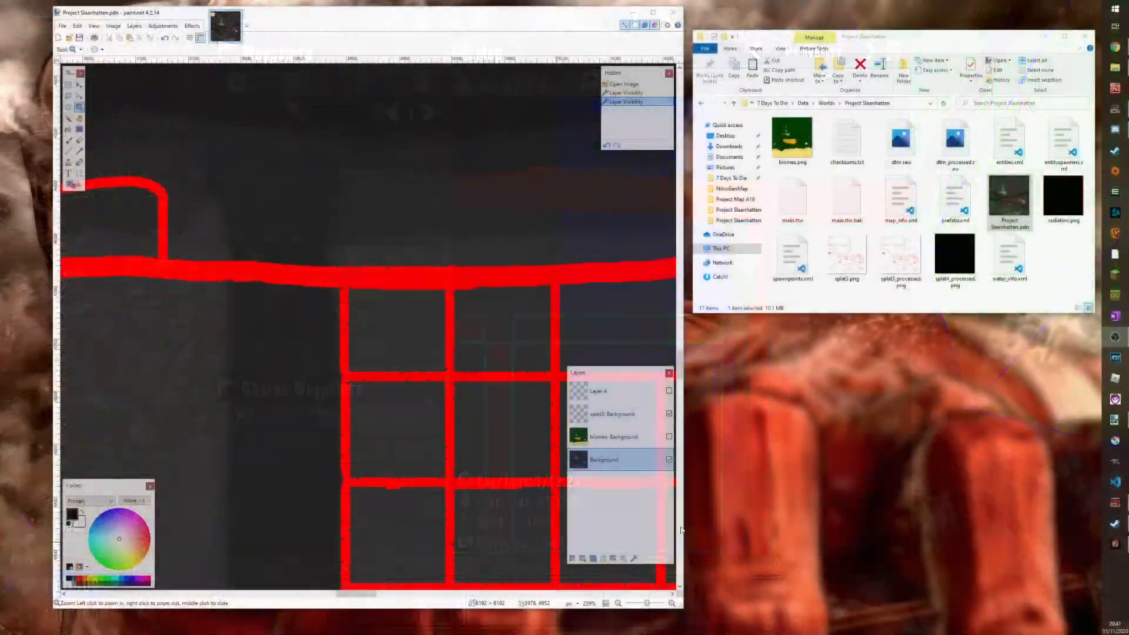
Back in the .pdn image, sample the grey 303030 from the Background layer near the road grid's northwest corner and show the full colour values
{"action": "scroll", "coordinate": [338, 357], "scroll_direction": "up", "scroll_amount": 3}
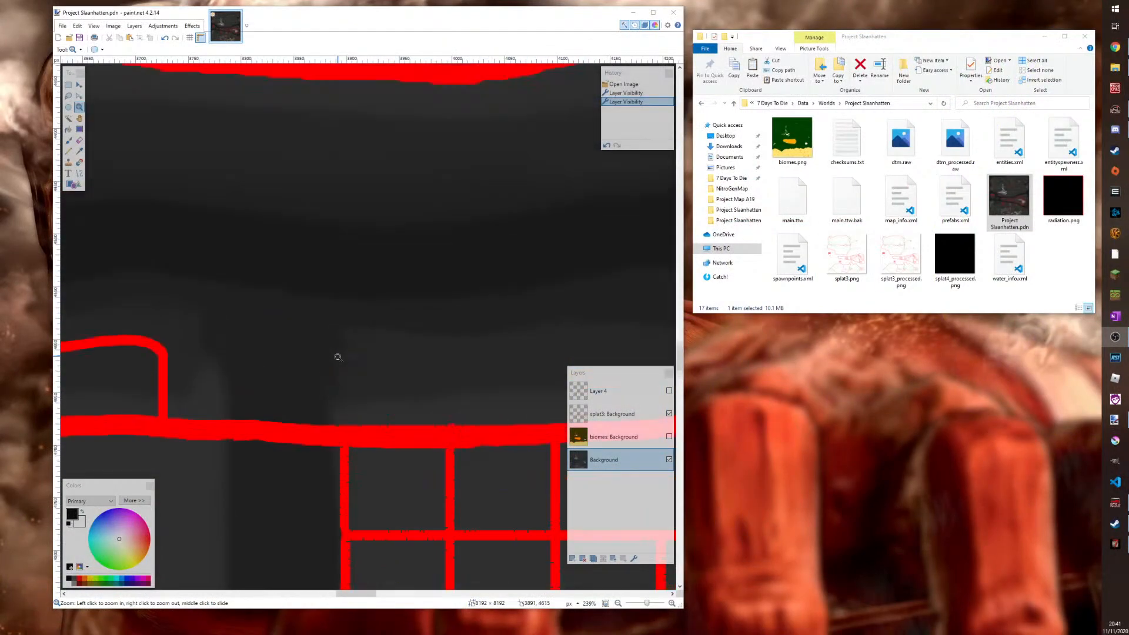
{"action": "scroll", "coordinate": [337, 357], "scroll_direction": "down", "scroll_amount": 4}
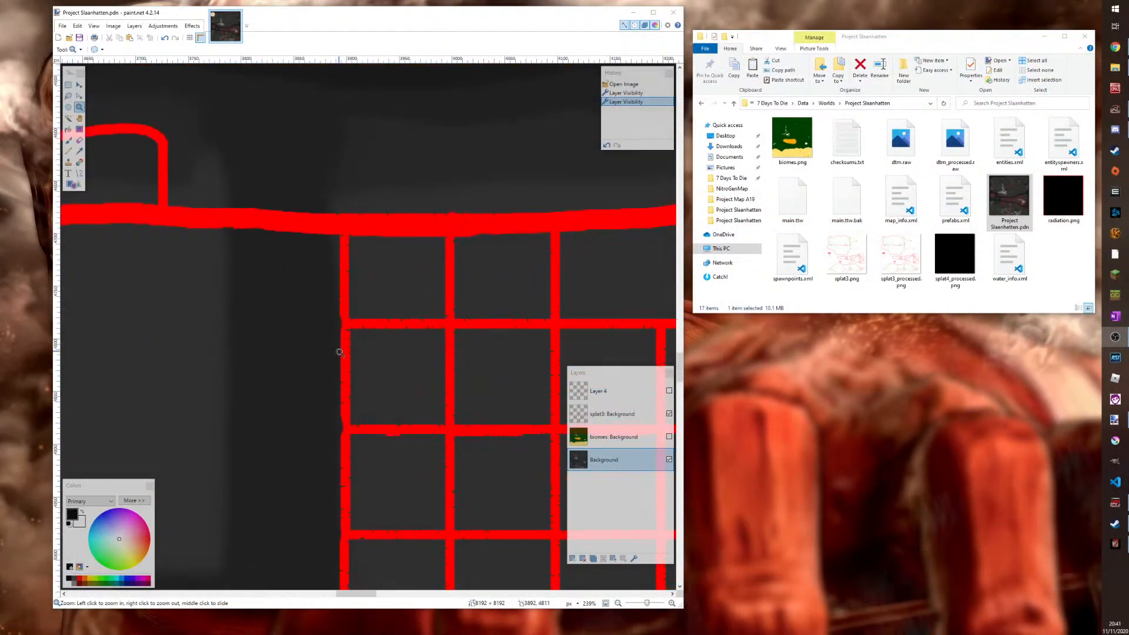
{"action": "left_click", "coordinate": [350, 238]}
{"action": "left_click", "coordinate": [350, 239]}
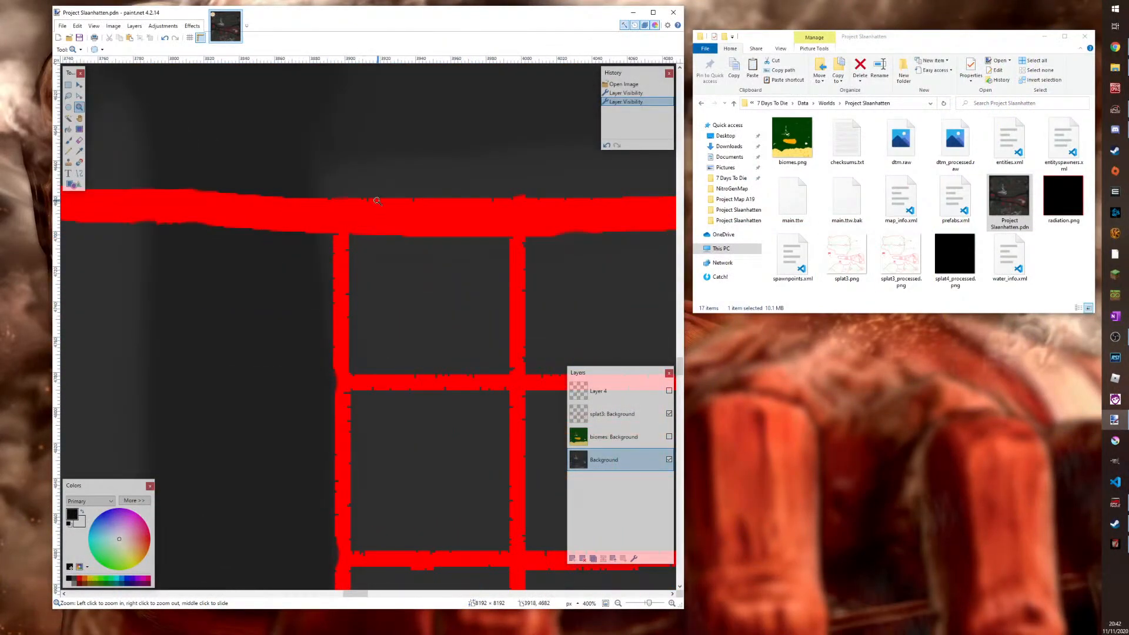
{"action": "left_click", "coordinate": [79, 151]}
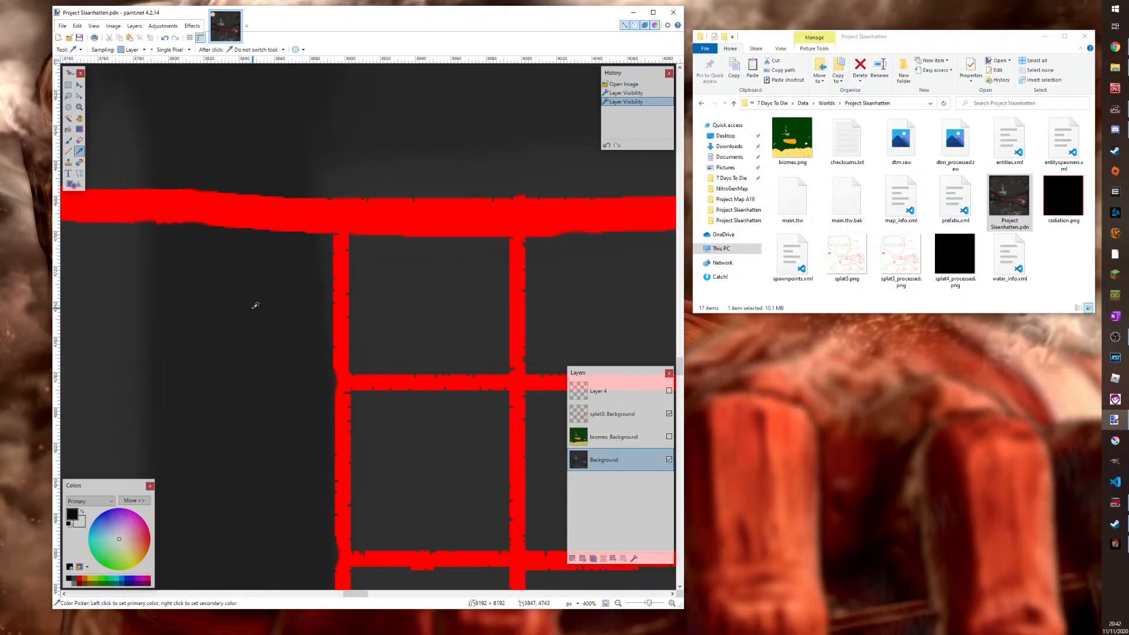
{"action": "left_click", "coordinate": [271, 274]}
{"action": "left_click", "coordinate": [135, 501]}
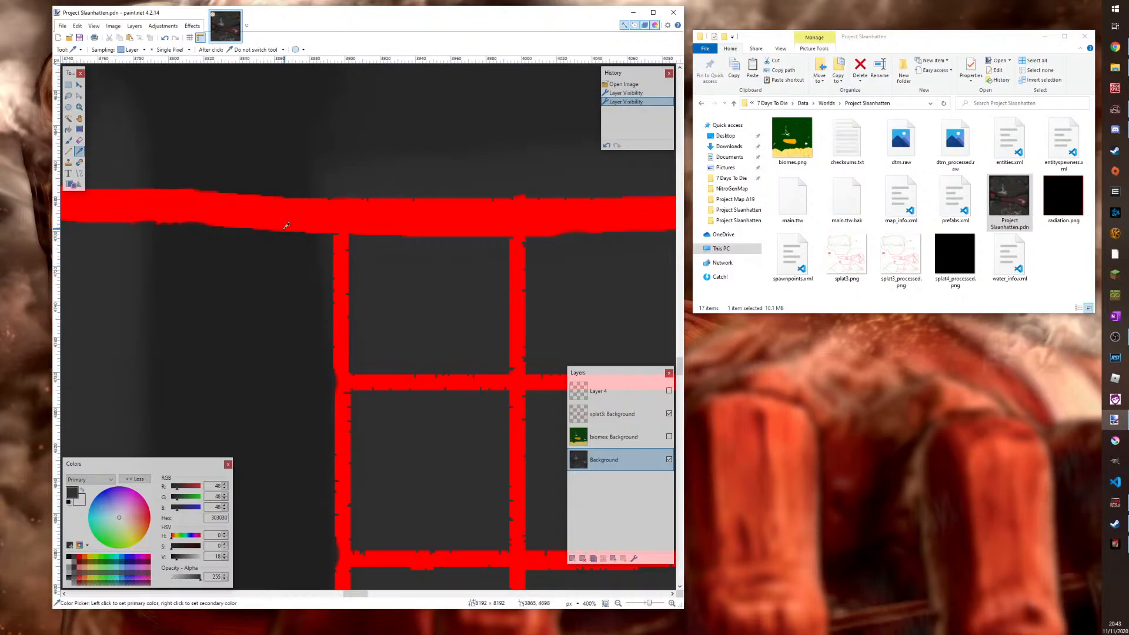
Set the Paintbrush to a width of 35 and a hardness of 100%, with the grid's northwest block enlarged for painting
{"action": "left_click", "coordinate": [67, 140]}
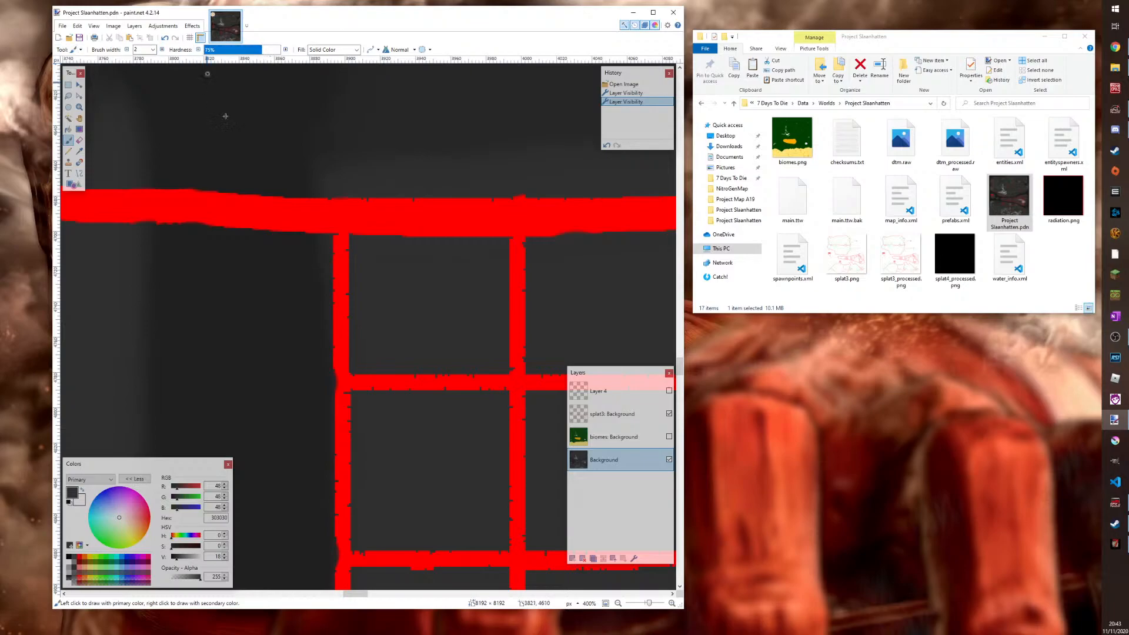
{"action": "left_click", "coordinate": [152, 50]}
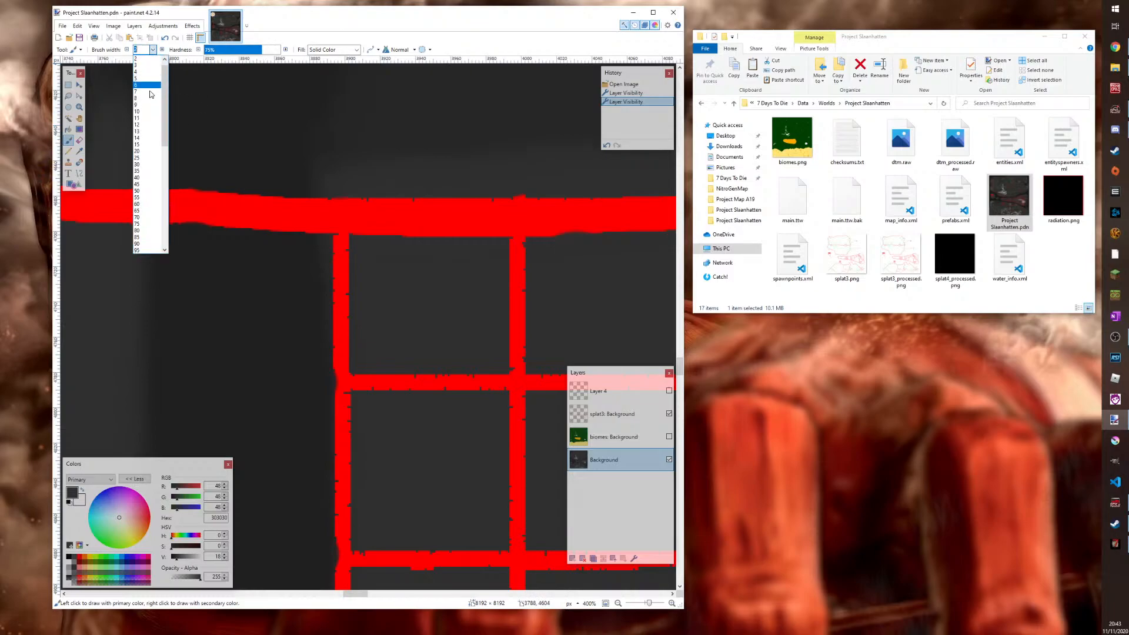
{"action": "left_click", "coordinate": [149, 171]}
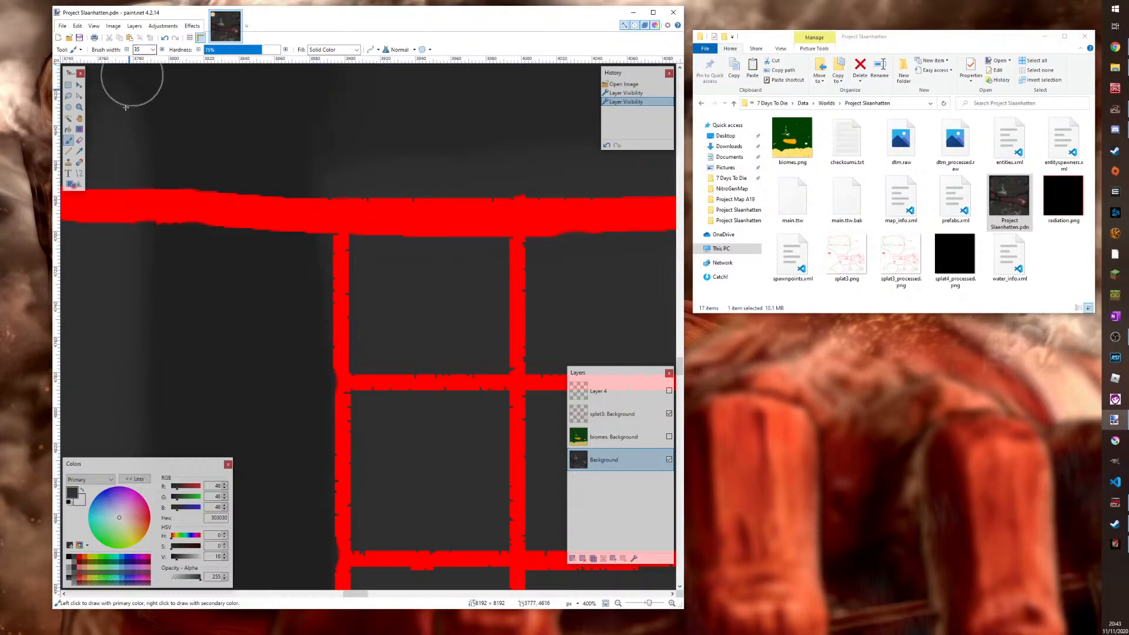
{"action": "left_click", "coordinate": [79, 151]}
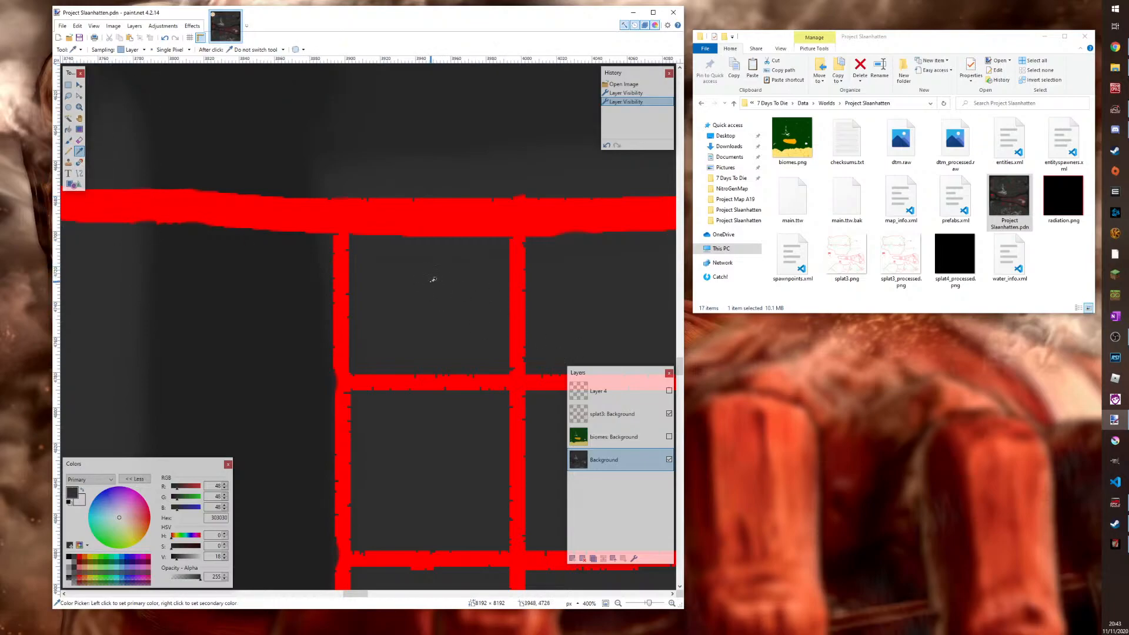
{"action": "scroll", "coordinate": [562, 238], "scroll_direction": "up", "scroll_amount": 5}
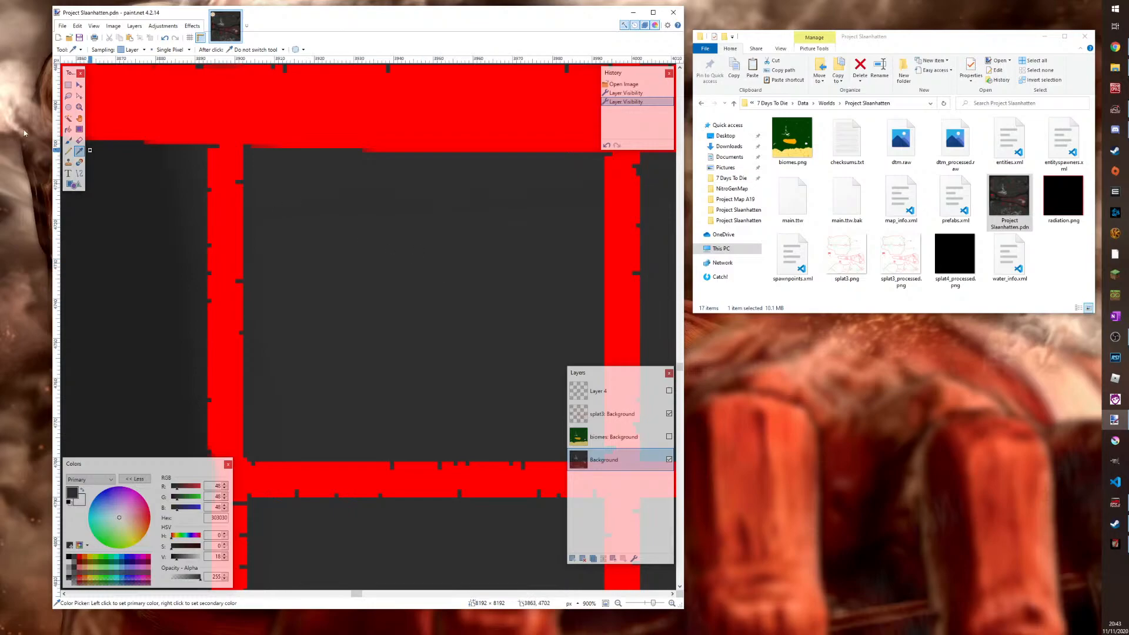
{"action": "left_click", "coordinate": [68, 140]}
{"action": "left_click_drag", "start_coordinate": [263, 50], "coordinate": [280, 50]}
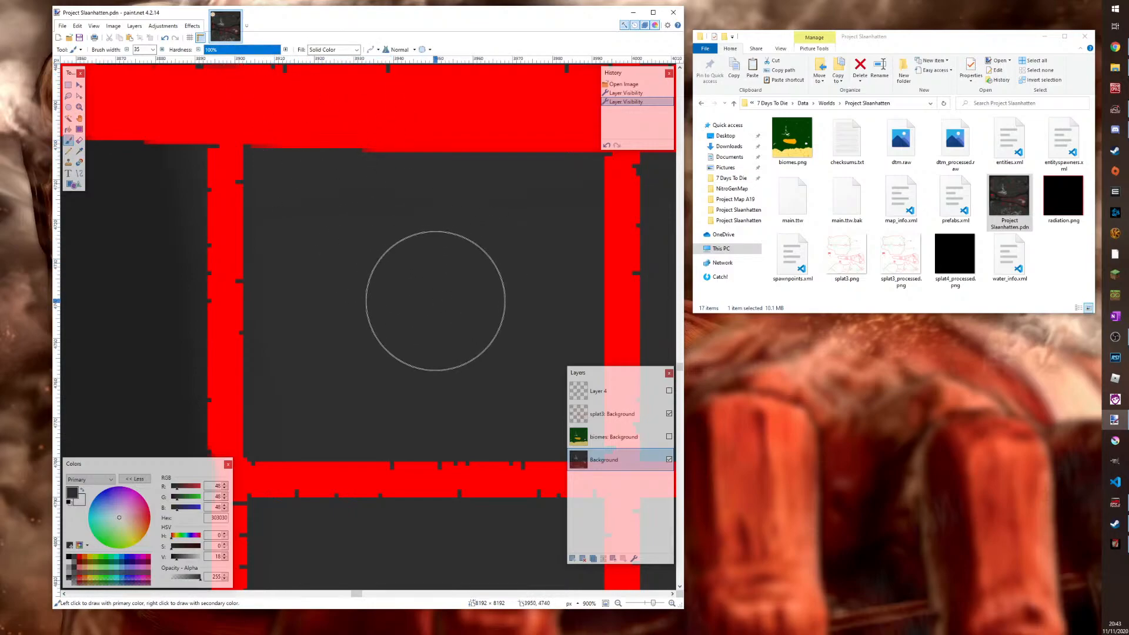
Paint over the terrain shading inside the road grid's northwest block with grey 303030 on the Background layer
{"action": "left_click_drag", "start_coordinate": [311, 229], "coordinate": [408, 232]}
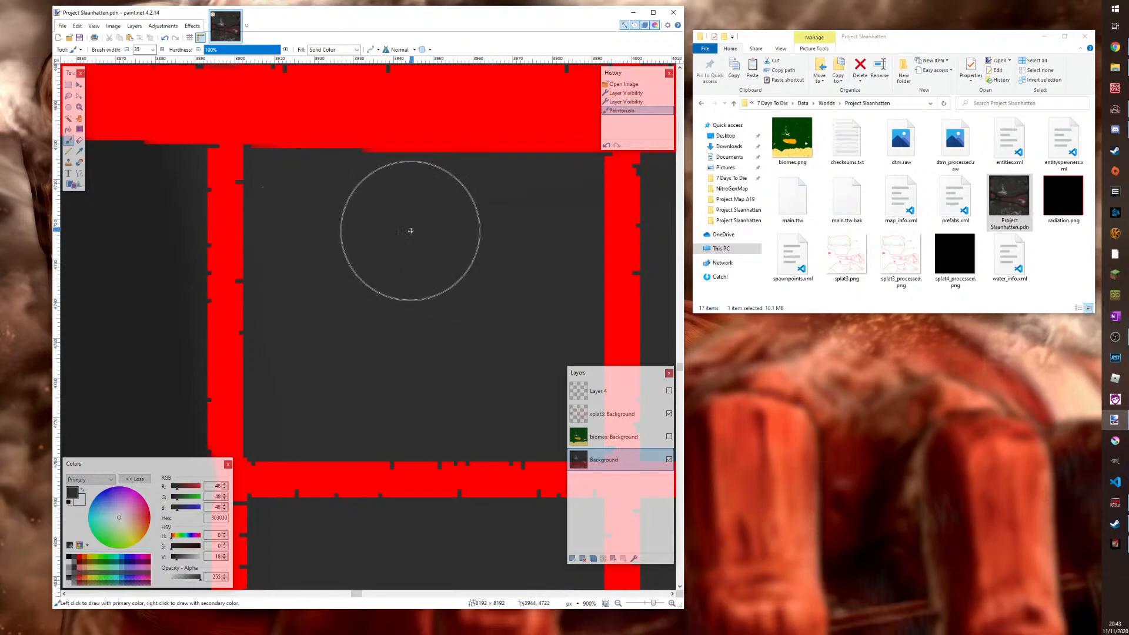
{"action": "left_click_drag", "start_coordinate": [532, 206], "coordinate": [505, 226]}
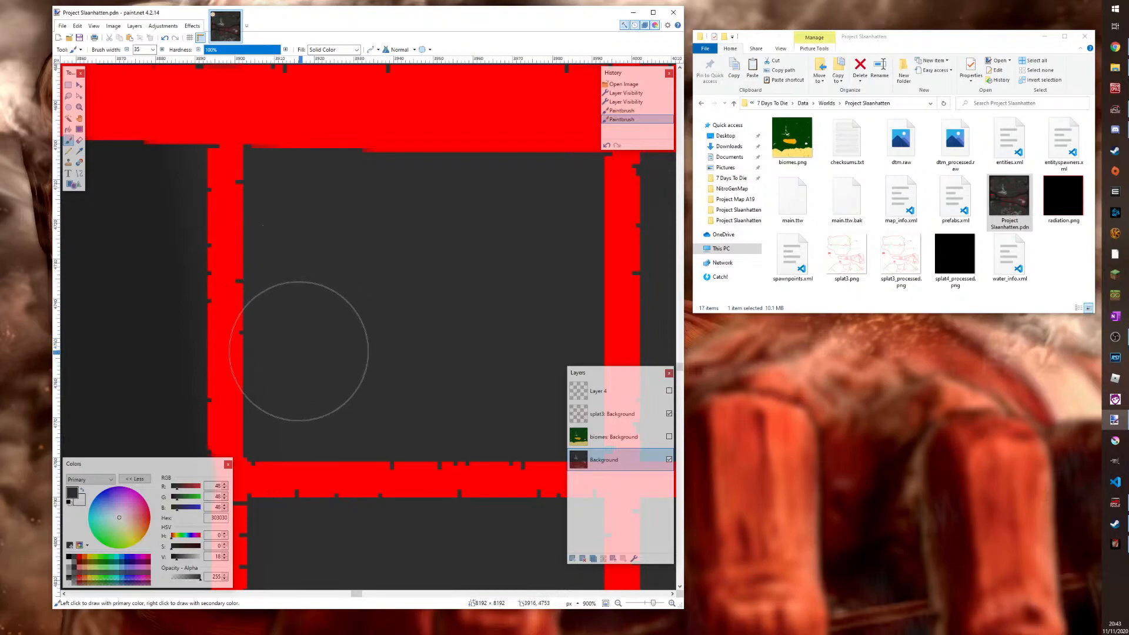
{"action": "left_click_drag", "start_coordinate": [295, 423], "coordinate": [348, 282]}
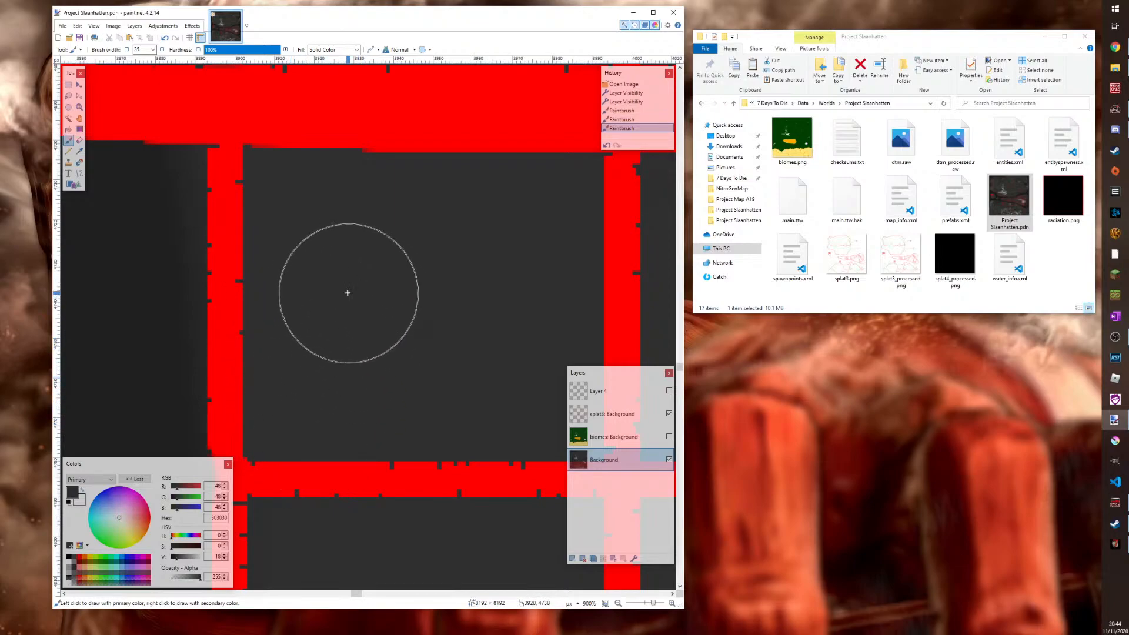
Level the western part of the next two blocks south with 303030, undoing and restoring the last brush stroke
{"action": "scroll", "coordinate": [348, 282], "scroll_direction": "down", "scroll_amount": 3}
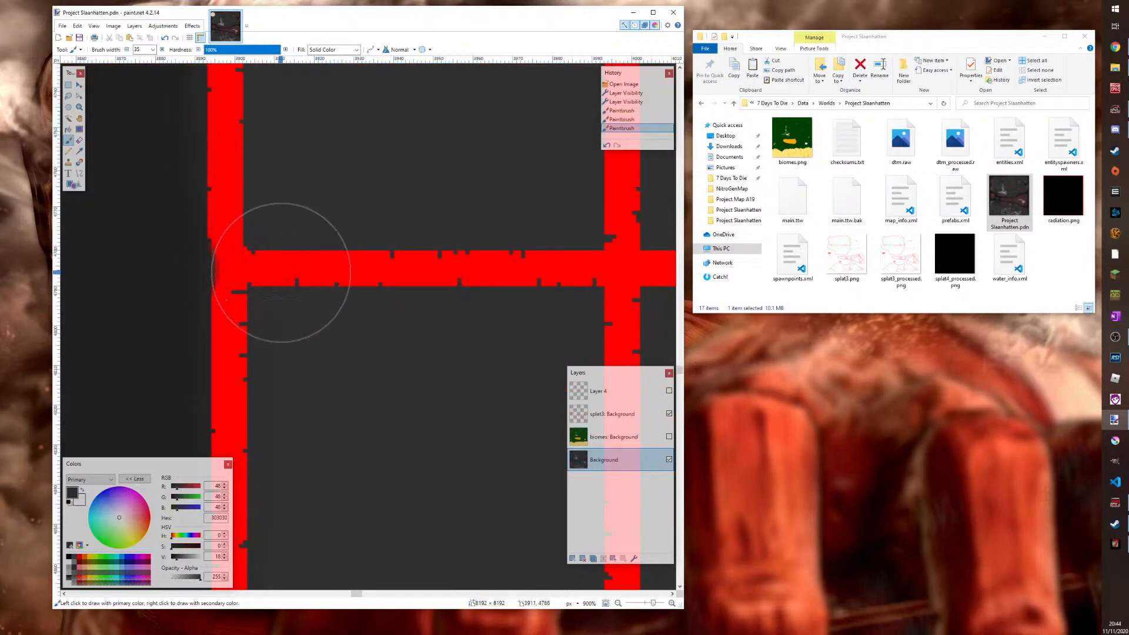
{"action": "left_click", "coordinate": [291, 503]}
{"action": "scroll", "coordinate": [346, 232], "scroll_direction": "down", "scroll_amount": 4}
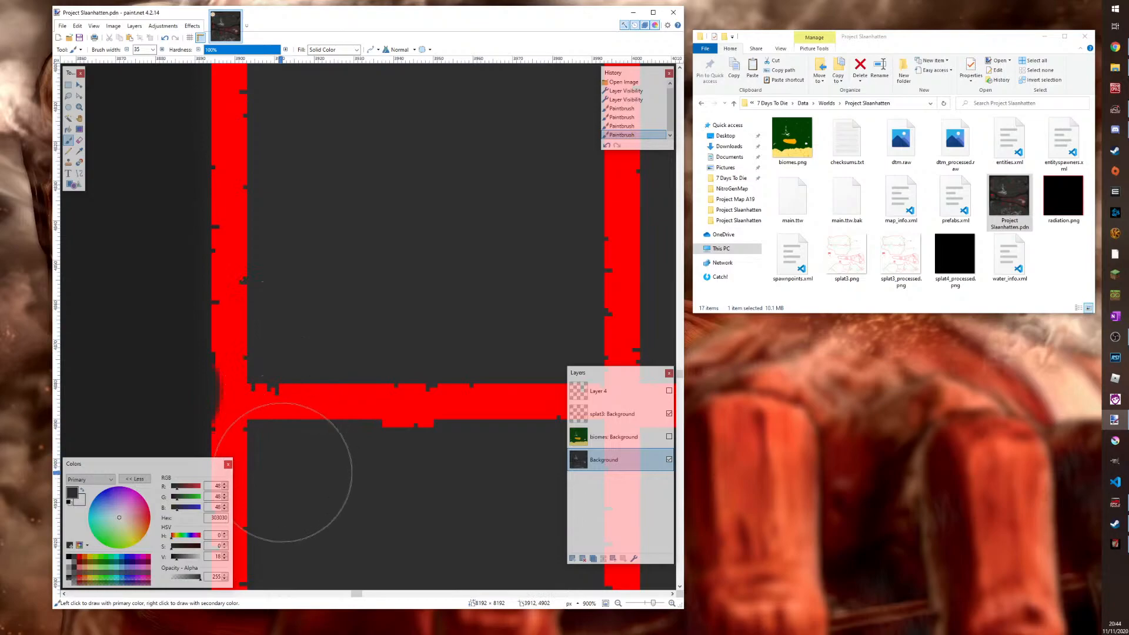
{"action": "scroll", "coordinate": [282, 471], "scroll_direction": "down", "scroll_amount": 5}
{"action": "mouse_move", "coordinate": [261, 136]}
{"action": "left_mouse_down"}
{"action": "mouse_move", "coordinate": [252, 189]}
{"action": "mouse_move", "coordinate": [265, 291]}
{"action": "mouse_move", "coordinate": [297, 252]}
{"action": "left_mouse_up"}
{"action": "left_click", "coordinate": [607, 145]}
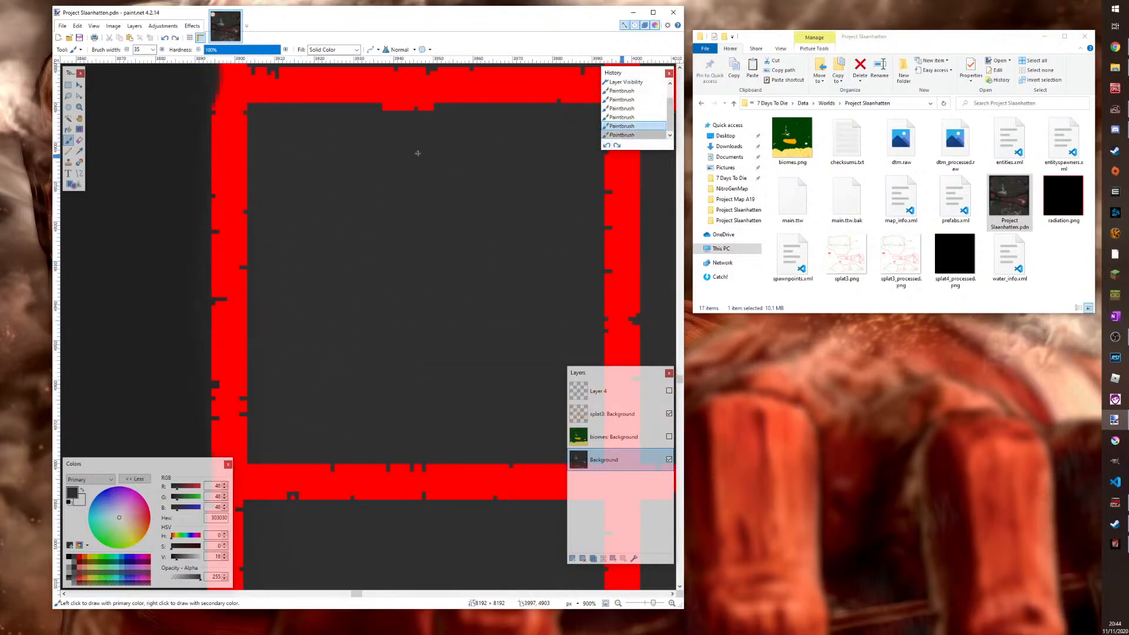
{"action": "scroll", "coordinate": [303, 169], "scroll_direction": "up", "scroll_amount": 2}
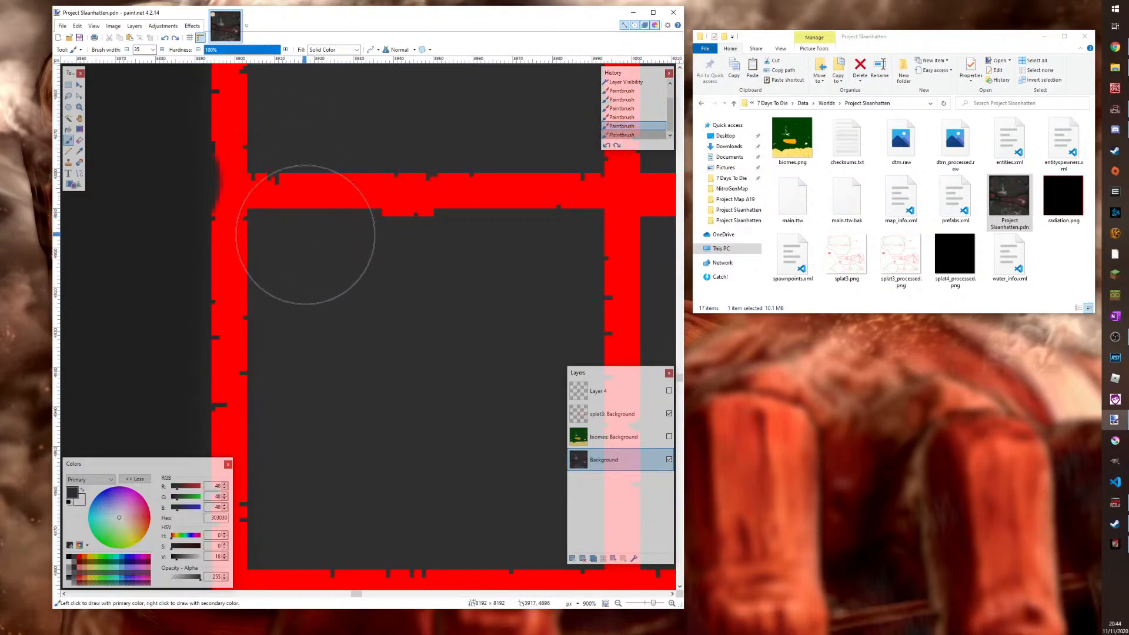
{"action": "key", "text": "ctrl+y"}
Continue painting 303030 along the inner western edges of the blocks farther south, down to the four-way road crossing, and check the painted column
{"action": "scroll", "coordinate": [303, 330], "scroll_direction": "down", "scroll_amount": 4}
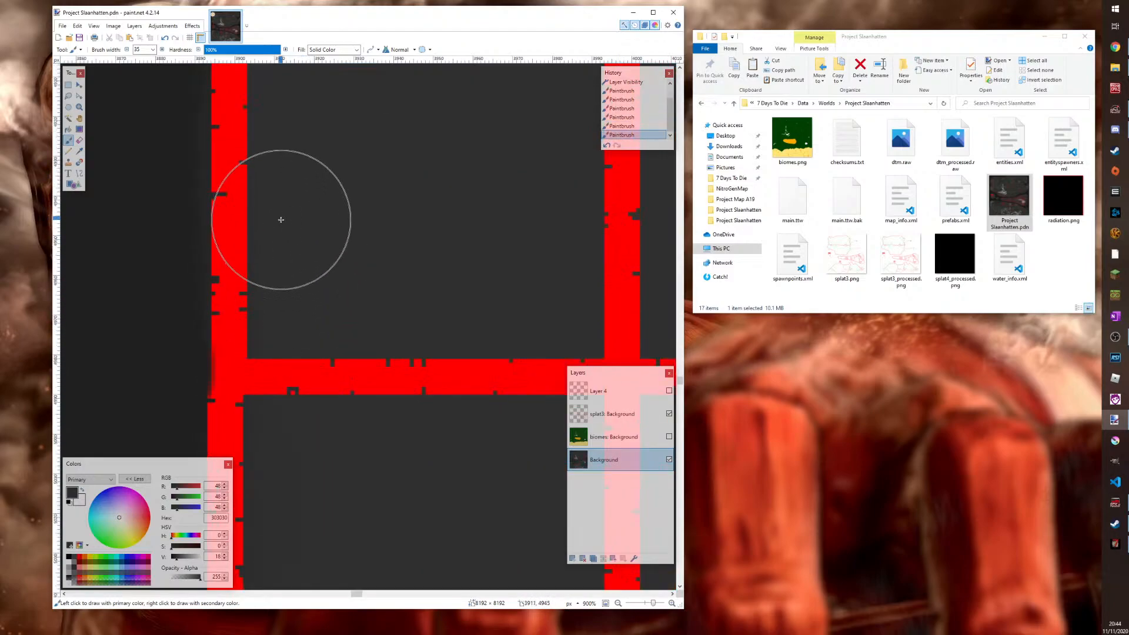
{"action": "left_click_drag", "start_coordinate": [282, 324], "coordinate": [270, 396]}
{"action": "scroll", "coordinate": [302, 298], "scroll_direction": "down", "scroll_amount": 3}
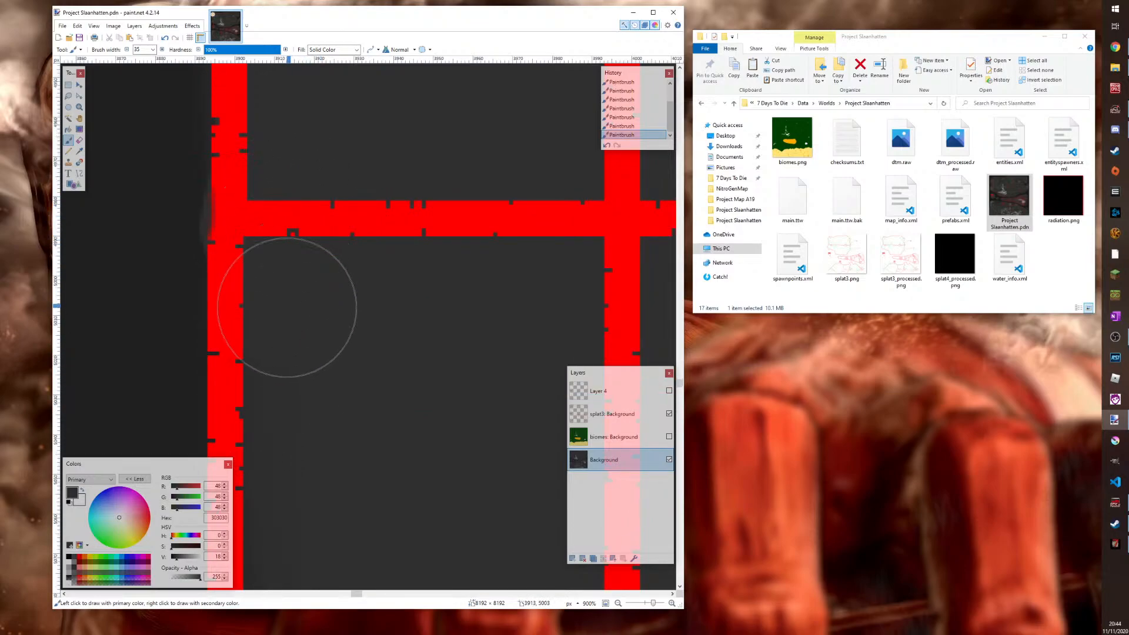
{"action": "scroll", "coordinate": [297, 353], "scroll_direction": "down", "scroll_amount": 3}
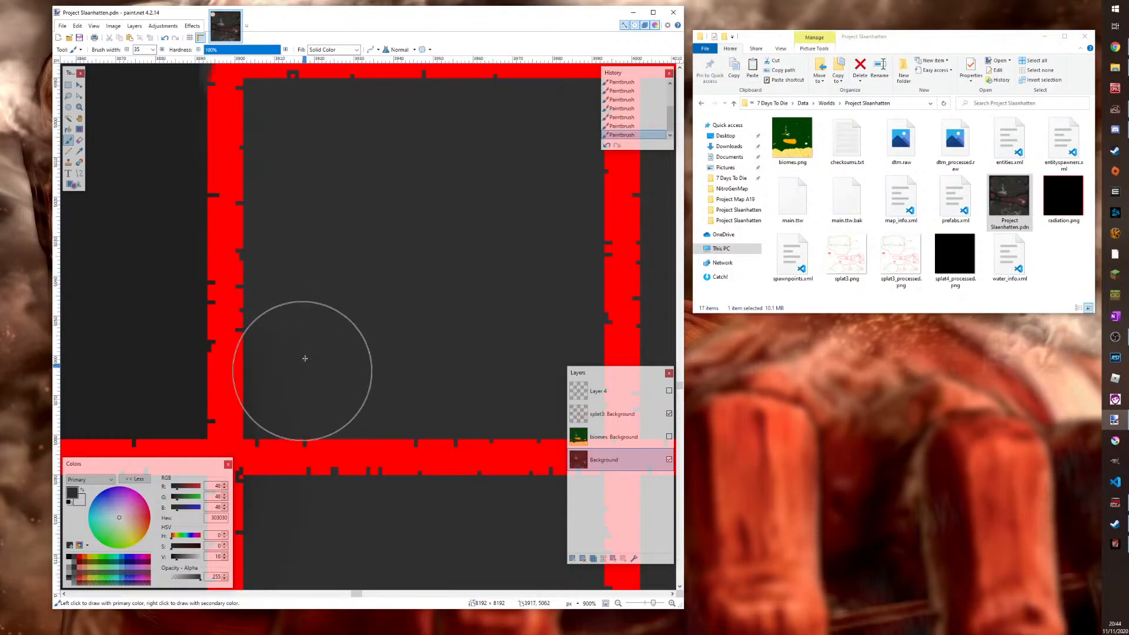
{"action": "scroll", "coordinate": [297, 318], "scroll_direction": "down", "scroll_amount": 3}
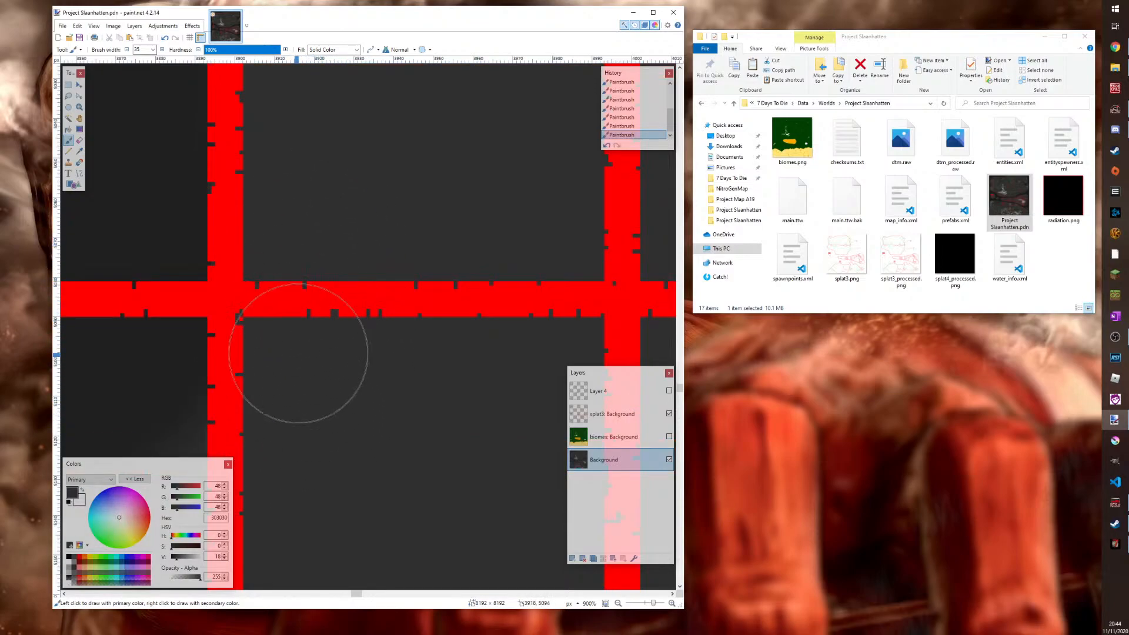
{"action": "scroll", "coordinate": [295, 235], "scroll_direction": "up", "scroll_amount": 4}
{"action": "scroll", "coordinate": [347, 265], "scroll_direction": "down", "scroll_amount": 5}
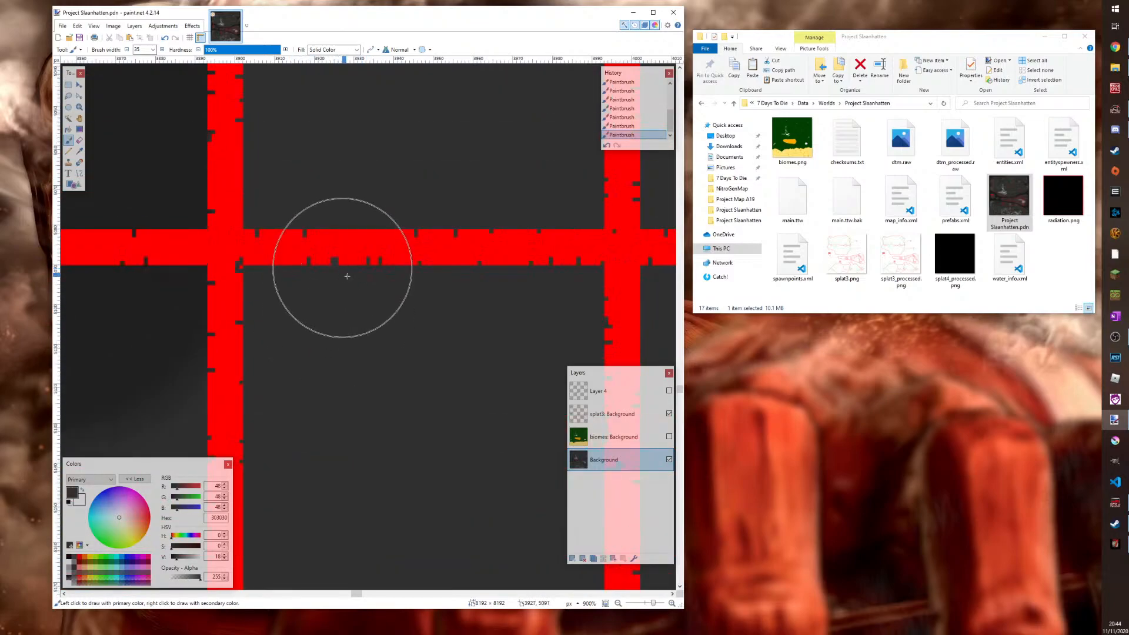
{"action": "scroll", "coordinate": [329, 271], "scroll_direction": "up", "scroll_amount": 4}
{"action": "scroll", "coordinate": [235, 276], "scroll_direction": "down", "scroll_amount": 1}
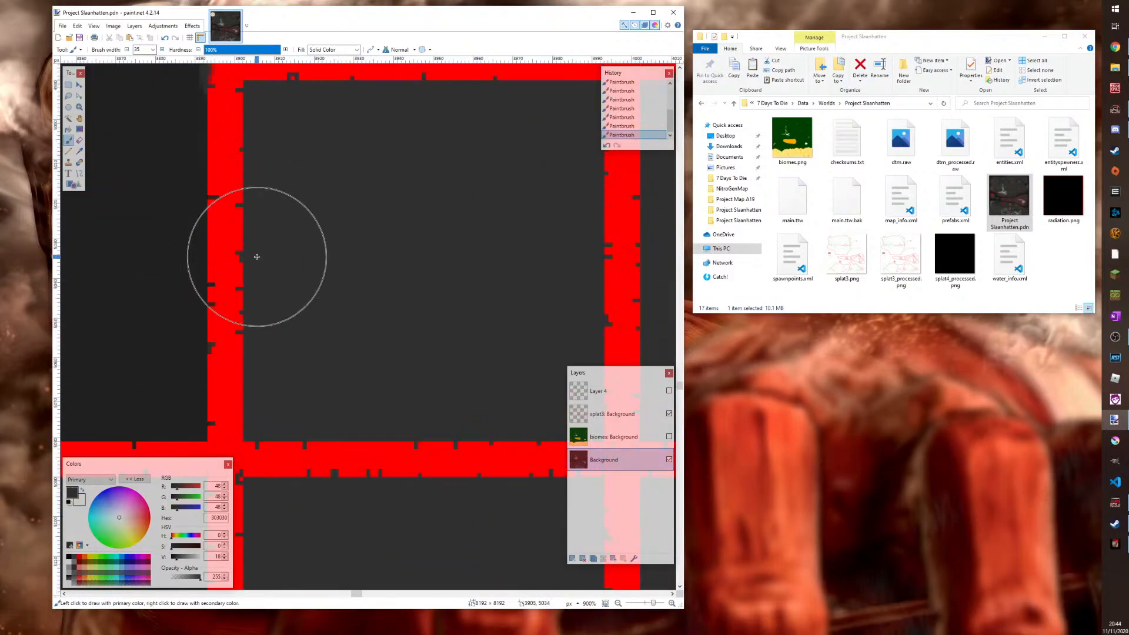
{"action": "scroll", "coordinate": [294, 253], "scroll_direction": "up", "scroll_amount": 10}
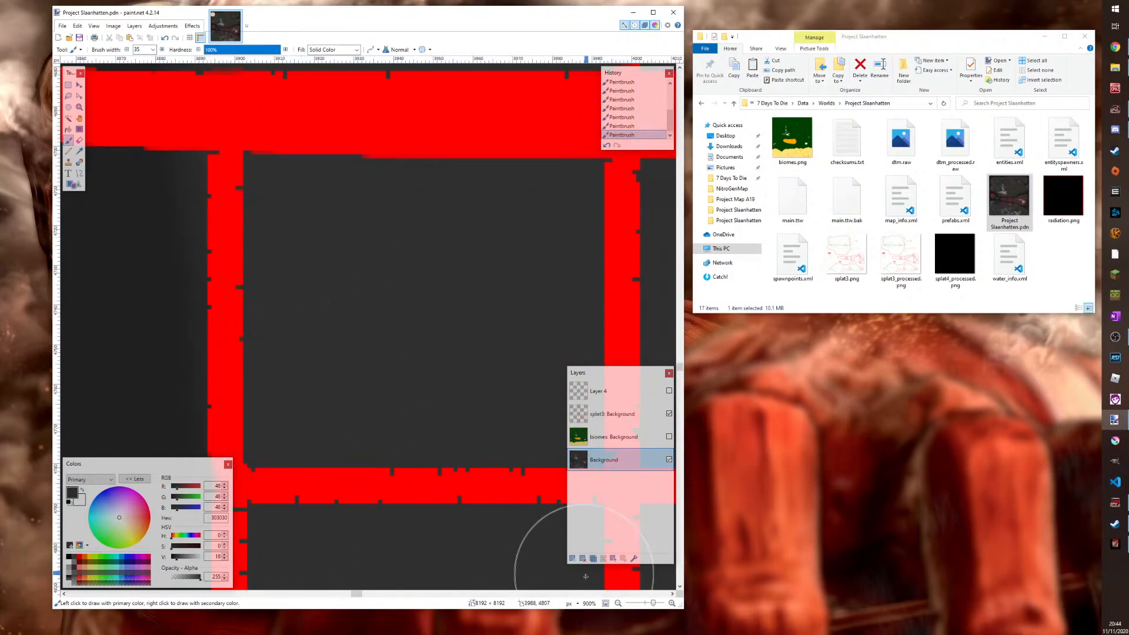
Lower the Paintbrush hardness to about 75% and start a soft 303030 strip on the river side of the westernmost road, beside the northwest block
{"action": "scroll", "coordinate": [457, 595], "scroll_direction": "left", "scroll_amount": 5}
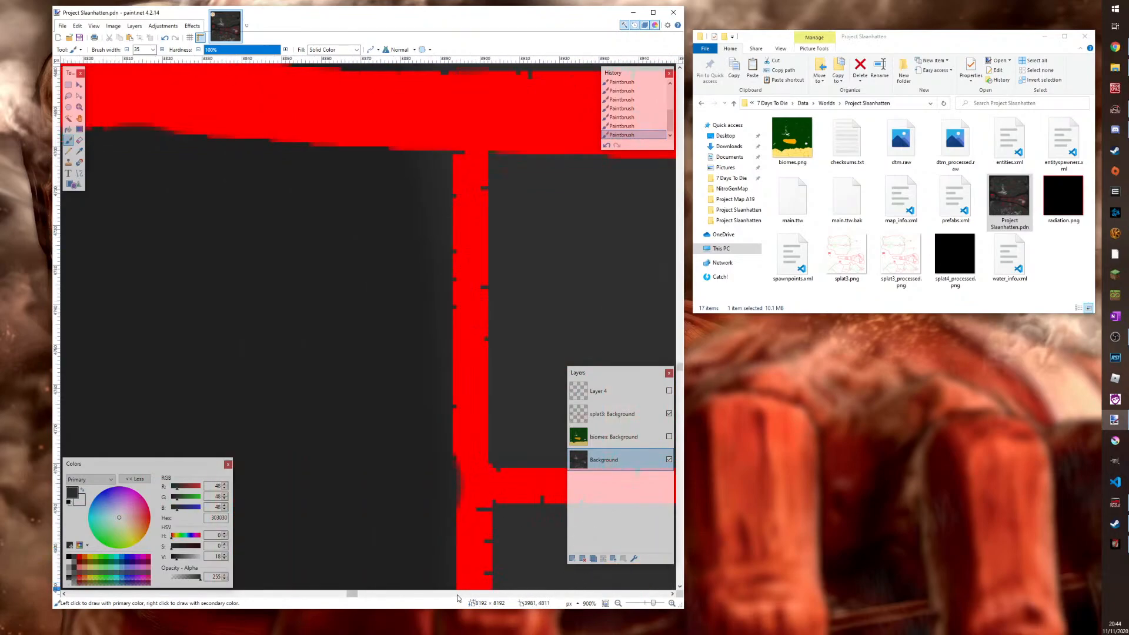
{"action": "left_click_drag", "start_coordinate": [280, 50], "coordinate": [247, 52]}
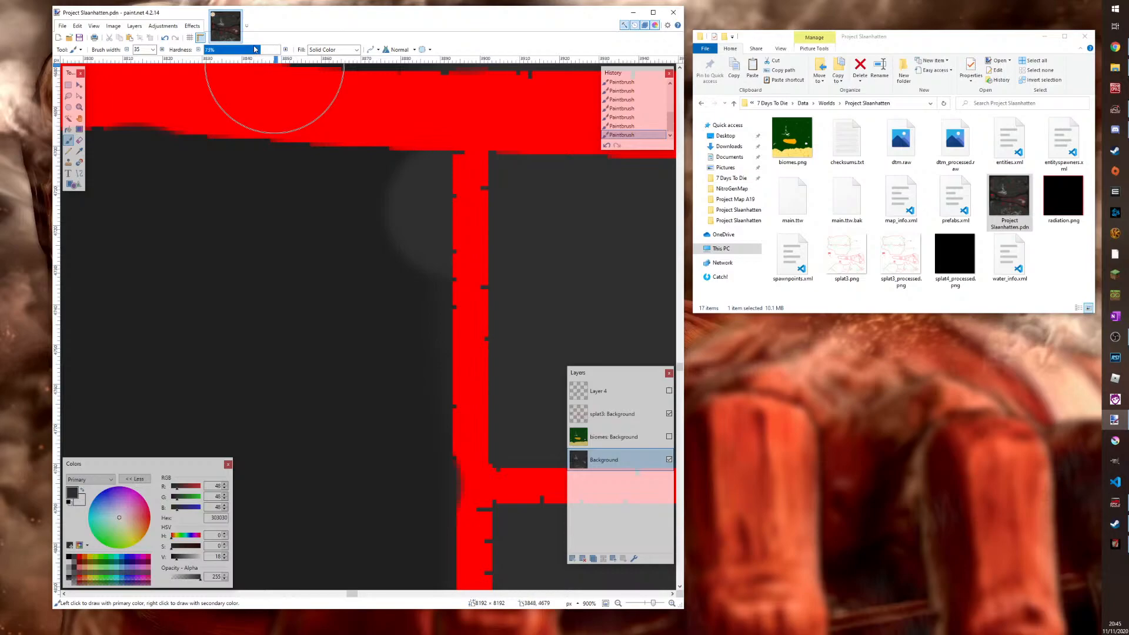
{"action": "mouse_move", "coordinate": [258, 51]}
{"action": "left_mouse_down"}
{"action": "mouse_move", "coordinate": [246, 52]}
{"action": "mouse_move", "coordinate": [268, 52]}
{"action": "mouse_move", "coordinate": [257, 53]}
{"action": "left_mouse_up"}
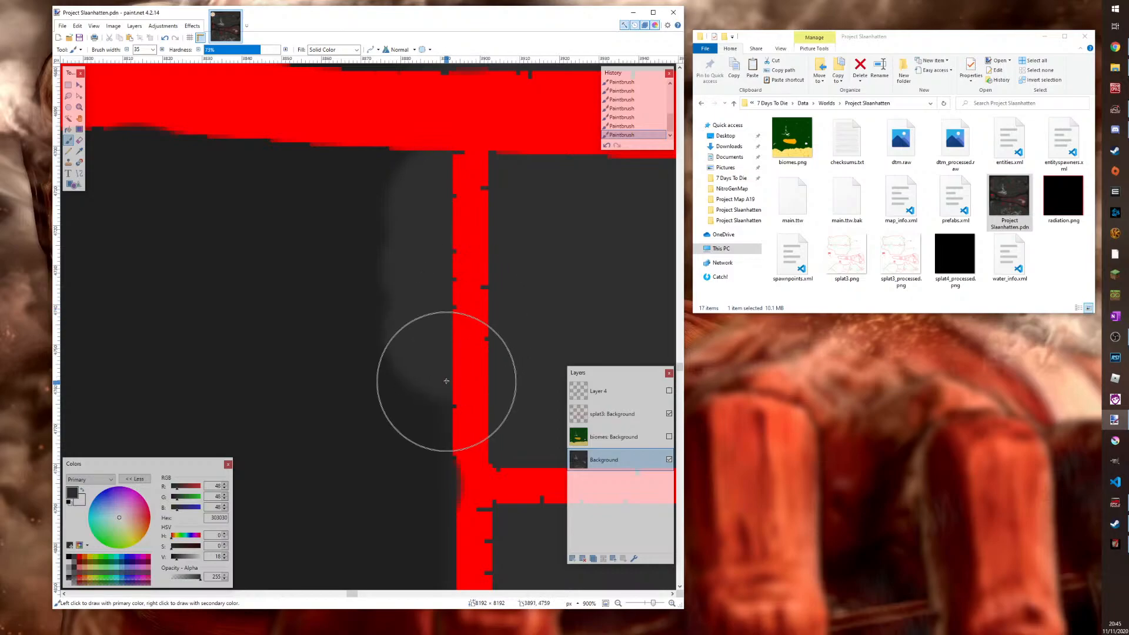
{"action": "left_click_drag", "start_coordinate": [447, 381], "coordinate": [454, 283]}
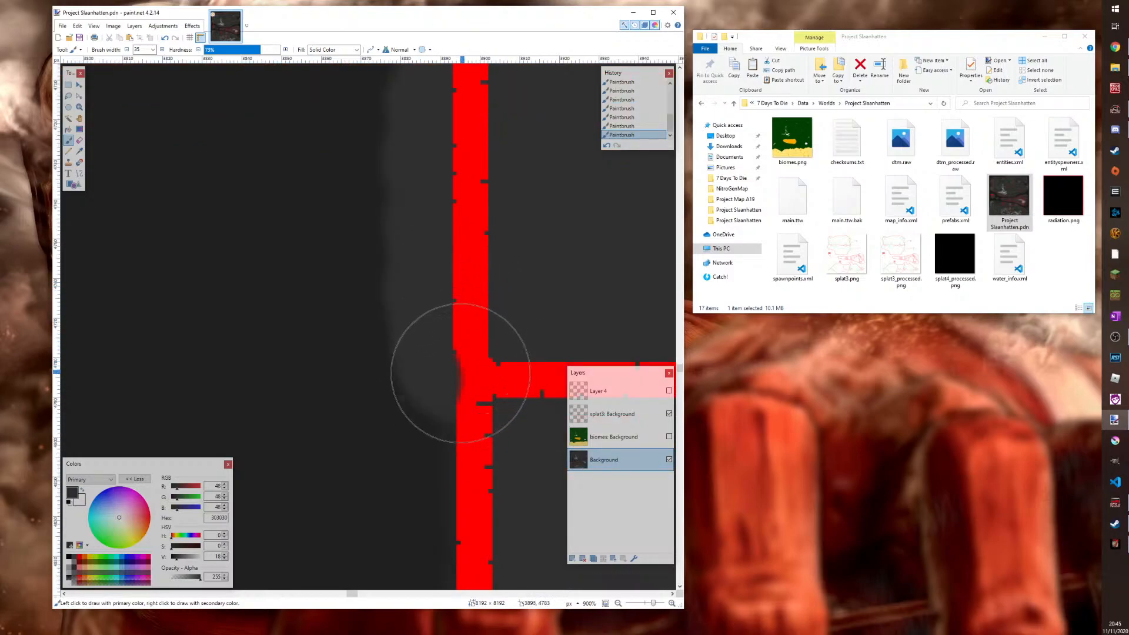
Extend the soft grey riverbank strip south along the westernmost road, past the first two side-road junctions
{"action": "scroll", "coordinate": [459, 400], "scroll_direction": "down", "scroll_amount": 2}
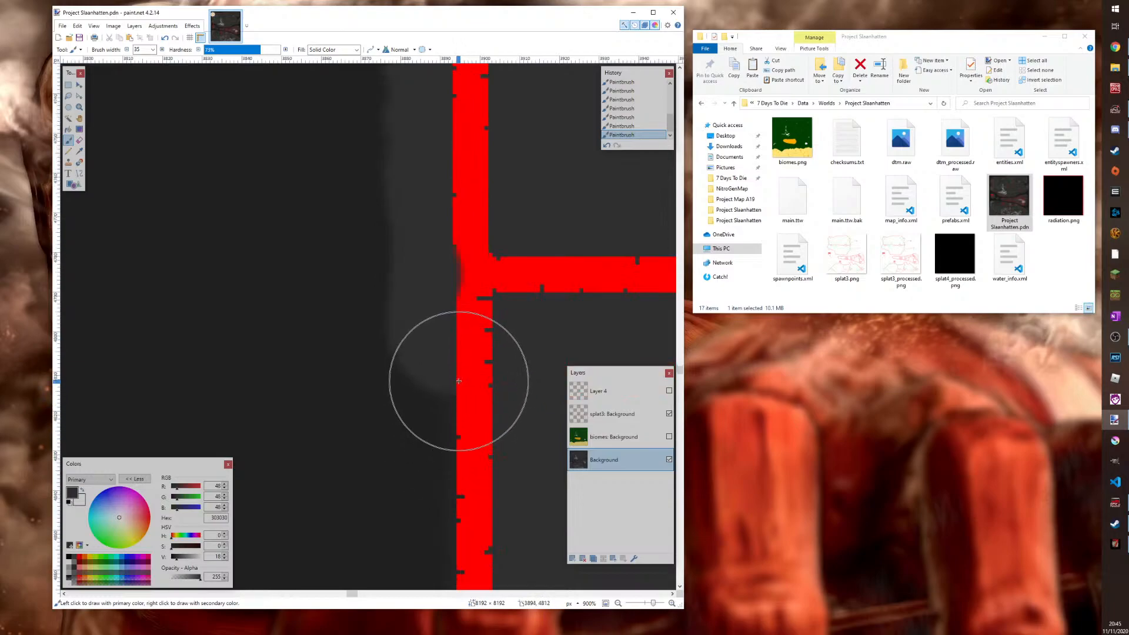
{"action": "scroll", "coordinate": [459, 382], "scroll_direction": "down", "scroll_amount": 2}
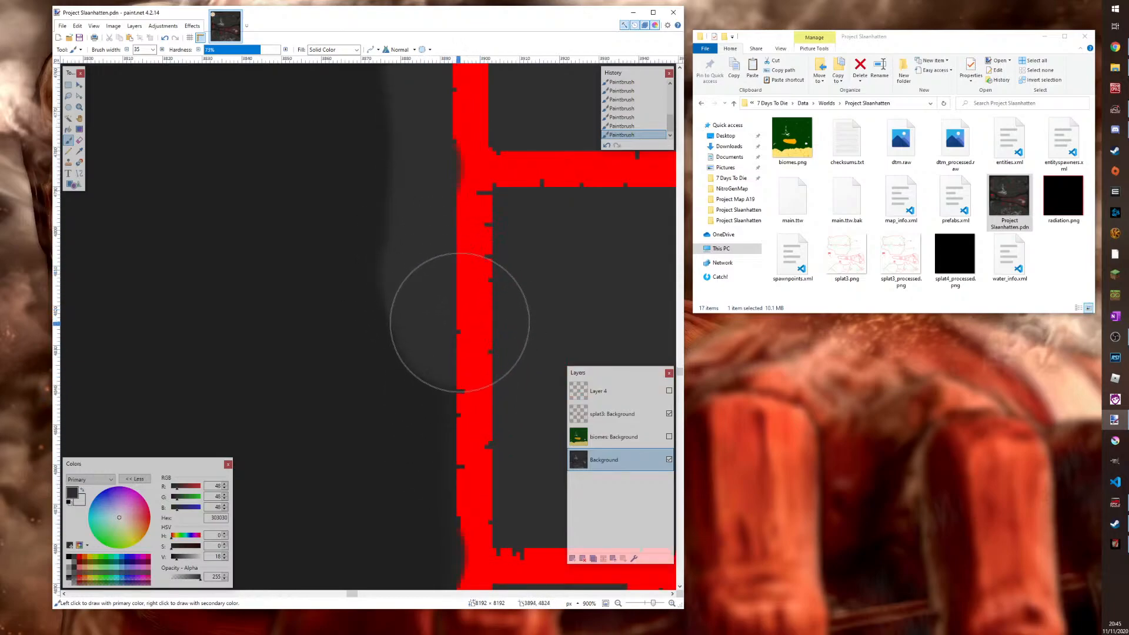
{"action": "scroll", "coordinate": [450, 359], "scroll_direction": "down", "scroll_amount": 3}
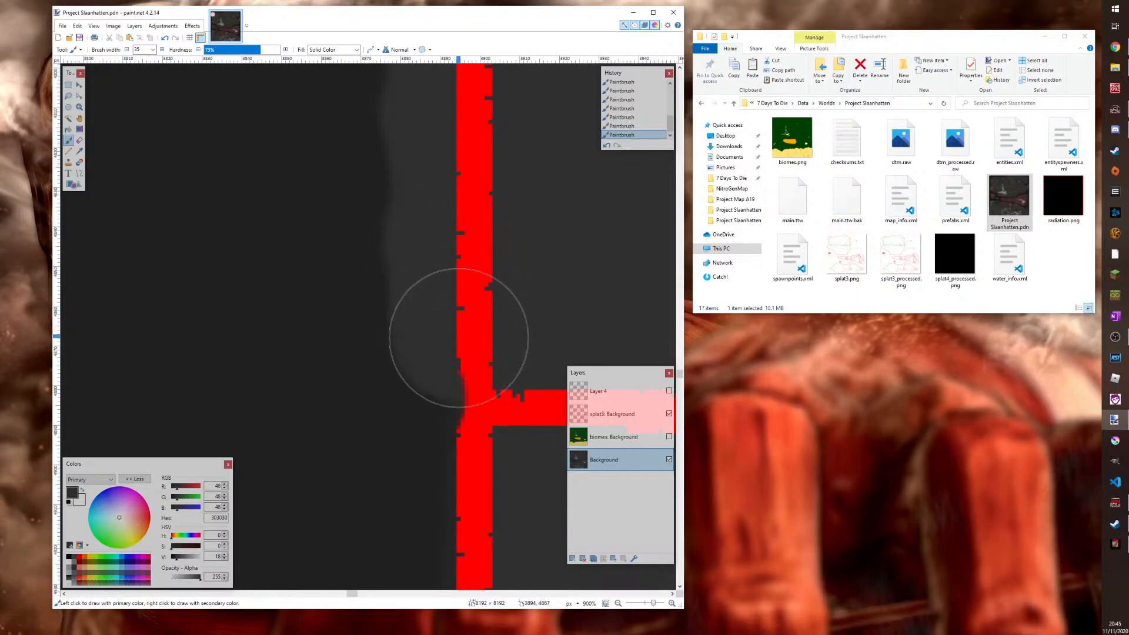
{"action": "scroll", "coordinate": [462, 355], "scroll_direction": "down", "scroll_amount": 2}
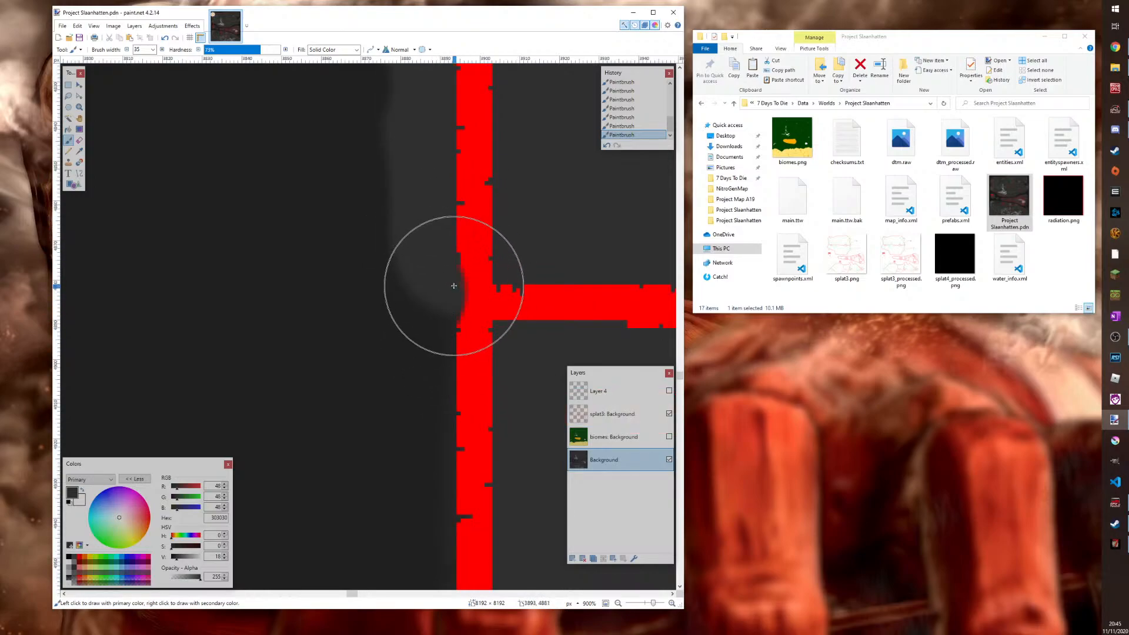
{"action": "scroll", "coordinate": [462, 372], "scroll_direction": "down", "scroll_amount": 4}
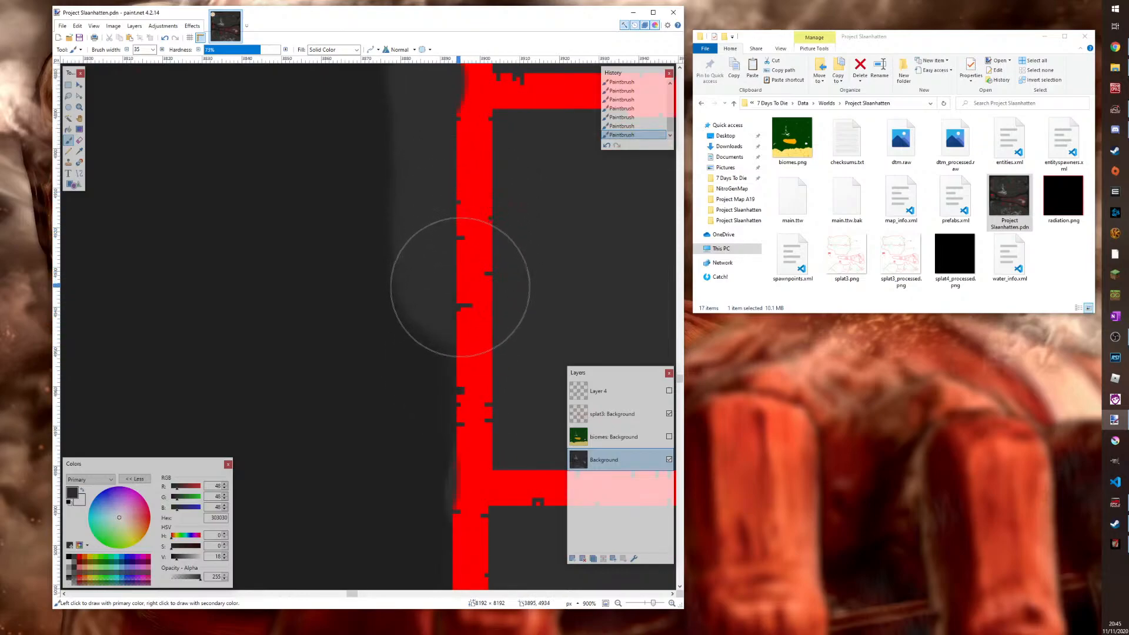
Carry the riverbank strip past the third junction to the four-way crossing and blend it into the lighter ground beyond
{"action": "scroll", "coordinate": [468, 358], "scroll_direction": "down", "scroll_amount": 3}
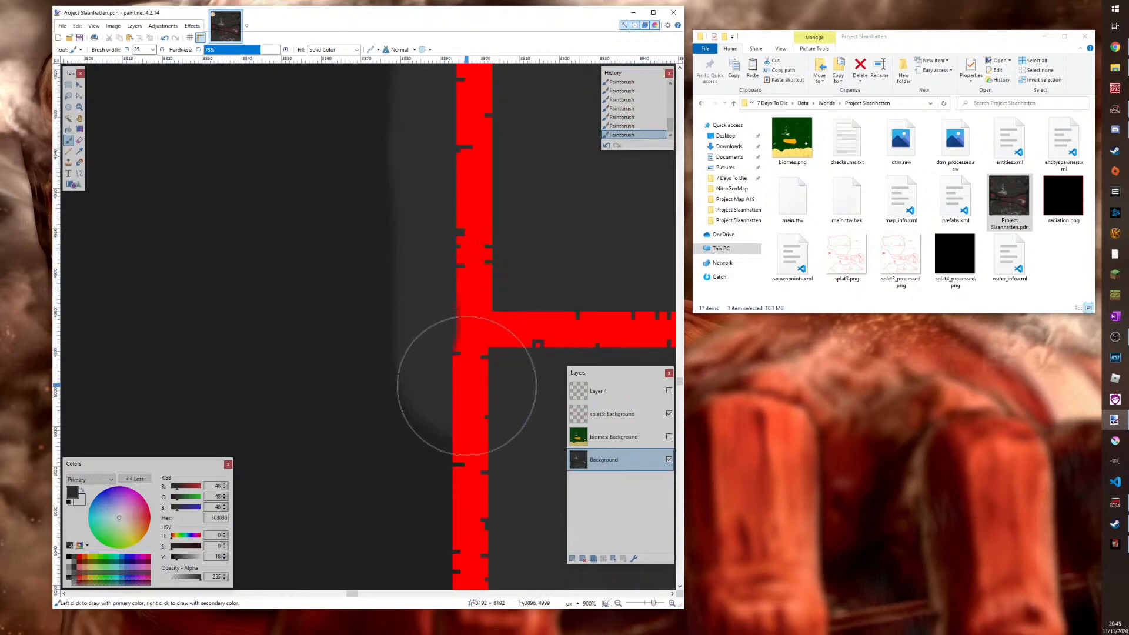
{"action": "scroll", "coordinate": [466, 398], "scroll_direction": "down", "scroll_amount": 3}
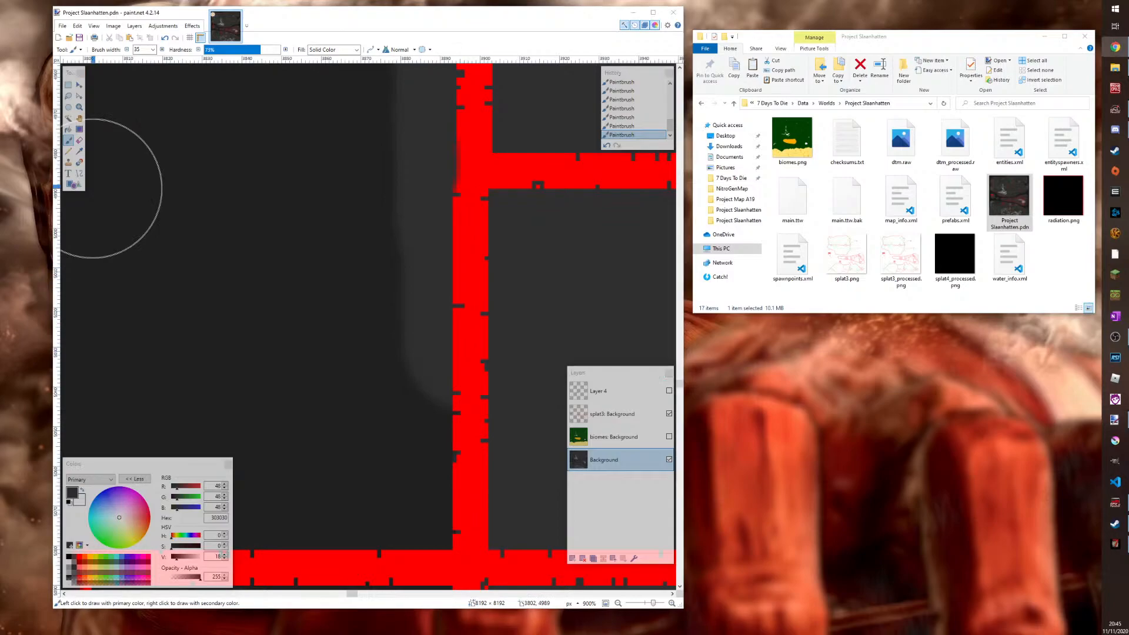
{"action": "scroll", "coordinate": [465, 244], "scroll_direction": "down", "scroll_amount": 2}
{"action": "left_click", "coordinate": [469, 237]}
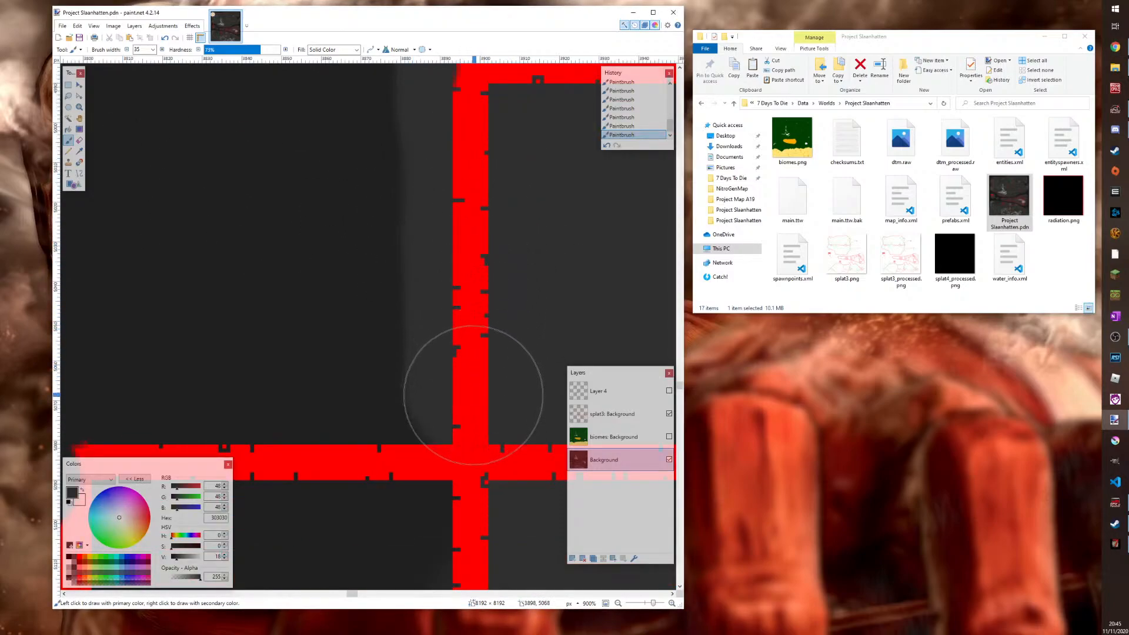
{"action": "scroll", "coordinate": [473, 422], "scroll_direction": "down", "scroll_amount": 4}
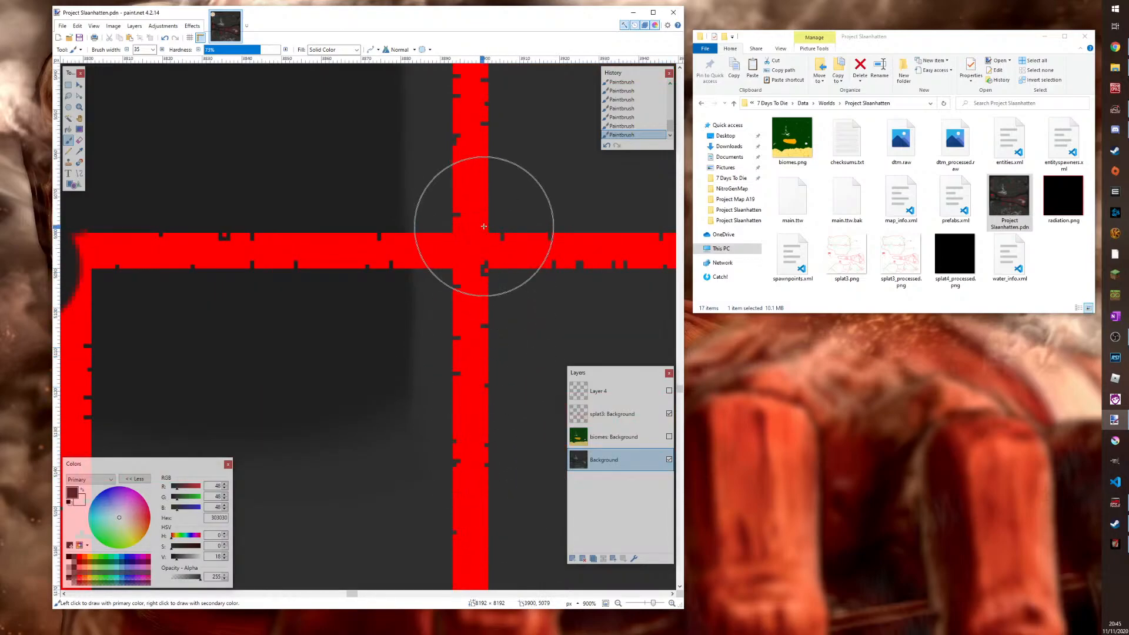
{"action": "scroll", "coordinate": [447, 412], "scroll_direction": "down", "scroll_amount": 2}
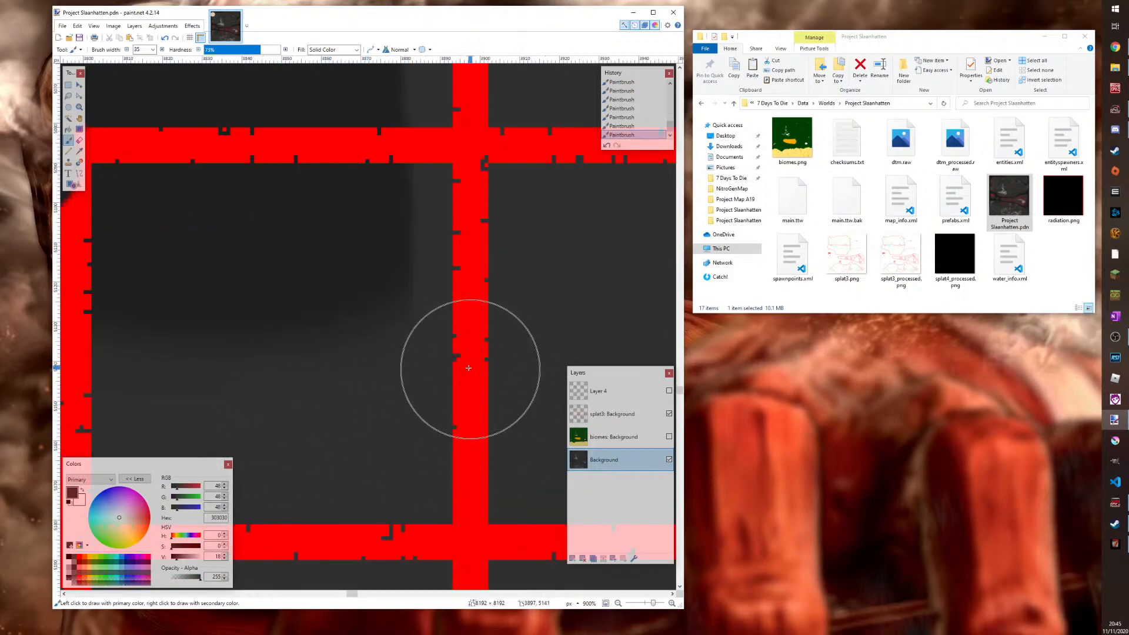
Widen the soft 303030 riverbank strip toward the river along the westernmost road, from the second side-road junction to the third
{"action": "scroll", "coordinate": [447, 341], "scroll_direction": "up", "scroll_amount": 9}
{"action": "scroll", "coordinate": [442, 315], "scroll_direction": "up", "scroll_amount": 20}
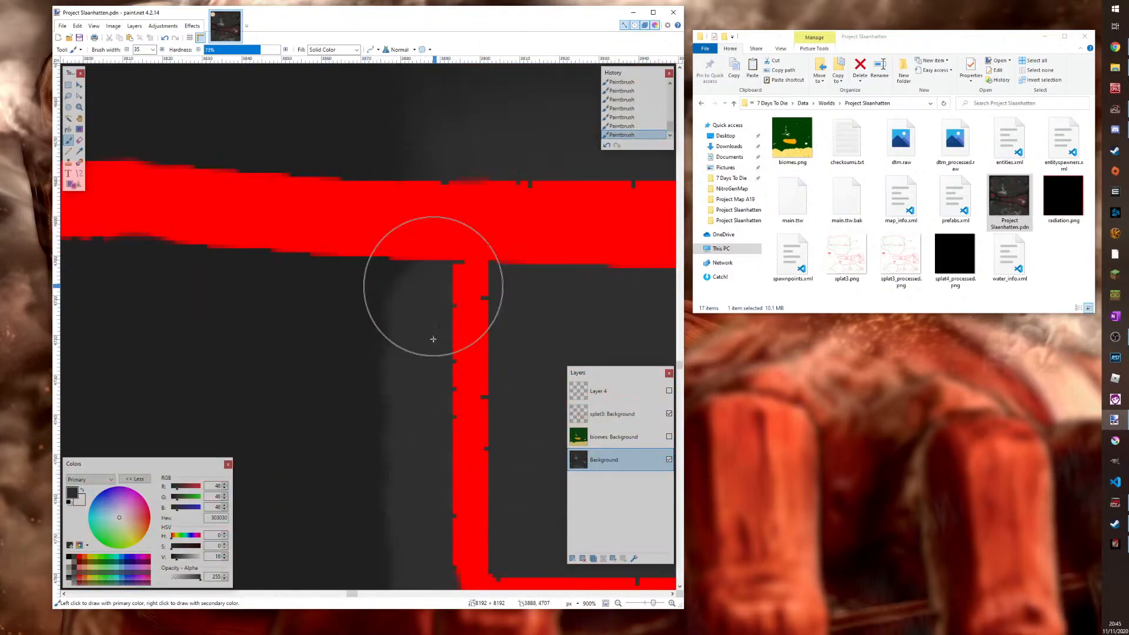
{"action": "scroll", "coordinate": [434, 337], "scroll_direction": "up", "scroll_amount": 14}
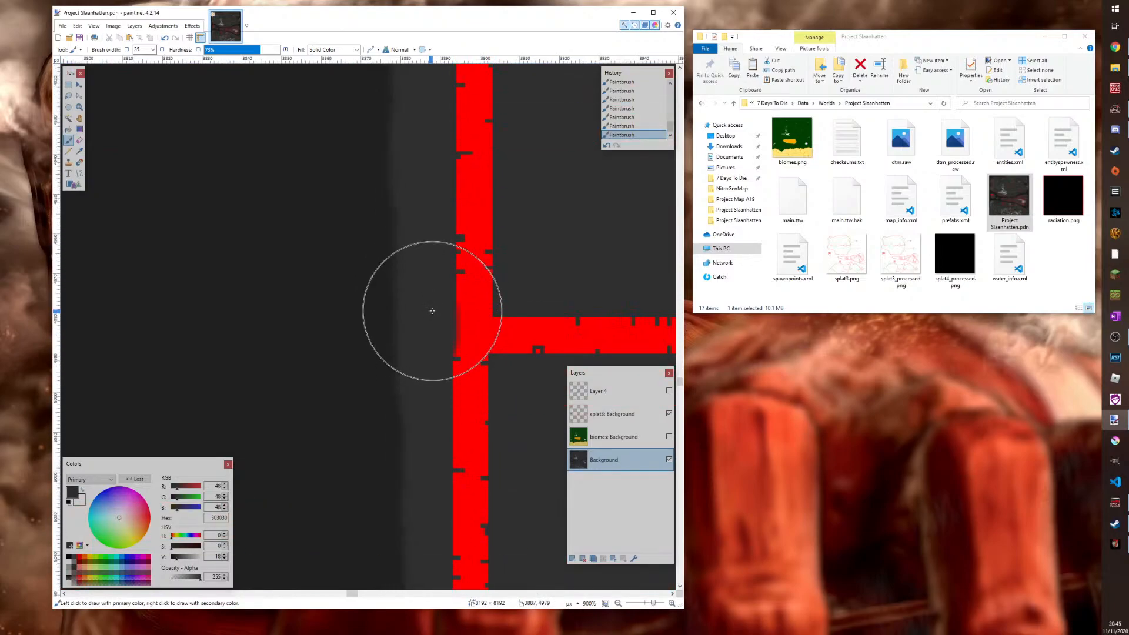
{"action": "scroll", "coordinate": [431, 306], "scroll_direction": "down", "scroll_amount": 9}
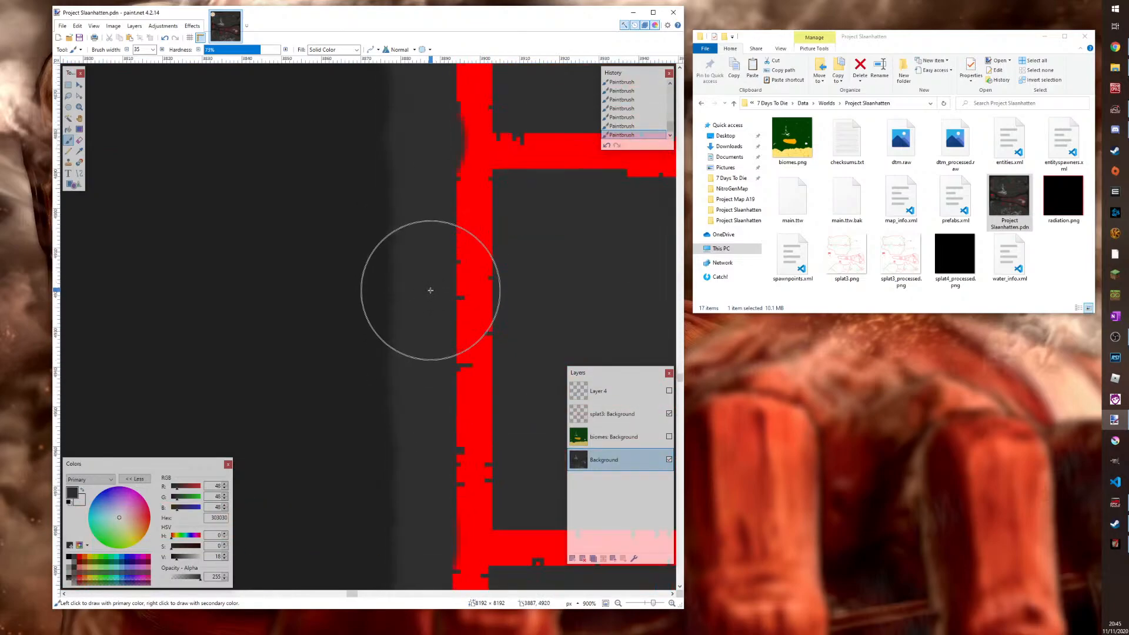
{"action": "scroll", "coordinate": [431, 290], "scroll_direction": "up", "scroll_amount": 3}
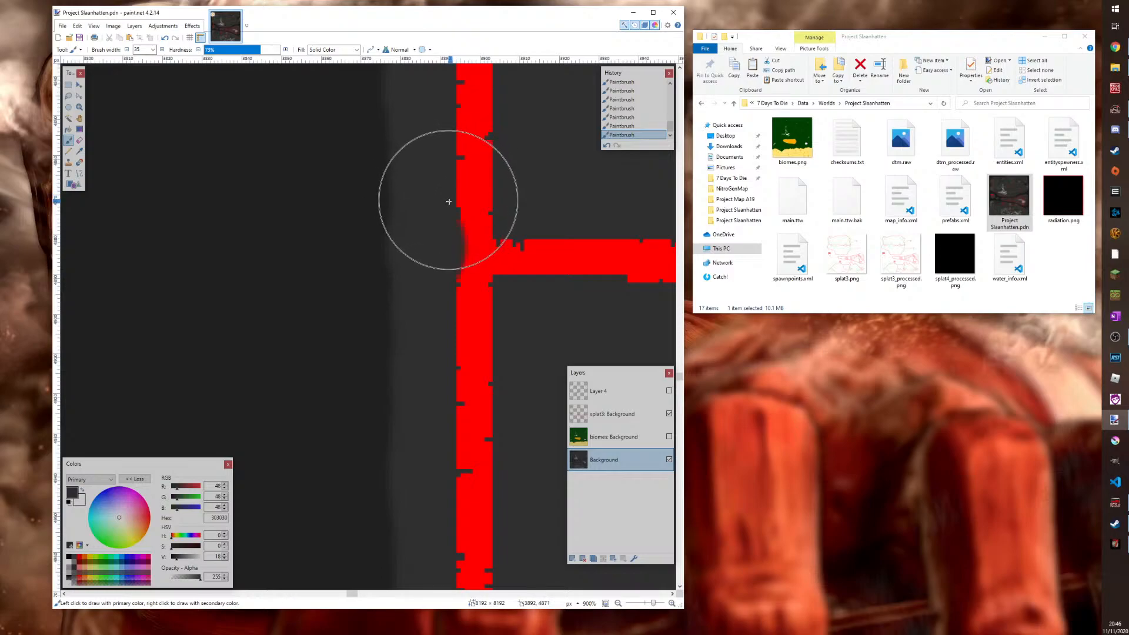
{"action": "scroll", "coordinate": [454, 353], "scroll_direction": "down", "scroll_amount": 3}
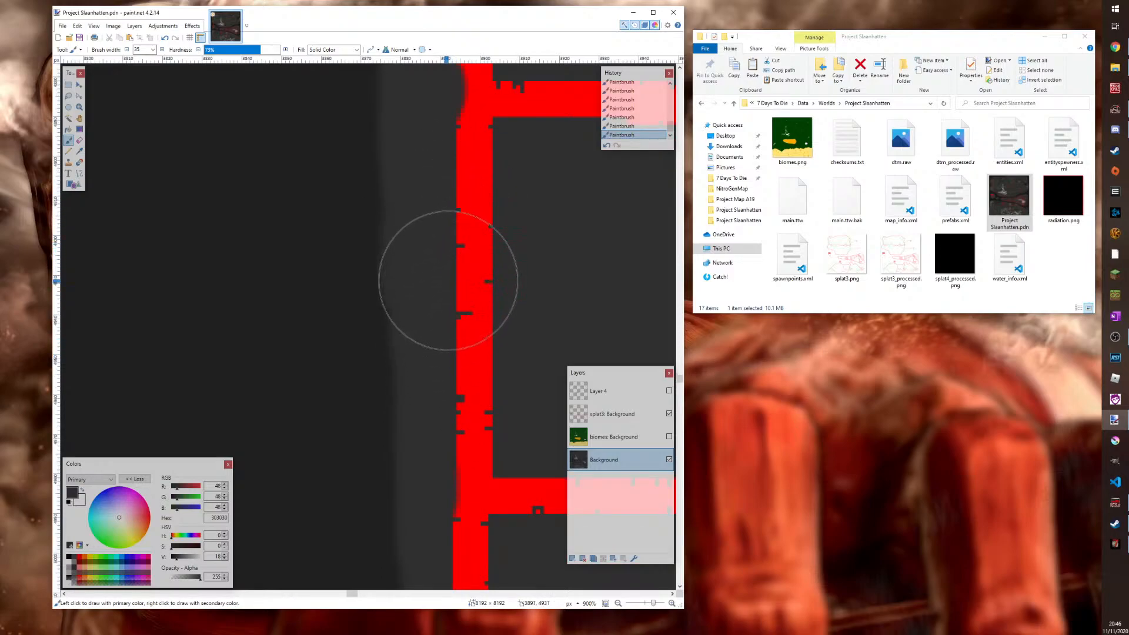
{"action": "scroll", "coordinate": [447, 300], "scroll_direction": "up", "scroll_amount": 3}
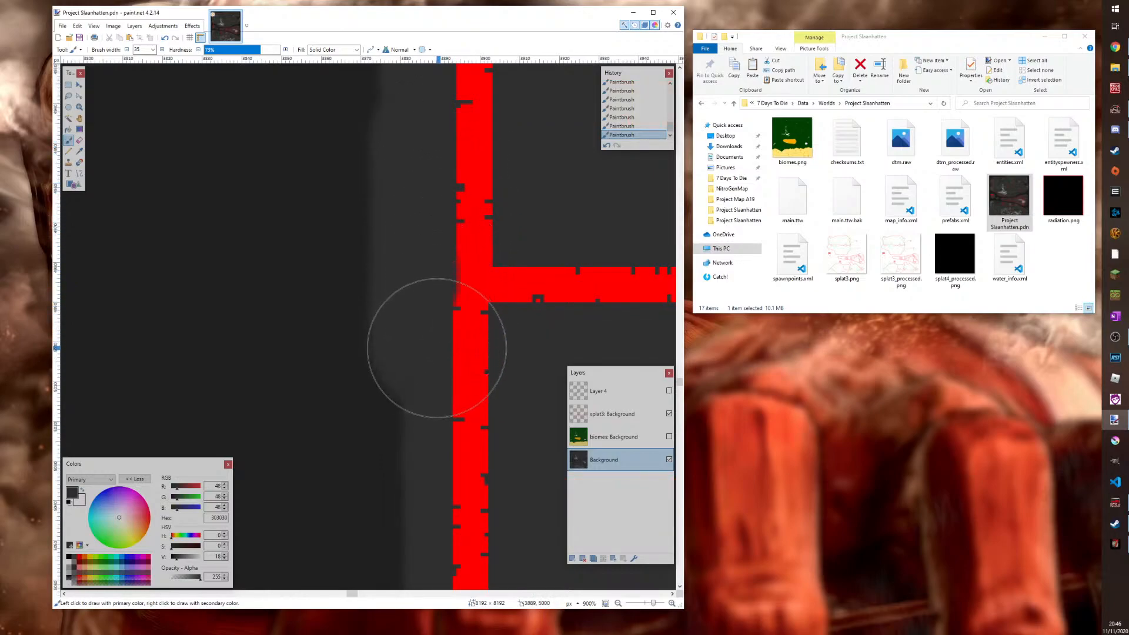
Continue widening the 303030 strip to just beyond the four-way crossing, and check its river-side edge back toward the main road
{"action": "scroll", "coordinate": [435, 311], "scroll_direction": "down", "scroll_amount": 3}
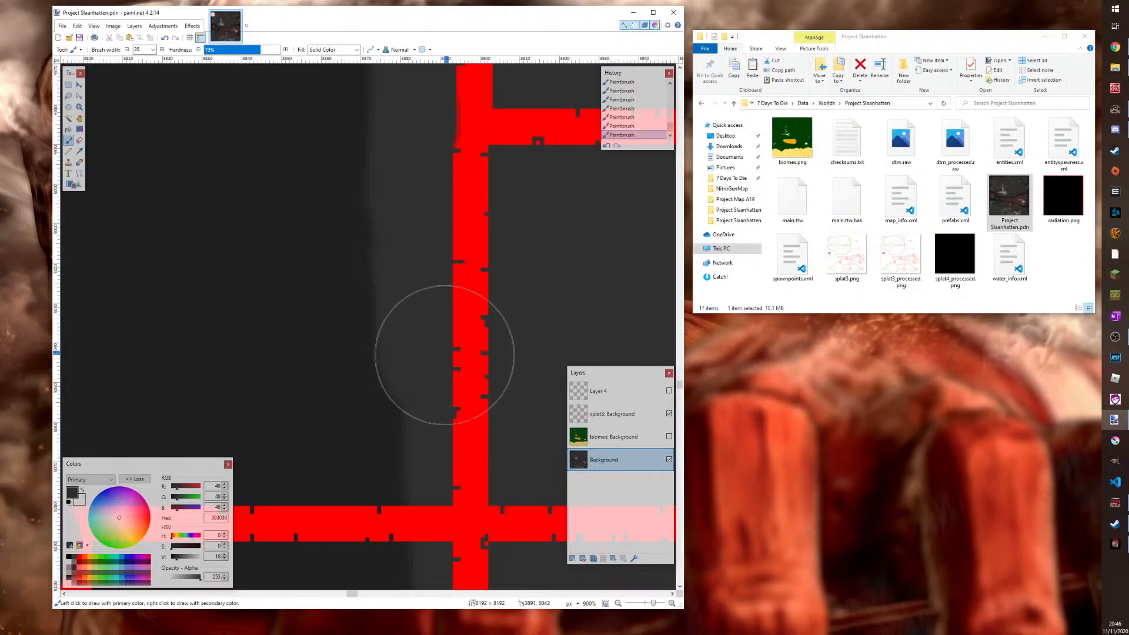
{"action": "scroll", "coordinate": [459, 388], "scroll_direction": "down", "scroll_amount": 3}
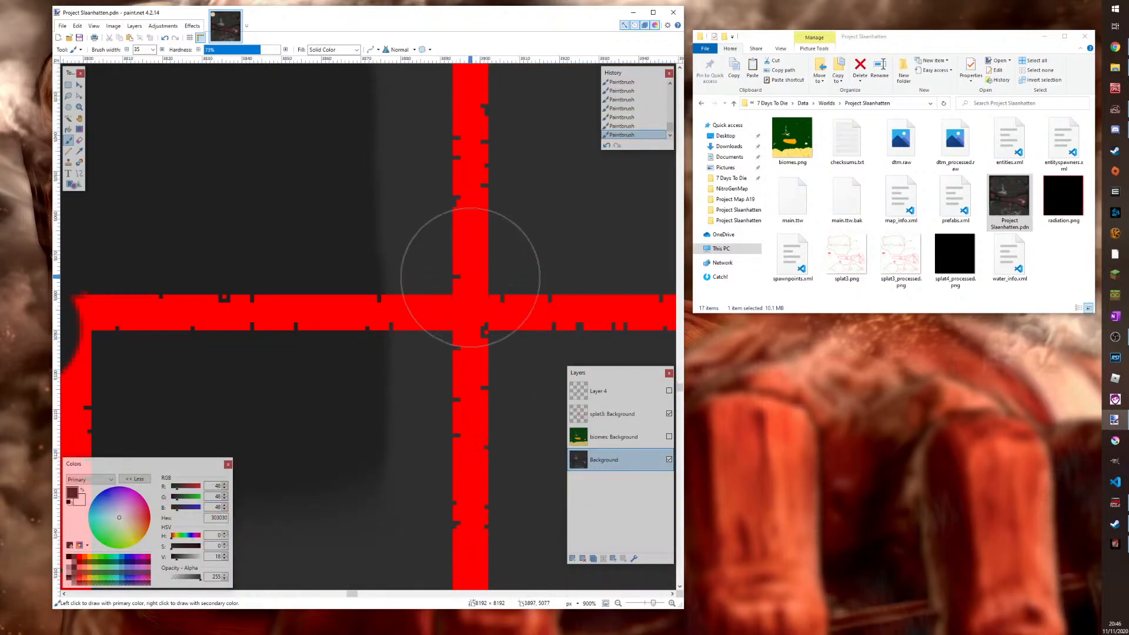
{"action": "scroll", "coordinate": [342, 254], "scroll_direction": "up", "scroll_amount": 14}
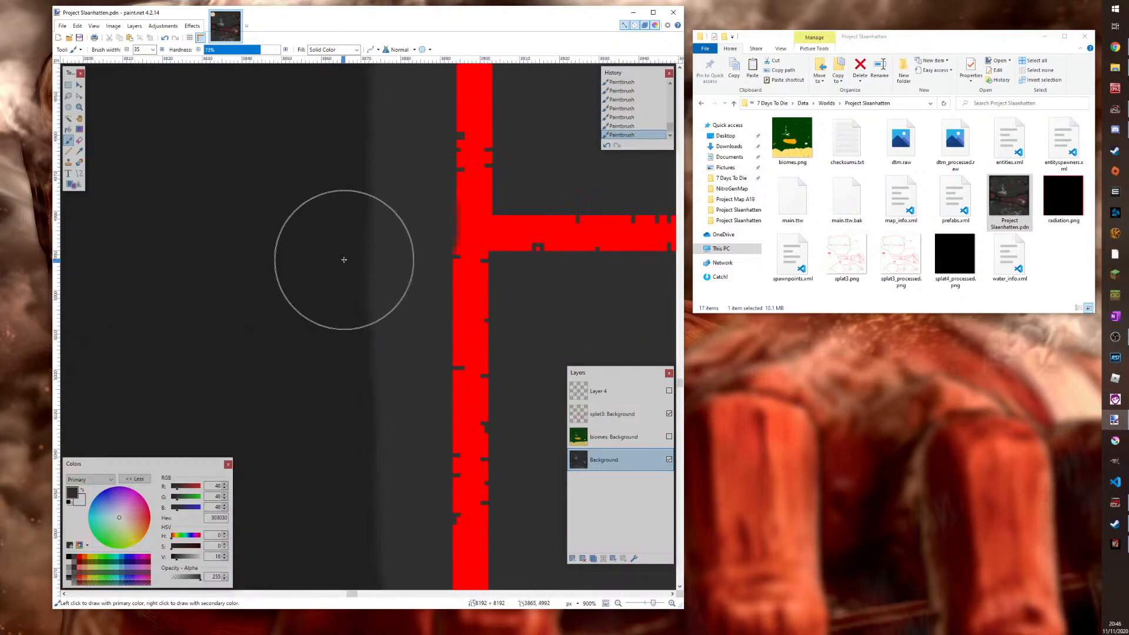
{"action": "scroll", "coordinate": [339, 251], "scroll_direction": "down", "scroll_amount": 12}
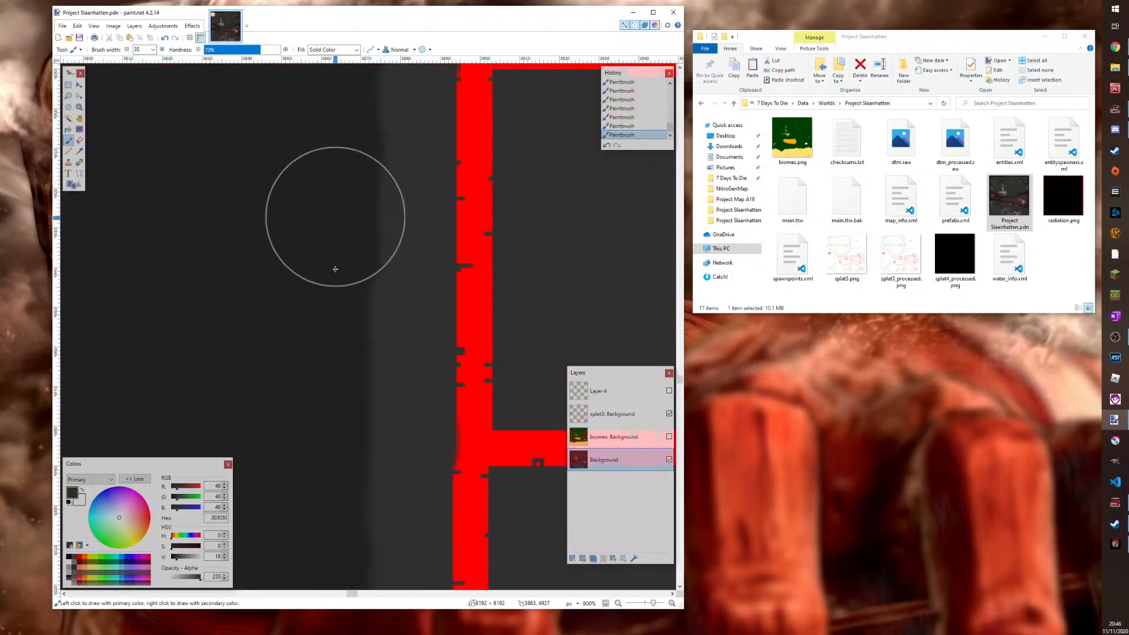
{"action": "scroll", "coordinate": [335, 247], "scroll_direction": "up", "scroll_amount": 14}
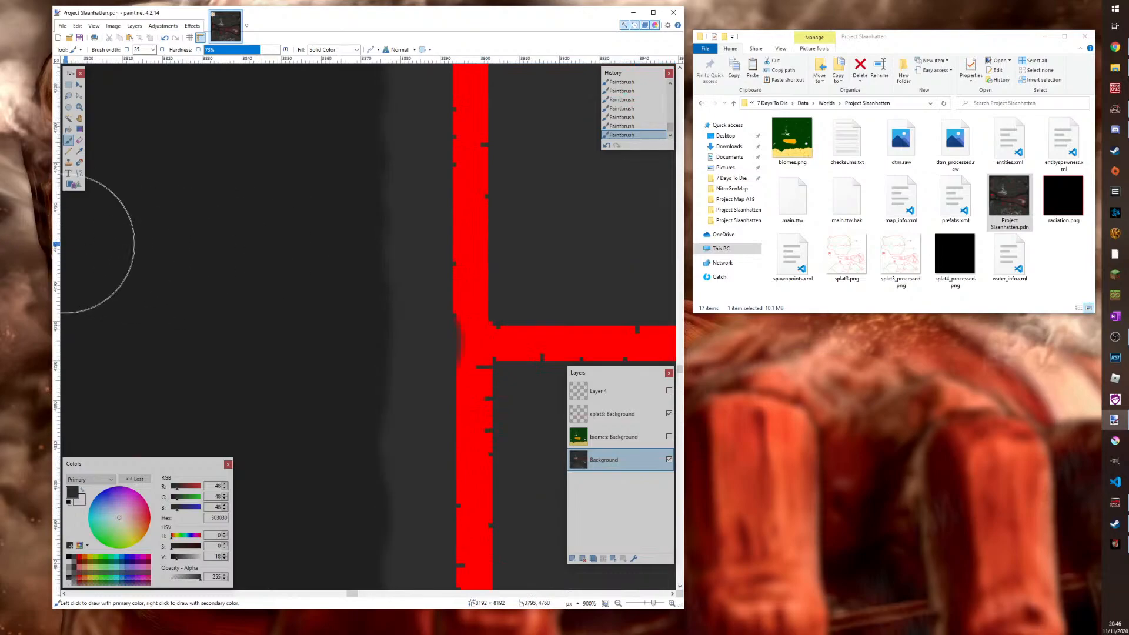
Bring the whole western road grid into view and show Layer 4 with the planned routes over the height map
{"action": "left_click", "coordinate": [79, 152]}
{"action": "left_click", "coordinate": [79, 107]}
{"action": "scroll", "coordinate": [353, 219], "scroll_direction": "down", "scroll_amount": 10}
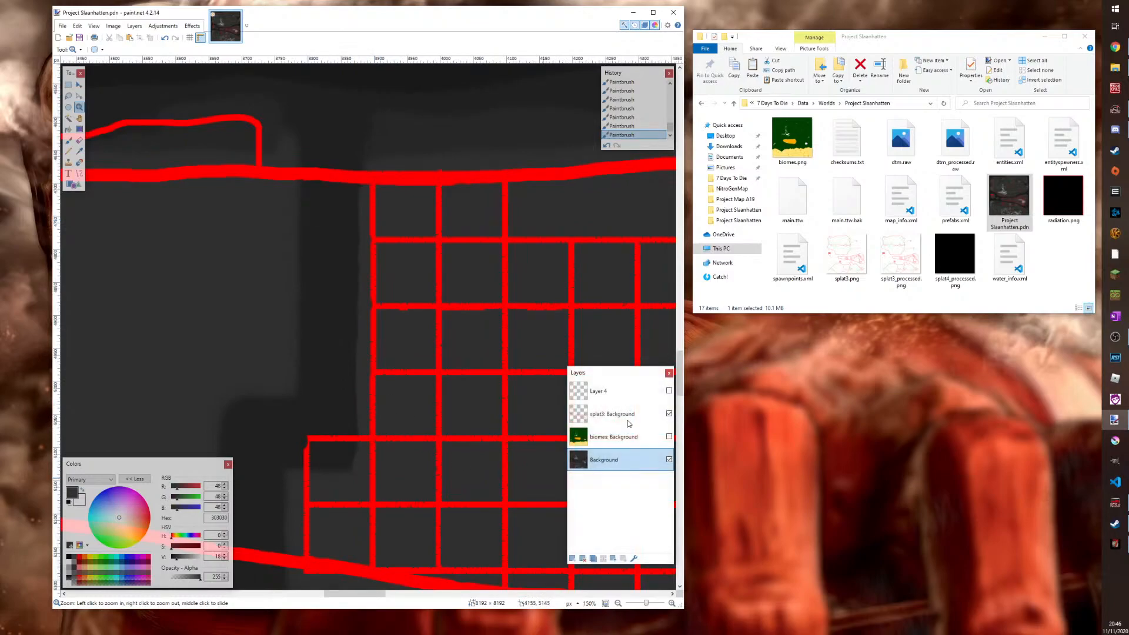
{"action": "left_click", "coordinate": [669, 390]}
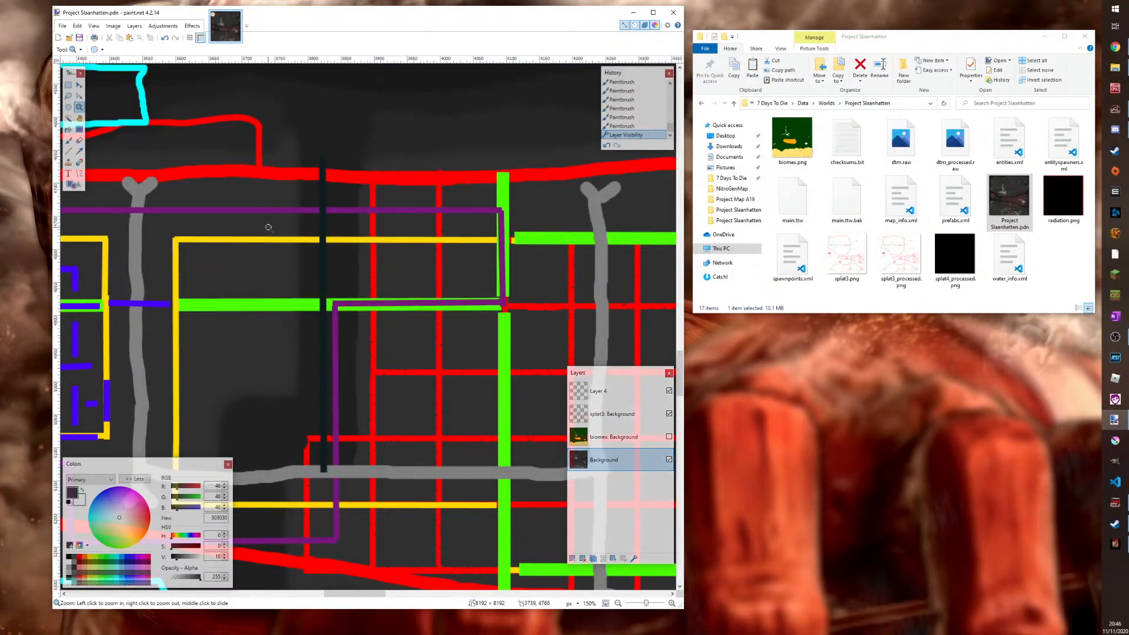
{"action": "left_click", "coordinate": [80, 152]}
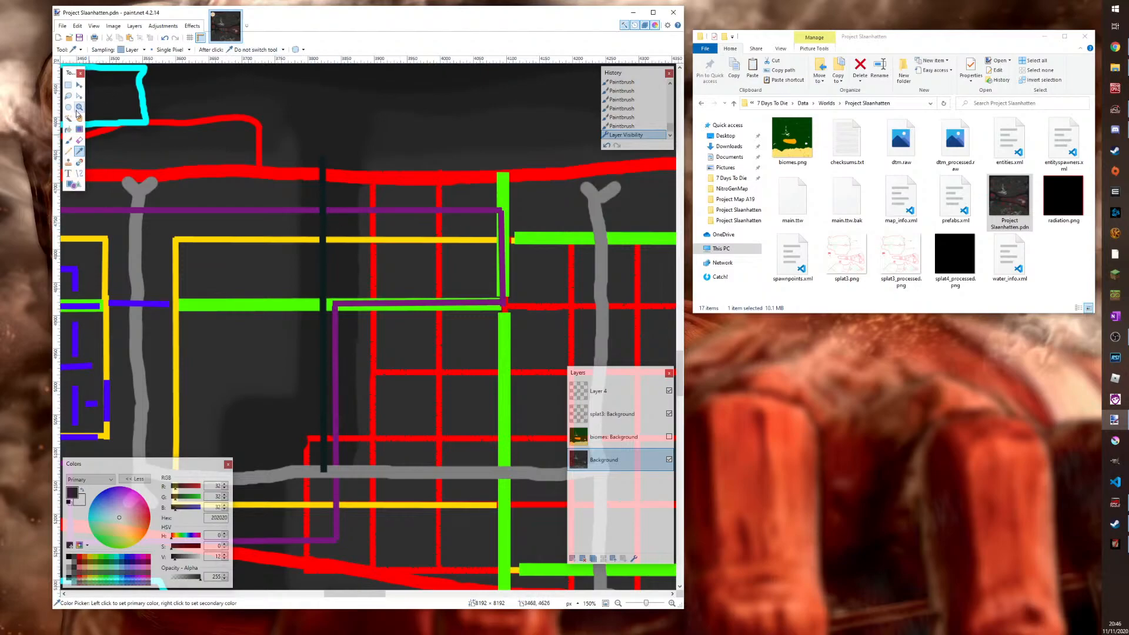
{"action": "left_click", "coordinate": [80, 172]}
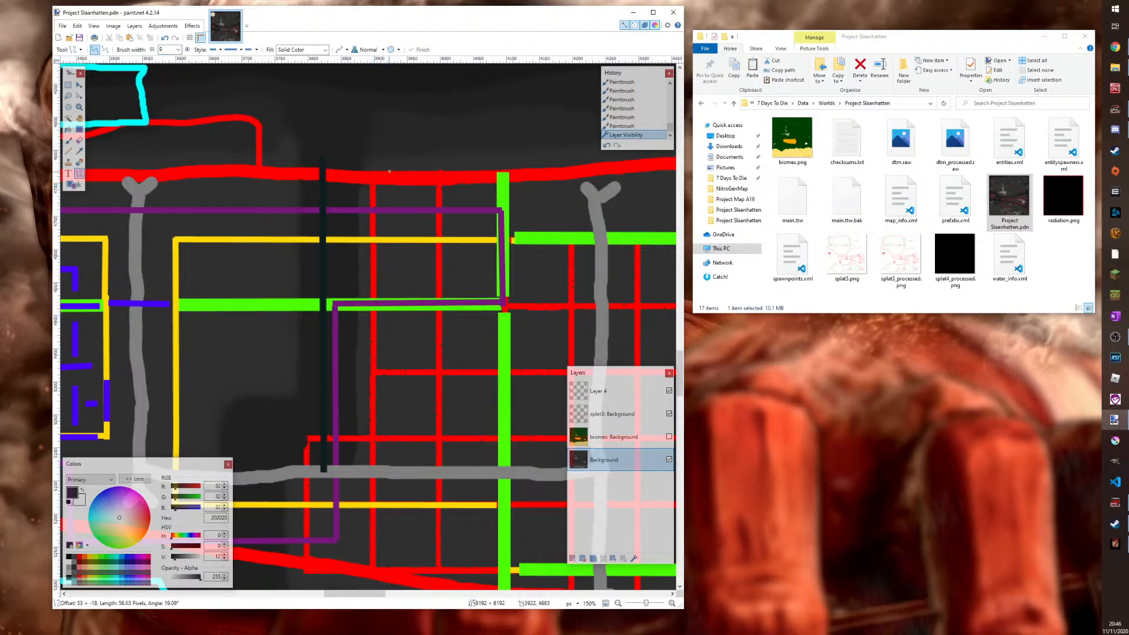
{"action": "left_click_drag", "start_coordinate": [338, 139], "coordinate": [361, 203]}
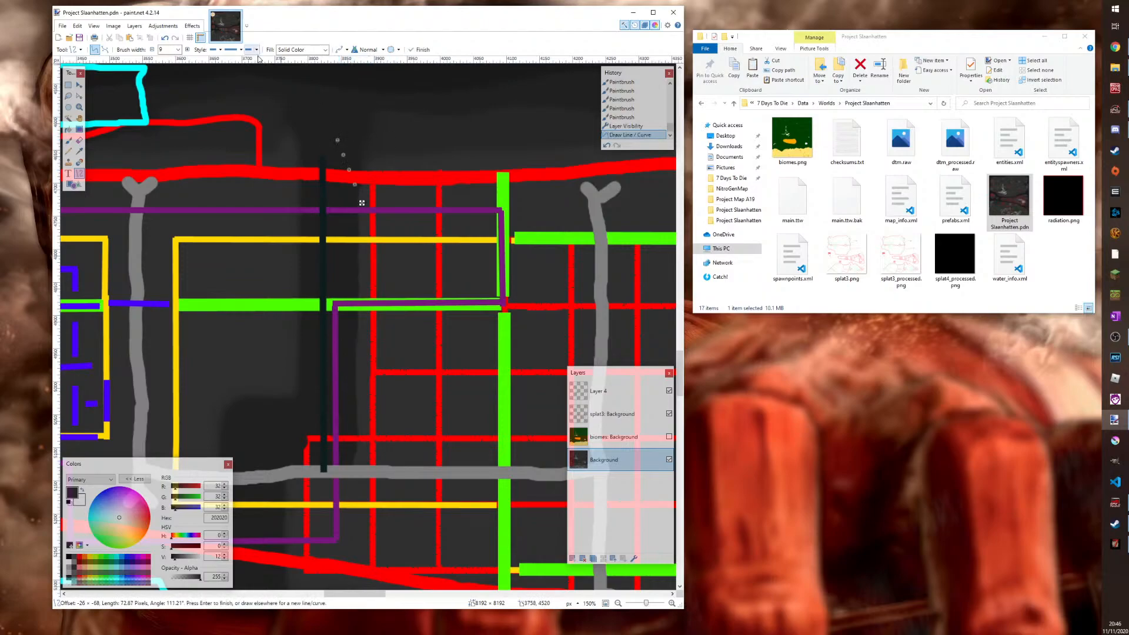
{"action": "left_click", "coordinate": [606, 145]}
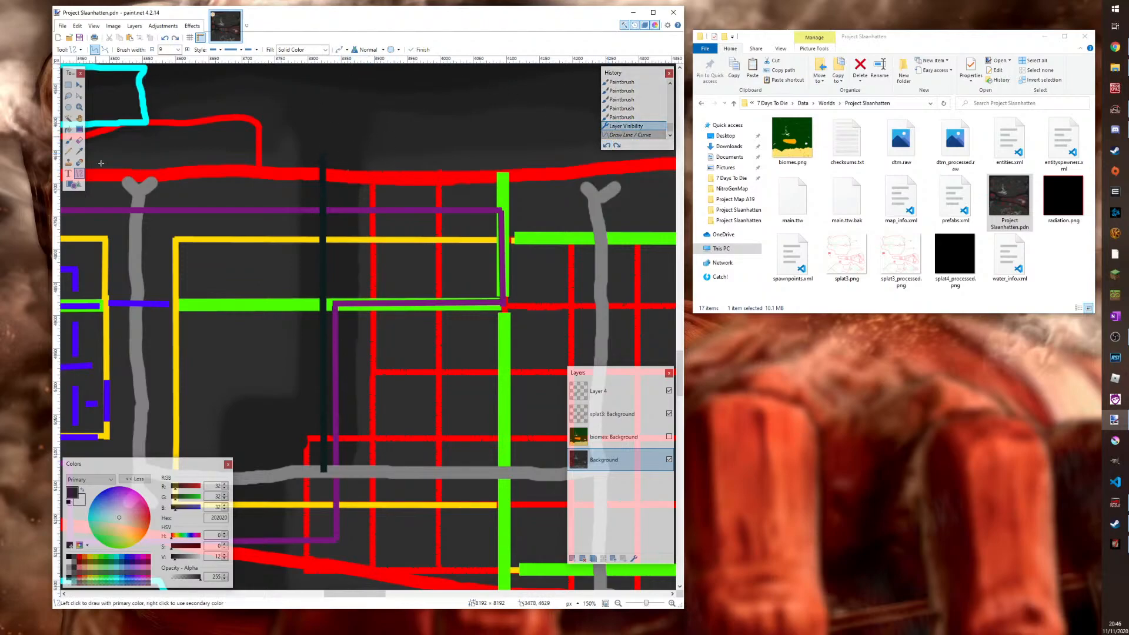
Set the primary colour to dark teal 091D1E and make Layer 4 the active layer
{"action": "left_click", "coordinate": [96, 517]}
{"action": "left_click", "coordinate": [606, 391]}
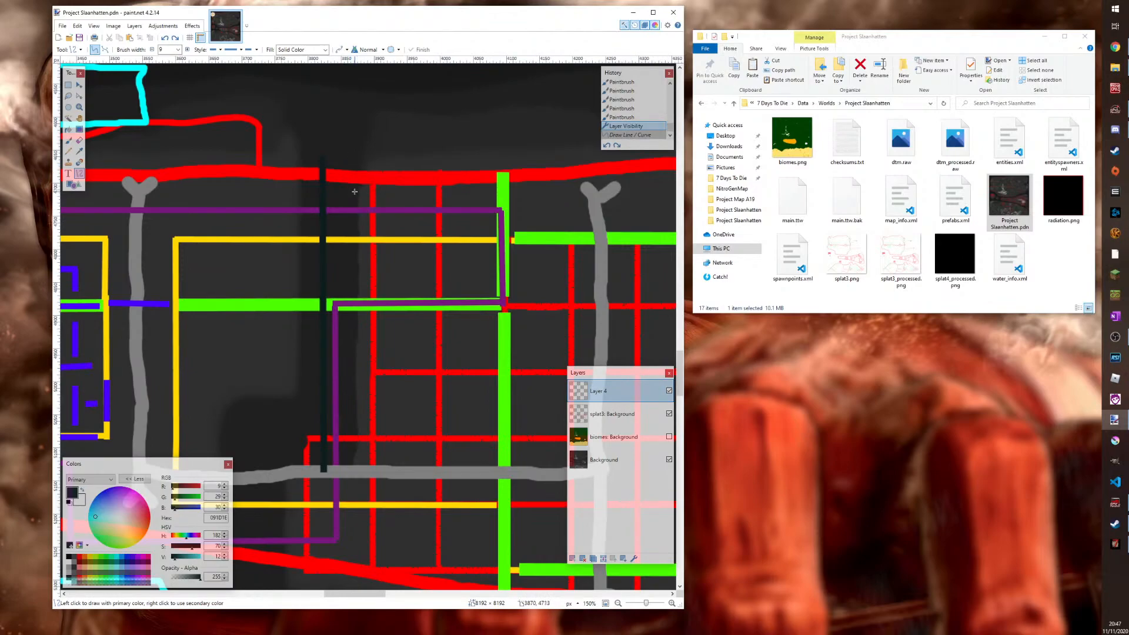
{"action": "mouse_move", "coordinate": [355, 187]}
{"action": "left_mouse_down"}
{"action": "mouse_move", "coordinate": [337, 502]}
{"action": "mouse_move", "coordinate": [367, 470]}
{"action": "mouse_move", "coordinate": [359, 462]}
{"action": "left_mouse_up"}
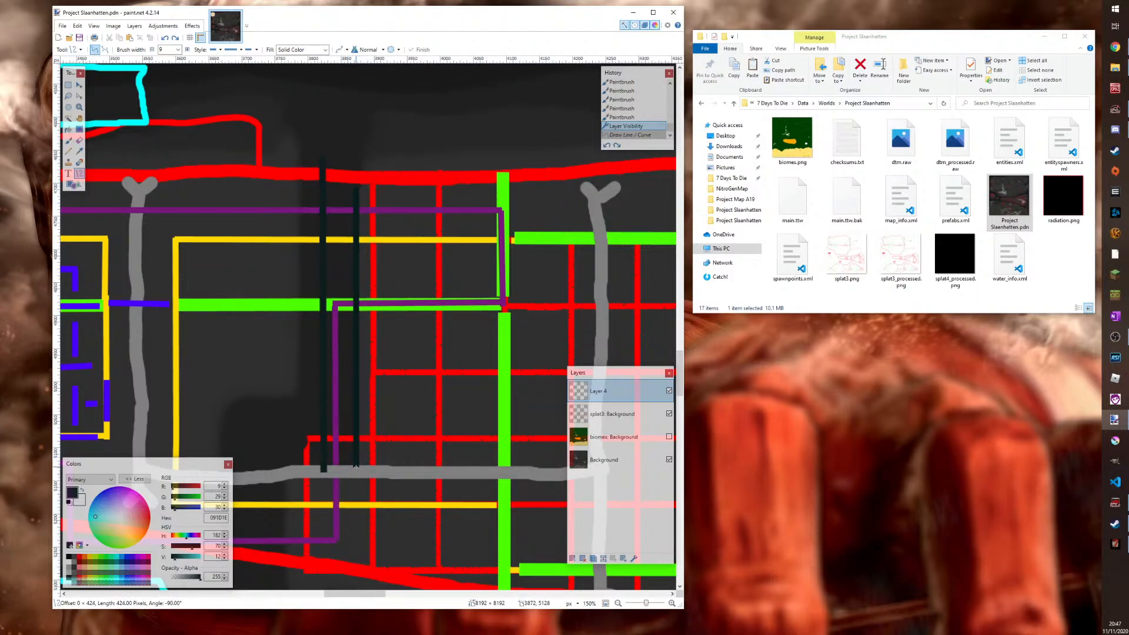
{"action": "left_click_drag", "start_coordinate": [355, 466], "coordinate": [359, 319]}
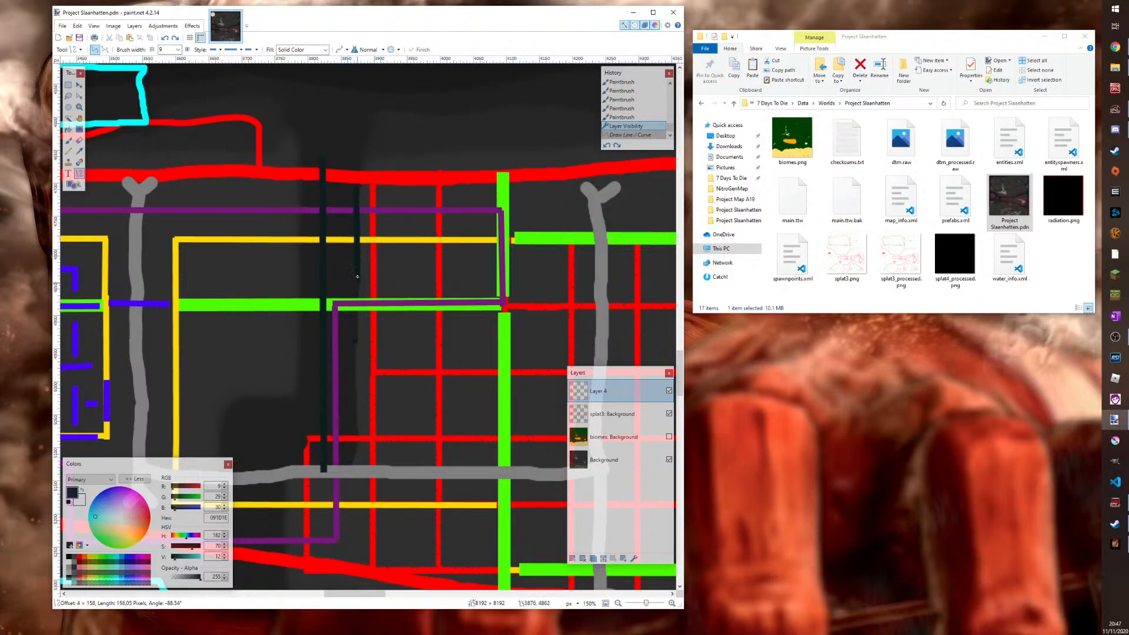
{"action": "left_click", "coordinate": [607, 144]}
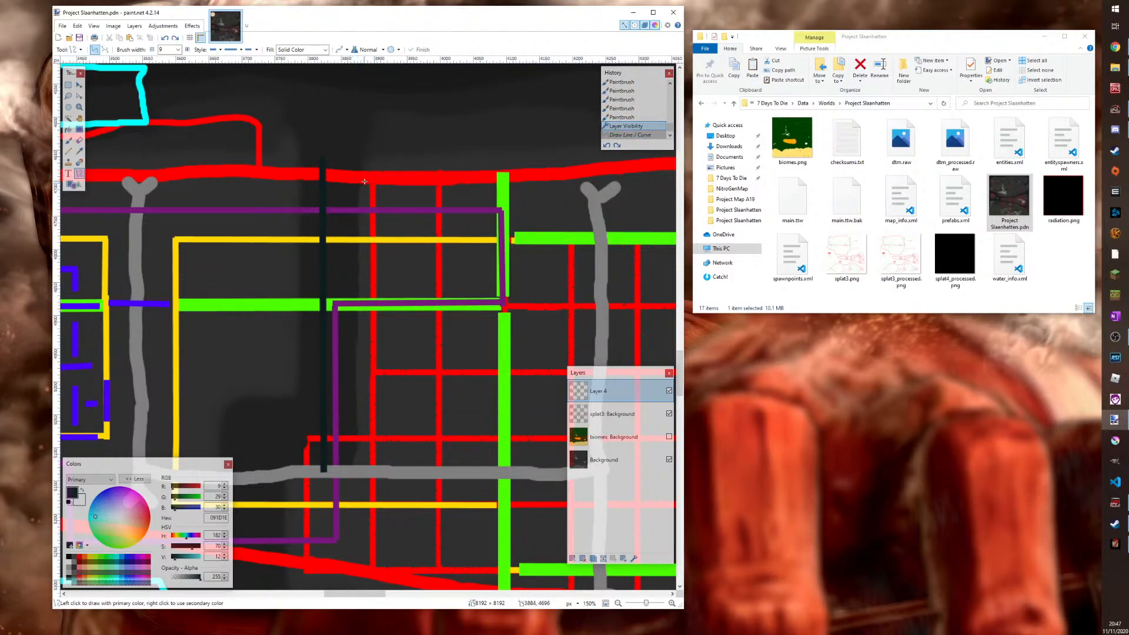
Draw a vertical dark teal line 589 pixels long just west of the westernmost road, from the main road to the southern road
{"action": "left_click_drag", "start_coordinate": [364, 181], "coordinate": [367, 568]}
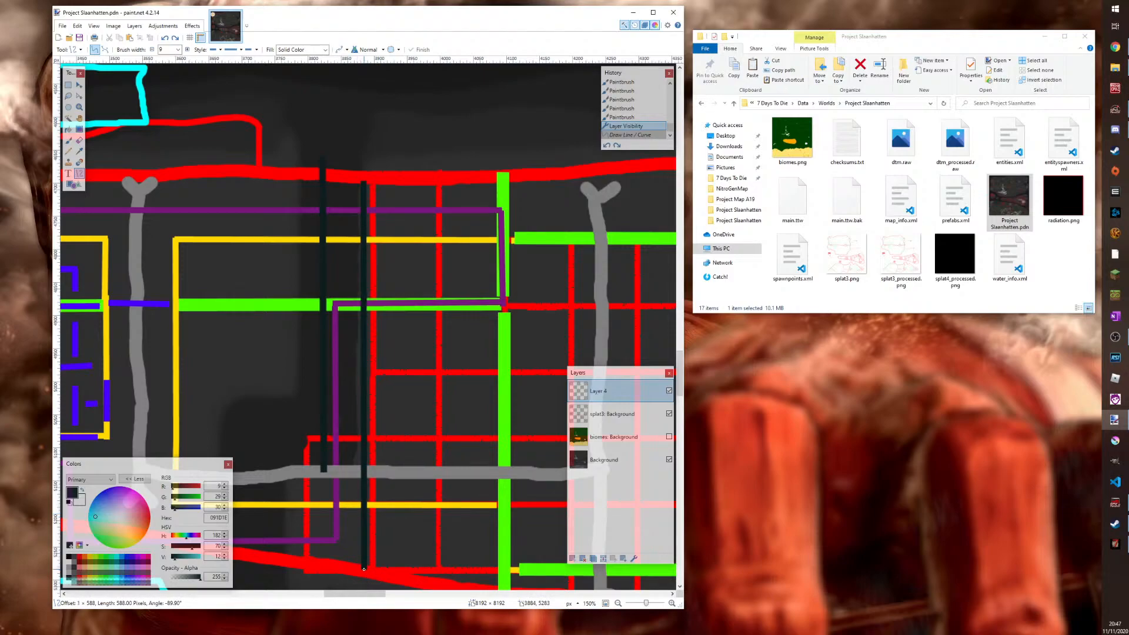
{"action": "left_click_drag", "start_coordinate": [364, 569], "coordinate": [363, 569]}
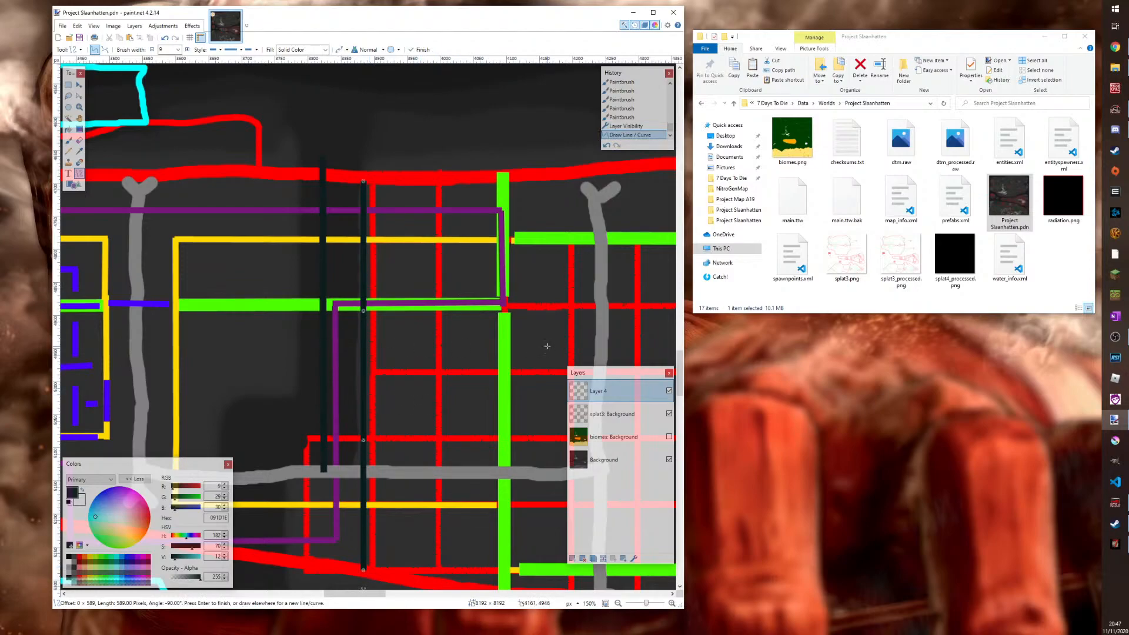
{"action": "key", "text": "Return"}
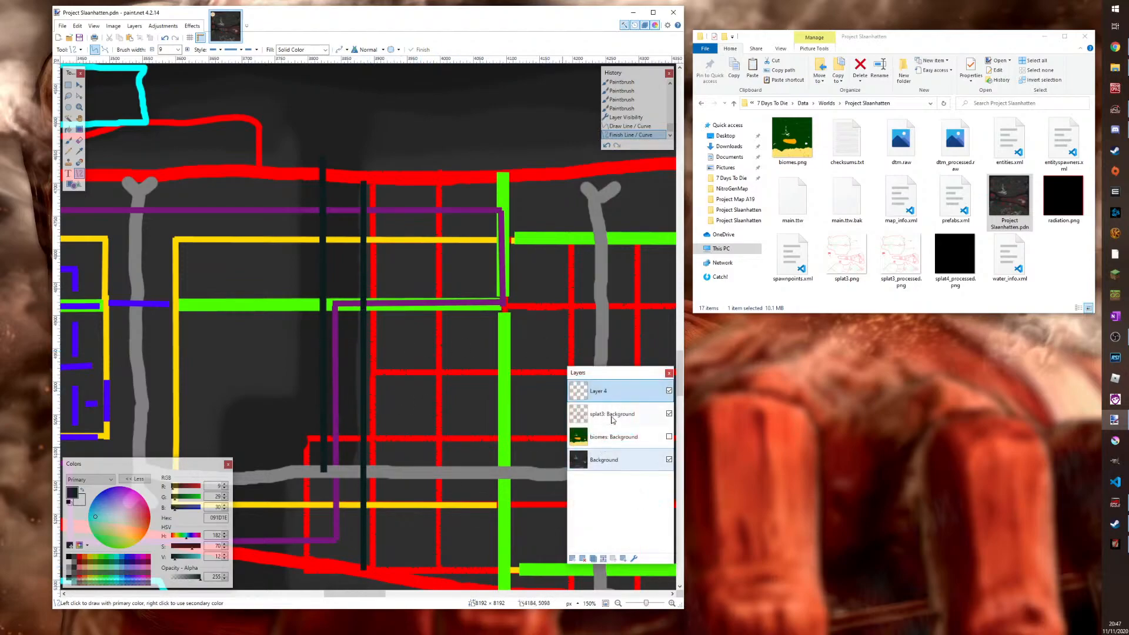
Activate the Background layer and sample the dark river grey 202020 between the northern ends of the two teal lines
{"action": "left_click", "coordinate": [604, 463]}
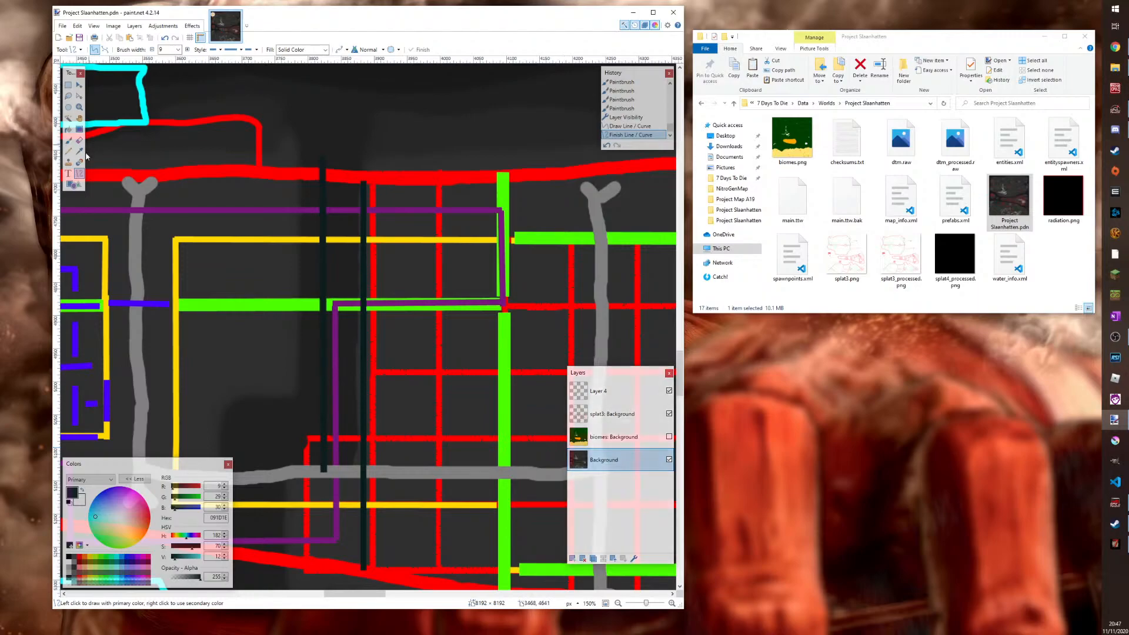
{"action": "left_click", "coordinate": [79, 108]}
{"action": "left_click", "coordinate": [347, 200]}
{"action": "left_click", "coordinate": [369, 205]}
{"action": "left_click", "coordinate": [369, 205]}
{"action": "left_click", "coordinate": [369, 205]}
{"action": "left_click", "coordinate": [370, 205]}
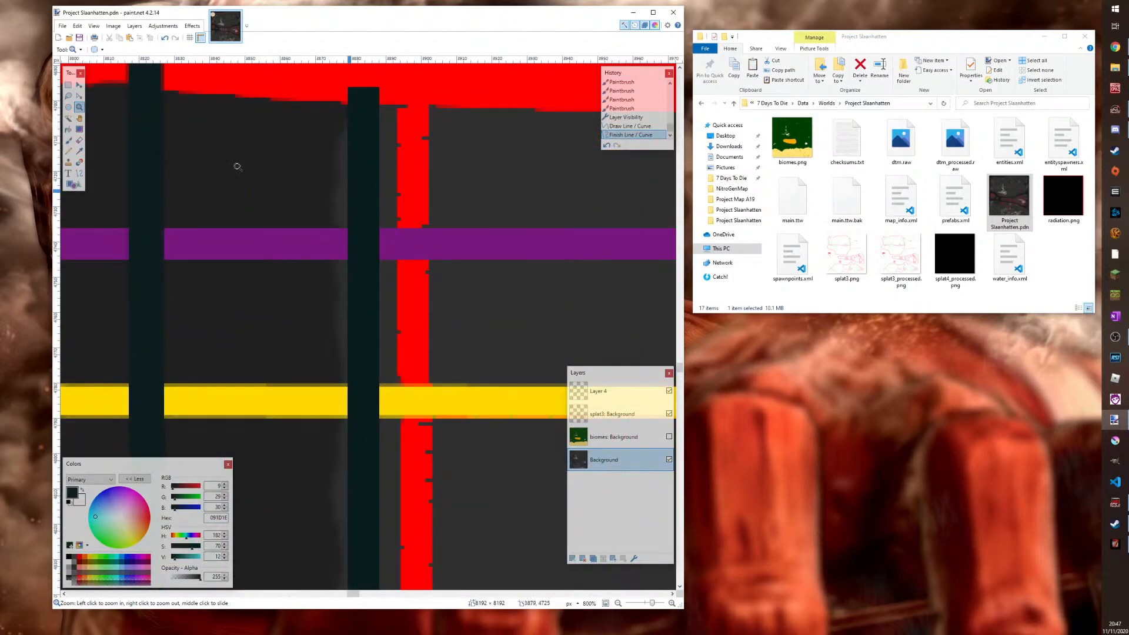
{"action": "left_click", "coordinate": [80, 151]}
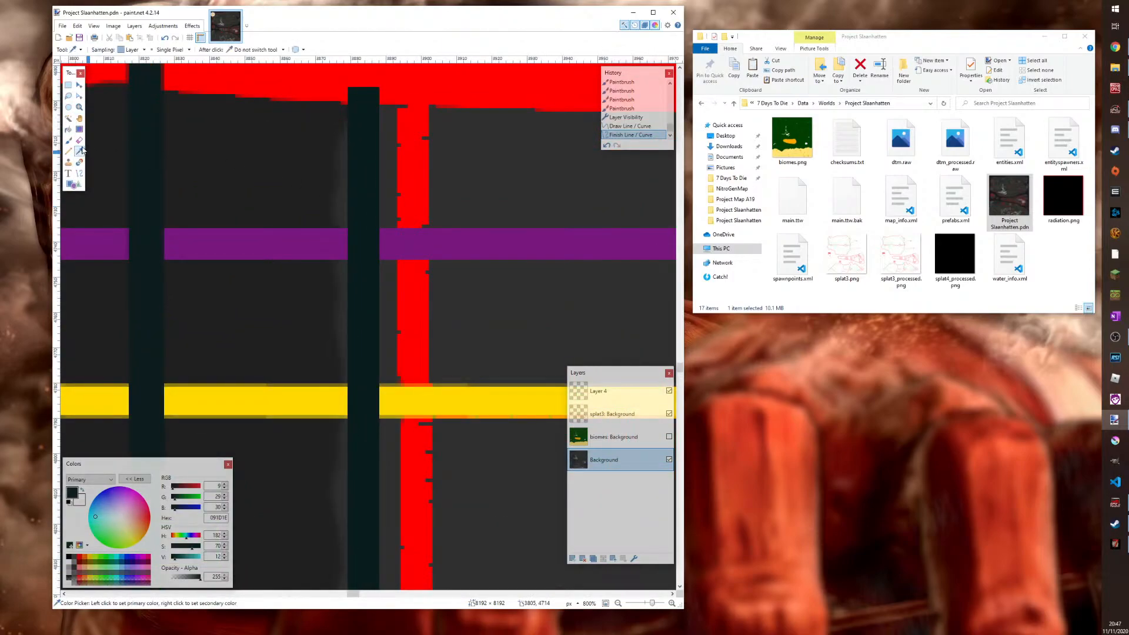
{"action": "left_click", "coordinate": [234, 175]}
Set the Paintbrush width to 25 and start painting 202020 along the strip's river-side edge, just south of the main road
{"action": "left_click", "coordinate": [68, 140]}
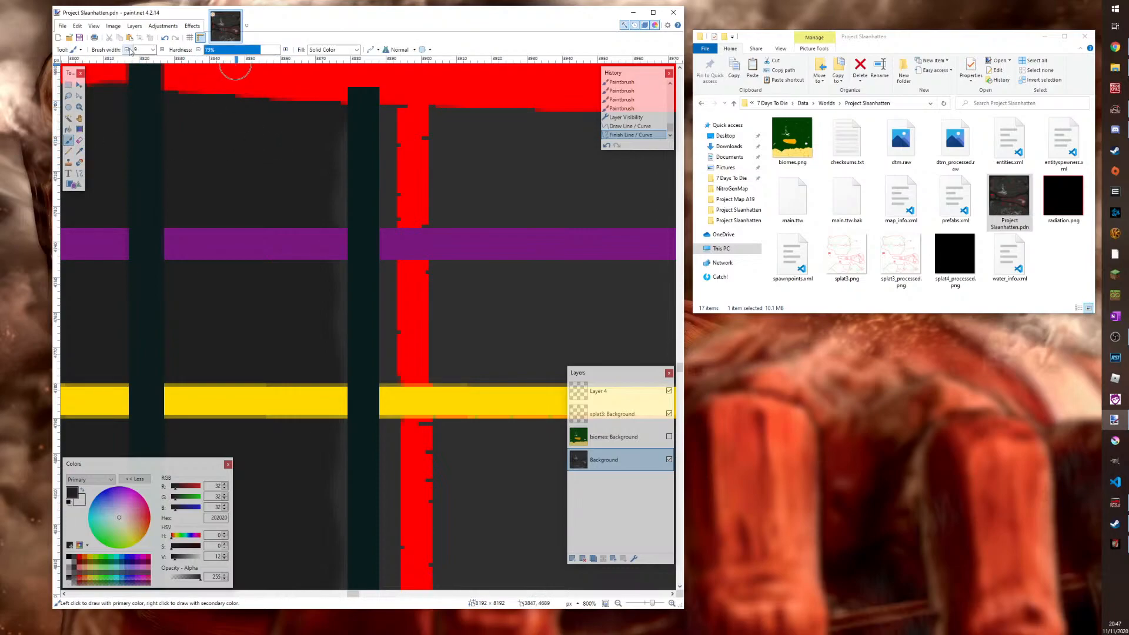
{"action": "left_click", "coordinate": [153, 50]}
{"action": "left_click", "coordinate": [148, 112]}
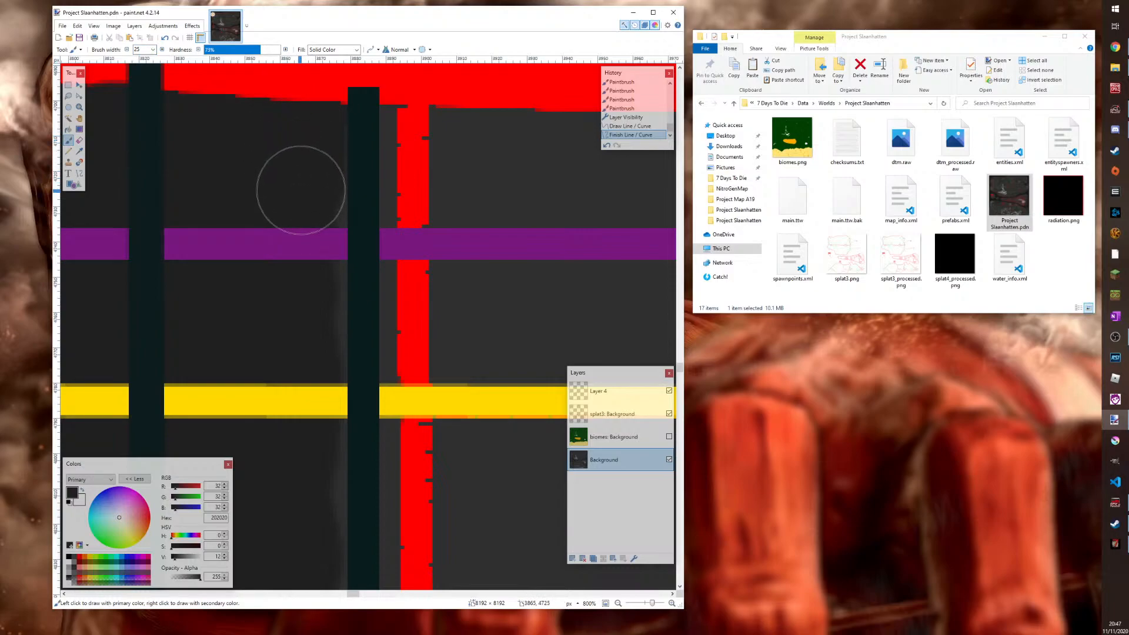
{"action": "left_click", "coordinate": [299, 218]}
{"action": "scroll", "coordinate": [294, 217], "scroll_direction": "down", "scroll_amount": 1}
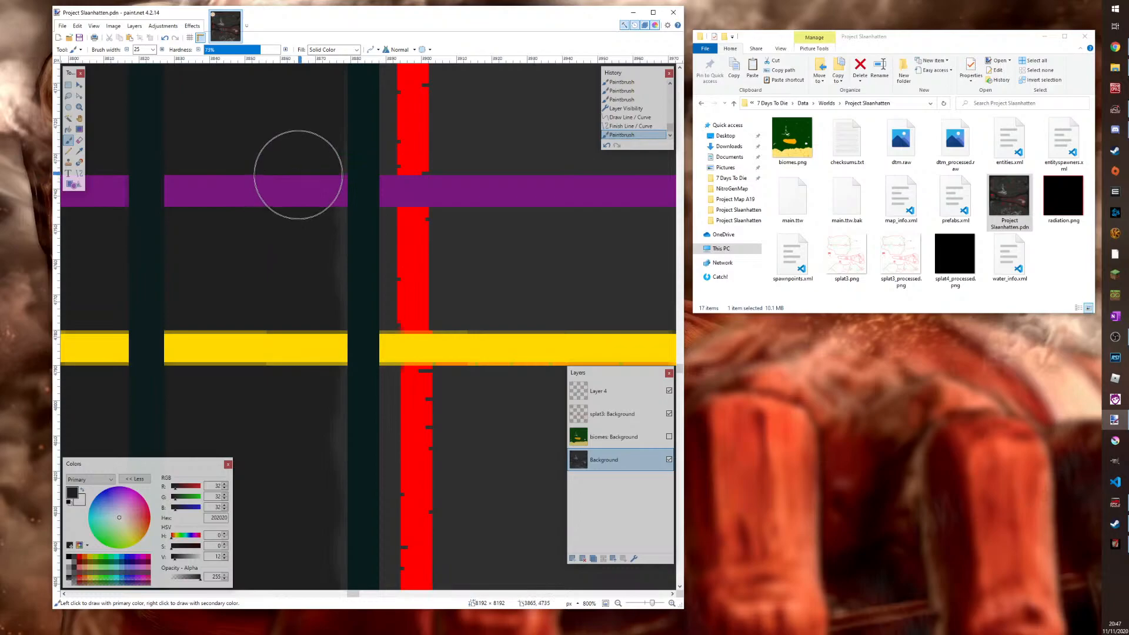
Paint 202020 down the river side of the new teal line, from the upper purple route to the green route
{"action": "left_click_drag", "start_coordinate": [292, 245], "coordinate": [290, 271]}
{"action": "scroll", "coordinate": [287, 247], "scroll_direction": "down", "scroll_amount": 2}
{"action": "scroll", "coordinate": [290, 271], "scroll_direction": "down", "scroll_amount": 1}
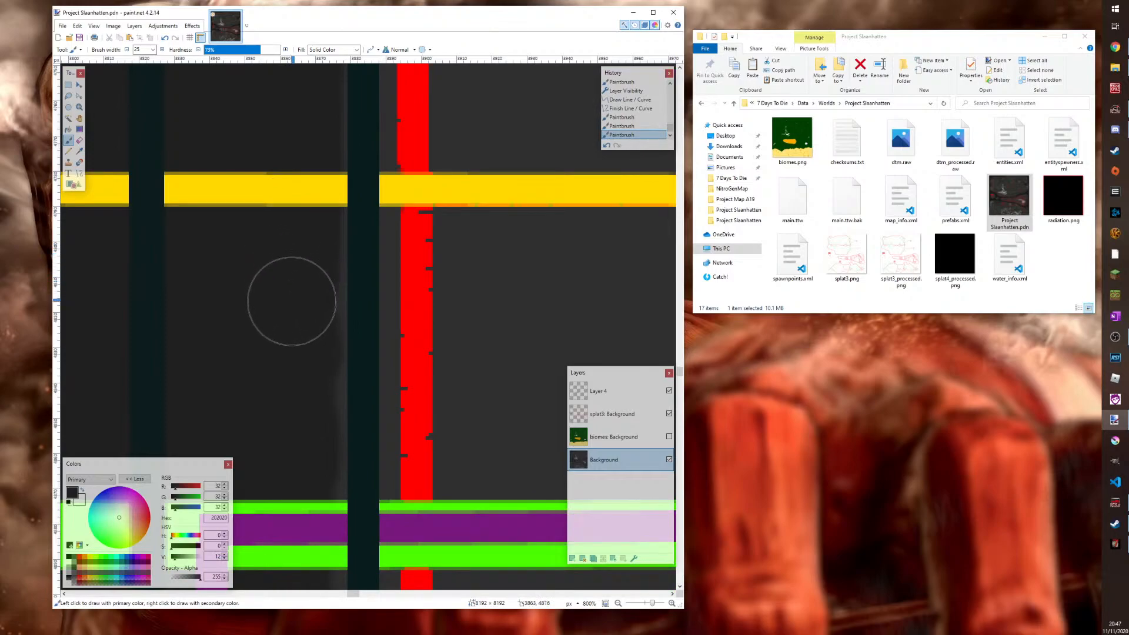
{"action": "scroll", "coordinate": [286, 325], "scroll_direction": "down", "scroll_amount": 2}
{"action": "mouse_move", "coordinate": [272, 253]}
{"action": "left_mouse_down"}
{"action": "mouse_move", "coordinate": [295, 184]}
{"action": "mouse_move", "coordinate": [282, 333]}
{"action": "left_mouse_up"}
Paint 202020 down the river side of the new teal line, from the green route south to the grey route
{"action": "scroll", "coordinate": [286, 235], "scroll_direction": "down", "scroll_amount": 2}
{"action": "scroll", "coordinate": [274, 316], "scroll_direction": "down", "scroll_amount": 2}
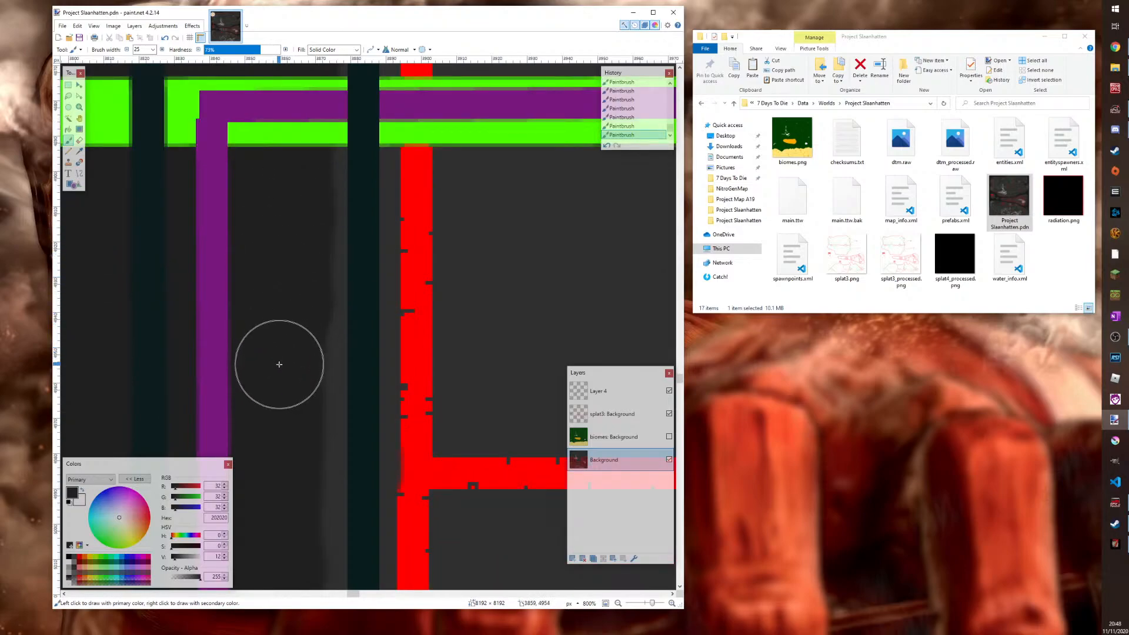
{"action": "scroll", "coordinate": [276, 282], "scroll_direction": "down", "scroll_amount": 1}
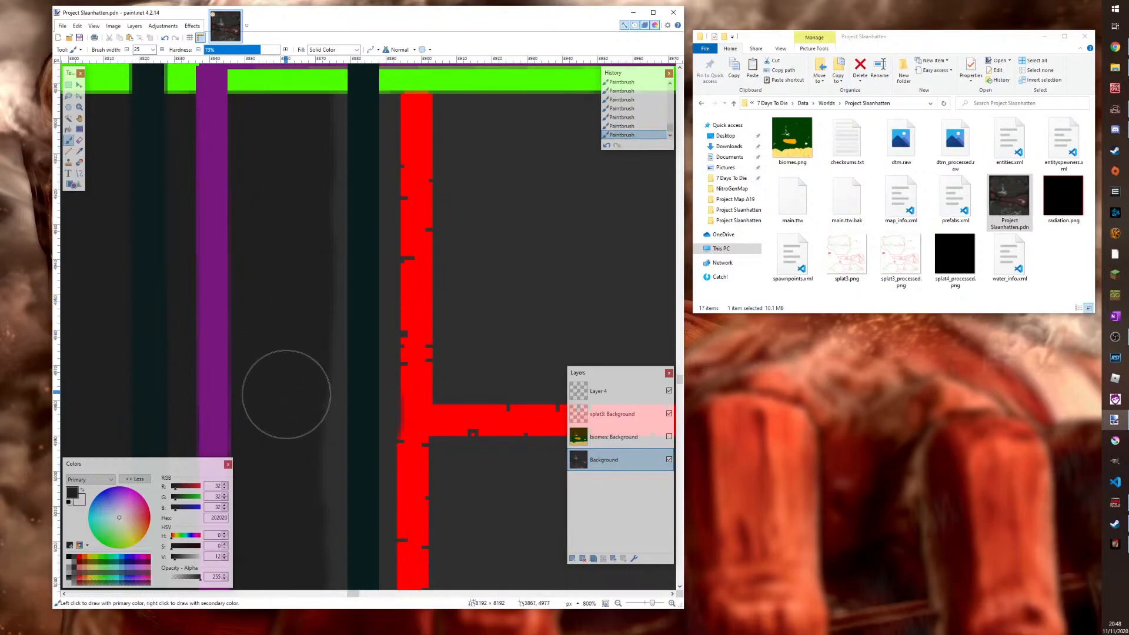
{"action": "scroll", "coordinate": [264, 411], "scroll_direction": "down", "scroll_amount": 2}
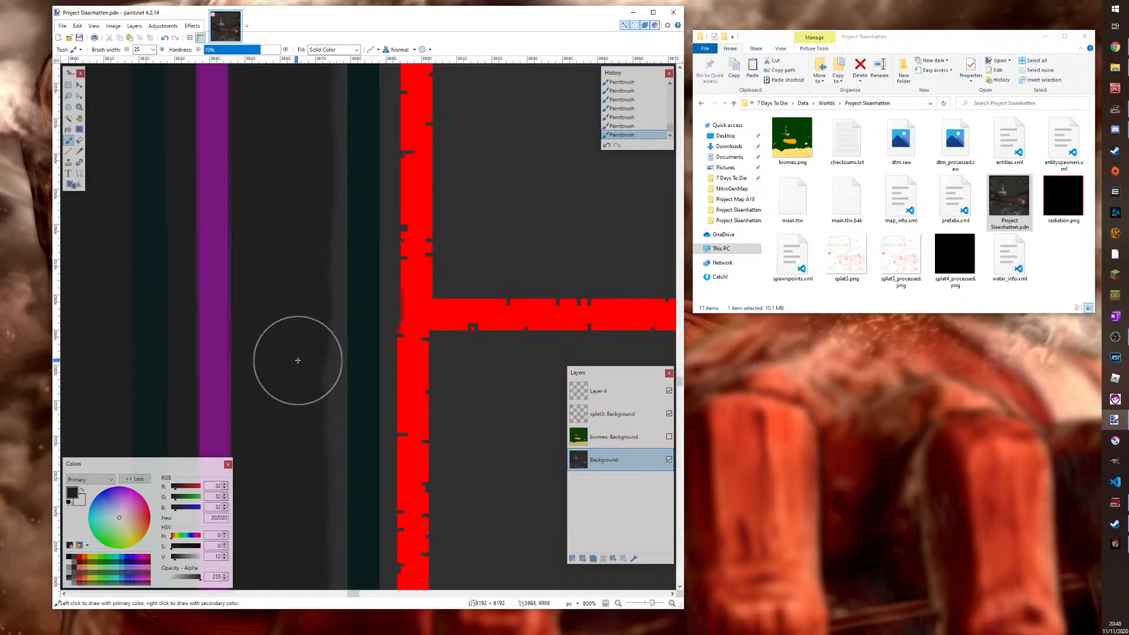
{"action": "scroll", "coordinate": [275, 338], "scroll_direction": "down", "scroll_amount": 1}
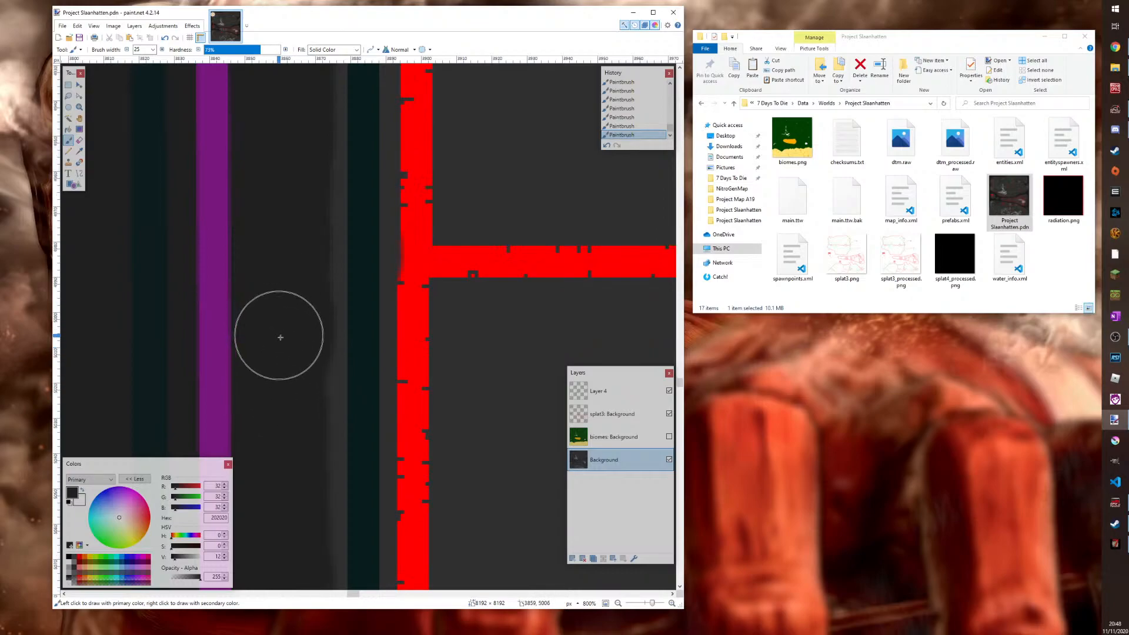
{"action": "scroll", "coordinate": [280, 377], "scroll_direction": "down", "scroll_amount": 2}
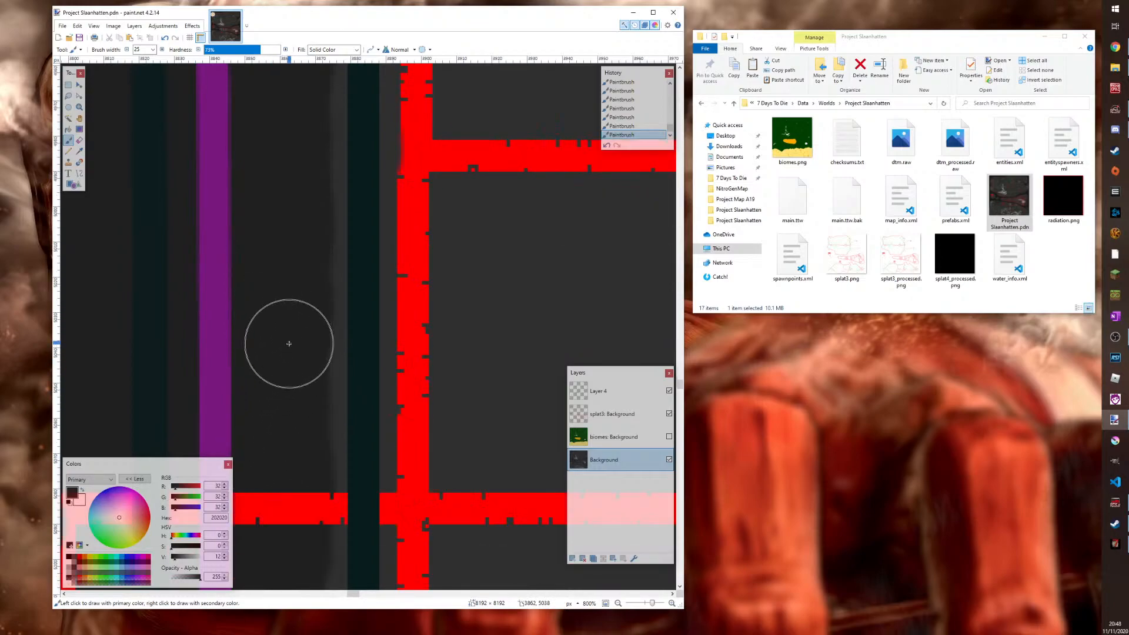
{"action": "scroll", "coordinate": [300, 291], "scroll_direction": "down", "scroll_amount": 3}
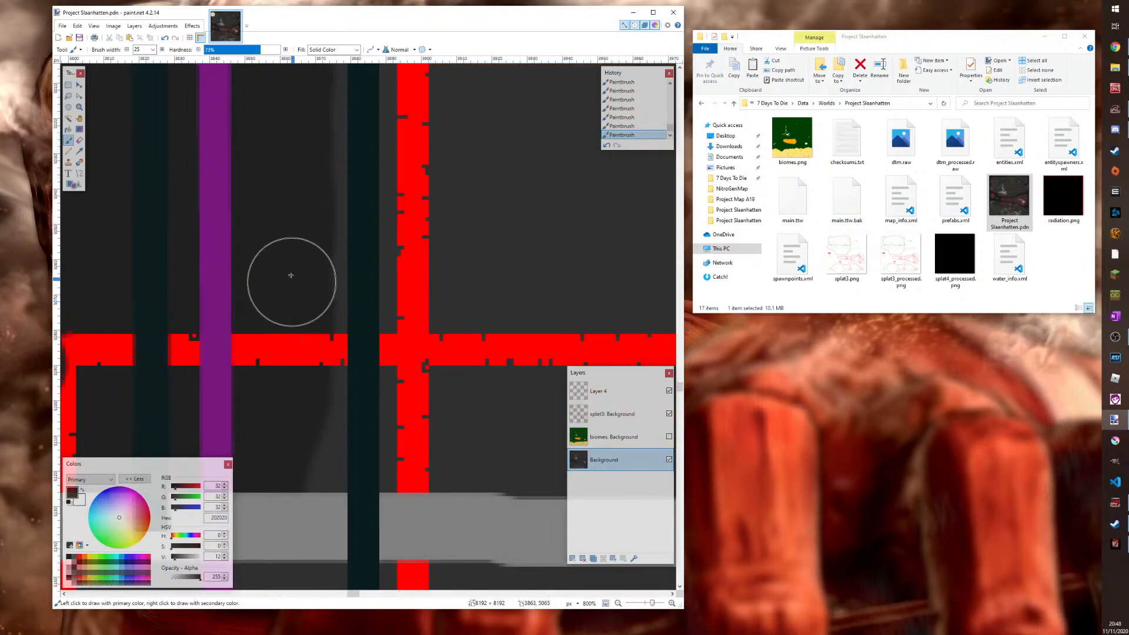
{"action": "scroll", "coordinate": [289, 285], "scroll_direction": "down", "scroll_amount": 1}
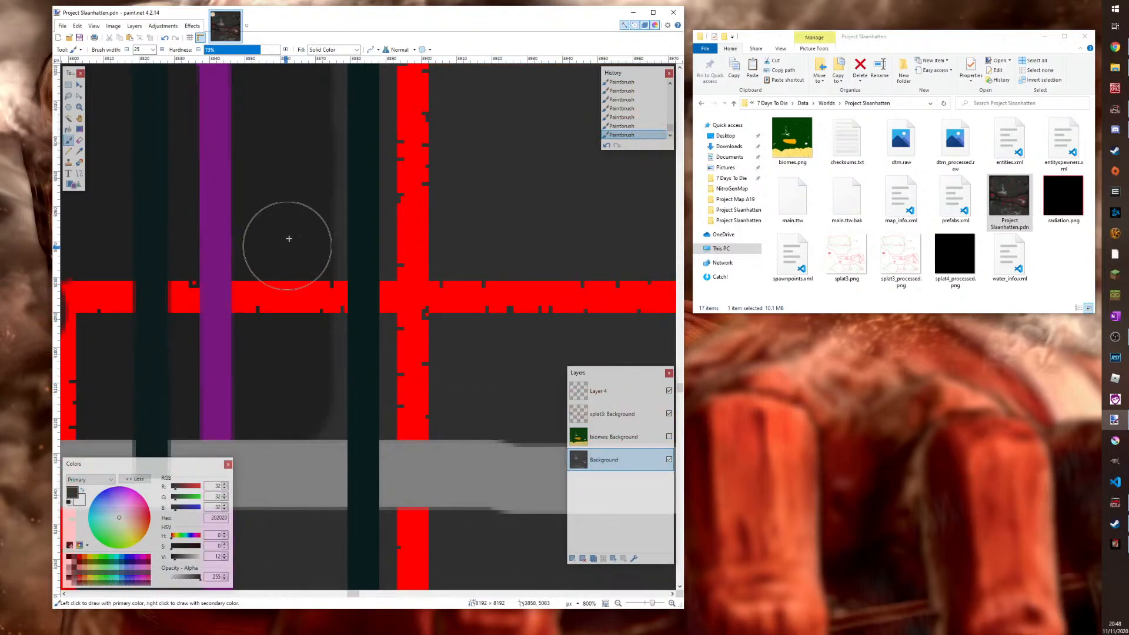
Go over the strip's eastern edge again with 202020, straightening it beside the teal line down to the grey route
{"action": "scroll", "coordinate": [287, 245], "scroll_direction": "up", "scroll_amount": 20}
{"action": "scroll", "coordinate": [287, 207], "scroll_direction": "down", "scroll_amount": 20}
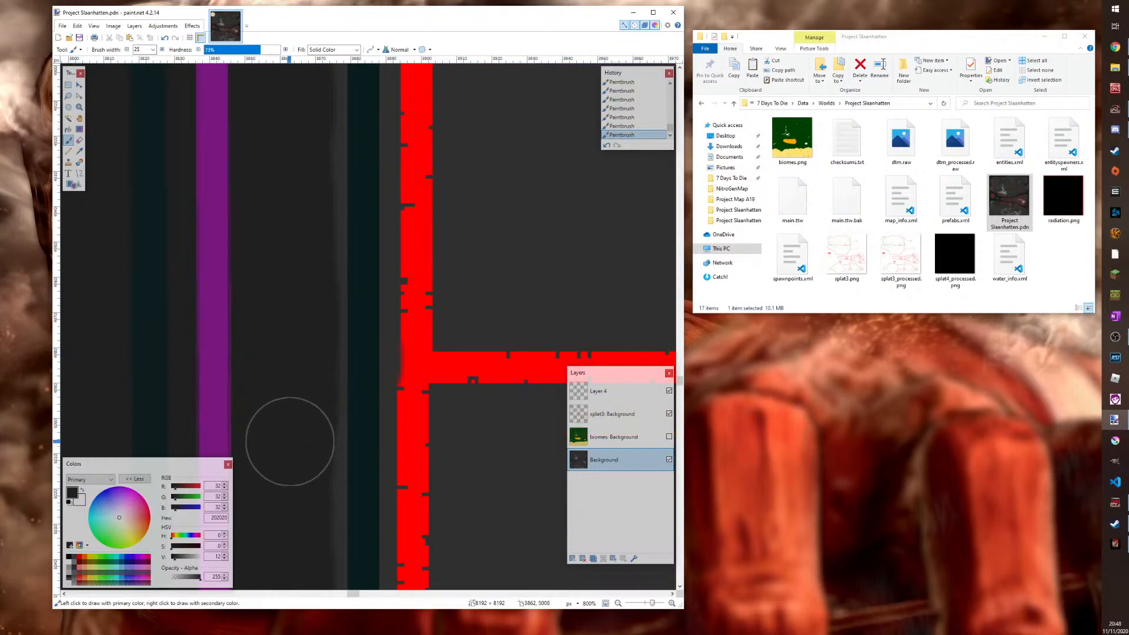
{"action": "scroll", "coordinate": [265, 343], "scroll_direction": "down", "scroll_amount": 1}
{"action": "scroll", "coordinate": [292, 416], "scroll_direction": "down", "scroll_amount": 2}
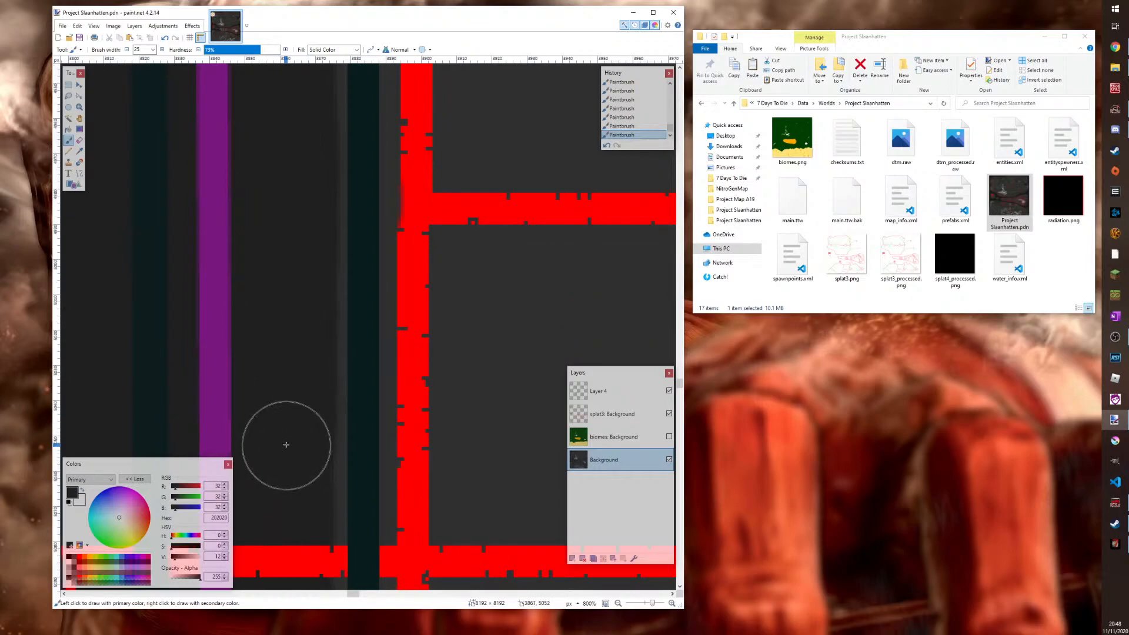
{"action": "scroll", "coordinate": [289, 485], "scroll_direction": "down", "scroll_amount": 1}
{"action": "scroll", "coordinate": [302, 383], "scroll_direction": "down", "scroll_amount": 2}
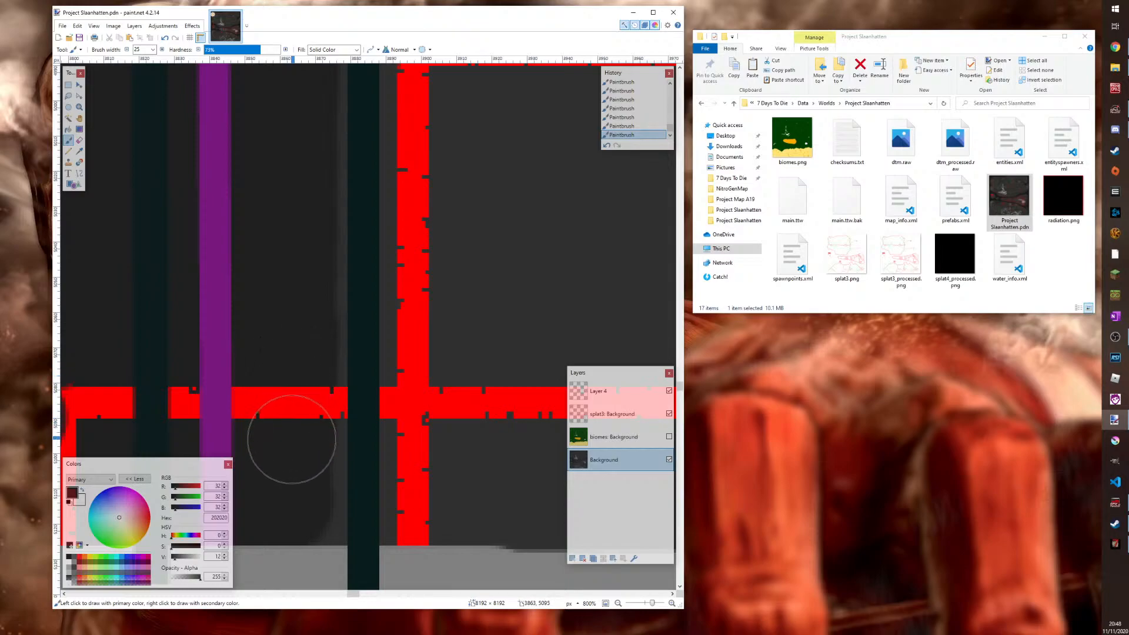
Review the repainted riverbed between the two teal lines from the main road southward, including a zoomed-out view of the road grid
{"action": "scroll", "coordinate": [315, 200], "scroll_direction": "up", "scroll_amount": 15}
{"action": "scroll", "coordinate": [317, 203], "scroll_direction": "down", "scroll_amount": 2}
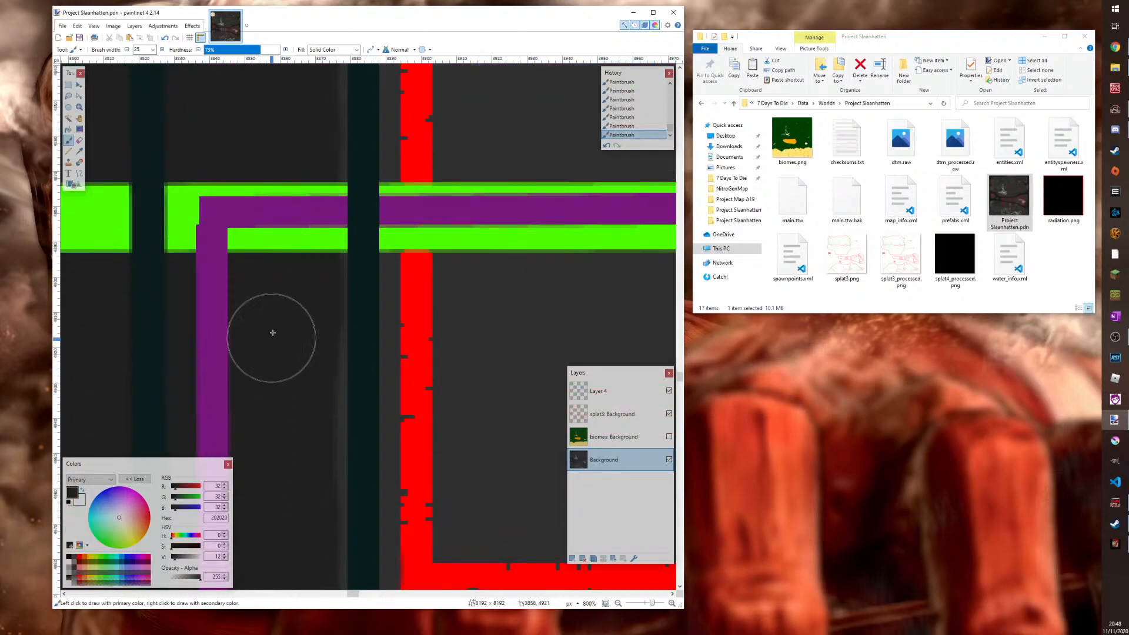
{"action": "scroll", "coordinate": [273, 329], "scroll_direction": "up", "scroll_amount": 19}
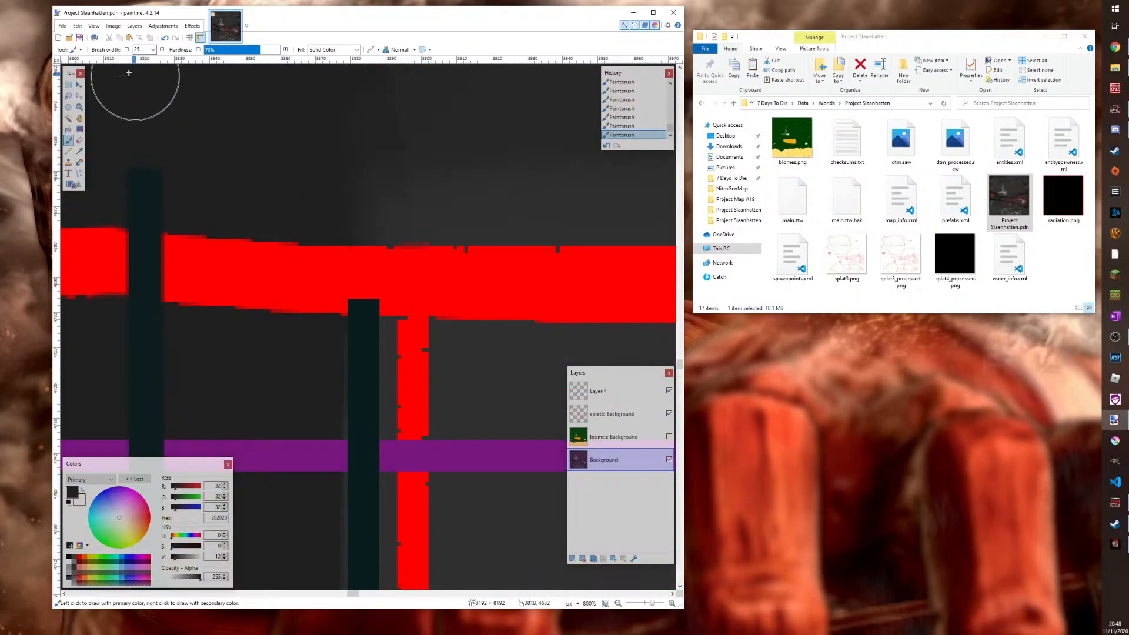
{"action": "scroll", "coordinate": [329, 171], "scroll_direction": "down", "scroll_amount": 5}
{"action": "scroll", "coordinate": [336, 250], "scroll_direction": "down", "scroll_amount": 5}
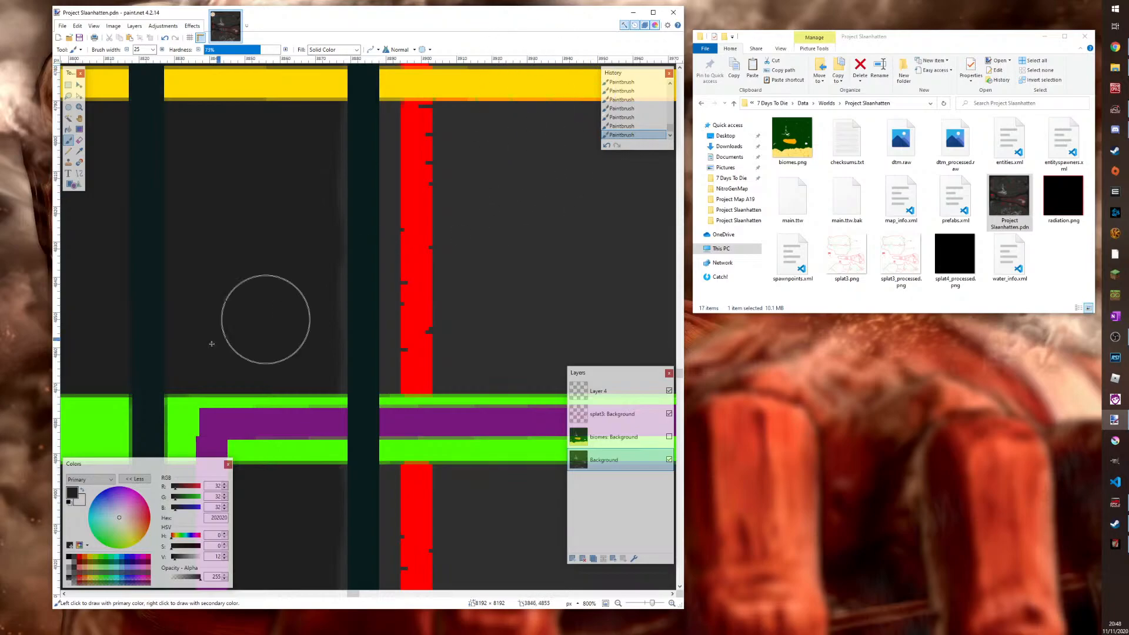
{"action": "left_click", "coordinate": [79, 106]}
{"action": "scroll", "coordinate": [332, 259], "scroll_direction": "down", "scroll_amount": 8}
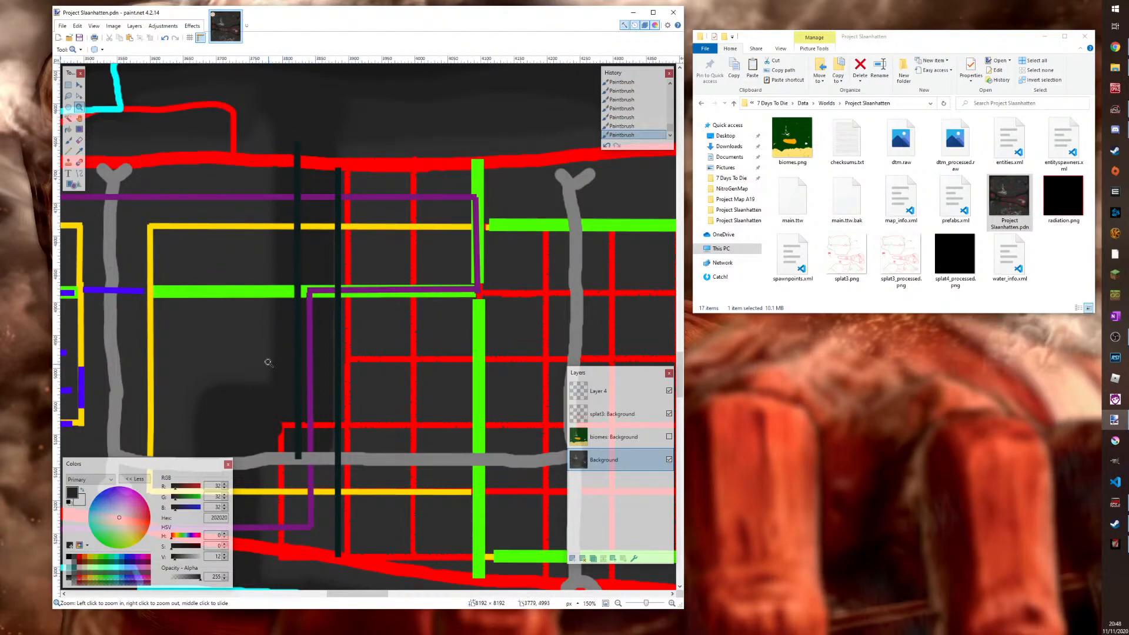
{"action": "scroll", "coordinate": [292, 345], "scroll_direction": "down", "scroll_amount": 3}
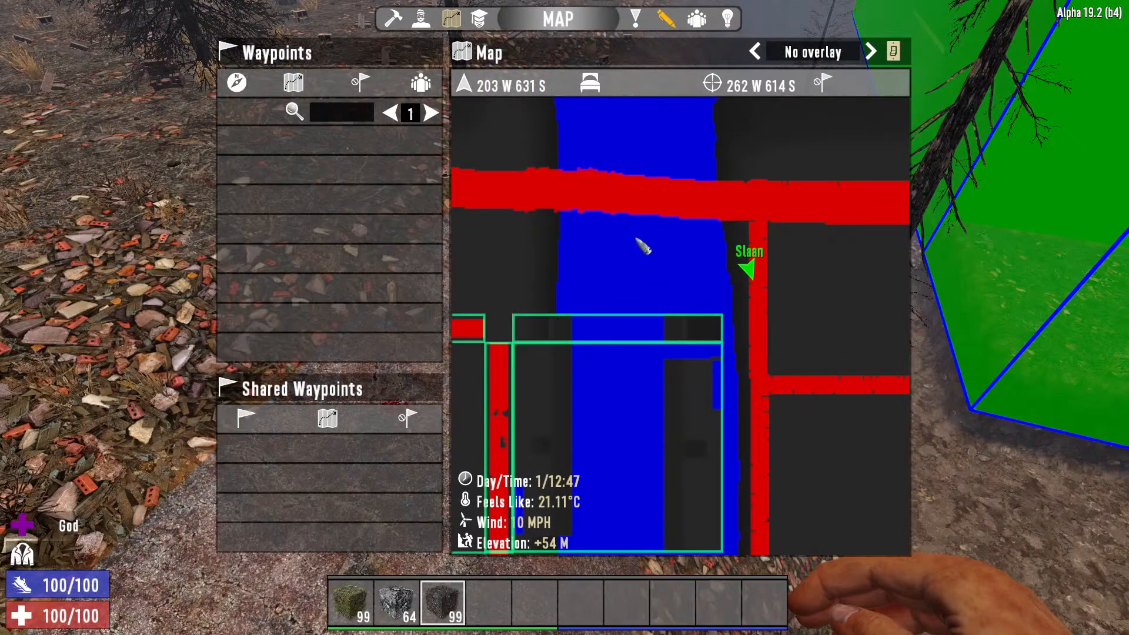
Switch to 7 Days To Die and examine how the open sewer prefabs sit against the riverbank and riverbed
{"action": "key", "text": "m"}
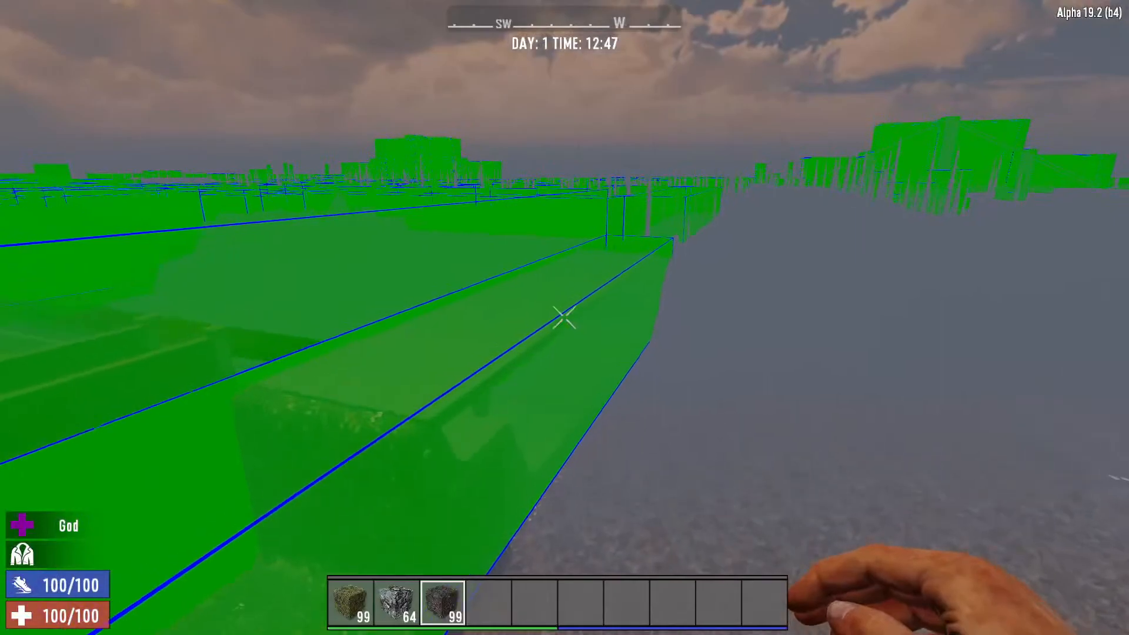
{"action": "key", "text": "w"}
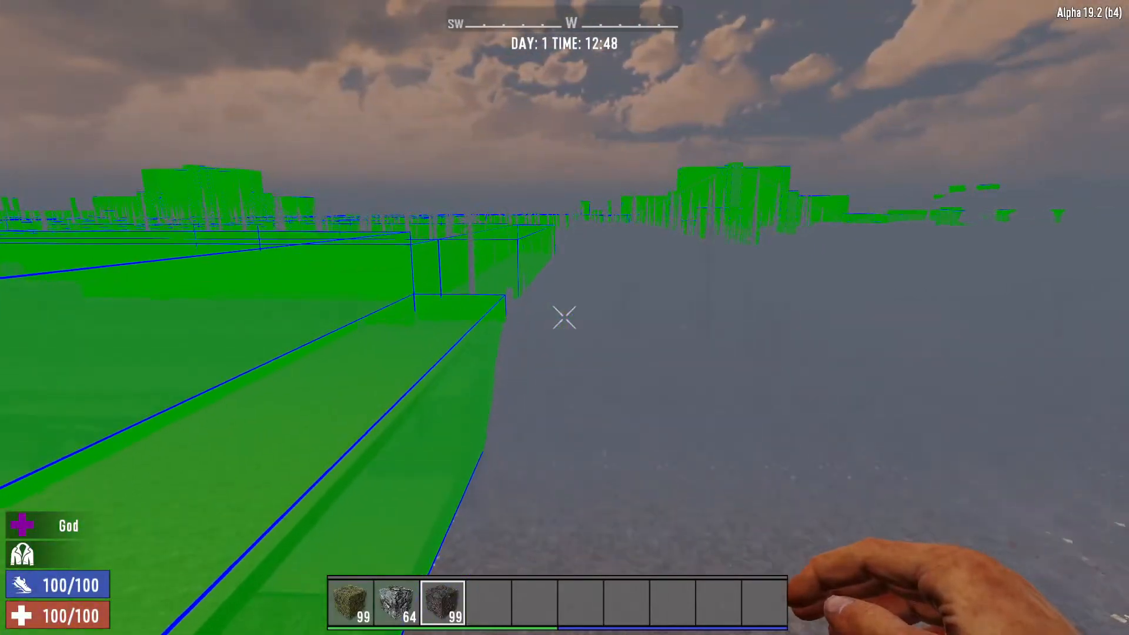
{"action": "key", "text": "w"}
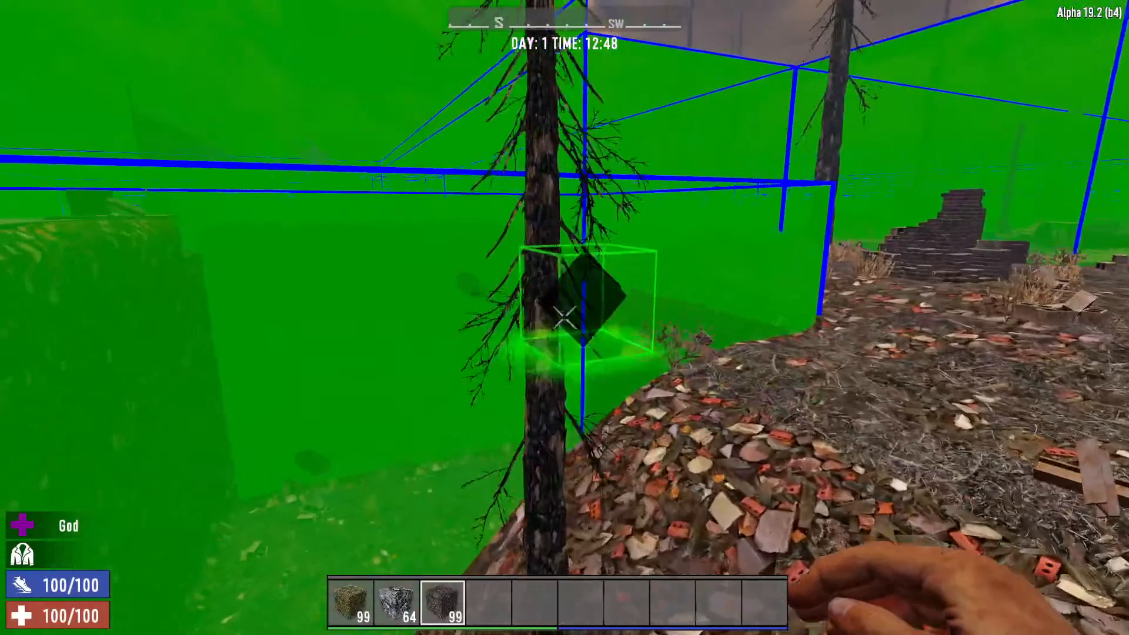
{"action": "key", "text": "space"}
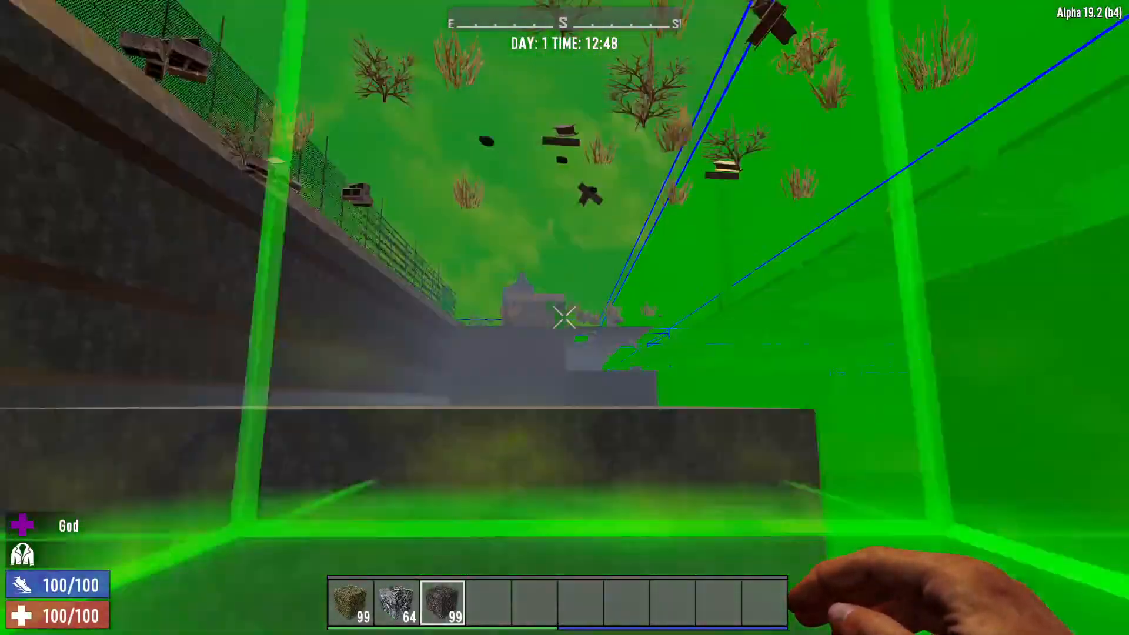
{"action": "key", "text": "space"}
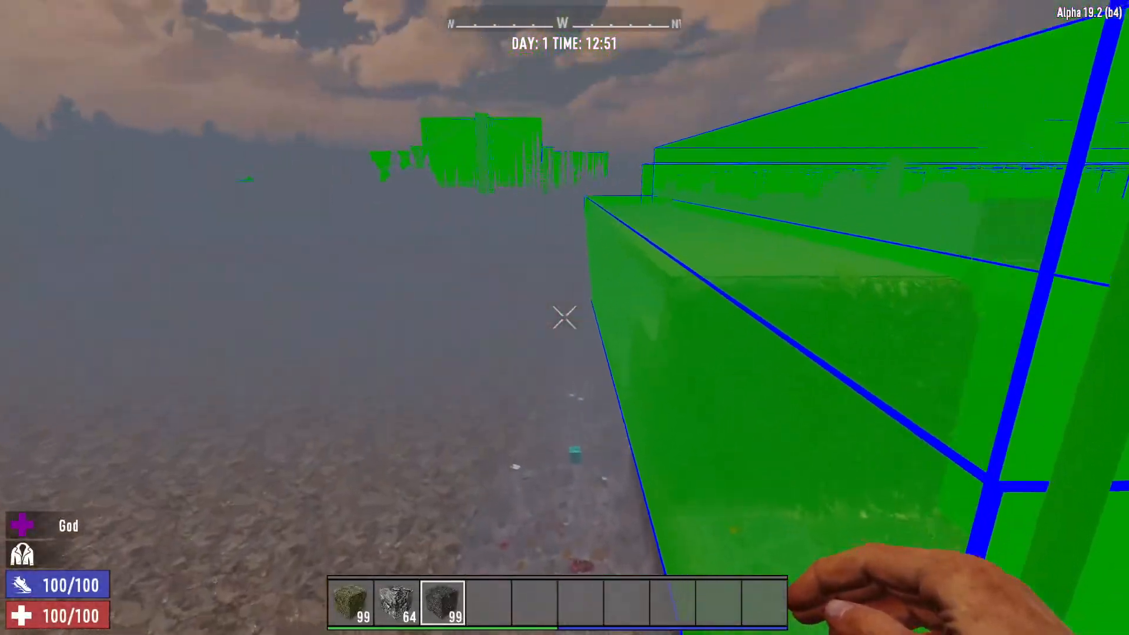
{"action": "key", "text": "w"}
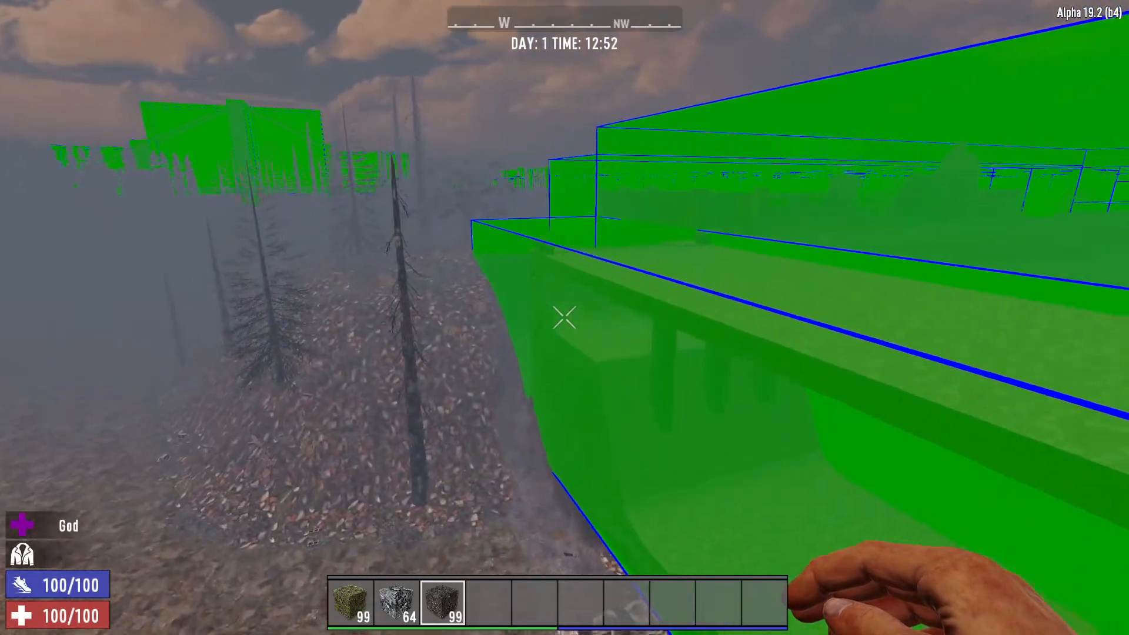
{"action": "key", "text": "w"}
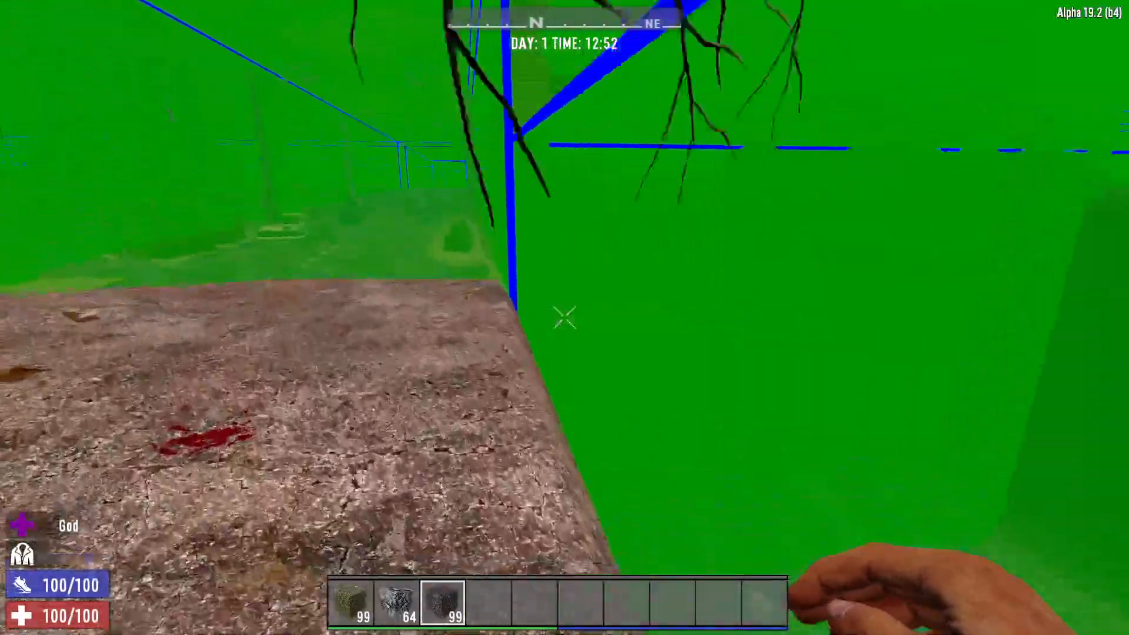
Examine the road prefab beside the open sewer, checking its edges and how it joins the neighbouring prefabs
{"action": "key", "text": "w"}
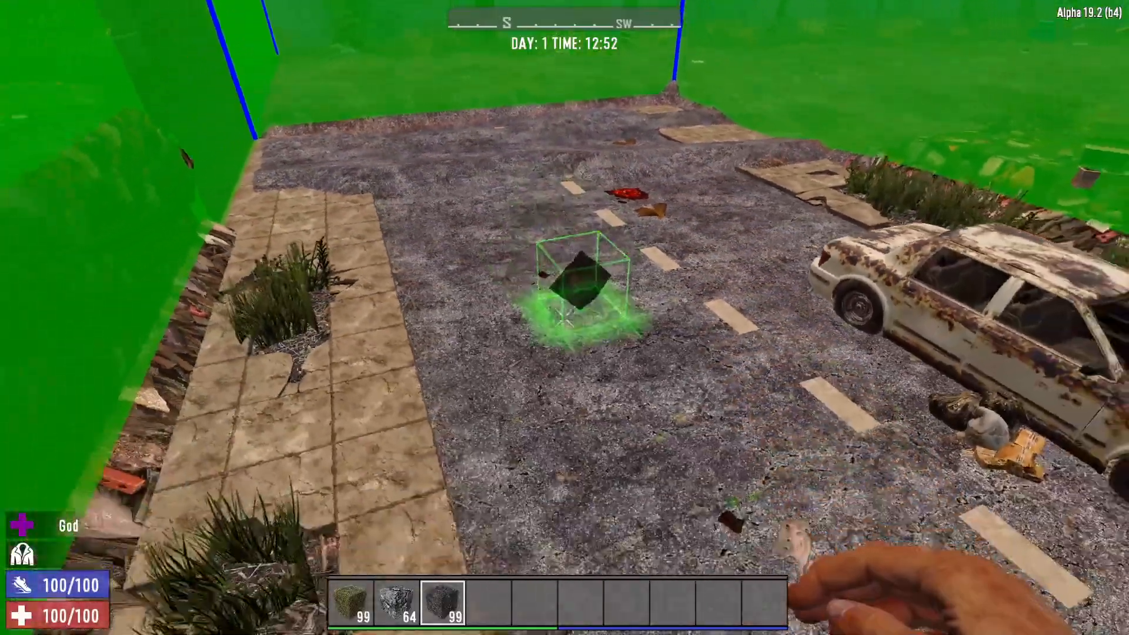
{"action": "key", "text": "w"}
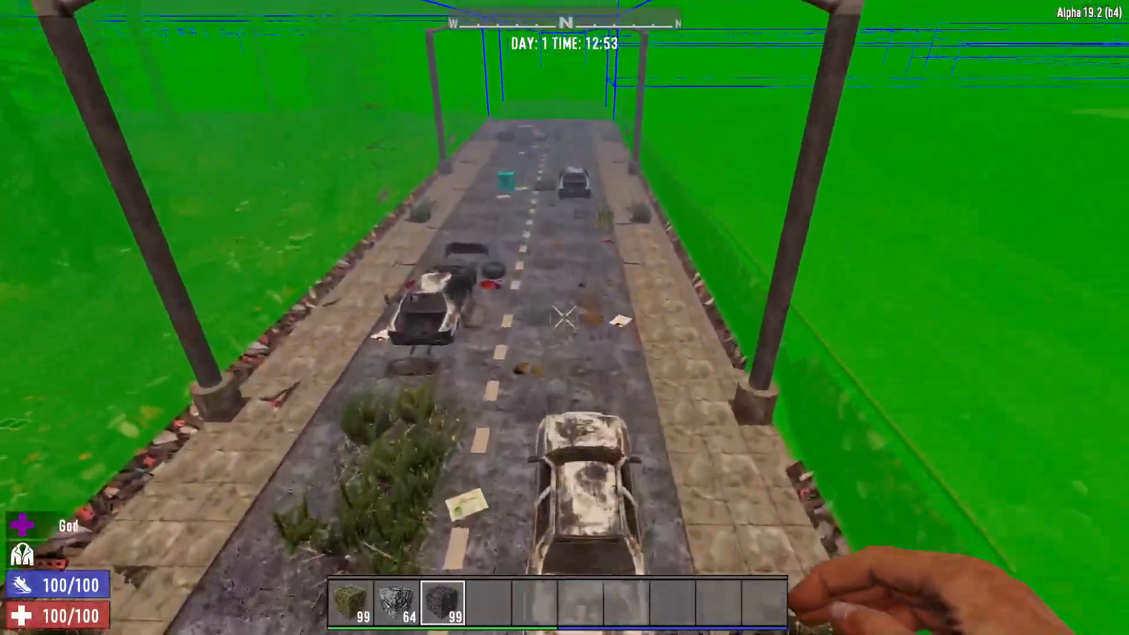
{"action": "key", "text": "w"}
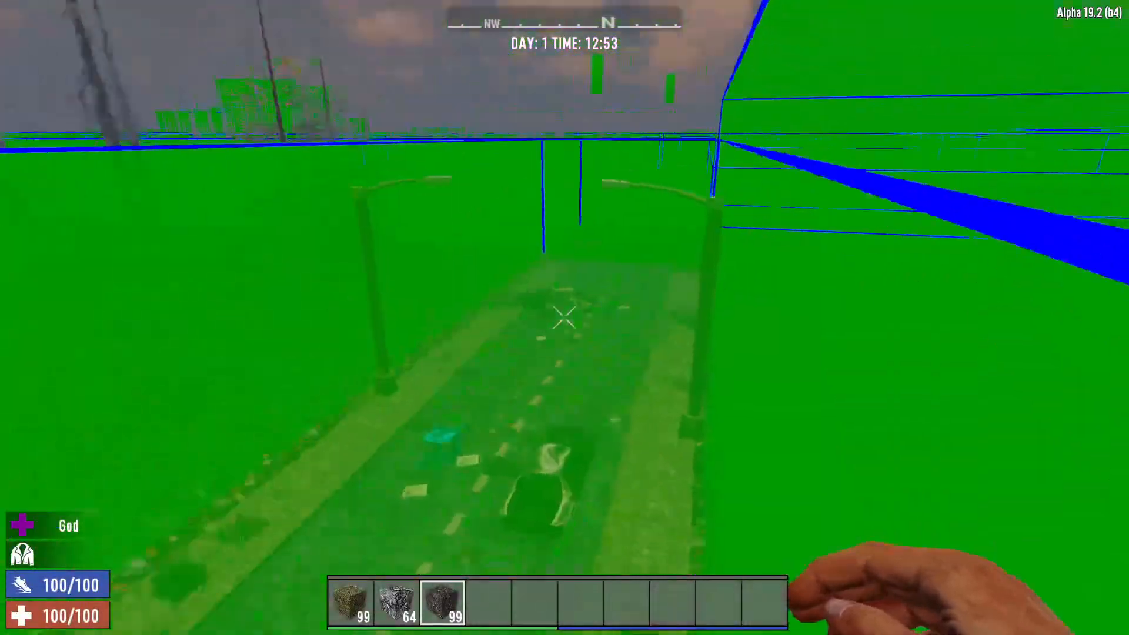
{"action": "key", "text": "w"}
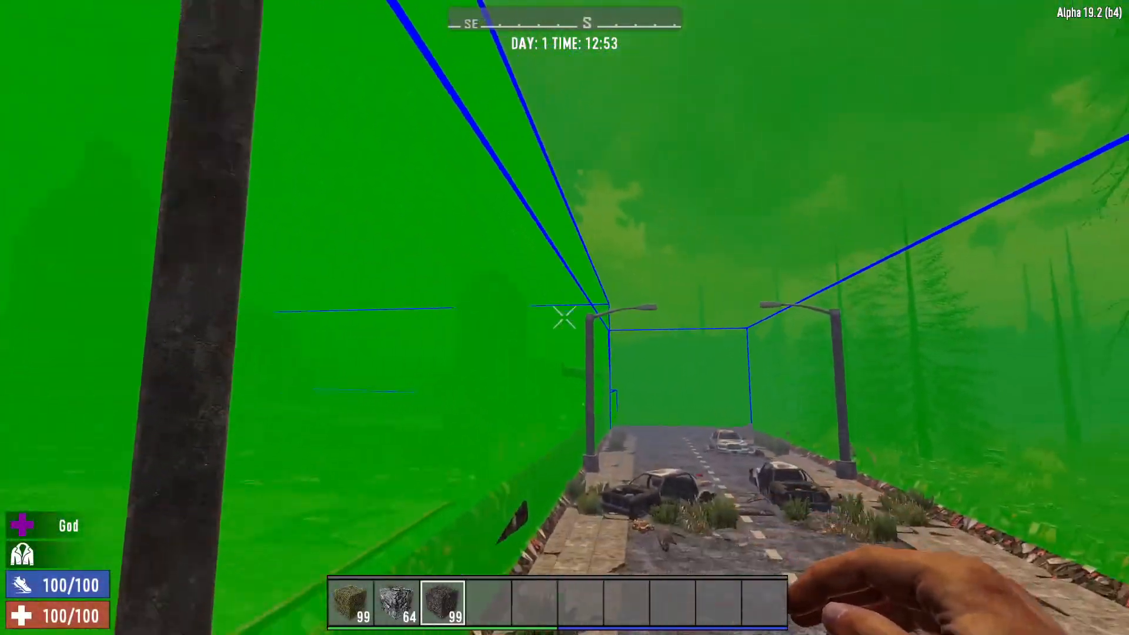
{"action": "key", "text": "w"}
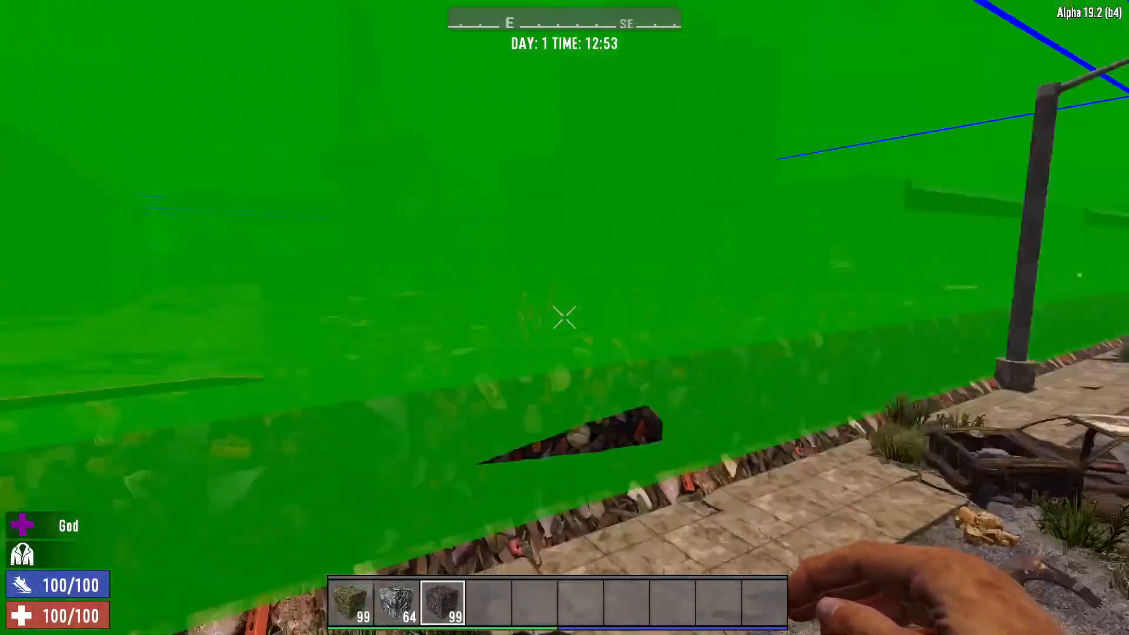
{"action": "key", "text": "w"}
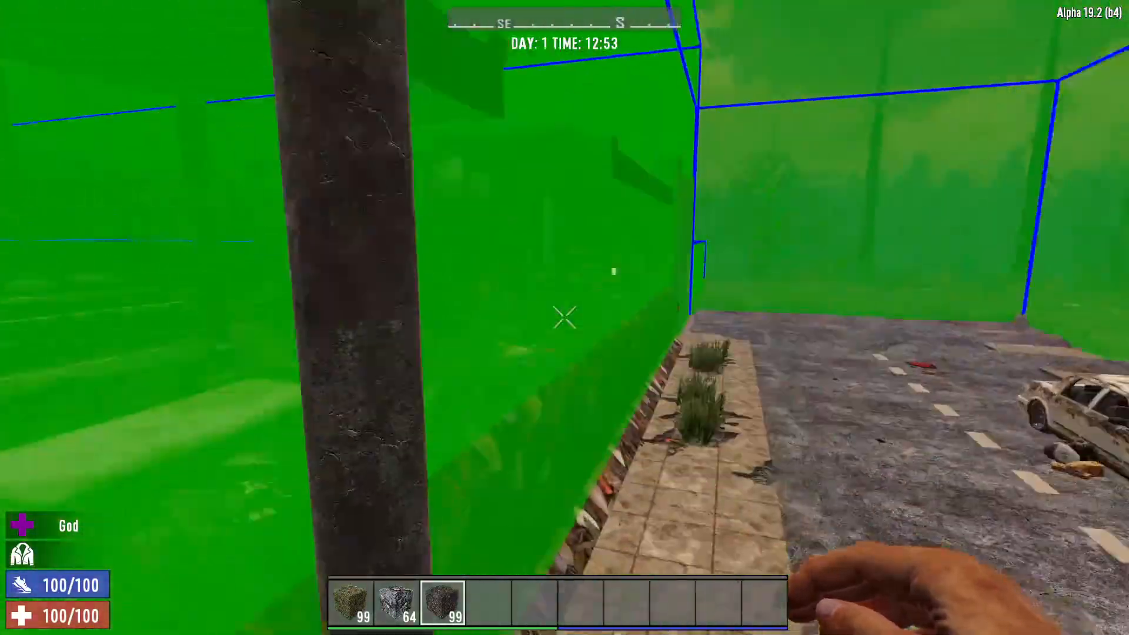
{"action": "key", "text": "space"}
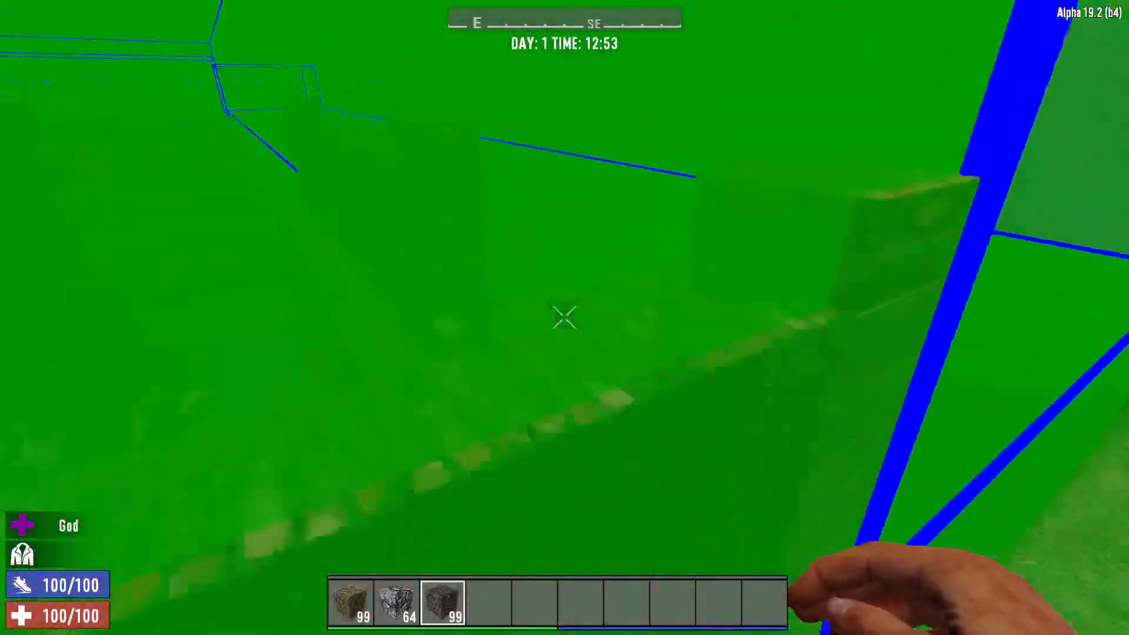
{"action": "key", "text": "w"}
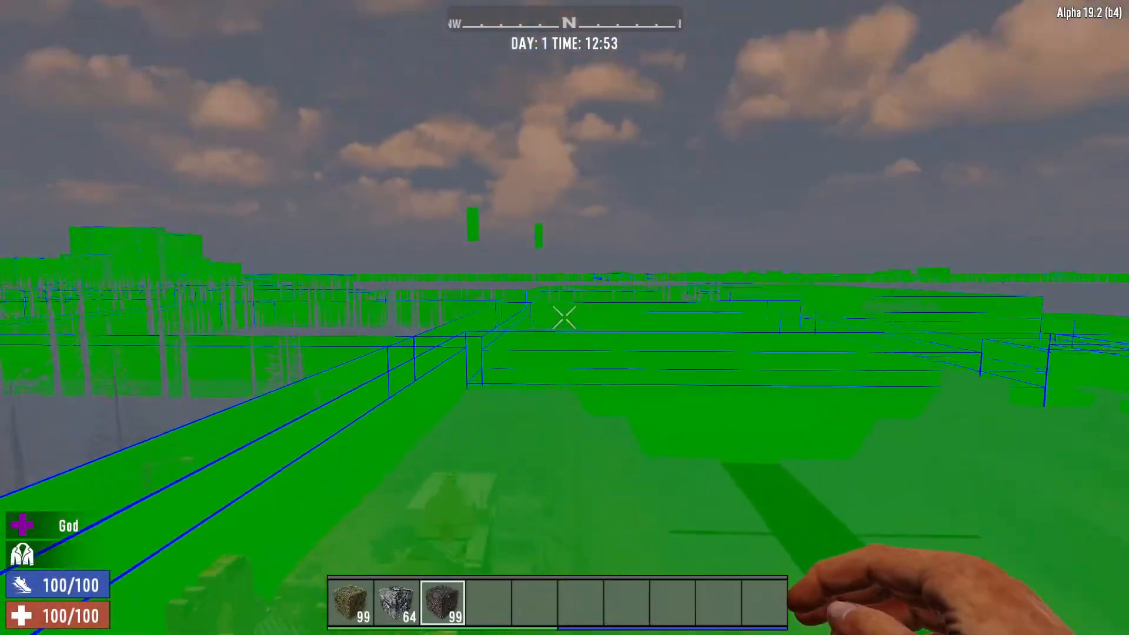
Return to paint.net, hide Layer 4 and sample the bank grey 303030 beside the dark riverbed's southeastern corner in the road grid
{"action": "key", "text": "Escape"}
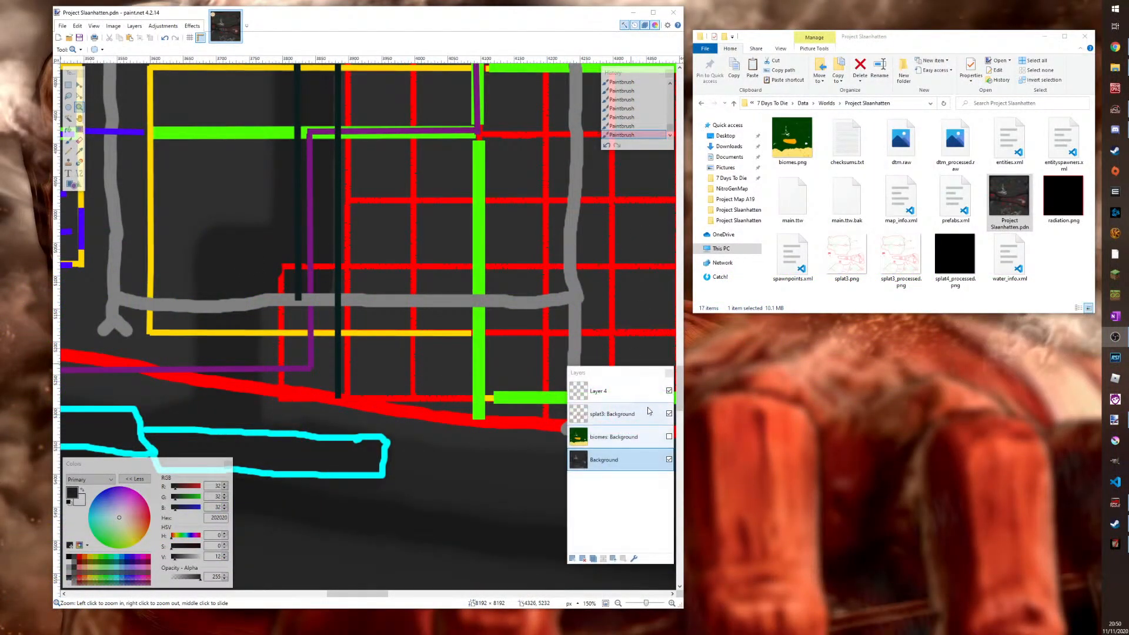
{"action": "left_click", "coordinate": [669, 390]}
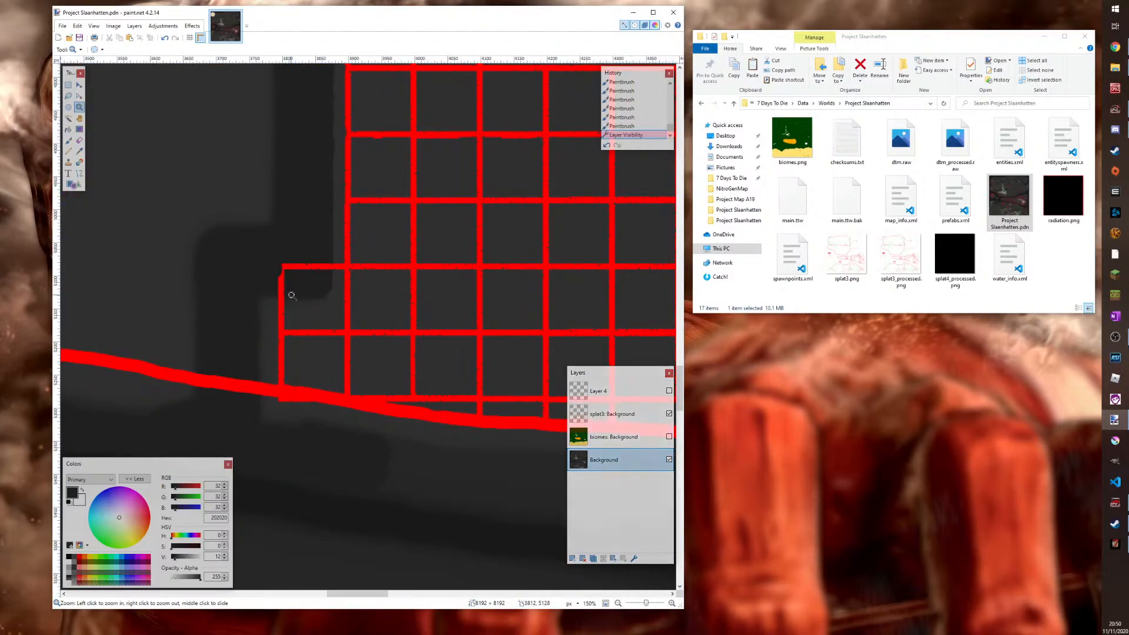
{"action": "left_click", "coordinate": [293, 297]}
{"action": "left_click", "coordinate": [294, 298]}
{"action": "left_click", "coordinate": [295, 298]}
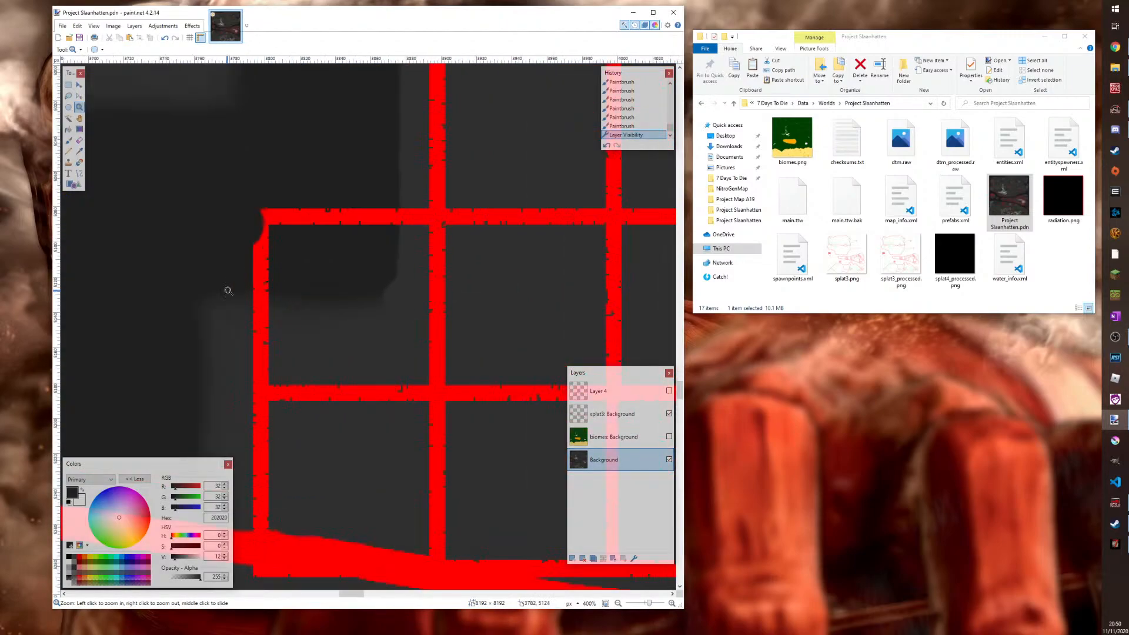
{"action": "left_click", "coordinate": [79, 151]}
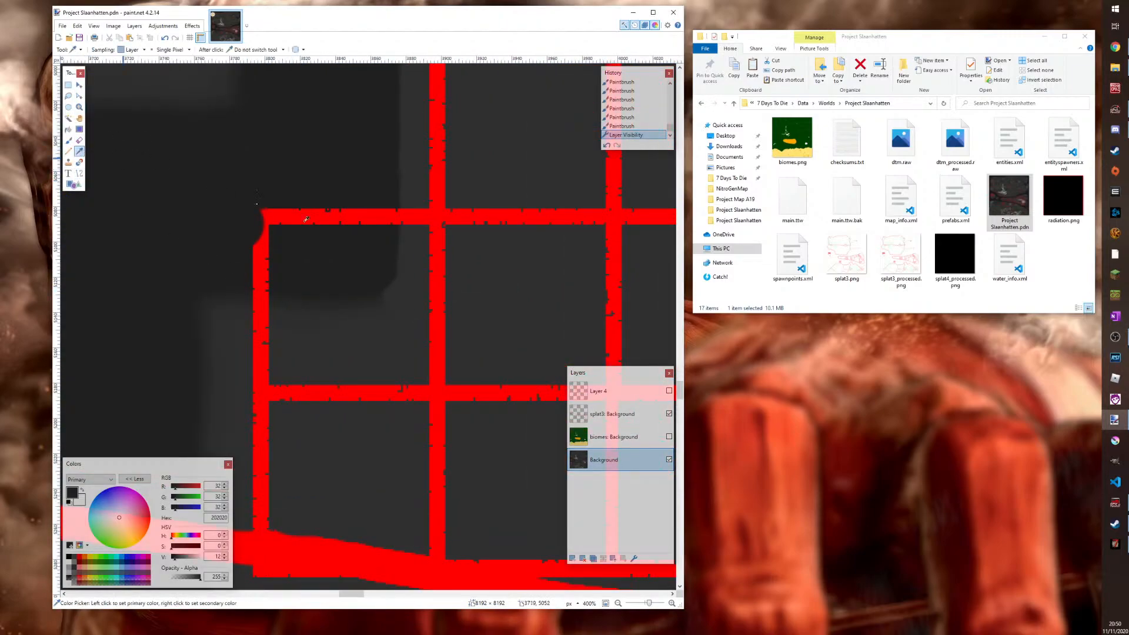
{"action": "left_click", "coordinate": [409, 301]}
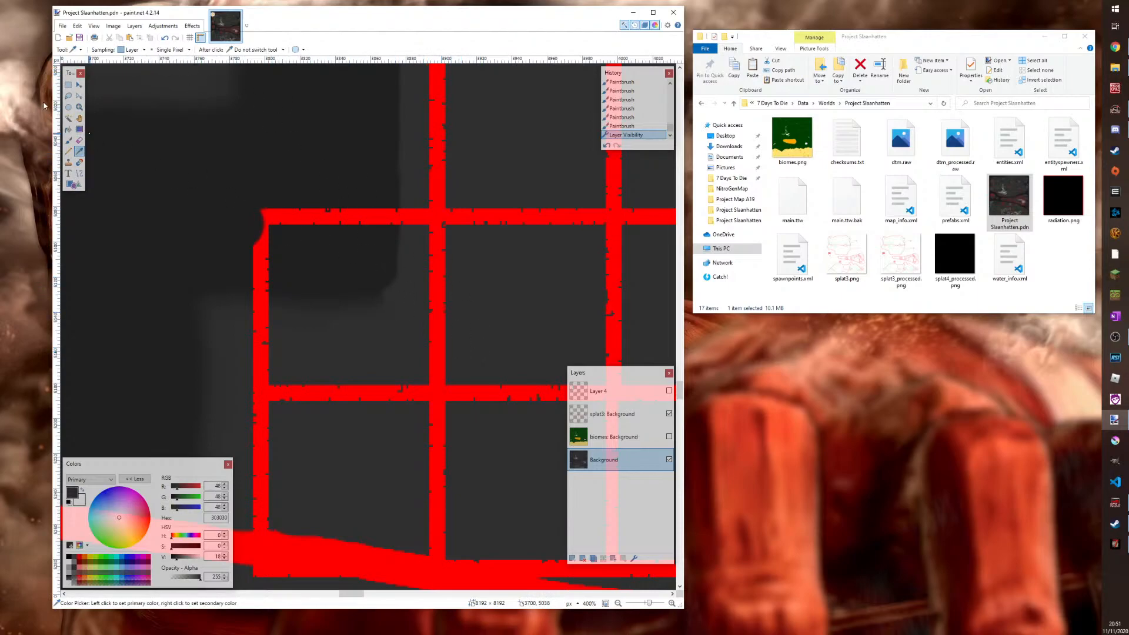
Paint the bank edge with 303030 using the Paintbrush around the riverbed's southeastern corner and down past the southern main road
{"action": "left_click", "coordinate": [68, 140]}
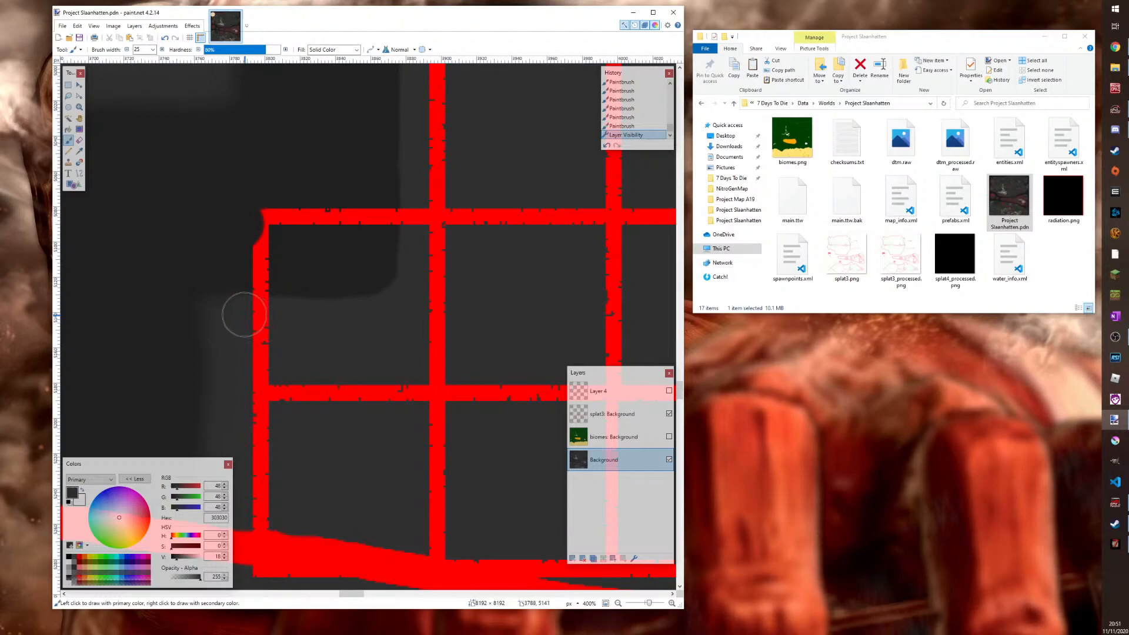
{"action": "left_click", "coordinate": [242, 313]}
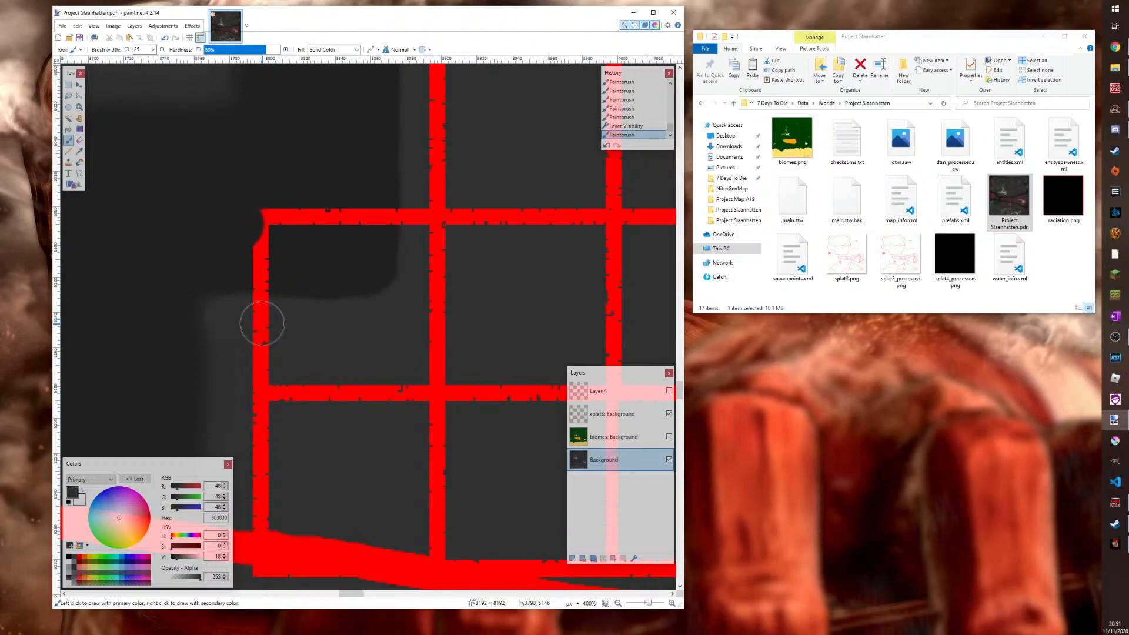
{"action": "left_click_drag", "start_coordinate": [301, 322], "coordinate": [405, 316]}
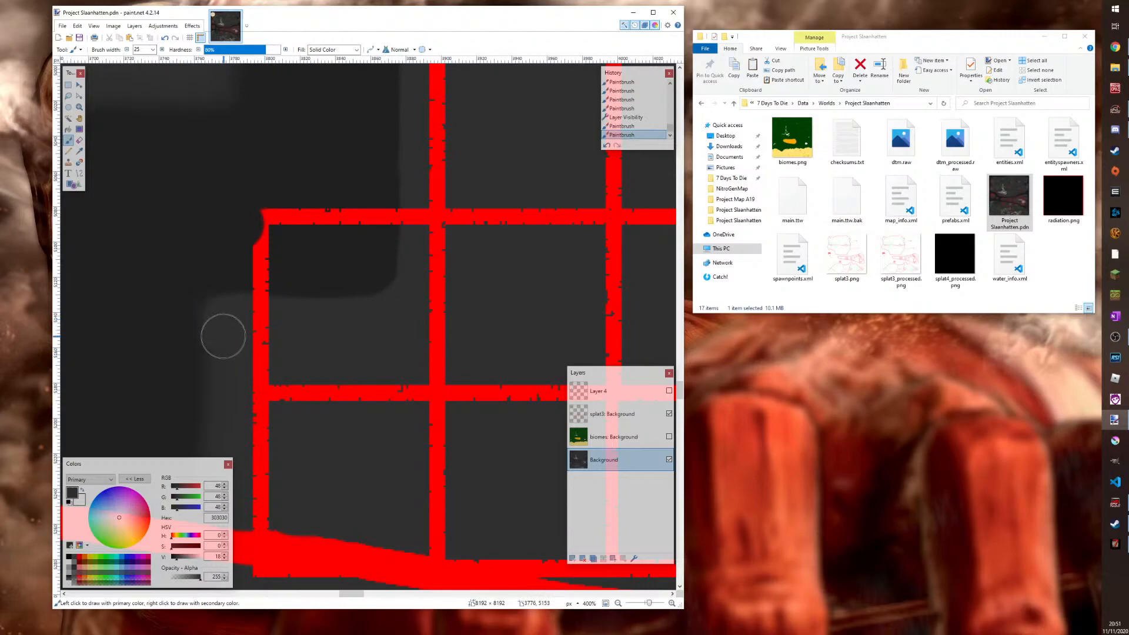
{"action": "mouse_move", "coordinate": [225, 349]}
{"action": "left_mouse_down"}
{"action": "mouse_move", "coordinate": [229, 410]}
{"action": "mouse_move", "coordinate": [231, 368]}
{"action": "left_mouse_up"}
{"action": "scroll", "coordinate": [226, 353], "scroll_direction": "down", "scroll_amount": 1}
{"action": "scroll", "coordinate": [232, 368], "scroll_direction": "down", "scroll_amount": 2}
{"action": "mouse_move", "coordinate": [227, 300]}
{"action": "left_mouse_down"}
{"action": "mouse_move", "coordinate": [227, 416]}
{"action": "mouse_move", "coordinate": [294, 437]}
{"action": "mouse_move", "coordinate": [425, 440]}
{"action": "left_mouse_up"}
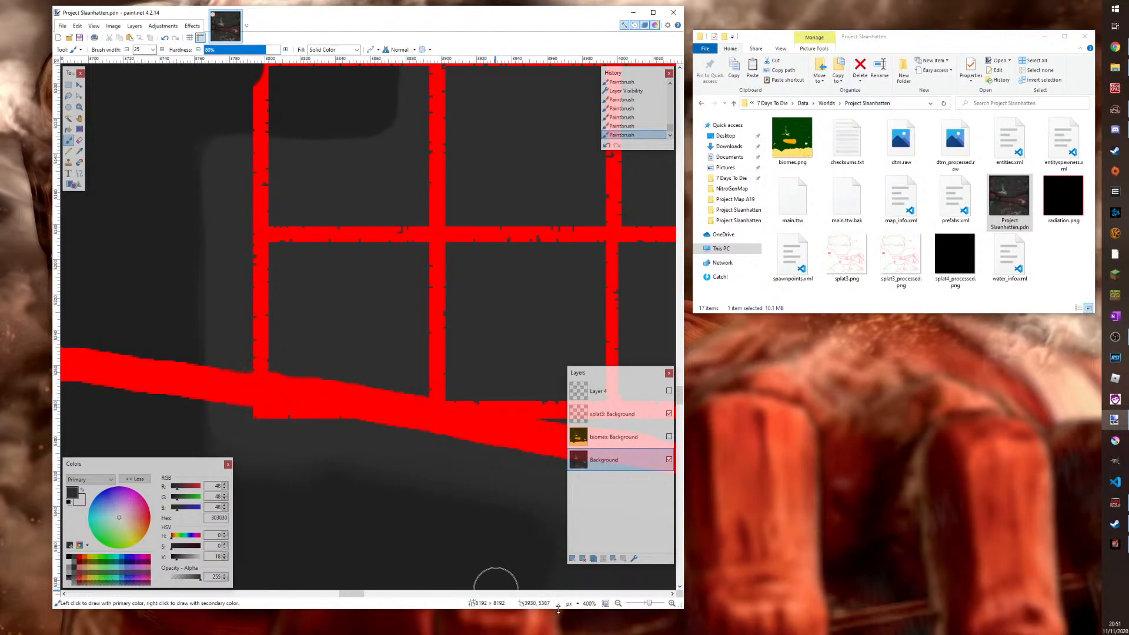
Straighten the riverbed's western bank with 303030 brush strokes, from below the southern main road northward
{"action": "scroll", "coordinate": [297, 586], "scroll_direction": "left", "scroll_amount": 5}
{"action": "scroll", "coordinate": [297, 587], "scroll_direction": "down", "scroll_amount": 1}
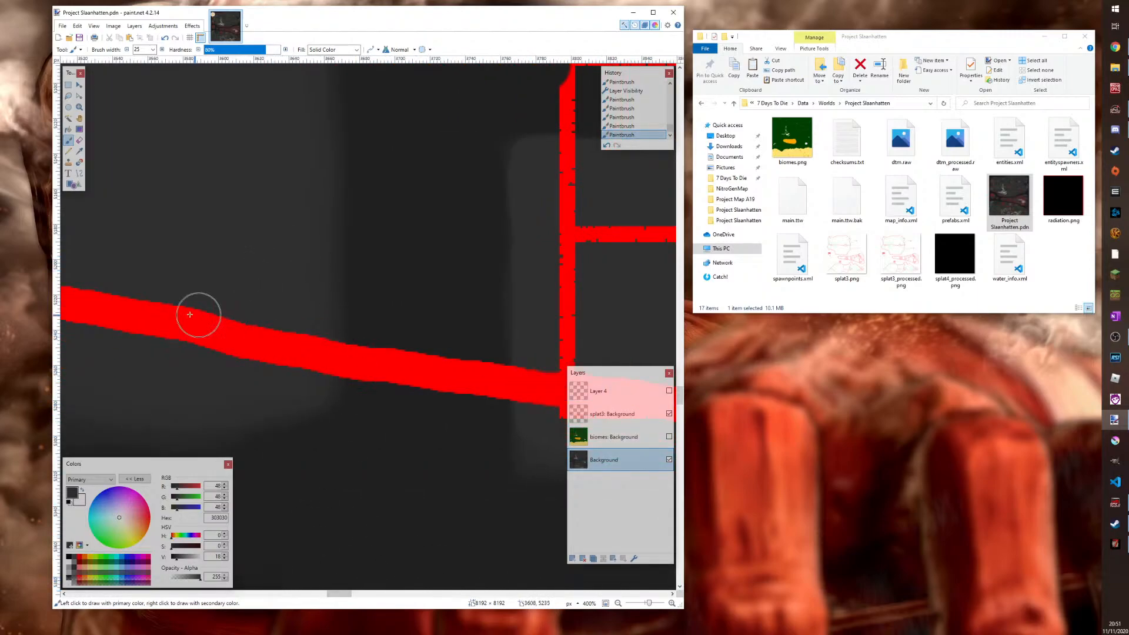
{"action": "mouse_move", "coordinate": [220, 355]}
{"action": "left_mouse_down"}
{"action": "mouse_move", "coordinate": [272, 366]}
{"action": "mouse_move", "coordinate": [252, 383]}
{"action": "mouse_move", "coordinate": [156, 376]}
{"action": "mouse_move", "coordinate": [284, 369]}
{"action": "left_mouse_up"}
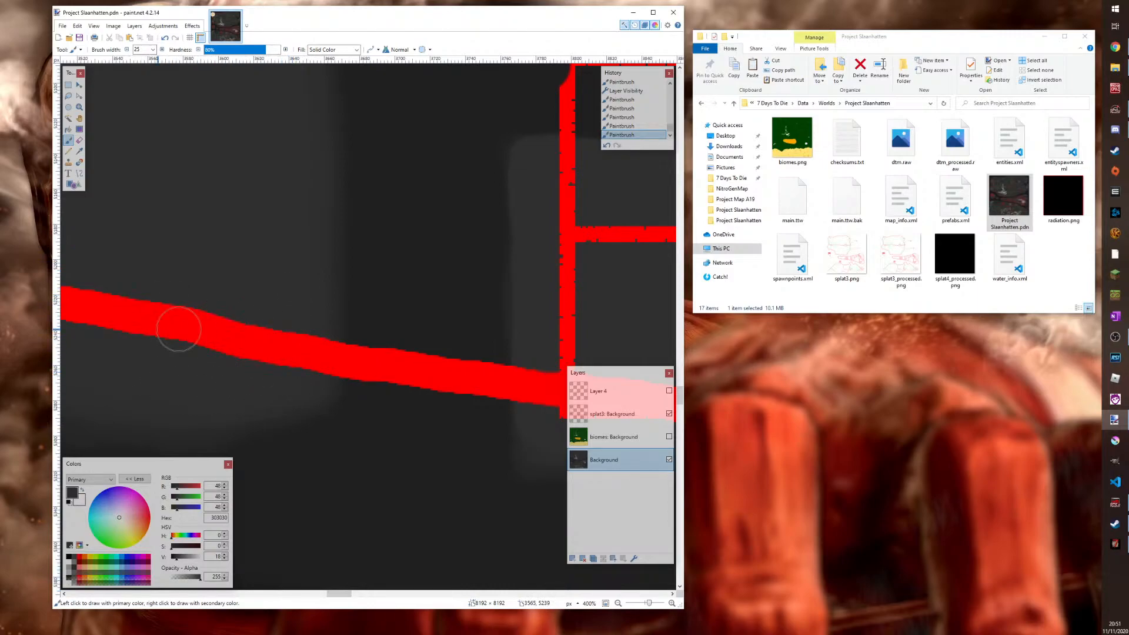
{"action": "scroll", "coordinate": [388, 318], "scroll_direction": "up", "scroll_amount": 4}
{"action": "scroll", "coordinate": [364, 318], "scroll_direction": "down", "scroll_amount": 3}
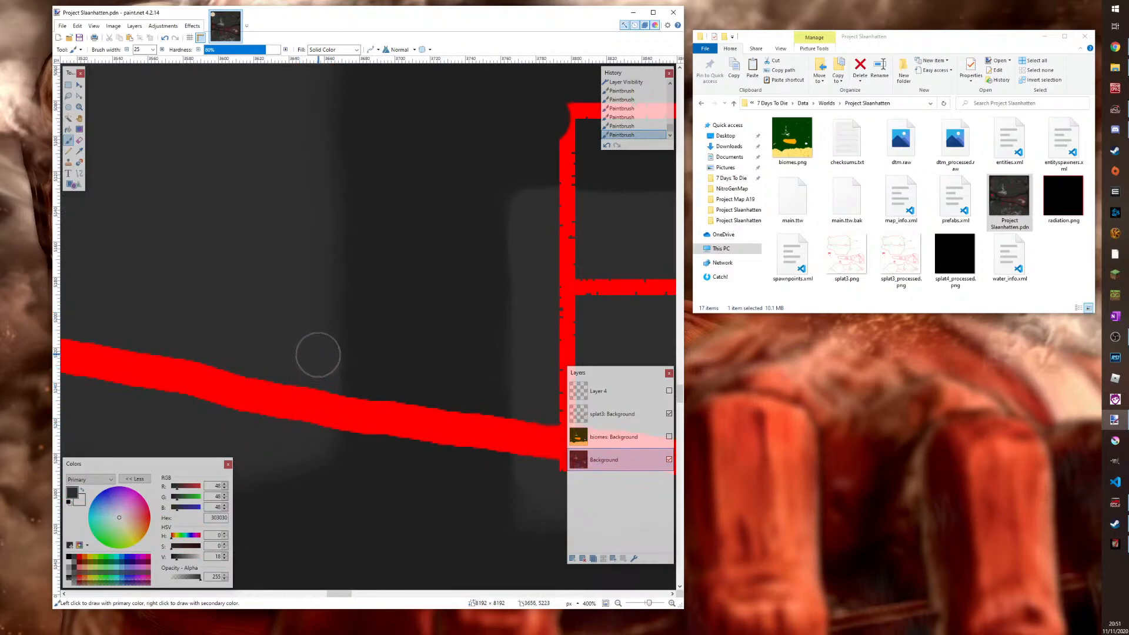
{"action": "mouse_move", "coordinate": [321, 292]}
{"action": "left_mouse_down"}
{"action": "mouse_move", "coordinate": [320, 270]}
{"action": "mouse_move", "coordinate": [316, 371]}
{"action": "left_mouse_up"}
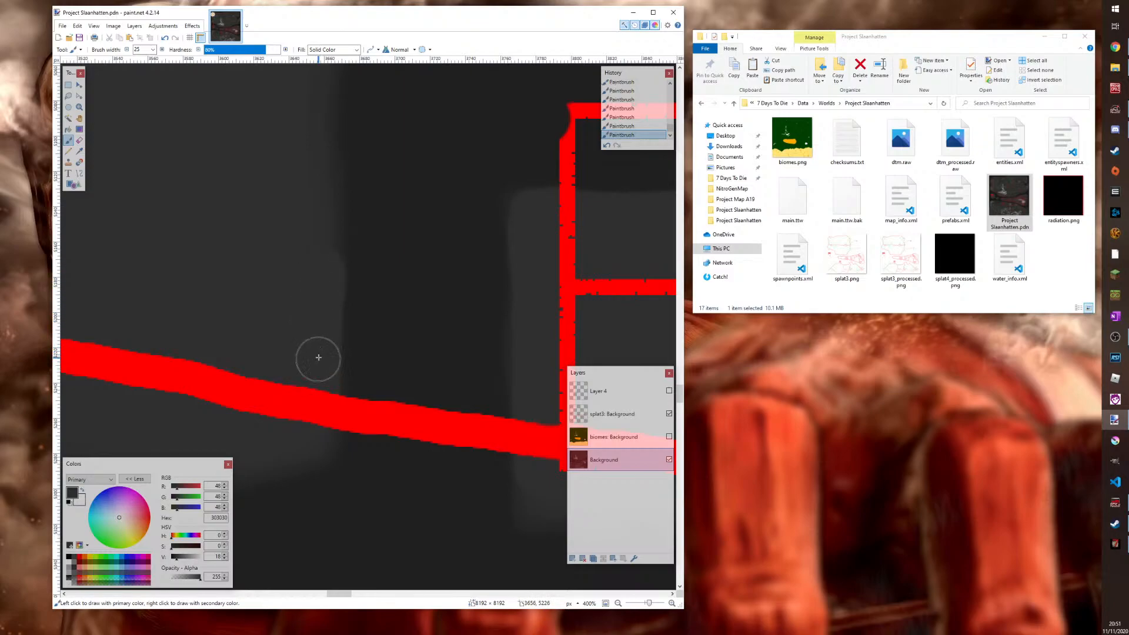
{"action": "scroll", "coordinate": [311, 336], "scroll_direction": "up", "scroll_amount": 3}
{"action": "mouse_move", "coordinate": [308, 308]}
{"action": "left_mouse_down"}
{"action": "mouse_move", "coordinate": [319, 362]}
{"action": "mouse_move", "coordinate": [321, 105]}
{"action": "left_mouse_up"}
{"action": "scroll", "coordinate": [469, 222], "scroll_direction": "up", "scroll_amount": 2}
{"action": "scroll", "coordinate": [361, 421], "scroll_direction": "up", "scroll_amount": 1}
{"action": "scroll", "coordinate": [355, 290], "scroll_direction": "down", "scroll_amount": 2}
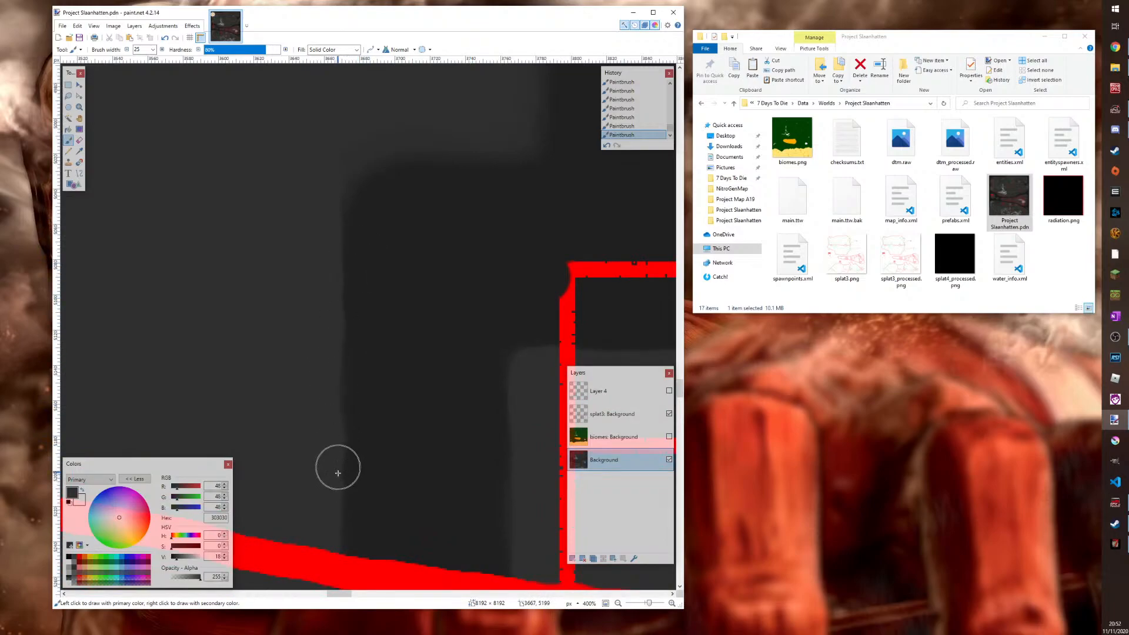
Paint 303030 along the horizontal bank edge at the riverbed's northwestern step, following the bank up to the northern main road
{"action": "scroll", "coordinate": [517, 335], "scroll_direction": "up", "scroll_amount": 3}
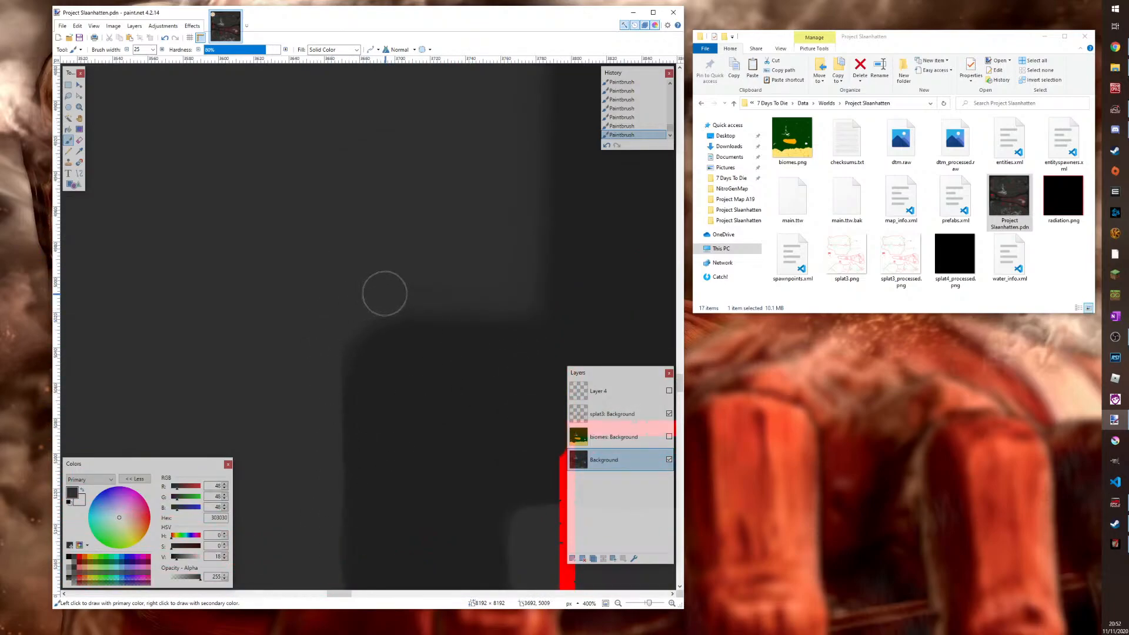
{"action": "mouse_move", "coordinate": [332, 309]}
{"action": "left_mouse_down"}
{"action": "mouse_move", "coordinate": [330, 353]}
{"action": "mouse_move", "coordinate": [349, 324]}
{"action": "mouse_move", "coordinate": [394, 300]}
{"action": "mouse_move", "coordinate": [641, 292]}
{"action": "mouse_move", "coordinate": [595, 310]}
{"action": "left_mouse_up"}
{"action": "scroll", "coordinate": [594, 310], "scroll_direction": "up", "scroll_amount": 3}
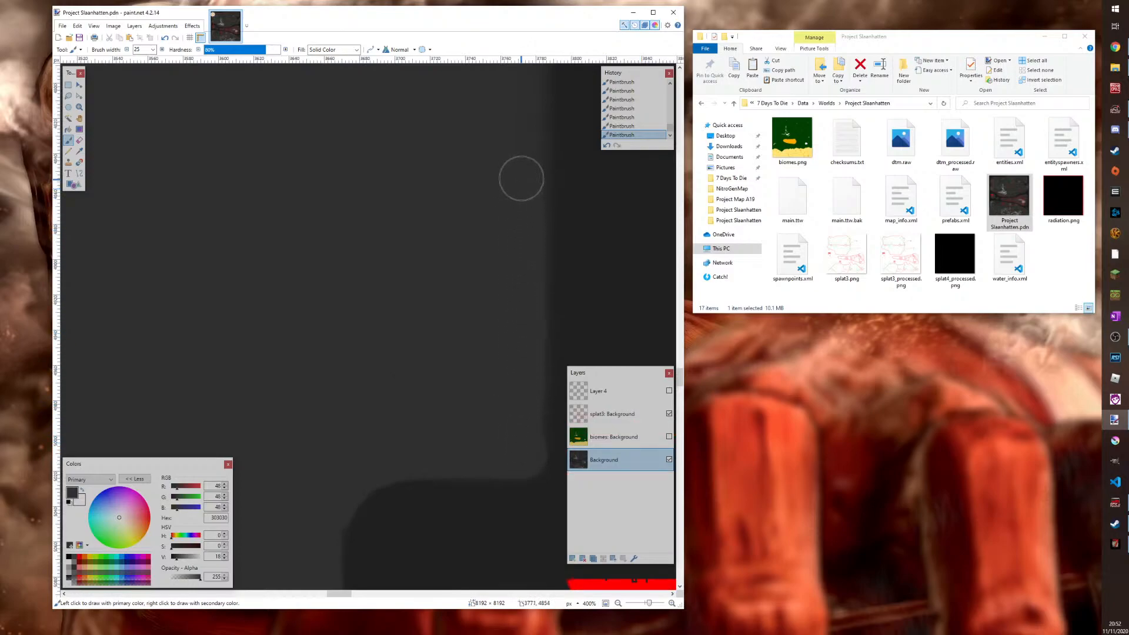
{"action": "scroll", "coordinate": [529, 230], "scroll_direction": "up", "scroll_amount": 5}
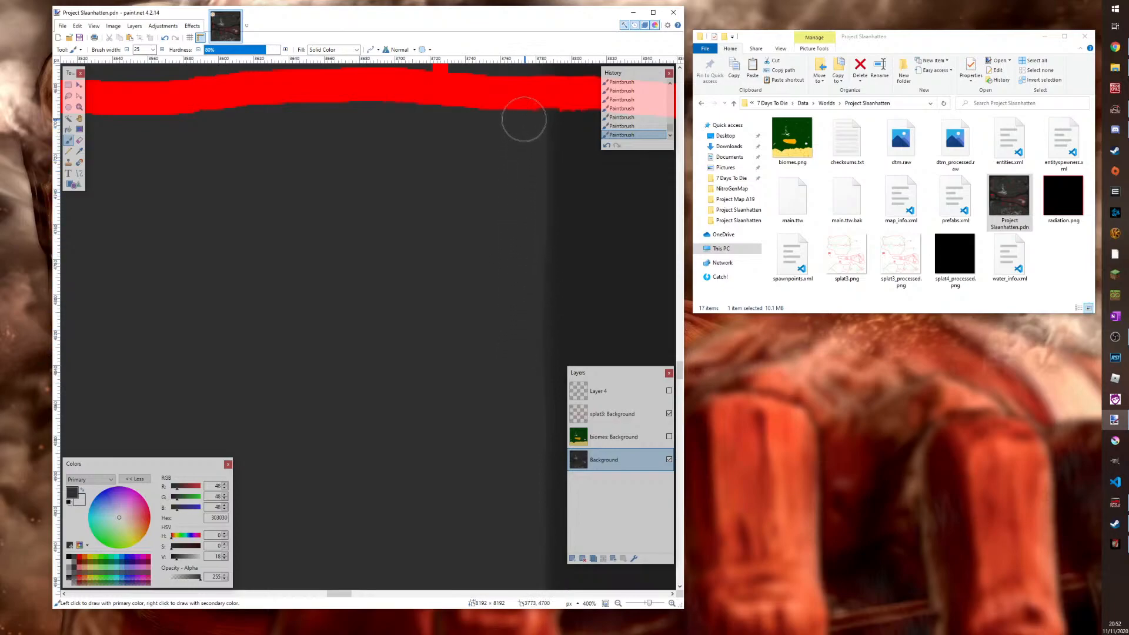
{"action": "scroll", "coordinate": [497, 294], "scroll_direction": "up", "scroll_amount": 5}
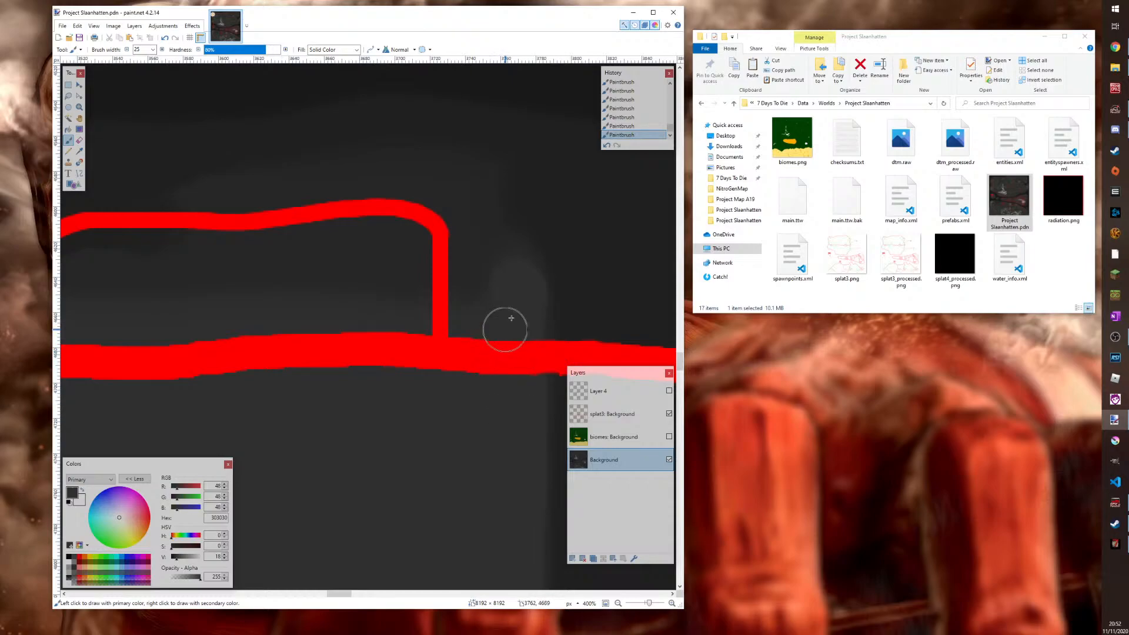
{"action": "scroll", "coordinate": [498, 385], "scroll_direction": "down", "scroll_amount": 5}
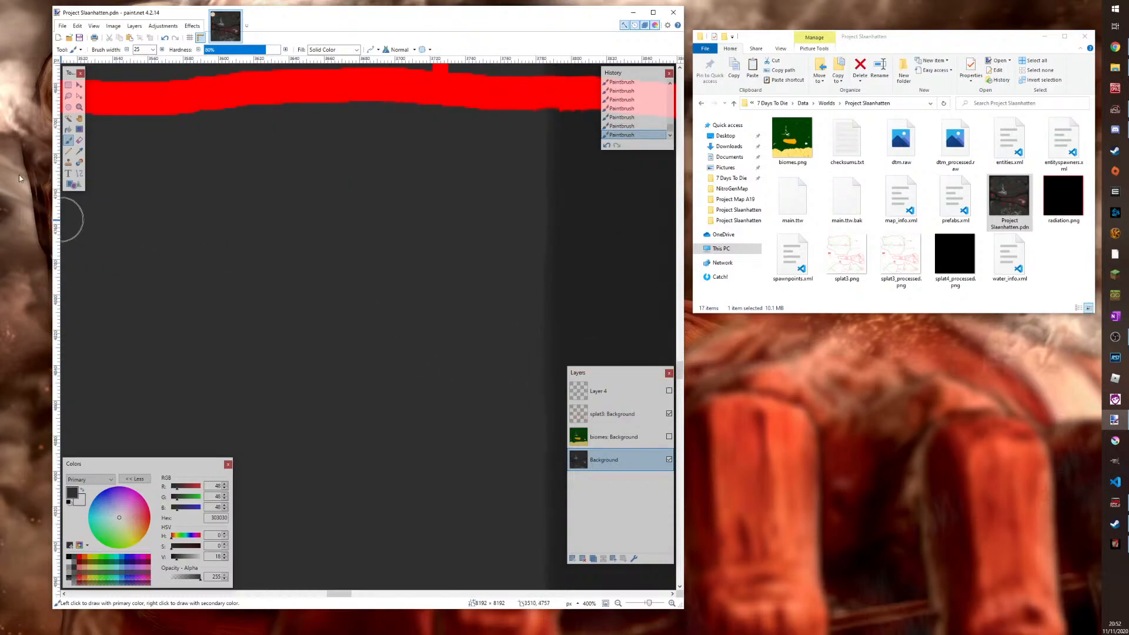
Zoom out to check the reshaped riverbed beside the road grid, and save Project Slaanhatten.pdn
{"action": "left_click", "coordinate": [79, 107]}
{"action": "right_click", "coordinate": [367, 244]}
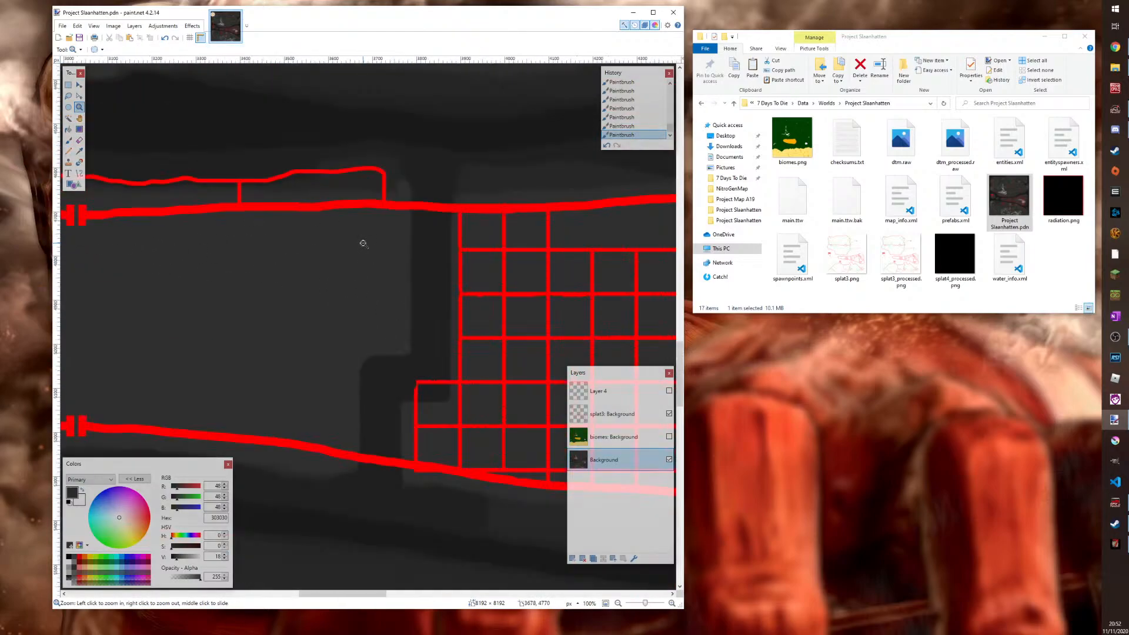
{"action": "right_click", "coordinate": [359, 242]}
{"action": "scroll", "coordinate": [358, 242], "scroll_direction": "up", "scroll_amount": 3}
{"action": "scroll", "coordinate": [417, 414], "scroll_direction": "down", "scroll_amount": 3}
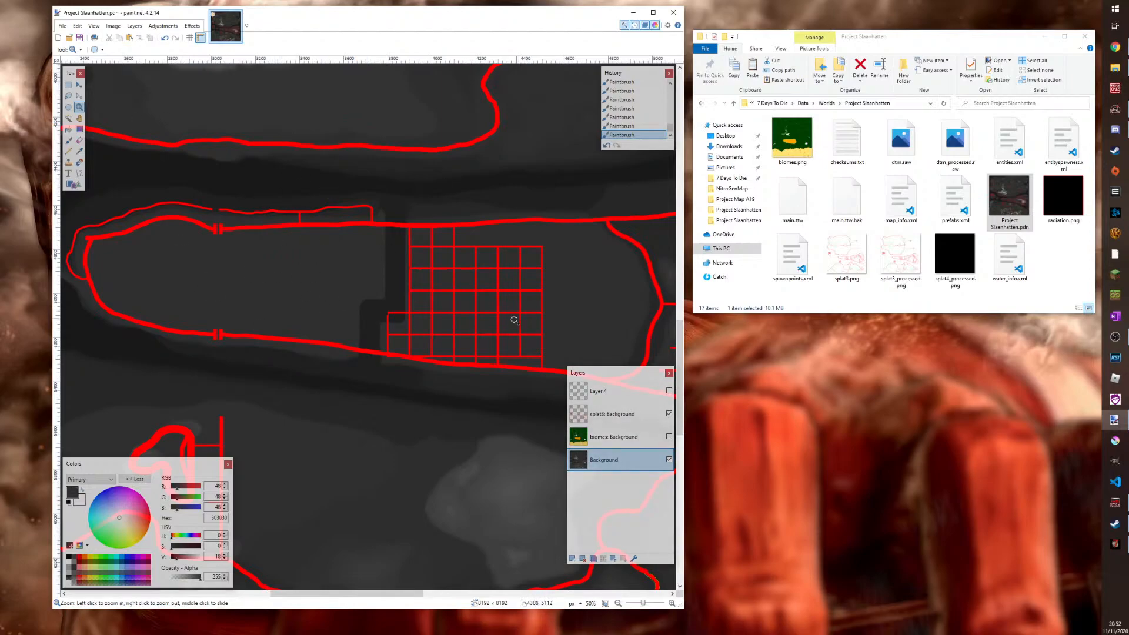
{"action": "left_click", "coordinate": [78, 38]}
{"action": "left_click", "coordinate": [1115, 47]}
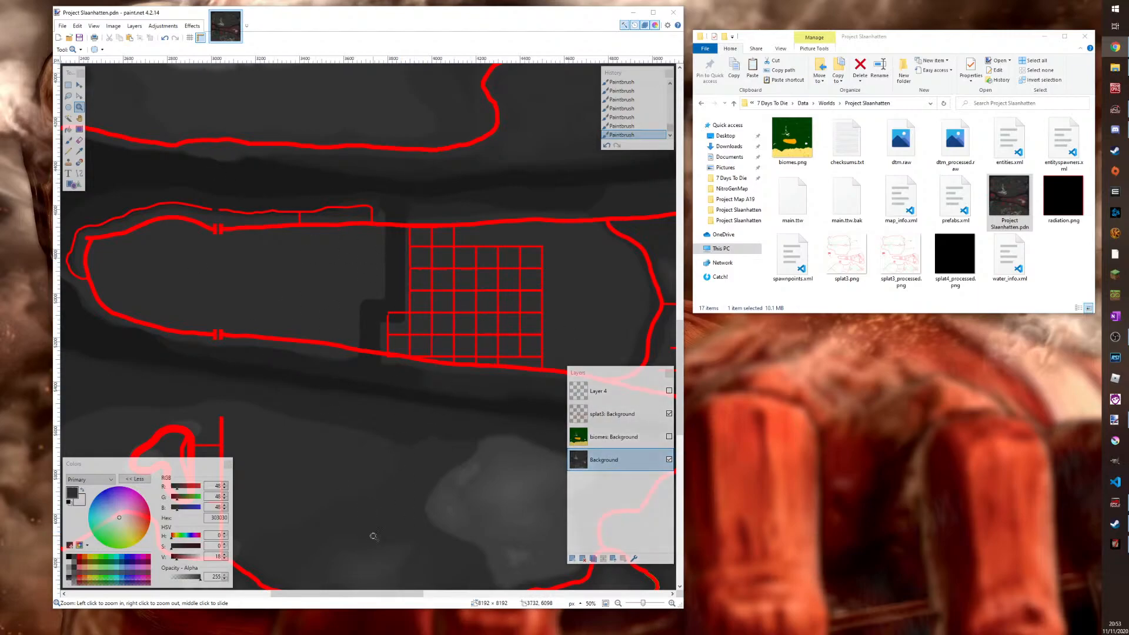
Delete the biomes, splat3 and Layer 4 layers to leave only Background, and flip the image vertically
{"action": "right_click", "coordinate": [341, 349]}
{"action": "right_click", "coordinate": [340, 349]}
{"action": "right_click", "coordinate": [341, 349]}
{"action": "right_click", "coordinate": [340, 349]}
{"action": "right_click", "coordinate": [340, 349]}
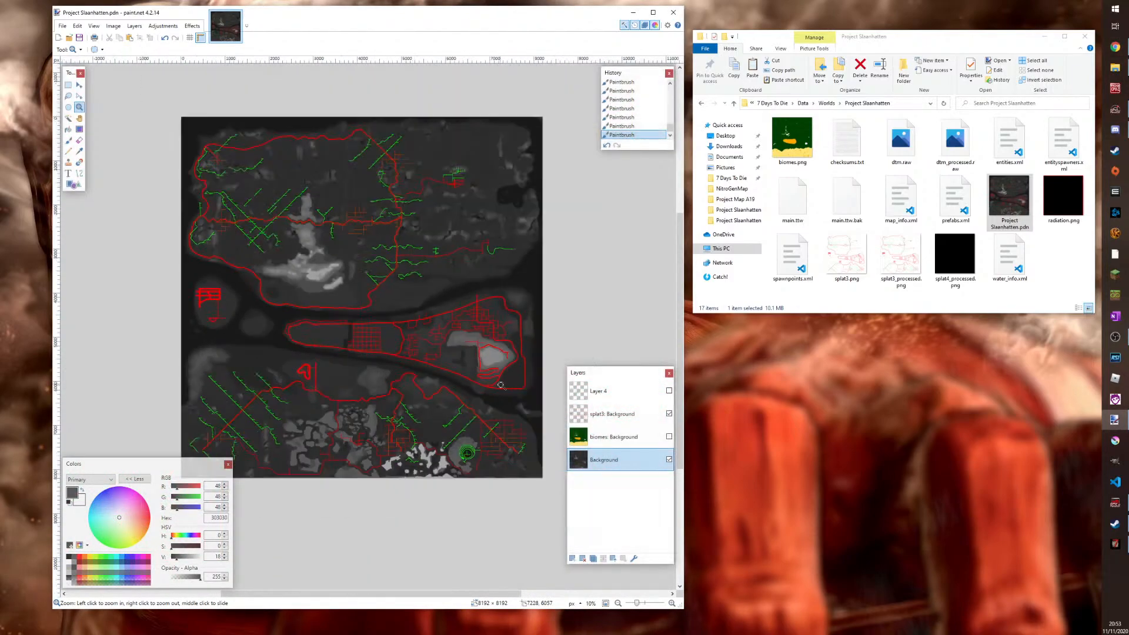
{"action": "left_click", "coordinate": [606, 437]}
{"action": "left_click", "coordinate": [583, 561]}
{"action": "left_click", "coordinate": [583, 559]}
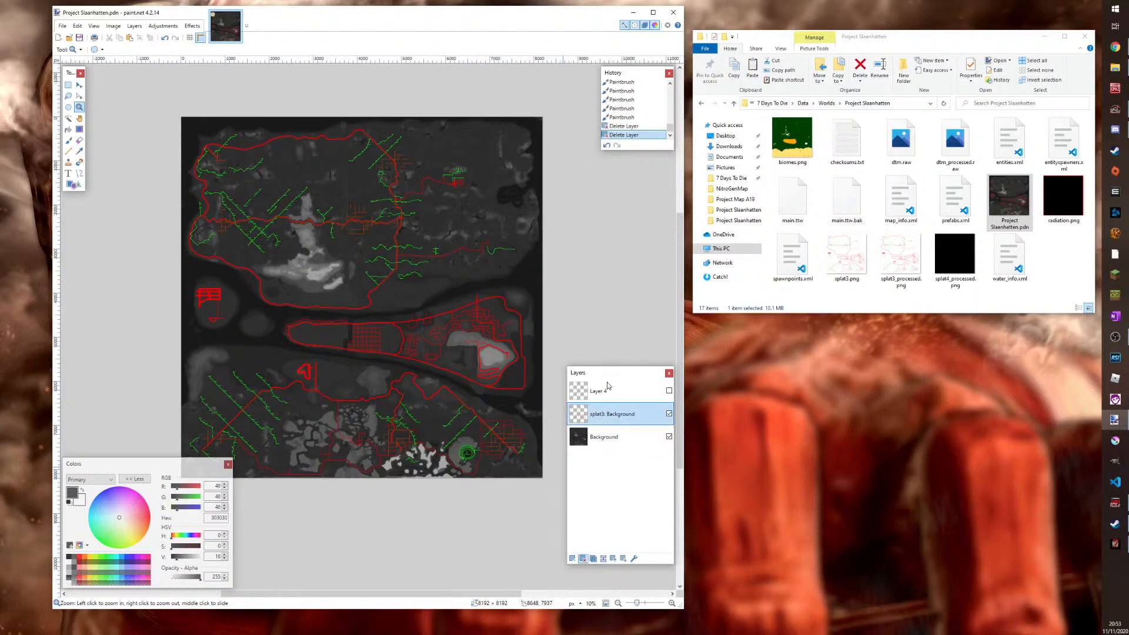
{"action": "left_click", "coordinate": [669, 391]}
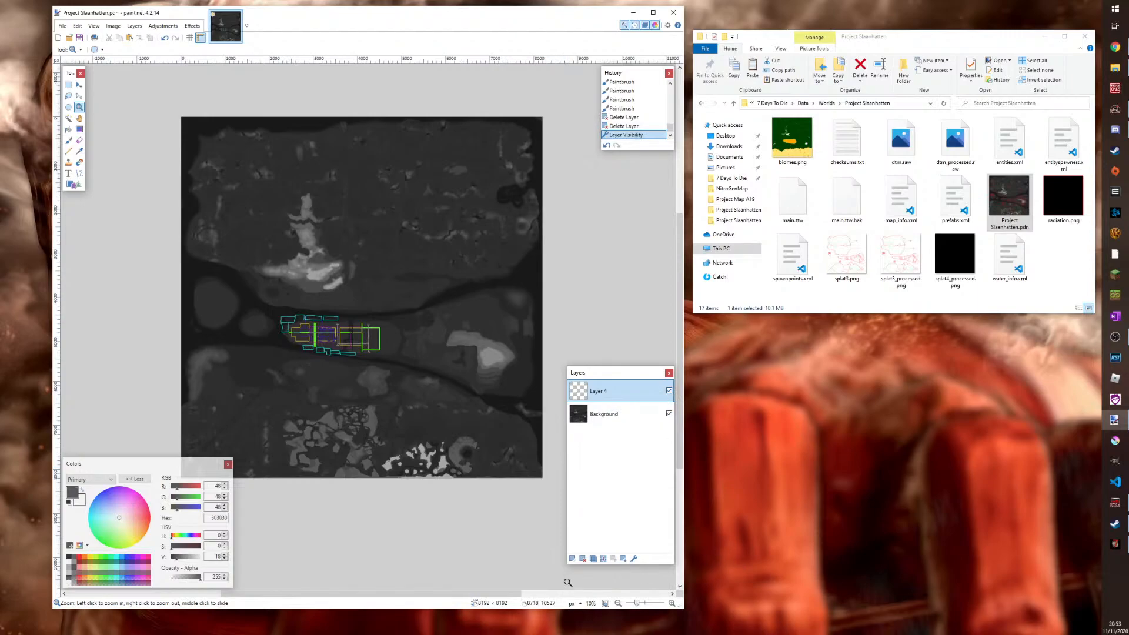
{"action": "left_click", "coordinate": [583, 559]}
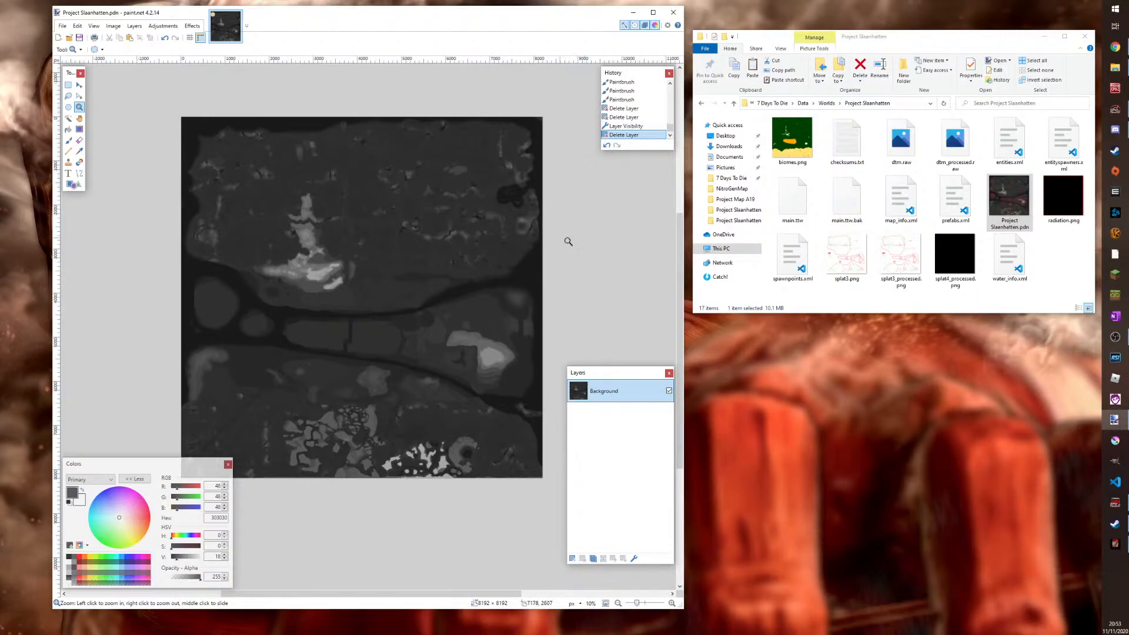
{"action": "left_click", "coordinate": [113, 26]}
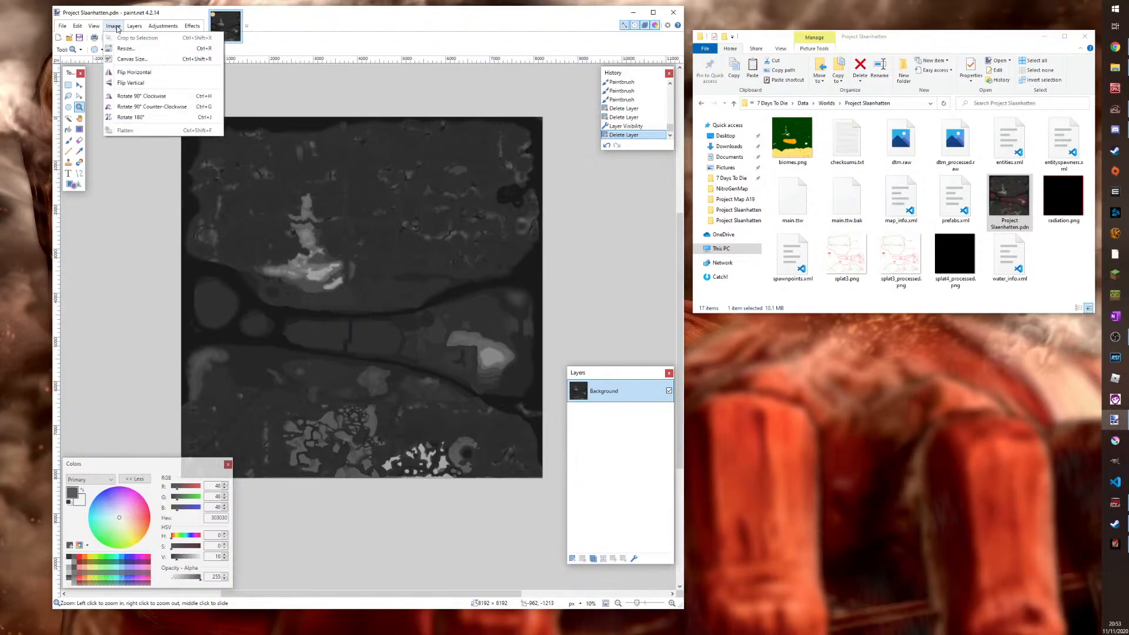
{"action": "left_click", "coordinate": [133, 83]}
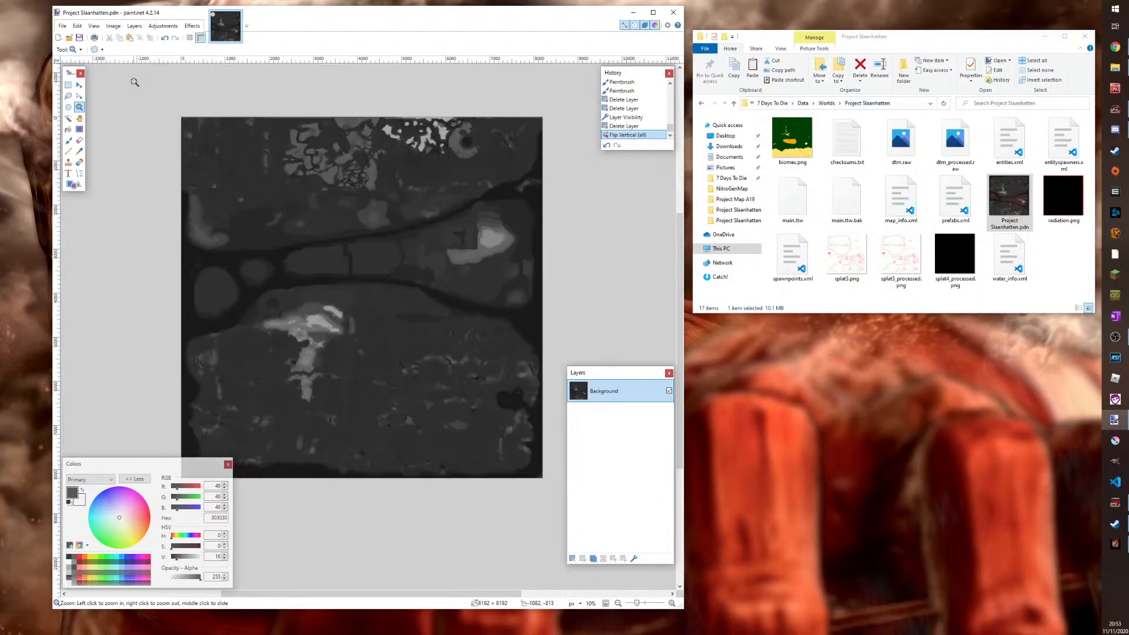
Save the flipped height map to the Desktop as a PNG named import_HM, with Auto-detect bit depth
{"action": "left_click", "coordinate": [63, 26]}
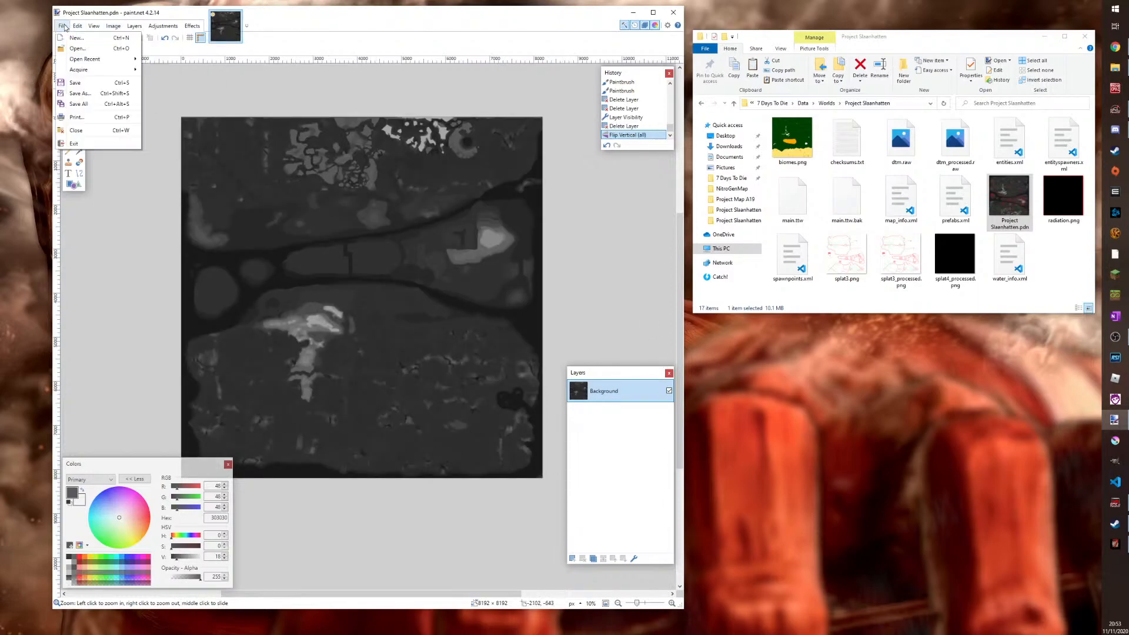
{"action": "left_click", "coordinate": [90, 99]}
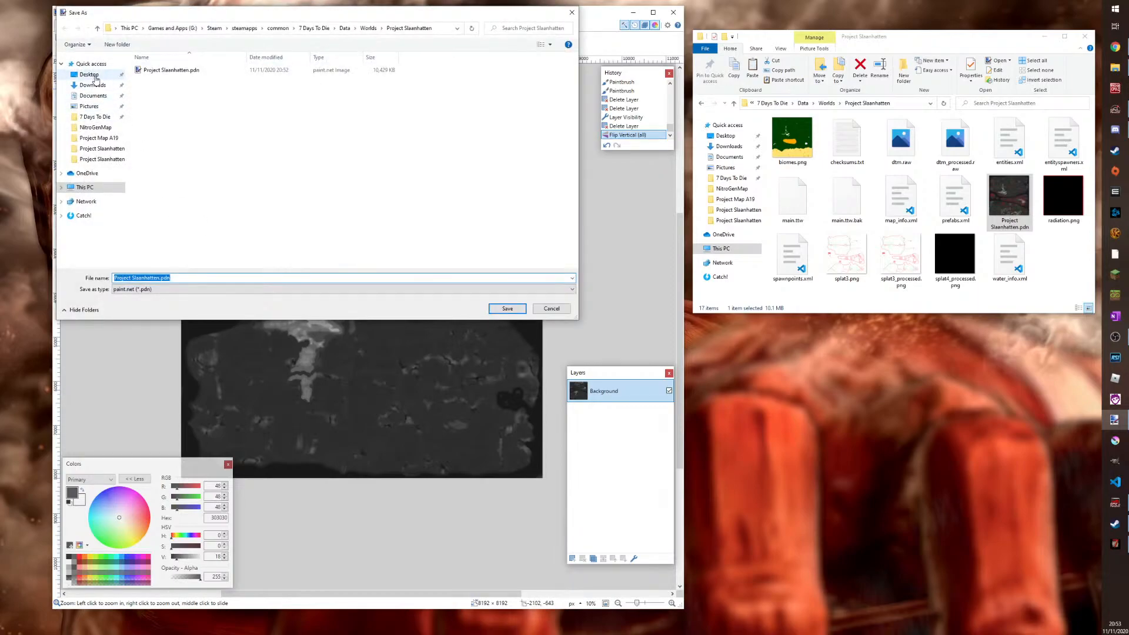
{"action": "left_click", "coordinate": [94, 78]}
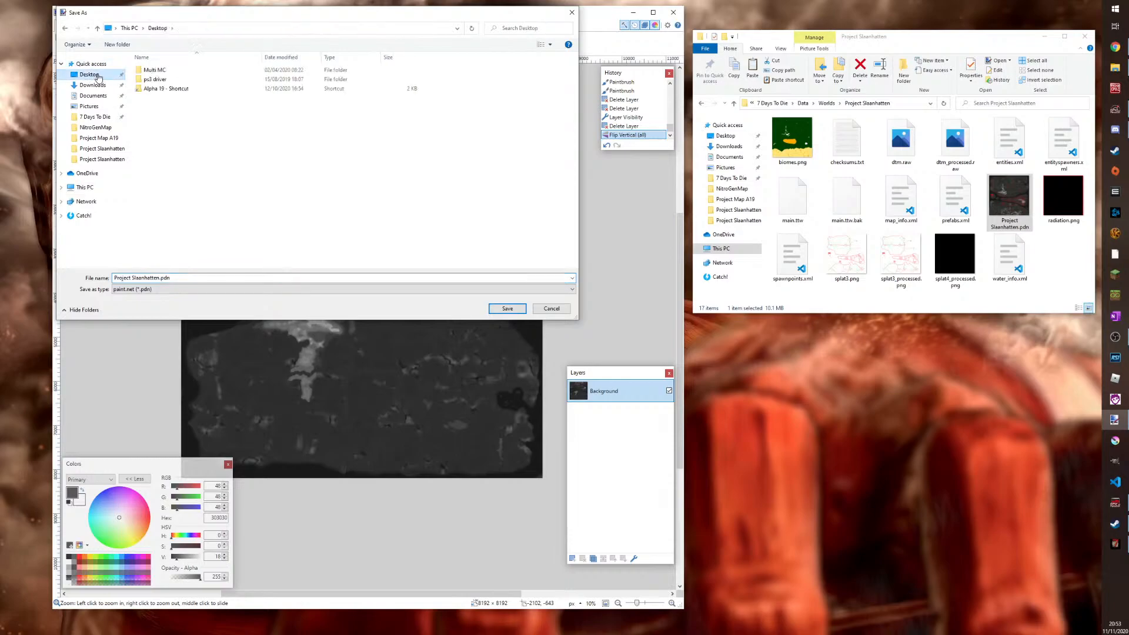
{"action": "left_click", "coordinate": [185, 277]}
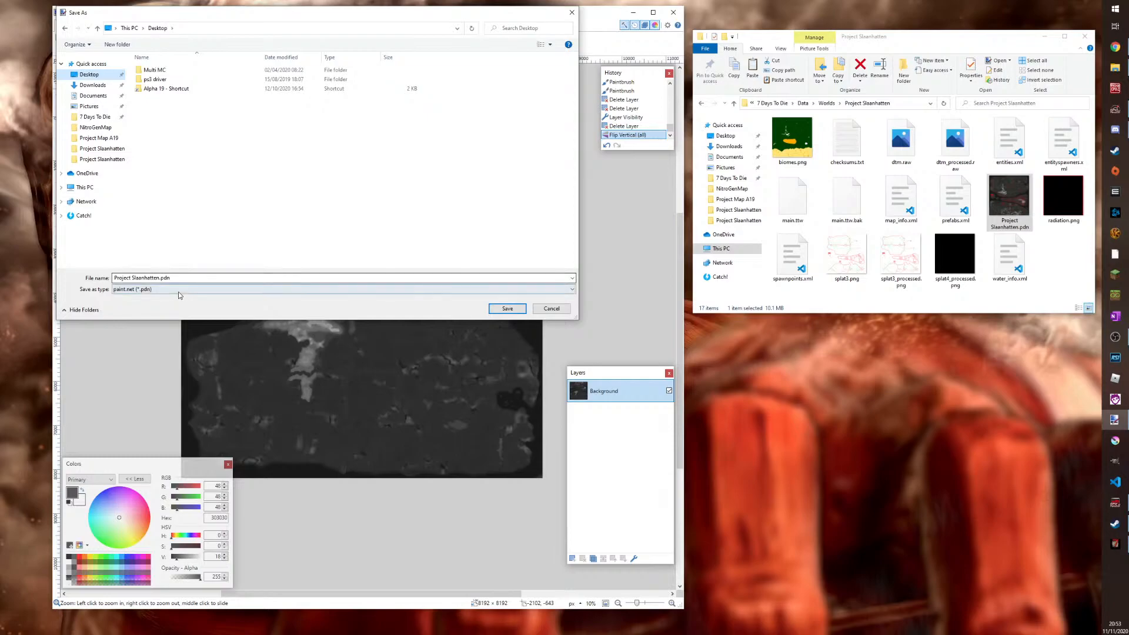
{"action": "left_click", "coordinate": [179, 295]}
{"action": "left_click", "coordinate": [200, 316]}
{"action": "left_click", "coordinate": [190, 278]}
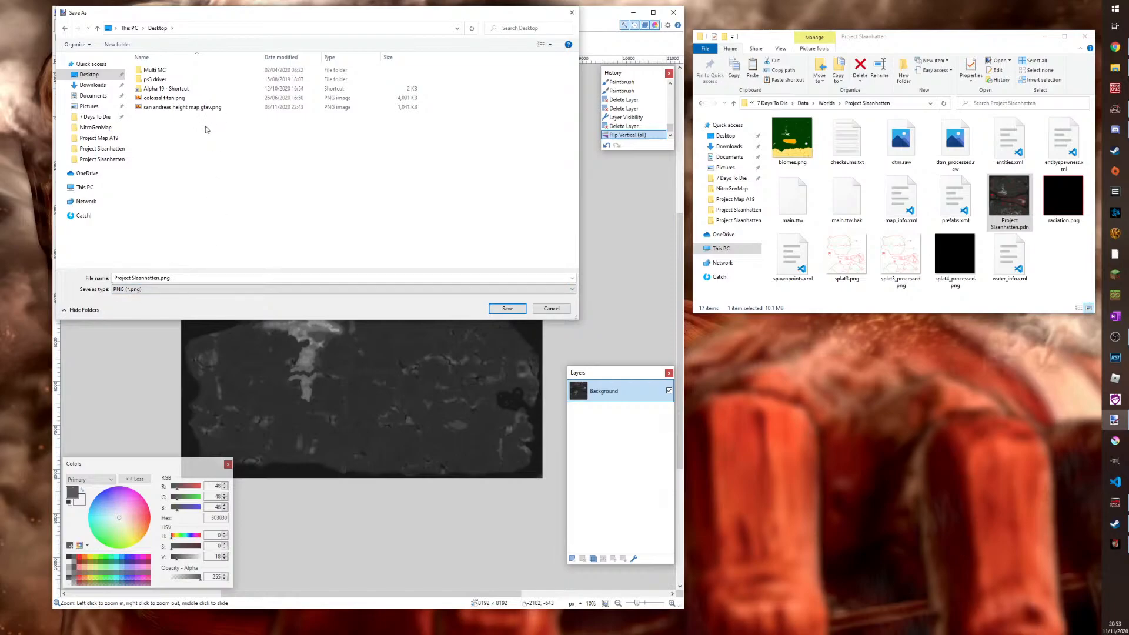
{"action": "left_click_drag", "start_coordinate": [114, 278], "coordinate": [172, 279]}
{"action": "key", "text": "BackSpace"}
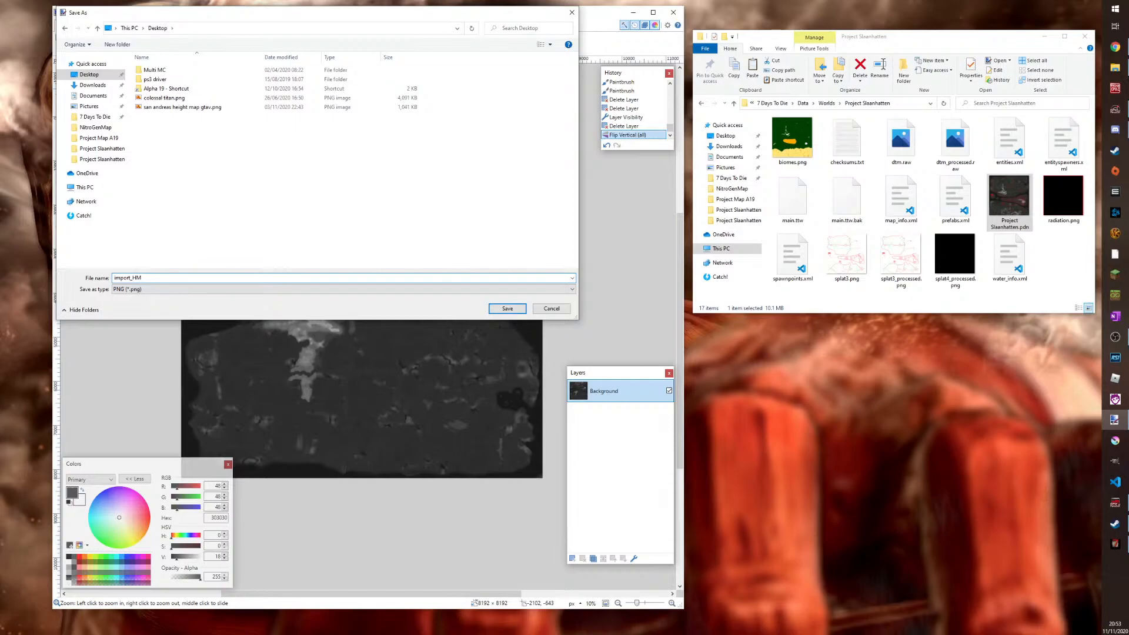
{"action": "left_click", "coordinate": [507, 308]}
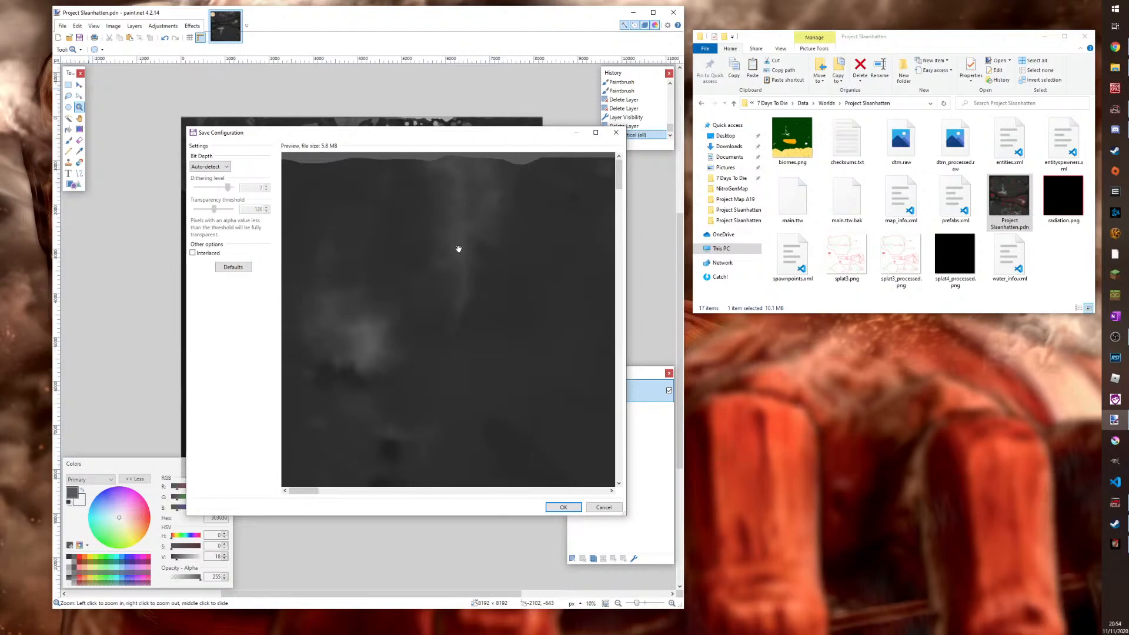
{"action": "left_click", "coordinate": [556, 509]}
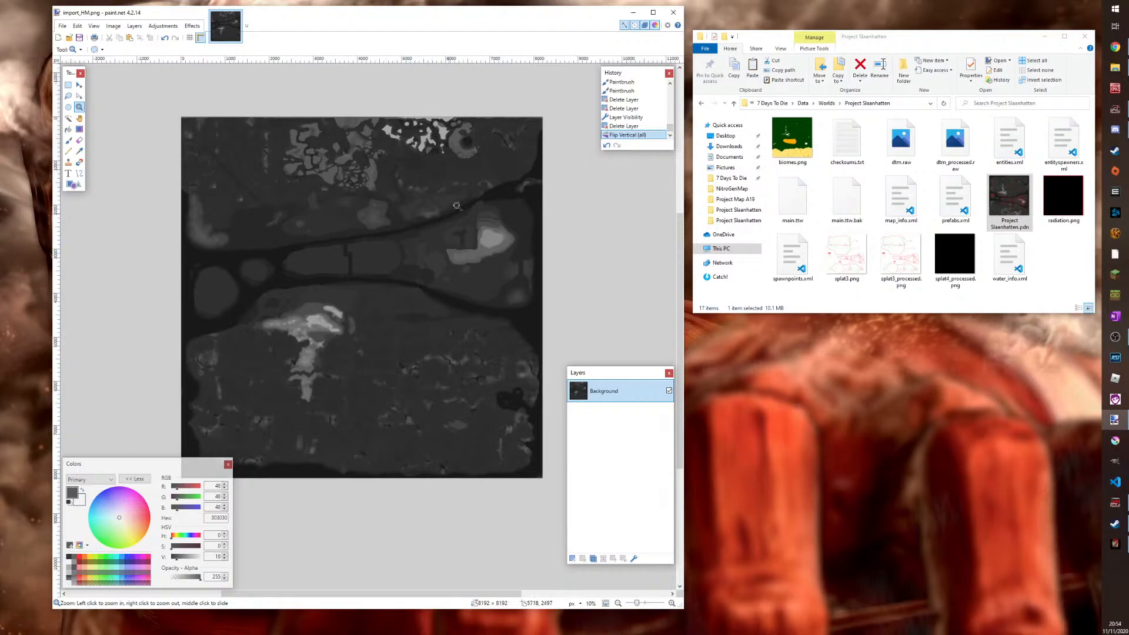
Minimise paint.net and arrange the exported import_HM.png on the desktop beside the Project Slaanhatten folder window
{"action": "left_click", "coordinate": [634, 13]}
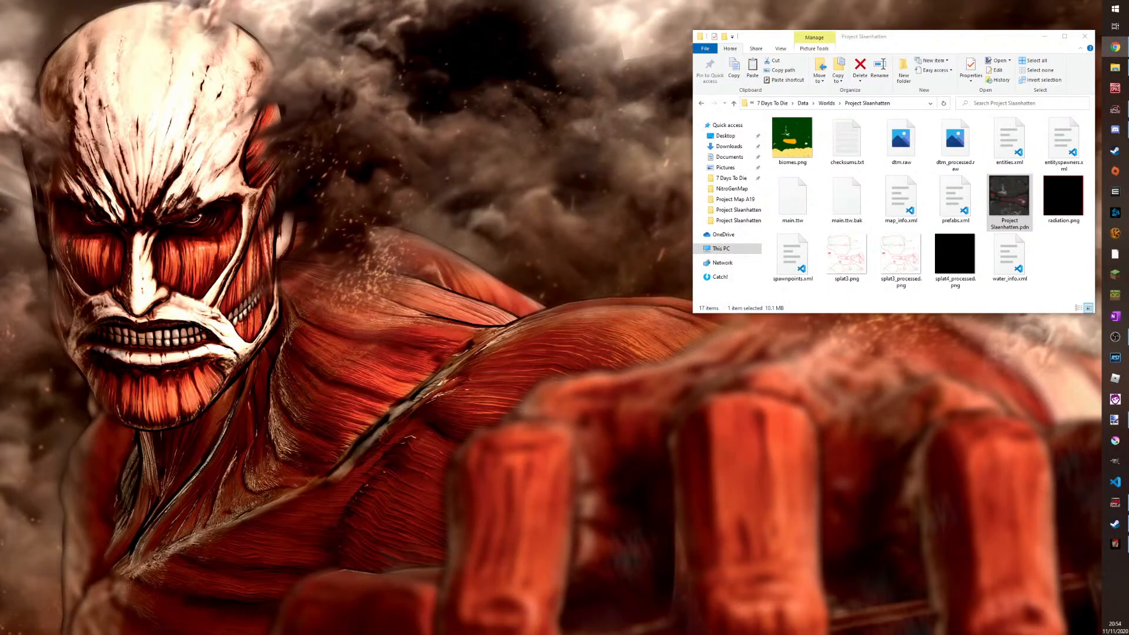
{"action": "left_click_drag", "start_coordinate": [876, 247], "coordinate": [152, 89]}
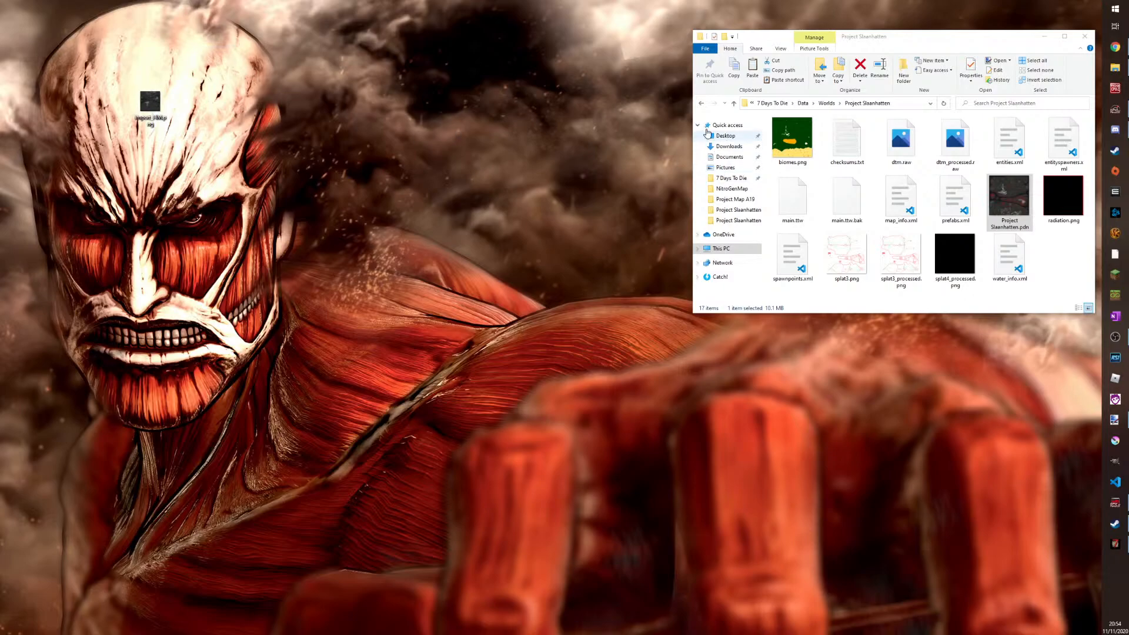
{"action": "left_click_drag", "start_coordinate": [876, 42], "coordinate": [386, 19]}
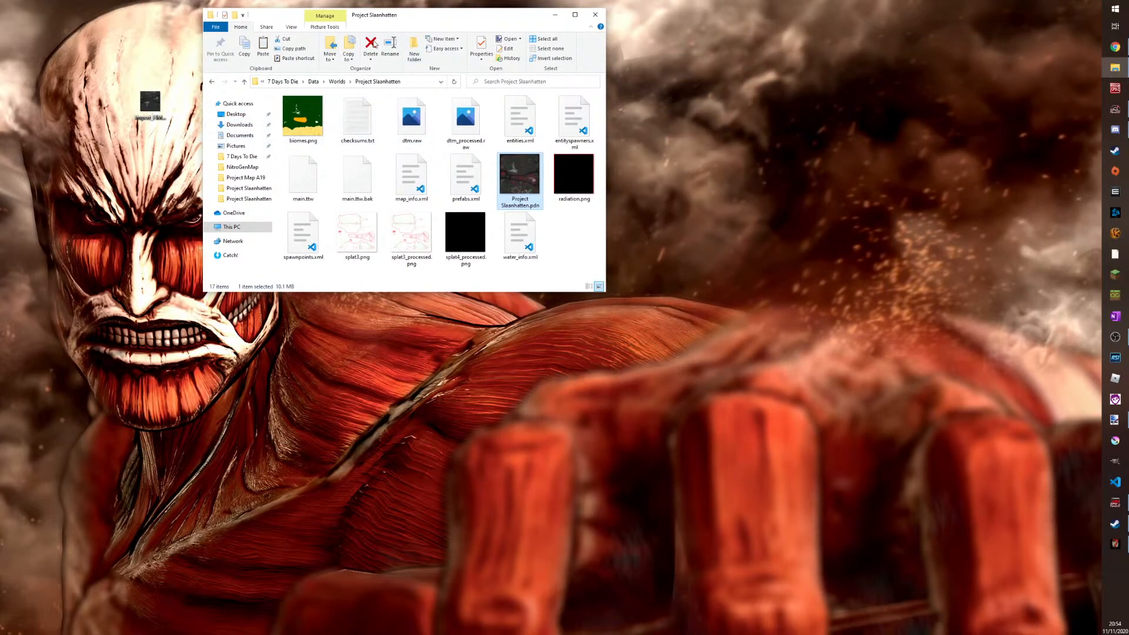
{"action": "left_click", "coordinate": [581, 245]}
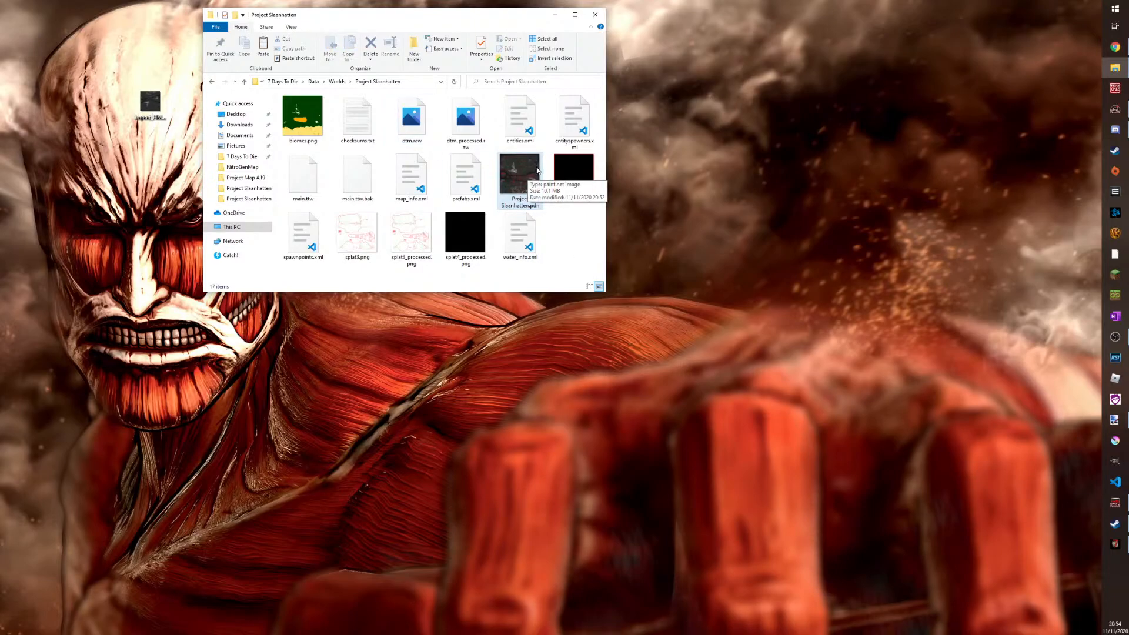
Open the NitroGen_WorldGenerator output folder in a second File Explorer window and place it below the Project Slaanhatten world folder window
{"action": "left_click_drag", "start_coordinate": [427, 22], "coordinate": [496, 46]}
{"action": "key", "text": "super+e"}
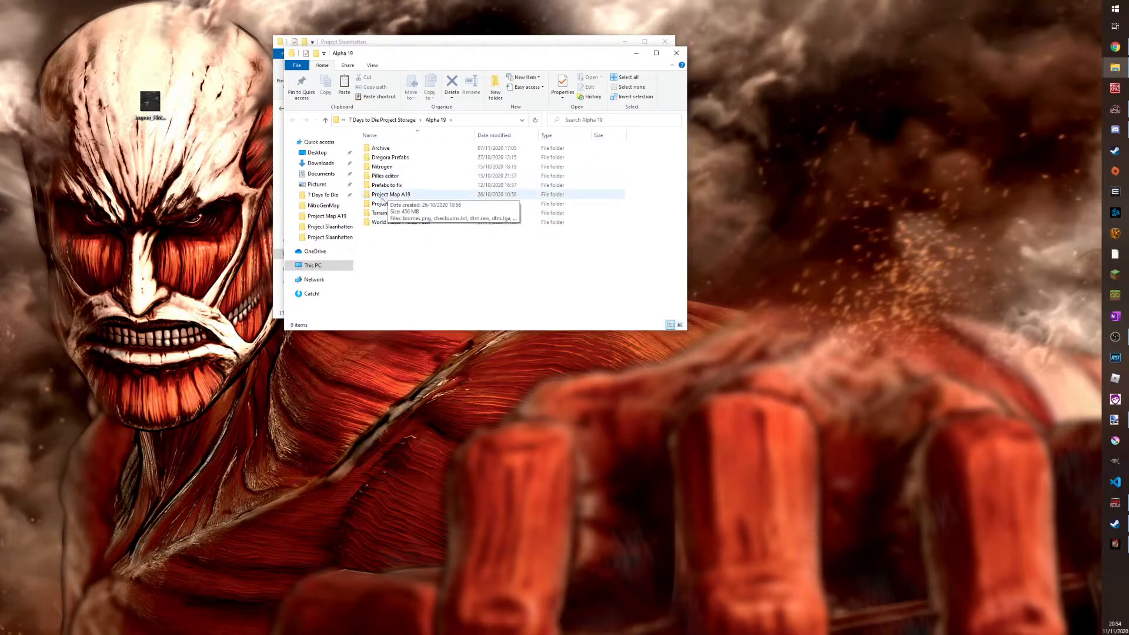
{"action": "double_click", "coordinate": [391, 167]}
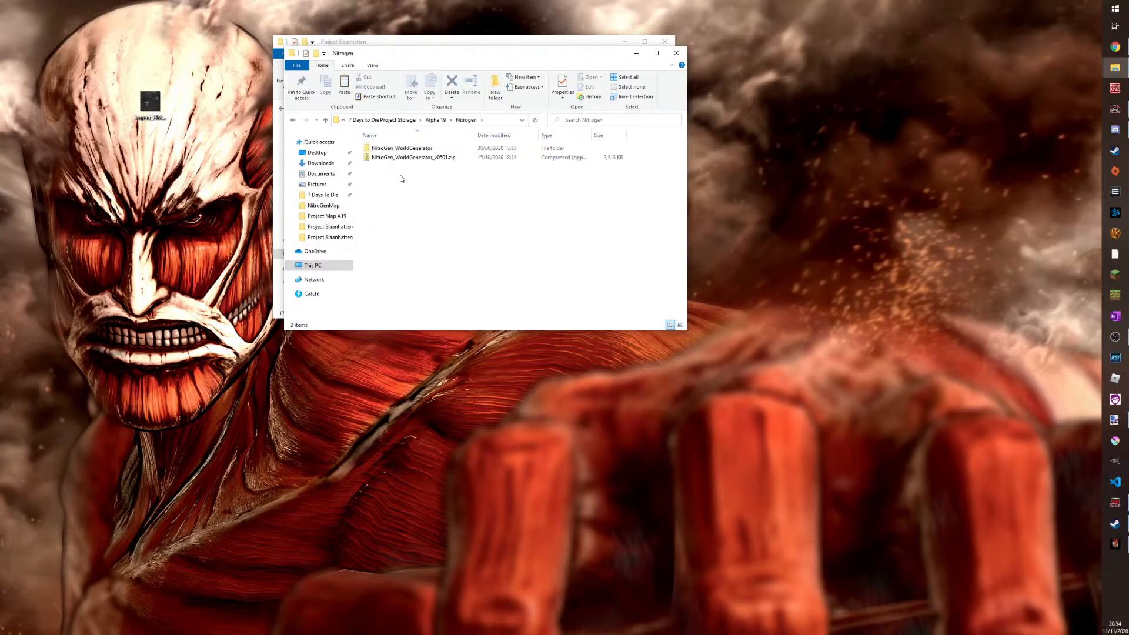
{"action": "double_click", "coordinate": [403, 148]}
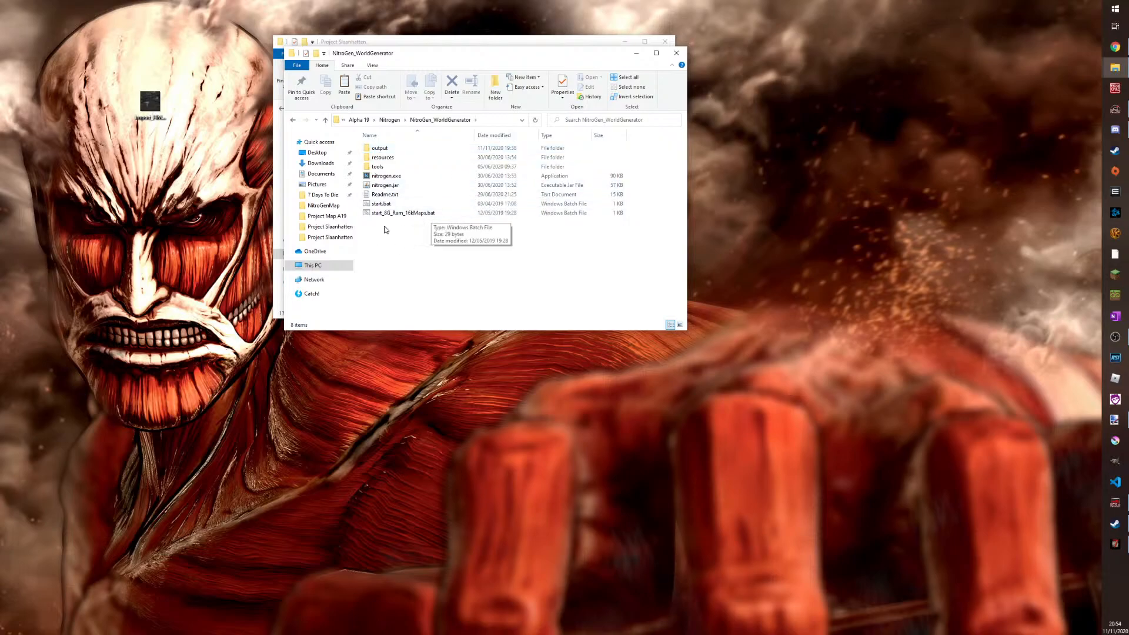
{"action": "double_click", "coordinate": [379, 148]}
{"action": "left_click_drag", "start_coordinate": [461, 57], "coordinate": [271, 332]}
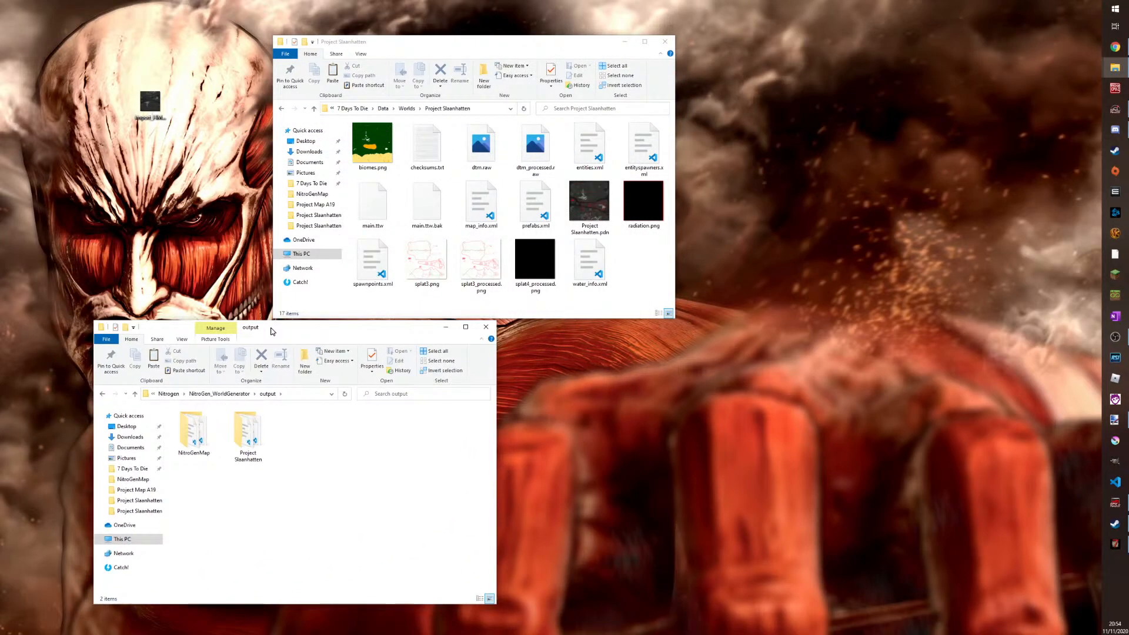
Launch nitrogen.exe from the NitroGen_WorldGenerator folder and place the generator window beside the folder windows
{"action": "left_click", "coordinate": [136, 395]}
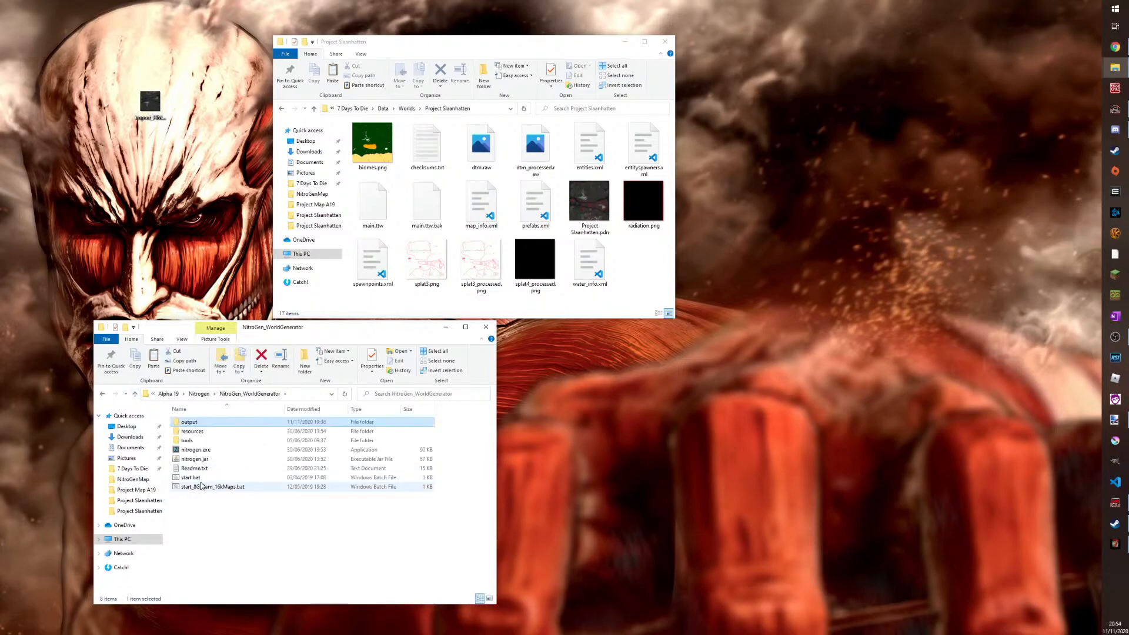
{"action": "left_click", "coordinate": [209, 451]}
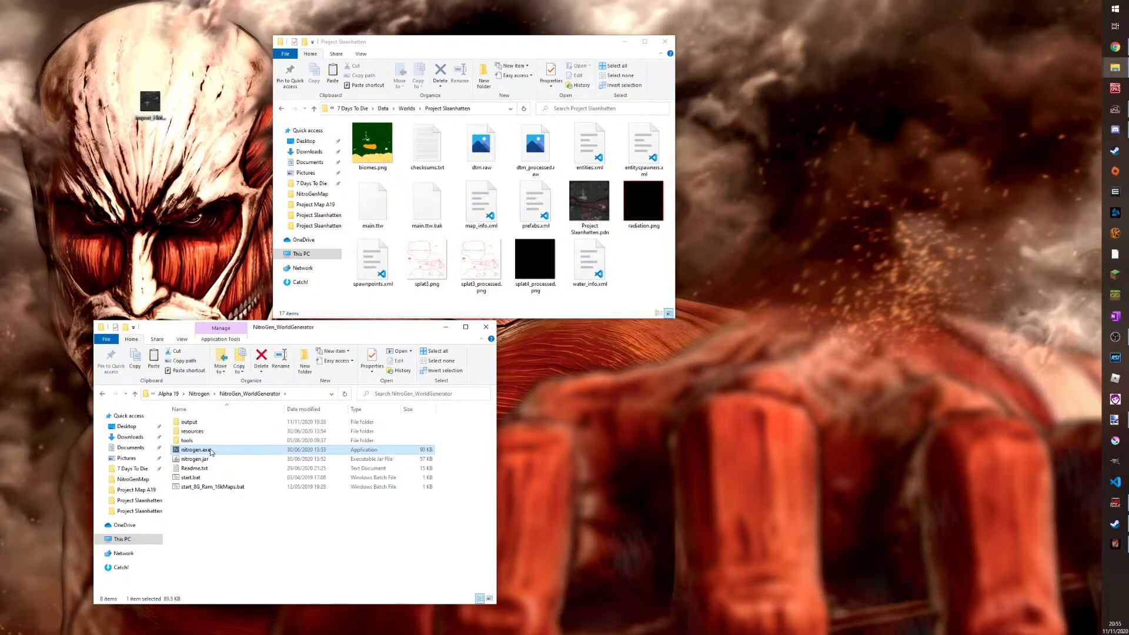
{"action": "double_click", "coordinate": [211, 452]}
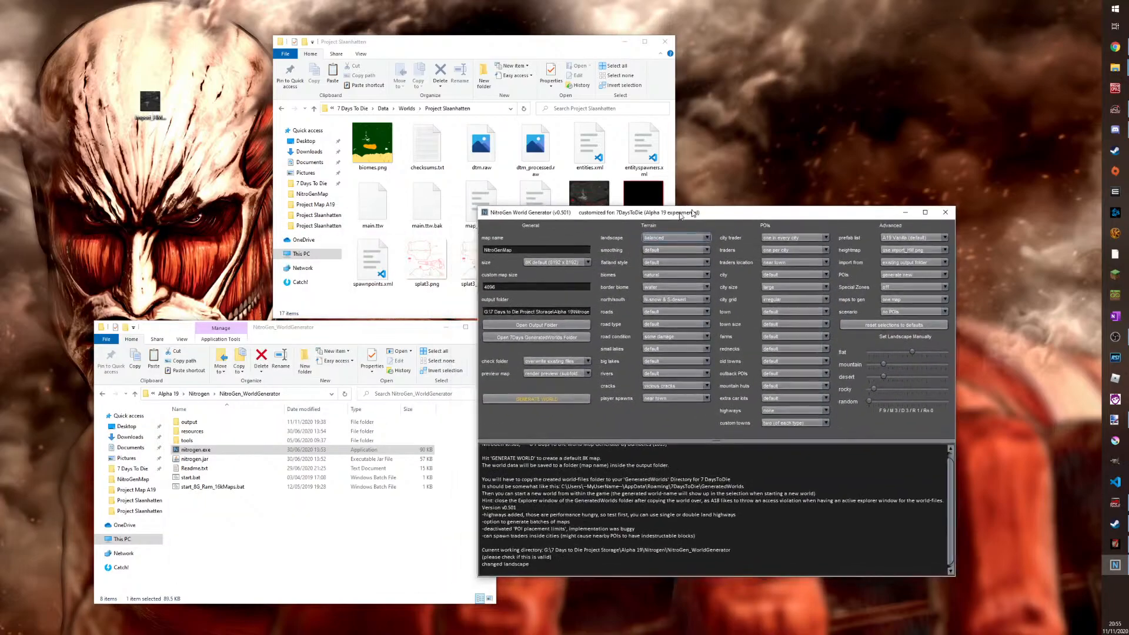
{"action": "left_click_drag", "start_coordinate": [680, 222], "coordinate": [802, 187]}
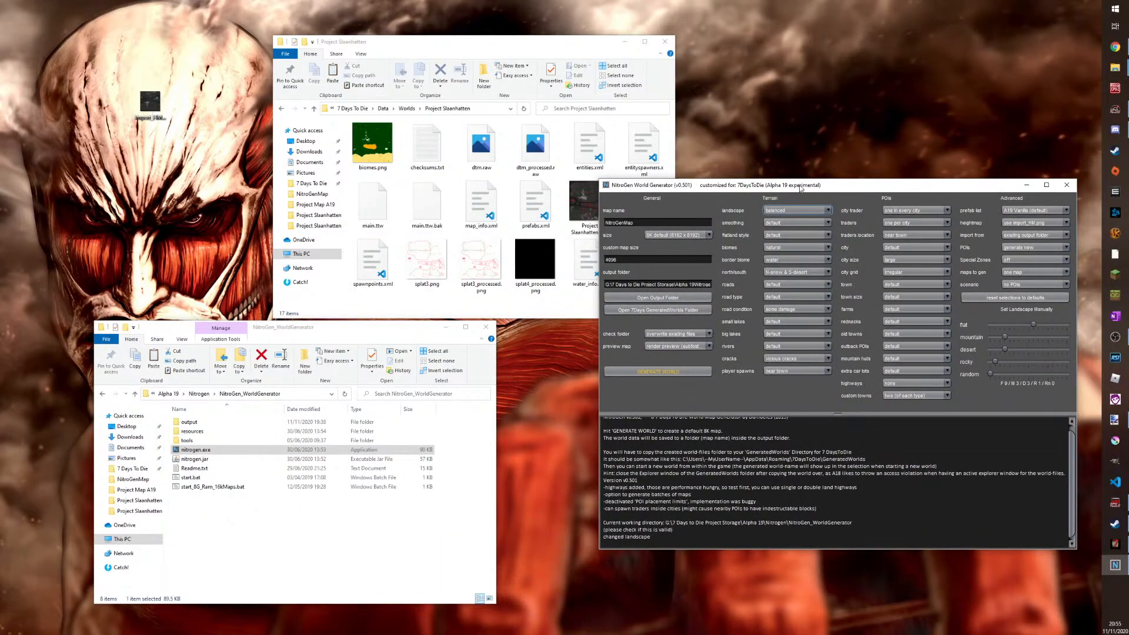
Set the map name in NitroGen to Project Slaanhatten, matching the project's folder in output
{"action": "left_click", "coordinate": [641, 223]}
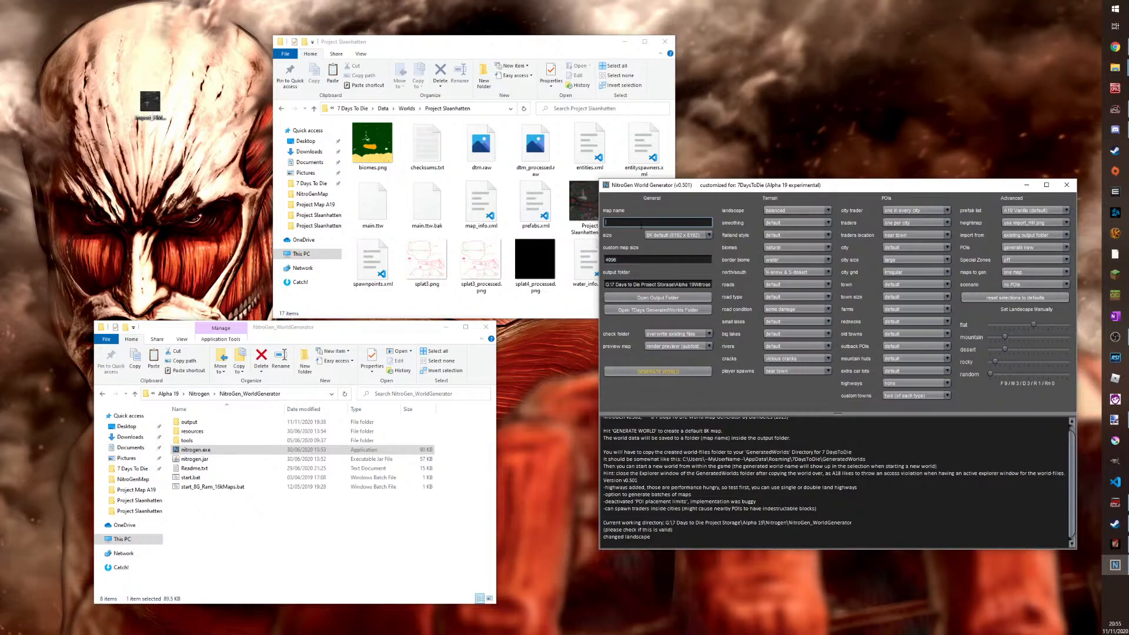
{"action": "left_click", "coordinate": [188, 421]}
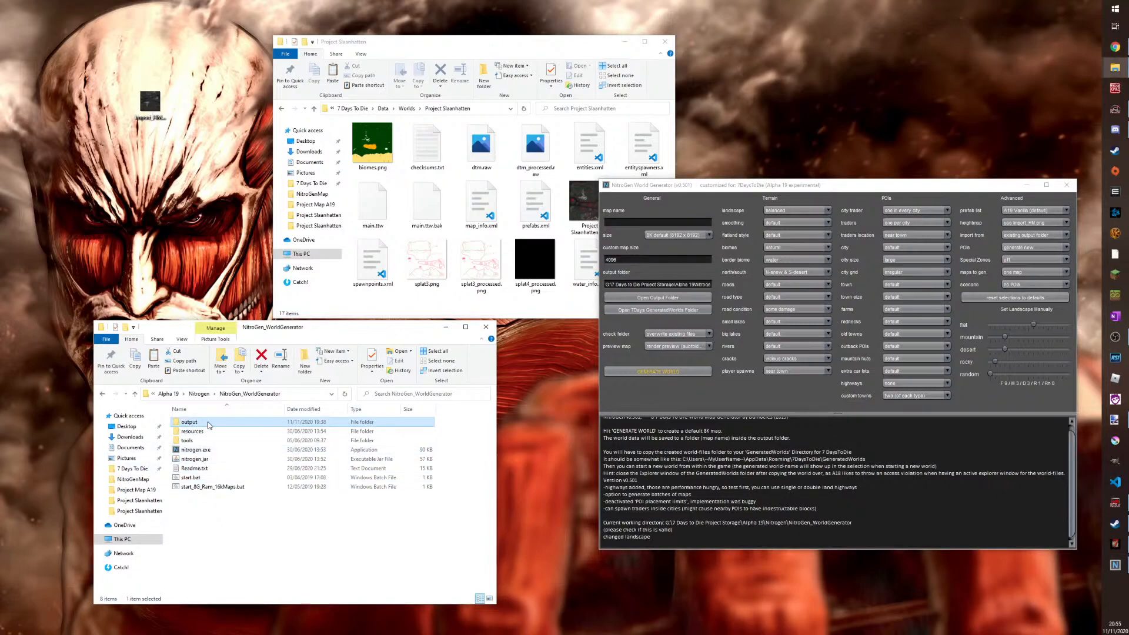
{"action": "double_click", "coordinate": [207, 423]}
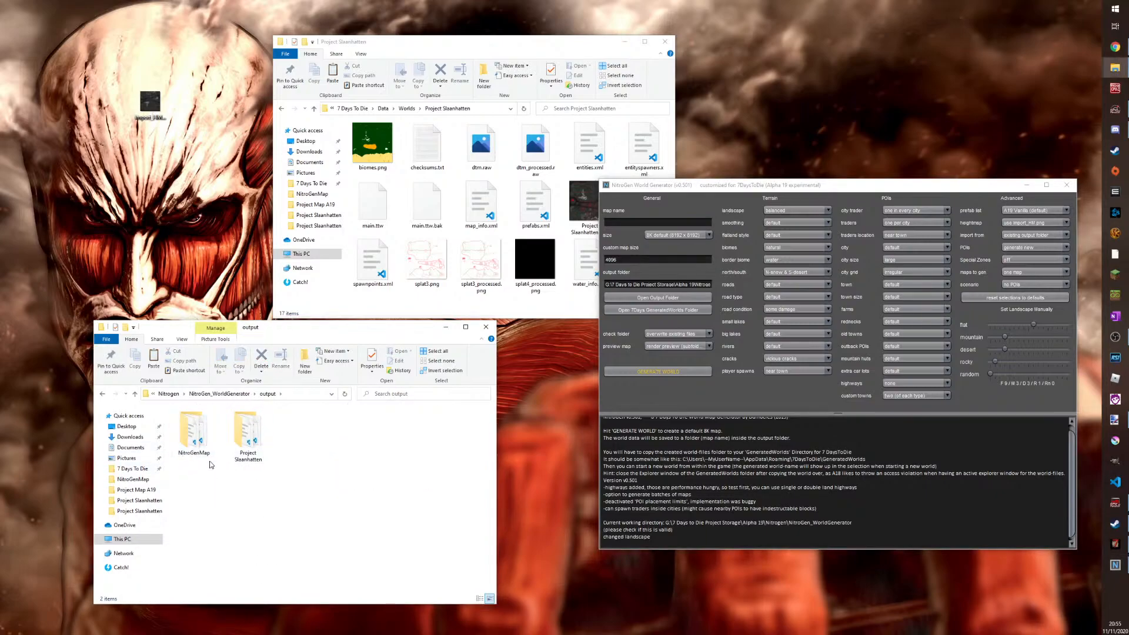
{"action": "left_click", "coordinate": [134, 395]}
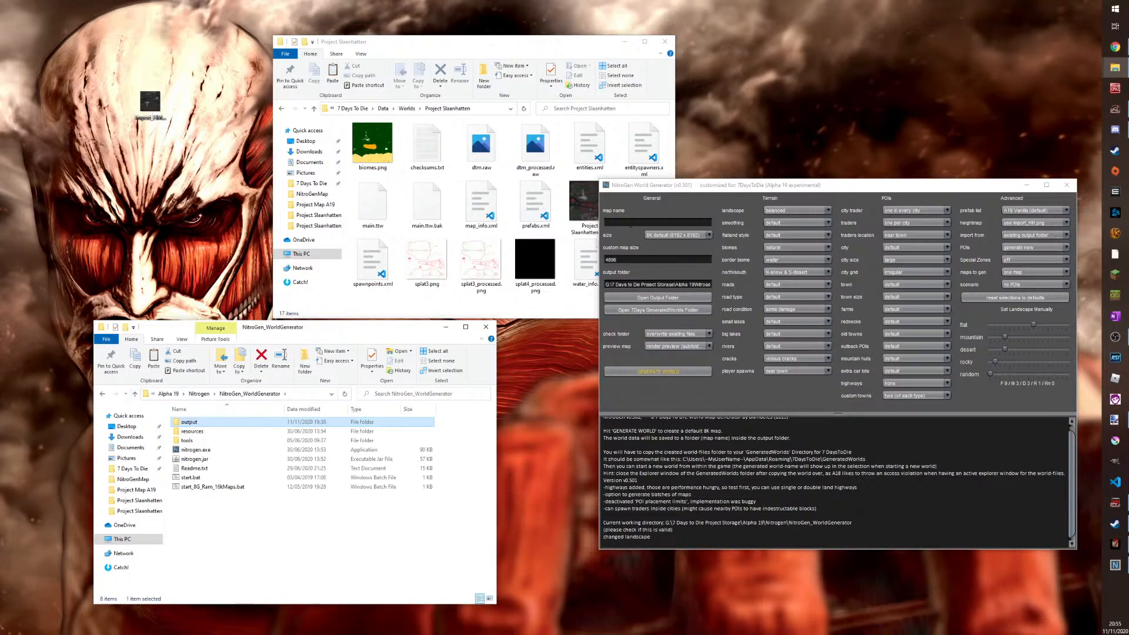
{"action": "left_click", "coordinate": [630, 223]}
{"action": "type", "text": "Pro"}
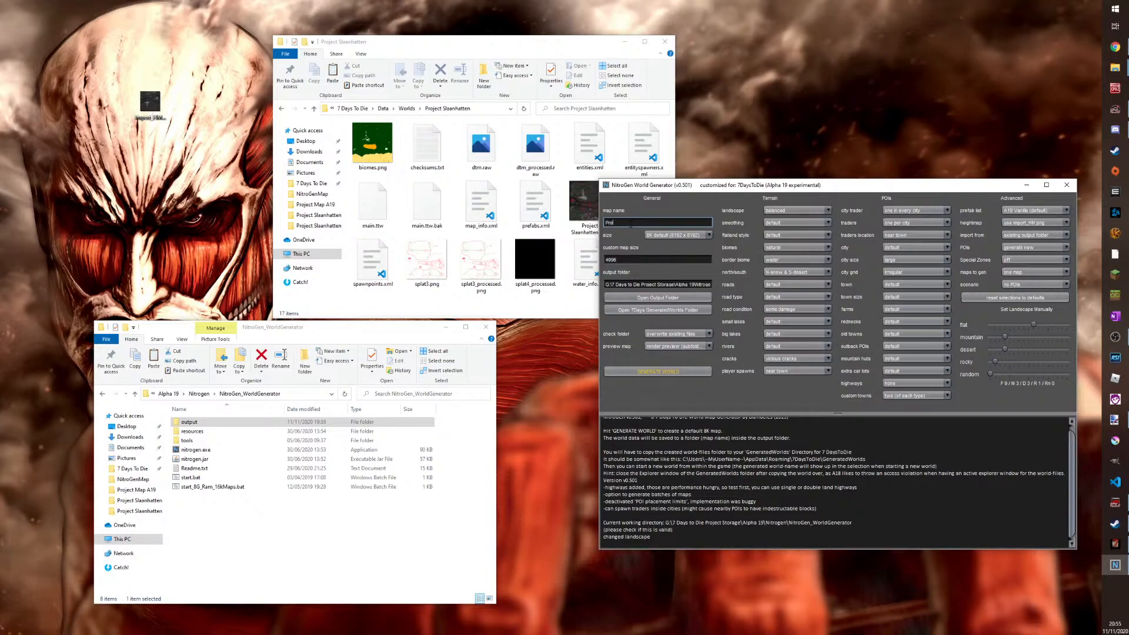
{"action": "type", "text": "ject Slaanhatten"}
Open the Project Slaanhatten folder inside NitroGen's output folder and delete all its old files
{"action": "double_click", "coordinate": [189, 422]}
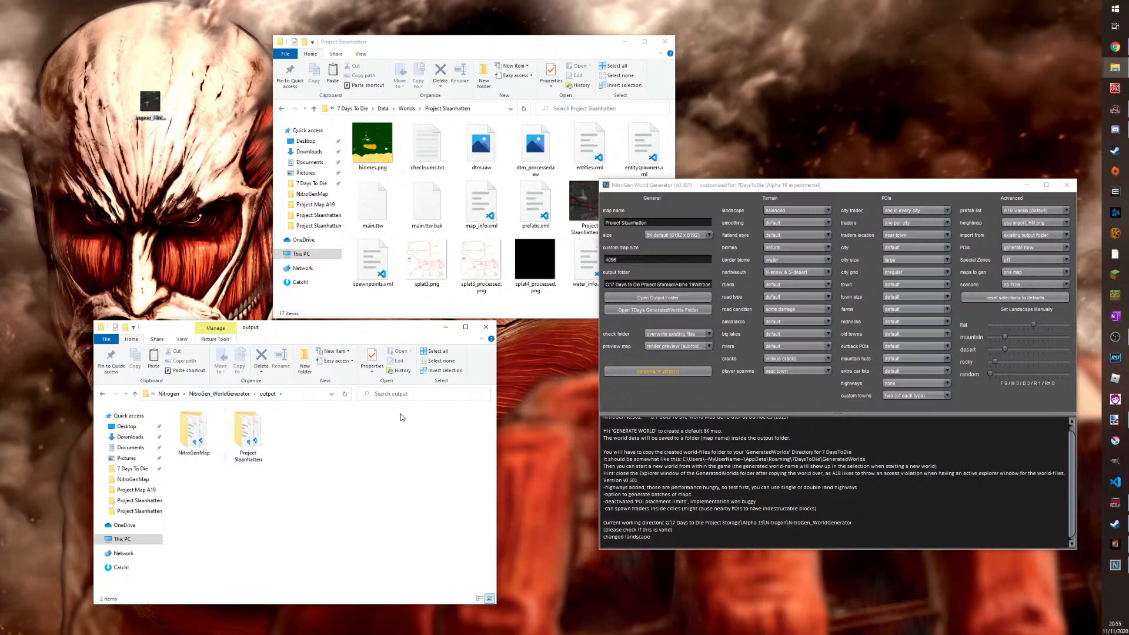
{"action": "double_click", "coordinate": [247, 434]}
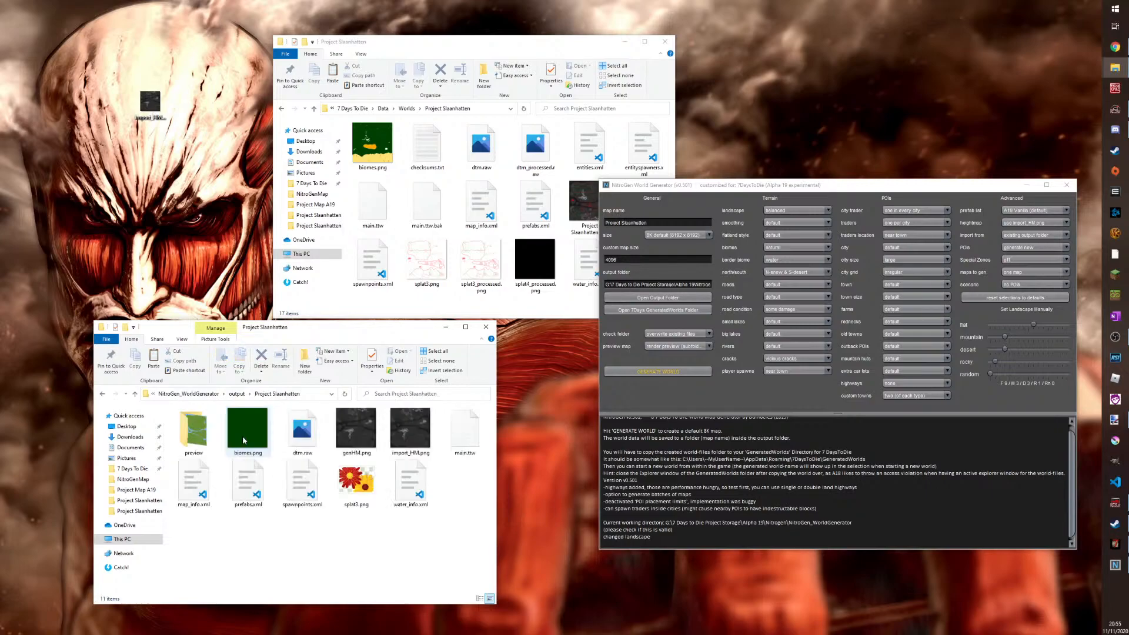
{"action": "left_click", "coordinate": [135, 394]}
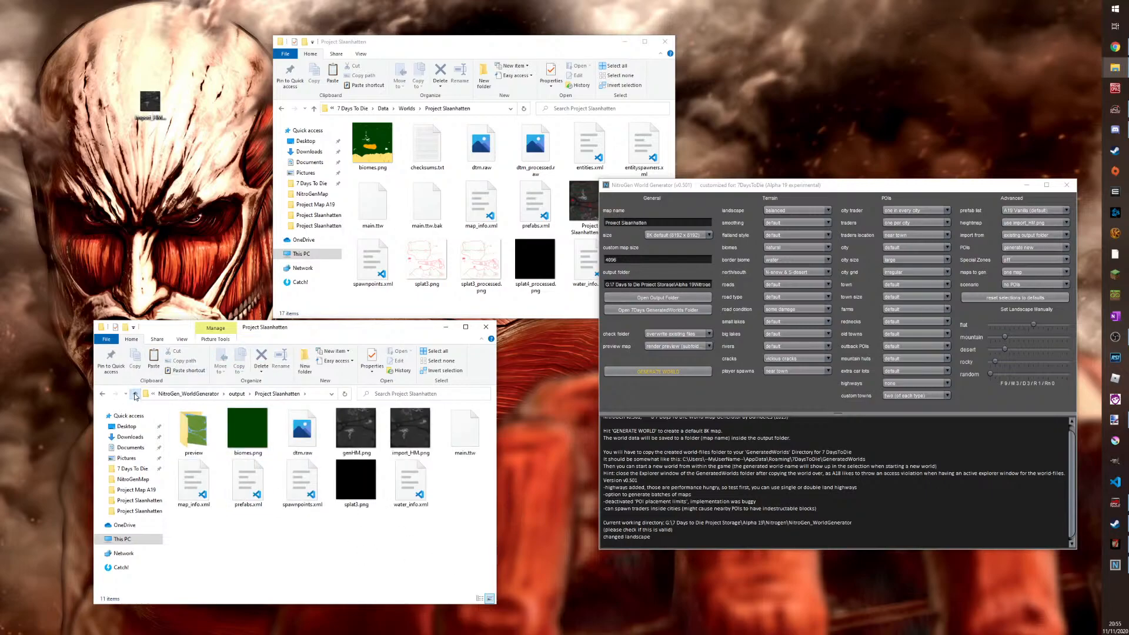
{"action": "key", "text": "Return"}
{"action": "key", "text": "ctrl+a"}
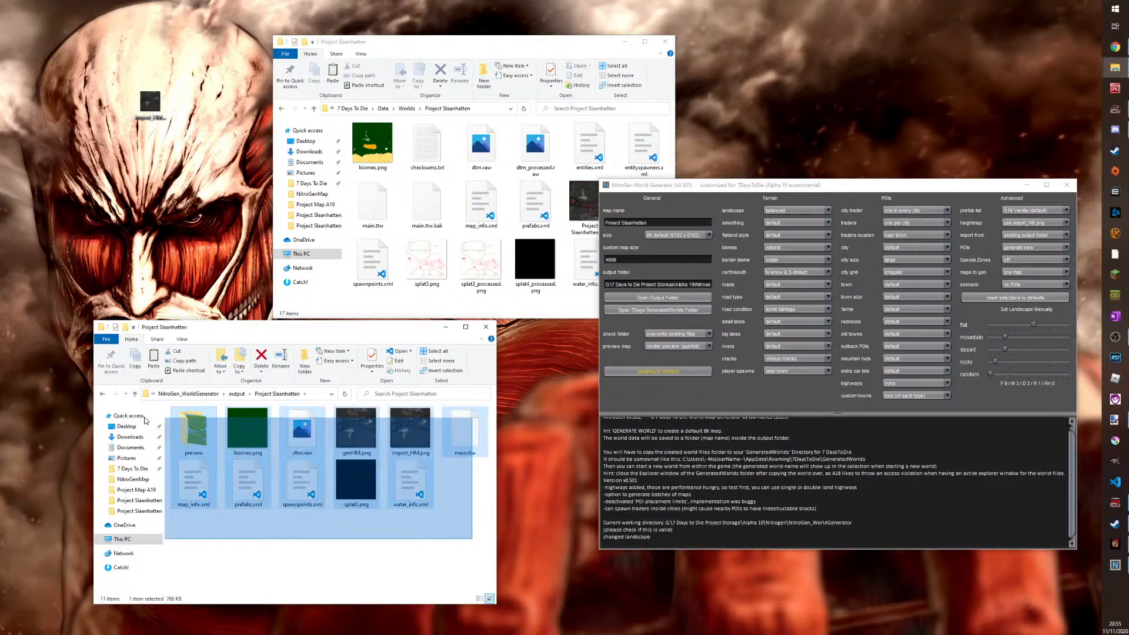
{"action": "key", "text": "Delete"}
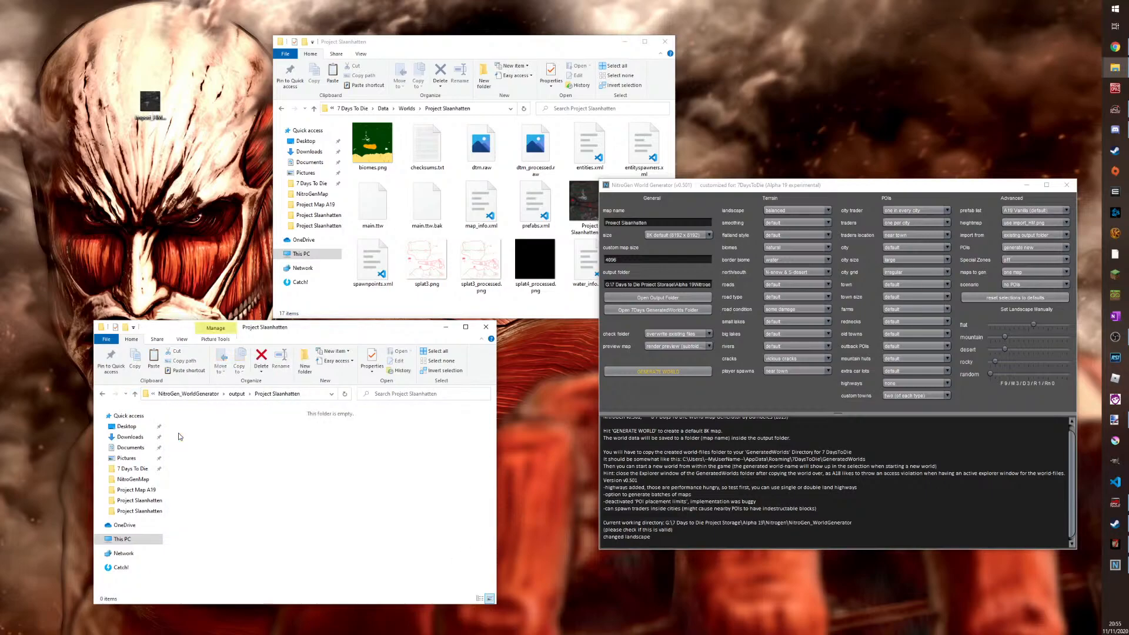
Copy import_HM.png from the desktop into NitroGen's output Project Slaanhatten folder and generate the world
{"action": "left_click", "coordinate": [152, 107]}
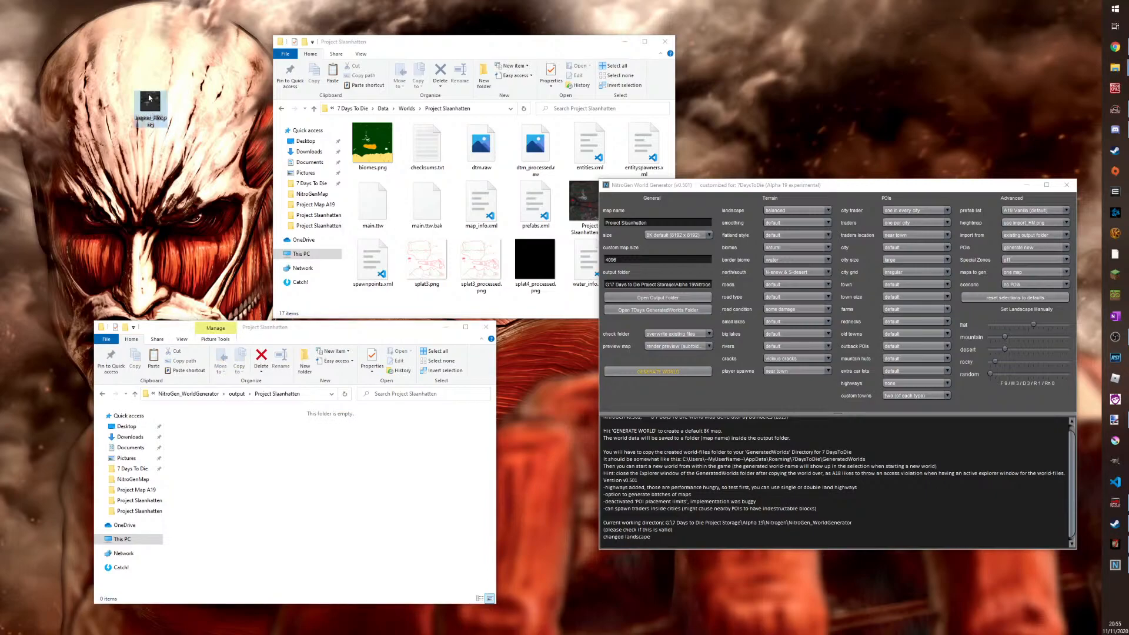
{"action": "left_click_drag", "start_coordinate": [154, 112], "coordinate": [265, 512]}
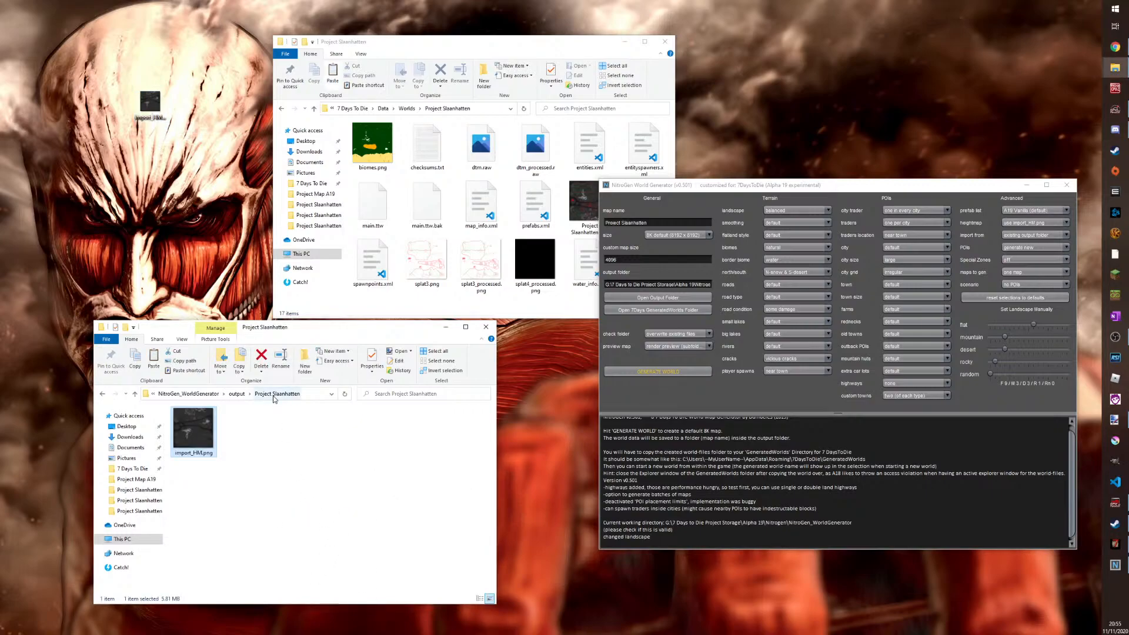
{"action": "left_click", "coordinate": [666, 225]}
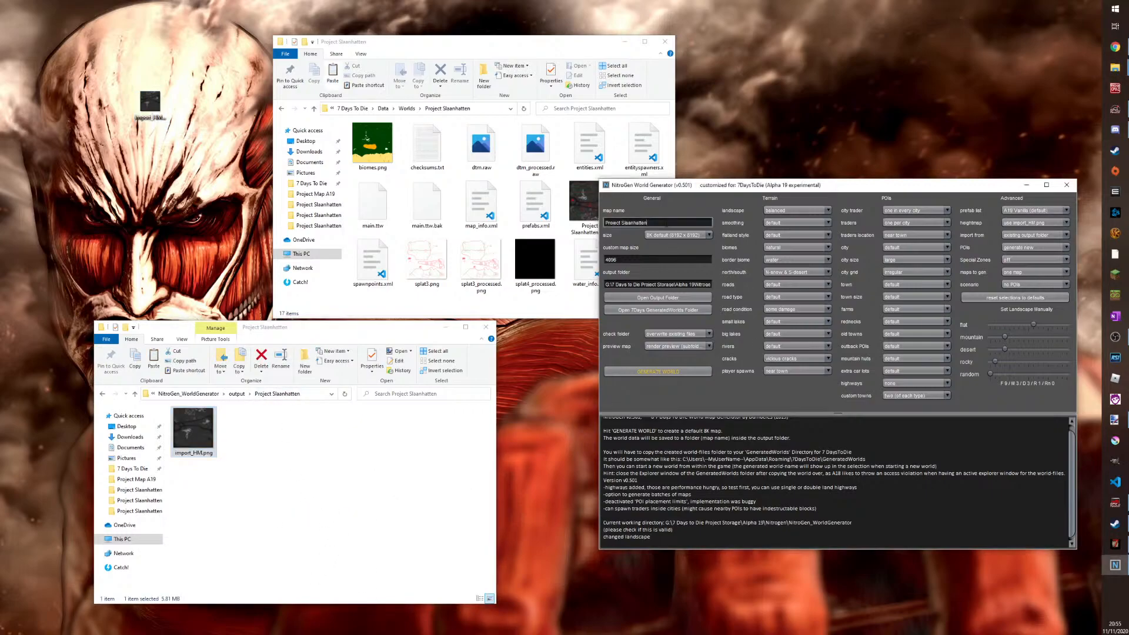
{"action": "left_click", "coordinate": [336, 549]}
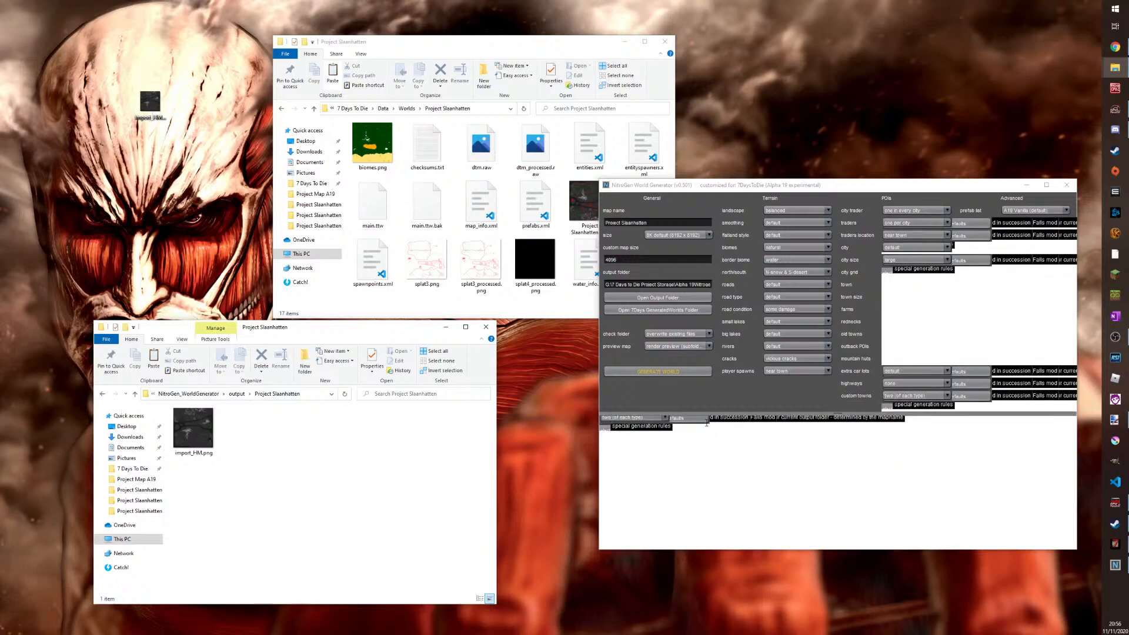
{"action": "left_click", "coordinate": [656, 373]}
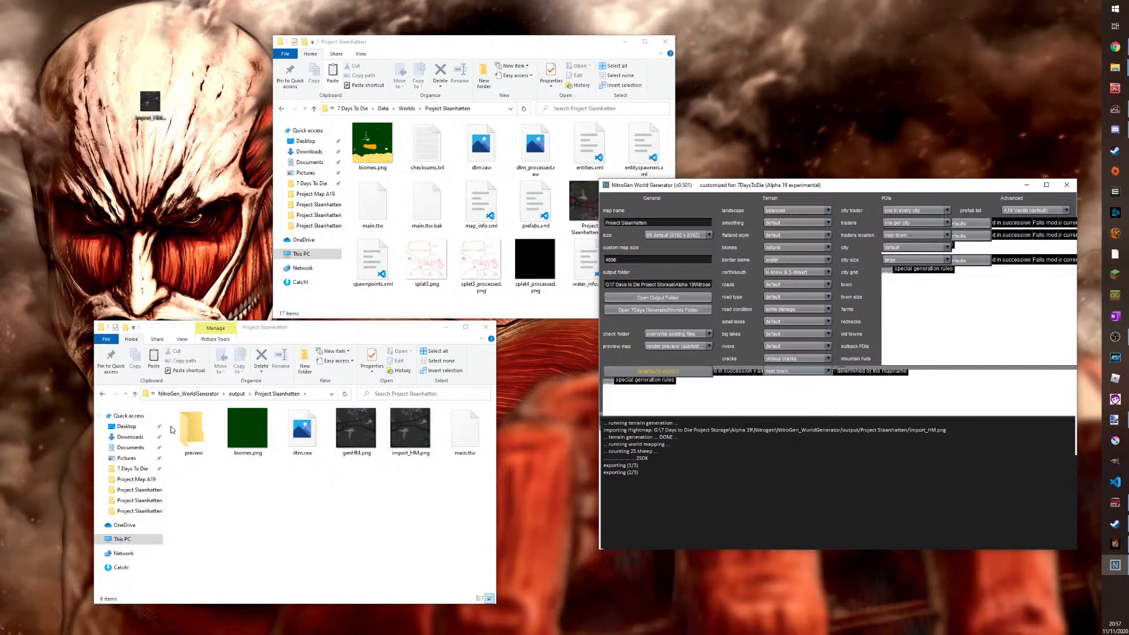
Align the two Project Slaanhatten folder windows and delete dtm.raw and dtm_processed.raw from the 7 Days To Die world folder
{"action": "left_click", "coordinate": [310, 438]}
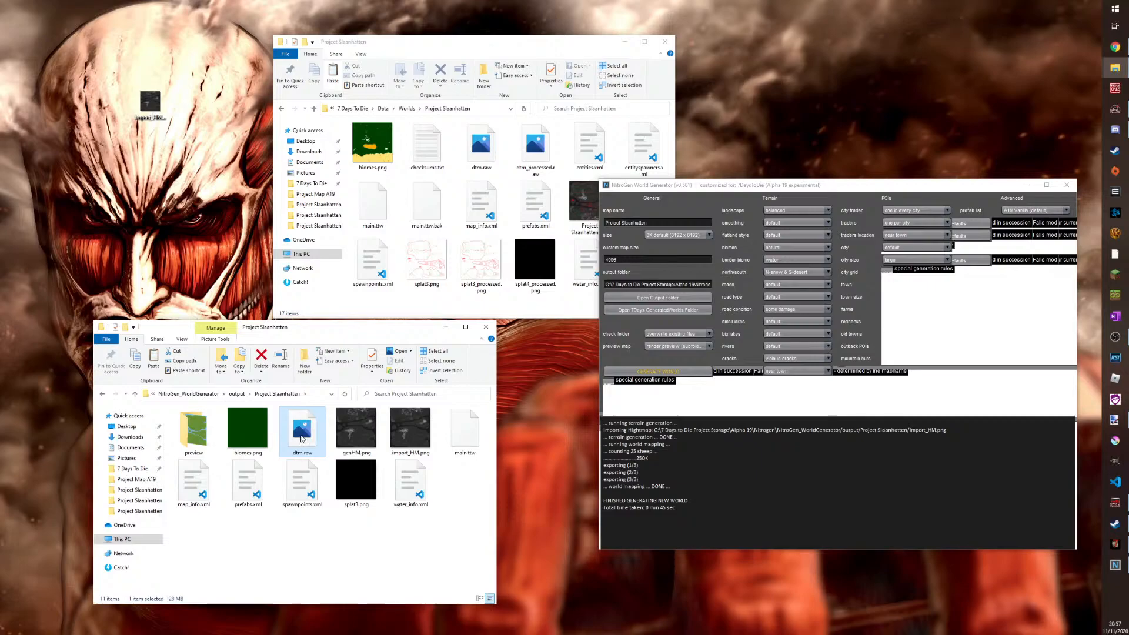
{"action": "left_click_drag", "start_coordinate": [483, 39], "coordinate": [304, 33]}
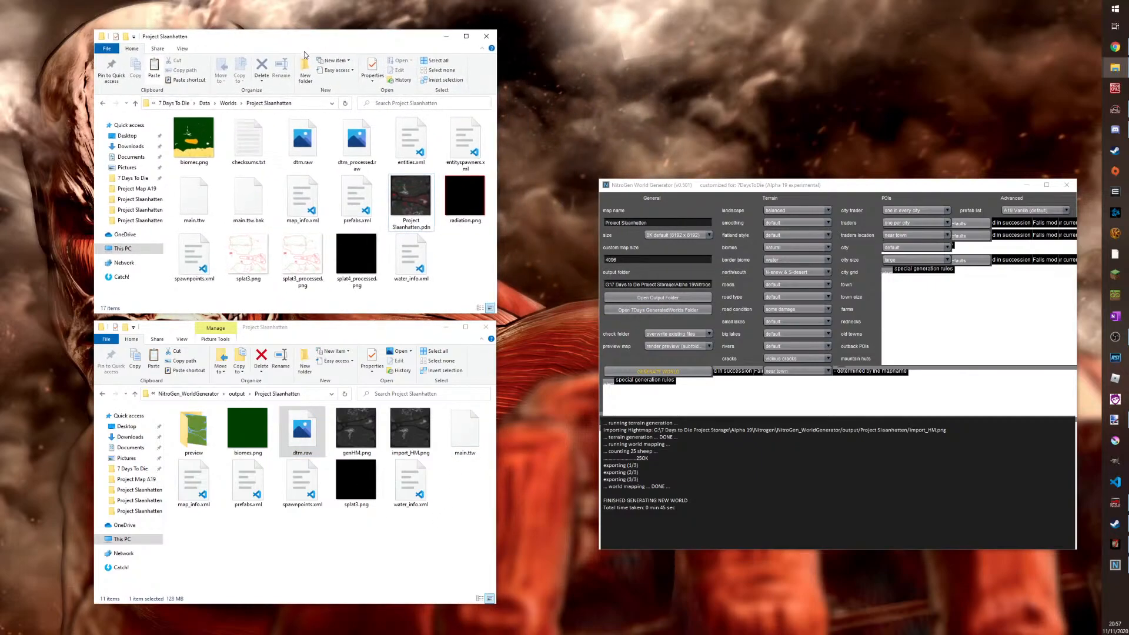
{"action": "left_click", "coordinate": [307, 149]}
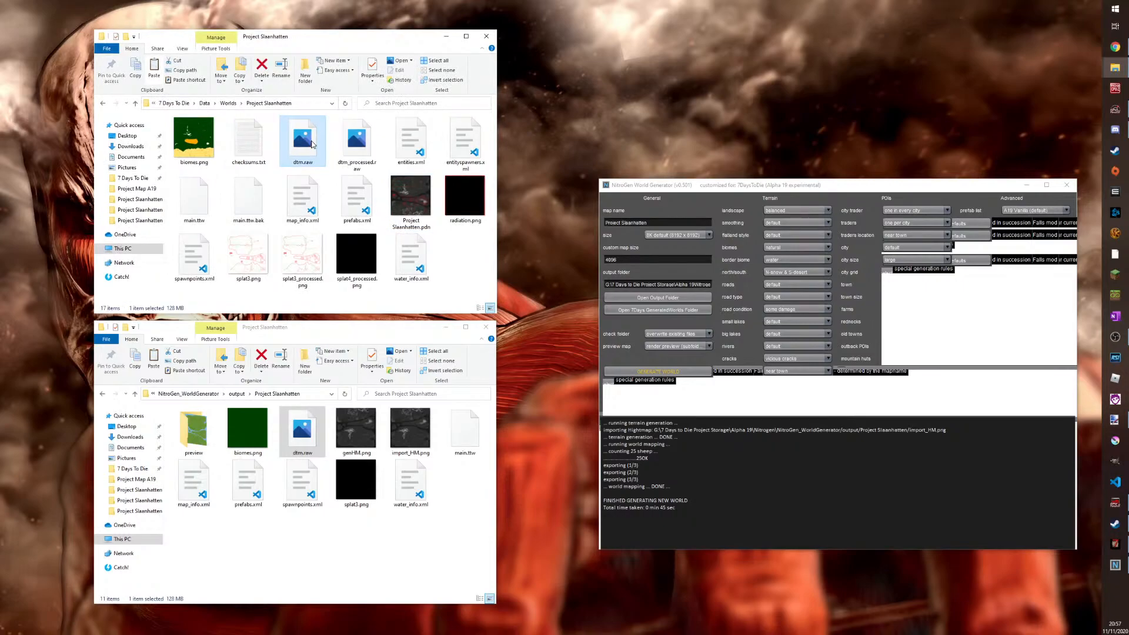
{"action": "key", "text": "Delete"}
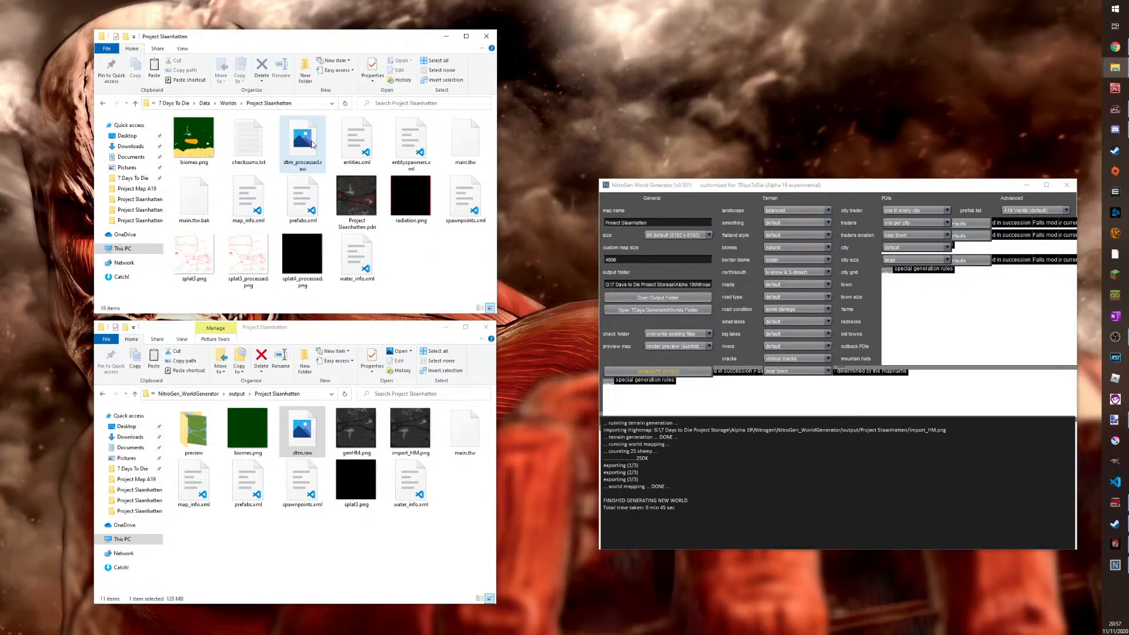
{"action": "left_click", "coordinate": [312, 144]}
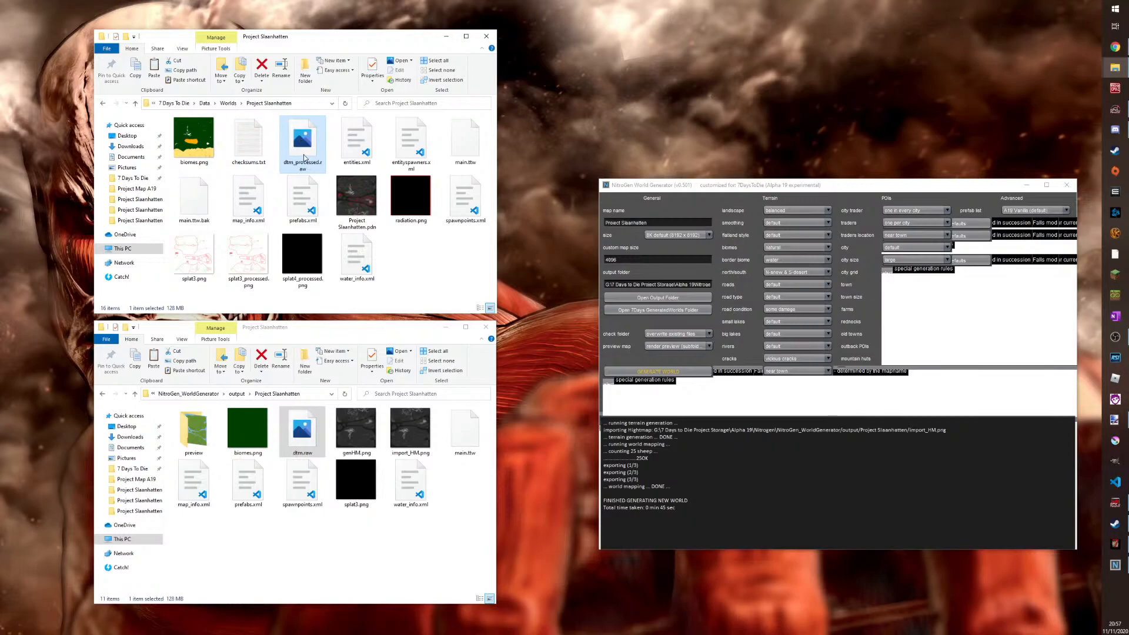
{"action": "key", "text": "Delete"}
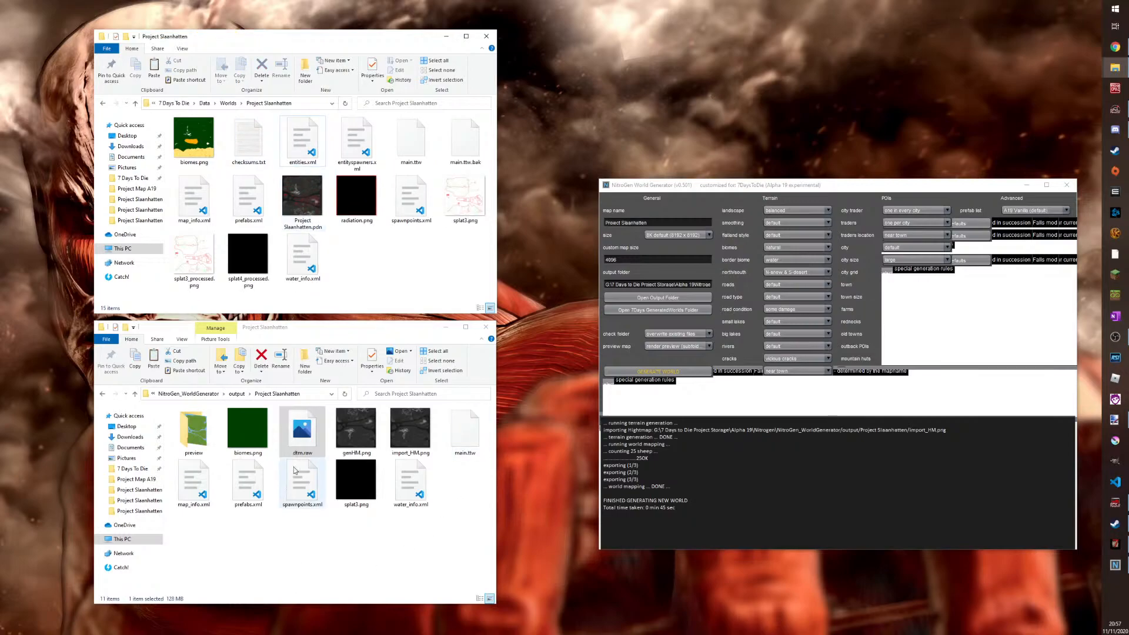
Move the newly generated dtm.raw into the 7 Days To Die world folder, and close both folder windows and NitroGen
{"action": "left_click_drag", "start_coordinate": [306, 435], "coordinate": [367, 279]}
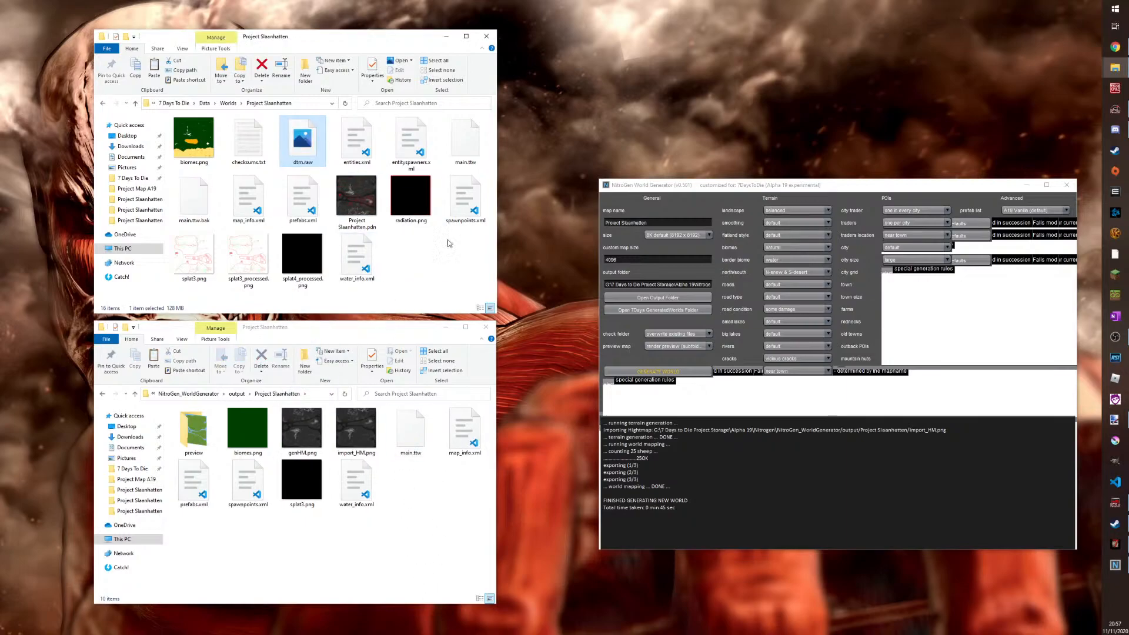
{"action": "left_click", "coordinate": [493, 34]}
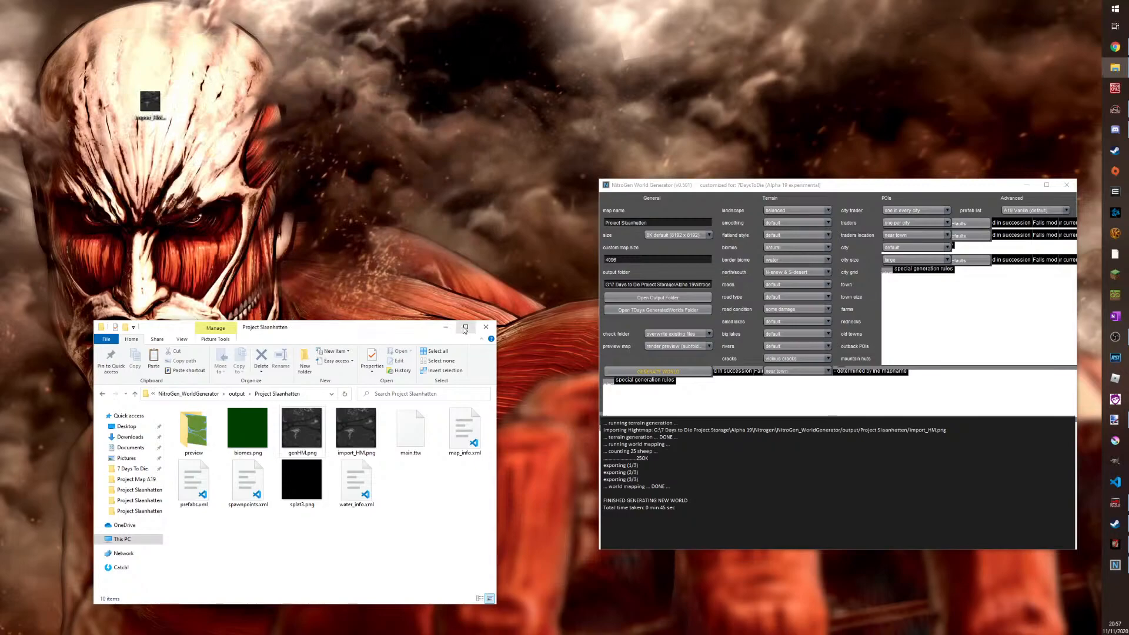
{"action": "left_click", "coordinate": [492, 325]}
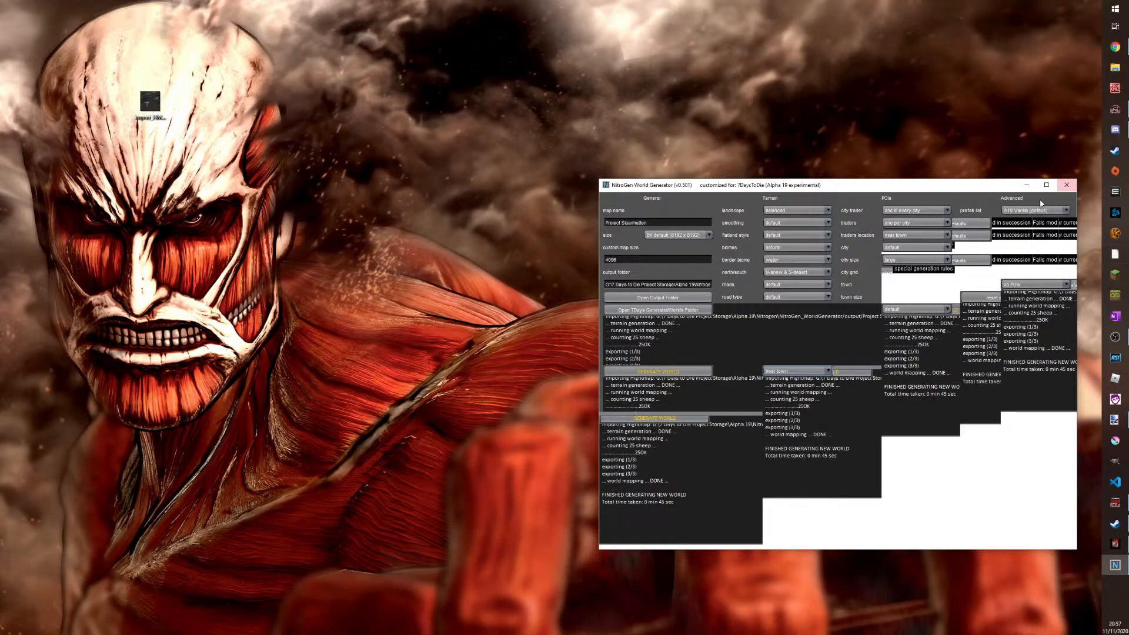
{"action": "left_click", "coordinate": [1066, 185]}
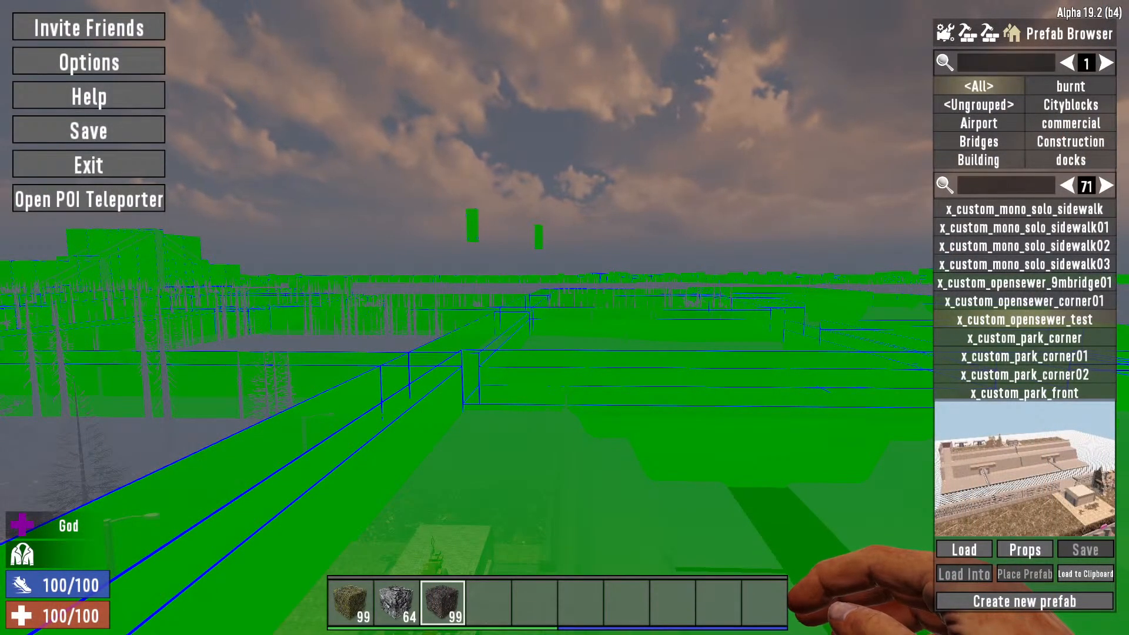
Switch to 7 Days to Die and exit the open world to the main menu
{"action": "key", "text": "Escape"}
{"action": "key", "text": "Escape"}
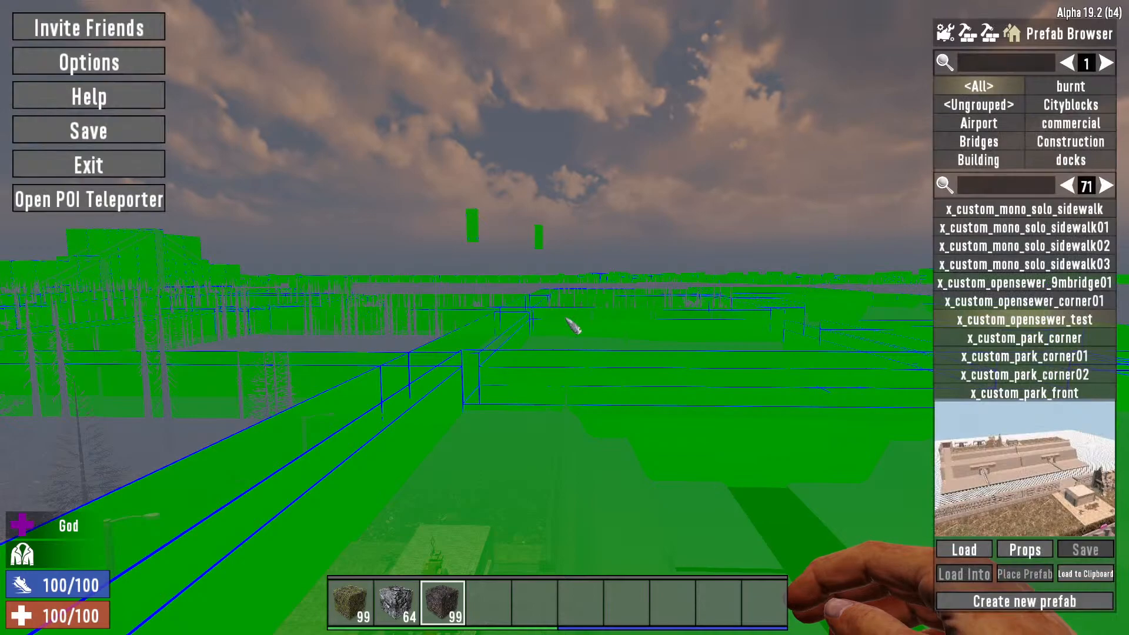
{"action": "left_click", "coordinate": [134, 168]}
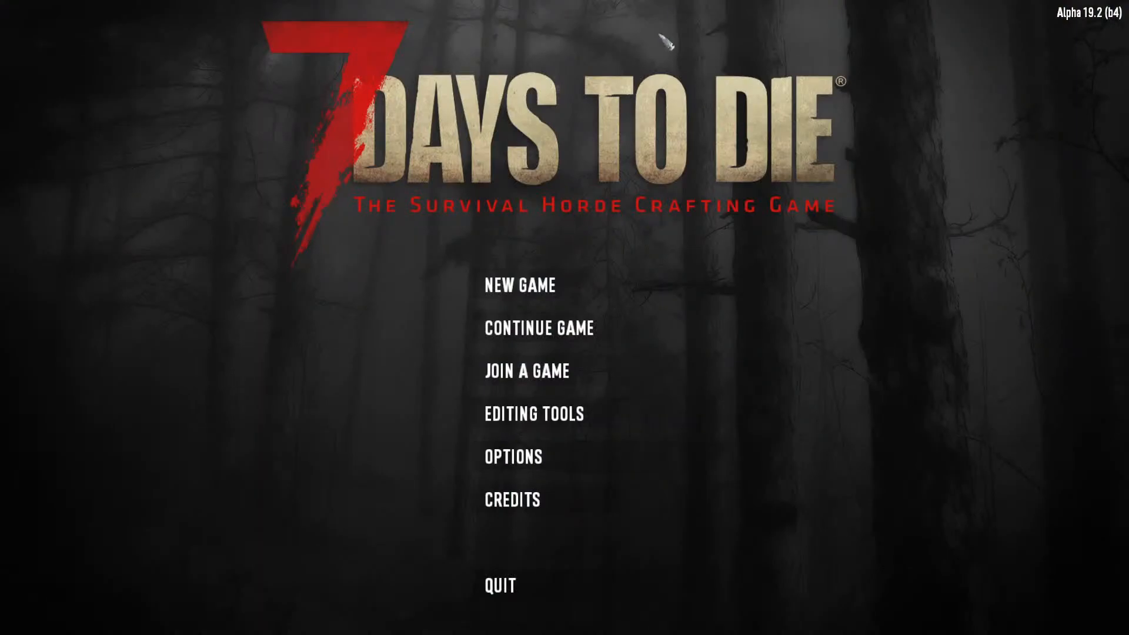
Load the Project Slaanhatten world in the World Editor and enable god mode for flying around the canal
{"action": "left_click", "coordinate": [509, 411]}
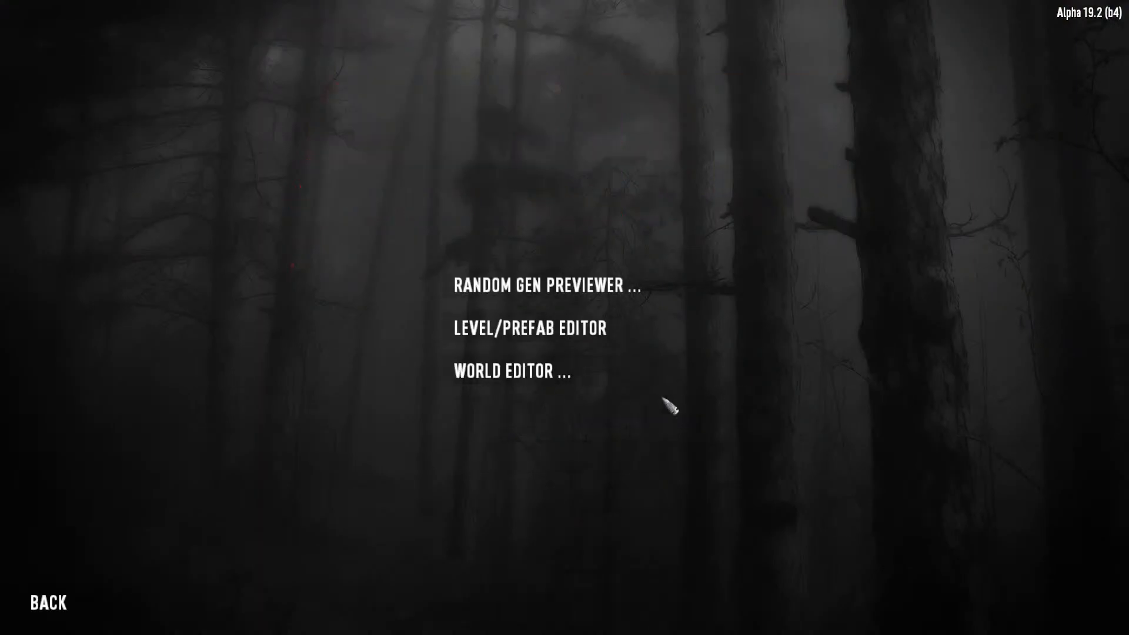
{"action": "left_click", "coordinate": [544, 376]}
{"action": "left_click", "coordinate": [579, 383]}
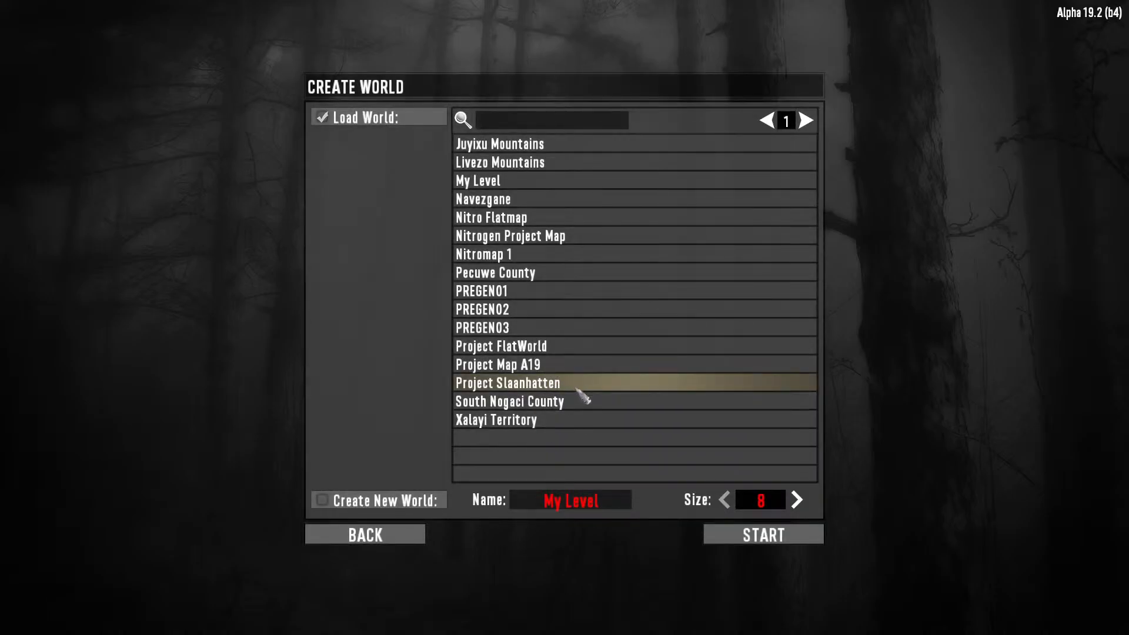
{"action": "left_click", "coordinate": [791, 538]}
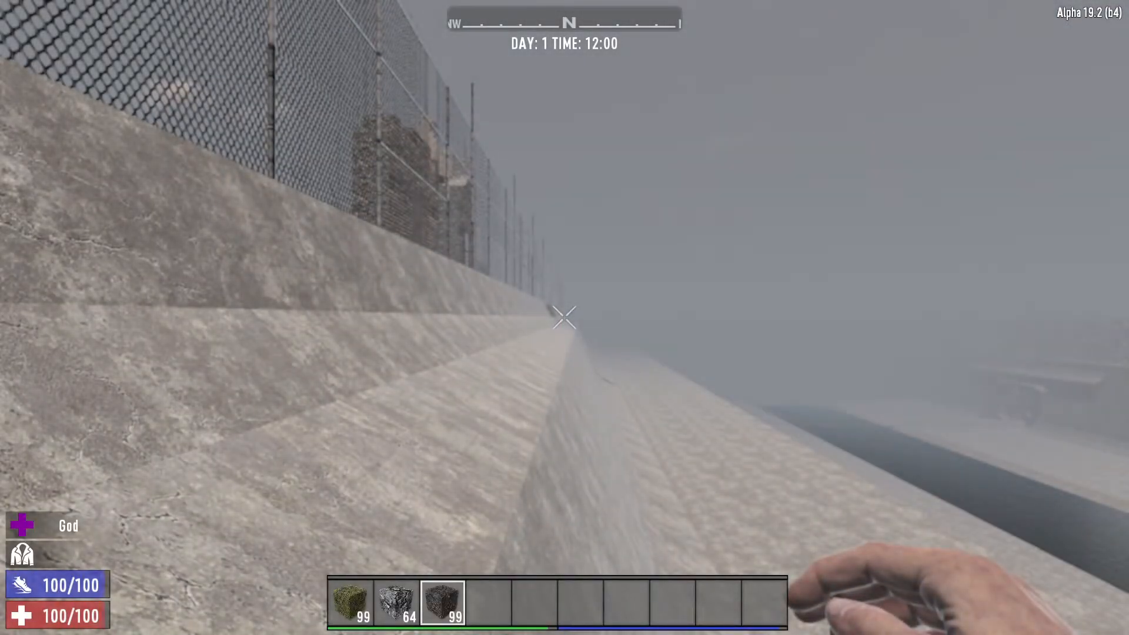
{"action": "key", "text": "space"}
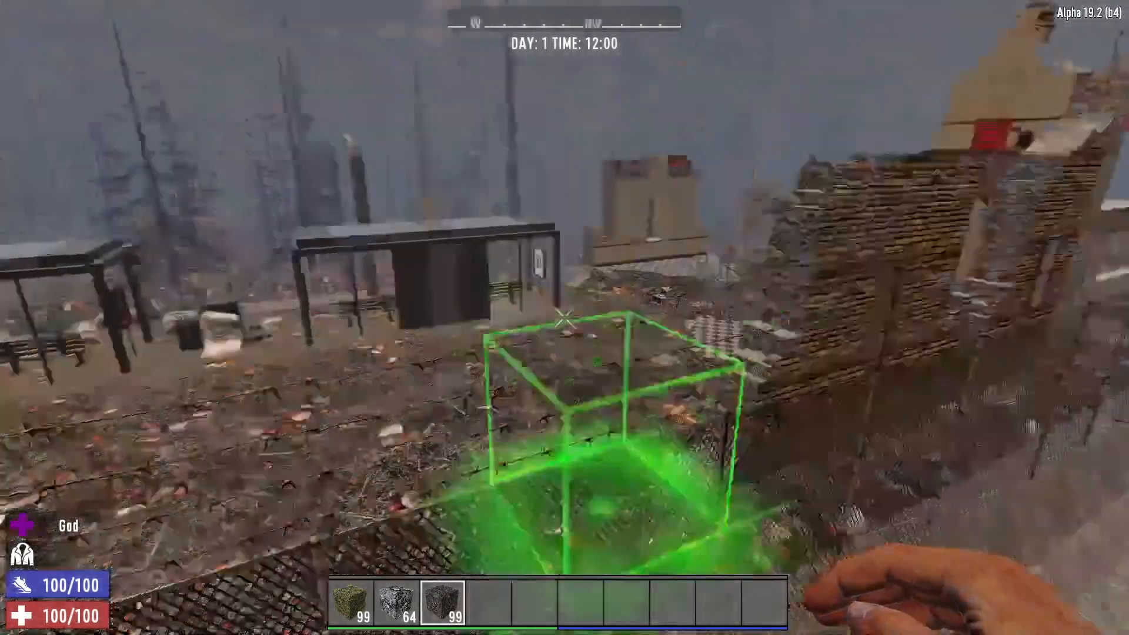
{"action": "key", "text": "q"}
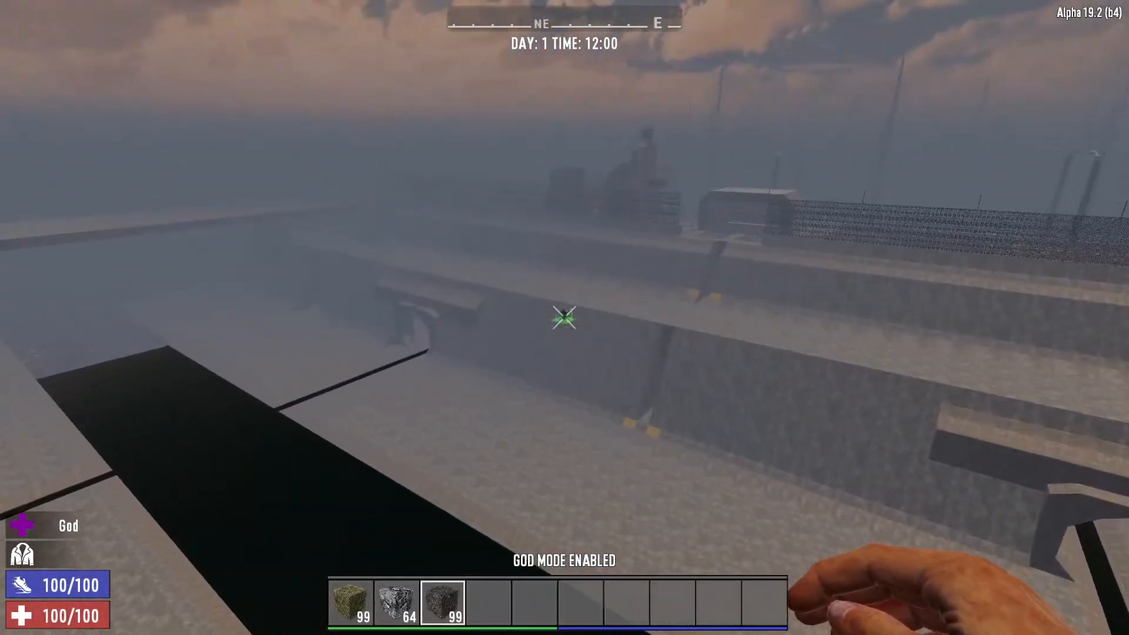
Find the dry channel mouth north of the canal on the map and teleport to its east bank beside the road crossing
{"action": "key", "text": "m"}
{"action": "left_click_drag", "start_coordinate": [667, 518], "coordinate": [735, 278]}
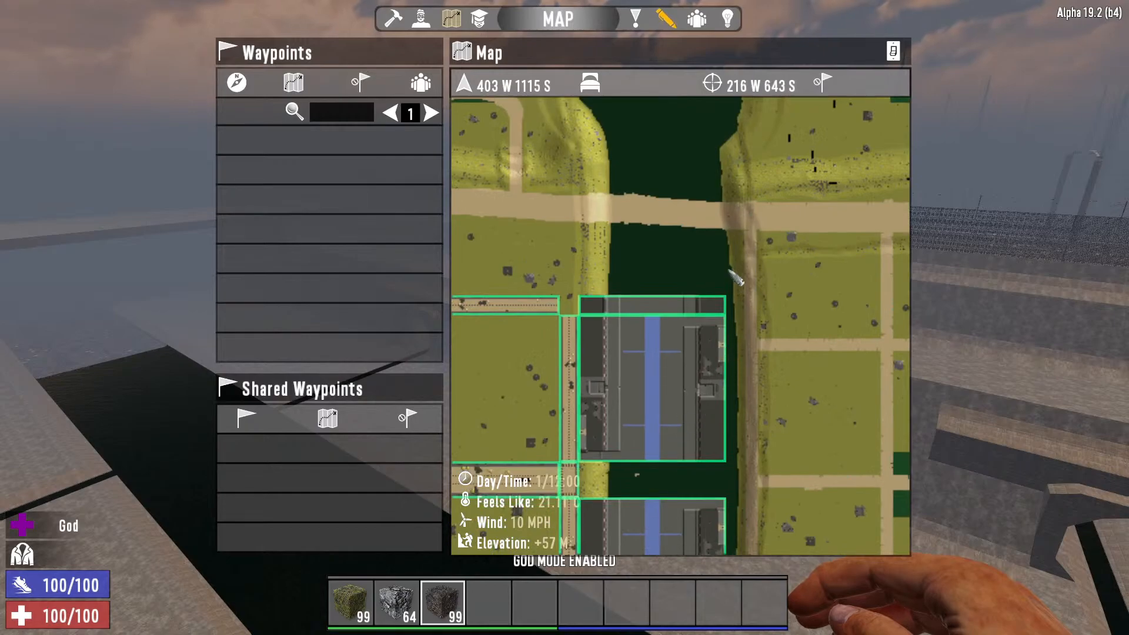
{"action": "left_click_drag", "start_coordinate": [696, 239], "coordinate": [661, 387]}
{"action": "scroll", "coordinate": [661, 387], "scroll_direction": "up", "scroll_amount": 2}
{"action": "scroll", "coordinate": [647, 252], "scroll_direction": "up", "scroll_amount": 1}
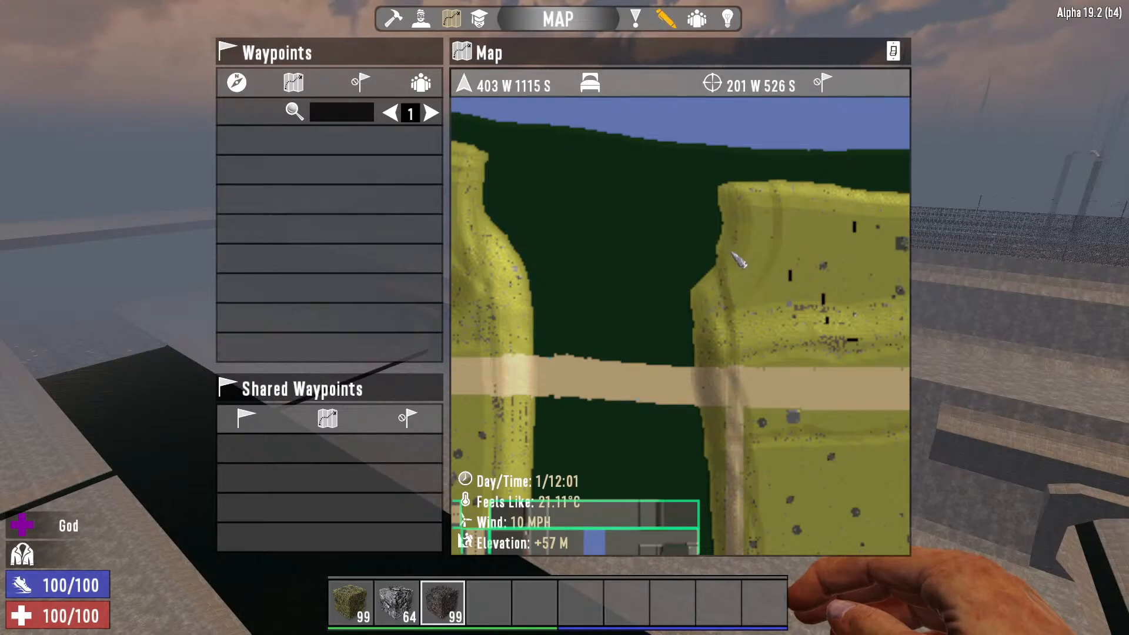
{"action": "right_click", "coordinate": [692, 352]}
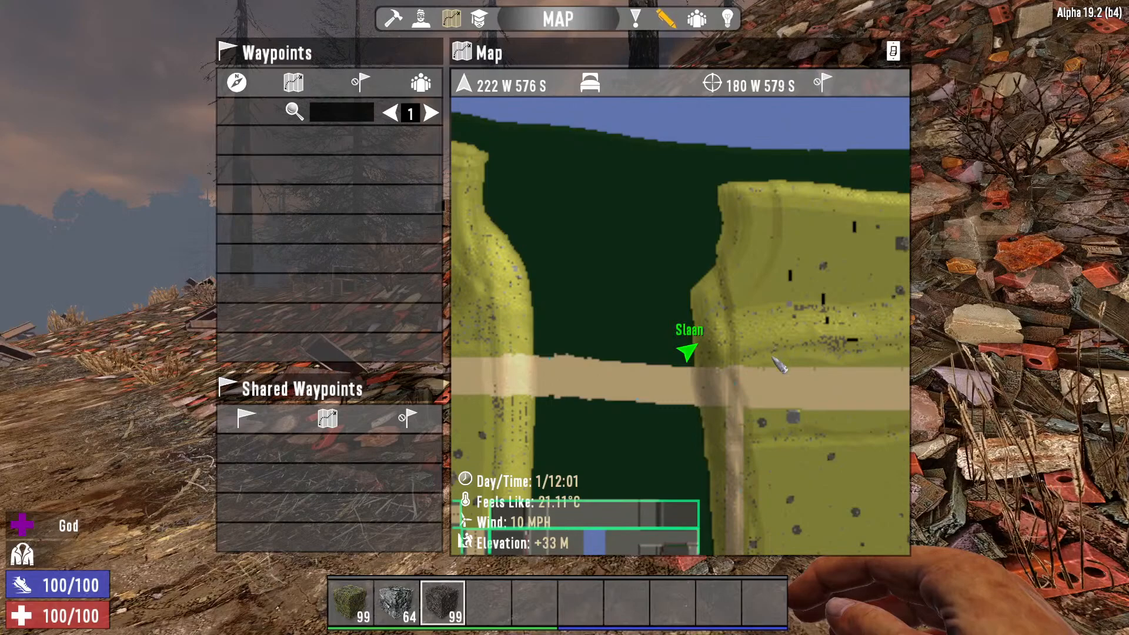
{"action": "key", "text": "Escape"}
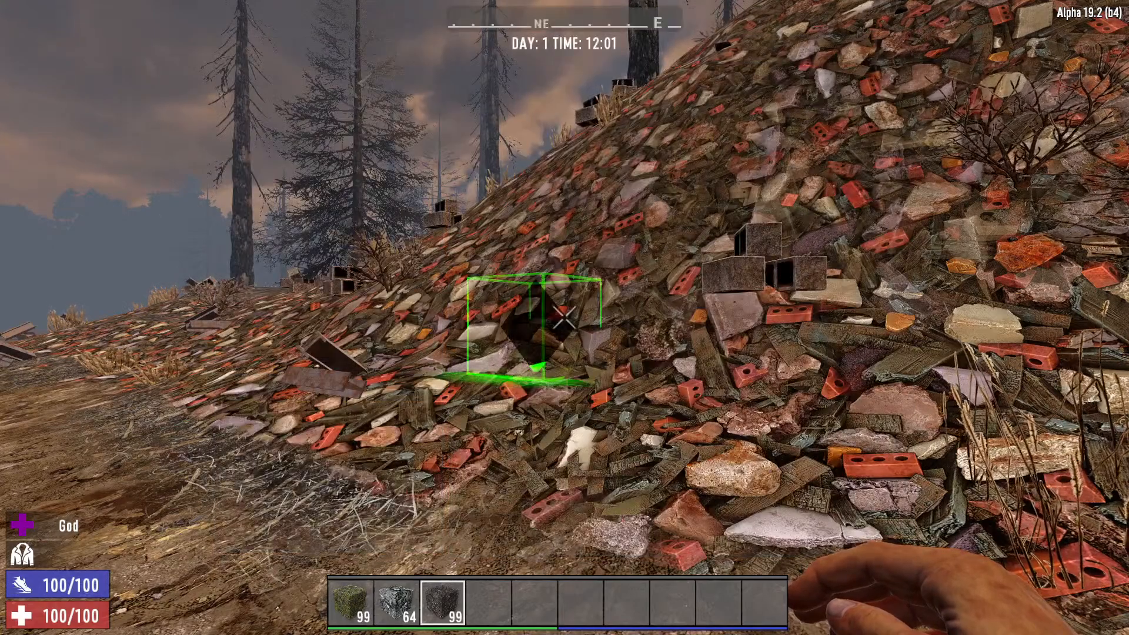
Check the position on the map and examine the reshaped slopes and channel bed along the east bank
{"action": "key", "text": "m"}
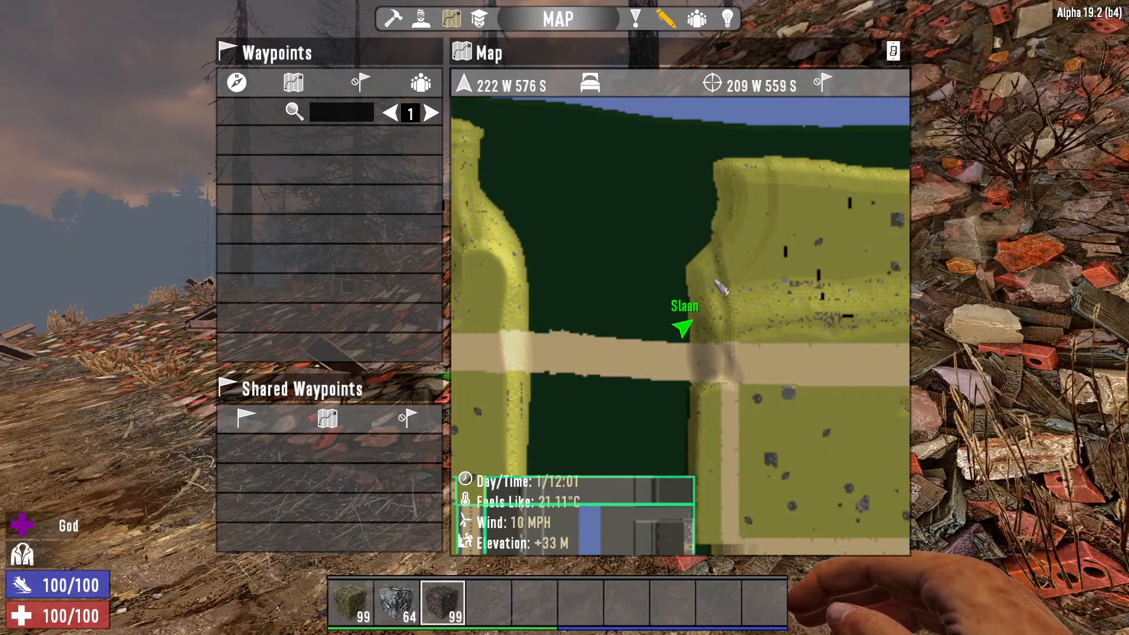
{"action": "key", "text": "Escape"}
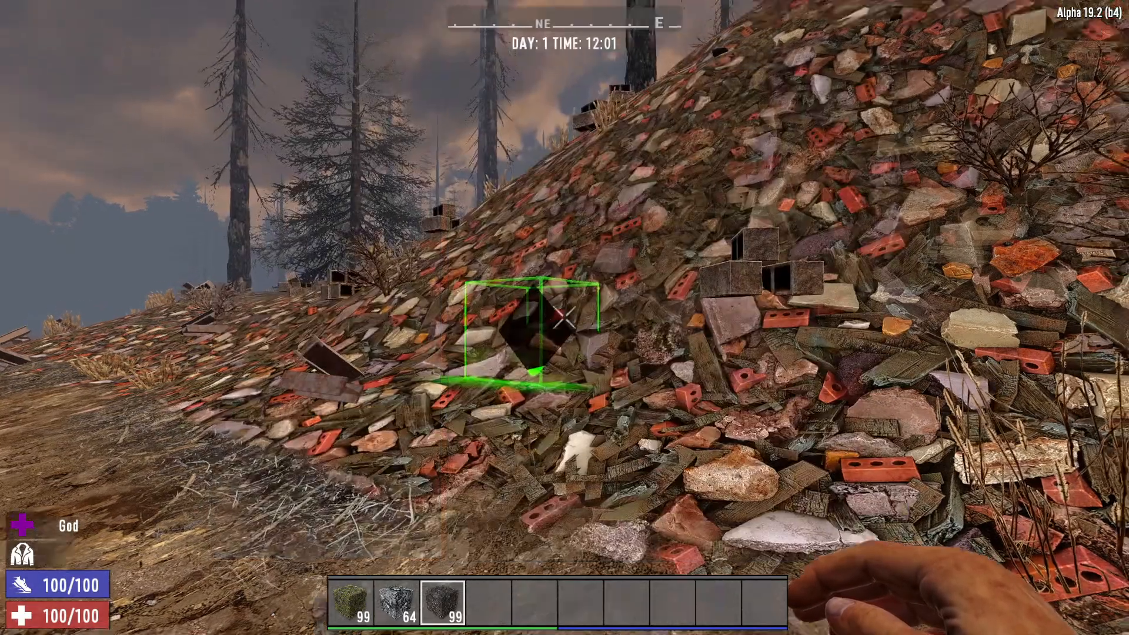
{"action": "key", "text": "w"}
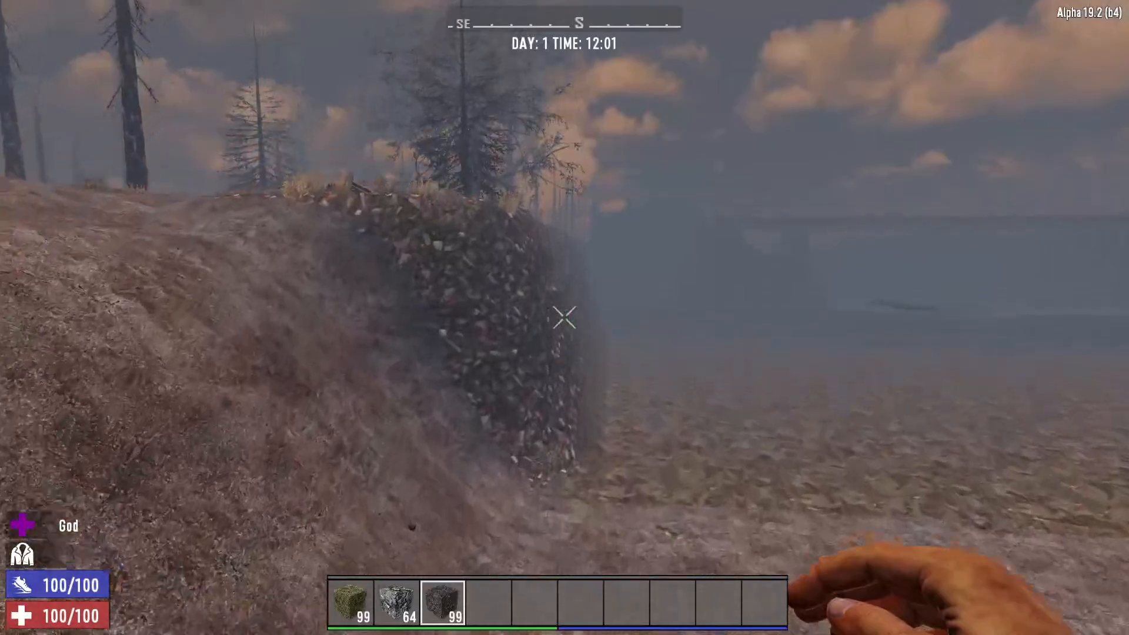
{"action": "key", "text": "w"}
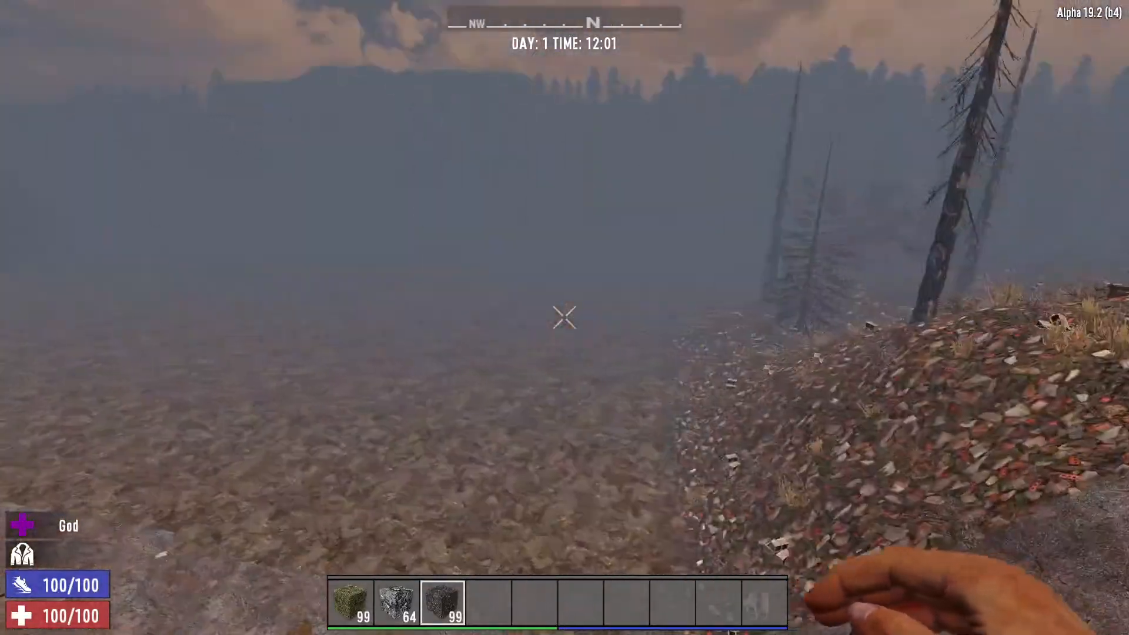
{"action": "key", "text": "w"}
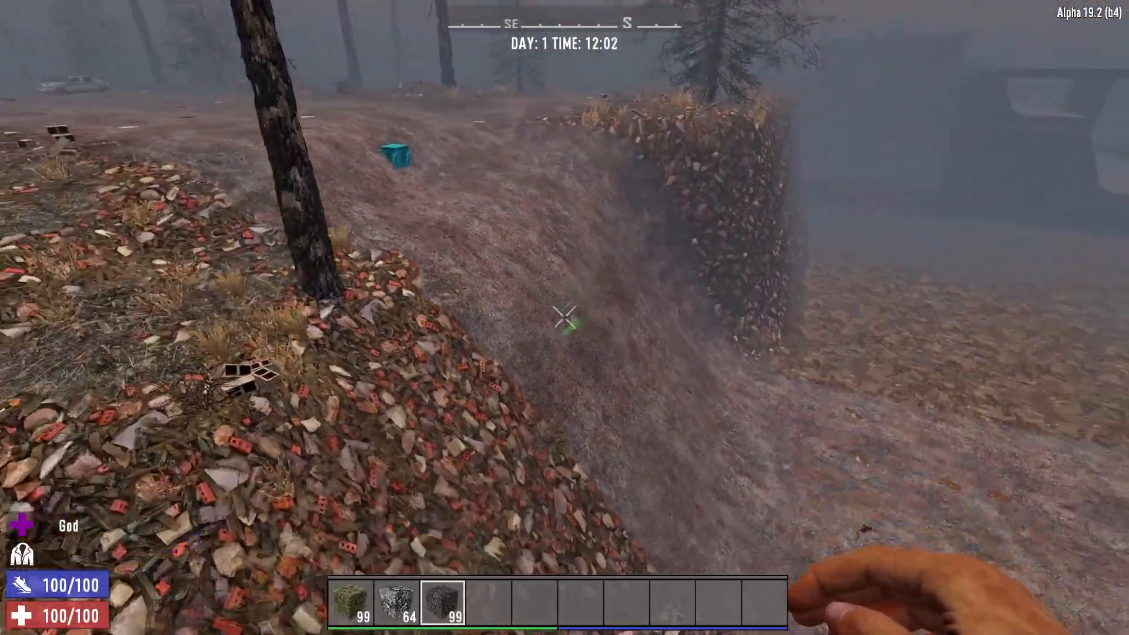
{"action": "key", "text": "w"}
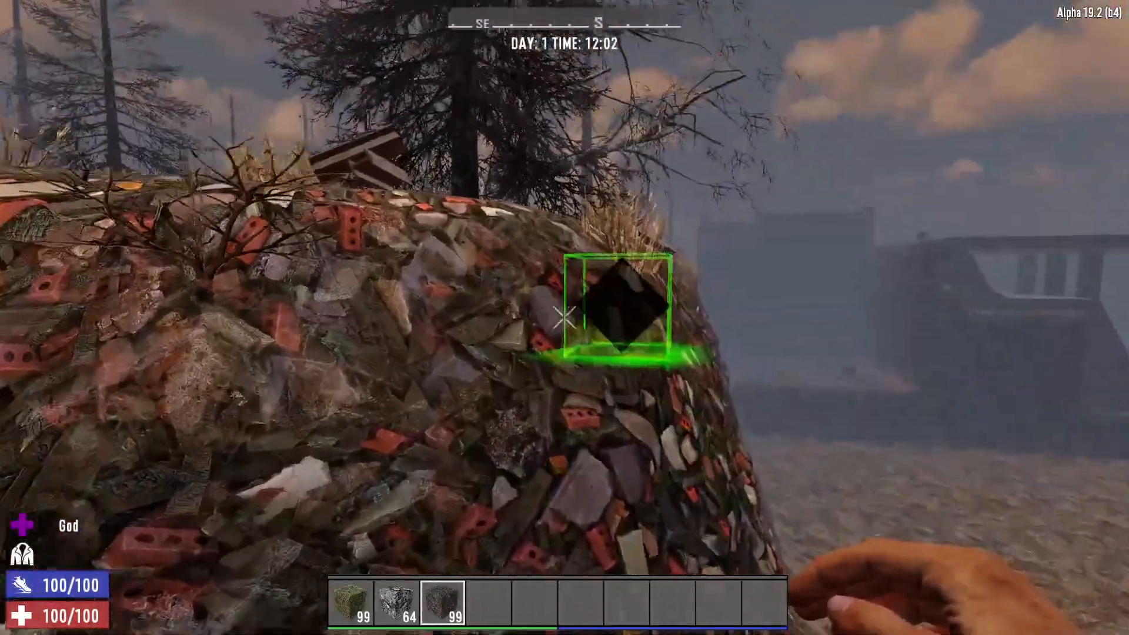
{"action": "key", "text": "w"}
{"action": "key", "text": "s"}
{"action": "key", "text": "w"}
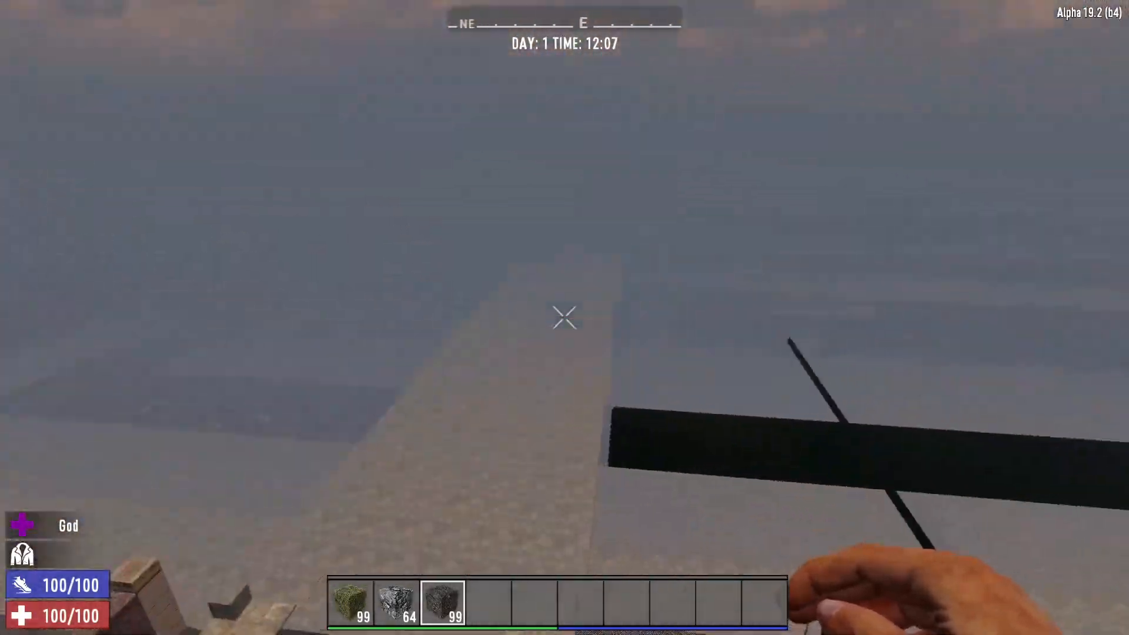
Examine the concrete canal's floor and walls, the bridge pillars, and the bridge deck across to its east end
{"action": "key", "text": "w"}
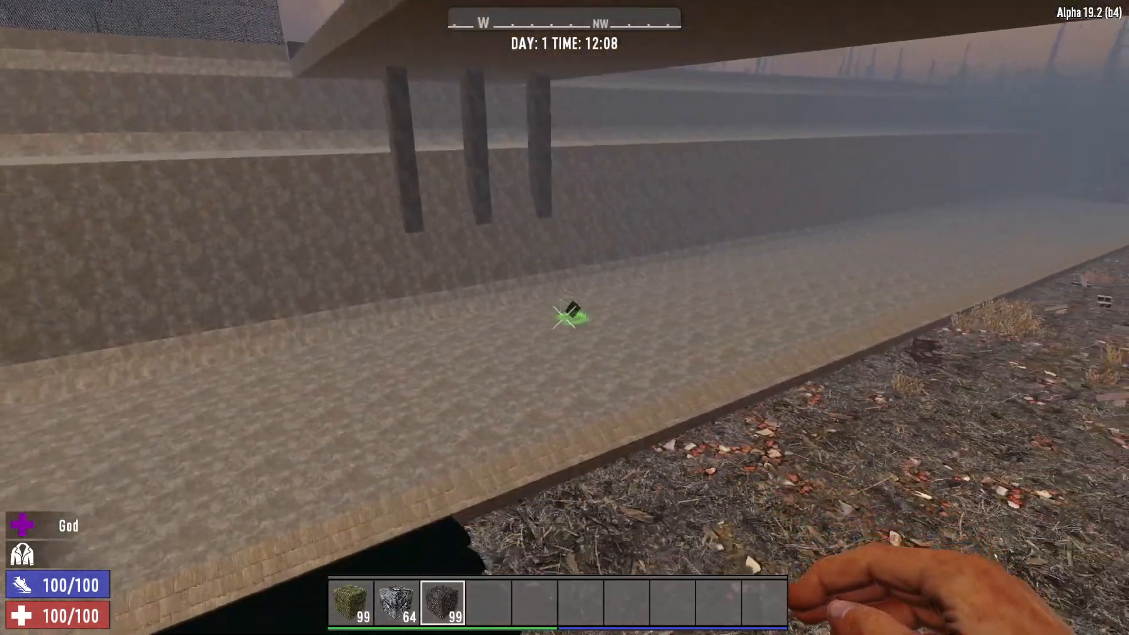
{"action": "key", "text": "a"}
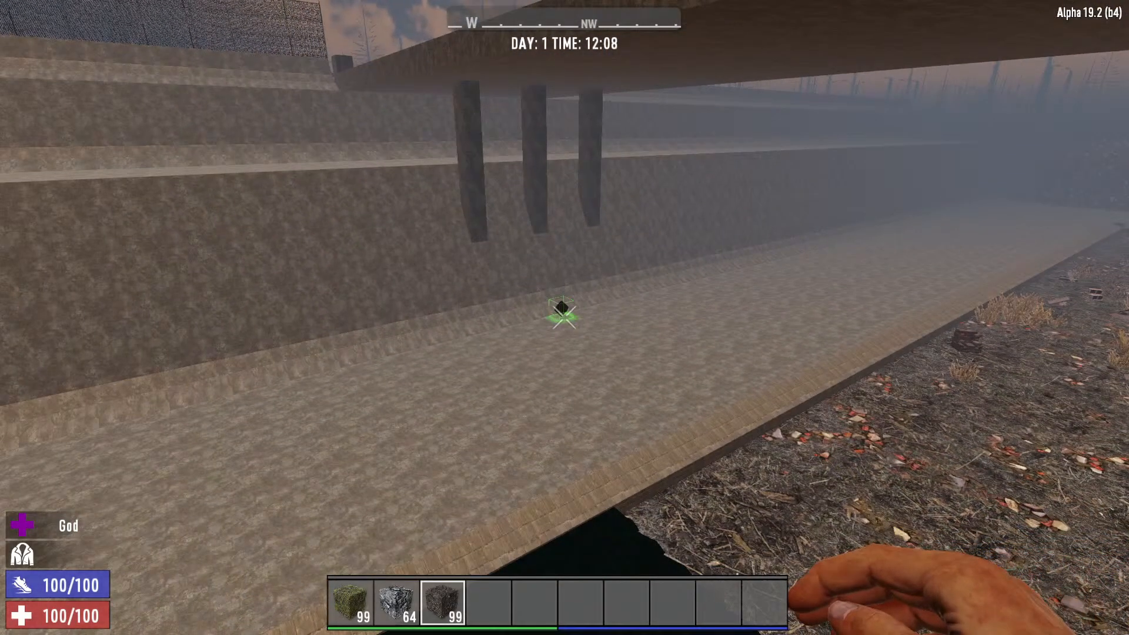
{"action": "key", "text": "space"}
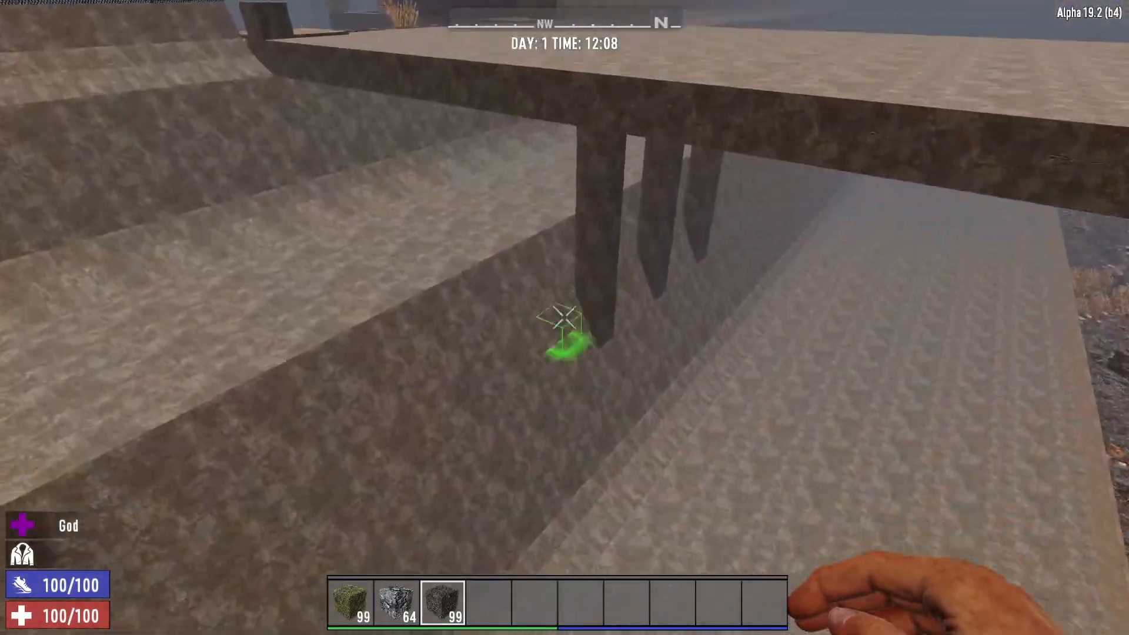
{"action": "key", "text": "space"}
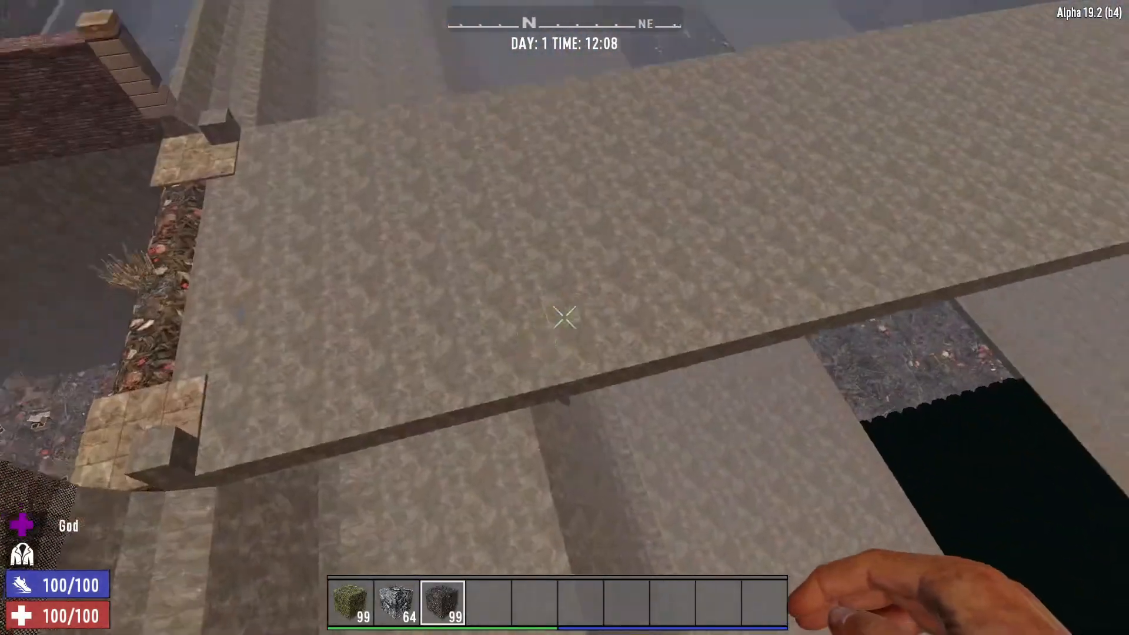
{"action": "key", "text": "w"}
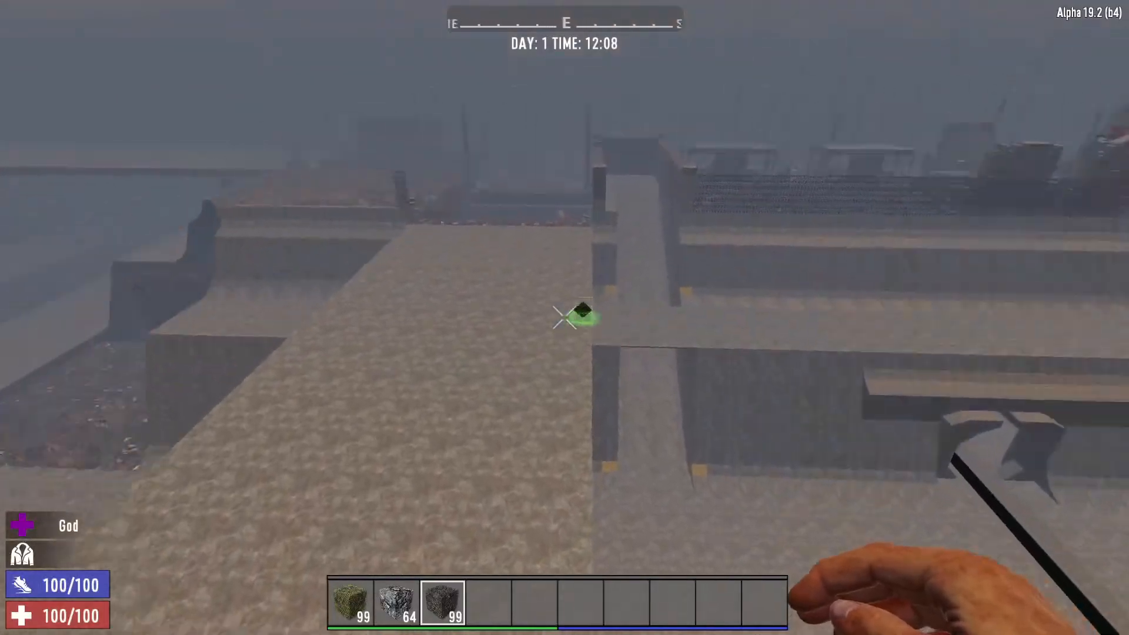
{"action": "key", "text": "w"}
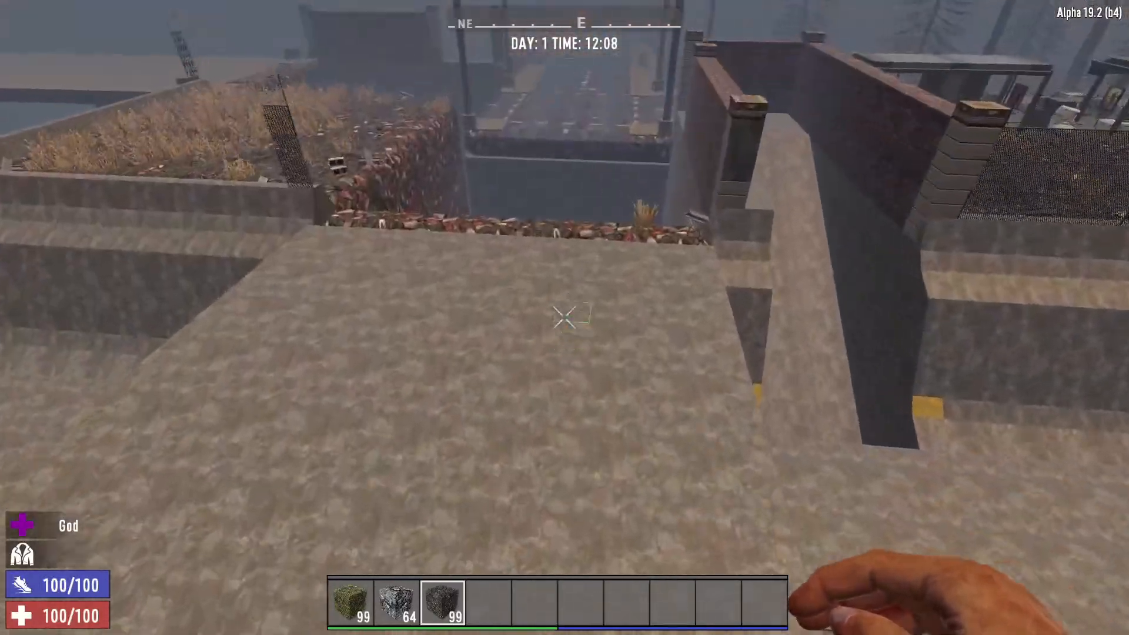
Examine how the terrain meets the bridge ends, the surrounding roads, and the outer walls at the canal corner
{"action": "key", "text": "w"}
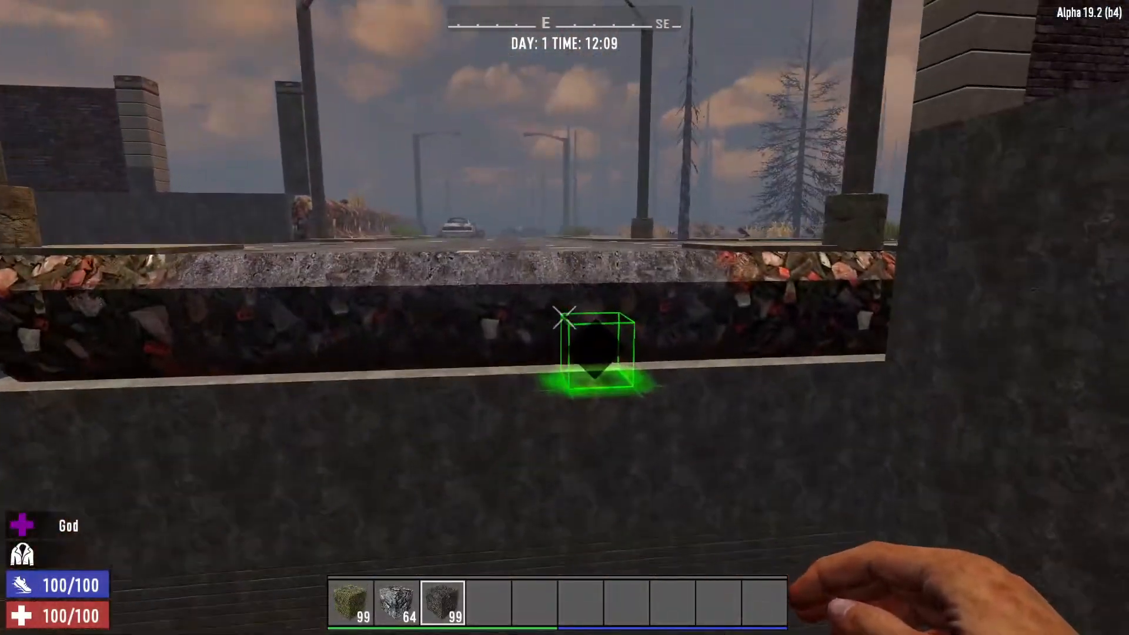
{"action": "key", "text": "w"}
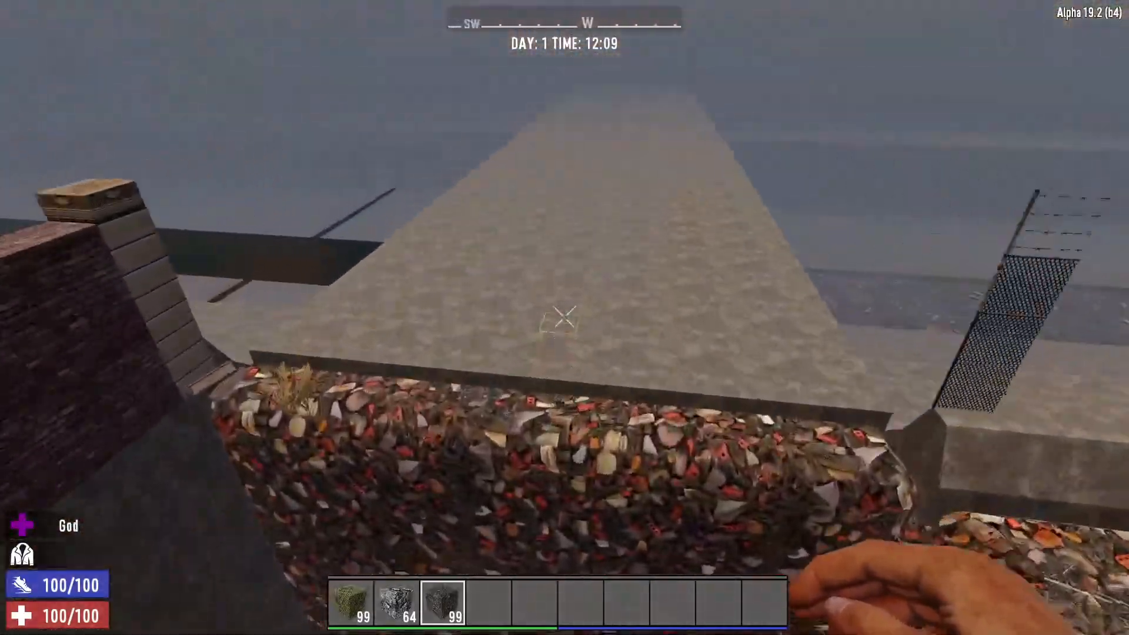
{"action": "key", "text": "w"}
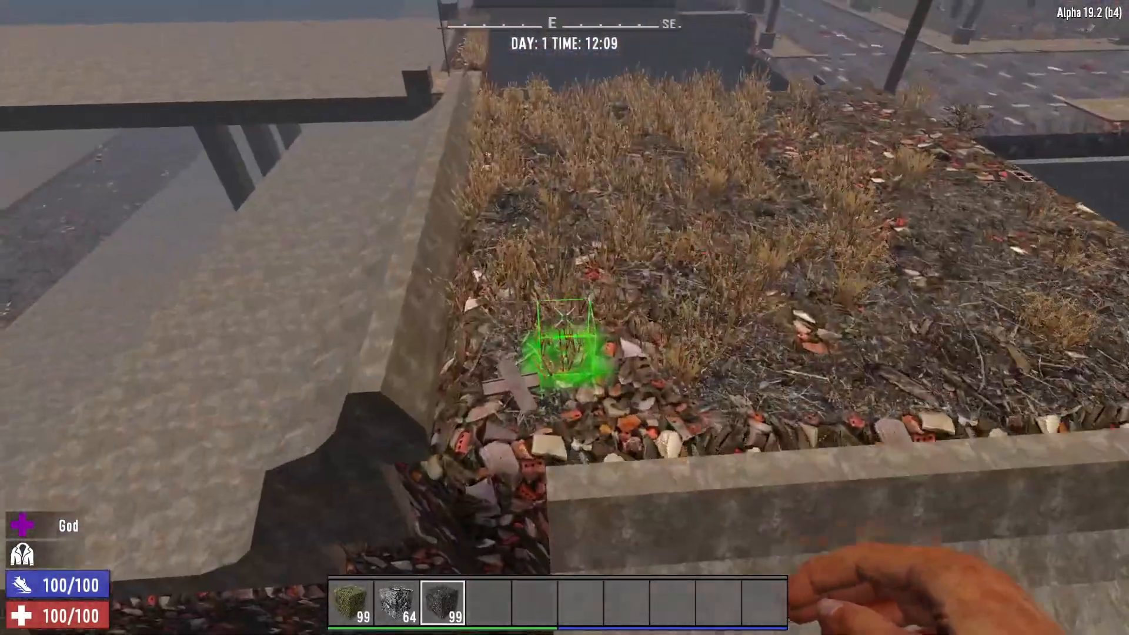
{"action": "key", "text": "w"}
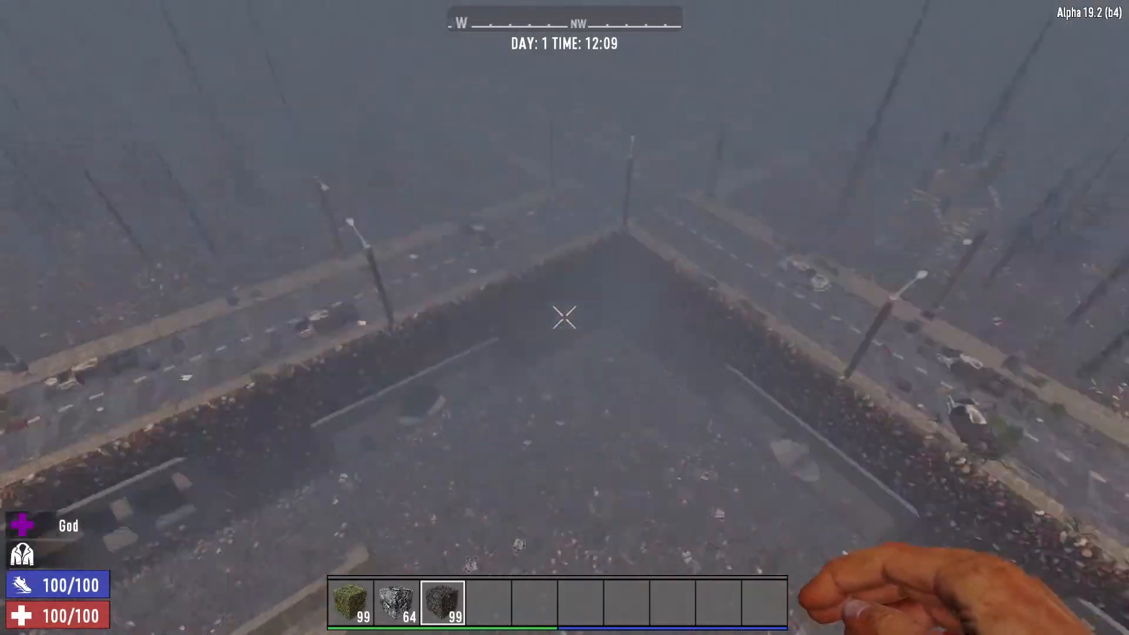
{"action": "key", "text": "w"}
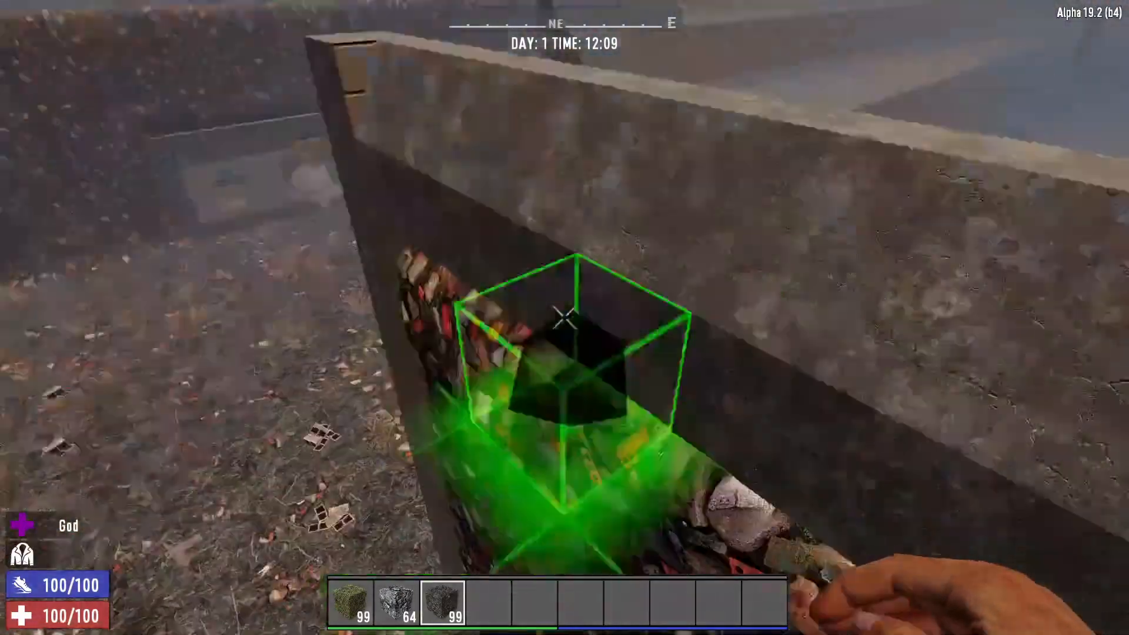
{"action": "key", "text": "space"}
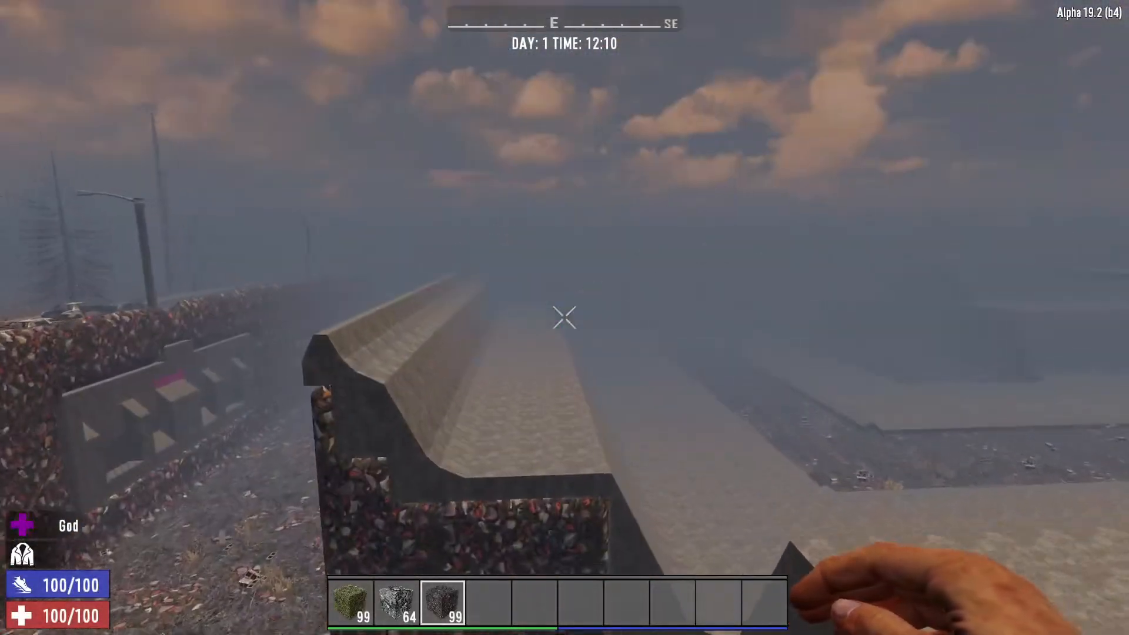
Survey the canal and river on the map, and teleport to the container harbour on the river's south shore
{"action": "key", "text": "m"}
{"action": "scroll", "coordinate": [681, 326], "scroll_direction": "down", "scroll_amount": 3}
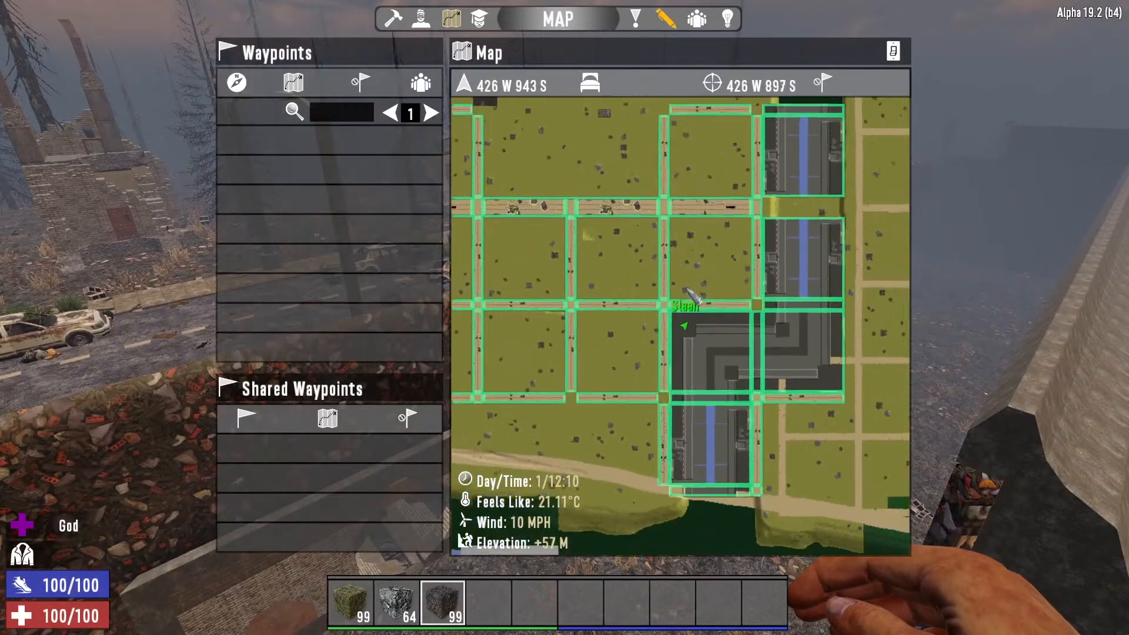
{"action": "left_click_drag", "start_coordinate": [776, 364], "coordinate": [773, 187]}
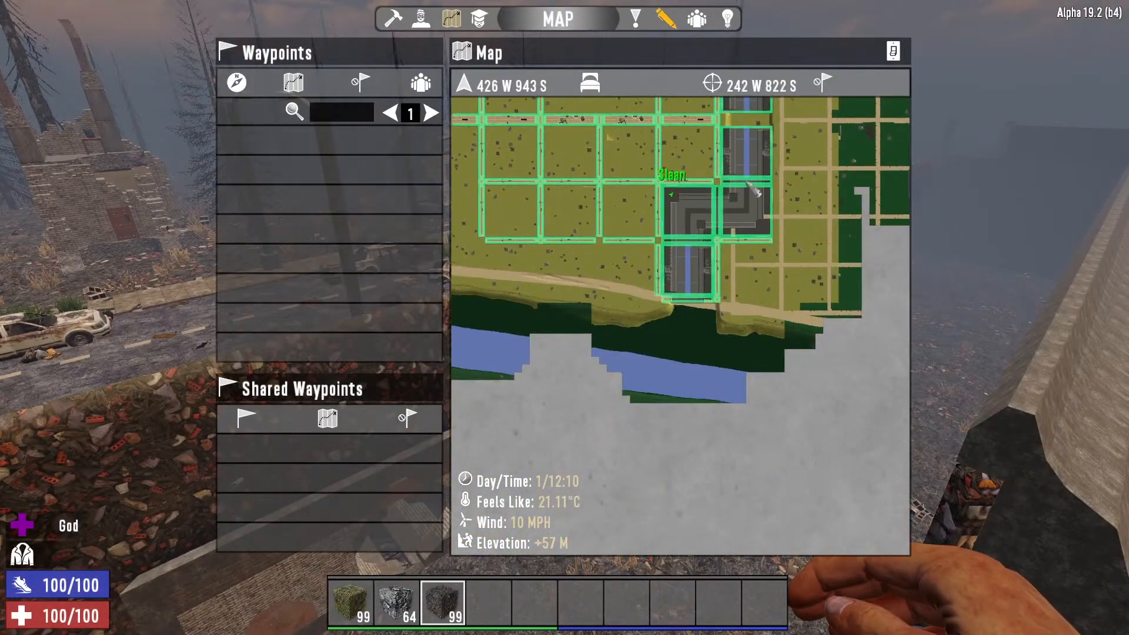
{"action": "left_click_drag", "start_coordinate": [733, 323], "coordinate": [671, 474]}
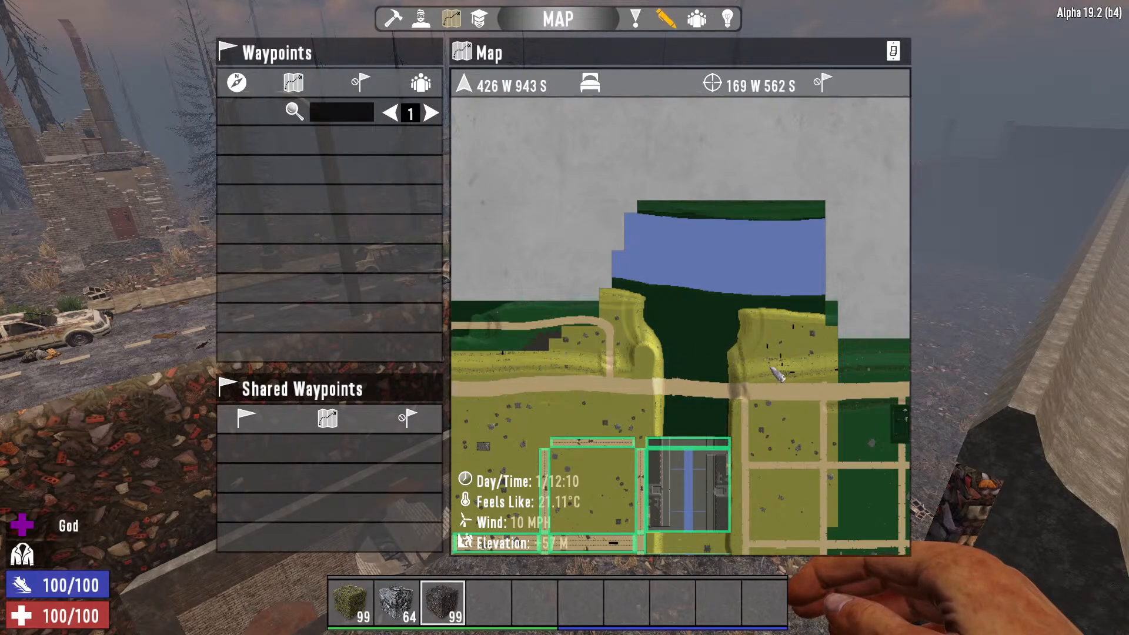
{"action": "left_click_drag", "start_coordinate": [635, 344], "coordinate": [410, 307]}
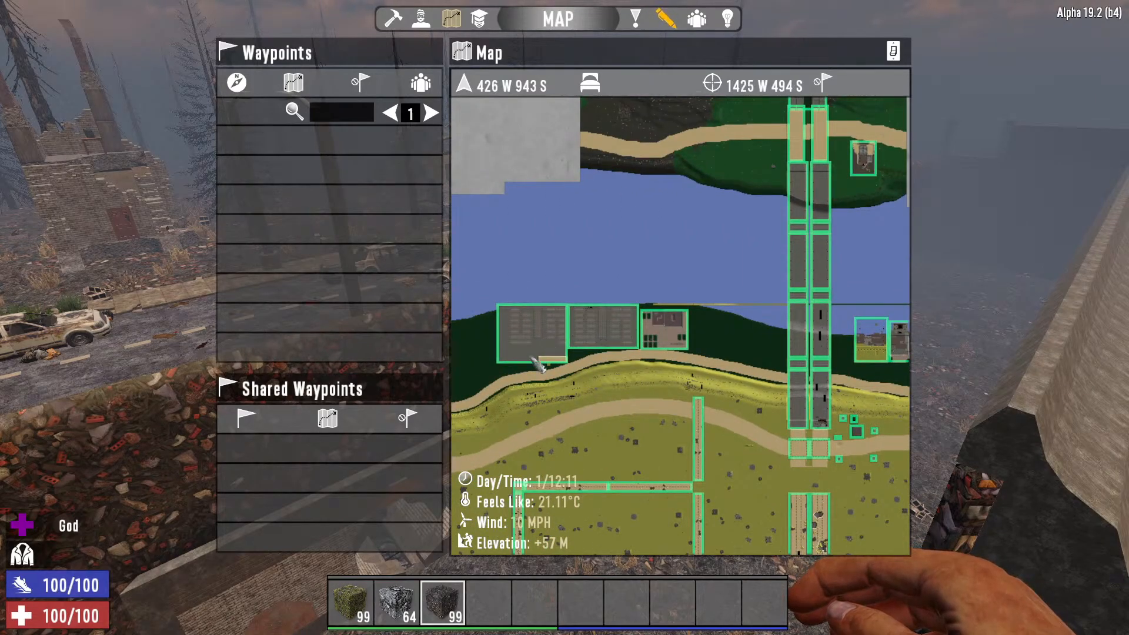
{"action": "right_click", "coordinate": [532, 358]}
{"action": "key", "text": "Escape"}
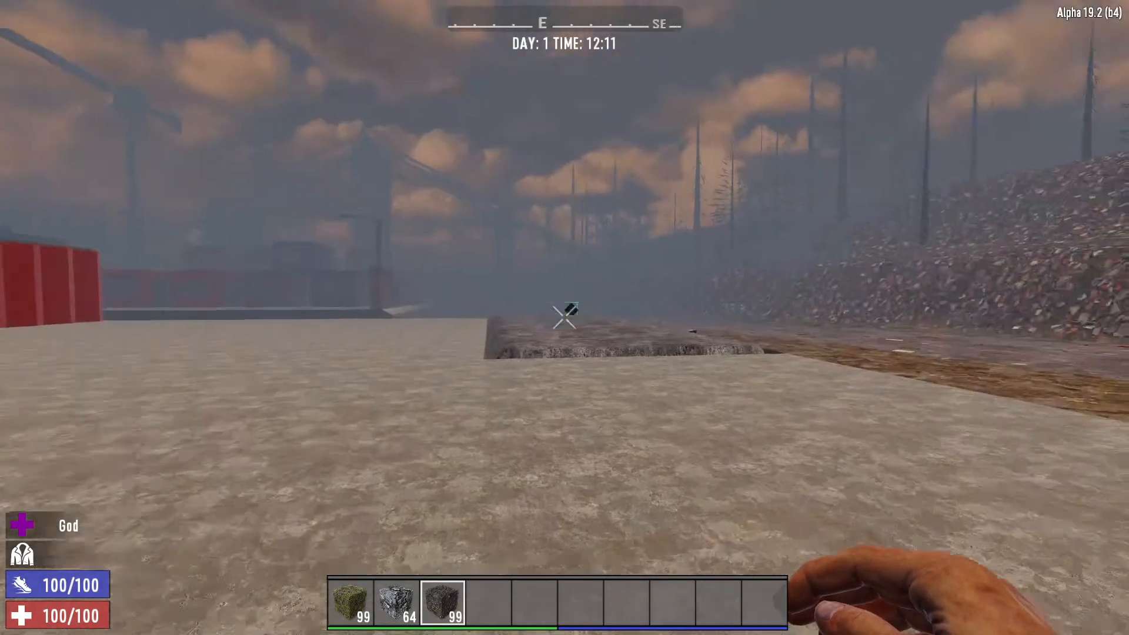
Examine the harbour's dock edge and the water level along the quay
{"action": "key", "text": "w"}
{"action": "key", "text": "w"}
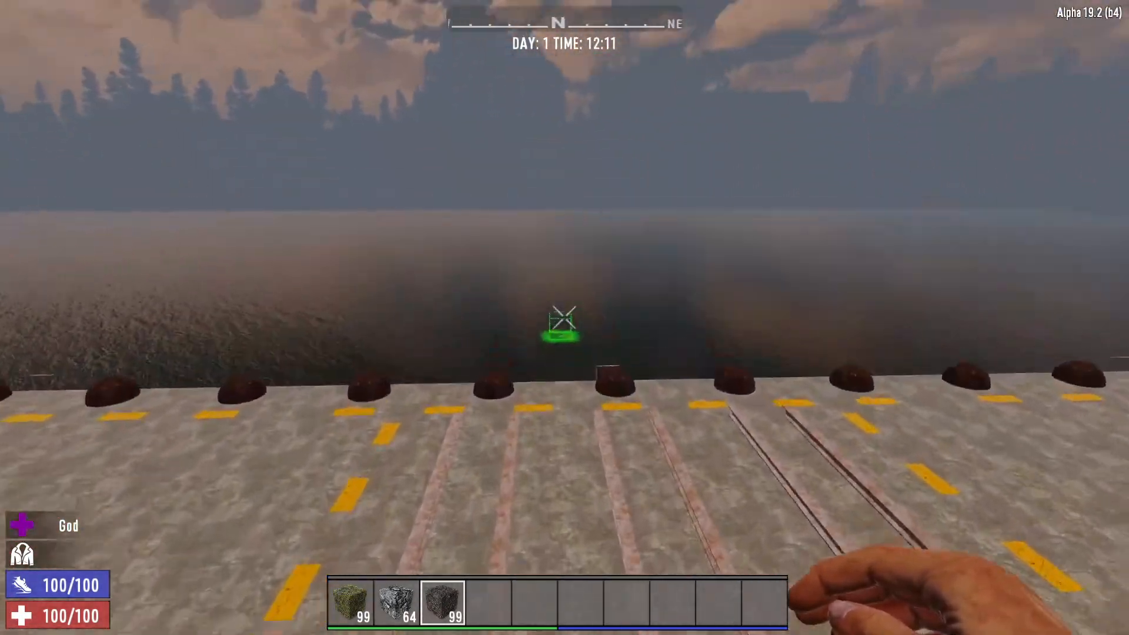
{"action": "key", "text": "w"}
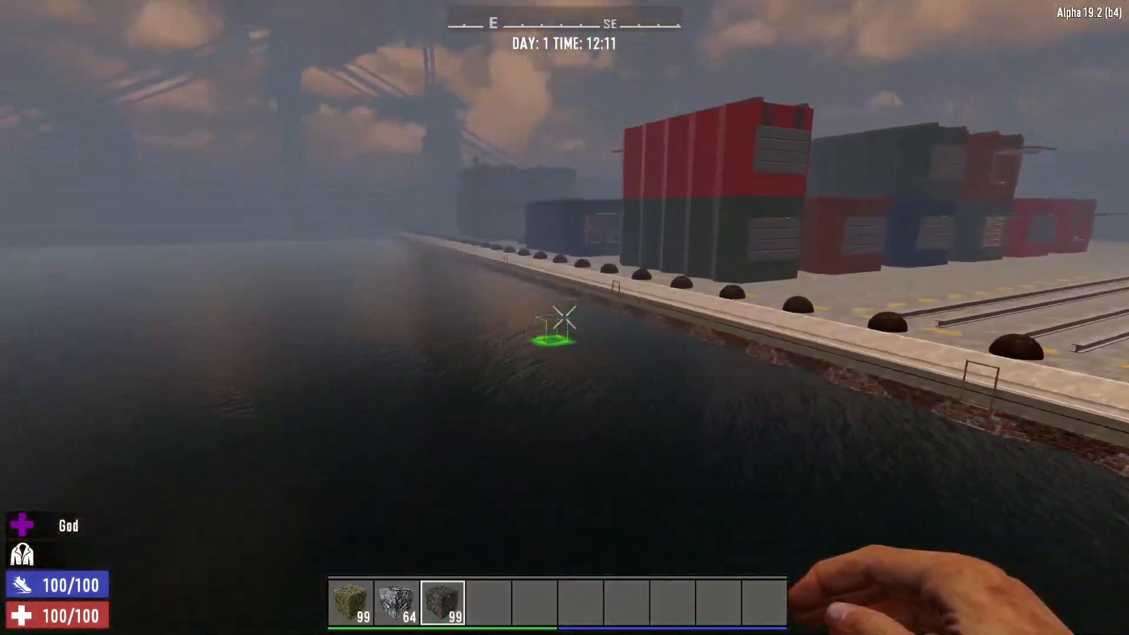
Survey the world map from the container harbour across the central island, its bridges, the concrete canal and the southern river
{"action": "key", "text": "w"}
{"action": "key", "text": "m"}
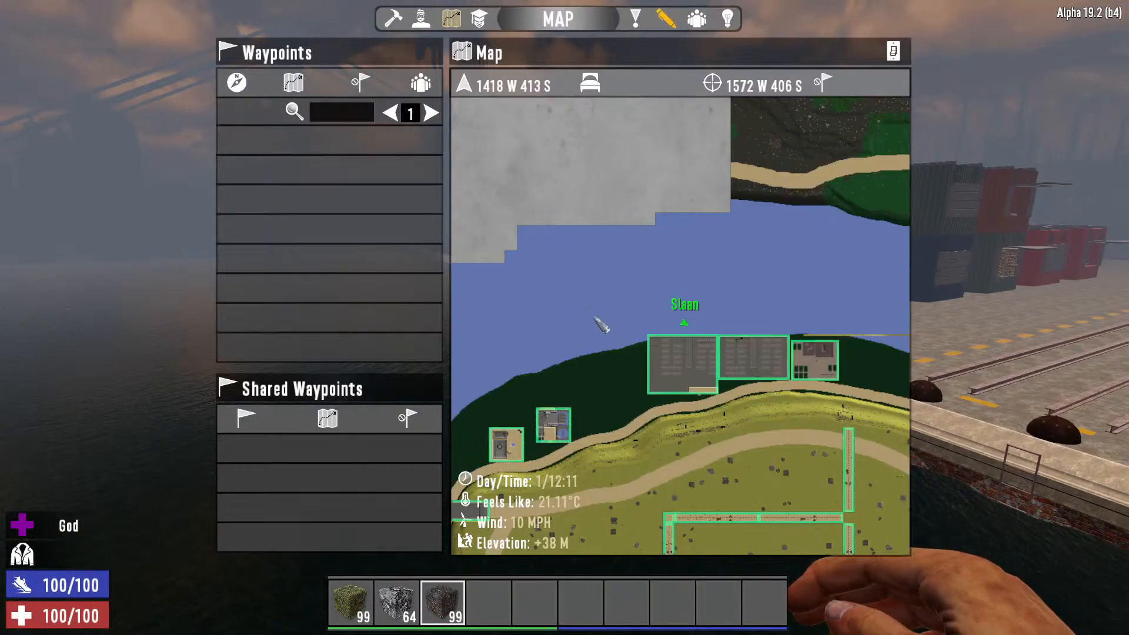
{"action": "key", "text": "d"}
{"action": "scroll", "coordinate": [681, 326], "scroll_direction": "down", "scroll_amount": 5}
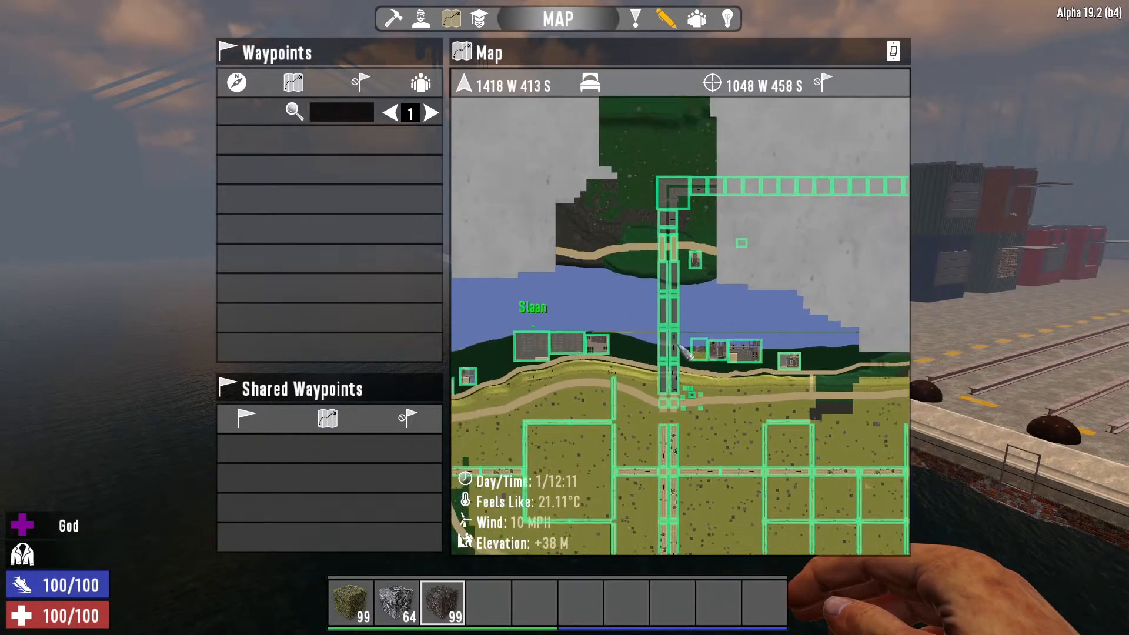
{"action": "key", "text": "d"}
{"action": "key", "text": "w"}
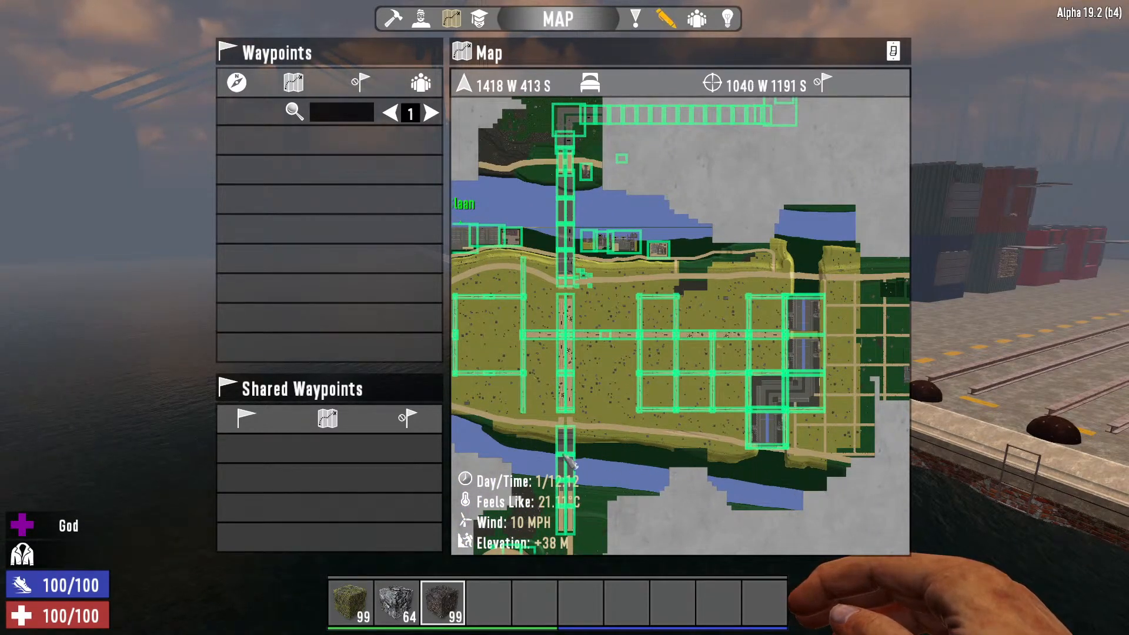
{"action": "key", "text": "a"}
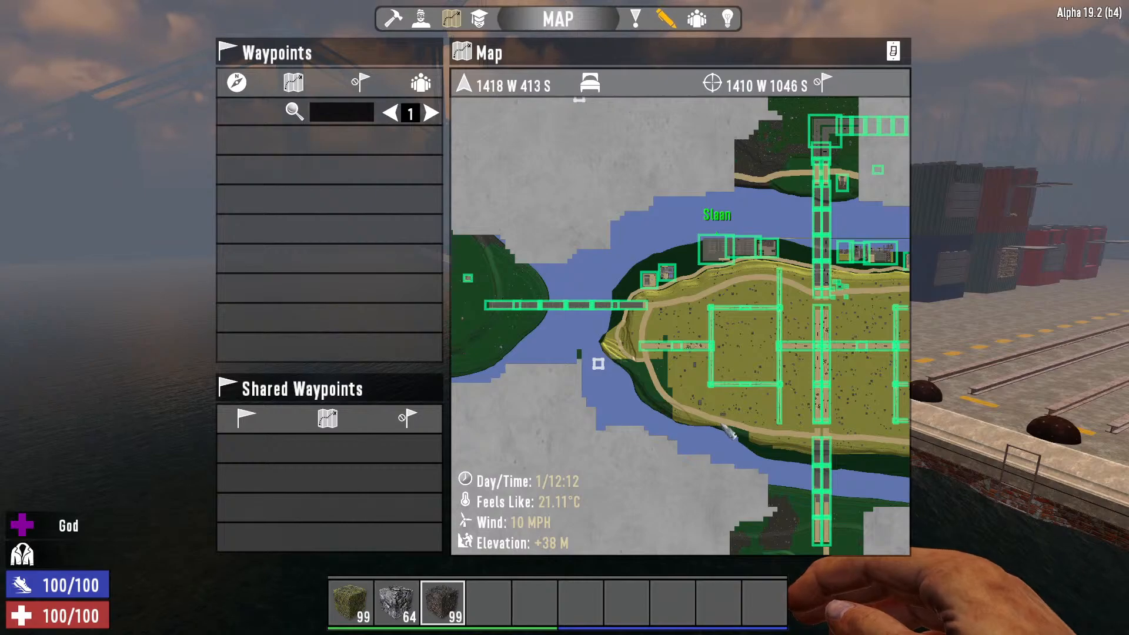
{"action": "key", "text": "d"}
{"action": "key", "text": "s"}
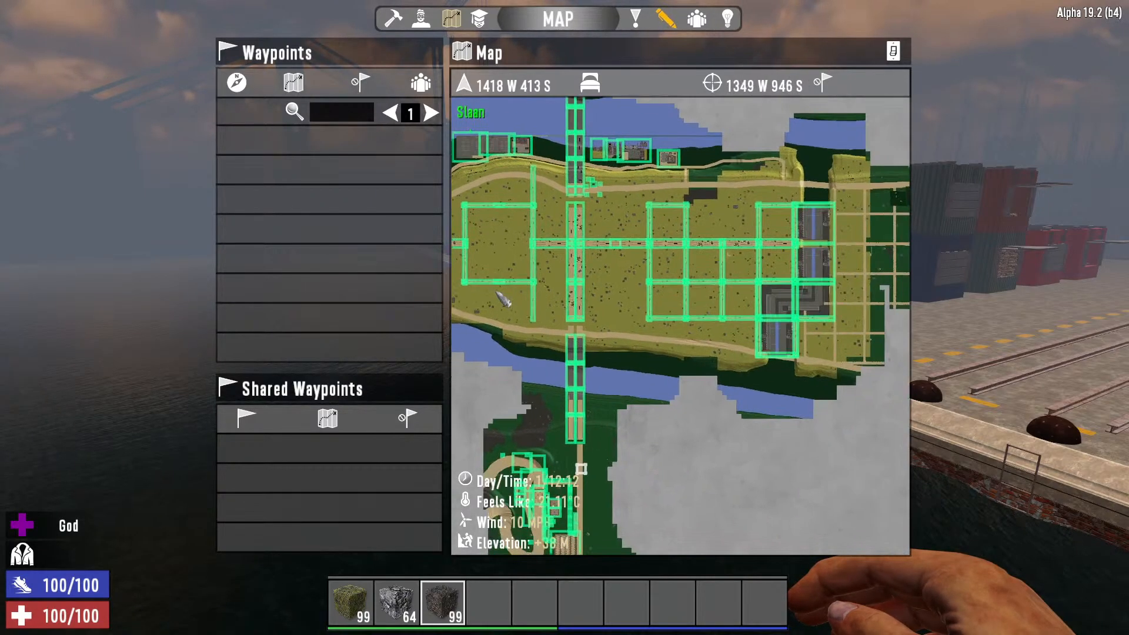
{"action": "key", "text": "a"}
{"action": "key", "text": "w"}
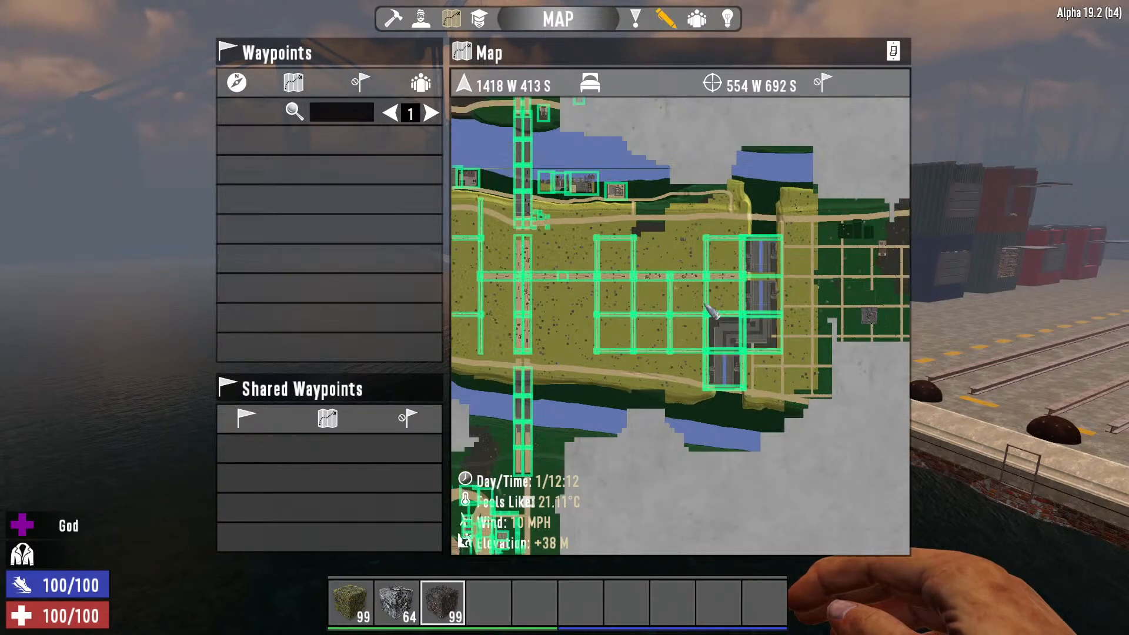
Examine the map along the northern river, its north bank and the elevated highway, and back to the canal district
{"action": "scroll", "coordinate": [738, 377], "scroll_direction": "up", "scroll_amount": 1}
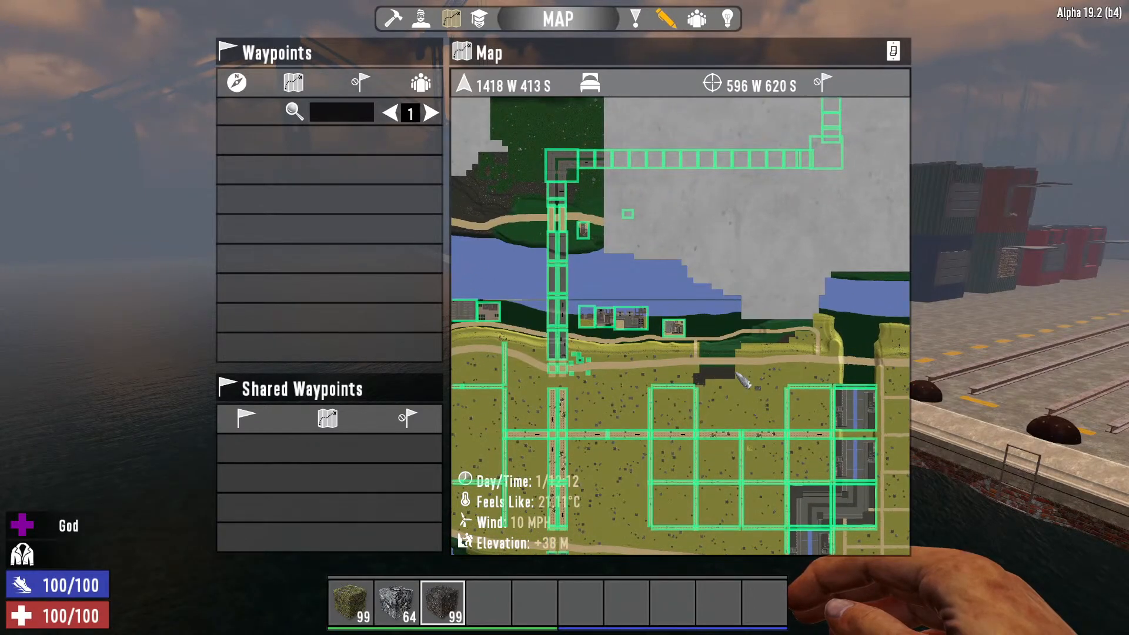
{"action": "scroll", "coordinate": [755, 353], "scroll_direction": "down", "scroll_amount": 1}
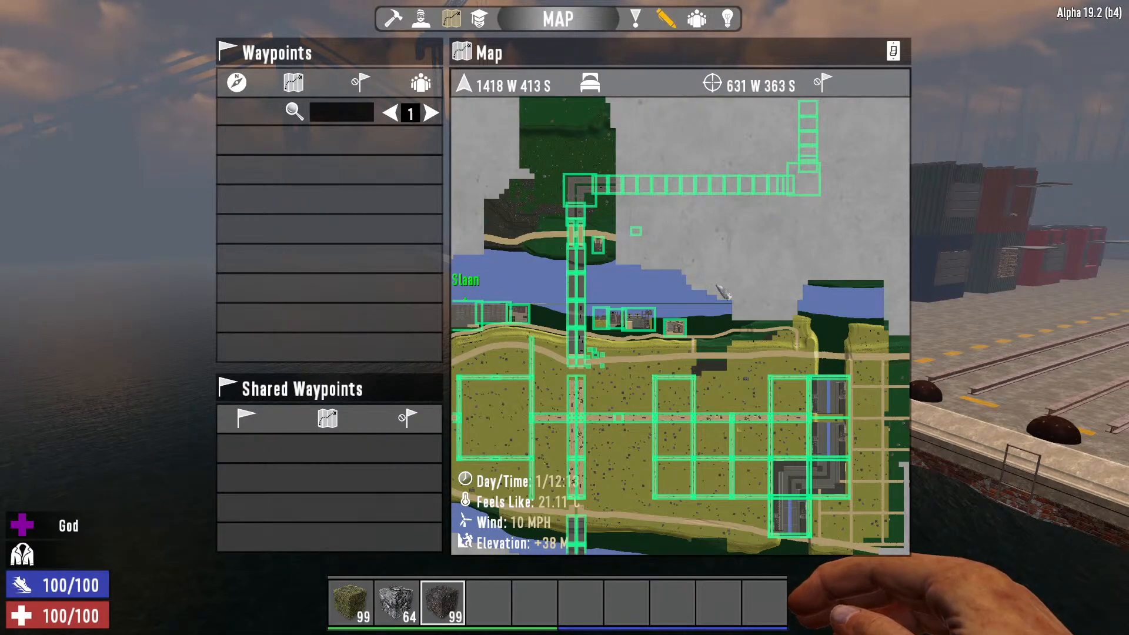
{"action": "scroll", "coordinate": [703, 290], "scroll_direction": "up", "scroll_amount": 1}
{"action": "left_click_drag", "start_coordinate": [707, 296], "coordinate": [694, 211]}
{"action": "scroll", "coordinate": [540, 285], "scroll_direction": "up", "scroll_amount": 2}
{"action": "left_click_drag", "start_coordinate": [540, 285], "coordinate": [669, 343]}
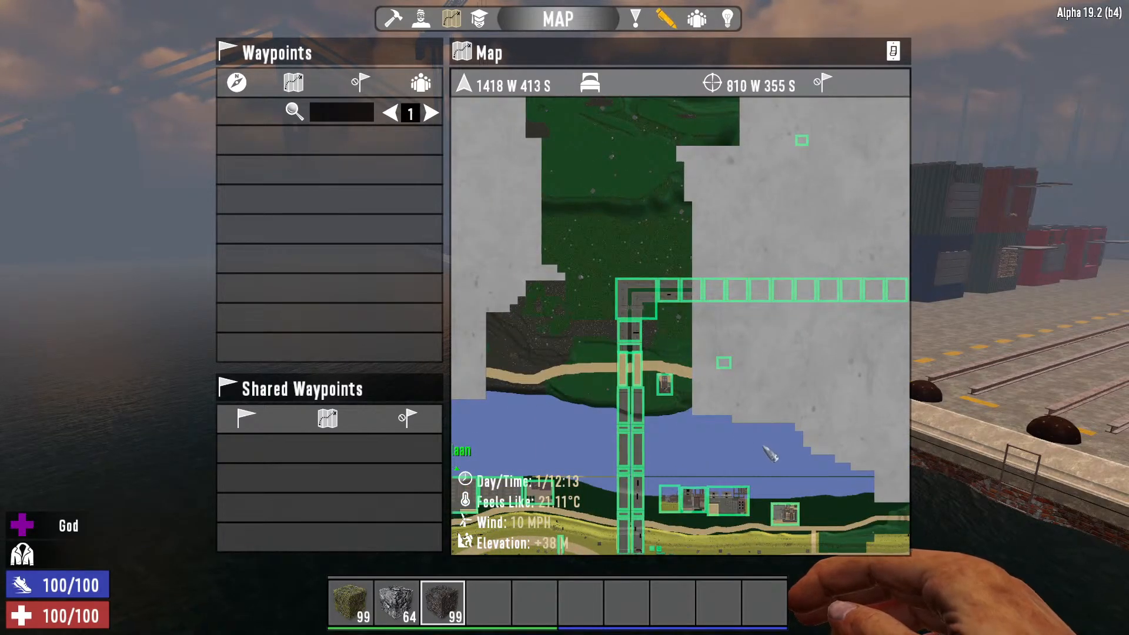
{"action": "left_click_drag", "start_coordinate": [710, 445], "coordinate": [665, 371]}
{"action": "scroll", "coordinate": [681, 321], "scroll_direction": "down", "scroll_amount": 2}
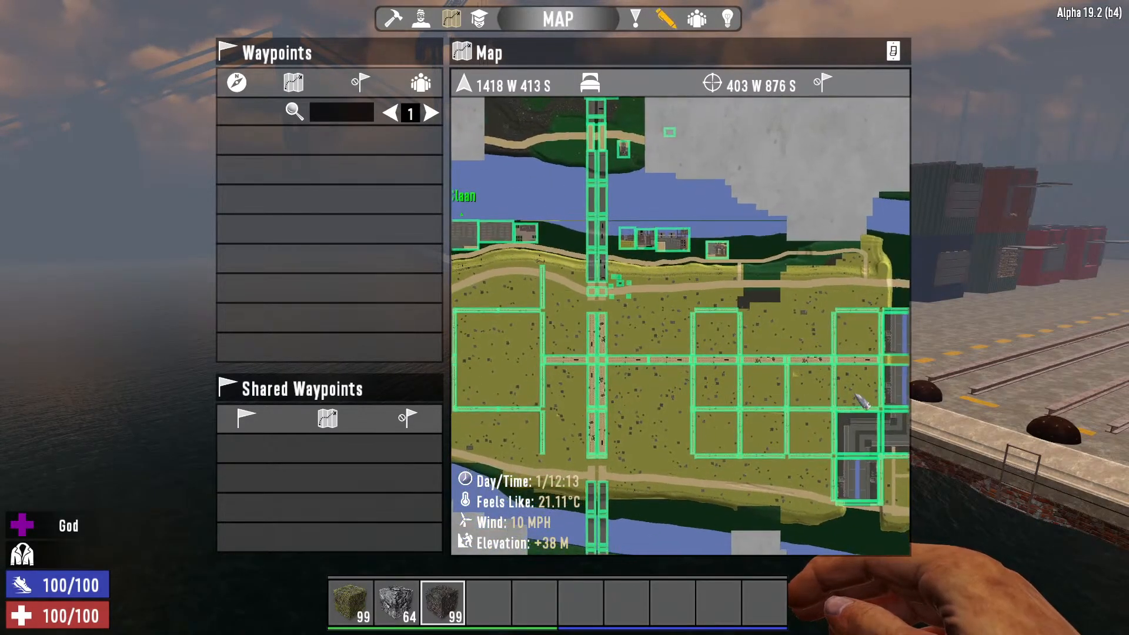
Teleport from the map to the street grid just northwest of the concrete canal's corner, and bring up the game menu
{"action": "right_click", "coordinate": [861, 400]}
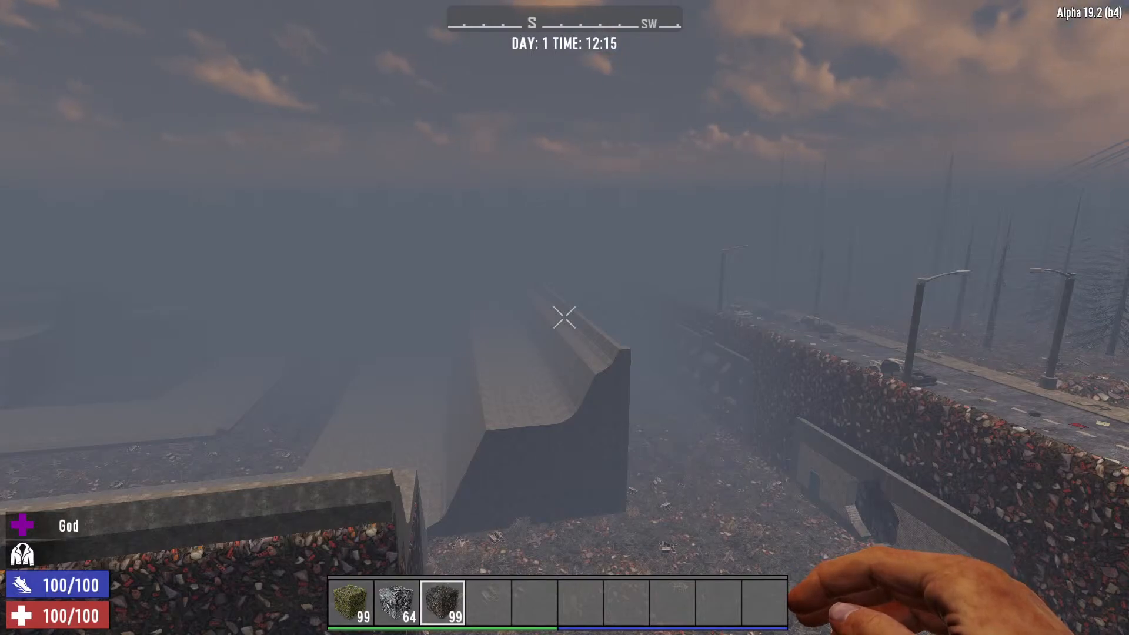
{"action": "key", "text": "Escape"}
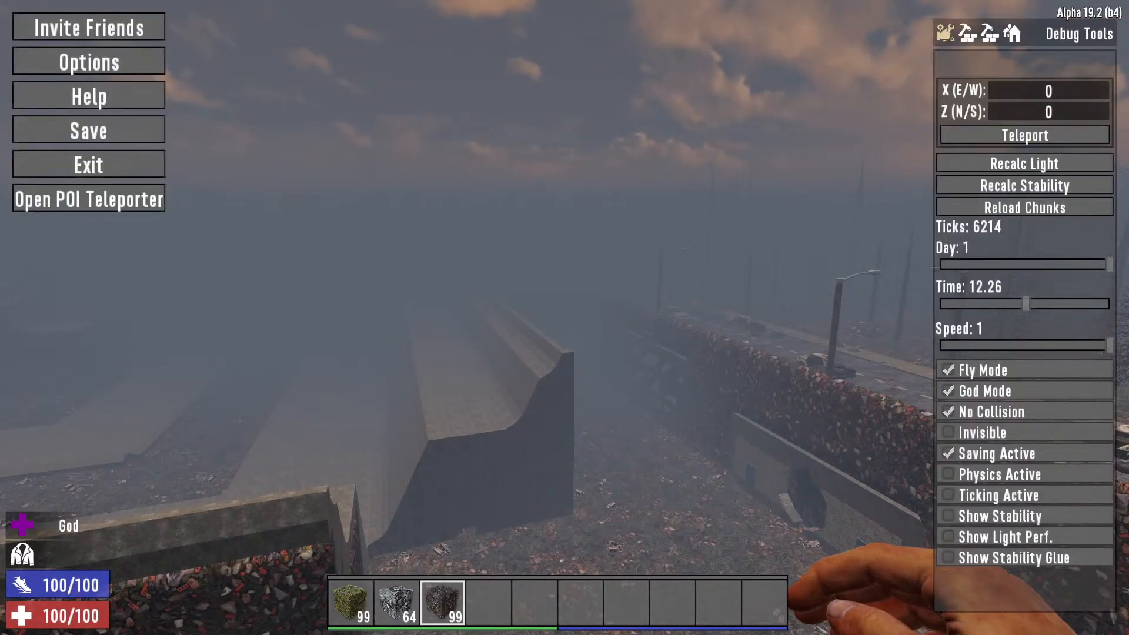